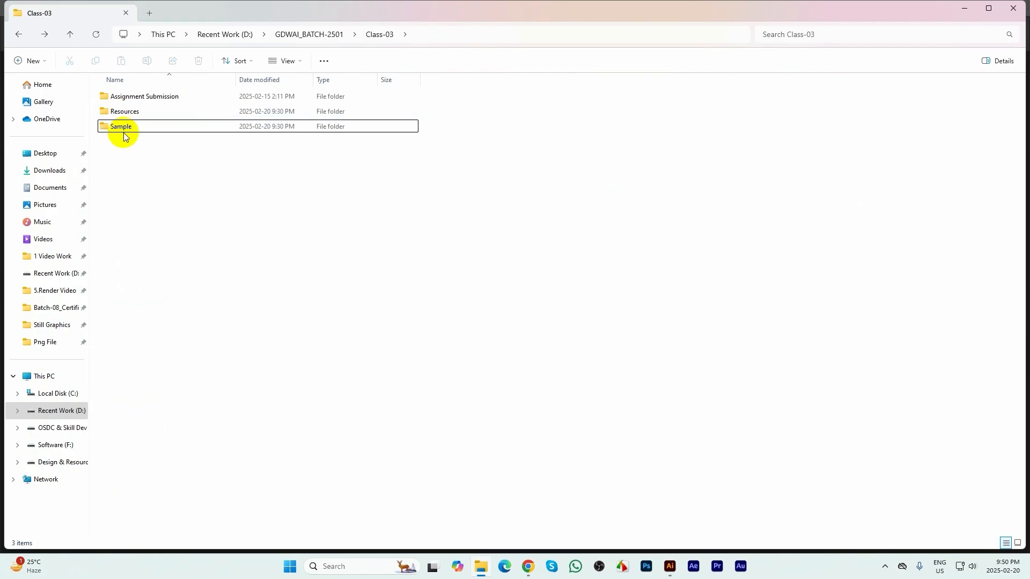
- Open the Sample folder and view the Sample-1 and Sample-2 images, closing the viewer when done
double_click(120, 128)
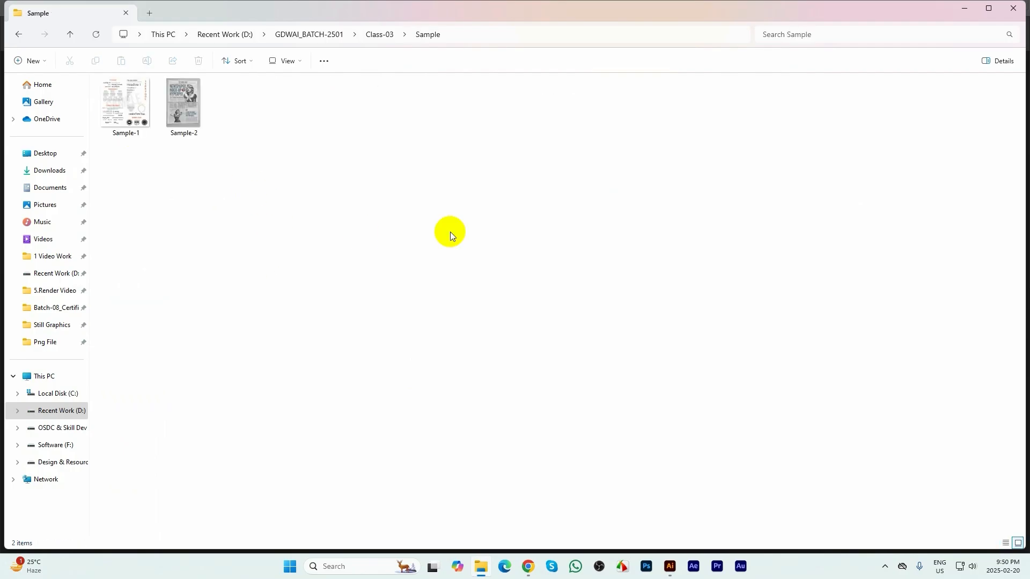
left_click_drag(479, 231, 115, 104)
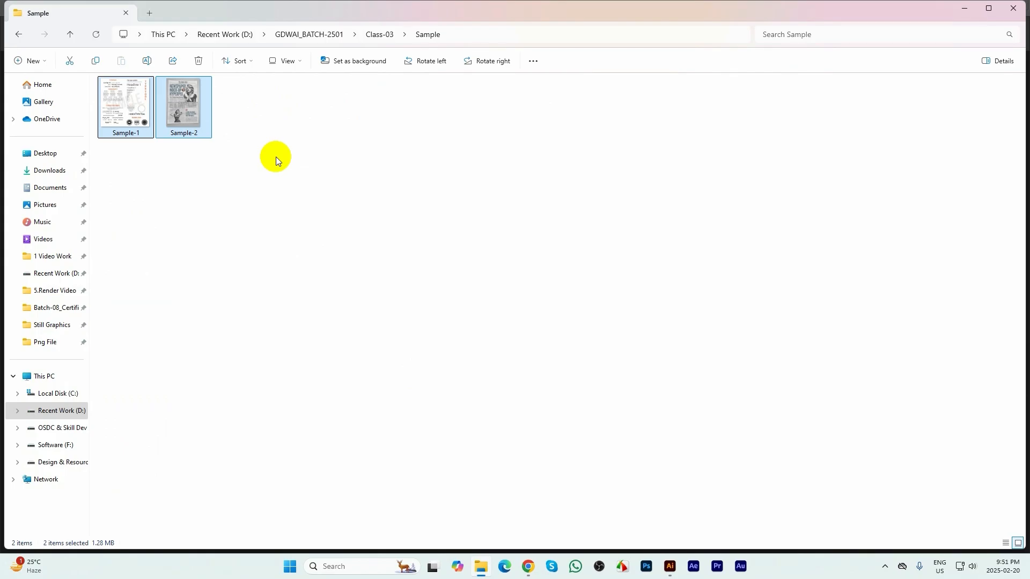
left_click(275, 156)
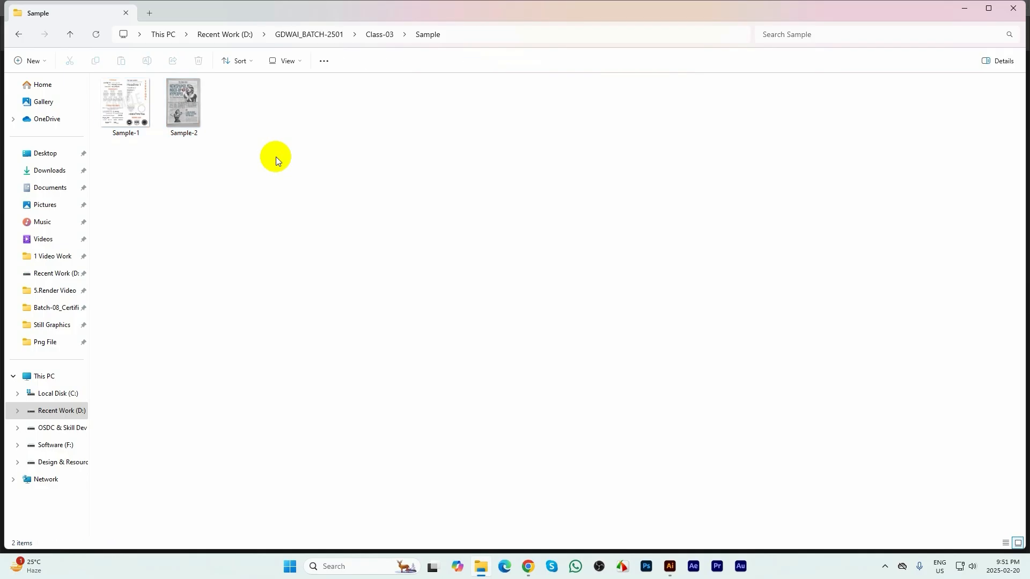
double_click(134, 106)
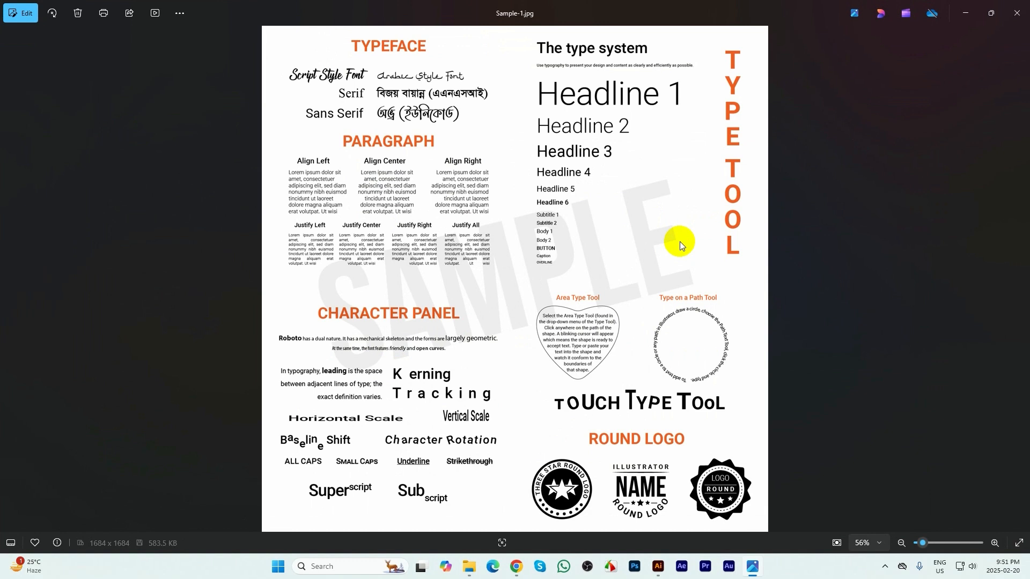
key("Right")
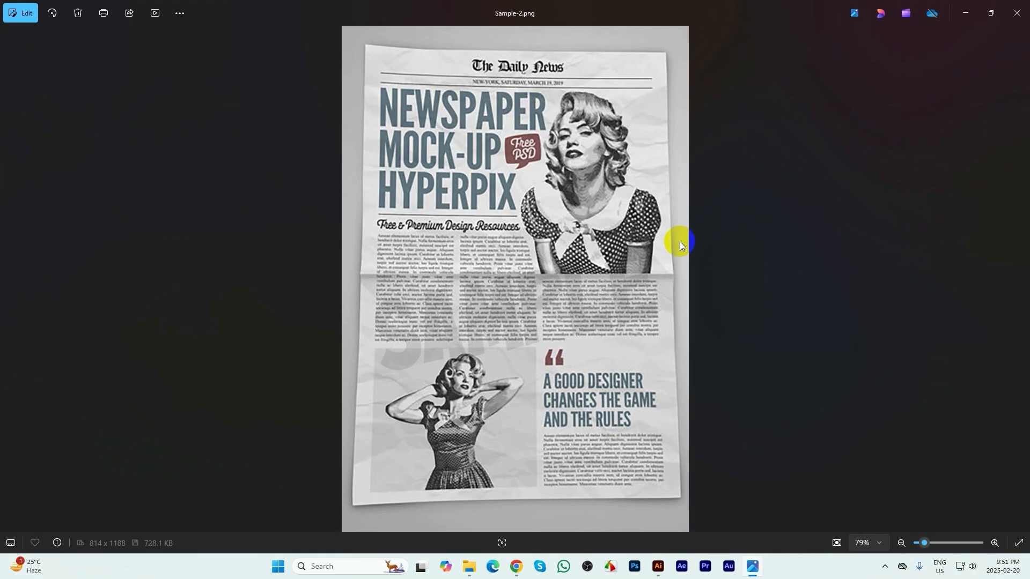
left_click(1016, 13)
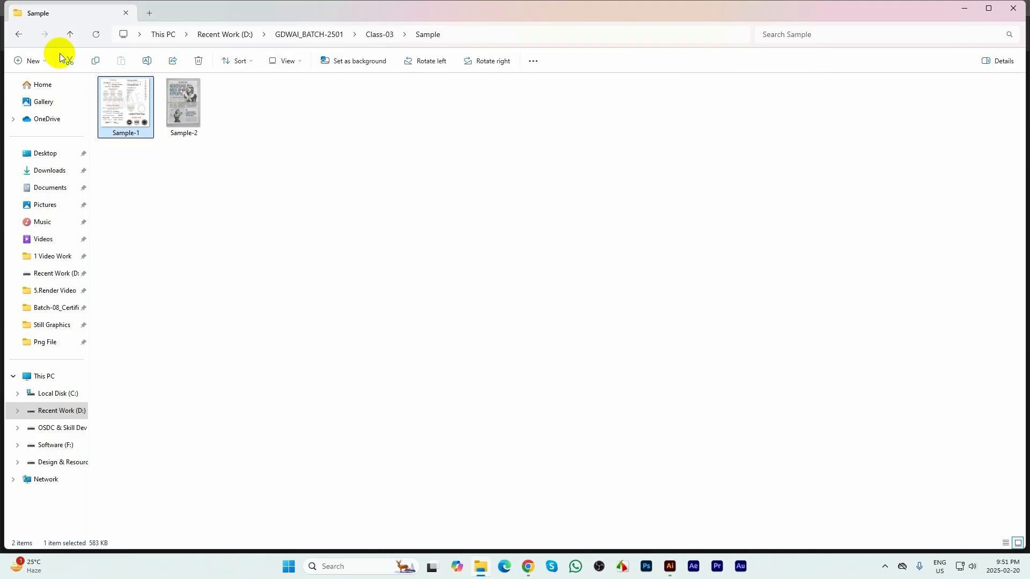
- Check the contents of the Resources folder and return to the Class-03 folder
left_click(70, 33)
double_click(133, 110)
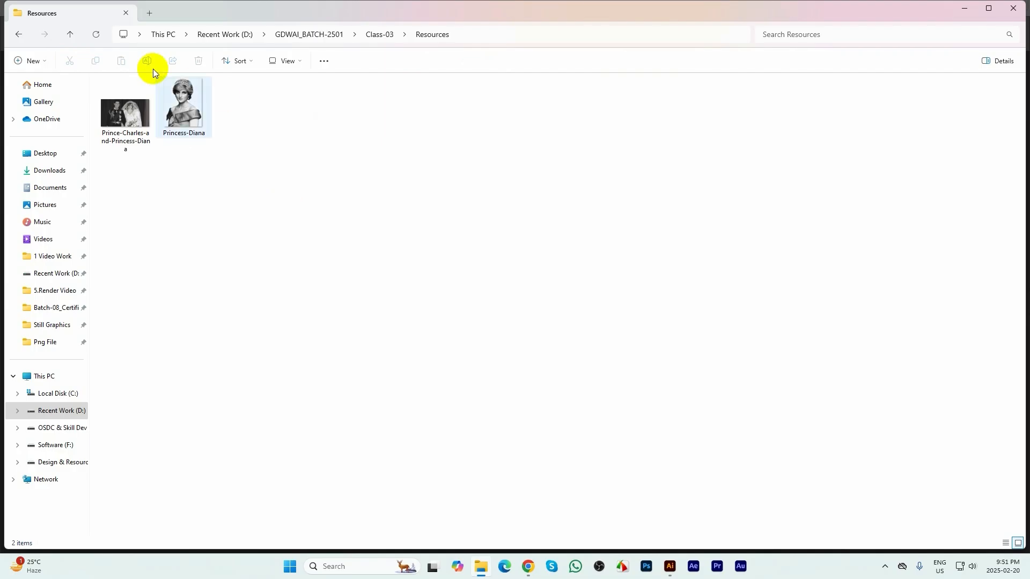
left_click(71, 36)
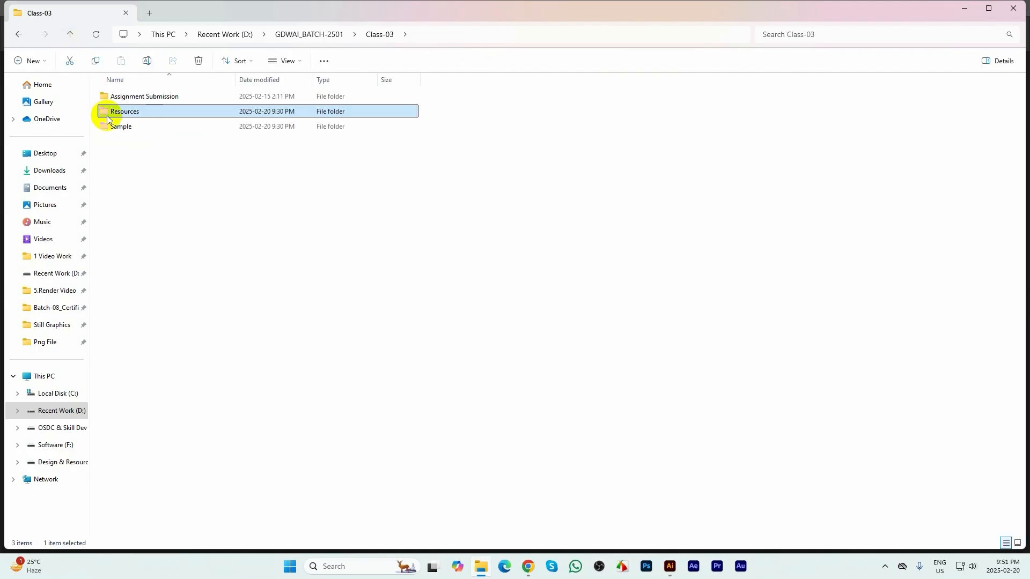
- Switch to Illustrator and create a new document from the Web-Large preset, 1920 x 1080 px, with the whole artboard in view
left_click(669, 566)
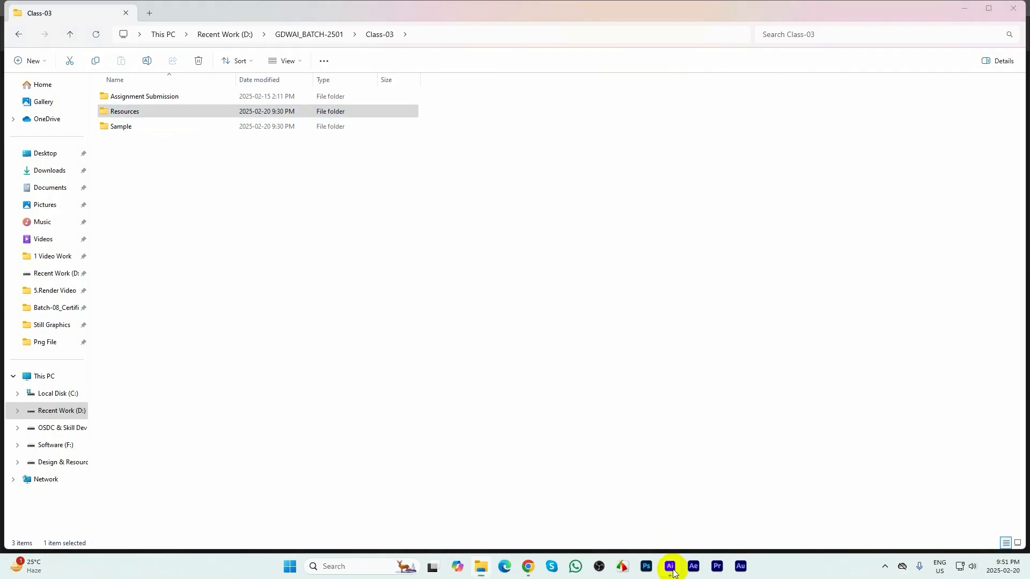
left_click(36, 84)
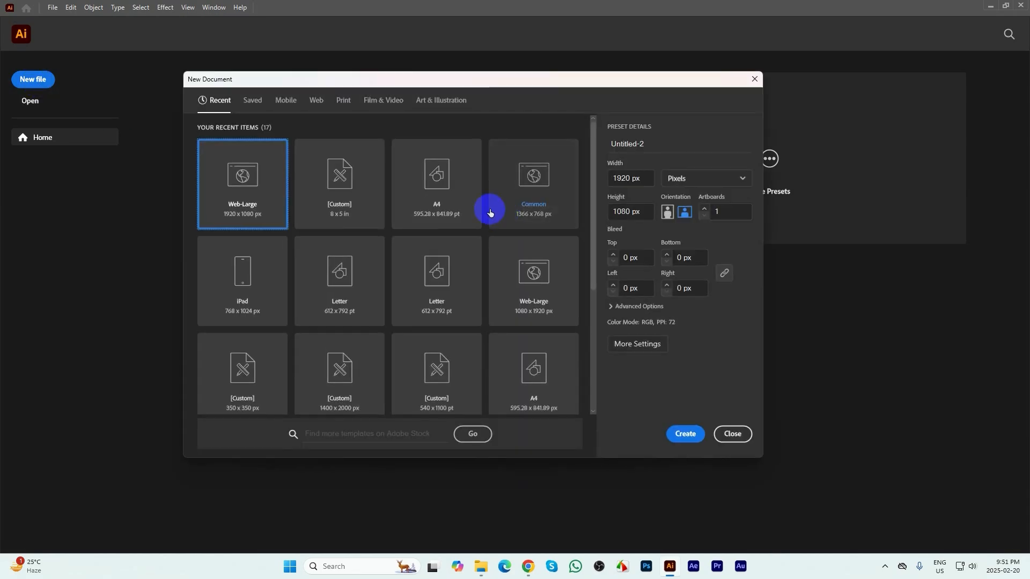
left_click(318, 102)
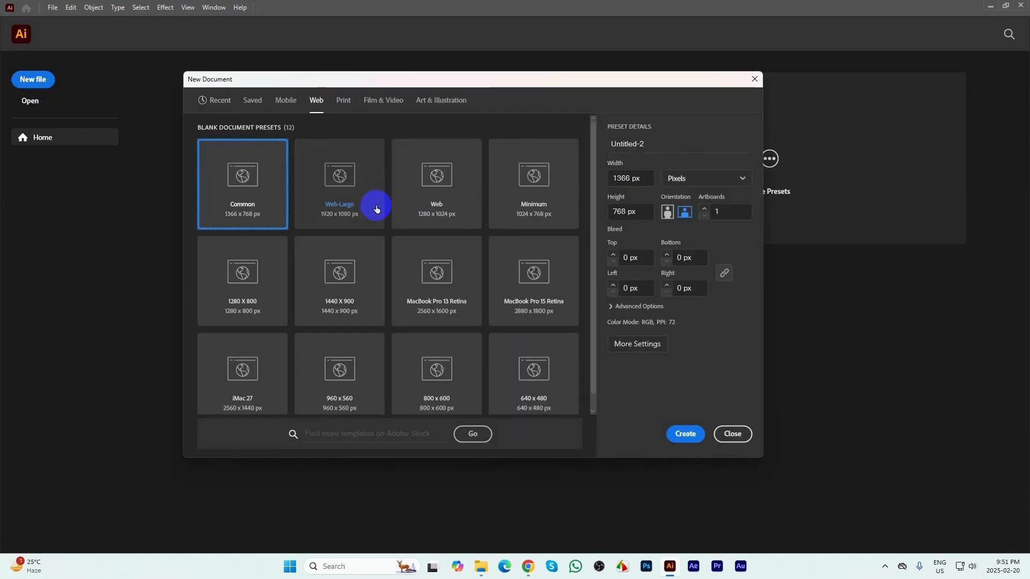
left_click(344, 201)
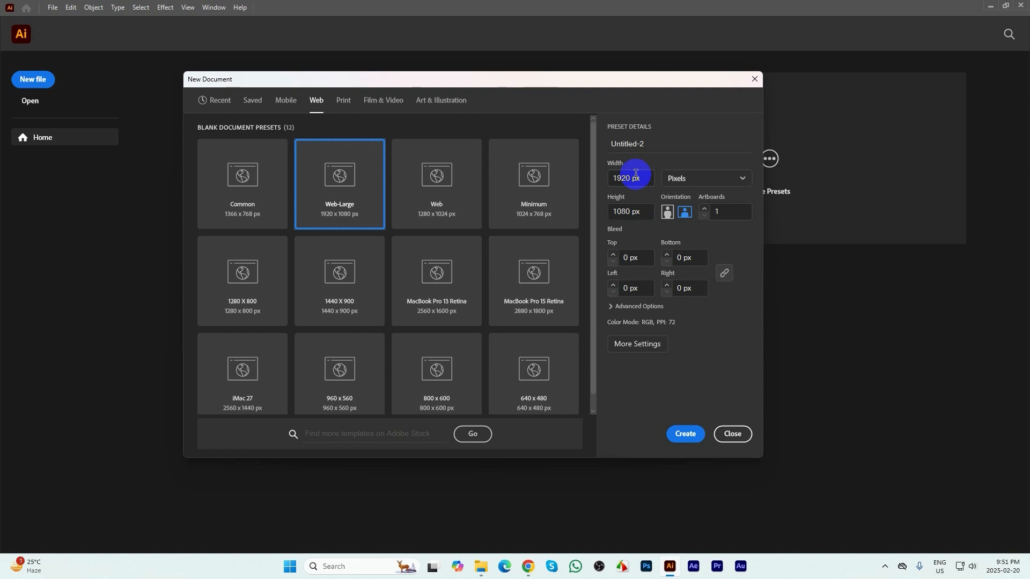
left_click(686, 435)
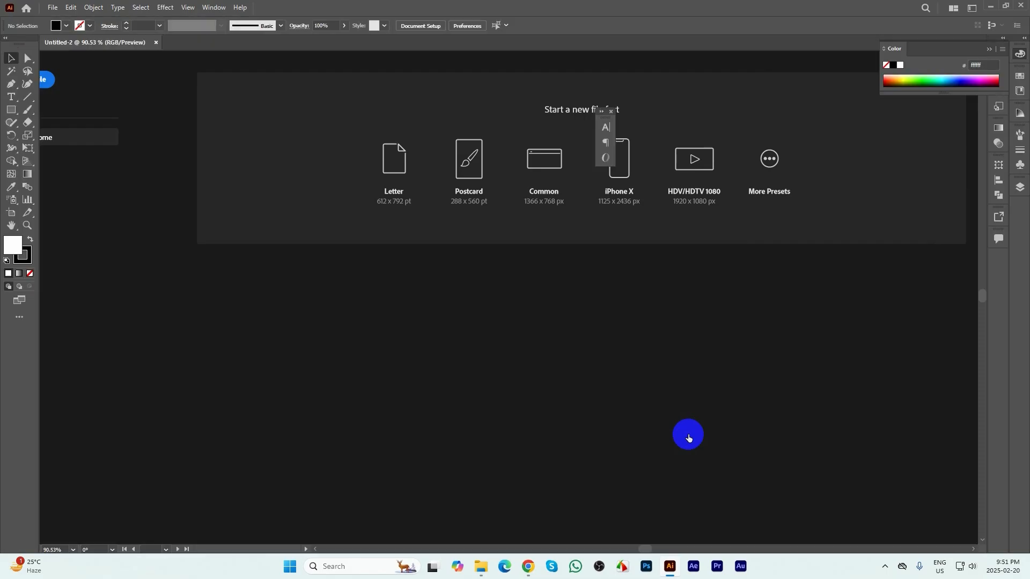
key("ctrl+minus")
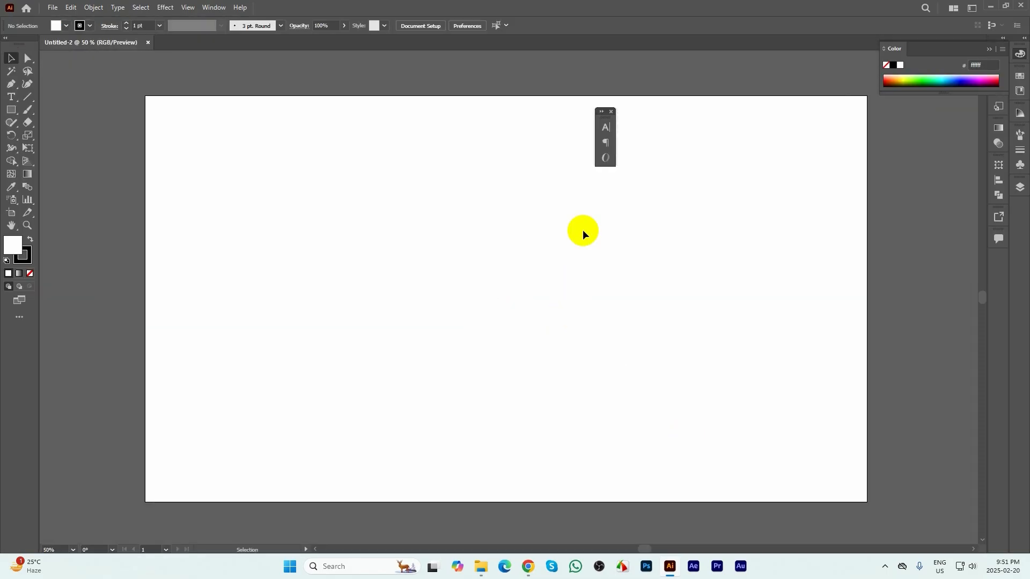
- Undock the toolbar to float over the artboard's right part and close the small floating Character and Paragraph panel group
left_click(14, 59)
left_click_drag(15, 44, 763, 110)
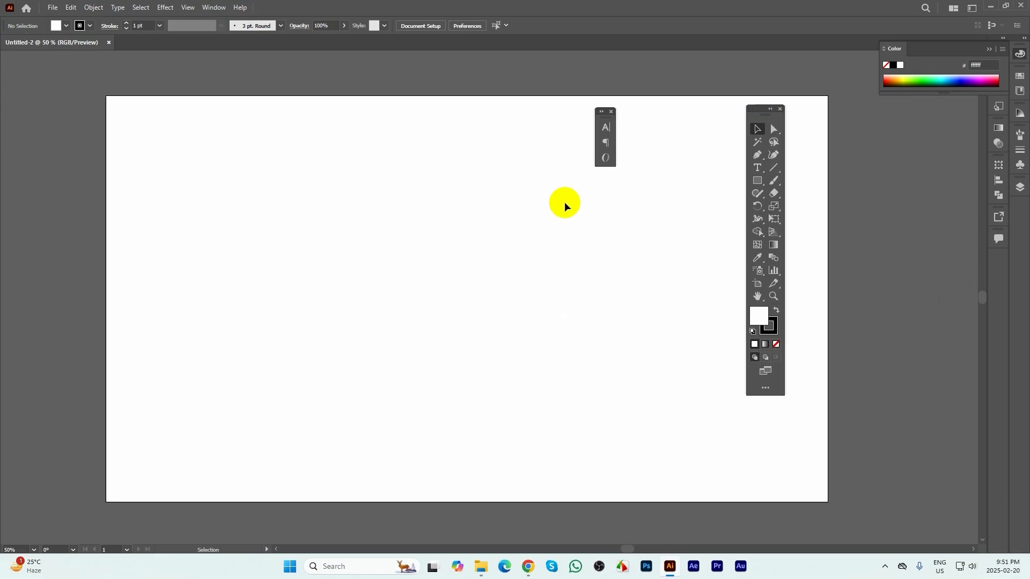
left_click(605, 122)
left_click_drag(604, 118, 706, 113)
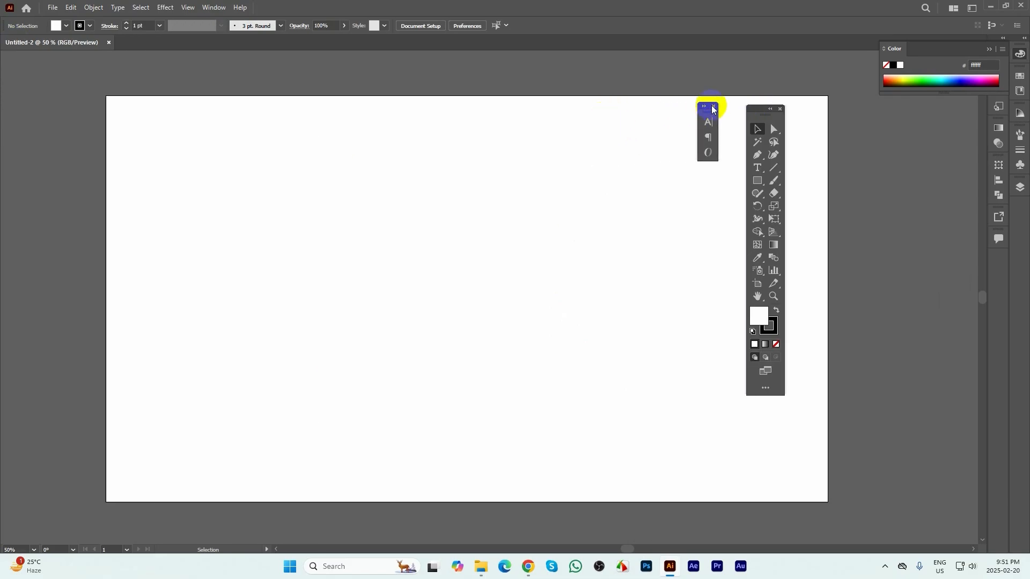
left_click(712, 108)
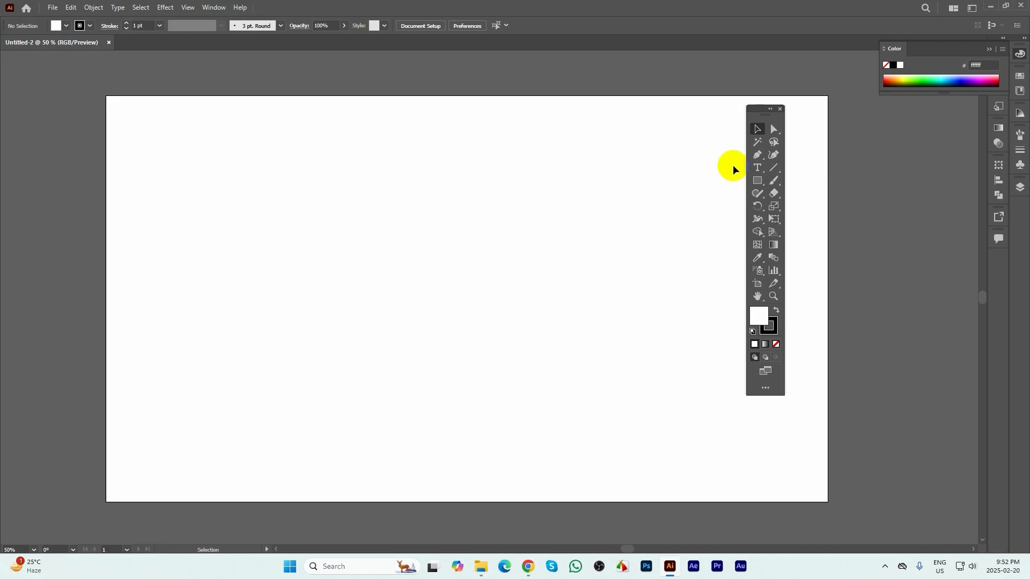
- Tear off the Type tool group as a floating bar and place it near the artboard's upper edge
left_click(756, 169)
left_click(774, 191)
left_click(757, 169)
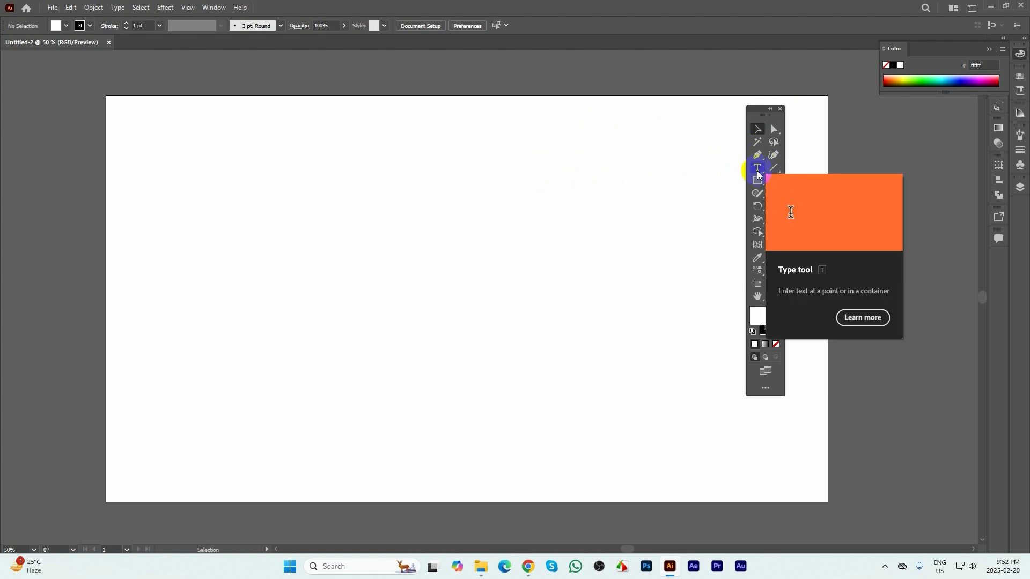
left_click(757, 171)
left_click(797, 170)
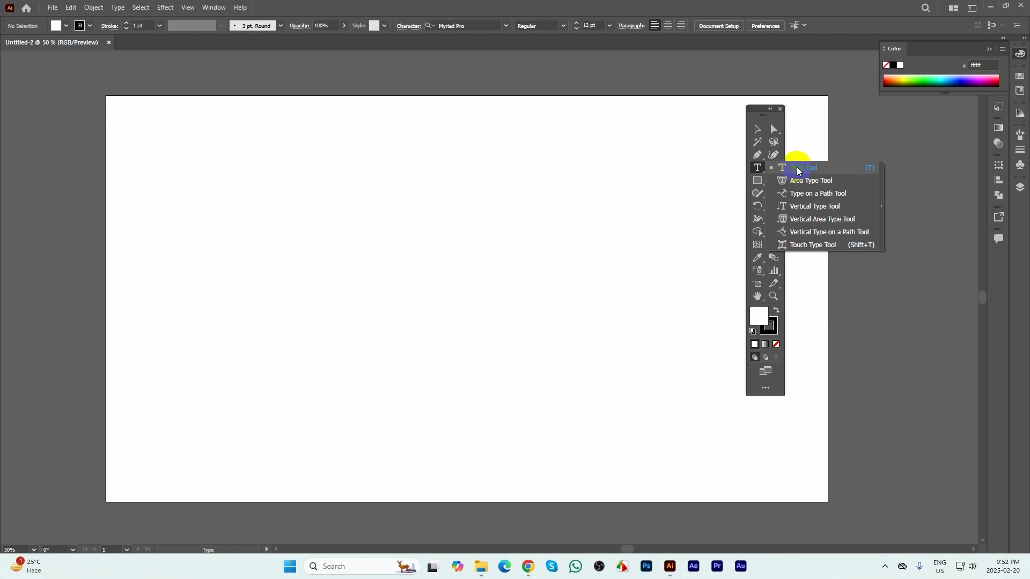
left_click(880, 206)
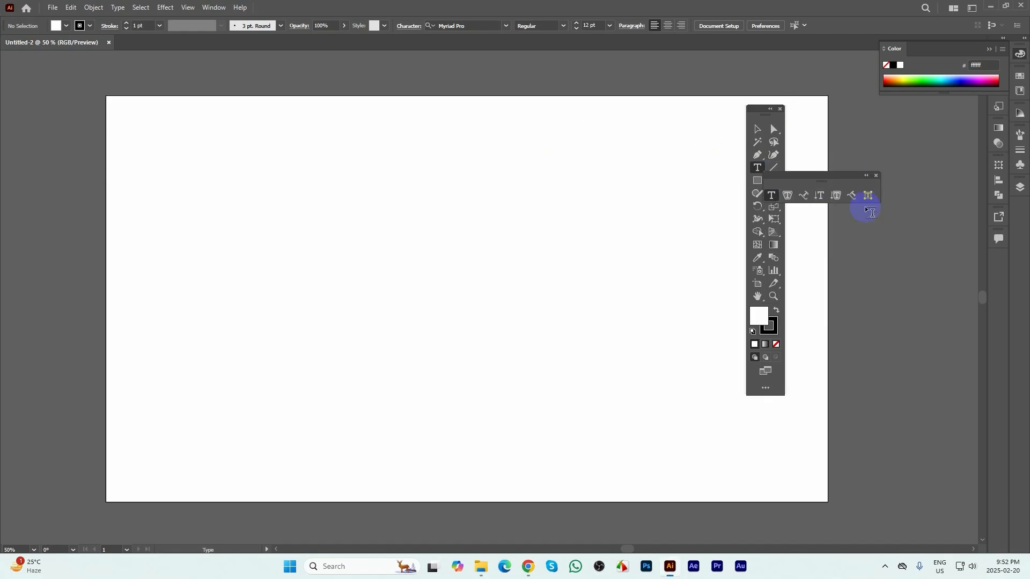
left_click_drag(810, 176, 325, 183)
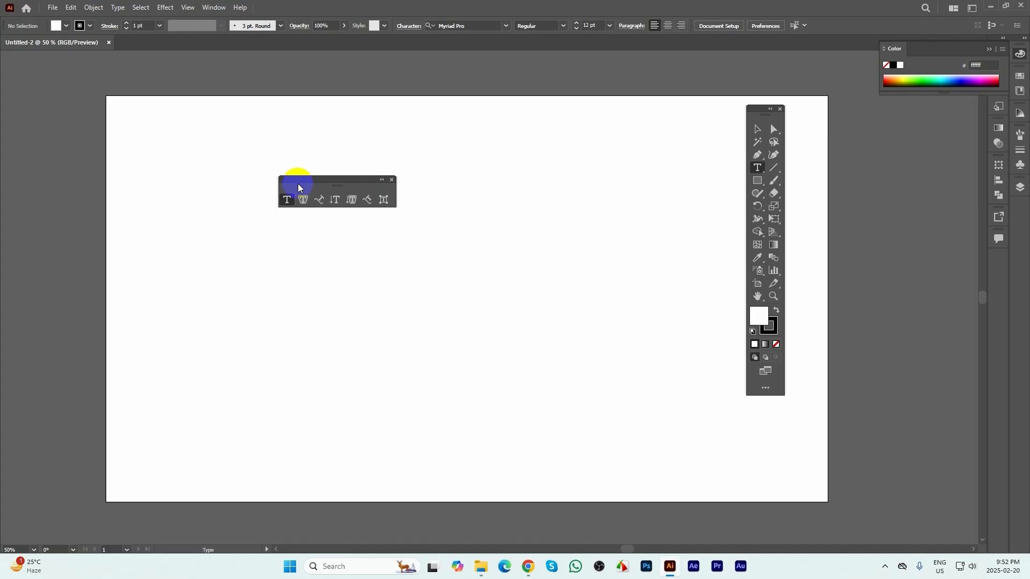
left_click_drag(302, 186, 278, 113)
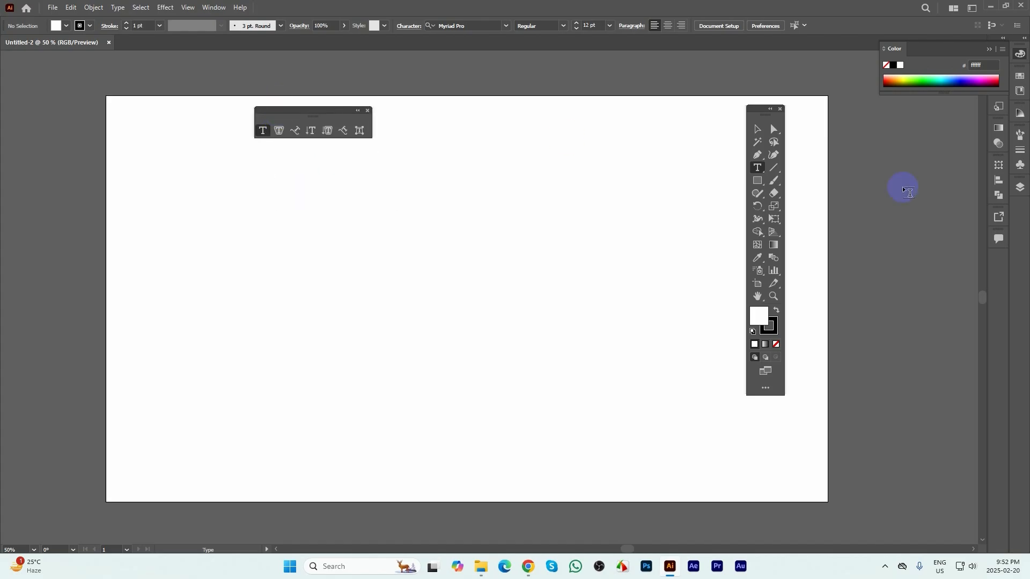
- Place a point text object with the placeholder "Lorem ipsum" in the upper middle of the artboard using the Type tool
left_click(759, 169)
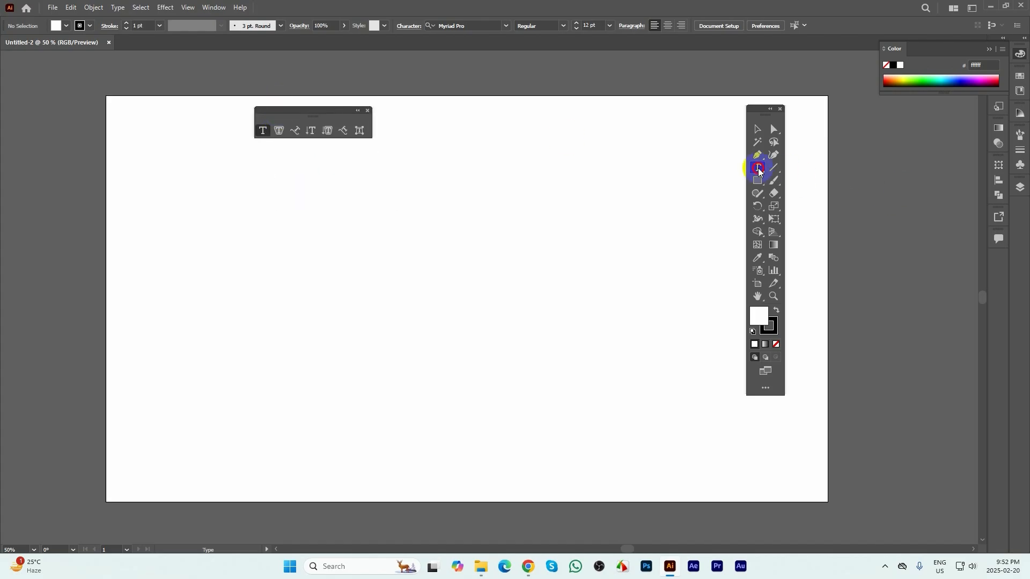
left_click(262, 131)
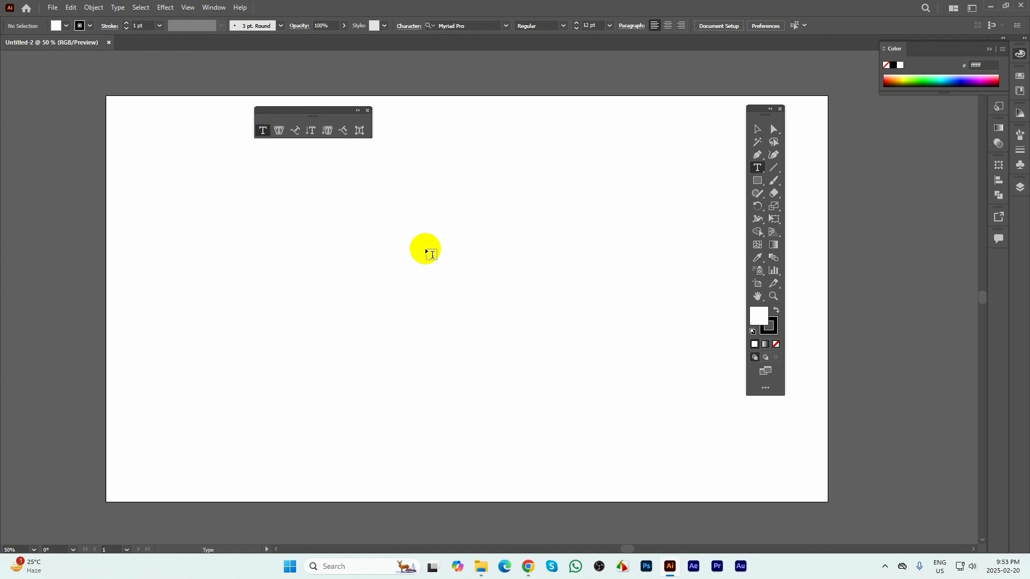
left_click(364, 228)
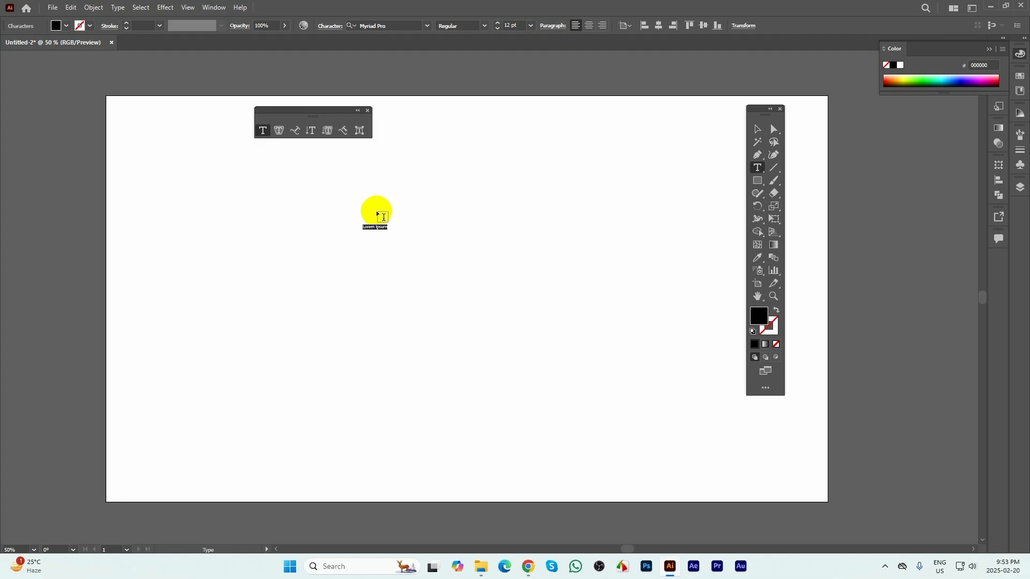
left_click(272, 126)
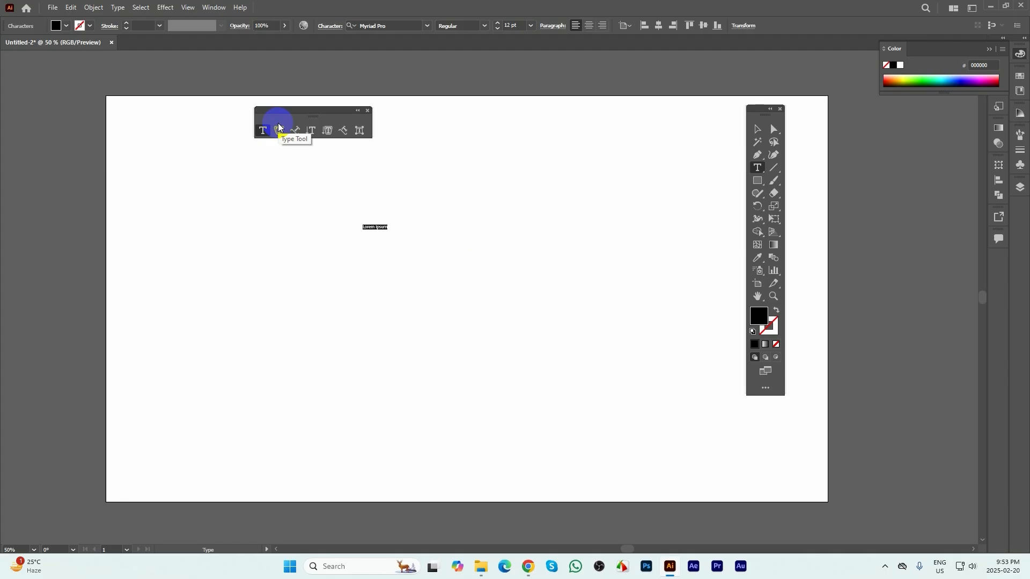
left_click(263, 129)
left_click(379, 225)
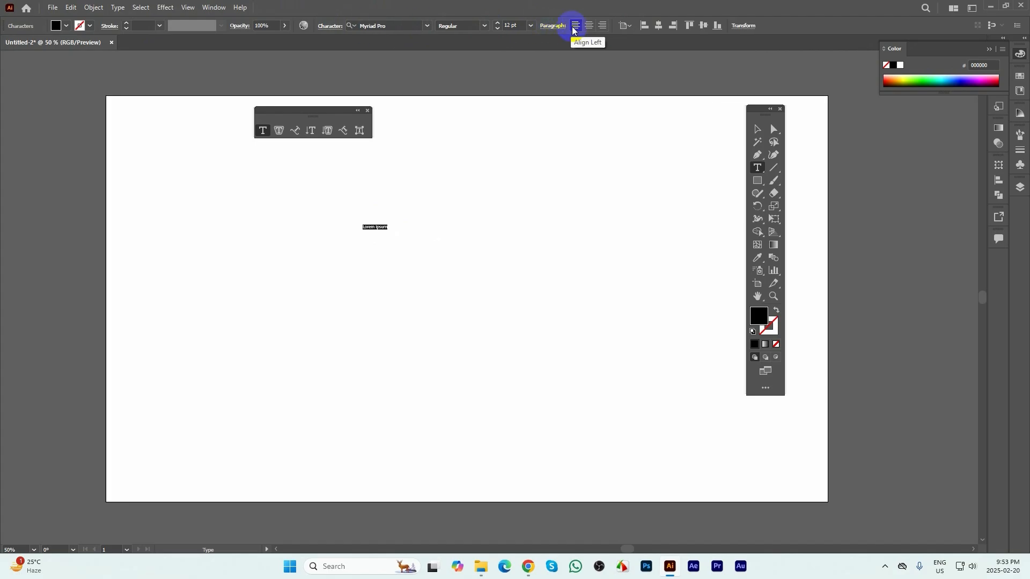
- Examine the Character and Paragraph formatting options for the selected placeholder text
left_click(326, 27)
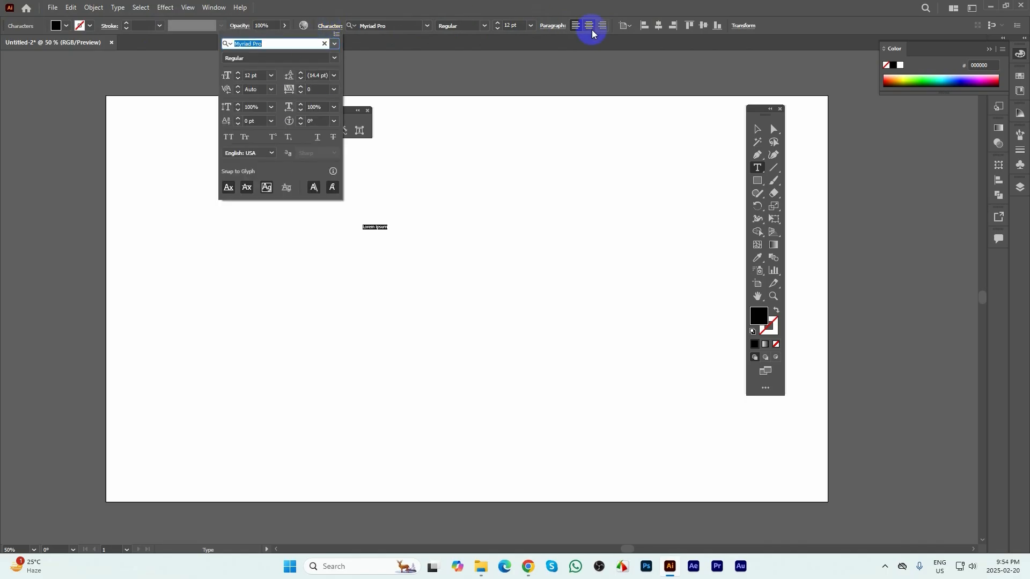
left_click(554, 27)
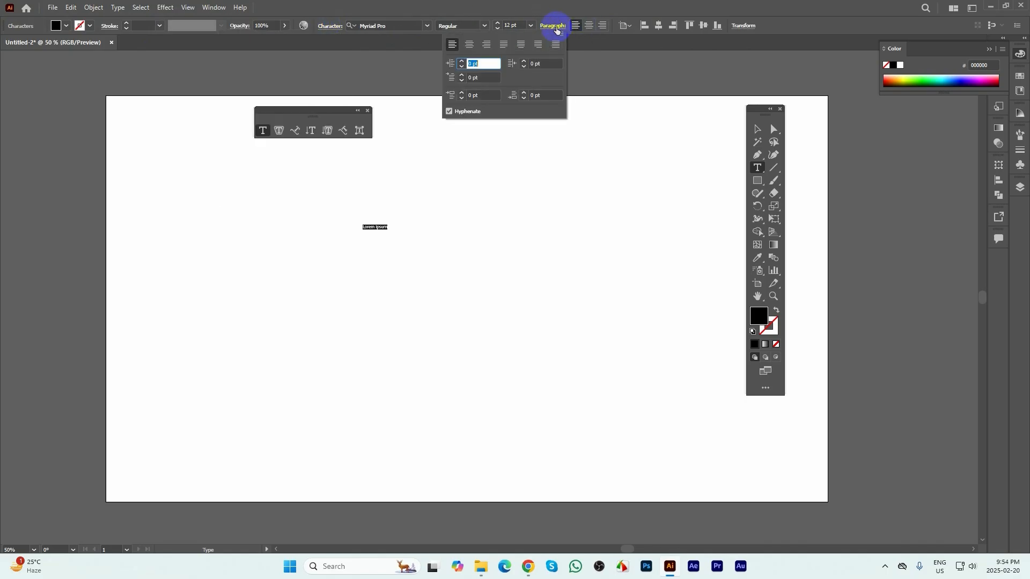
left_click(549, 25)
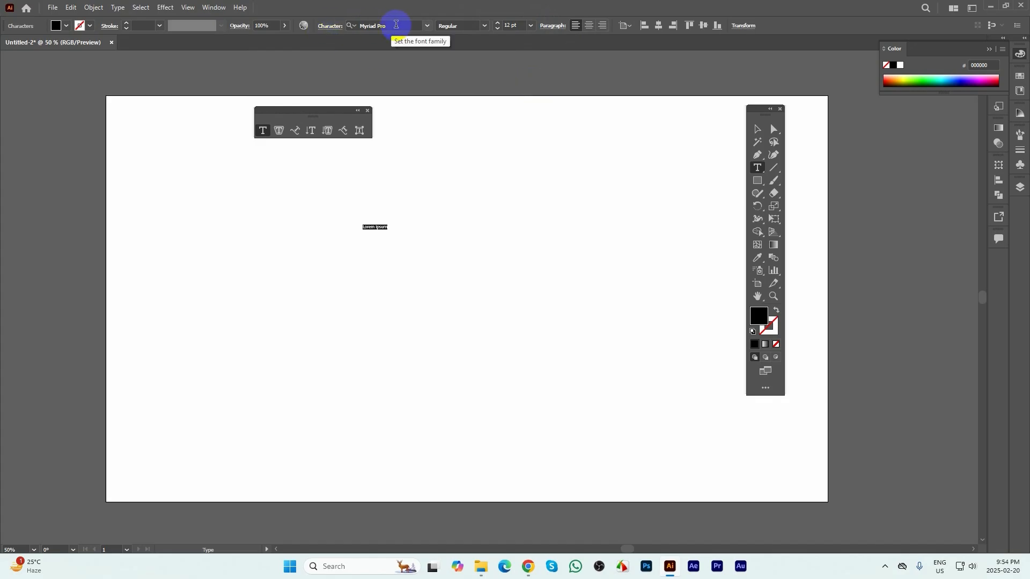
- Browse the font list and apply the Elephant font family to the selected placeholder text
left_click(397, 24)
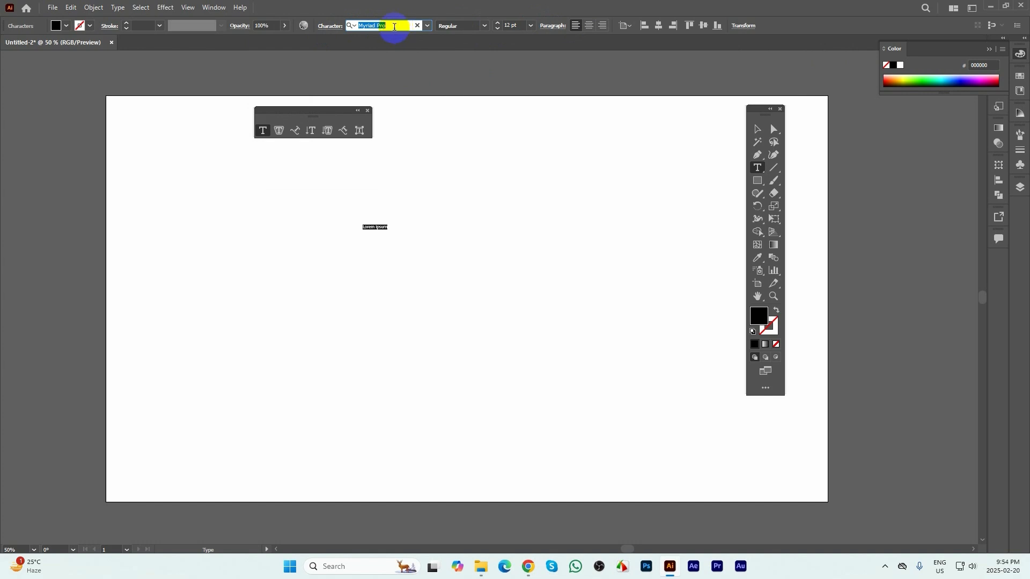
left_click(427, 25)
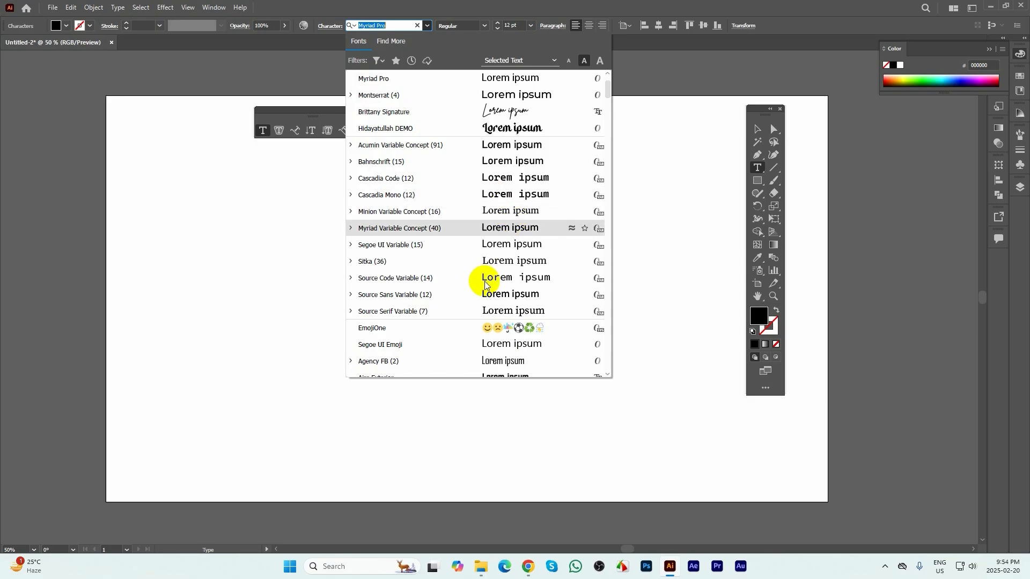
scroll(489, 370, "down", 15)
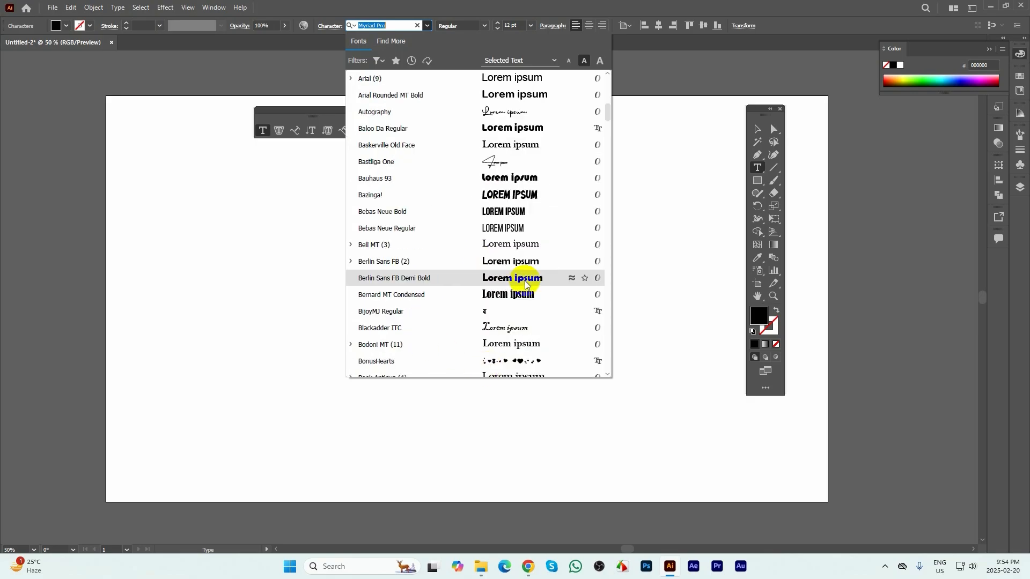
scroll(507, 310, "down", 15)
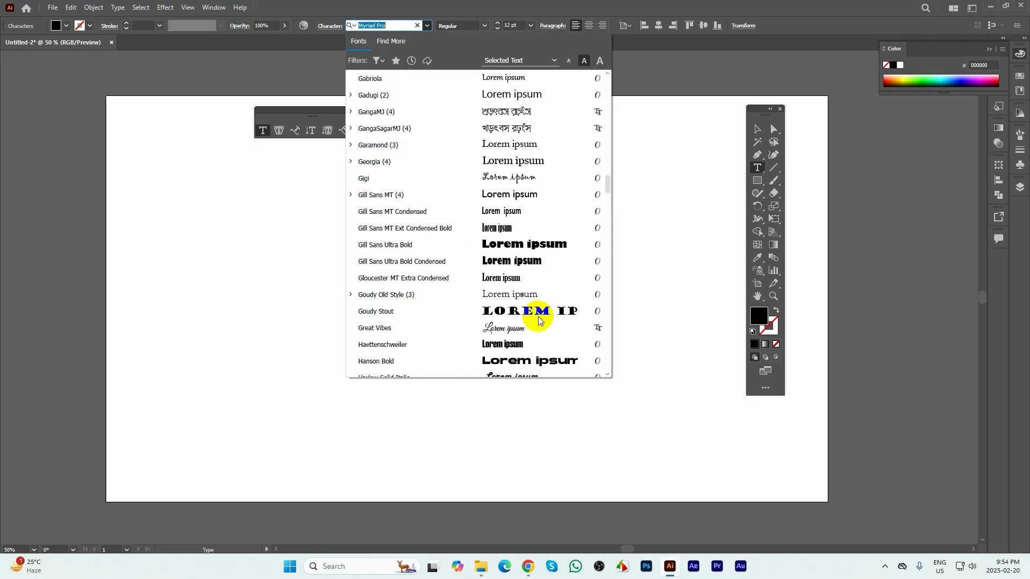
scroll(509, 283, "up", 15)
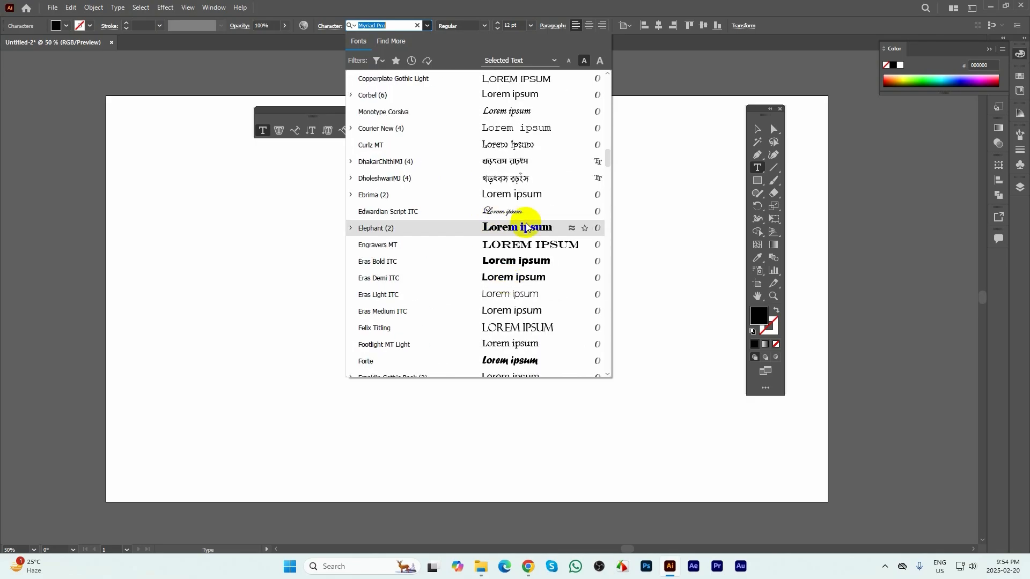
left_click(526, 228)
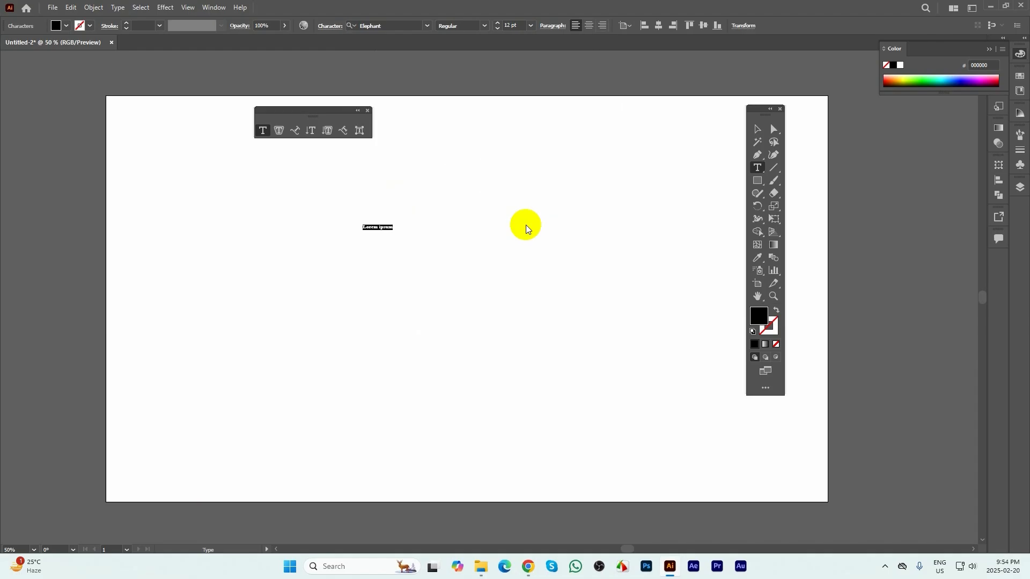
- Check the font styles available for Elephant and change the placeholder text's font to Hidayatullah DEMO
left_click(474, 26)
left_click(484, 27)
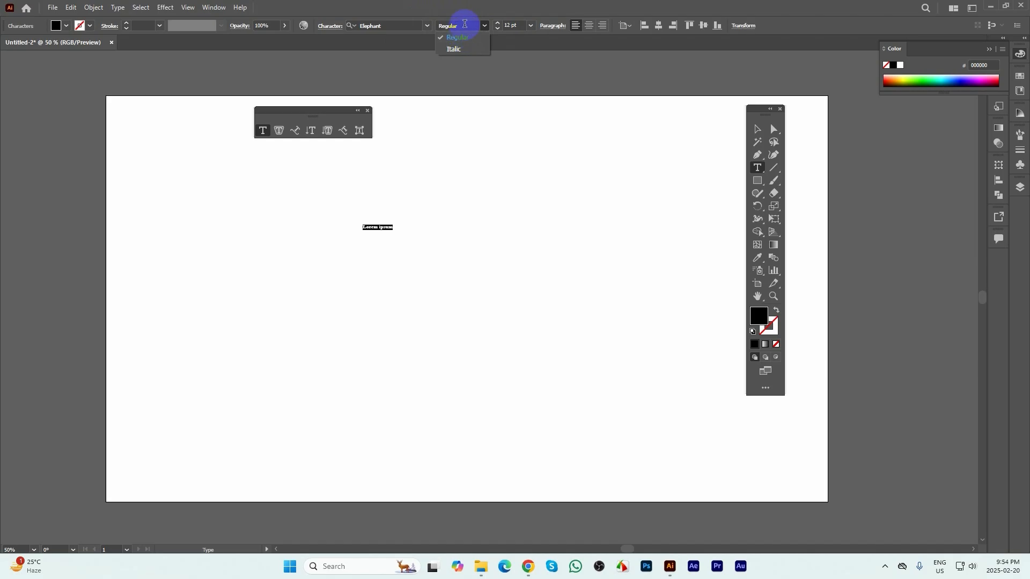
left_click(464, 23)
left_click(391, 25)
left_click(427, 26)
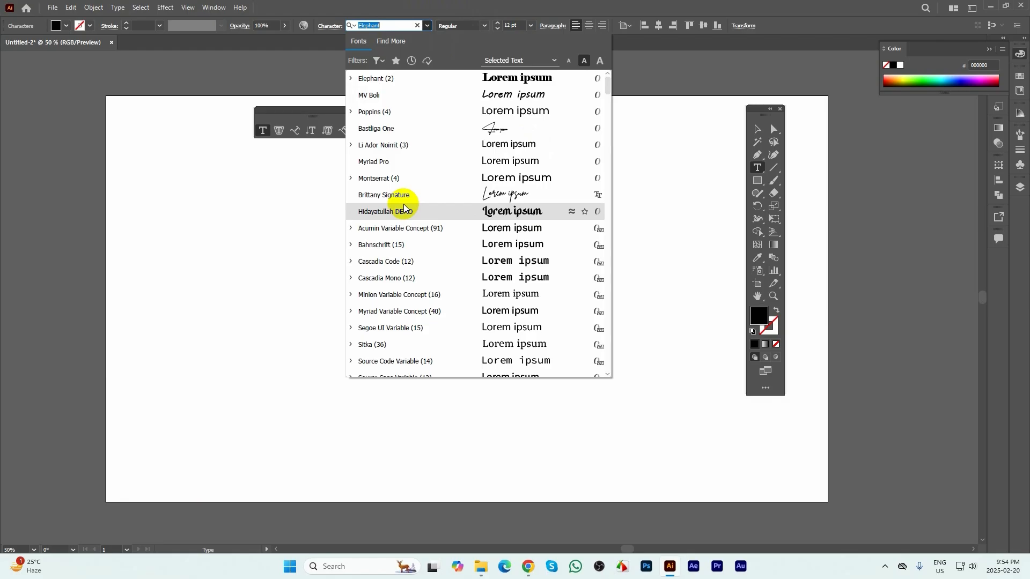
left_click(542, 211)
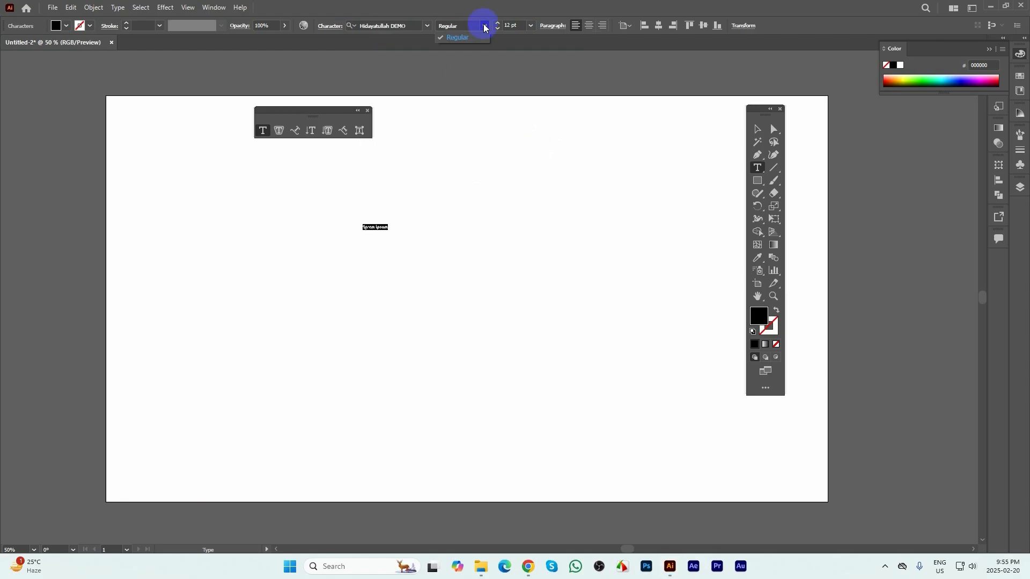
- Search the fonts for "arial", apply Arial Bold to the placeholder text, and preview its other styles while keeping Bold
left_click(413, 25)
type("arial")
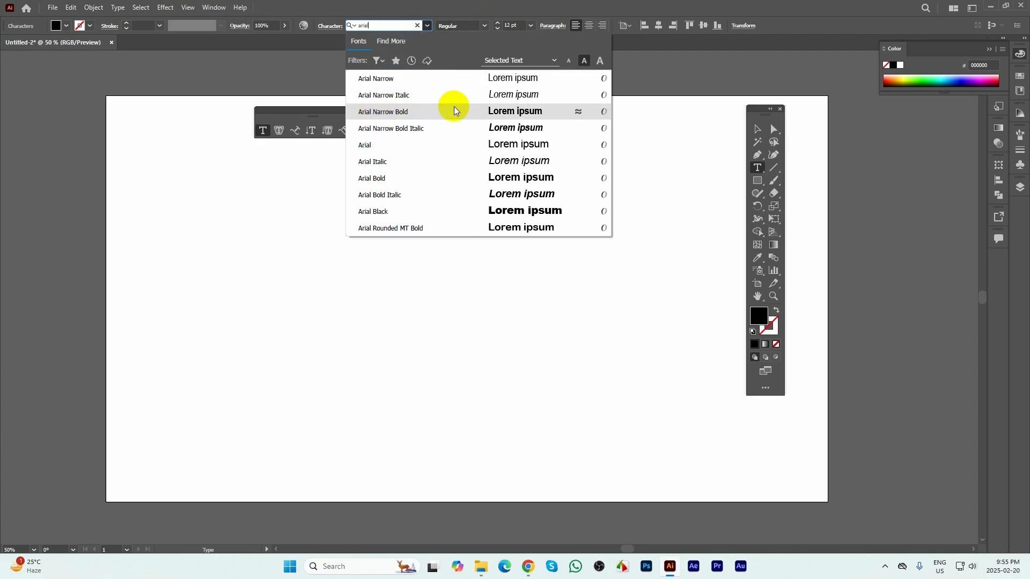
left_click(384, 181)
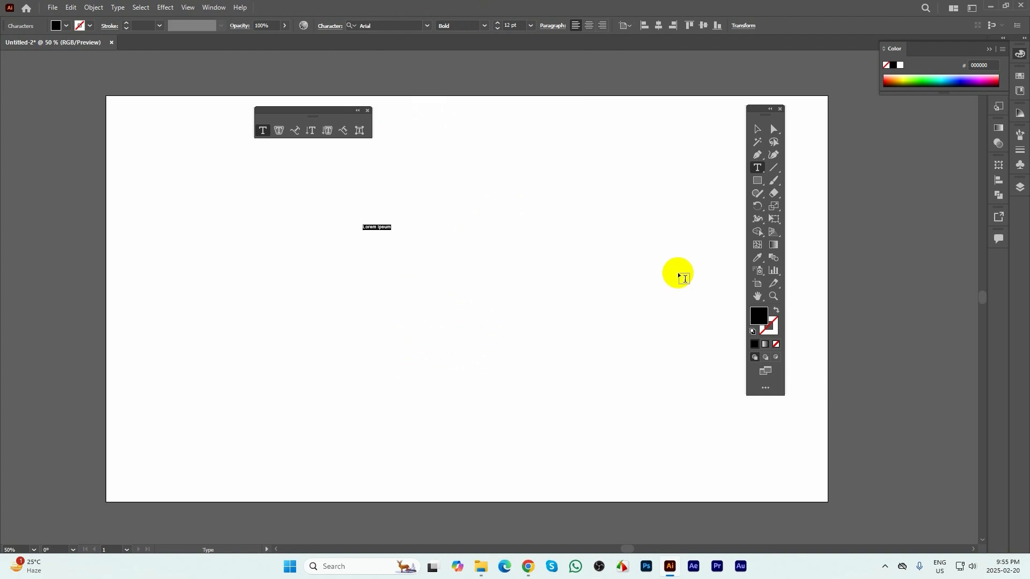
left_click(485, 27)
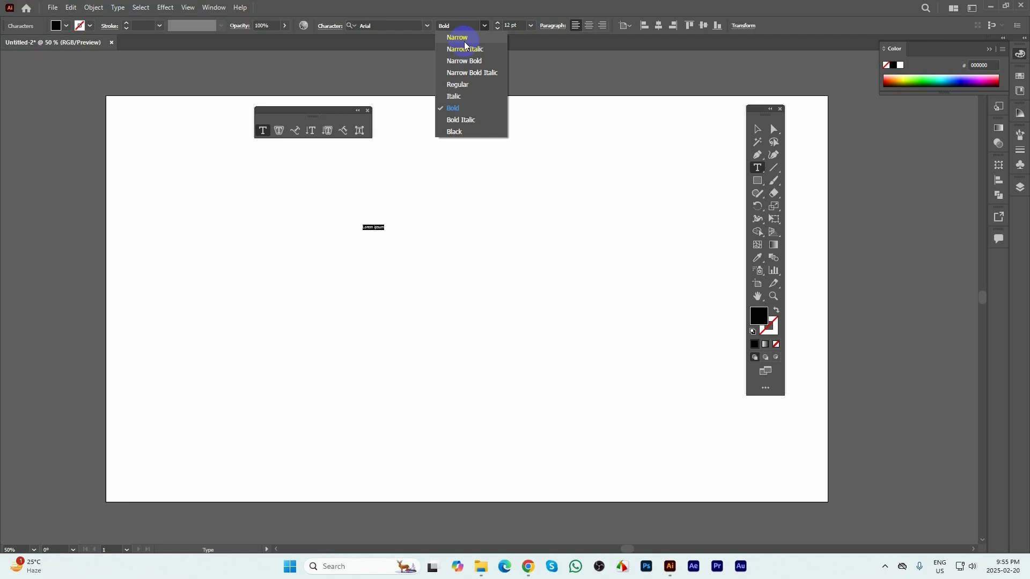
left_click(456, 107)
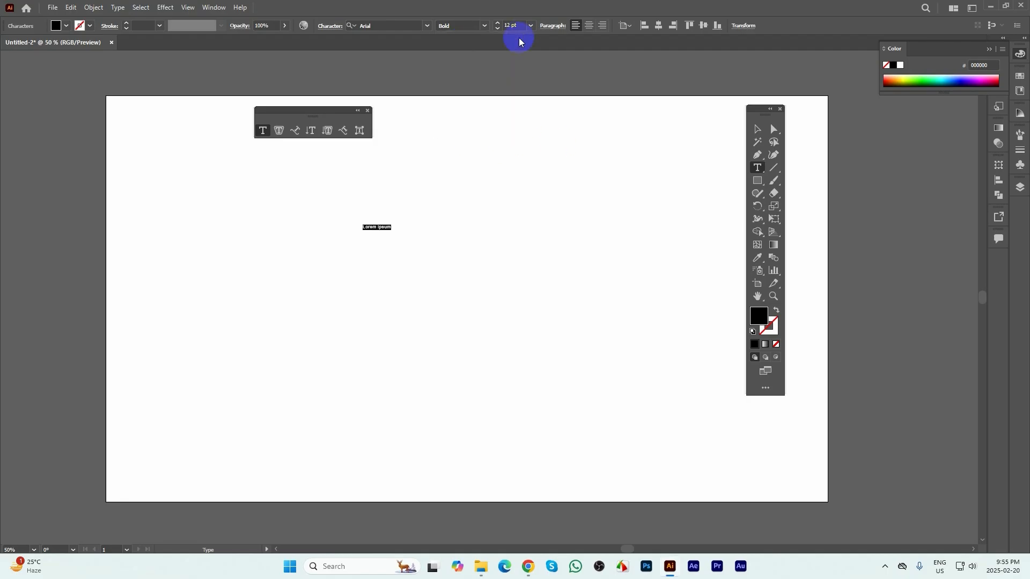
- Enlarge the placeholder text to the preset size of 72 pt and further to a custom 100 pt
left_click(531, 25)
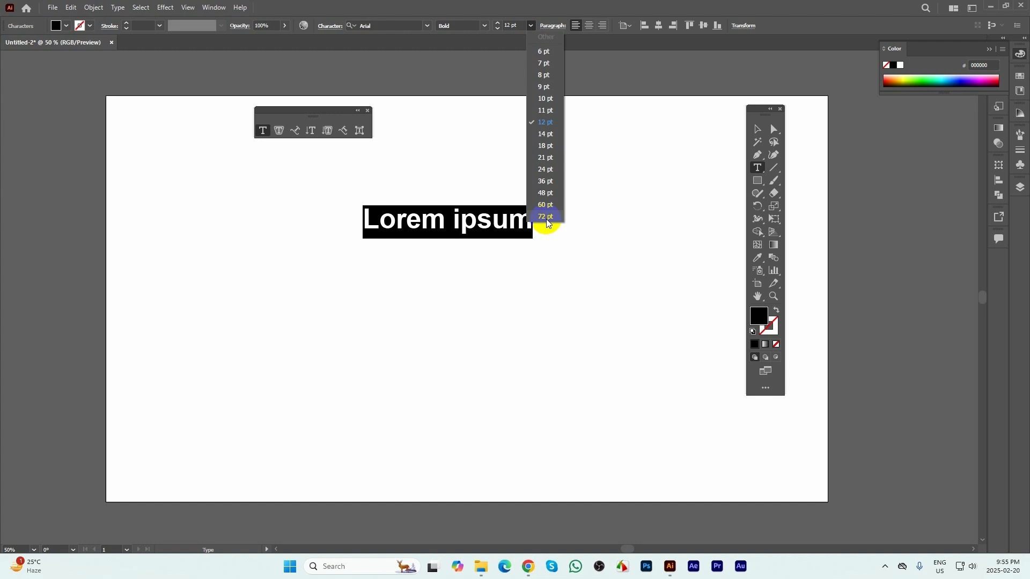
left_click(545, 218)
left_click(519, 24)
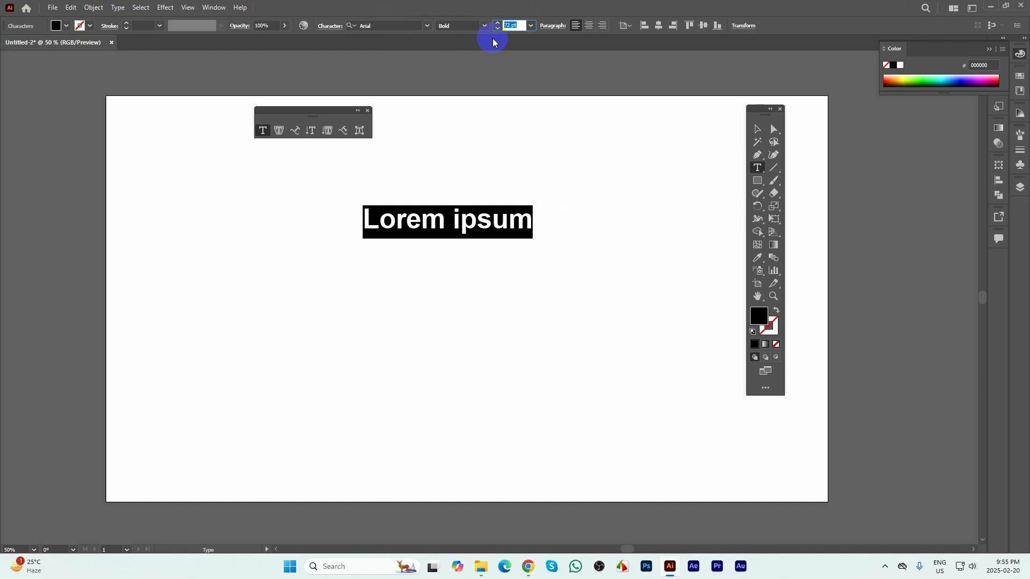
type("100")
key("Return")
left_click(514, 25)
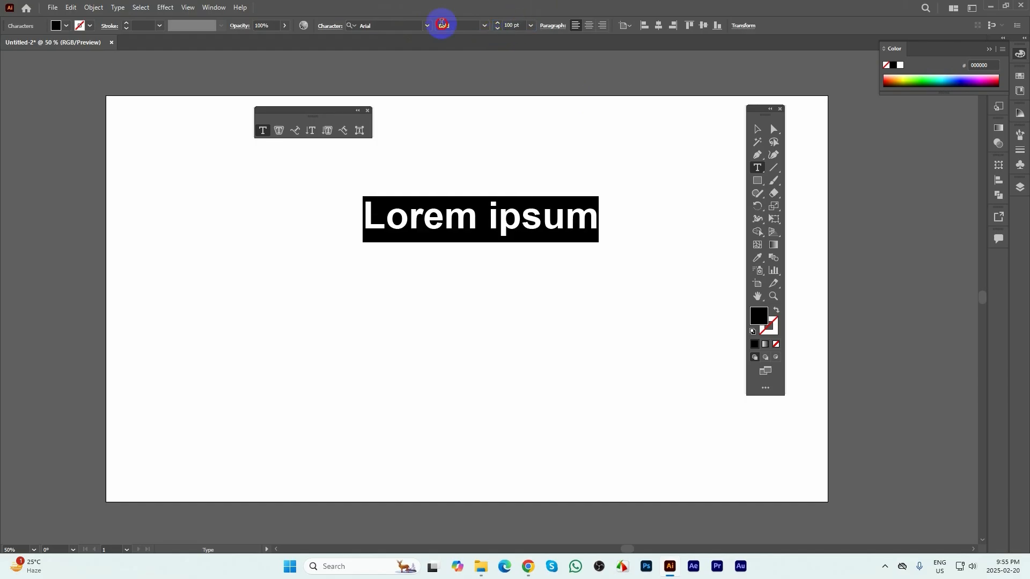
type("100")
key("Return")
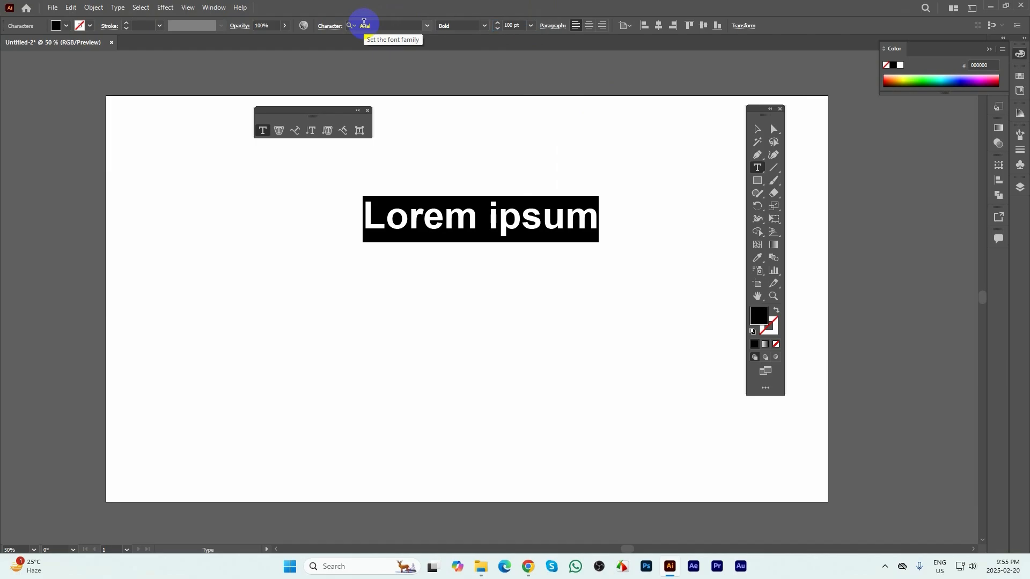
- Set the placeholder text's font size to 300 pt and reduce it in small increments to 250 pt
left_click(511, 26)
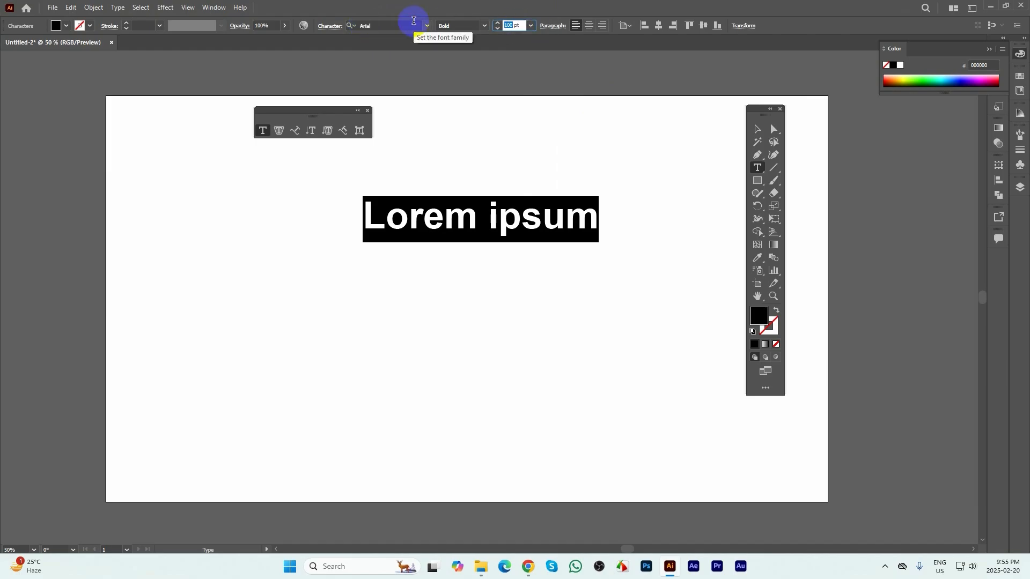
type("300")
key("Return")
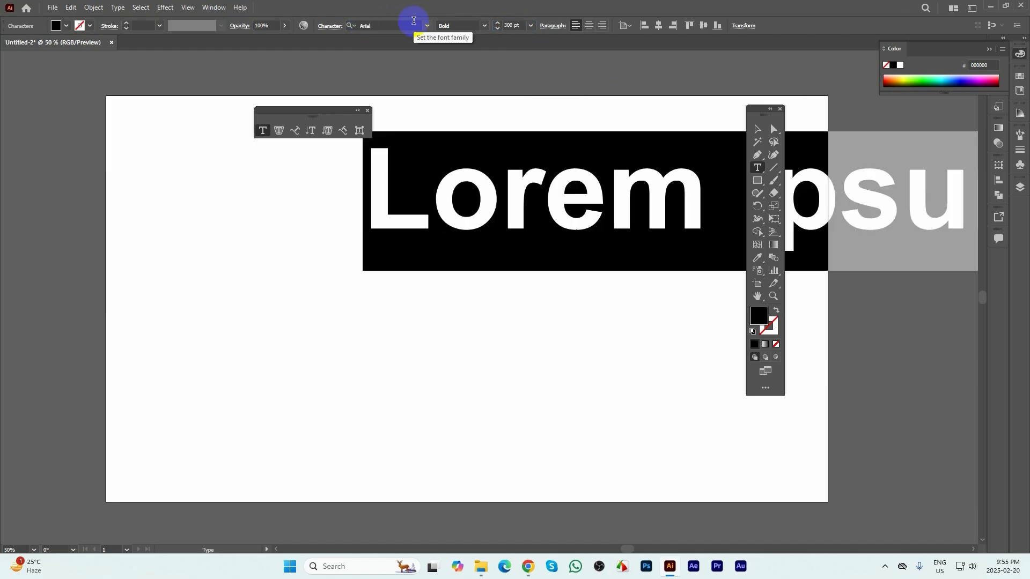
left_click(497, 28)
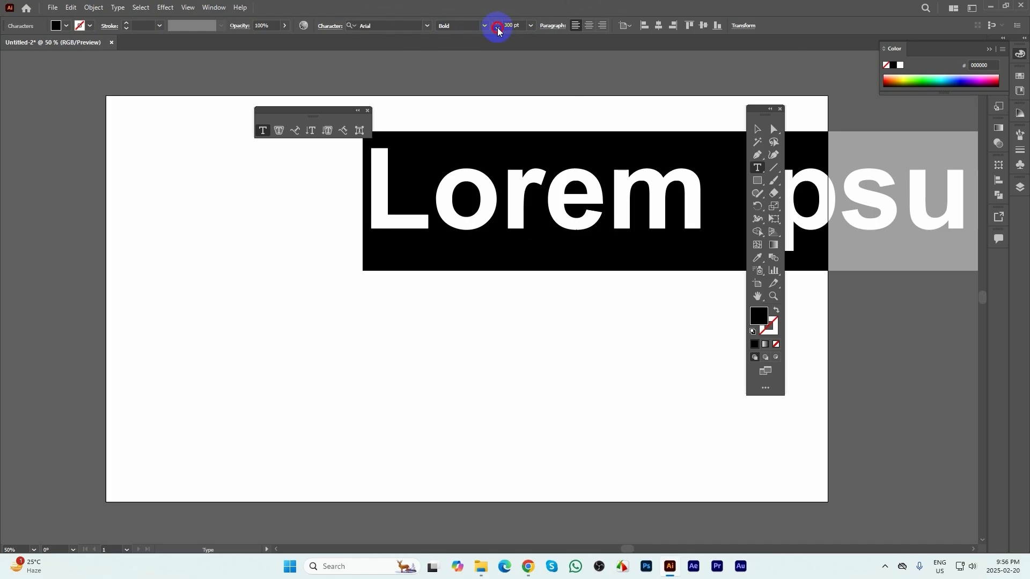
left_click(497, 28)
left_click(497, 28)
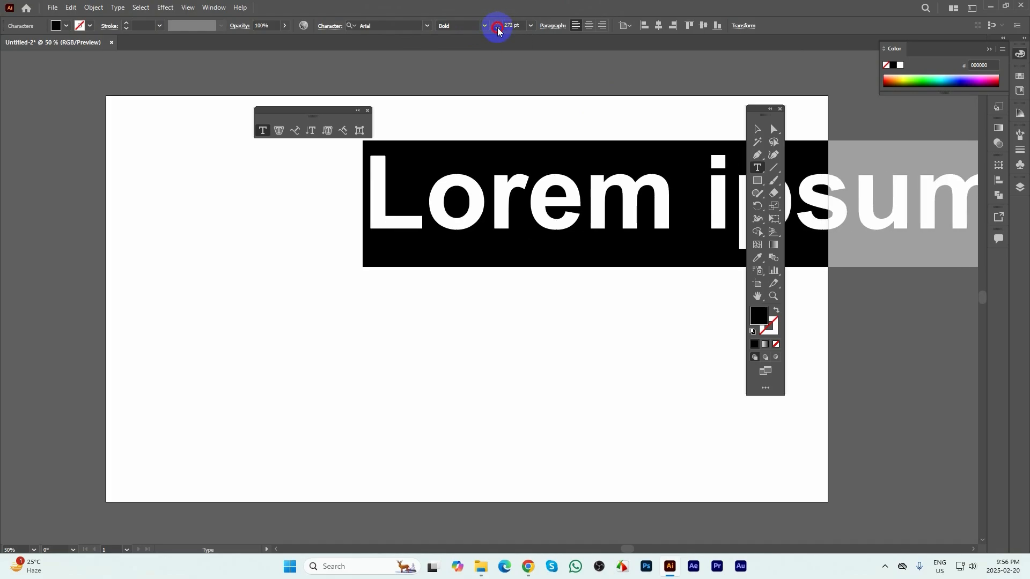
left_click(498, 29)
left_click(497, 29)
left_click(498, 29)
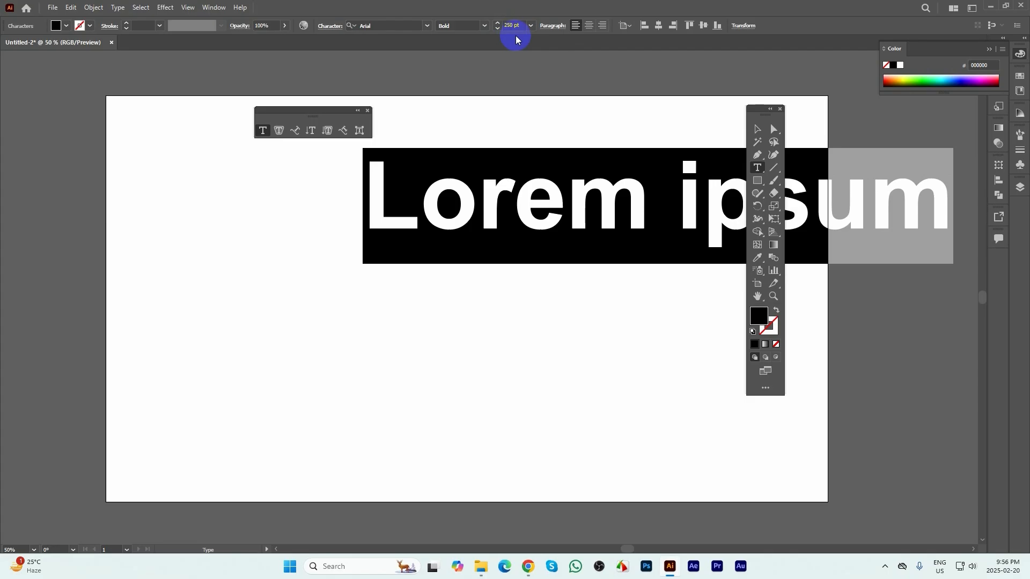
- Set the font size to 72 pt and scale the text object proportionally about its centre to about 173 pt
left_click(531, 25)
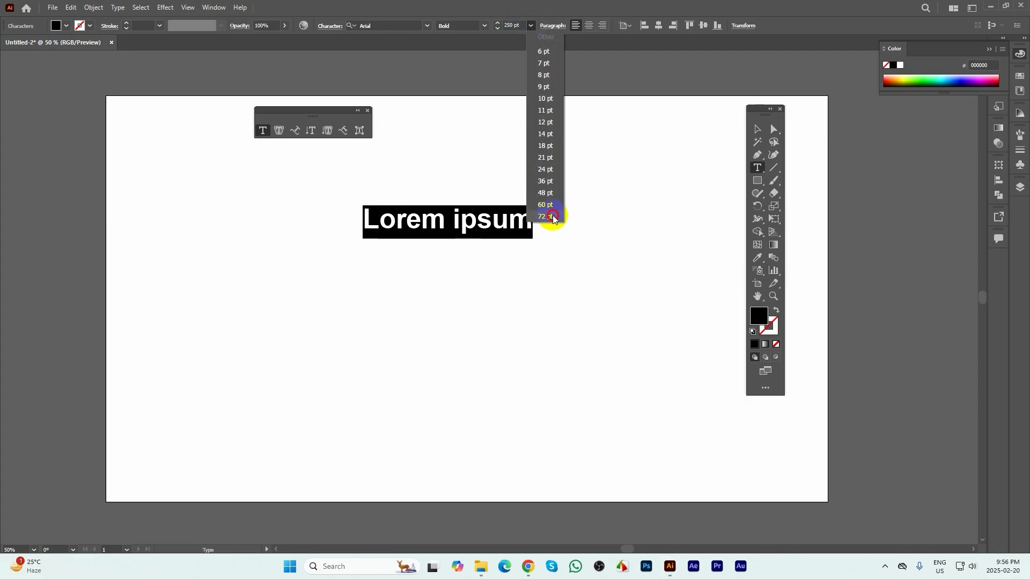
left_click(544, 216)
left_click(756, 129)
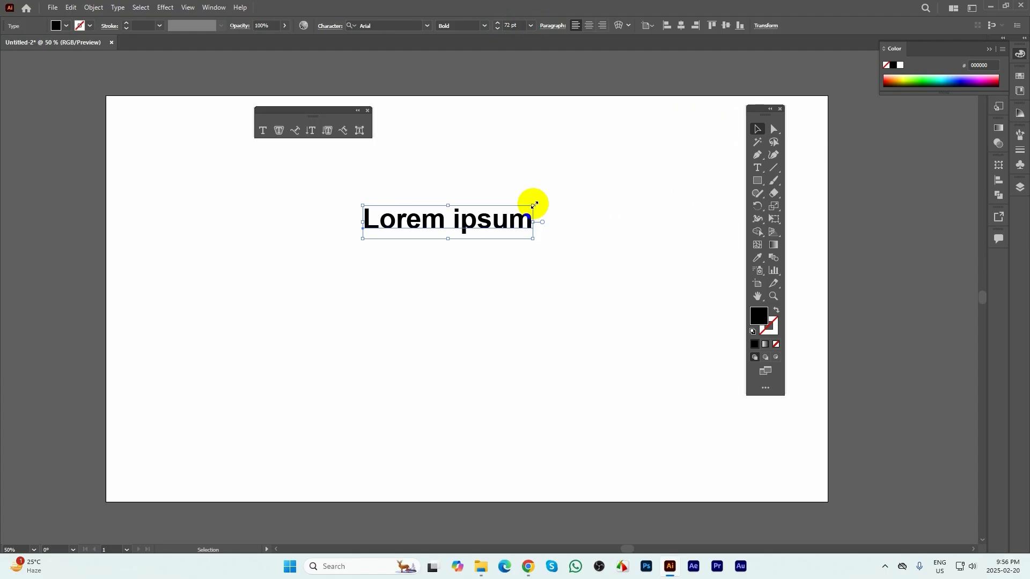
key("shift")
left_click_drag(534, 204, 651, 143)
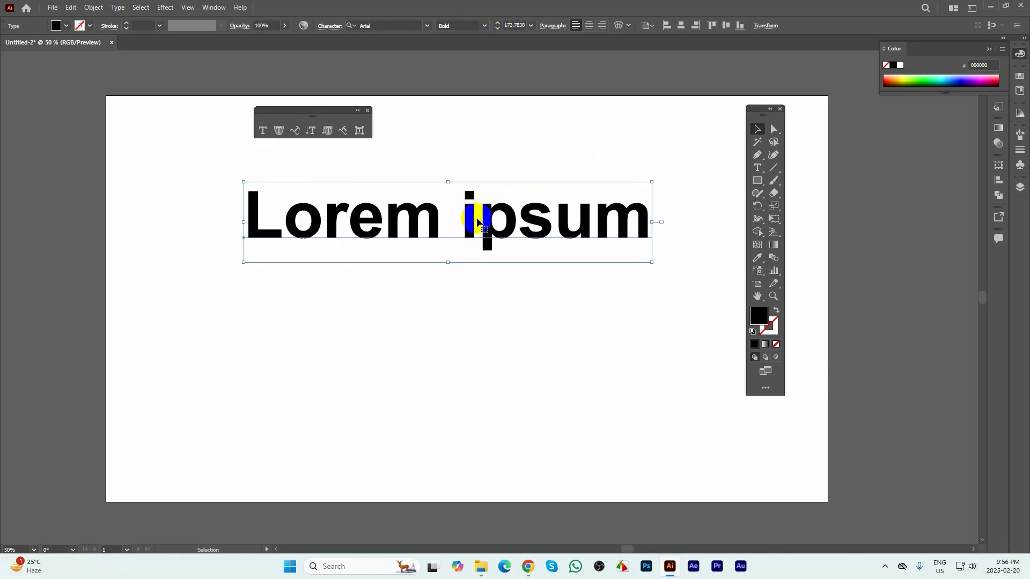
- Move the enlarged text into the artboard's lower half and shift the floating Type tool bar slightly to the right
left_click_drag(478, 221, 439, 404)
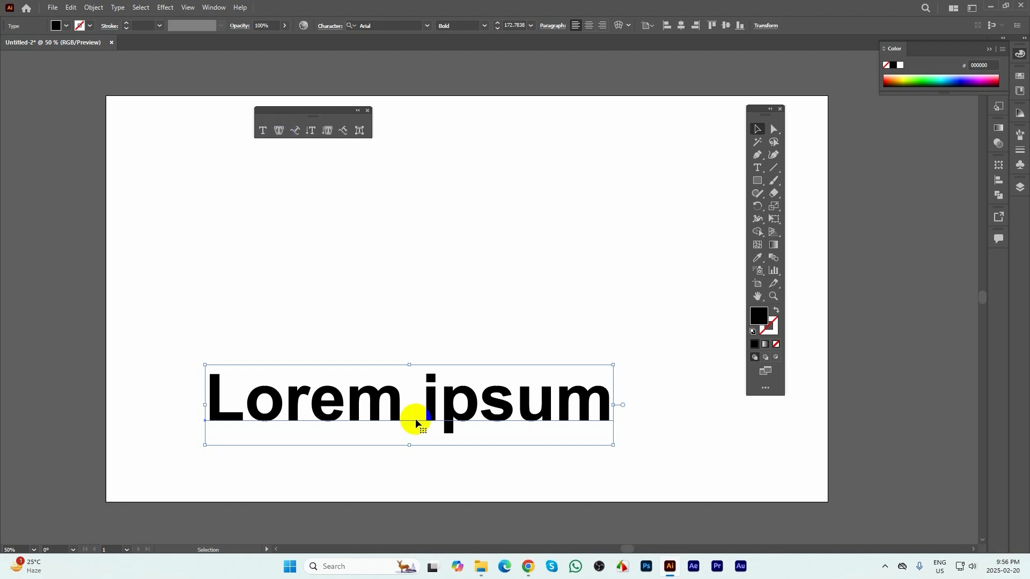
left_click_drag(416, 423, 421, 241)
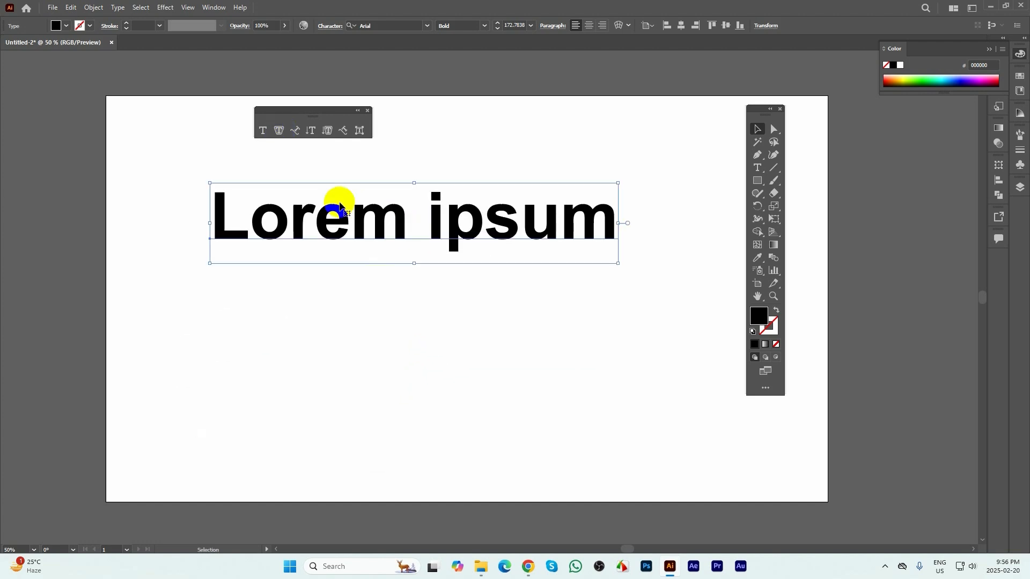
left_click_drag(315, 212, 309, 352)
left_click(278, 131)
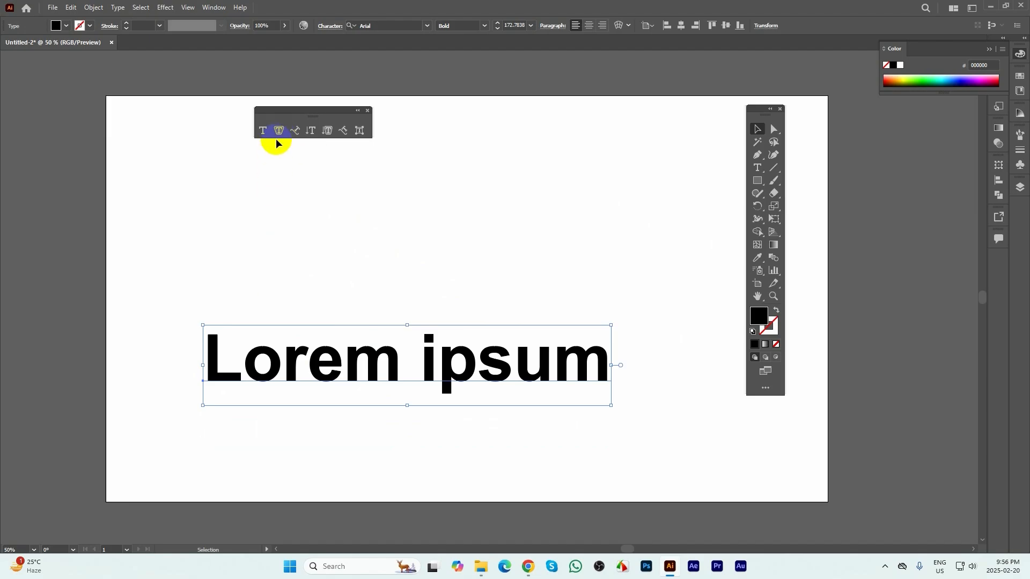
left_click_drag(308, 110, 359, 113)
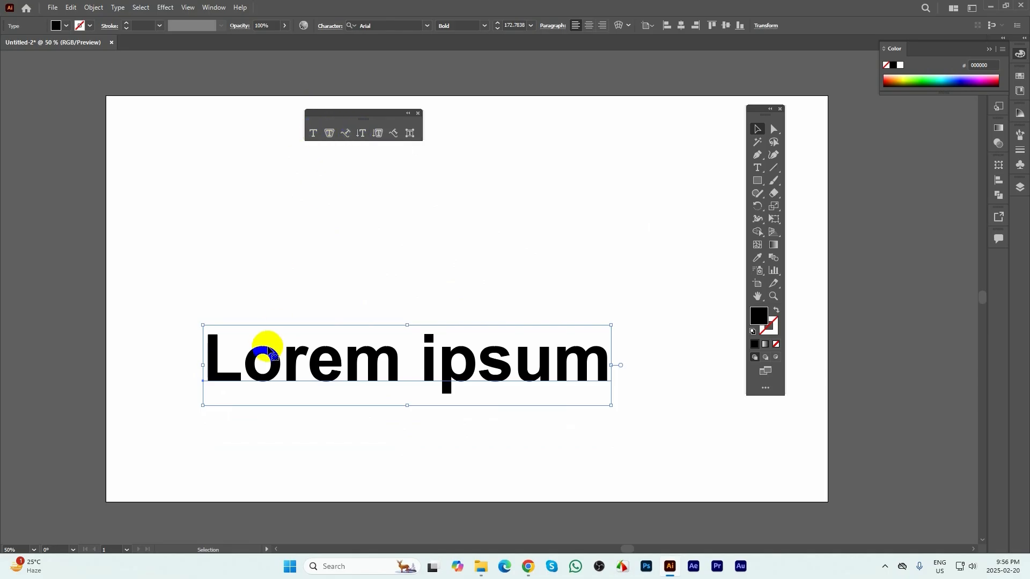
- Place a vertical "Lorem ipsum" text above the right part of the horizontal text using the Vertical Type tool
left_click(362, 134)
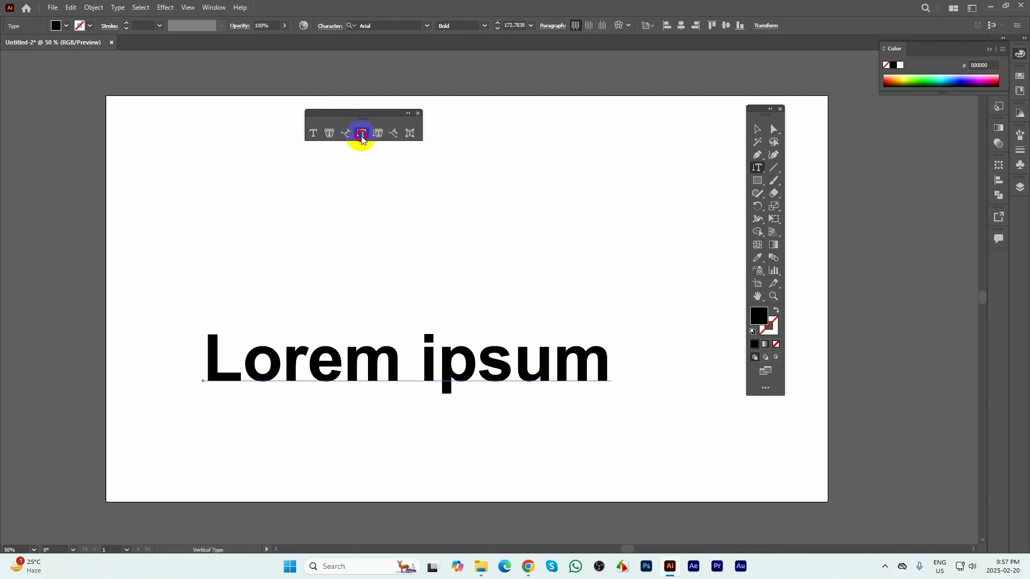
left_click(530, 145)
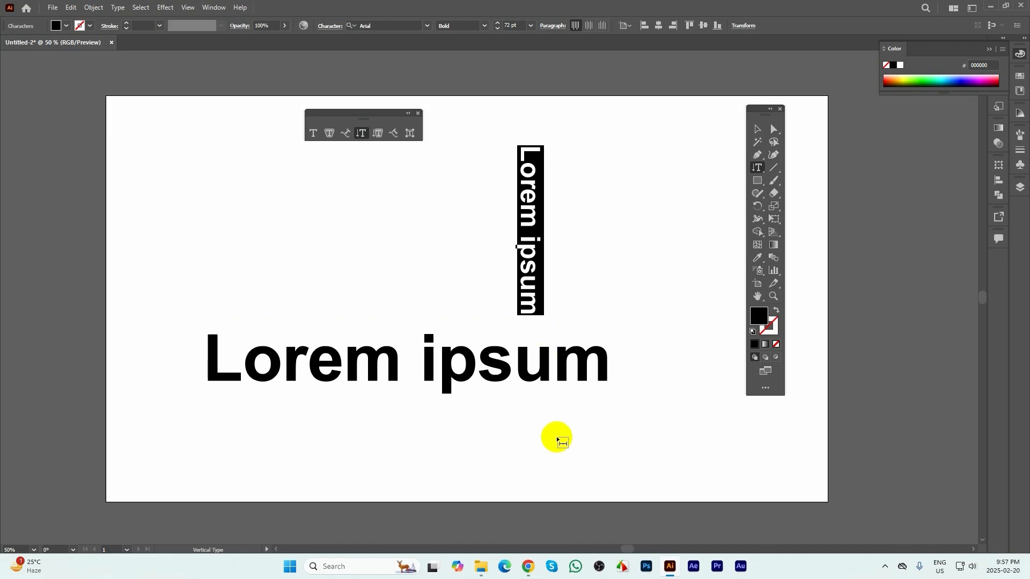
left_click(314, 133)
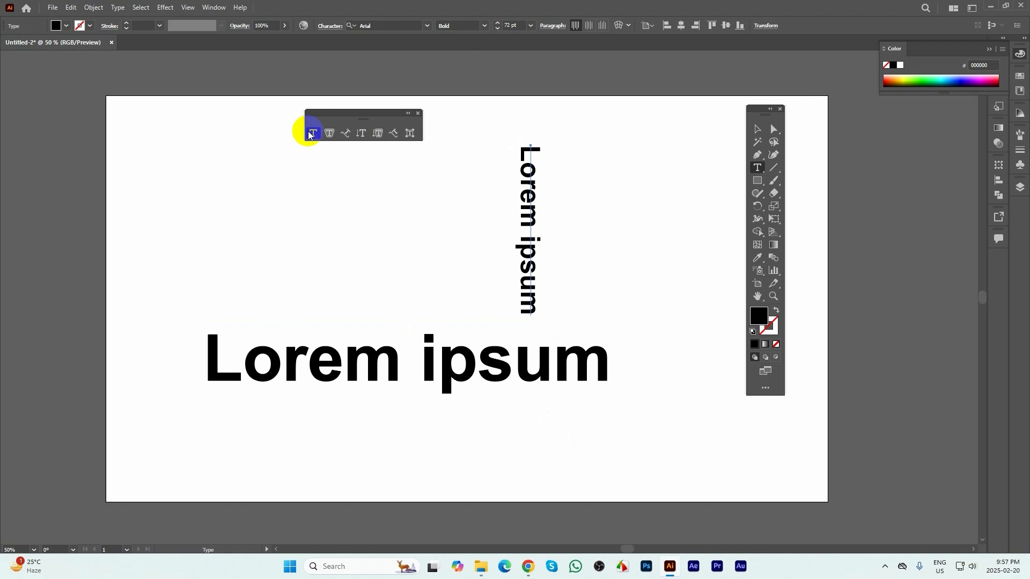
- Move the vertical text beside the horizontal text's right end and the horizontal text lower and slightly left on the artboard
left_click(757, 130)
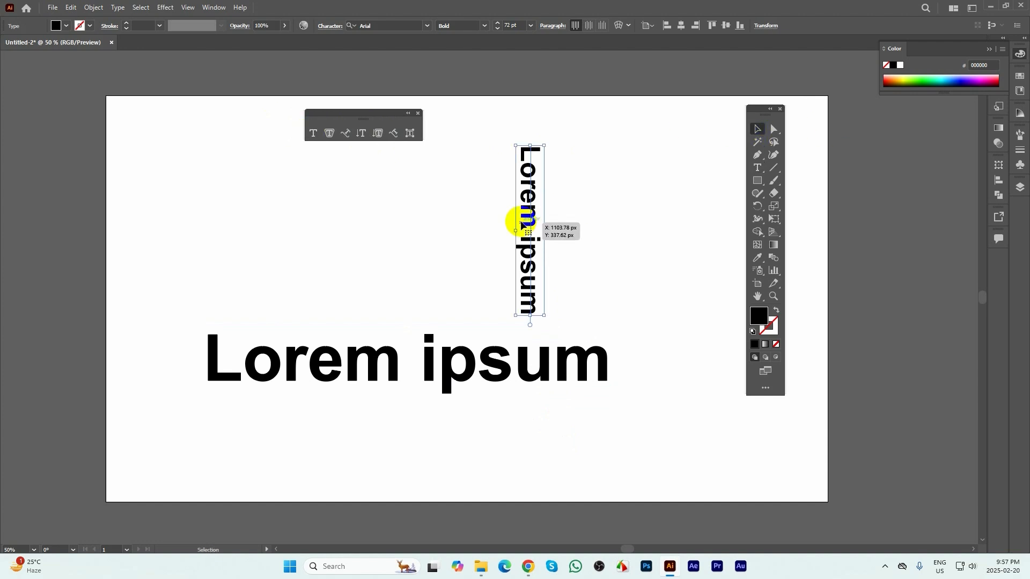
left_click_drag(522, 220, 618, 359)
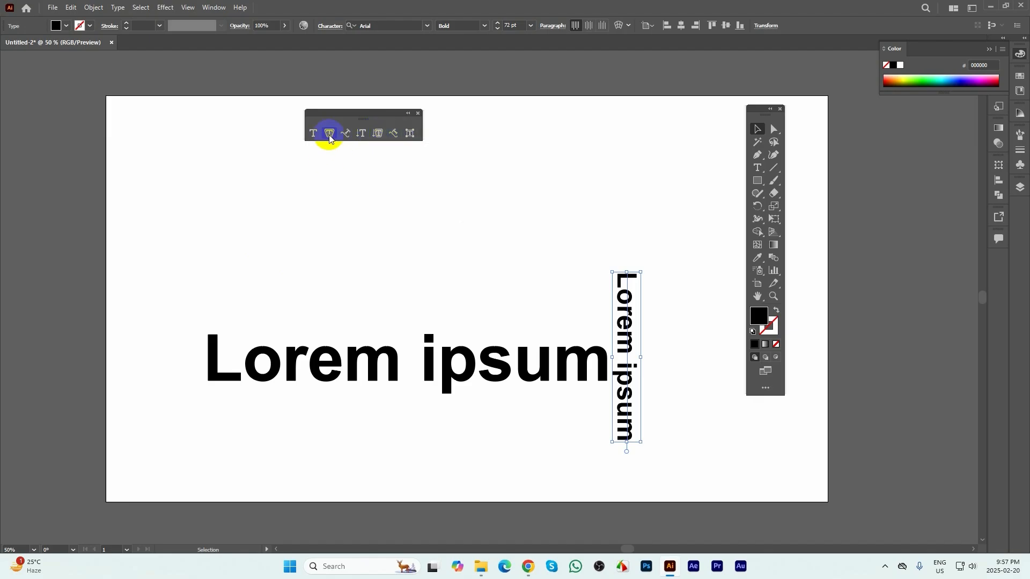
left_click_drag(426, 350, 400, 405)
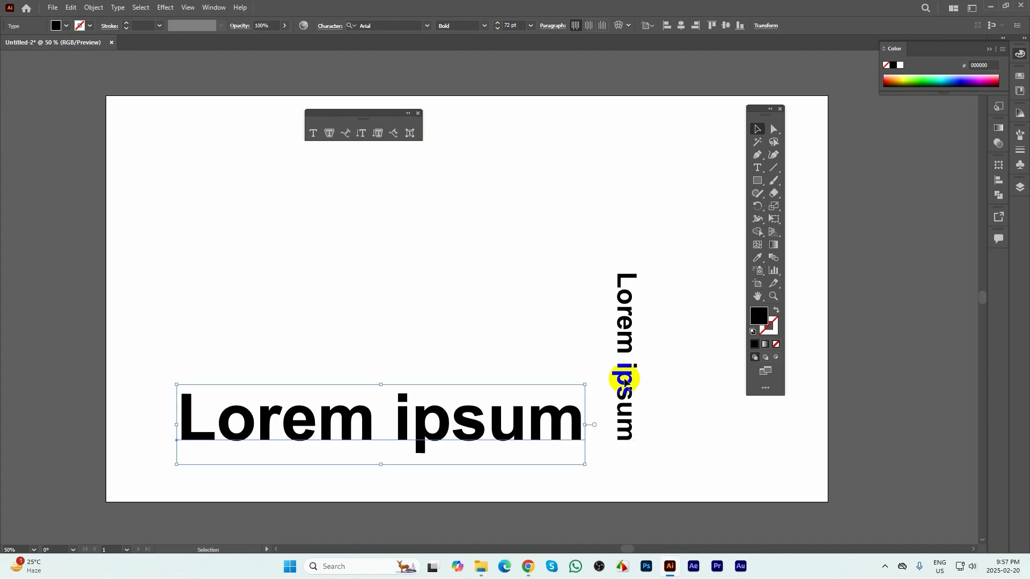
- Lower the vertical text beside the horizontal text's right end and draw a black circle about 462 px wide above the horizontal text
left_click_drag(612, 349, 610, 396)
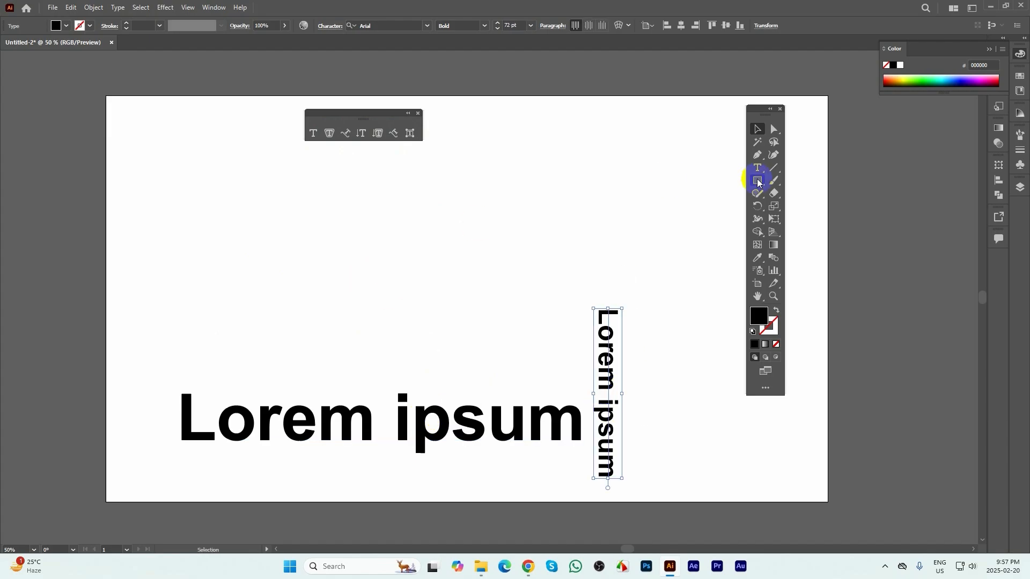
left_click_drag(756, 181, 787, 204)
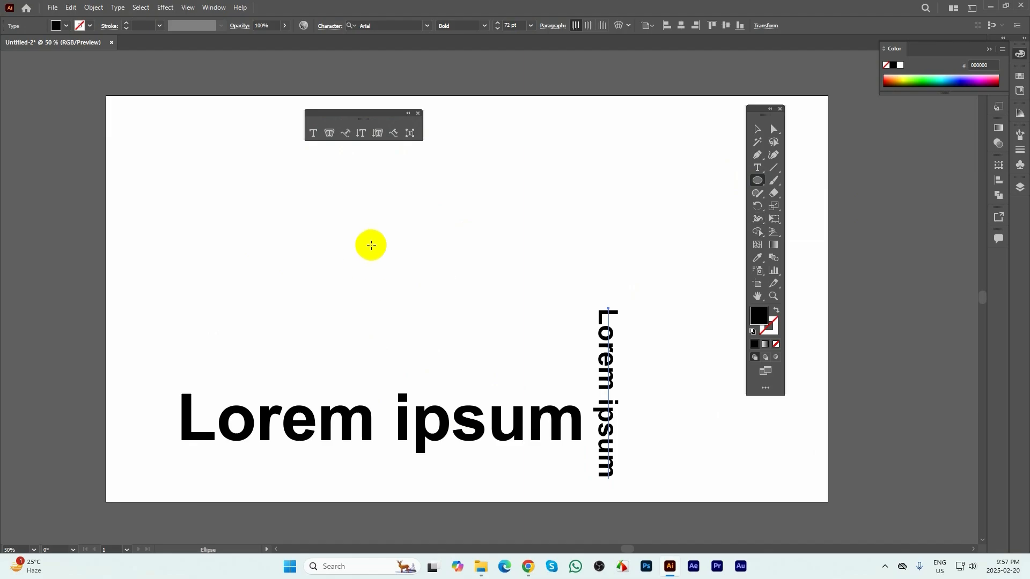
left_click_drag(380, 257, 467, 344)
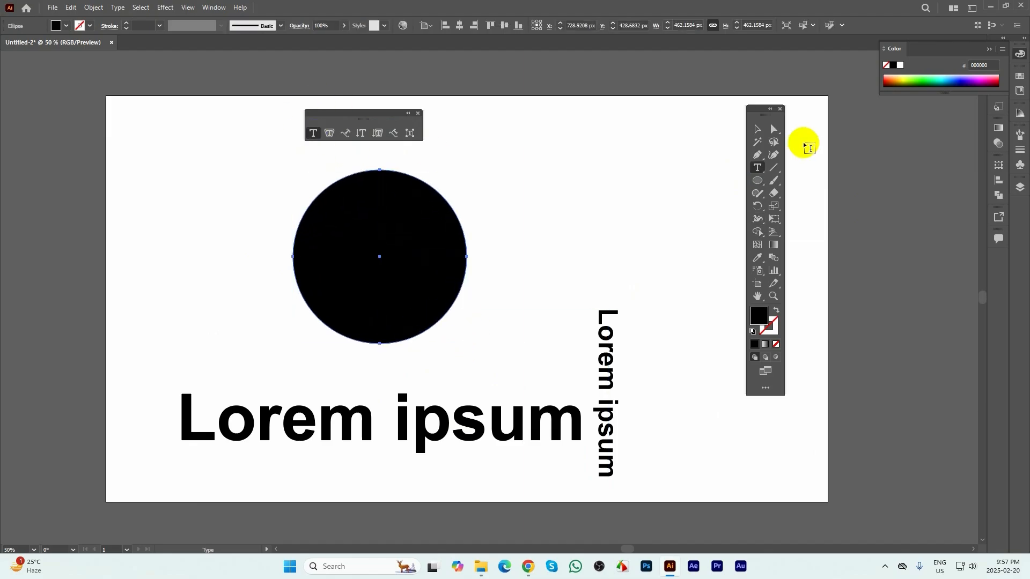
- Duplicate the black circle to its right and shrink the original about its centre to about 356 px
left_click(758, 130)
left_click_drag(410, 250, 588, 252)
left_click(382, 248)
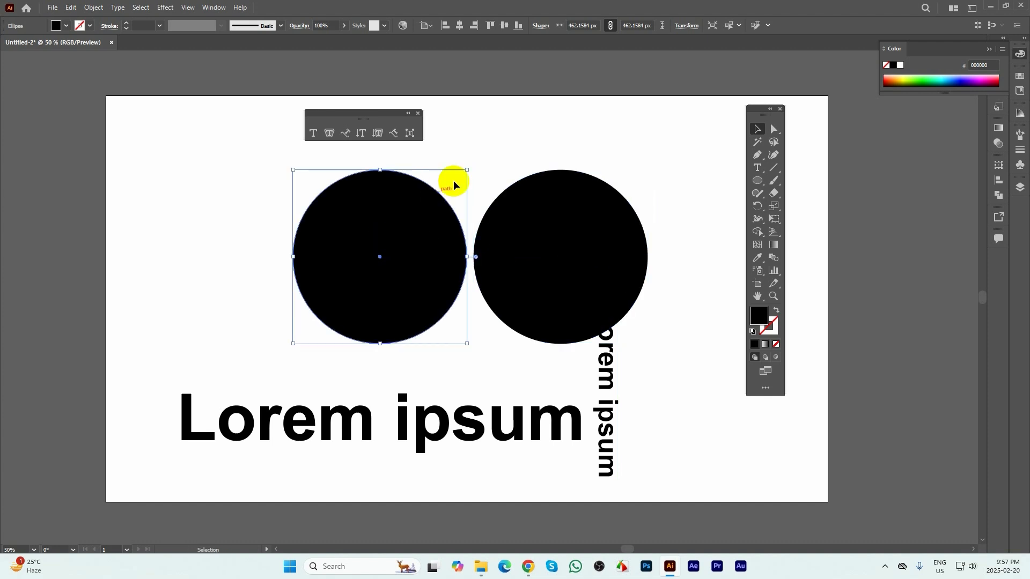
left_click_drag(468, 169, 447, 189)
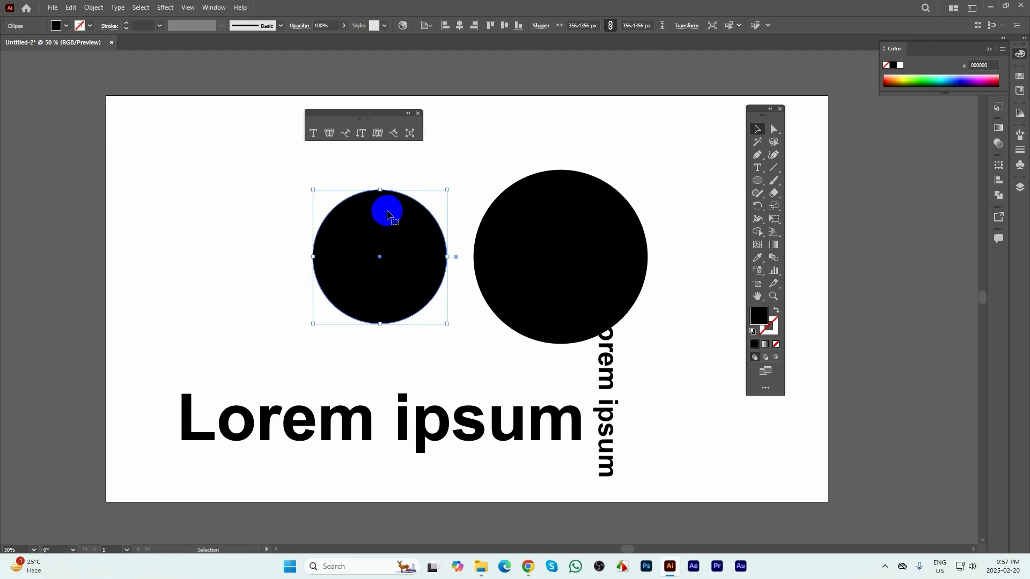
- Fill the smaller circle with placeholder text using the Area Type tool and set the text size to 24 pt
left_click(330, 134)
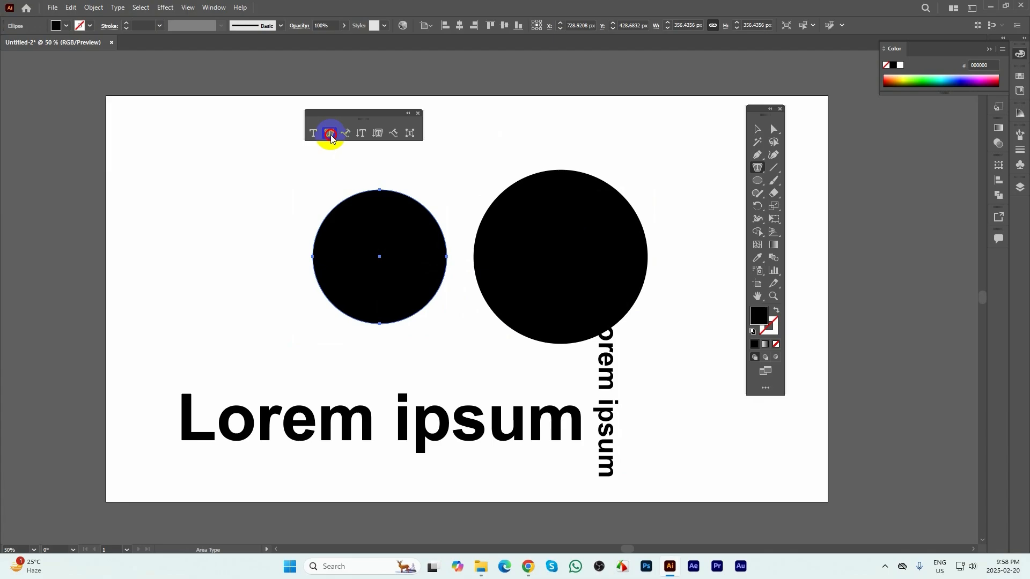
left_click(351, 197)
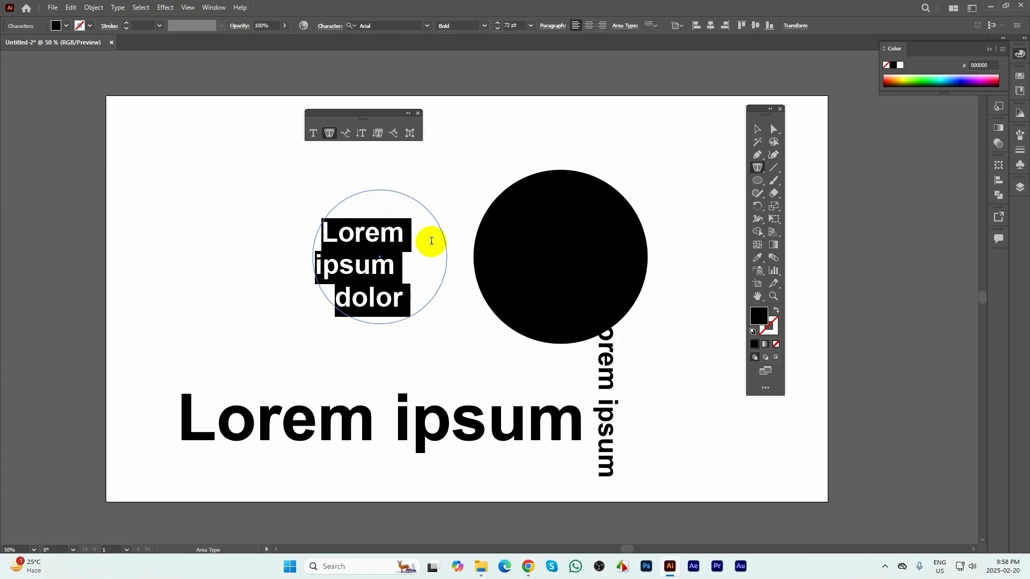
left_click(521, 24)
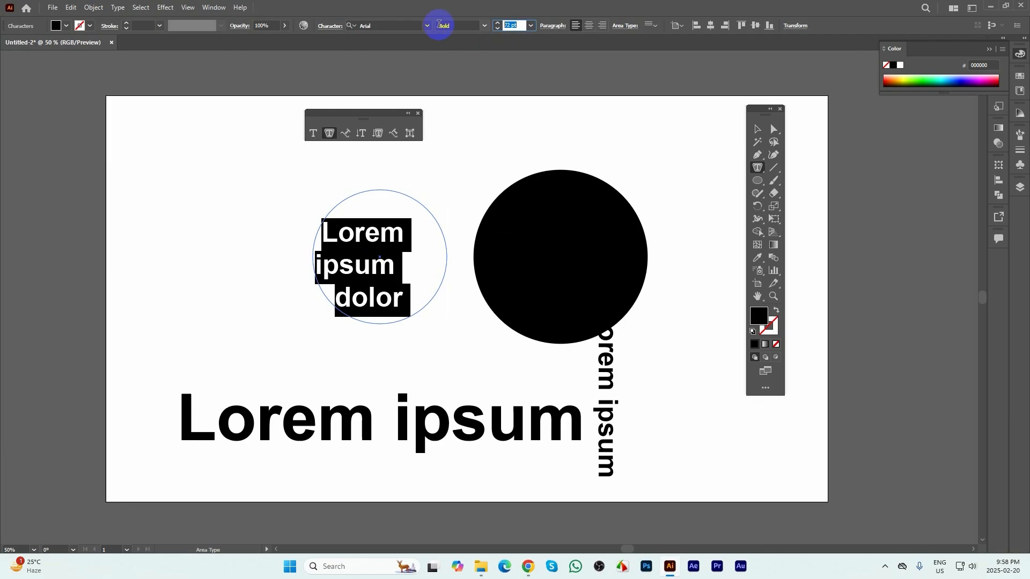
left_click(531, 25)
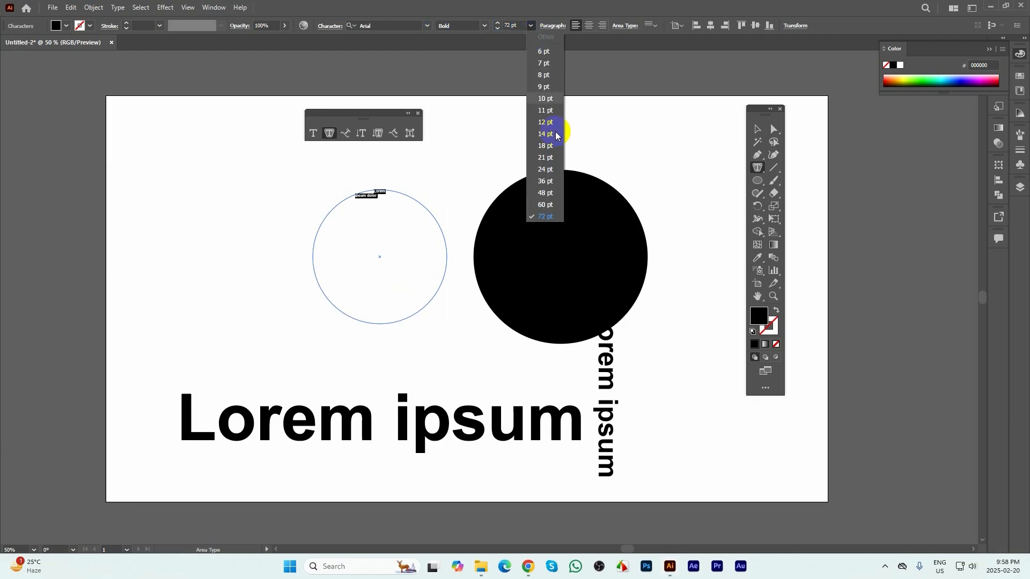
left_click(552, 169)
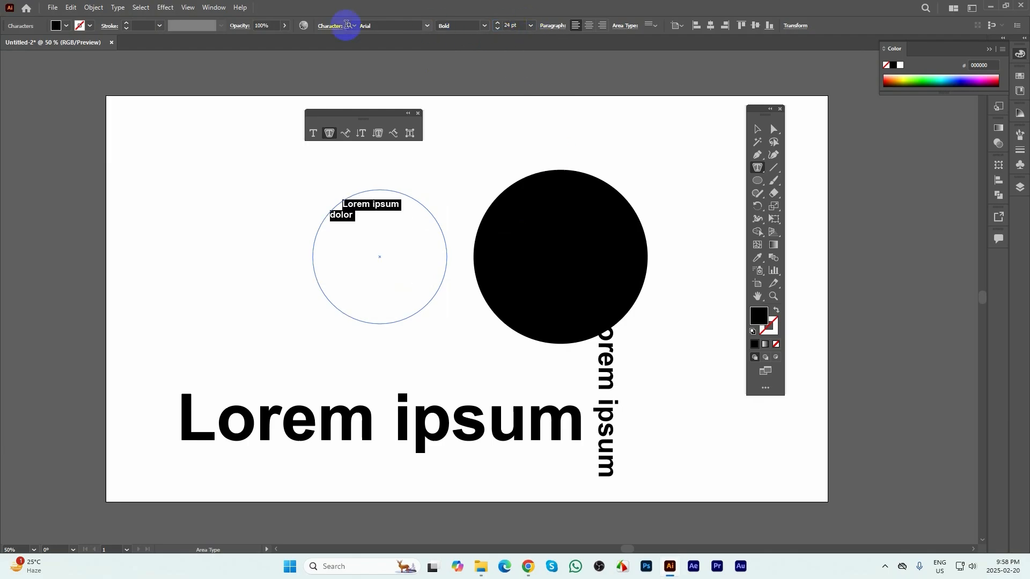
left_click(758, 129)
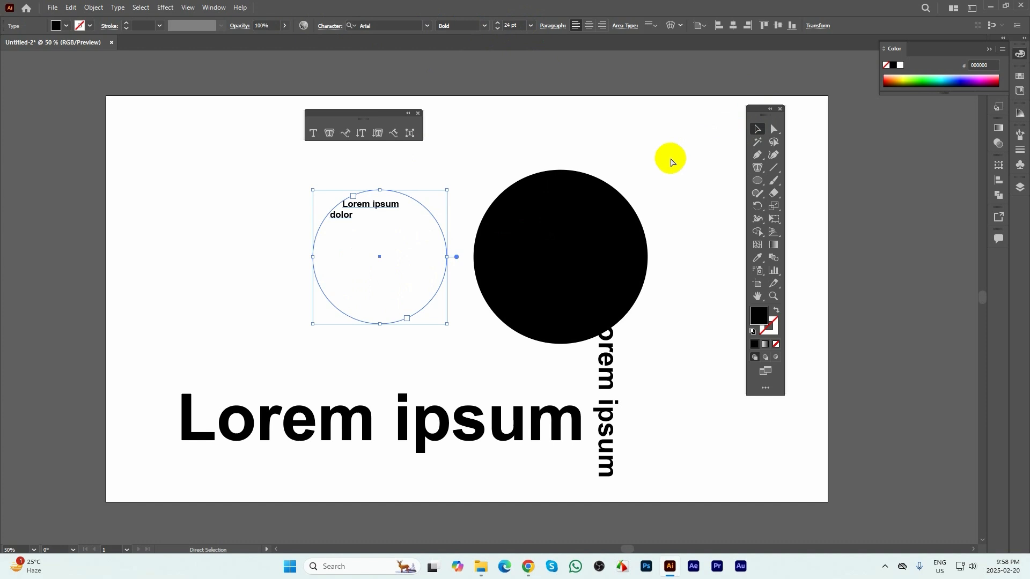
- Undo the area text and its size change, back to the plain smaller black circle
left_click(509, 232)
key("ctrl+z")
key("ctrl+z")
key("ctrl+z")
key("ctrl+z")
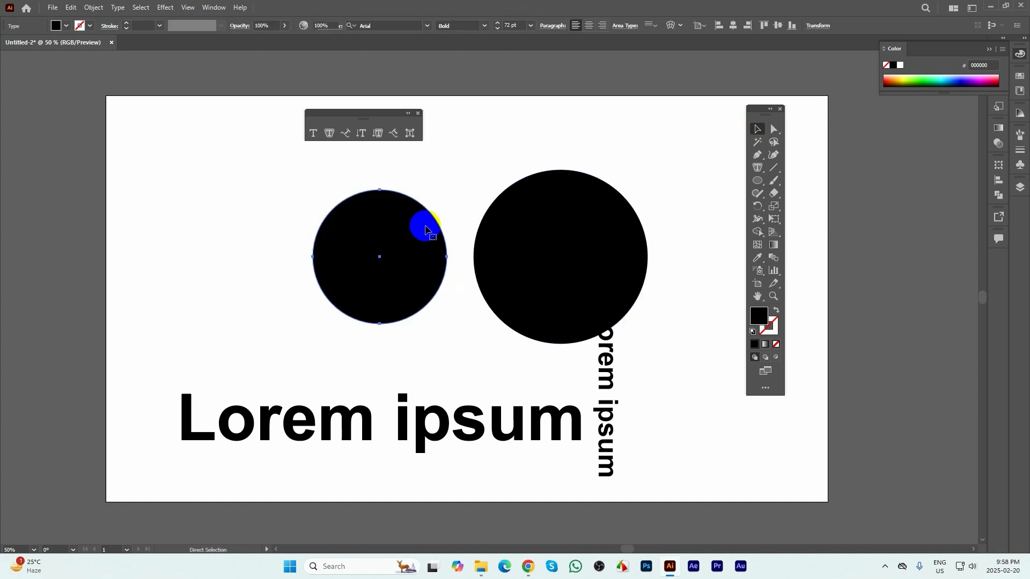
- Convert the smaller circle to area text again and set the selected text object to 24 pt
left_click(330, 133)
left_click(345, 200)
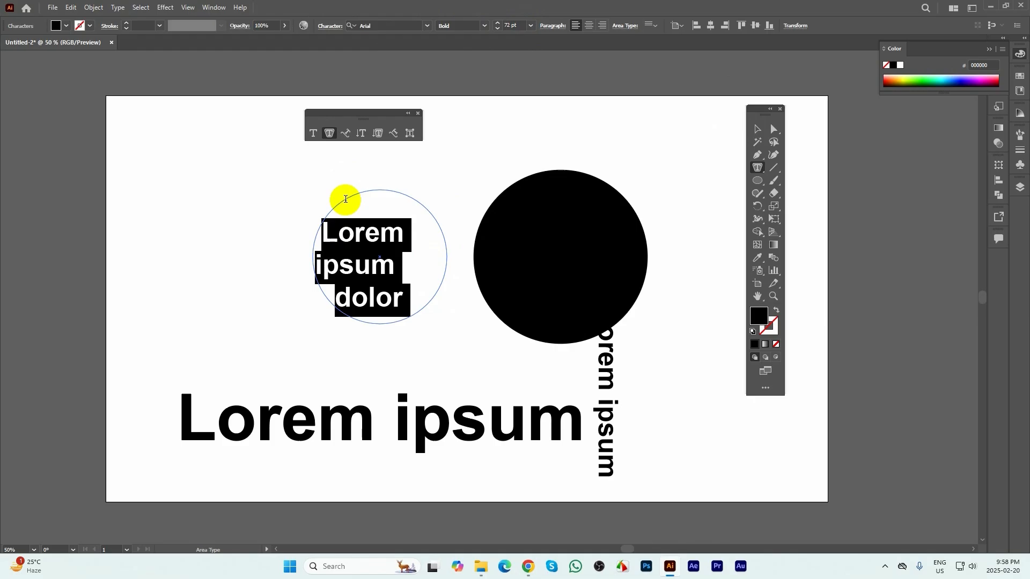
left_click(757, 129)
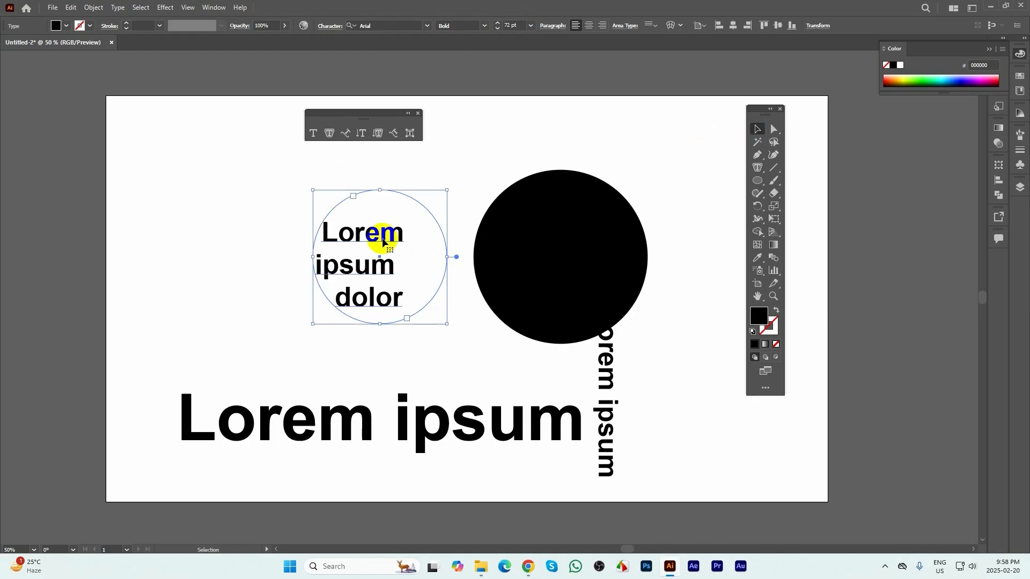
left_click(530, 25)
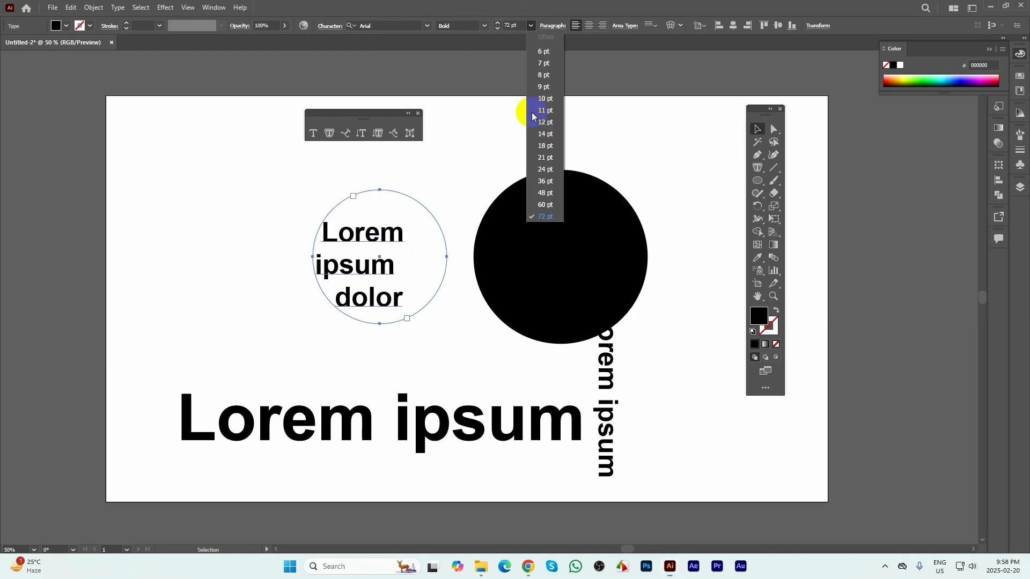
left_click(545, 171)
left_click(351, 290)
- Duplicate the large black circle horizontally to its left and shrink the copy about its centre to about 334 px
left_click(497, 207)
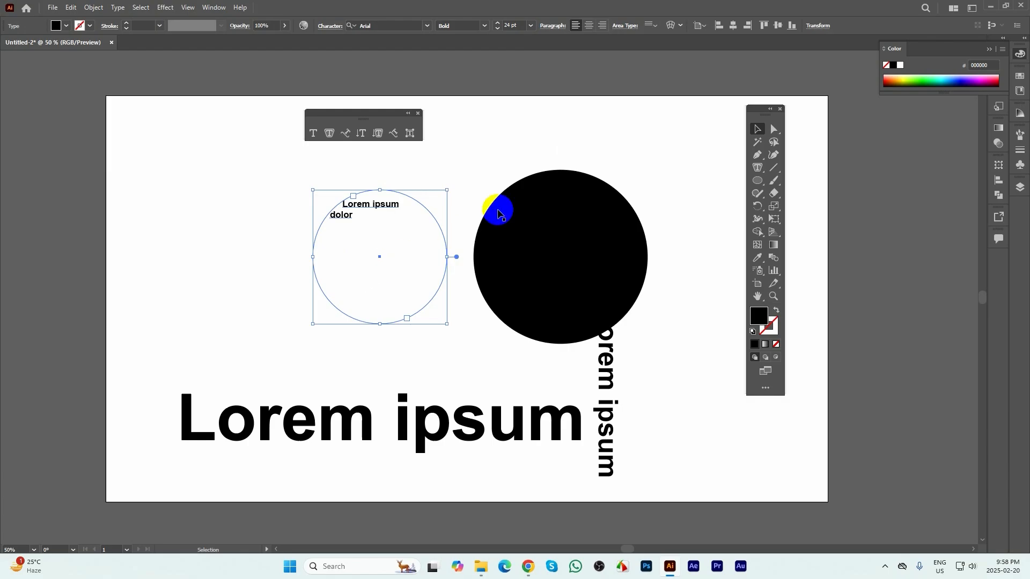
left_click_drag(594, 246, 389, 246)
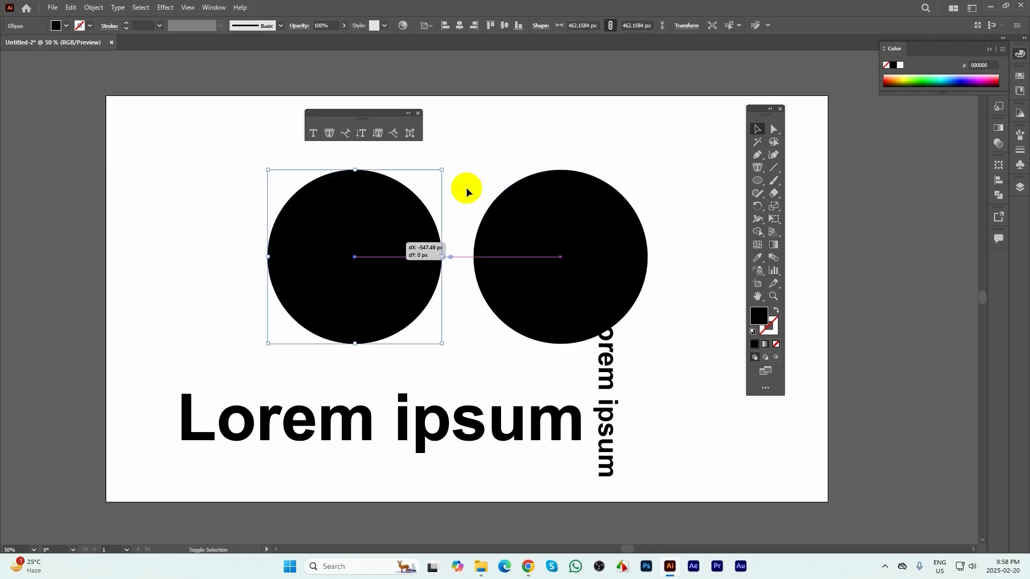
left_click_drag(442, 170, 417, 181)
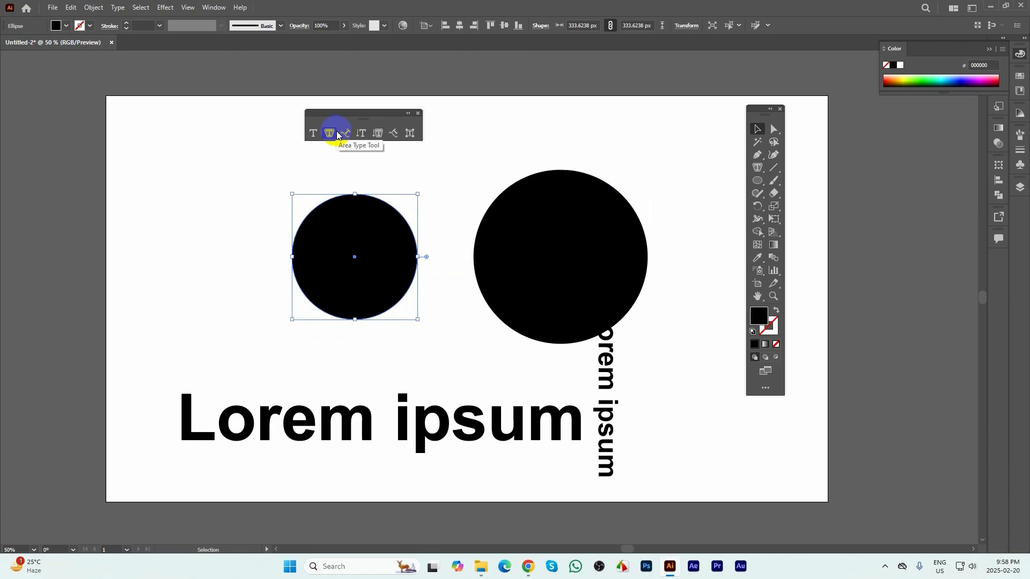
- Fill the 334 px circle with placeholder text using the Area Type tool and deselect it
left_click(330, 133)
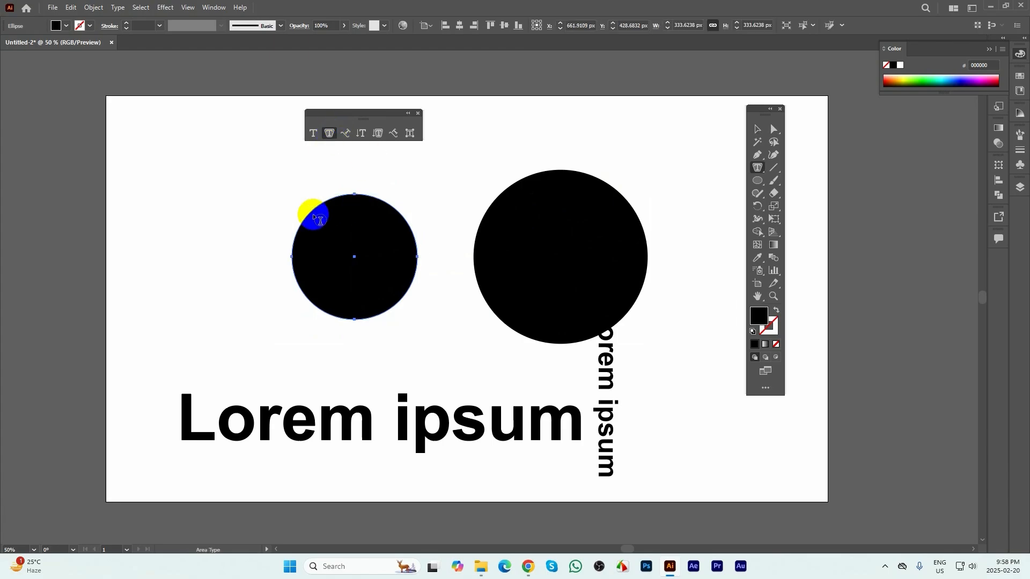
left_click(311, 213)
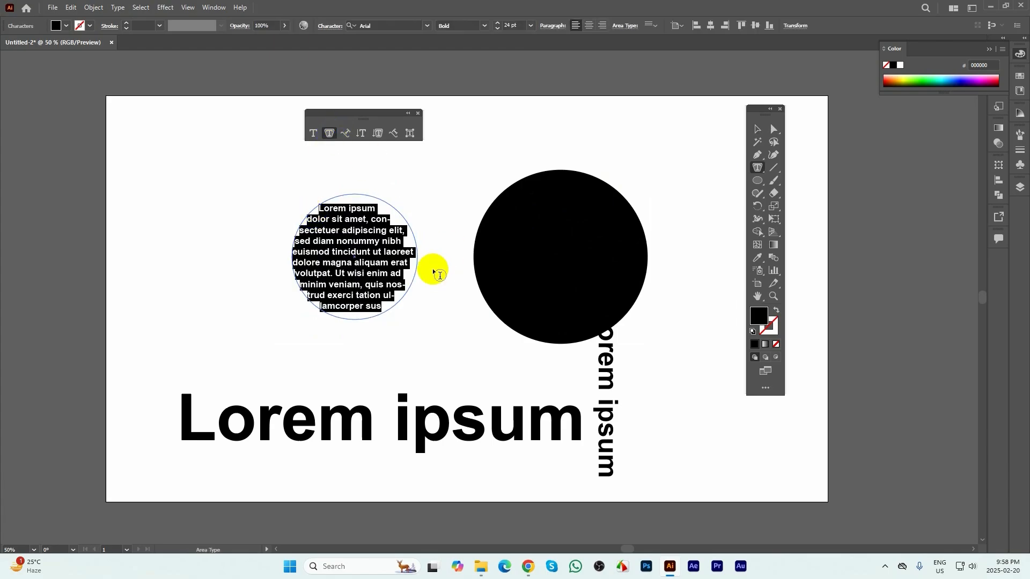
left_click(757, 129)
left_click(443, 207)
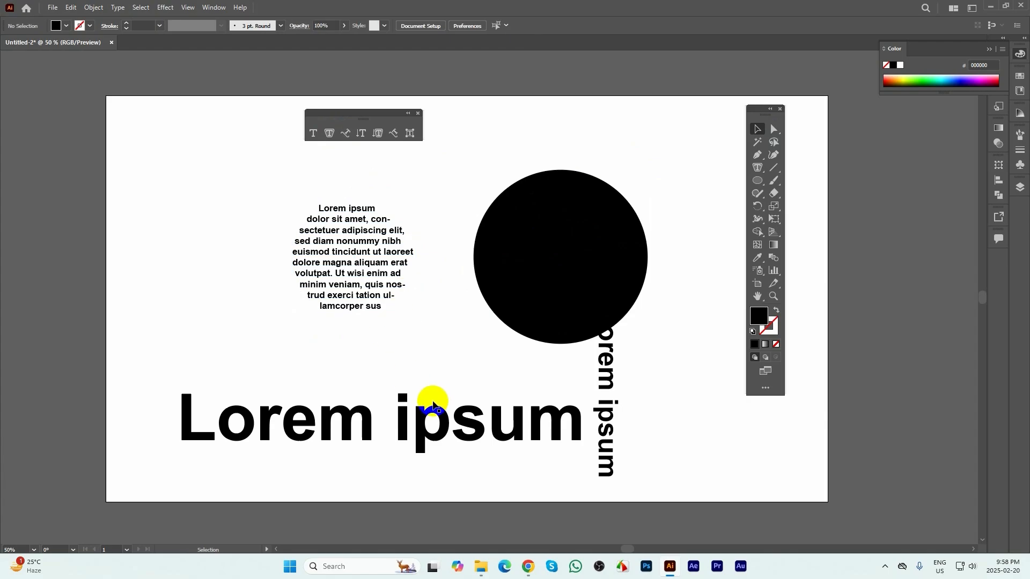
- Try a smaller font size on the circular area text and return it to 24 pt
left_click(369, 253)
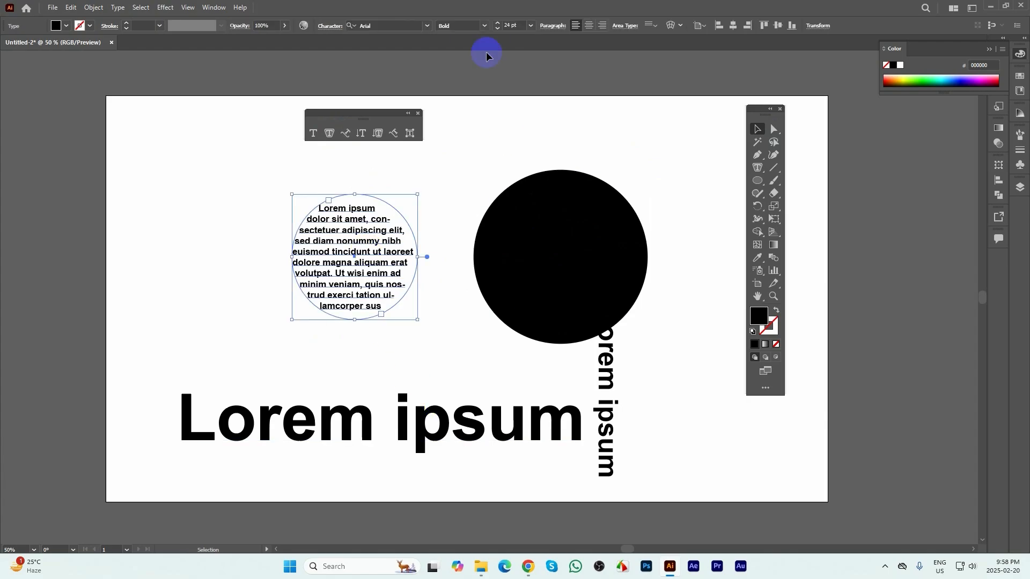
left_click(496, 29)
left_click(496, 28)
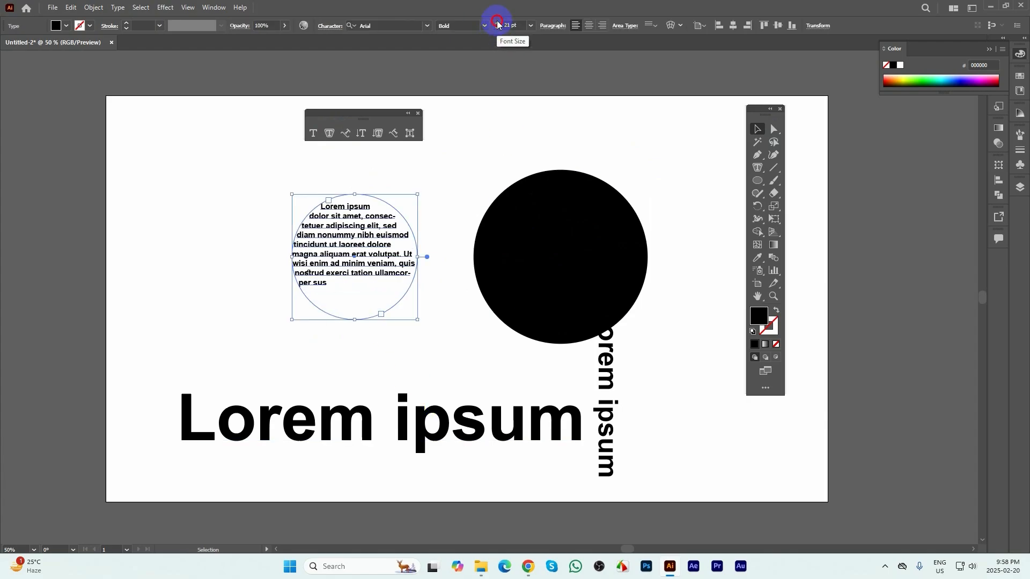
left_click(498, 23)
left_click(498, 23)
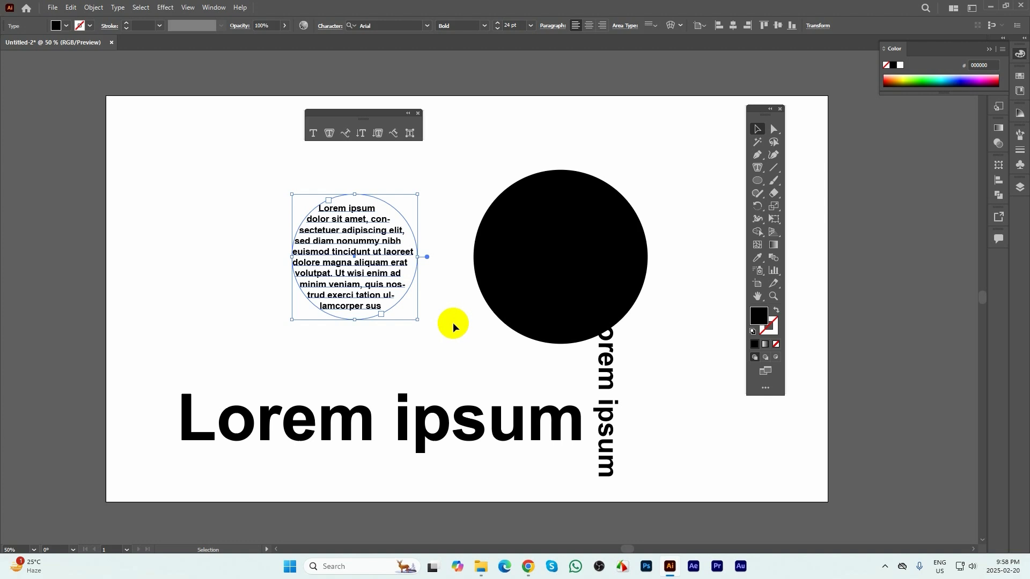
- Centre the large black circle around the area text and swap its fill and stroke to leave a 1 pt black outline
left_click(494, 310)
left_click_drag(566, 280, 359, 280)
left_click(776, 310)
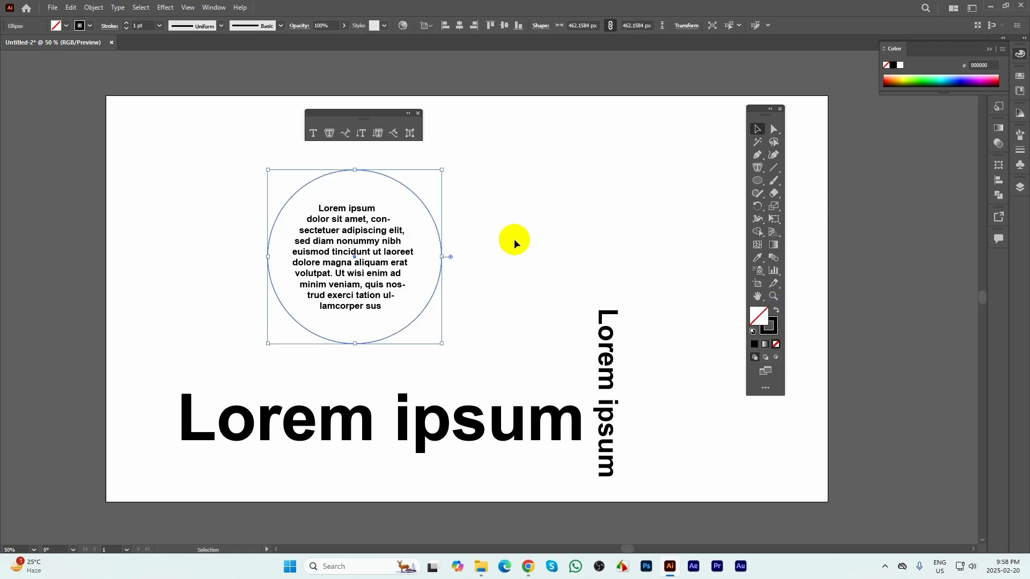
left_click(514, 240)
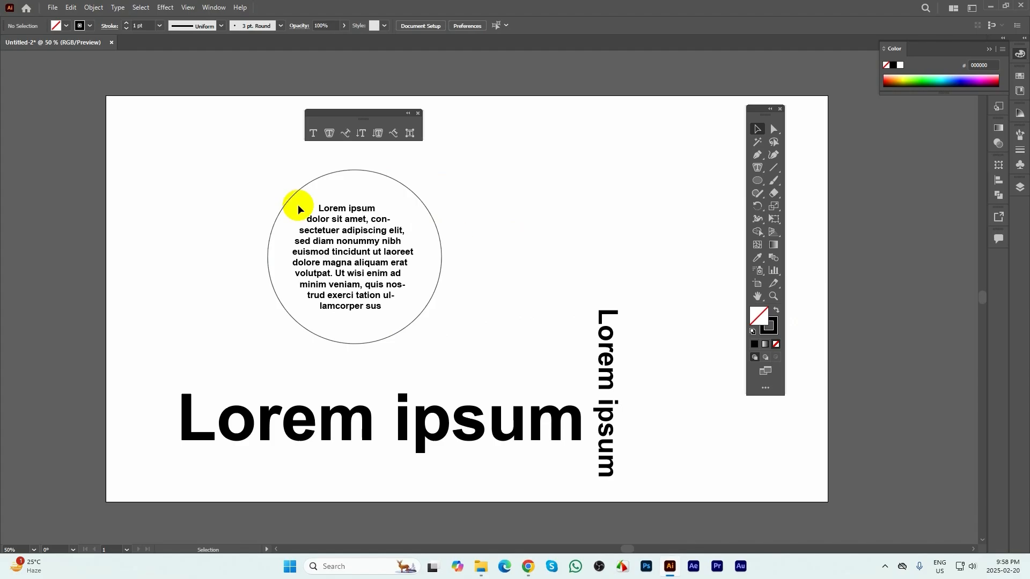
- Move the outlined circle and its area text together into the artboard's upper right area
left_click(340, 207)
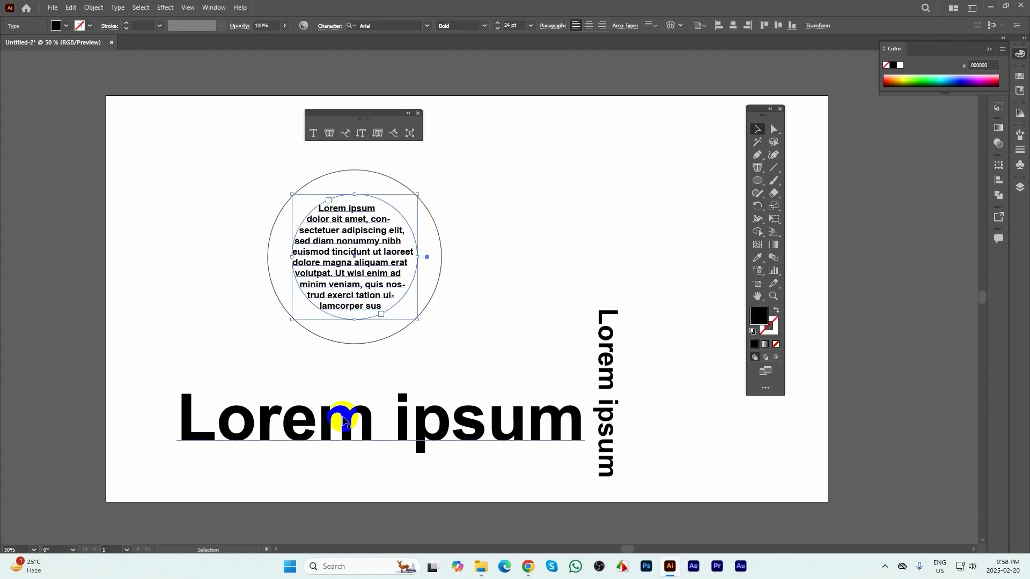
left_click_drag(243, 194, 494, 295)
left_click_drag(354, 246, 599, 174)
left_click(455, 161)
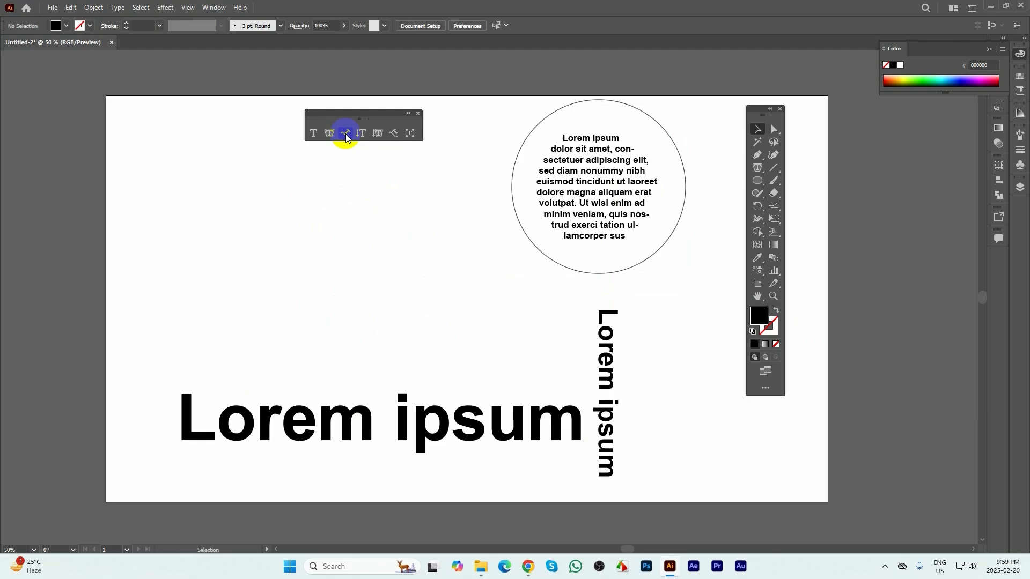
left_click(292, 416)
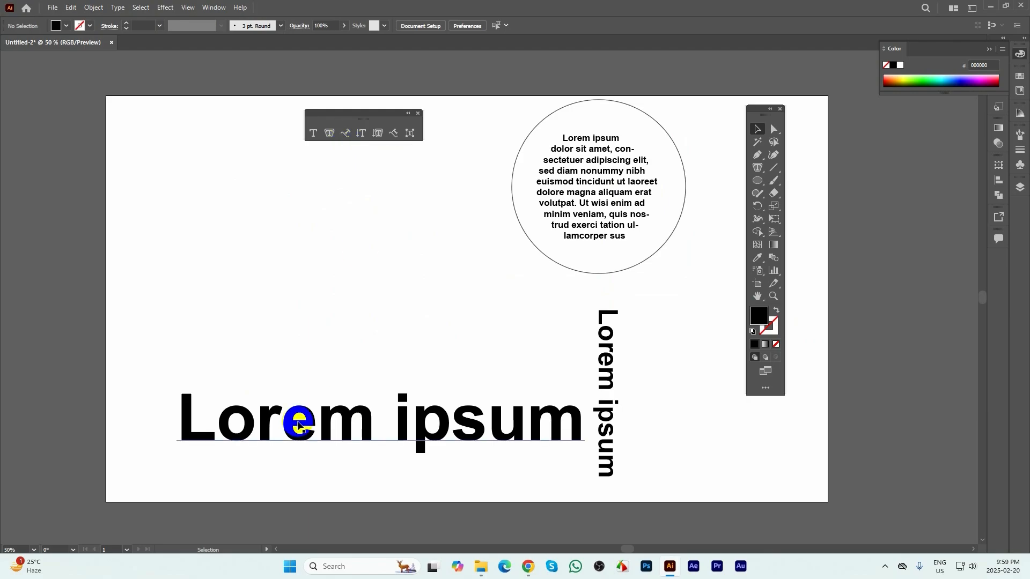
left_click(571, 187)
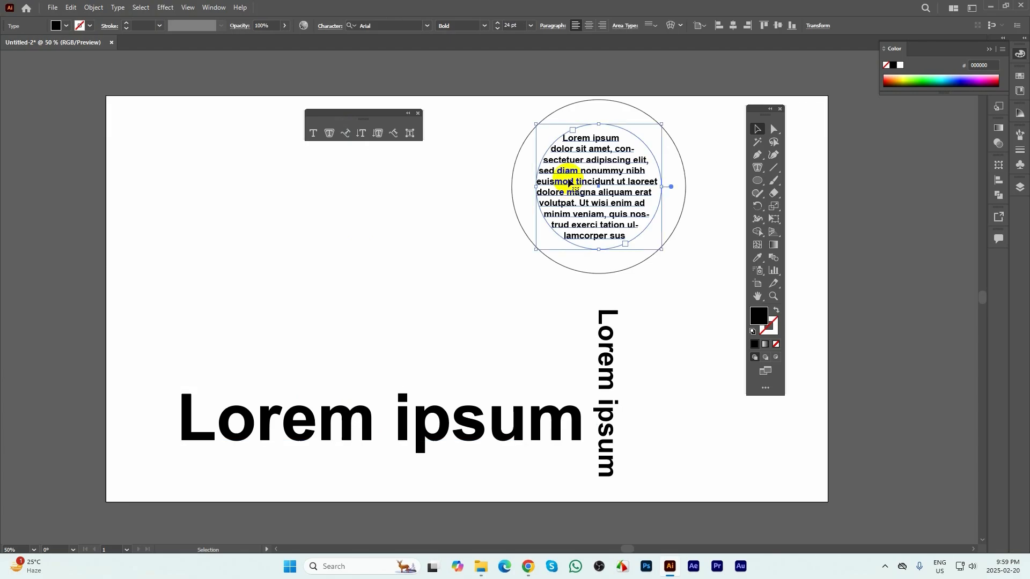
- Move only the outlined circle away from the area text to the empty space above the horizontal text
left_click(413, 236)
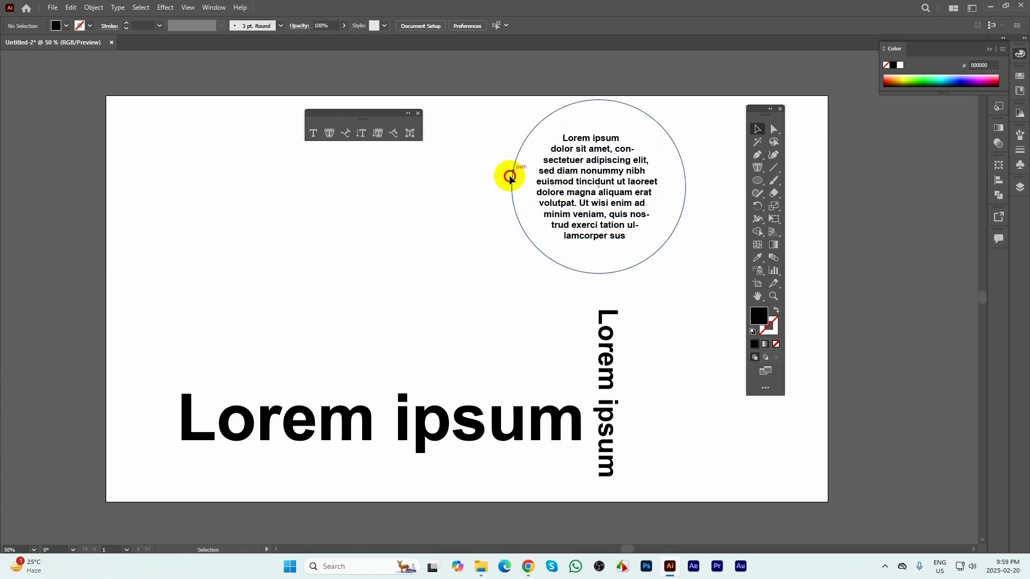
left_click_drag(509, 173, 269, 241)
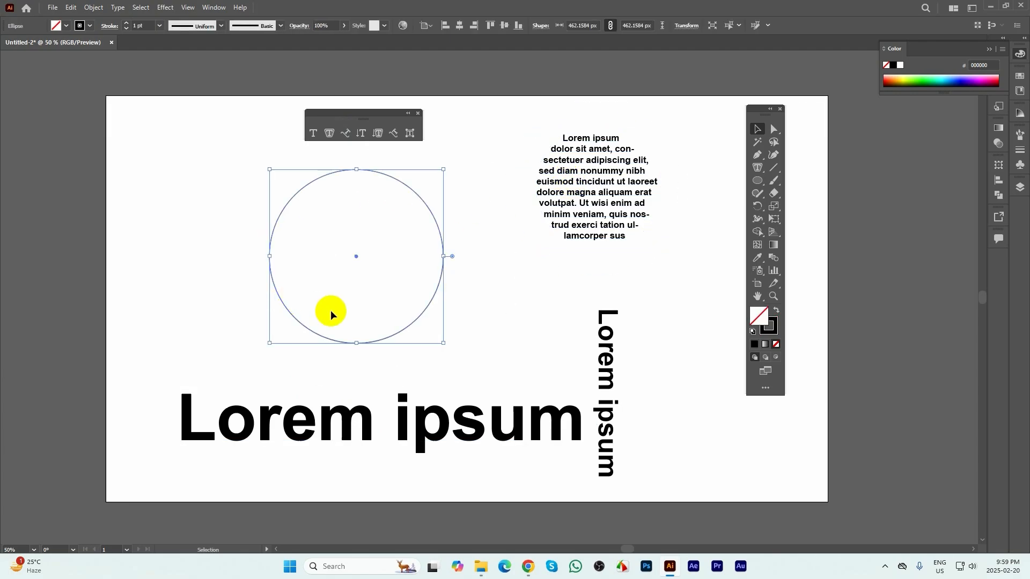
left_click(406, 256)
- Select the outlined circle and turn its edge into a text path with the Type on a Path tool
scroll(406, 252, "up", 1)
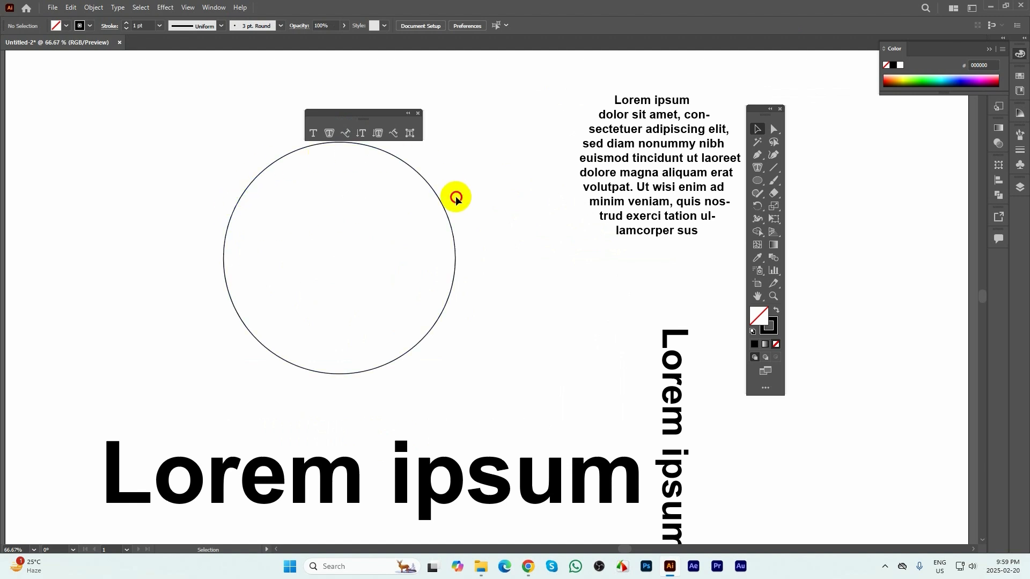
left_click(449, 303)
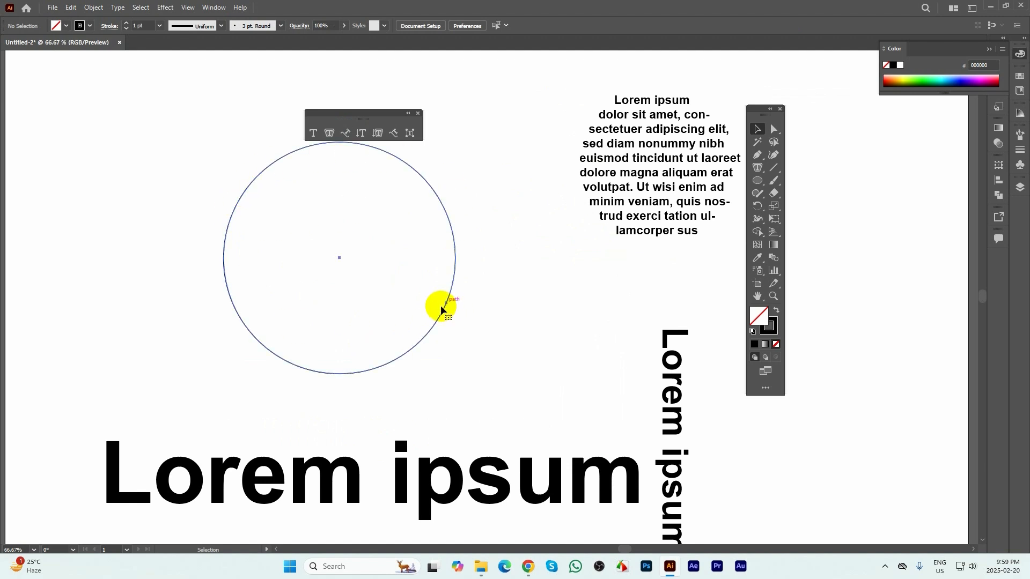
left_click(345, 133)
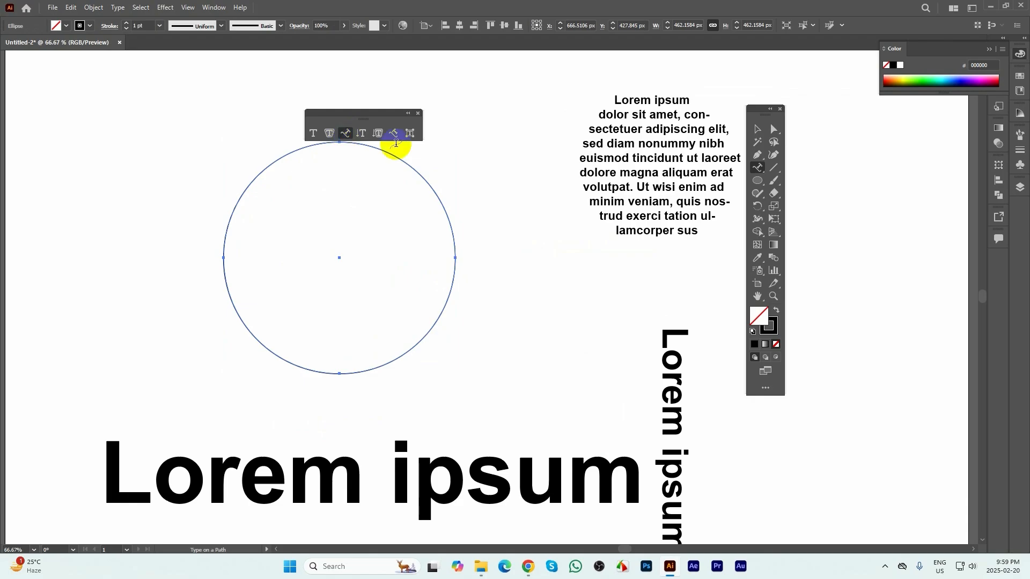
left_click_drag(345, 113, 340, 83)
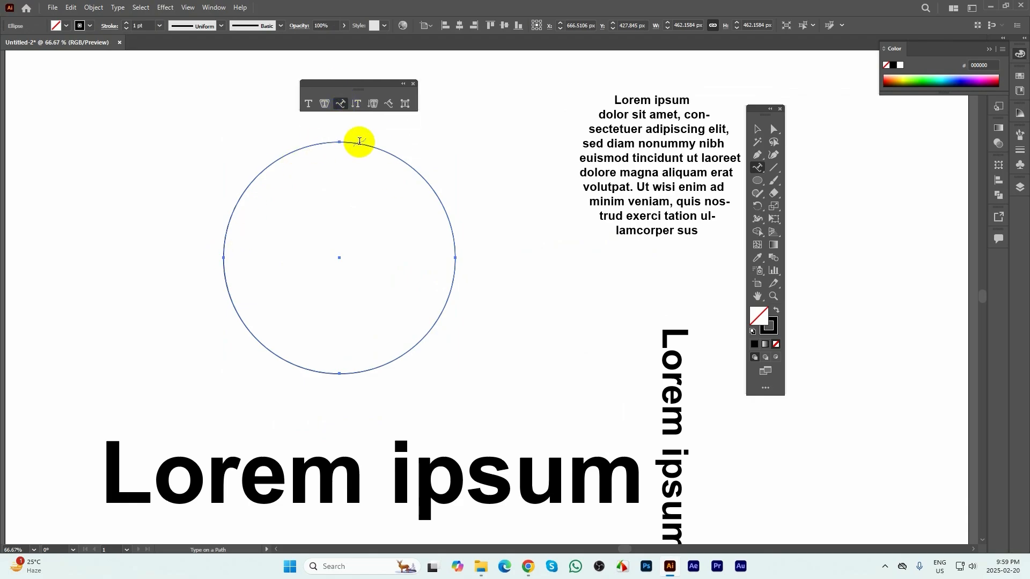
left_click(224, 246)
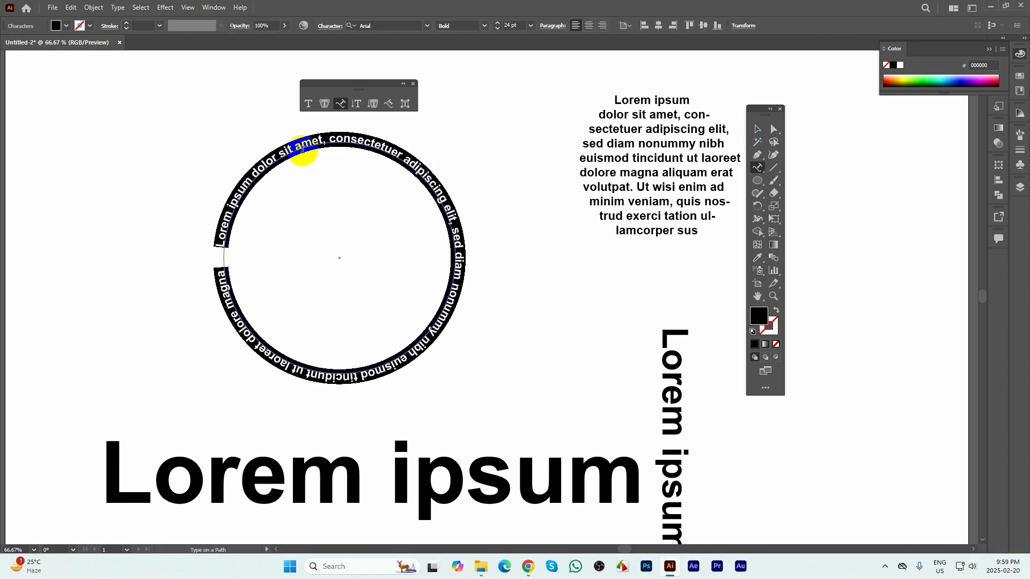
- Set the circular path text to 60 pt and replace the placeholder with "Typing Class"
left_click(530, 25)
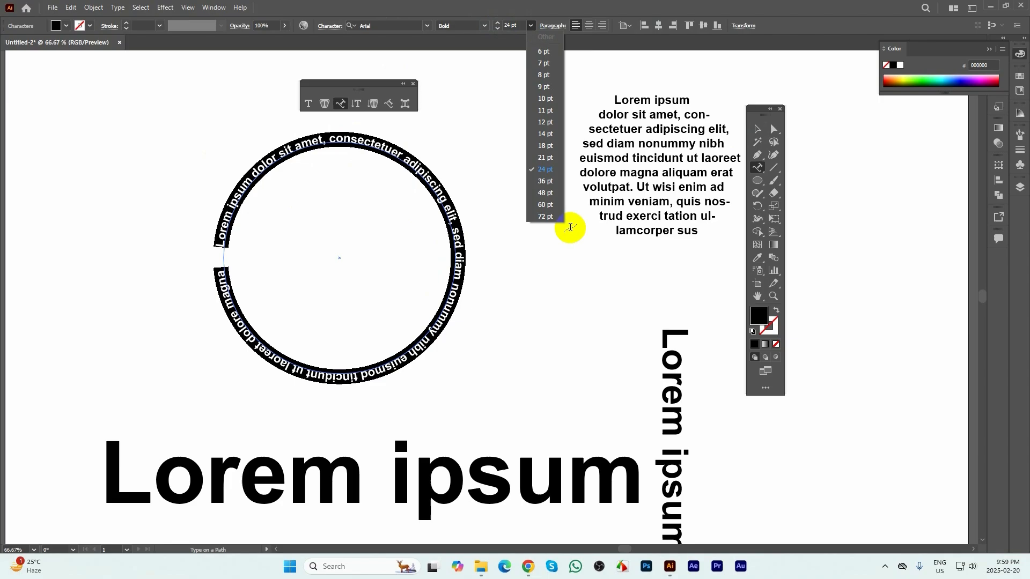
left_click(544, 204)
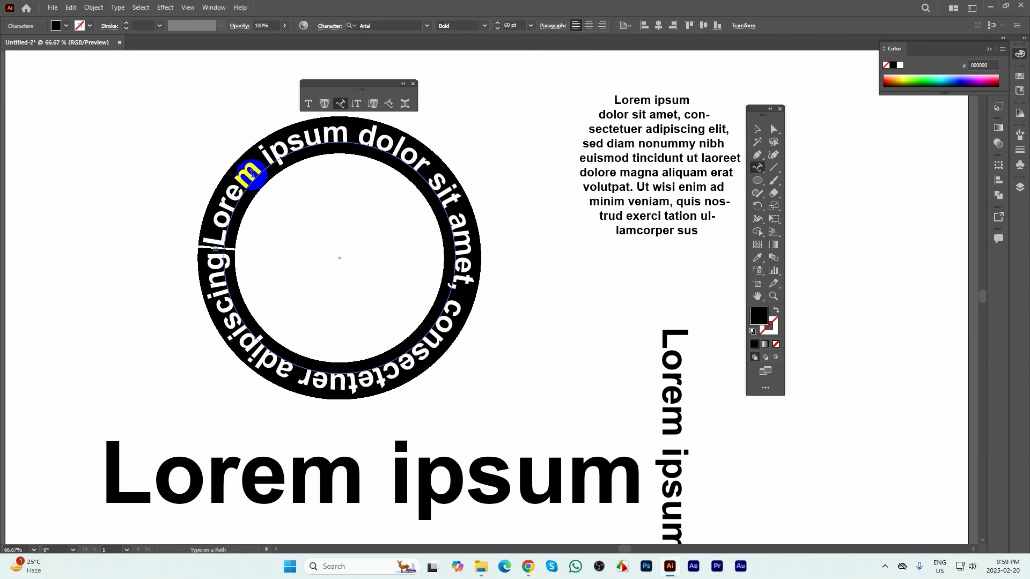
type("Ty")
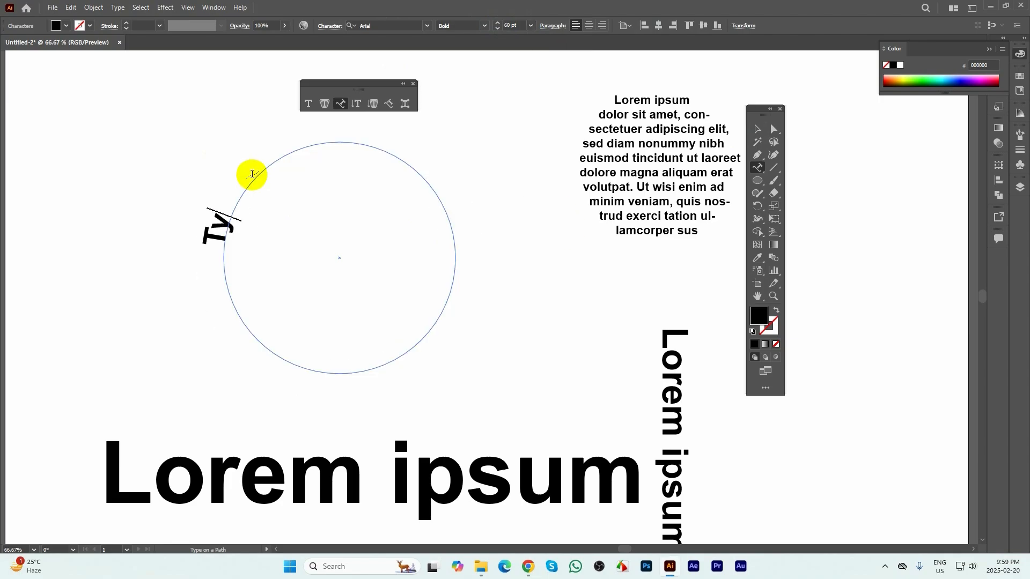
type("pin")
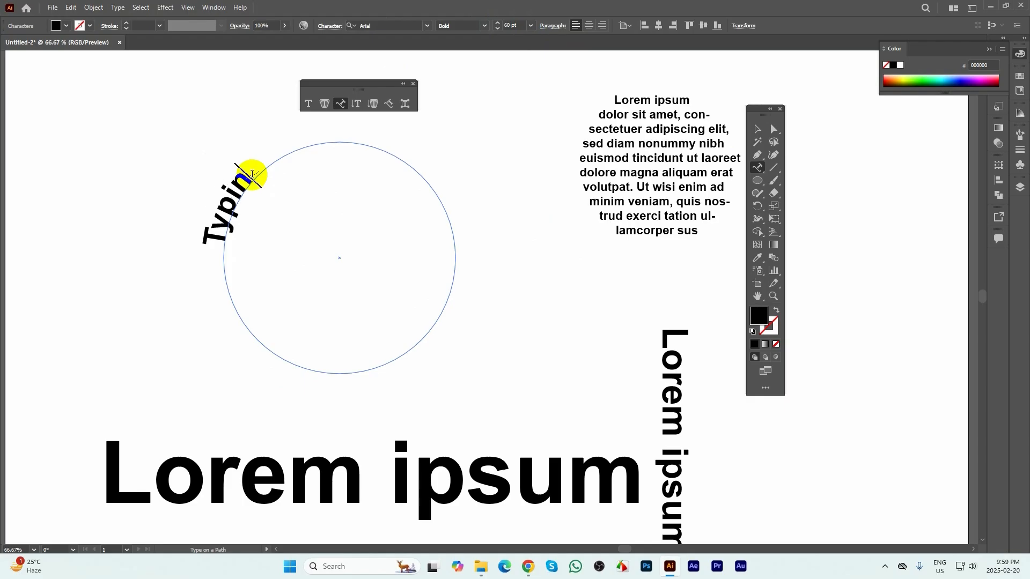
type("g Class")
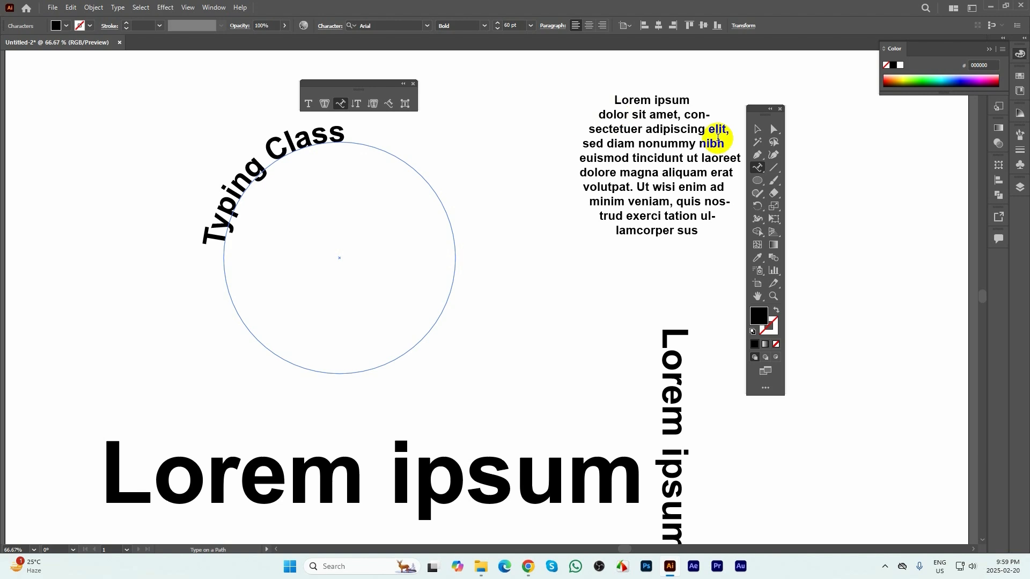
left_click(758, 129)
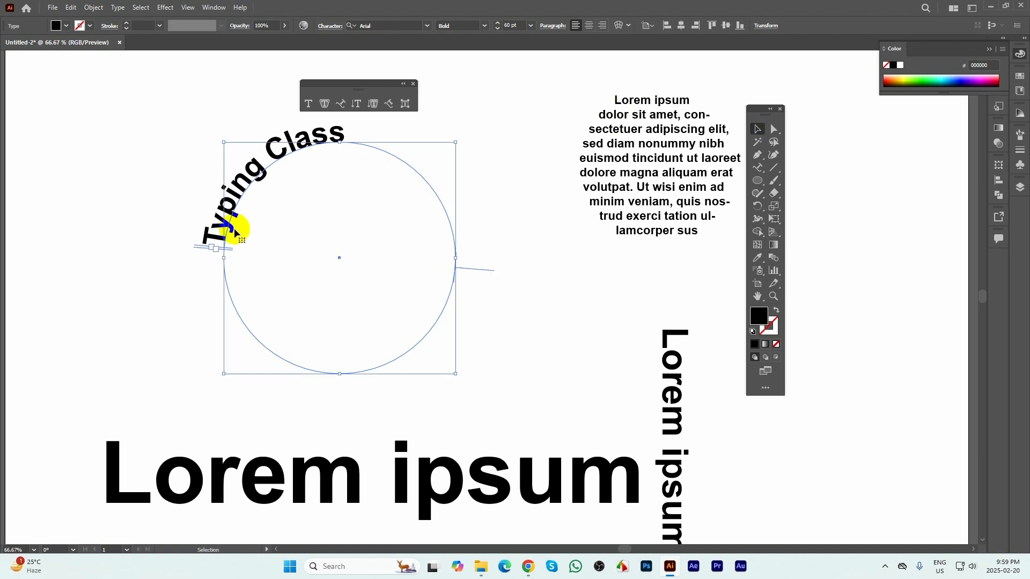
- Move the "Typing Class" path text down so it curves beside the vertical text, and deselect it
scroll(288, 172, "down", 1)
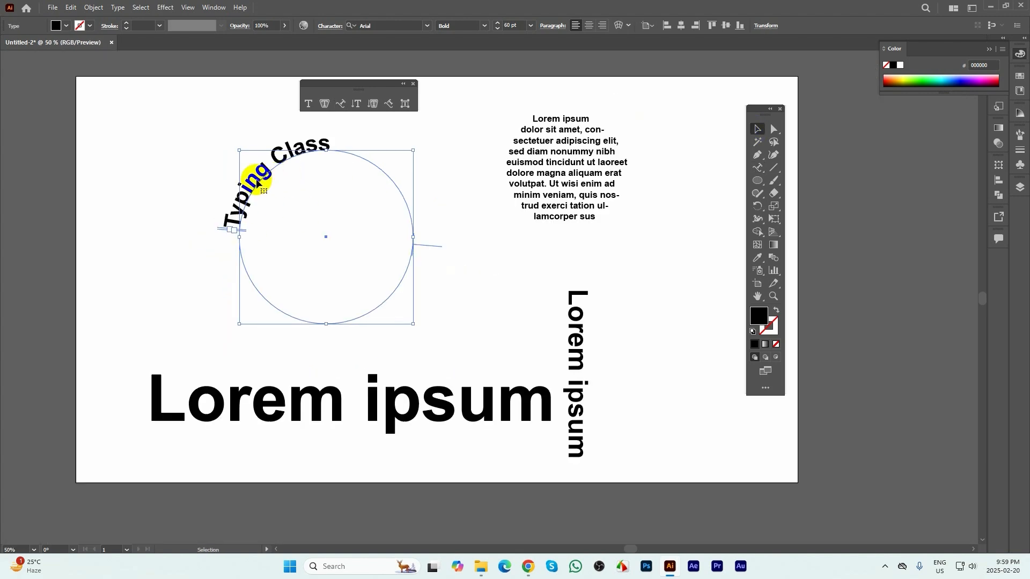
left_click_drag(258, 184, 492, 316)
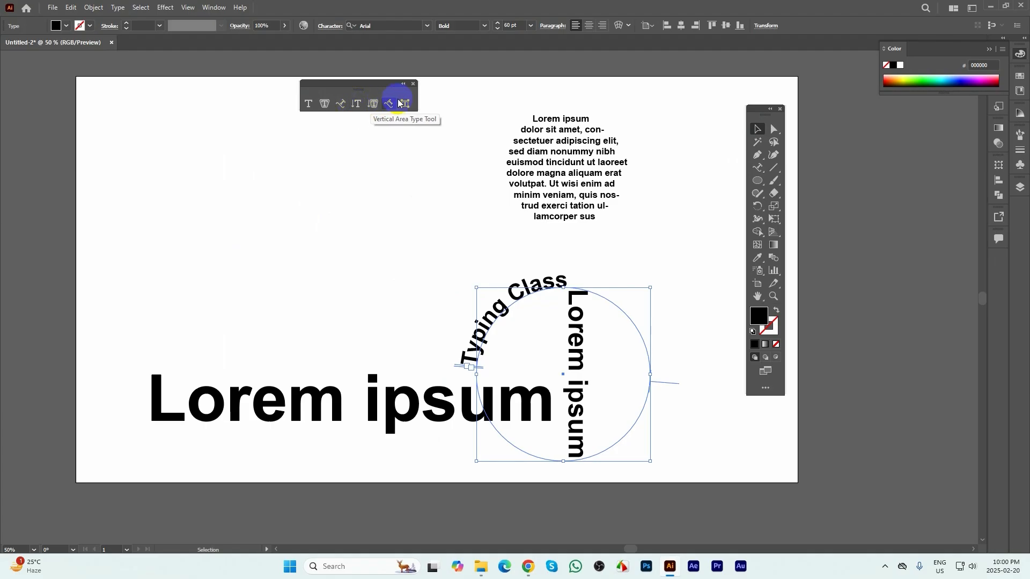
left_click(424, 196)
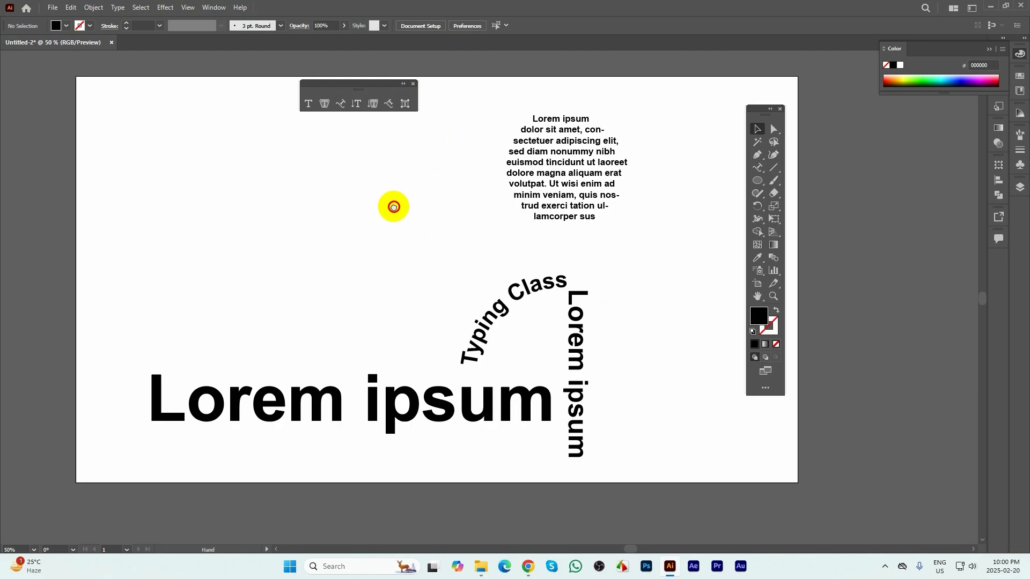
- Add the point text "Creative" in the empty space above the large horizontal text
left_click_drag(393, 206, 423, 221)
left_click(757, 168)
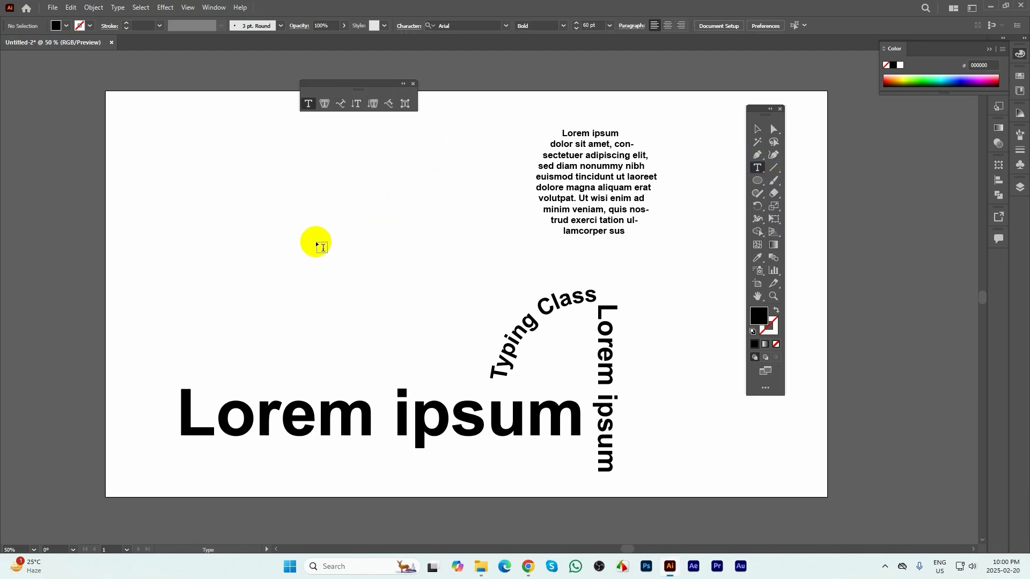
left_click(238, 240)
type("C")
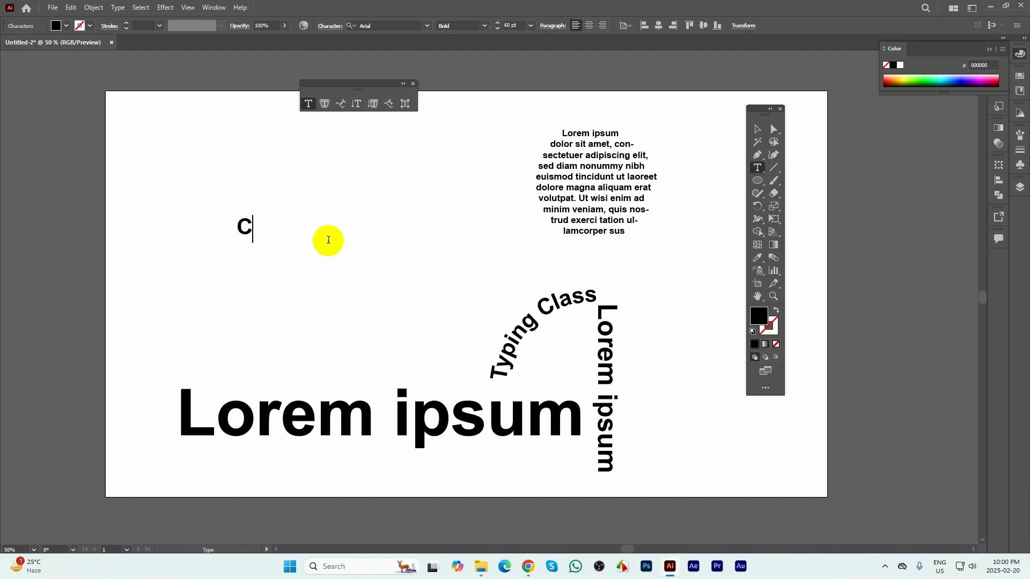
type("rteative")
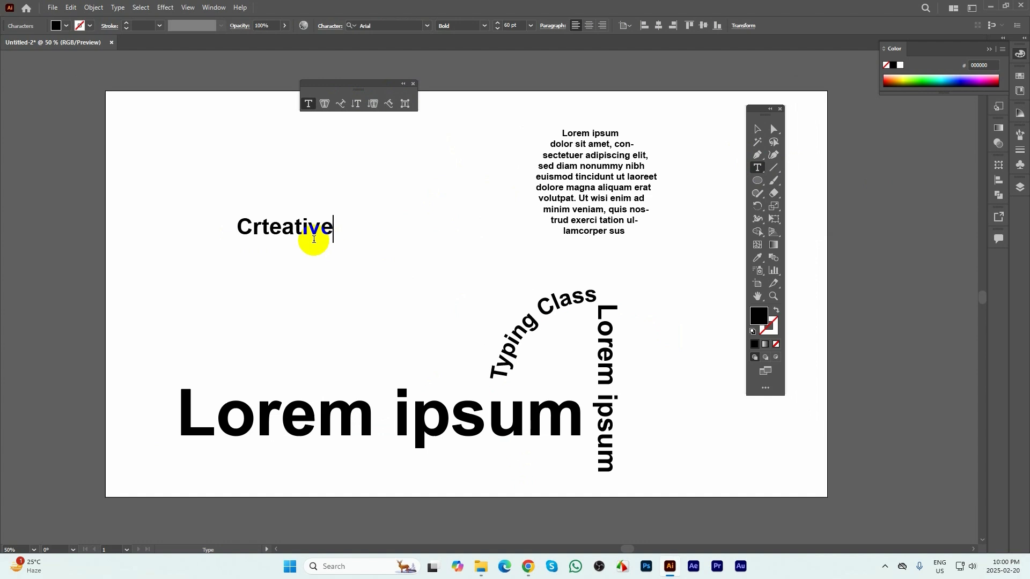
left_click_drag(290, 228, 253, 228)
key("BackSpace")
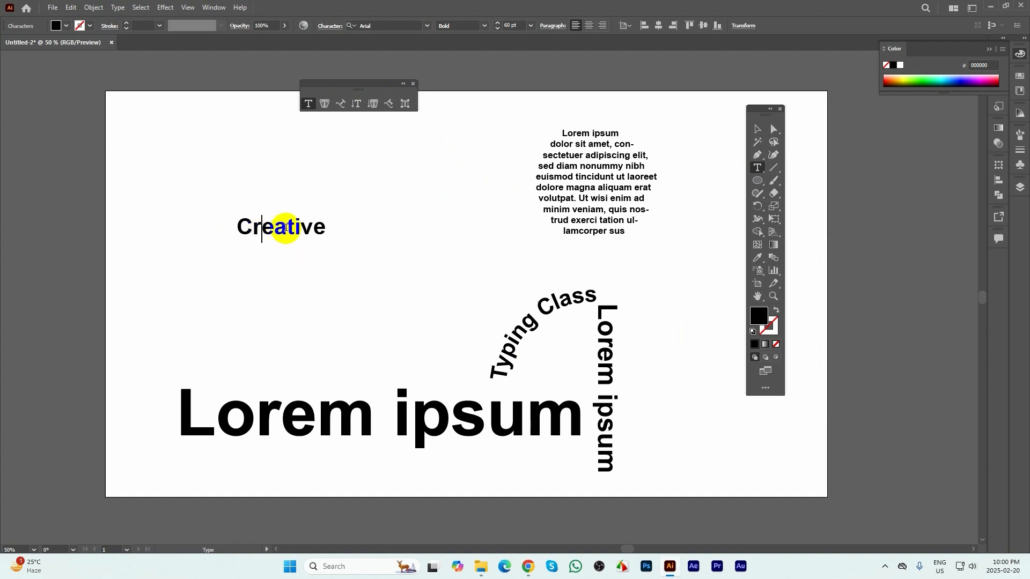
left_click(757, 129)
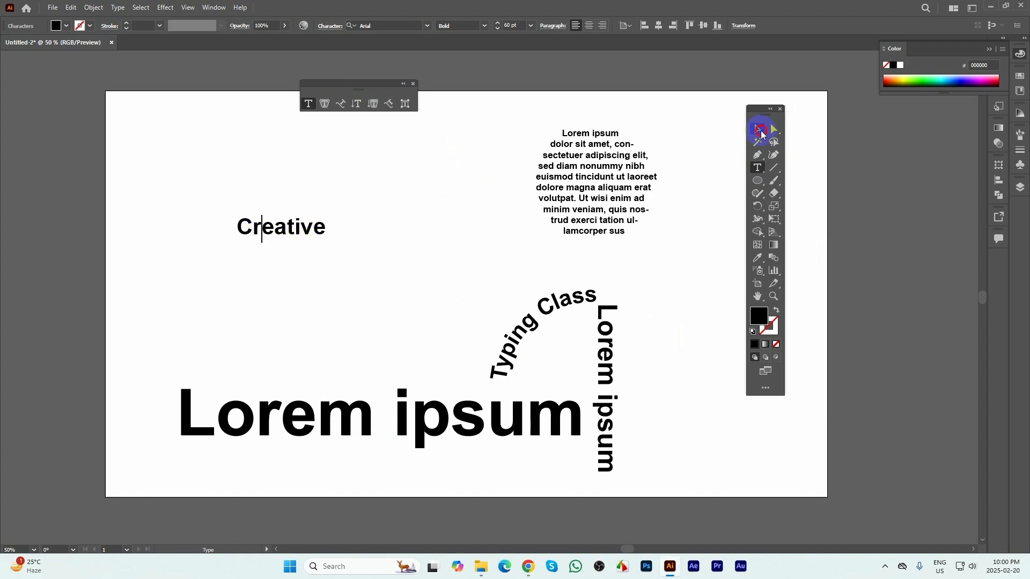
- Scale the "Creative" text up to about 187 pt and set its font style to Black
left_click_drag(328, 213, 481, 127)
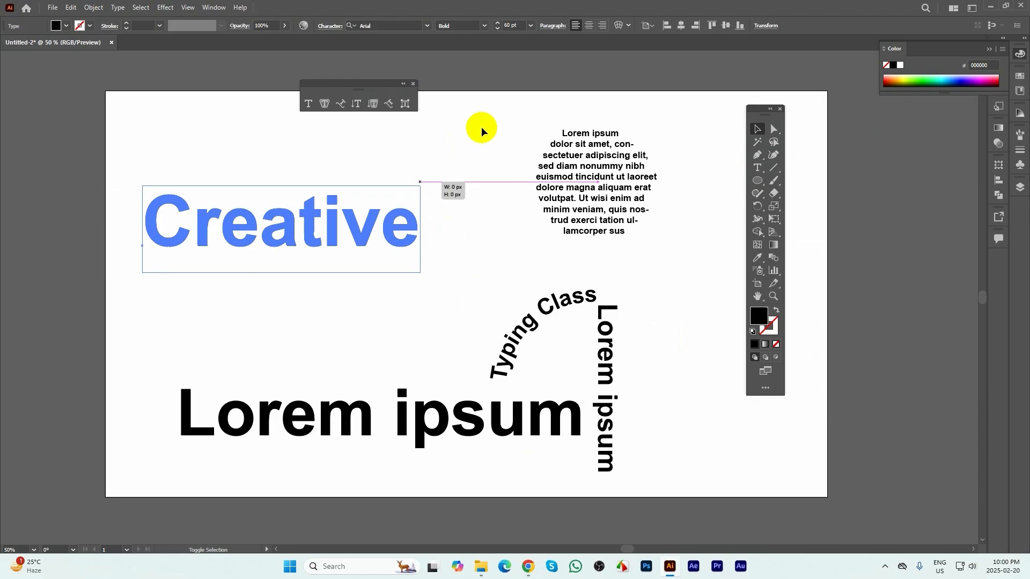
left_click(484, 25)
left_click(453, 132)
left_click(472, 256)
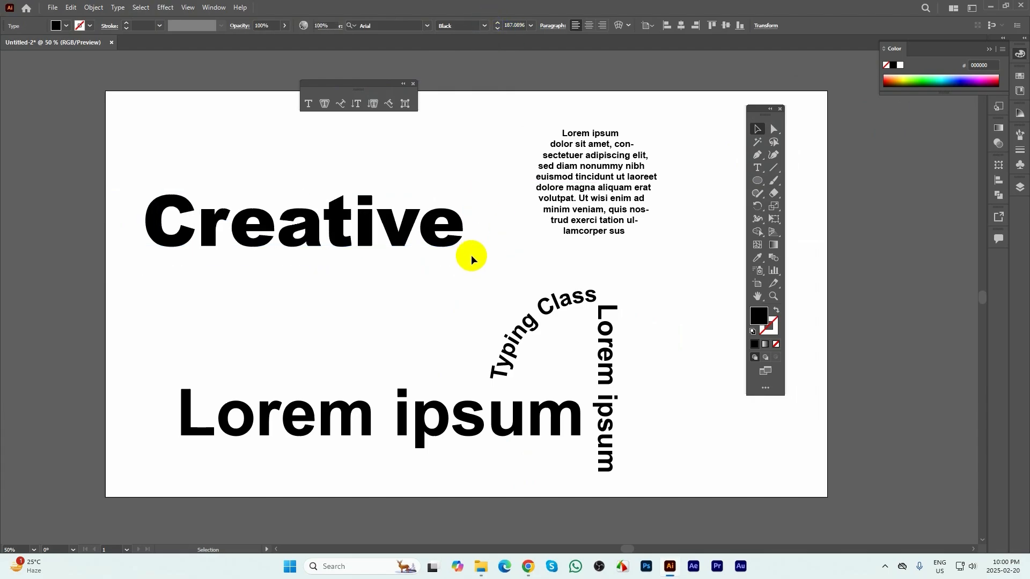
- Move the circular area text farther right and shift the "Creative" text slightly down and right
left_click_drag(544, 188, 608, 182)
mouse_move(385, 226)
left_mouse_down()
mouse_move(426, 232)
mouse_move(389, 231)
mouse_move(396, 237)
left_mouse_up()
scroll(413, 233, "up", 1)
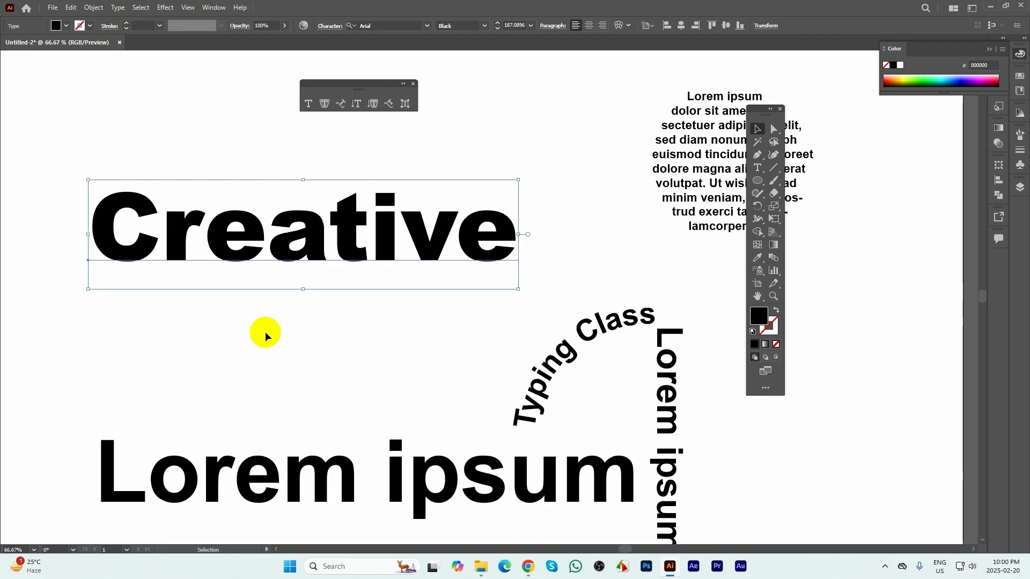
- Append the letter "g" to the end of the word "Creative"
left_click(284, 248)
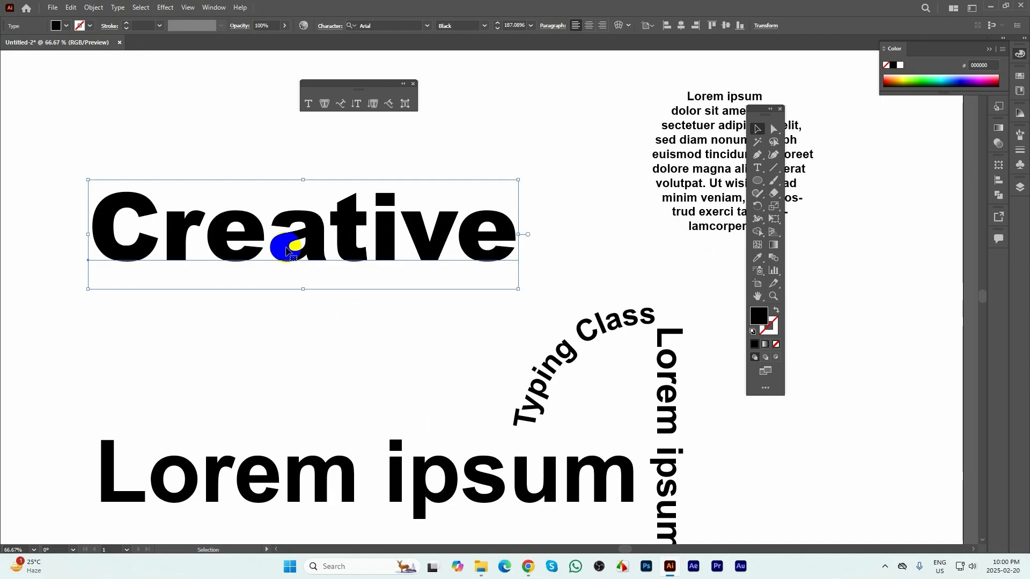
double_click(287, 248)
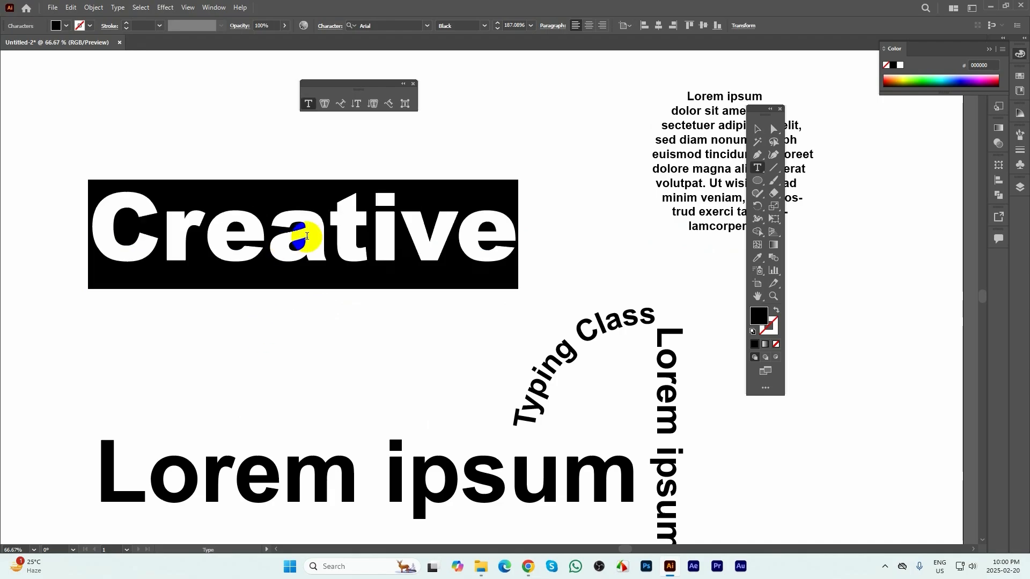
left_click(494, 239)
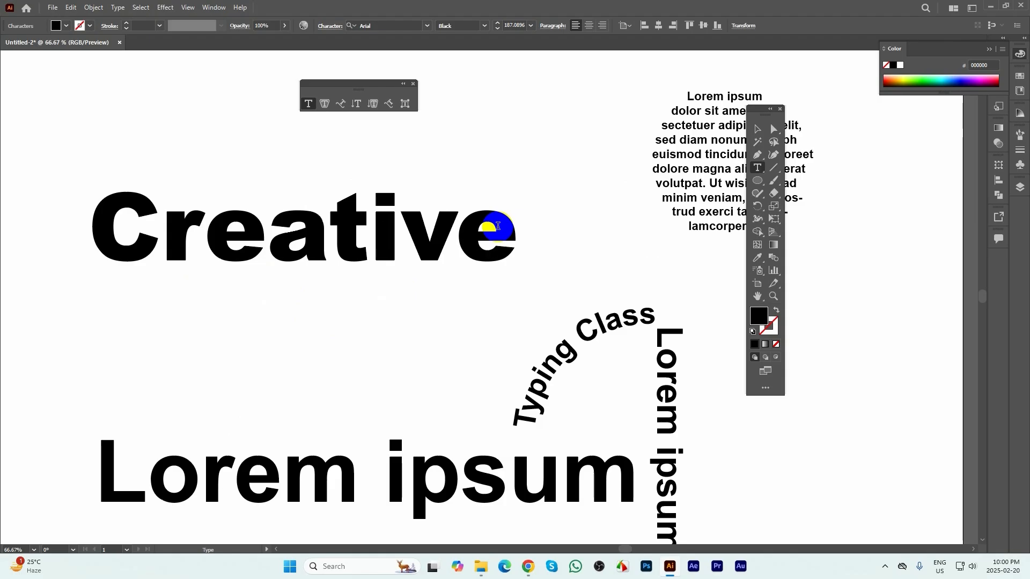
type("g")
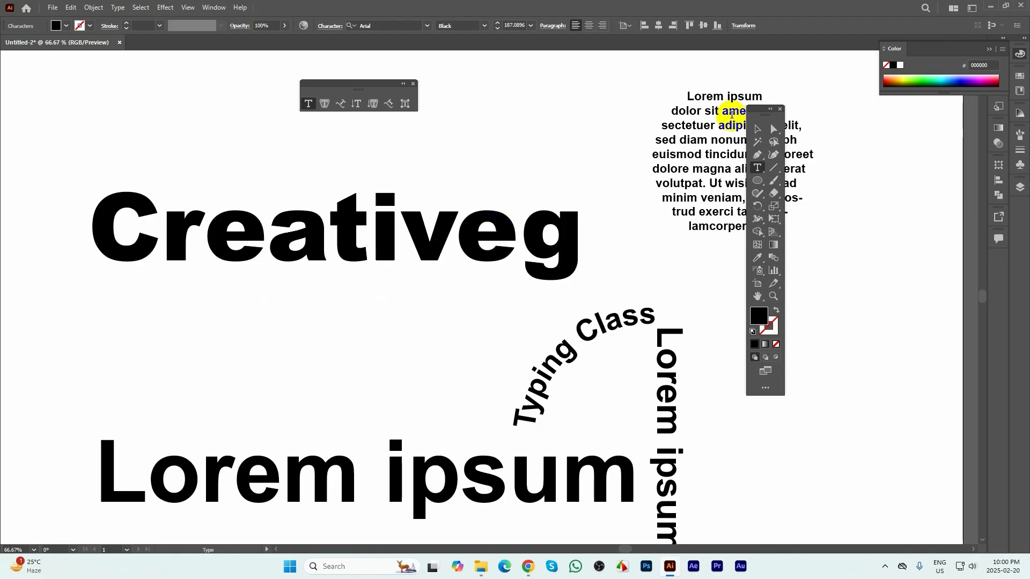
left_click(757, 128)
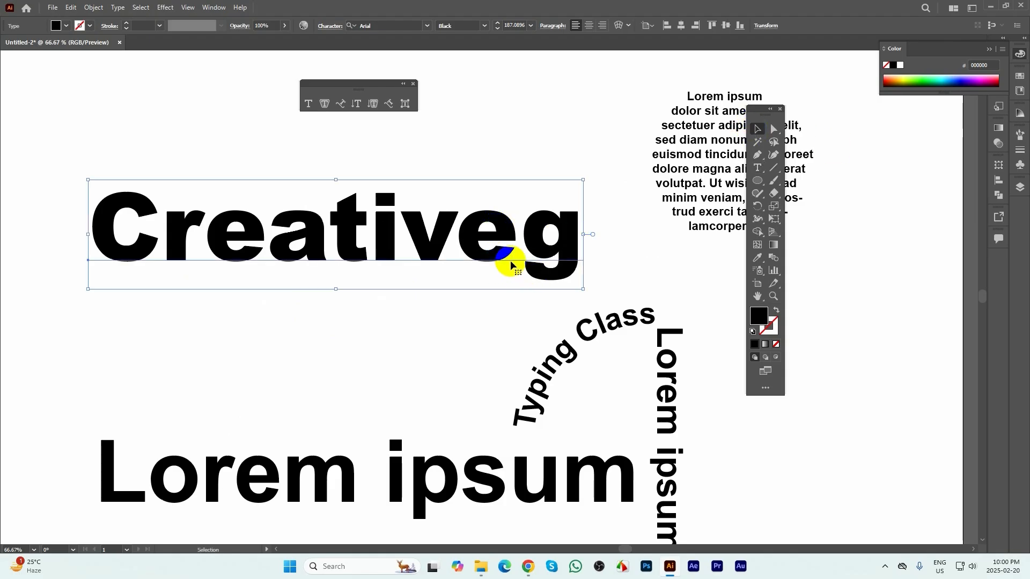
- Delete the extra "g" after "Creative" and move the word a little to the right
left_click(547, 268)
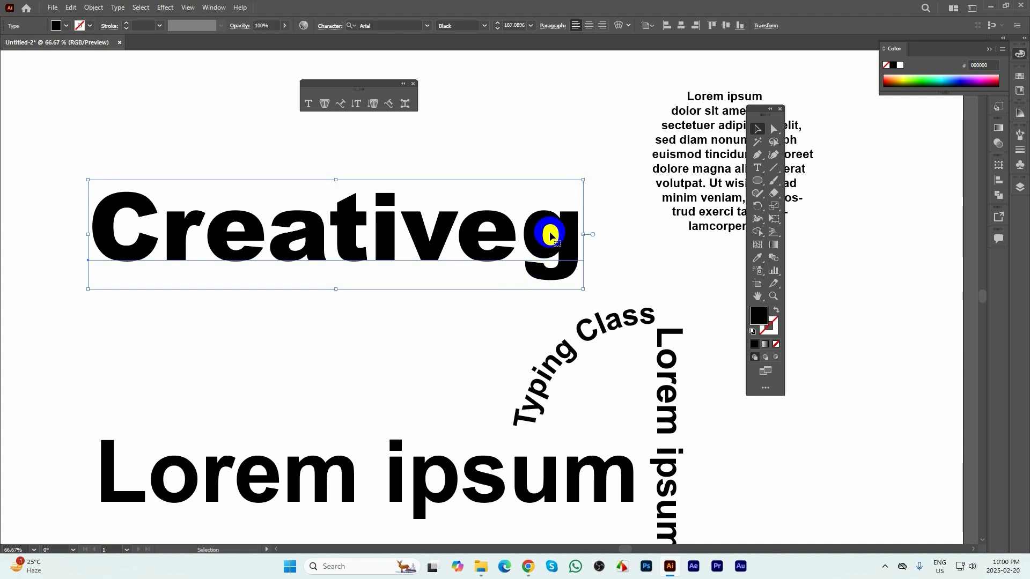
double_click(550, 235)
left_click_drag(540, 230, 575, 287)
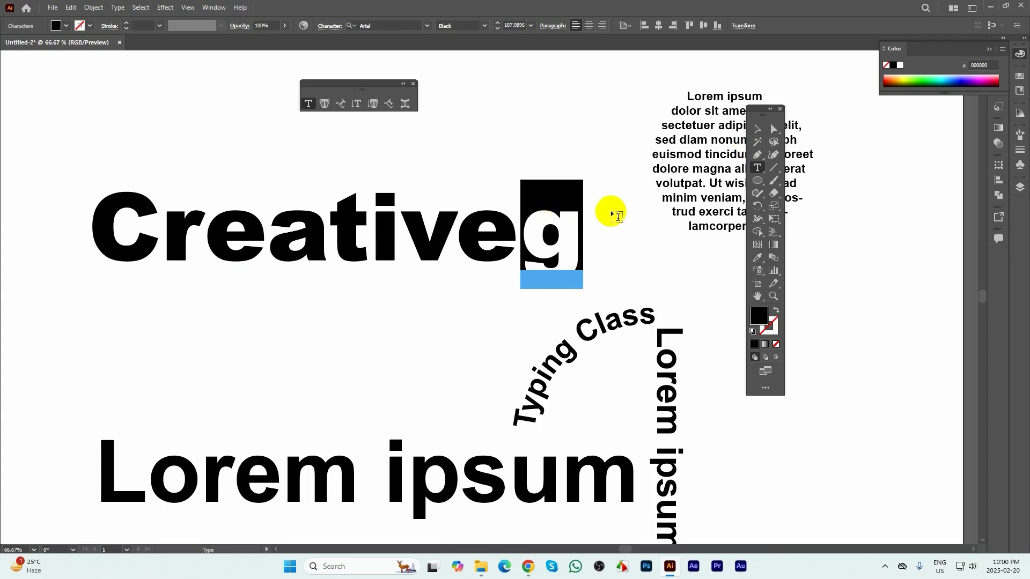
key("BackSpace")
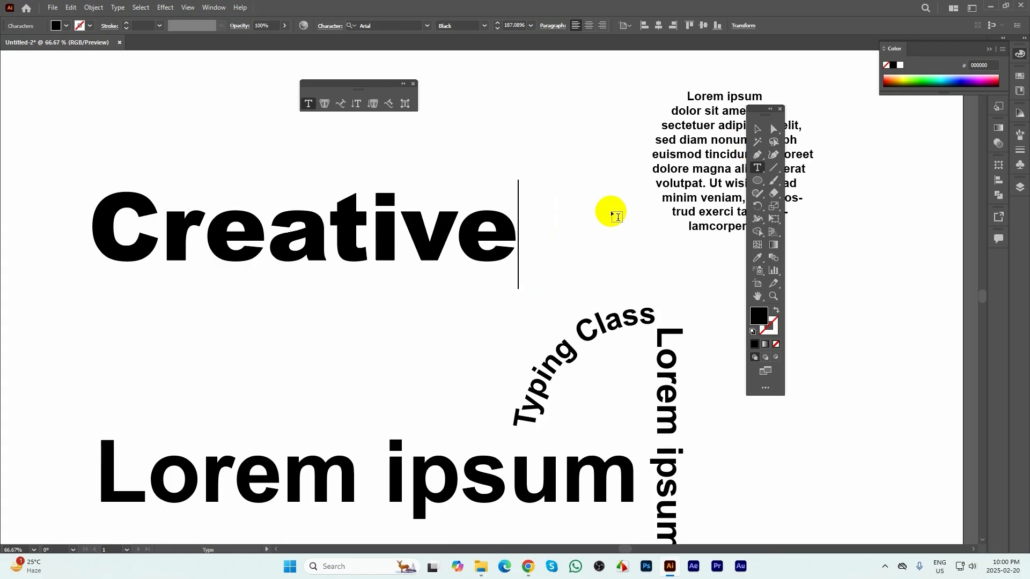
left_click(757, 129)
left_click_drag(426, 227, 482, 225)
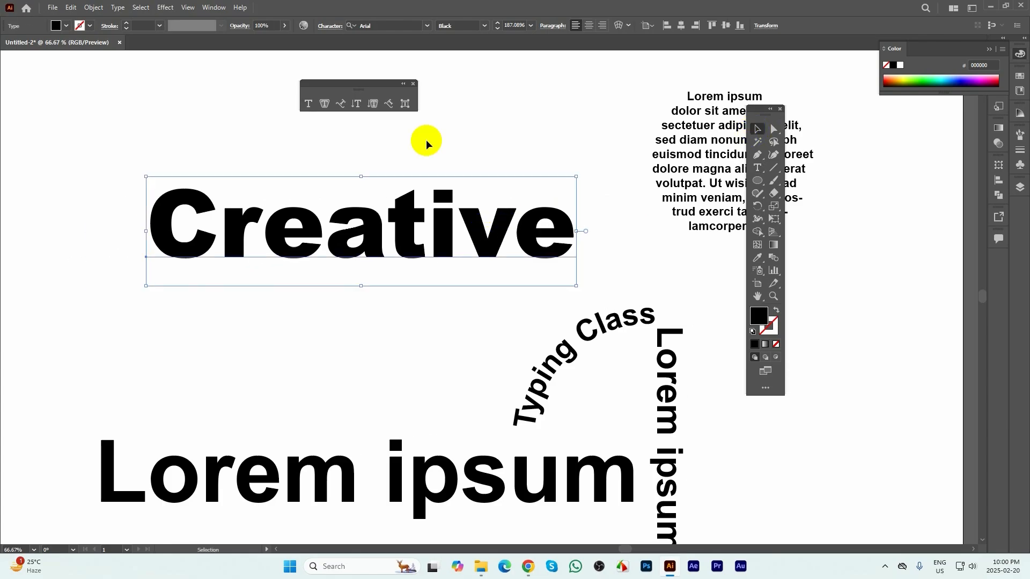
- Raise the letter "r" of "Creative" above the other letters with the Touch Type tool
left_click(405, 104)
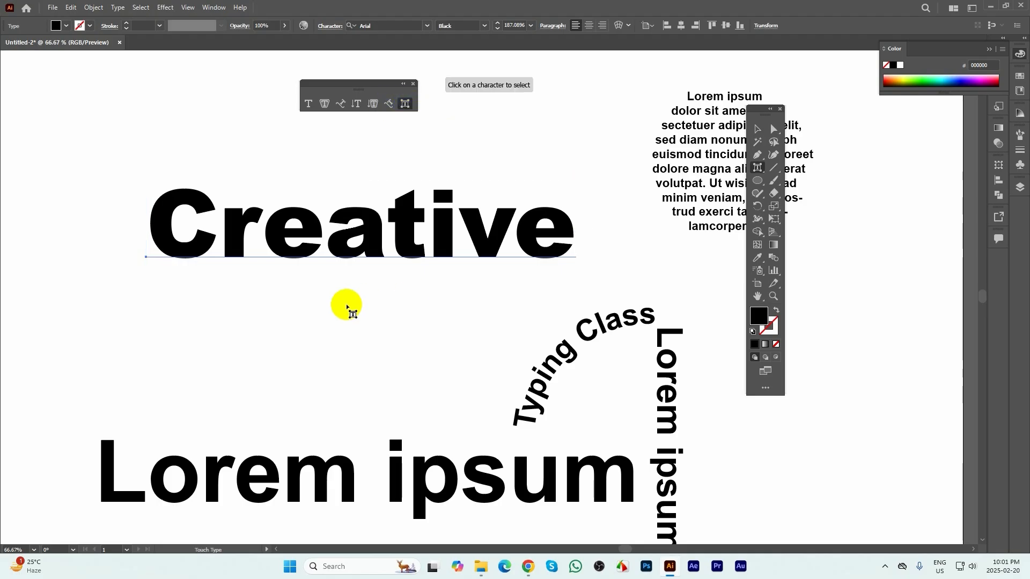
left_click(228, 223)
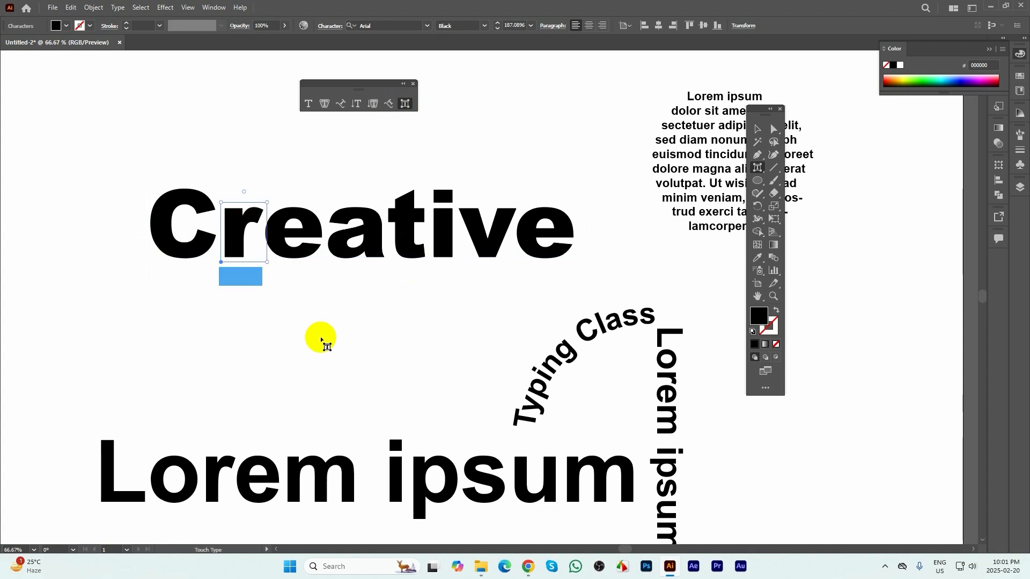
left_click_drag(240, 232, 241, 176)
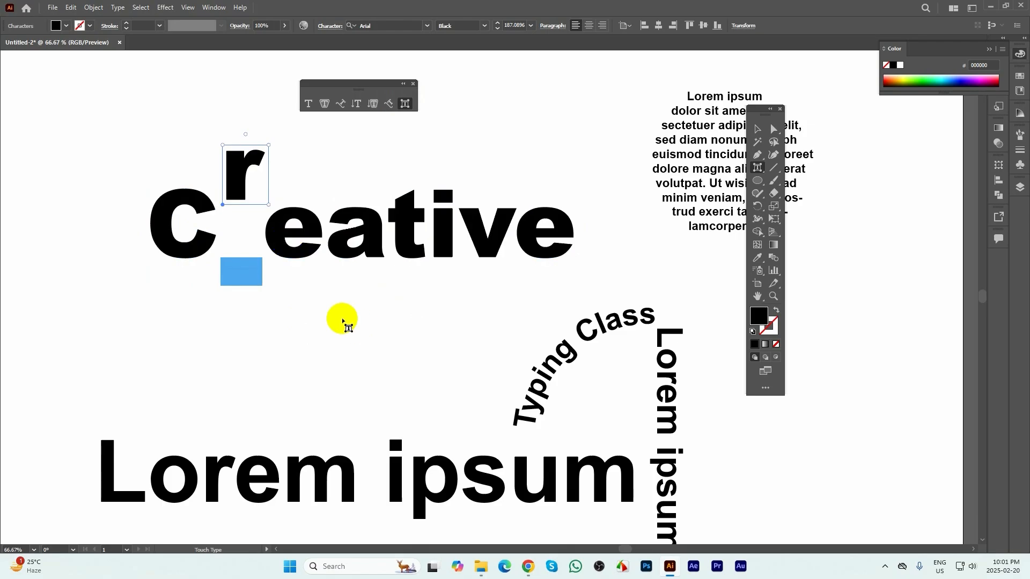
- Shift the first "e" of "Creative" left and slightly up, closing the gap beneath the raised "r"
left_click(308, 241)
left_click_drag(309, 241, 281, 233)
left_click(239, 159)
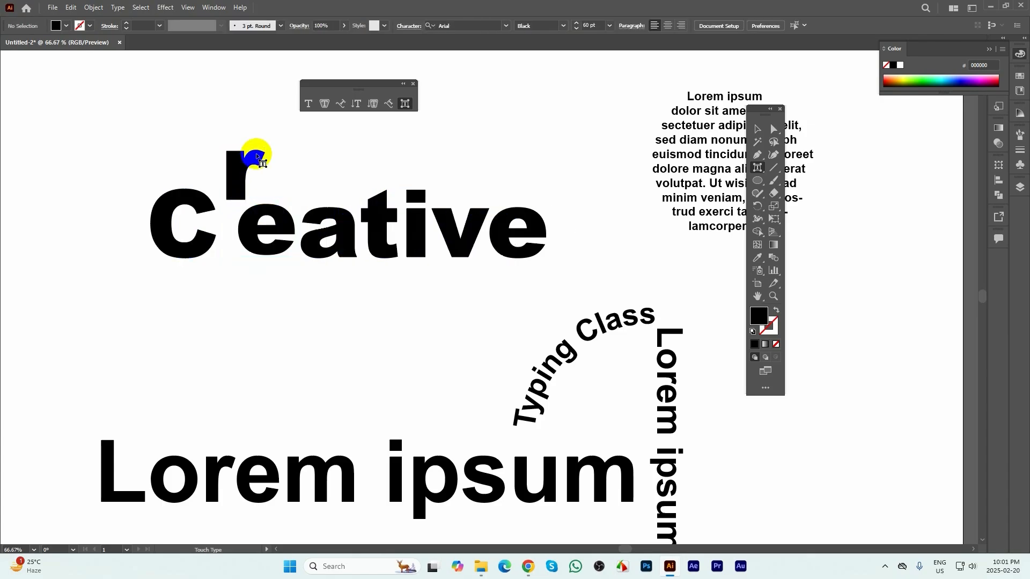
- Tilt the "r" of "Creative" counterclockwise beside the "C" and tuck the first "e" against it with a baseline shift of about 38.5 pt
left_click(228, 194)
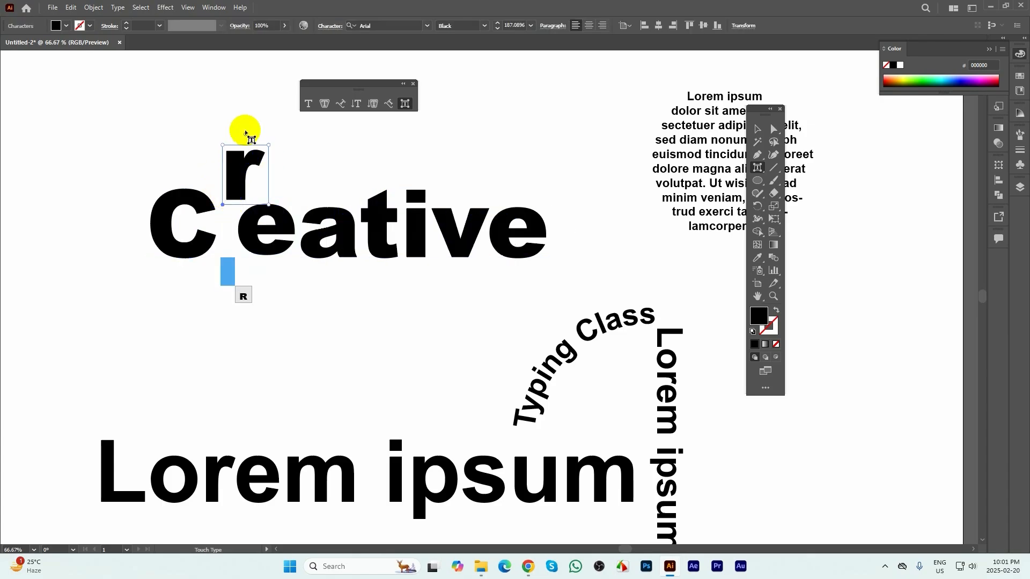
left_click_drag(244, 134, 231, 139)
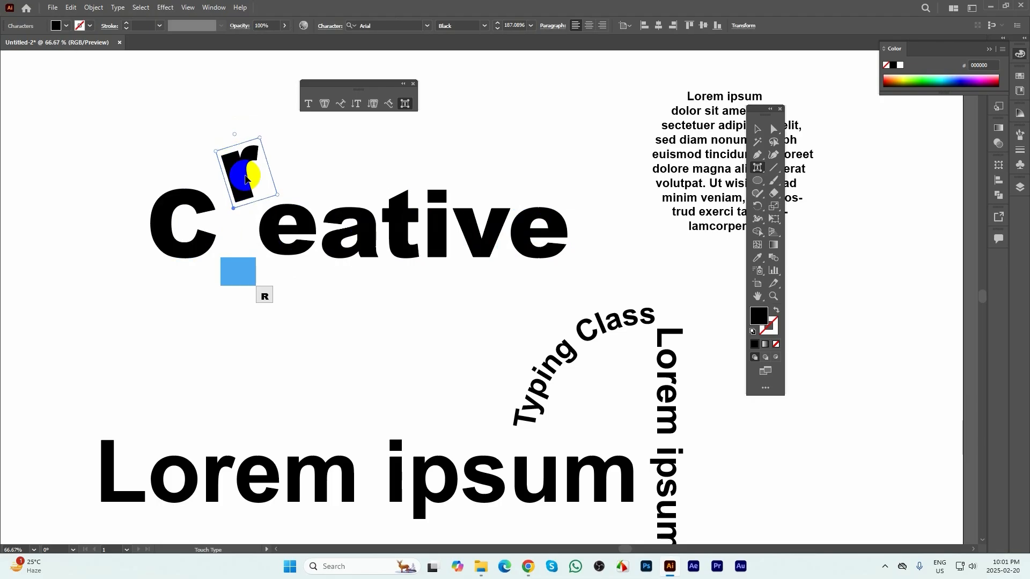
left_click_drag(243, 181, 272, 214)
left_click(277, 232)
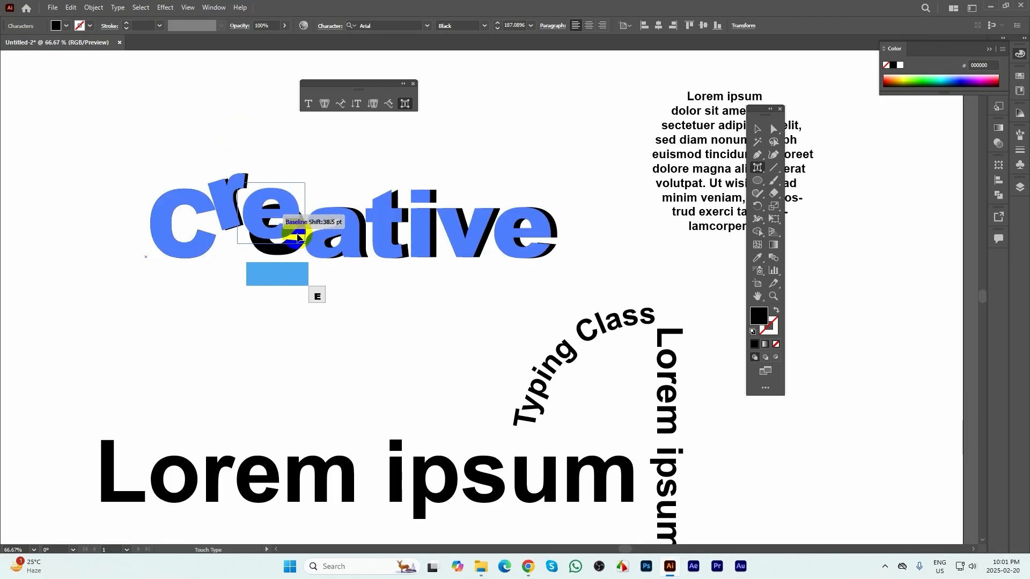
- Rotate the "a" of "Creative" clockwise and move it slightly down and left against the raised "e"
left_click(330, 247)
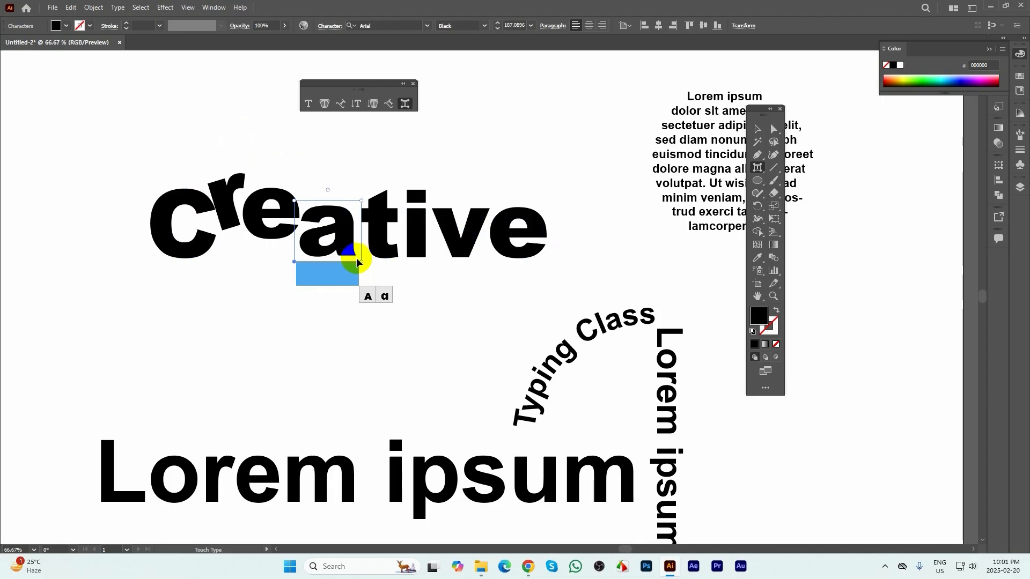
left_click_drag(327, 188, 345, 182)
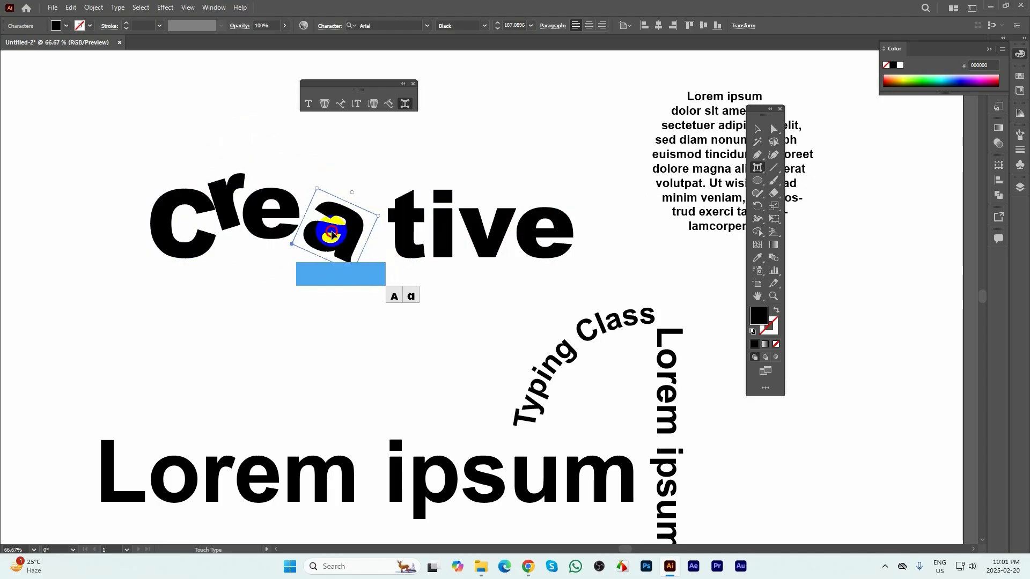
left_click_drag(333, 230, 325, 242)
- Shift the "t" of "Creative" left to close the gap after the tilted "a" and raise it slightly
left_click(396, 223)
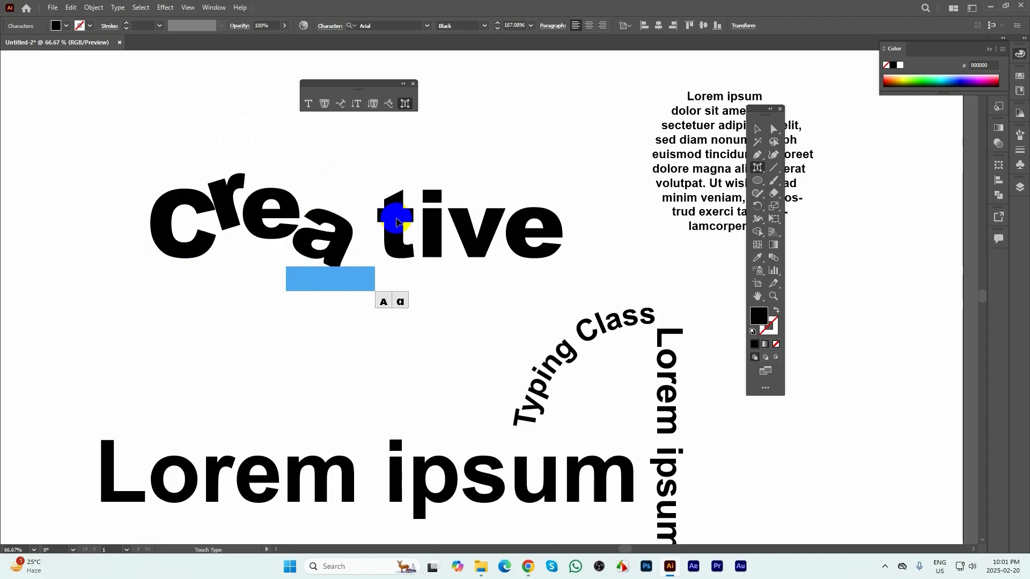
left_click_drag(389, 226, 325, 246)
left_click(325, 245)
left_click(374, 200)
left_click_drag(374, 200, 382, 185)
- Lower the "i" of "Creative" slightly beside the "t" and raise the "v" above its neighbours
left_click(409, 236)
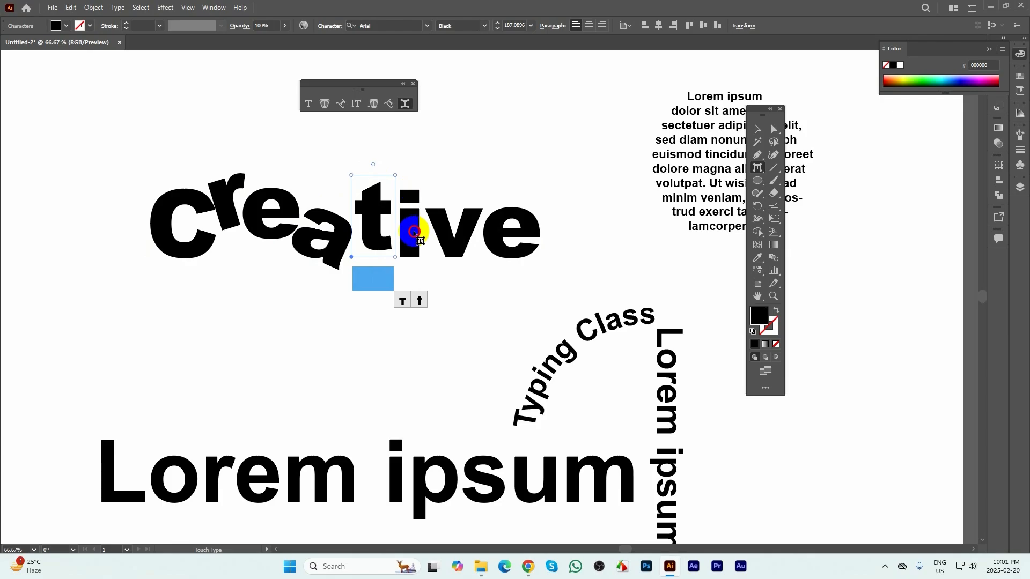
left_click_drag(408, 240, 403, 246)
left_click_drag(444, 246, 439, 226)
- Rotate the last "e" of "Creative" clockwise, tuck it in below the "v", and deselect the word
left_click(502, 250)
left_click_drag(509, 226, 526, 202)
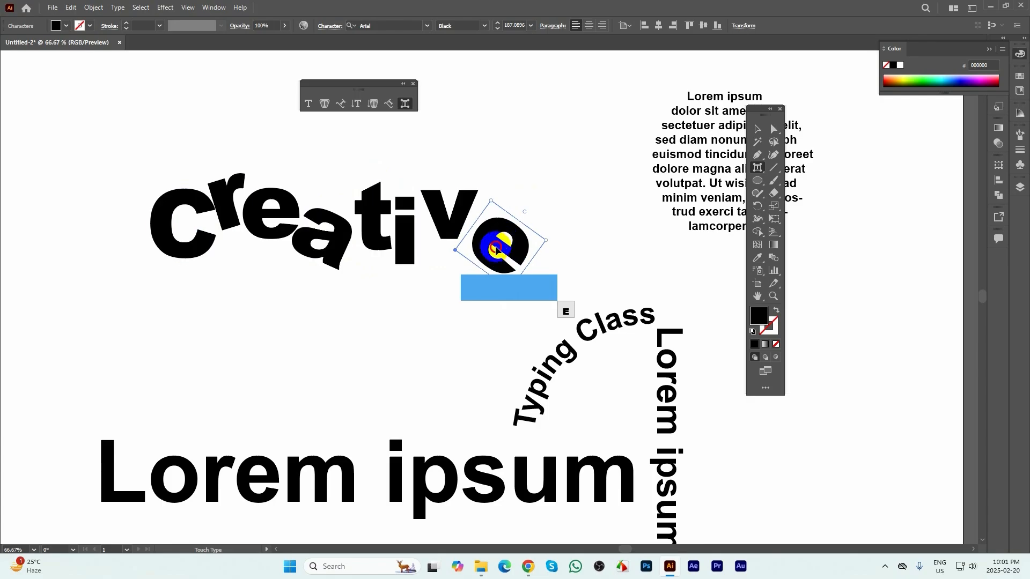
left_click_drag(498, 248, 492, 248)
left_click(340, 305)
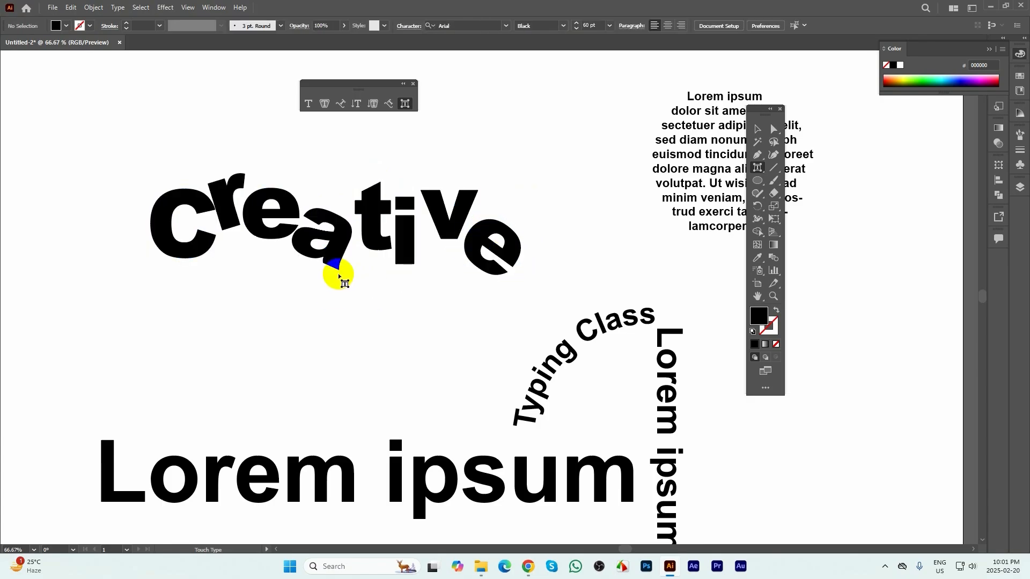
- Move the whole word "Creative" left on the artboard and deselect it
scroll(335, 267, "down", 1)
left_click(757, 130)
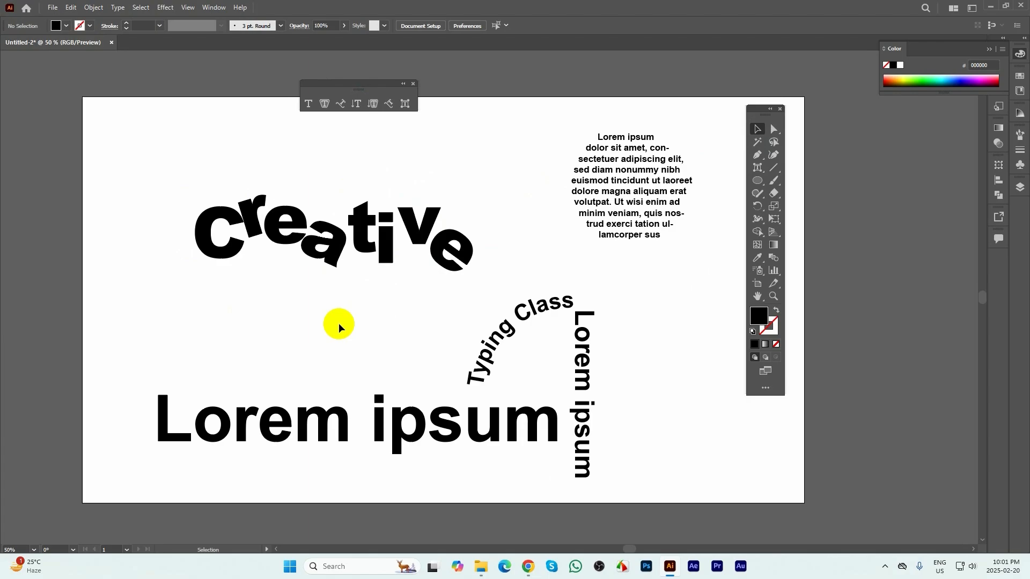
left_click_drag(354, 239, 303, 236)
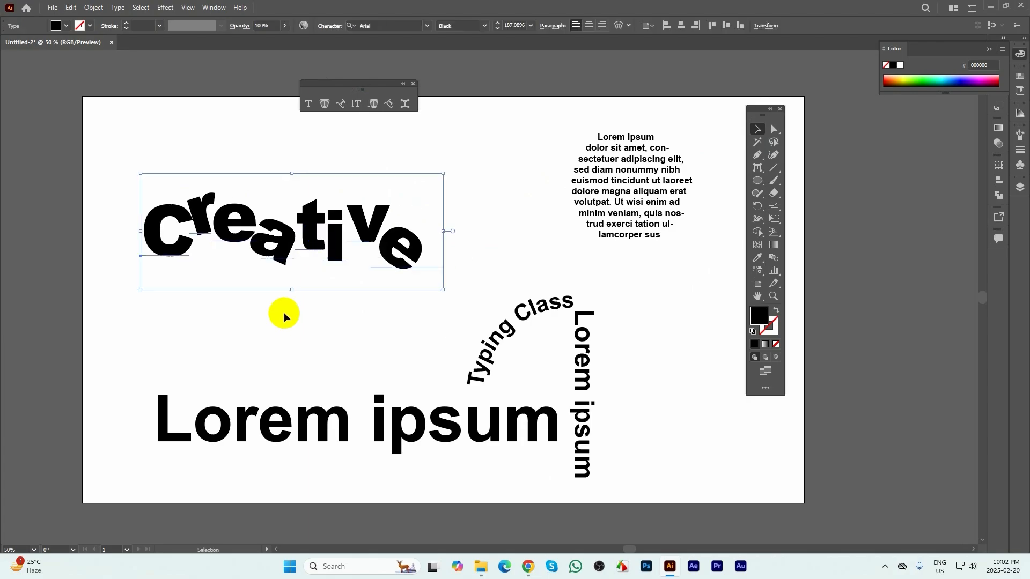
left_click(262, 333)
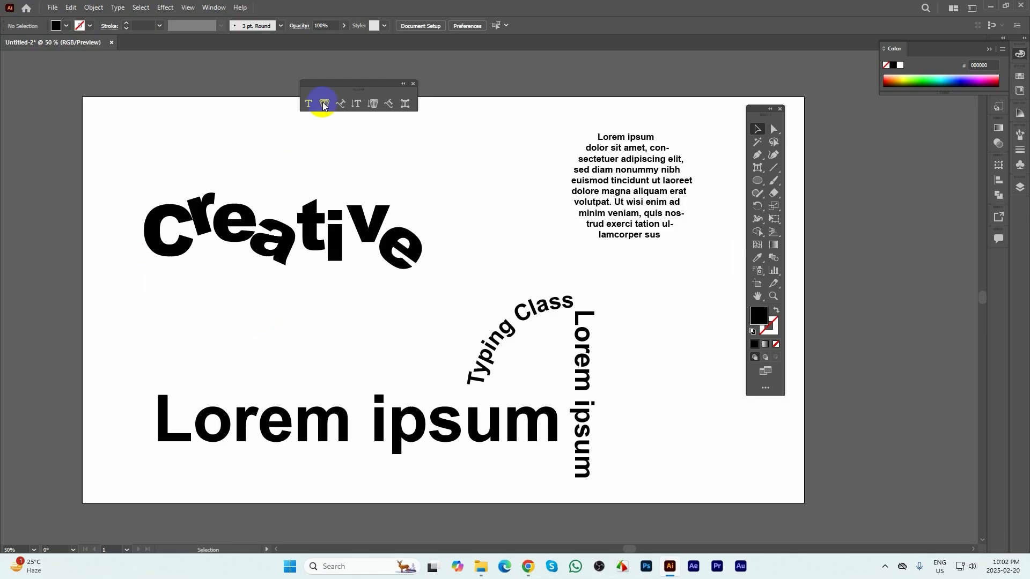
- Move the floating set of Type tools down and left, and delete all text objects from the artboard
left_click_drag(332, 85, 239, 105)
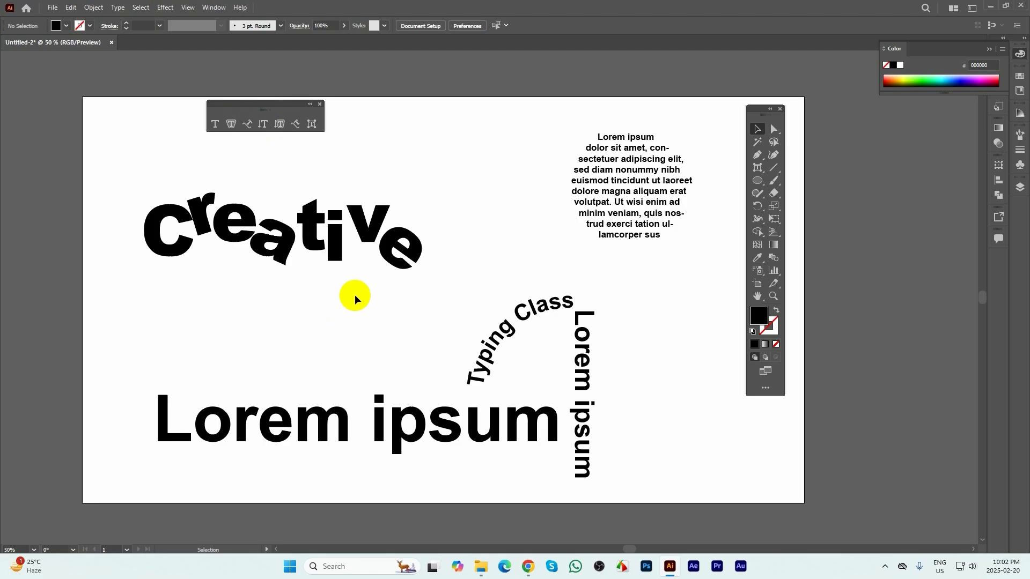
left_click_drag(183, 218, 213, 342)
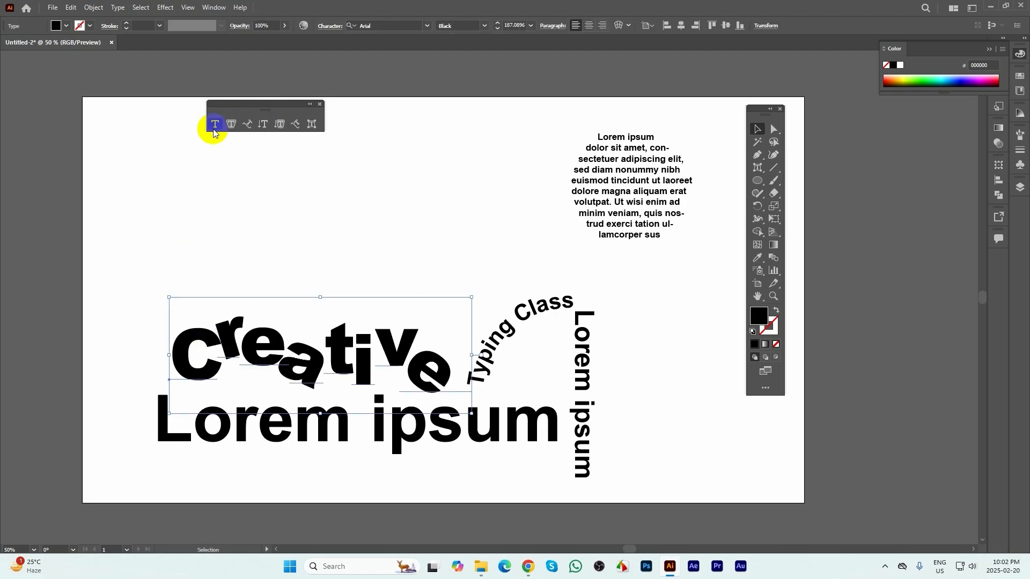
left_click_drag(128, 246, 597, 476)
scroll(278, 233, "down", 1, "alt")
left_click_drag(323, 325, 583, 433)
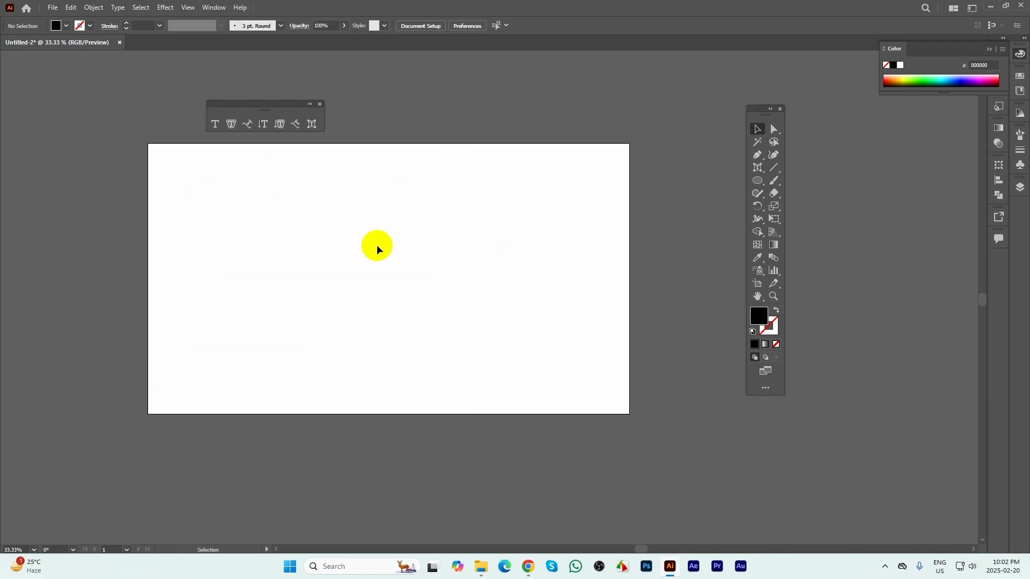
- Create a point text line reading "Hello! This is my first typing class." in the upper left of the artboard
left_click(216, 124)
scroll(201, 172, "up", 1, "alt")
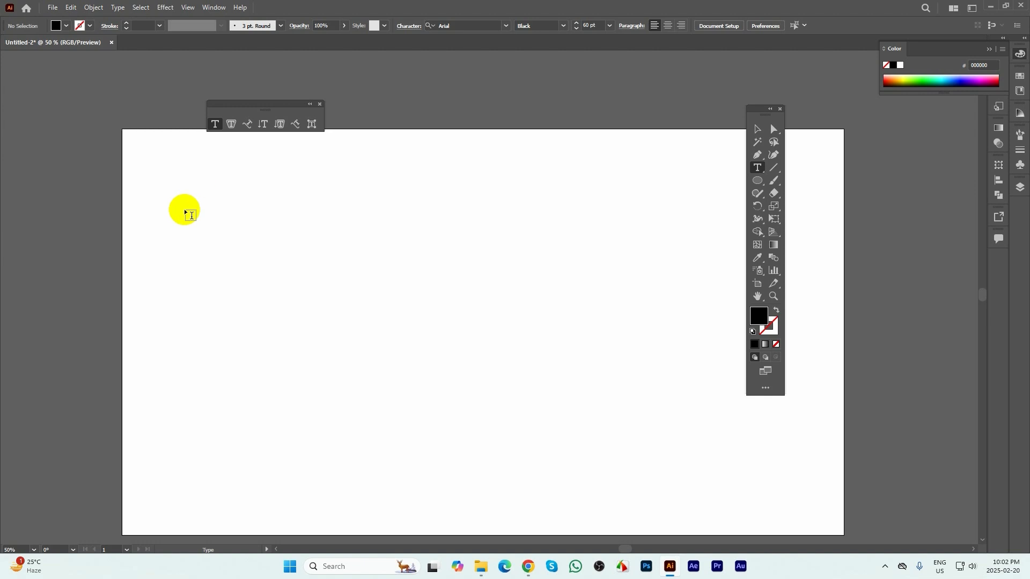
left_click(203, 216)
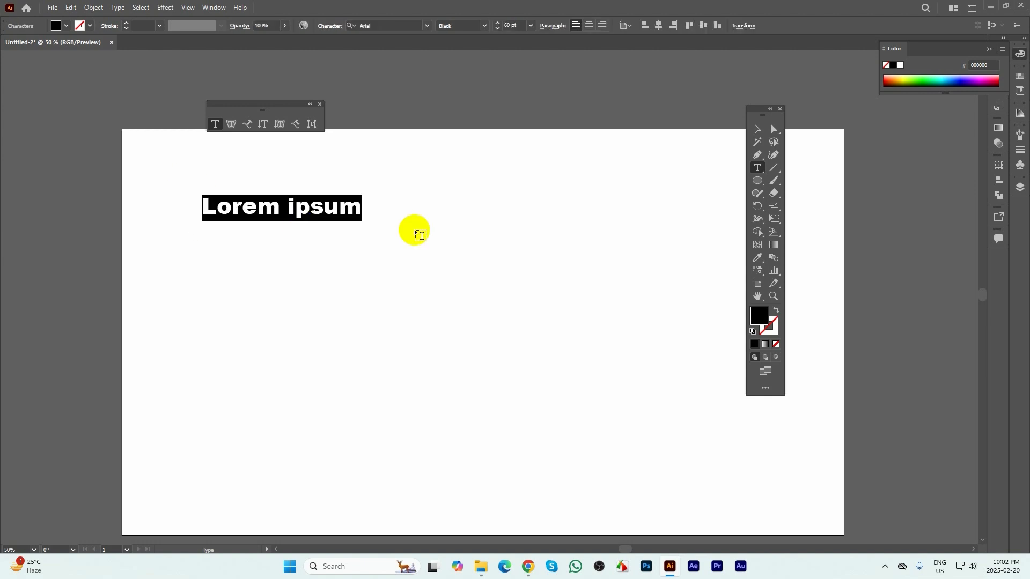
type("H")
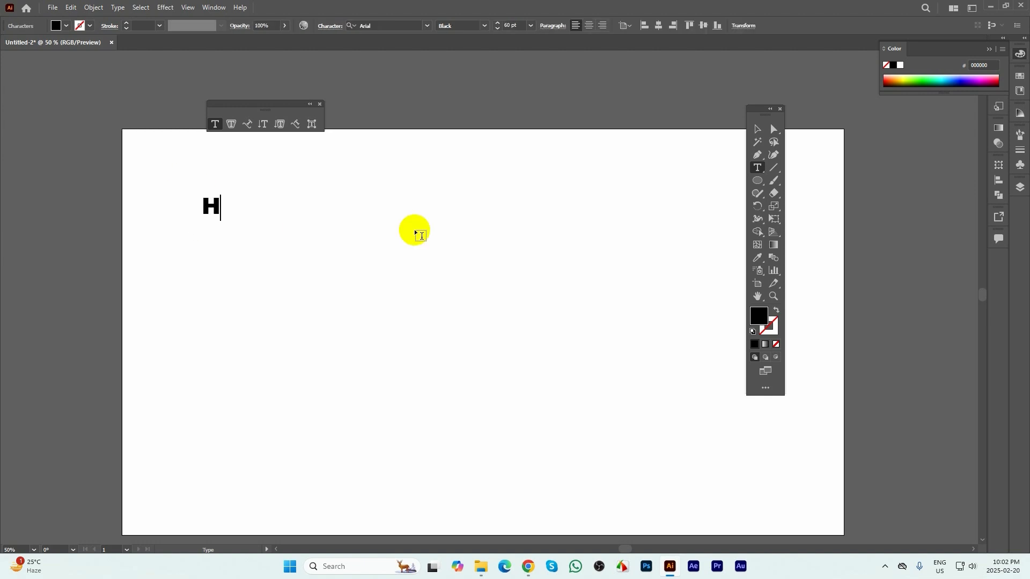
type("ello!")
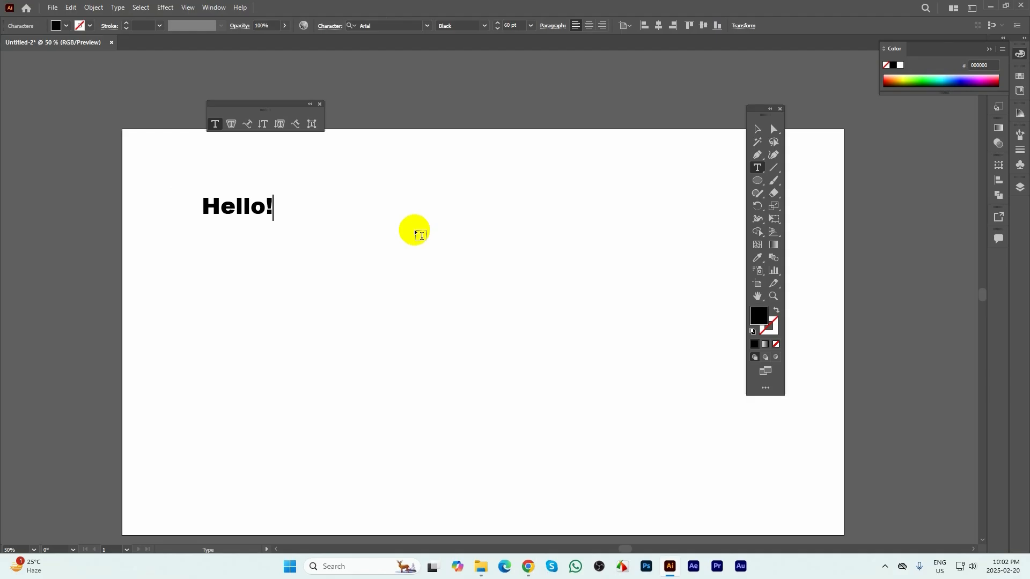
type(" This i s")
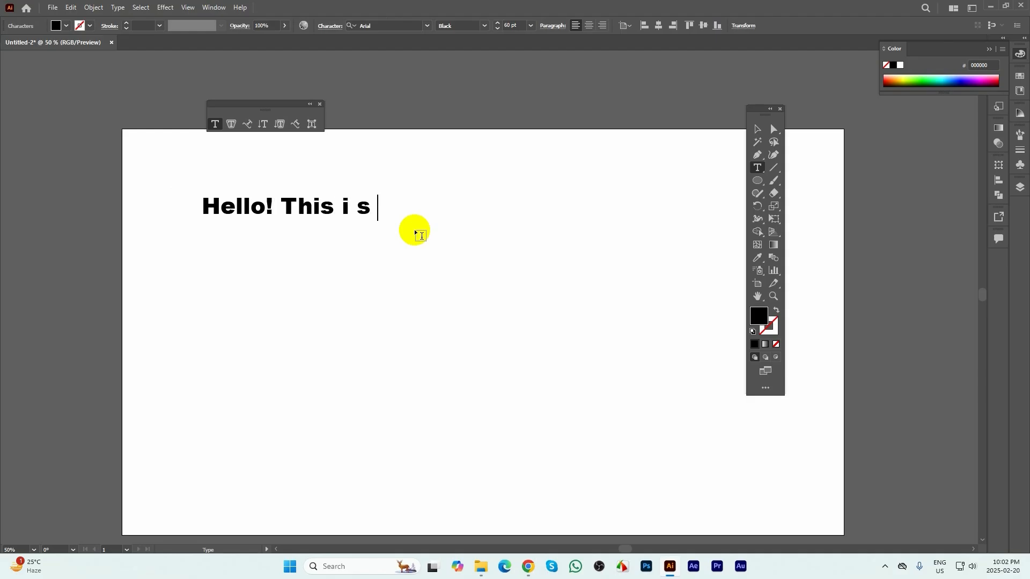
key("BackSpace")
key("BackSpace")
key("BackSpace")
type("s my ")
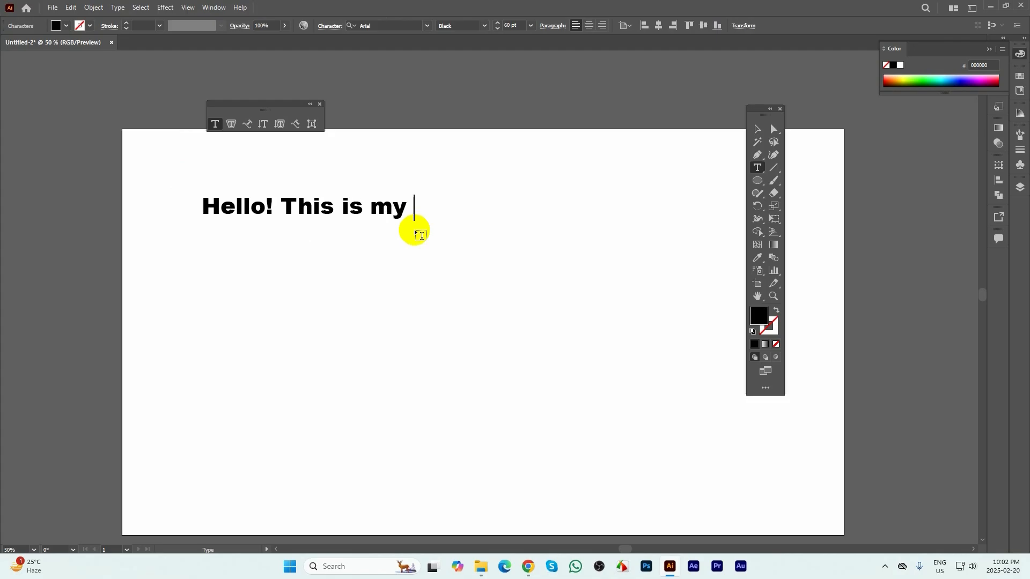
type("first ty")
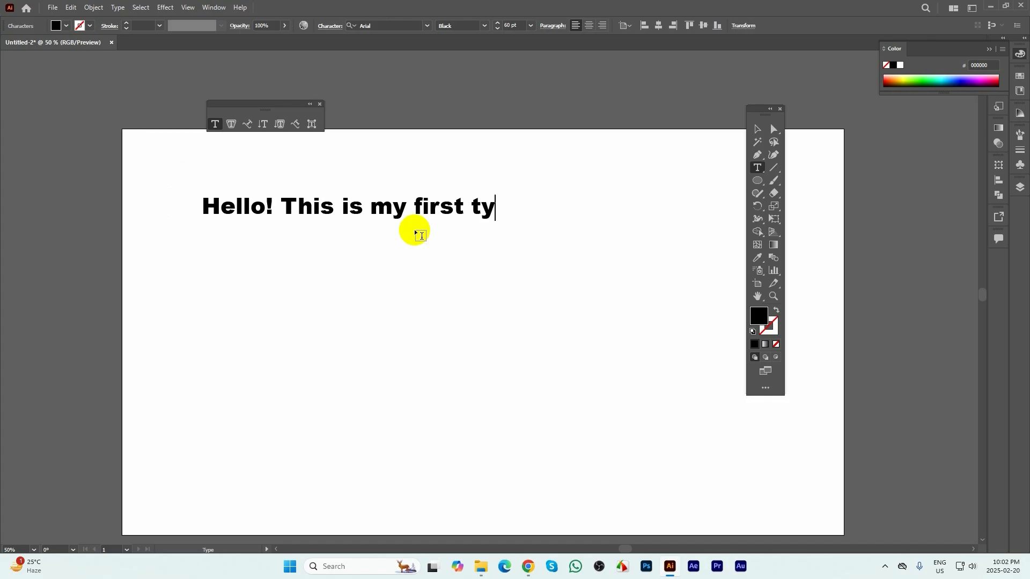
type("ping clas")
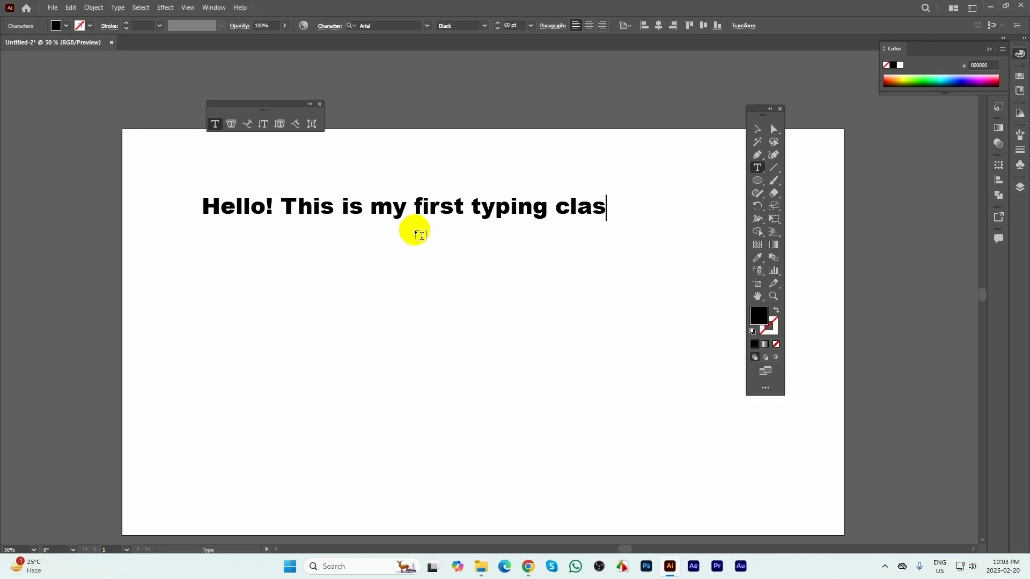
type("s.")
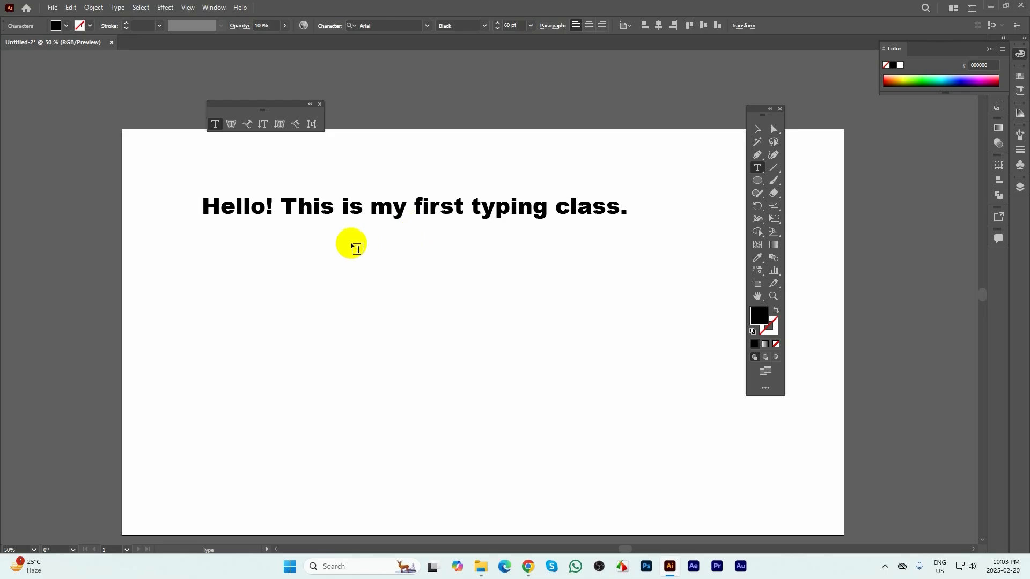
- Try a line break between "Hello!" and "This is my first typing class.", and undo it
double_click(387, 216)
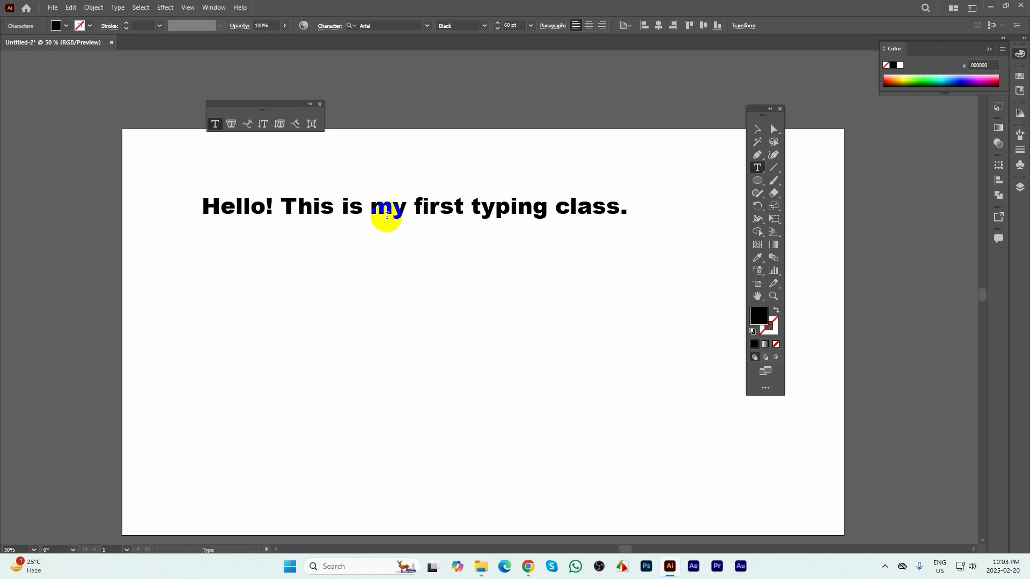
key("Return")
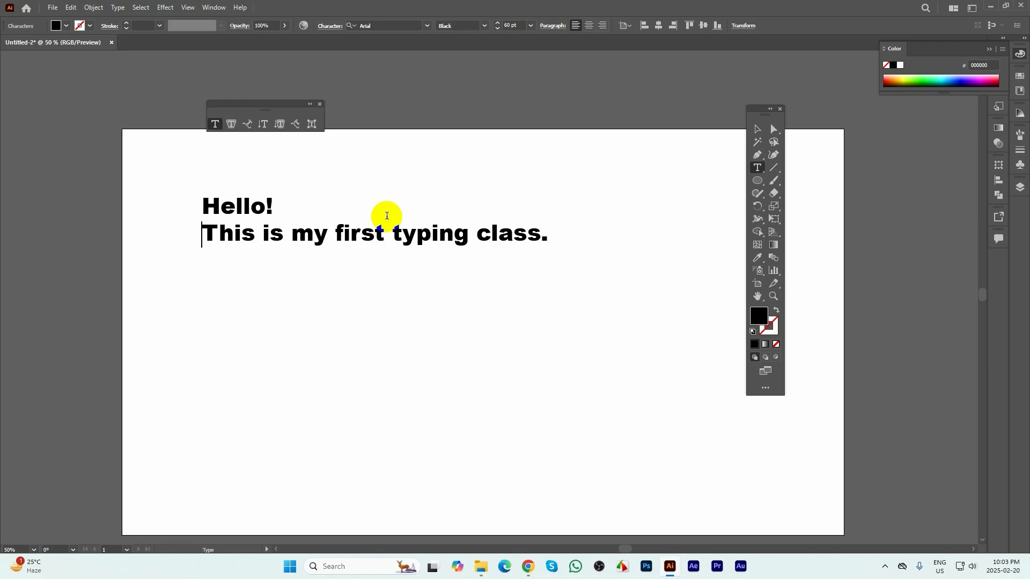
left_click(756, 130)
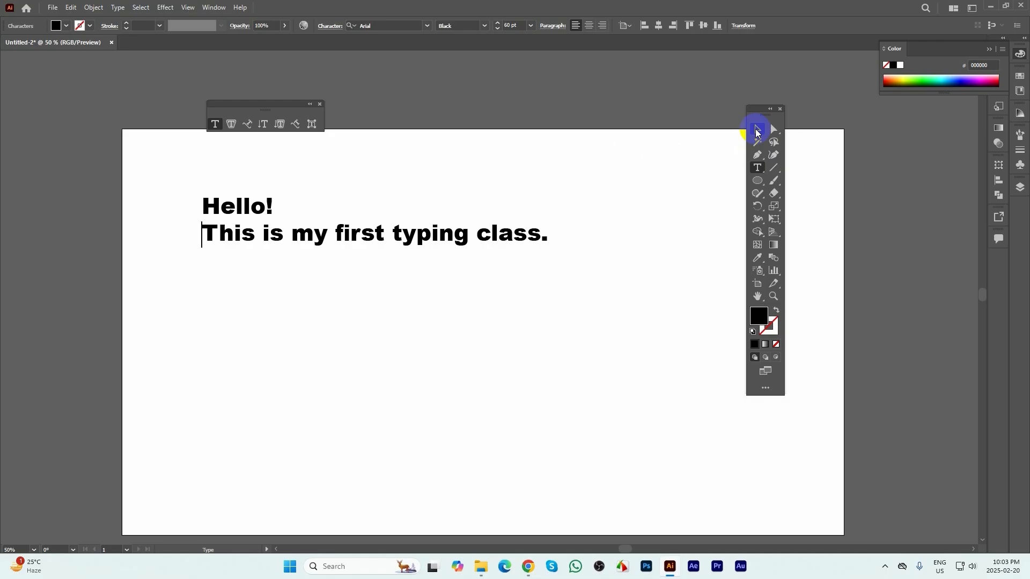
key("ctrl+z")
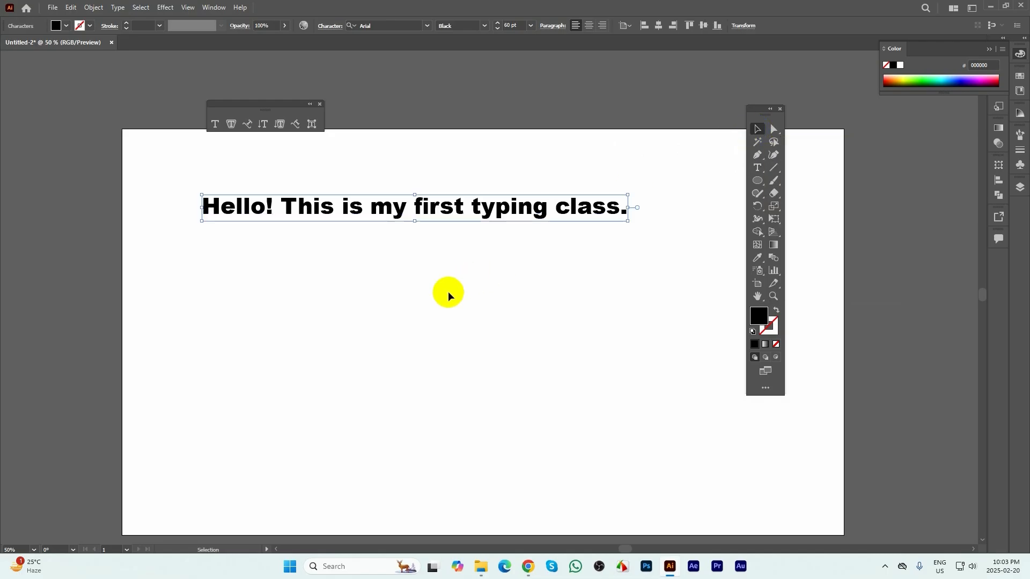
- Switch to Chrome and search Google for "princess diana" in a new tab
left_click(526, 568)
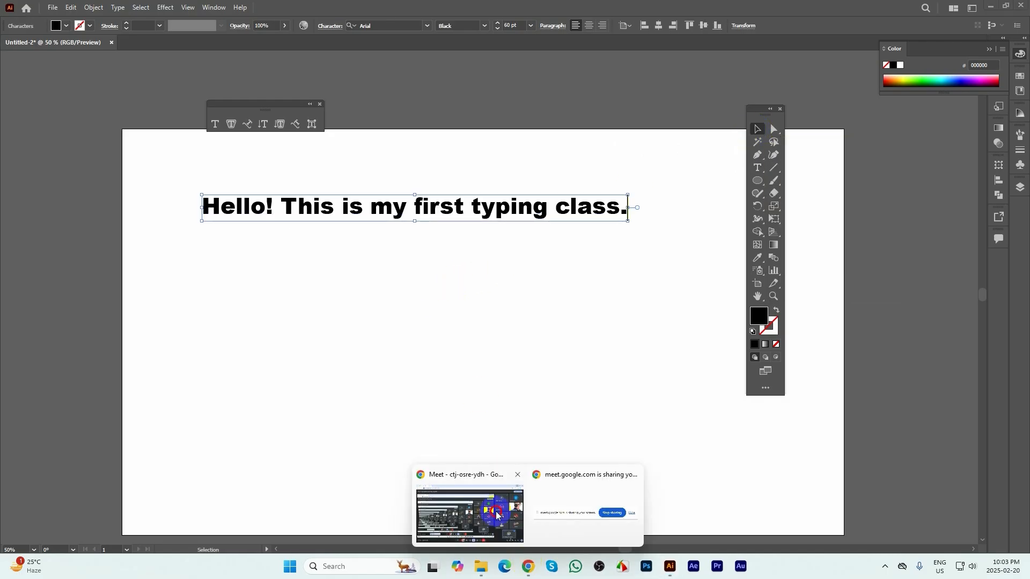
left_click(470, 512)
left_click(156, 11)
left_click(169, 36)
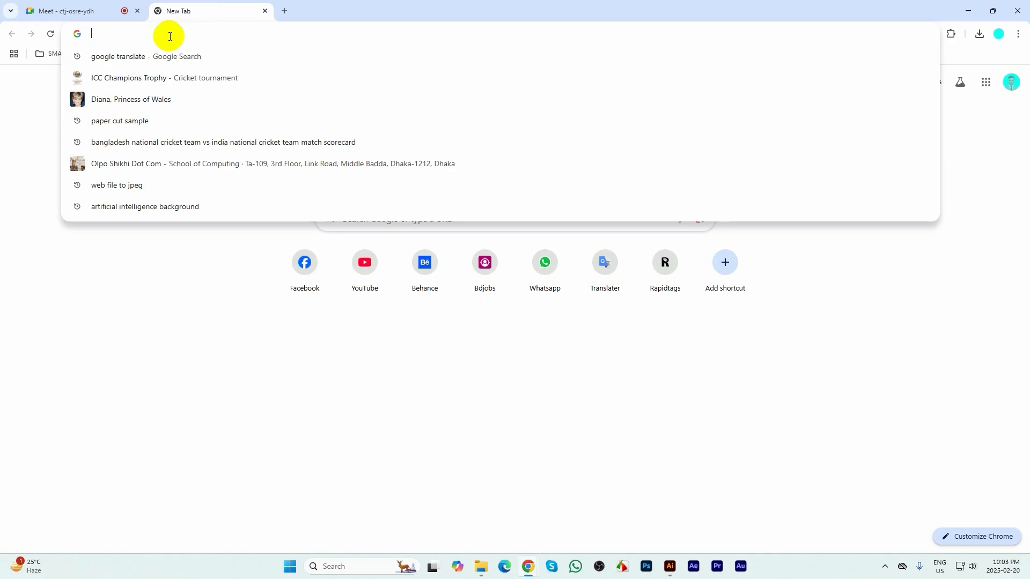
left_click(161, 98)
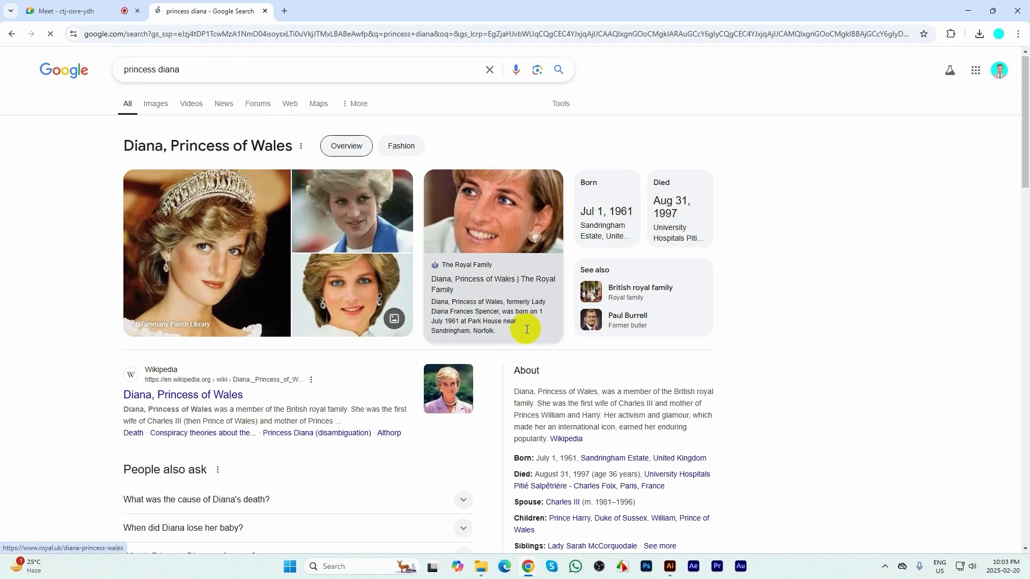
- Copy the About paragraph on Diana, Princess of Wales, from the search results and switch back to Illustrator
scroll(530, 279, "down", 3)
left_click_drag(513, 234, 543, 280)
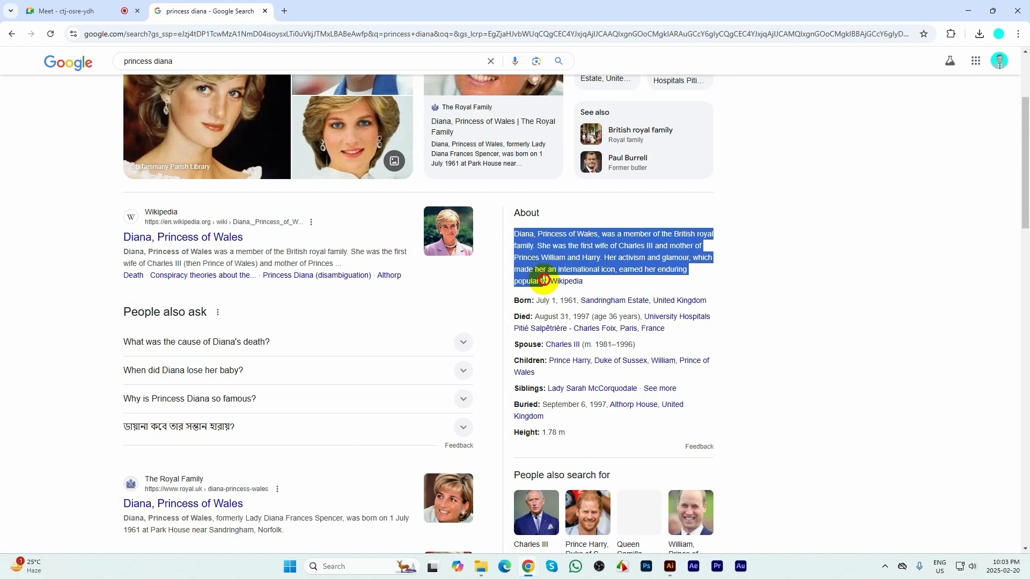
right_click(535, 249)
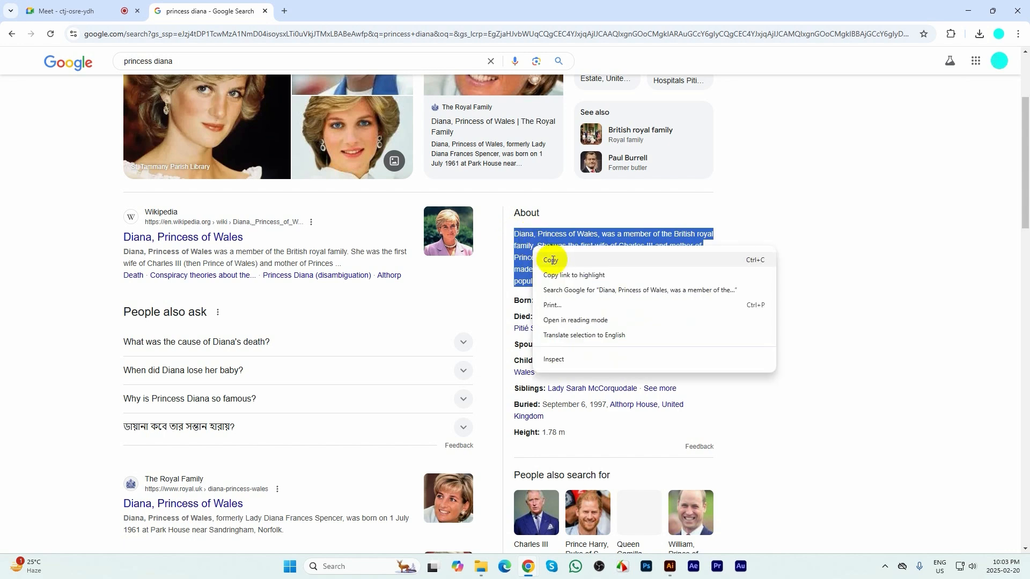
left_click(553, 261)
left_click(666, 567)
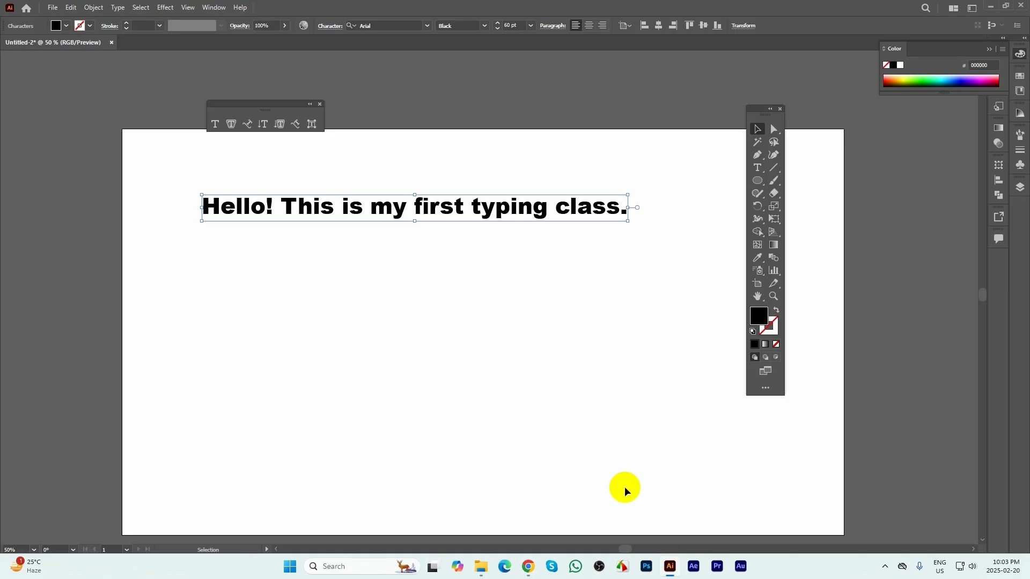
scroll(361, 204, "down", 2)
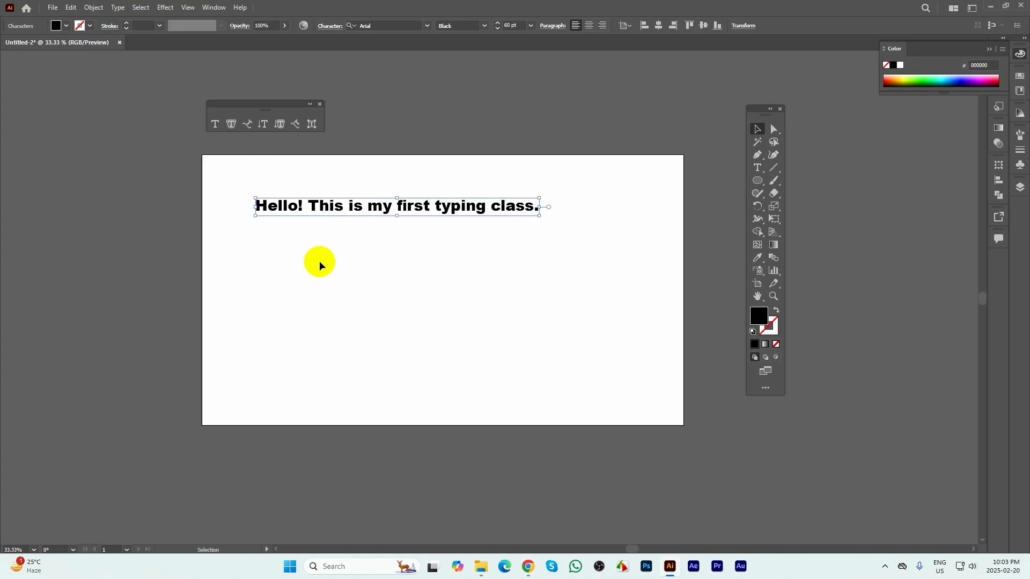
- Try pasting the copied Diana paragraph as point text below the "Hello!" line, and delete it
left_click(757, 168)
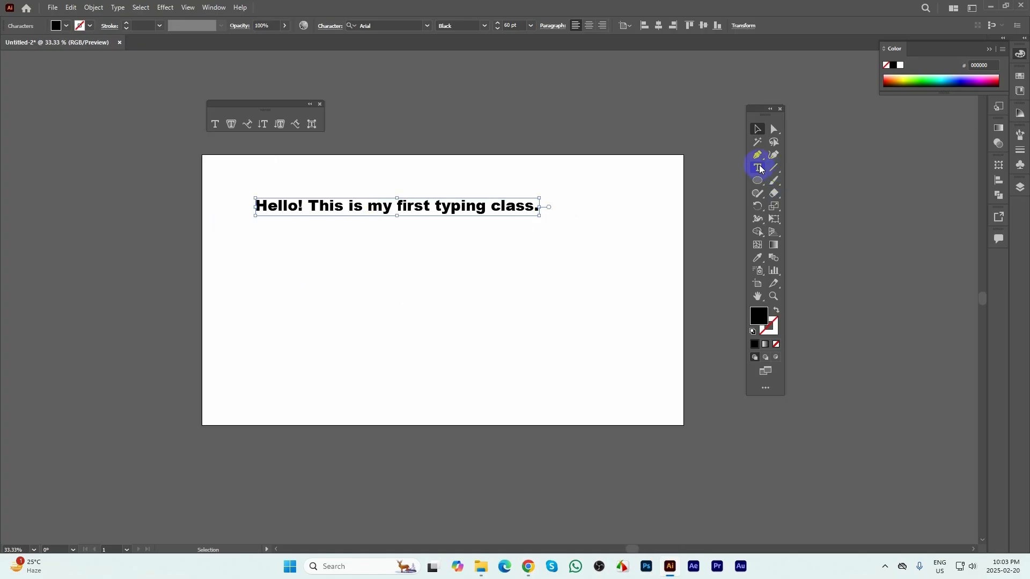
left_click(232, 257)
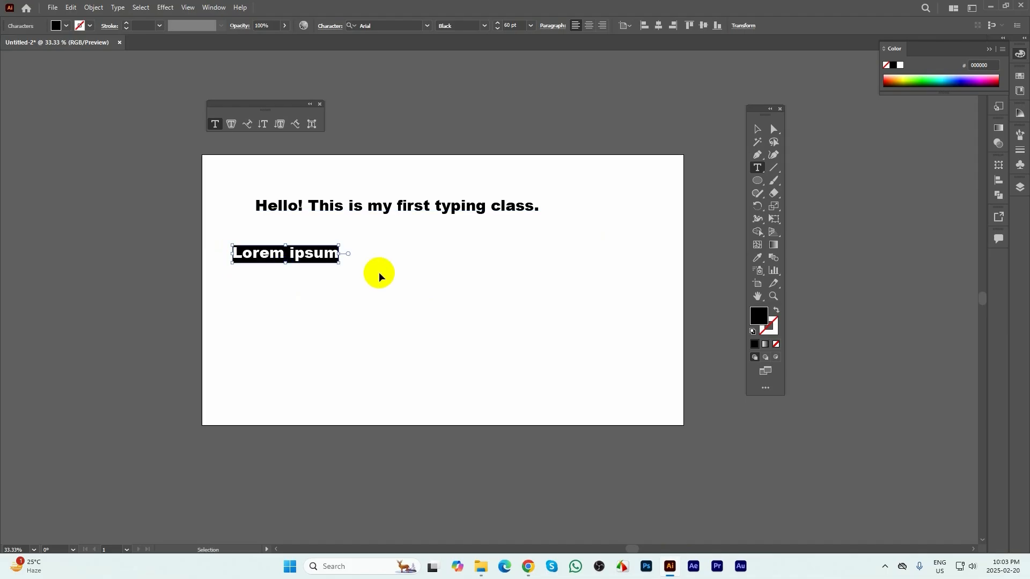
key("ctrl+v")
key("ctrl+minus")
key("ctrl+minus")
key("ctrl+minus")
key("ctrl+minus")
key("ctrl+minus")
key("ctrl+minus")
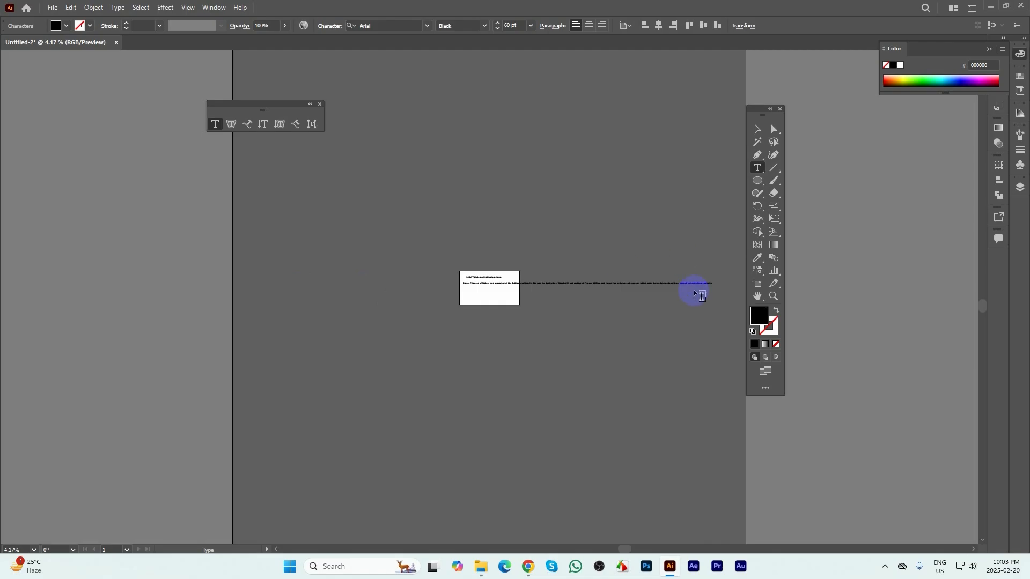
key("ctrl+plus")
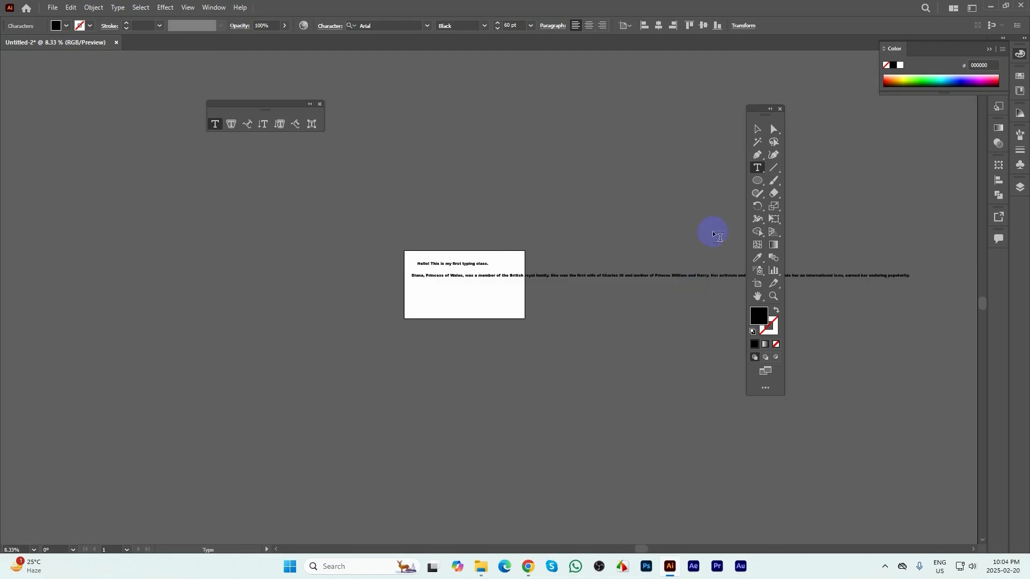
left_click(756, 131)
key("Delete")
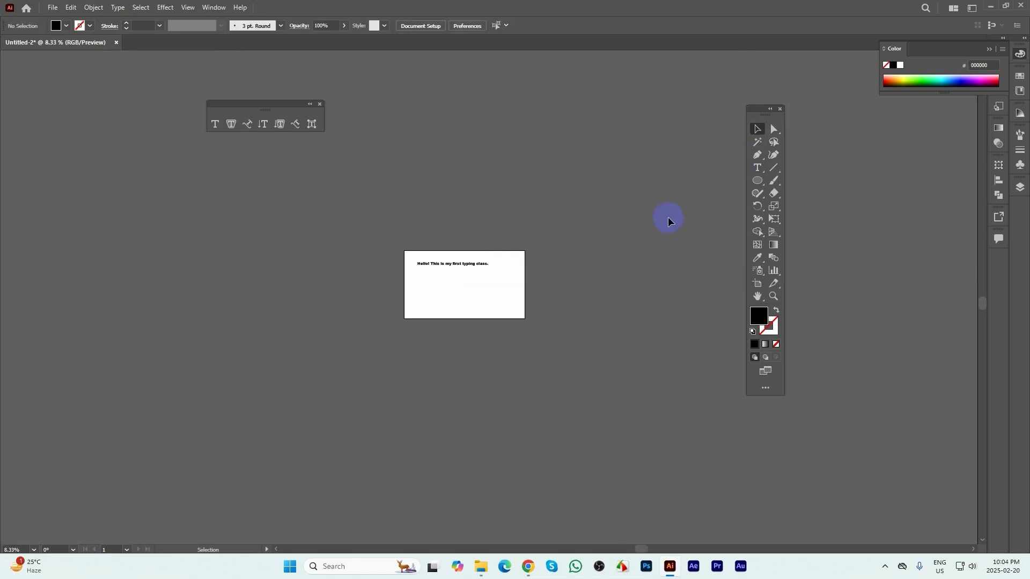
- Draw a large rectangular area type frame below the "Hello! This is my first typing class." line
scroll(468, 272, "up", 1)
scroll(469, 273, "up", 3)
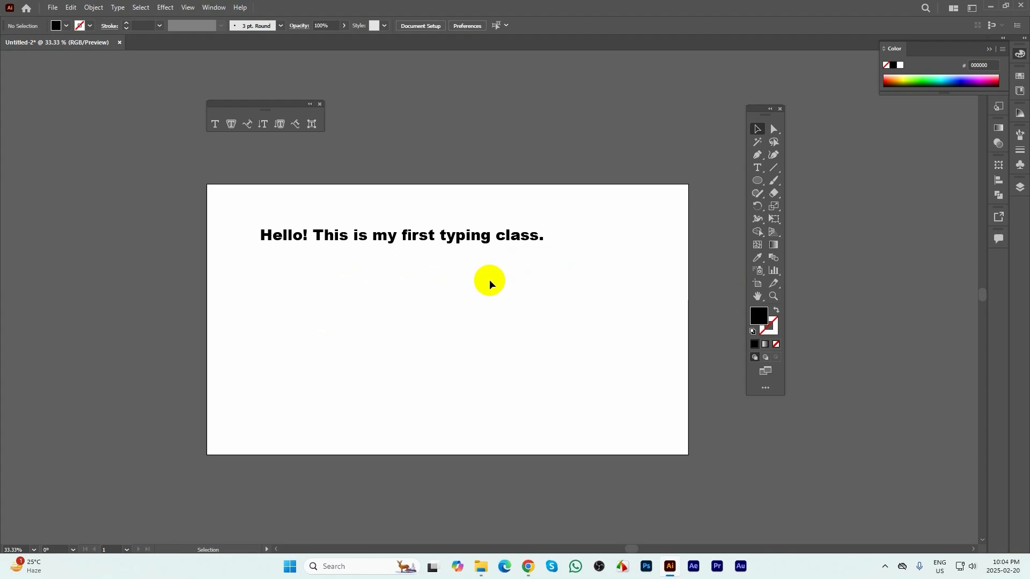
left_click(214, 125)
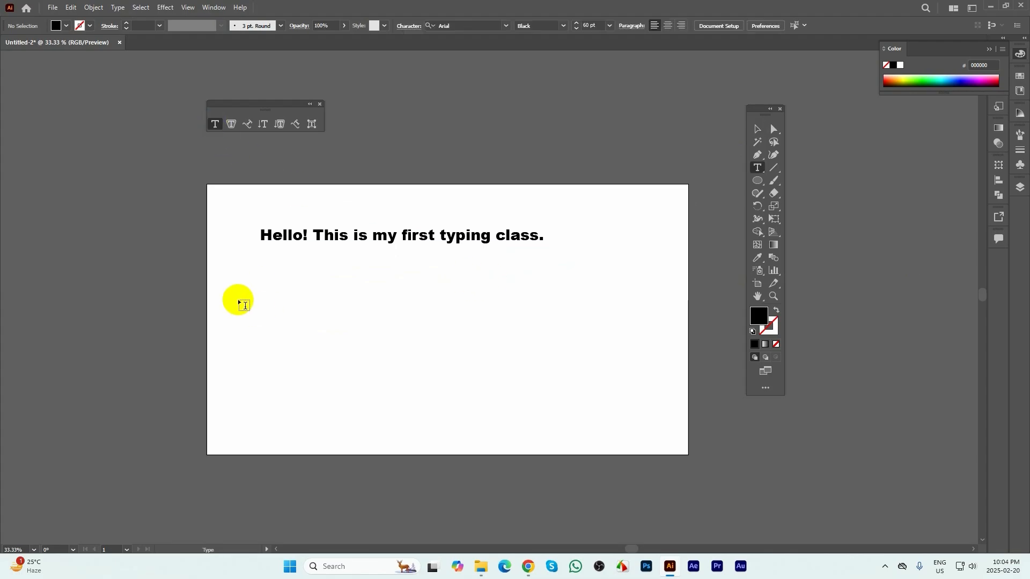
left_click_drag(236, 272, 511, 408)
left_click_drag(539, 415, 542, 414)
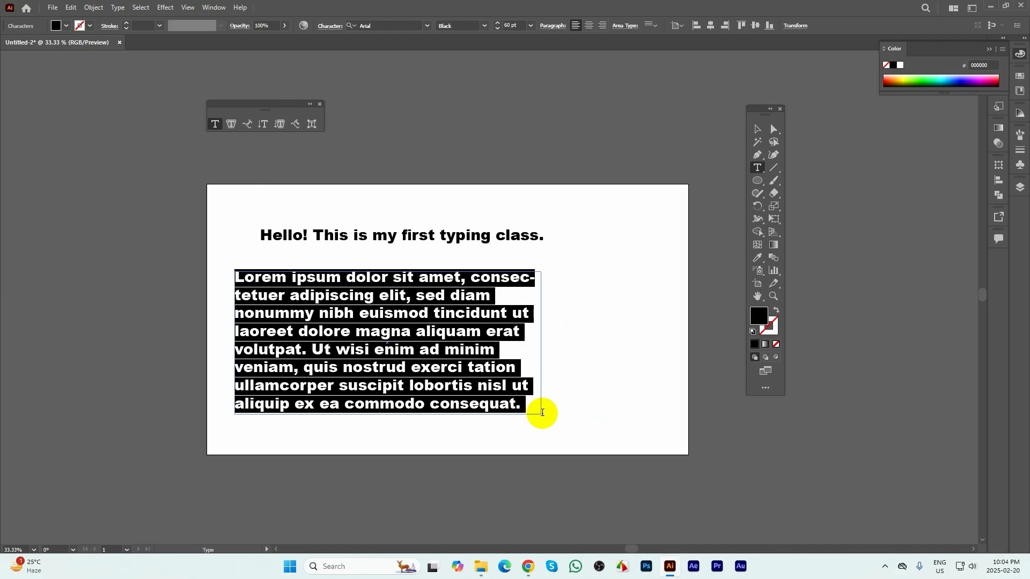
- Set the frame's font size to 36 pt and replace the placeholder text with the copied Diana paragraph
left_click(531, 25)
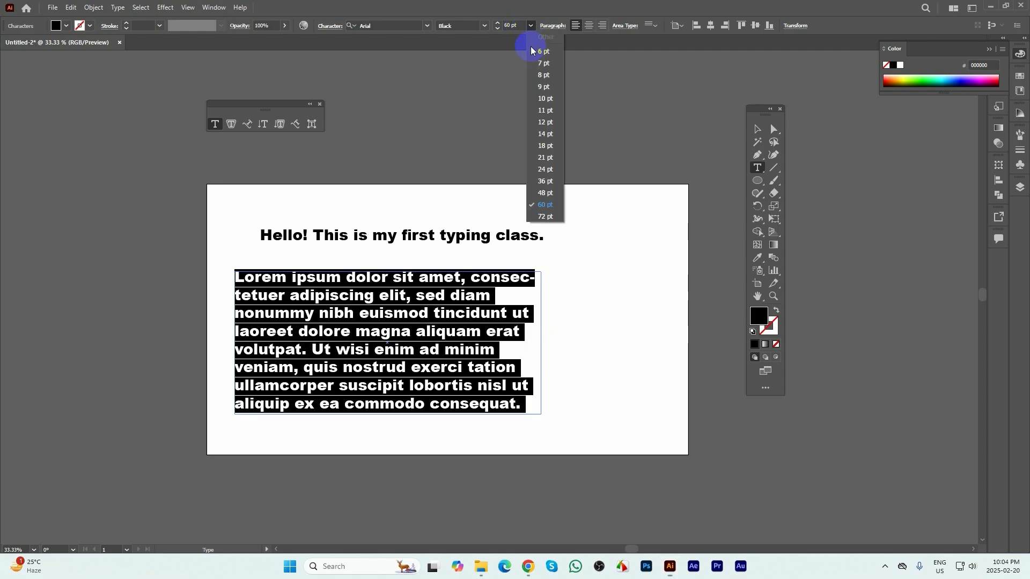
left_click(547, 182)
key("BackSpace")
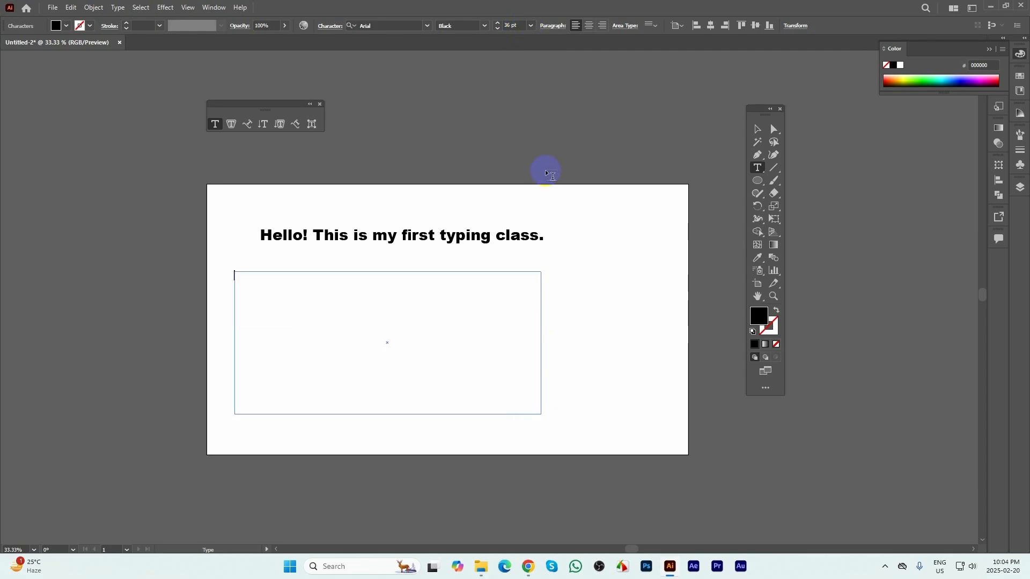
key("Escape")
key("ctrl+v")
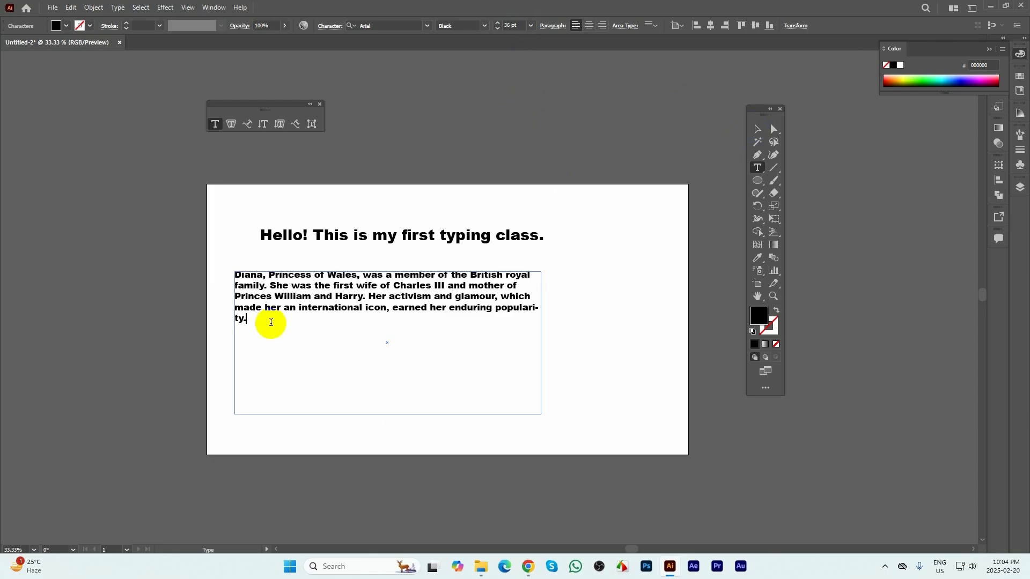
- Set the Diana paragraph's font size to 46 pt and its font style to Regular
left_click(757, 130)
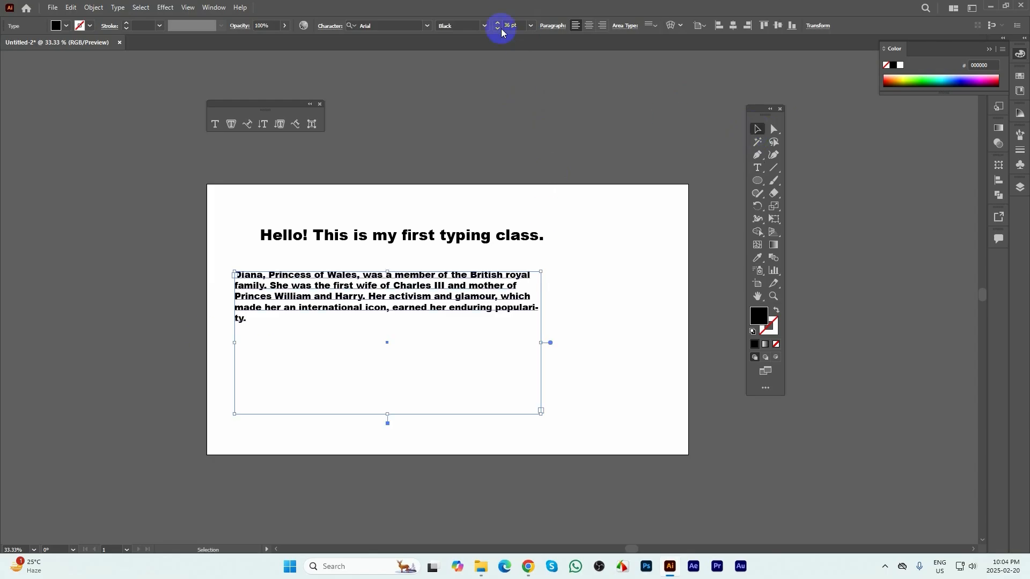
left_click(498, 24)
left_click(498, 24)
left_click(498, 23)
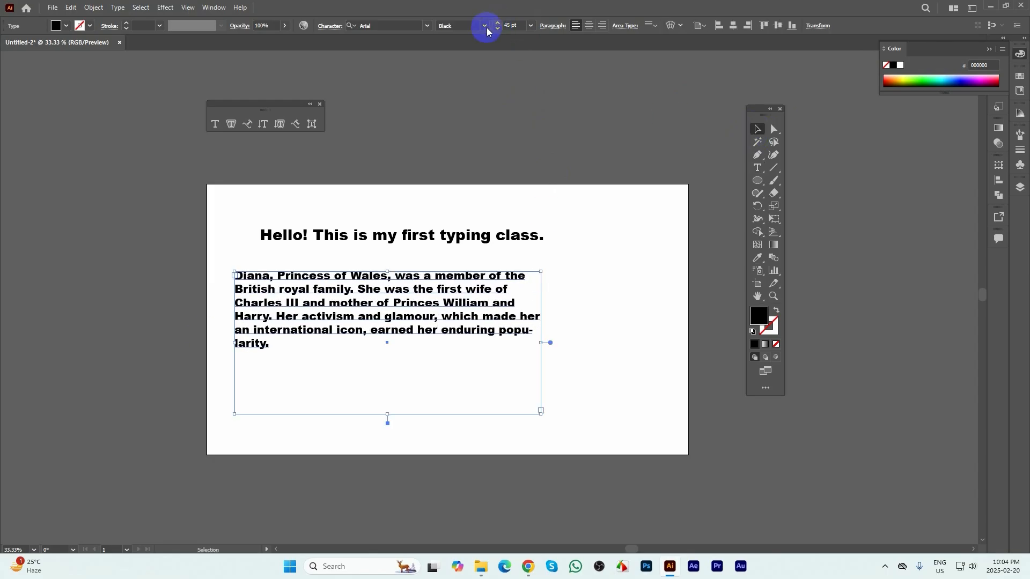
left_click(485, 25)
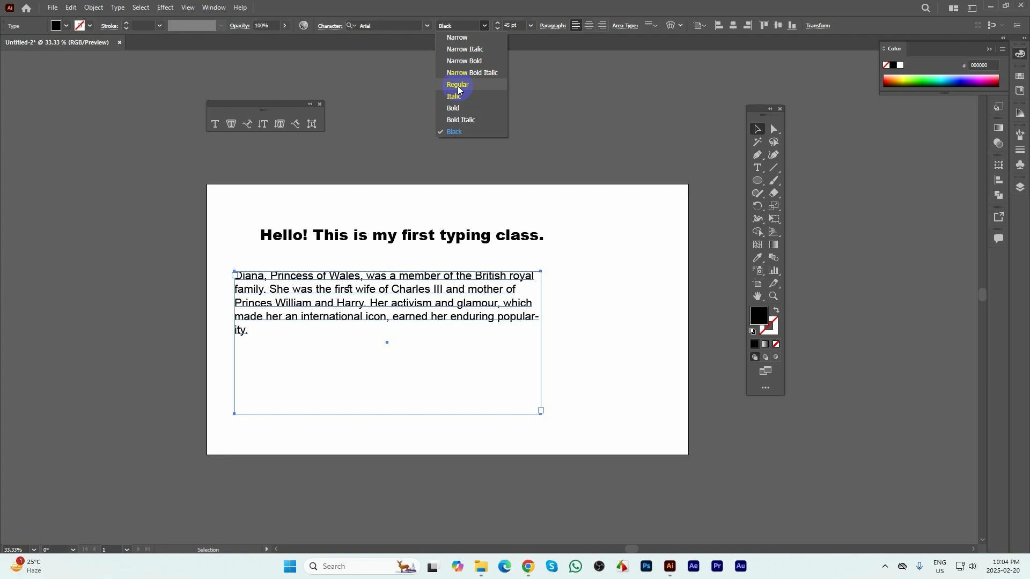
left_click(459, 88)
left_click(498, 24)
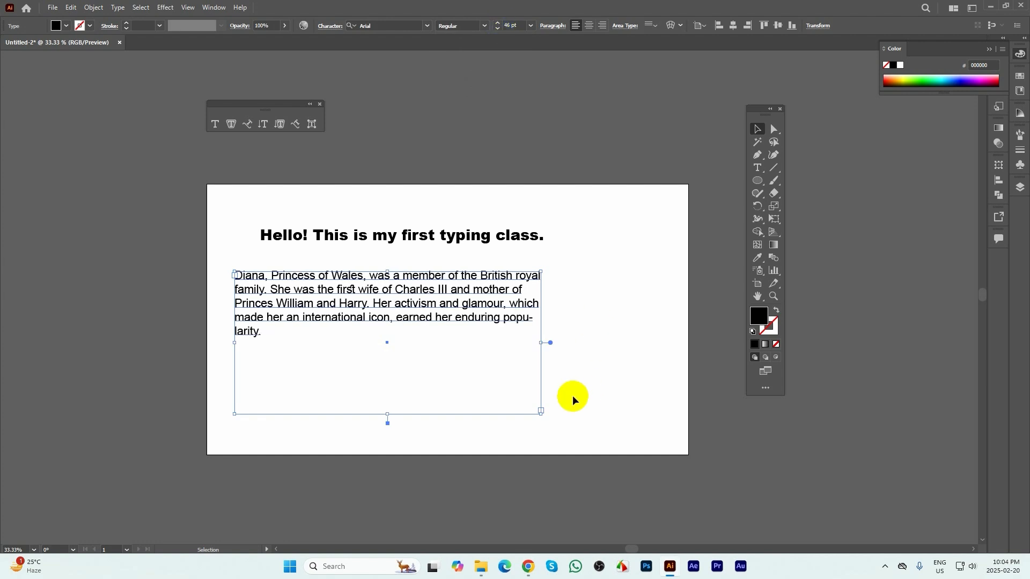
- Narrow and shorten the paragraph's text frame and place it under the heading with their left edges aligned
scroll(488, 374, "up", 1)
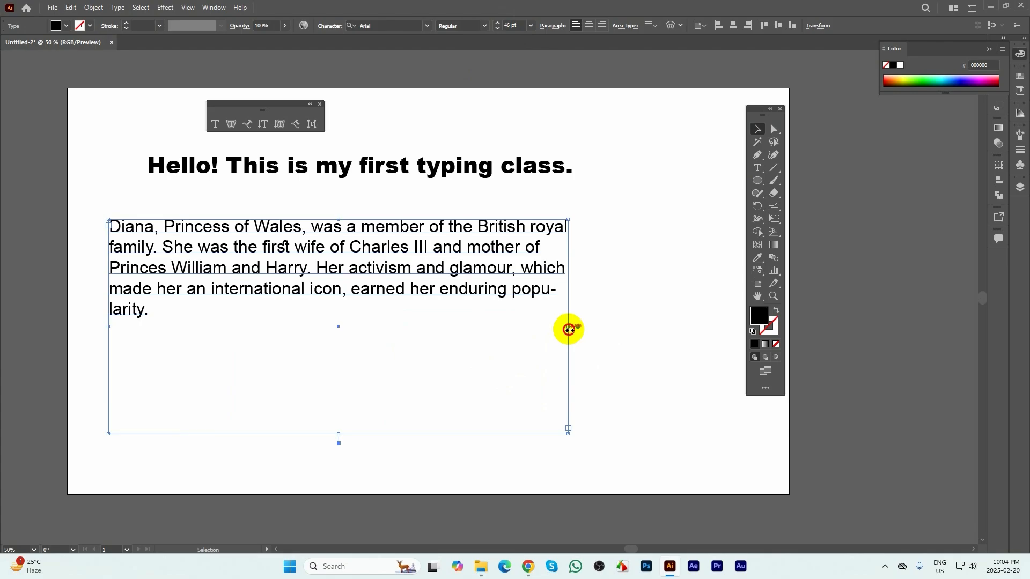
left_click_drag(568, 330, 439, 327)
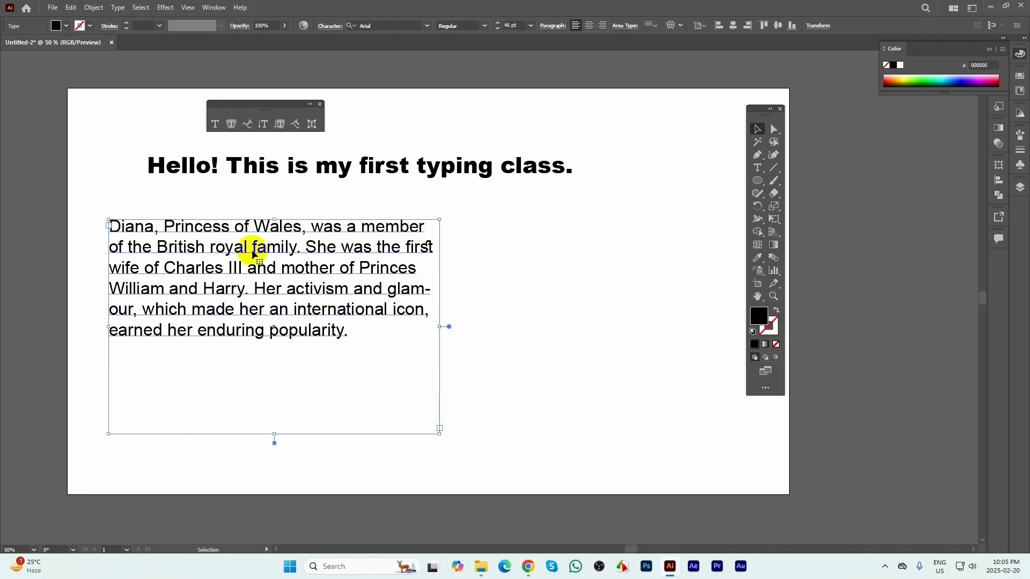
left_click_drag(253, 249, 301, 233)
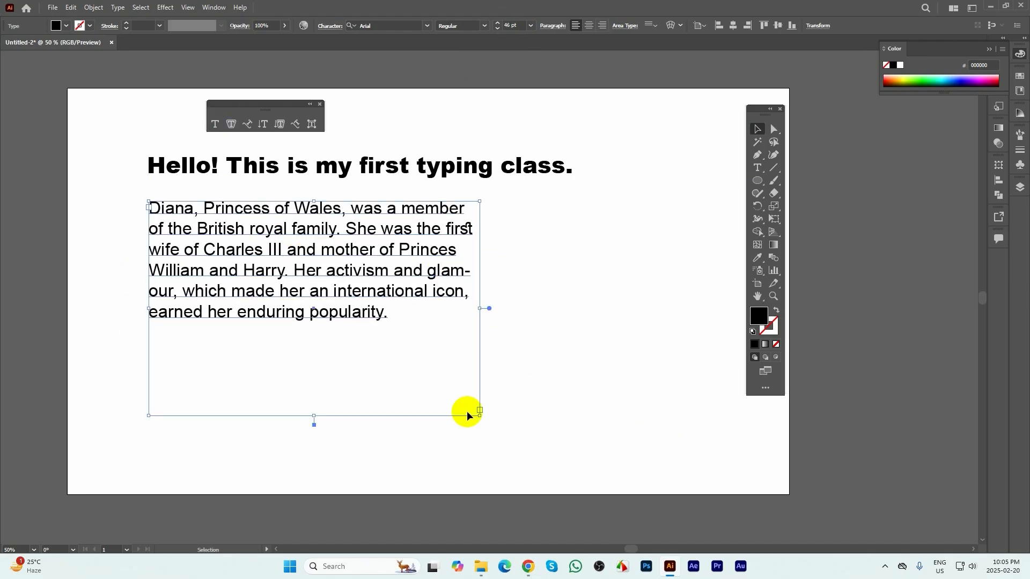
left_click_drag(315, 416, 315, 342)
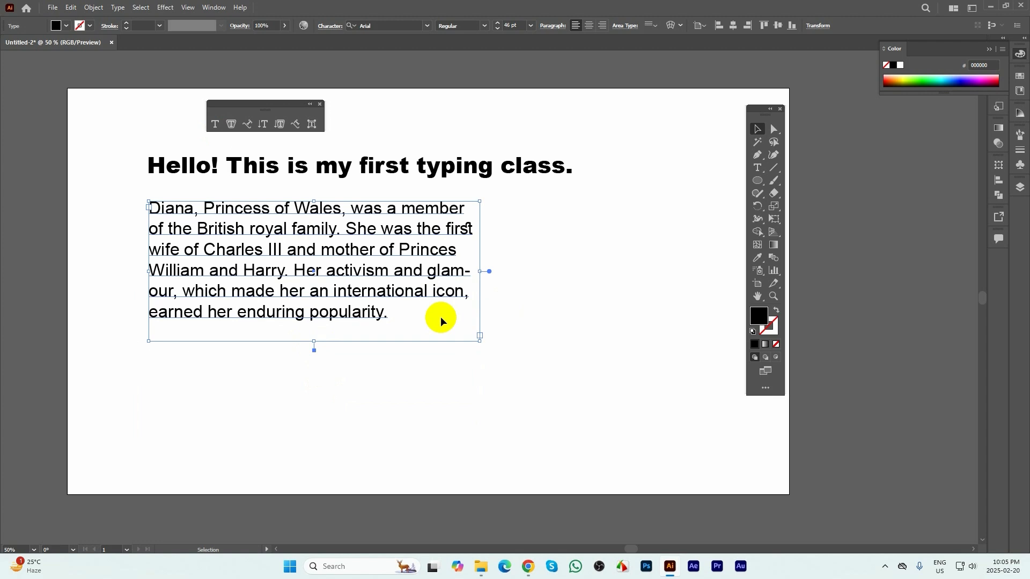
- Move the heading and paragraph together about 116 px left and 21 px up on the artboard
scroll(454, 276, "down", 1, "alt")
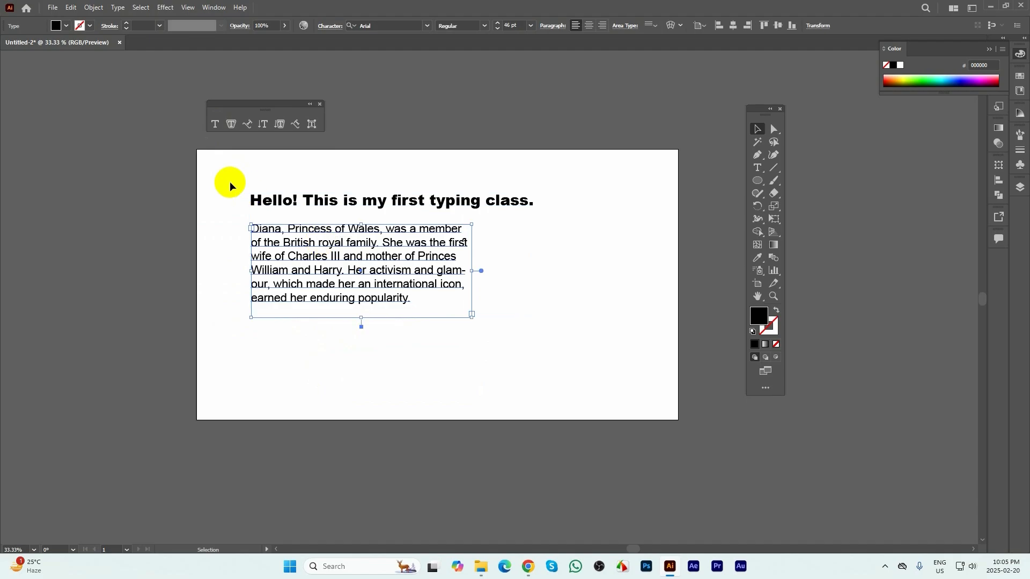
left_click_drag(229, 183, 261, 194)
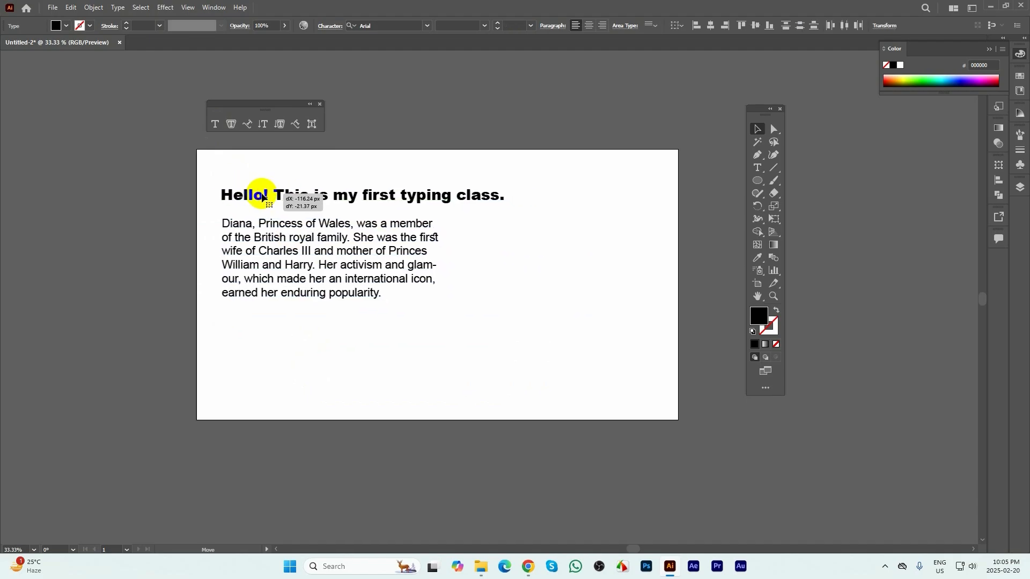
left_click(433, 343)
scroll(308, 204, "up", 1, "alt")
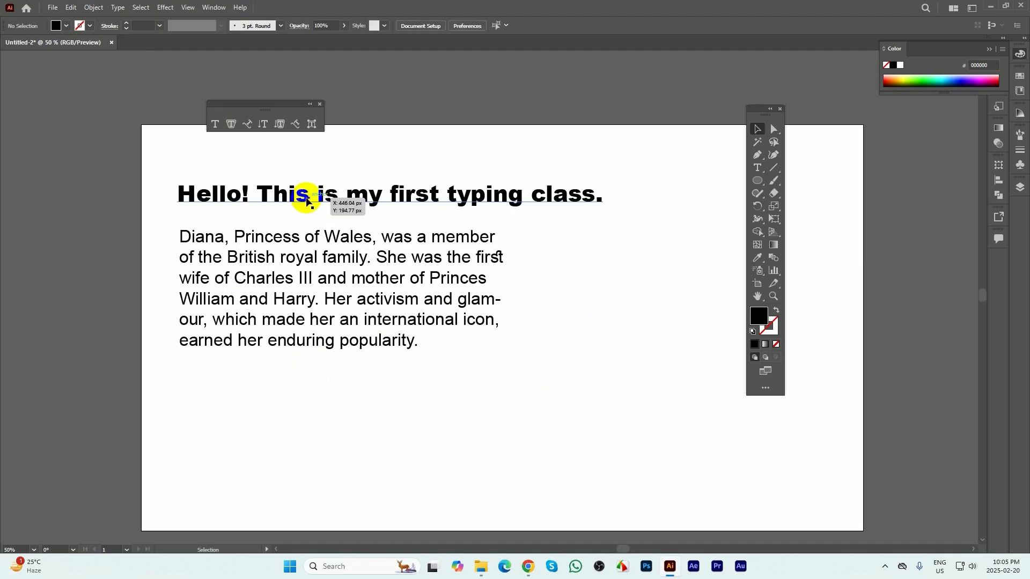
left_click(267, 202)
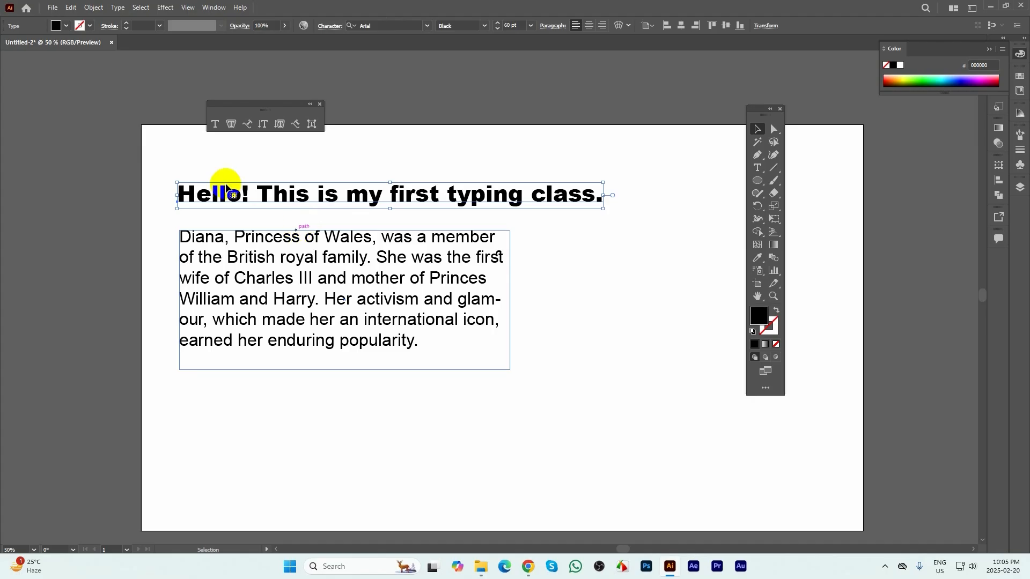
- Switch to File Explorer, place the Sample-1 image from the Sample folder in the Illustrator document and move it beside the artboard's left edge
left_click(481, 566)
double_click(117, 128)
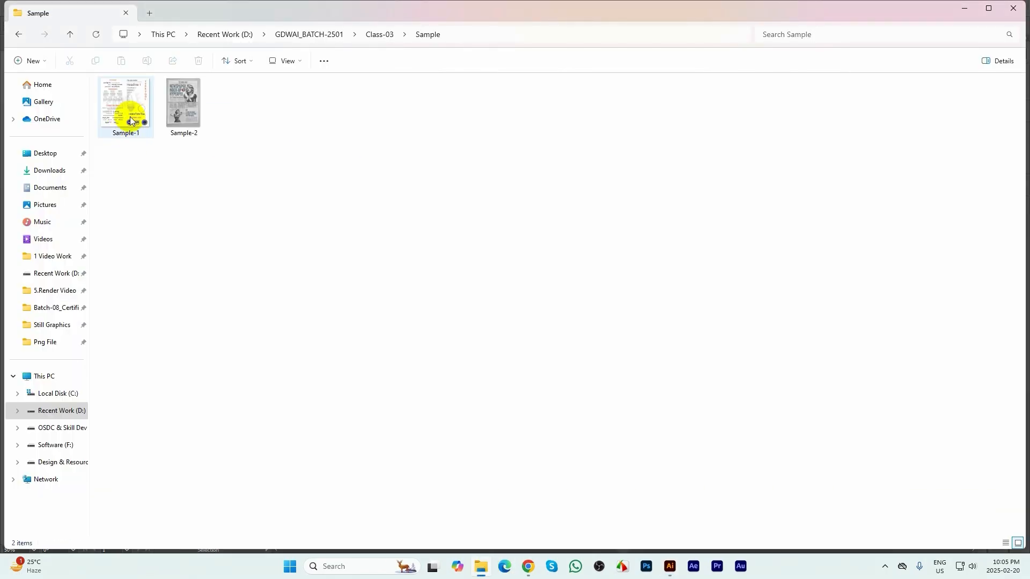
left_click_drag(126, 115, 466, 311)
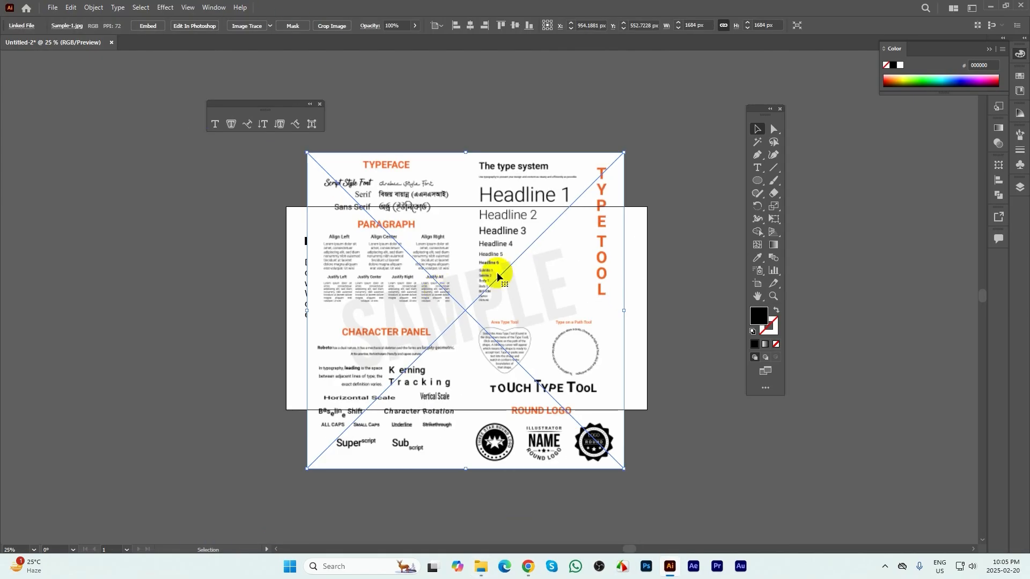
left_click_drag(497, 272, 175, 326)
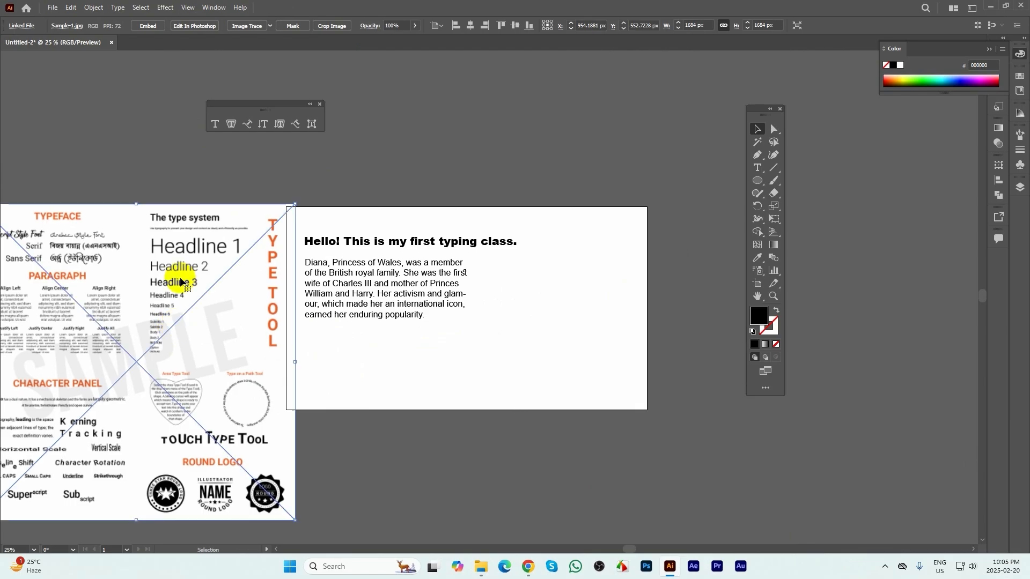
left_click(236, 202)
- Set the font style of the "Hello! This is my first typing class." heading to Bold
scroll(191, 200, "up", 3)
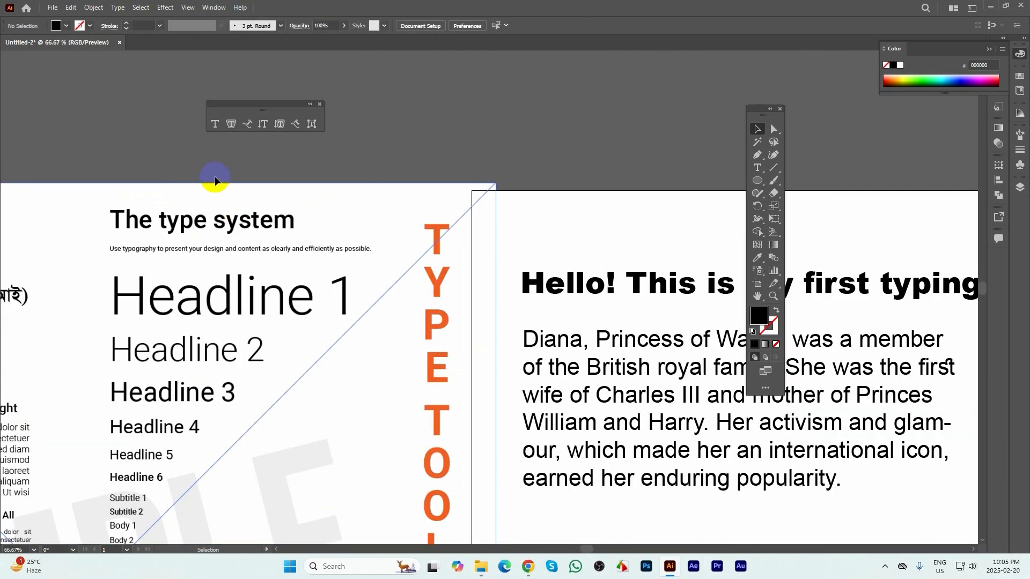
scroll(214, 177, "down", 1)
left_click_drag(561, 265, 496, 202)
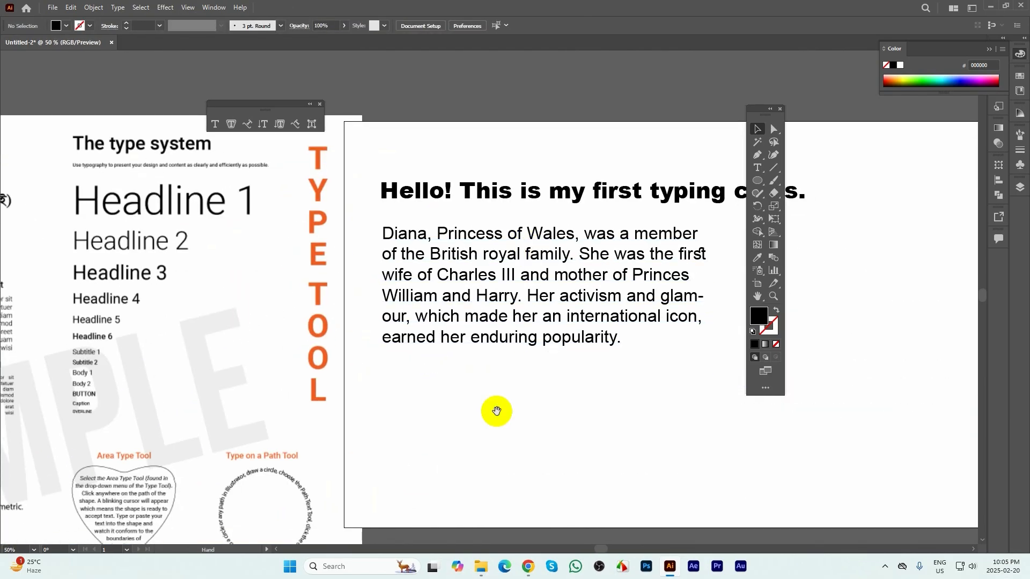
left_click_drag(483, 335, 452, 369)
left_click(448, 235)
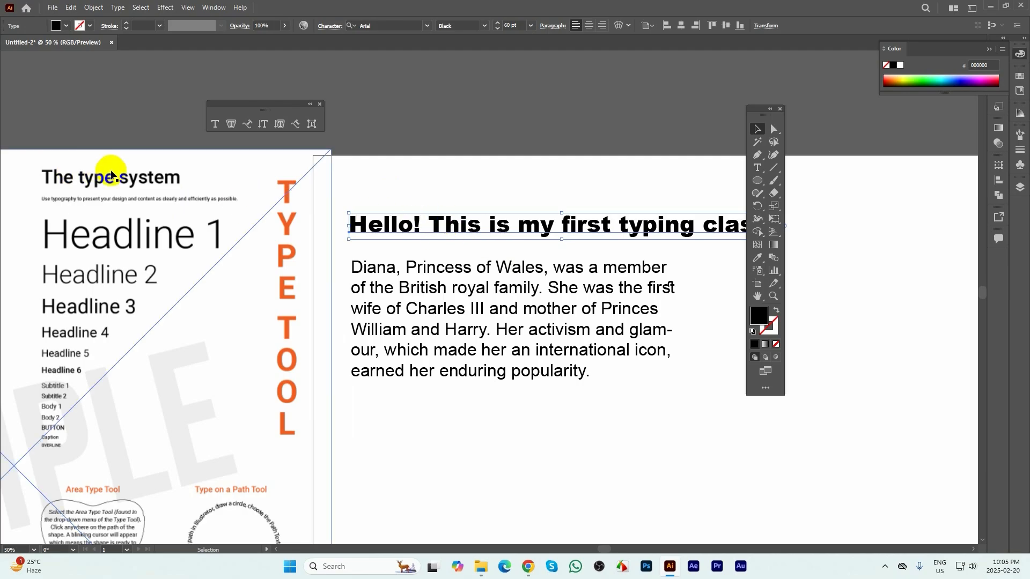
left_click_drag(635, 412, 609, 404)
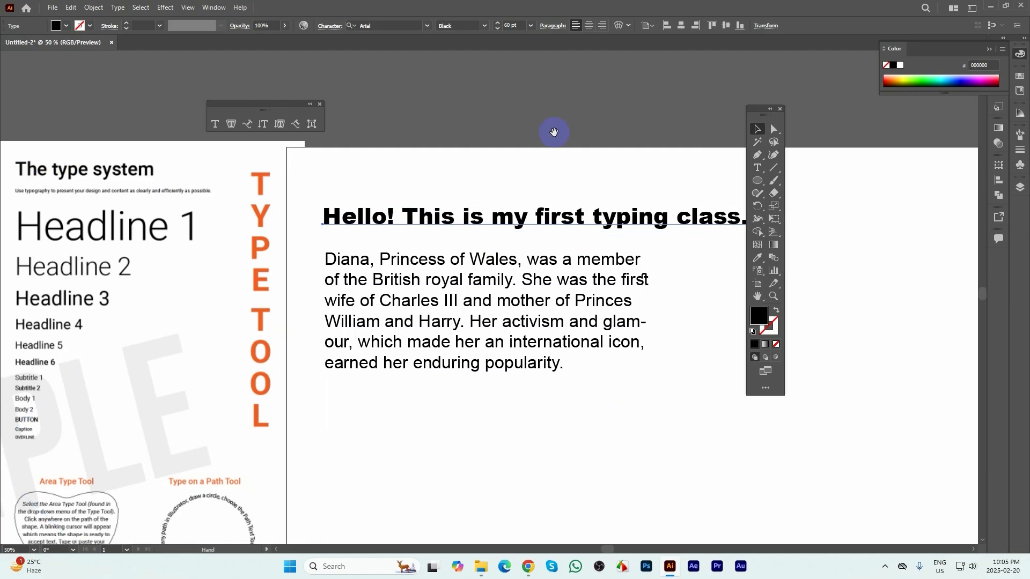
left_click(483, 25)
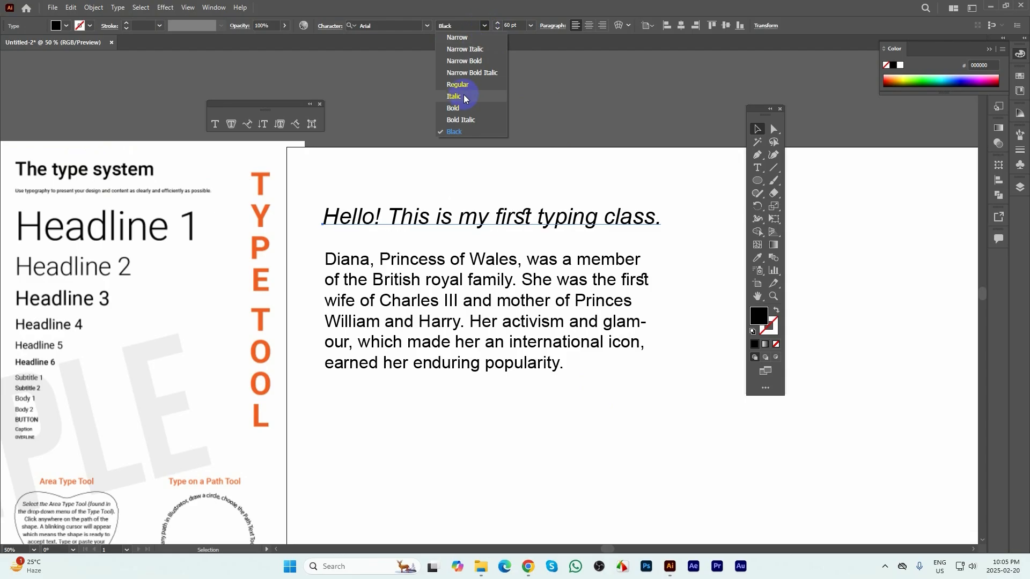
left_click(453, 109)
- Move the Diana paragraph slightly up and left, closer beneath the heading
scroll(450, 397, "left", 1)
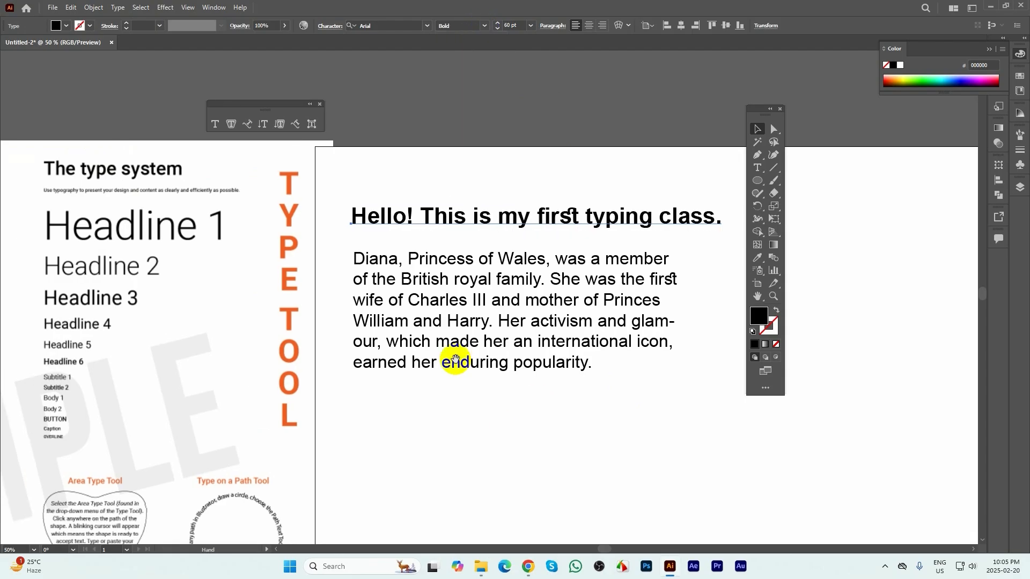
left_click(440, 262)
left_click_drag(533, 296, 531, 287)
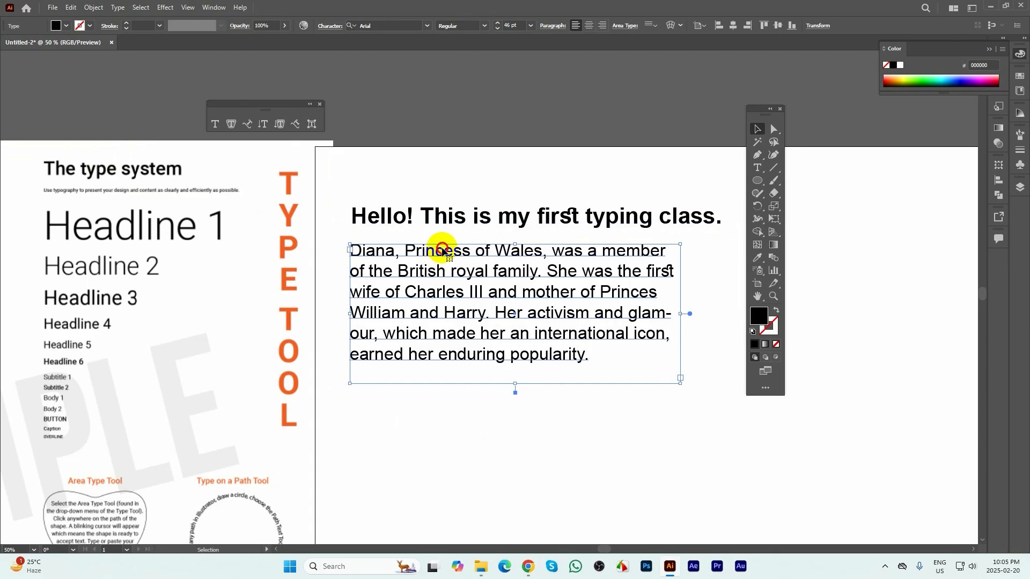
- Replace the heading text with "Diana, Princess of Wales" copied from the start of the paragraph
triple_click(472, 249)
left_click_drag(541, 250, 288, 202)
key("ctrl+c")
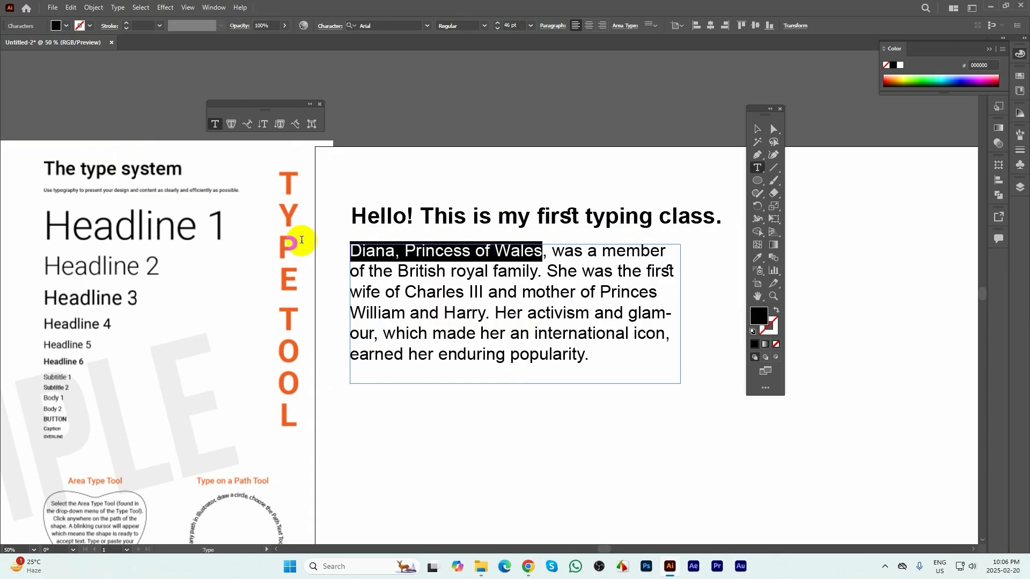
triple_click(432, 215)
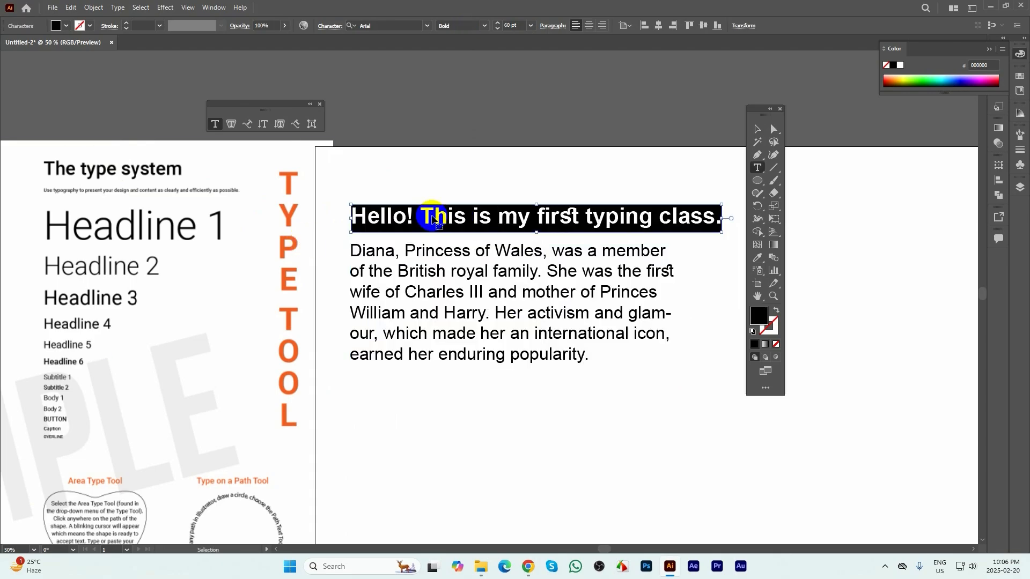
key("ctrl+v")
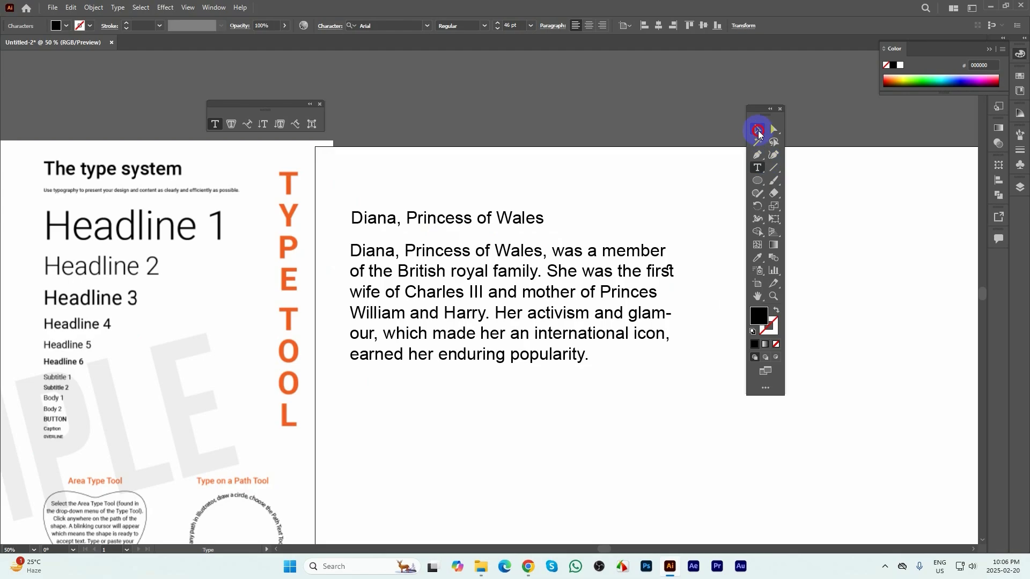
- Set the "Diana, Princess of Wales" heading to Bold at 72 pt
left_click(758, 130)
left_click(485, 26)
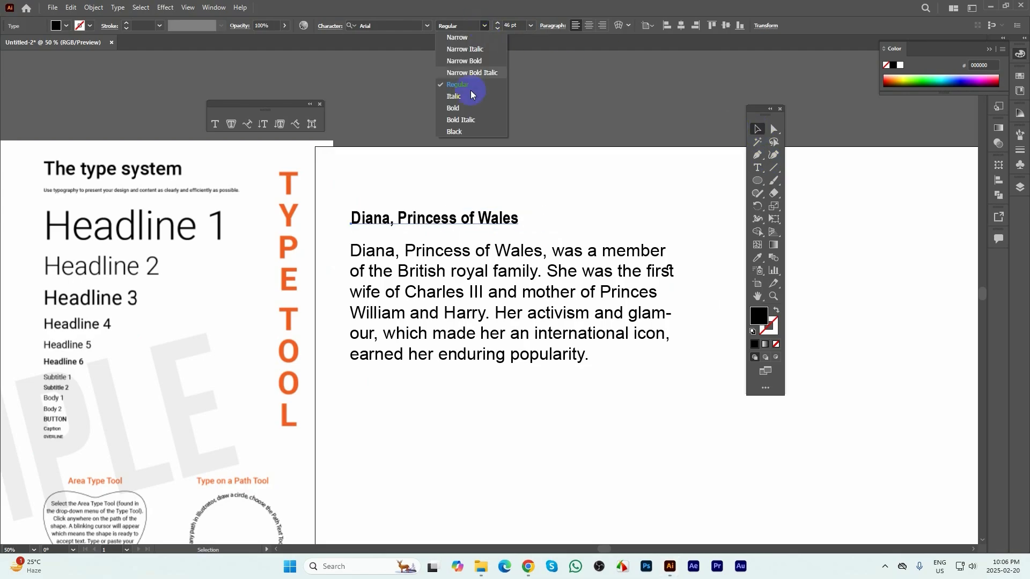
left_click(456, 109)
left_click(532, 27)
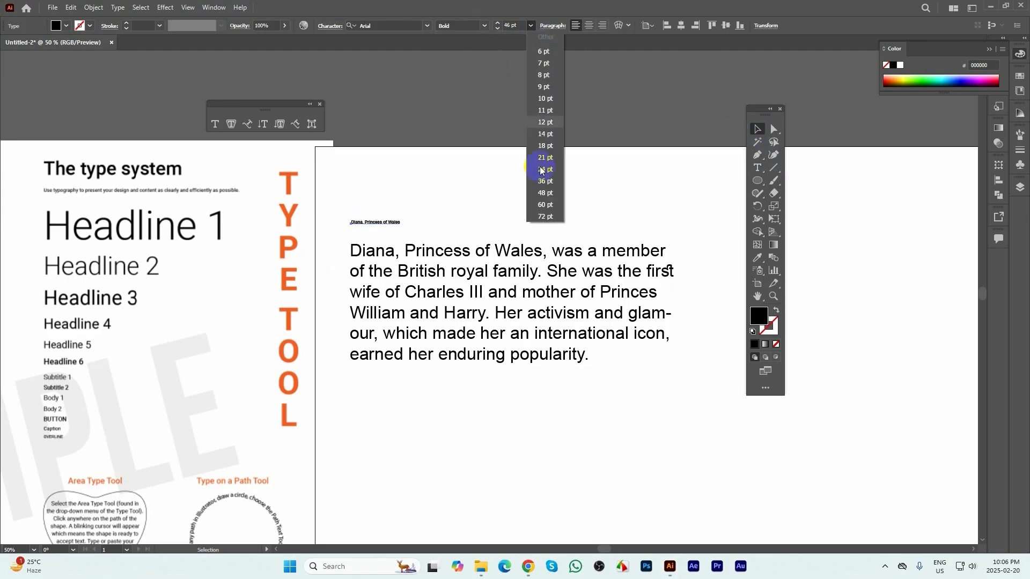
left_click(545, 218)
left_click(615, 161)
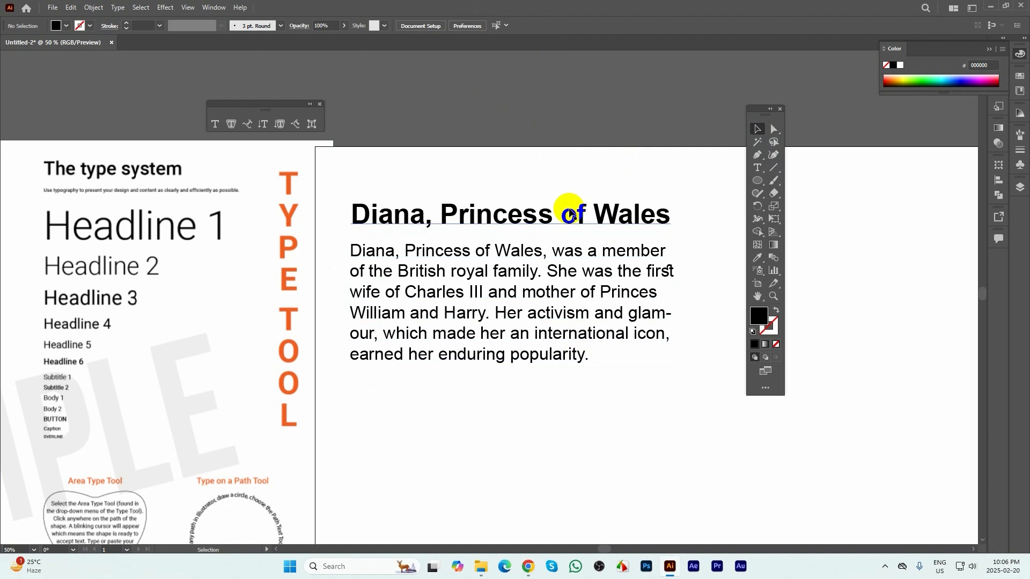
- Reduce the Diana paragraph's font size to 37 pt and deselect the paragraph
left_click(613, 295)
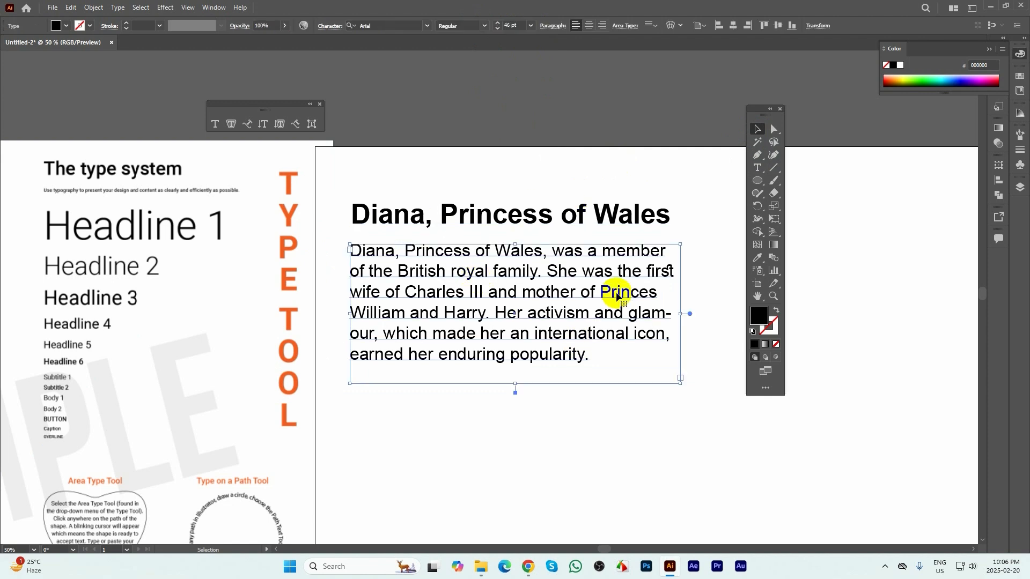
left_click(497, 28)
left_click(497, 29)
left_click(497, 29)
left_click(497, 28)
left_click(498, 28)
left_click(497, 29)
left_click(497, 28)
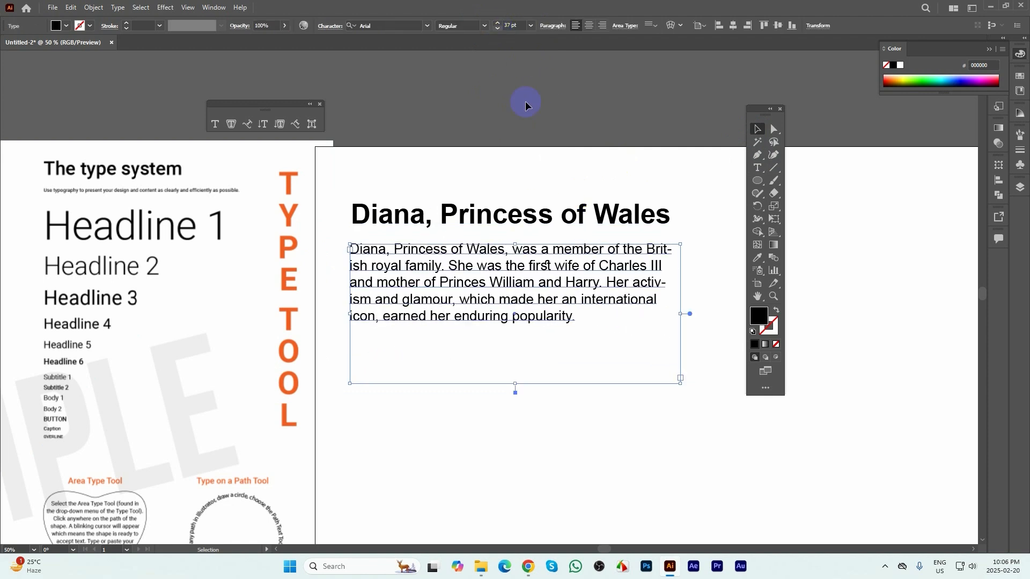
left_click(563, 413)
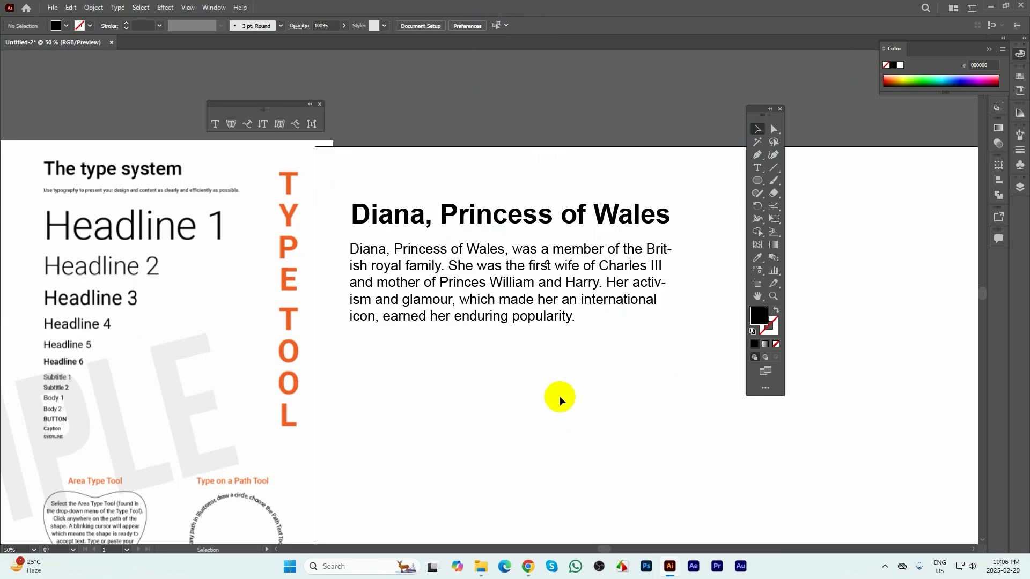
left_click(562, 322)
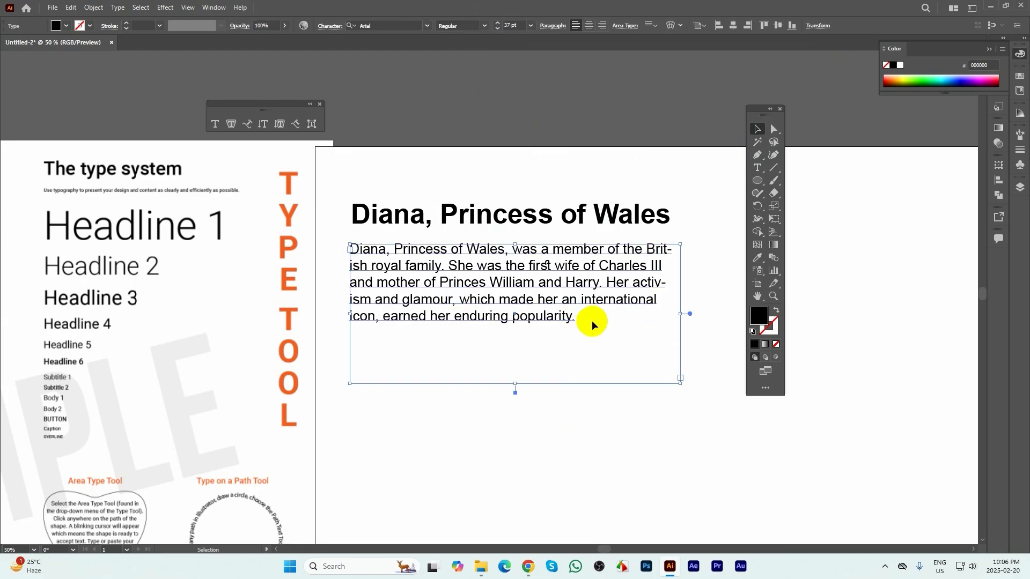
left_click(466, 407)
- Switch to Chrome, search for "adobe" in a new tab and open the official Adobe website
mouse_move(525, 563)
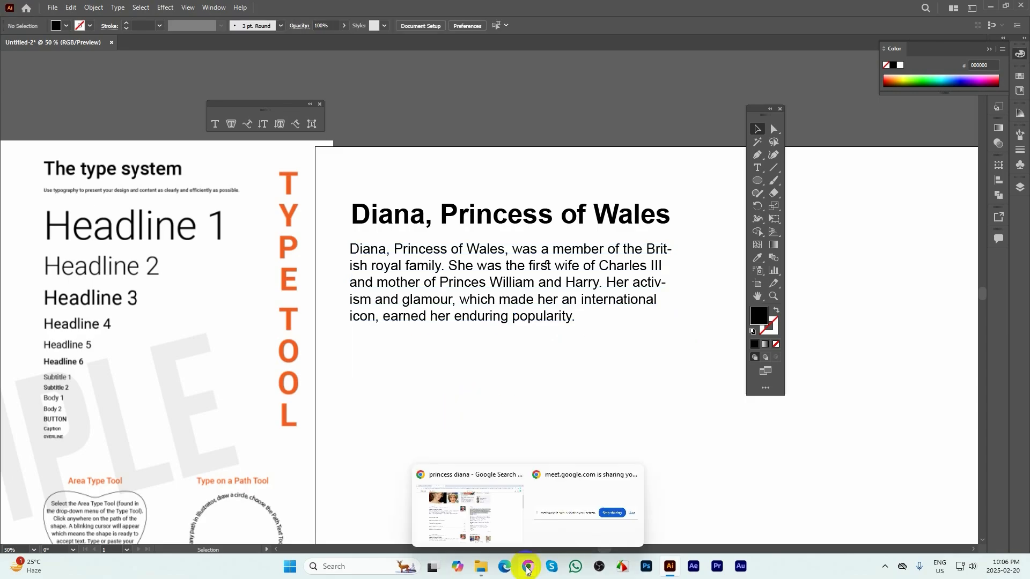
left_click(499, 507)
left_click(285, 10)
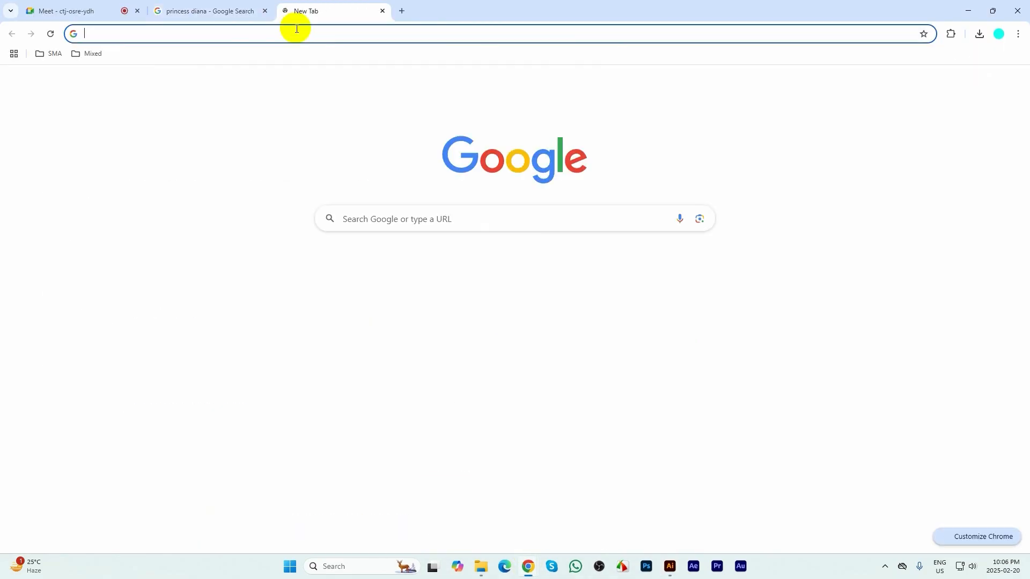
left_click(296, 28)
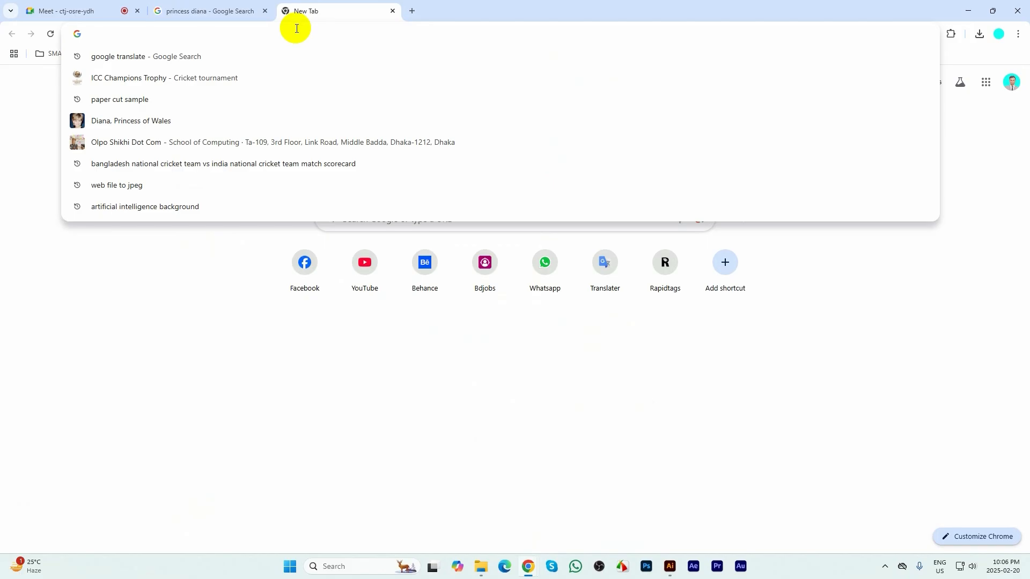
type("adobe")
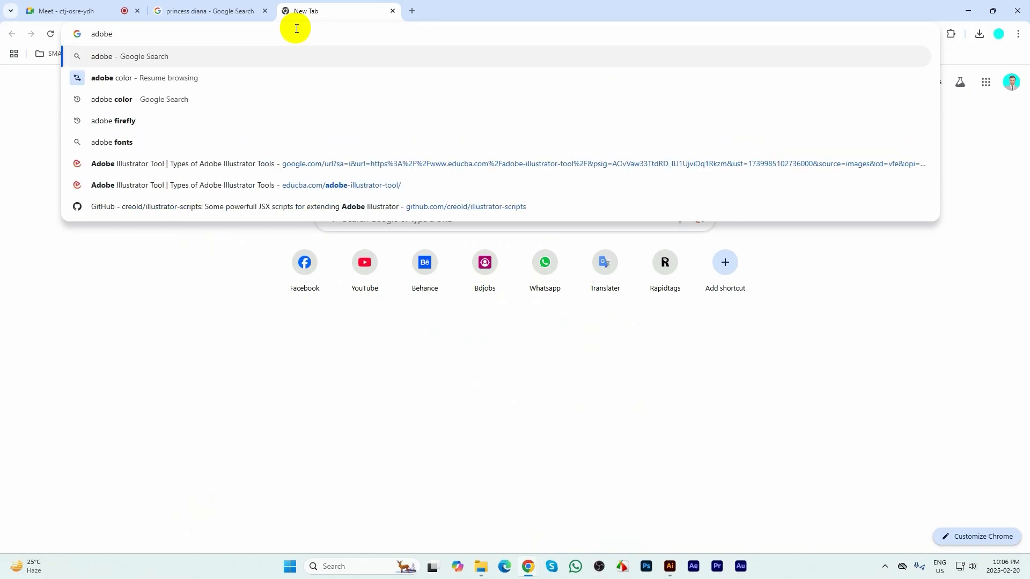
key("Return")
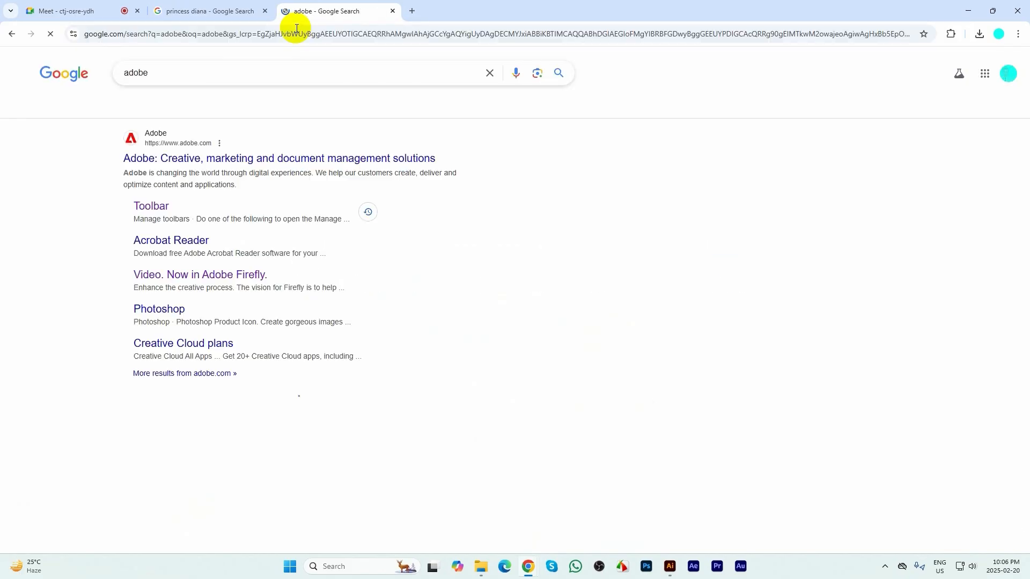
left_click(171, 158)
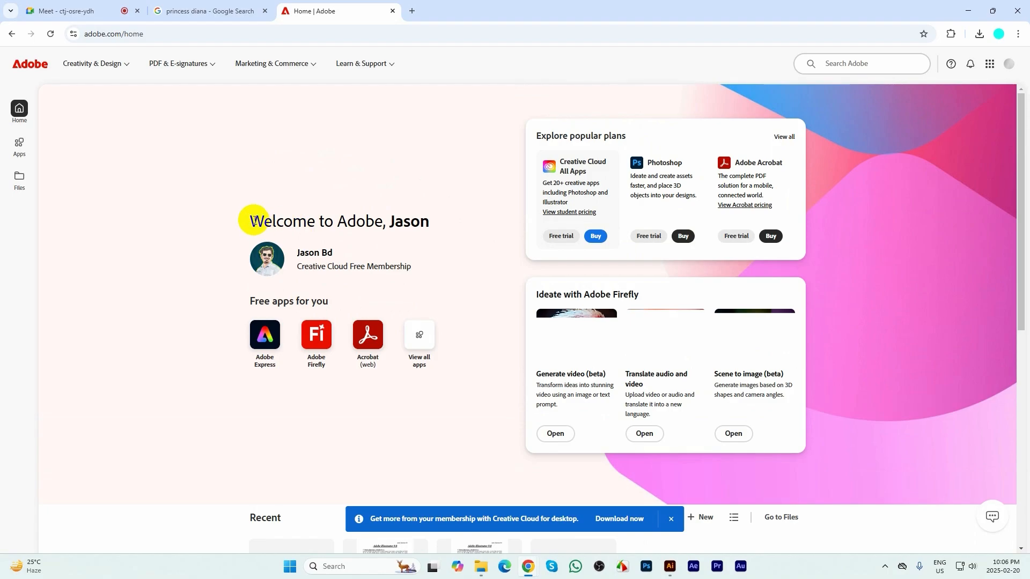
- Examine the Adobe home page's text hierarchy, from the welcome heading and account line down to the recent files and footer
left_click_drag(251, 220, 437, 224)
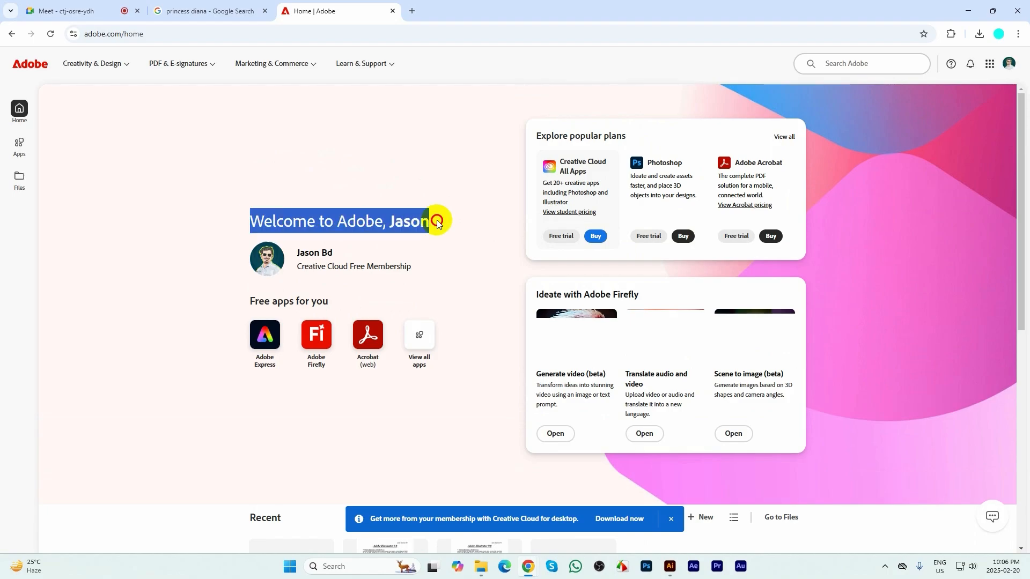
left_click(389, 225)
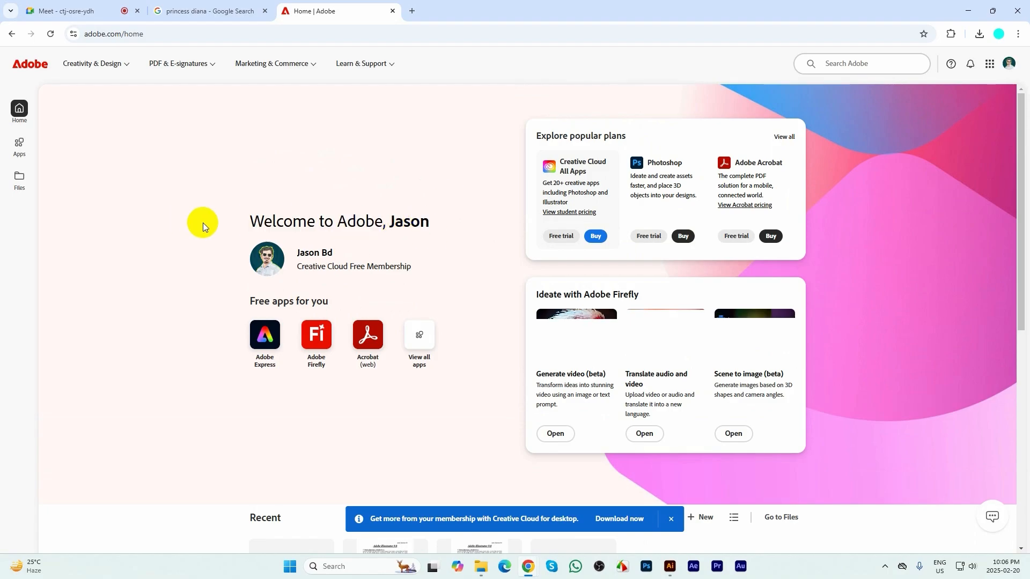
scroll(204, 225, "down", 1)
left_click_drag(248, 168, 428, 175)
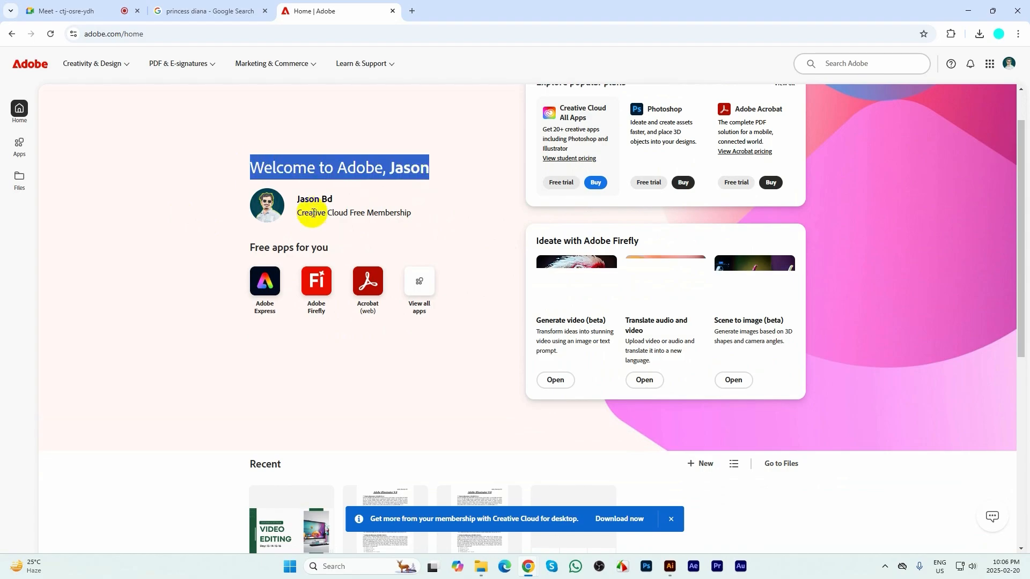
left_click_drag(297, 199, 346, 208)
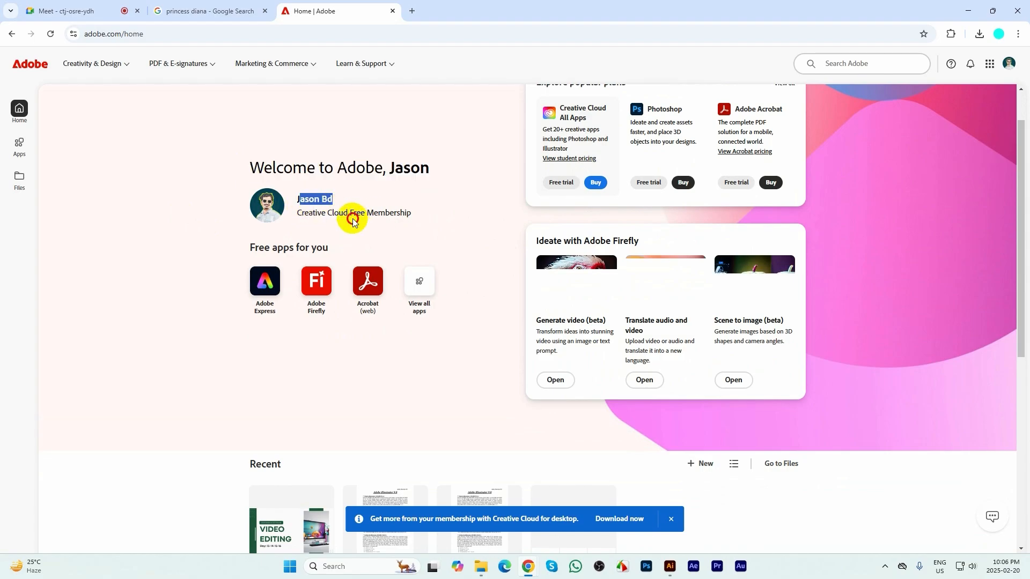
left_click(352, 219)
scroll(515, 293, "down", 1)
scroll(337, 274, "down", 6)
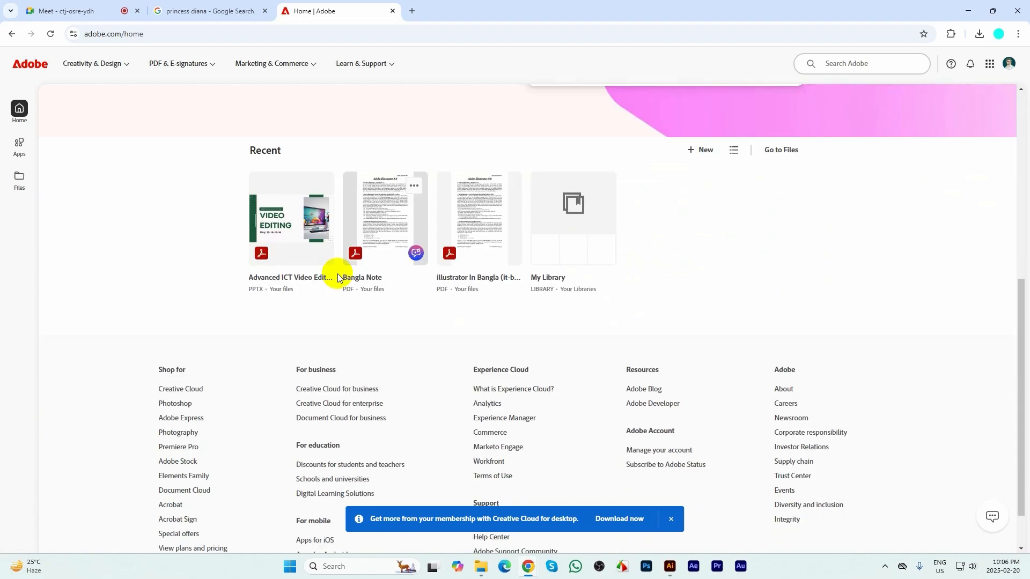
scroll(311, 234, "up", 8)
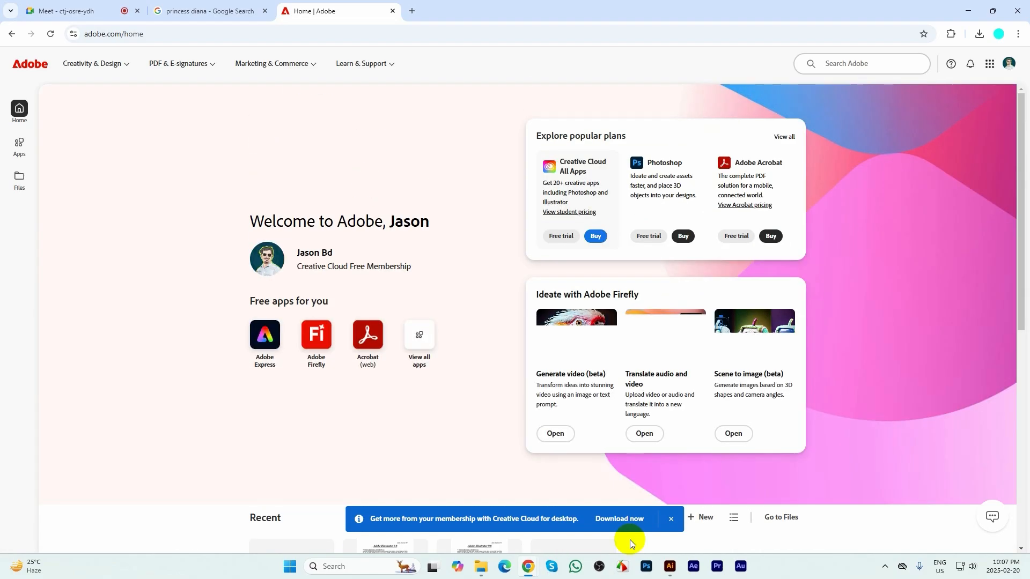
- Switch back to Illustrator and inspect the paragraph's text frame and the heading's font size
left_click(669, 566)
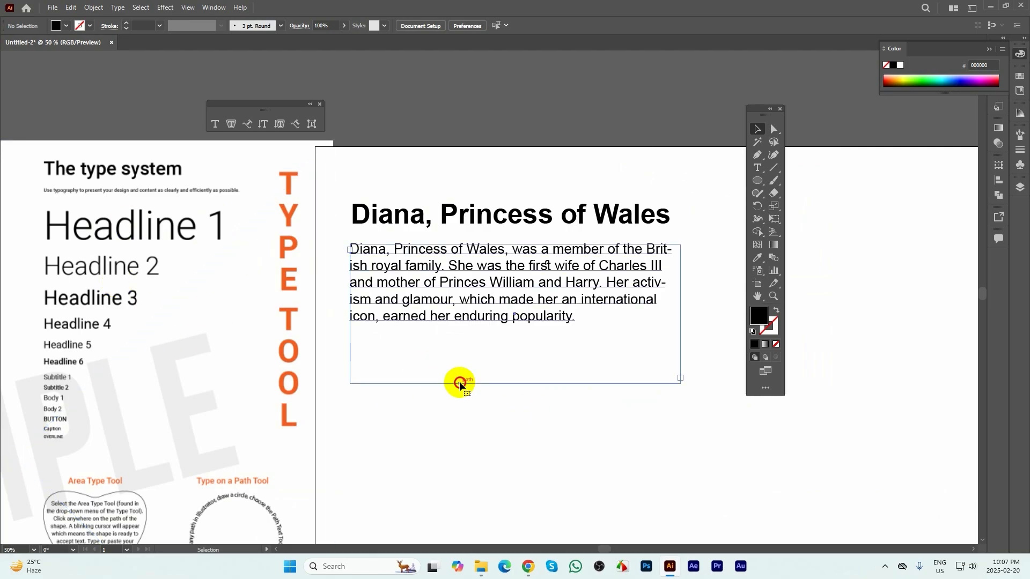
left_click(459, 382)
left_click(477, 417)
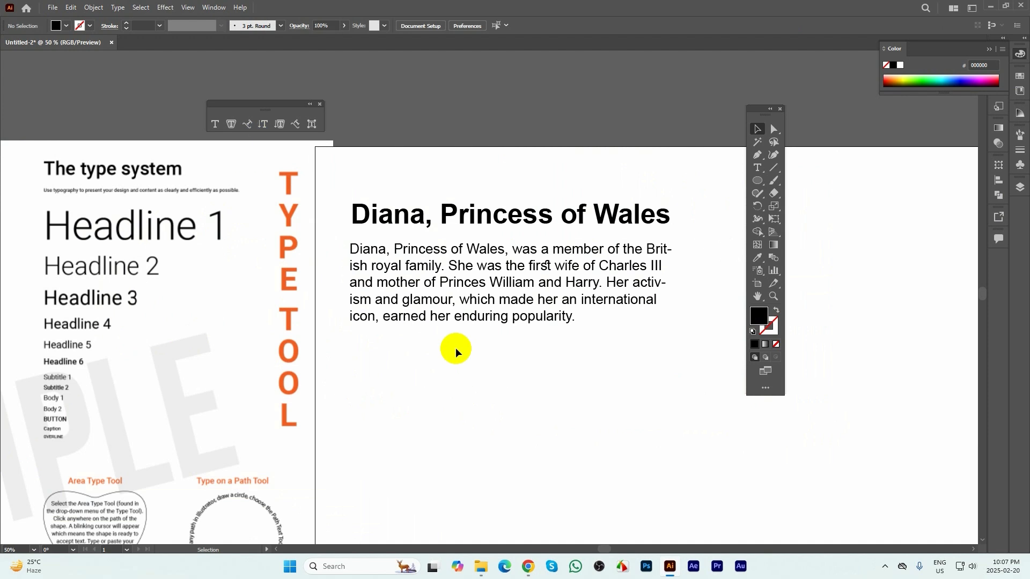
left_click(429, 227)
left_click(529, 25)
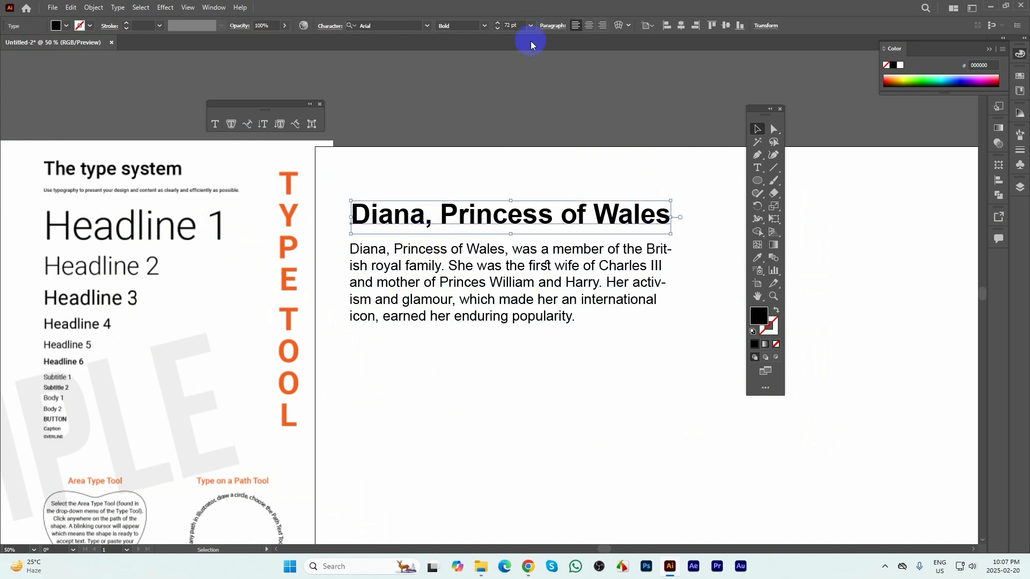
left_click(593, 428)
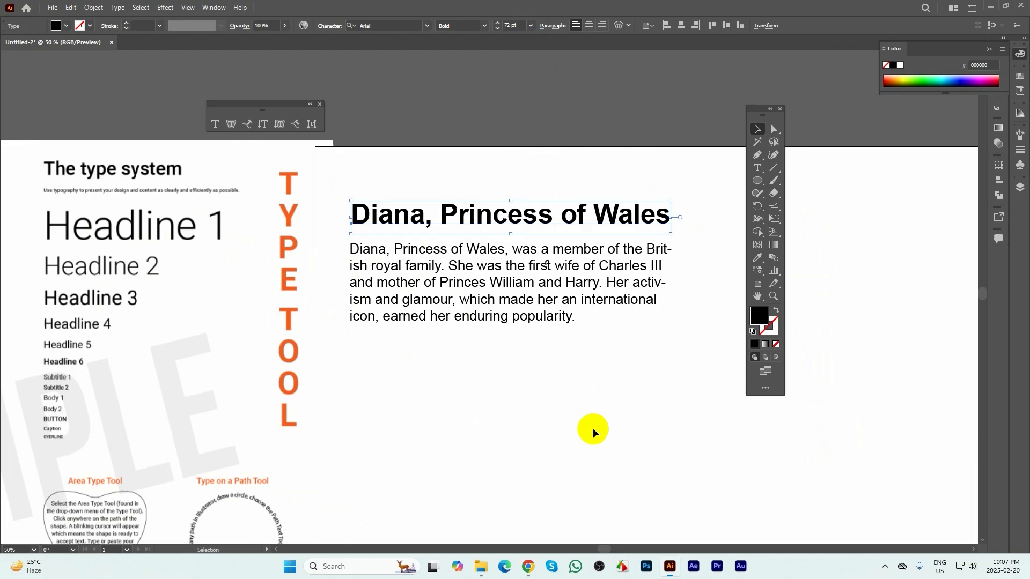
- Switch to Chrome, search for "materials design" and open the Material Design 3 and Material Design 2 results in new tabs
left_click(527, 566)
left_click(492, 542)
left_click(374, 34)
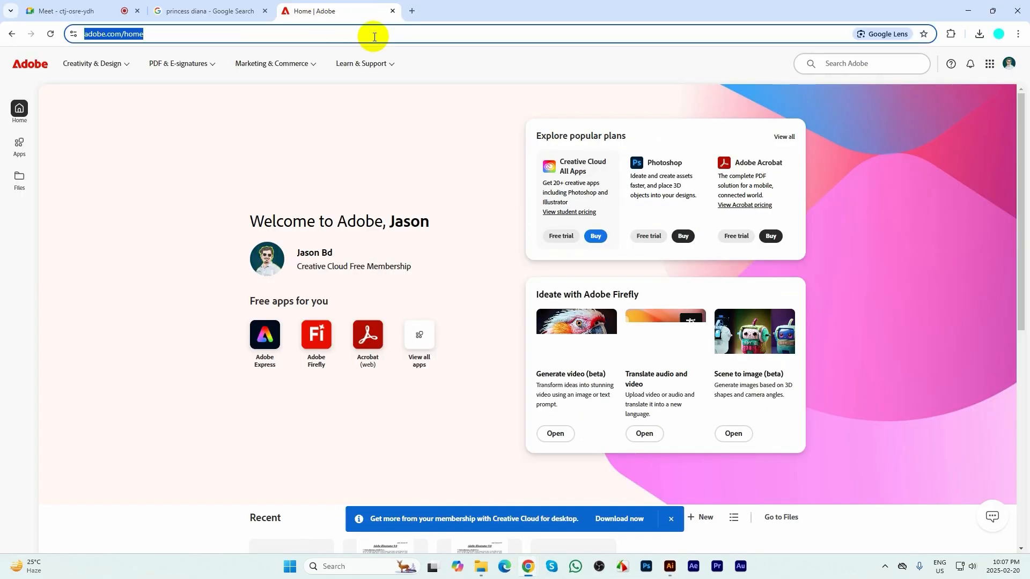
type("mater")
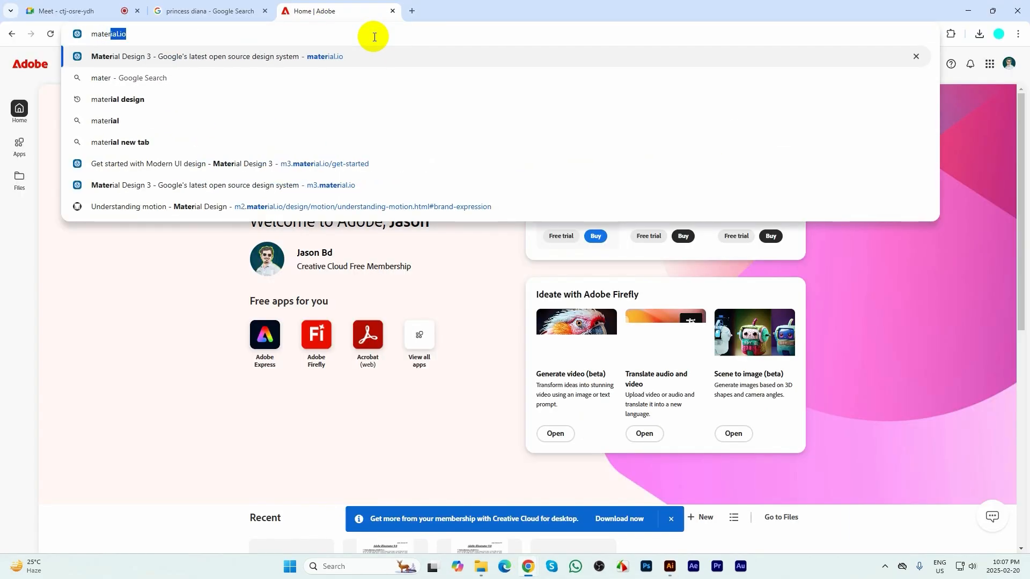
type("ials design")
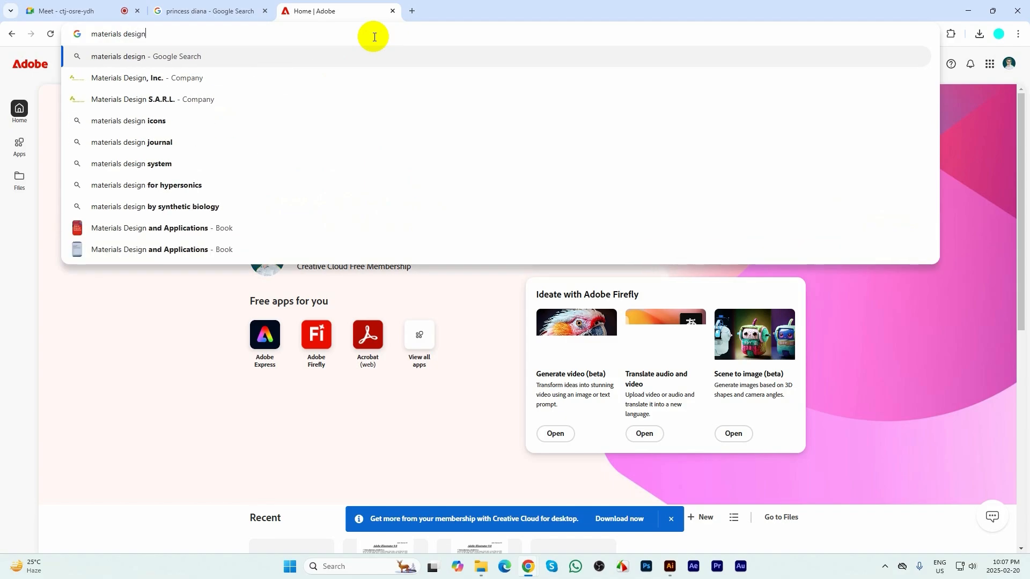
key("Return")
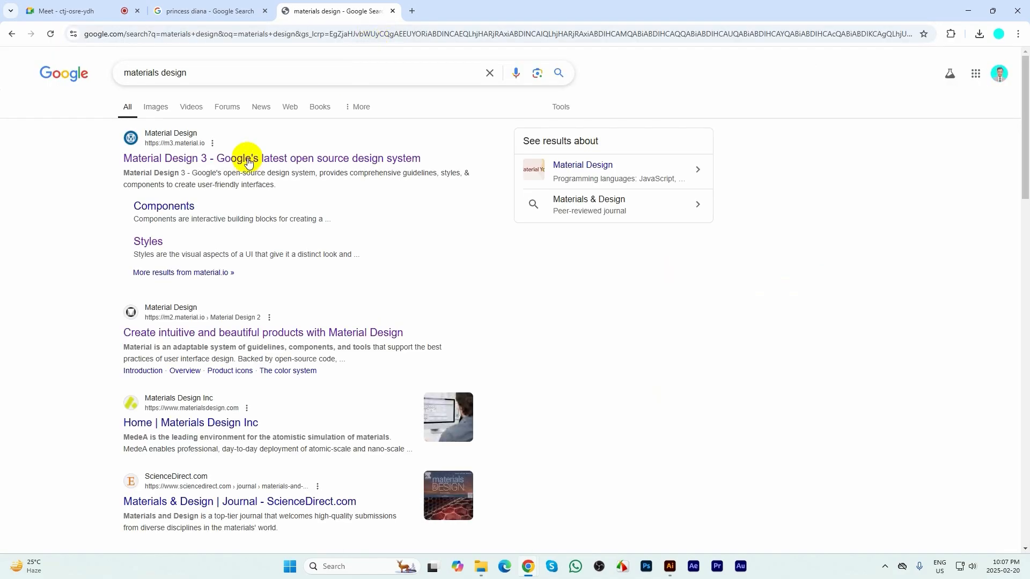
middle_click(195, 166)
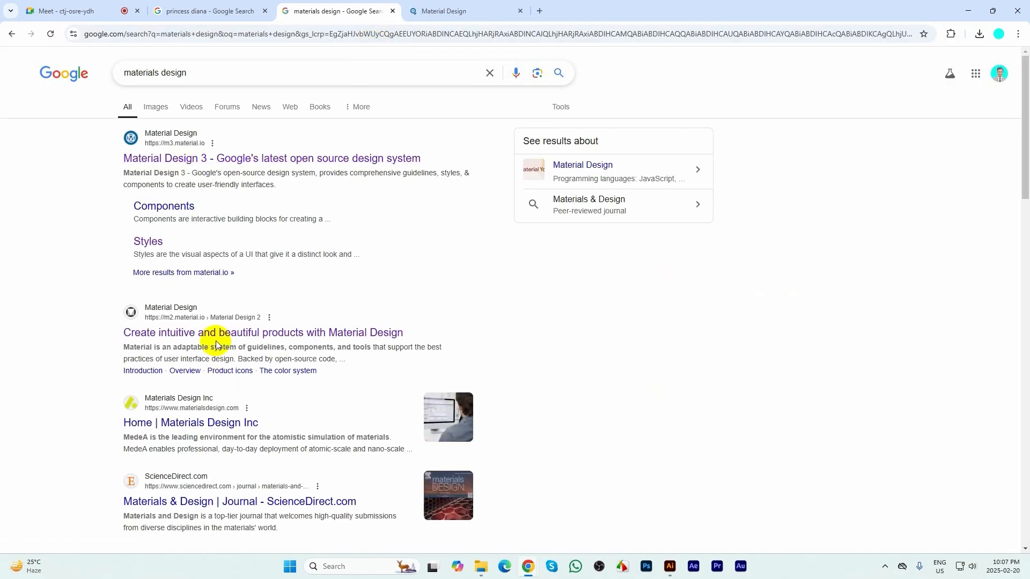
middle_click(213, 333)
- Compare the m2.material.io and m3.material.io pages and expand the Typography section on the m2.material.io site
left_click(558, 6)
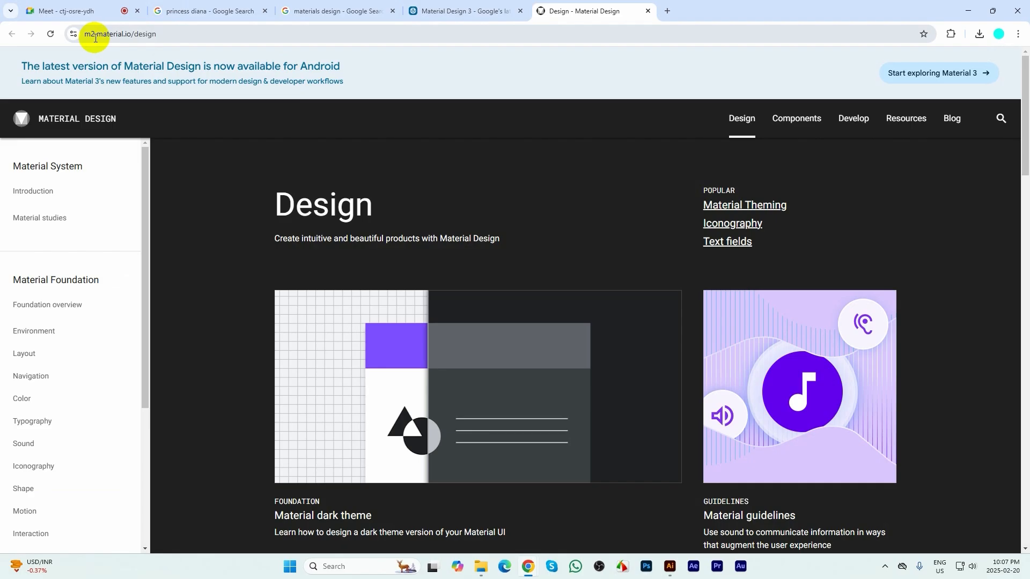
left_click(461, 10)
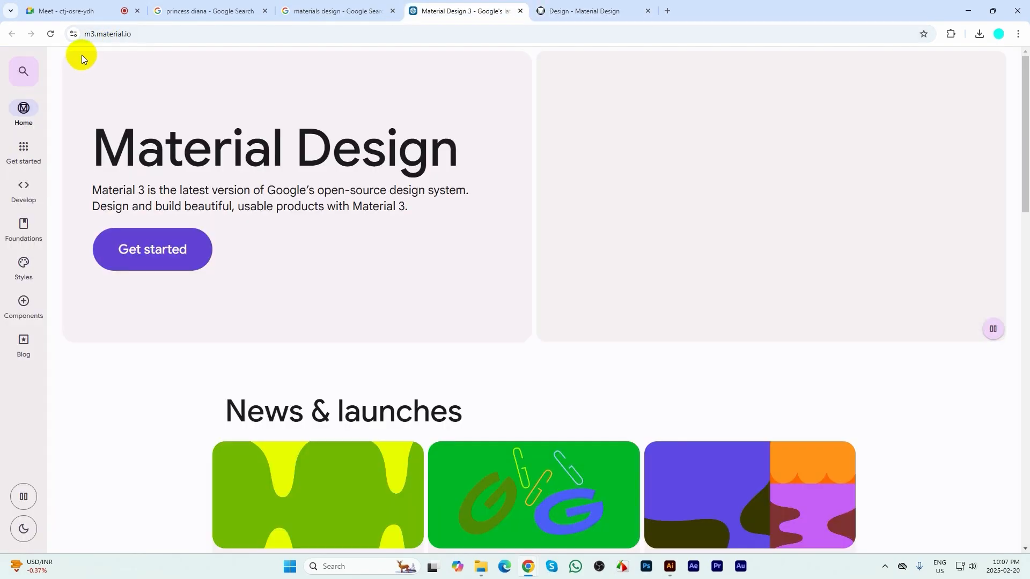
left_click(547, 8)
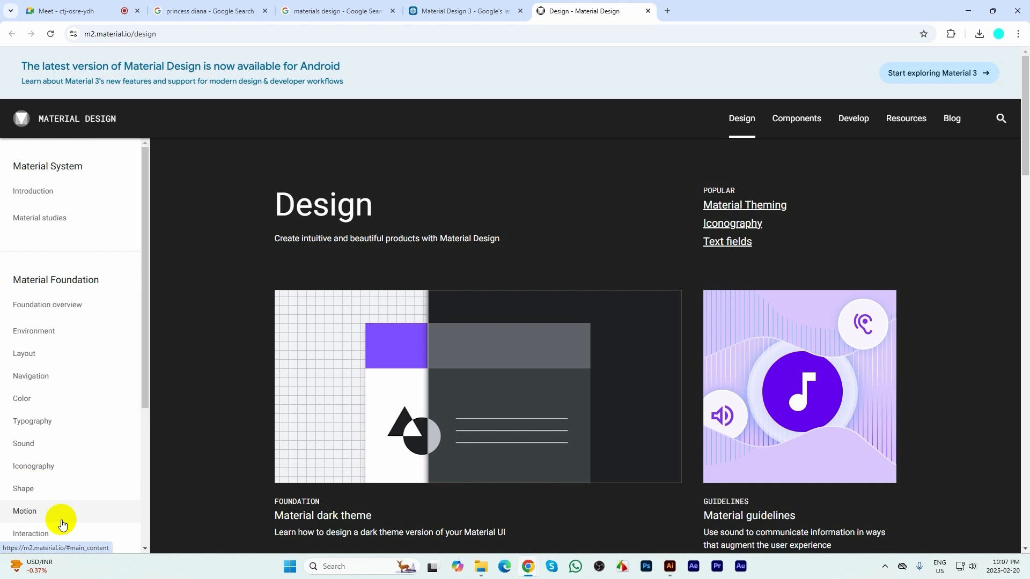
left_click(44, 423)
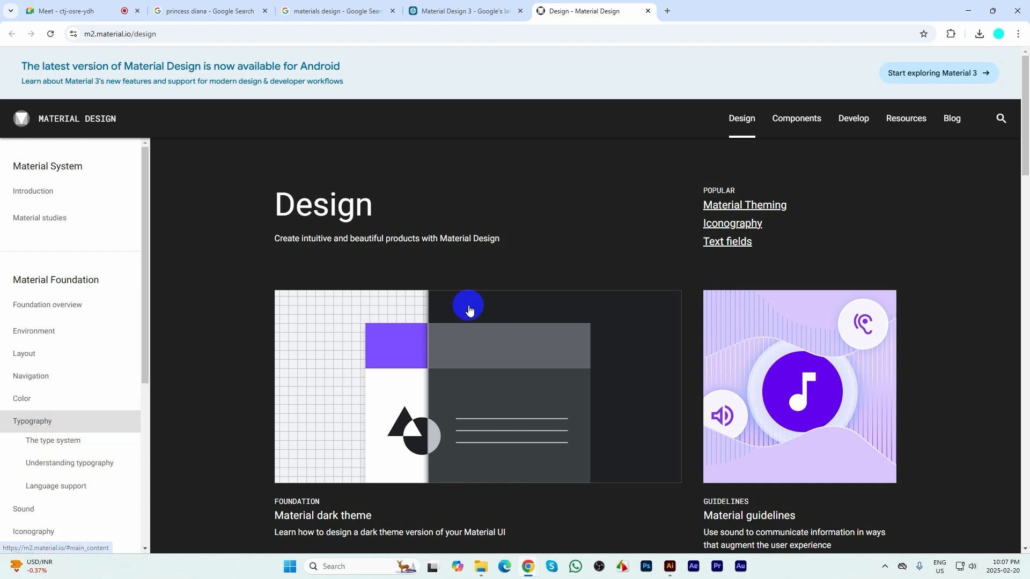
- Open The type system page under Typography and examine its example type scale, font size units and headline examples
left_click(62, 449)
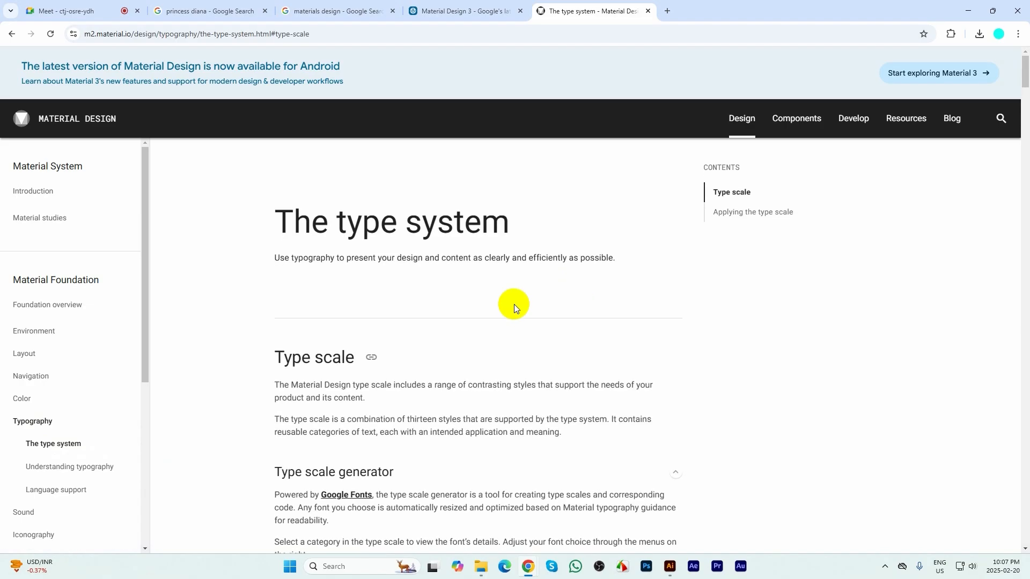
scroll(492, 308, "down", 15)
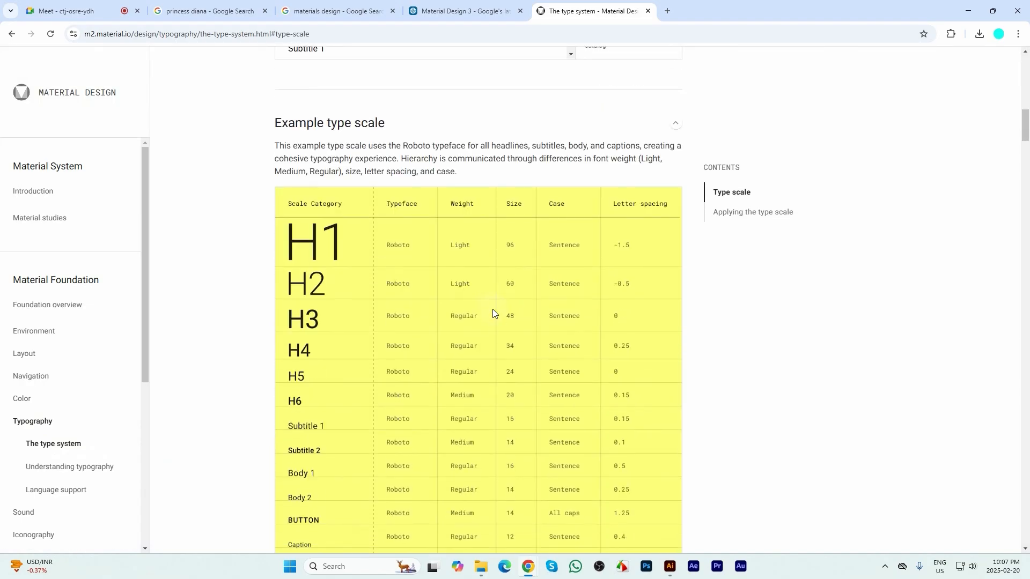
scroll(341, 271, "down", 1)
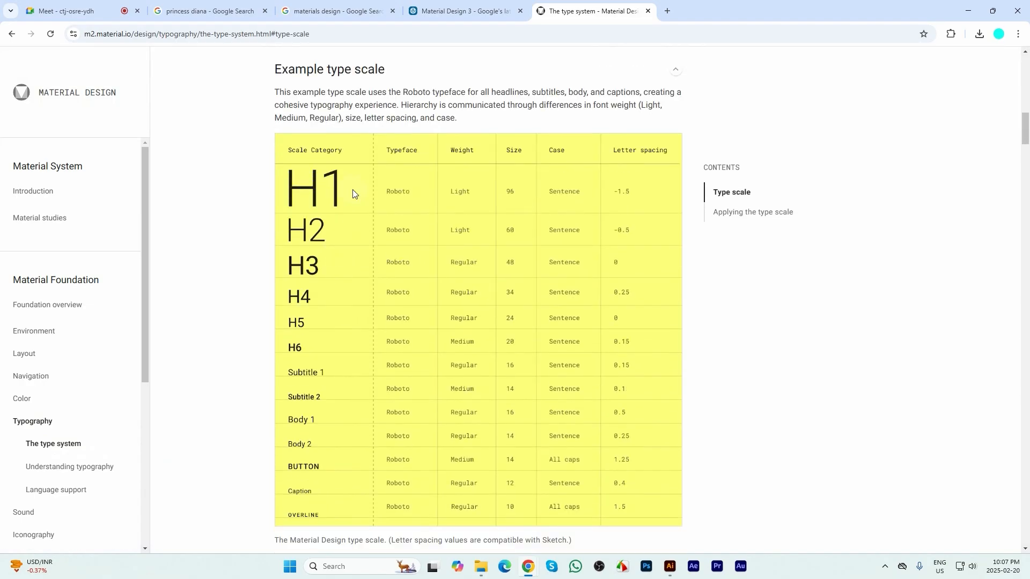
scroll(424, 241, "down", 4)
scroll(429, 344, "down", 7)
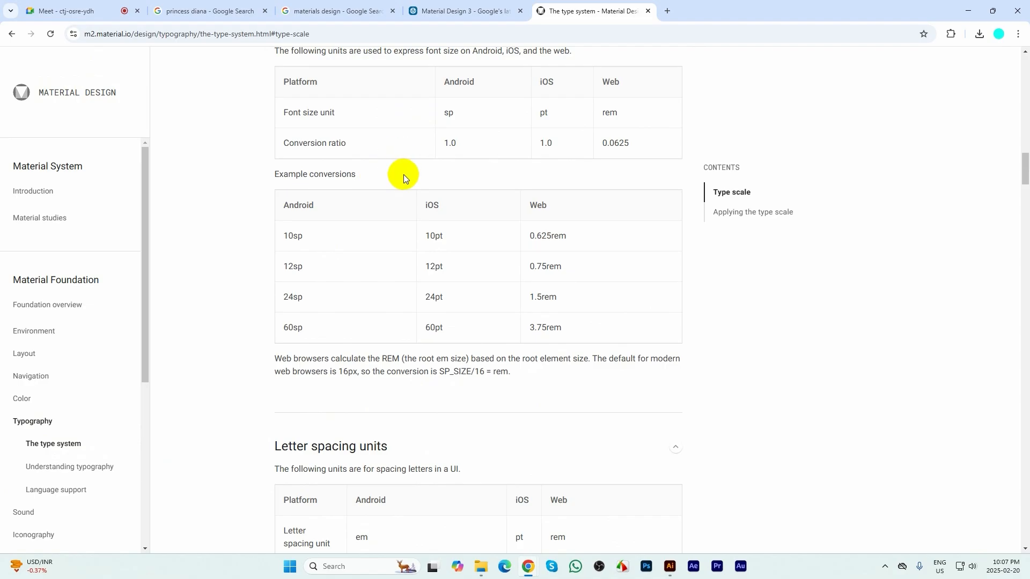
scroll(404, 242, "down", 1)
scroll(400, 304, "down", 10)
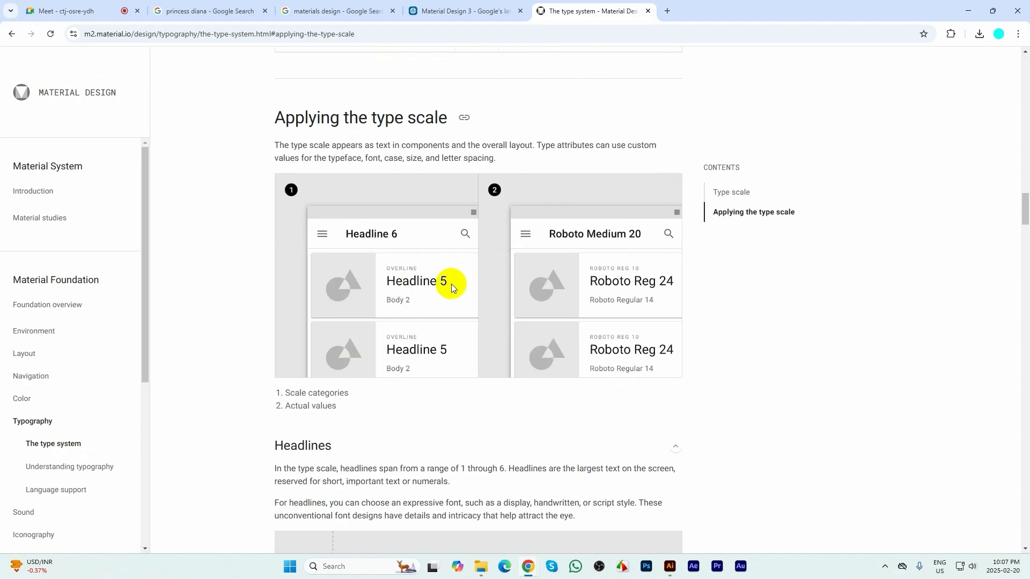
scroll(451, 284, "down", 14)
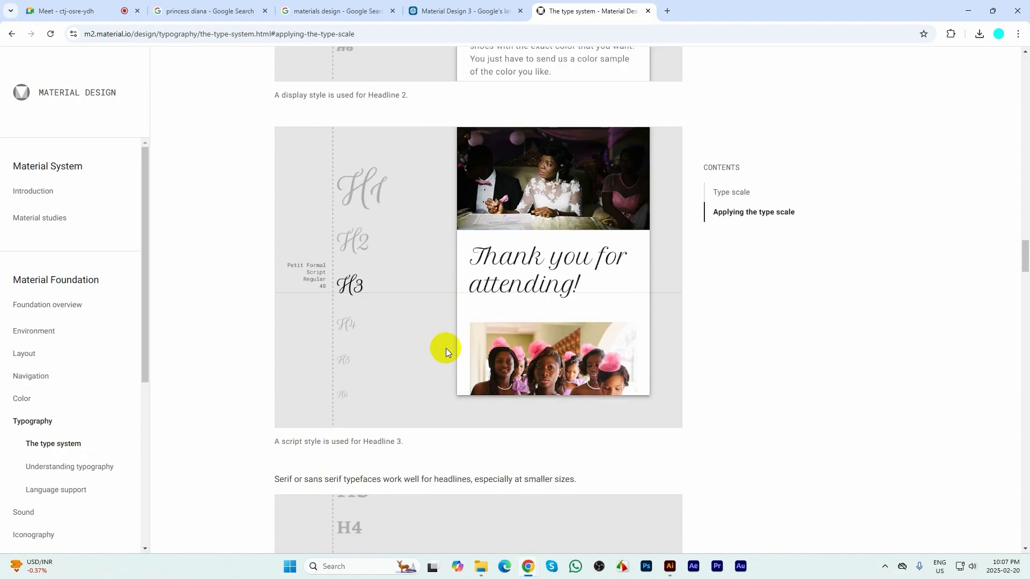
scroll(502, 399, "up", 20)
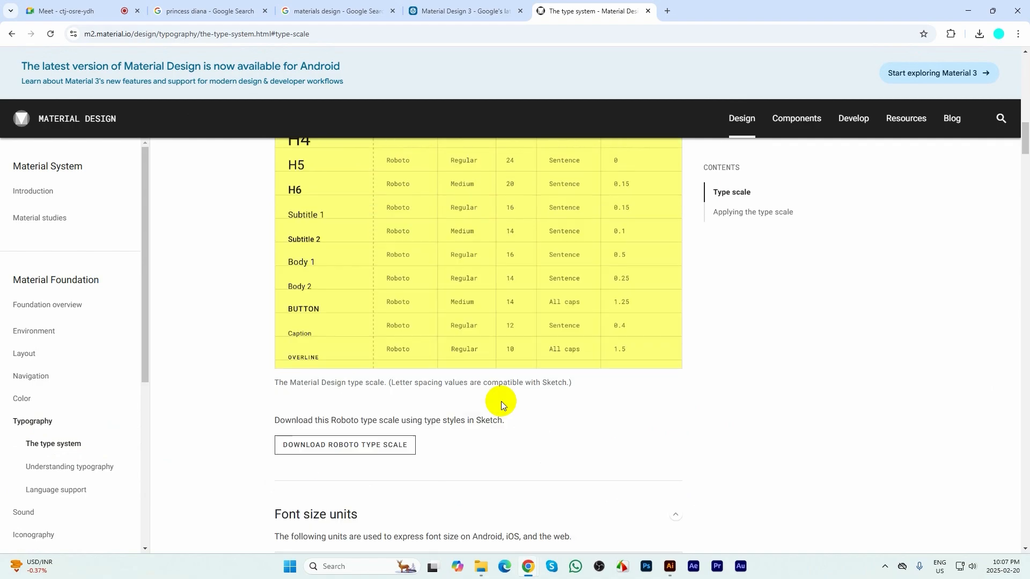
scroll(501, 401, "up", 15)
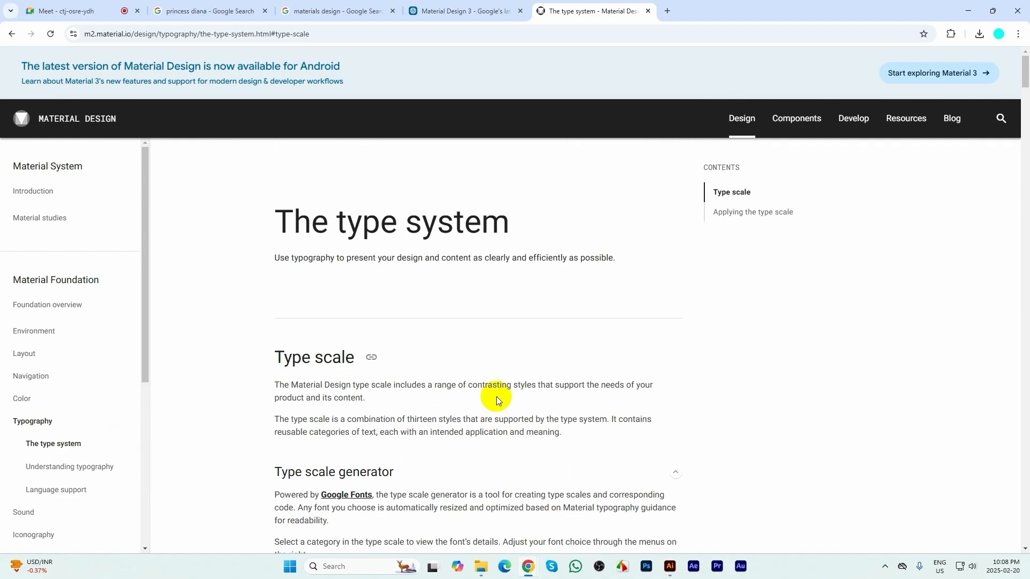
- Show the Headline 2 details in the type scale generator and compare them with the heading's font size in Illustrator
scroll(455, 399, "down", 7)
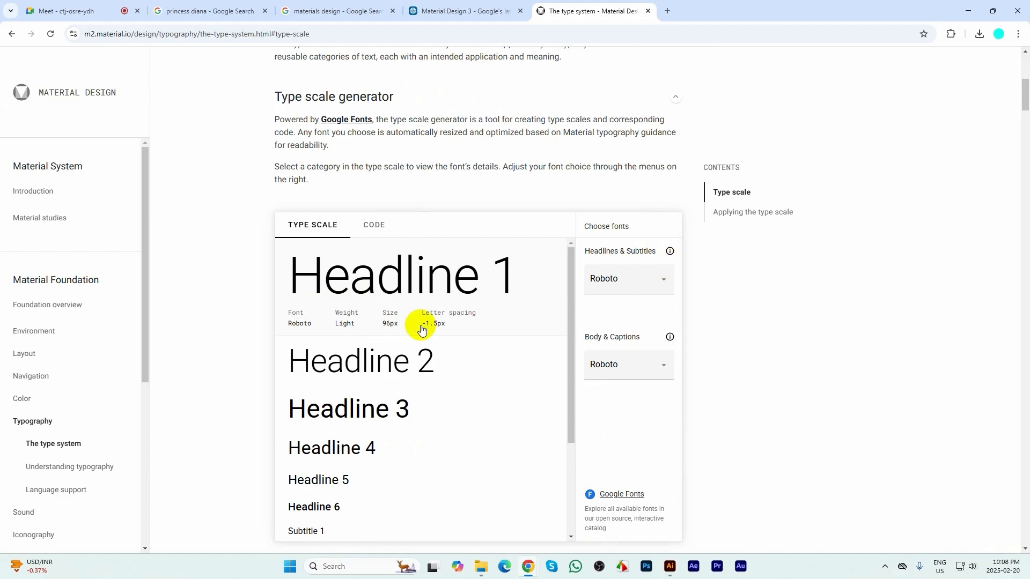
scroll(401, 348, "down", 1)
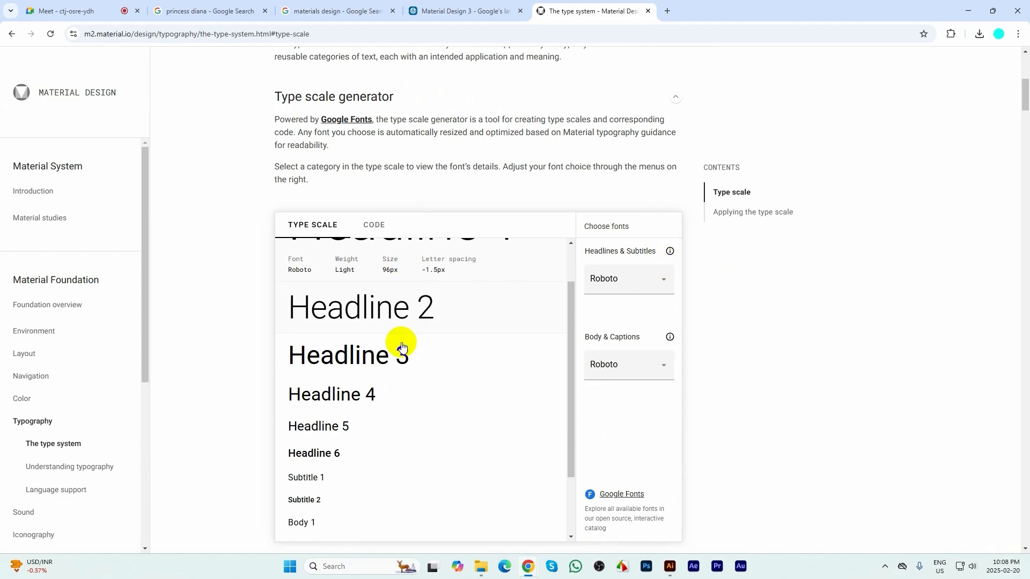
left_click(408, 309)
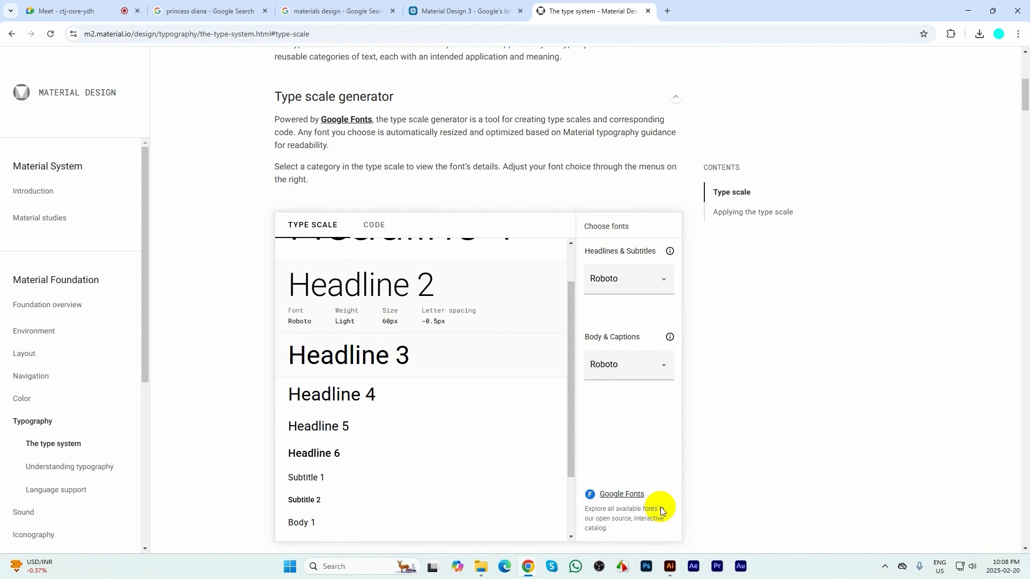
left_click(670, 567)
left_click(463, 215)
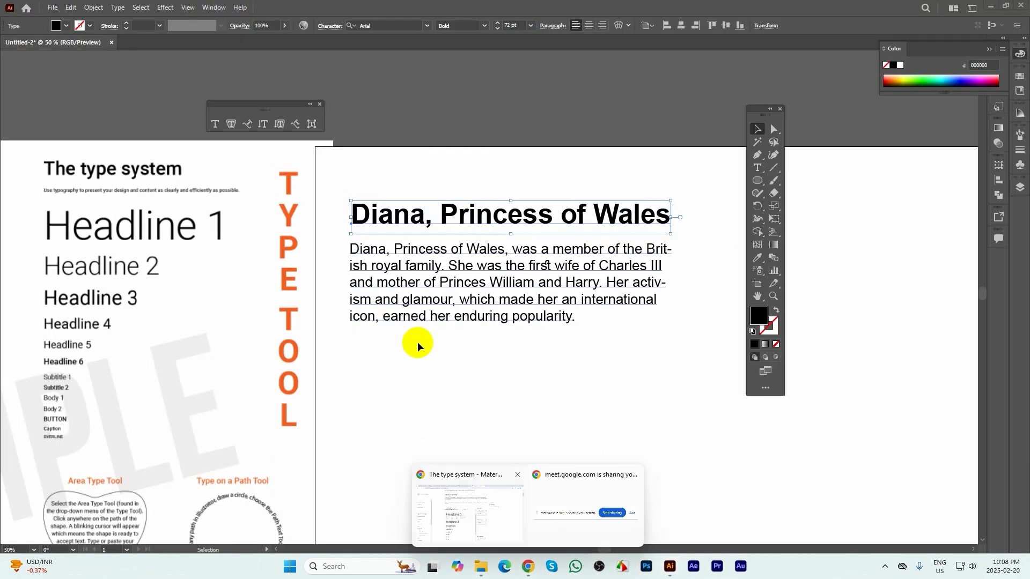
left_click(486, 507)
scroll(472, 299, "up", 2)
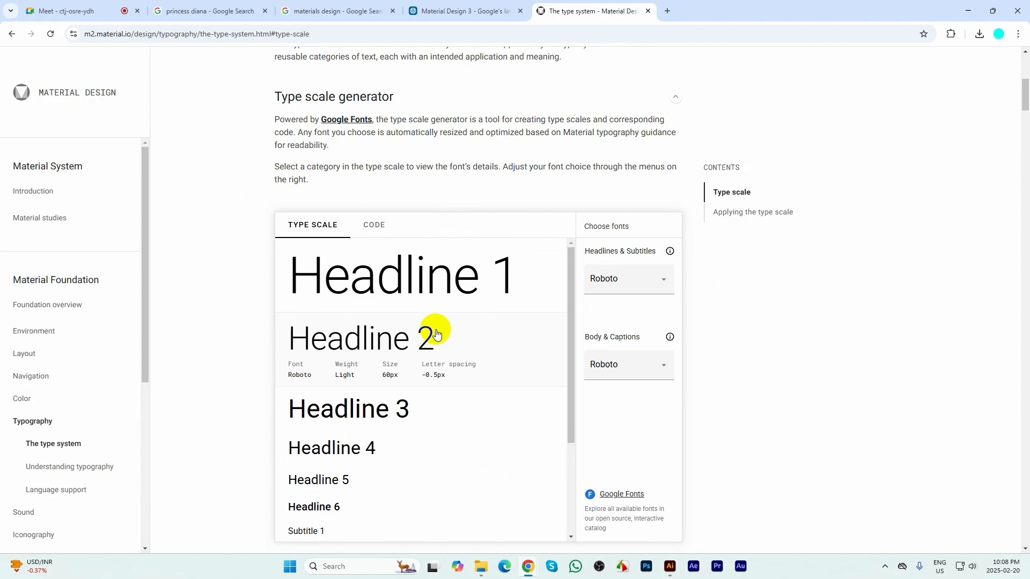
- Show the font details of Headline 1, Subtitle 1, Body 2 and Button in the type scale generator
left_click(419, 290)
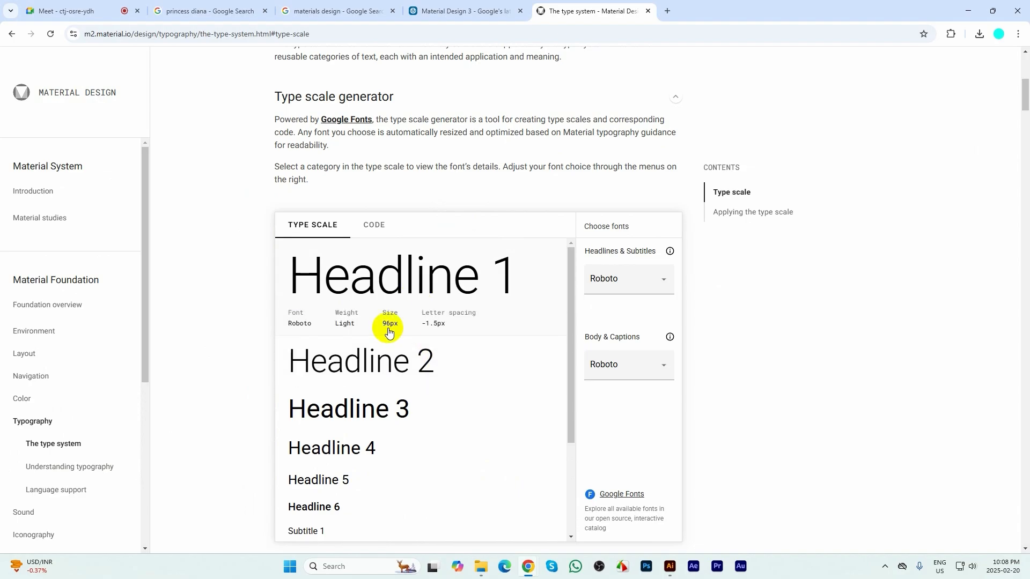
scroll(368, 410, "down", 3)
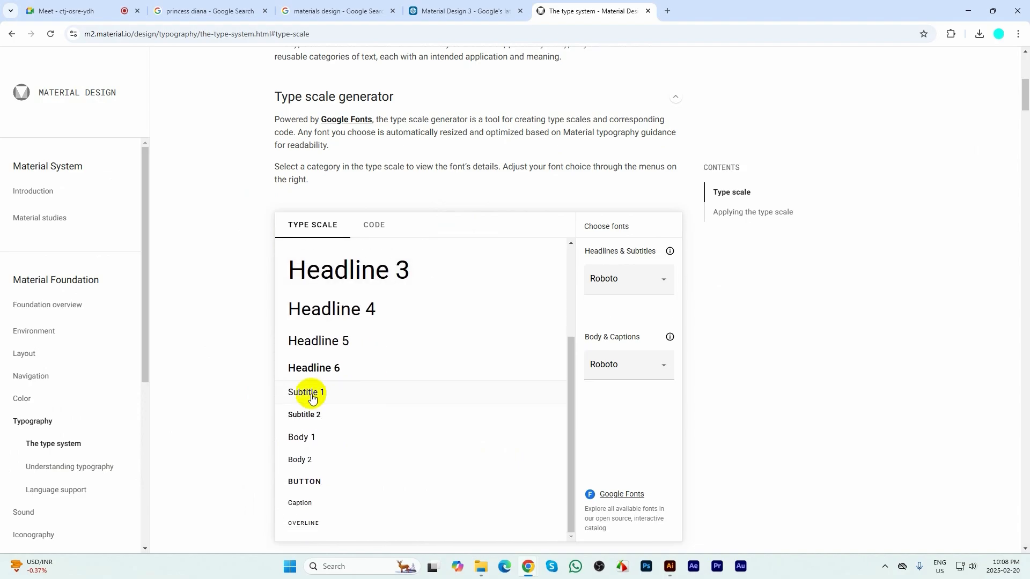
left_click(320, 396)
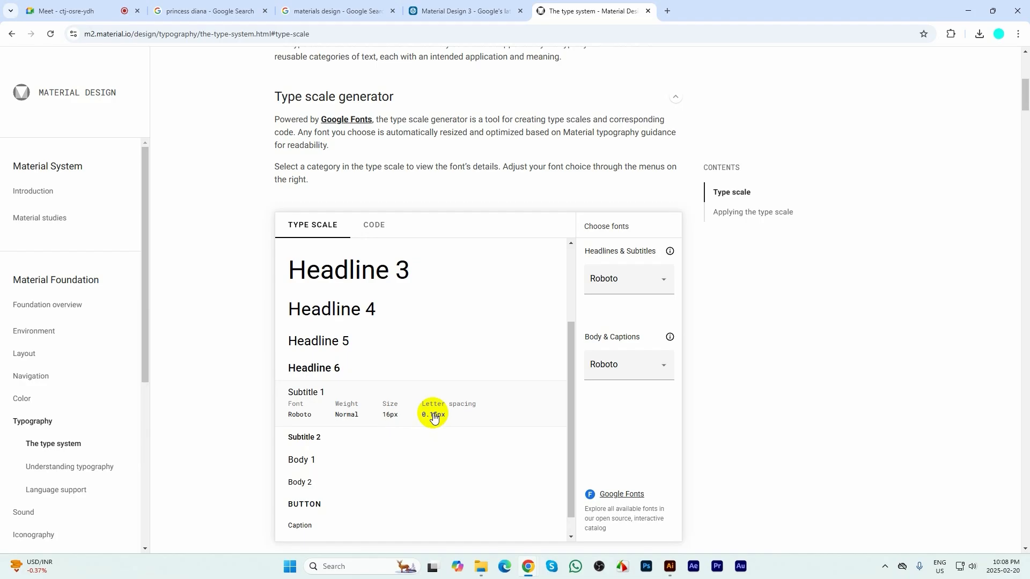
scroll(359, 386, "down", 1)
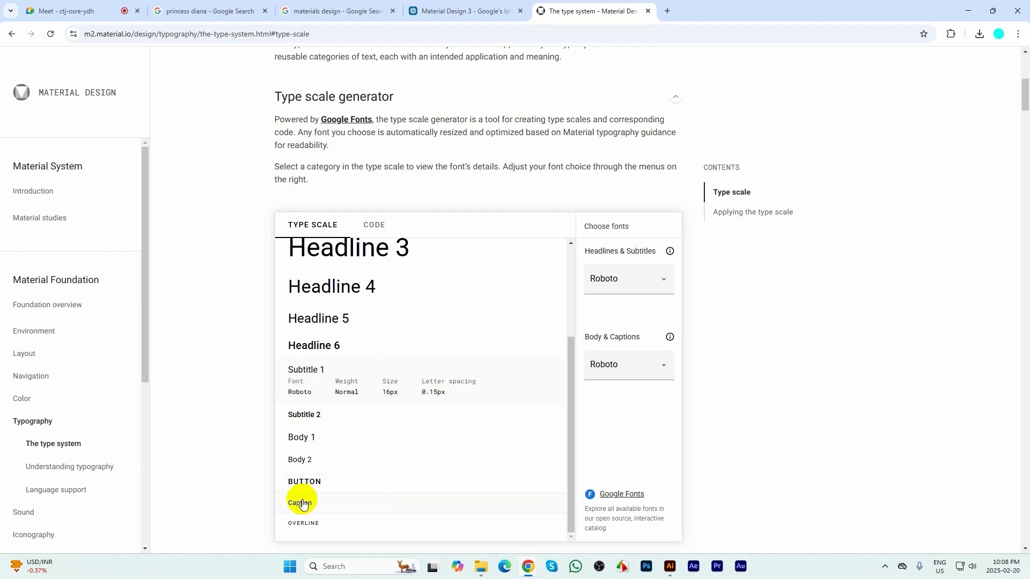
left_click(315, 467)
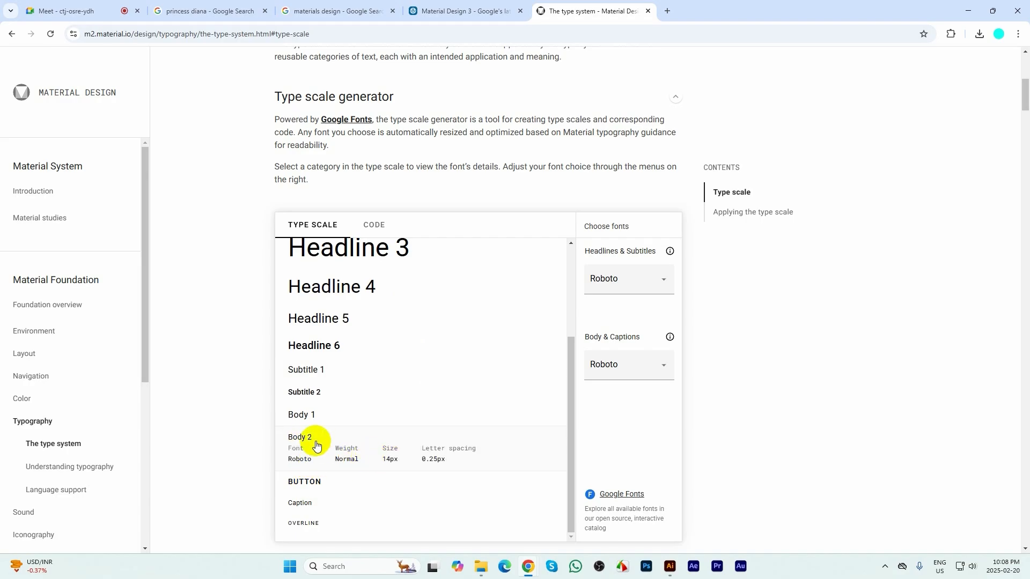
left_click(310, 483)
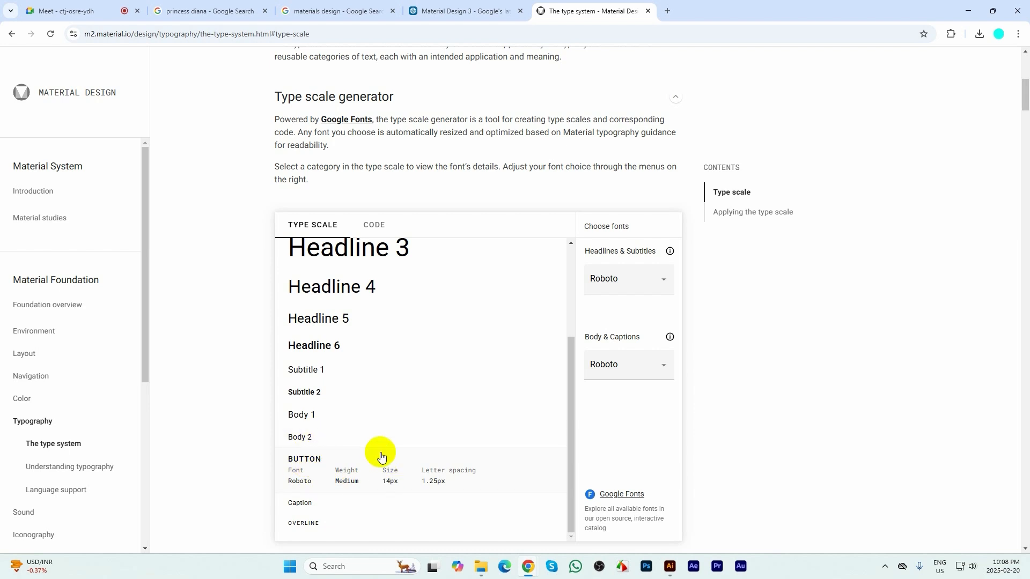
scroll(379, 345, "down", 15)
scroll(406, 431, "up", 20)
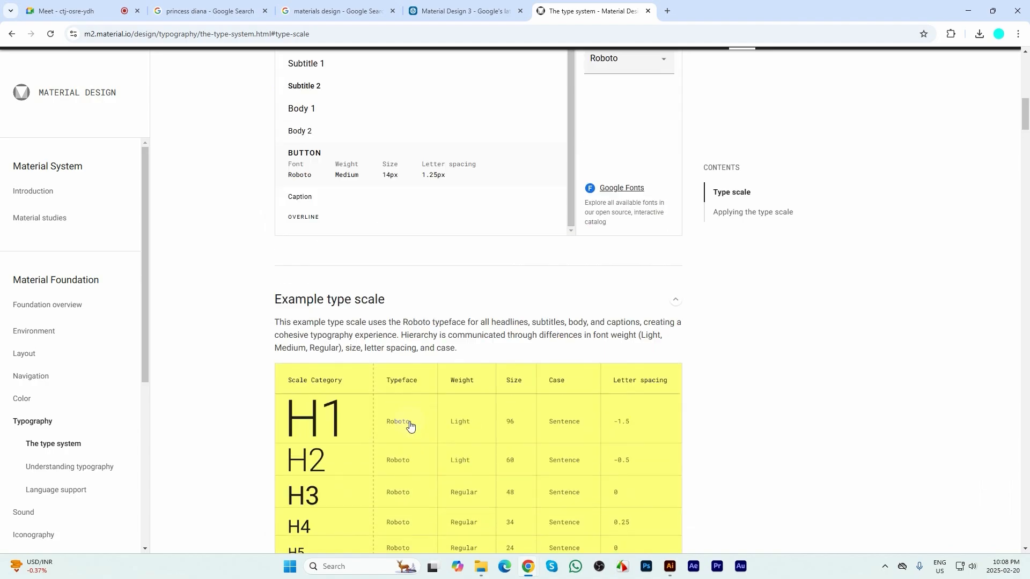
- Switch back to Illustrator and examine the sample sheet's type system list and vertical TYPE TOOL title beside the artboard
left_click(669, 568)
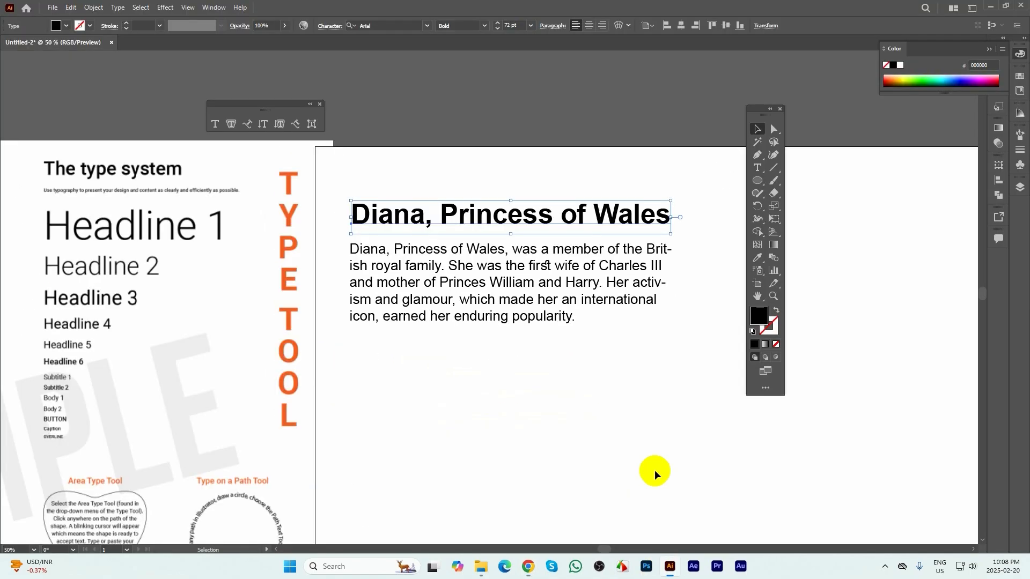
left_click(307, 391)
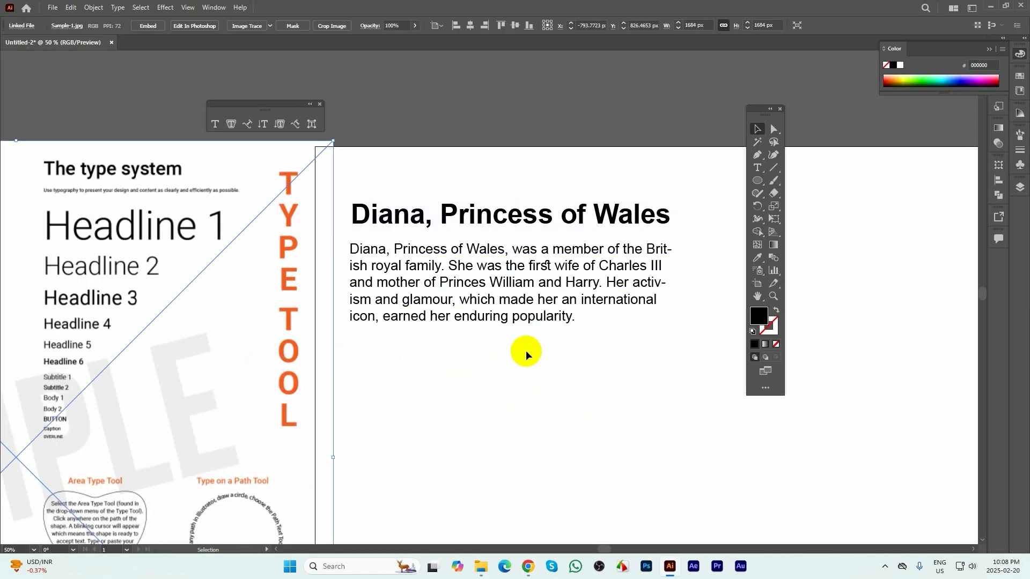
scroll(526, 350, "down", 1)
left_click_drag(549, 411, 511, 378)
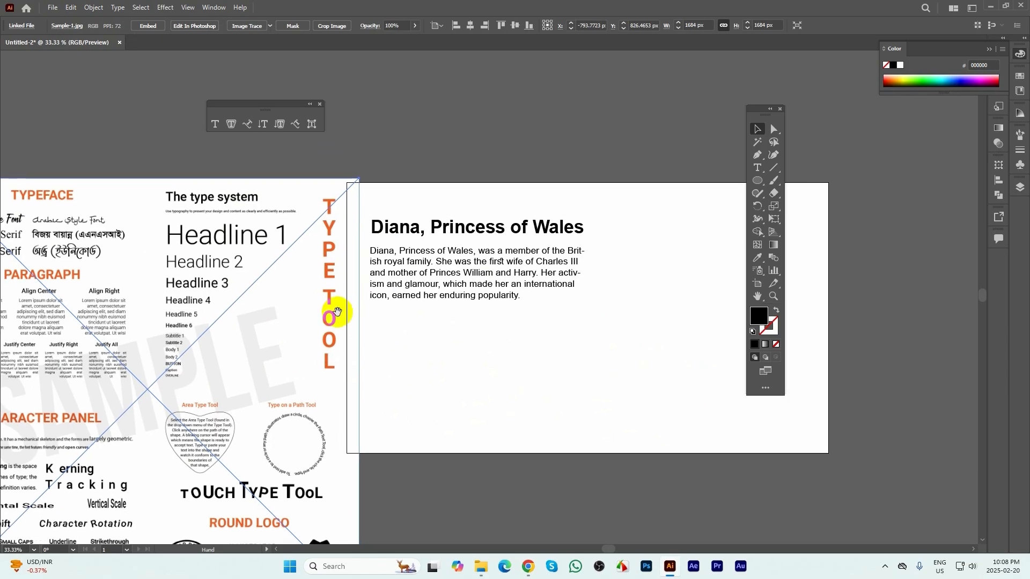
left_click(248, 125)
left_click(264, 129)
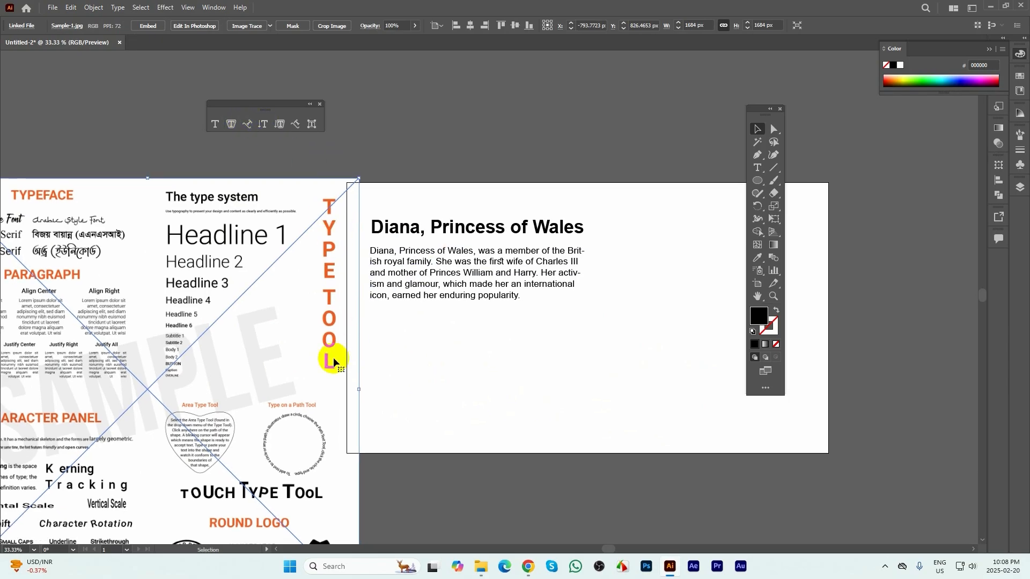
left_click(456, 373)
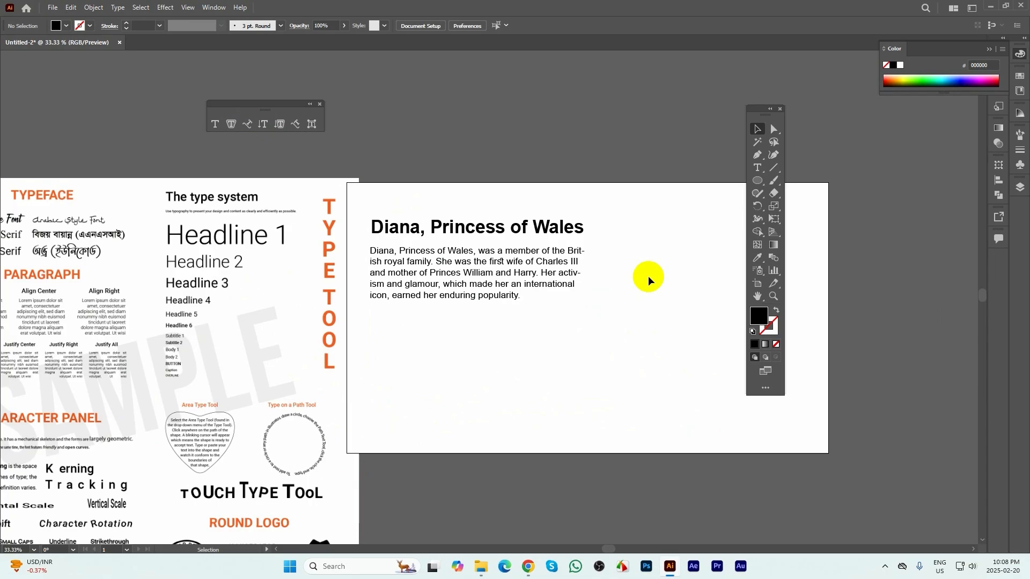
left_click_drag(509, 320, 561, 281)
scroll(472, 223, "down", 1, "alt")
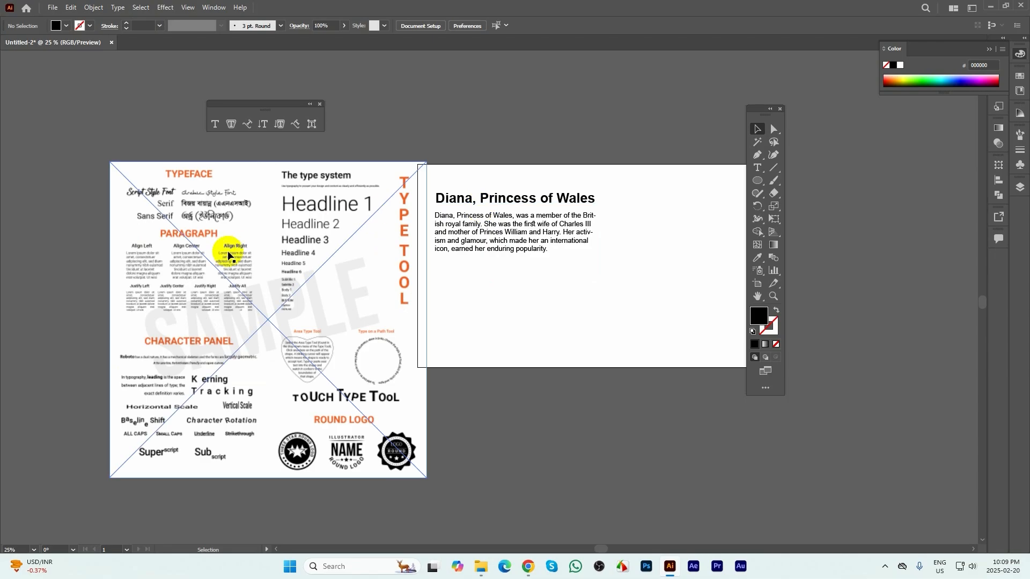
- Examine the sample sheet's CHARACTER PANEL examples, including leading, kerning, tracking, scale, baseline shift and superscript
scroll(234, 421, "up", 3, "alt")
left_click_drag(228, 347, 450, 294)
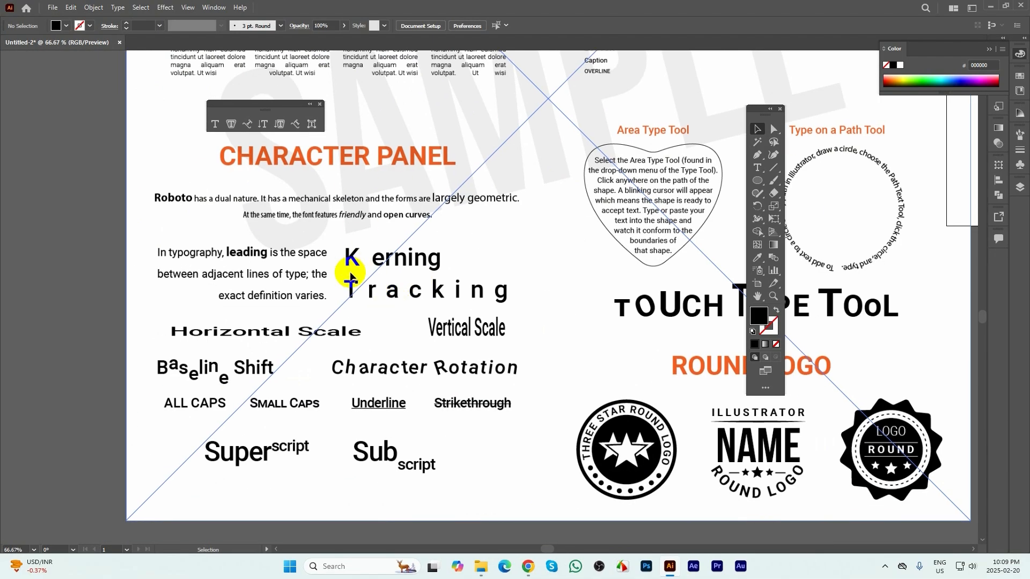
left_click_drag(380, 222, 273, 233)
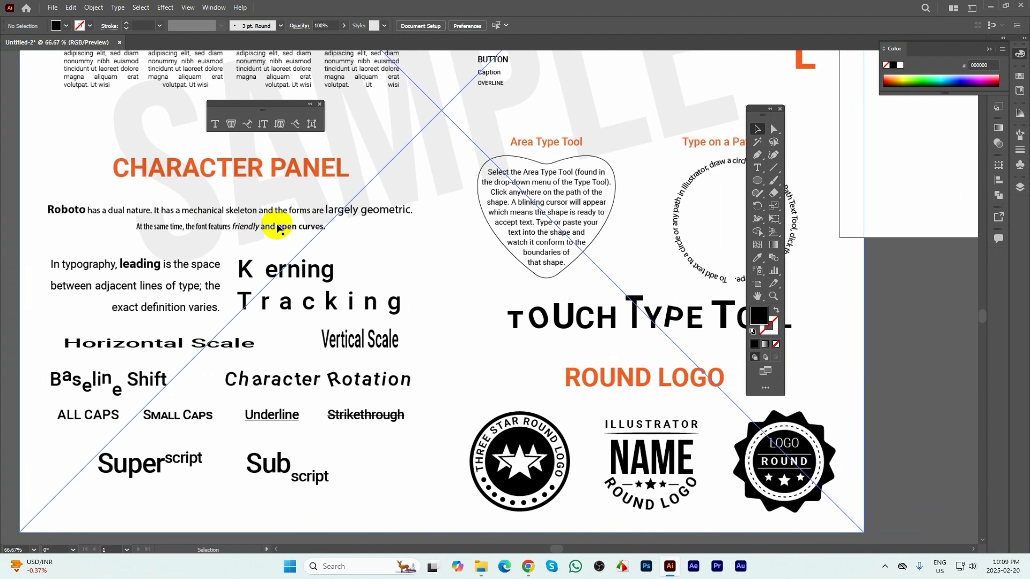
scroll(268, 223, "down", 1)
left_click_drag(528, 212, 417, 253)
left_click_drag(649, 157, 402, 315)
- Select the "Diana, Princess of Wales" heading and display the Character panel as a floating panel
left_click(465, 108)
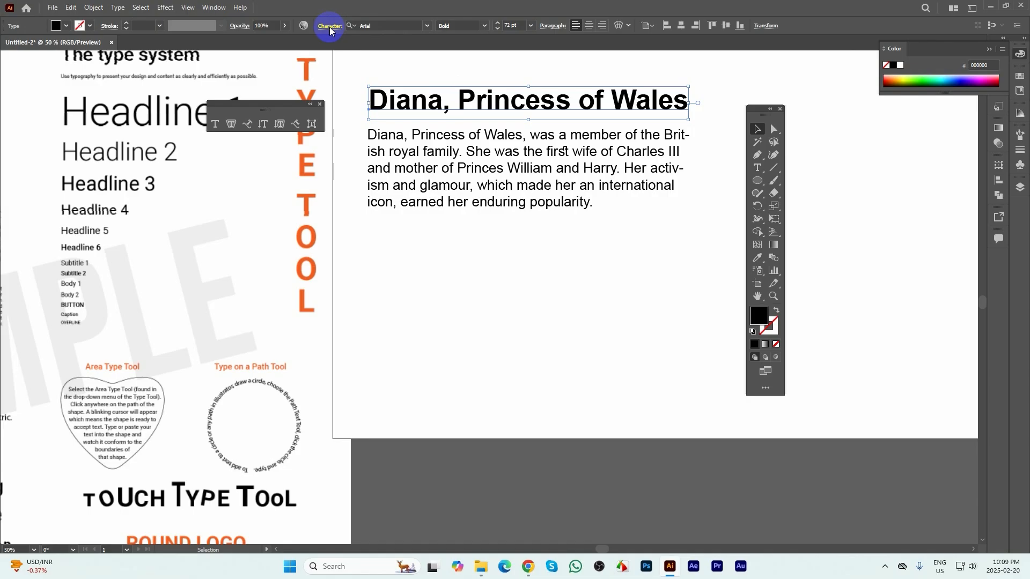
left_click(329, 27)
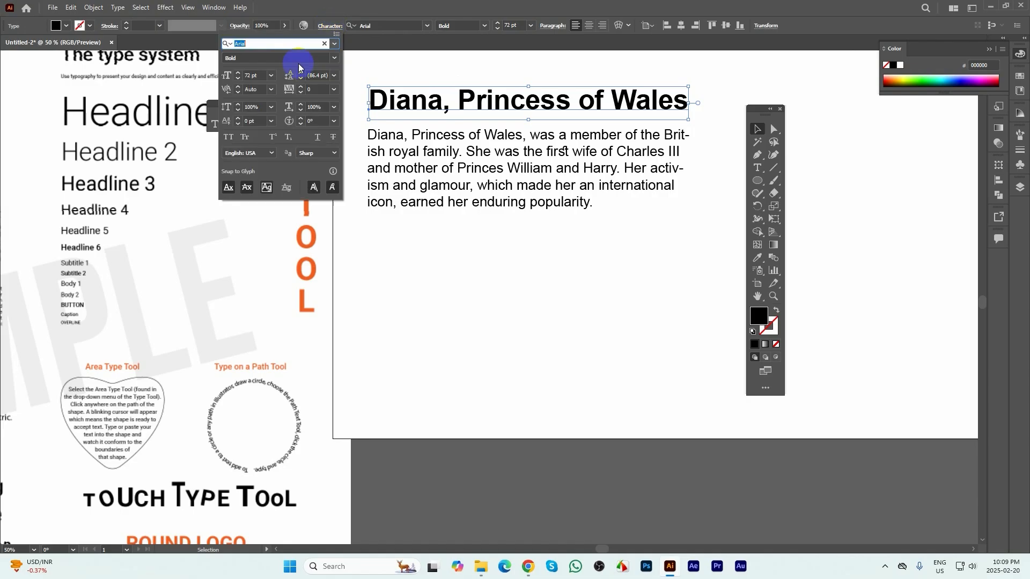
left_click(213, 7)
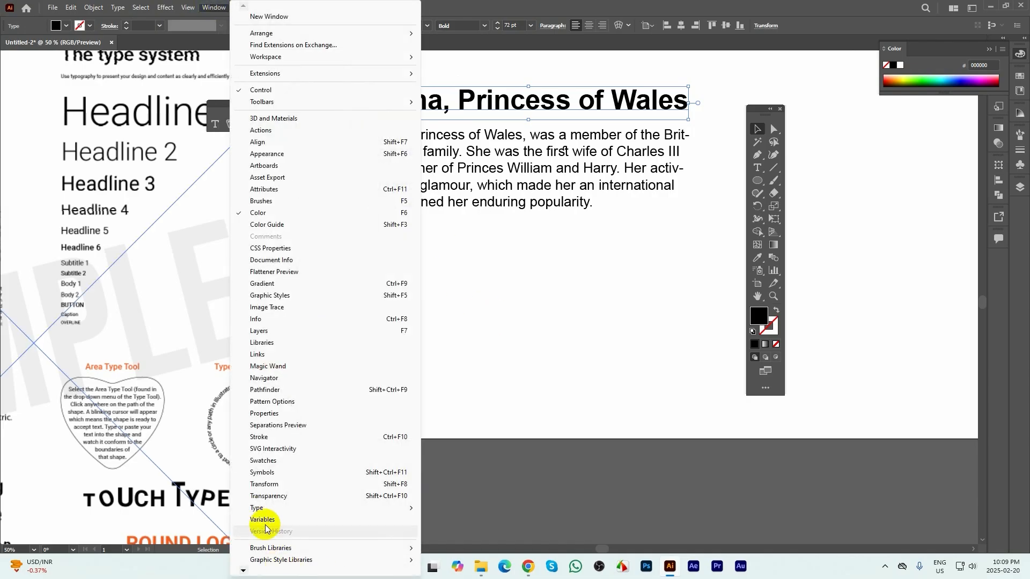
mouse_move(260, 508)
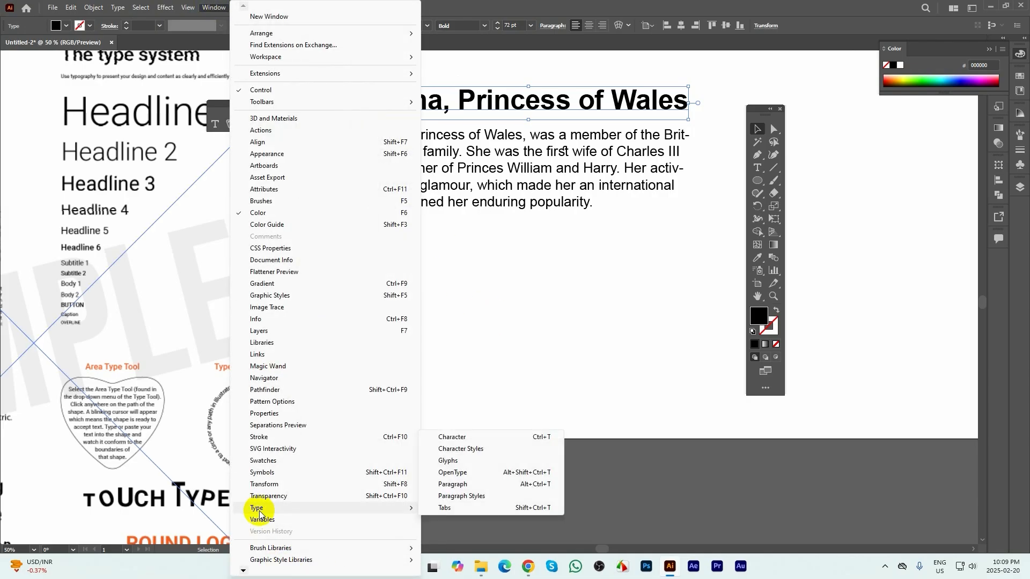
left_click(457, 440)
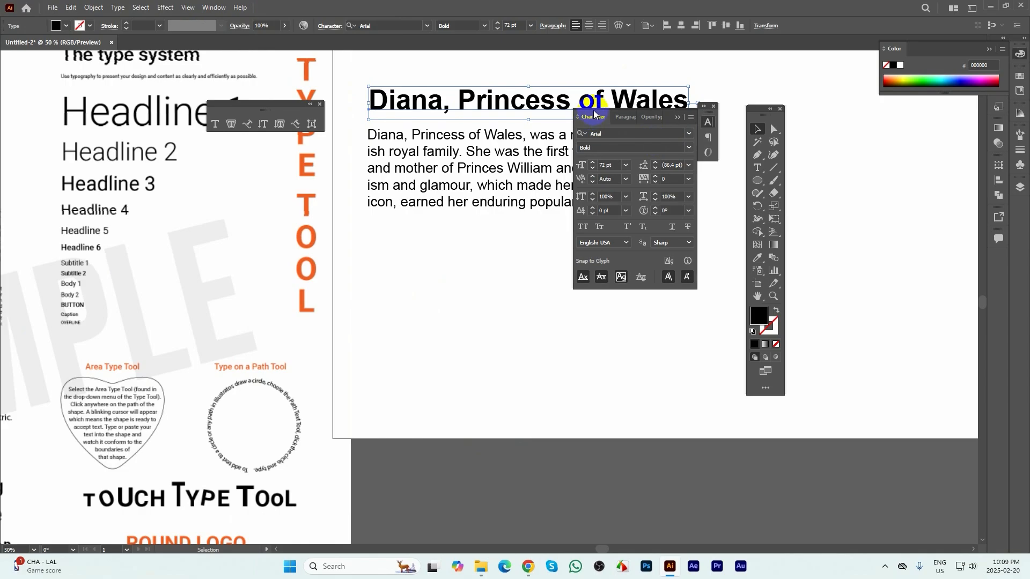
- Detach the Character panel and place it below the paragraph, with the Paragraph and OpenType group collapsed to icons beyond the toolbar
left_click_drag(608, 123, 477, 252)
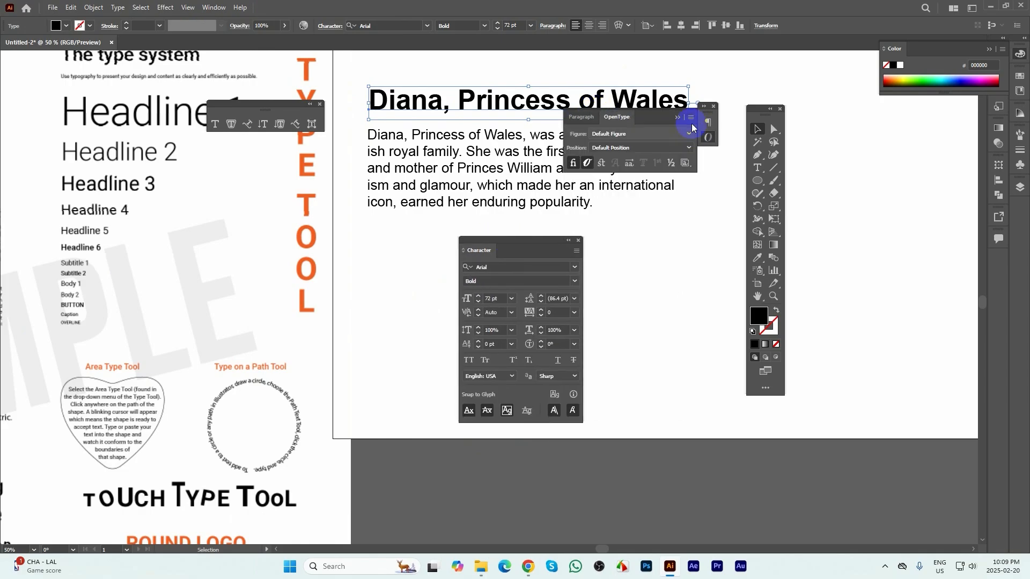
left_click(678, 117)
left_click_drag(703, 115, 840, 142)
left_click_drag(517, 245, 538, 236)
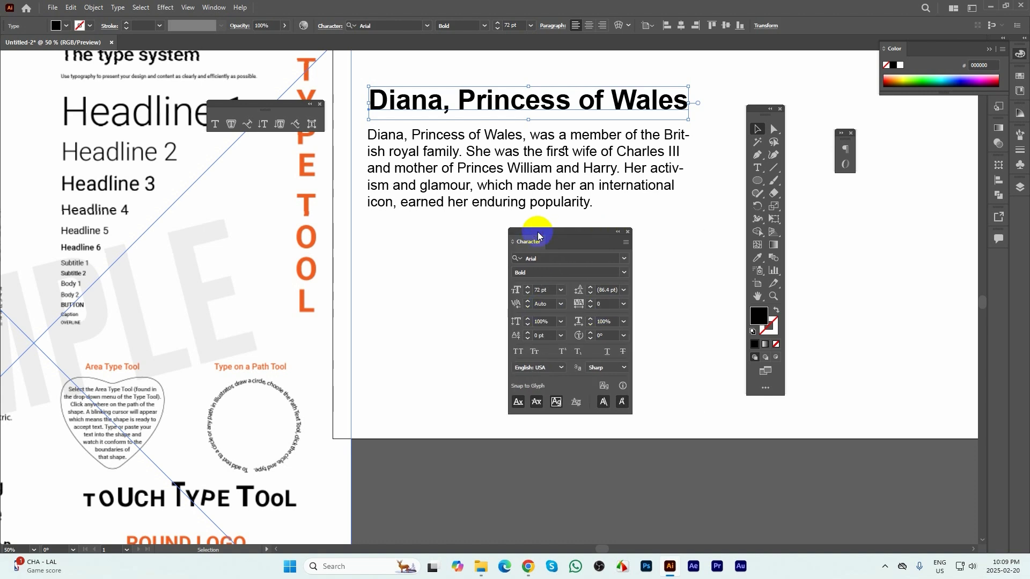
- Hide the Character panel's additional options and display them again
left_click(626, 244)
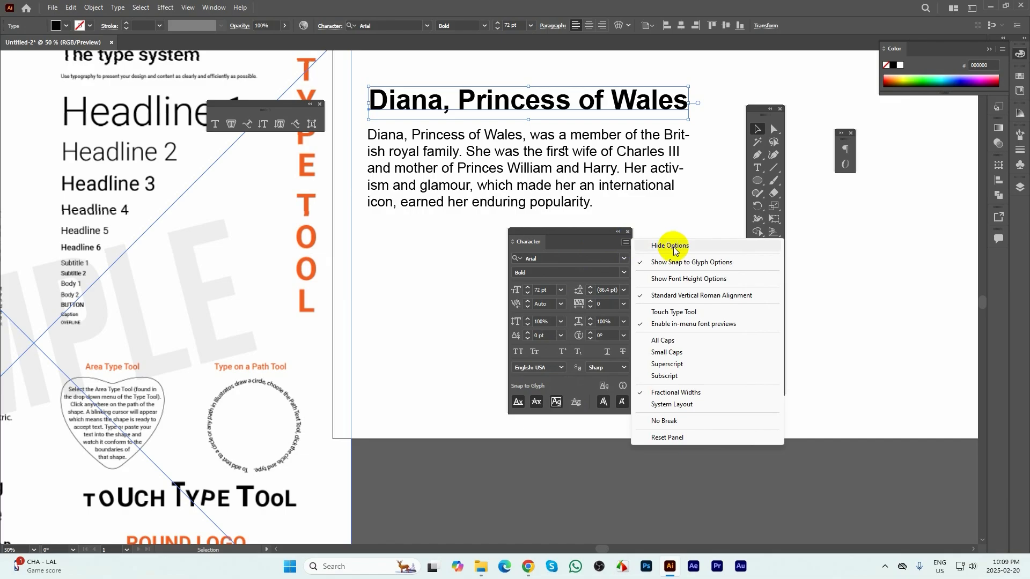
left_click(674, 247)
left_click(625, 243)
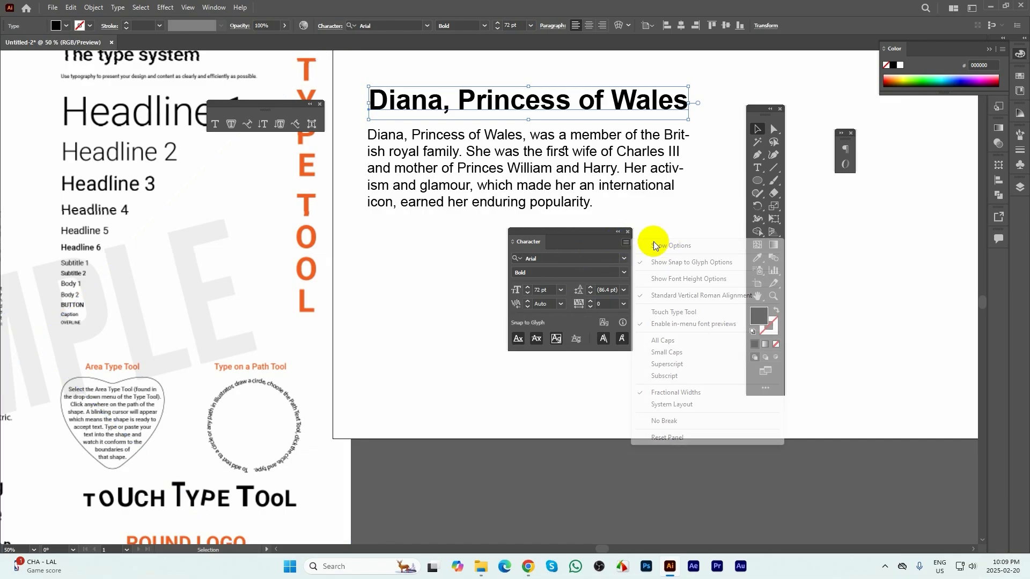
left_click(667, 247)
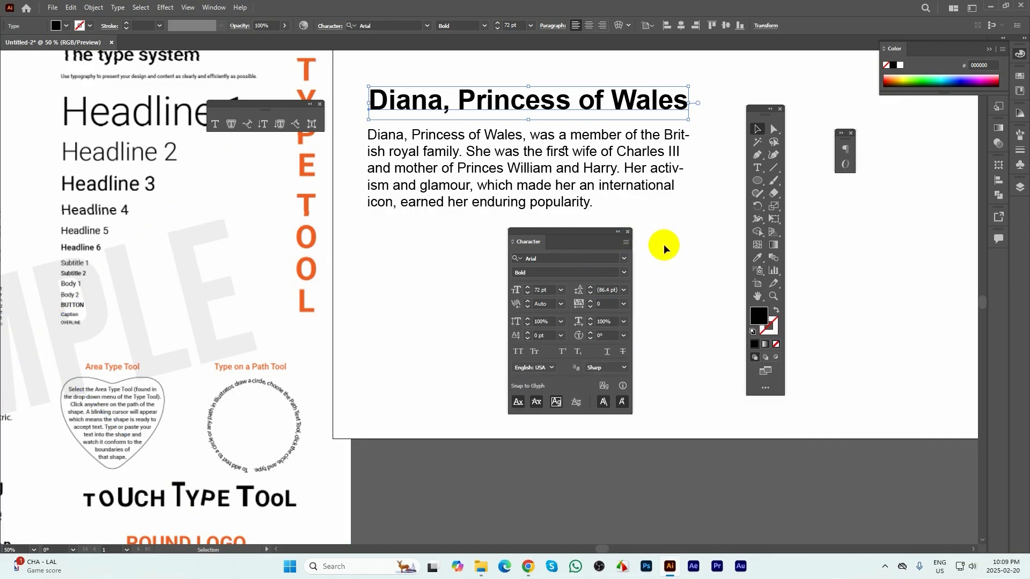
- Select the body paragraph under the heading and examine the leading example on the sample sheet
left_click(550, 290)
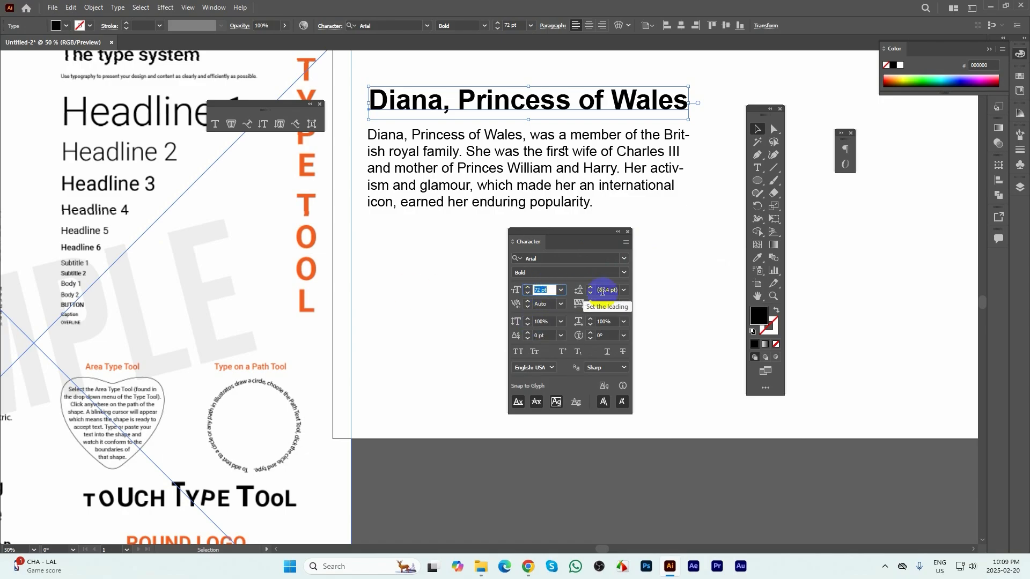
left_click(427, 137)
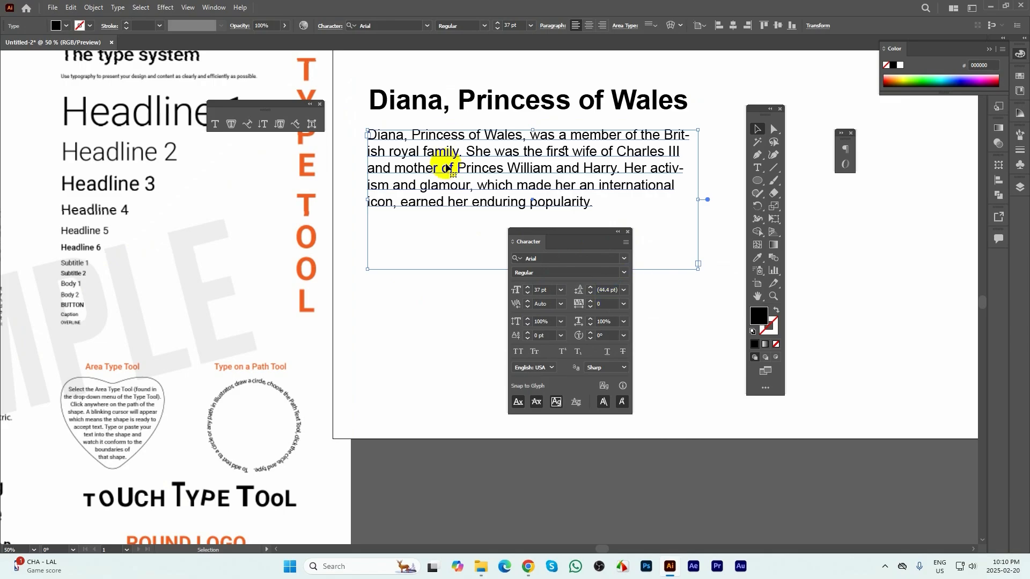
left_click_drag(203, 324, 532, 195)
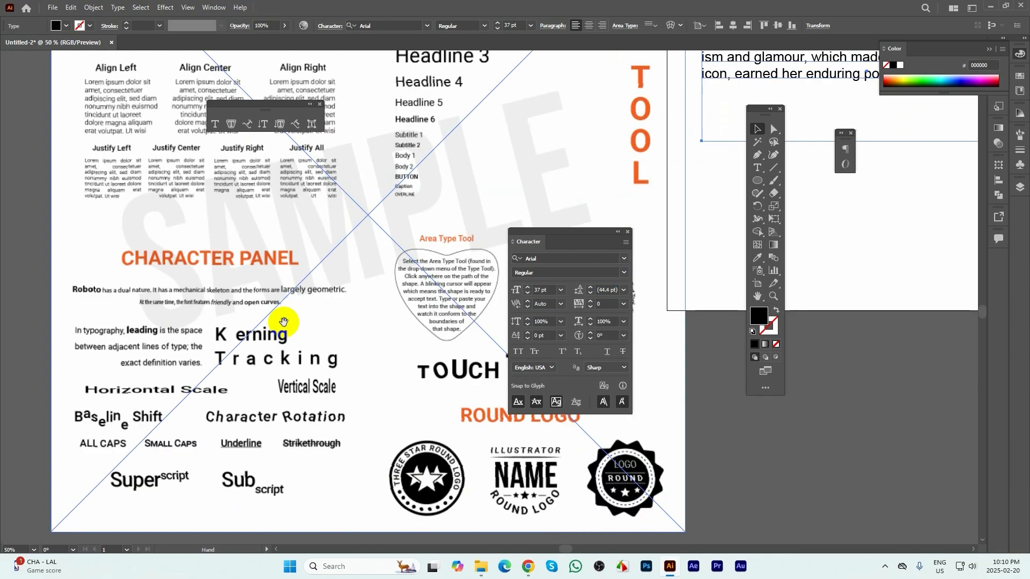
left_click_drag(282, 322, 252, 279)
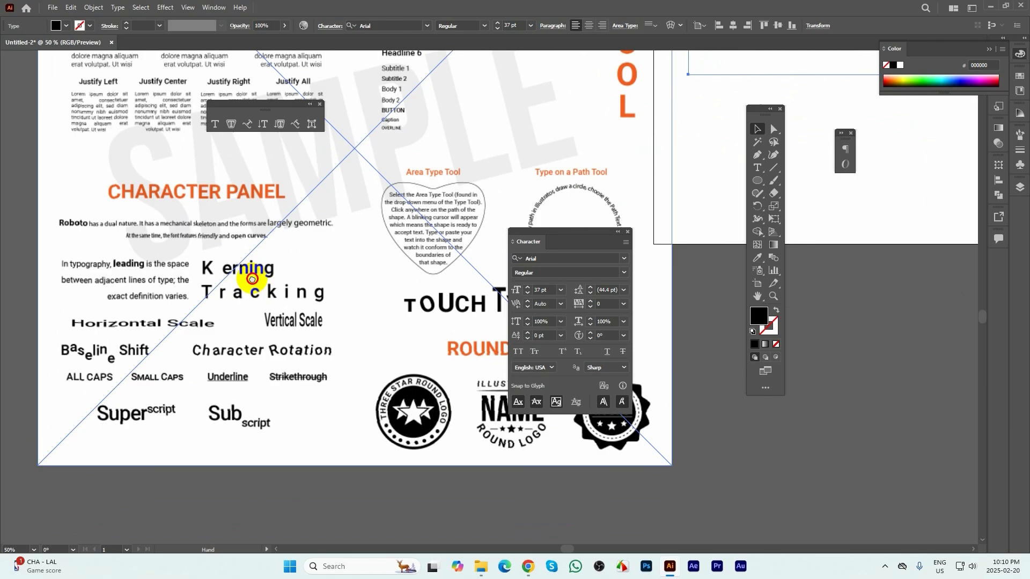
scroll(80, 266, "up", 1)
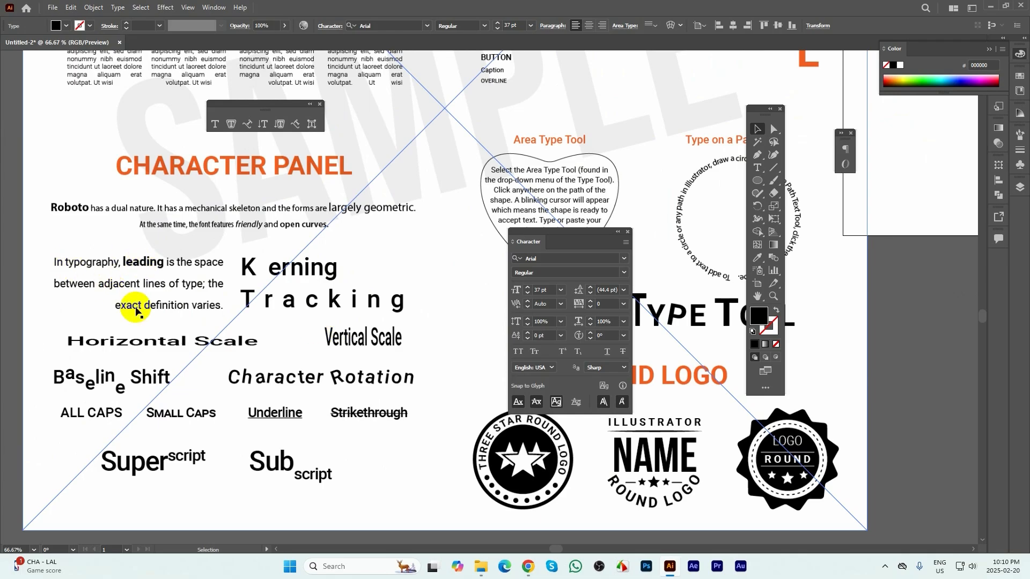
scroll(164, 324, "down", 1)
left_click_drag(641, 102, 193, 326)
- Set the body paragraph's leading to 58 pt and move the Character panel clear of the text
left_click(588, 291)
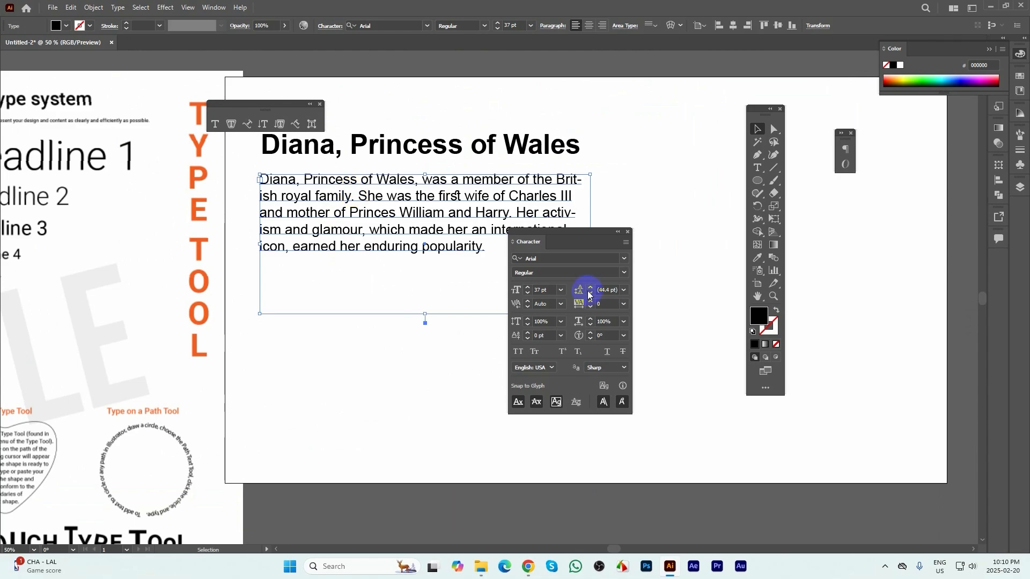
left_click(592, 291)
left_click(592, 291)
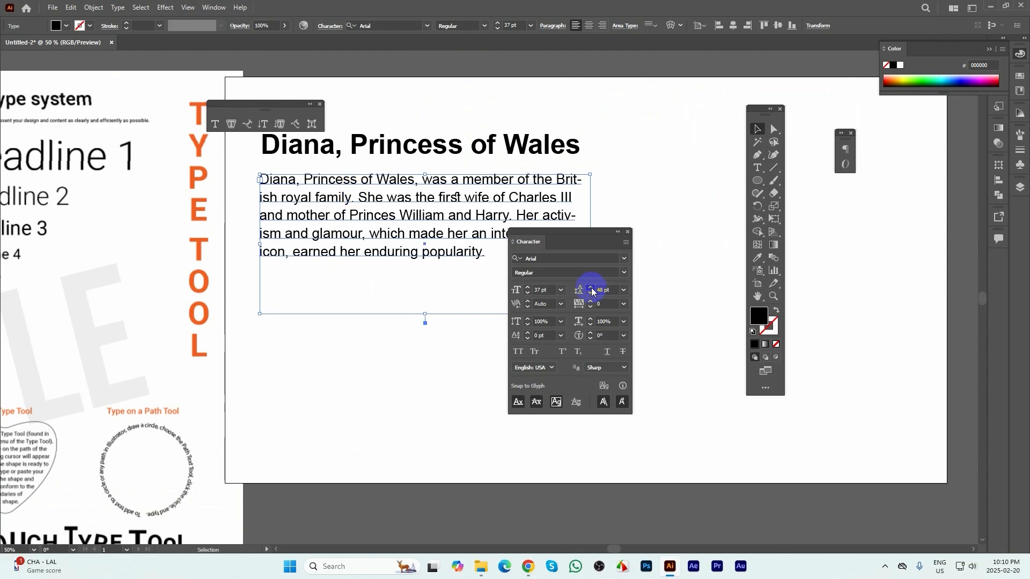
left_click(592, 291)
left_click(592, 291)
left_click(592, 291)
left_click(592, 292)
left_click(592, 291)
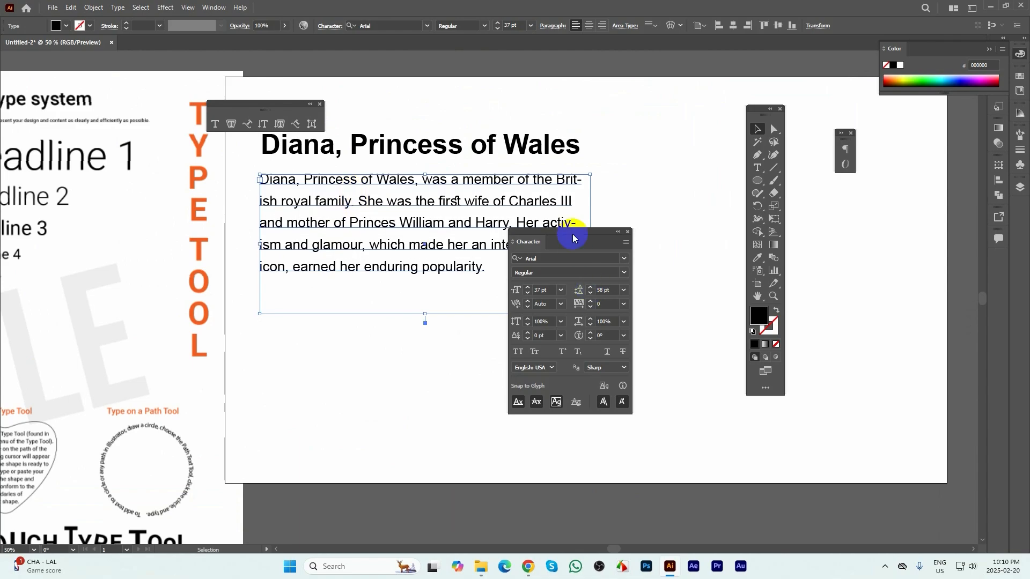
left_click_drag(574, 232, 679, 185)
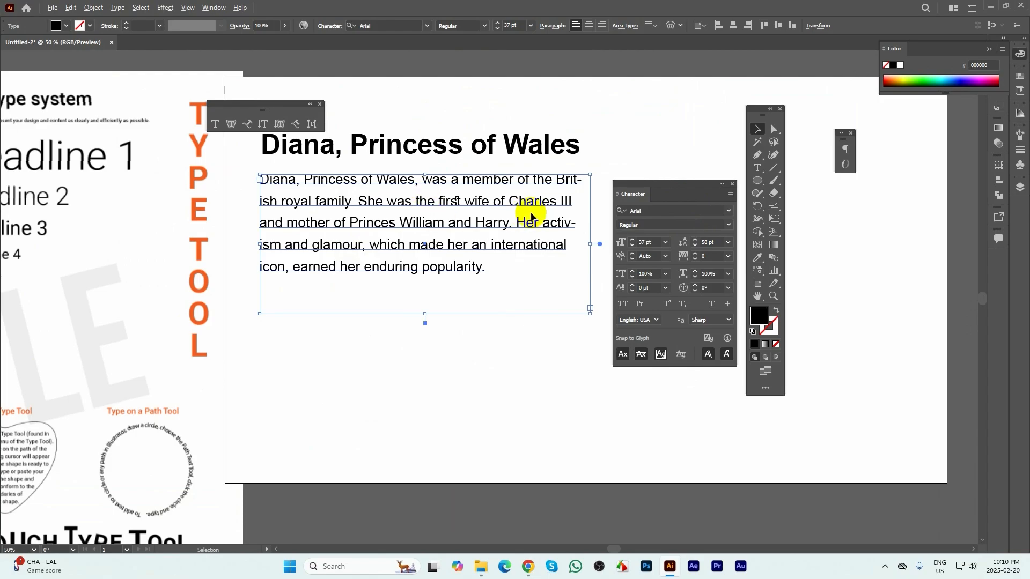
key("alt+Up")
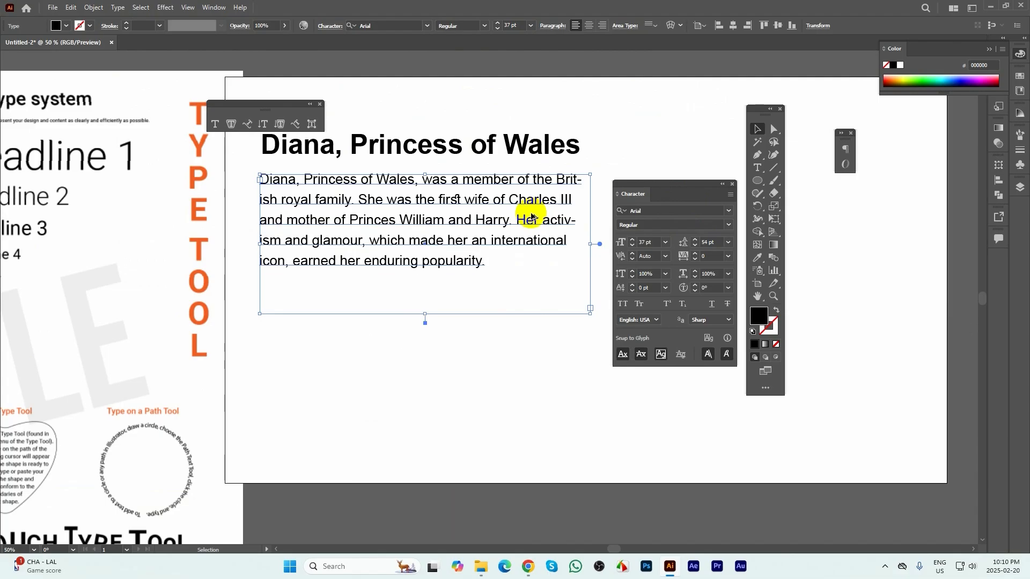
key("alt+Down")
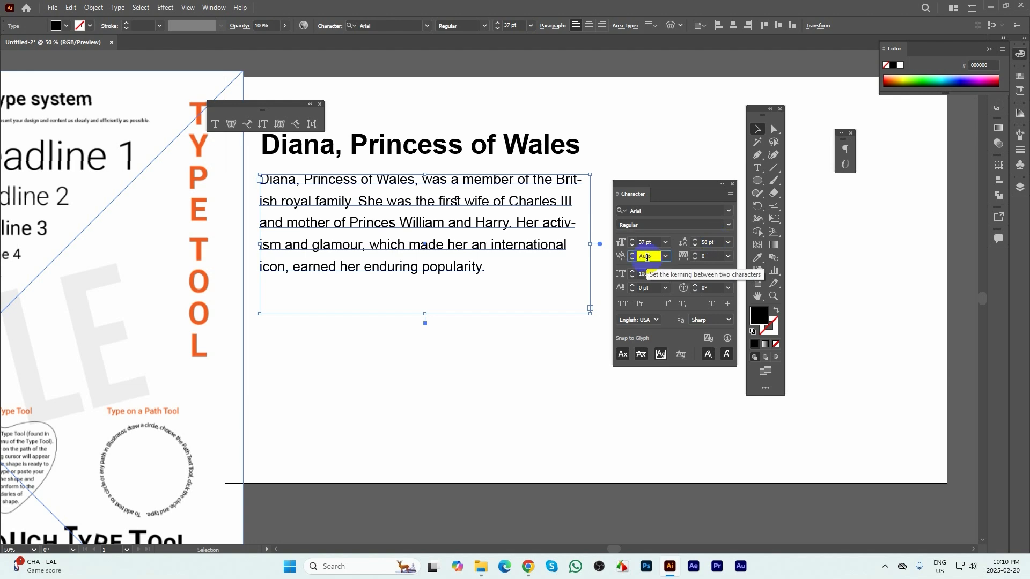
- Deselect the paragraph and examine the Kerning and Tracking examples in the sample sheet's CHARACTER PANEL section
key("space")
left_click_drag(175, 340, 414, 250)
left_click(627, 296)
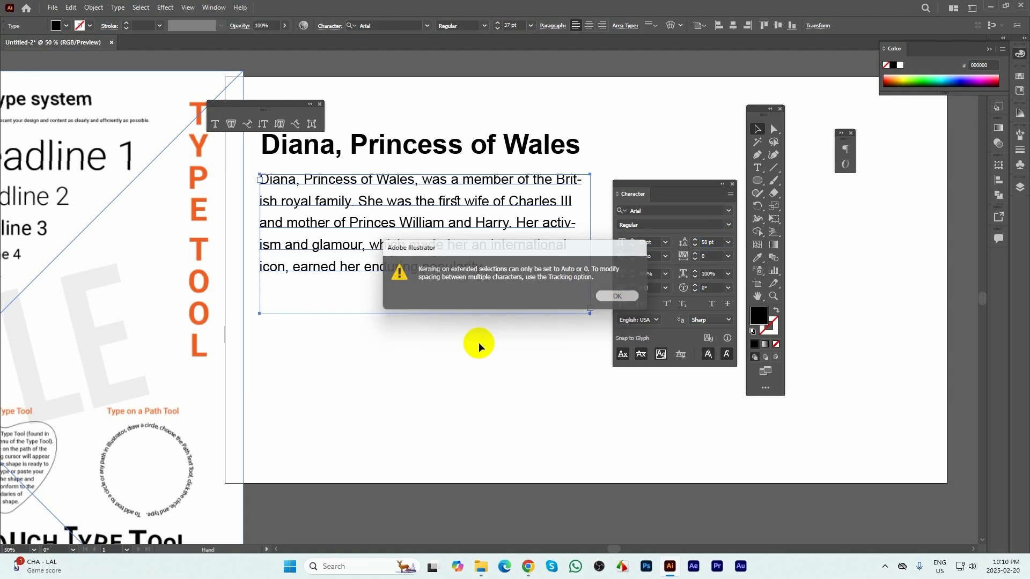
left_click_drag(161, 400, 226, 407)
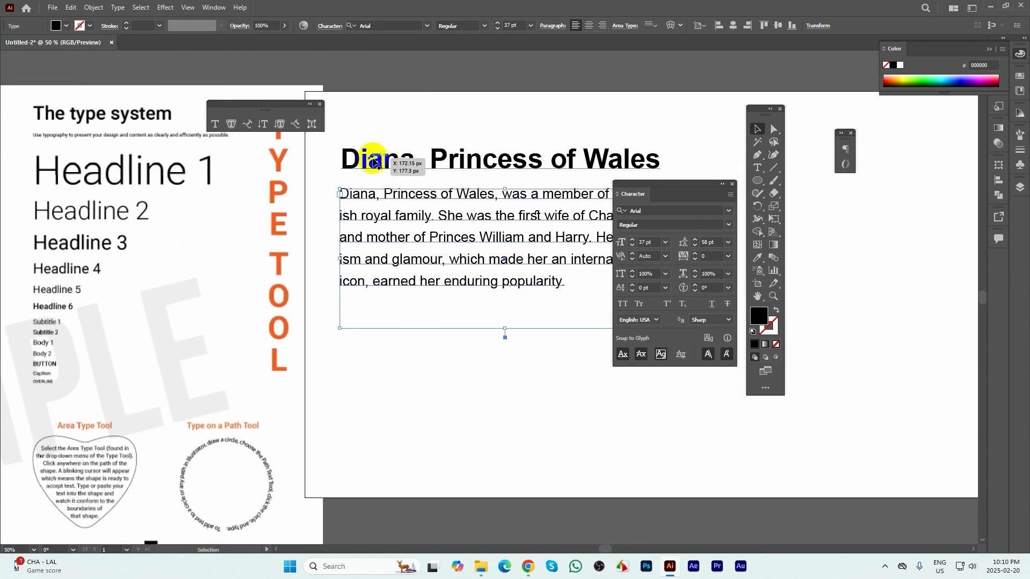
left_click(441, 370)
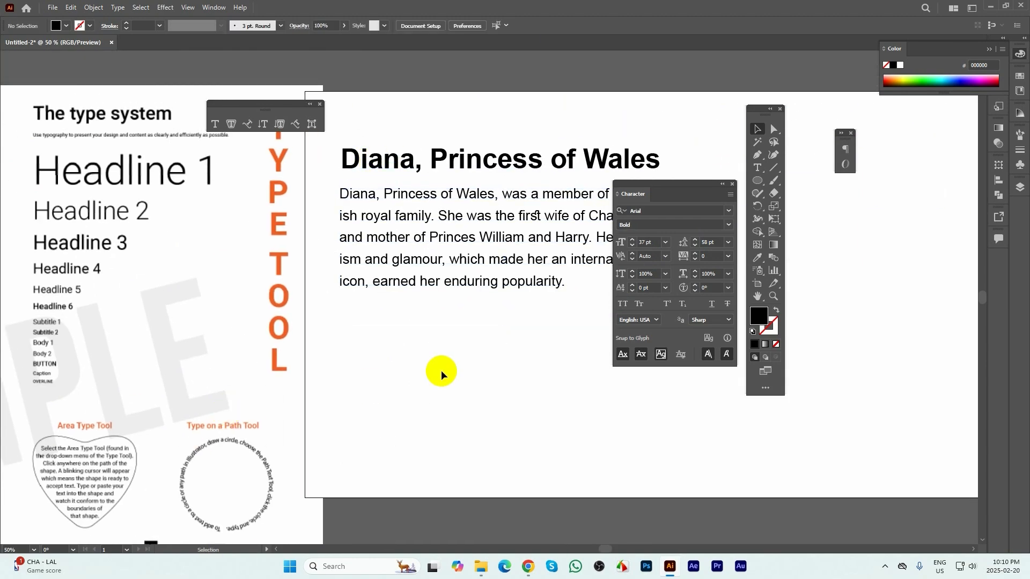
left_click_drag(327, 379, 551, 316)
left_click_drag(439, 284, 427, 246)
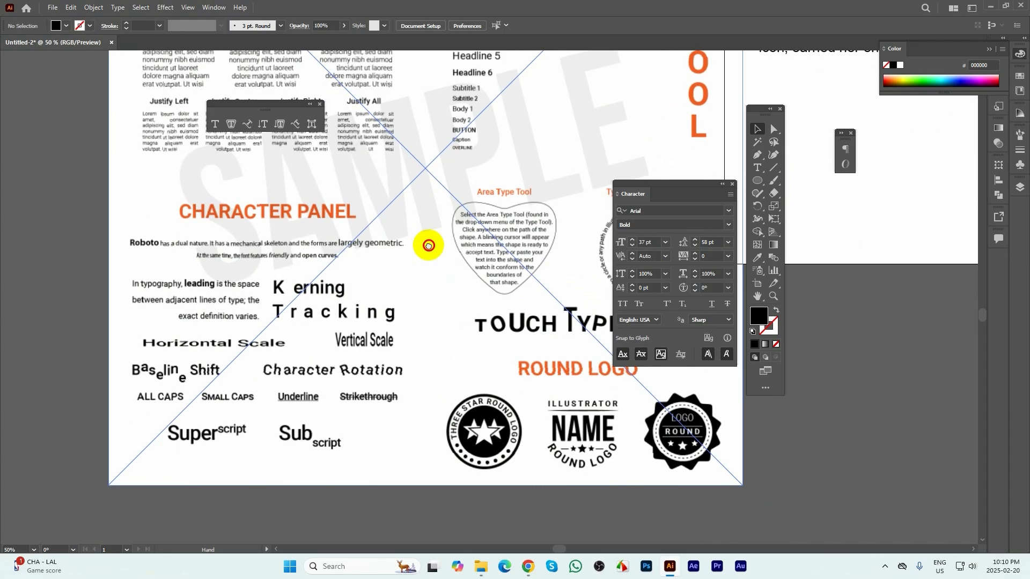
scroll(285, 291, "up", 4)
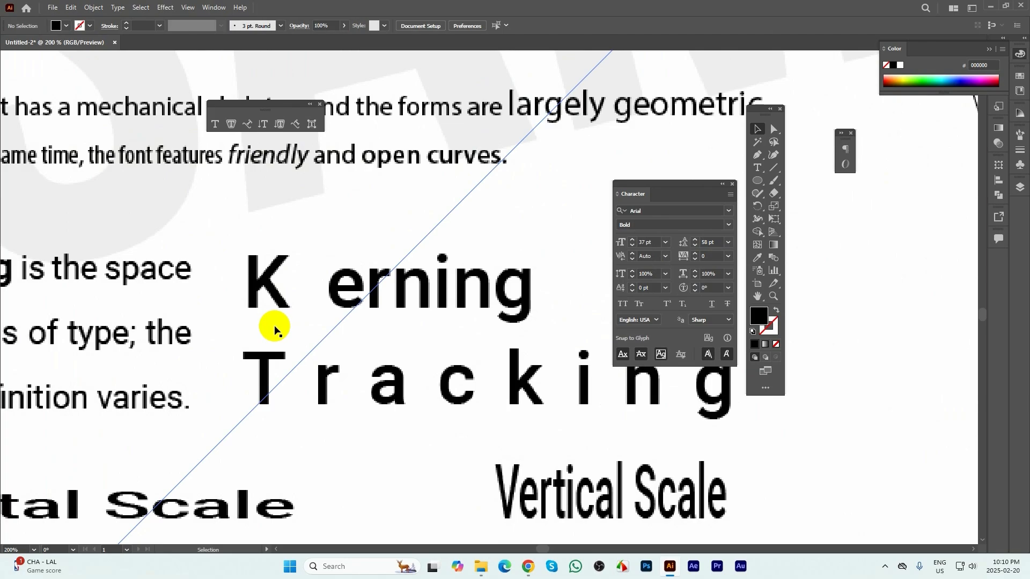
left_click(325, 288)
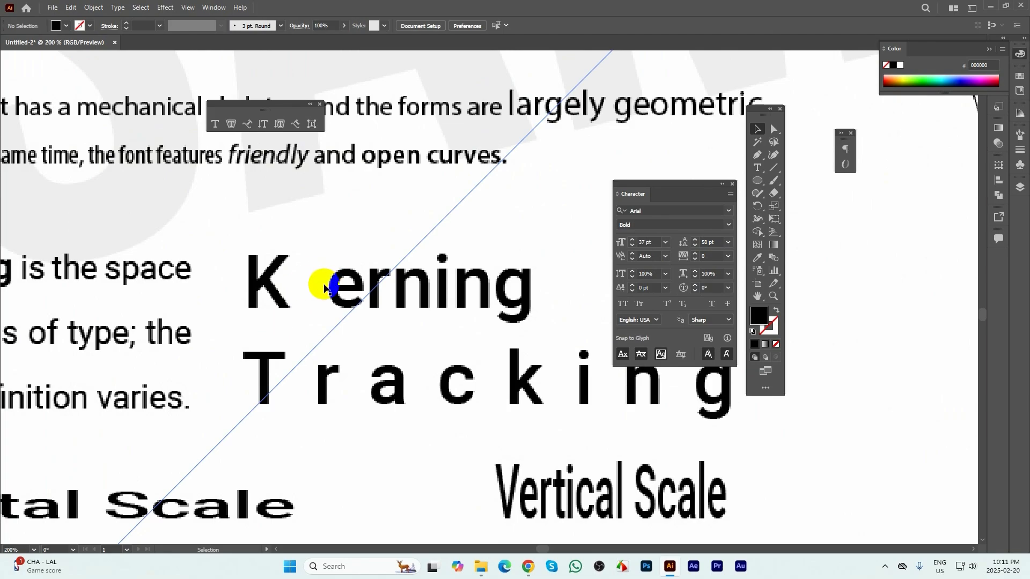
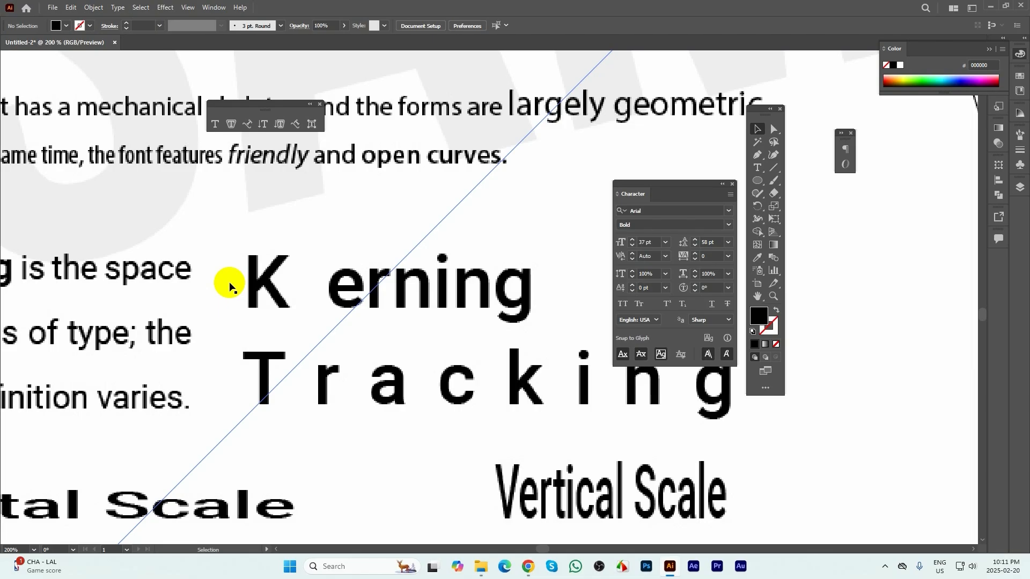
- Insert a space between the "o" and "f" of "of" in the heading, undo it, and leave text editing
scroll(219, 236, "down", 5)
left_click_drag(426, 228, 182, 365)
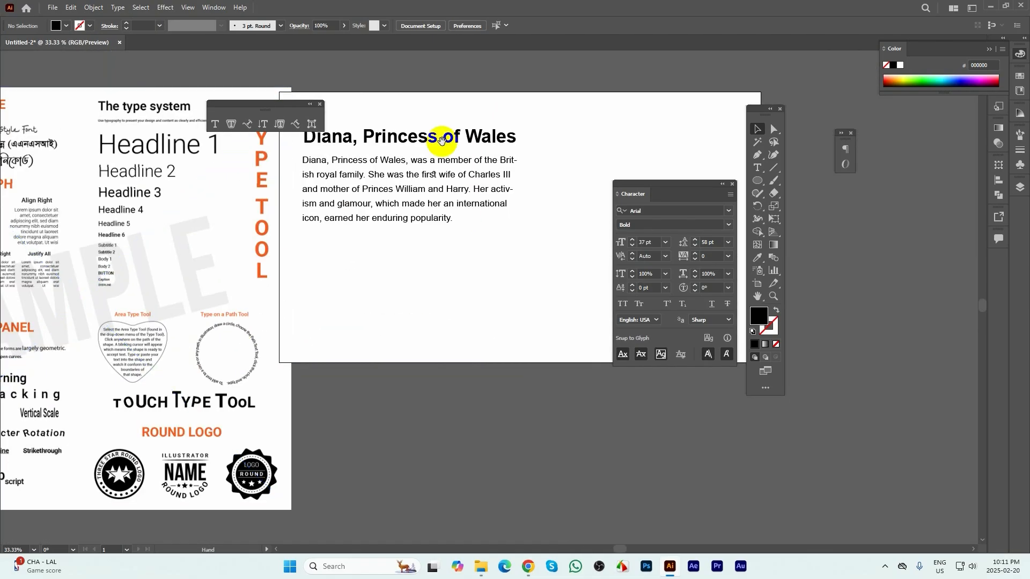
scroll(494, 122, "up", 4)
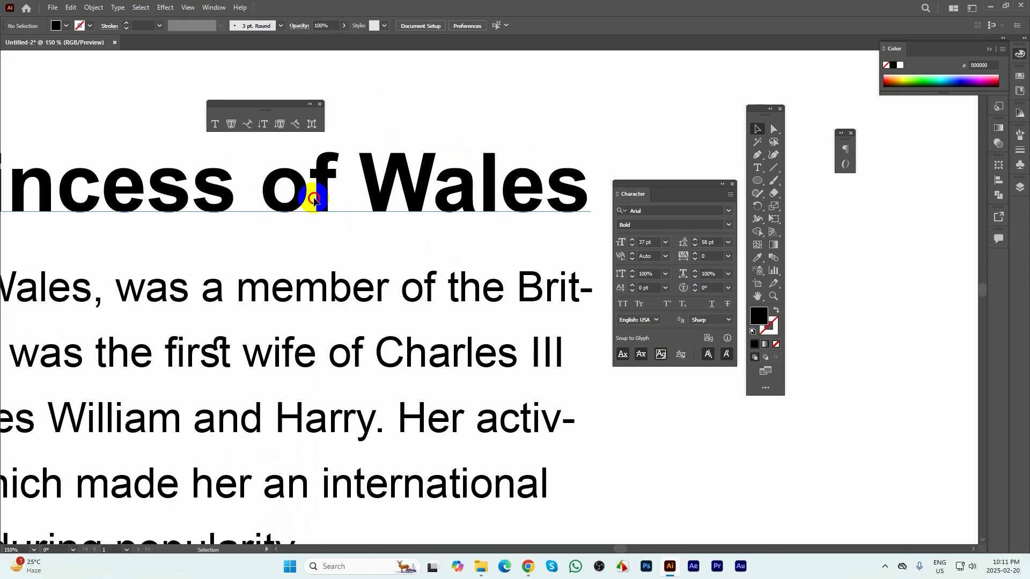
triple_click(311, 189)
left_click(311, 189)
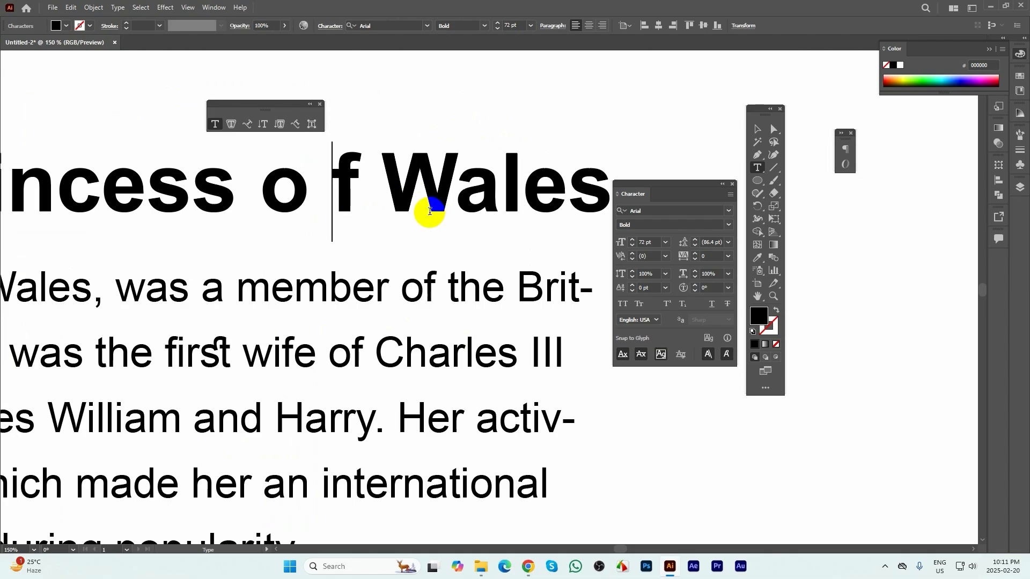
key("ctrl+z")
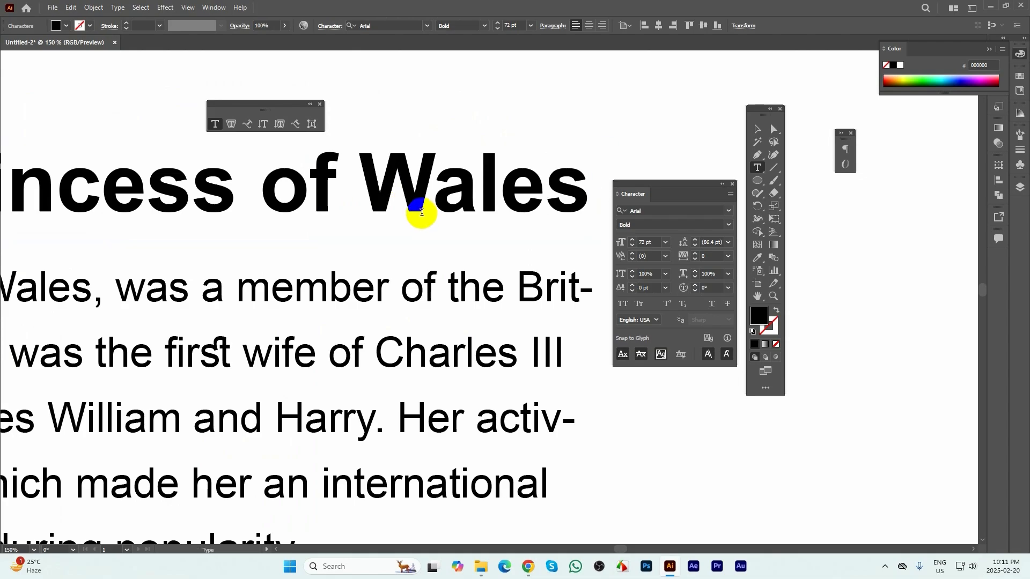
scroll(455, 204, "down", 5)
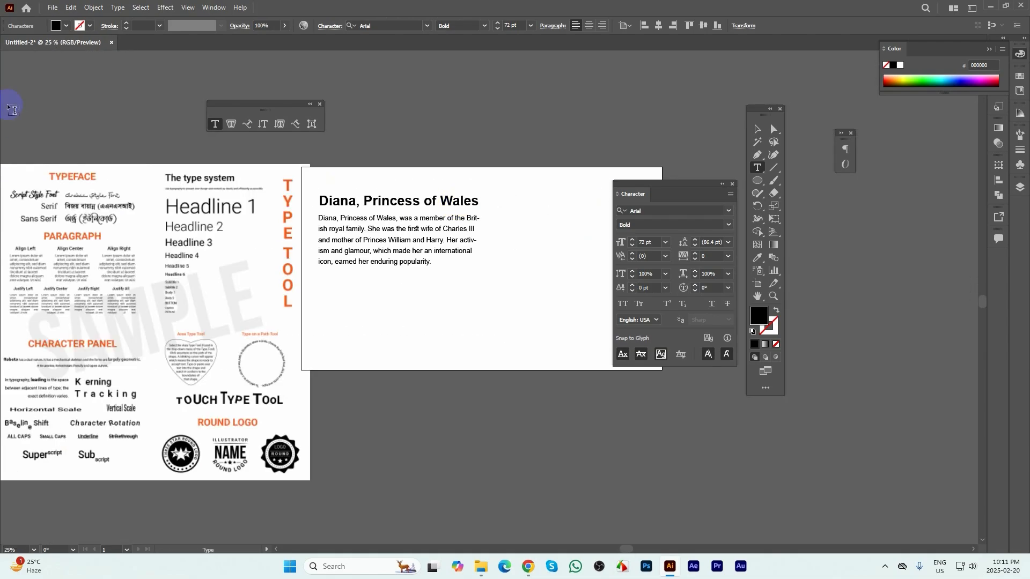
left_click(215, 124)
key("v")
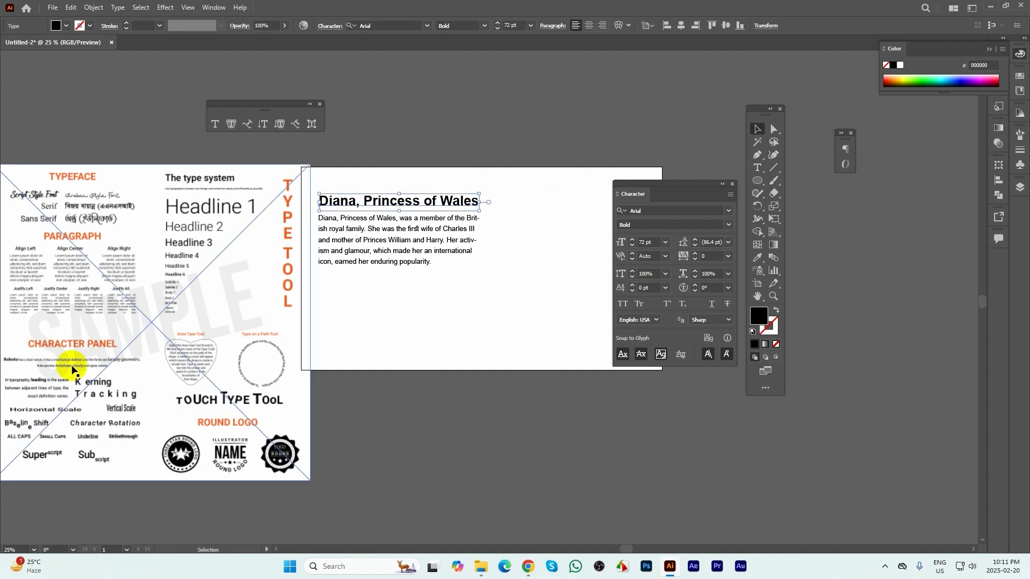
- Place the text cursor between the first "a" and the "n" of "Diana" in the heading
scroll(73, 367, "up", 3)
left_click_drag(106, 416, 48, 401)
left_click_drag(558, 219, 71, 521)
scroll(224, 207, "up", 2)
scroll(226, 209, "up", 1)
left_click_drag(292, 233, 319, 238)
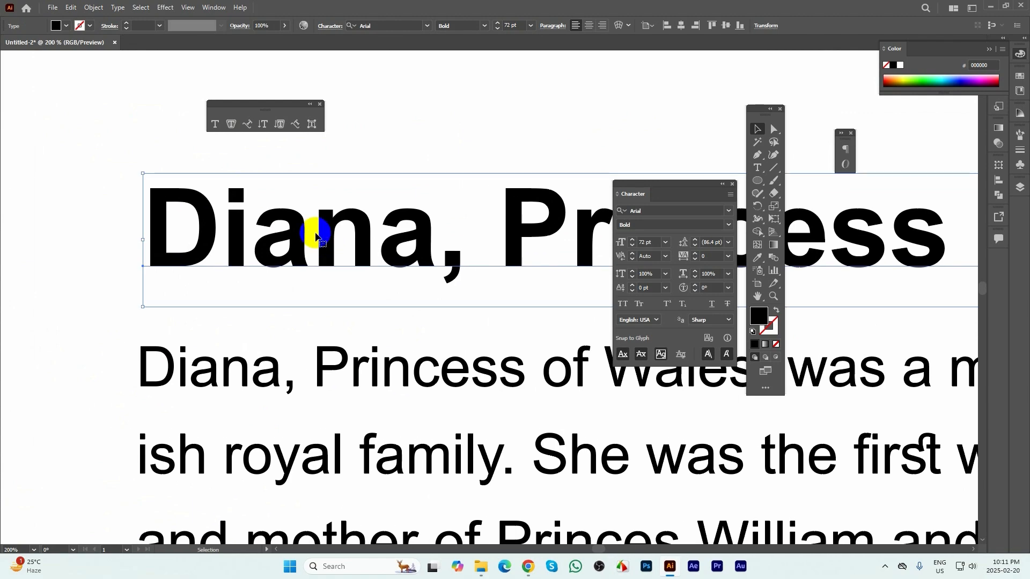
triple_click(314, 235)
left_click(314, 234)
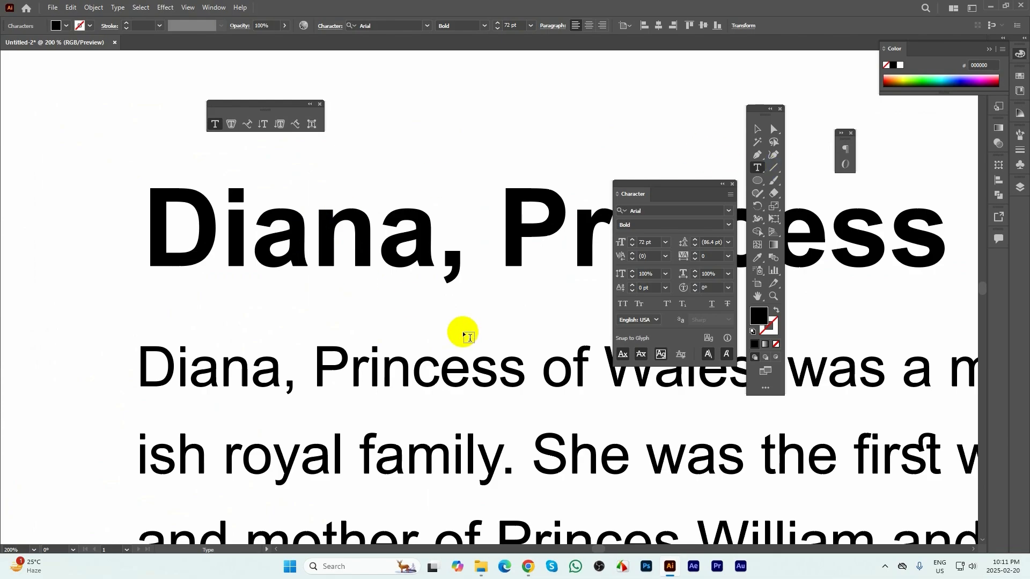
- Increase the kerning between the first "a" and the "n" of "Diana" in small increments to 114
left_click(633, 254)
left_click(632, 254)
left_click(632, 254)
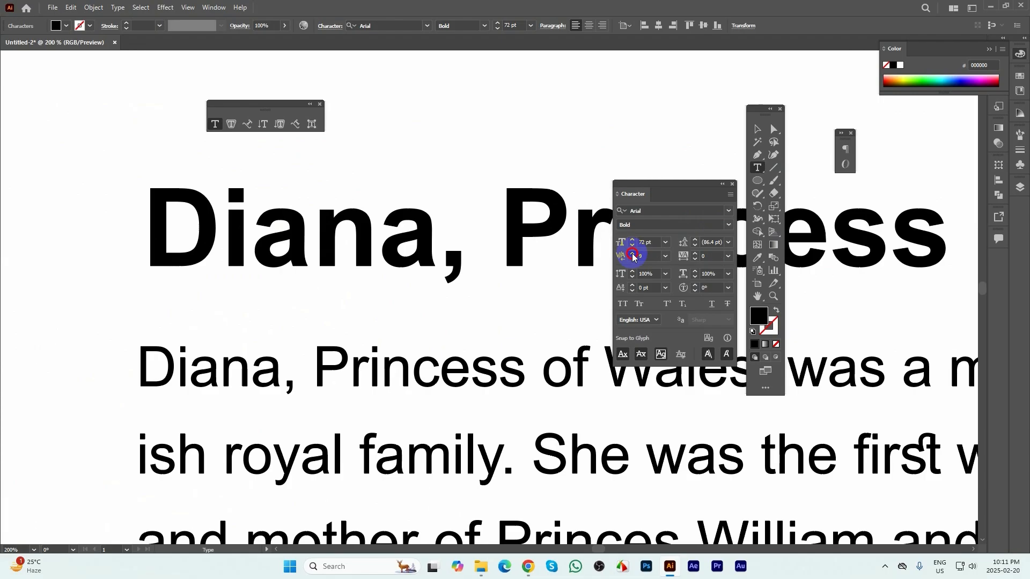
left_click(632, 254)
left_click(632, 254)
left_click(633, 254)
left_click(632, 254)
left_click(632, 253)
left_click(633, 254)
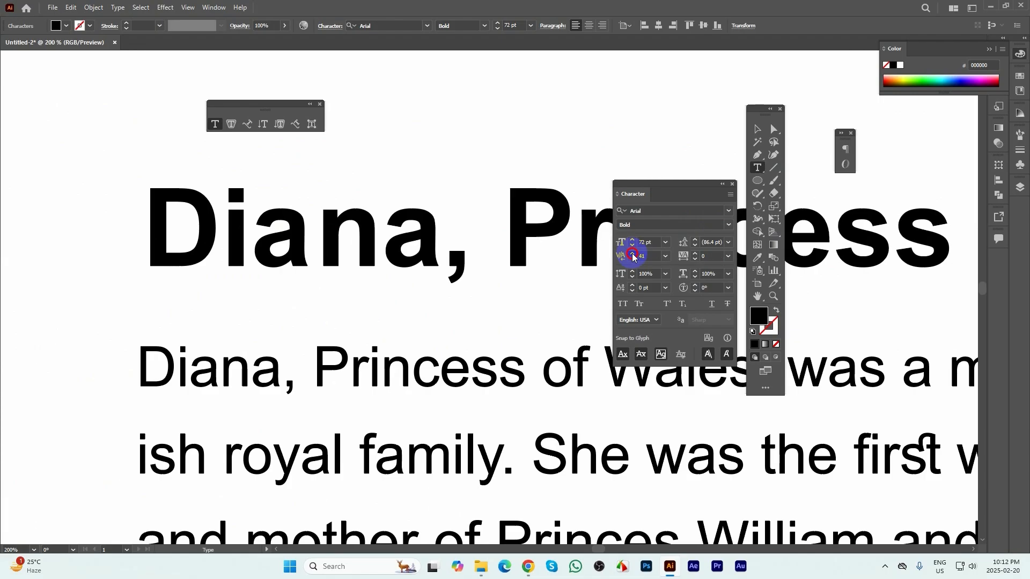
left_click(632, 254)
left_click(632, 254)
left_click(632, 253)
left_click(633, 254)
left_click(632, 254)
left_click(633, 254)
left_click(633, 254)
left_click(632, 254)
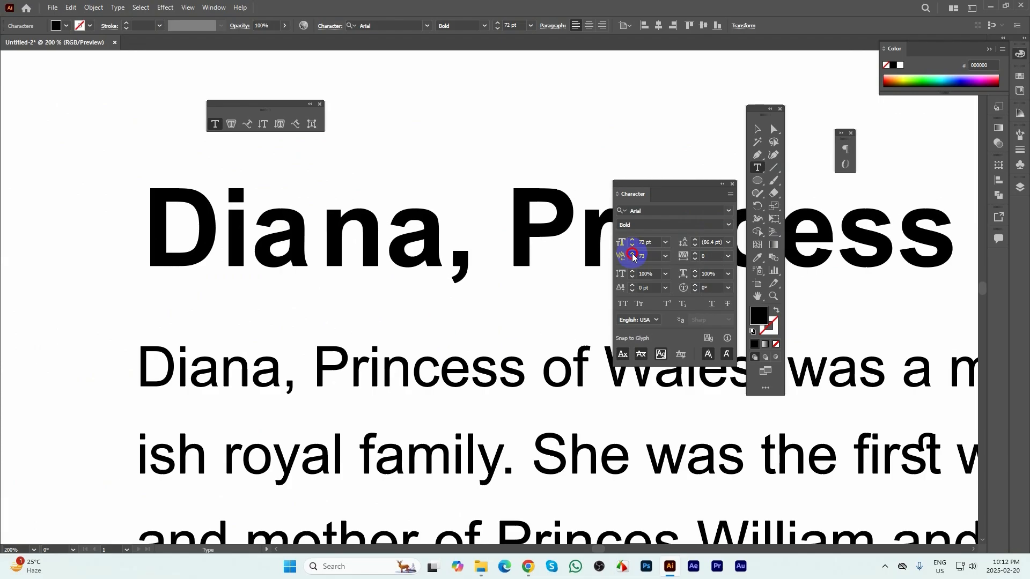
left_click(633, 254)
left_click(633, 254)
left_click(632, 254)
left_click(633, 254)
left_click(632, 254)
left_click(632, 253)
left_click(632, 254)
left_click(632, 254)
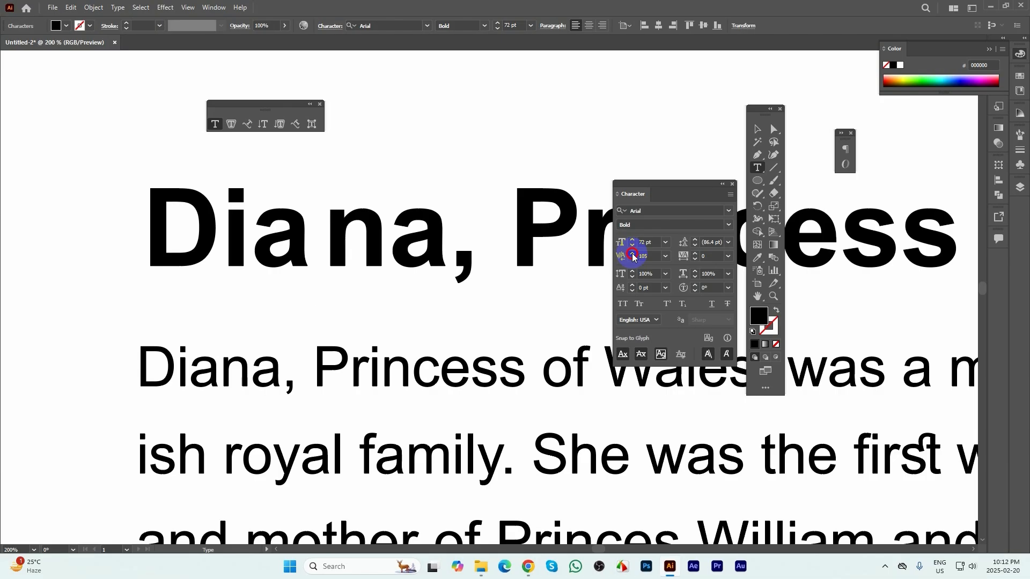
left_click(632, 254)
left_click(633, 254)
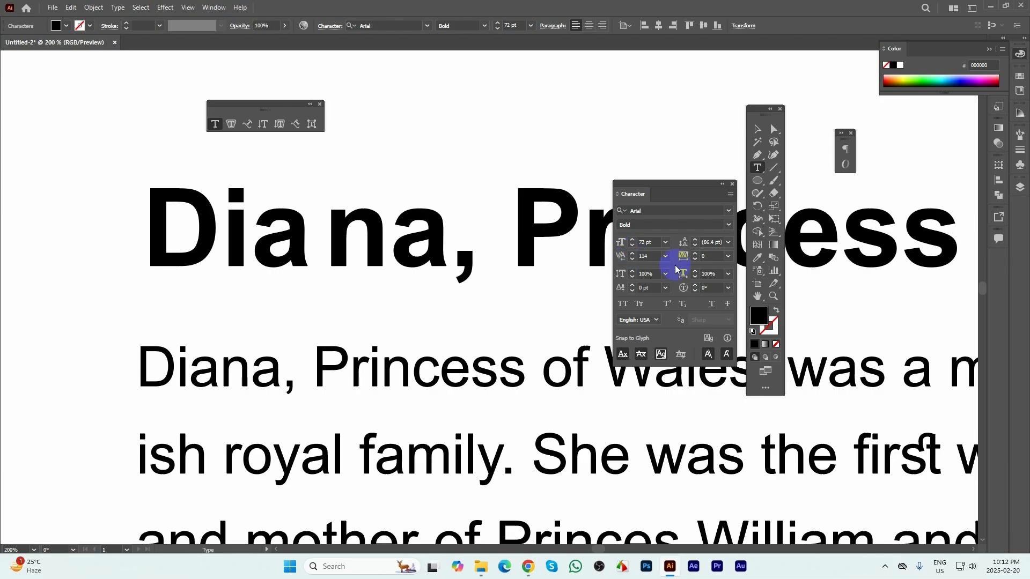
- Set the kerning between the first "a" and the "n" of "Diana" to 300
left_click(650, 256)
type("300")
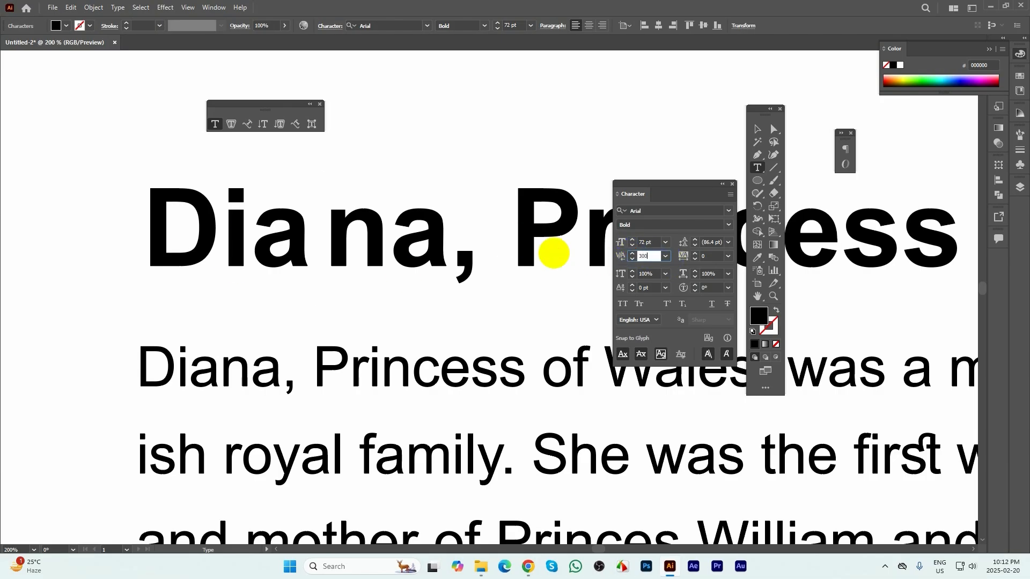
key("Return")
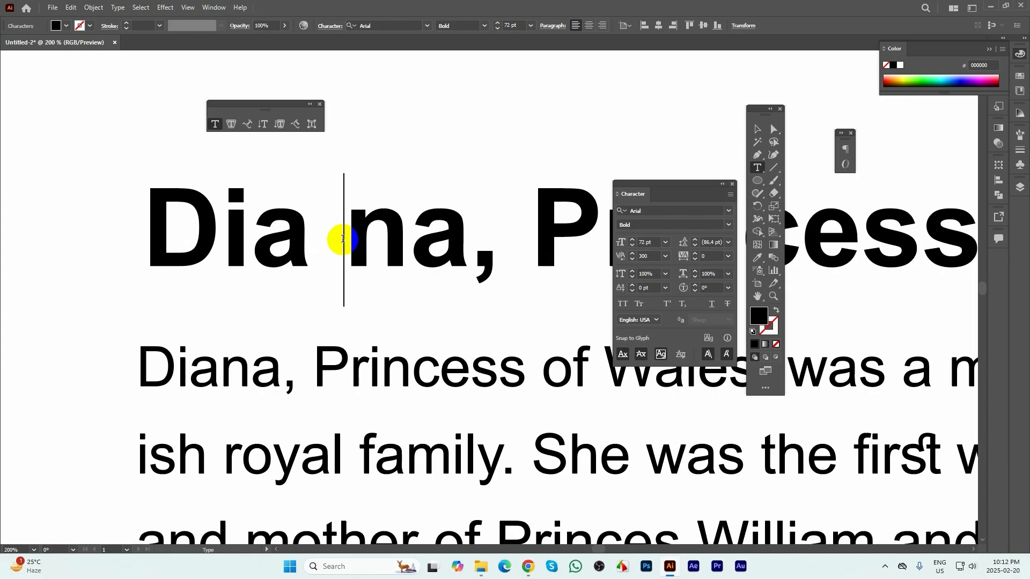
key("BackSpace")
key("ctrl+z")
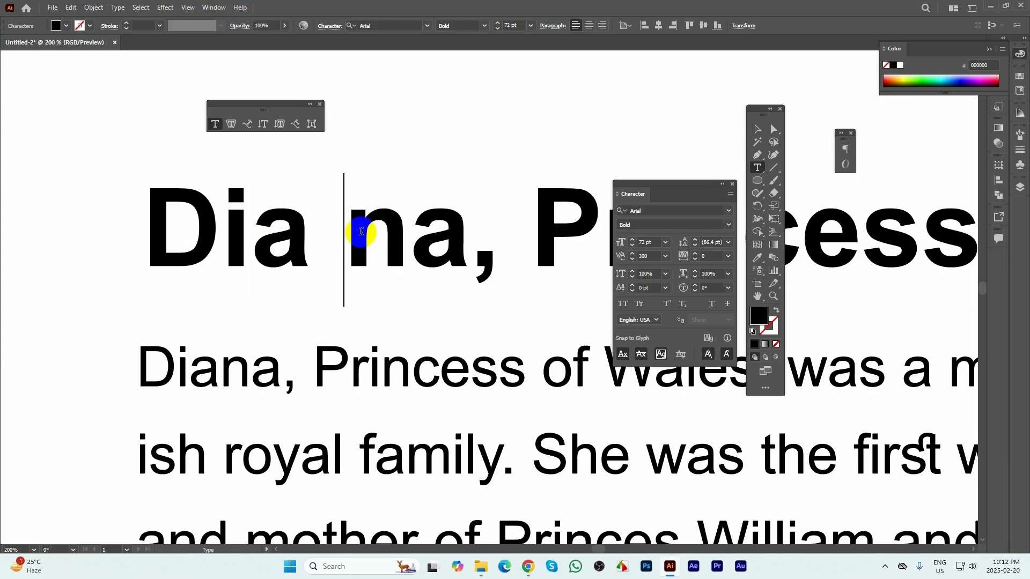
- Set the kerning between "Dia" and "na" in the heading to 0
left_click_drag(654, 254, 577, 250)
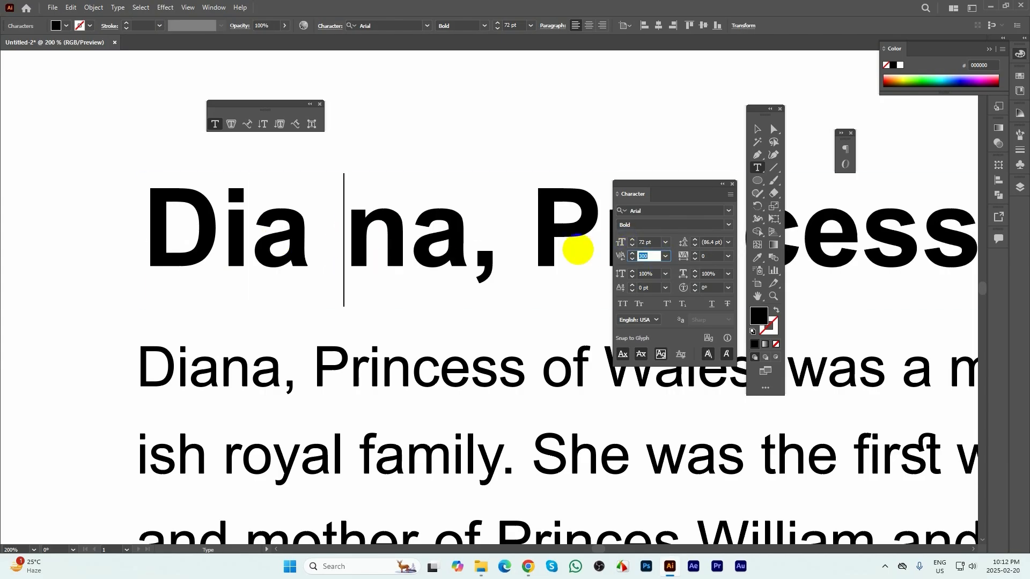
type("0")
key("Return")
scroll(301, 234, "down", 3)
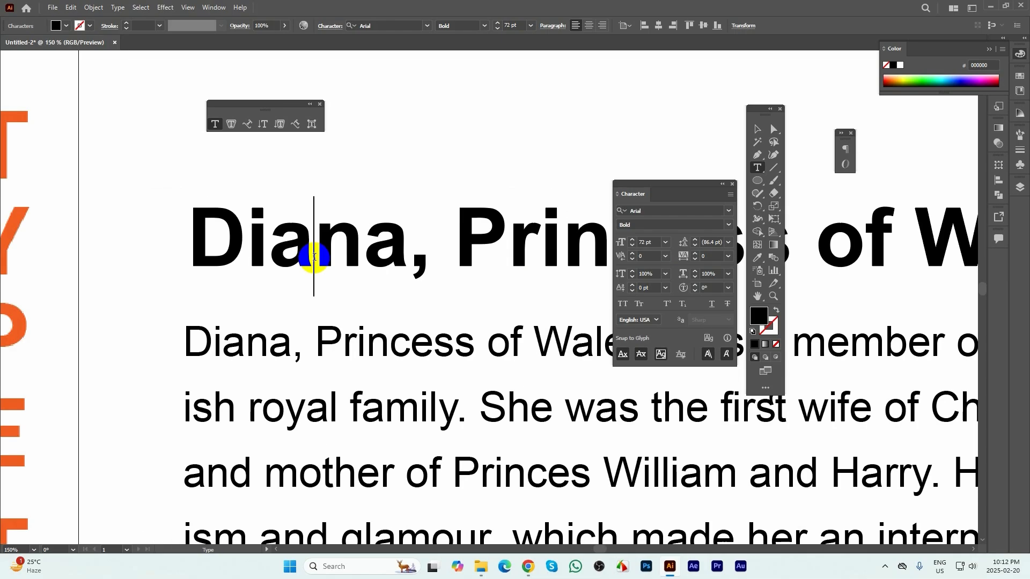
scroll(458, 248, "down", 1)
scroll(450, 249, "up", 1)
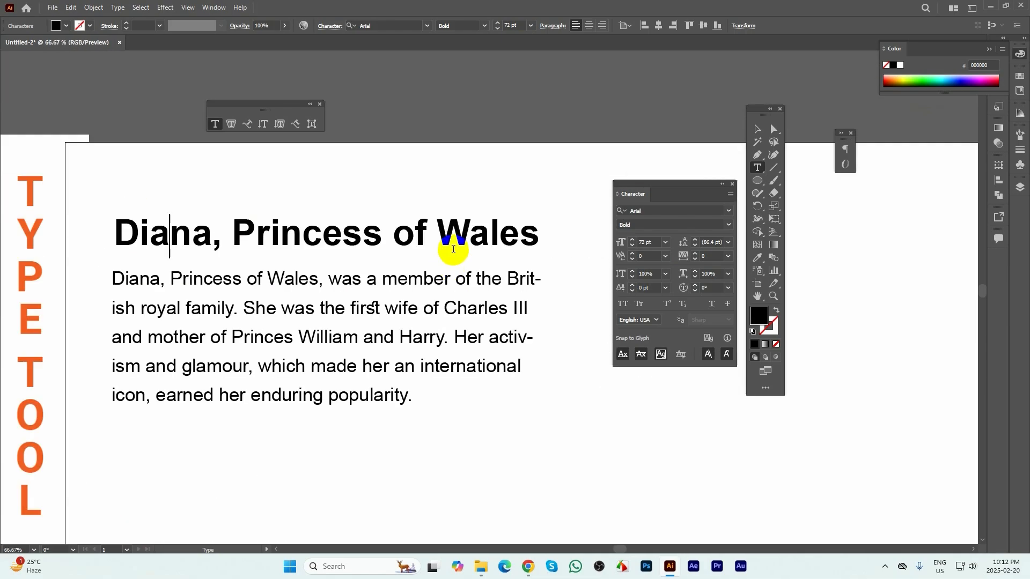
- Set the tracking of the whole "Diana, Princess of Wales" heading to 200
left_click_drag(434, 233, 501, 257)
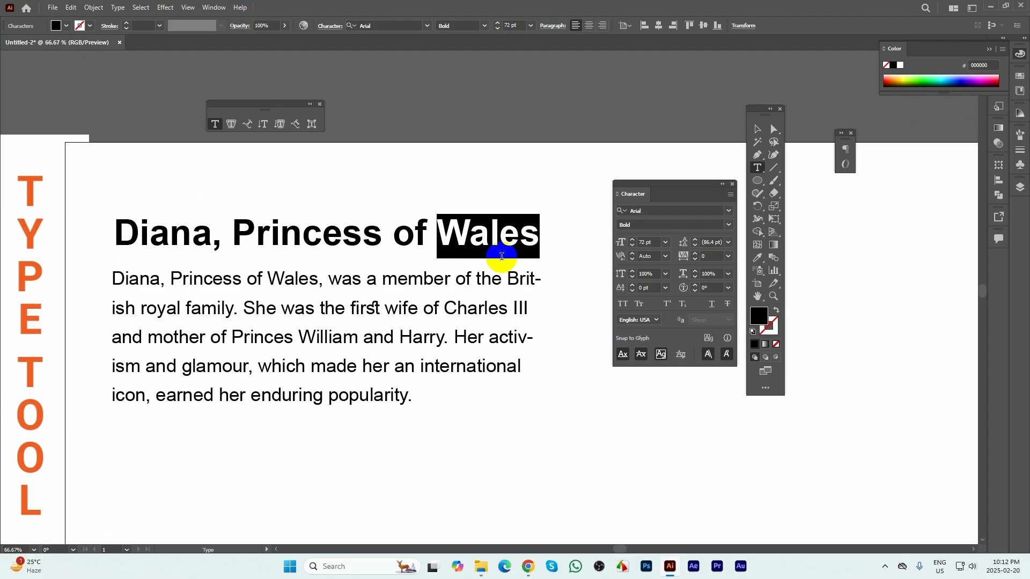
scroll(345, 179, "down", 2)
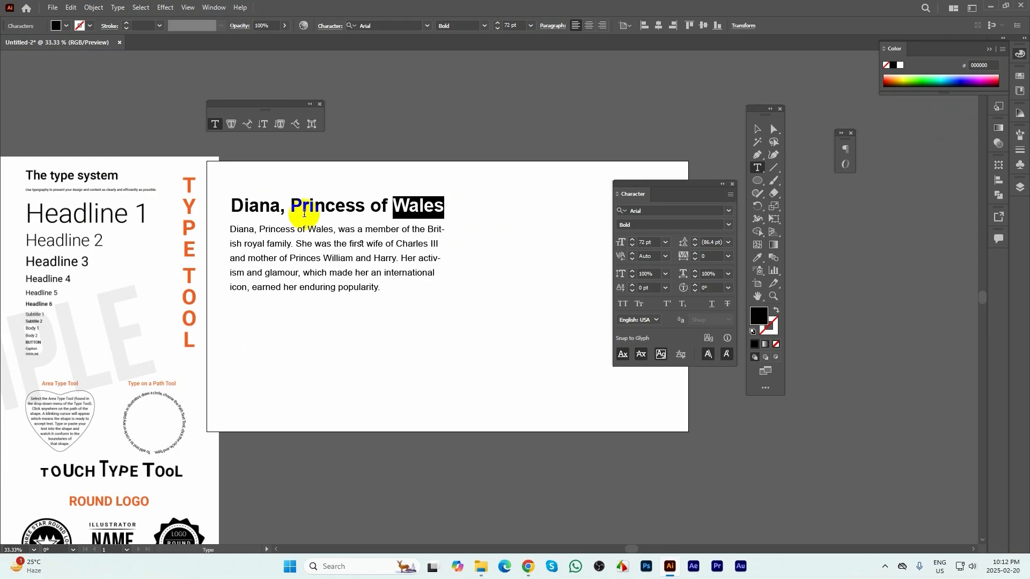
scroll(362, 205, "up", 1)
double_click(364, 206)
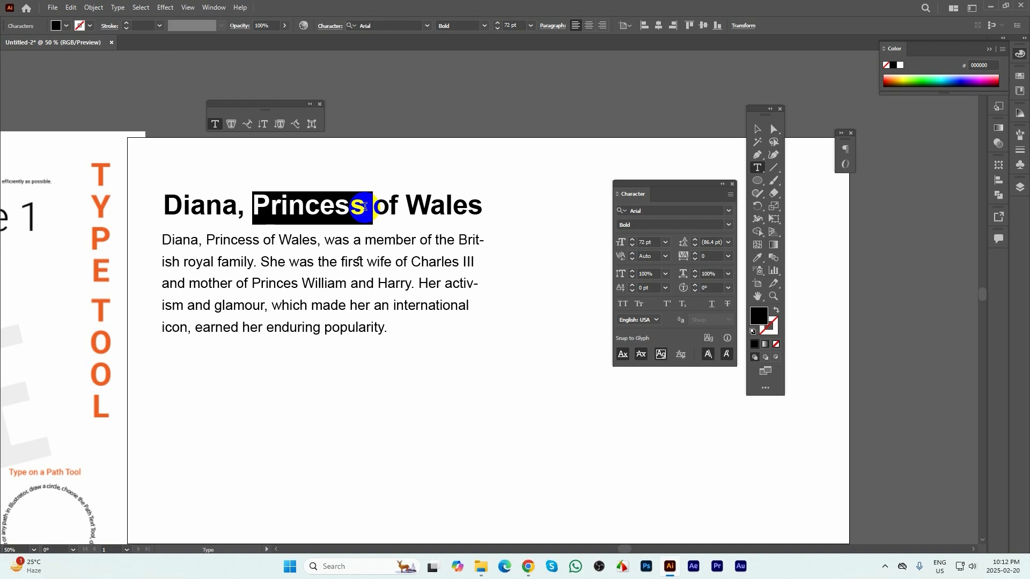
left_click(365, 206)
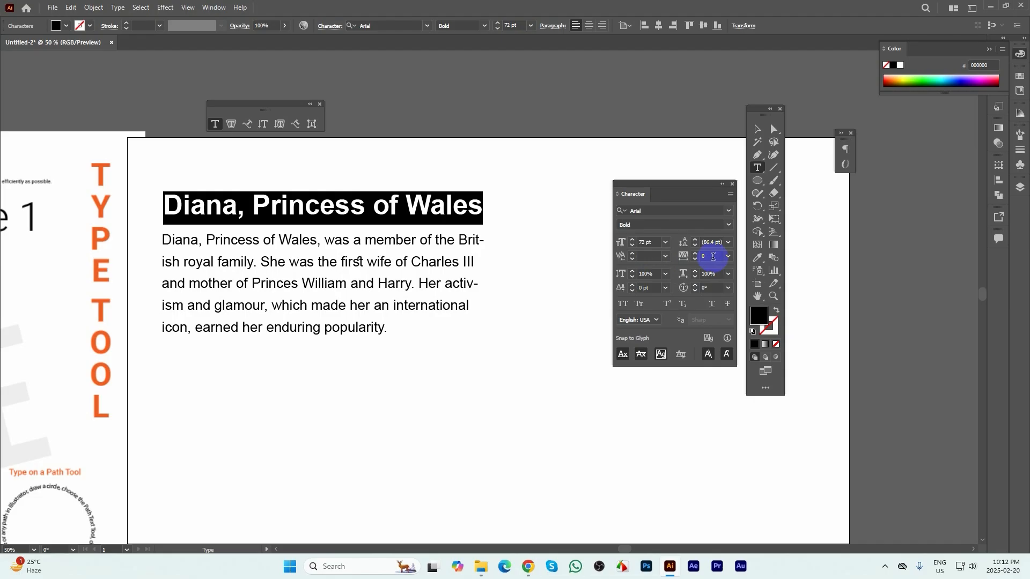
left_click(728, 257)
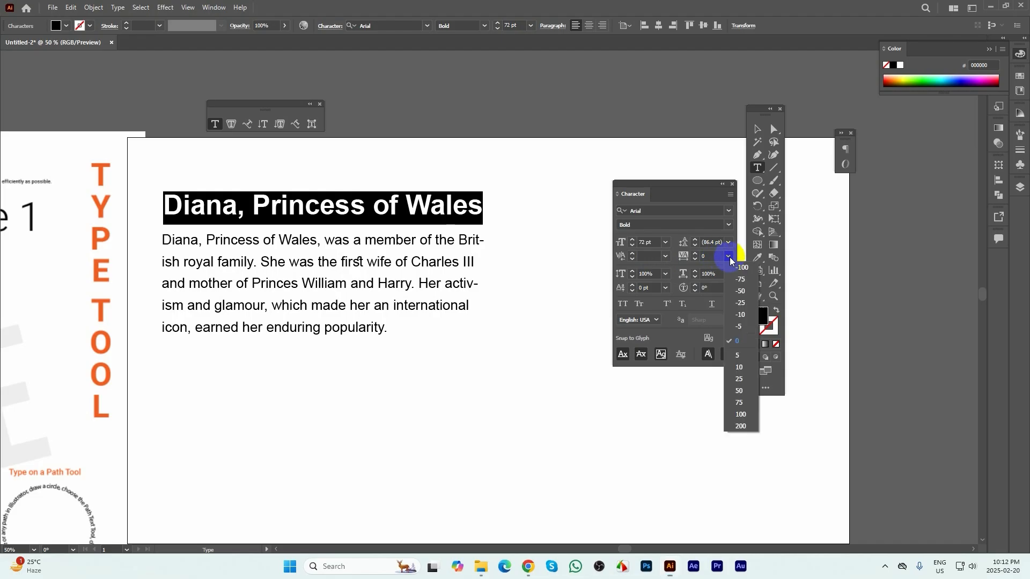
left_click(741, 426)
scroll(274, 200, "down", 1)
scroll(336, 206, "up", 1)
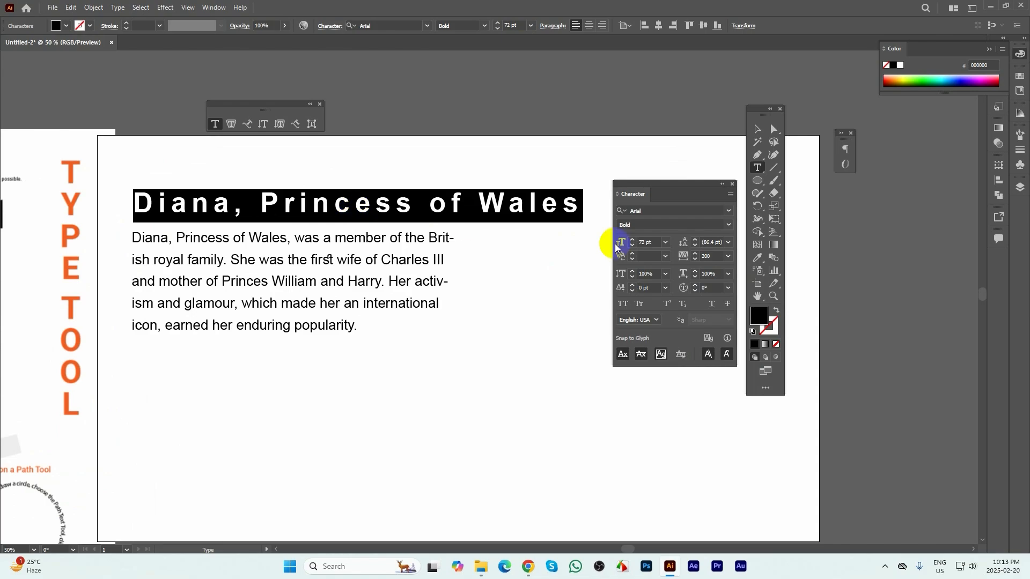
- Tighten and loosen the heading's tracking in increments, ending at 140
triple_click(357, 196)
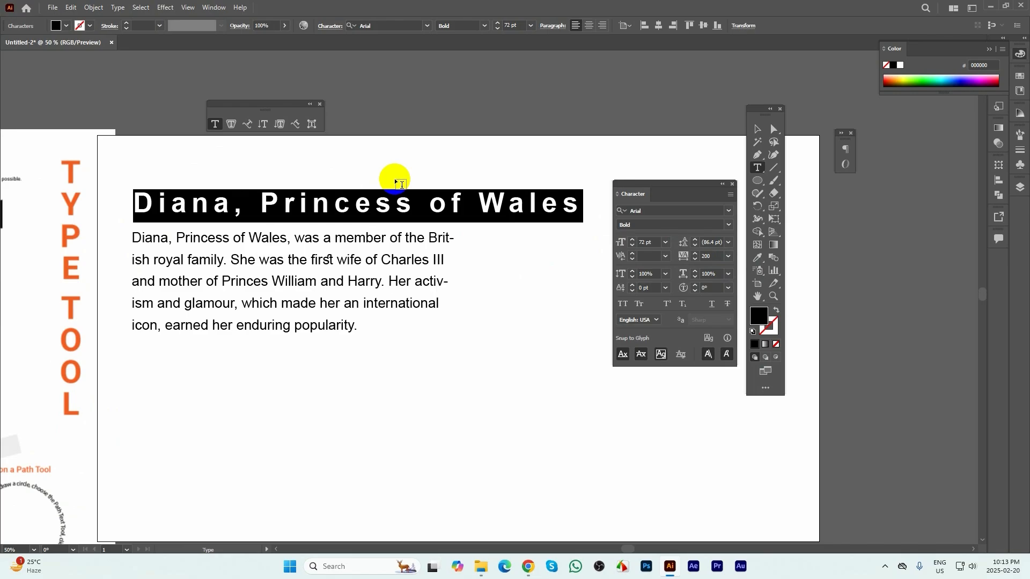
key("alt+Left")
key("alt+Left")
key("alt+Left")
key("alt+Left")
key("alt+Left")
key("alt+Left")
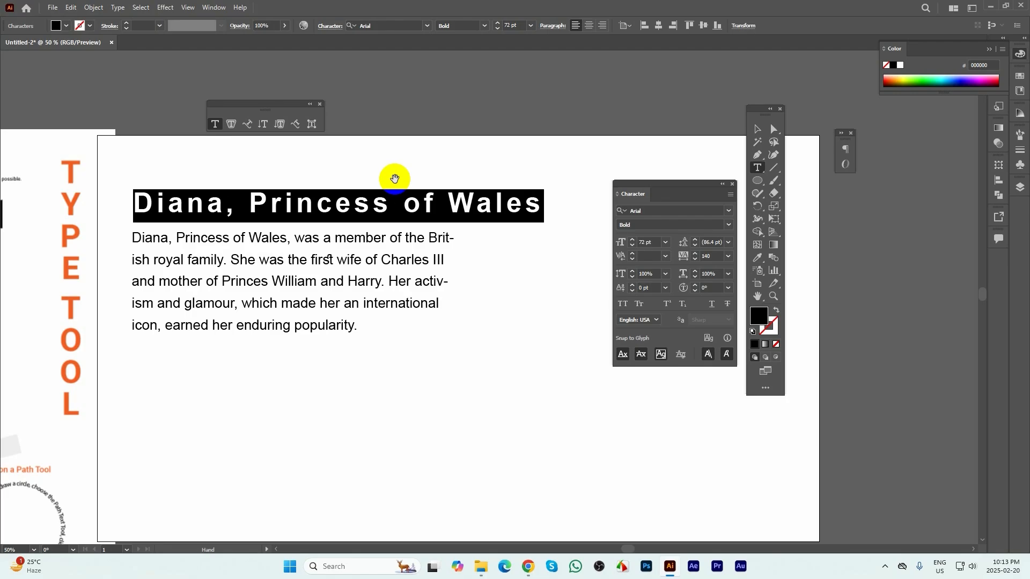
key("alt+Left")
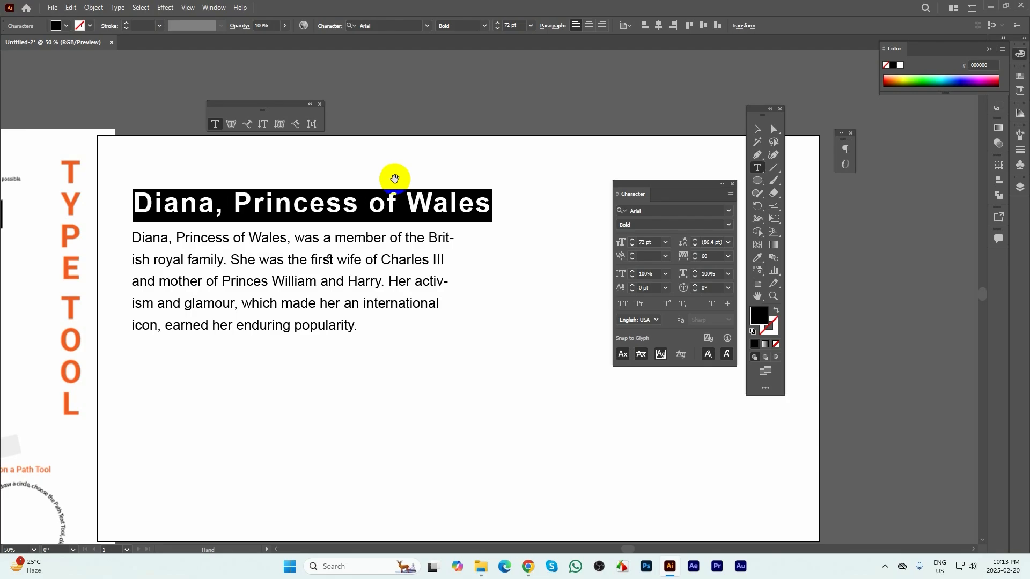
key("alt+Right")
key("alt+Right")
key("alt+Right")
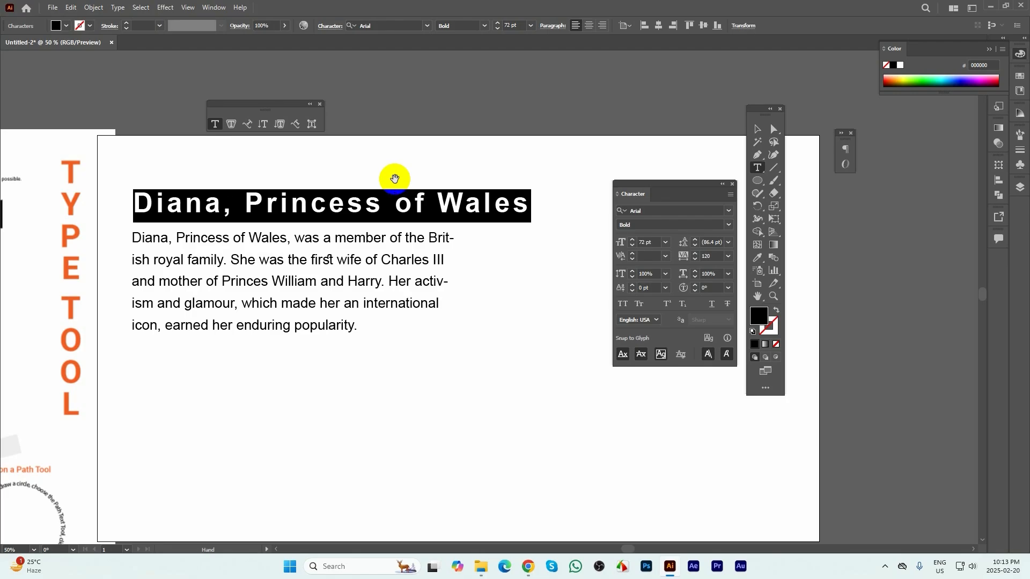
key("alt+Left")
key("alt+Left")
key("alt+Left")
key("alt+Left")
key("alt+Right")
key("alt+Right")
key("alt+Right")
key("alt+Right")
key("alt+Right")
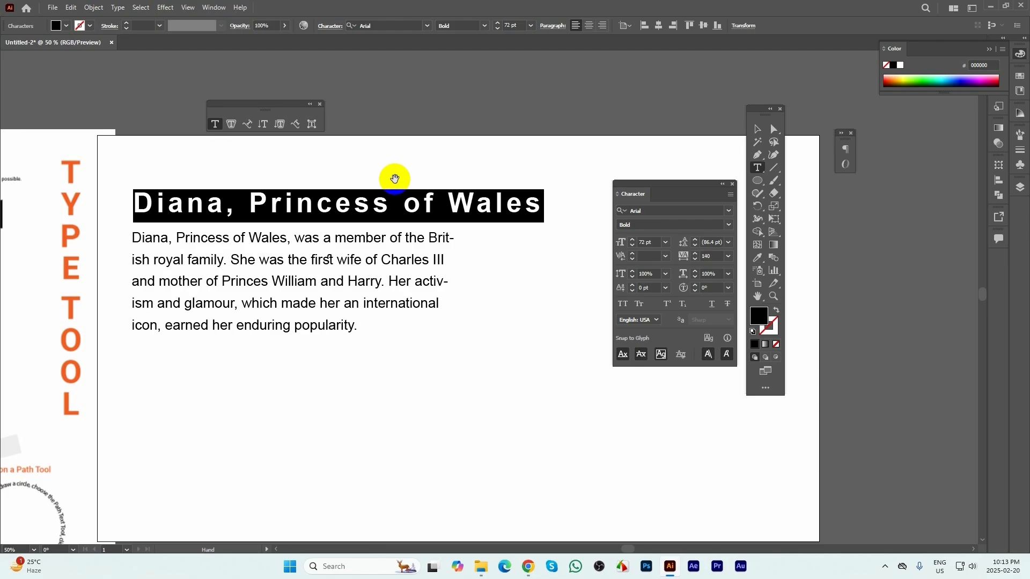
- Reset the heading's tracking to 0, set its leading to Auto, and finish editing the text
left_click(728, 256)
left_click(737, 341)
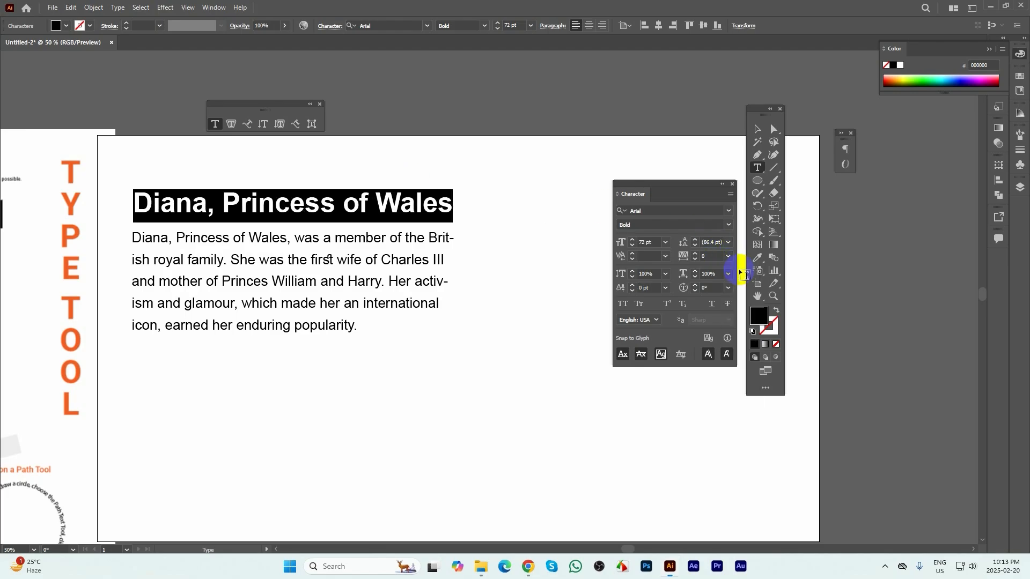
left_click(728, 242)
left_click(748, 275)
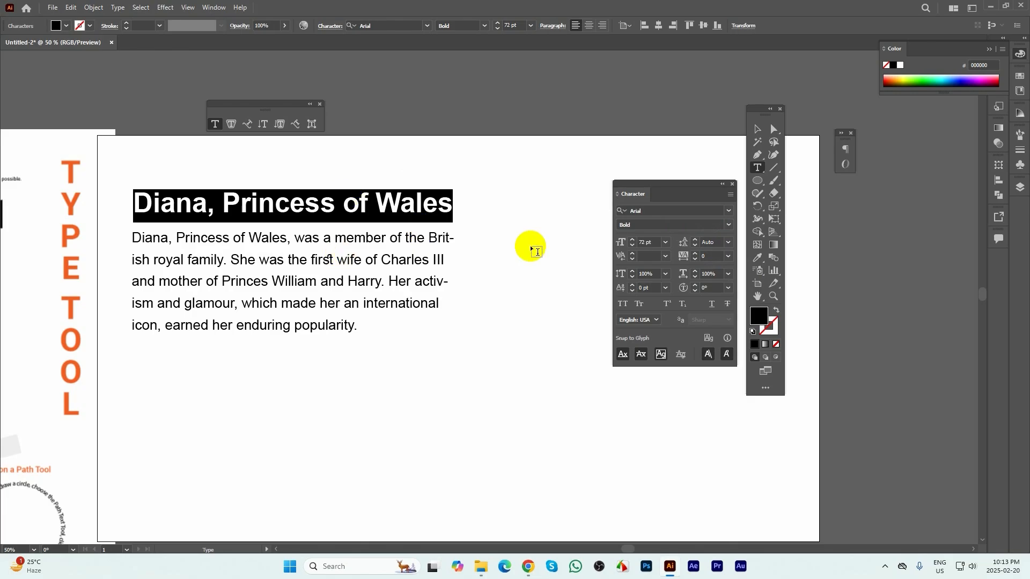
left_click(649, 256)
key("Escape")
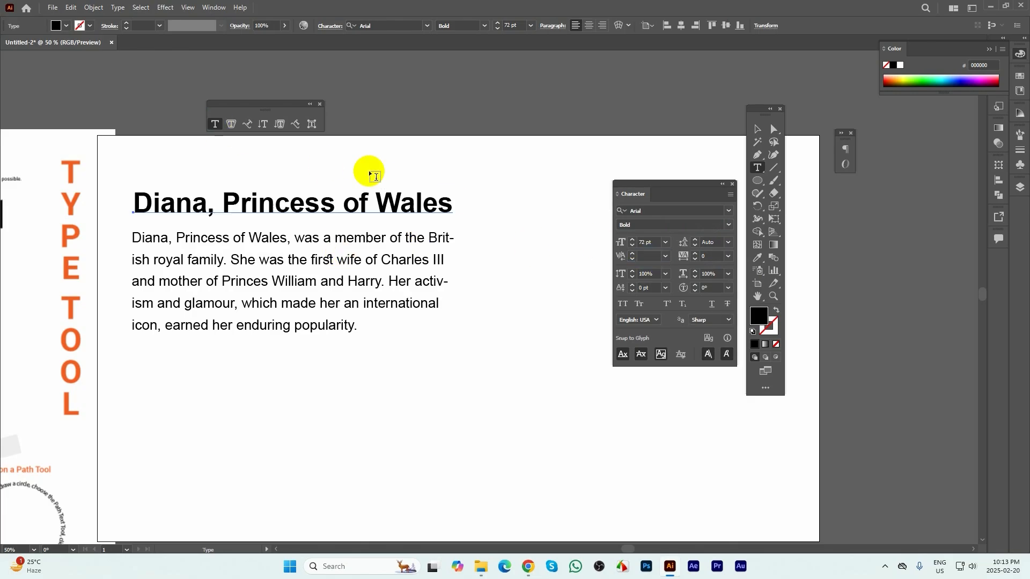
- Duplicate the heading into the empty area below the paragraph
left_click(757, 130)
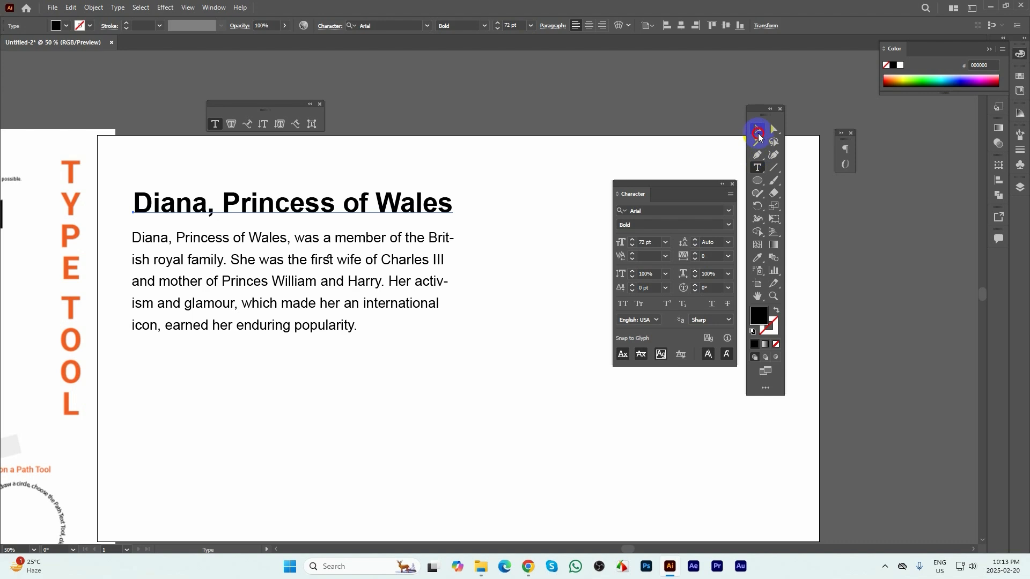
left_click_drag(387, 203, 390, 442)
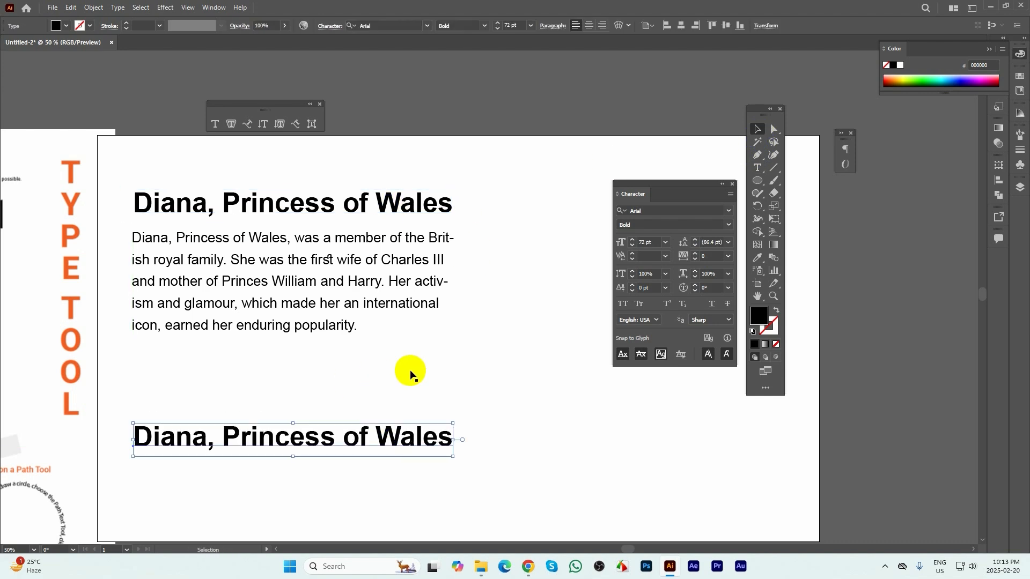
left_click_drag(418, 369, 491, 290)
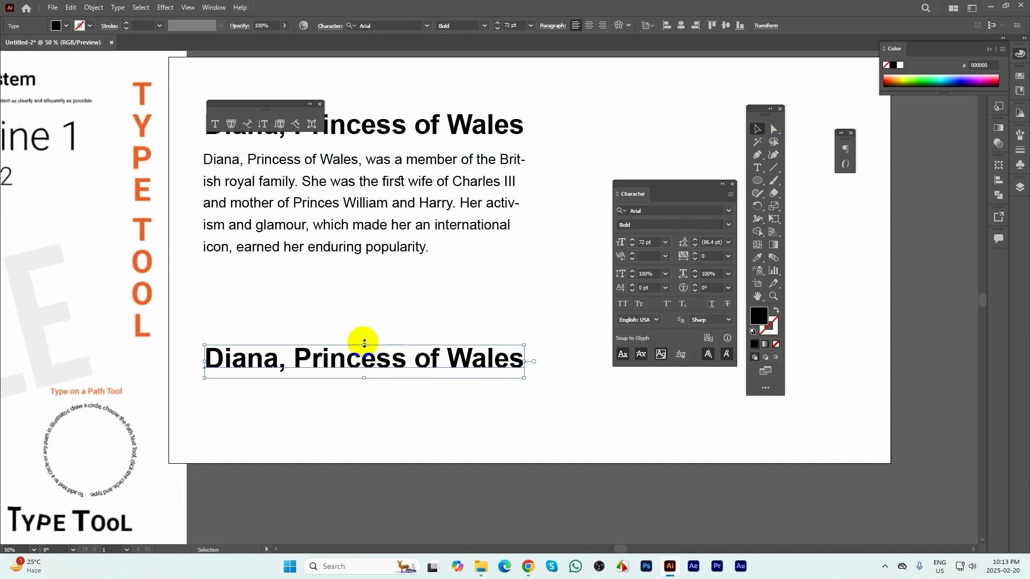
- Stretch the copied heading upward to about 254 pt, then squash it down to about 92 pt without changing its width
left_click_drag(364, 345, 365, 260)
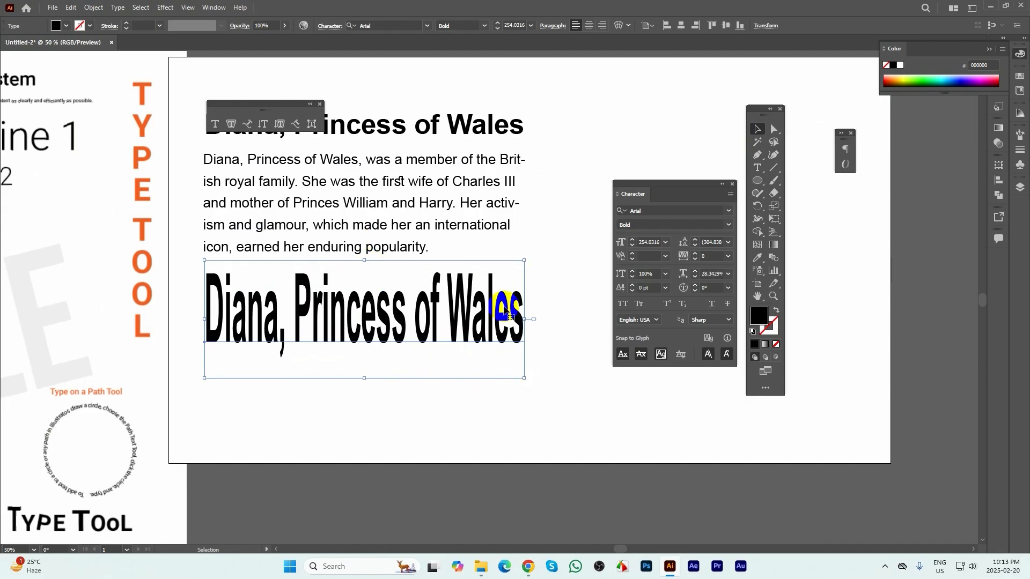
left_click(559, 357)
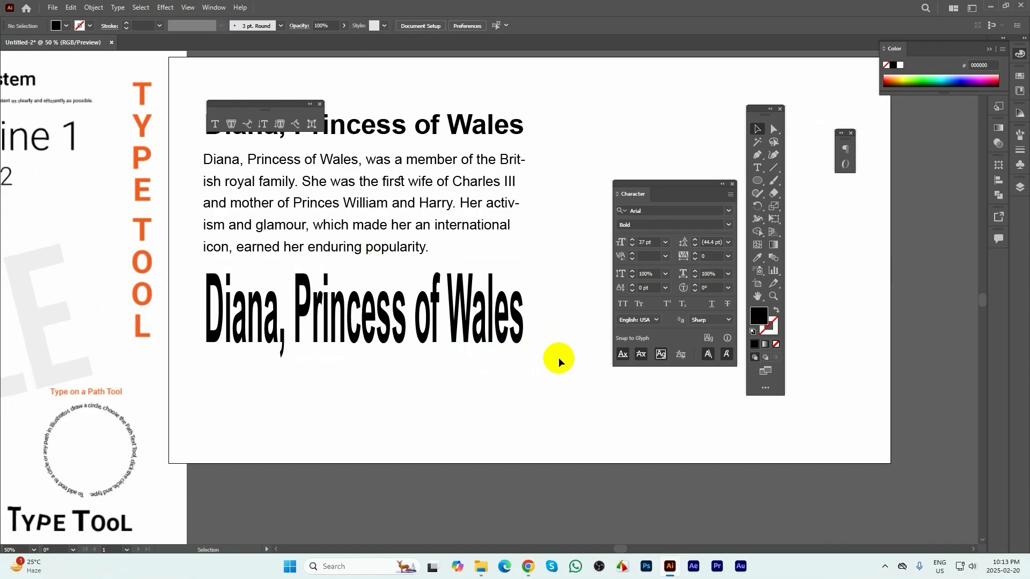
left_click(370, 338)
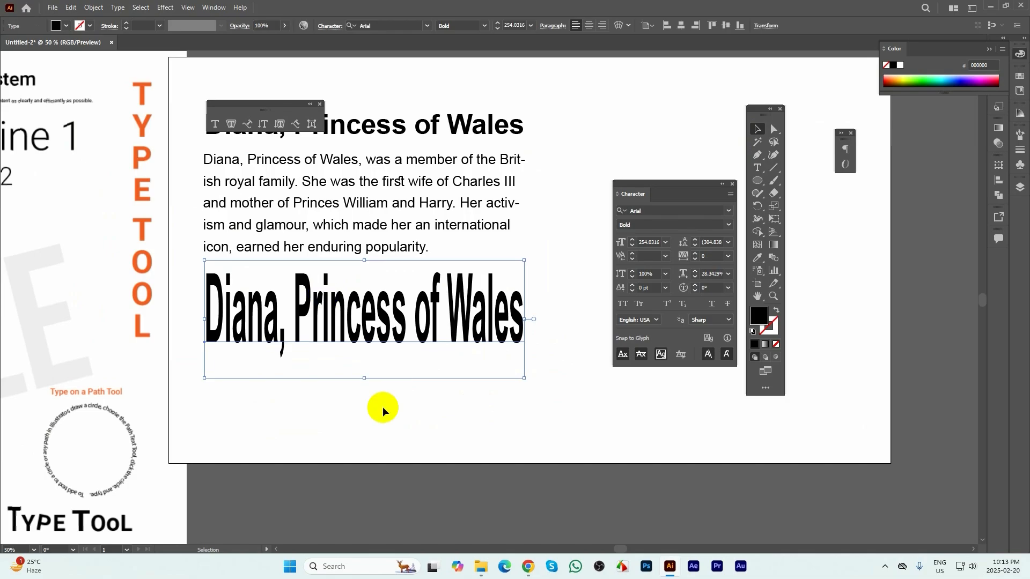
left_click(391, 410)
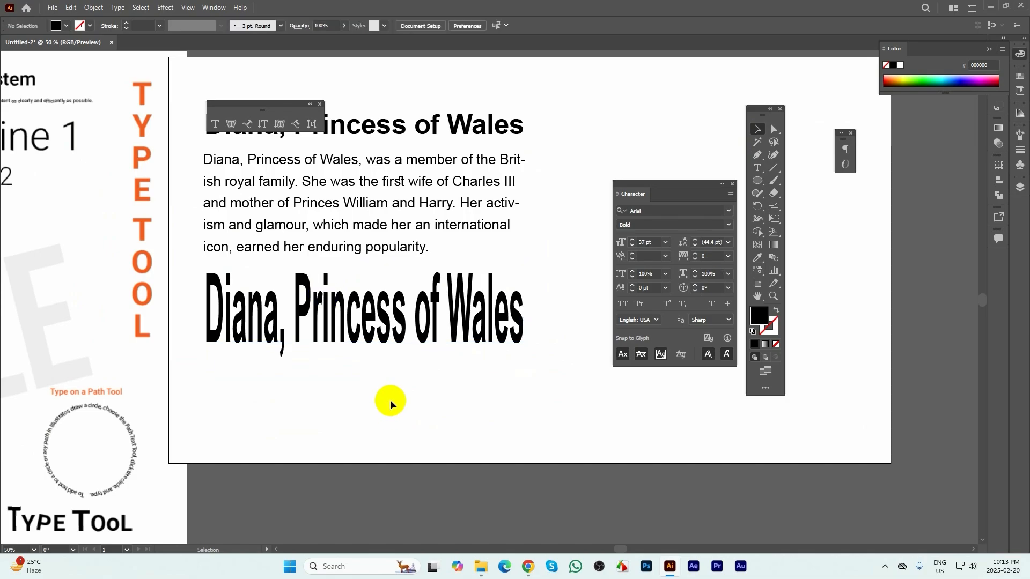
left_click(296, 328)
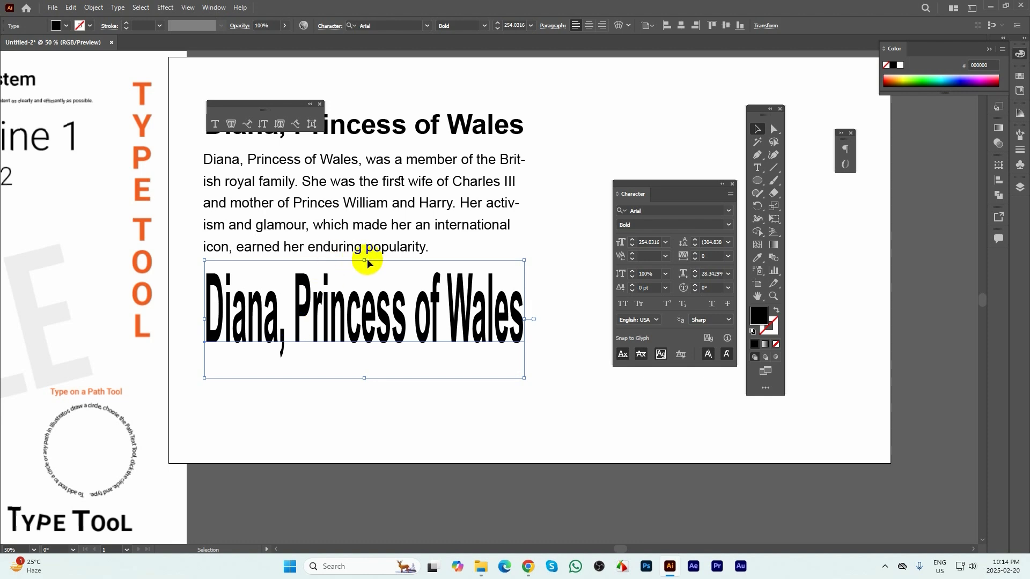
left_click_drag(365, 260, 363, 336)
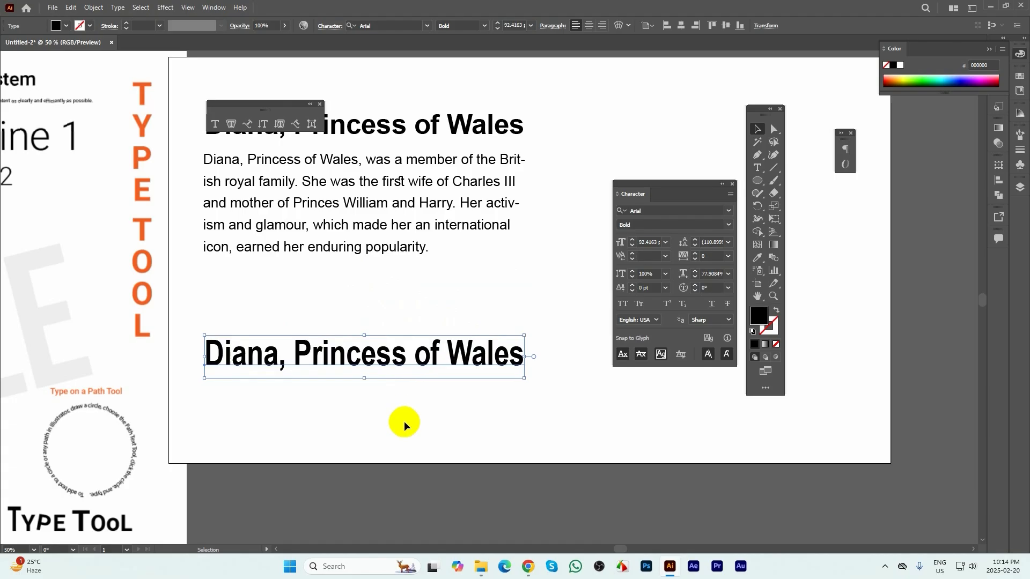
- Undo the vertical stretching and squashing of the copied heading
key("ctrl+z")
key("ctrl+z")
key("ctrl+z")
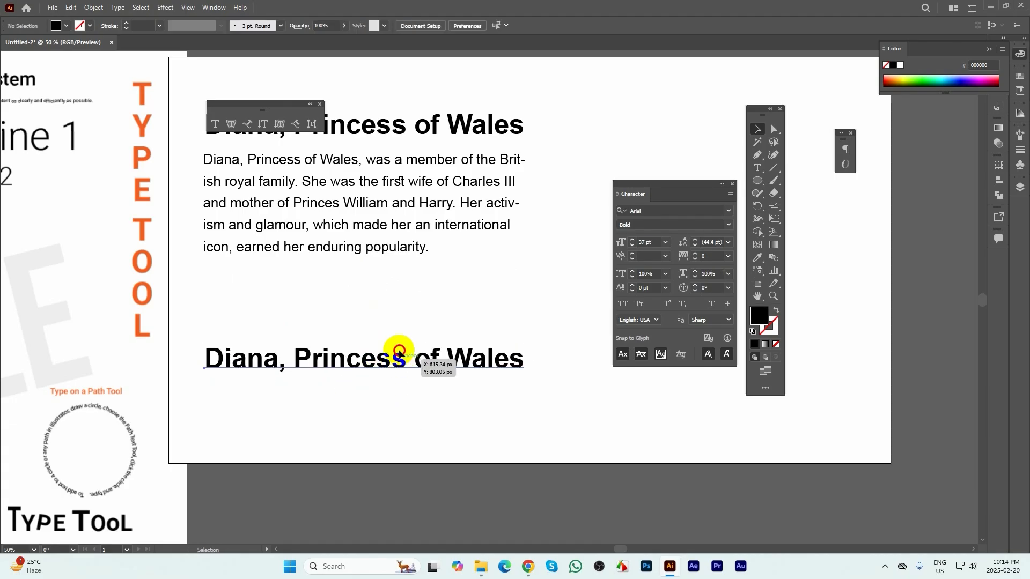
key("ctrl+z")
- Preview a 200% vertical scale on the copied heading without applying it
left_click(647, 273)
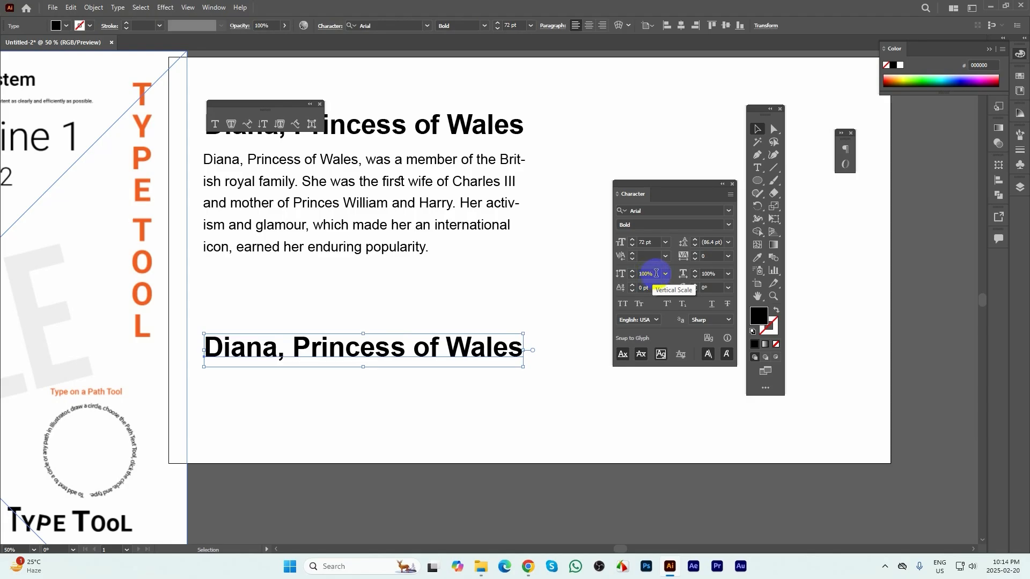
left_click(711, 274)
left_click(649, 274)
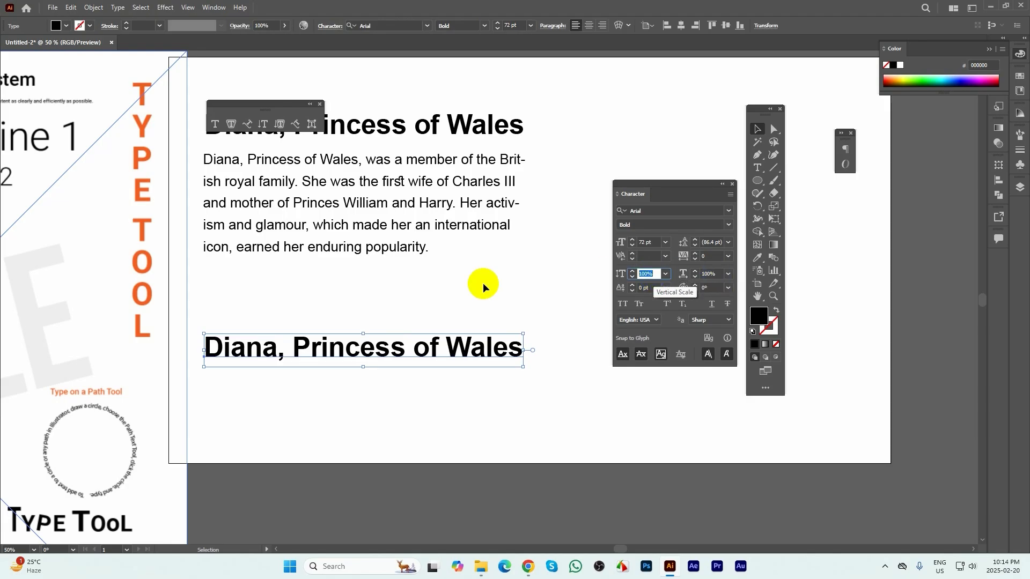
left_click(665, 273)
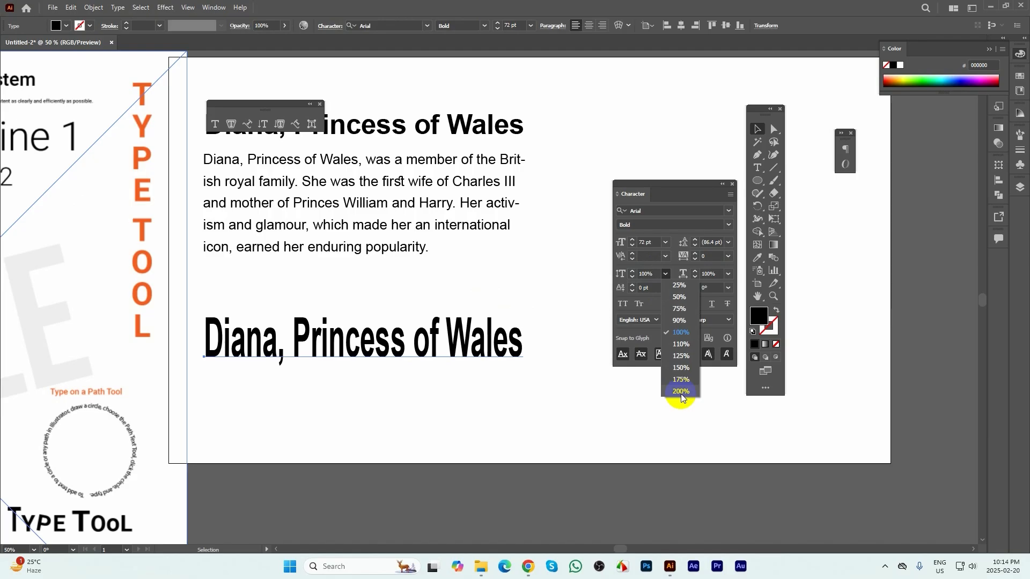
left_click(717, 280)
- Preview a 200% horizontal scale on the copied heading without applying it
left_click(714, 275)
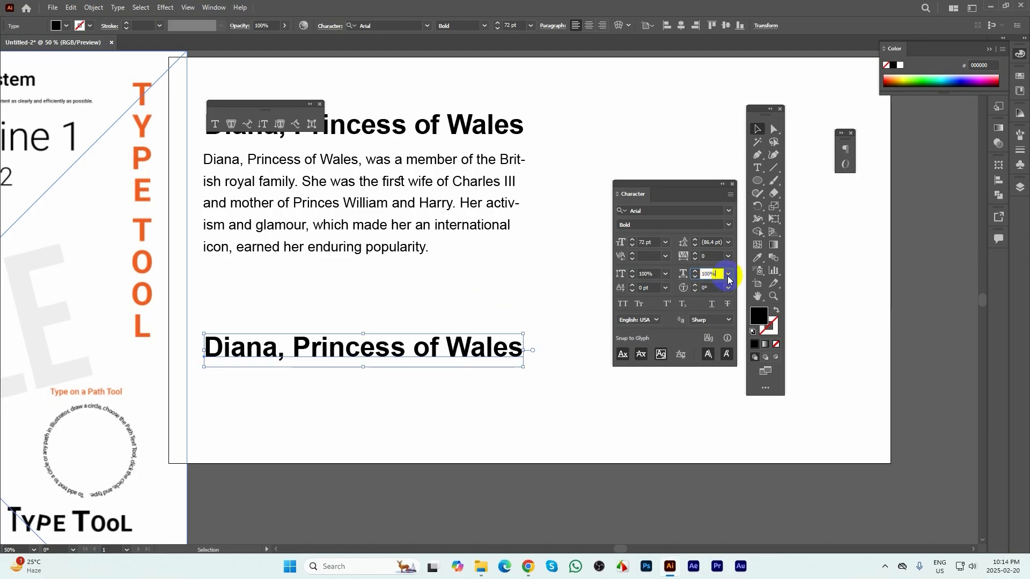
left_click(728, 276)
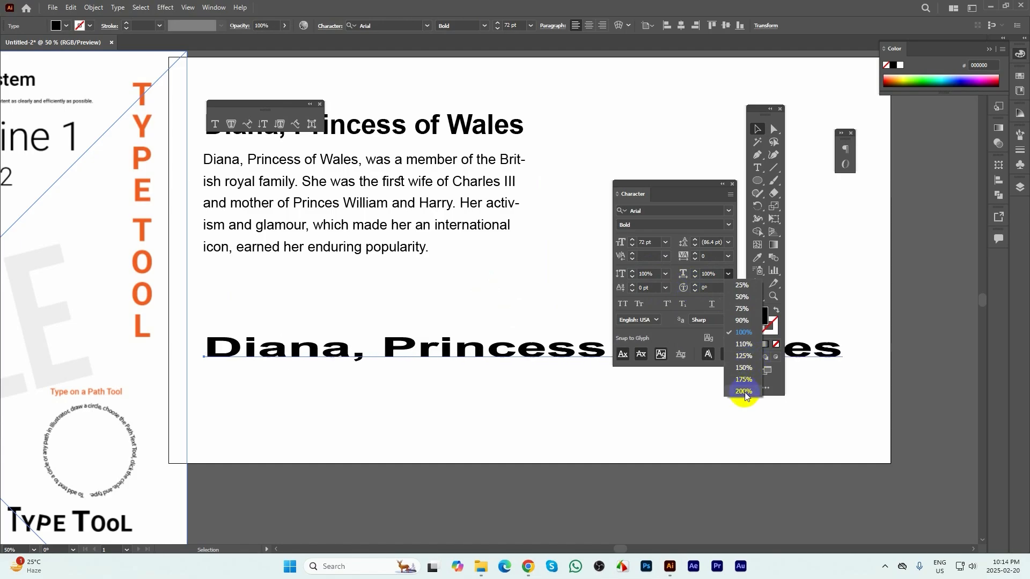
left_click(414, 284)
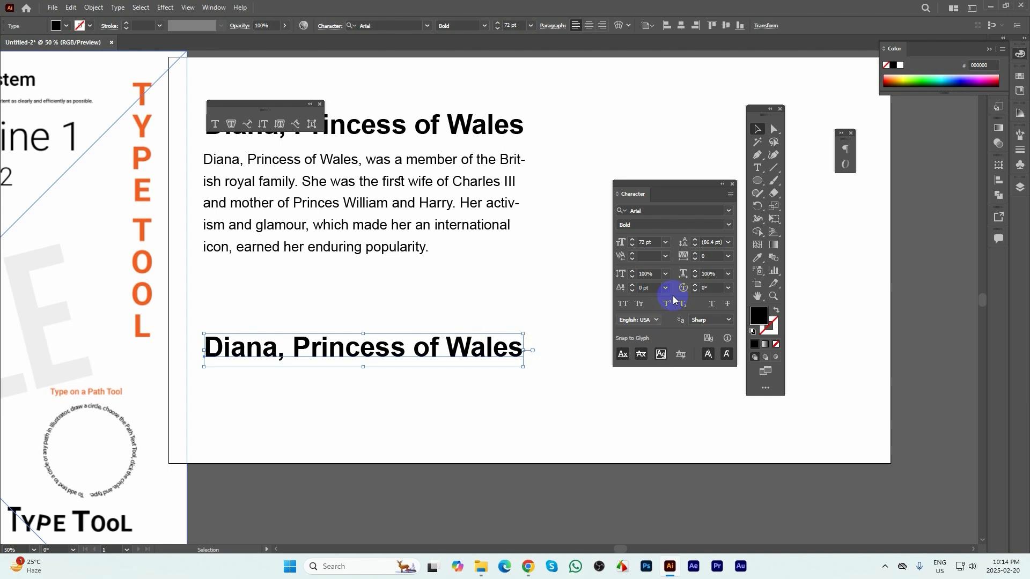
- Move the copied heading up so it sits just beneath the paragraph
left_click_drag(375, 354, 368, 298)
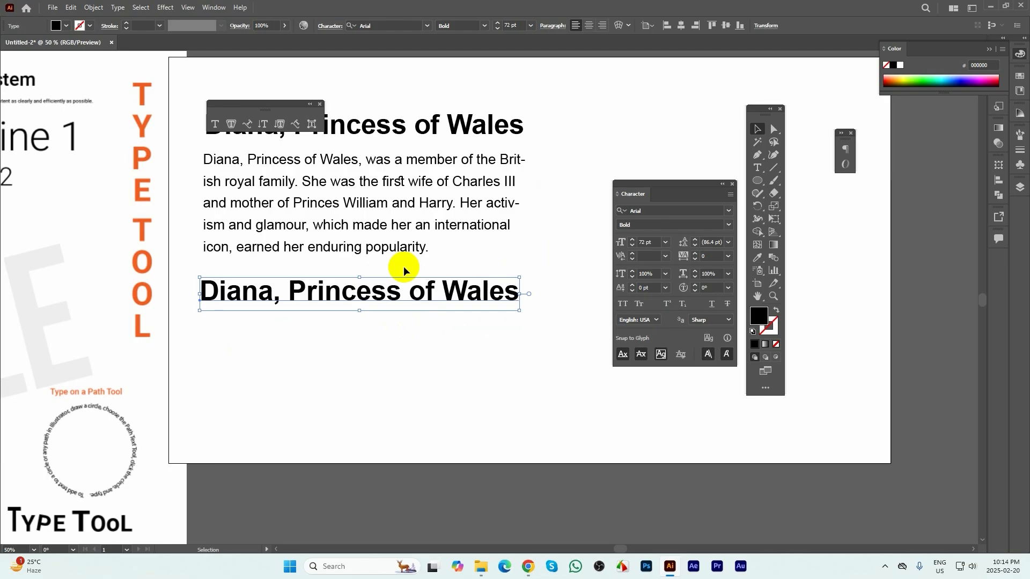
double_click(426, 293)
left_click_drag(452, 294, 454, 380, "alt")
key("ctrl+z")
- Duplicate the heading beneath the paragraph further down the artboard and select all of the new copy's text
left_click(483, 323)
left_click_drag(460, 299, 460, 387, "alt")
double_click(459, 388)
triple_click(459, 387)
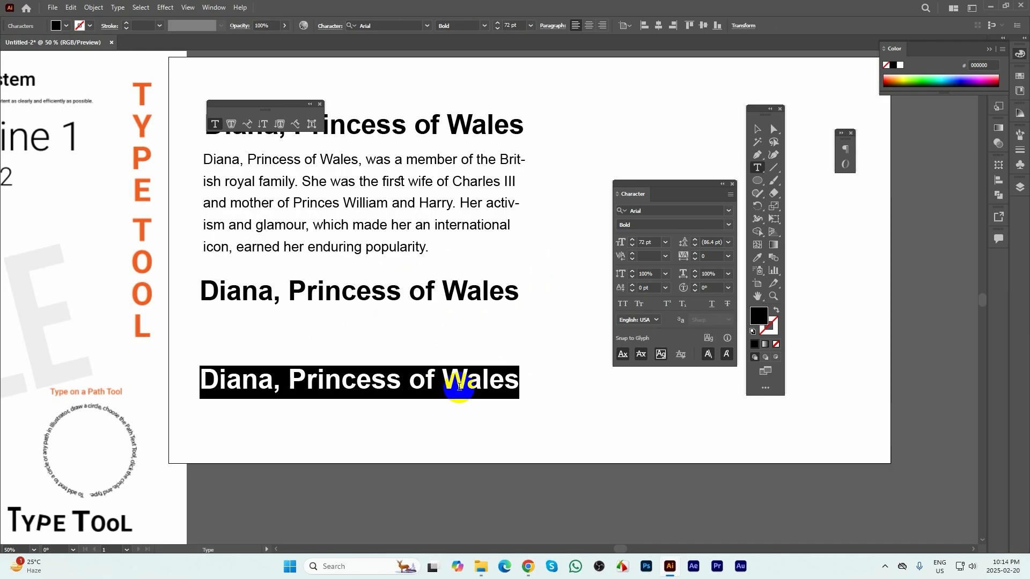
- Replace the selected text of the lowest heading copy with "pig"
type("pg")
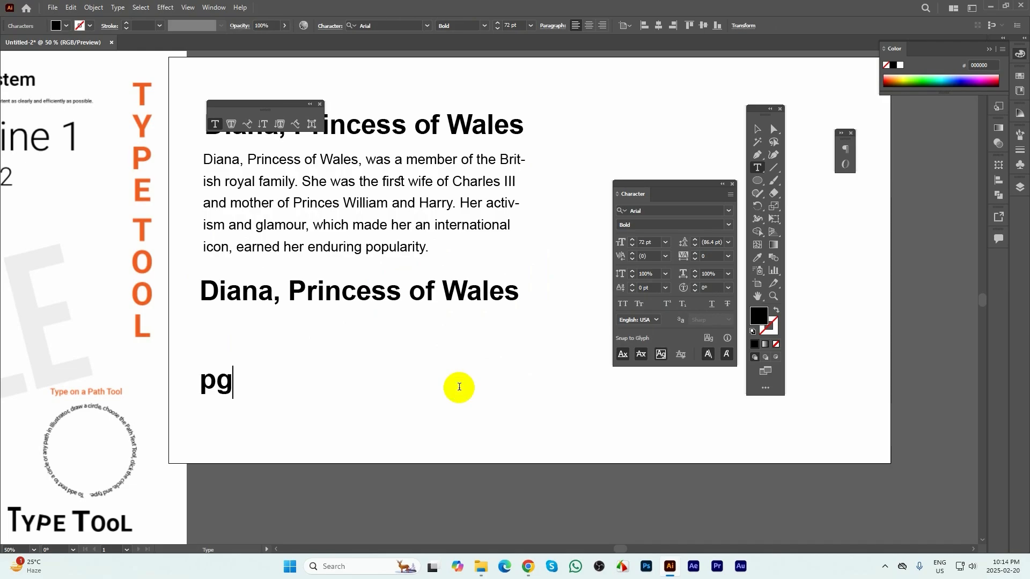
type("g")
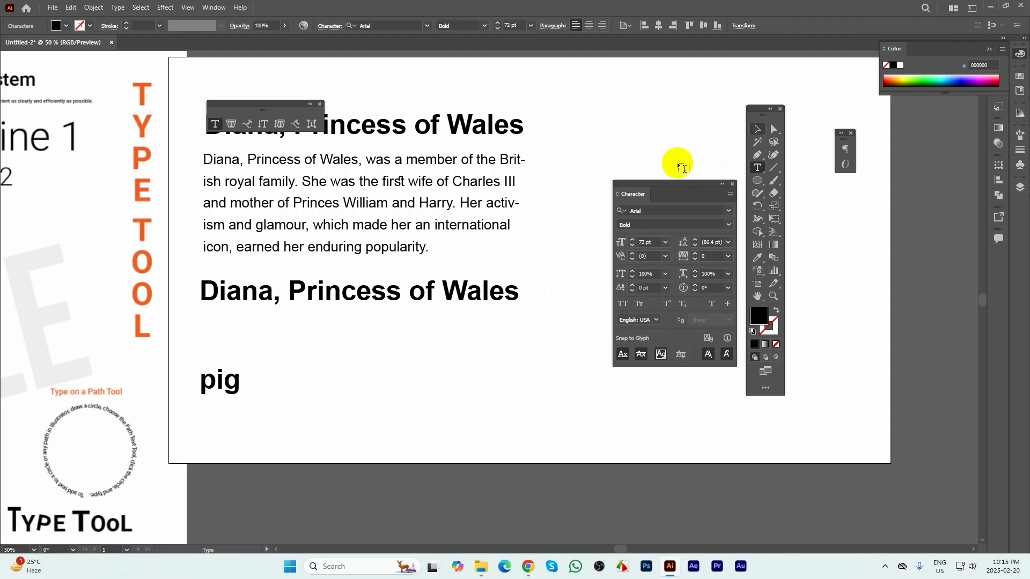
left_click(223, 380, "shift")
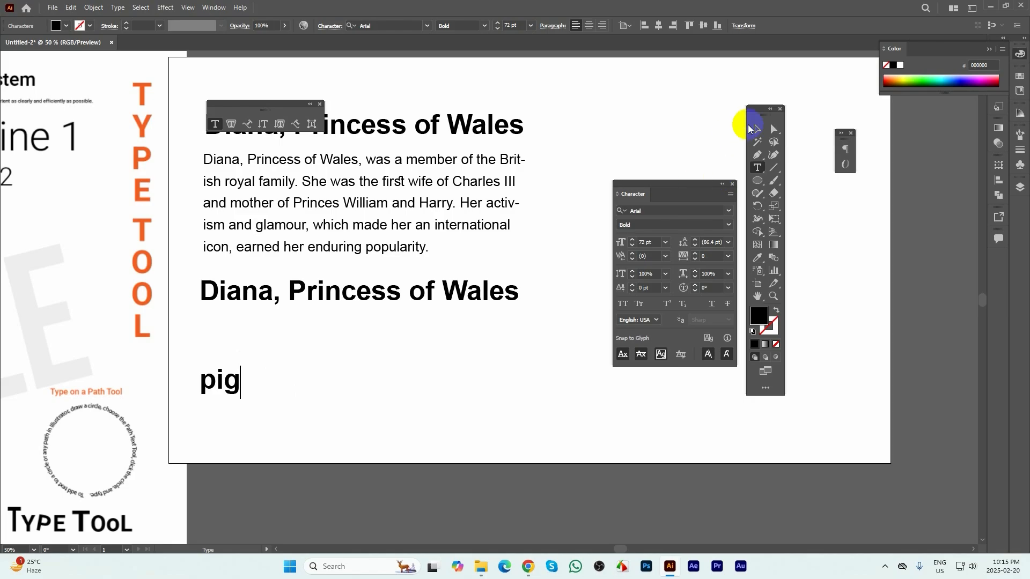
- Scale the word "pig" up proportionally to about 182 pt and place it beneath the lower heading
left_click(758, 128)
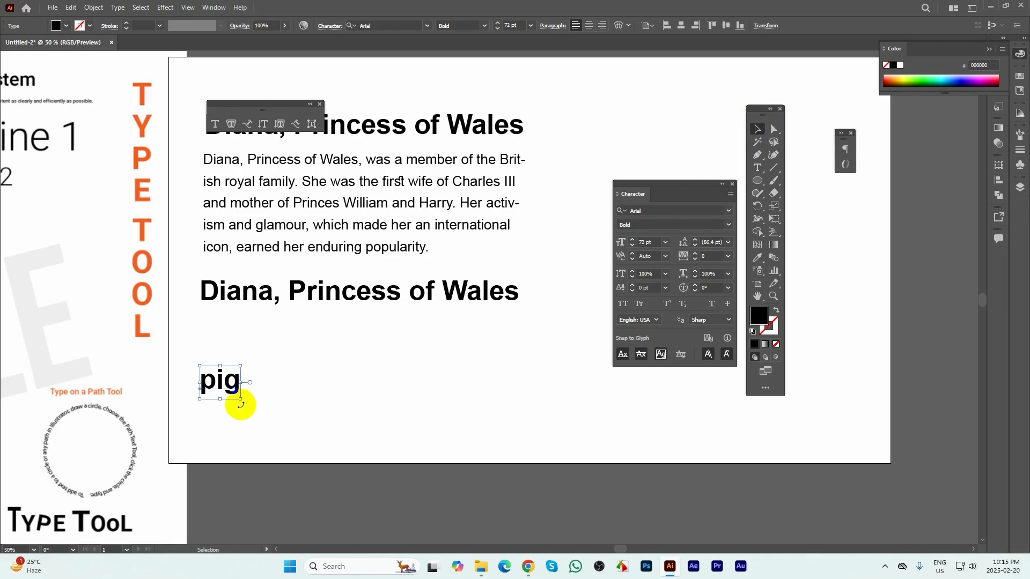
left_click_drag(239, 398, 394, 399)
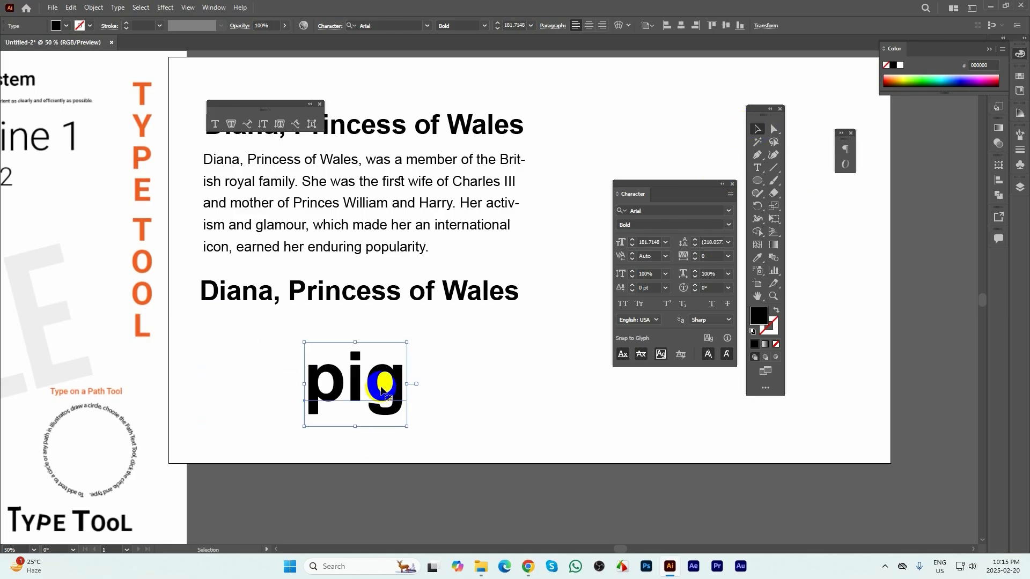
scroll(382, 382, "up", 1)
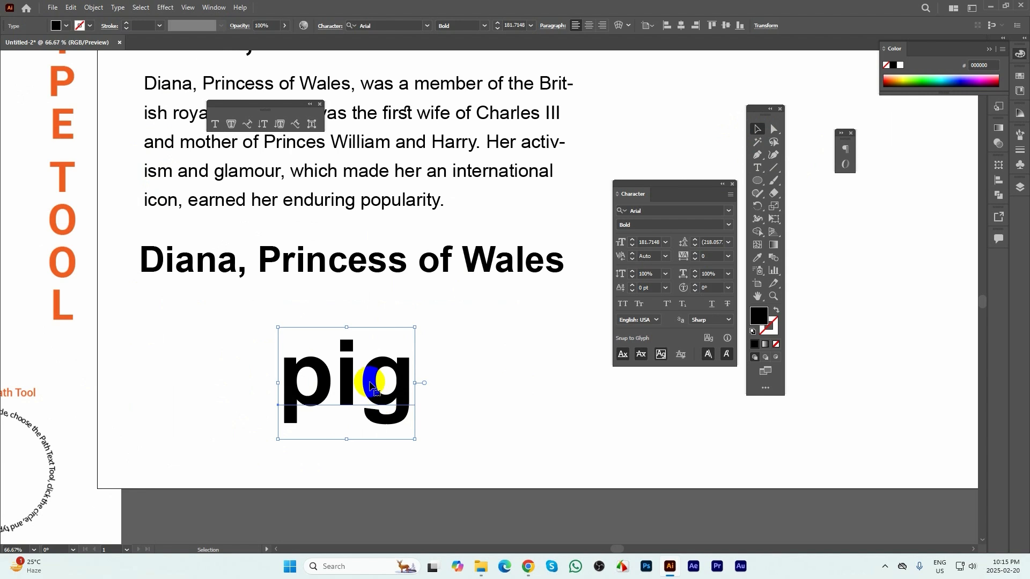
scroll(332, 405, "up", 1)
scroll(331, 404, "up", 1)
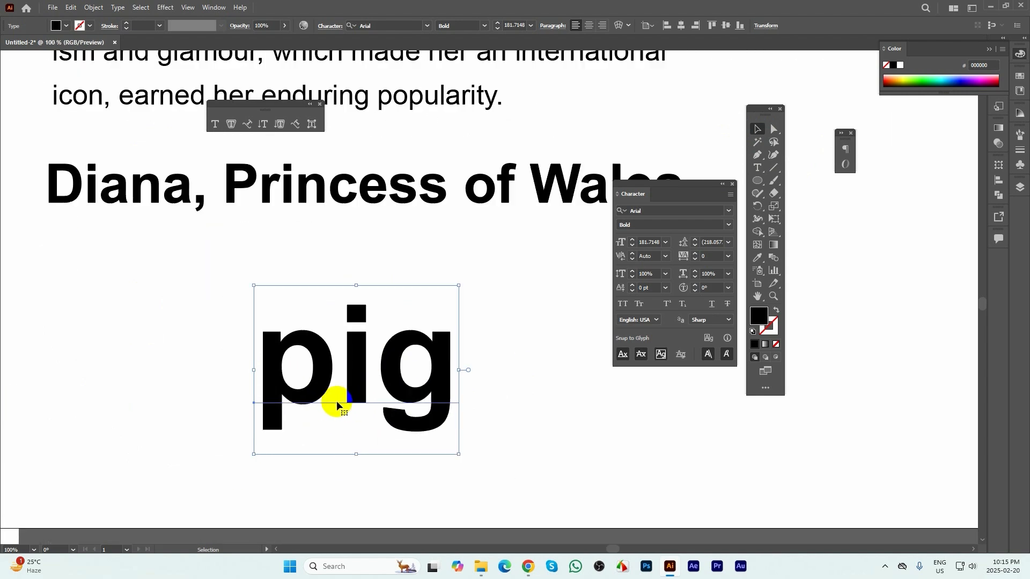
scroll(336, 400, "down", 1)
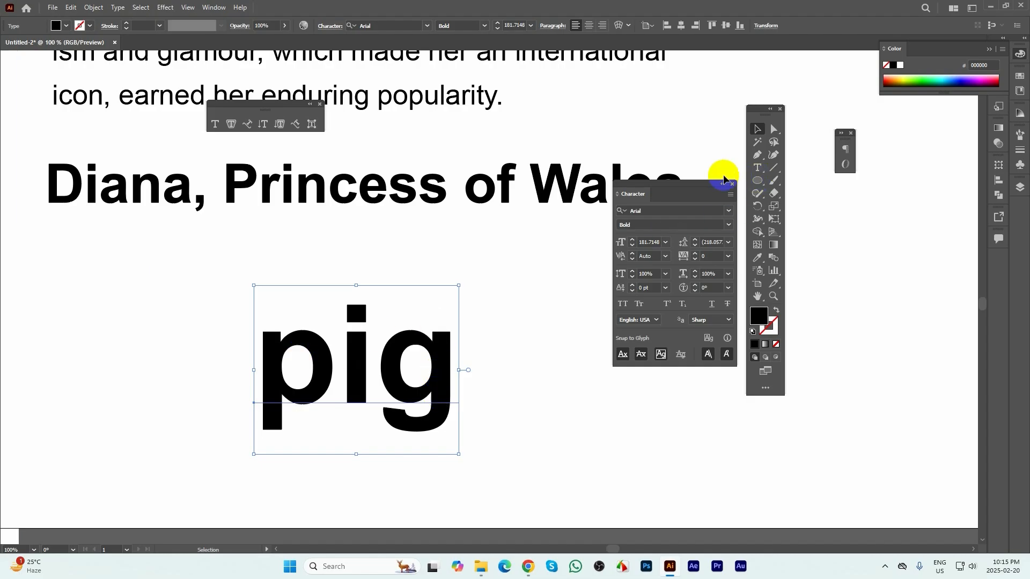
- Select only the letter g in "pig" and raise its baseline shift to 13 pt
left_click(630, 306)
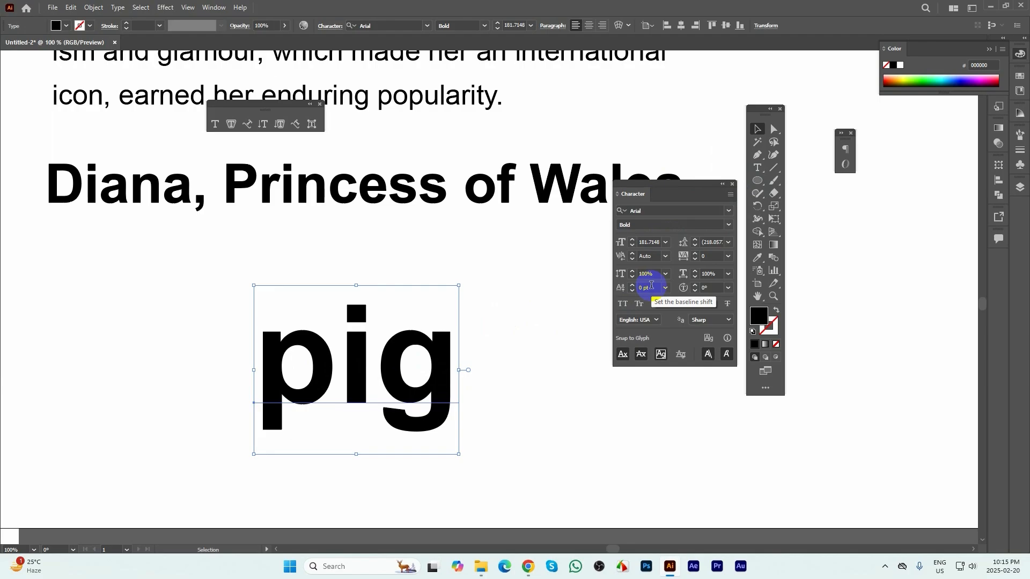
double_click(386, 368)
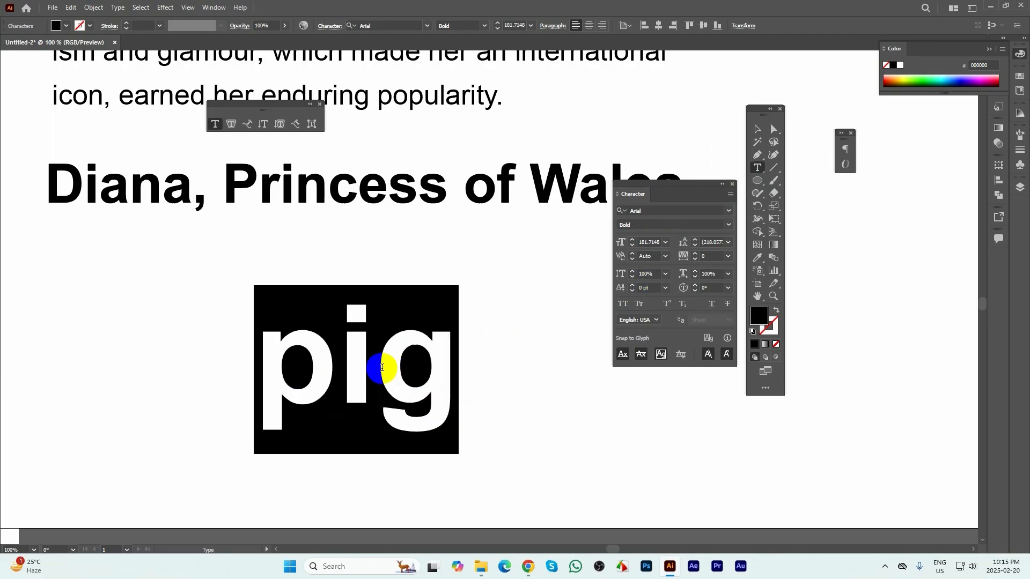
left_click(447, 367)
key("shift+Left")
left_click(649, 287)
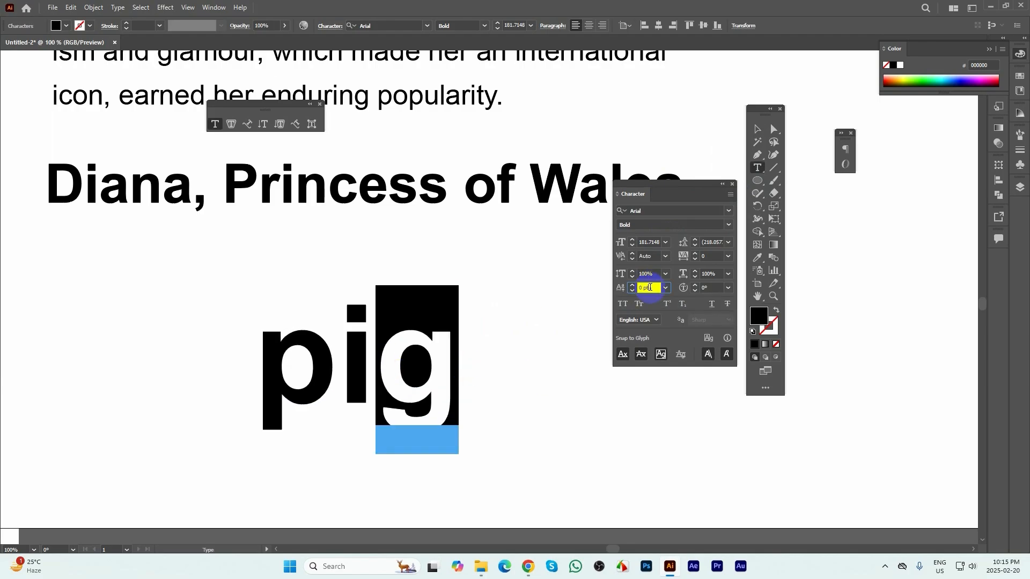
left_click(632, 285)
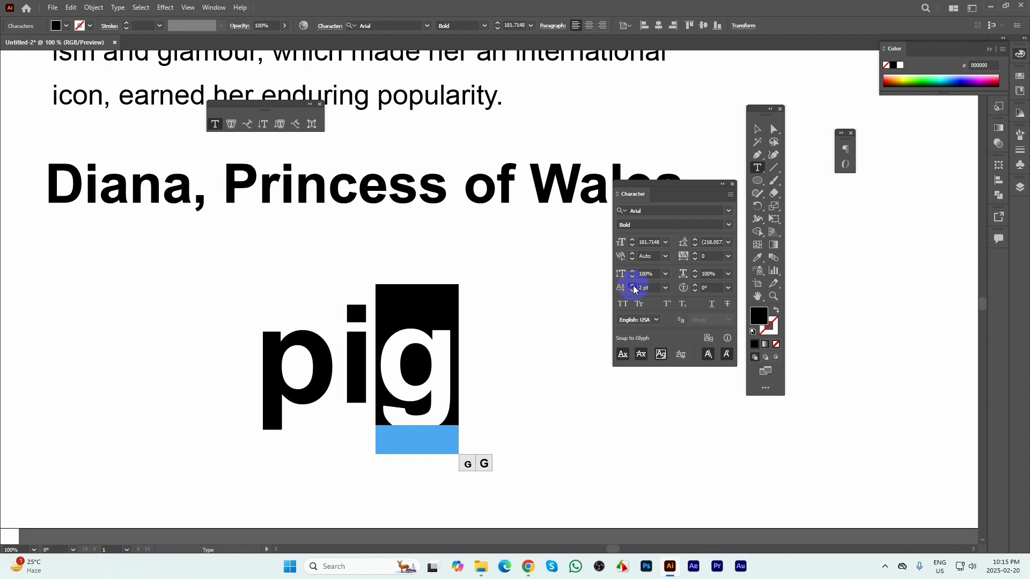
left_click(632, 285)
left_click(632, 285)
left_click(632, 286)
left_click(632, 285)
left_click(632, 285)
left_click(632, 286)
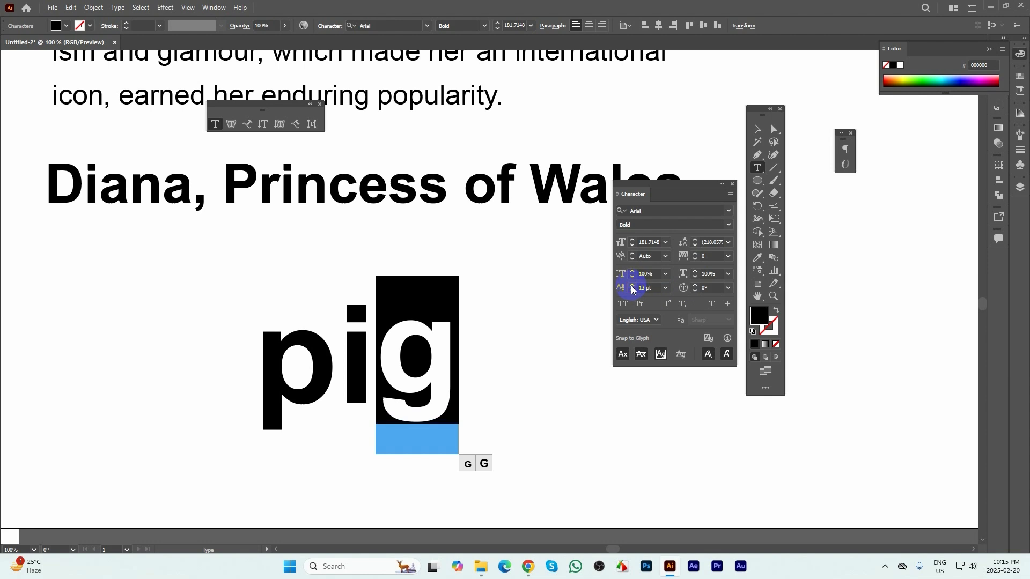
- Increase the baseline shift of the letter g to 35 pt
left_click(654, 288)
scroll(654, 288, "up", 10)
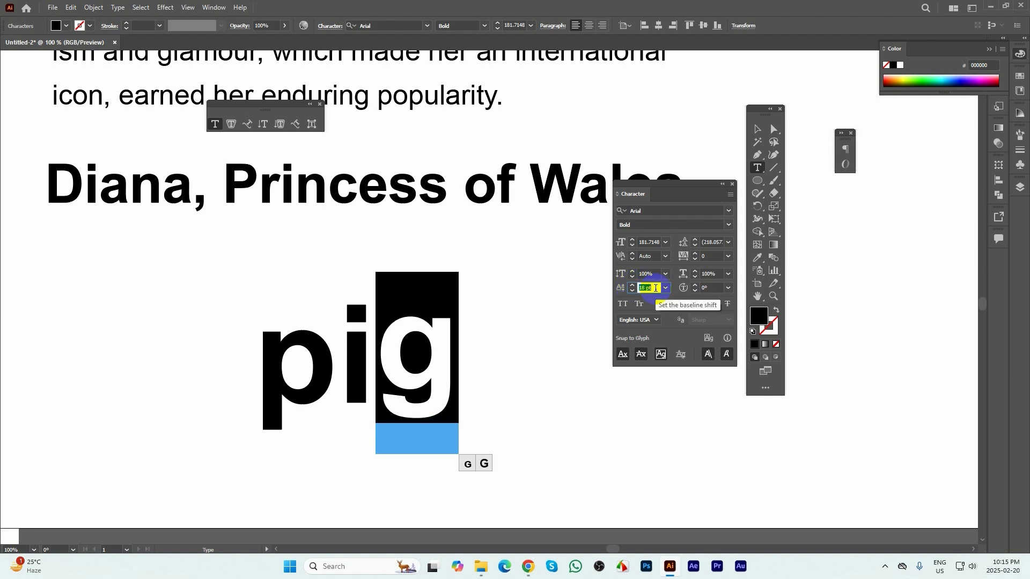
scroll(652, 288, "up", 4)
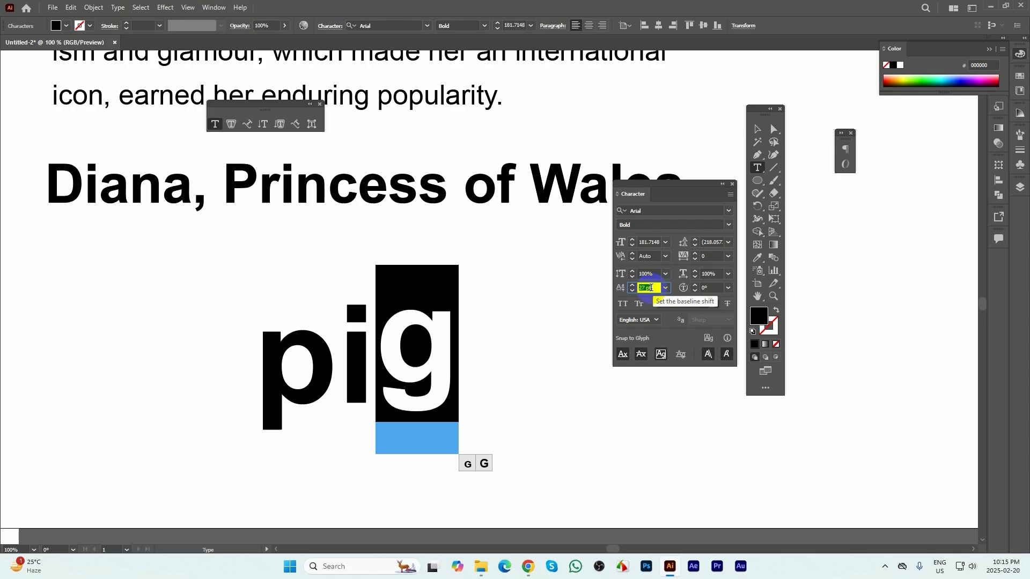
left_click(631, 286)
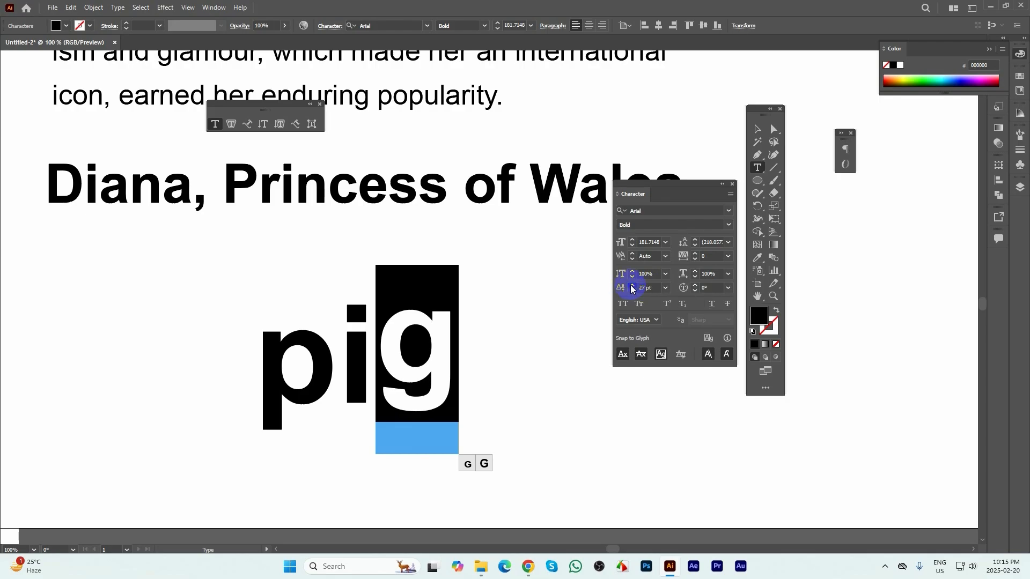
left_click(665, 288)
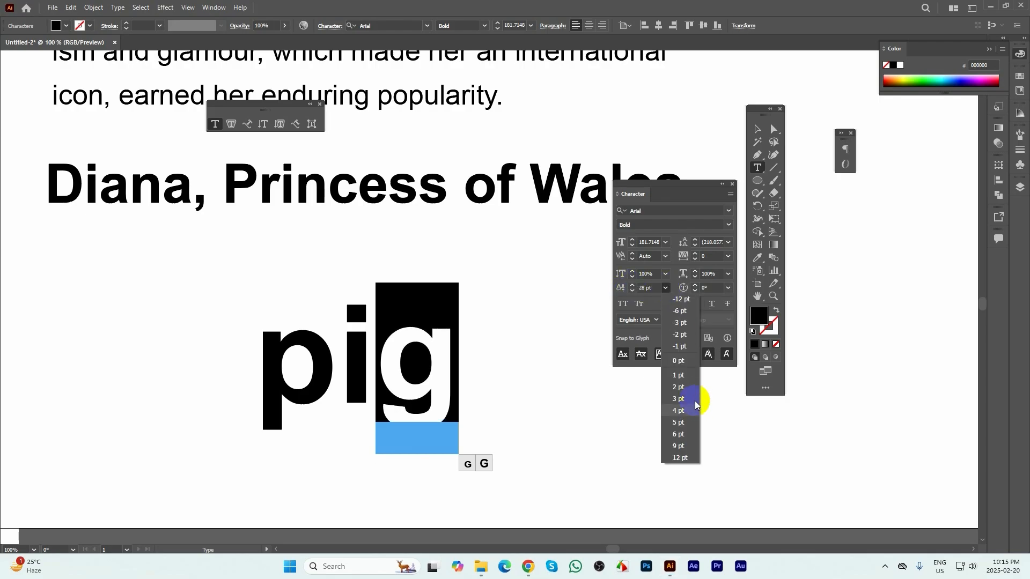
left_click(649, 287)
scroll(649, 287, "up", 9)
scroll(649, 286, "up", 4)
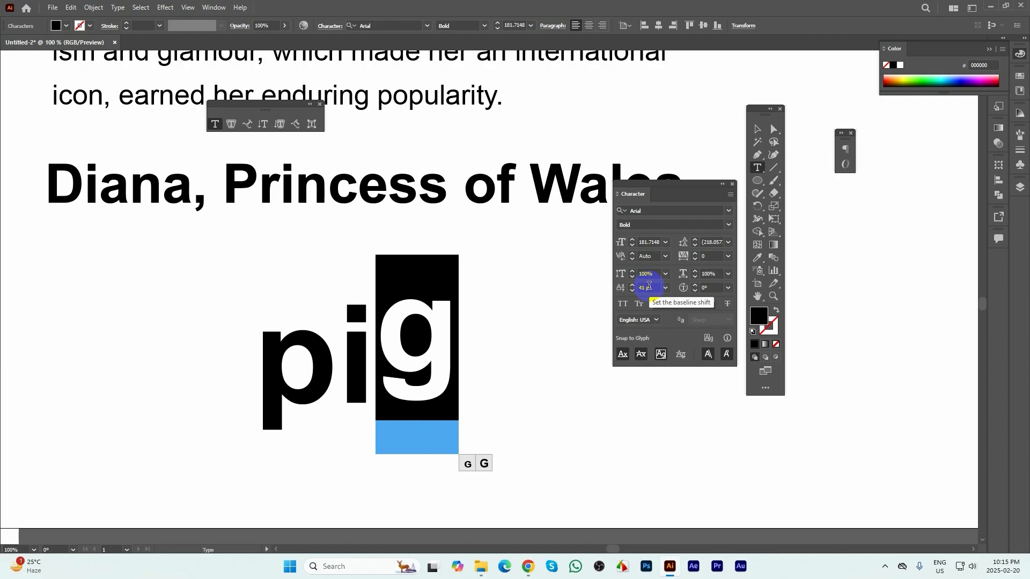
scroll(649, 285, "down", 6)
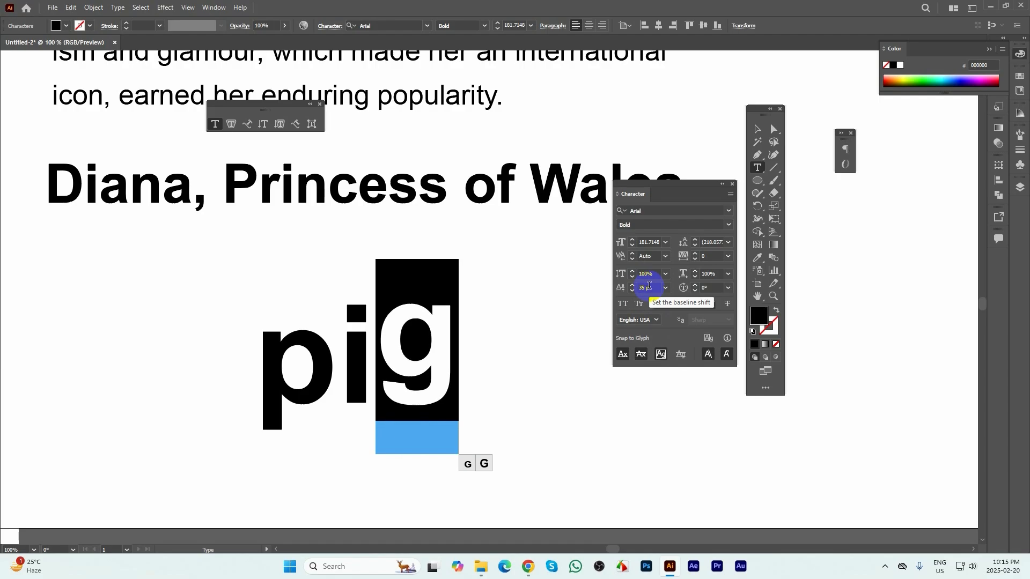
left_click(416, 340)
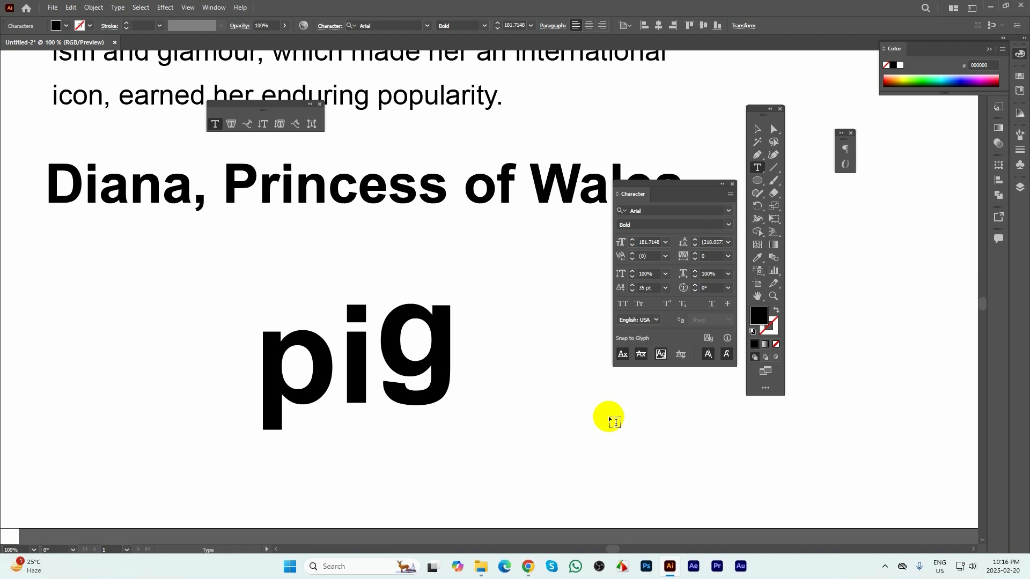
- Shift the word "pig" left under the start of the heading, and move it back toward the right
left_click(756, 129)
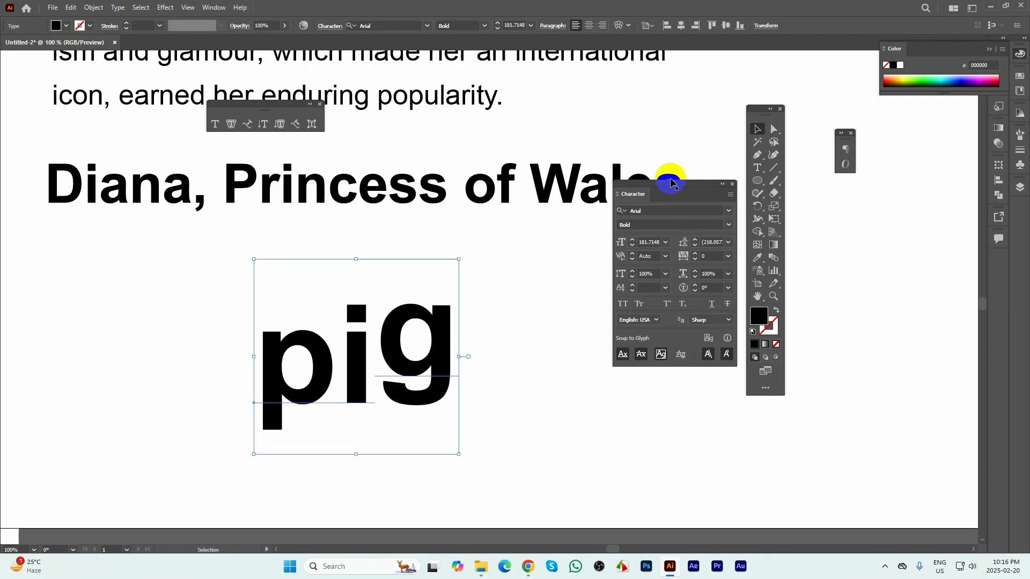
left_click(352, 378)
scroll(351, 374, "down", 3)
left_click_drag(384, 374, 319, 374)
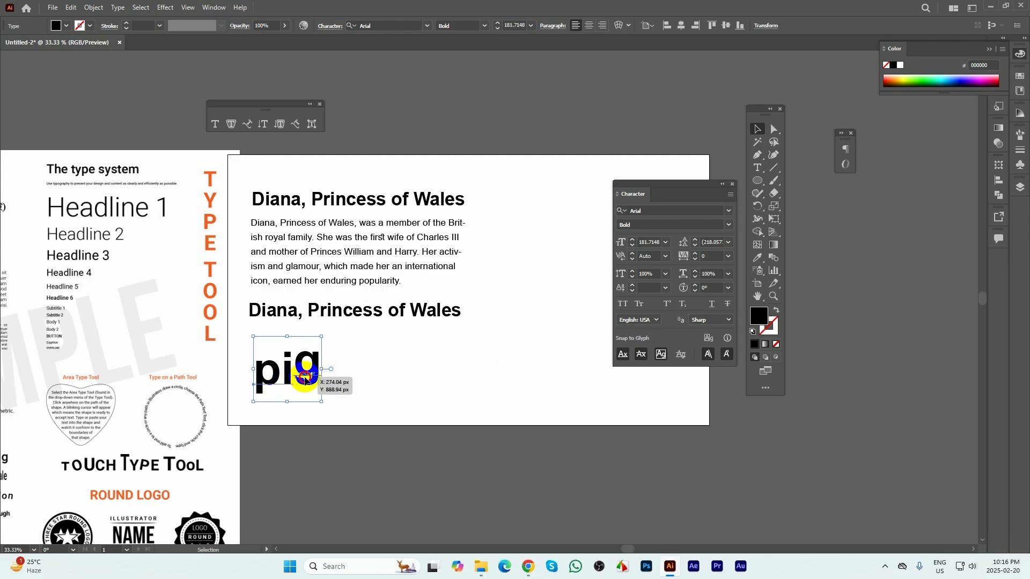
left_click_drag(305, 376, 368, 372)
scroll(367, 371, "up", 3)
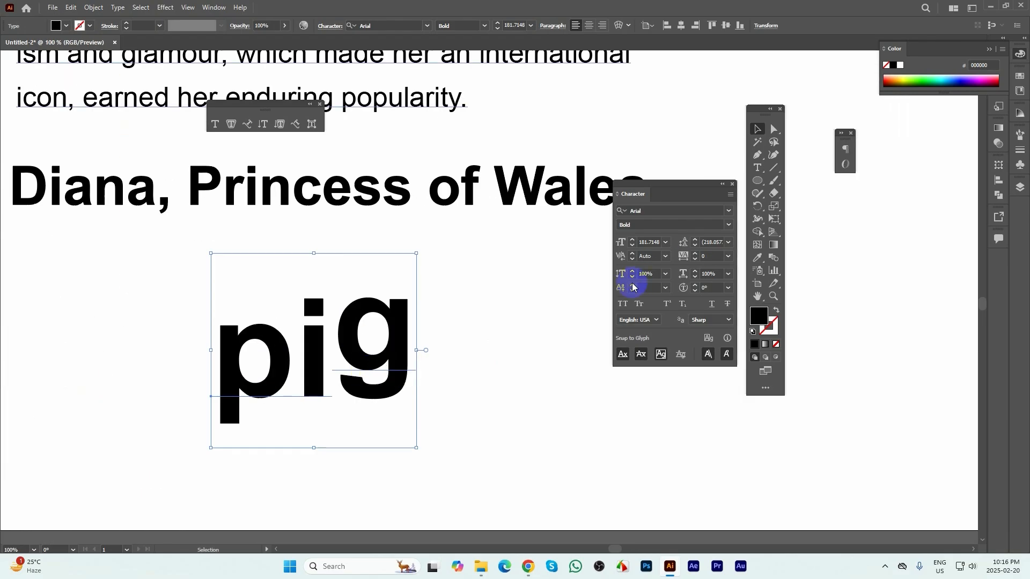
- Lower the letter p of "pig" with a baseline shift of -12 pt
double_click(278, 369)
double_click(247, 349)
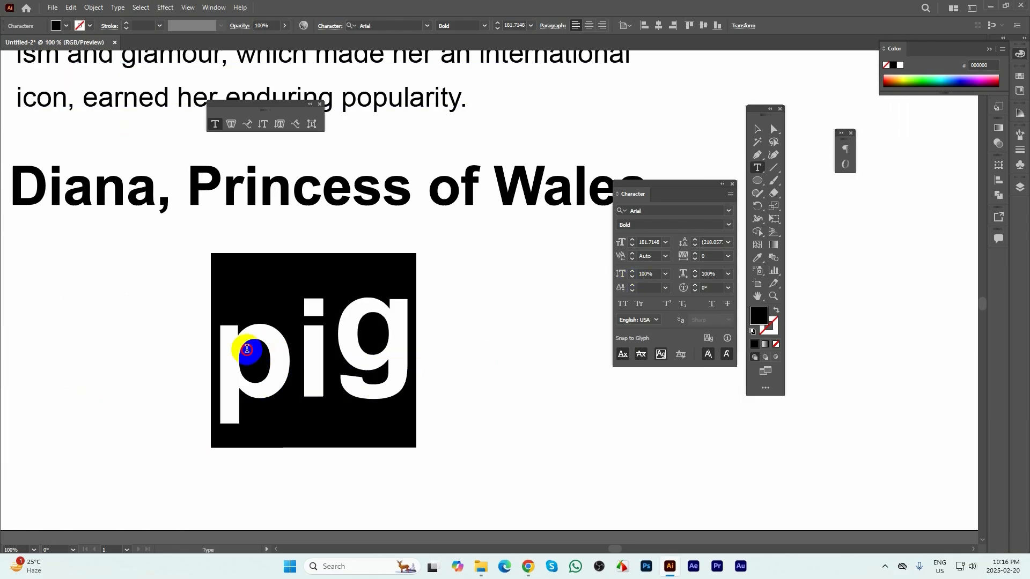
left_click_drag(247, 349, 294, 351)
left_click(665, 288)
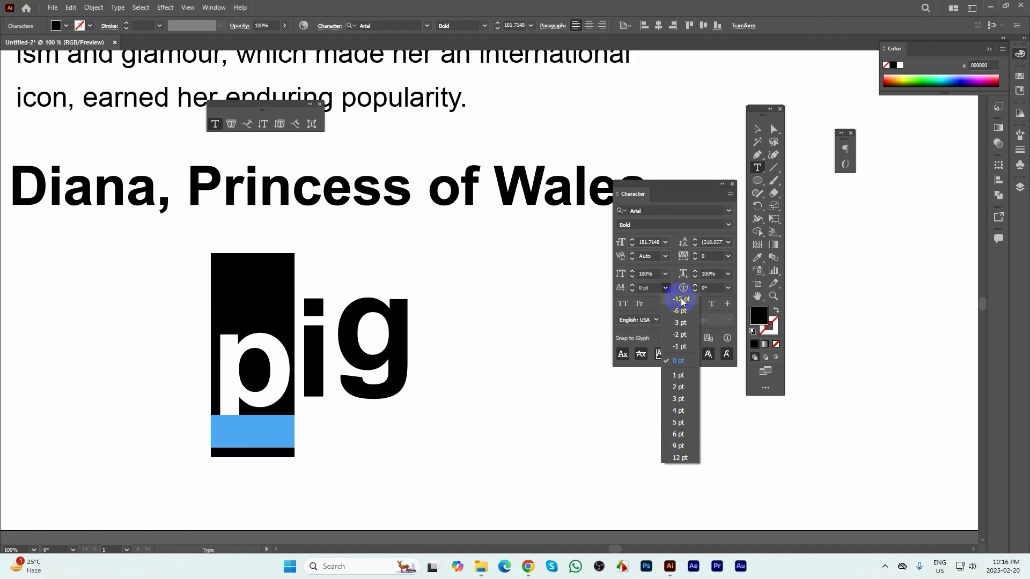
left_click(681, 299)
left_click(356, 311)
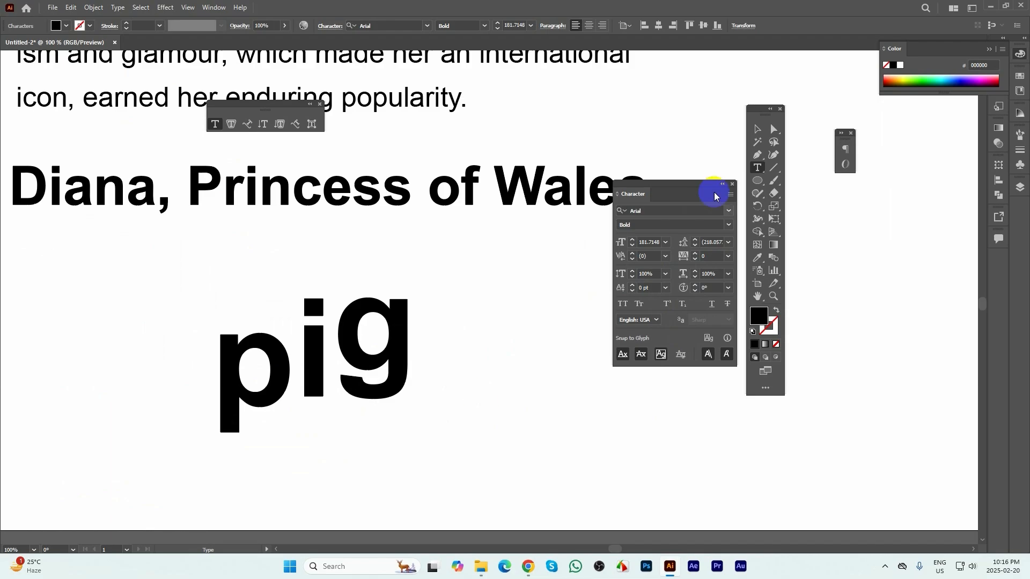
- Move the word "pig" left so it sits beneath the start of the lower heading
left_click(758, 129)
left_click(260, 329)
scroll(263, 337, "down", 2)
left_click_drag(276, 348, 200, 355)
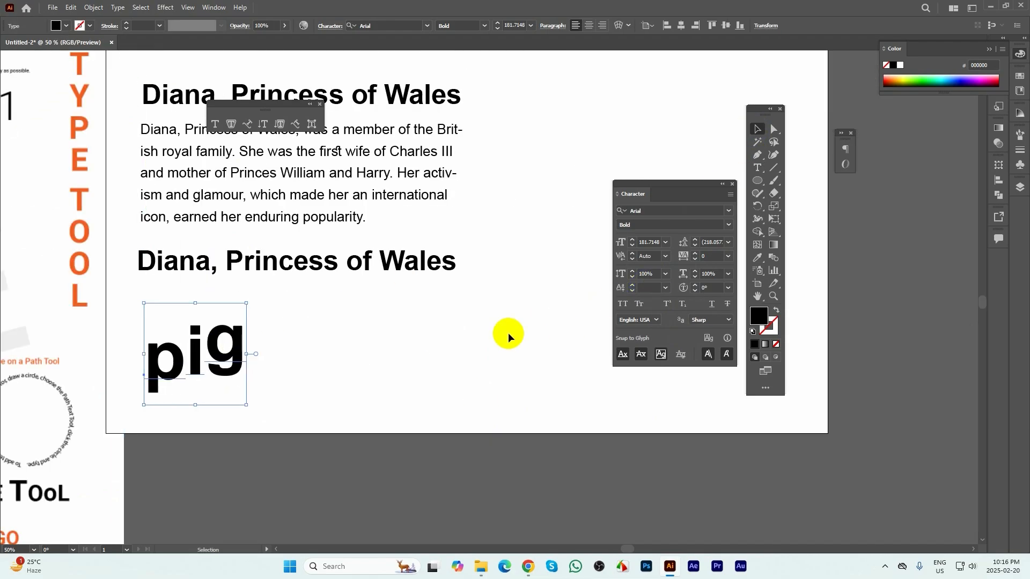
left_click(298, 332)
- Duplicate the word "pig" horizontally to the right of the original
left_click_drag(228, 353, 429, 350)
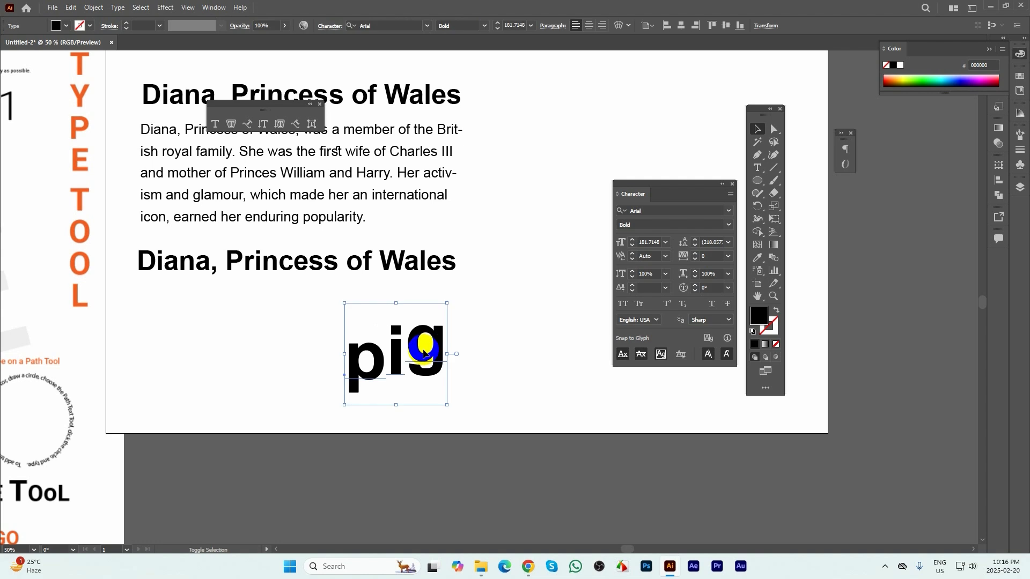
key("ctrl+z")
left_click_drag(230, 348, 454, 352)
scroll(450, 353, "up", 1)
- Preview a -30° character rotation on the whole copied word without applying it
left_click(711, 275)
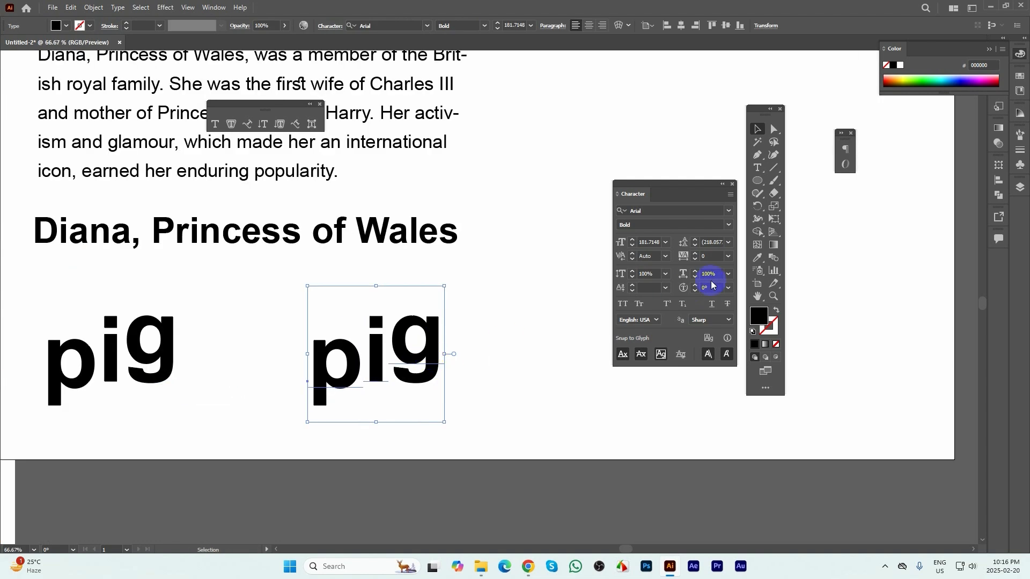
left_click(729, 289)
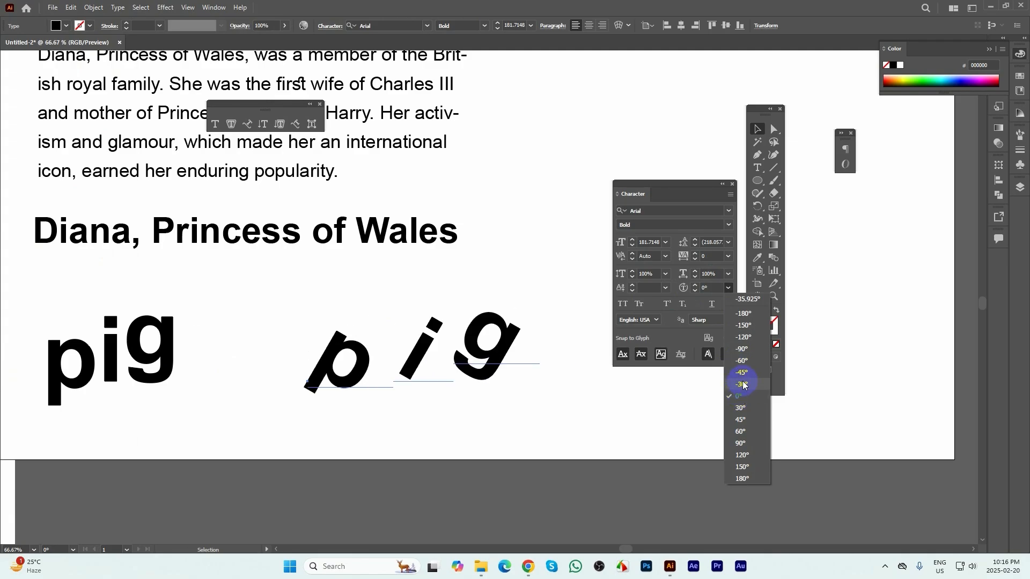
left_click(452, 332)
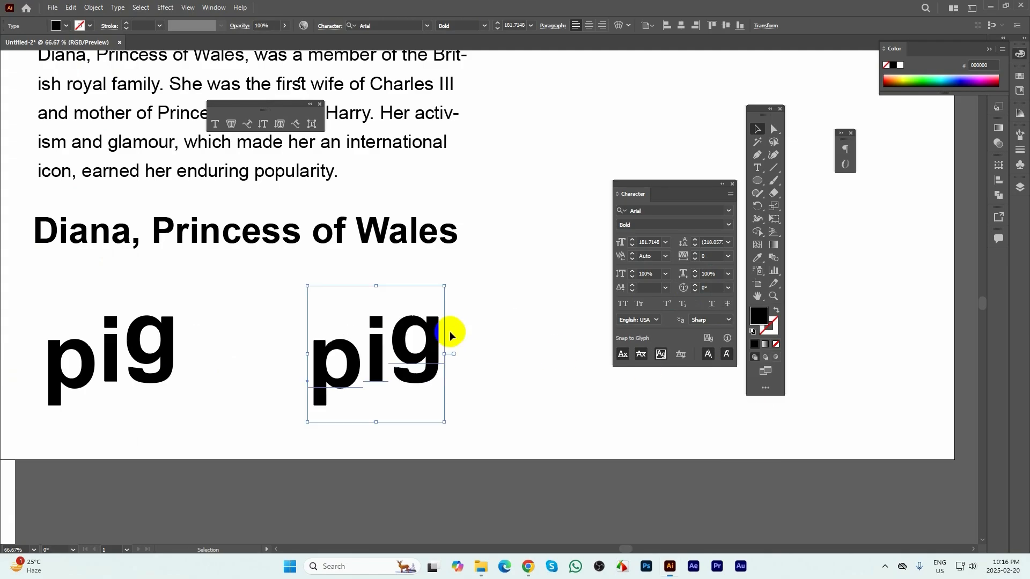
- Set the character rotation of only the letter g in the copied word to -30°
triple_click(390, 332)
left_click_drag(390, 332, 488, 345)
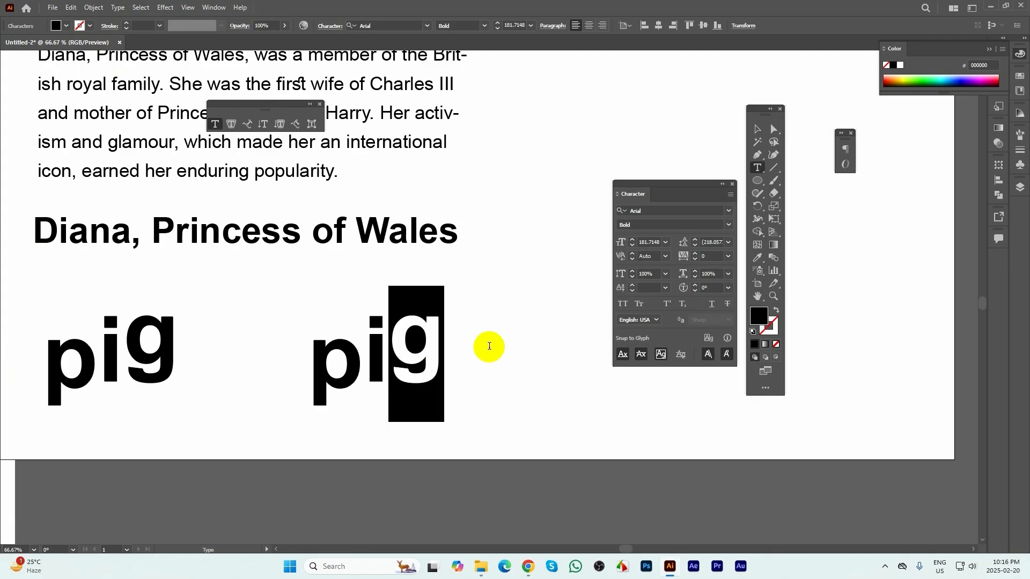
left_click(728, 288)
left_click(742, 385)
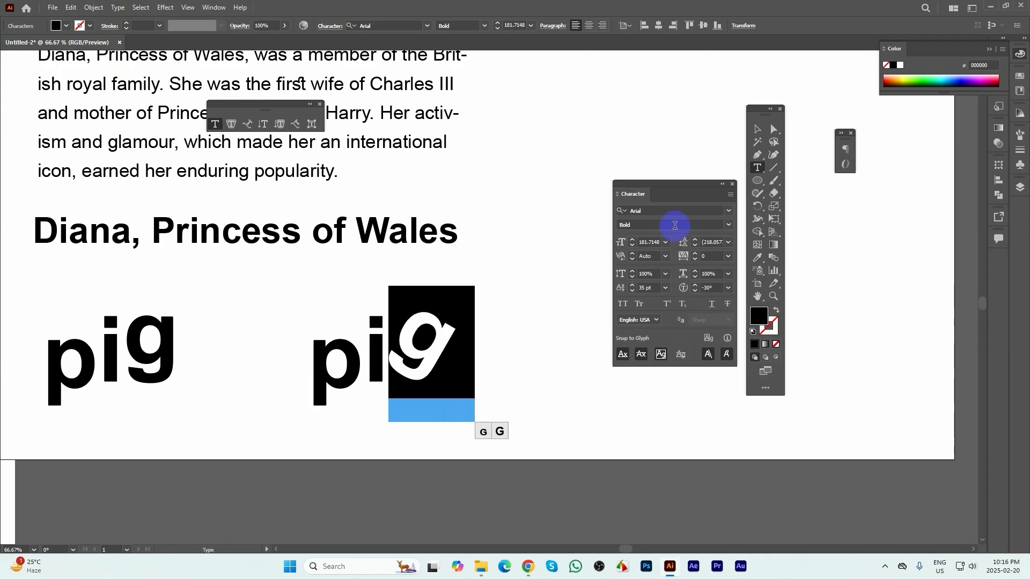
- Move the copied word closer to the original "pig" and slightly upward, and deselect it
left_click(757, 129)
left_click_drag(438, 343, 363, 324)
left_click(477, 336)
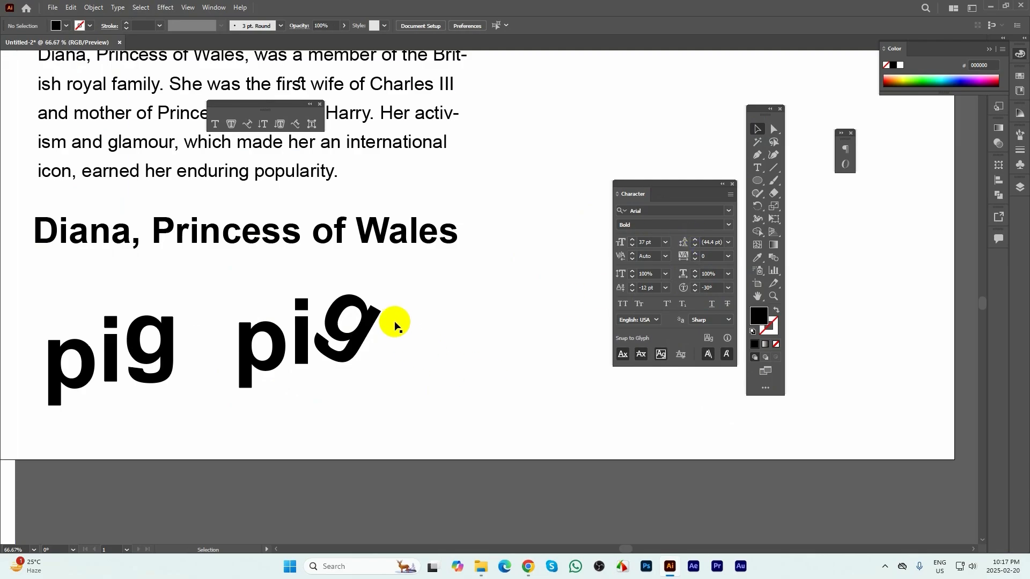
- Move the lower "Diana, Princess of Wales" heading slightly down and preview All Caps on it, restoring normal case
left_click_drag(446, 230, 514, 299)
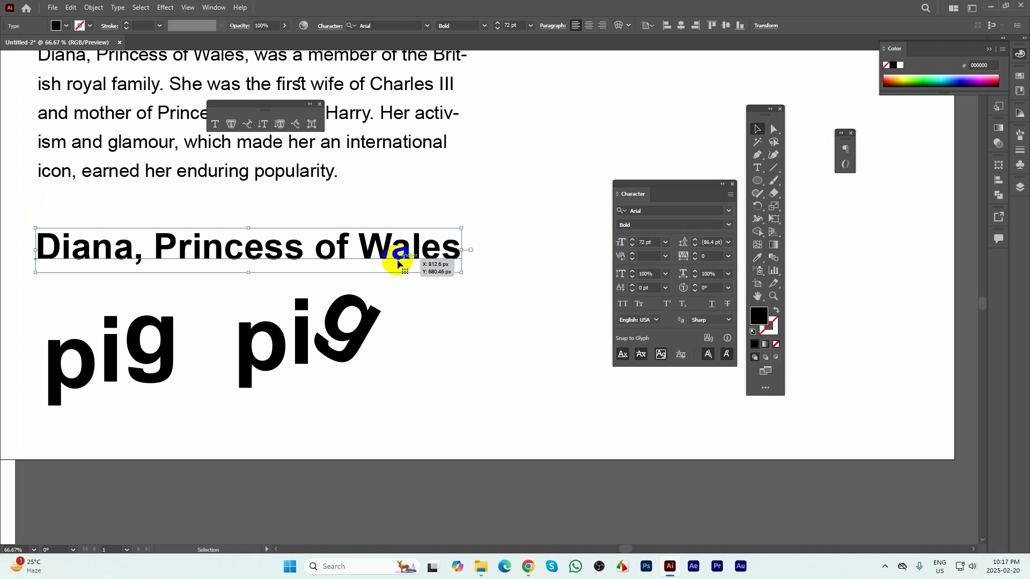
left_click(622, 305)
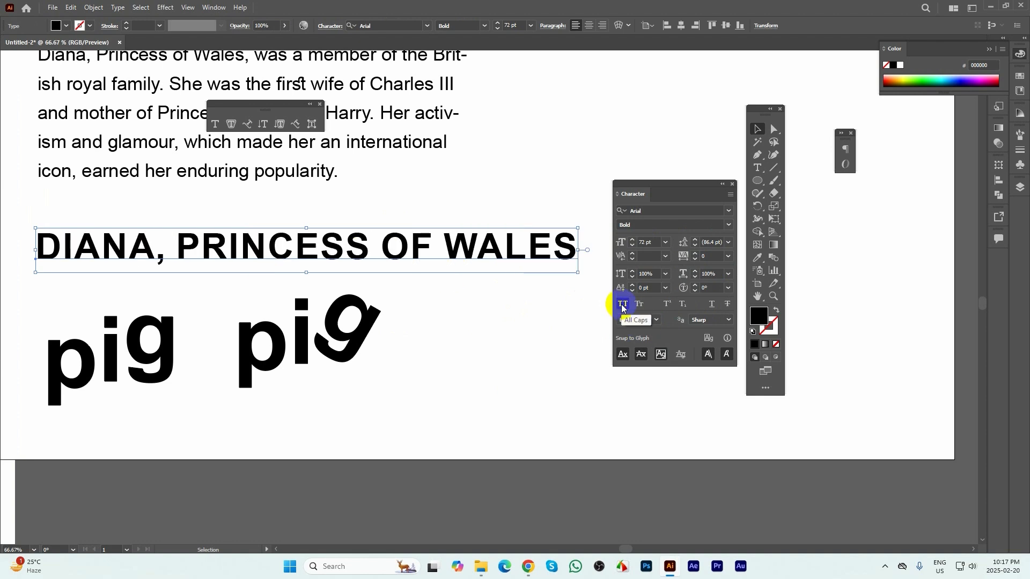
left_click(623, 304)
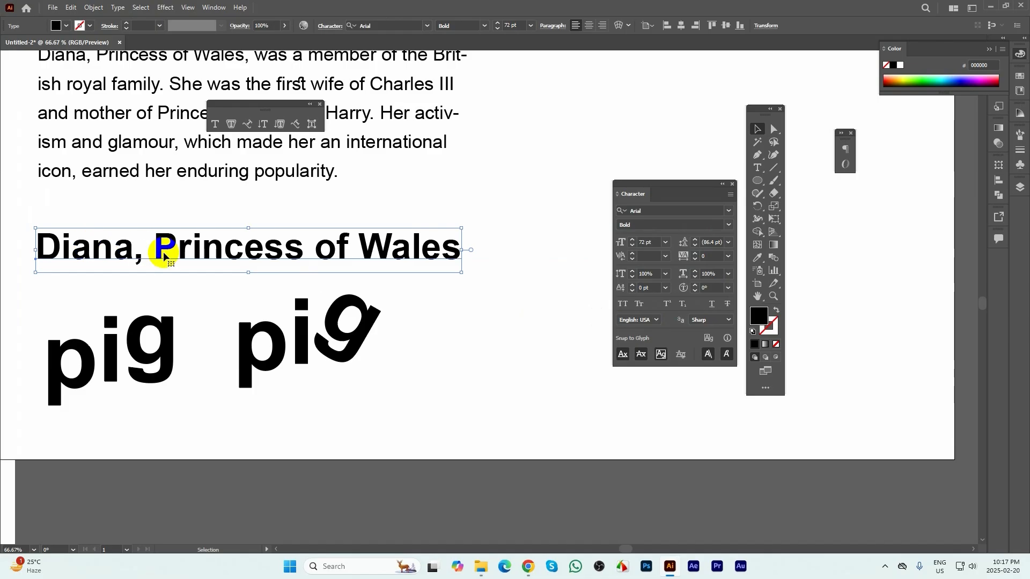
- Try Small Caps on the lower heading and undo it
left_click(635, 314)
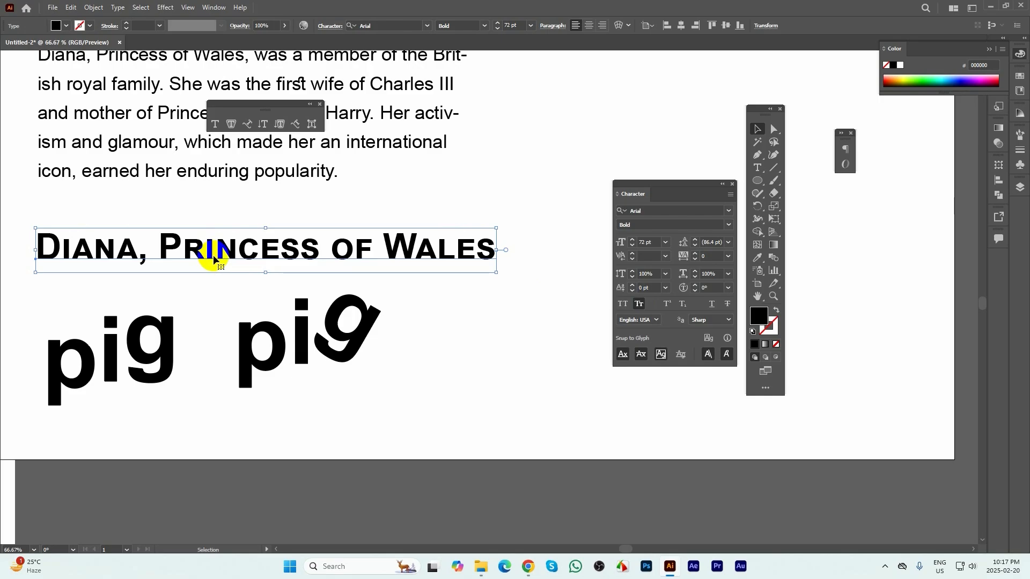
key("ctrl+z")
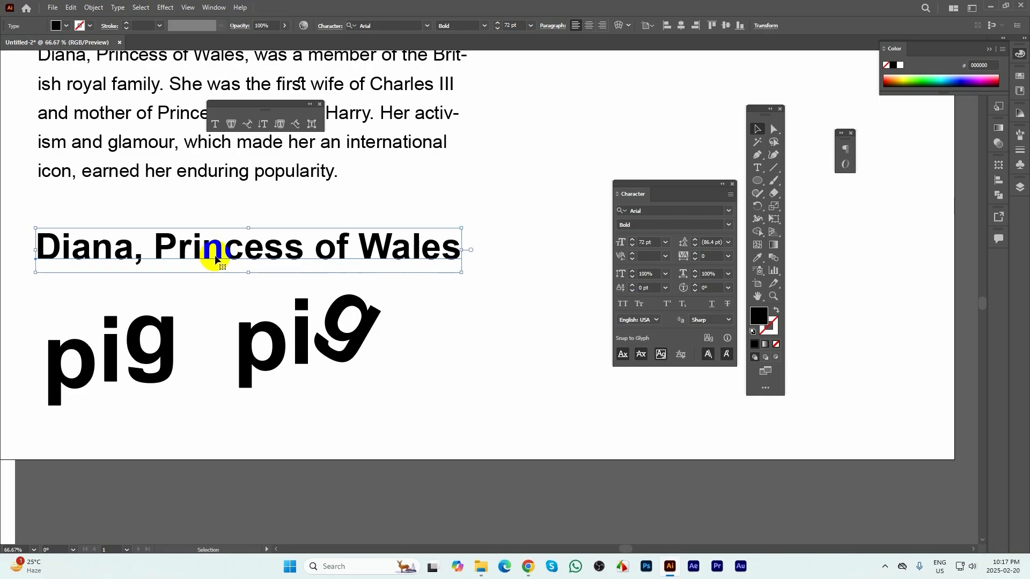
left_click(641, 306)
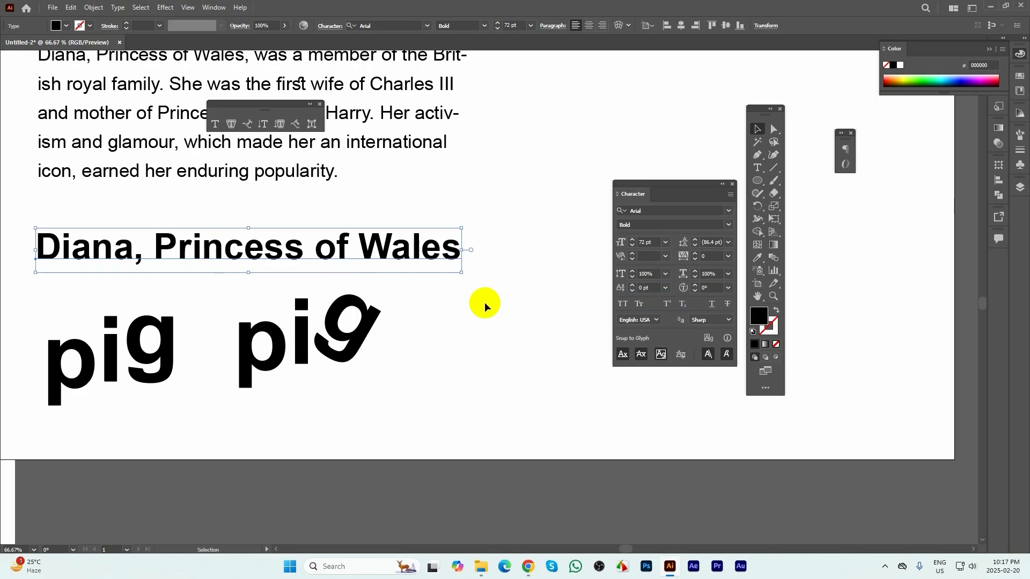
- Add the point text "1st" in the empty area to the right of the paragraph and heading
key("space")
left_click_drag(524, 262, 369, 327)
left_click(757, 167)
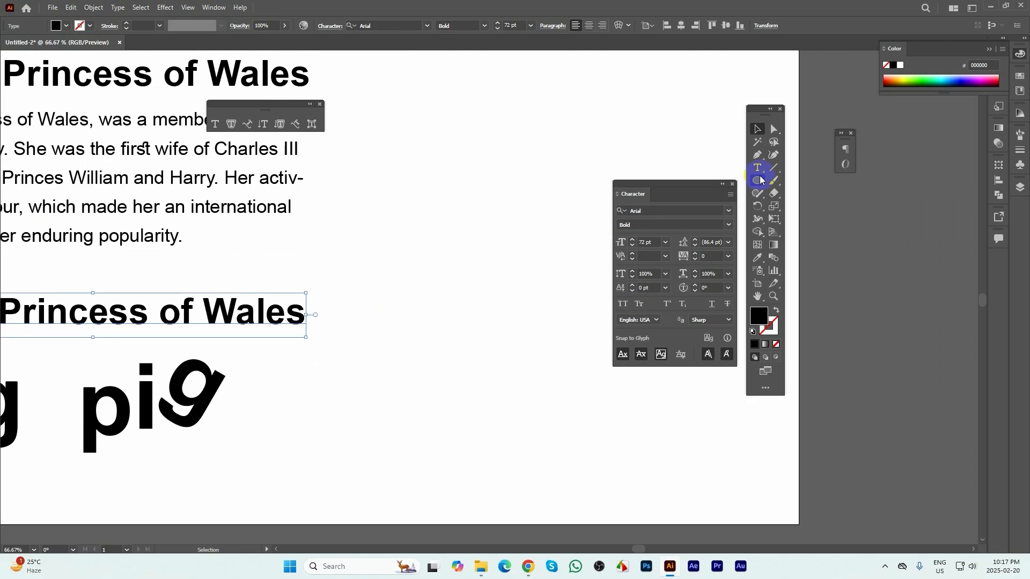
left_click(410, 274)
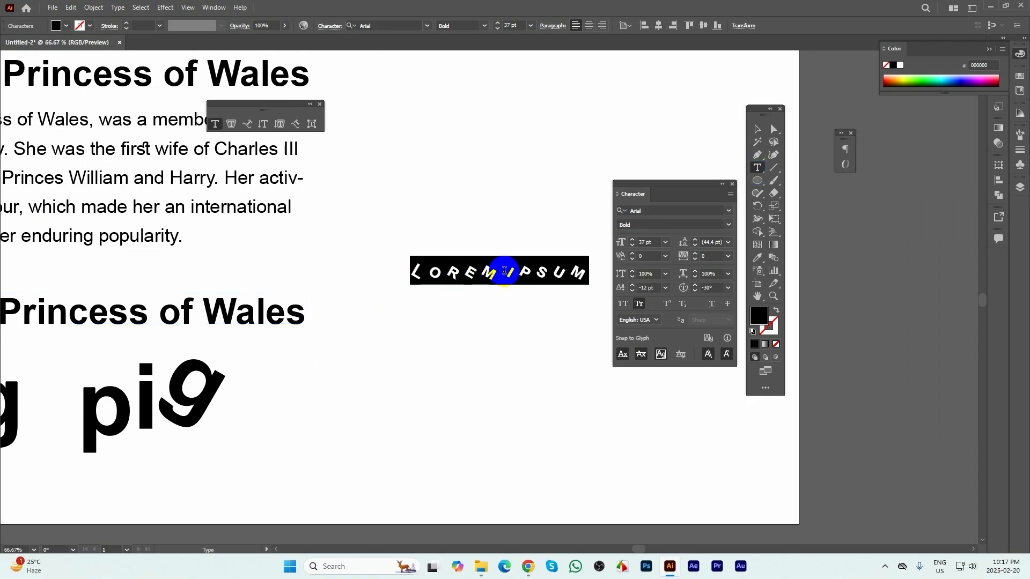
type("st")
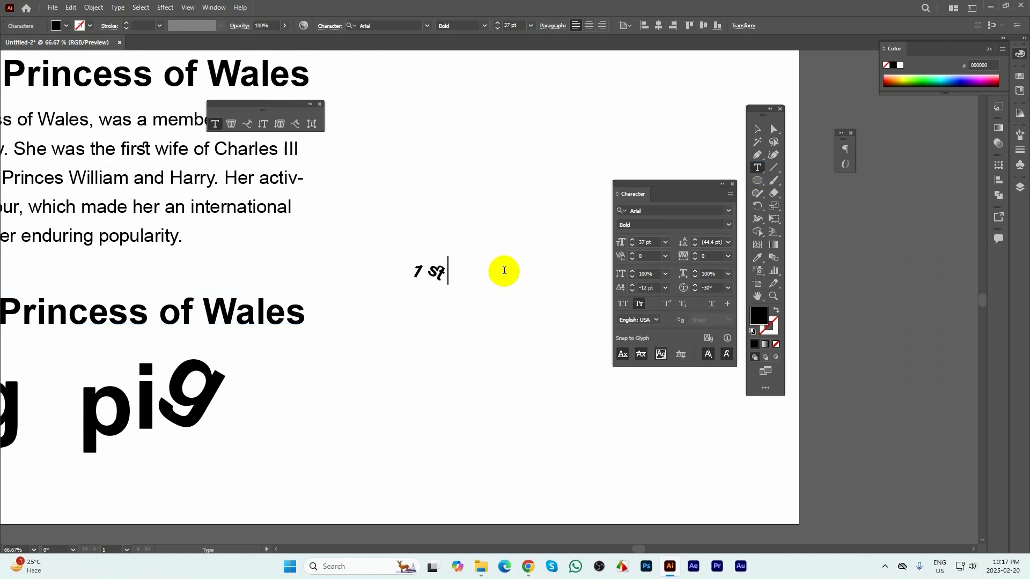
- Reset the "1st" text to a baseline shift of 0 pt and a character rotation of 0°
left_click(757, 131)
left_click(665, 288)
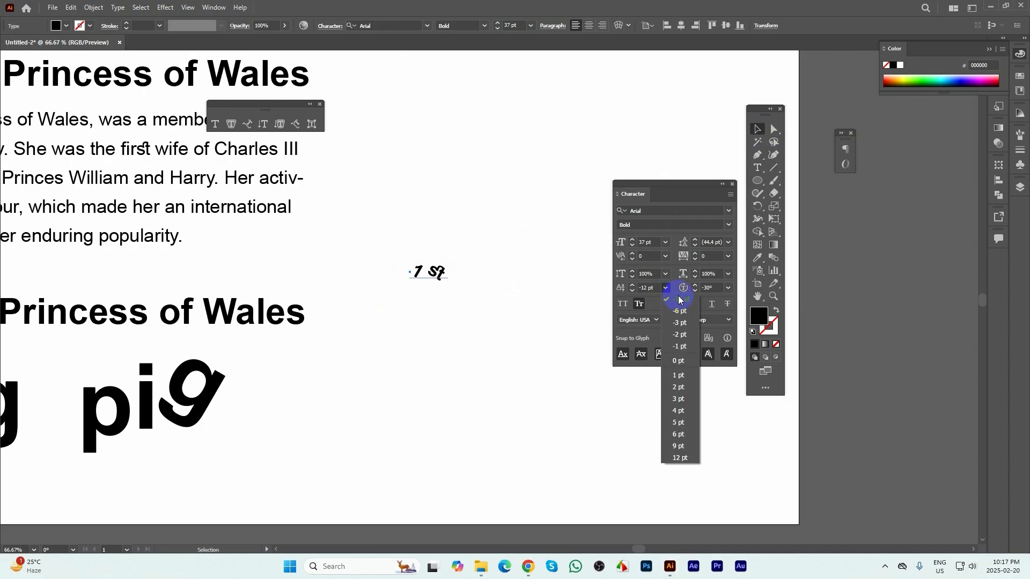
left_click(679, 360)
left_click(728, 288)
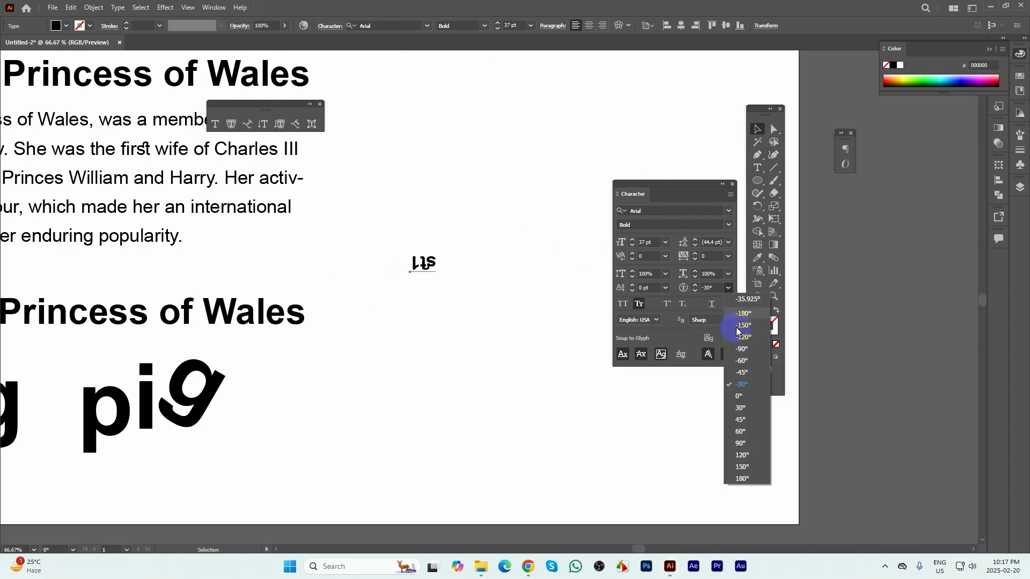
left_click(738, 395)
- Enlarge "1st" to about 108 pt, make only its "st" superscript and deselect it
scroll(435, 257, "up", 2)
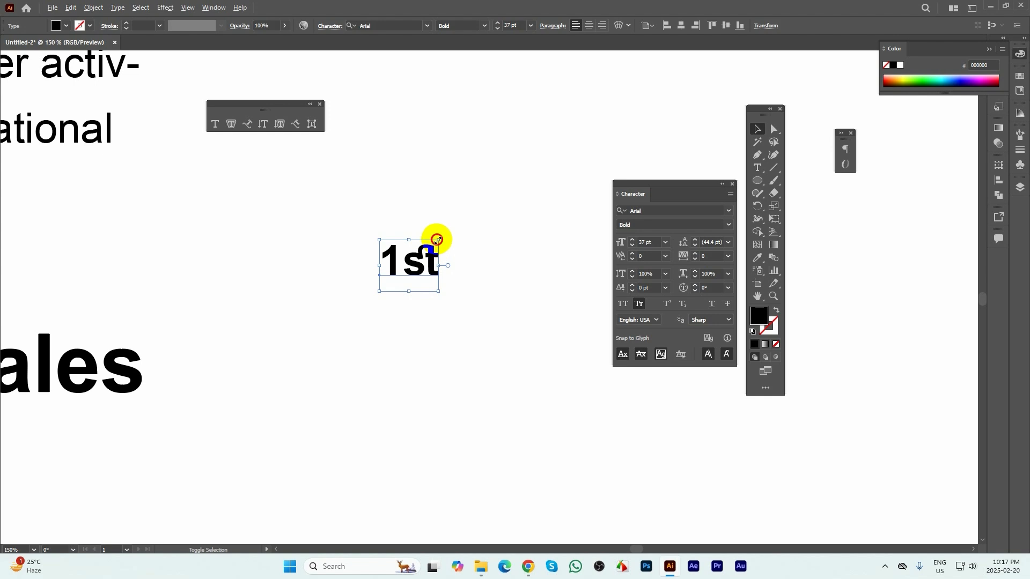
left_click_drag(437, 238, 490, 269)
double_click(435, 261)
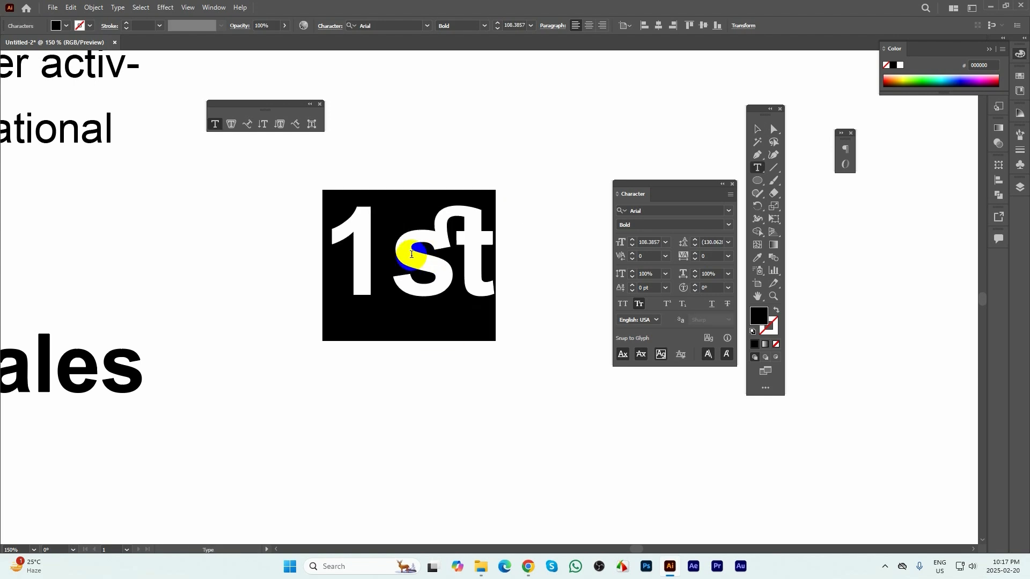
left_click_drag(390, 258, 527, 263)
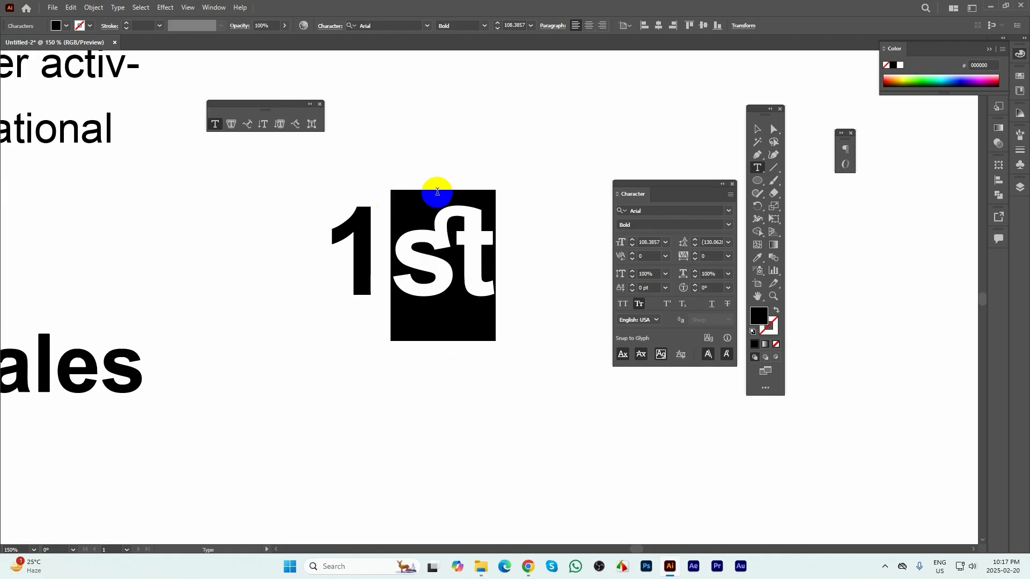
left_click(656, 289)
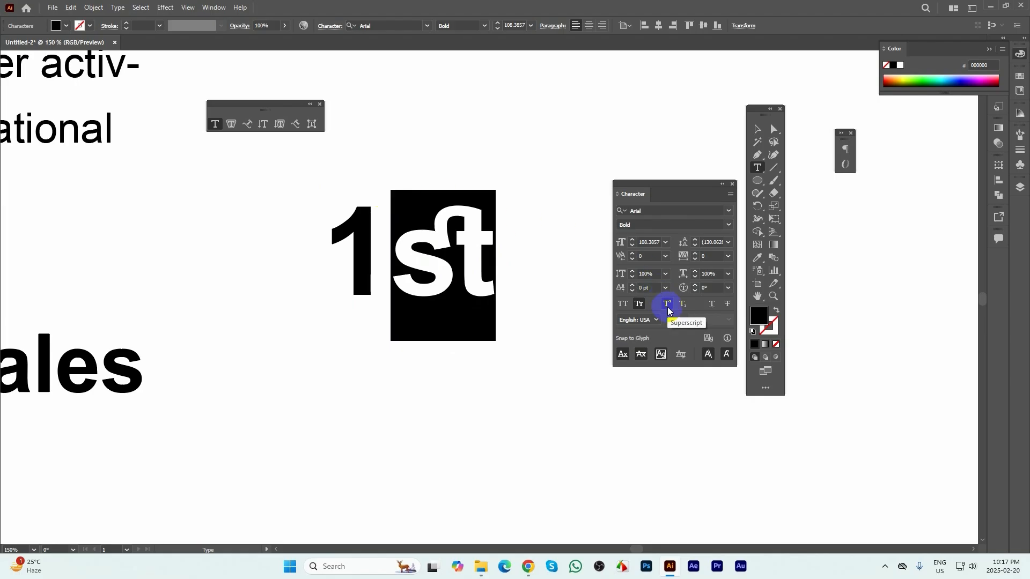
left_click(668, 305)
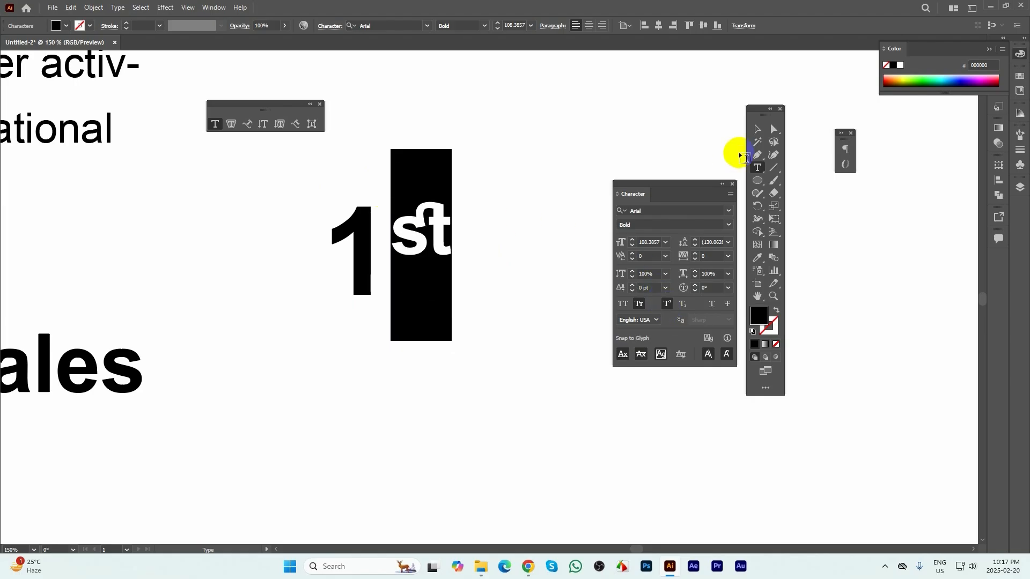
left_click(756, 130)
left_click(340, 379)
key("ctrl+minus")
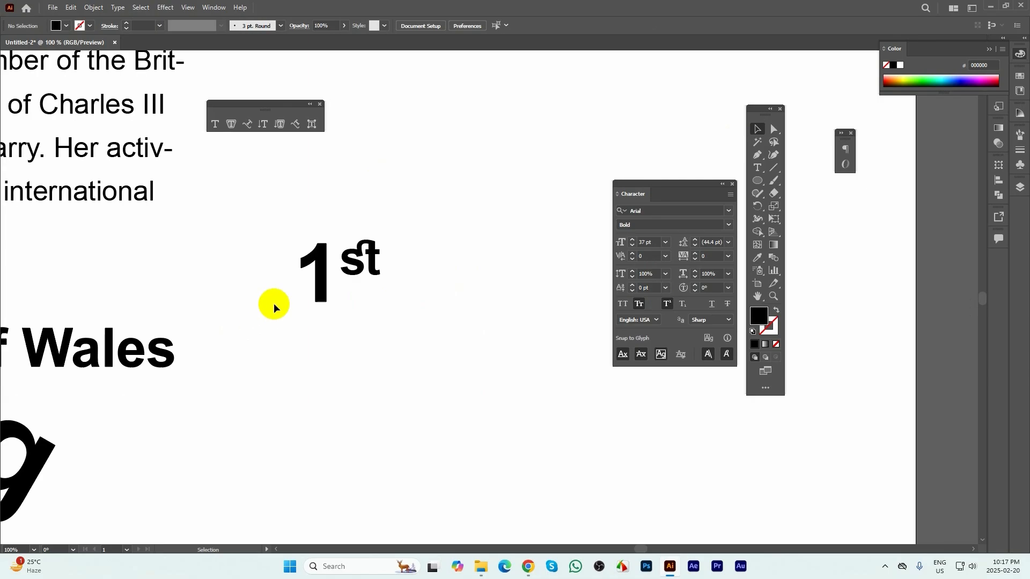
- Add the point text "a2" to the right of "1st" and turn off its Superscript and Small Caps
left_click(757, 168)
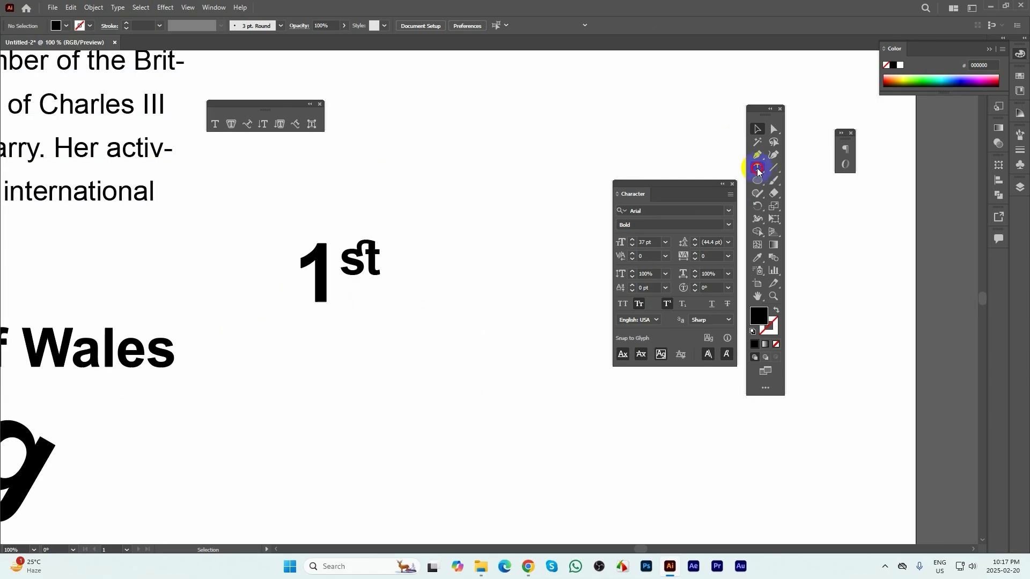
left_click(438, 308)
type("A2")
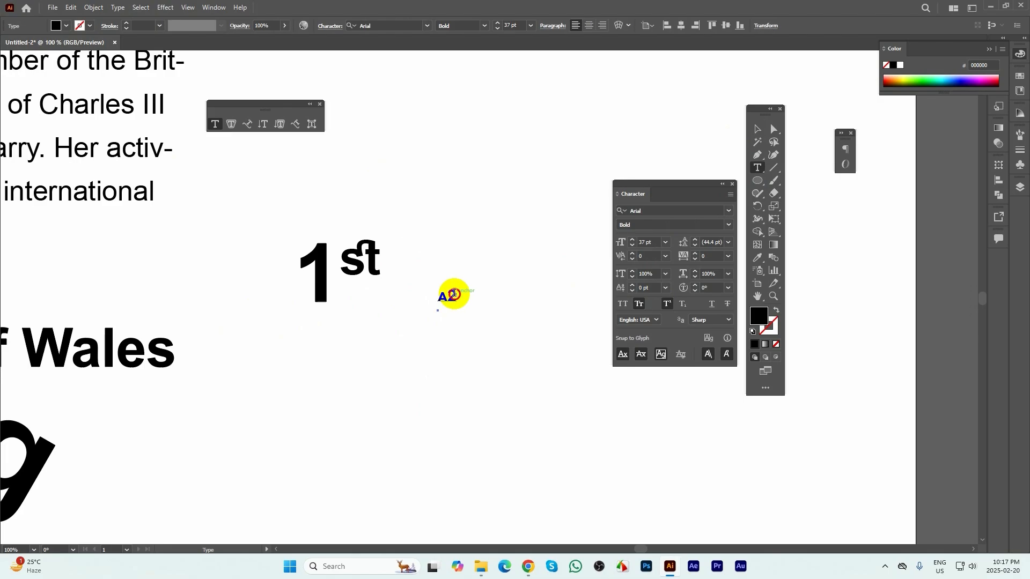
double_click(453, 294)
left_click(638, 304)
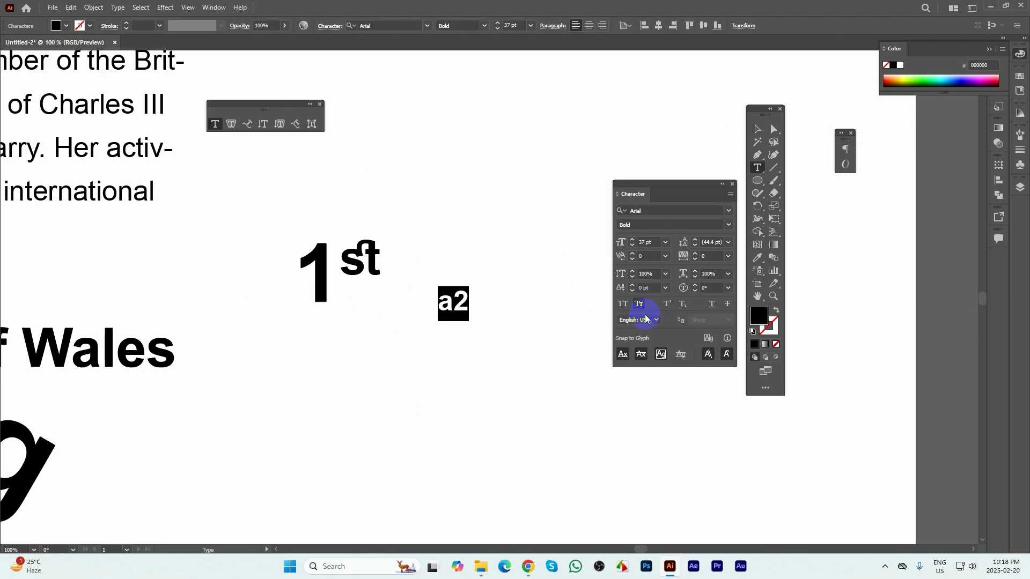
- Make only the 2 in "a2" superscript and deselect the text
left_click_drag(452, 300, 487, 299)
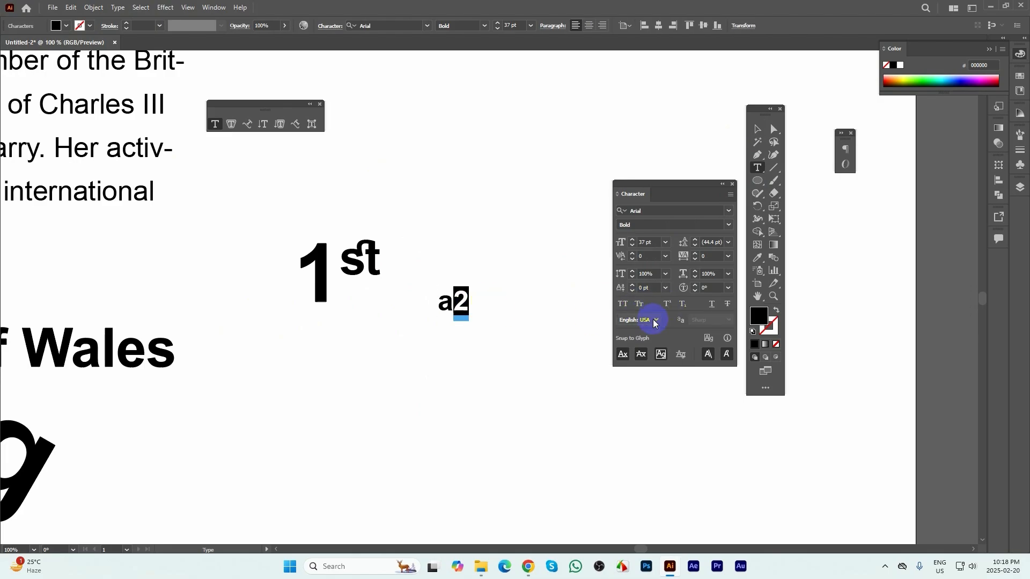
left_click(667, 304)
left_click(757, 130)
left_click(426, 470)
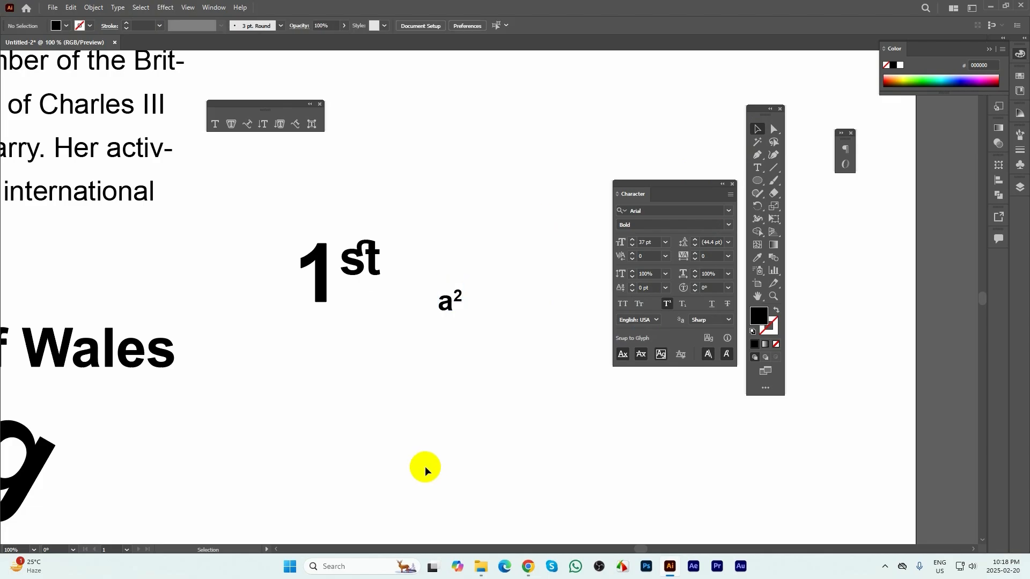
- Enlarge the a² text several times over, place it above and to the right of "1st", and deselect it
left_click(450, 306)
left_click_drag(463, 280, 478, 253)
left_click_drag(438, 321, 457, 212)
left_click(483, 363)
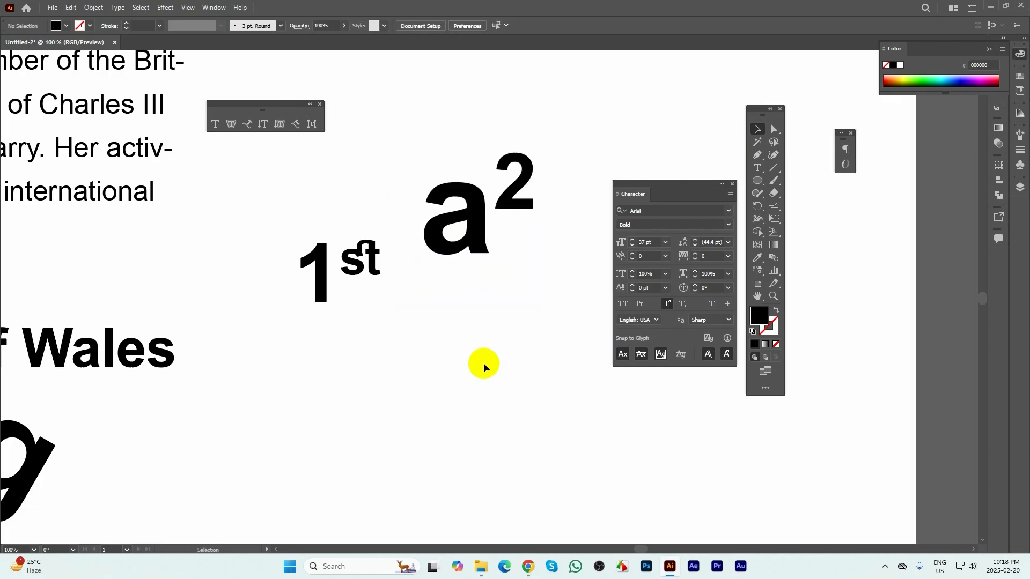
- Add the point text "Log10" below a² with Superscript turned off
left_click(757, 168)
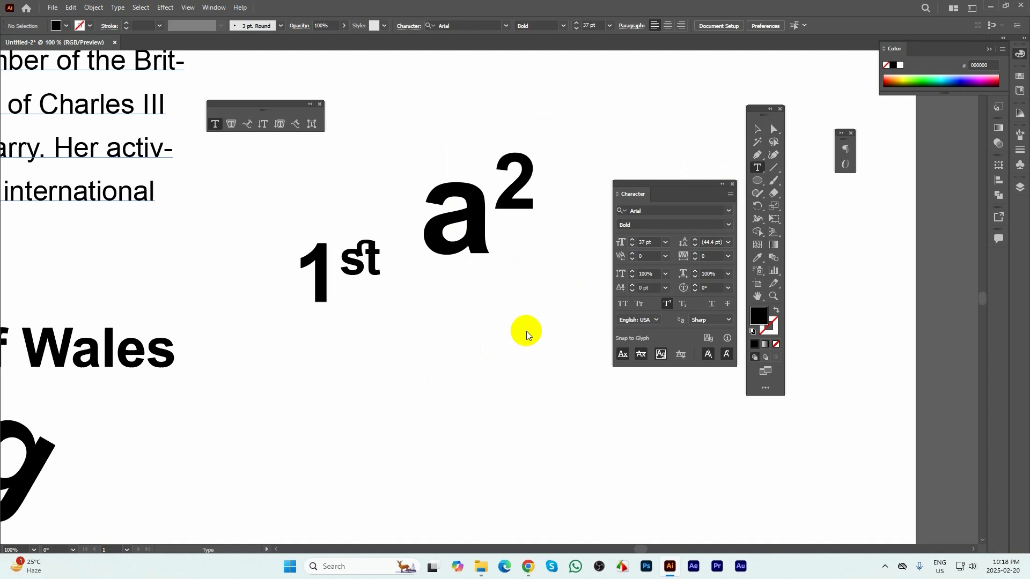
left_click(430, 349)
left_click(665, 301)
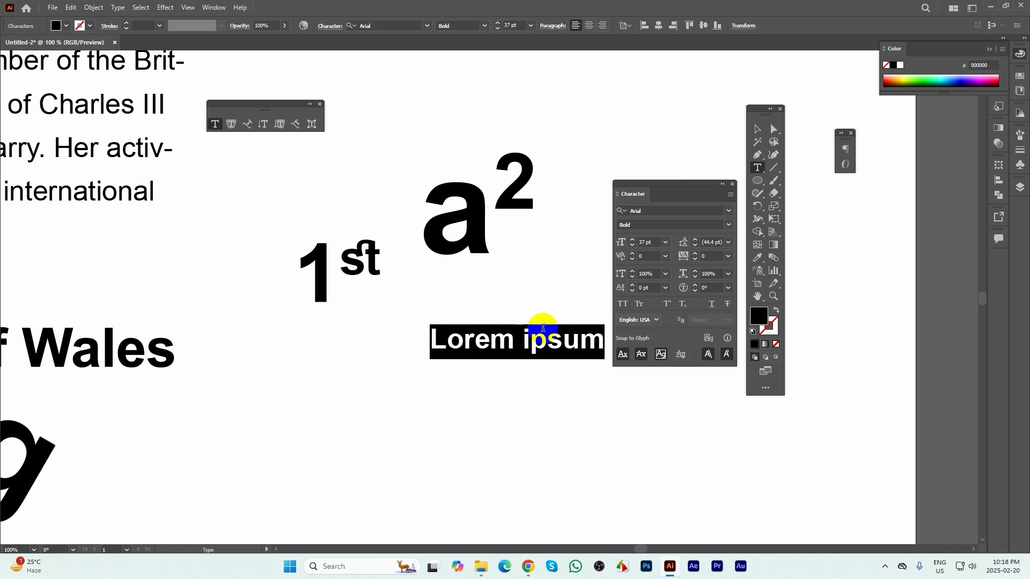
type("Log")
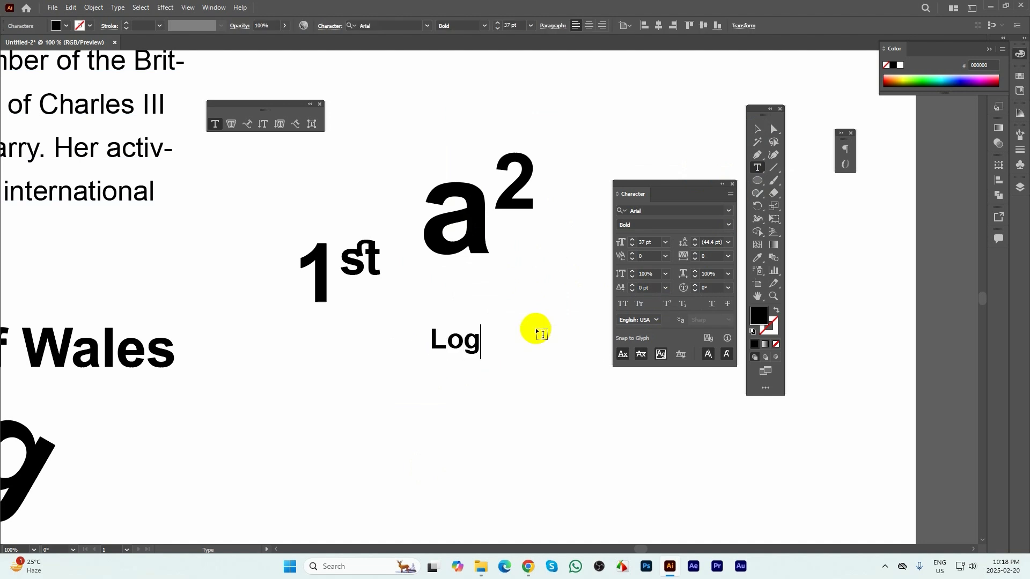
type("10")
- Make only the 10 in "Log10" subscript and enlarge the text to about 79 pt
left_click_drag(513, 338, 481, 338)
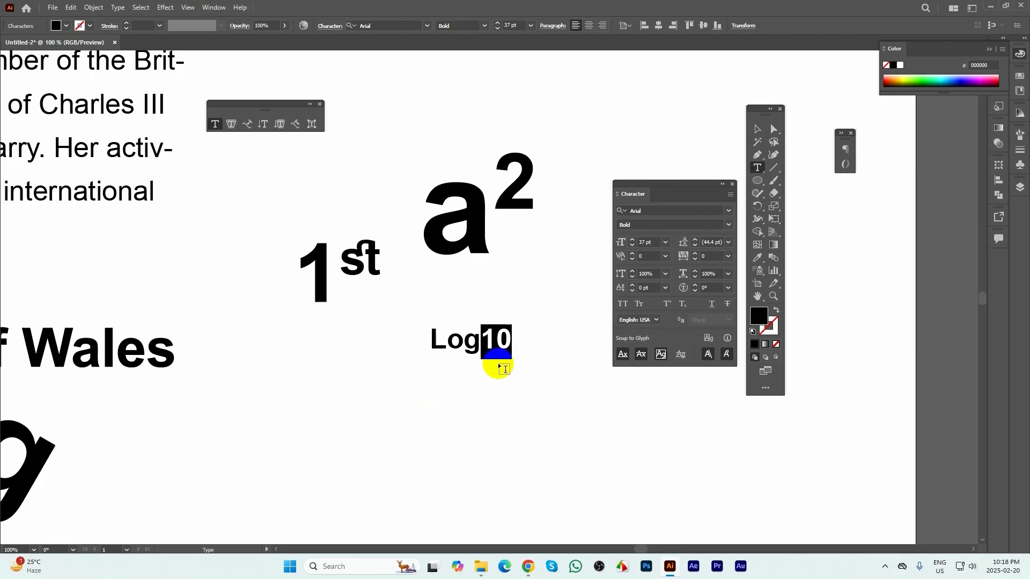
left_click(682, 303)
left_click(757, 129)
left_click_drag(490, 363, 536, 406)
left_click(549, 406)
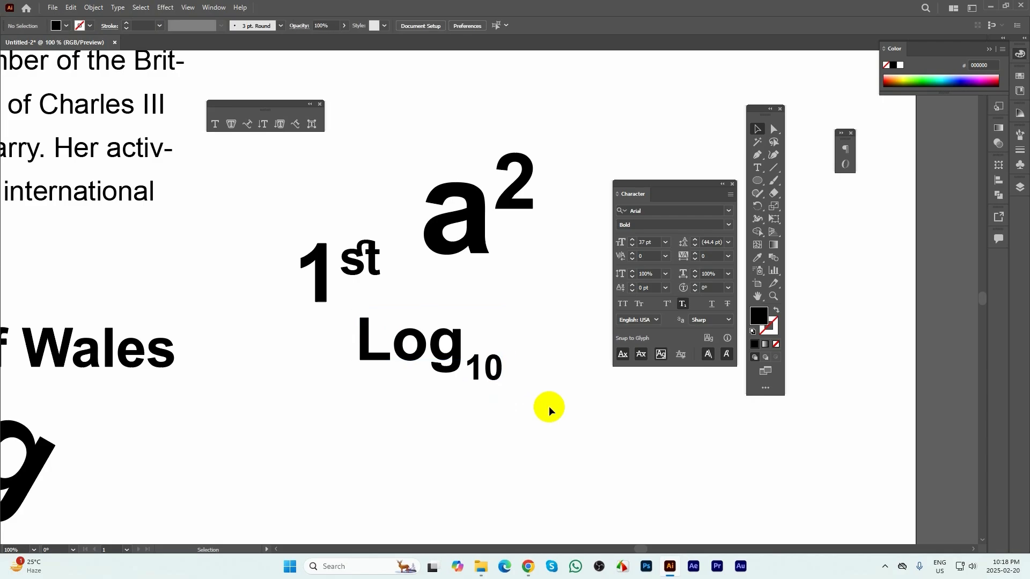
- Add the point text "Address" at 46 pt below "Log10" with Subscript turned off
scroll(375, 335, "down", 1)
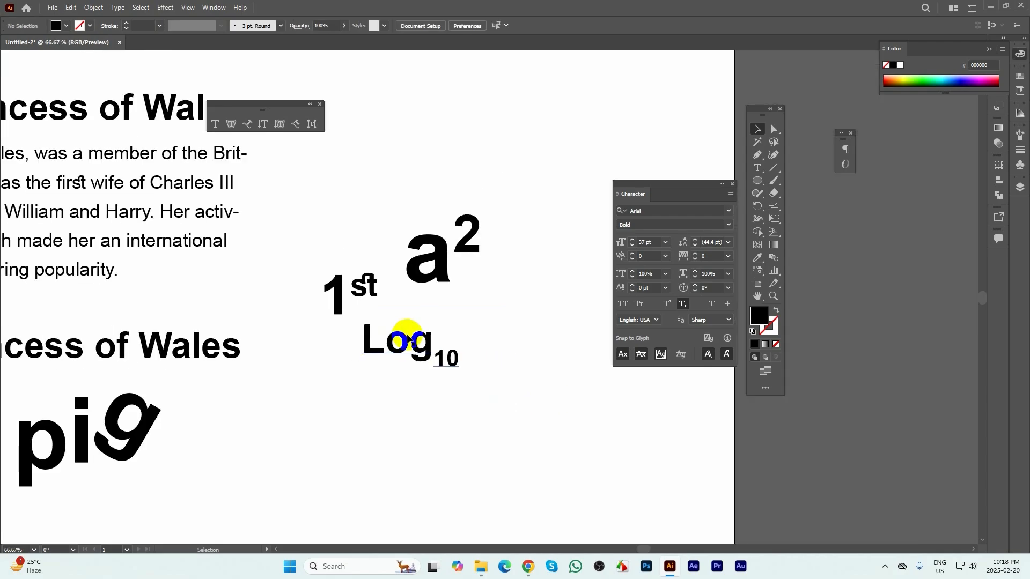
left_click(412, 344)
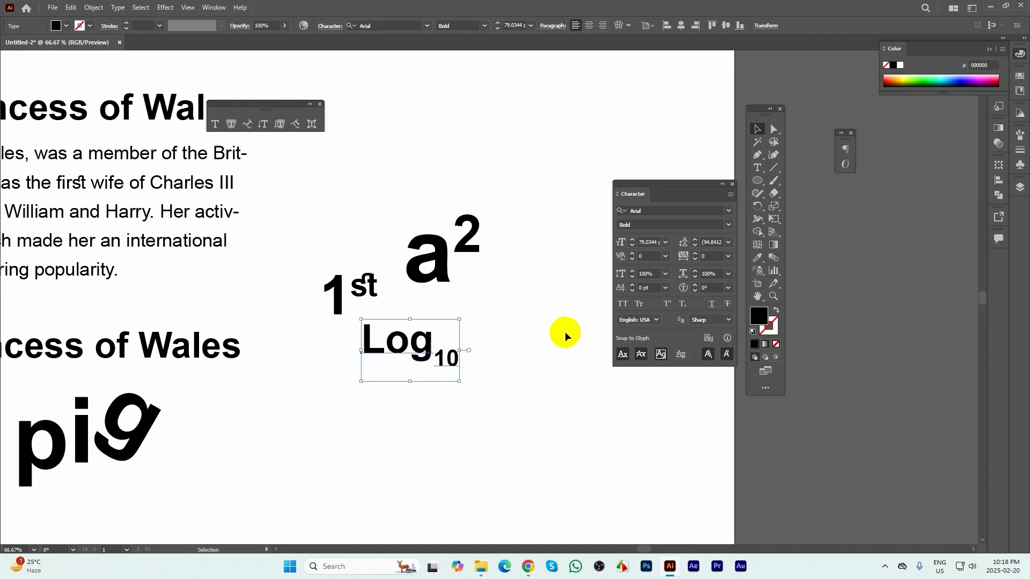
left_click(511, 347)
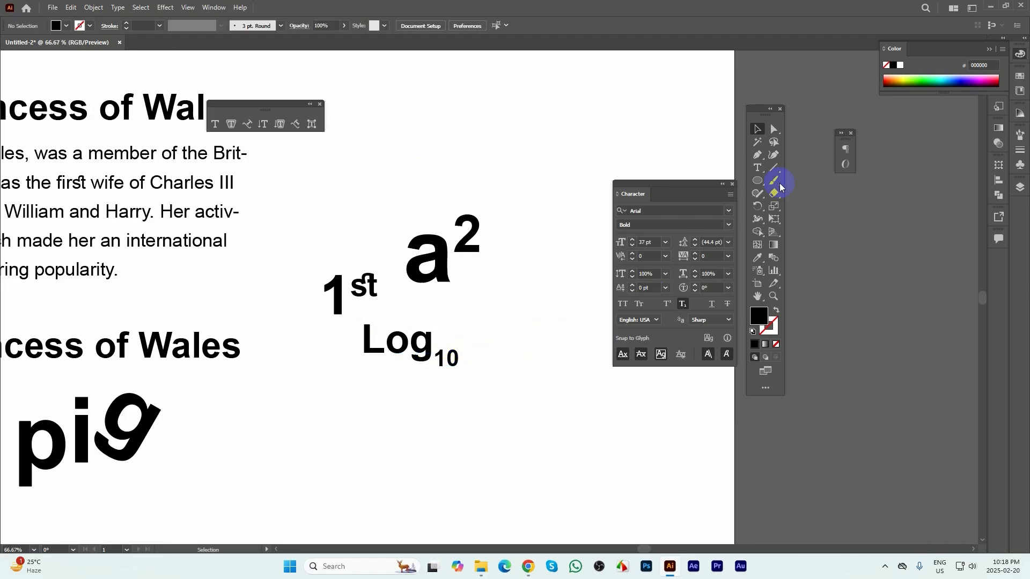
left_click(756, 169)
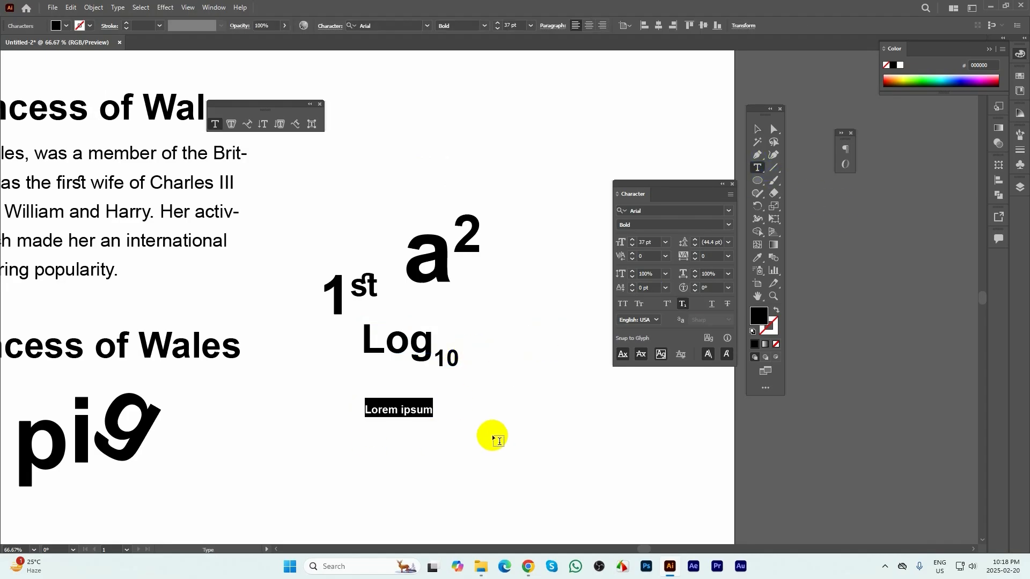
left_click(633, 242)
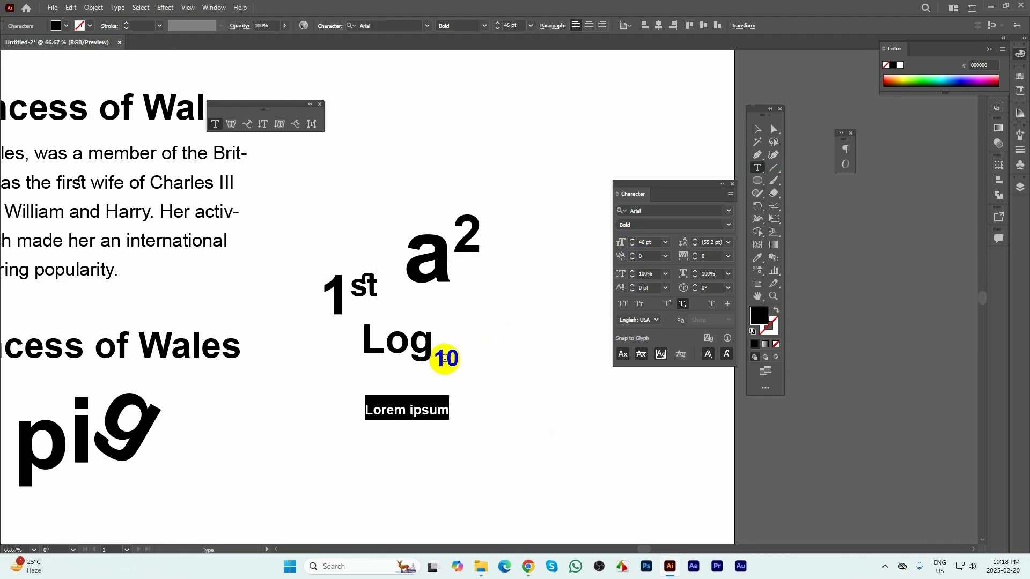
left_click(683, 306)
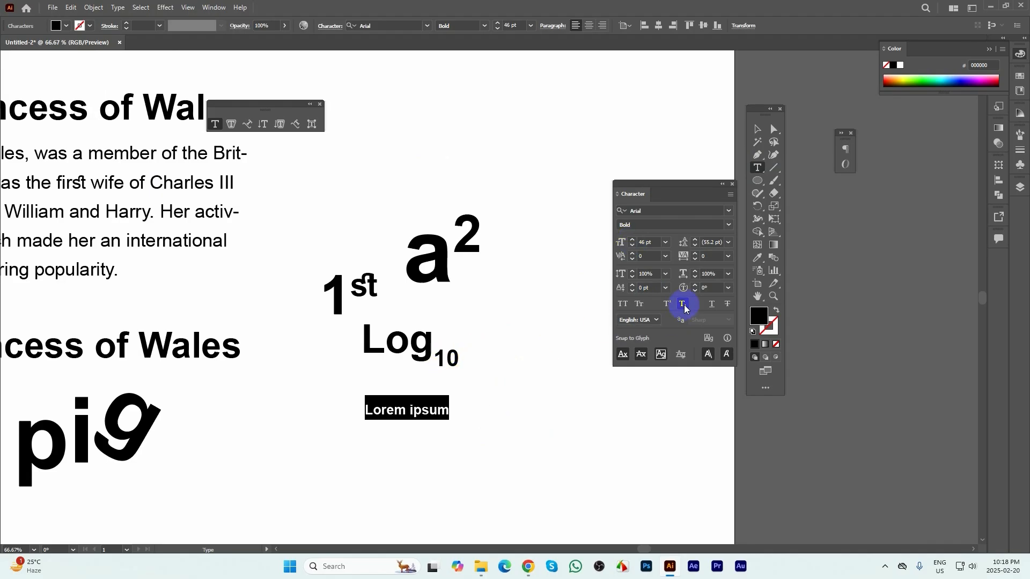
left_click_drag(437, 428, 455, 394)
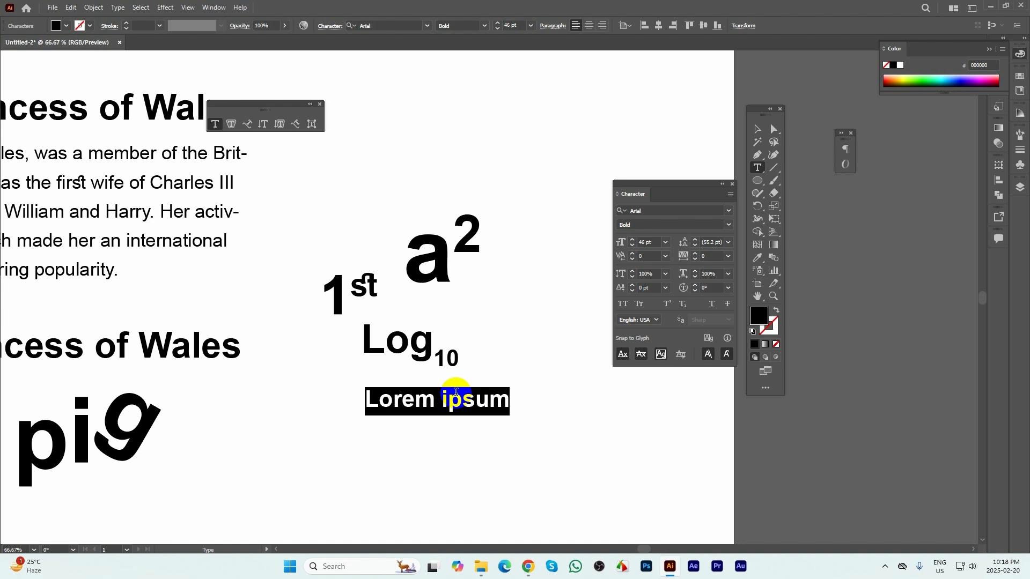
left_click(689, 305)
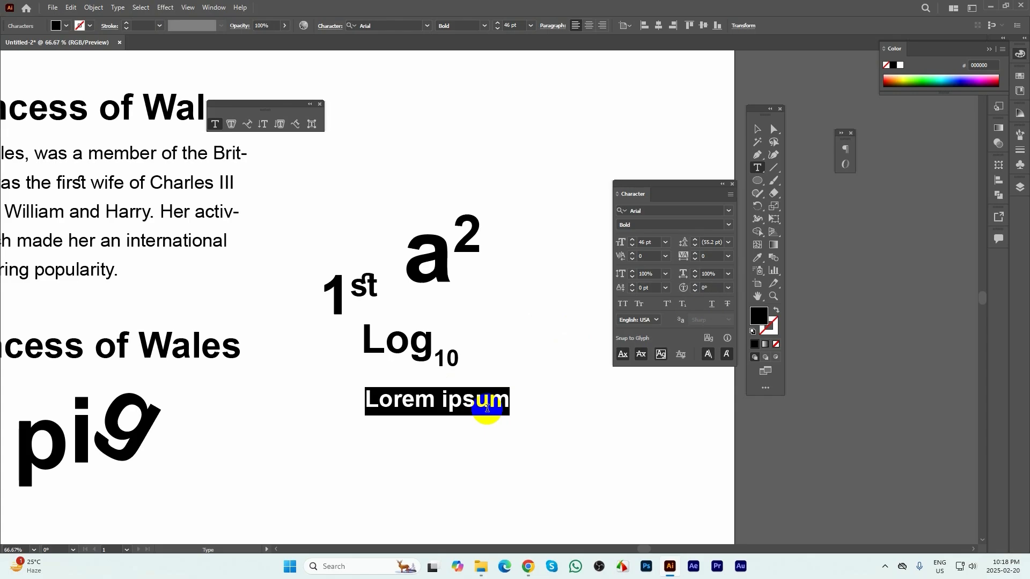
type("Address")
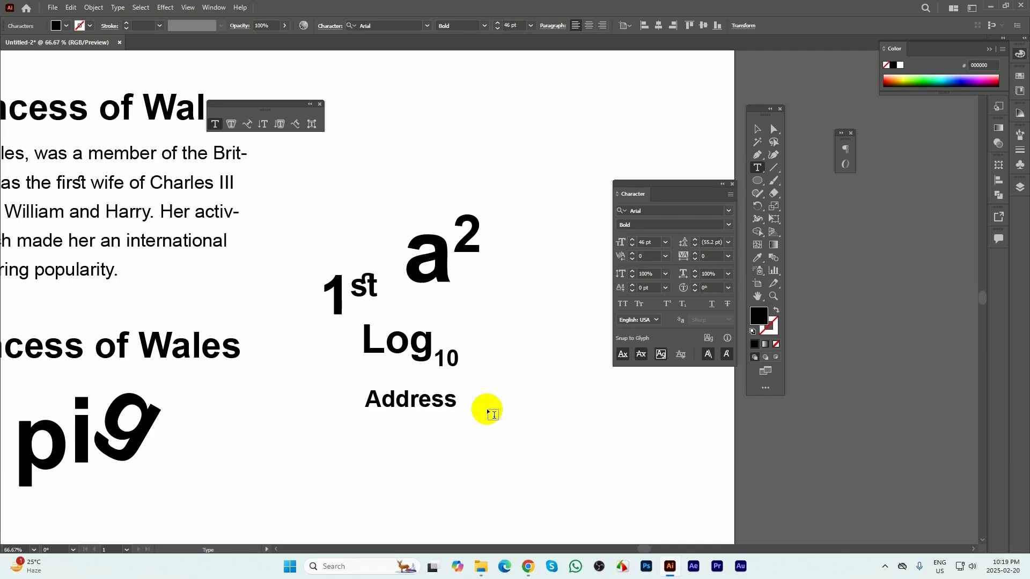
- Enlarge "Address" to about 87 pt and underline it, placing it below and to the left of "Log10"
left_click(756, 129)
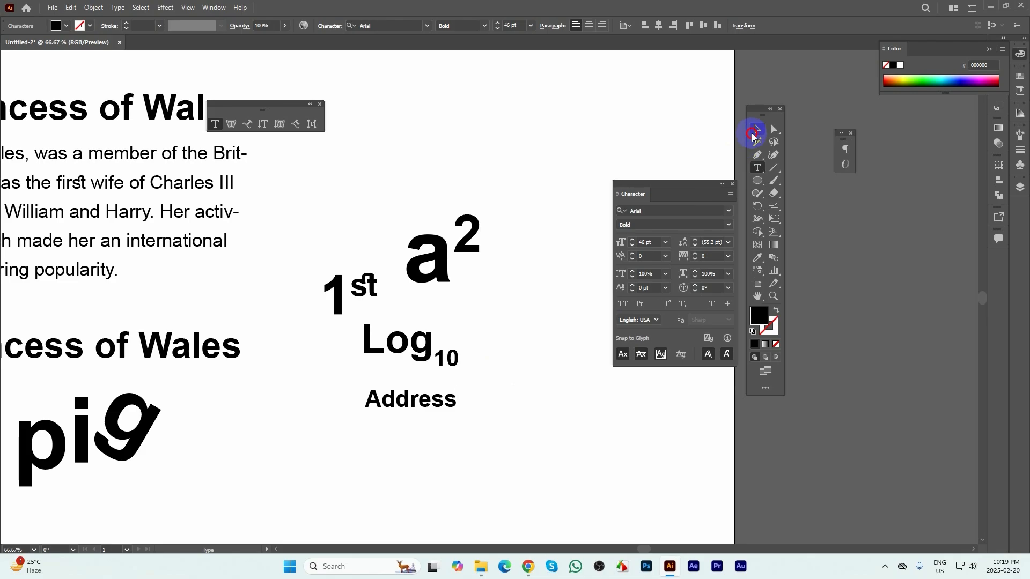
left_click_drag(463, 386, 500, 365)
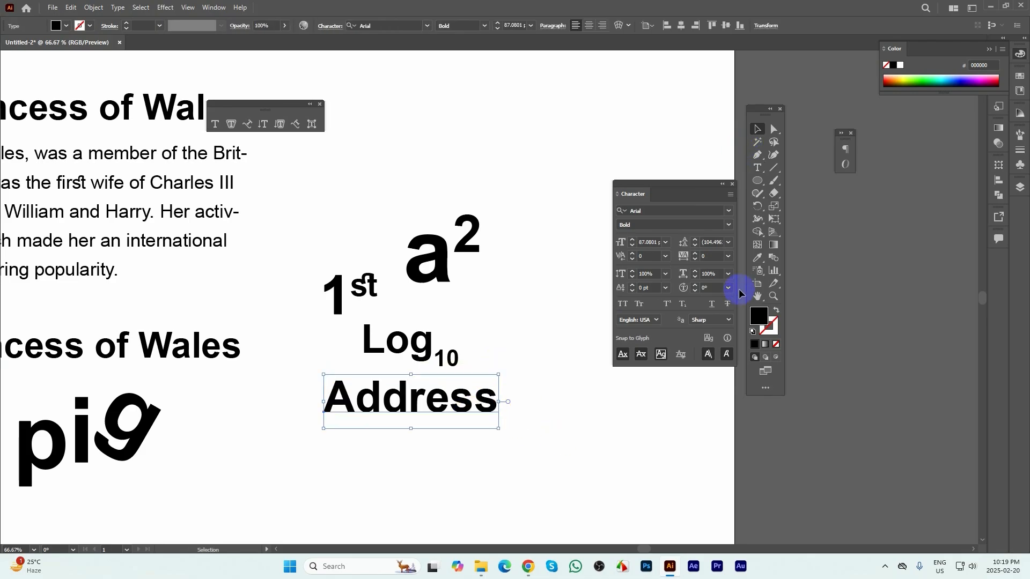
left_click(711, 305)
left_click_drag(502, 420, 418, 434)
left_click(561, 418)
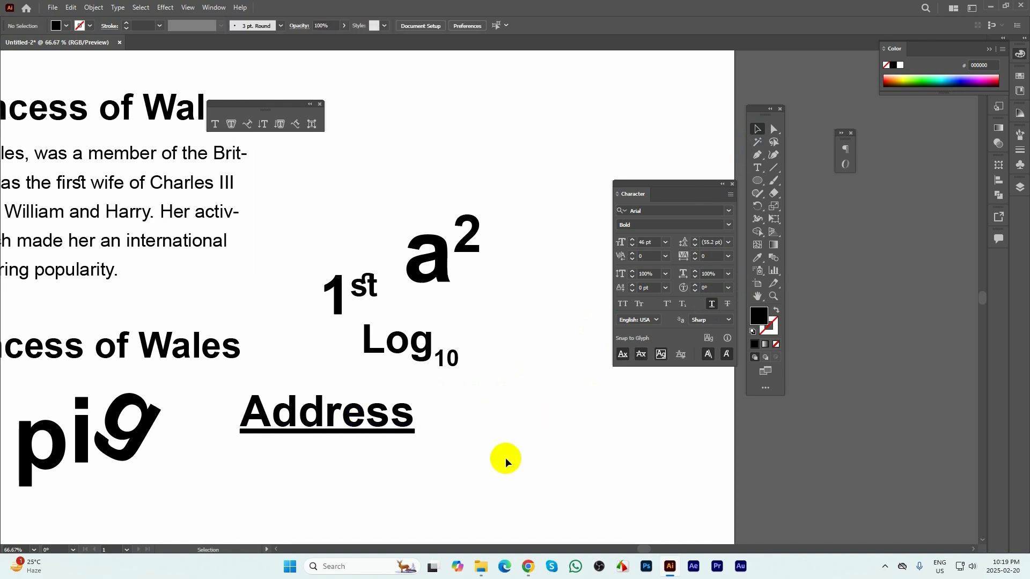
- Duplicate the underlined "Address" text to its right and remove the underline from the copy
left_click_drag(447, 392, 340, 387)
left_click(261, 422)
left_click_drag(261, 421, 490, 406)
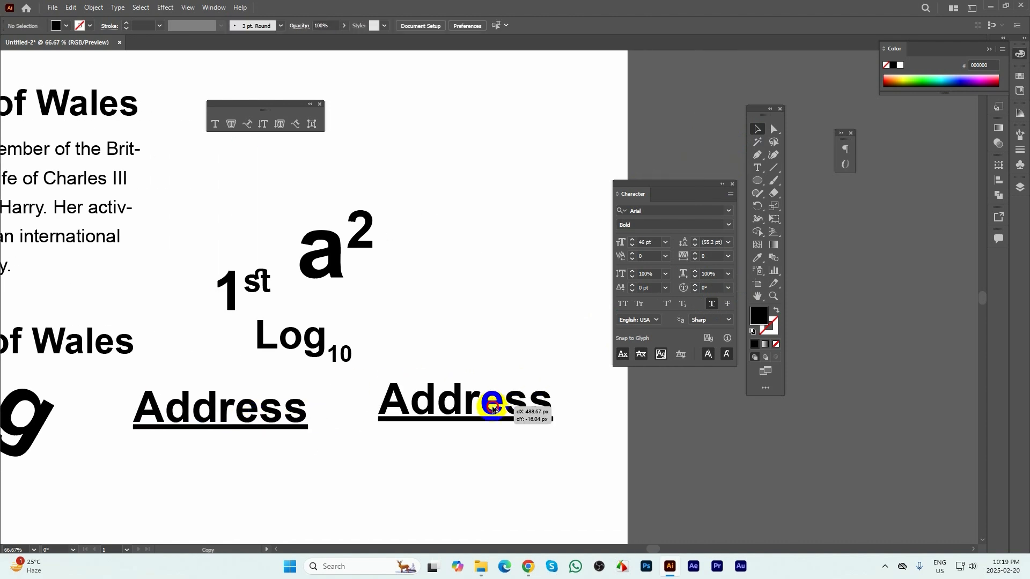
double_click(490, 406)
double_click(490, 406)
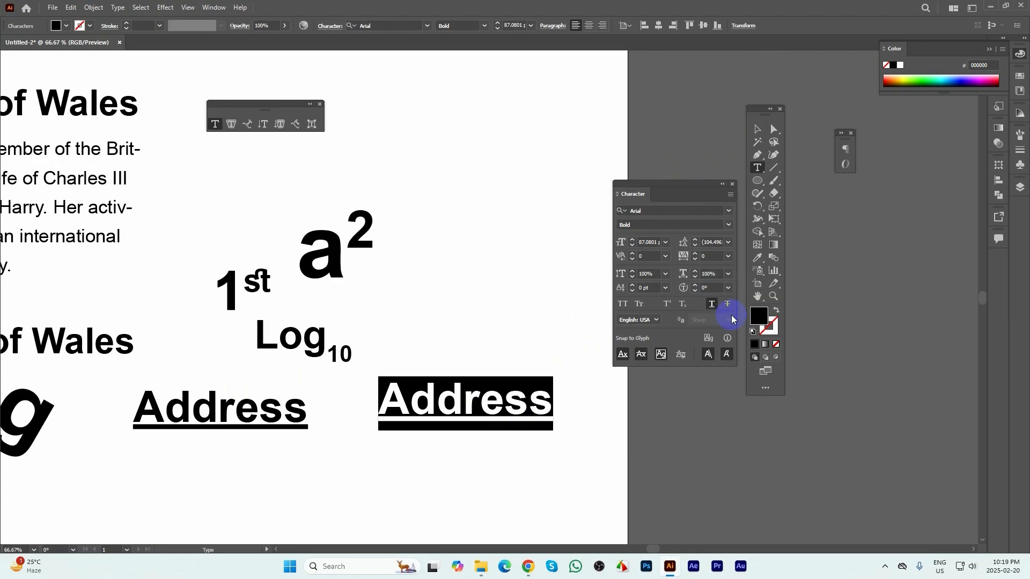
left_click(712, 304)
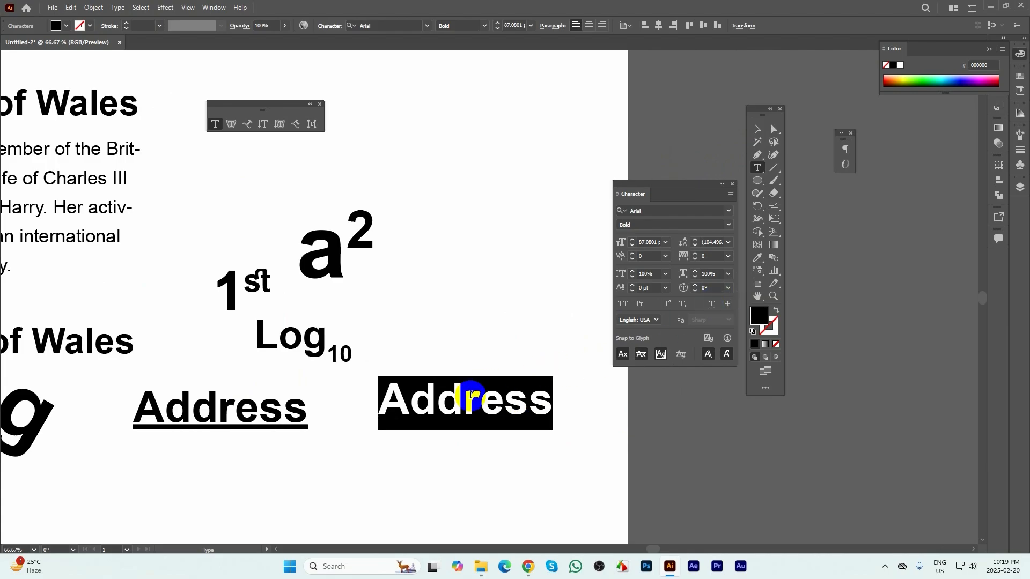
- Replace the copied word with "500 450" and apply Strikethrough to 500 only
type("5")
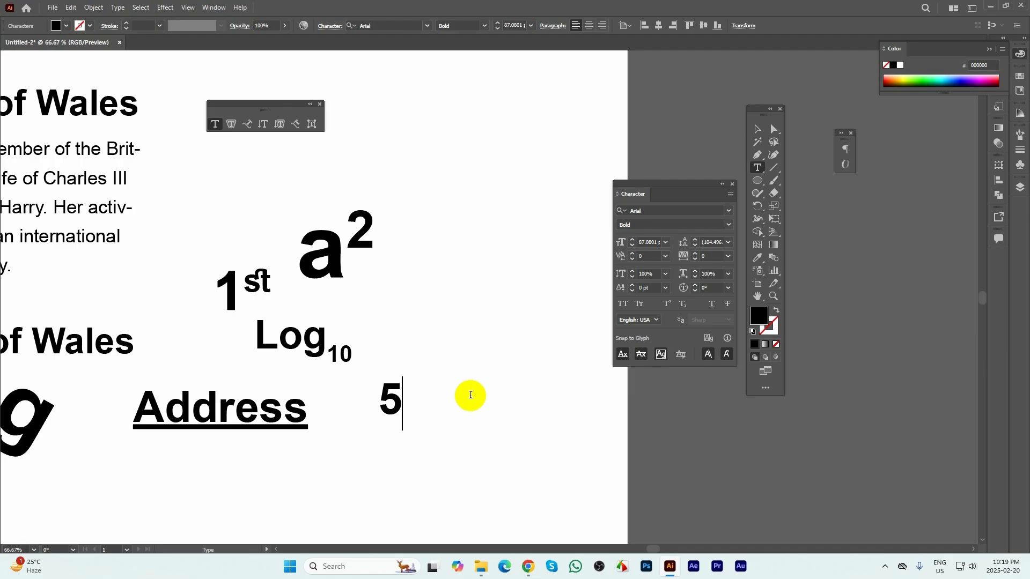
type("00")
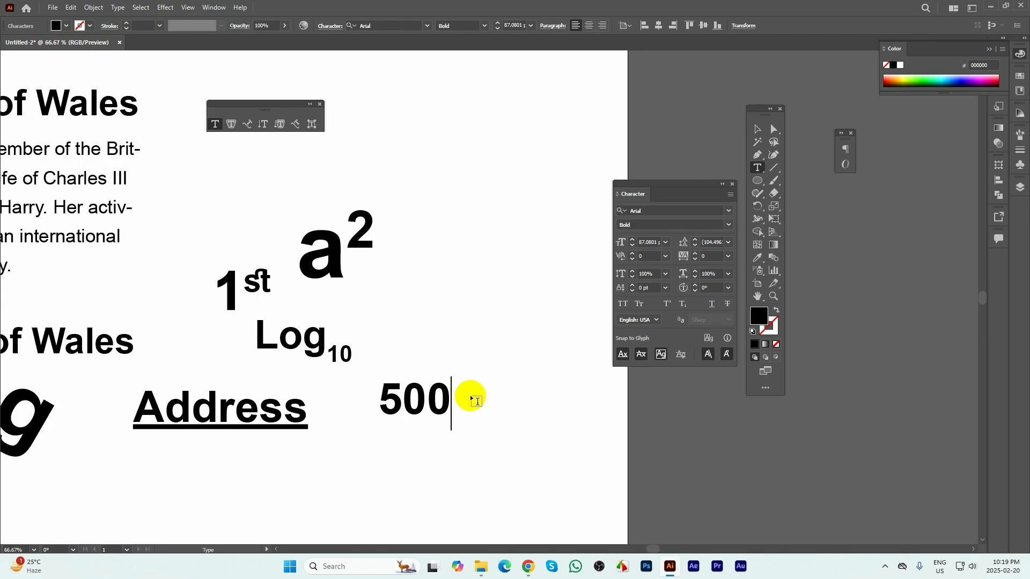
type("450")
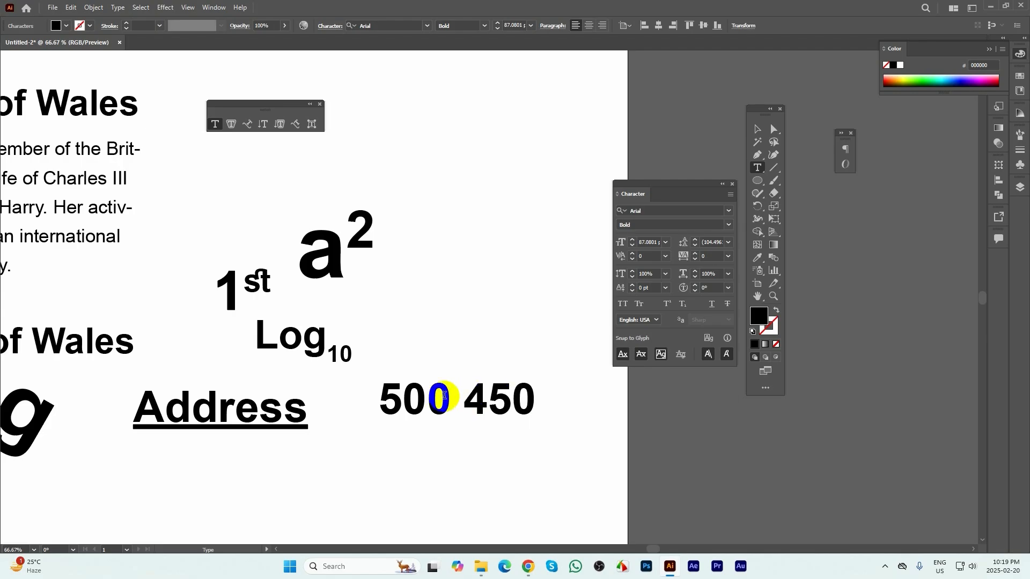
left_click_drag(449, 397, 359, 397)
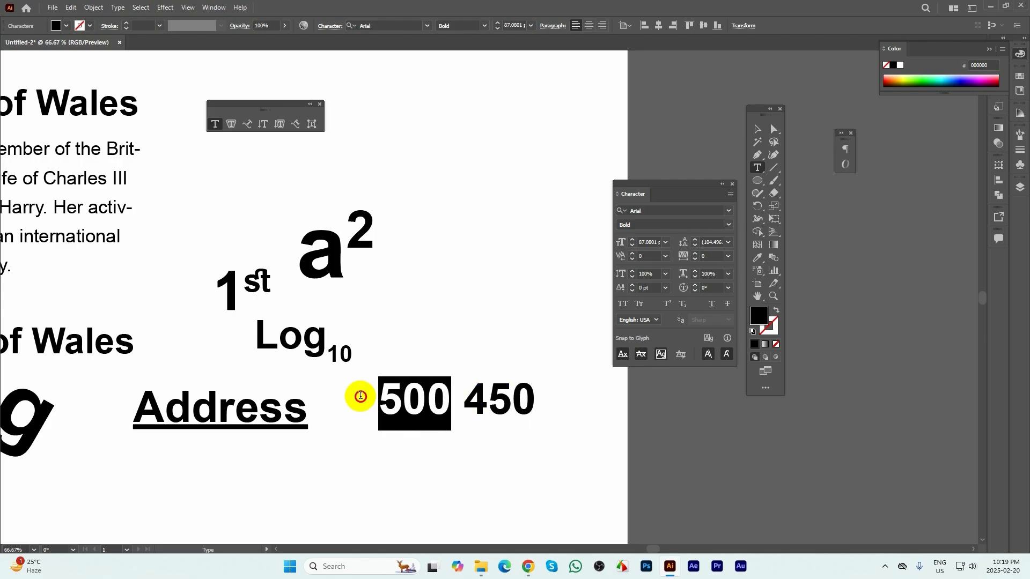
left_click(727, 304)
left_click(521, 397)
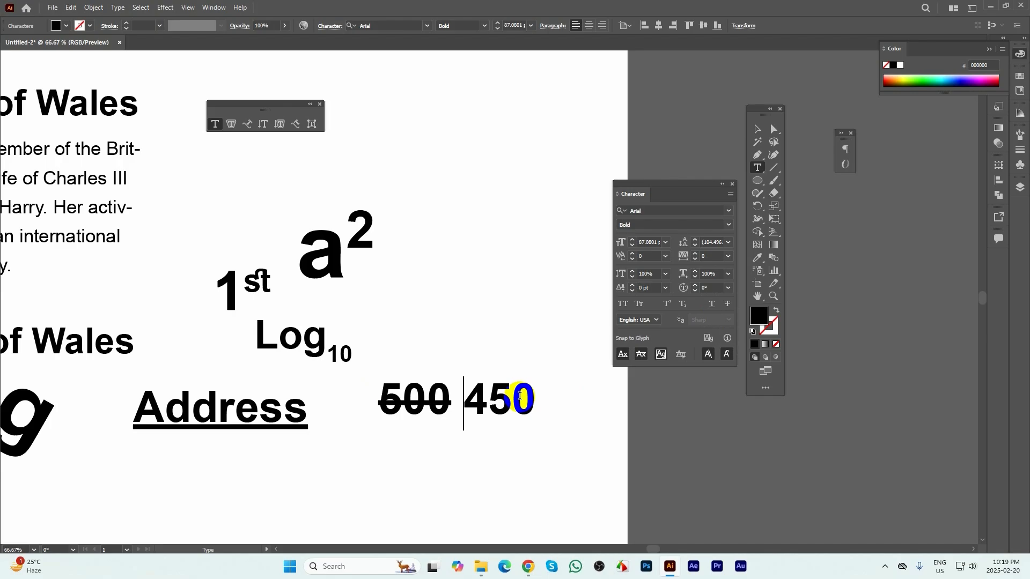
- Change the struck-through number to 700 and the second number to 550, and deselect the text
left_click_drag(520, 397, 515, 396)
left_click_drag(399, 394, 374, 392)
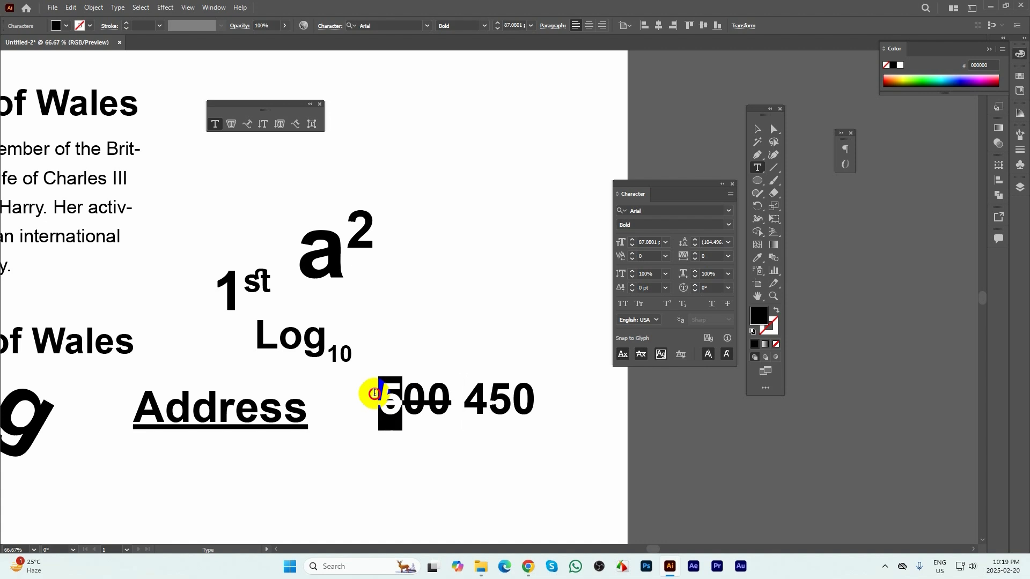
type("7")
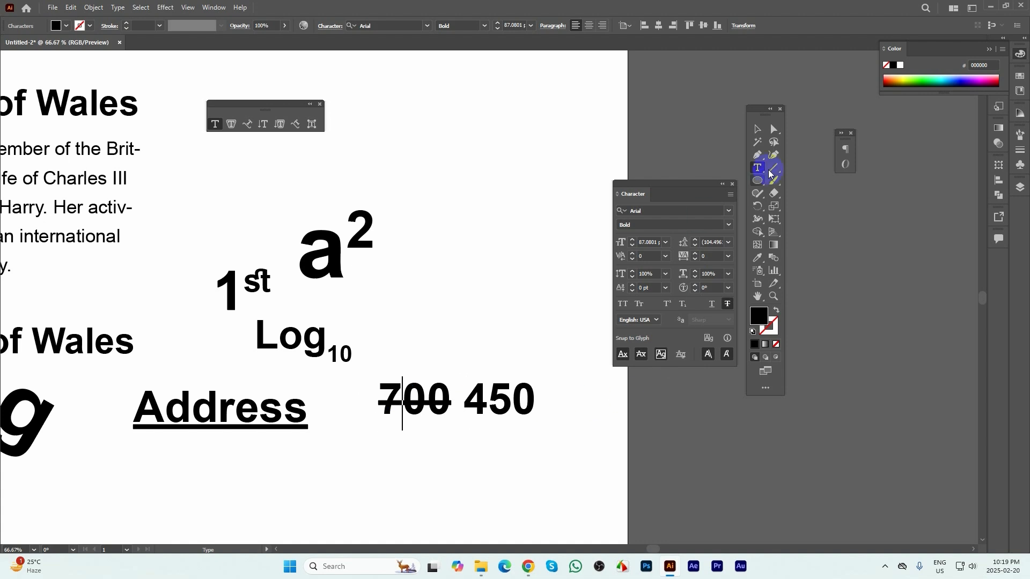
left_click_drag(487, 397, 469, 398)
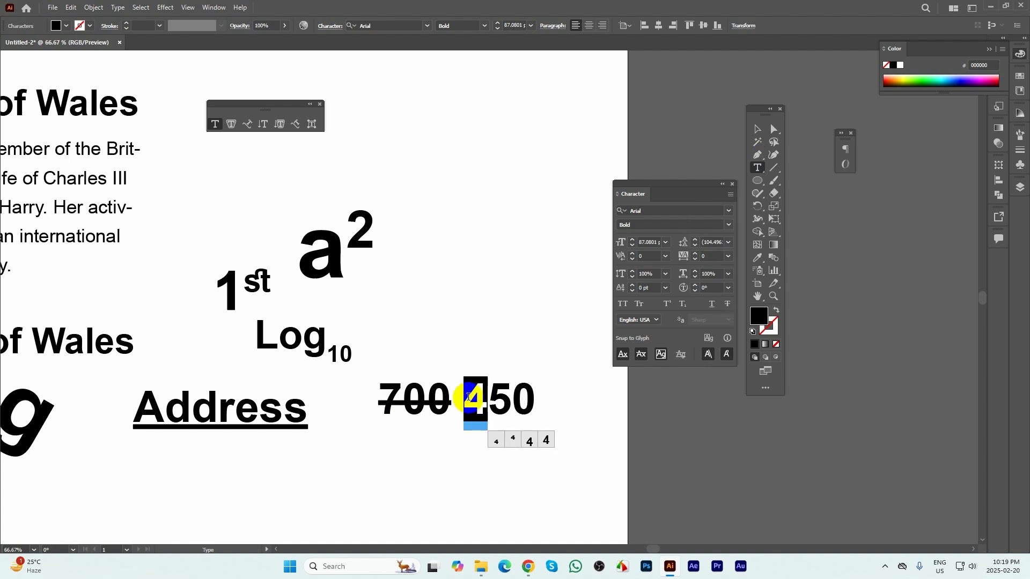
type("6")
type("5")
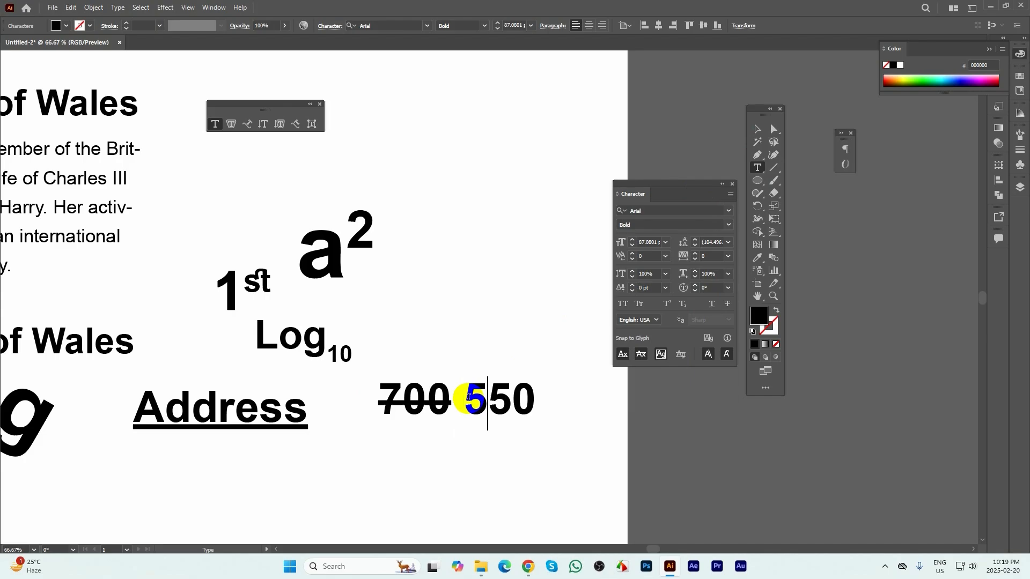
left_click(757, 130)
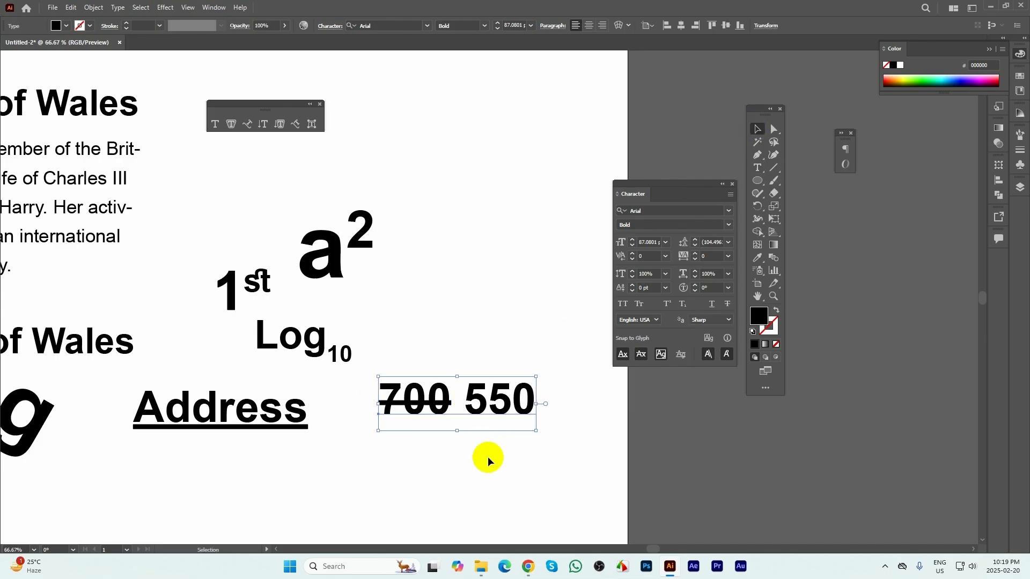
left_click(487, 460)
- Break the line so 550 sits under 700, and move the two-line text to the right of a²
triple_click(464, 396)
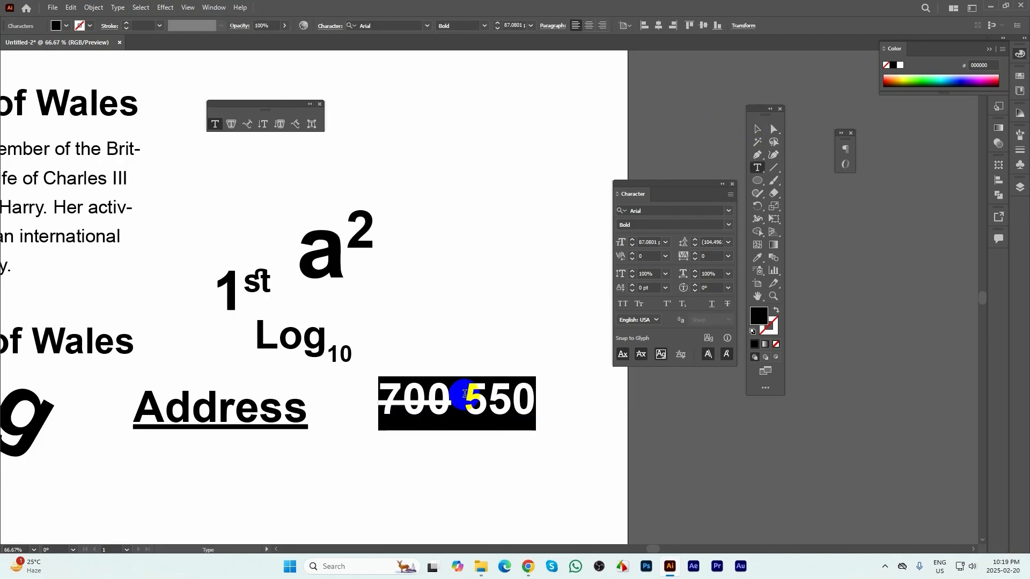
left_click(465, 393)
key("Return")
left_click(757, 130)
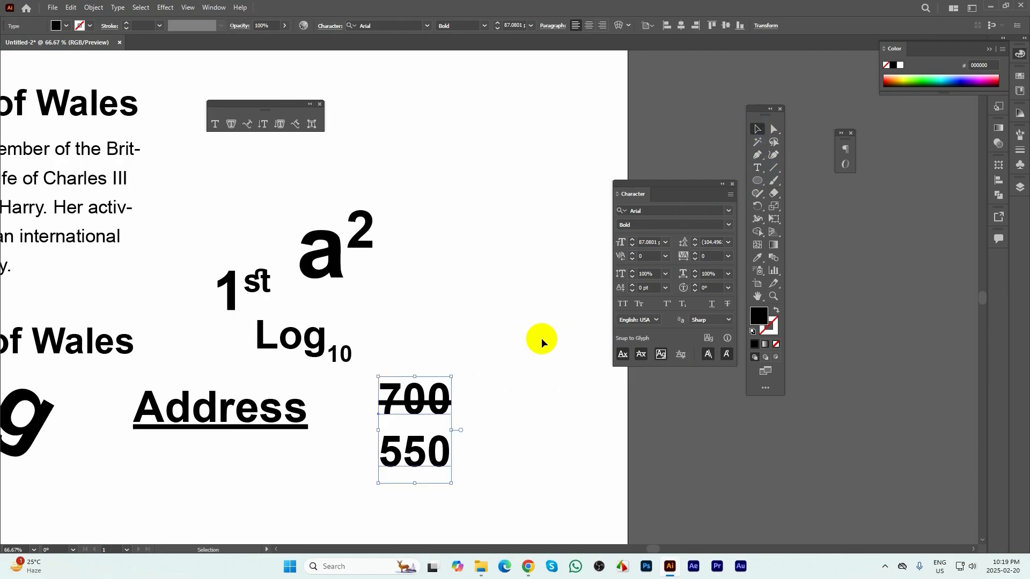
left_click_drag(412, 399, 437, 261)
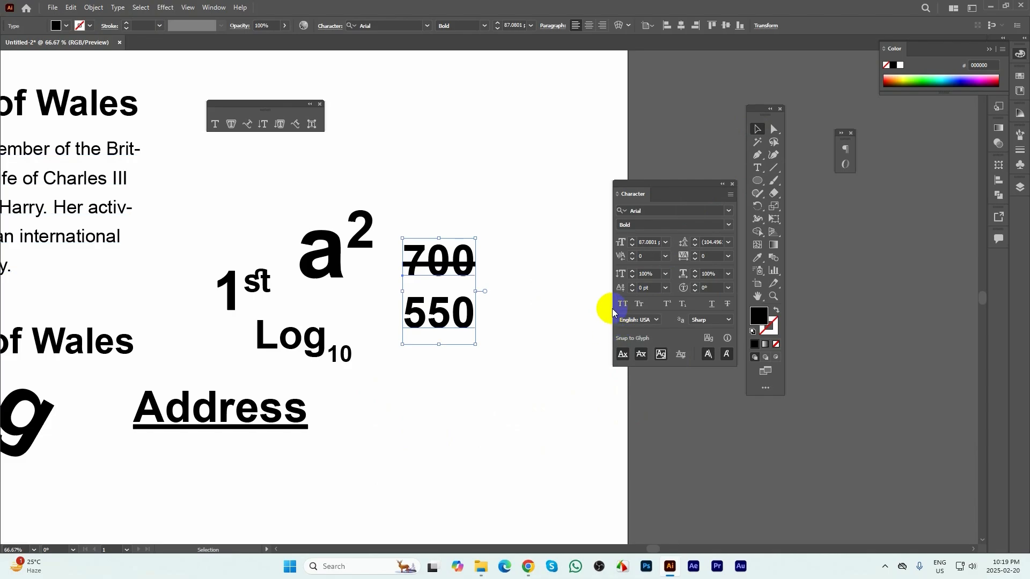
- View the available text languages without changing the setting, and move the 700/550 text above a²
left_click(655, 320)
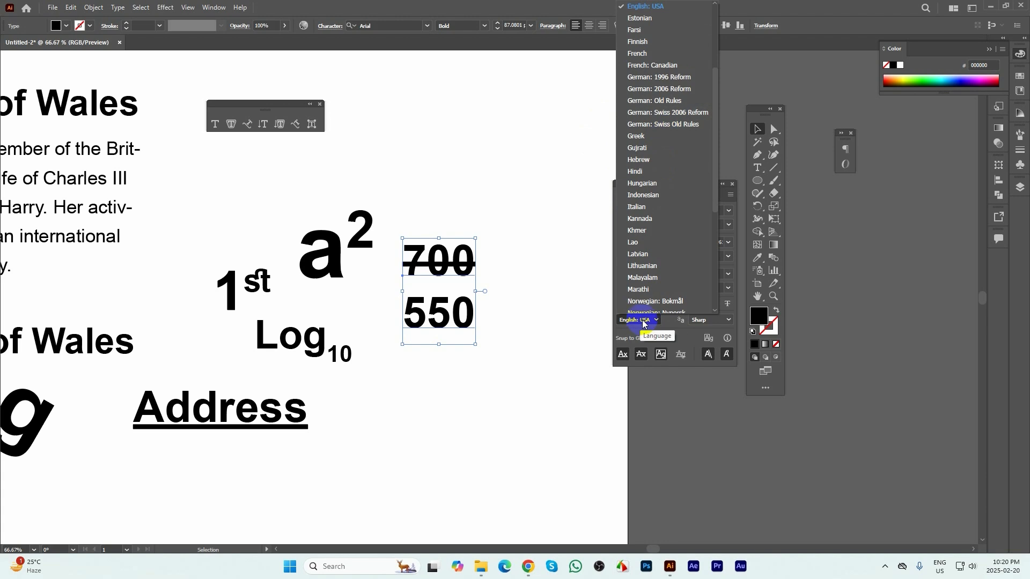
left_click(506, 273)
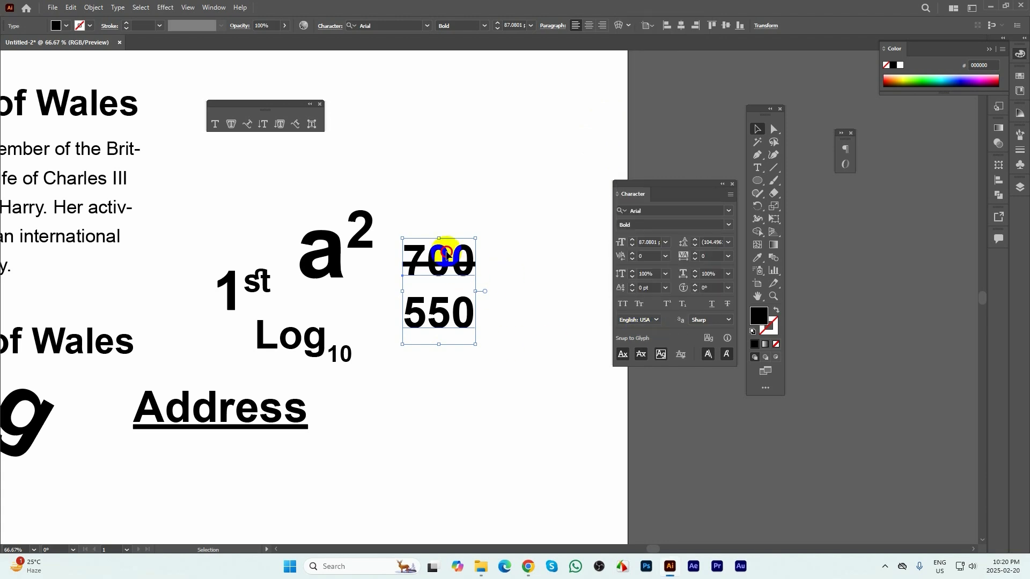
left_click_drag(437, 271, 419, 100)
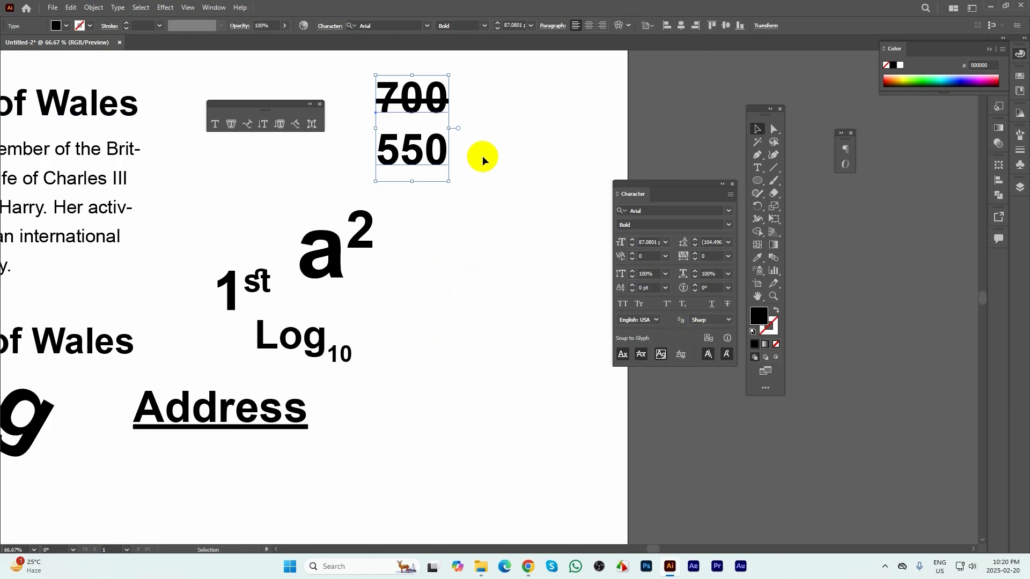
- Try Crisp anti-aliasing on the magnified 700/550 text and set it back to Sharp
scroll(451, 142, "up", 4)
scroll(449, 142, "up", 5)
left_click(703, 321)
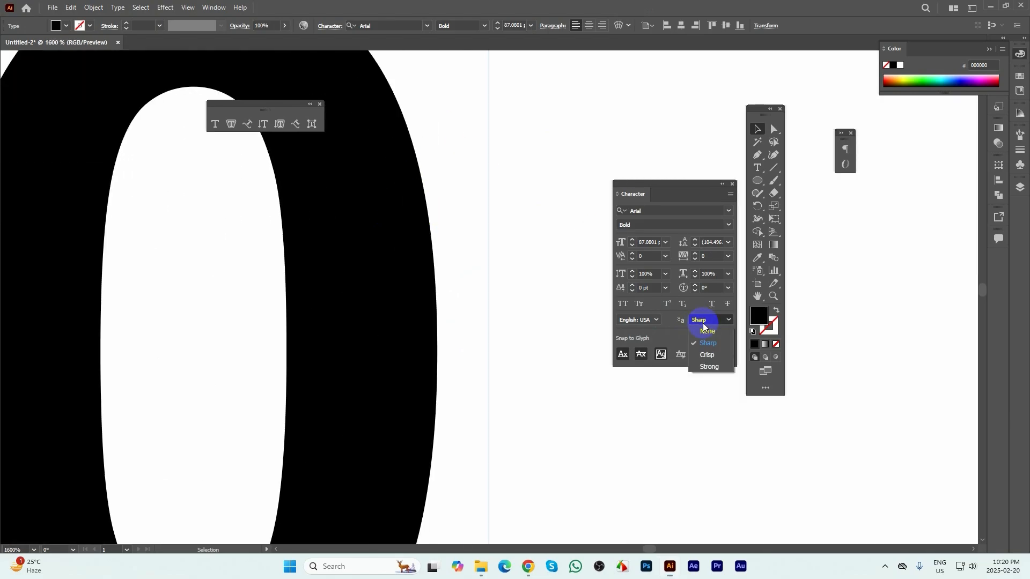
left_click(709, 356)
left_click(702, 321)
left_click(713, 344)
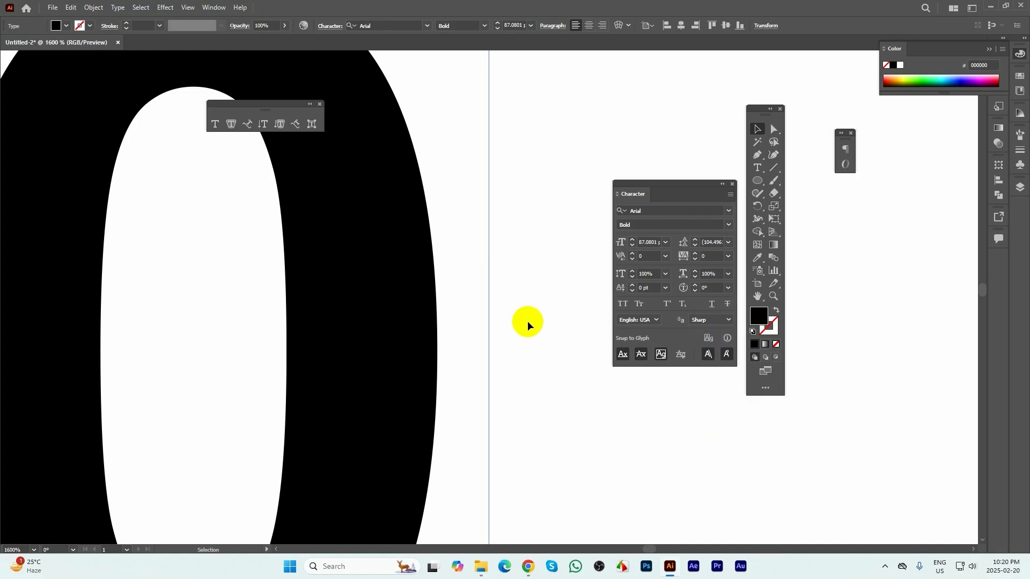
- Try Crisp anti-aliasing again on the edge of the last 0 in 550 at 6400% magnification, and restore Sharp
scroll(413, 278, "up", 2)
scroll(326, 265, "up", 2)
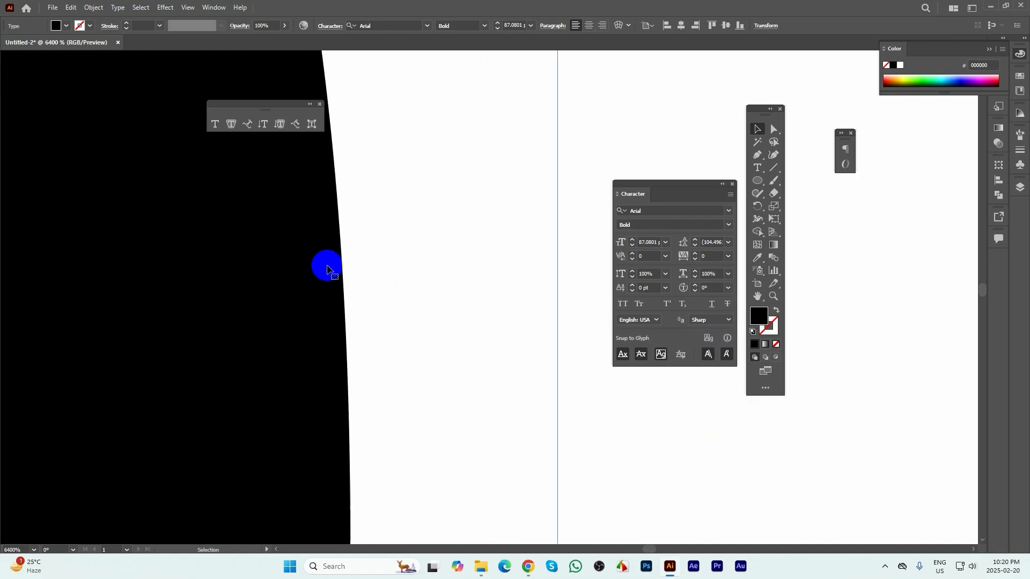
left_click(697, 322)
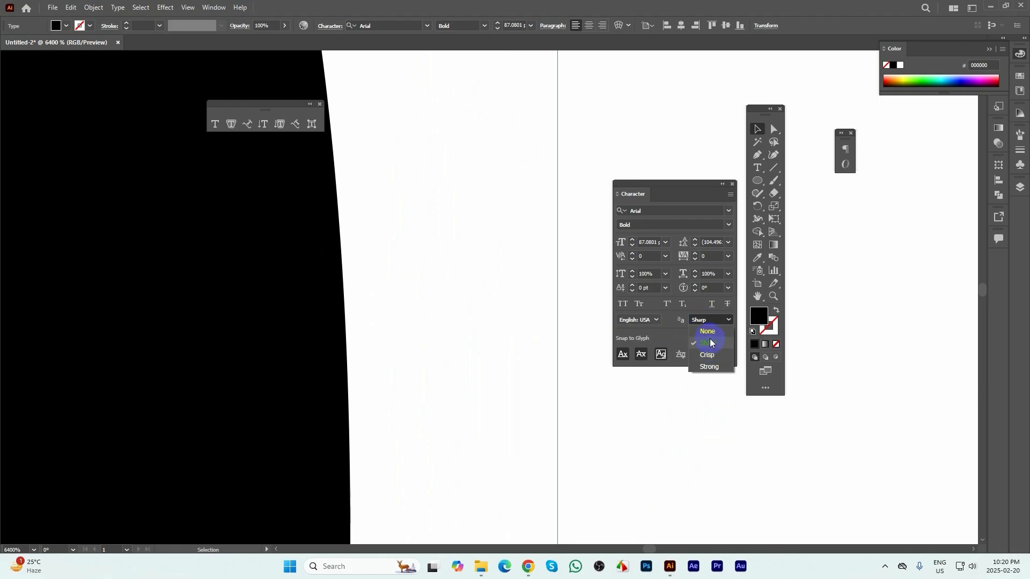
left_click(711, 354)
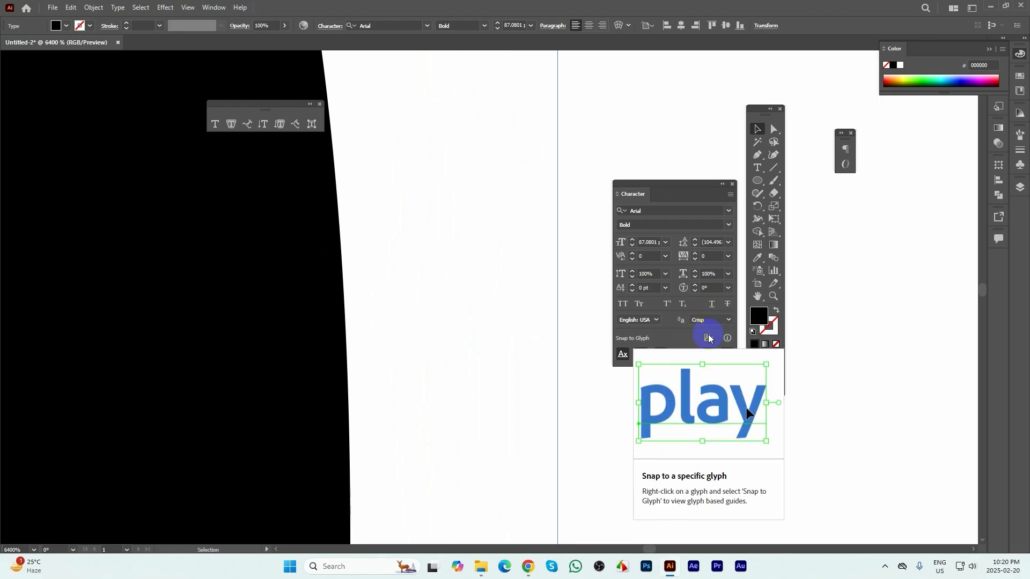
left_click(705, 321)
left_click(708, 343)
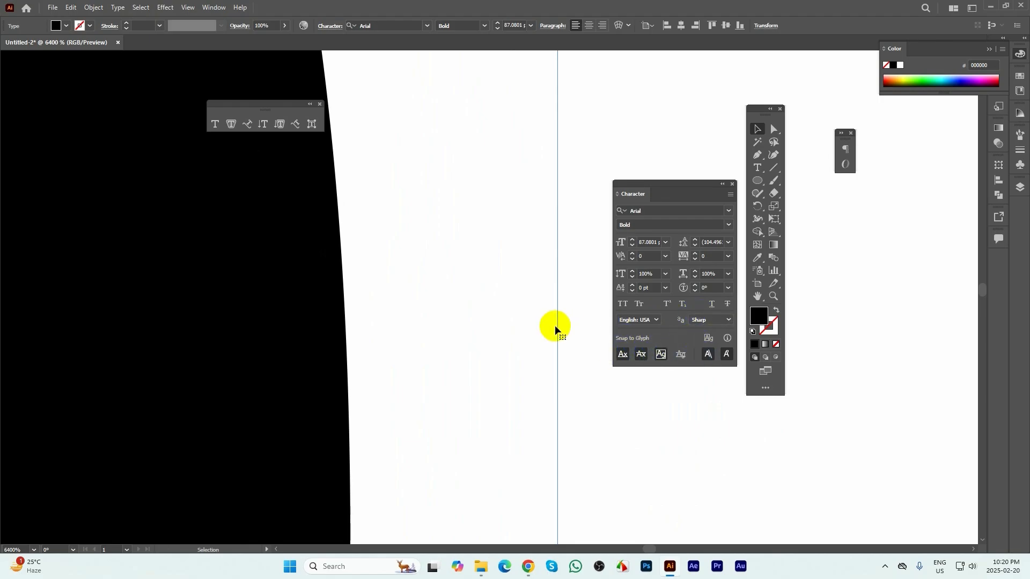
- Examine the Character Panel section of the sample sheet, from fonts, leading, kerning and tracking through scale, baseline shift, rotation, caps, superscript and subscript
scroll(555, 270, "down", 7)
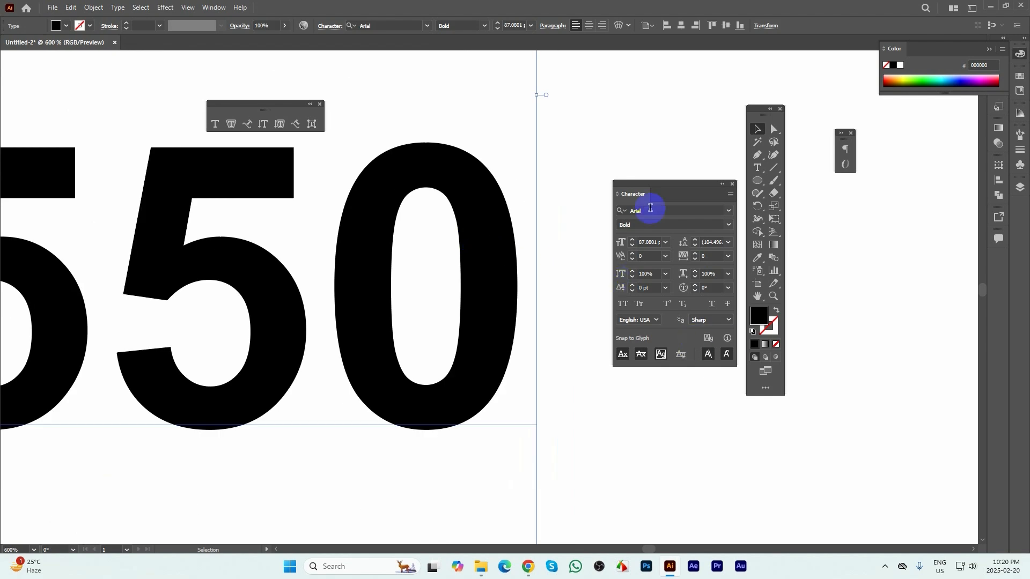
scroll(464, 323, "down", 7)
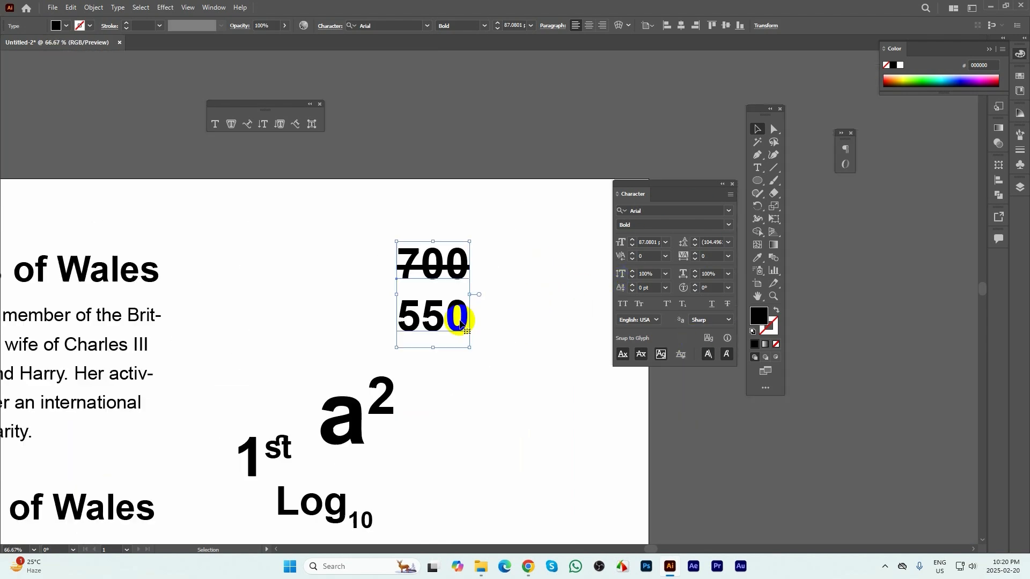
scroll(461, 322, "down", 5)
scroll(313, 338, "up", 2)
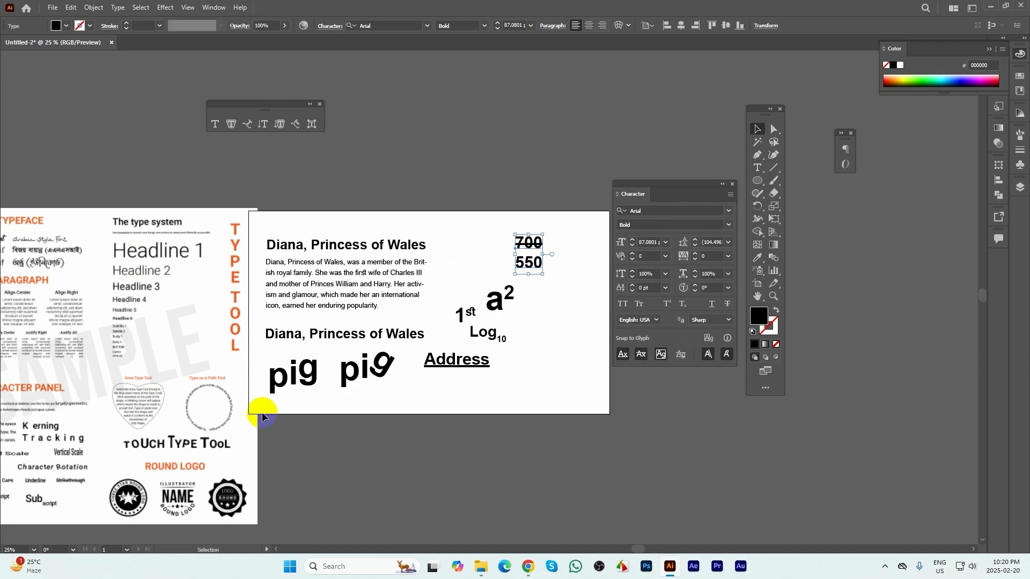
scroll(85, 491, "up", 2)
left_click_drag(233, 421, 448, 362)
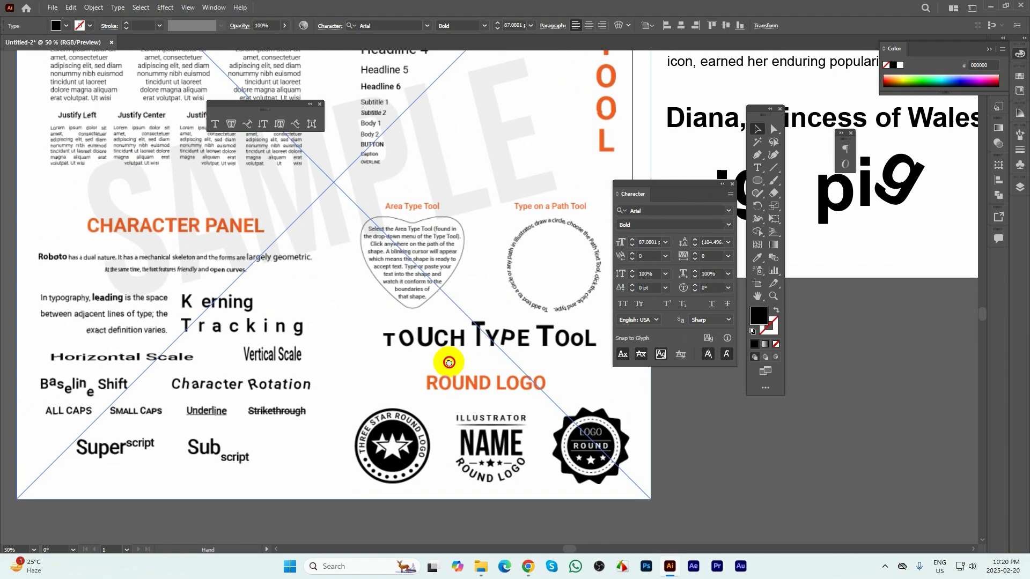
scroll(143, 295, "up", 2)
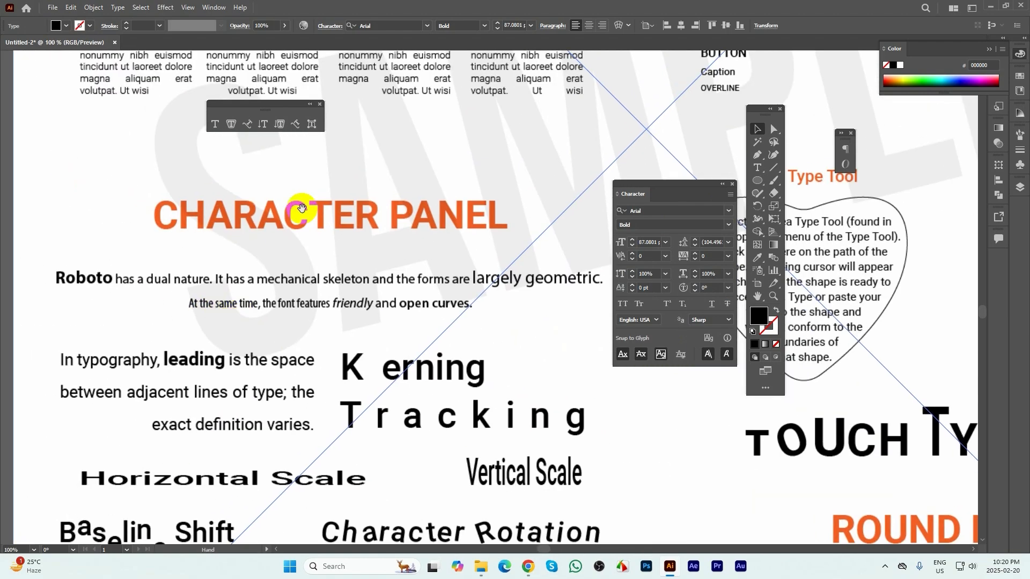
scroll(82, 280, "down", 1)
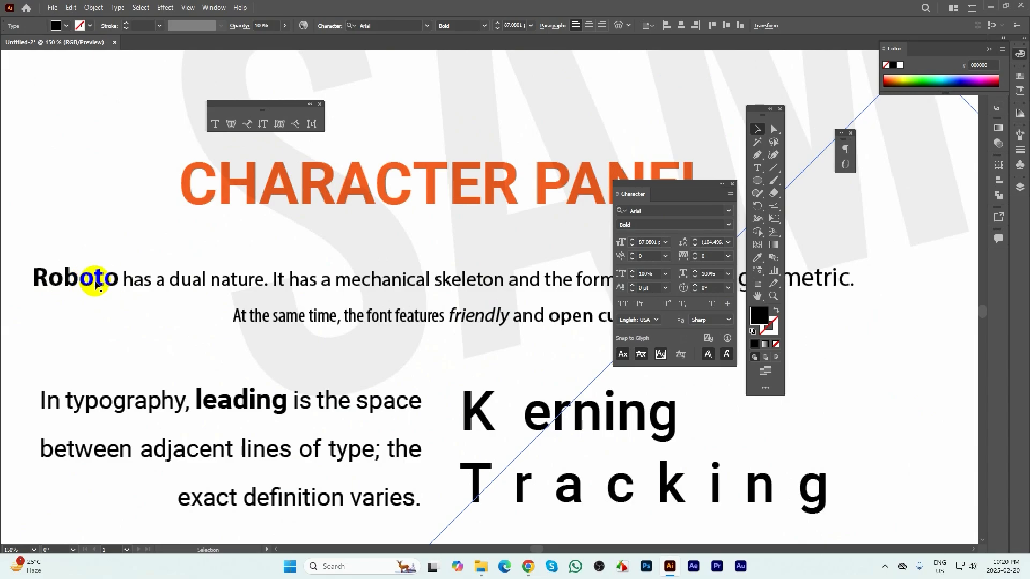
left_click_drag(366, 351, 218, 314)
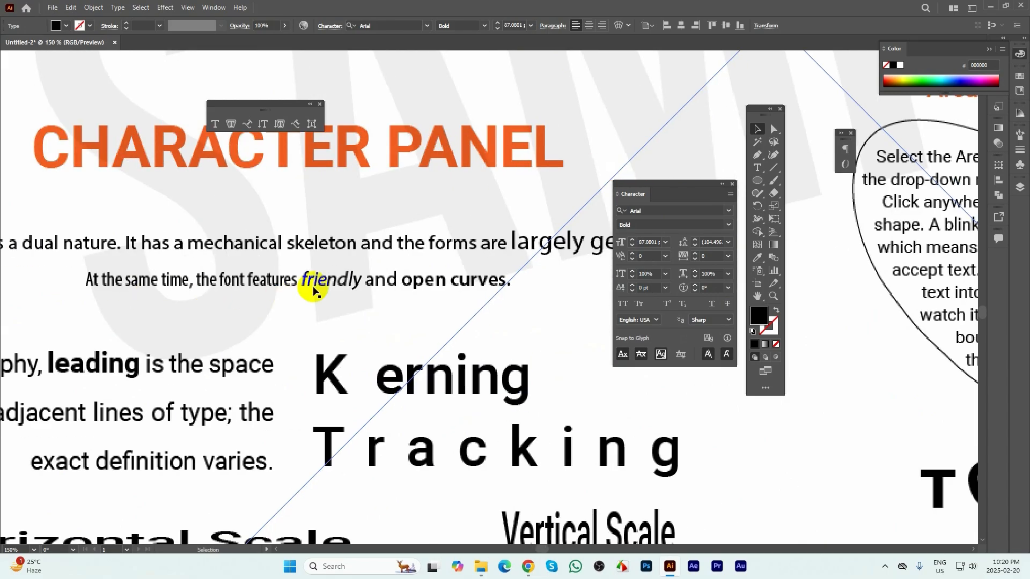
scroll(314, 289, "down", 1)
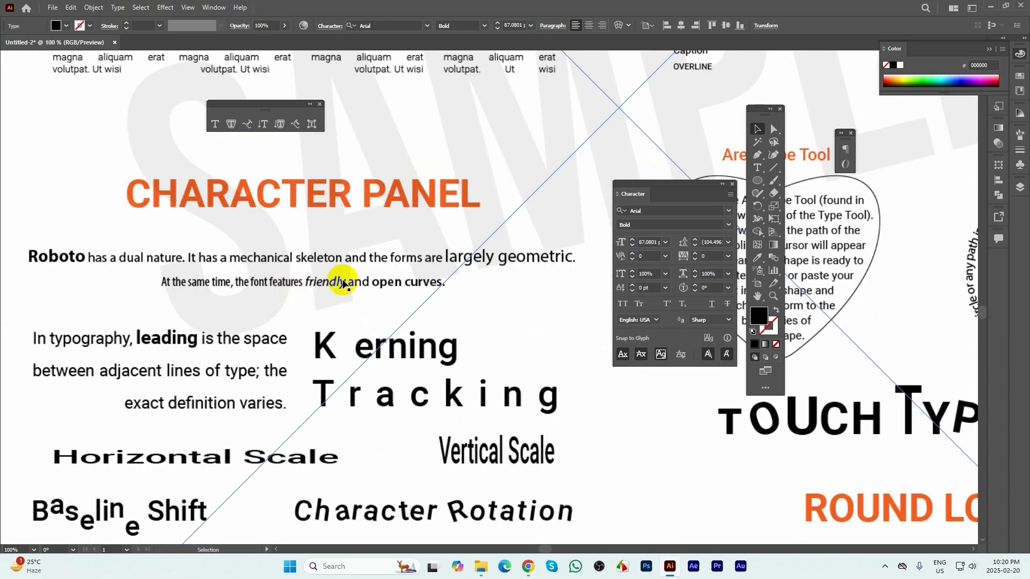
left_click_drag(345, 305, 355, 245)
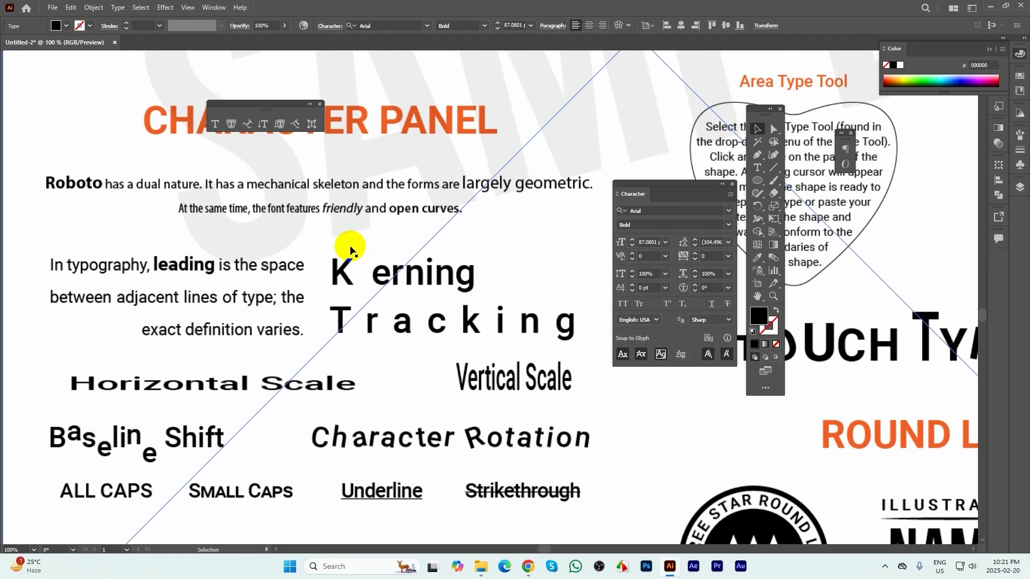
scroll(215, 269, "down", 1)
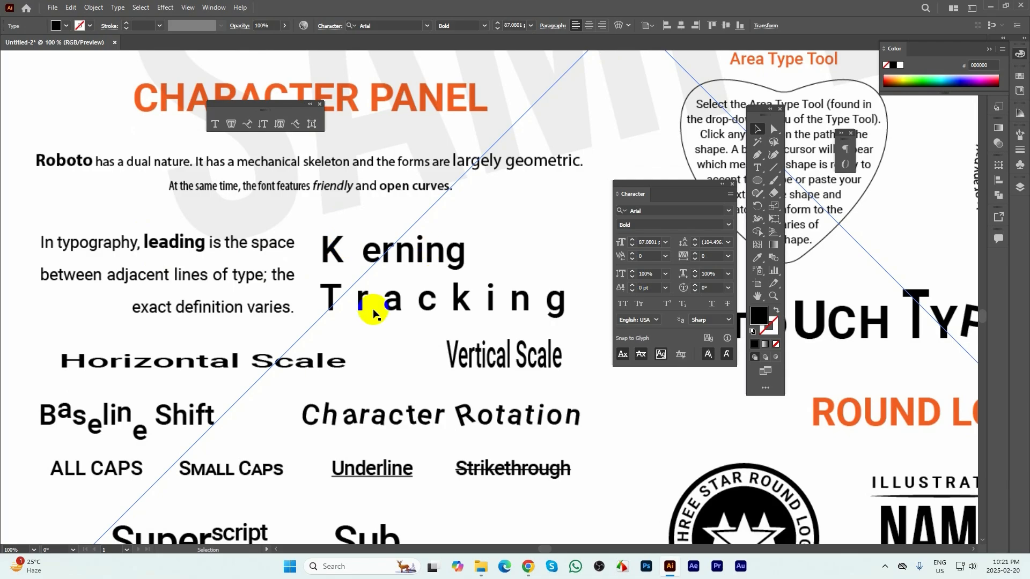
left_click_drag(473, 387, 446, 311)
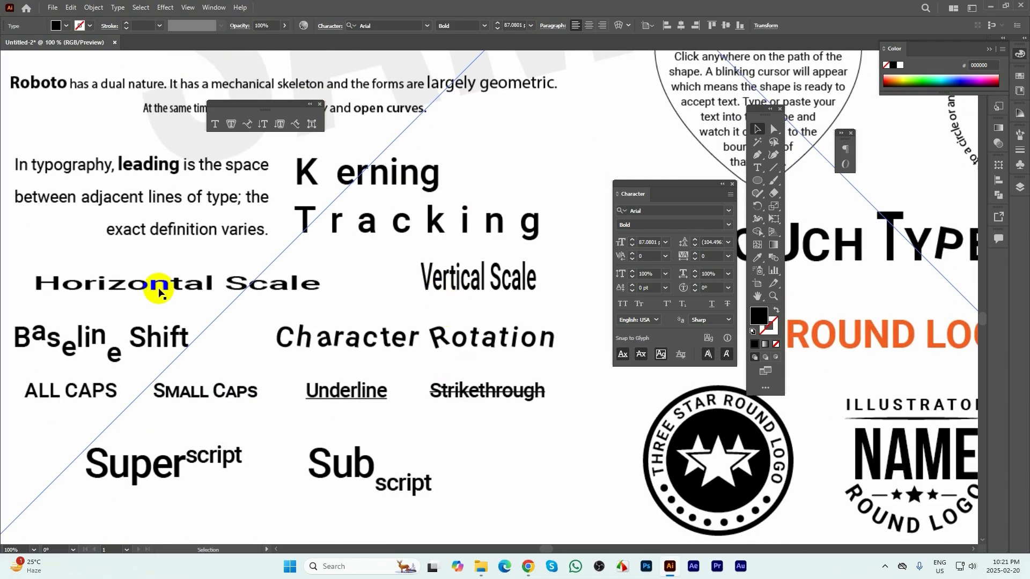
mouse_move(308, 324)
left_mouse_down()
mouse_move(391, 321)
mouse_move(311, 315)
left_mouse_up()
left_click_drag(282, 358, 327, 315)
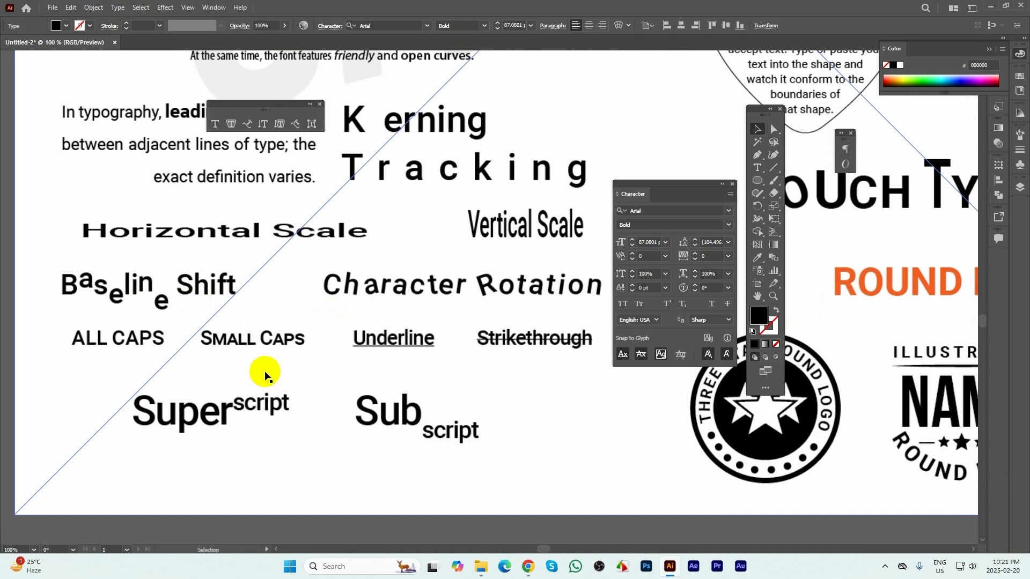
left_click_drag(119, 343, 84, 331)
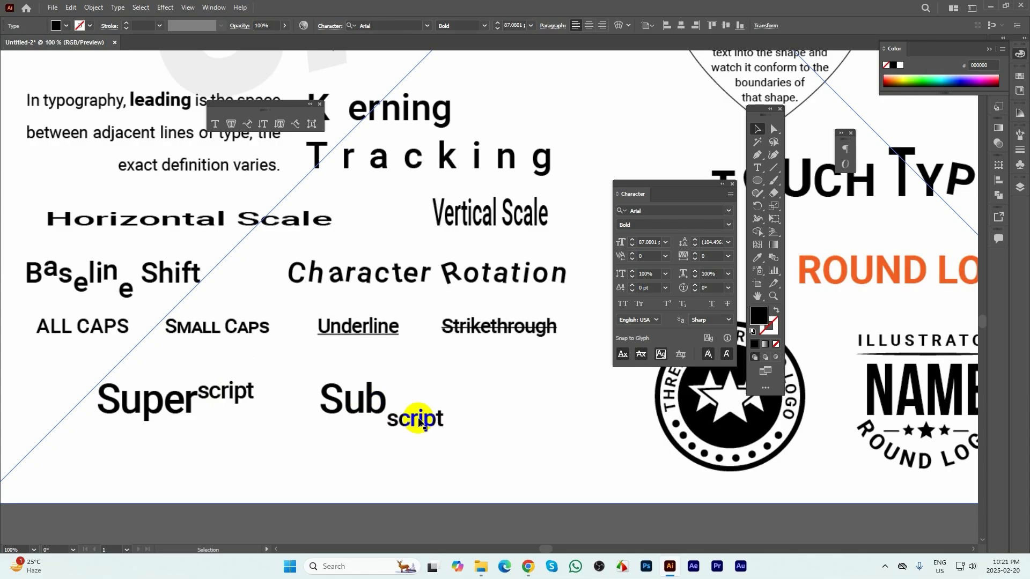
- Examine the Touch Type Tool, Area Type, Type on a Path and Round Logo examples on the sample sheet, and deselect the 700/550 text
scroll(303, 432, "down", 2, "alt")
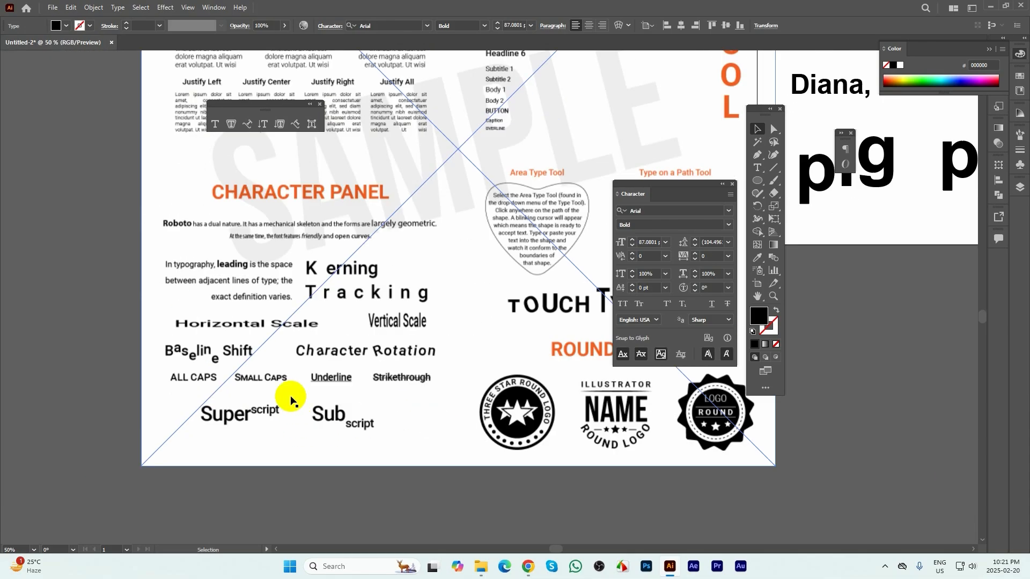
scroll(379, 379, "right", 5)
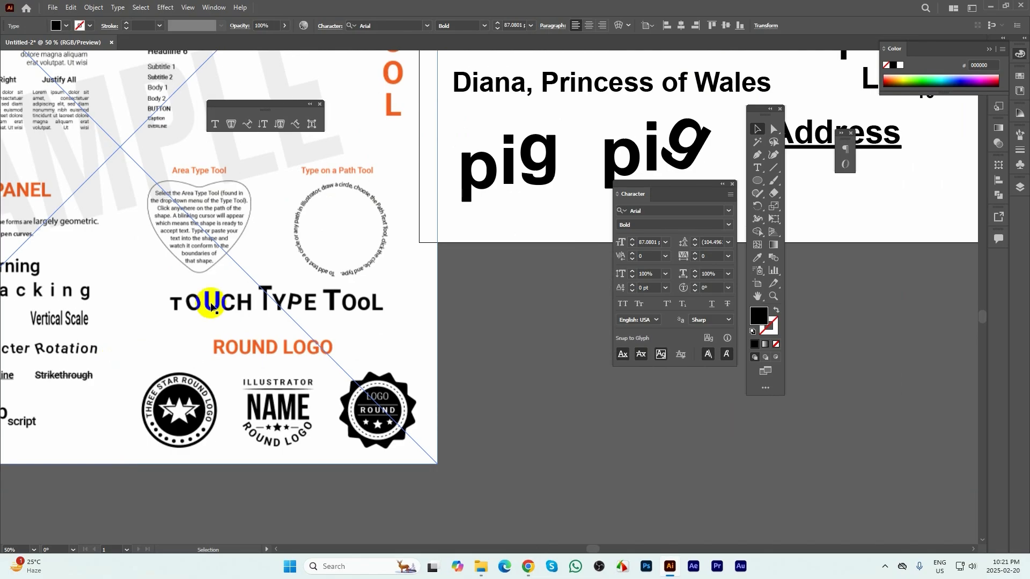
scroll(211, 303, "up", 2, "alt")
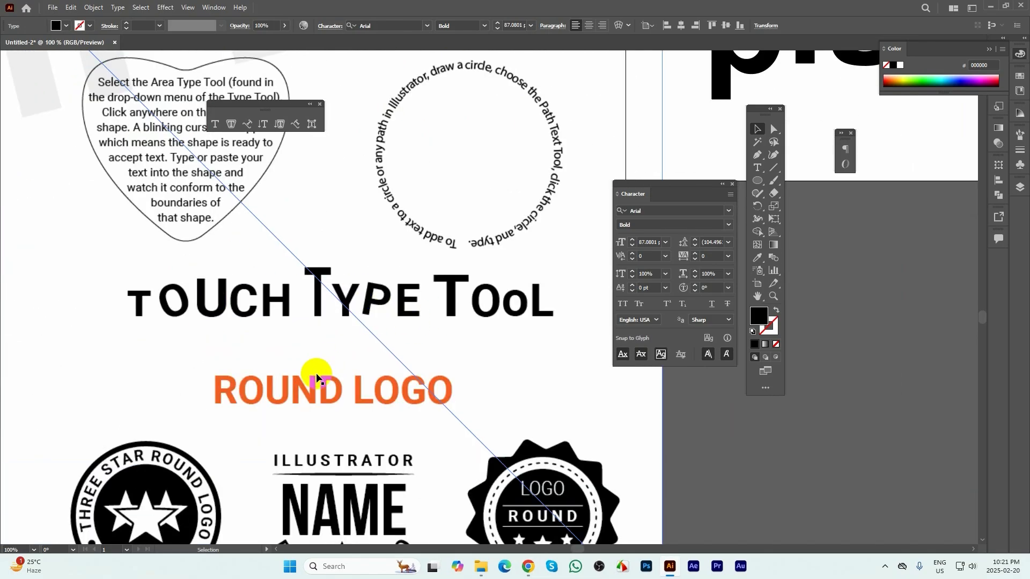
scroll(311, 384, "down", 1, "alt")
scroll(228, 182, "up", 1, "alt")
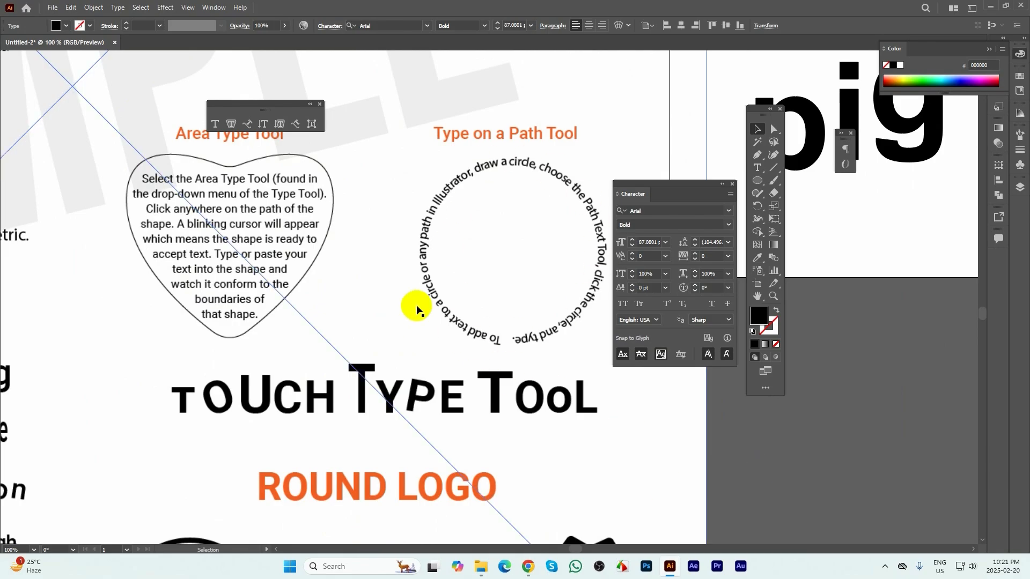
scroll(428, 202, "down", 1, "alt")
scroll(429, 351, "down", 3)
scroll(399, 352, "up", 1, "alt")
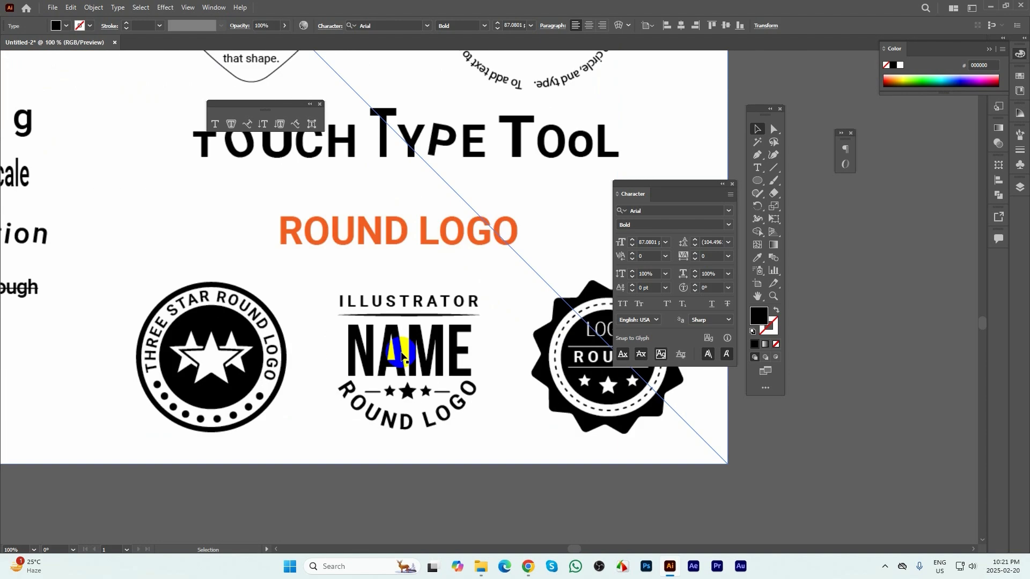
left_click_drag(510, 368, 472, 354)
left_click(299, 460)
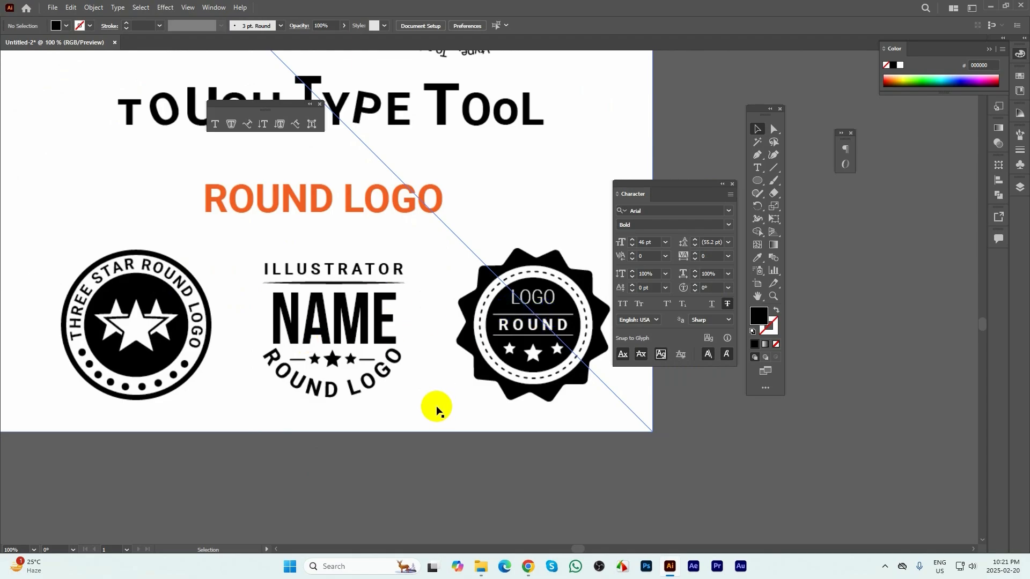
- Look over the whole sample sheet image and its type system and headline examples, leaving nothing selected
scroll(436, 410, "down", 2)
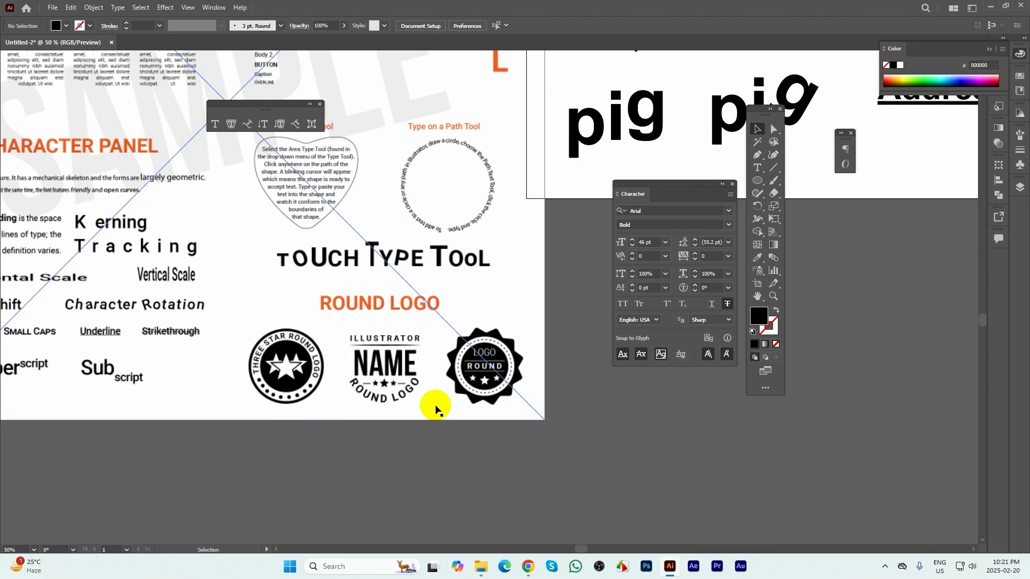
scroll(345, 295, "down", 3)
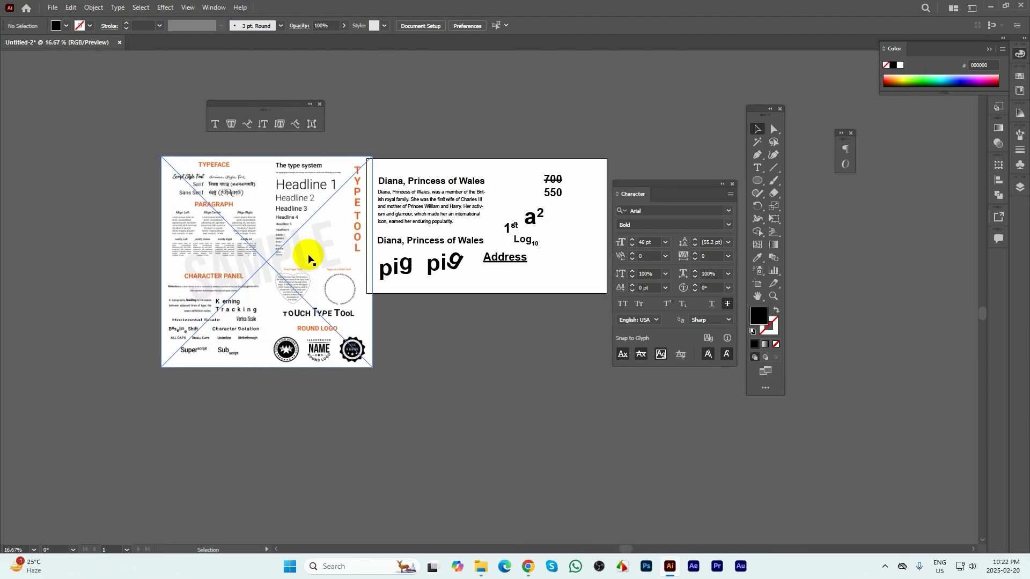
scroll(309, 260, "up", 1)
left_click(253, 278)
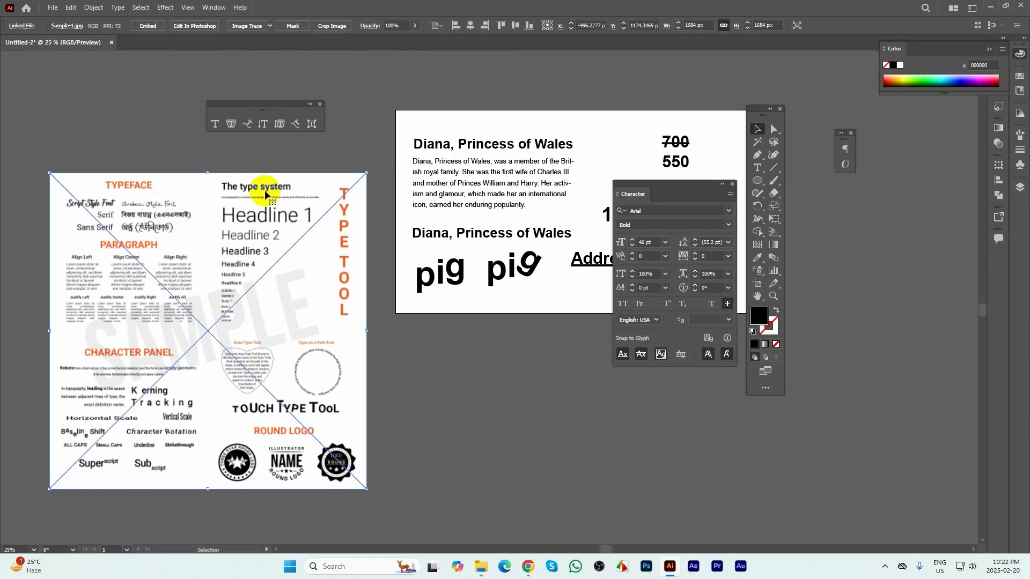
scroll(93, 304, "up", 1)
left_click_drag(298, 298, 246, 333)
scroll(214, 217, "up", 1)
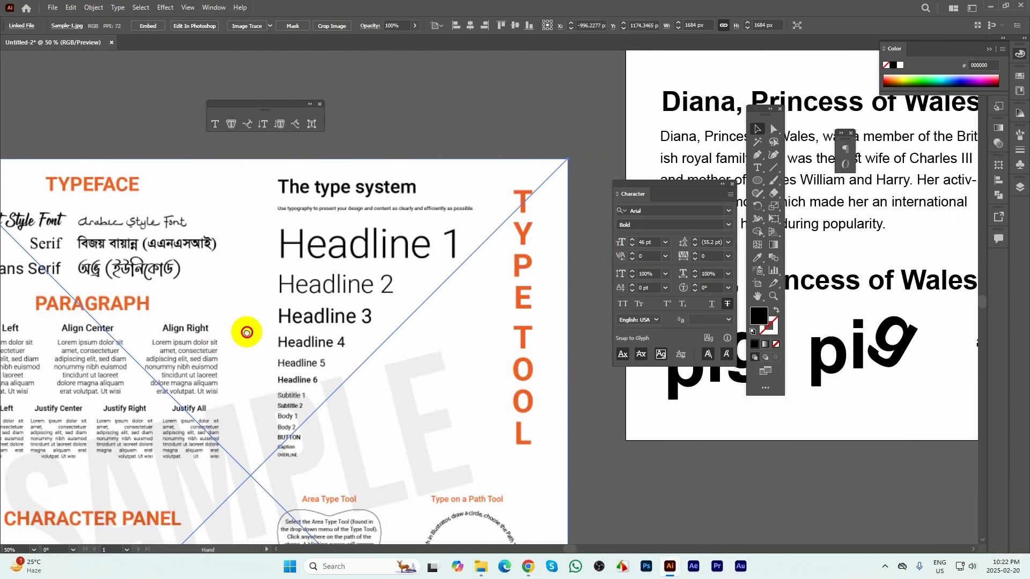
scroll(292, 266, "down", 2)
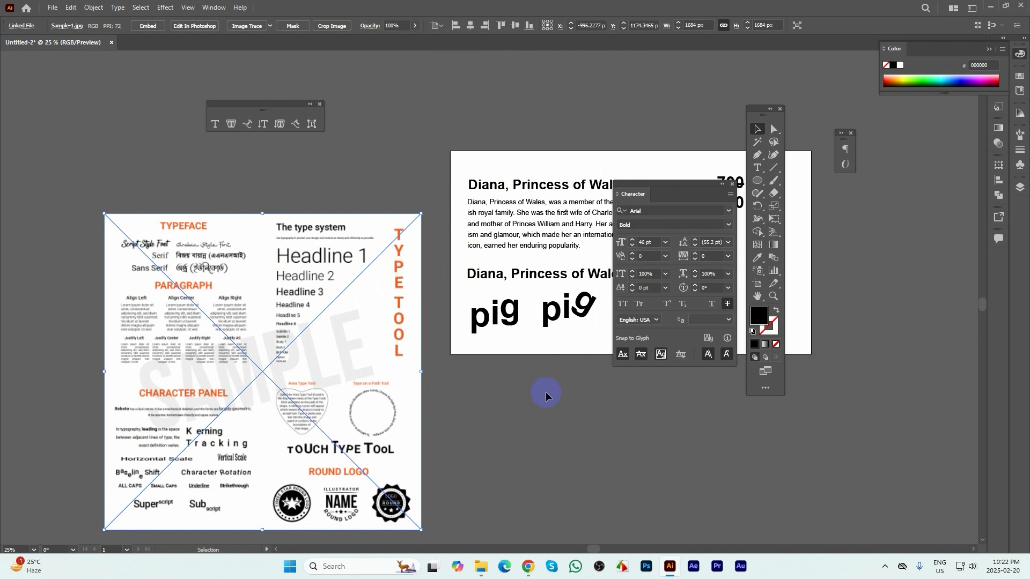
left_click(506, 446)
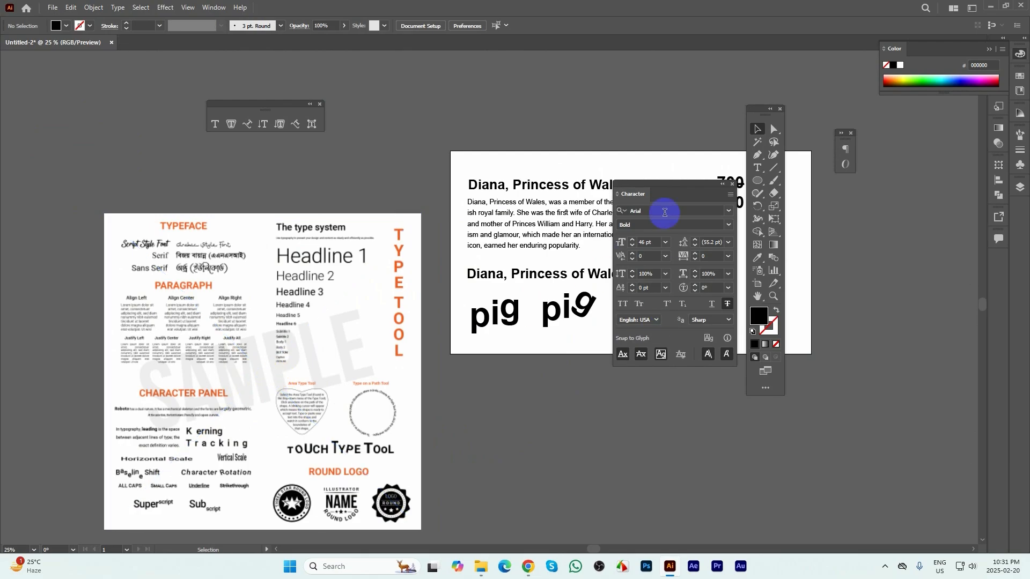
- Move the Character panel below the artboard and delete all practice texts except the first heading and its paragraph
left_click_drag(664, 188, 520, 374)
left_click_drag(668, 325, 547, 304)
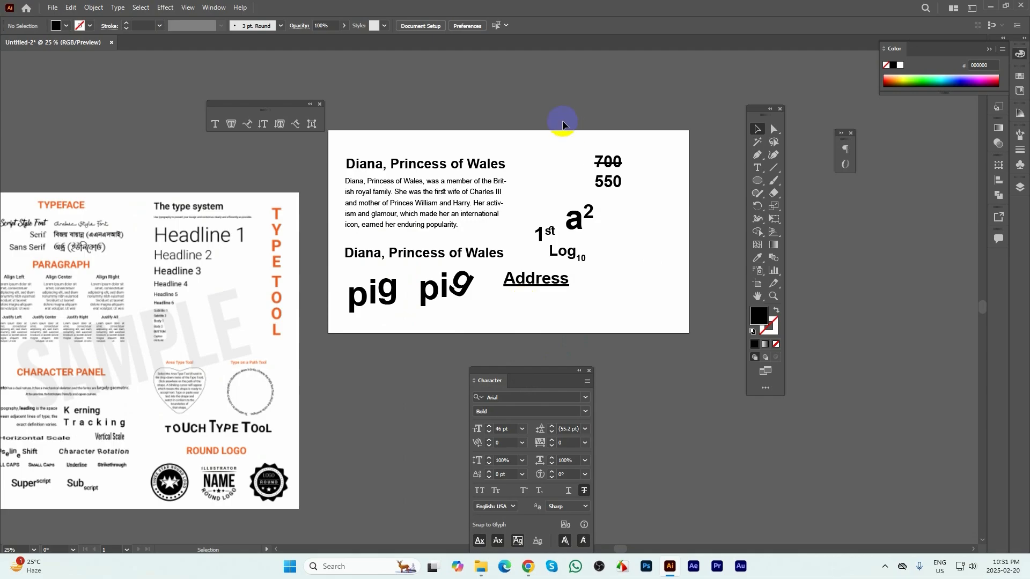
left_click_drag(541, 129, 639, 312)
key("Delete")
left_click_drag(531, 311, 329, 252)
key("Delete")
scroll(366, 243, "up", 1)
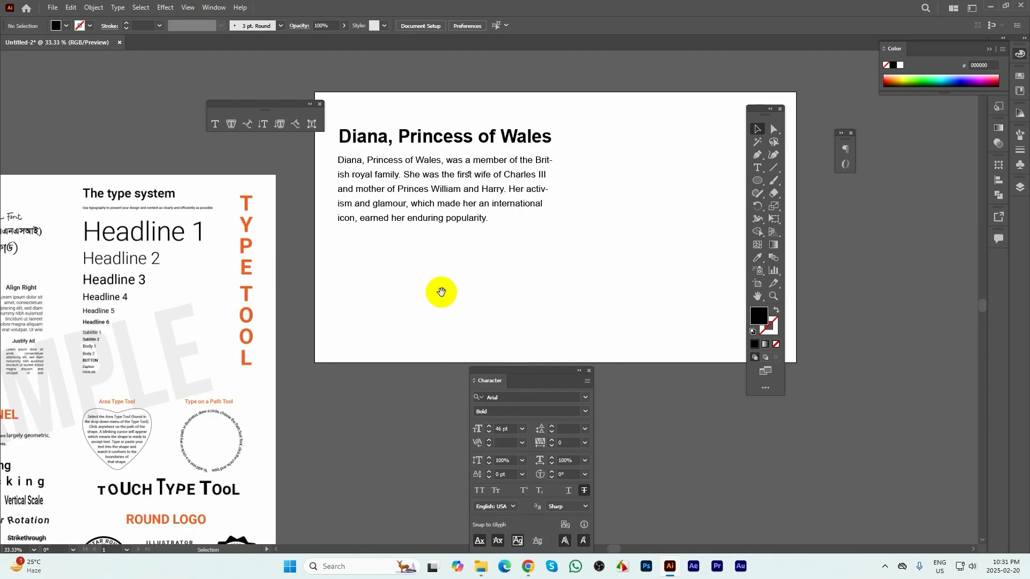
- Examine the alignment and justification examples in the sample sheet's Paragraph section, moving the Character panel clear of the Justify All example
left_click_drag(441, 292, 583, 278)
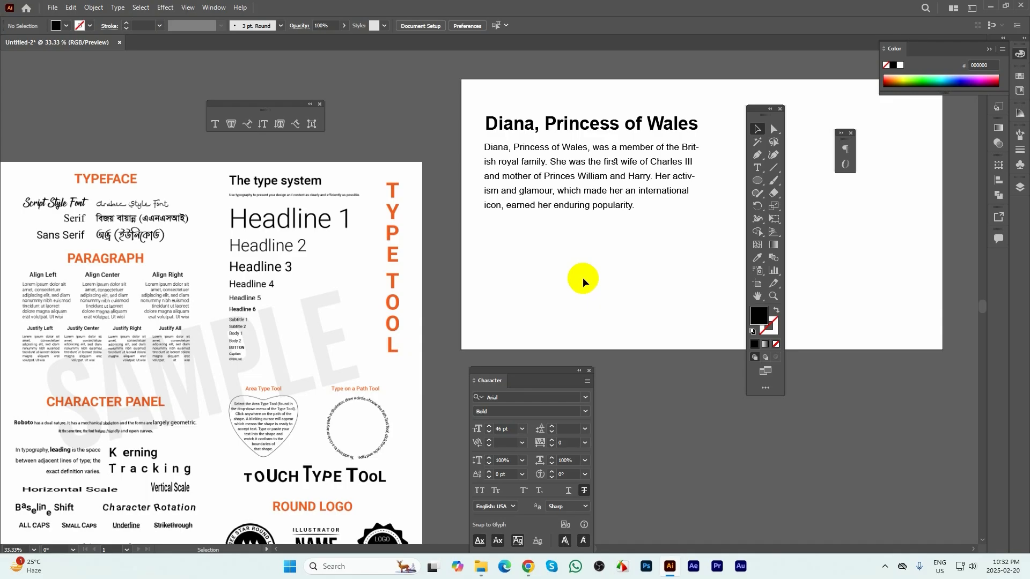
scroll(16, 310, "up", 3)
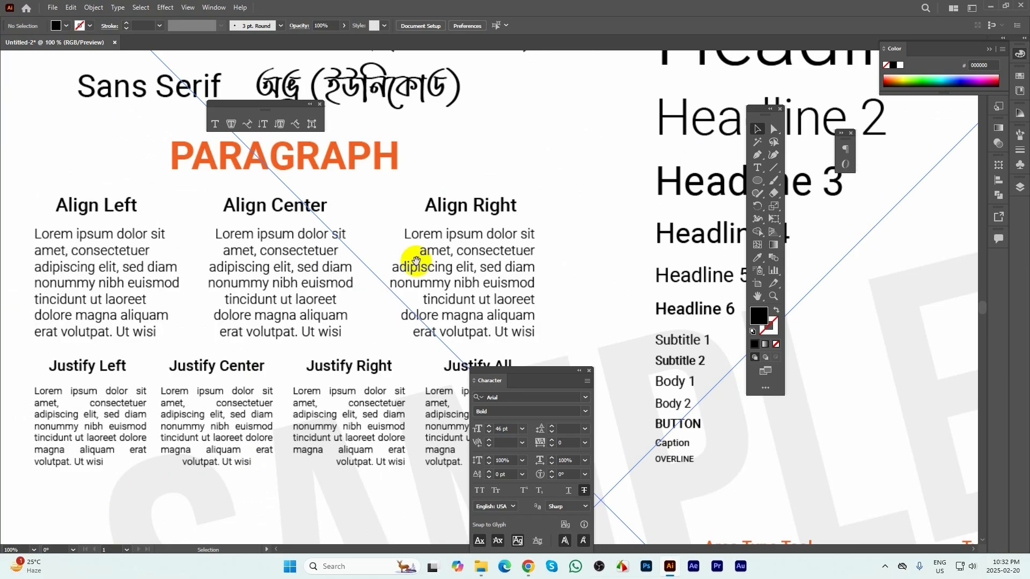
left_click_drag(414, 257, 421, 299)
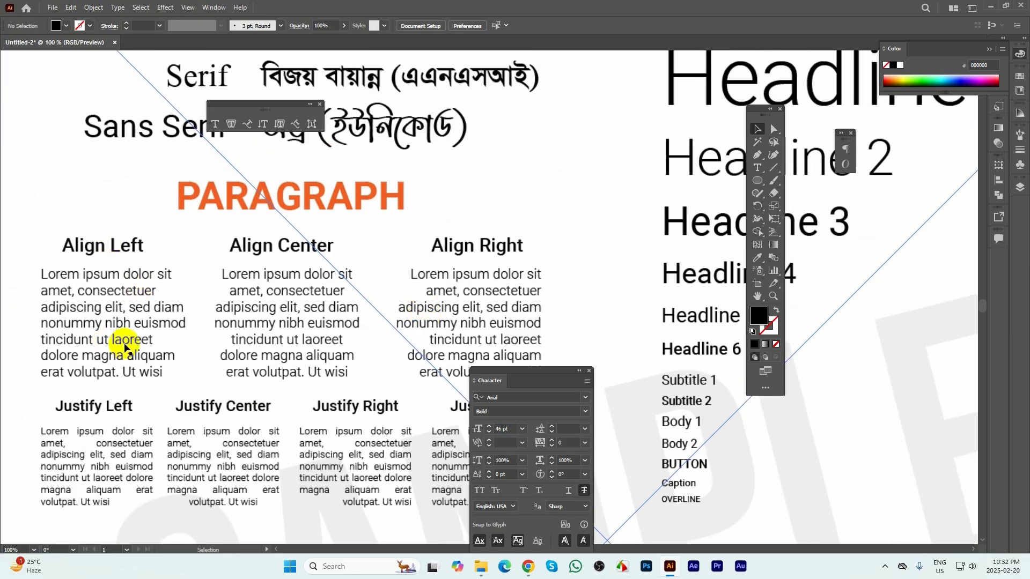
left_click_drag(512, 381, 614, 282)
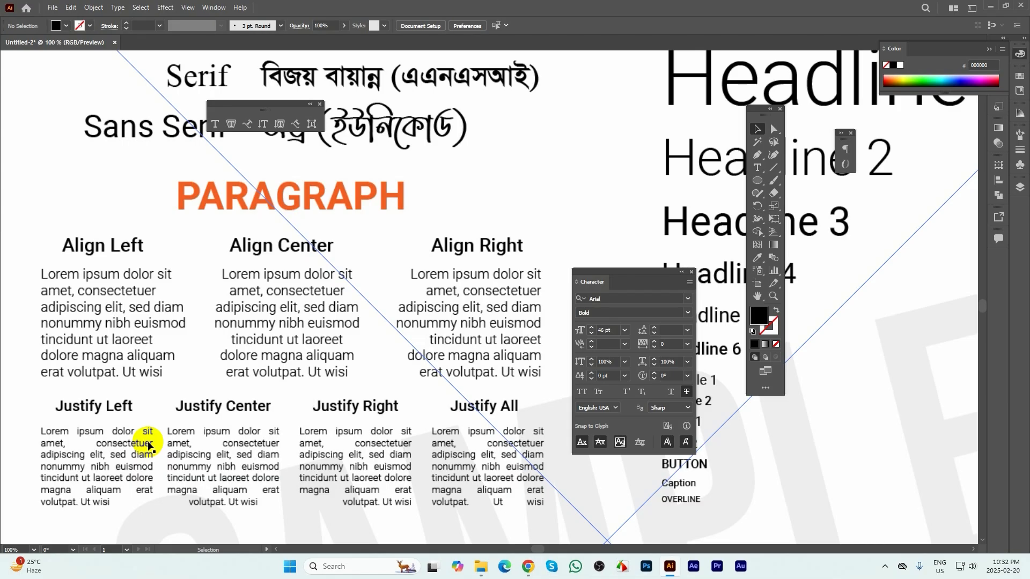
- Select the paragraph below the heading on the artboard and compare it with the sample sheet's justification examples
scroll(114, 265, "down", 5)
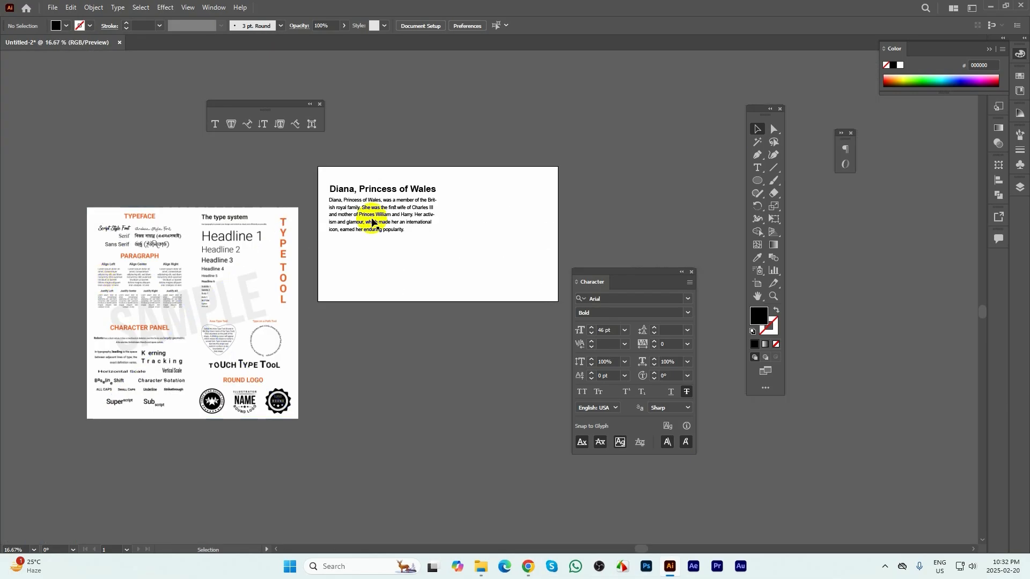
scroll(372, 219, "up", 3)
left_click(531, 209)
scroll(567, 189, "up", 1)
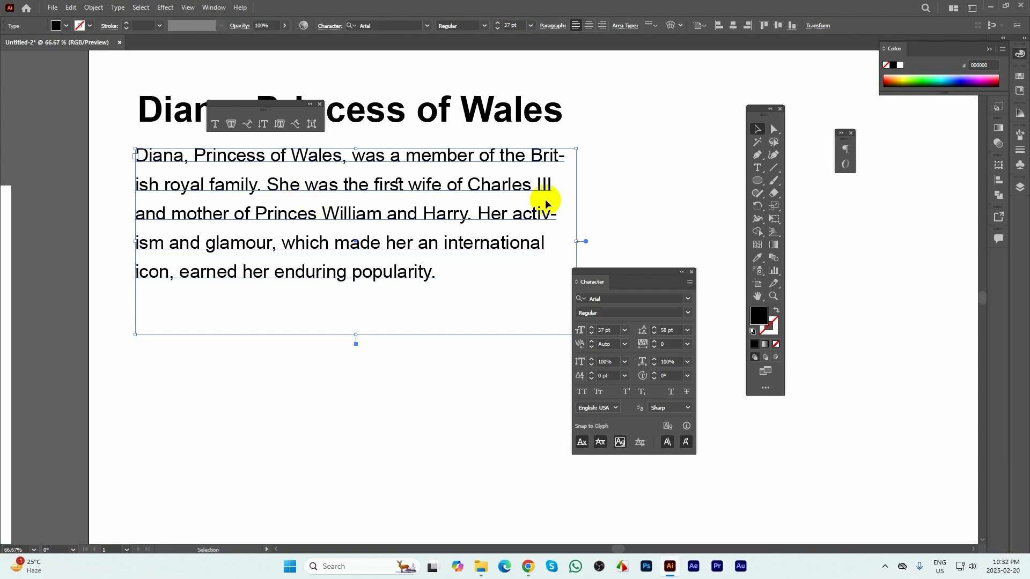
scroll(577, 215, "down", 3)
scroll(101, 416, "up", 3)
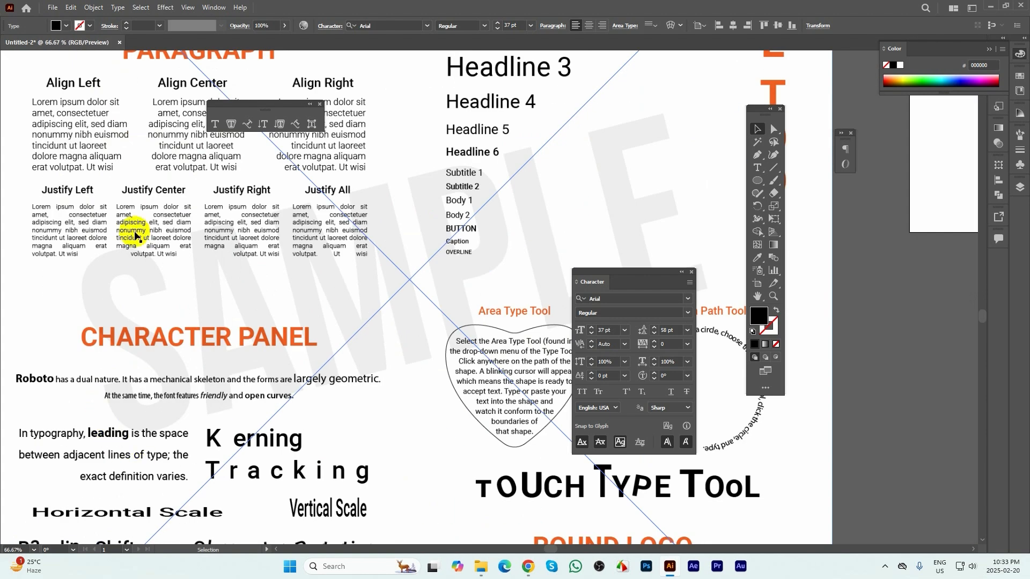
scroll(134, 236, "up", 1)
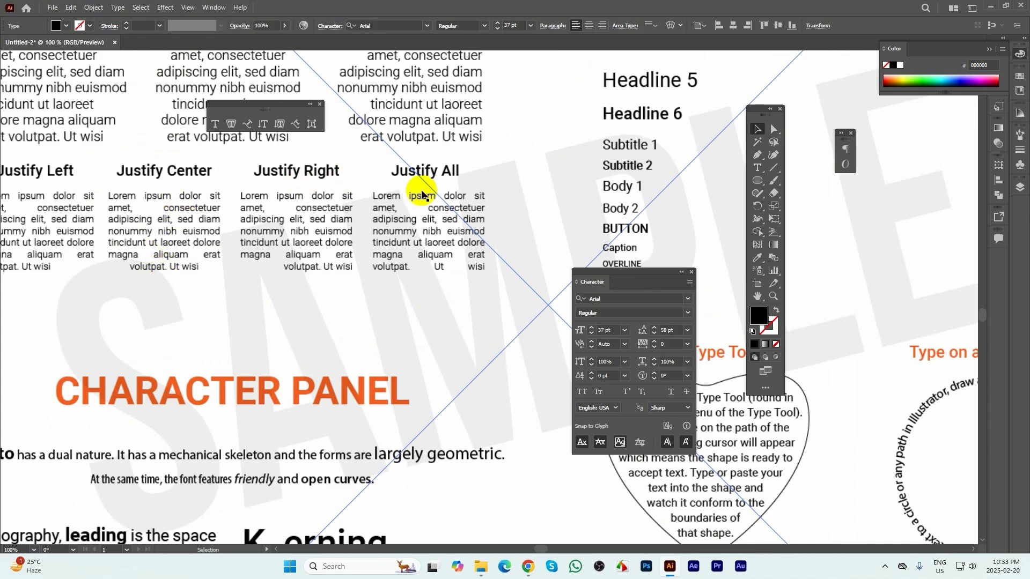
scroll(277, 268, "down", 4)
scroll(663, 144, "up", 3)
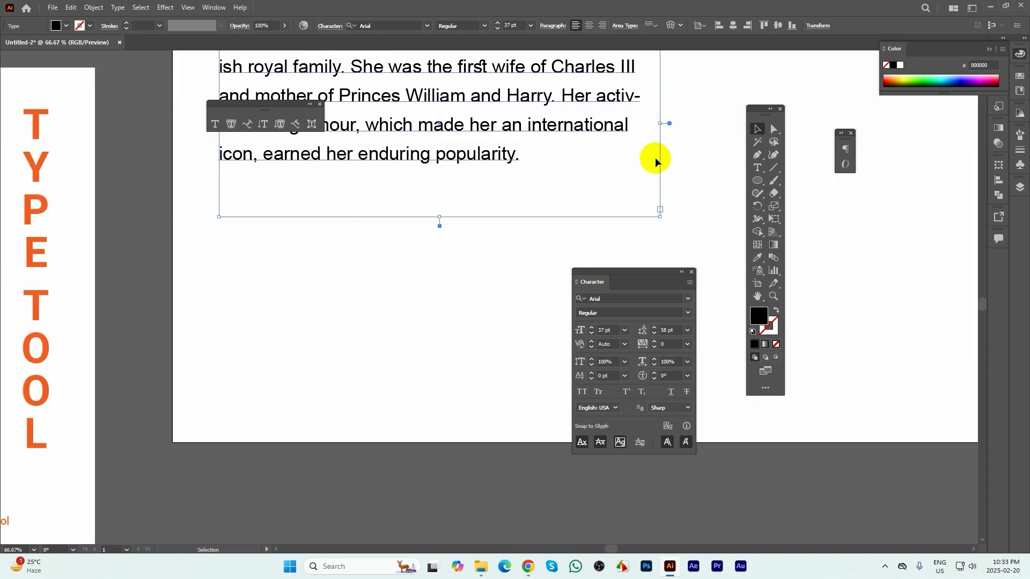
scroll(378, 278, "down", 2)
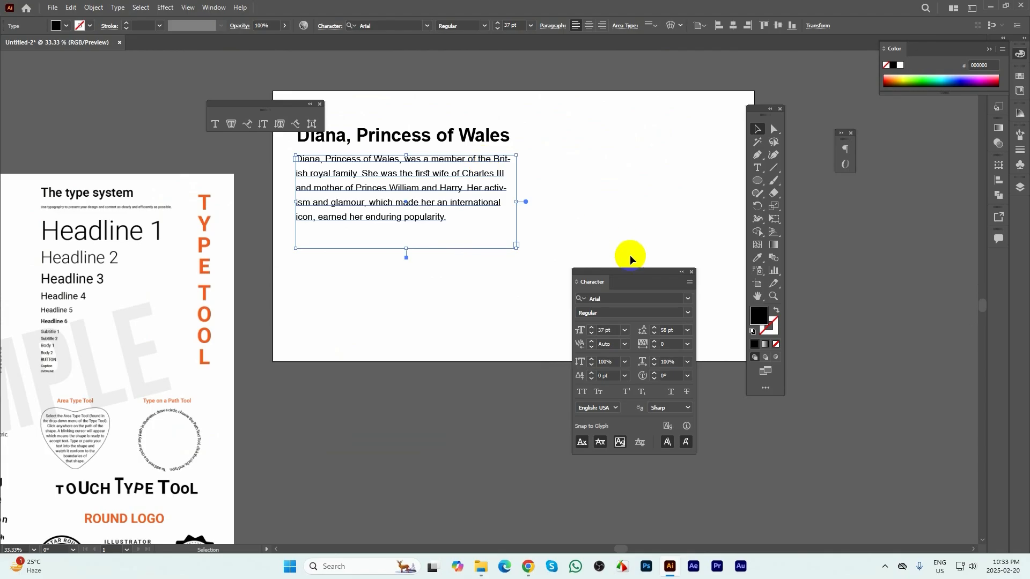
- Group the floating Character panel with the Paragraph and OpenType panels and show the Paragraph settings
left_click_drag(677, 273, 657, 151)
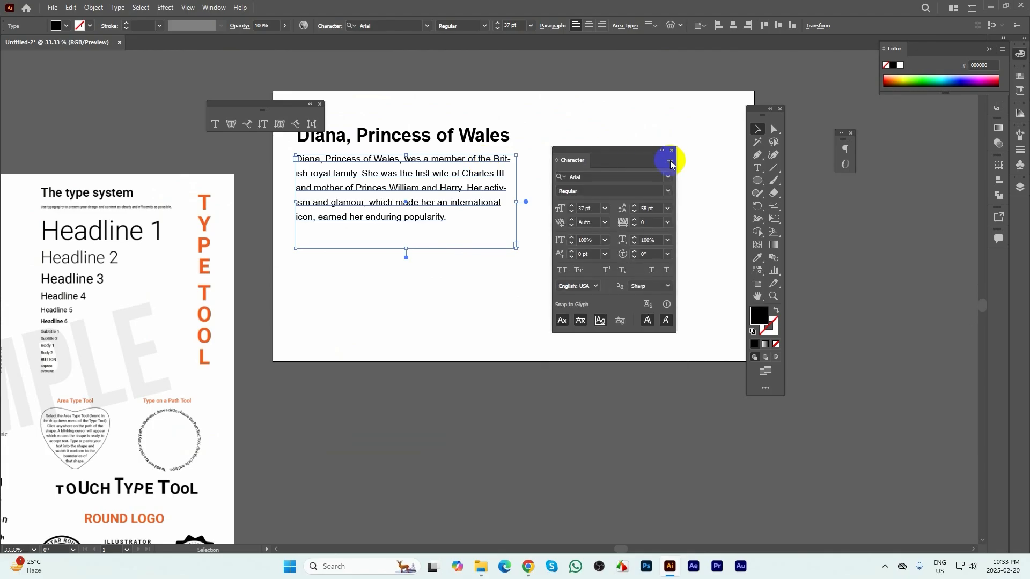
left_click(845, 148)
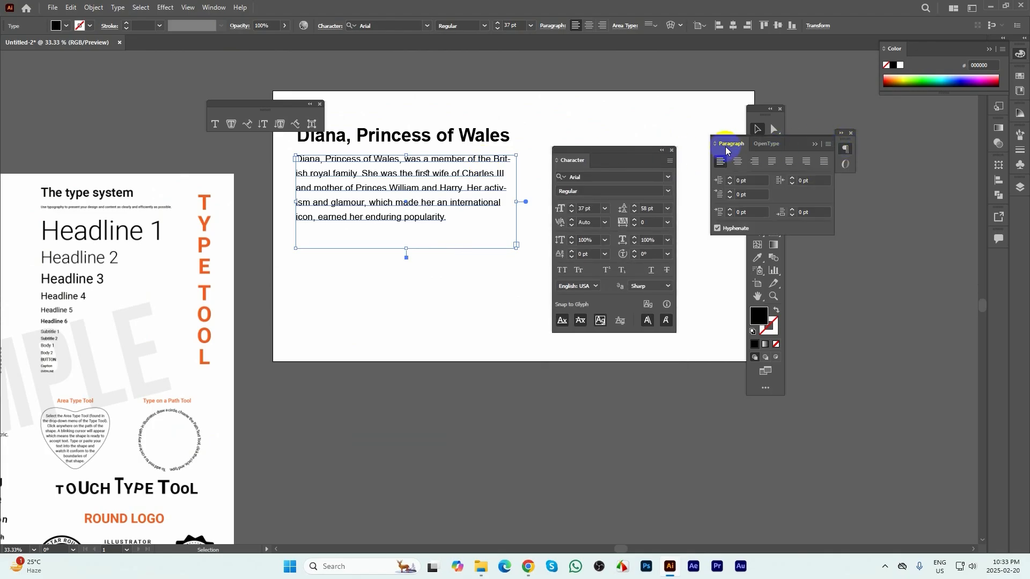
left_click_drag(558, 156, 725, 144)
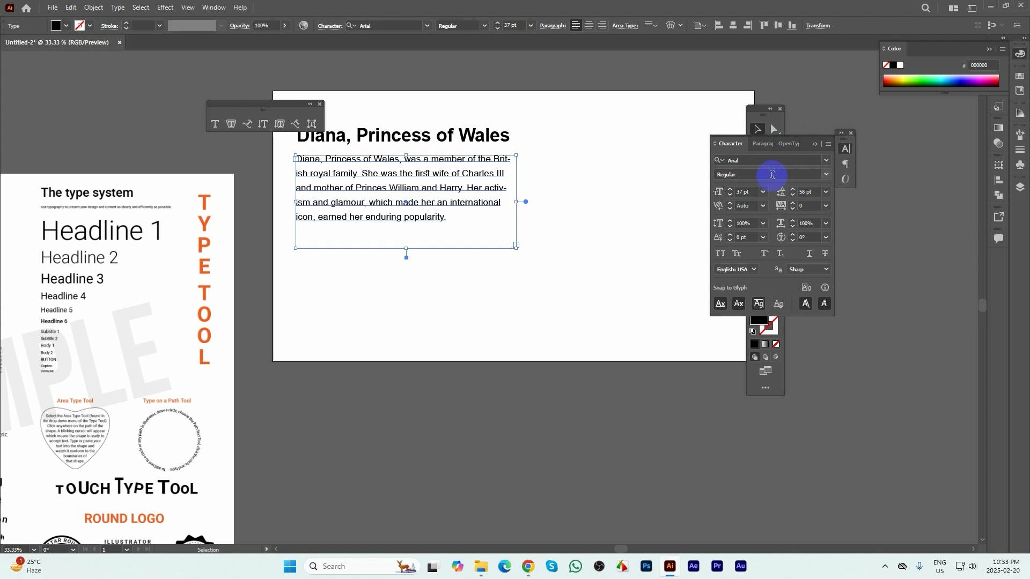
left_click(764, 144)
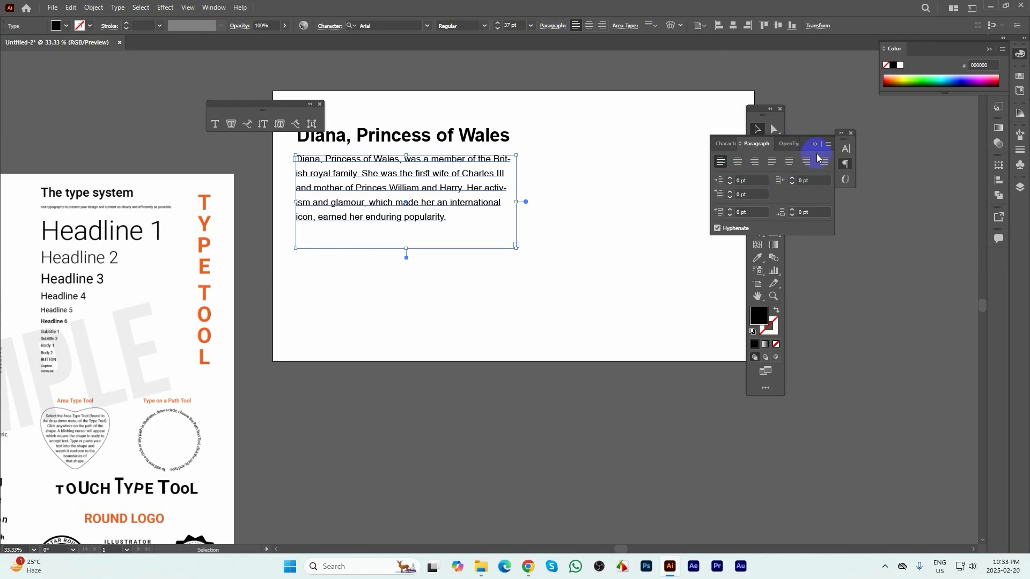
- Try center and right alignment on the selected paragraph, and set it back to left alignment
left_click(737, 161)
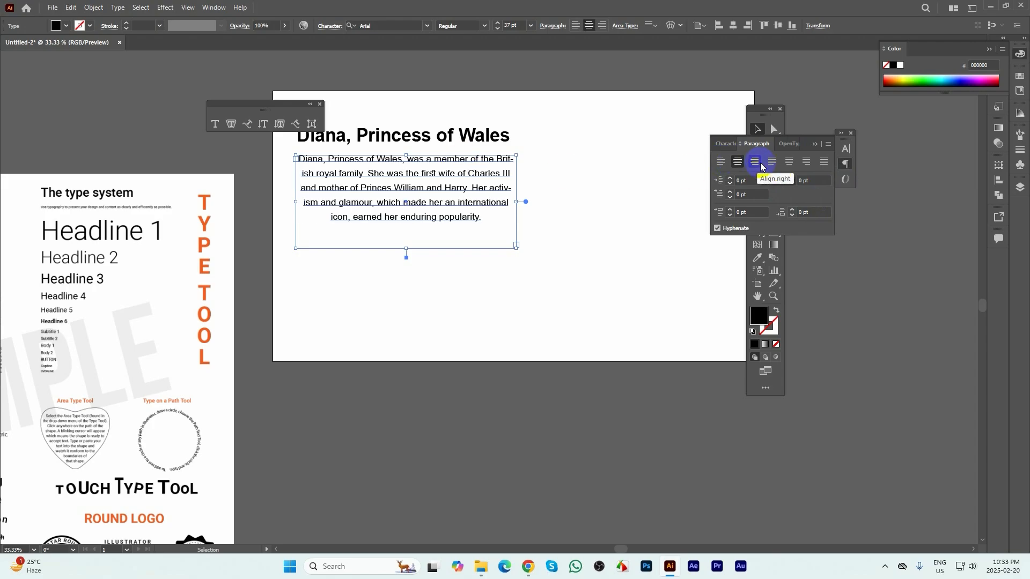
left_click(756, 162)
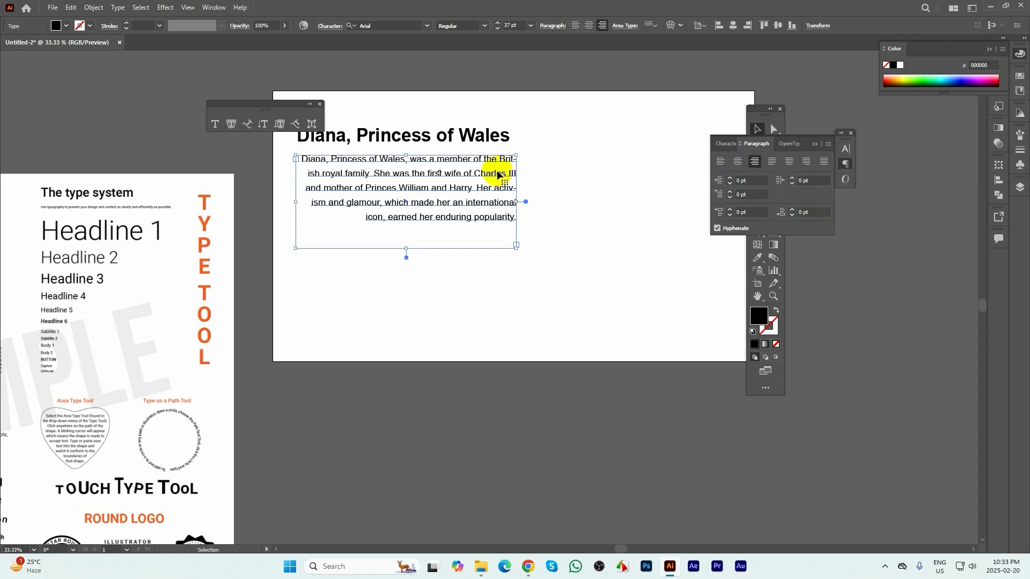
left_click(722, 162)
- Duplicate the left-aligned paragraph directly below the original on the artboard
left_click_drag(522, 198, 450, 270)
scroll(396, 223, "up", 2)
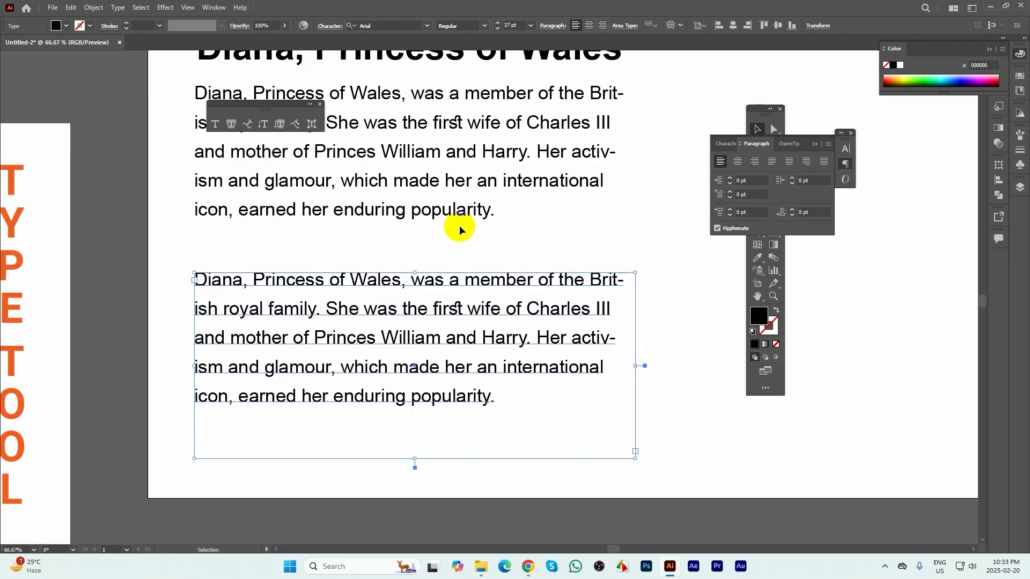
left_click_drag(460, 226, 482, 274)
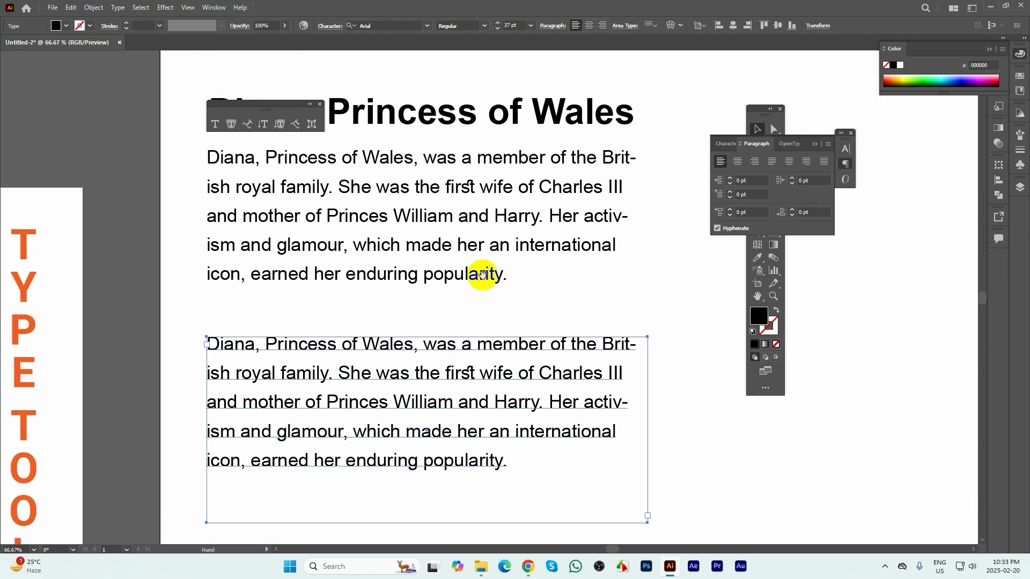
- Try justifying the lower paragraph with its last line aligned left, center and right, try justifying all lines, and restore left alignment
left_click(772, 163)
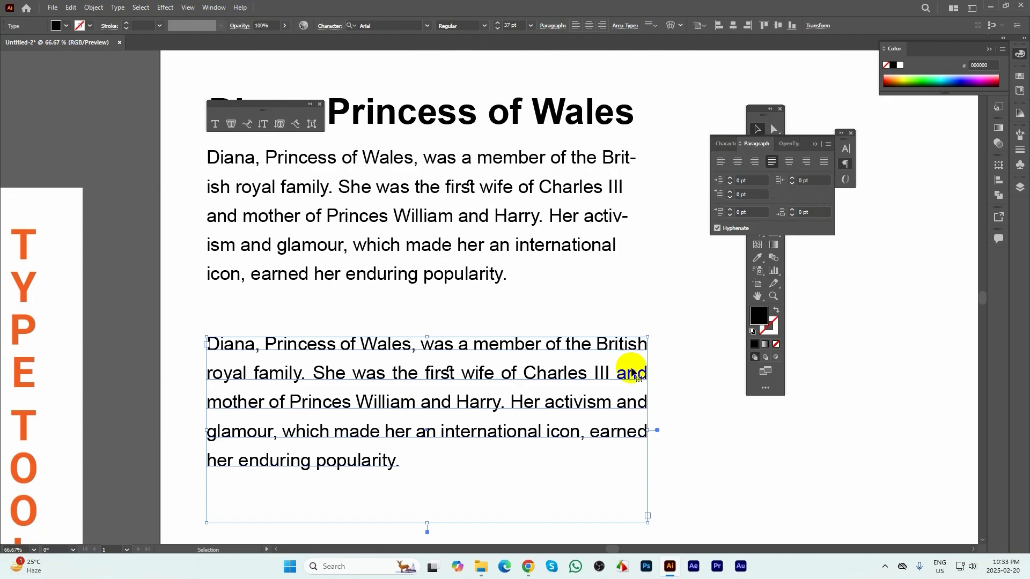
left_click(685, 361)
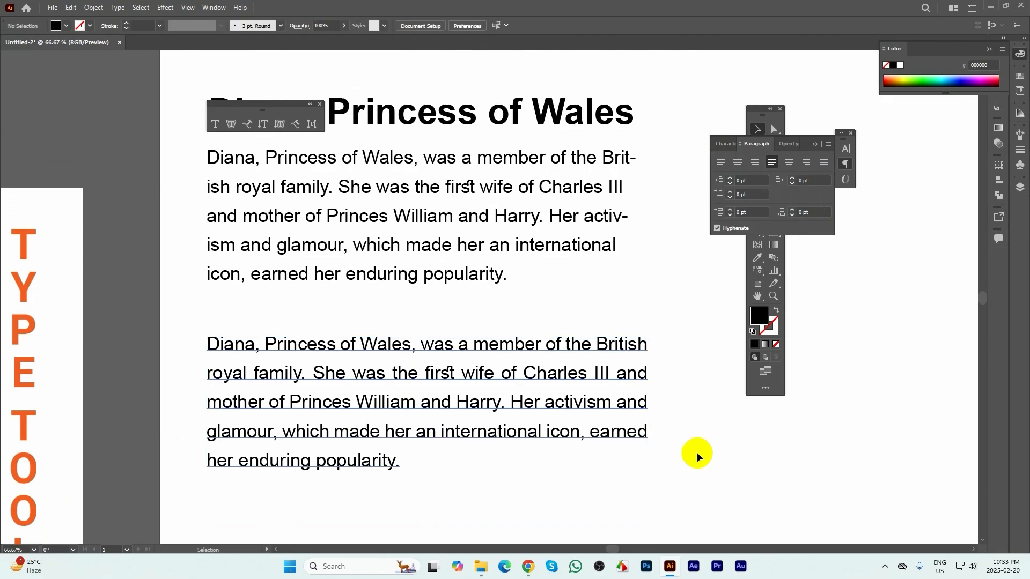
left_click(648, 382)
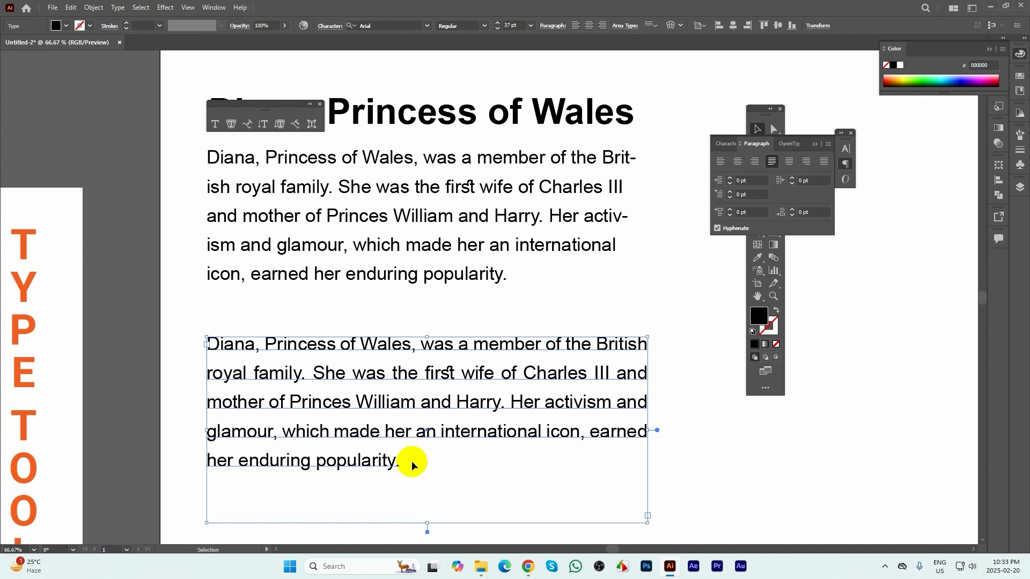
left_click(788, 161)
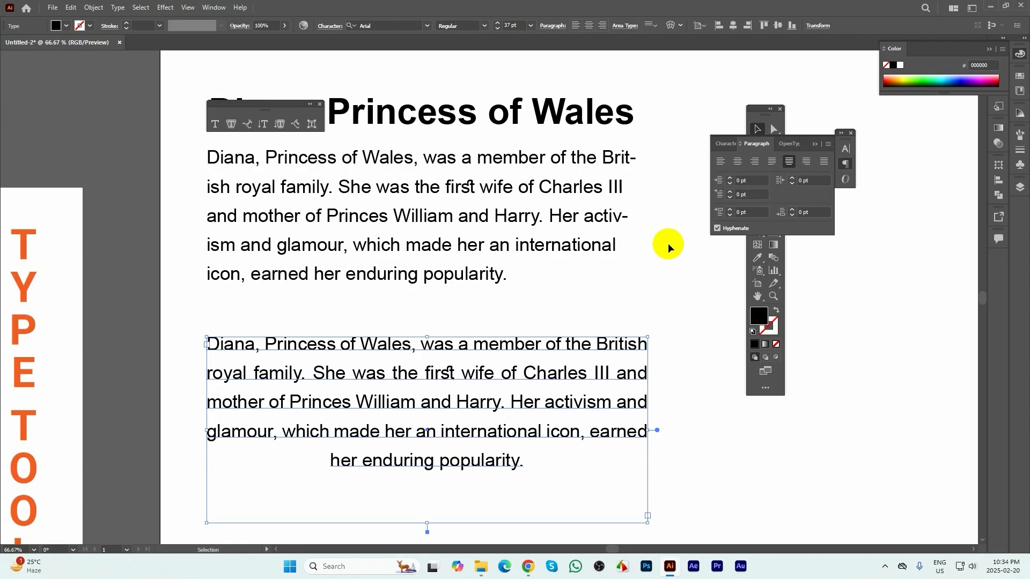
left_click(808, 163)
left_click(773, 162)
left_click(790, 163)
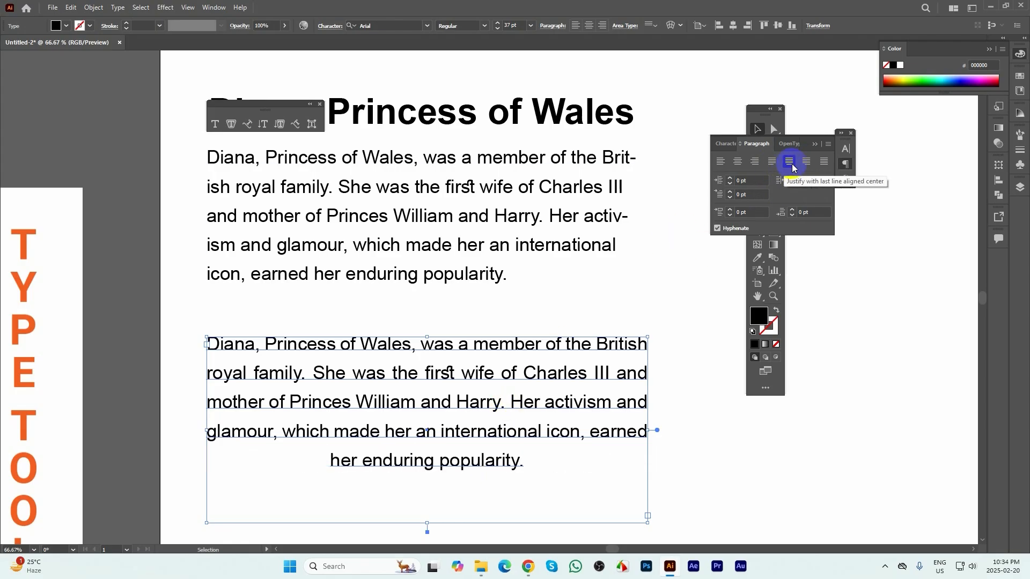
left_click(824, 161)
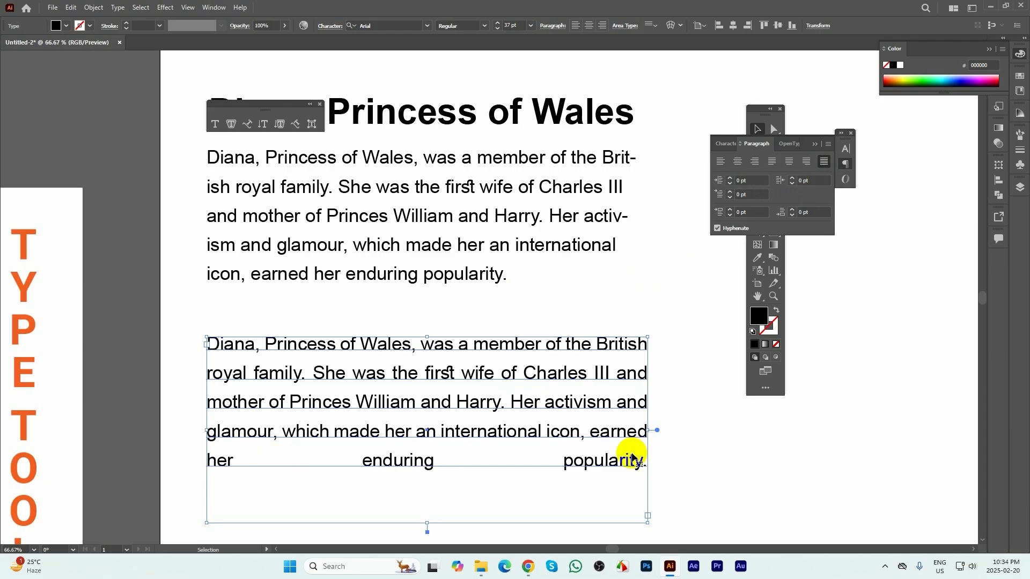
left_click(720, 162)
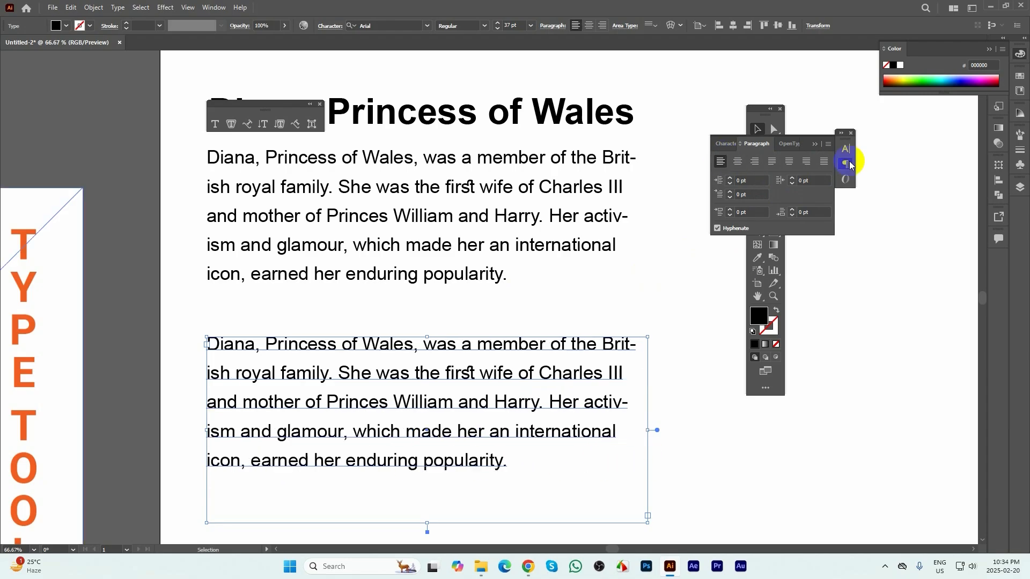
- Select the original upper paragraph and examine the Paragraph panel's additional options, including Hide Options
scroll(340, 286, "down", 2)
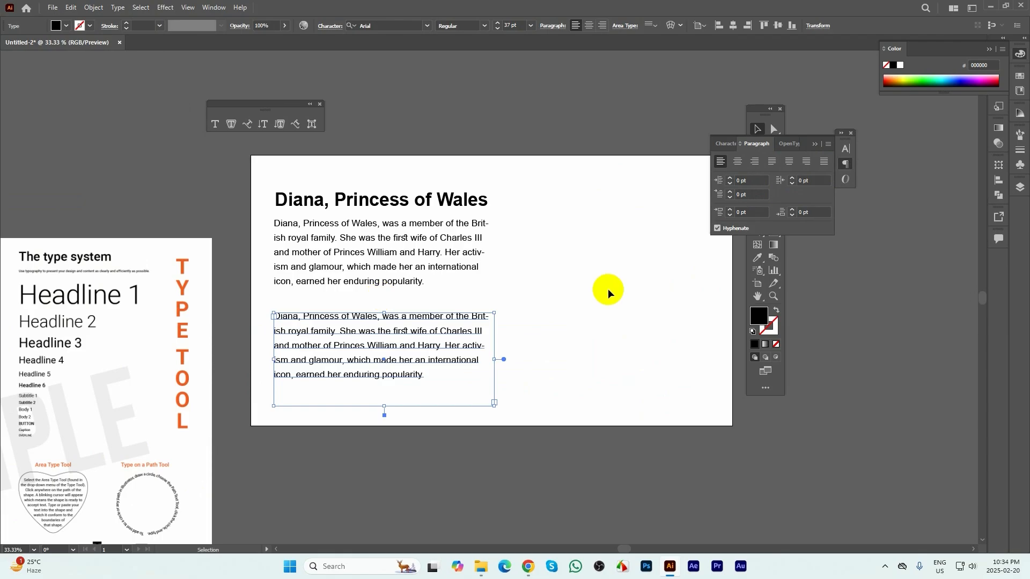
left_click(658, 265)
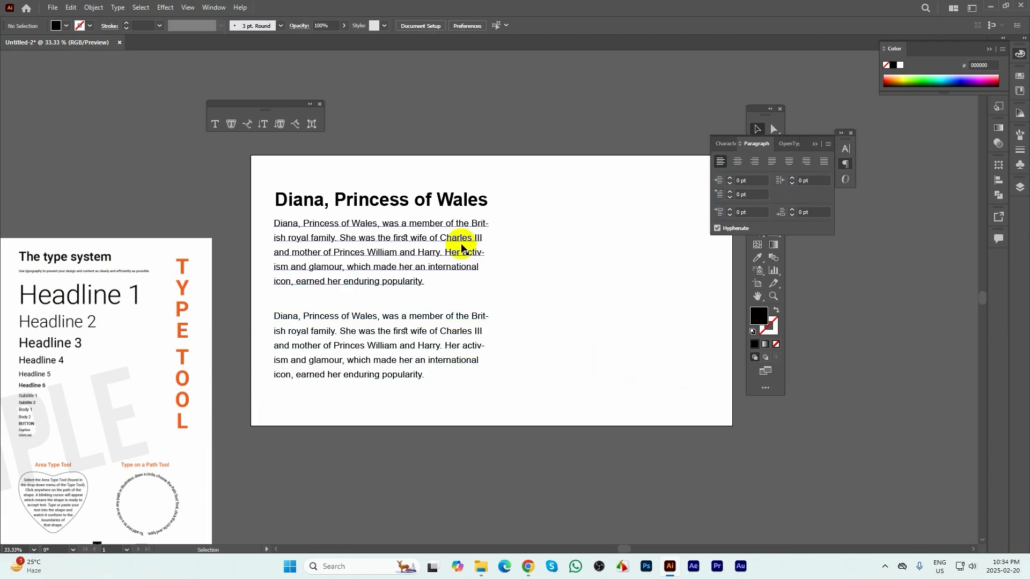
left_click(461, 248)
scroll(477, 236, "up", 2)
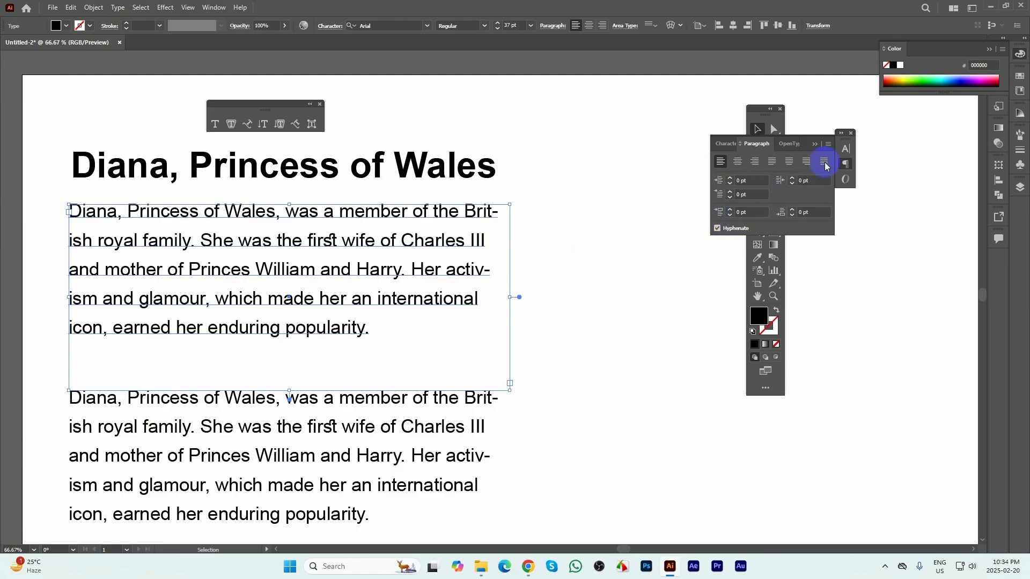
left_click(828, 144)
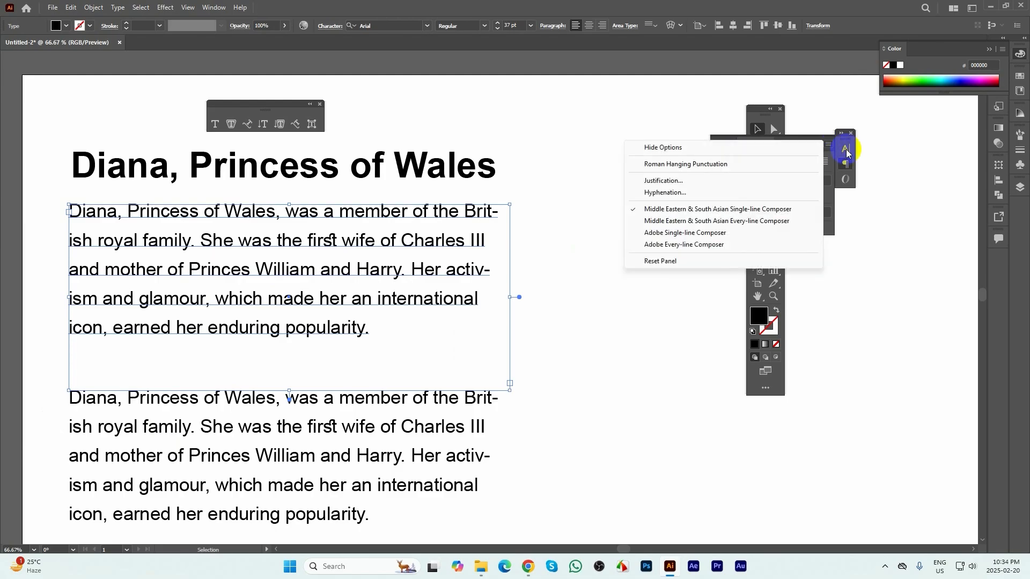
left_click(665, 151)
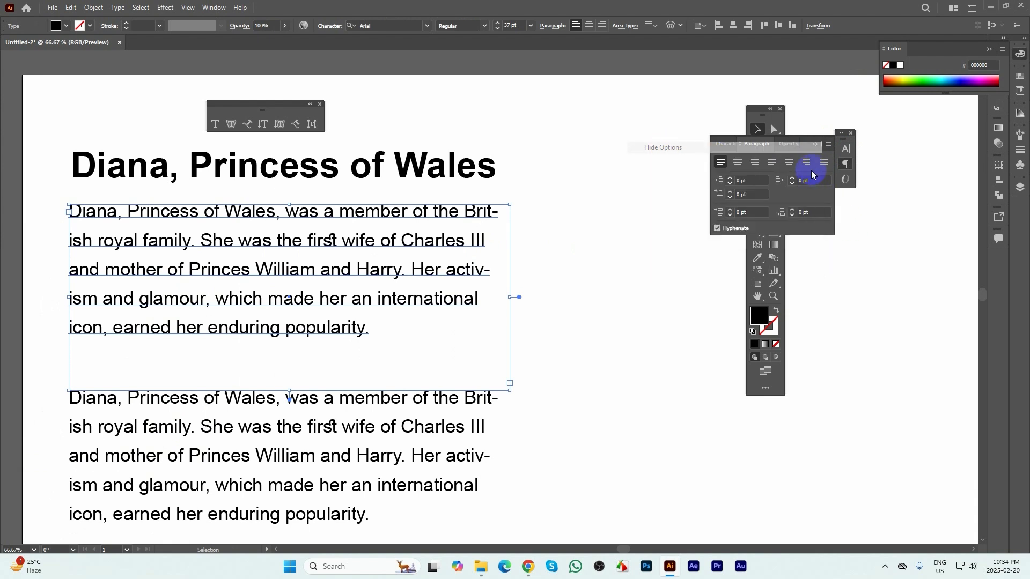
left_click(828, 145)
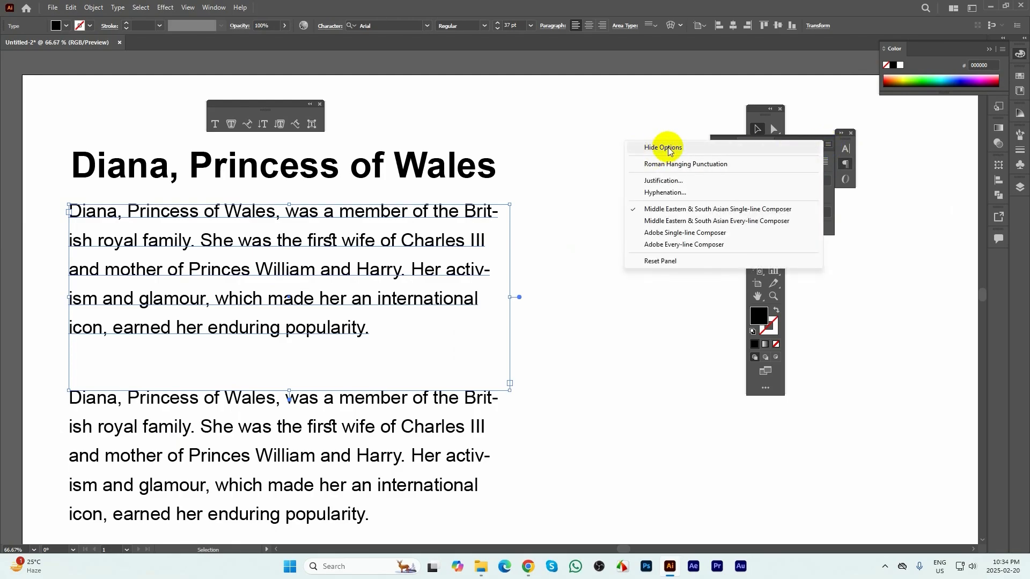
left_click(810, 202)
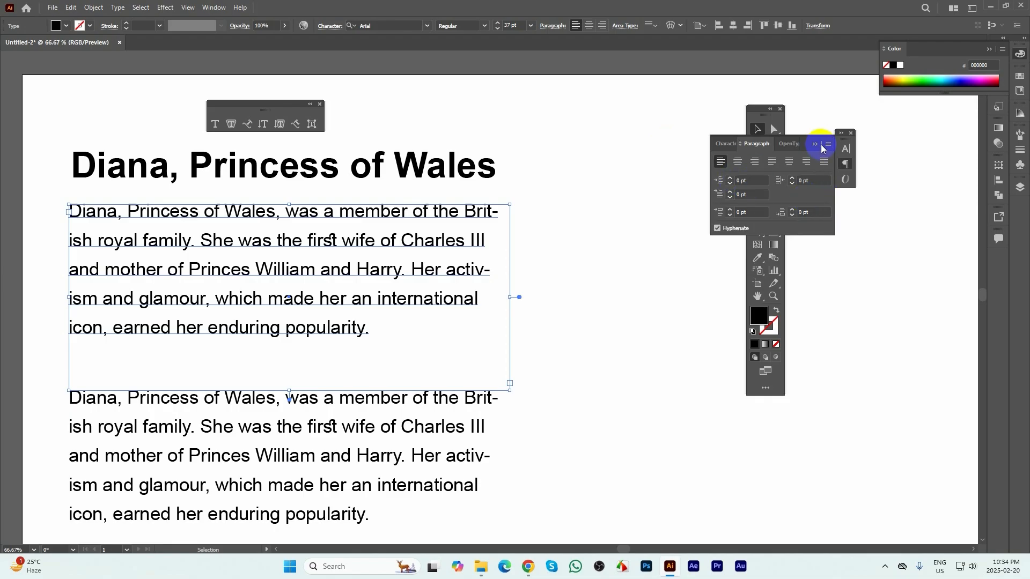
- Look over the OpenType panel's additional options and the Character settings, and return to the Paragraph settings
left_click(786, 146)
left_click(828, 144)
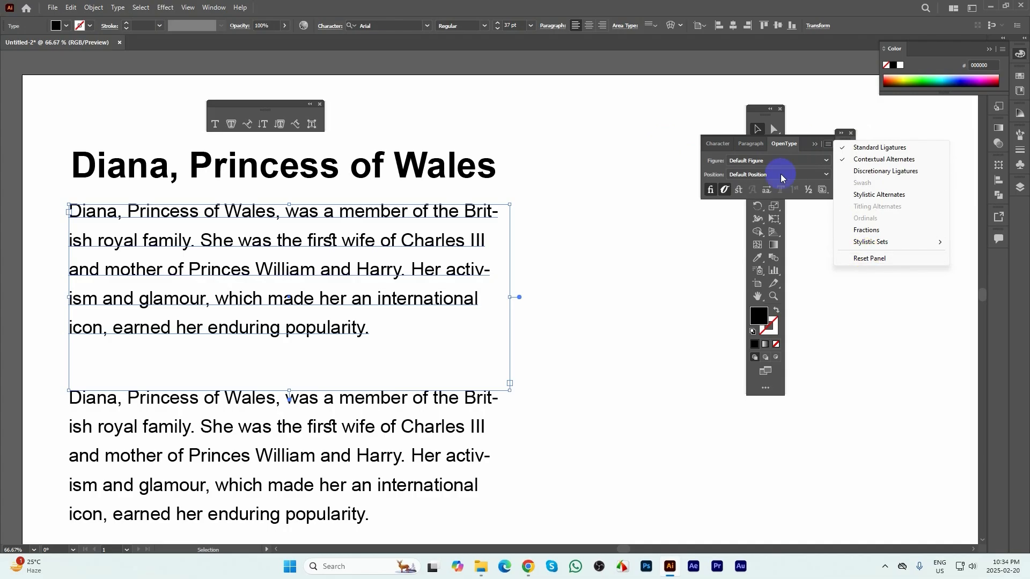
left_click(721, 149)
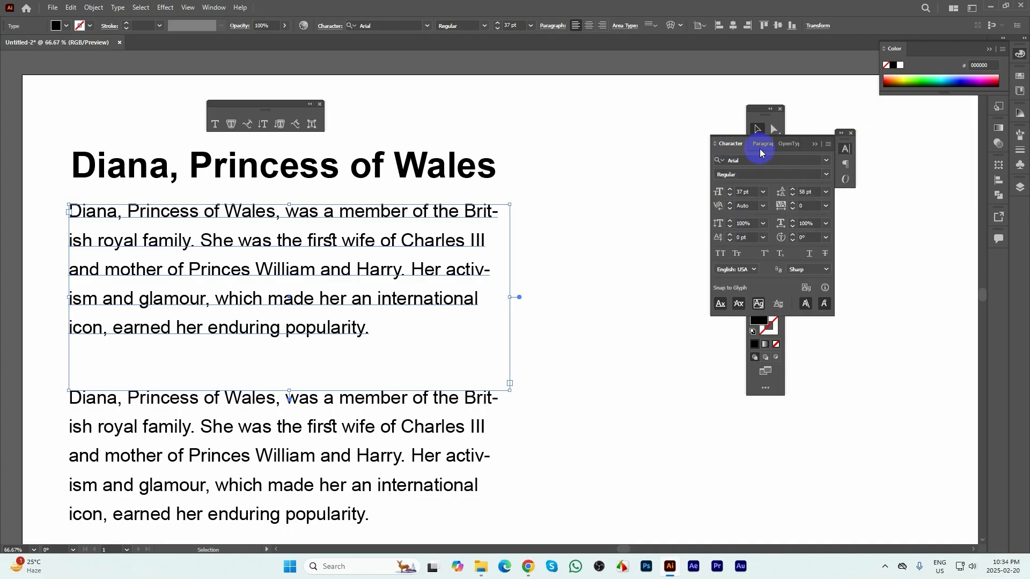
left_click(759, 145)
- Reselect the upper paragraph, examine its hyphenated line endings, and turn off hyphenation for it
scroll(268, 196, "down", 2)
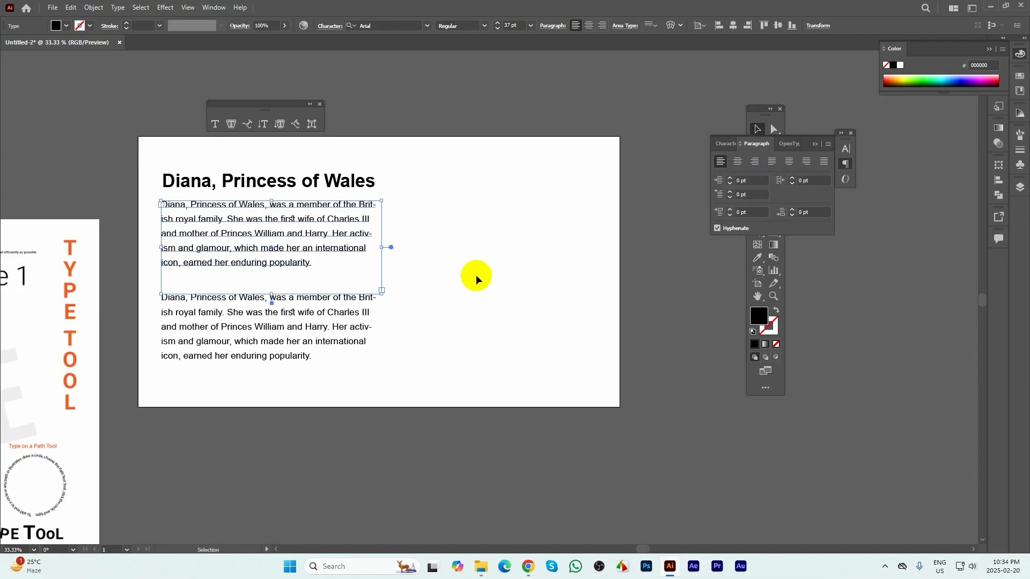
left_click(477, 275)
left_click(319, 239)
scroll(274, 226, "up", 2)
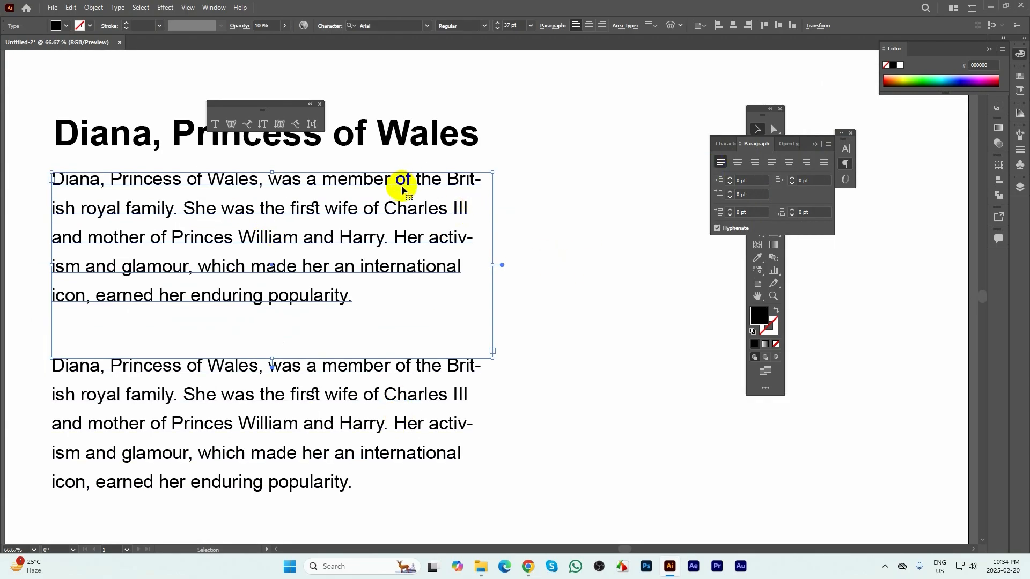
scroll(375, 198, "up", 1)
left_click_drag(603, 232, 689, 241)
scroll(540, 231, "down", 1)
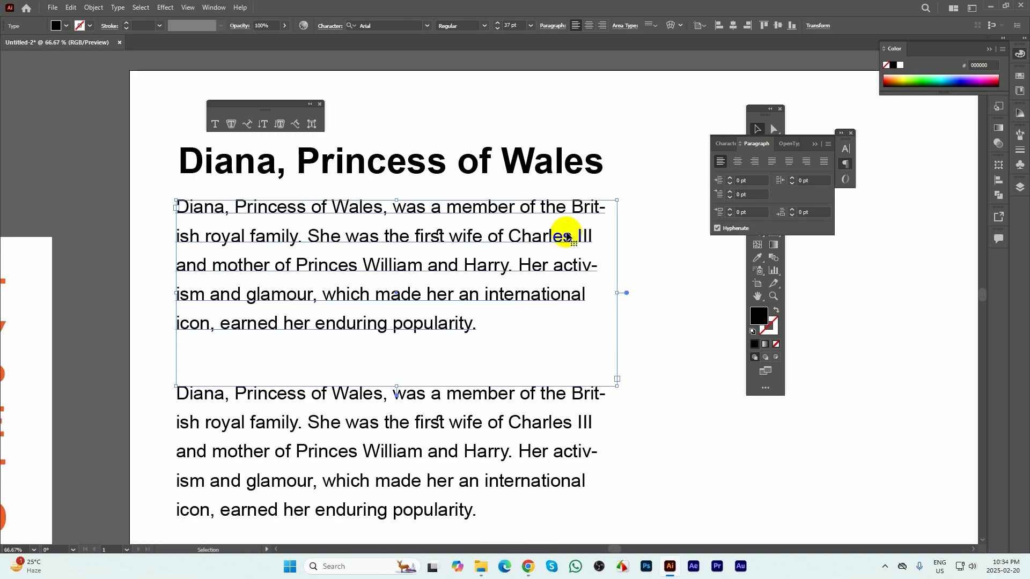
scroll(603, 207, "up", 1)
left_click_drag(581, 275, 616, 273)
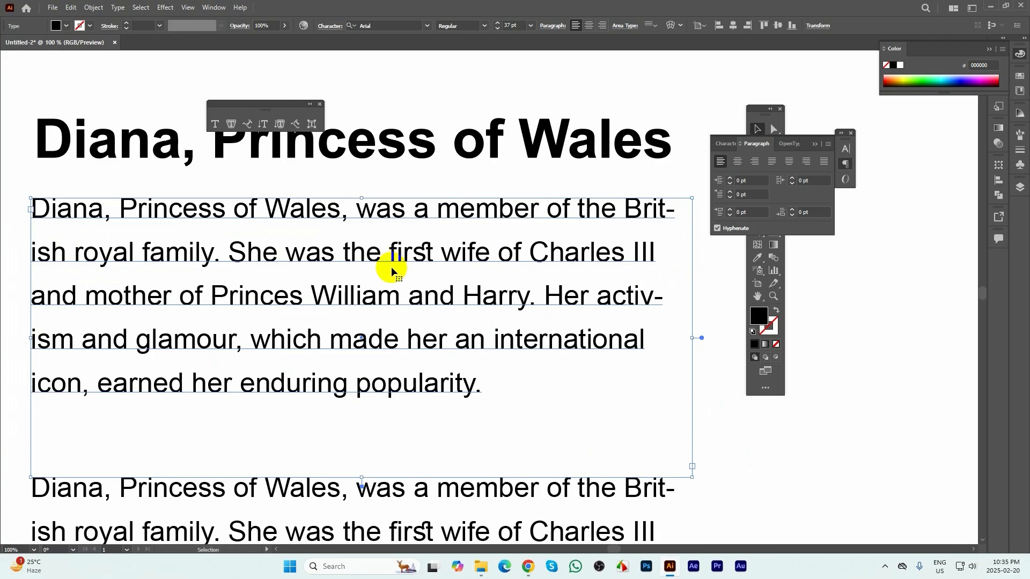
left_click_drag(413, 263, 429, 265)
left_click(718, 229)
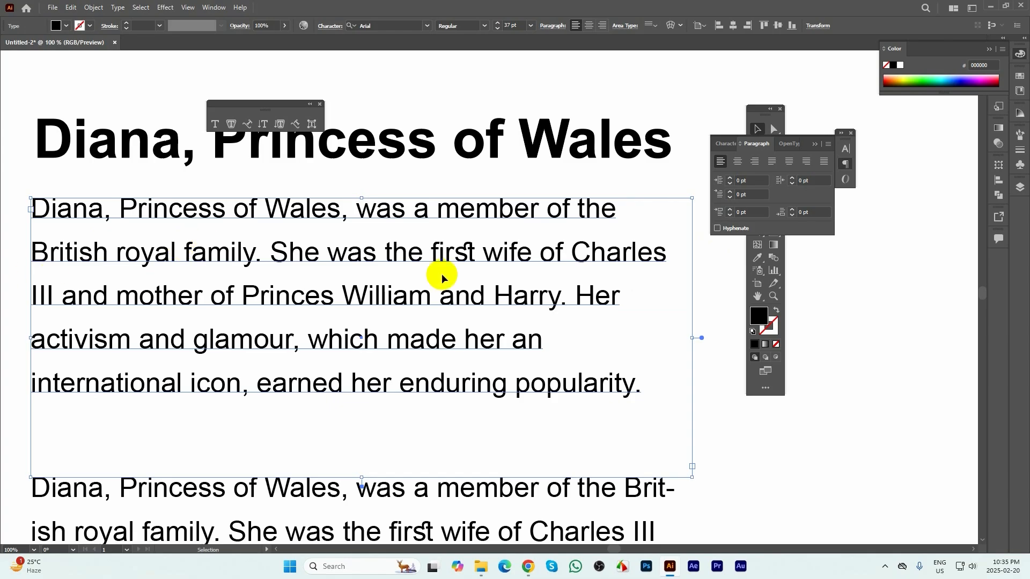
- Try hyphenation on the upper paragraph once more and turn it off again
left_click(718, 229)
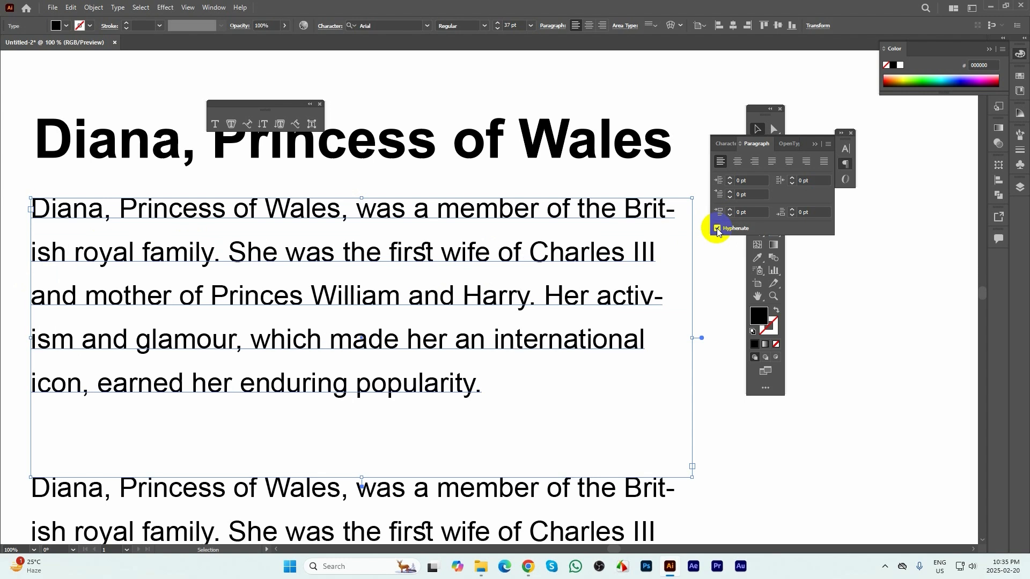
left_click(717, 229)
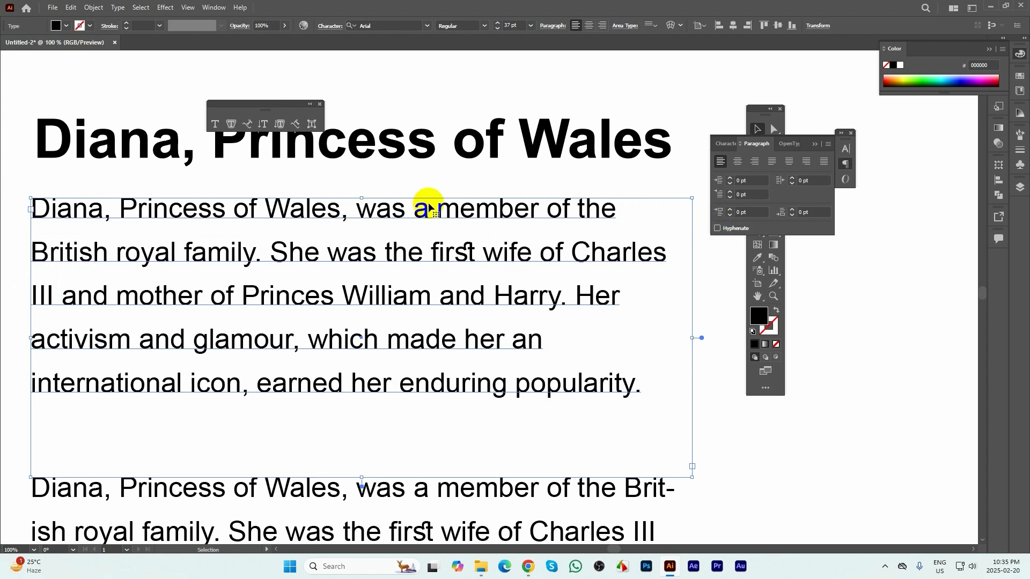
- Select the lower paragraph and enlarge its text frame across most of the artboard's width and slightly downward
scroll(427, 203, "down", 4)
scroll(553, 314, "up", 1)
left_click(411, 289)
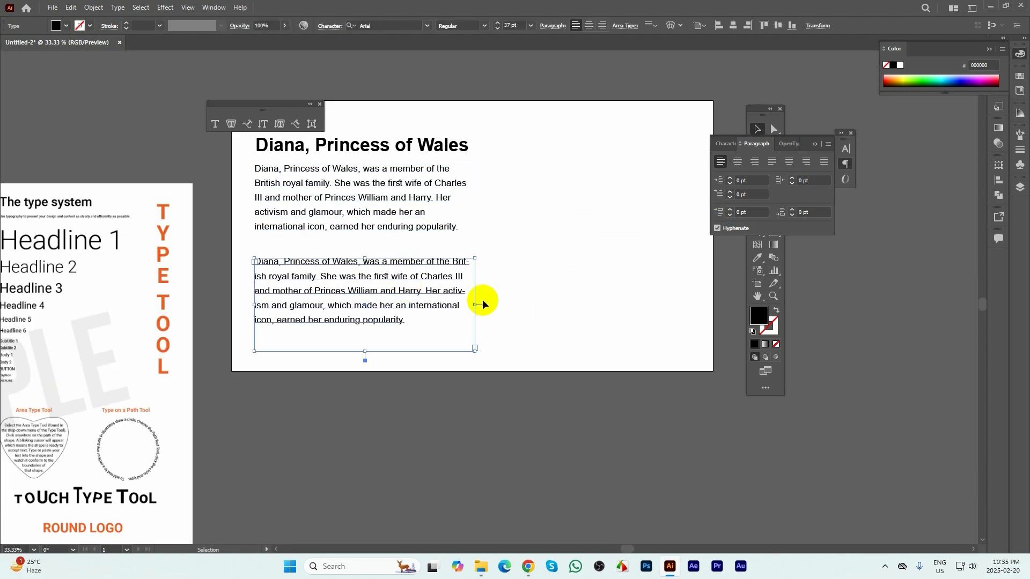
left_click_drag(475, 348, 684, 324)
left_click_drag(470, 326, 469, 360)
- Switch to Chrome, search Google for Princess Diana and open the Wikipedia article "Diana, Princess of Wales" in a new tab
mouse_move(539, 550)
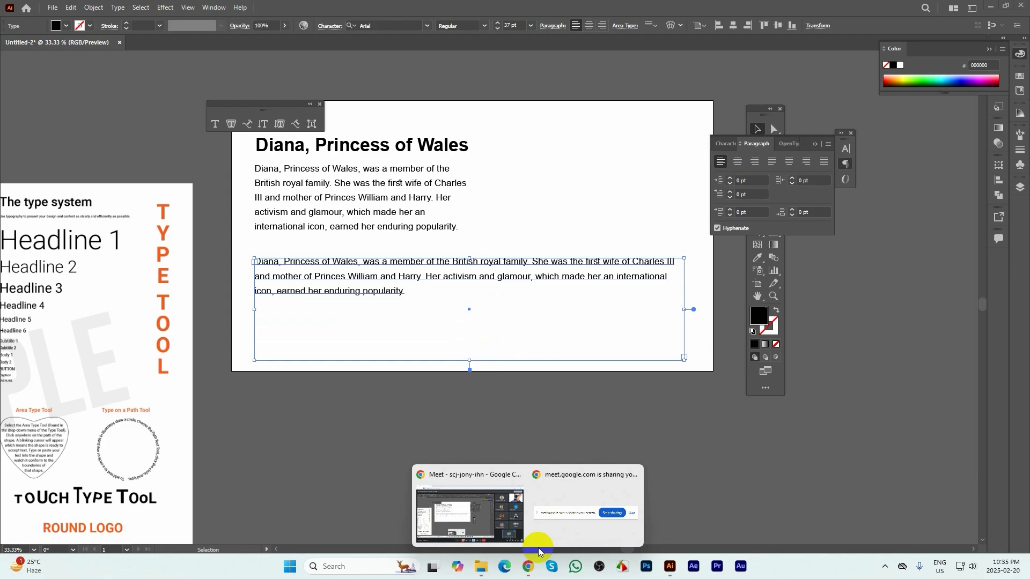
left_click(506, 515)
left_click(158, 10)
left_click(179, 33)
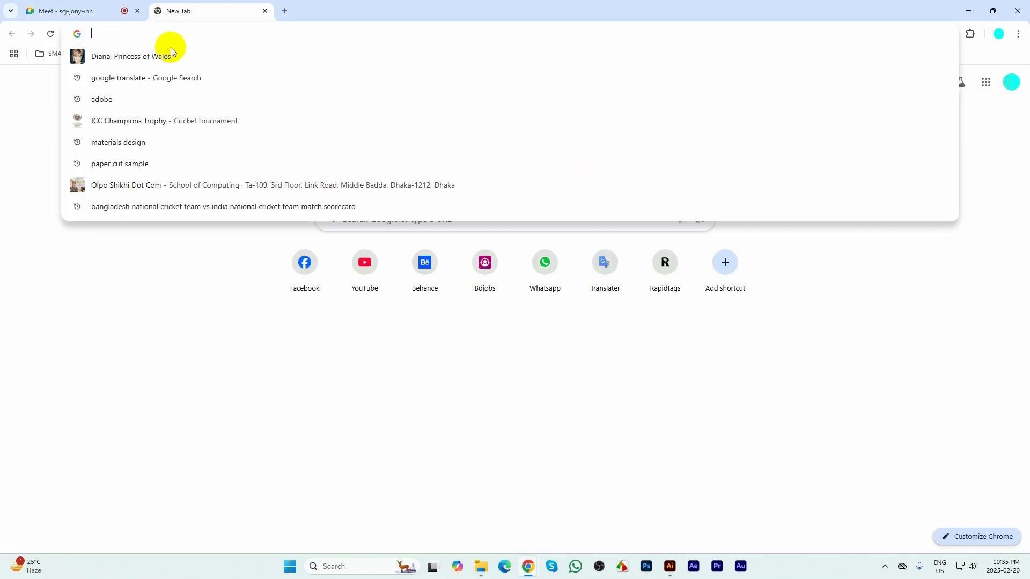
left_click(142, 55)
scroll(559, 404, "down", 3)
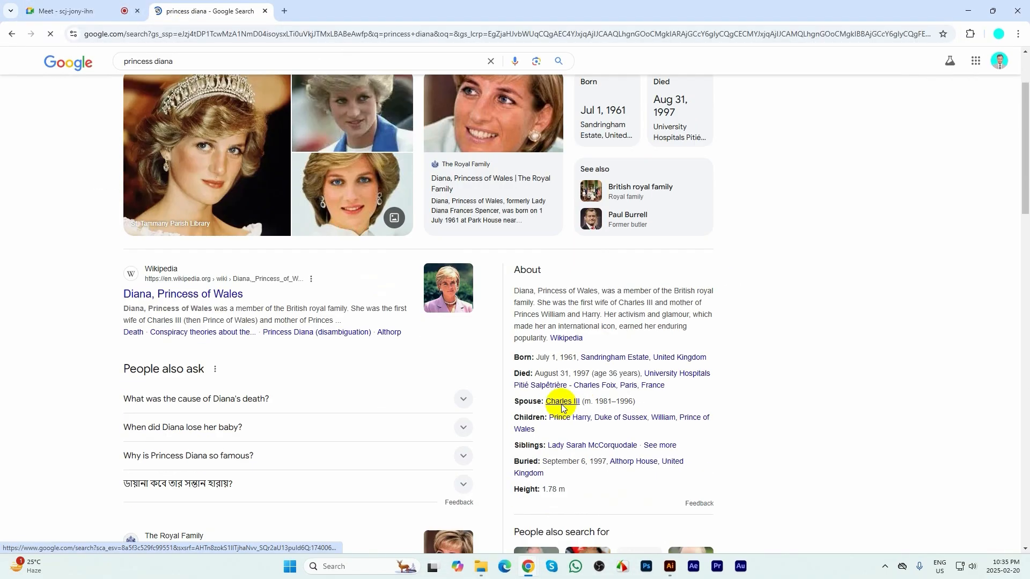
middle_click(567, 281)
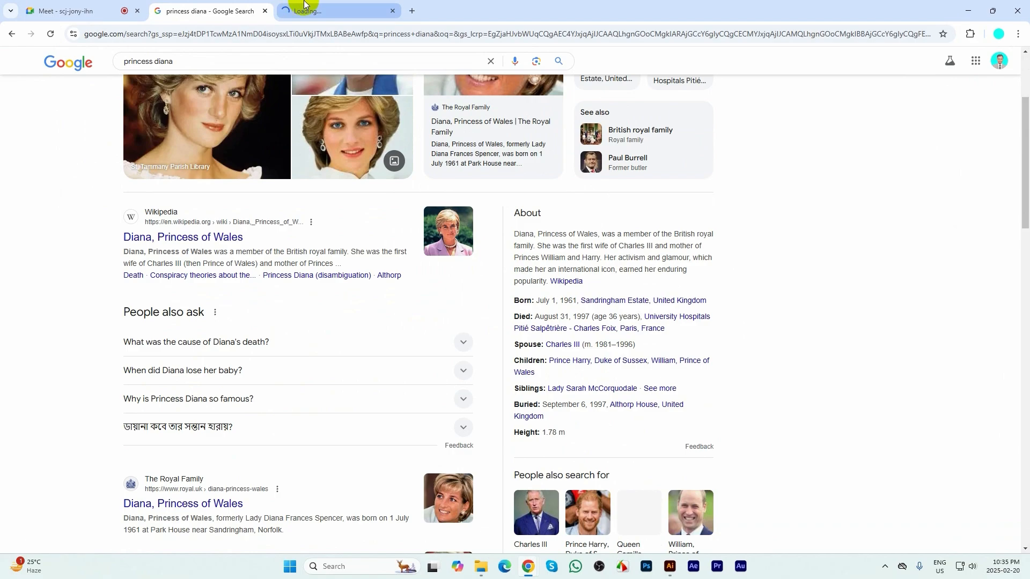
left_click(337, 10)
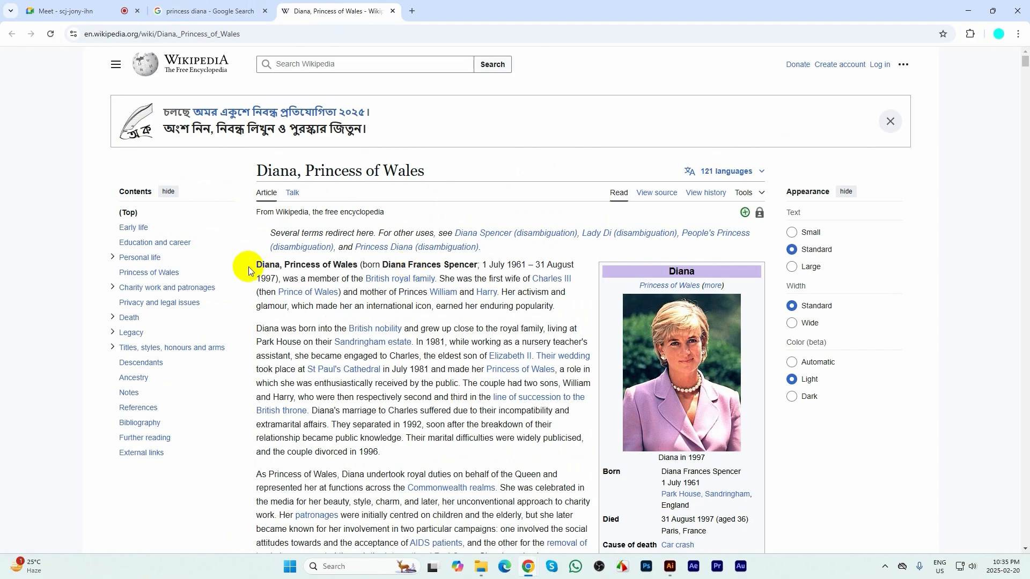
- Copy the first two paragraphs of the Wikipedia article, ending with "the couple divorced in 1996."
scroll(347, 370, "down", 1)
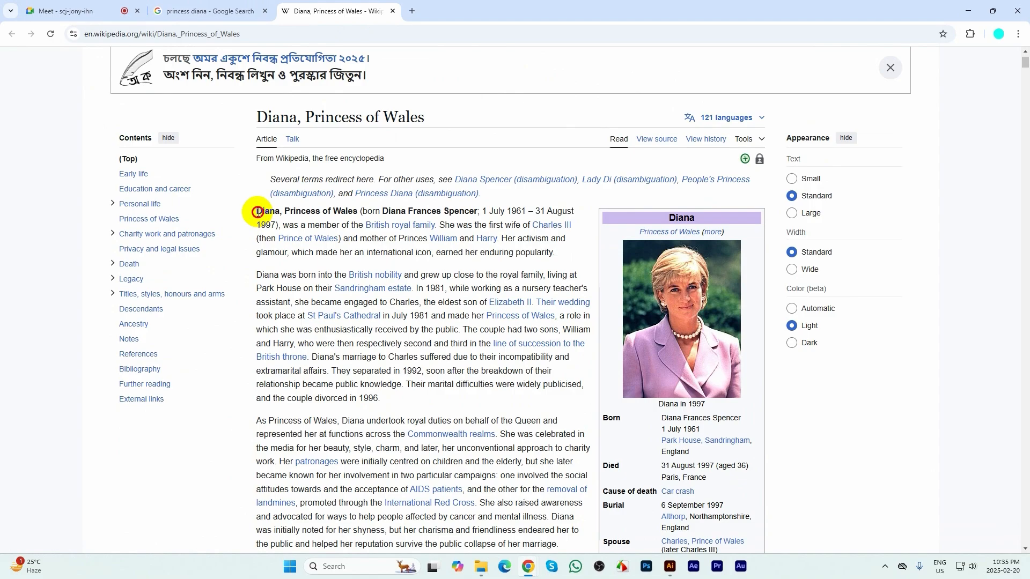
left_click_drag(257, 212, 390, 403)
key("ctrl+c")
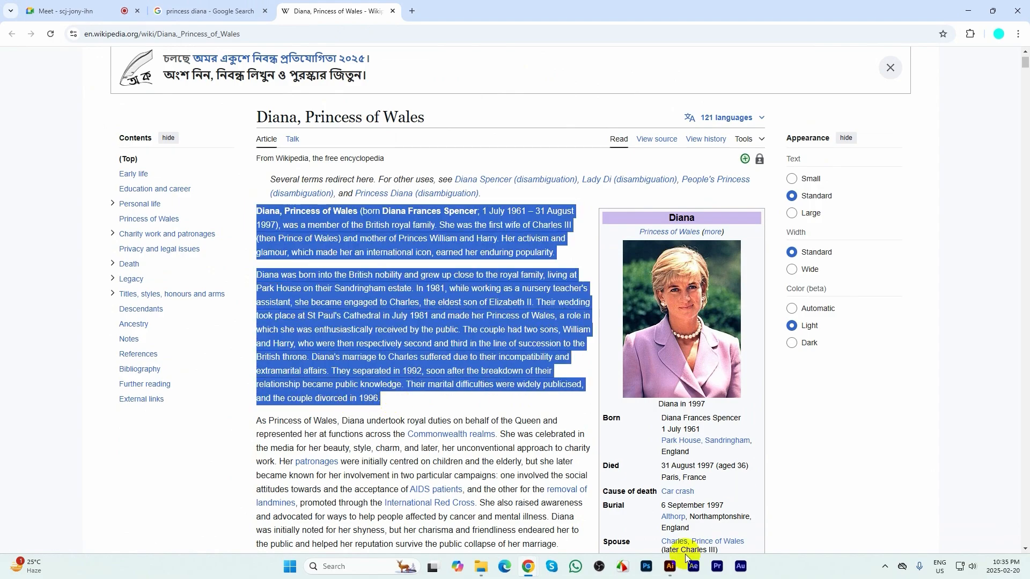
- Switch back to Illustrator and delete the heading and the upper paragraph
left_click(670, 566)
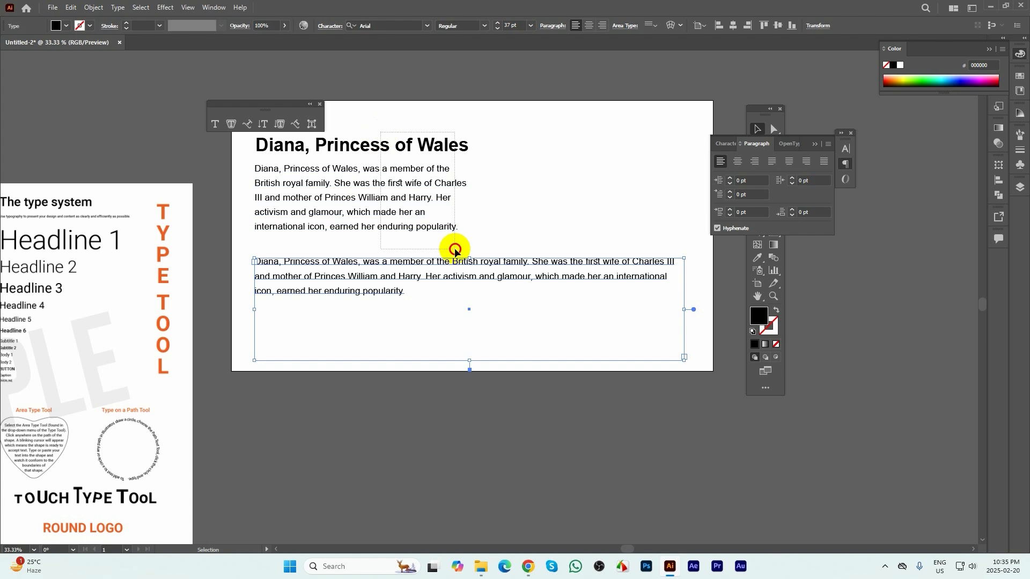
left_click(452, 230)
key("Delete")
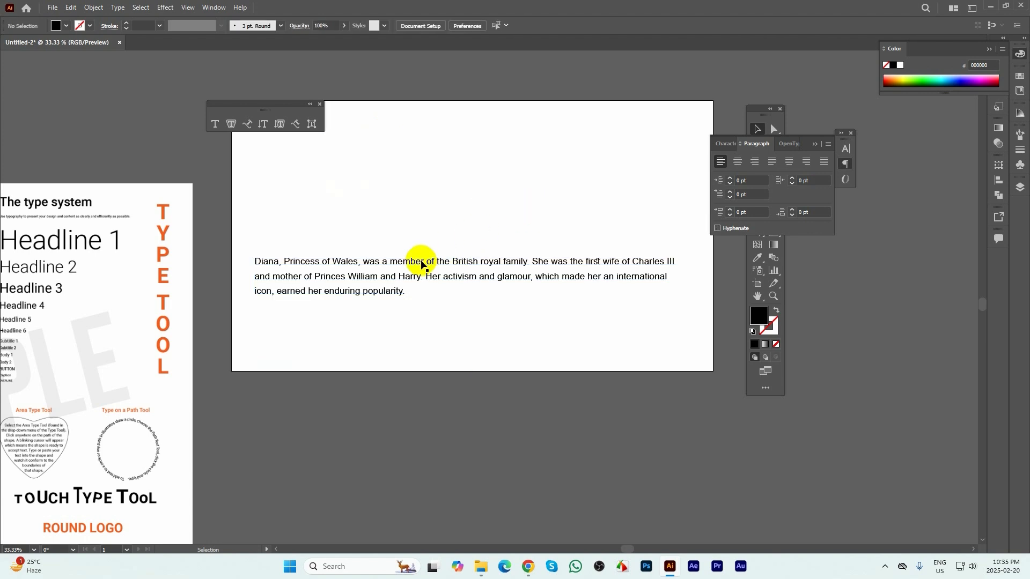
- Move the remaining paragraph to the top of the artboard, clear the type tools off it, and extend its frame downward
left_click_drag(417, 259, 419, 135)
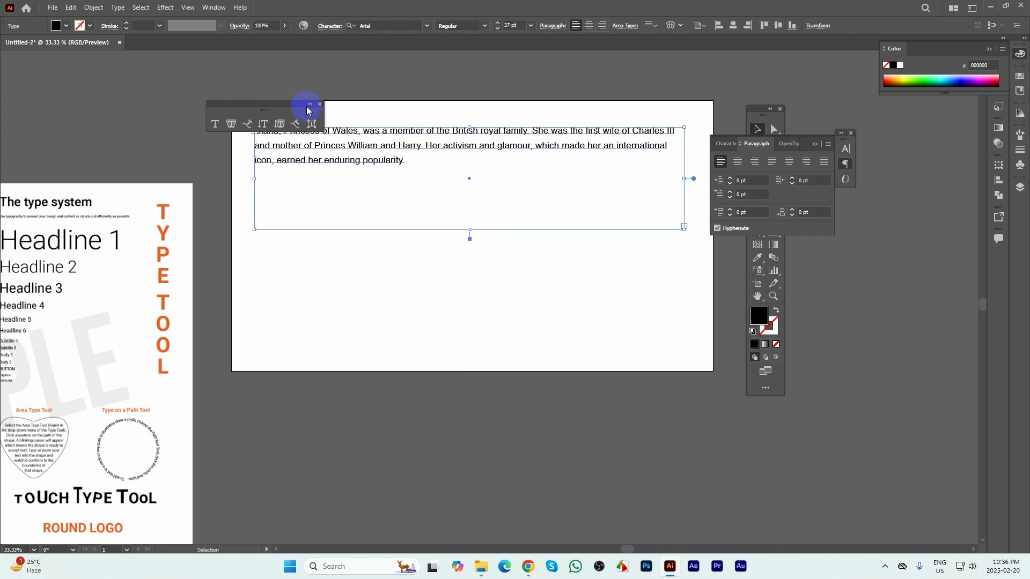
left_click_drag(306, 105, 229, 71)
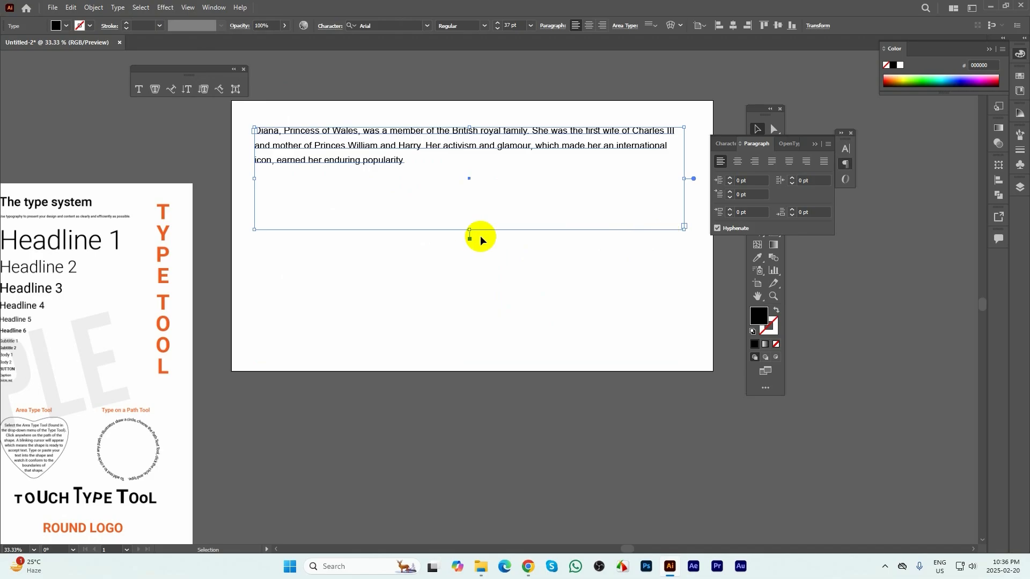
left_click_drag(469, 232, 468, 339)
- Replace the frame's text with the copied article paragraphs and split off a third paragraph at "Their wedding", separated by a blank line
double_click(392, 162)
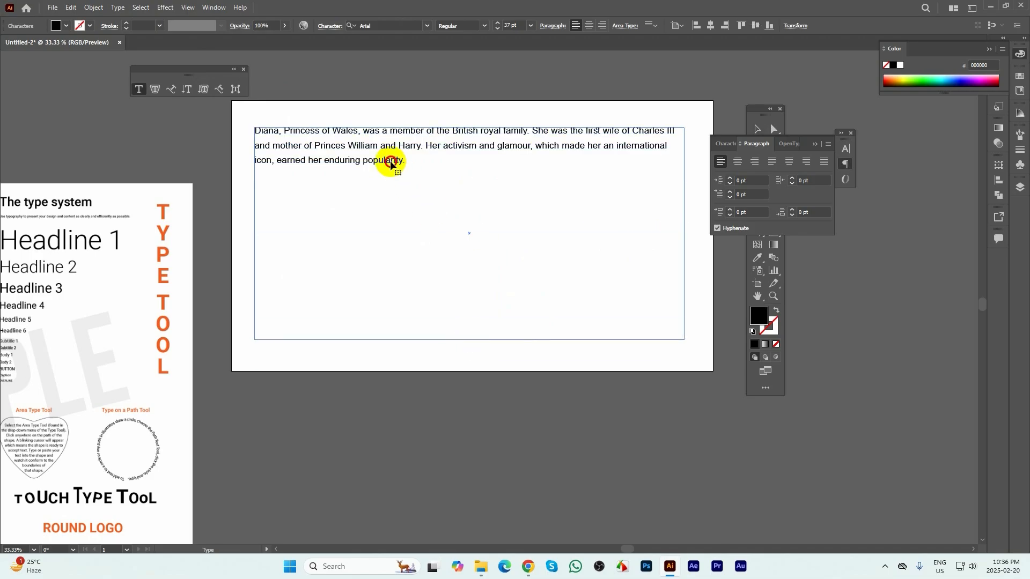
key("ctrl+a")
key("ctrl+v")
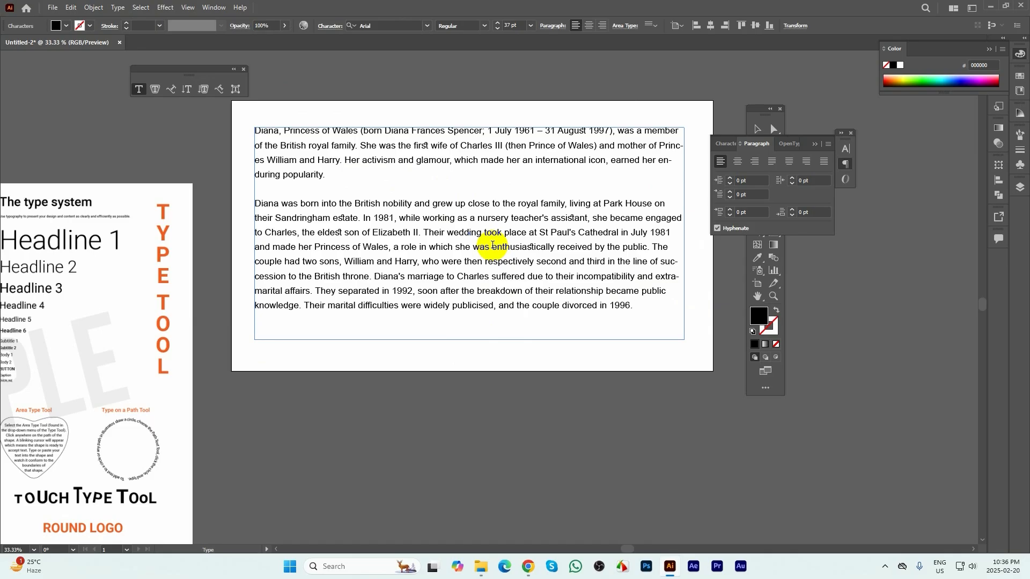
left_click(425, 232)
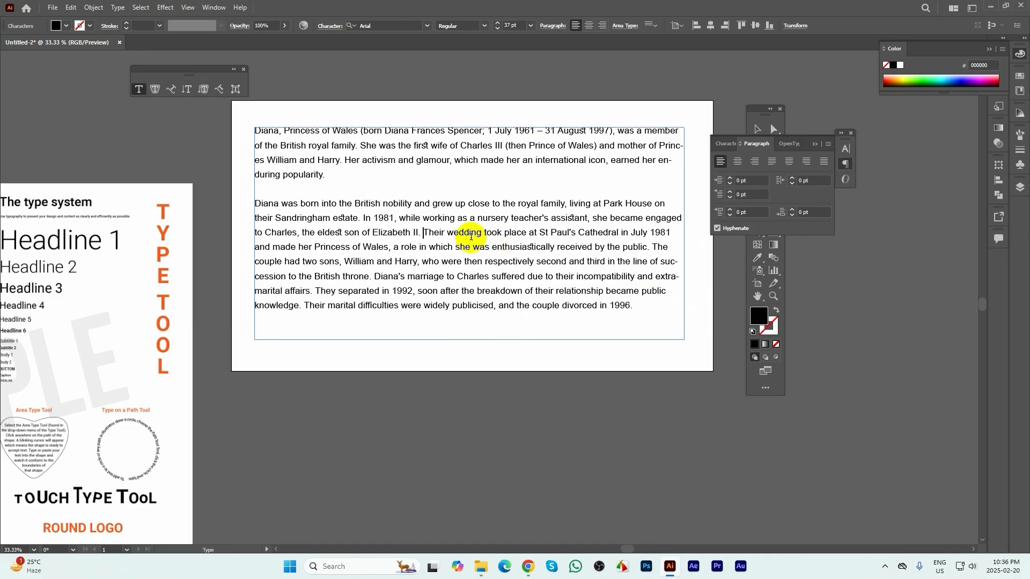
key("Return")
key("Return")
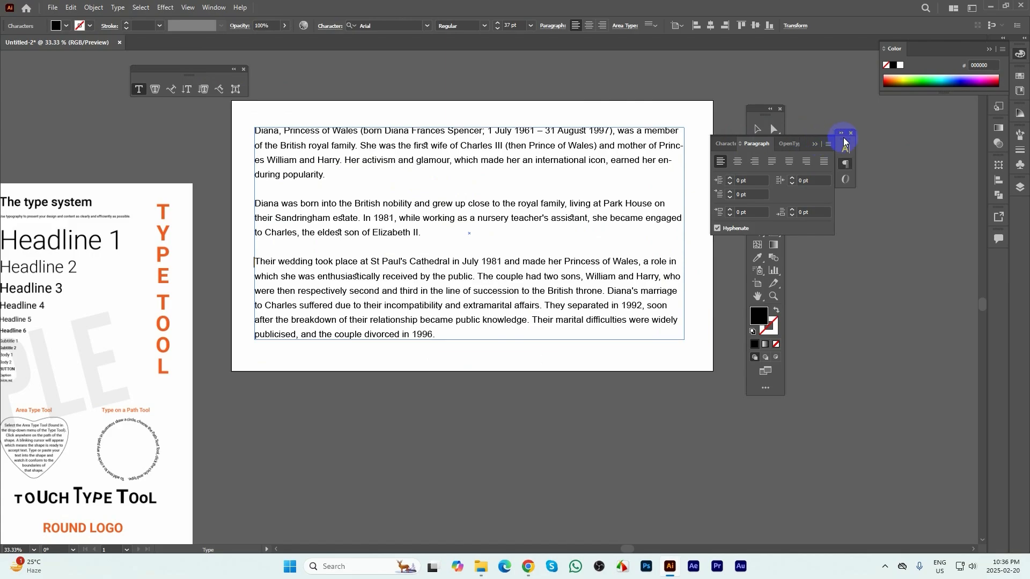
- Move the Paragraph panel group to the artboard's lower right corner and extend the text frame both downward and upward
left_click_drag(844, 134, 651, 367)
left_click(756, 129)
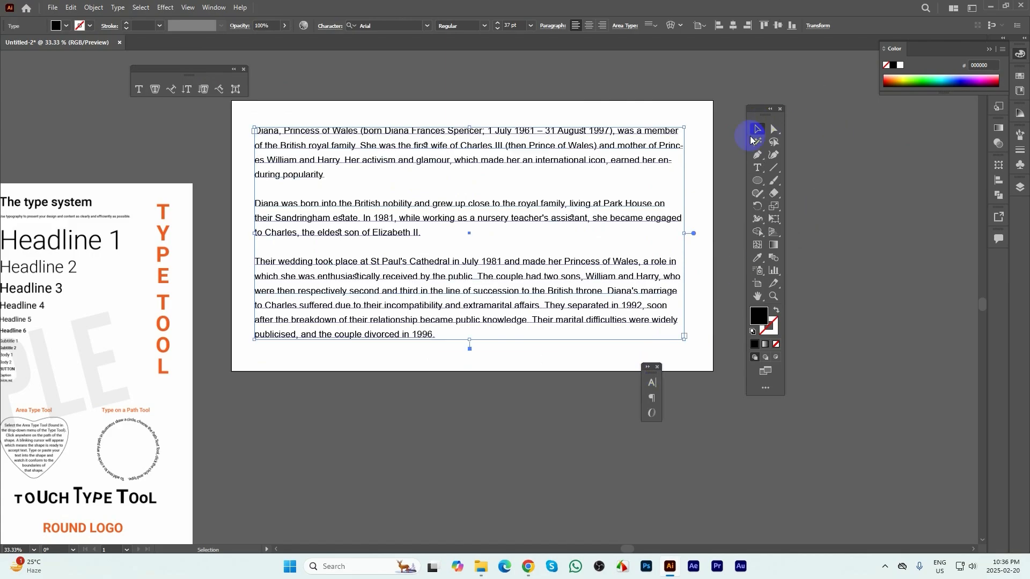
left_click_drag(469, 347, 470, 371)
left_click_drag(472, 129, 472, 115)
scroll(361, 99, "up", 1)
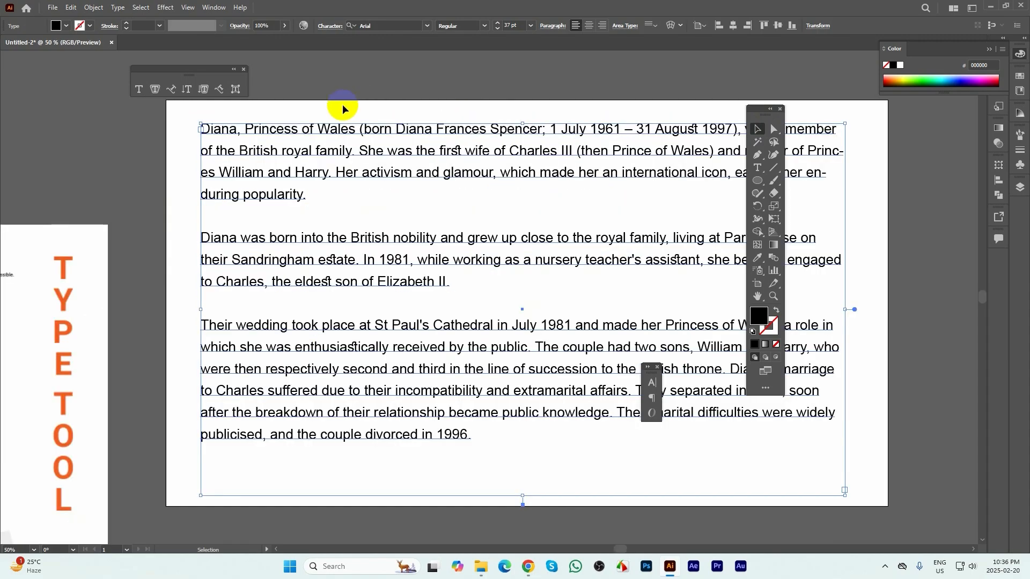
scroll(272, 157, "down", 1)
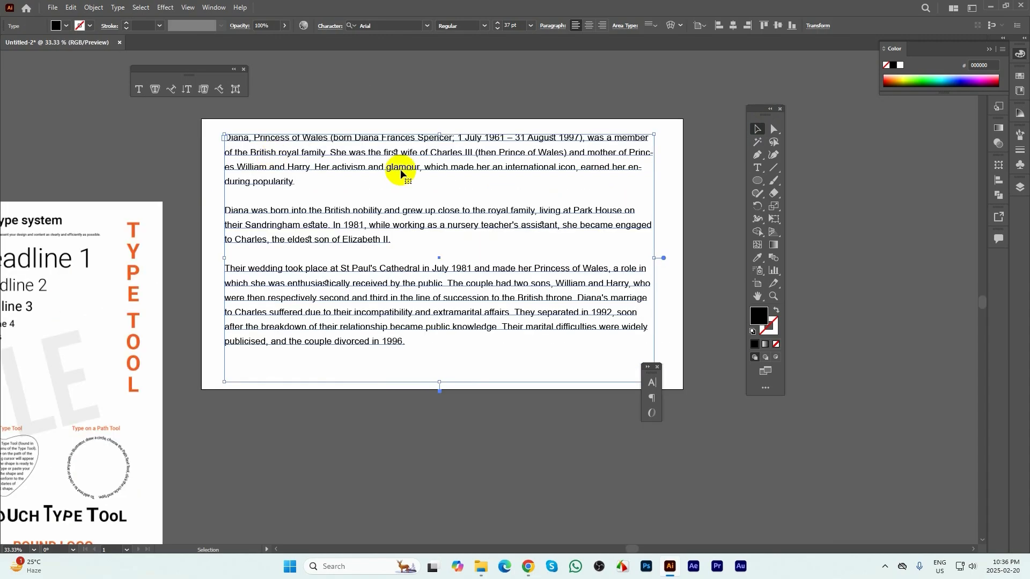
- Open the Paragraph settings and set the space before the first paragraph to 18 pt
left_click(652, 382)
left_click(568, 377)
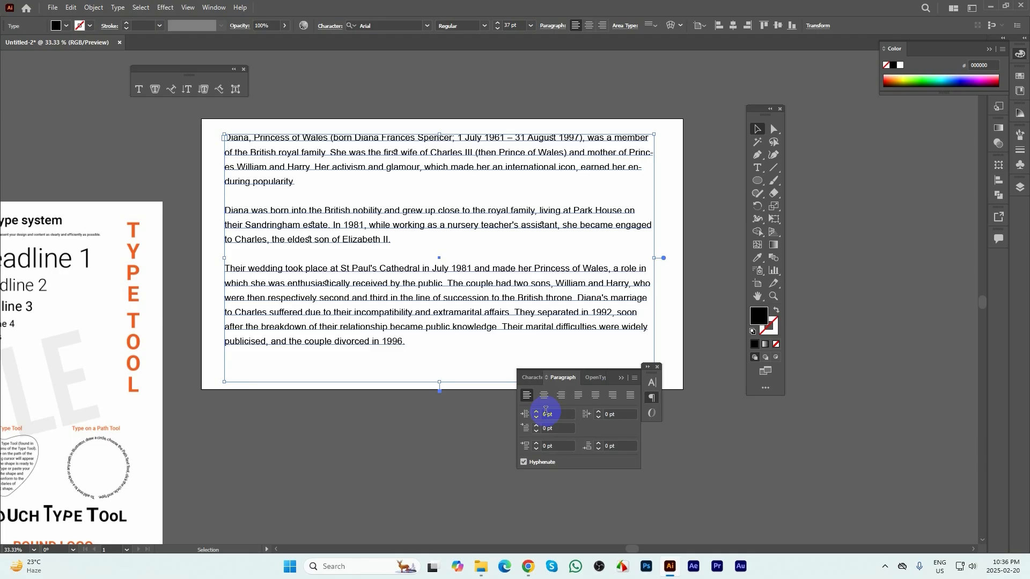
triple_click(231, 138)
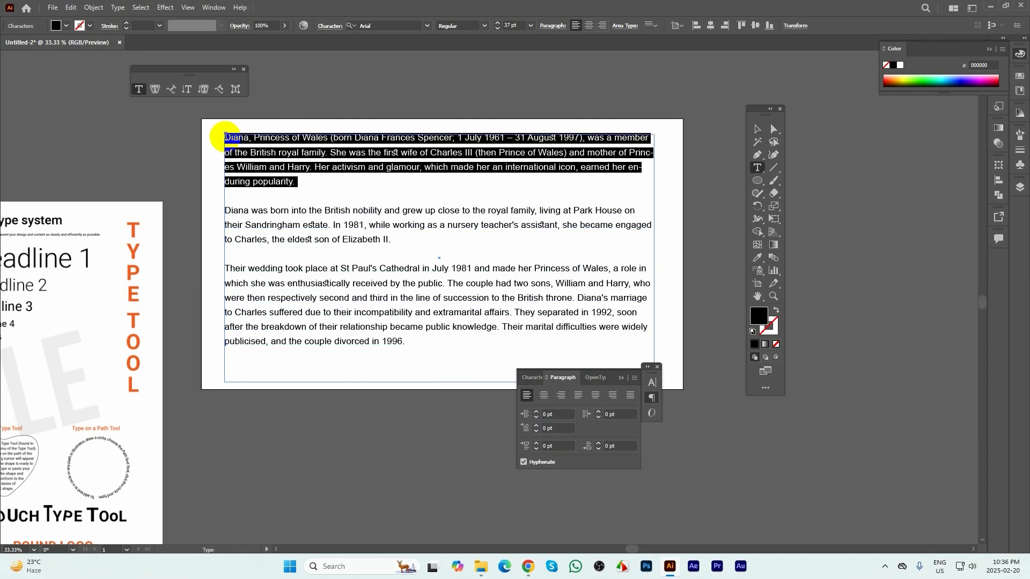
left_click(225, 137)
left_click(554, 446)
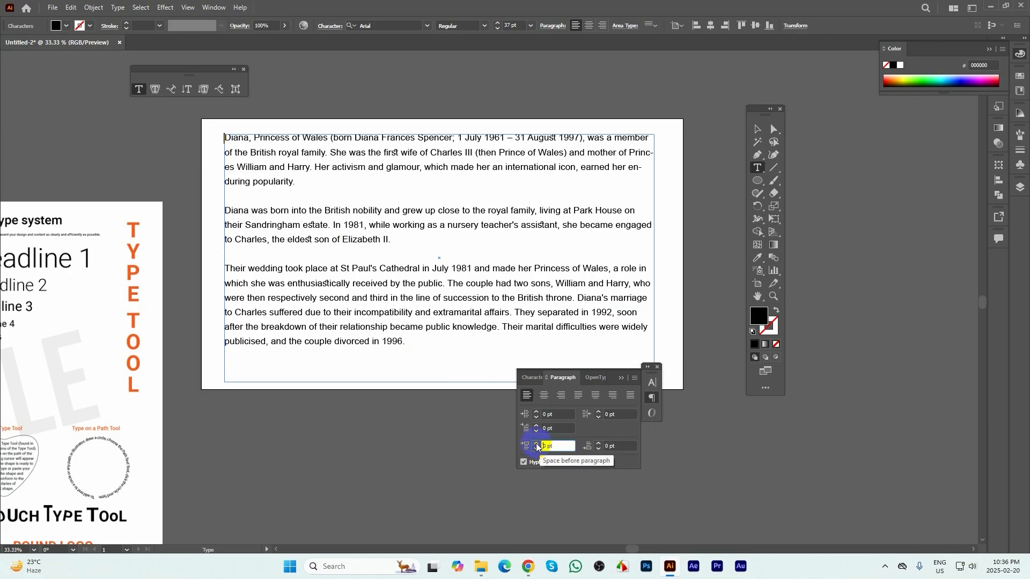
left_click(536, 447)
left_click(537, 445)
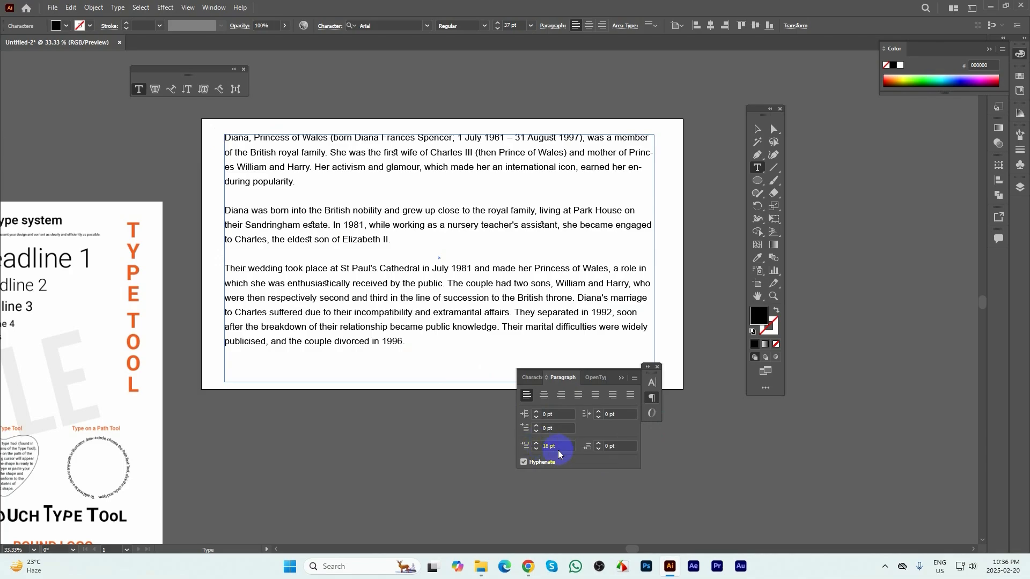
left_click(537, 445)
left_click(537, 445)
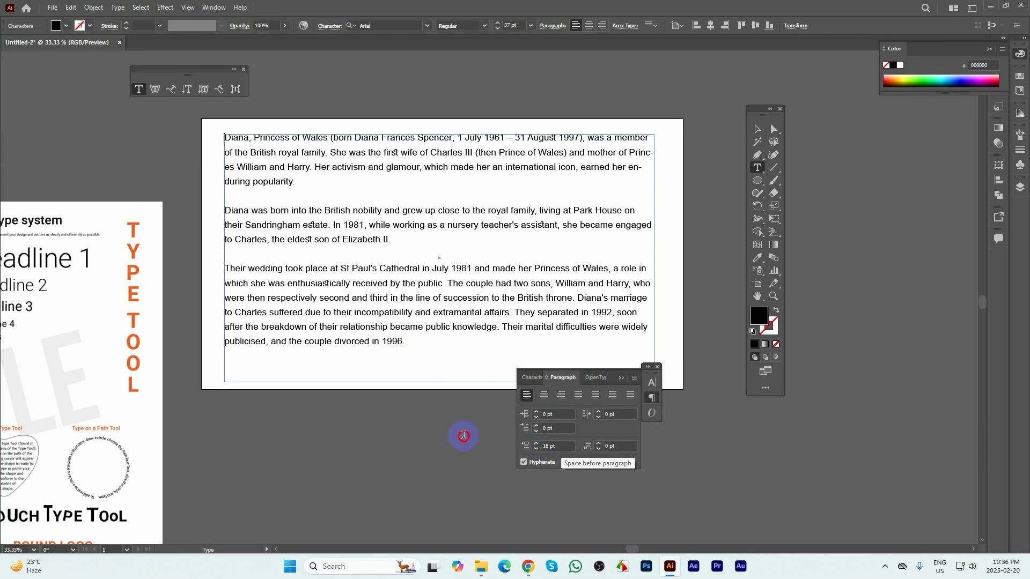
- Set the first paragraph's first-line left indent to 300 pt and deselect the text
left_click(539, 428)
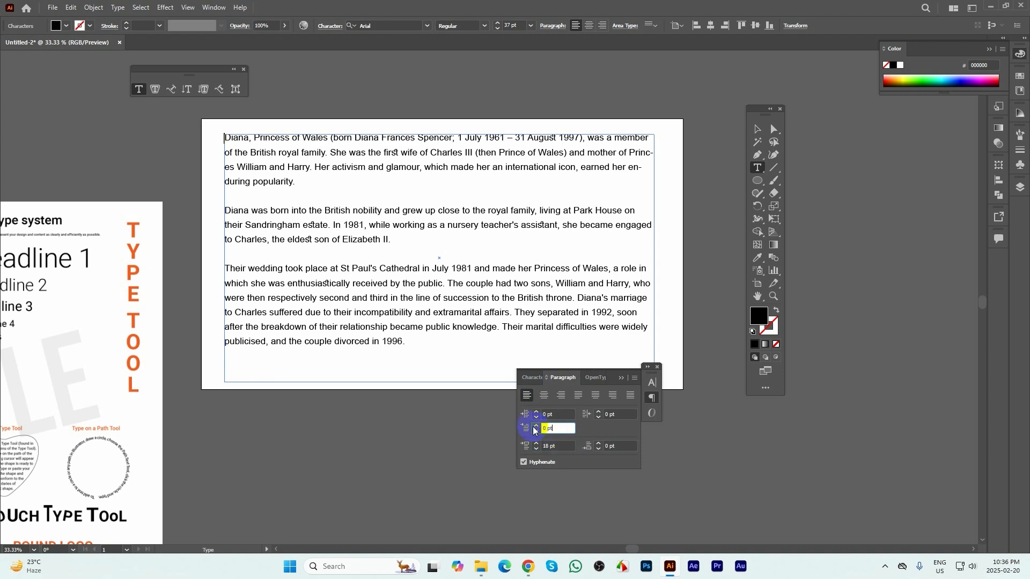
left_click(536, 425)
left_click(536, 426)
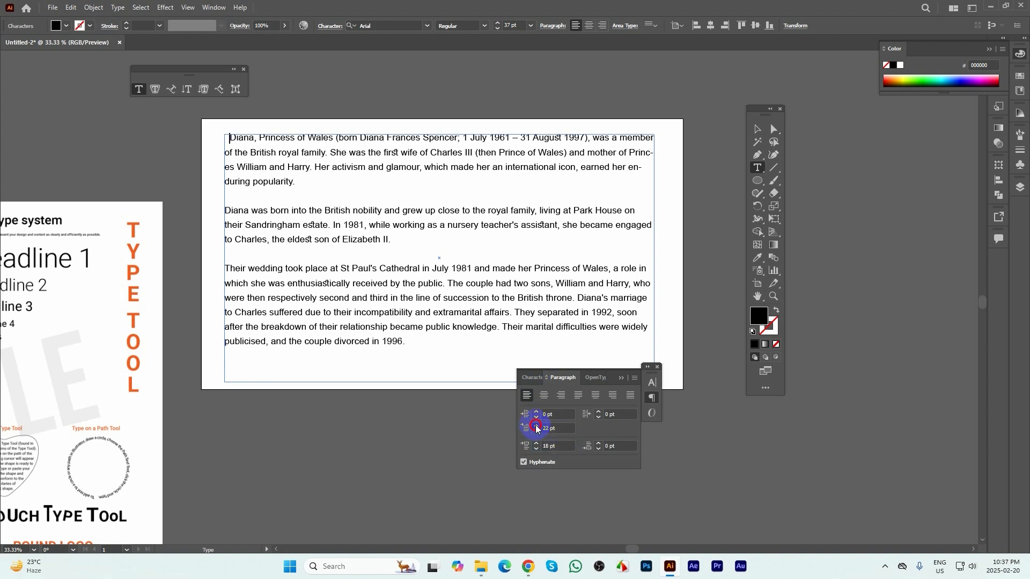
left_click(536, 428)
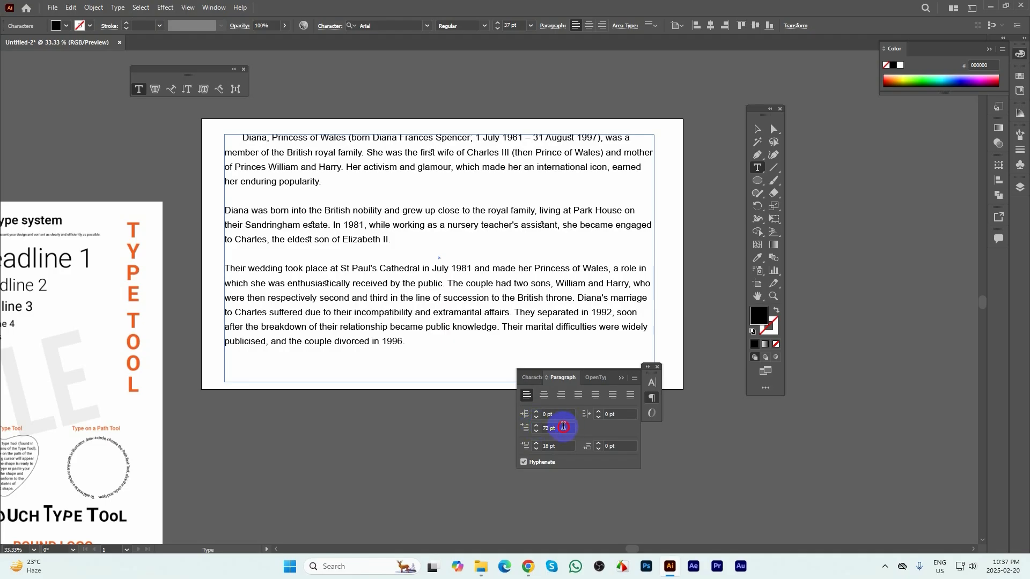
left_click_drag(564, 426, 481, 432)
type("300")
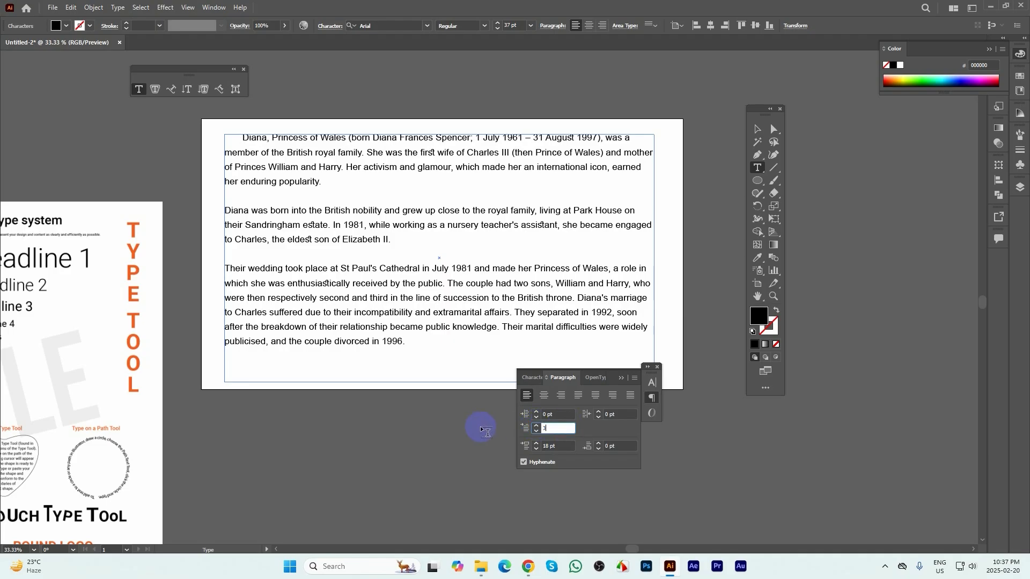
key("Return")
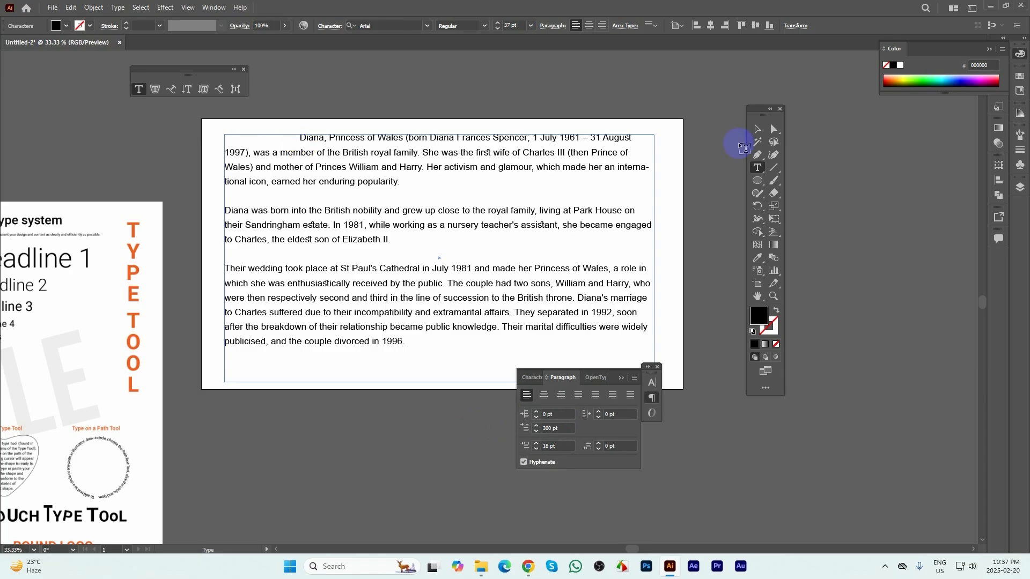
left_click(756, 130)
left_click(344, 87)
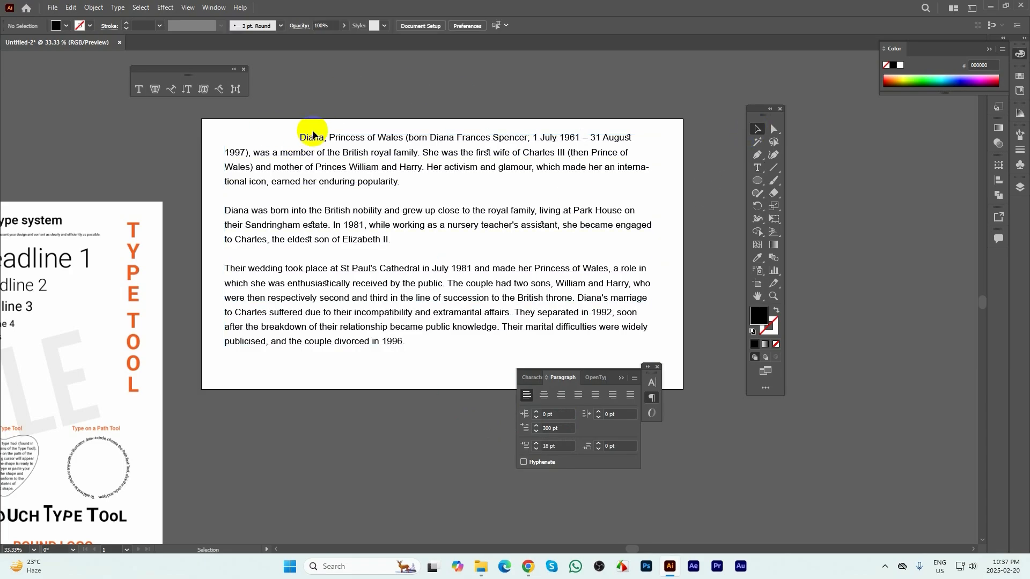
- Remove the blank line between the first paragraph and the second paragraph that starts with "Diana was born"
scroll(312, 134, "up", 1)
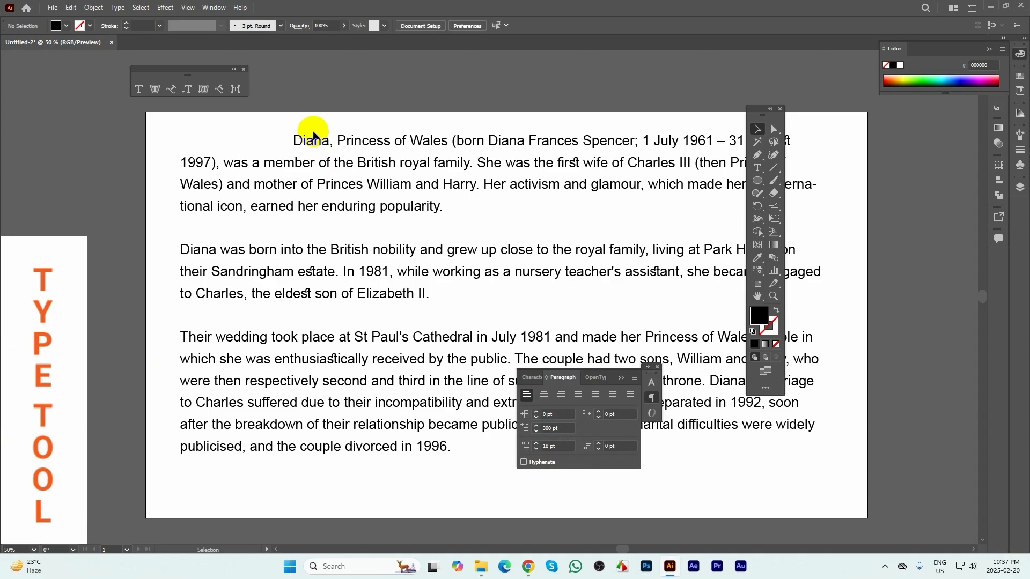
left_click(556, 414)
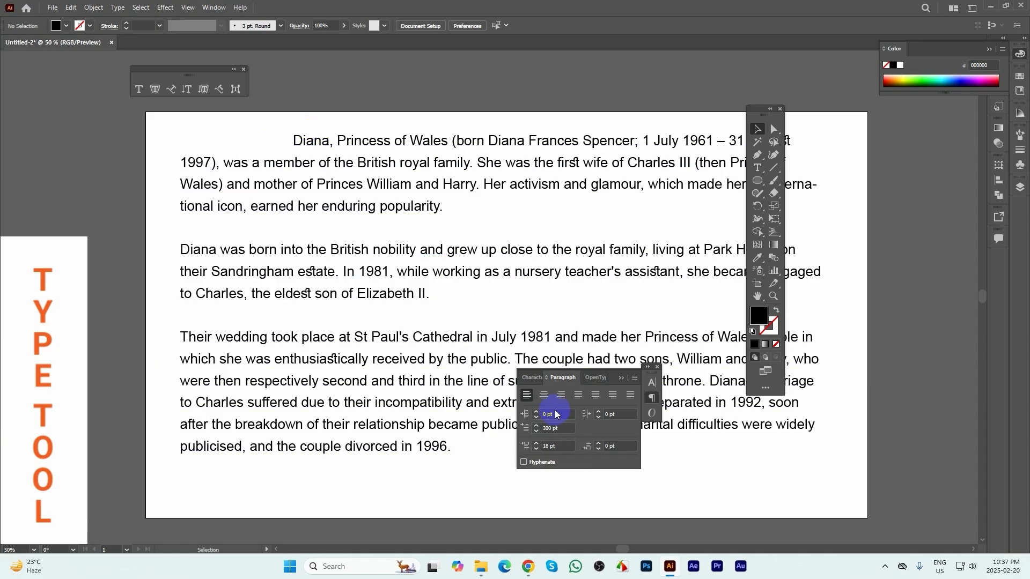
left_click(293, 262)
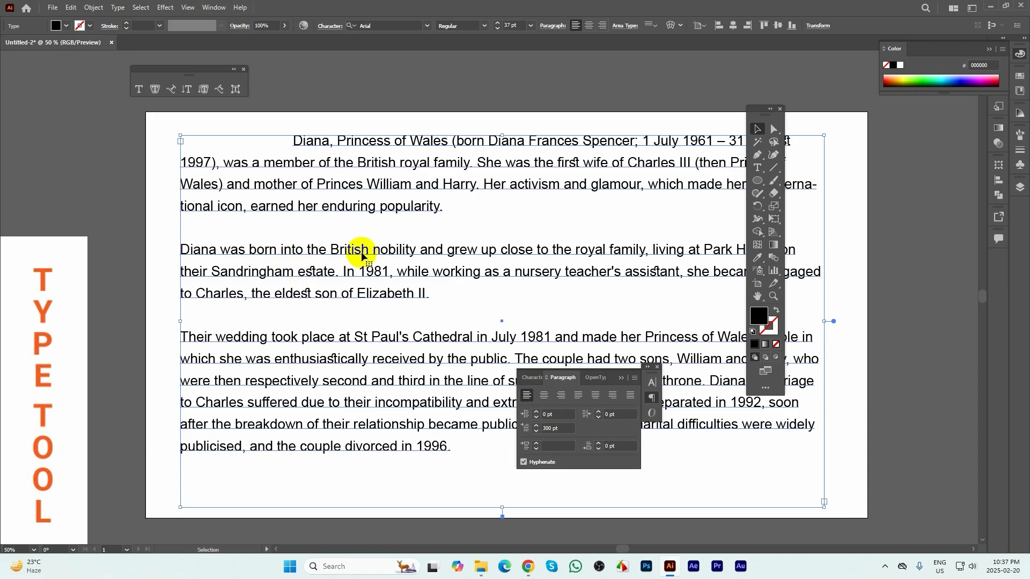
double_click(195, 251)
triple_click(196, 251)
left_click(206, 250)
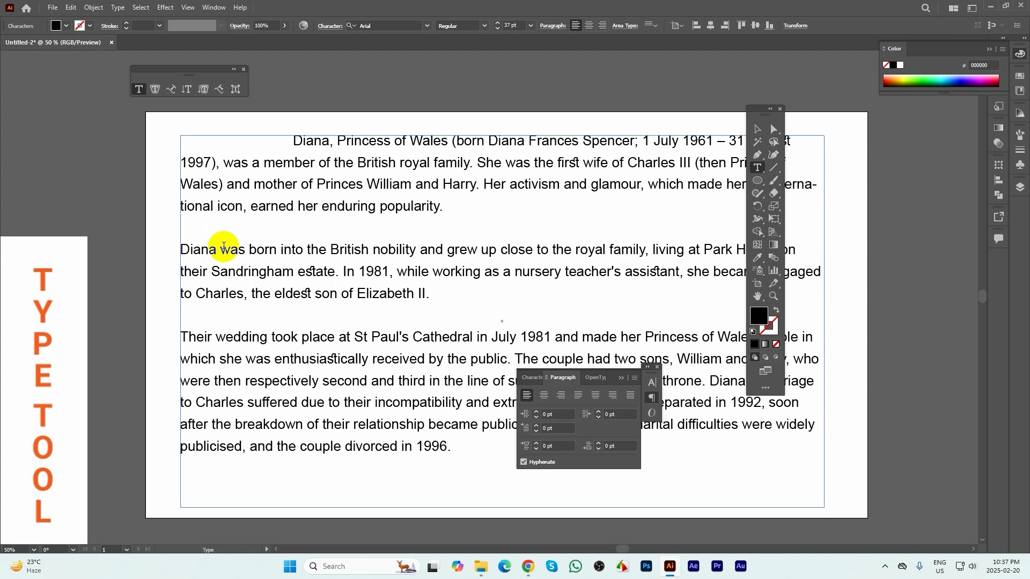
key("BackSpace")
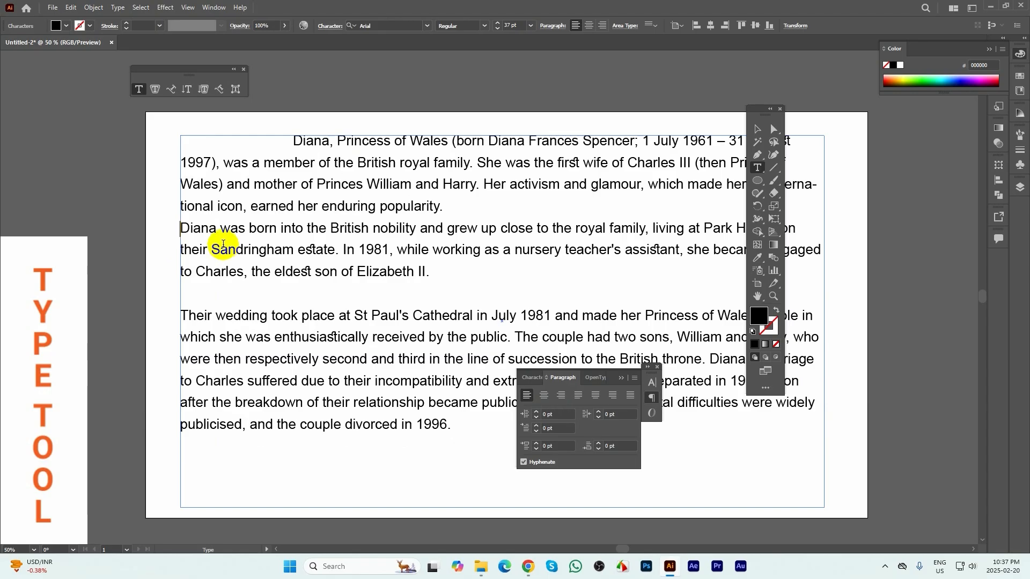
- Try a looser leading on the whole second paragraph, and bring it back to its former line spacing
left_click_drag(429, 273, 141, 229)
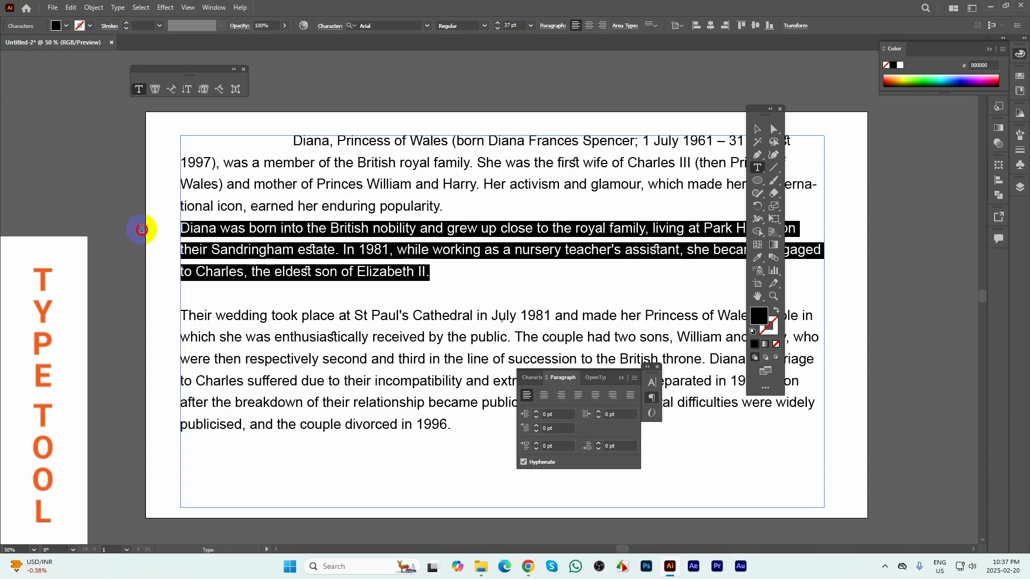
key("alt+Down")
key("alt+Down")
key("alt+Down")
key("alt+Down")
key("alt+Down")
key("alt+Down")
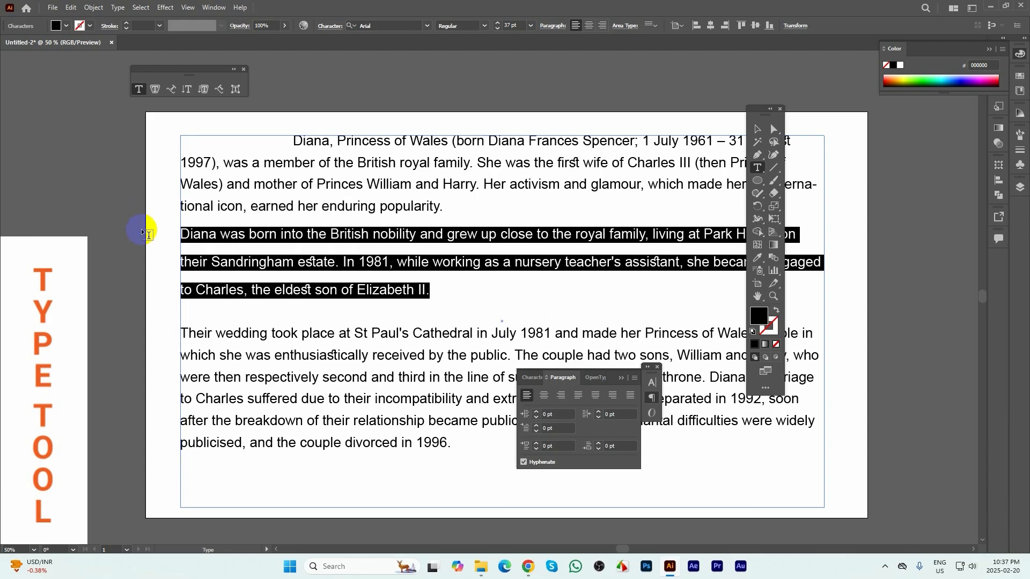
key("alt+Up")
key("alt+Up")
key("alt+Up")
key("alt+Up")
key("alt+Up")
key("alt+Up")
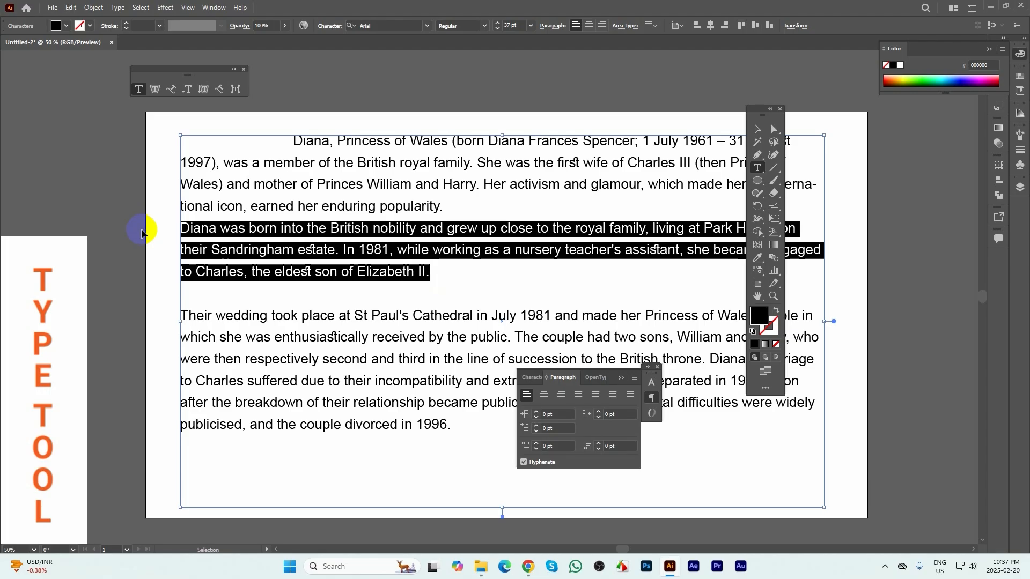
key("Escape")
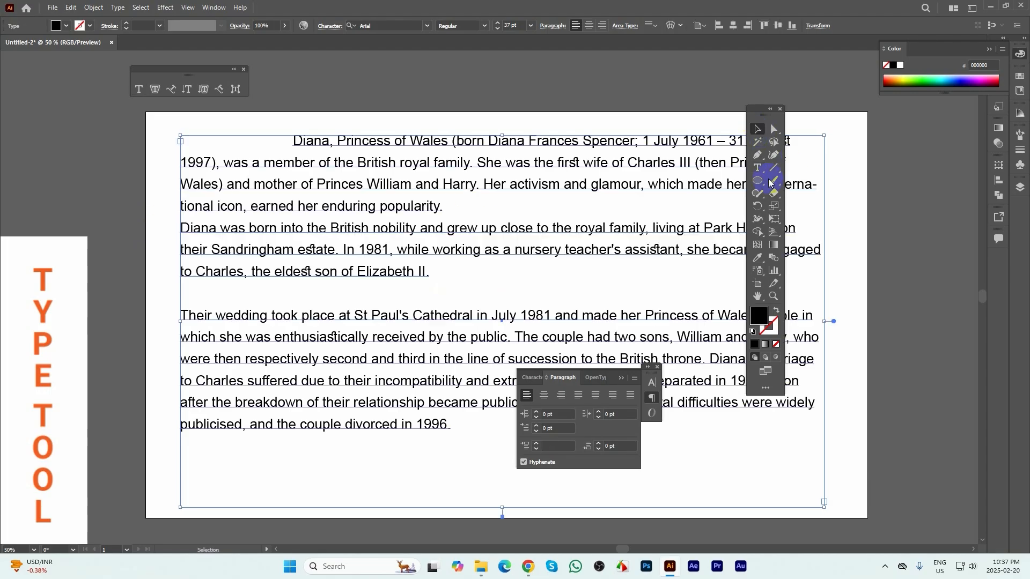
- Sample the second paragraph's formatting with the Eyedropper onto the whole text frame to clear the first paragraph's indent
left_click(757, 257)
left_click(558, 236)
left_click(678, 196)
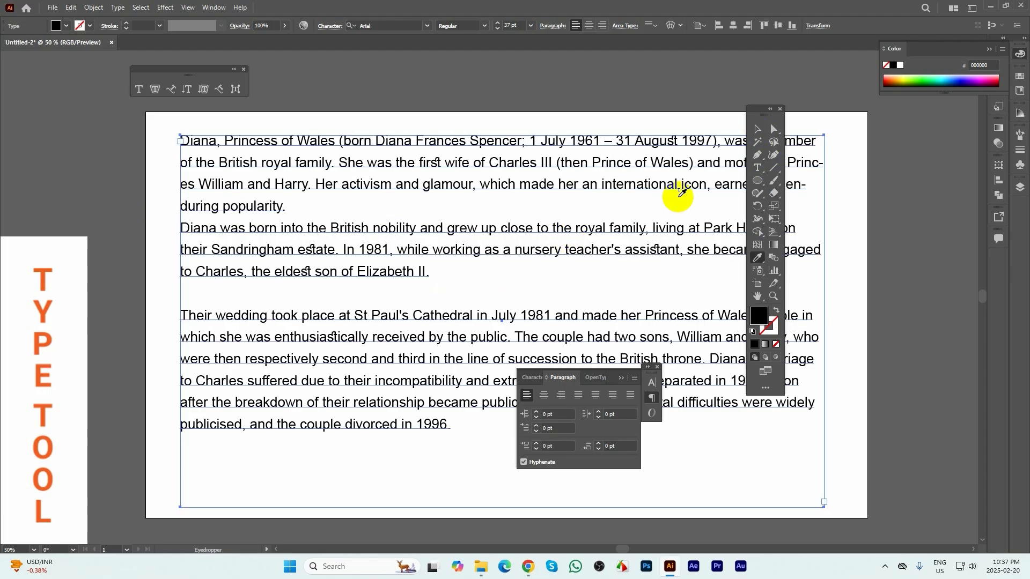
- Set the space before the second paragraph to 31 pt and finish editing the text
left_click(758, 168)
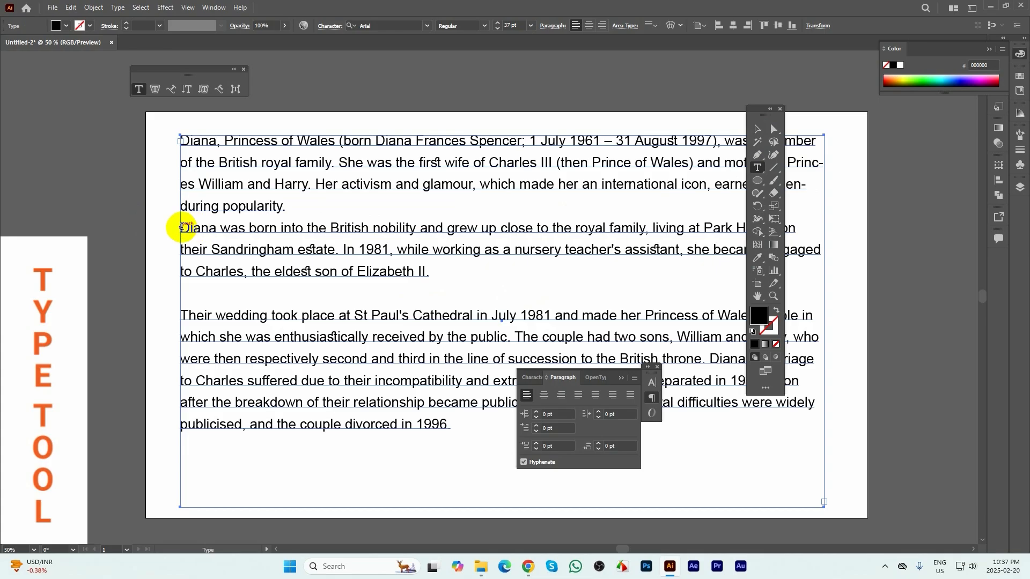
left_click(182, 227)
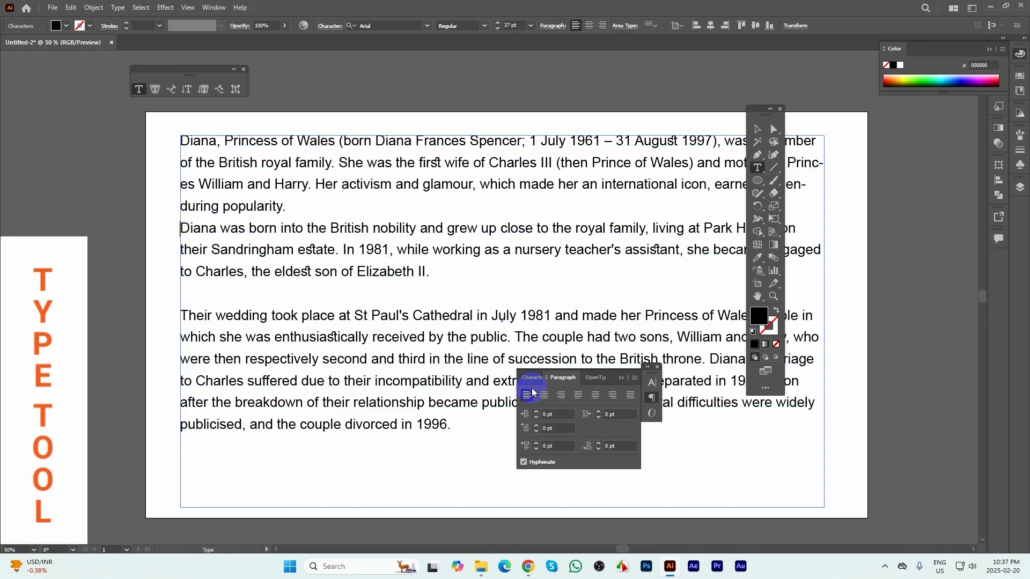
left_click(537, 443)
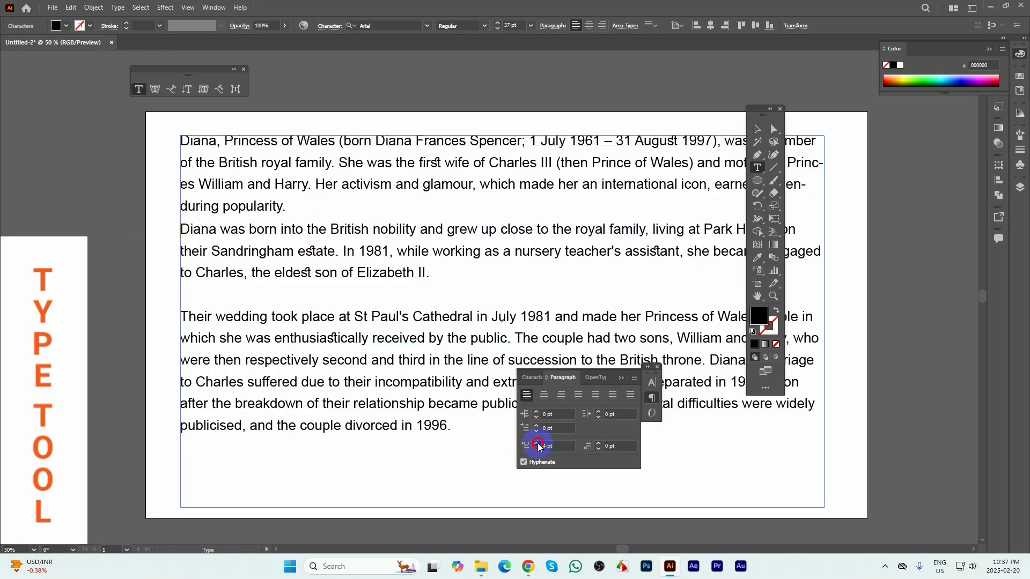
left_click(537, 444)
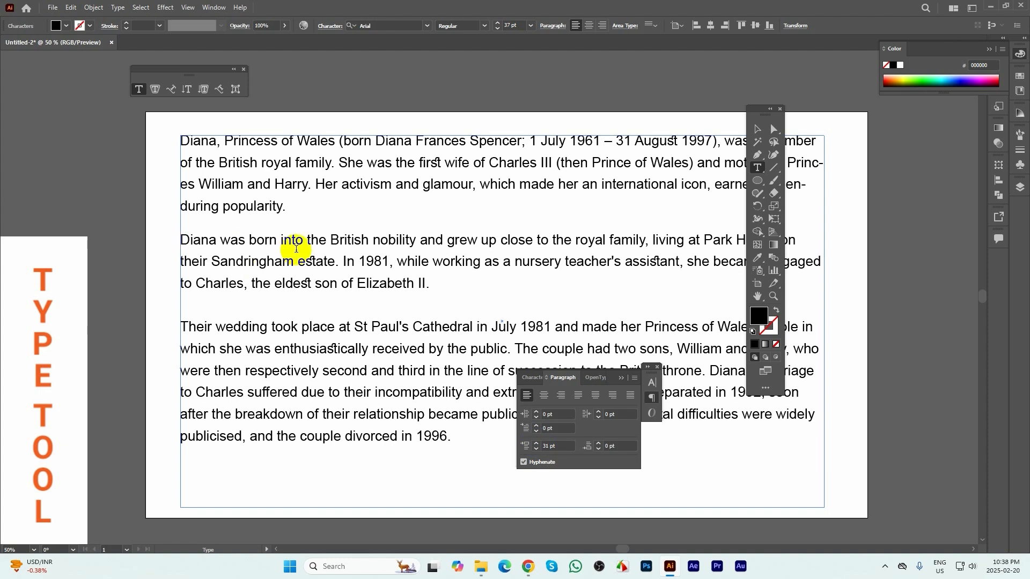
left_click(600, 445)
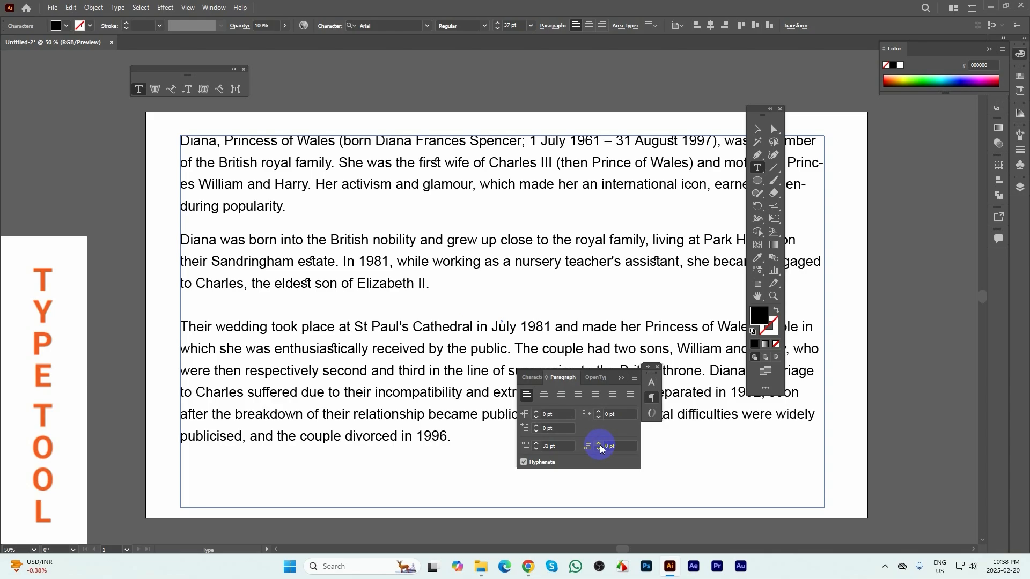
scroll(190, 326, "down", 1)
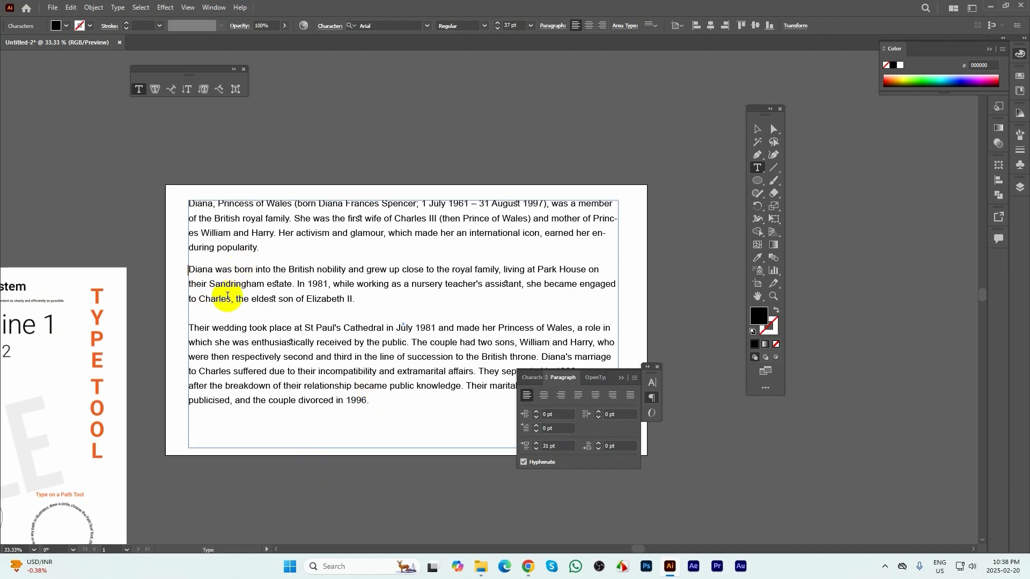
left_click(195, 324)
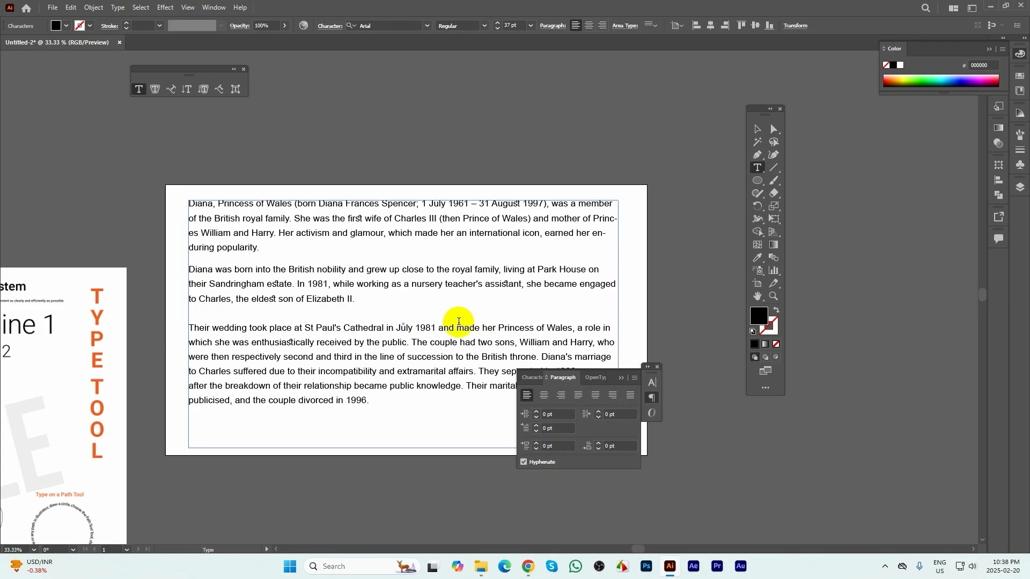
left_click(757, 129)
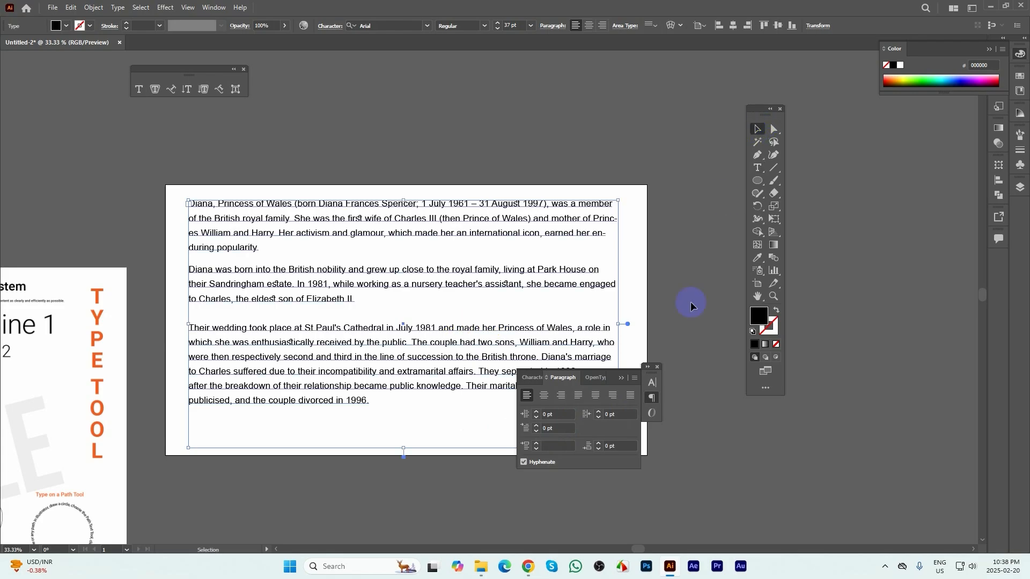
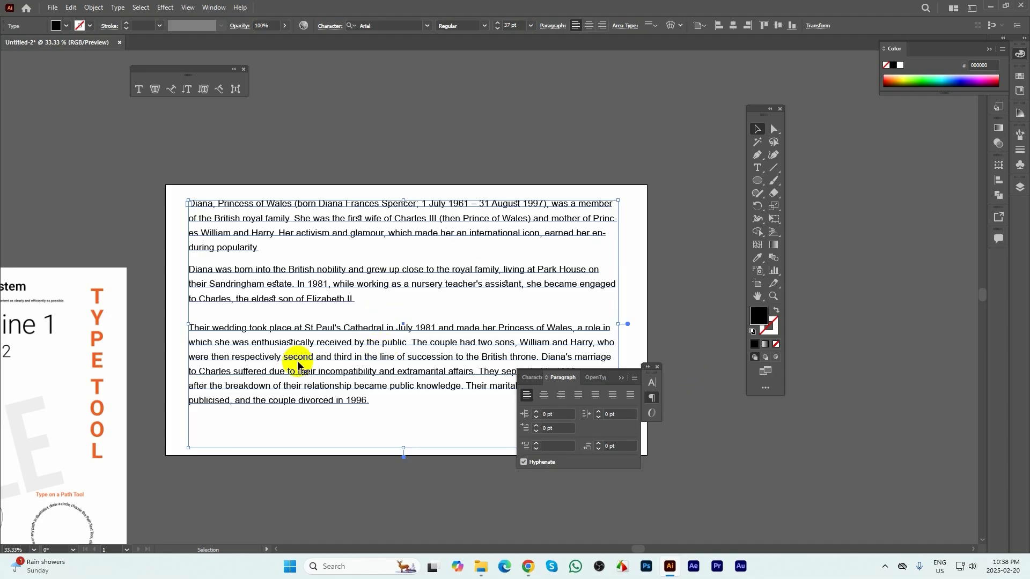
- Examine the paragraph alignment and justification examples on the sample sheet beside the artboard
left_click(310, 472)
key("space")
left_click_drag(486, 353, 621, 243)
left_click_drag(528, 331, 662, 317)
left_click_drag(324, 424, 468, 355)
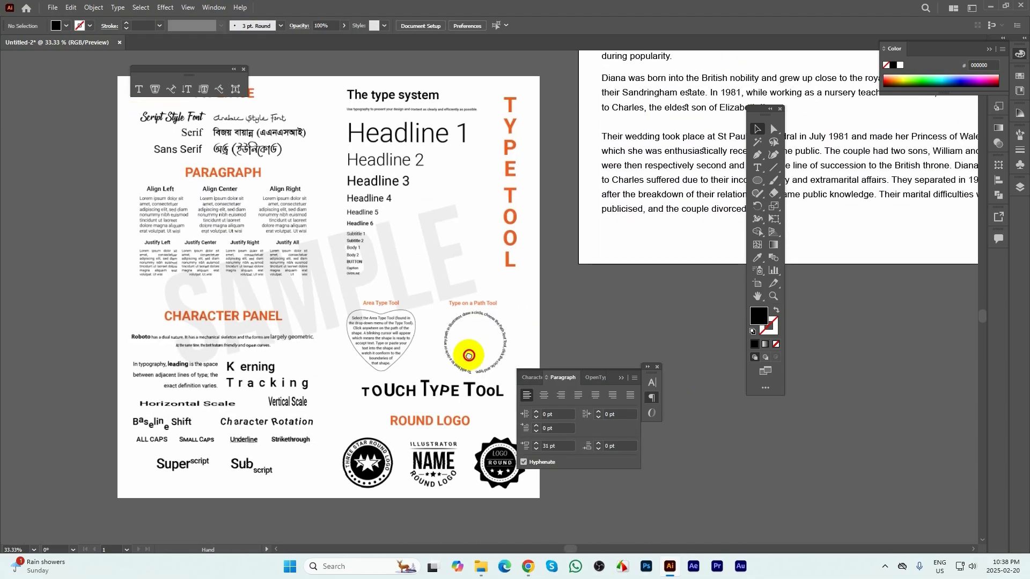
scroll(218, 234, "up", 2)
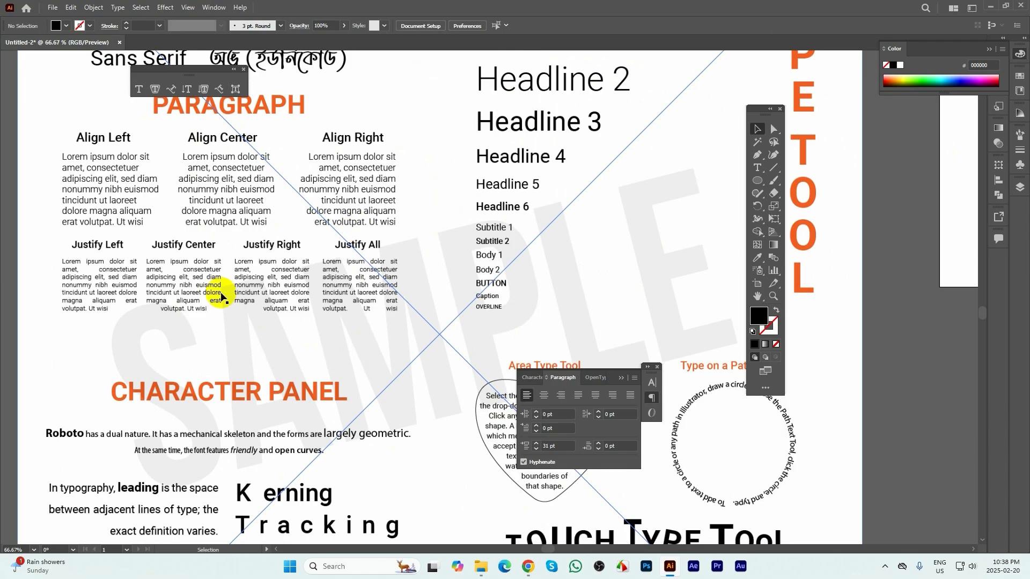
scroll(218, 287, "down", 1)
key("space")
left_click_drag(345, 219, 258, 229)
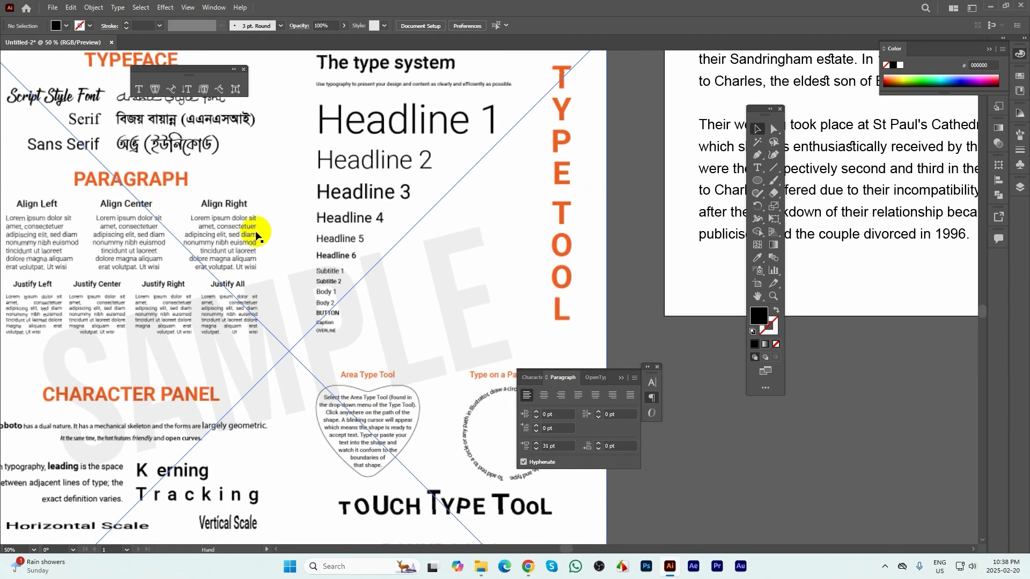
scroll(395, 253, "down", 1)
- Move the sample sheet image farther left of the artboard and delete the article text frame
left_click(298, 217)
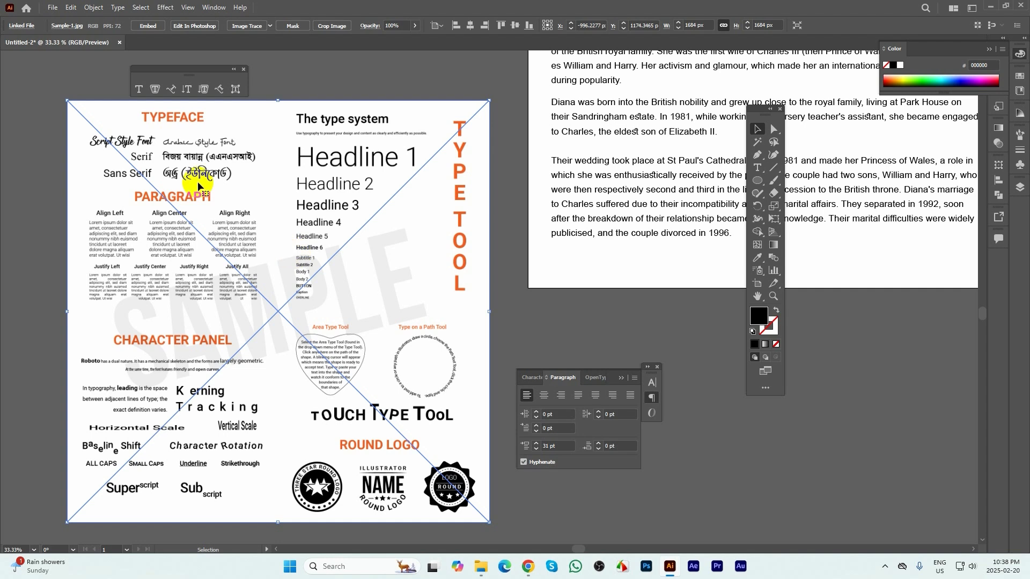
scroll(259, 266, "down", 1)
scroll(253, 264, "down", 1)
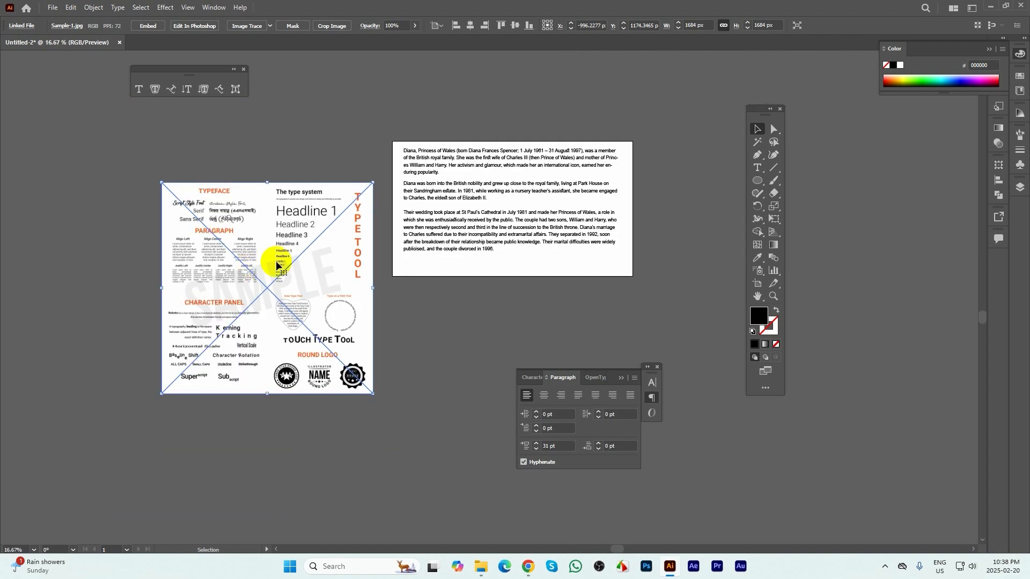
left_click_drag(274, 260, 181, 268)
left_click_drag(370, 109, 518, 284)
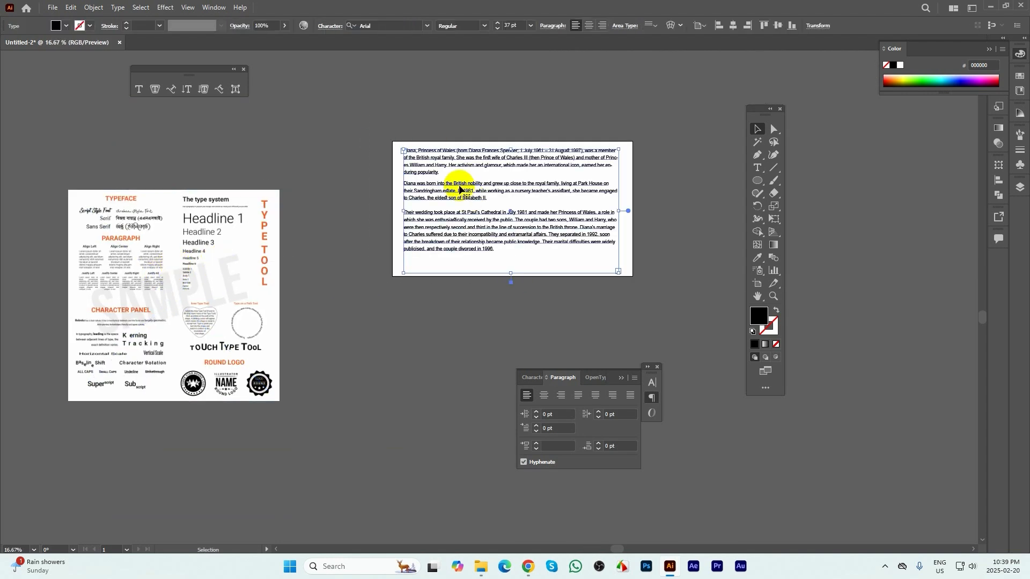
left_click_drag(449, 192, 265, 325)
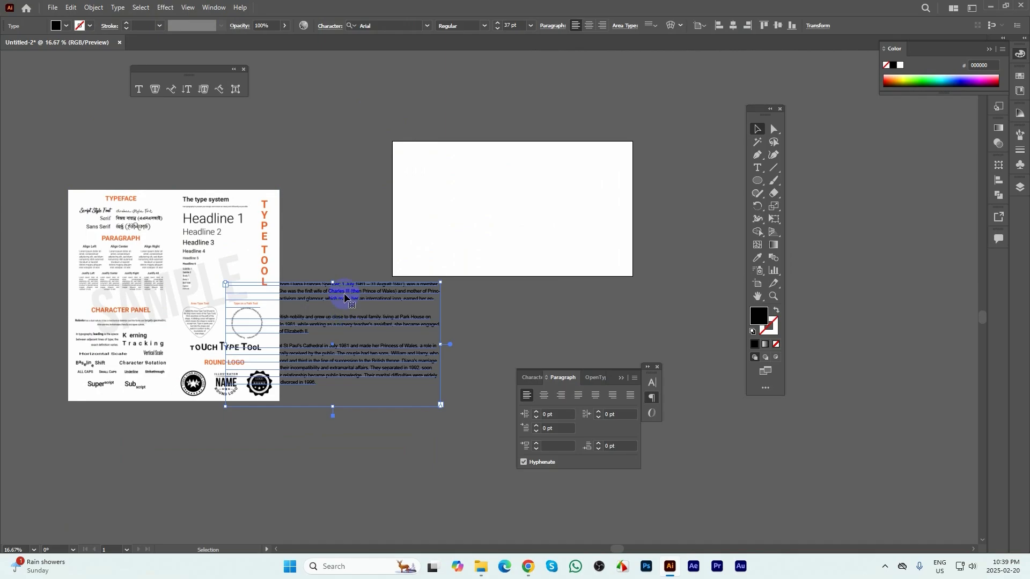
key("Delete")
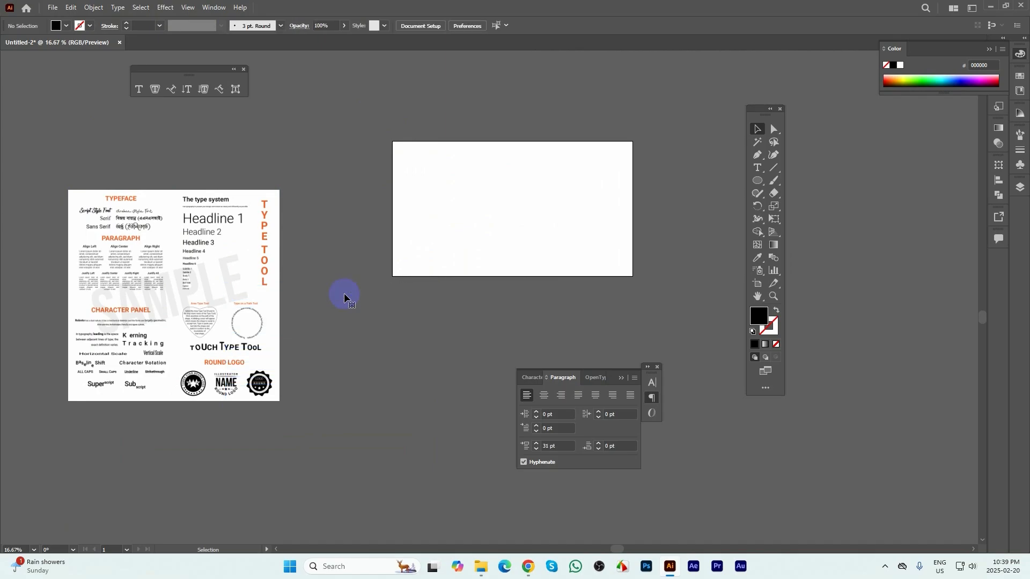
- View Sample-1.jpg from the Sample folder in the image viewer and return to Illustrator
left_click(481, 566)
double_click(126, 104)
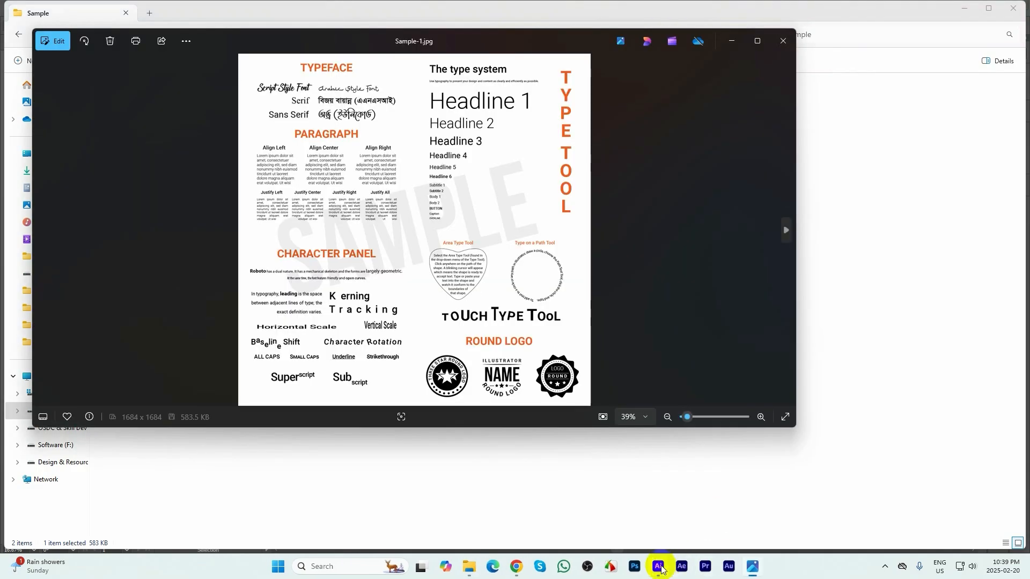
left_click(659, 567)
left_click(260, 286)
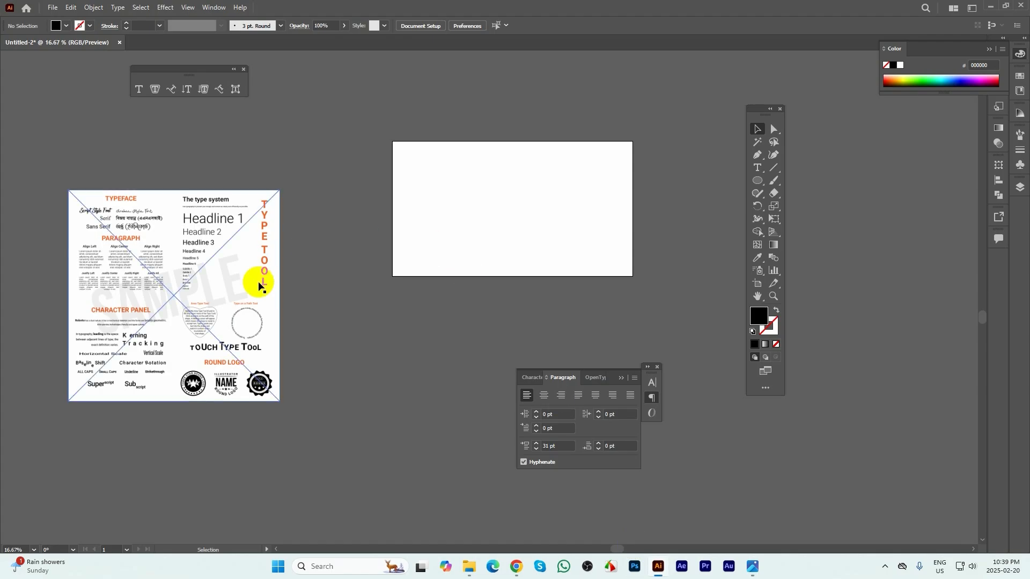
- Place the sample sheet image over the artboard and examine its Typeface section up close
left_click_drag(193, 286, 527, 242)
scroll(494, 113, "up", 2)
scroll(433, 204, "up", 2)
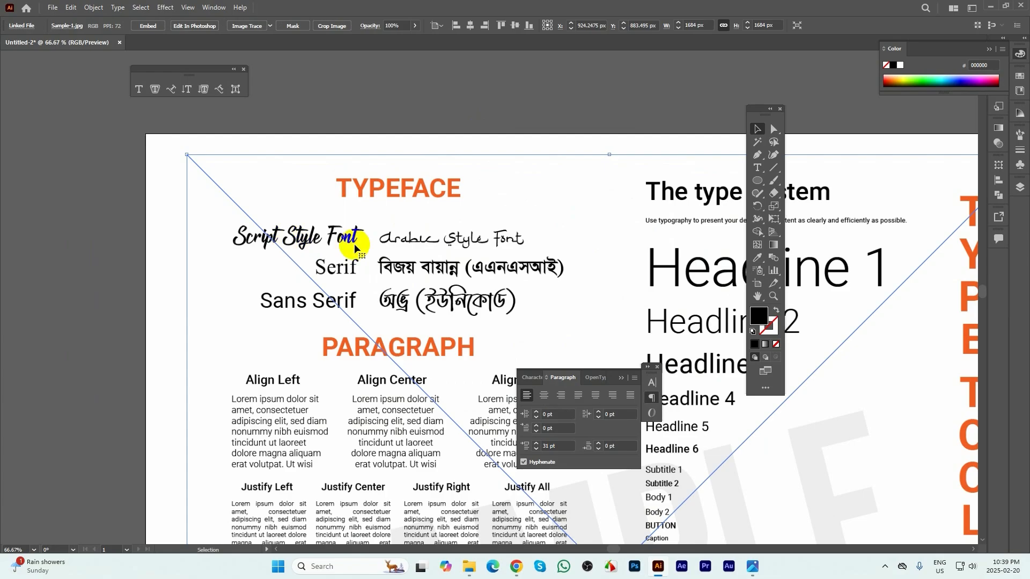
scroll(310, 244, "up", 1)
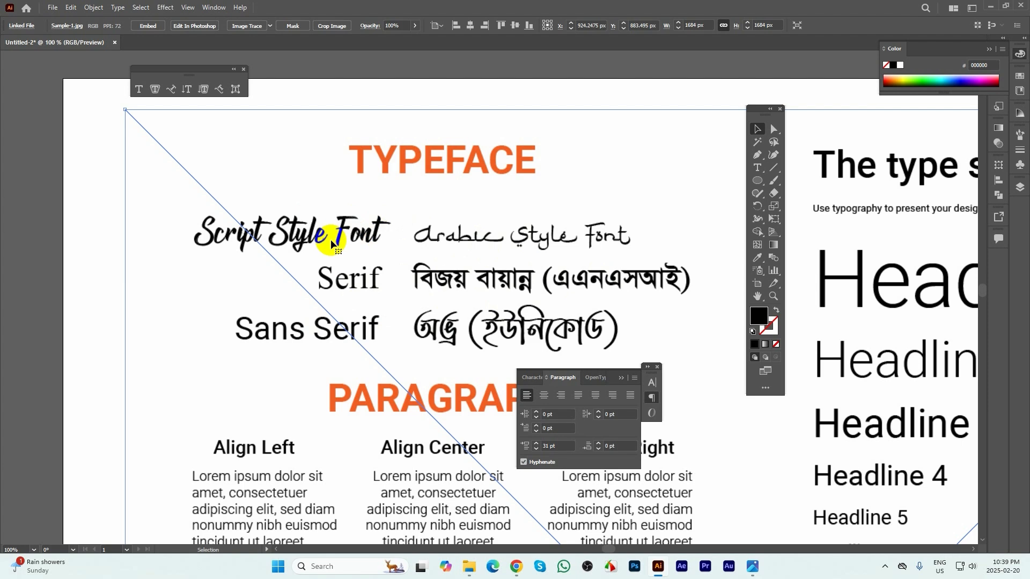
scroll(418, 204, "down", 4)
scroll(385, 194, "down", 1)
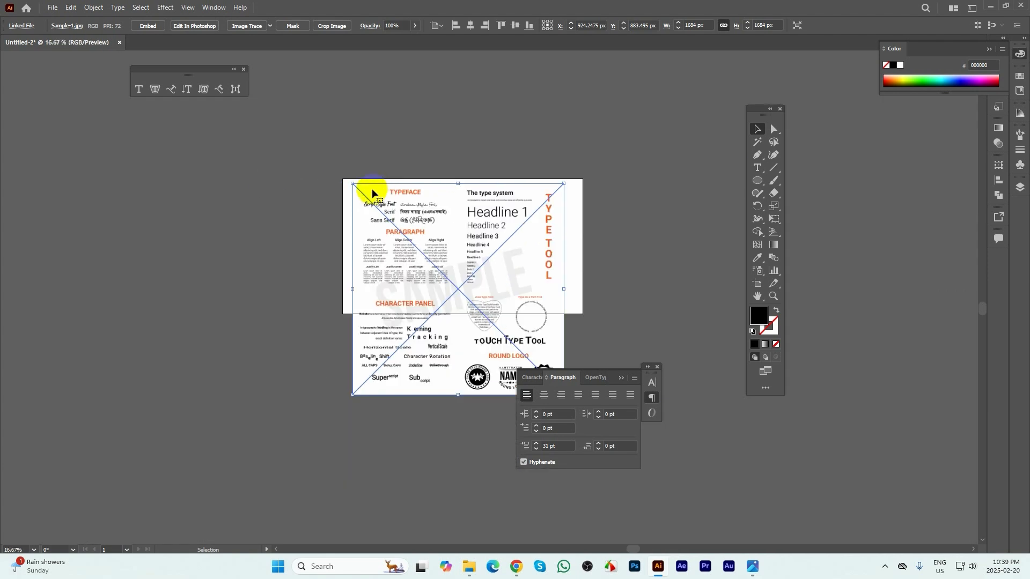
- Collapse the Paragraph panel group and move the sample sheet image off the artboard to its left side
left_click(591, 227)
left_click(650, 381)
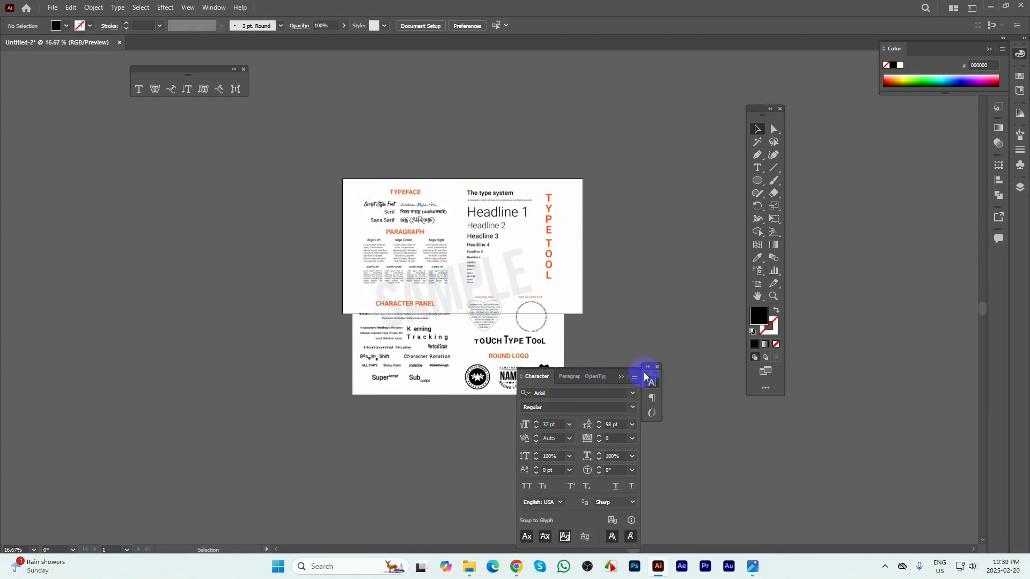
left_click(654, 381)
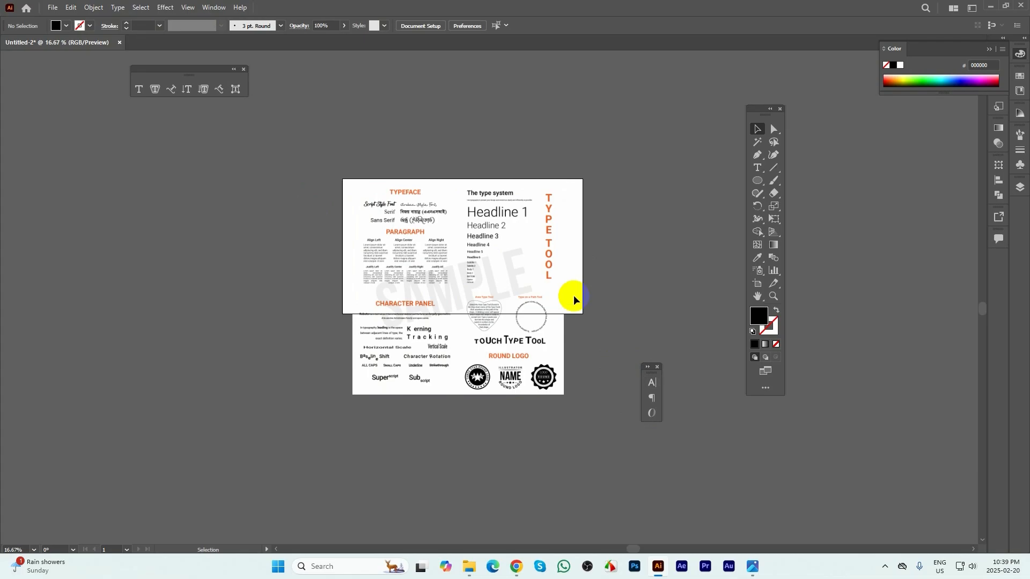
left_click_drag(568, 295, 242, 241)
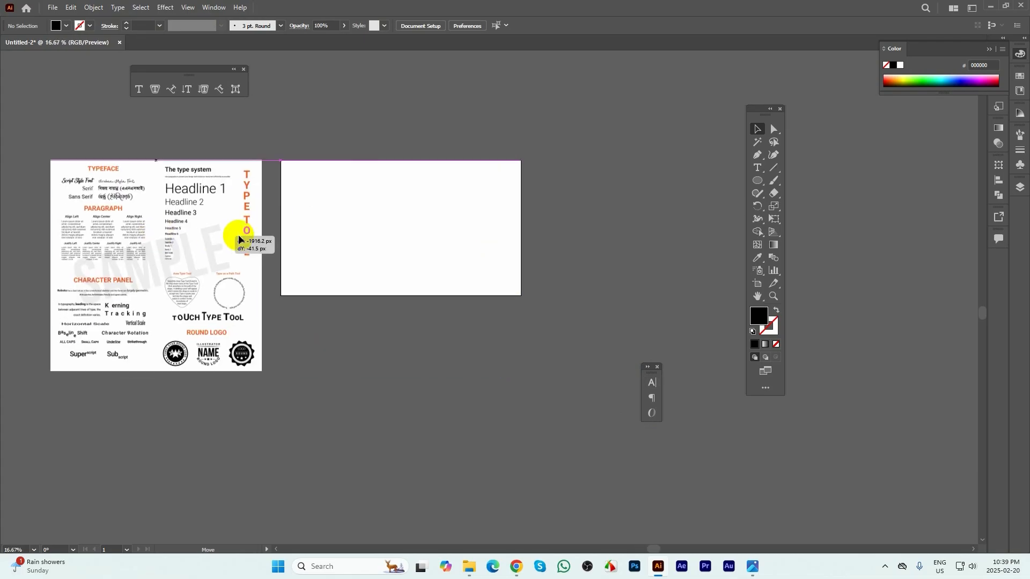
- Try to extend the artboard downward to about 1684 px high, matching the bottom edge of the sample sheet
left_click(399, 234)
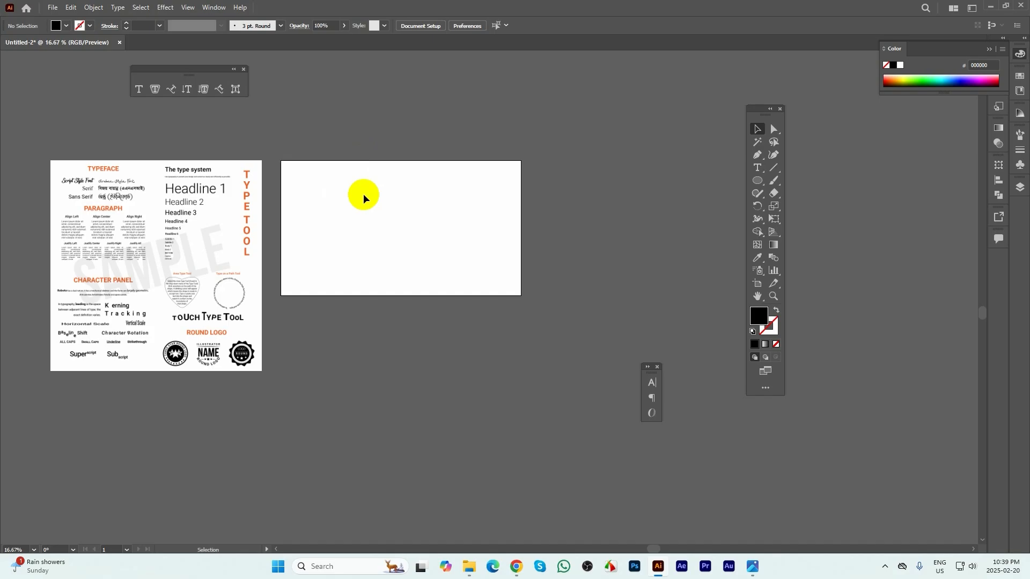
scroll(65, 201, "up", 1)
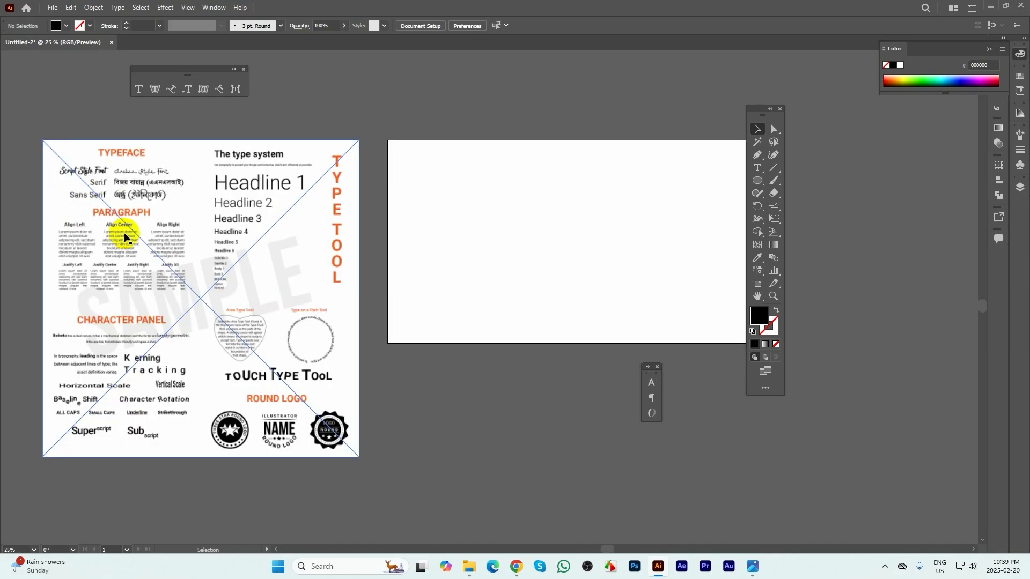
scroll(169, 204, "down", 1)
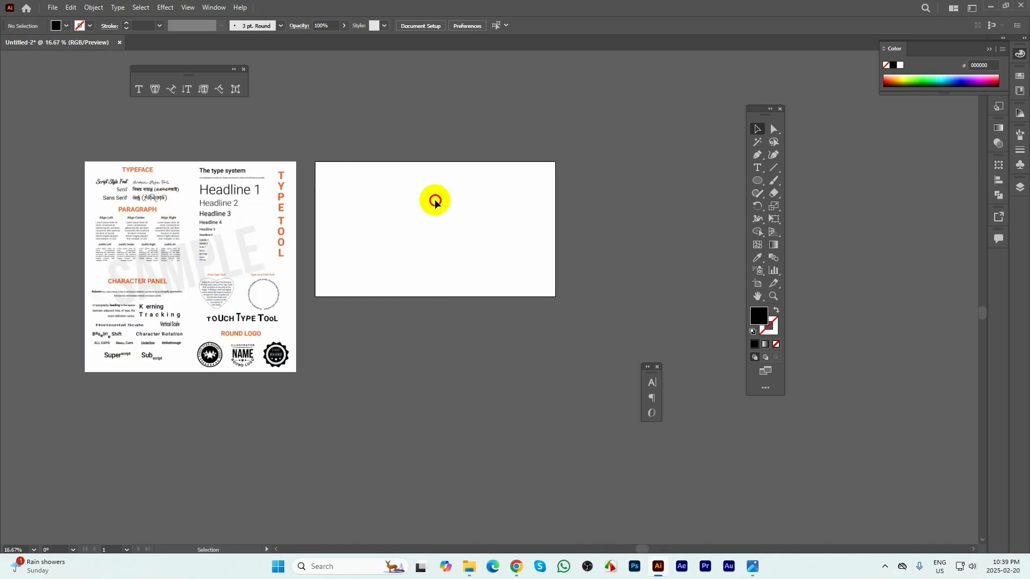
left_click(757, 284)
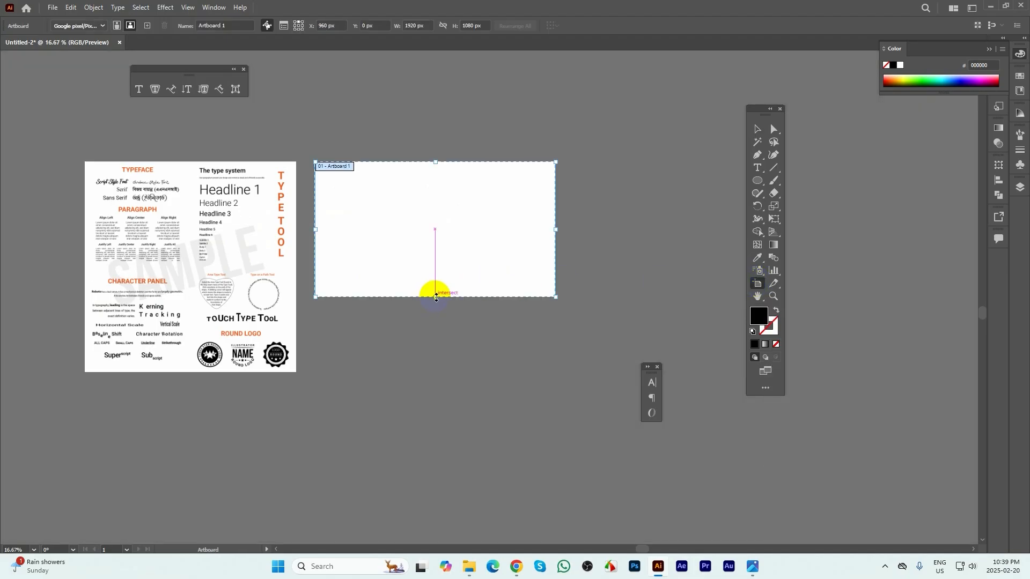
left_click_drag(435, 297, 430, 372)
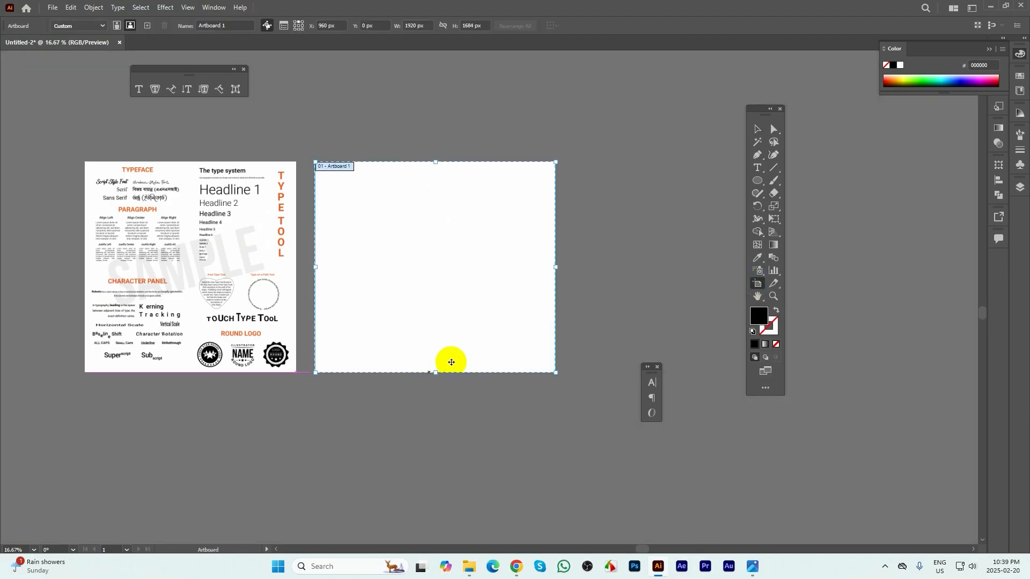
key("Escape")
scroll(414, 242, "up", 1)
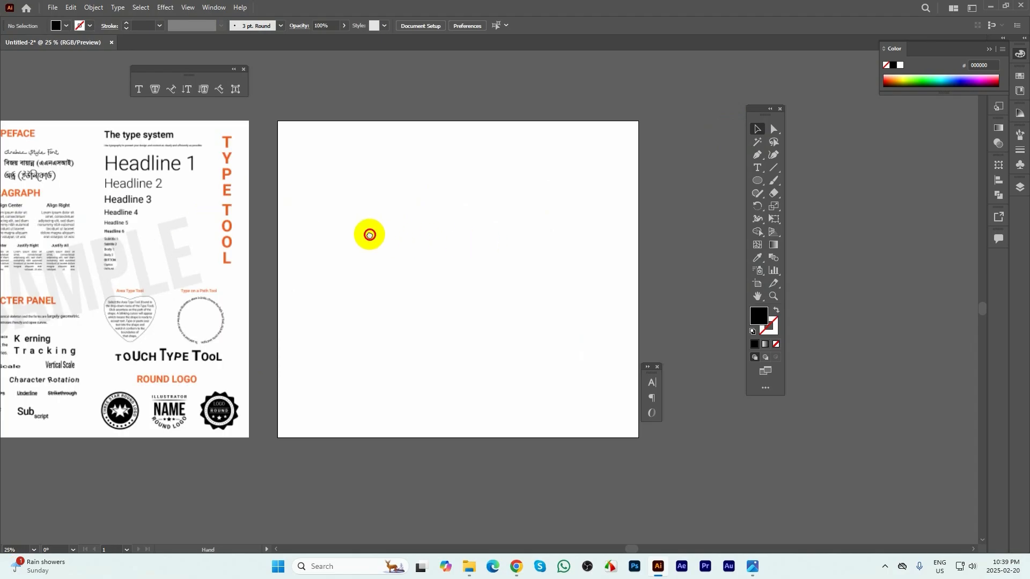
left_click_drag(370, 235, 471, 227)
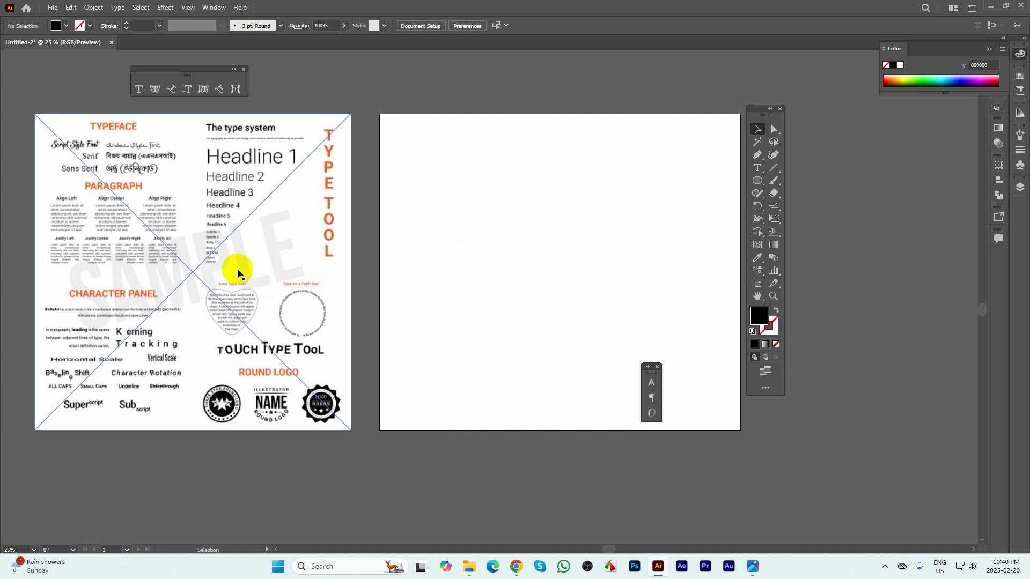
scroll(236, 272, "down", 1)
left_click(452, 267)
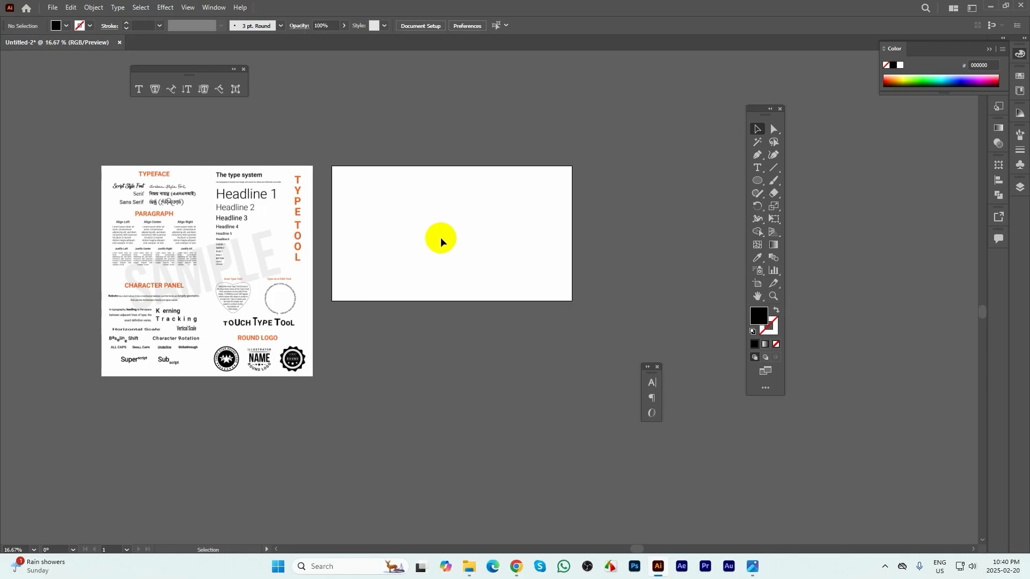
- Bring the Sample-2 newspaper image from the Sample folder into the Illustrator document, placing it right of the artboard
left_click(469, 567)
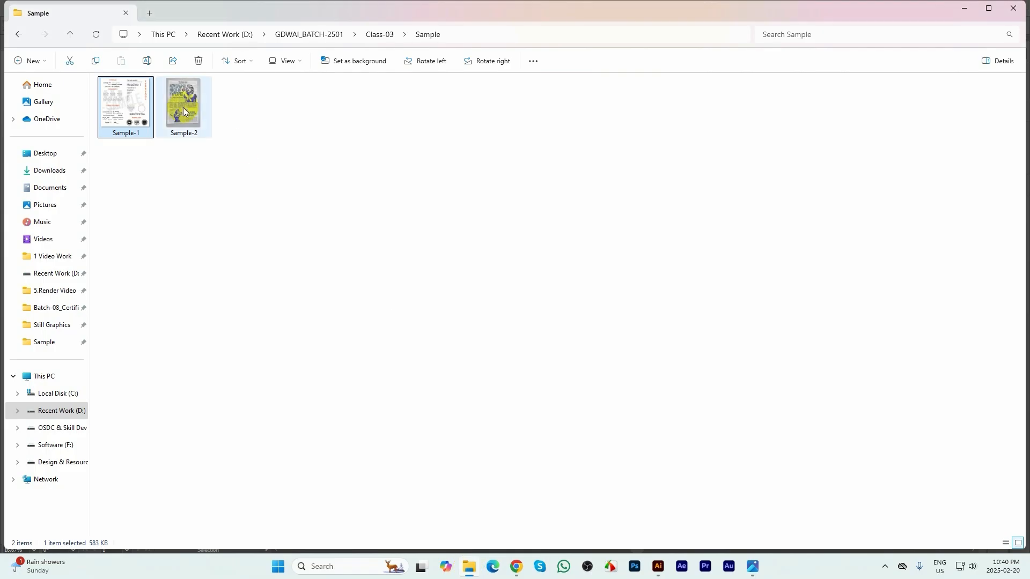
left_click_drag(184, 104, 626, 505)
left_click_drag(664, 566, 686, 259)
left_click(475, 222)
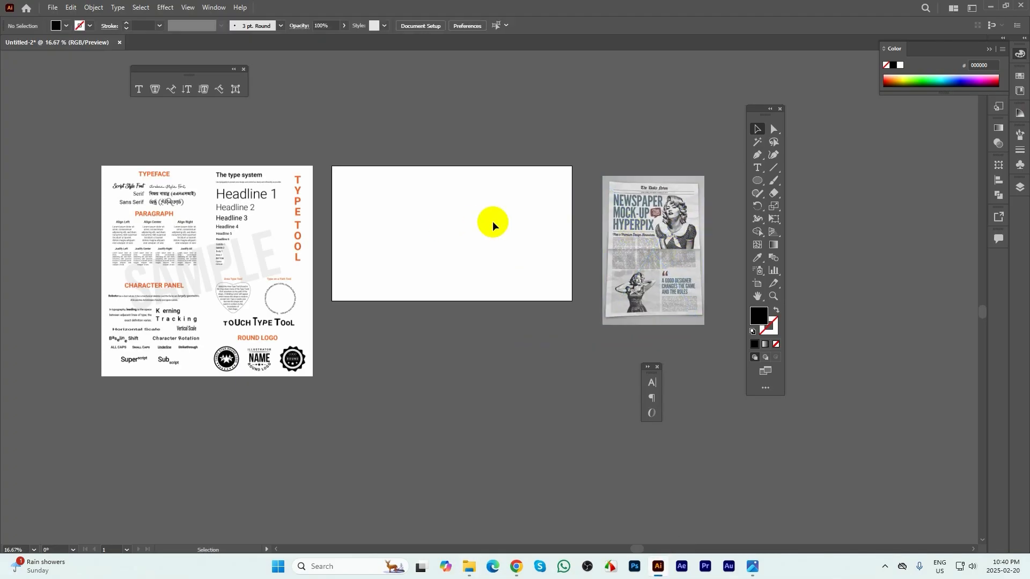
- Switch the artboard to portrait orientation and widen it by extending its right edge
left_click(757, 283)
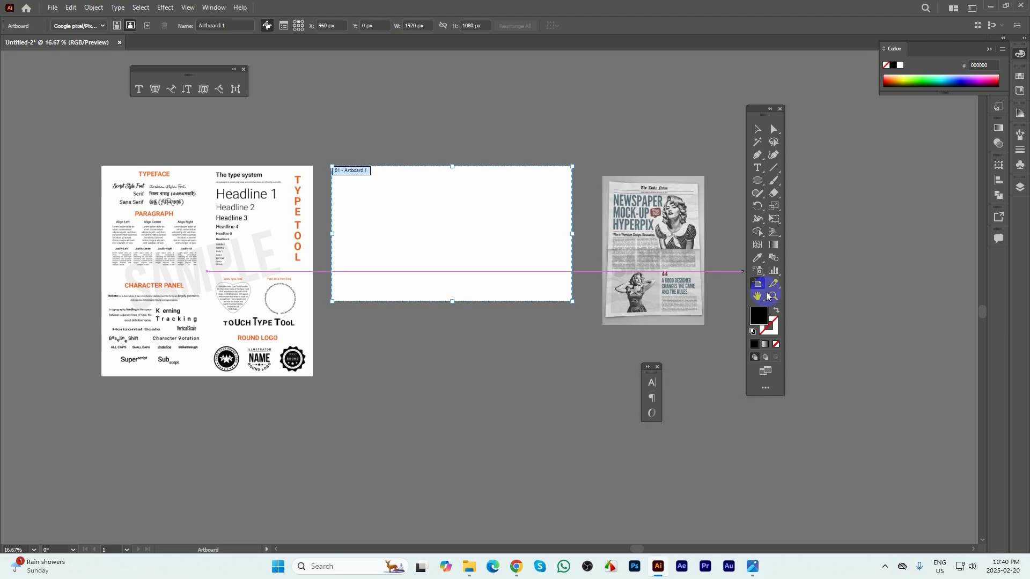
left_click(117, 26)
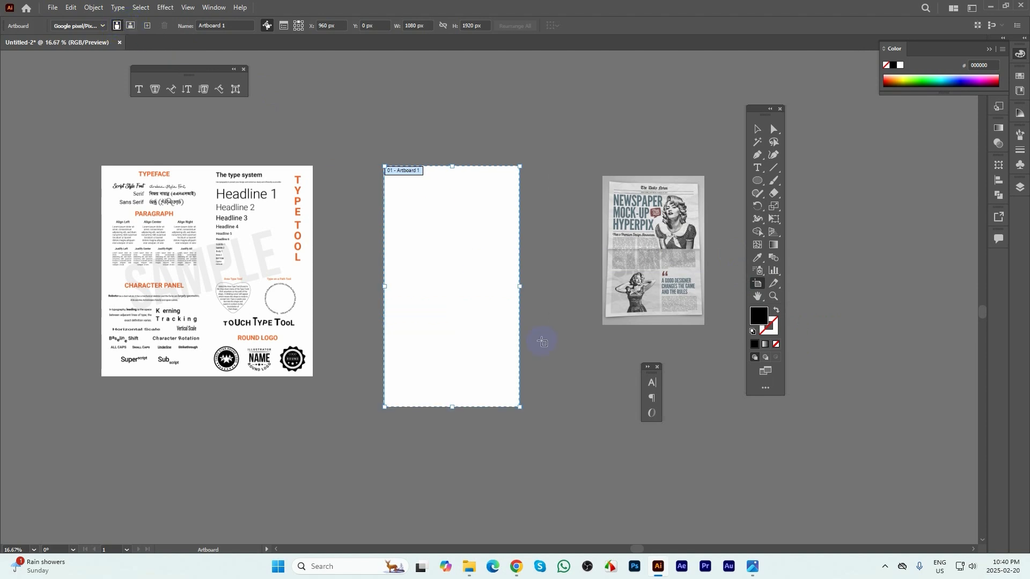
scroll(702, 255, "up", 1)
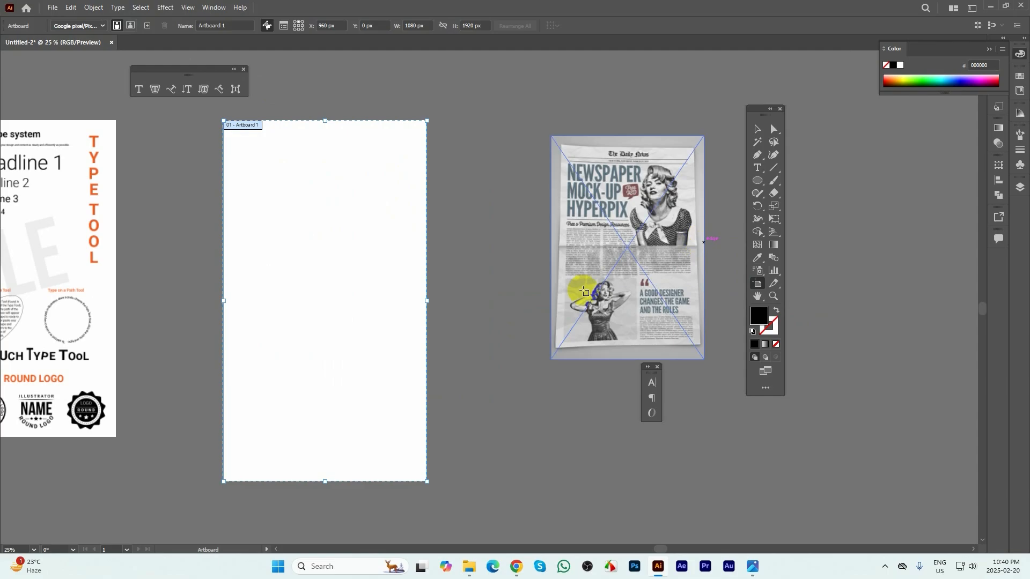
left_click_drag(427, 300, 479, 301)
left_click(760, 127)
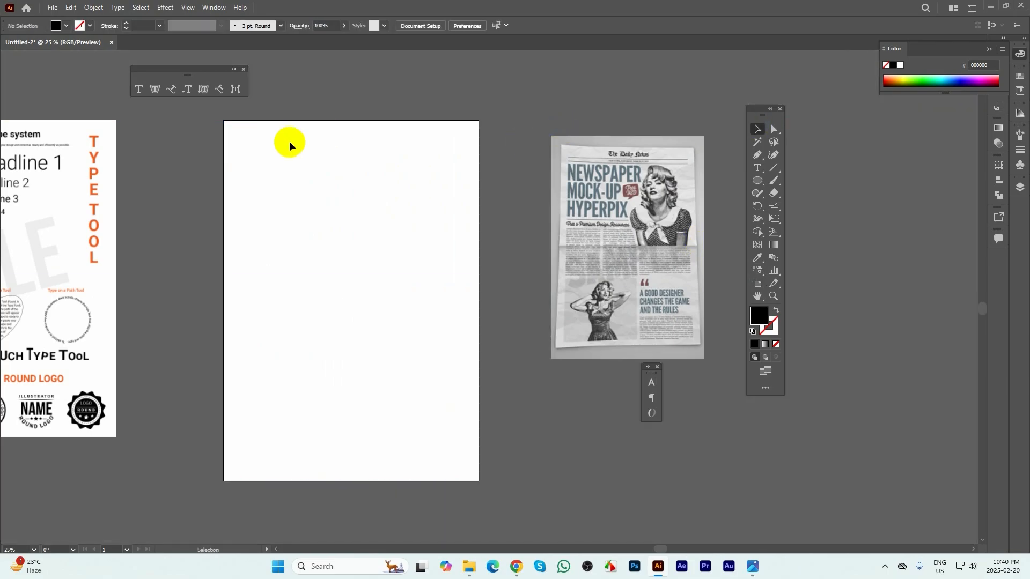
- Move the sample sheet farther left and lower, and shift the newspaper image slightly up and toward the artboard
left_click_drag(294, 223, 352, 217)
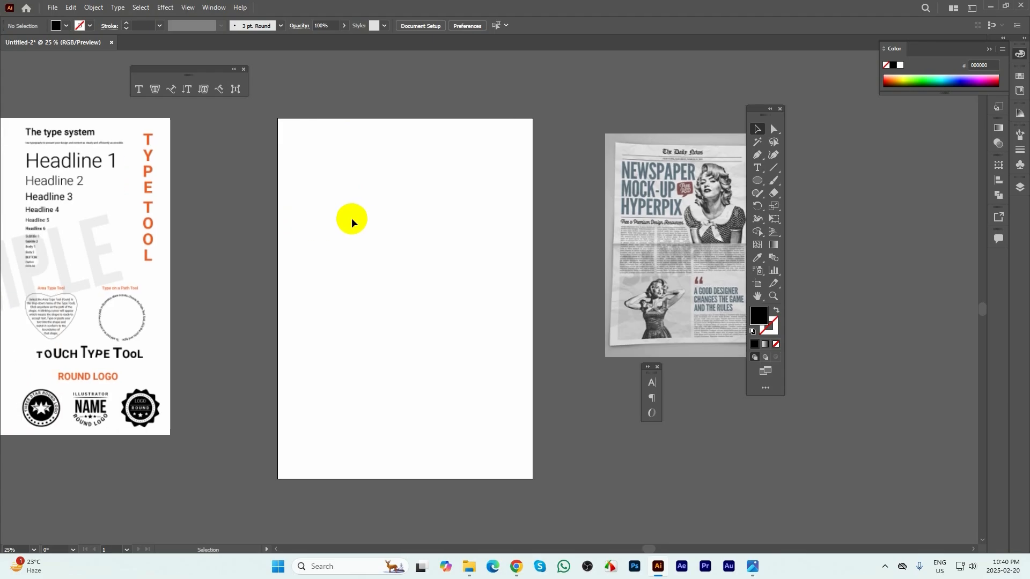
left_click_drag(152, 195, 114, 262)
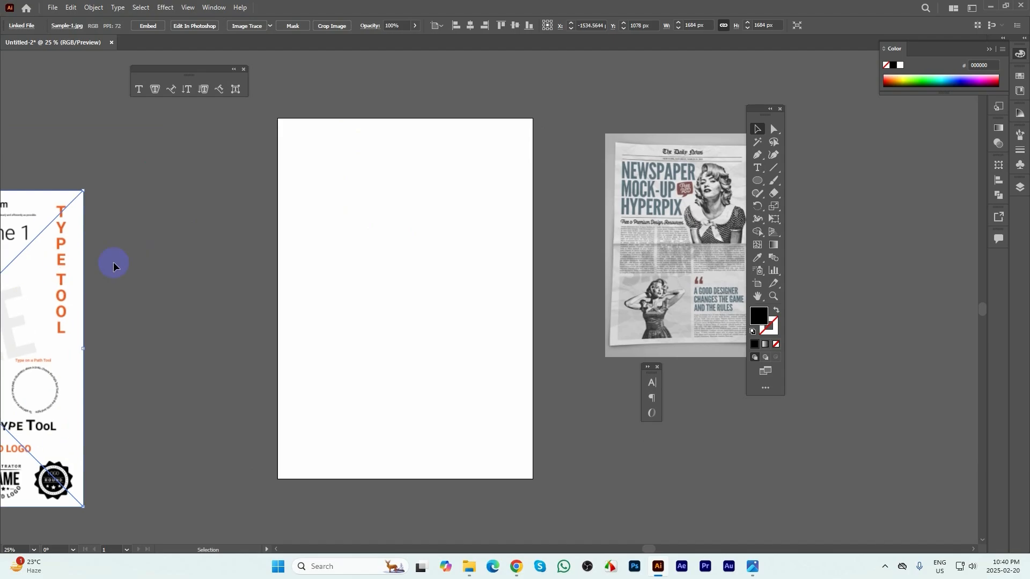
left_click_drag(680, 209, 670, 189)
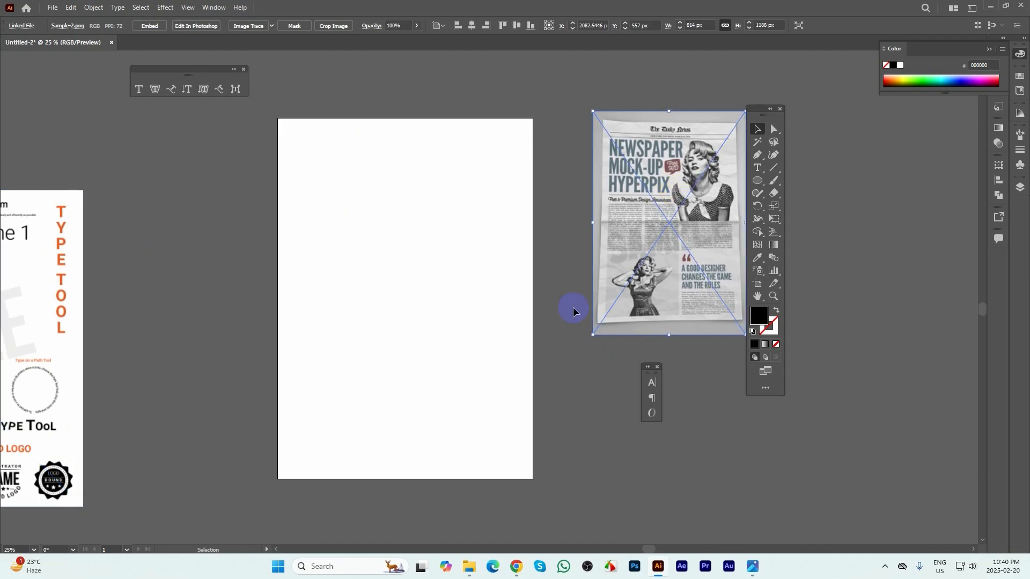
left_click_drag(572, 274, 530, 266)
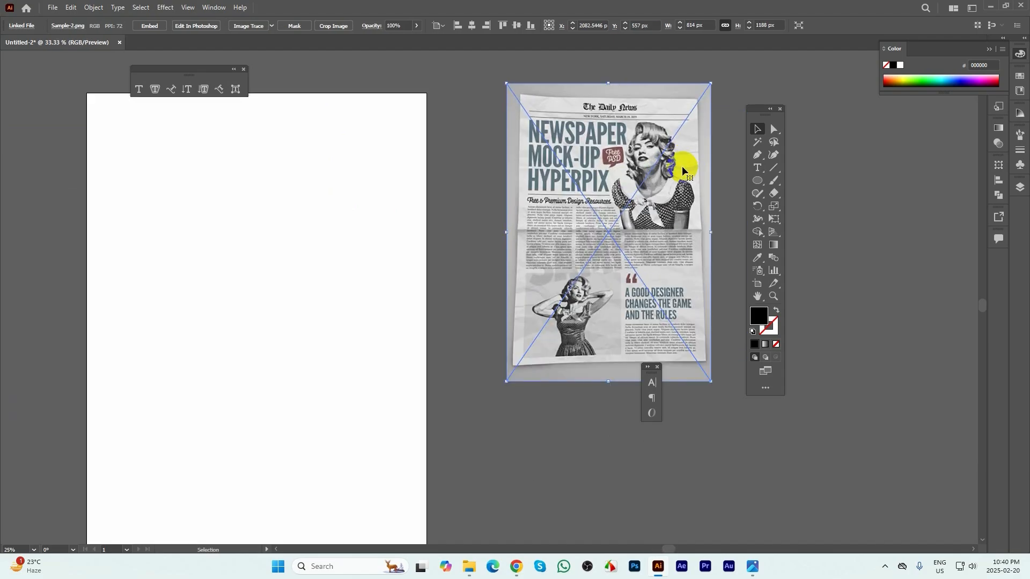
scroll(681, 166, "up", 1)
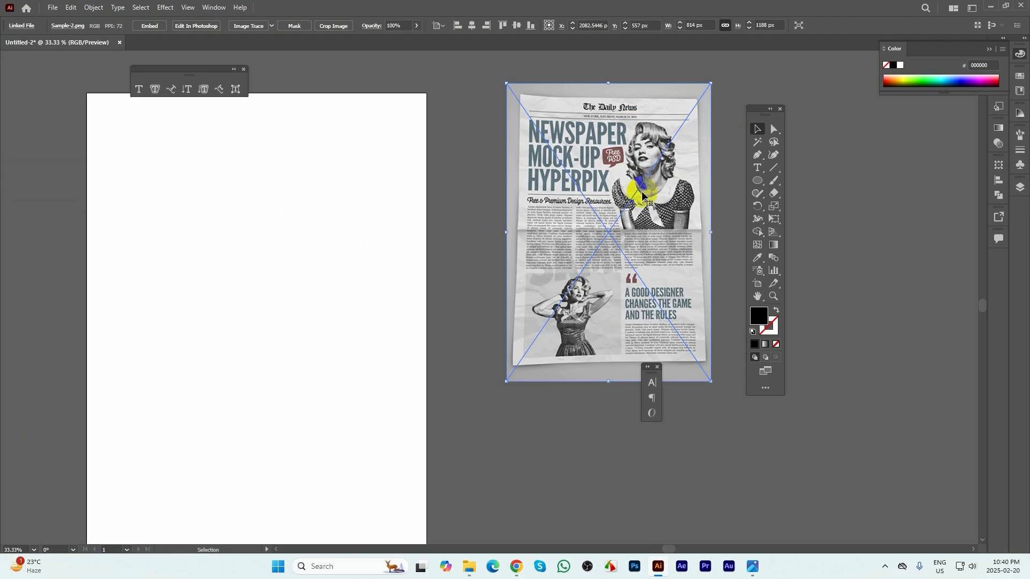
scroll(651, 188, "down", 1)
left_click(278, 140)
- Add a point text line reading "The Dailly Jason" in the upper part of the artboard
left_click(758, 167)
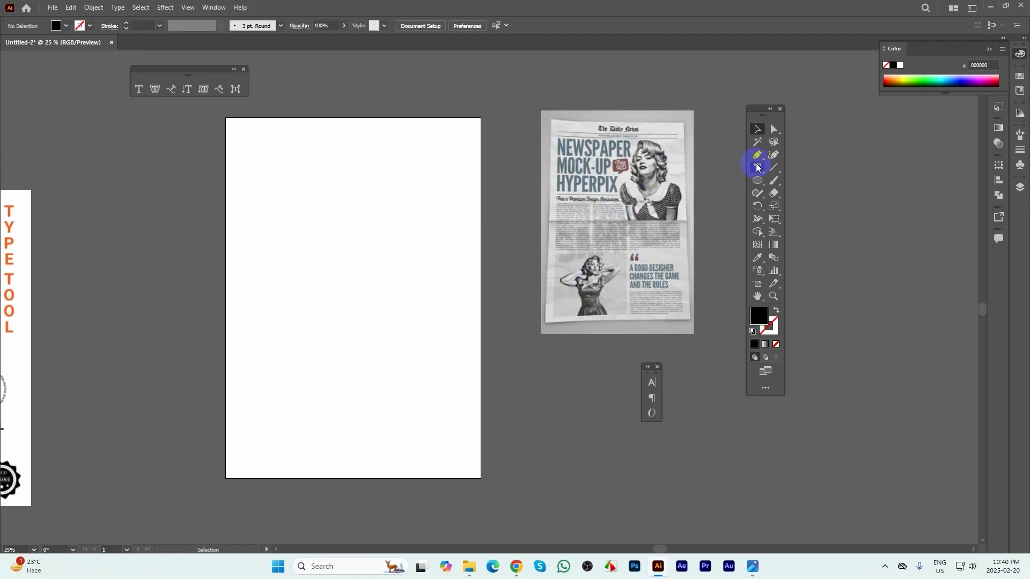
left_click(329, 175)
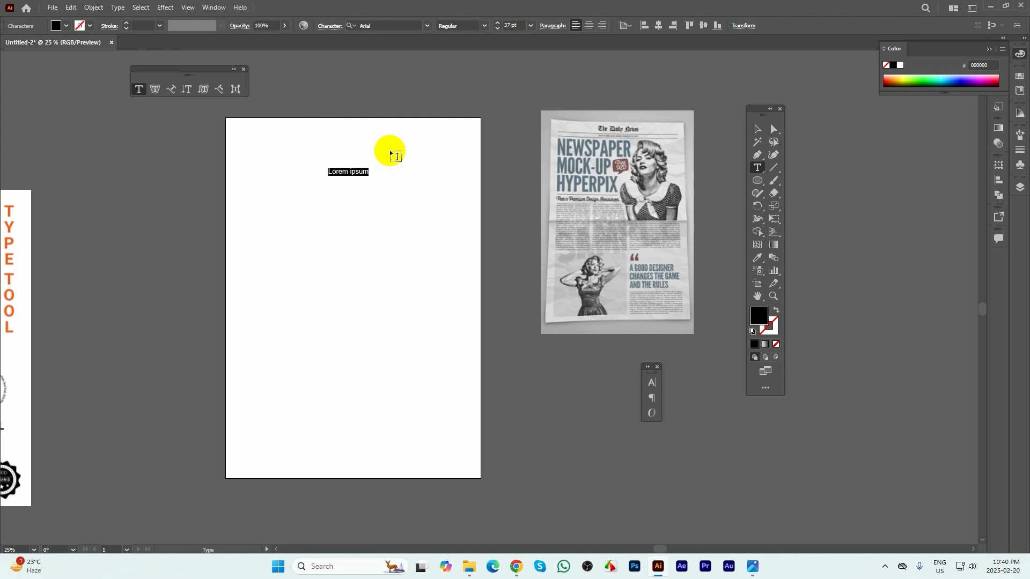
type("The Dailly Jason")
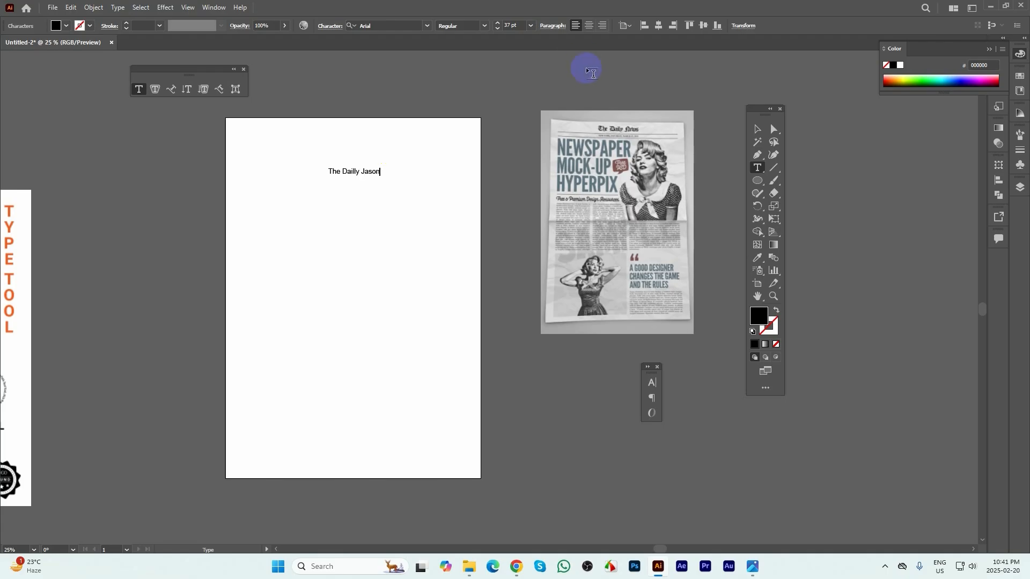
- Scale the title text to about 82.6 pt, position it near the artboard's top edge, and center its paragraph alignment
left_click(757, 129)
left_click_drag(380, 167, 390, 142)
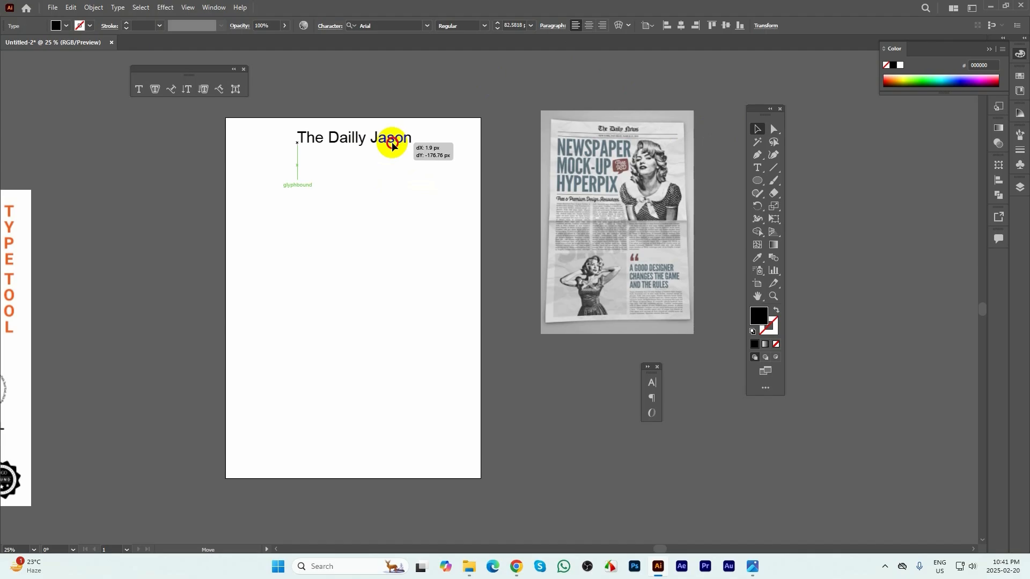
left_click(590, 26)
scroll(391, 149, "up", 1)
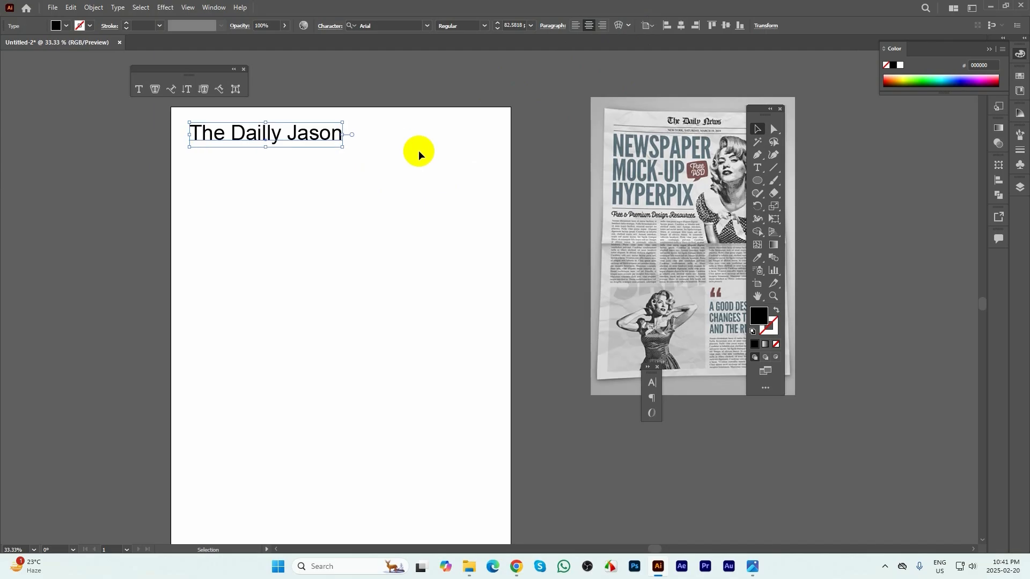
left_click_drag(311, 140, 335, 142)
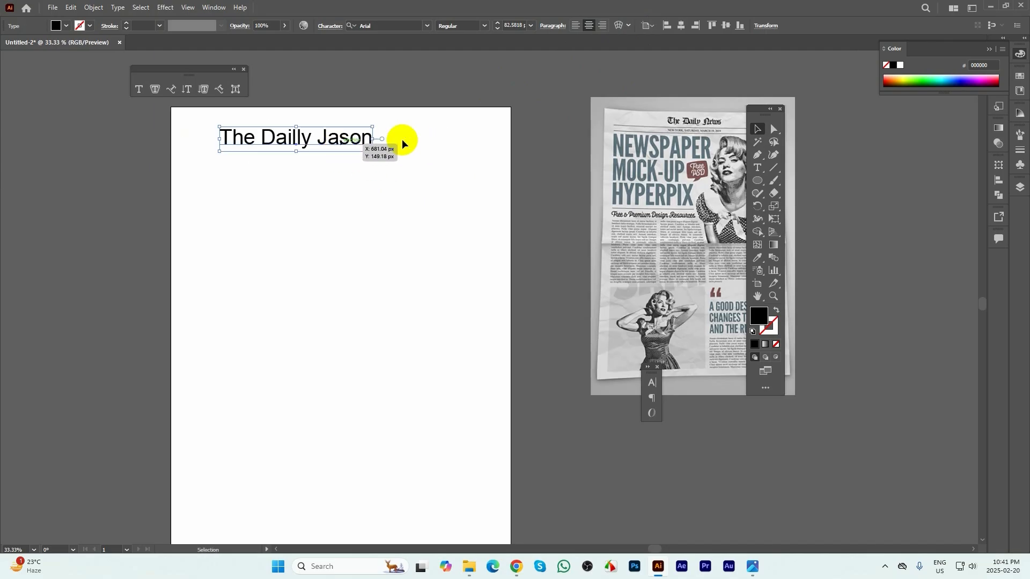
- Align the title's horizontal center to the artboard, using Align to Artboard as the reference
left_click(652, 24)
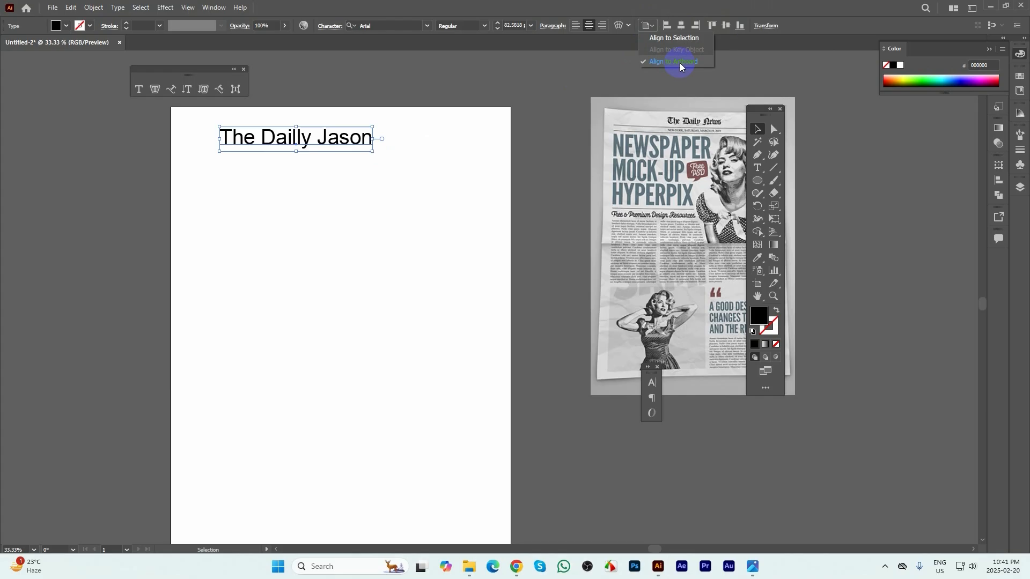
left_click(220, 11)
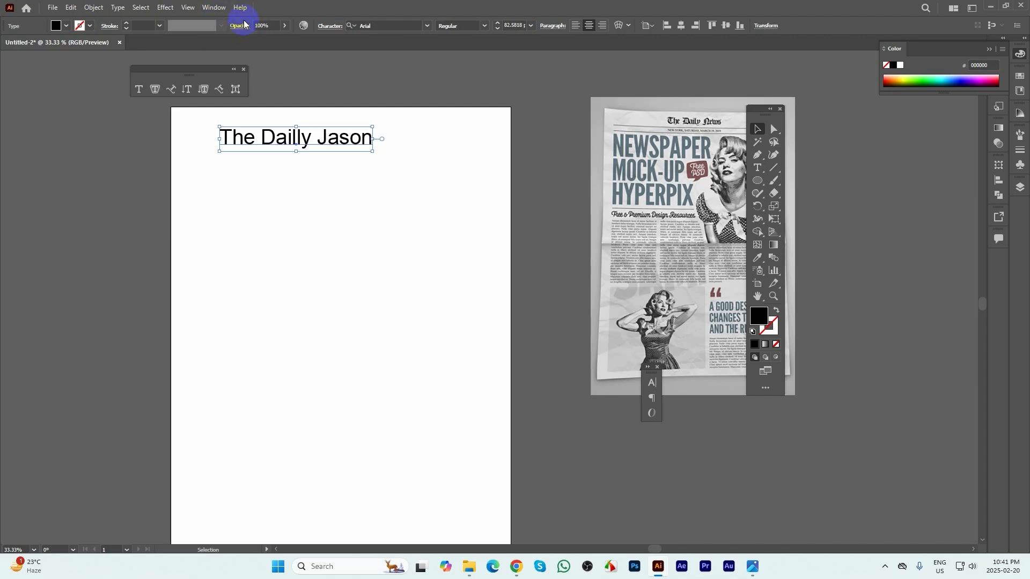
left_click(215, 8)
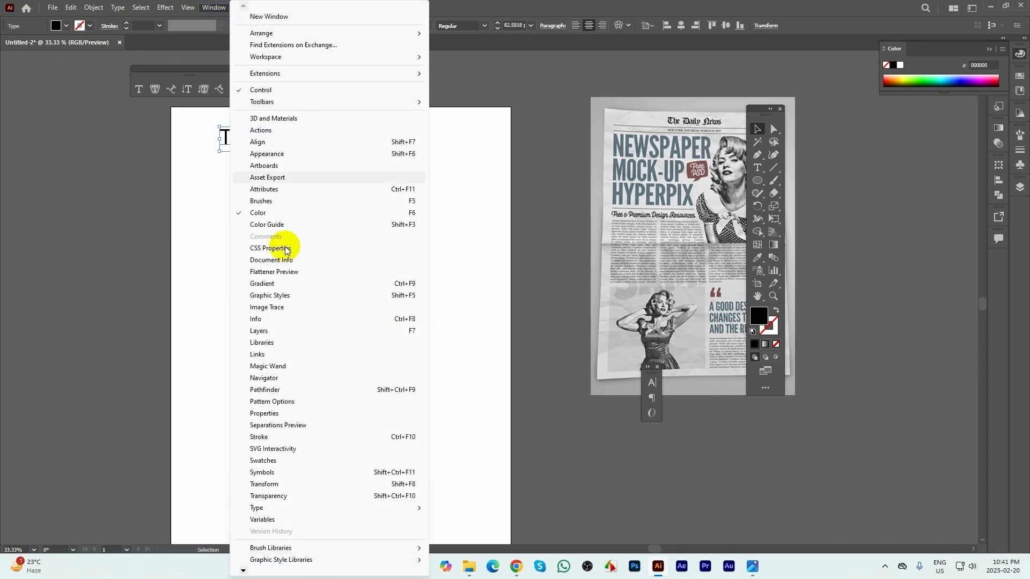
left_click(279, 148)
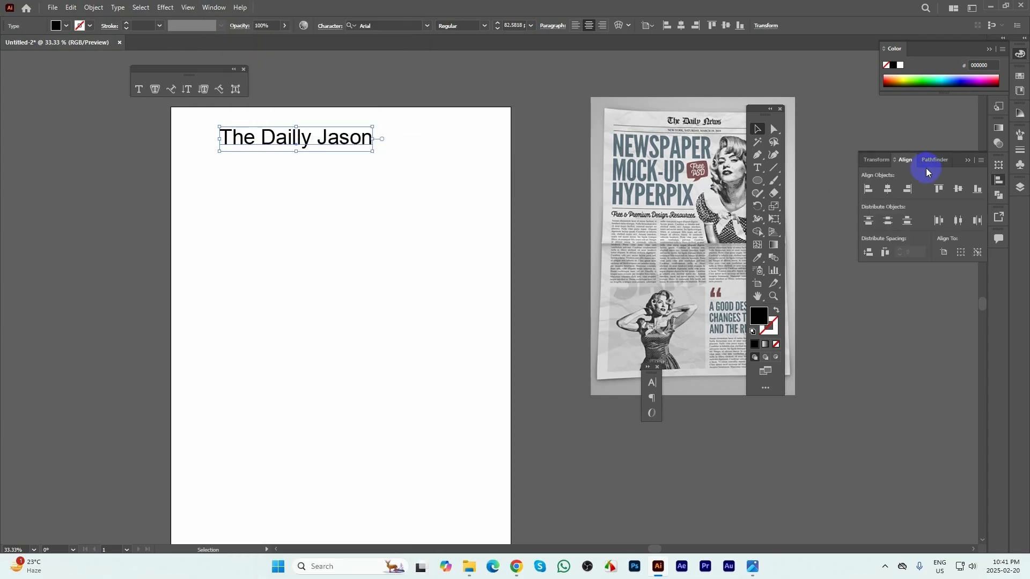
left_click(970, 160)
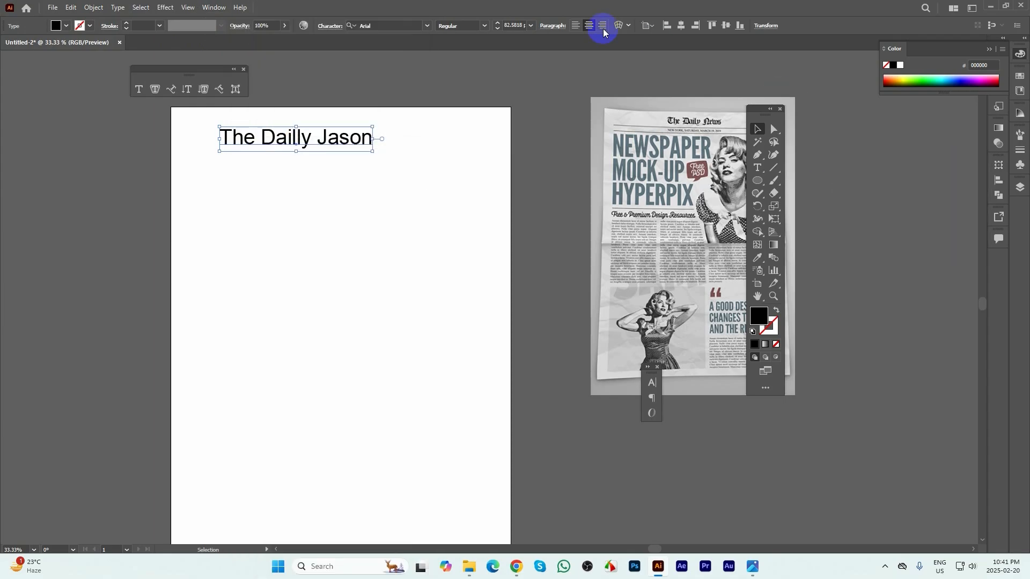
left_click(646, 26)
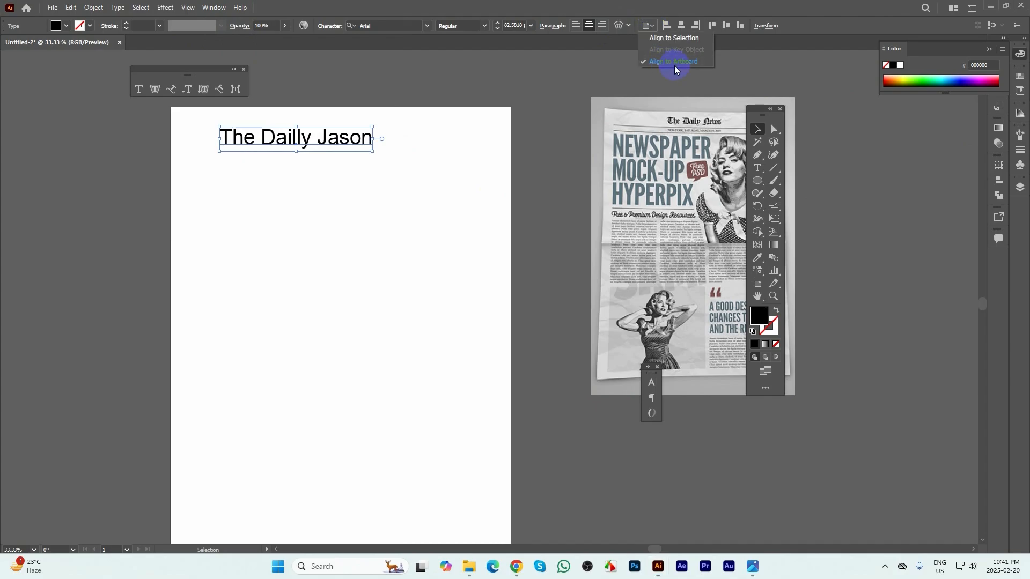
left_click(664, 61)
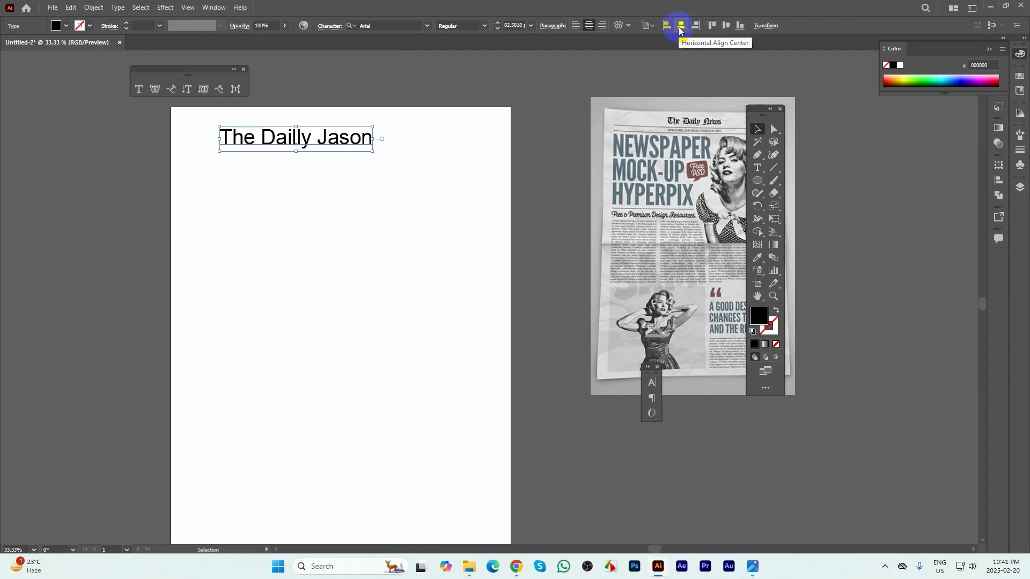
left_click(680, 26)
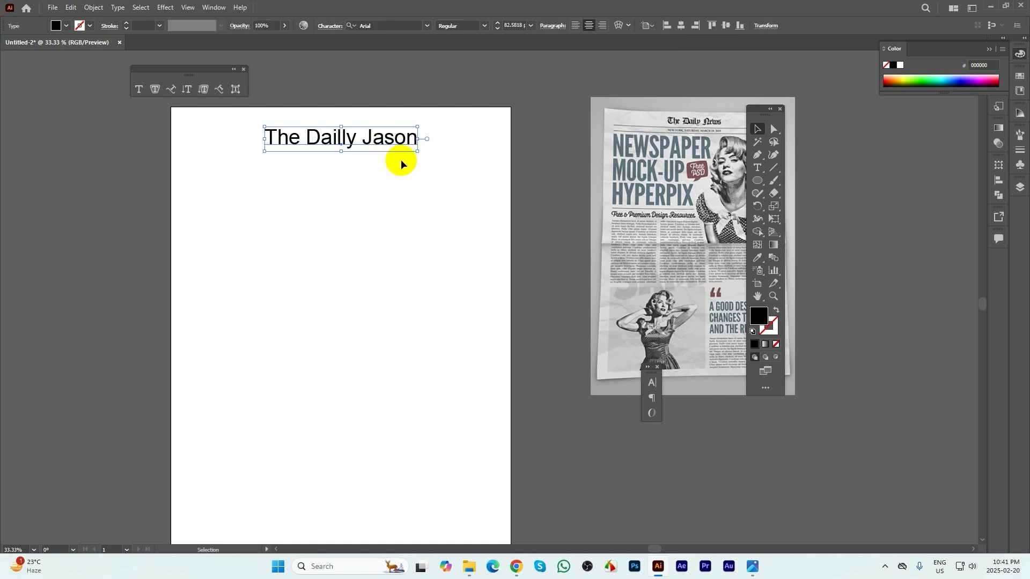
- Compare the title with the newspaper sample's masthead lettering and browse the installed fonts for a similar typeface
scroll(697, 110, "up", 4)
scroll(686, 155, "down", 2)
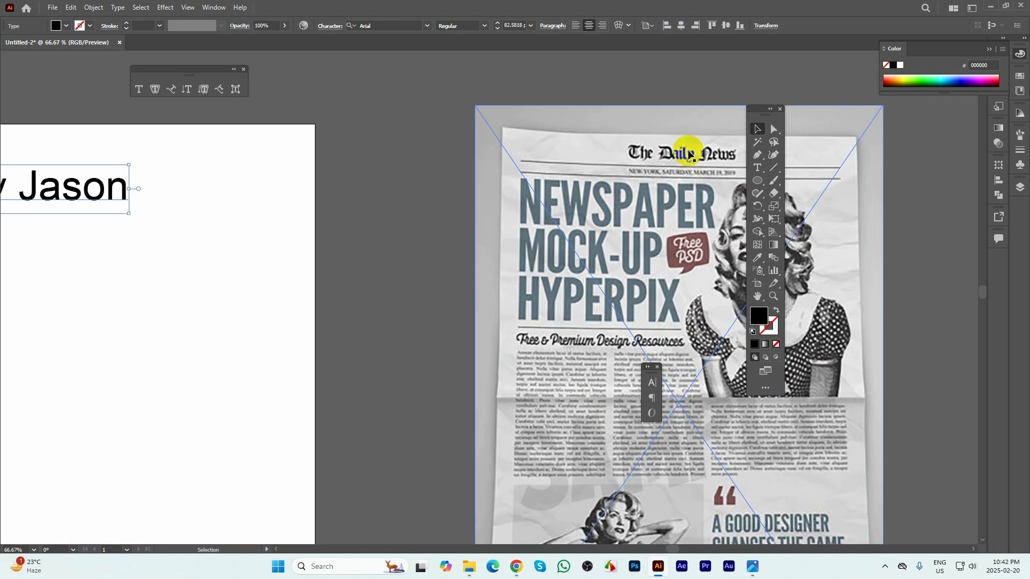
scroll(721, 158, "down", 2)
scroll(413, 172, "up", 1)
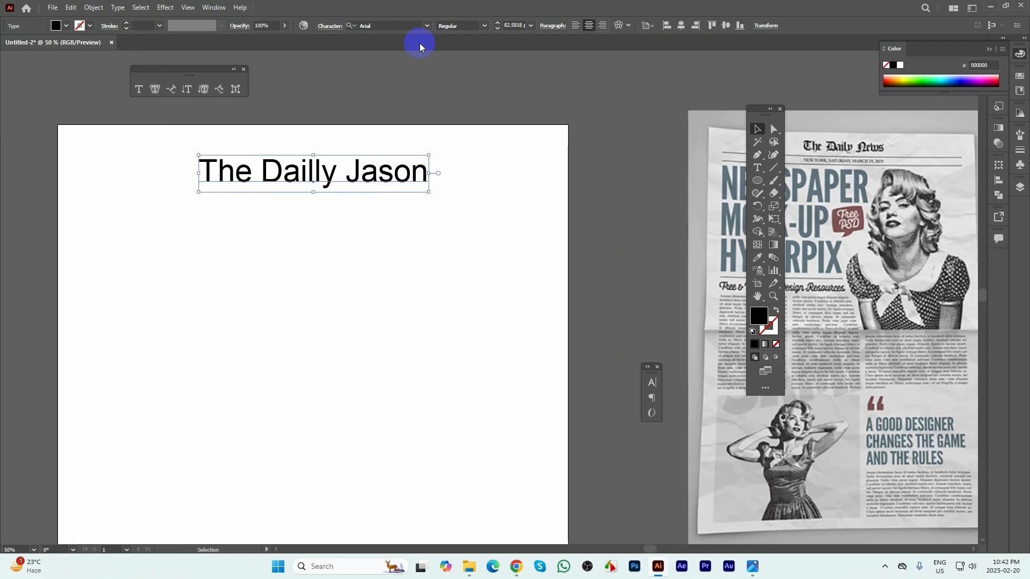
left_click(427, 26)
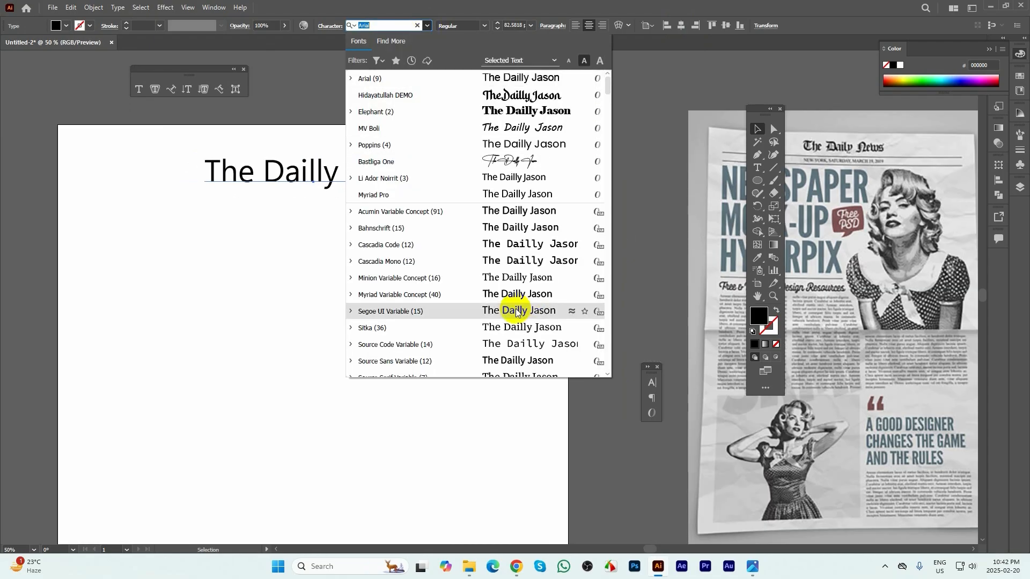
scroll(515, 297, "down", 6)
left_click(490, 431)
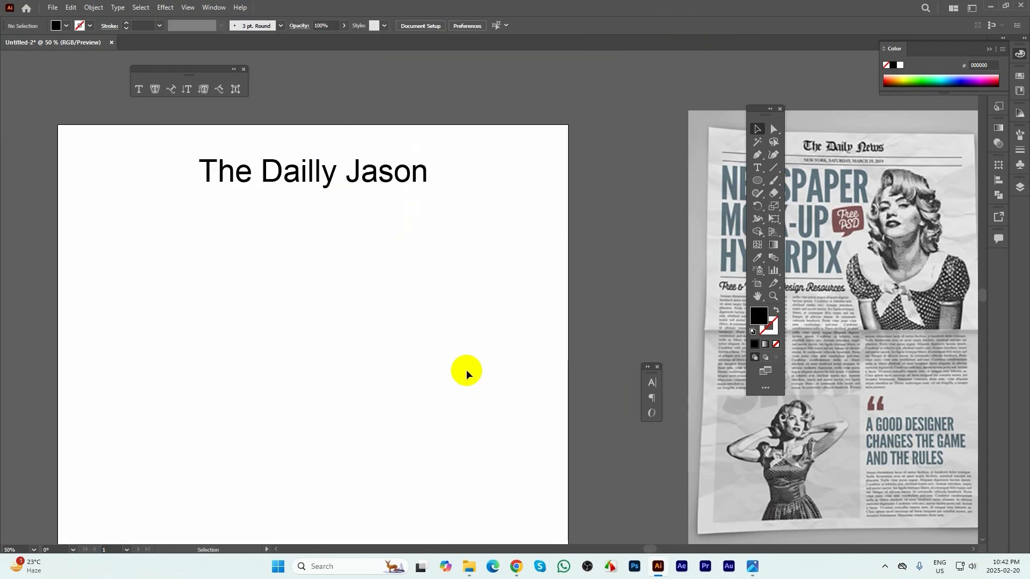
- Switch to File Explorer and browse the Font folder, opening its Pofessional Font subfolder to look for a masthead typeface
left_click(472, 572)
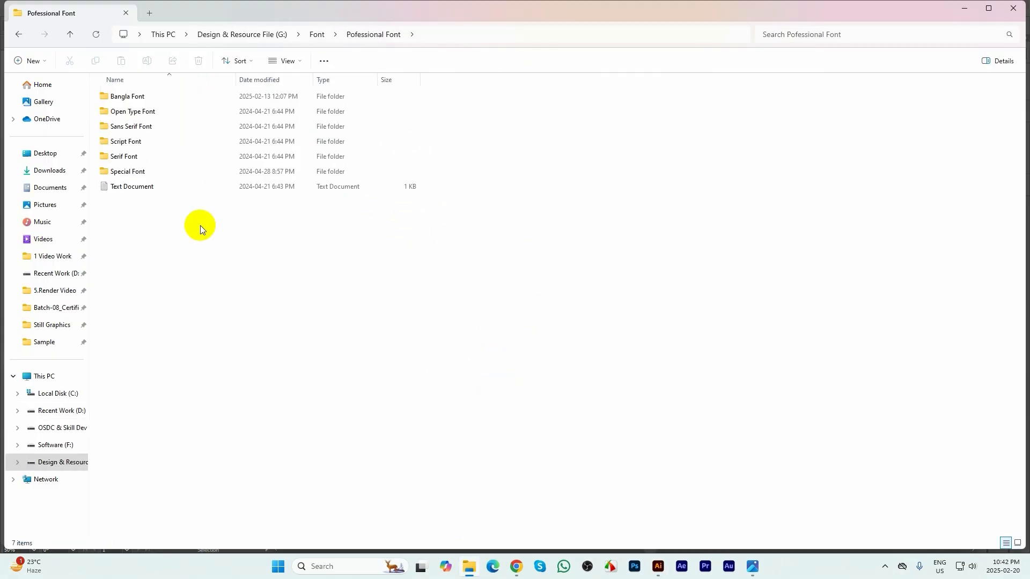
left_click(68, 36)
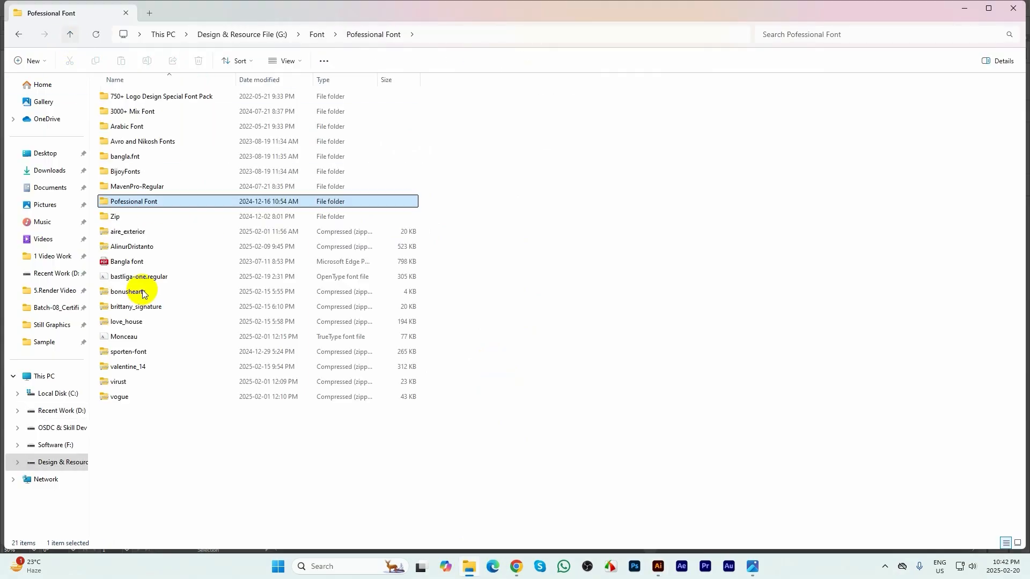
double_click(121, 202)
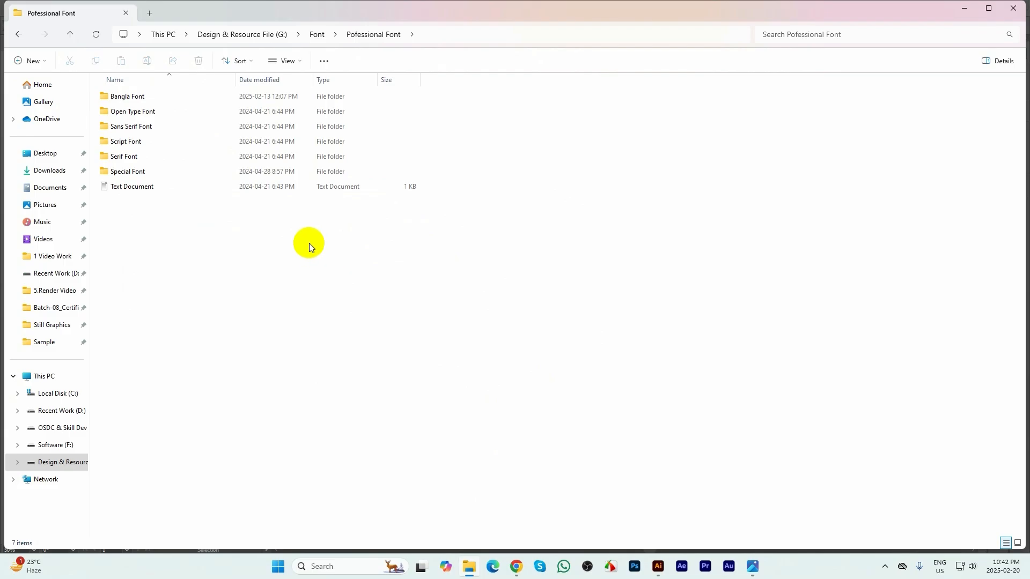
- Look through the contents of the Font folder and its Pofessional Font subfolder
left_click(68, 34)
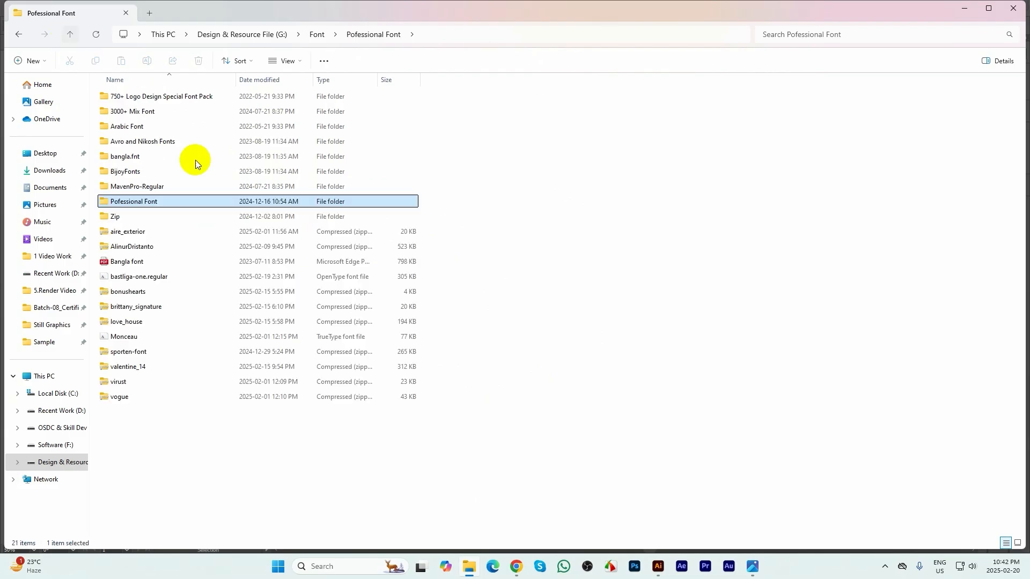
left_click_drag(556, 403, 103, 94)
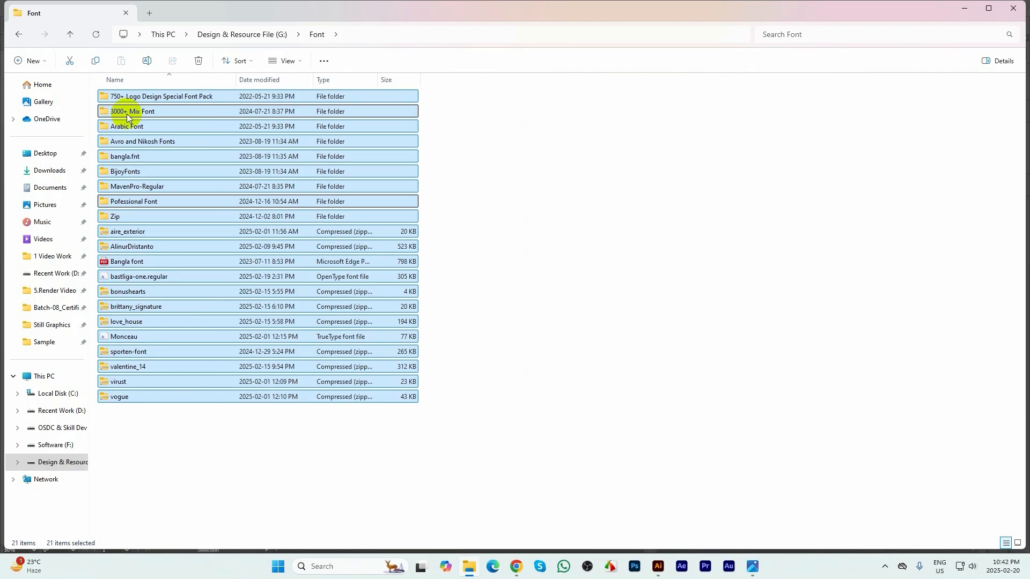
left_click(156, 446)
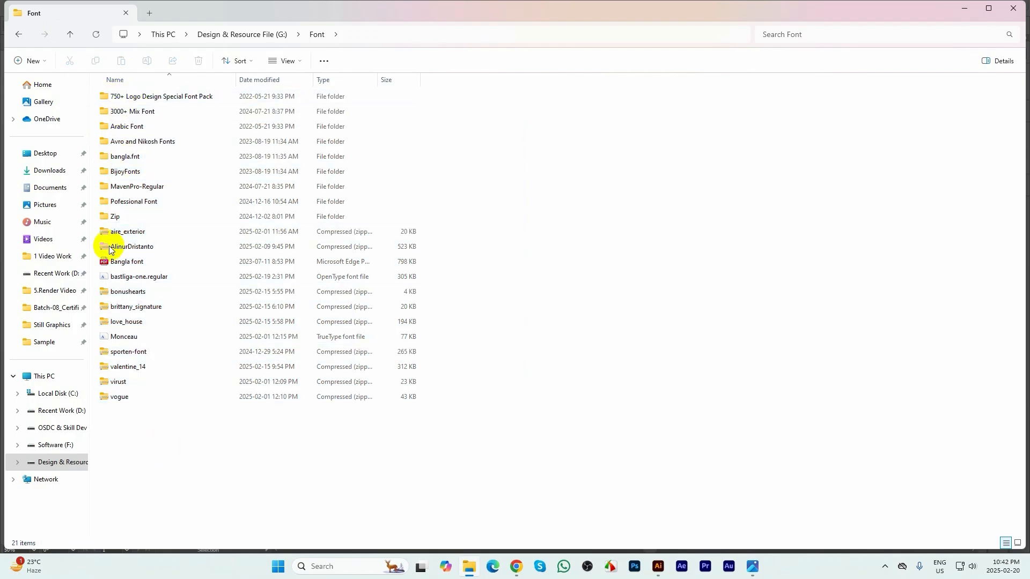
double_click(128, 202)
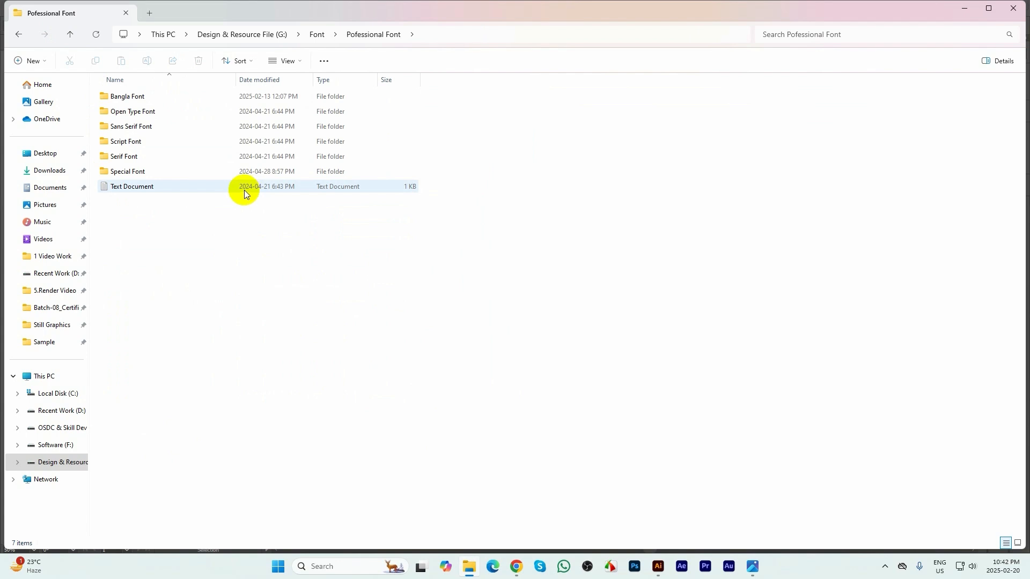
left_click_drag(430, 272, 109, 95)
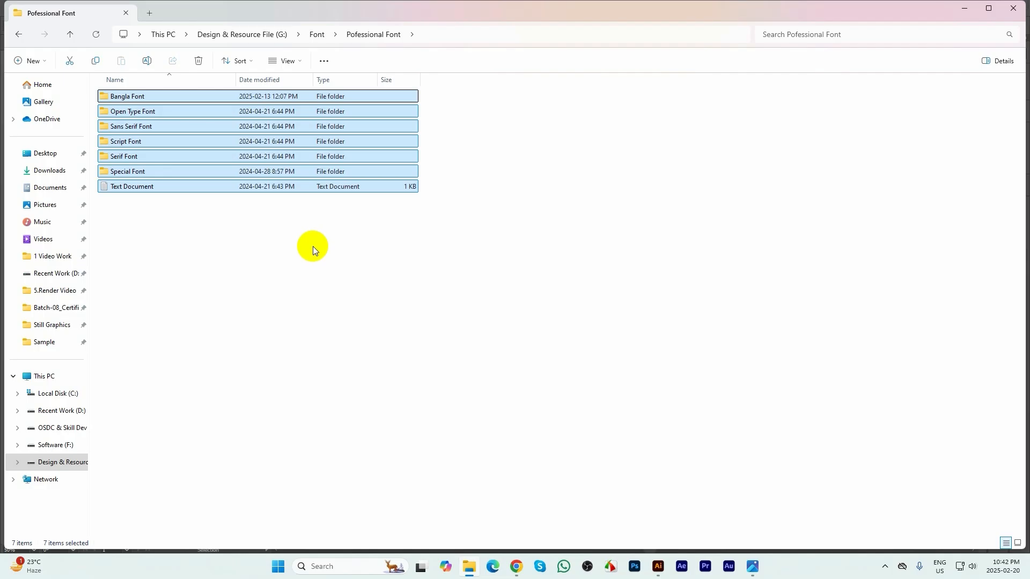
left_click(178, 250)
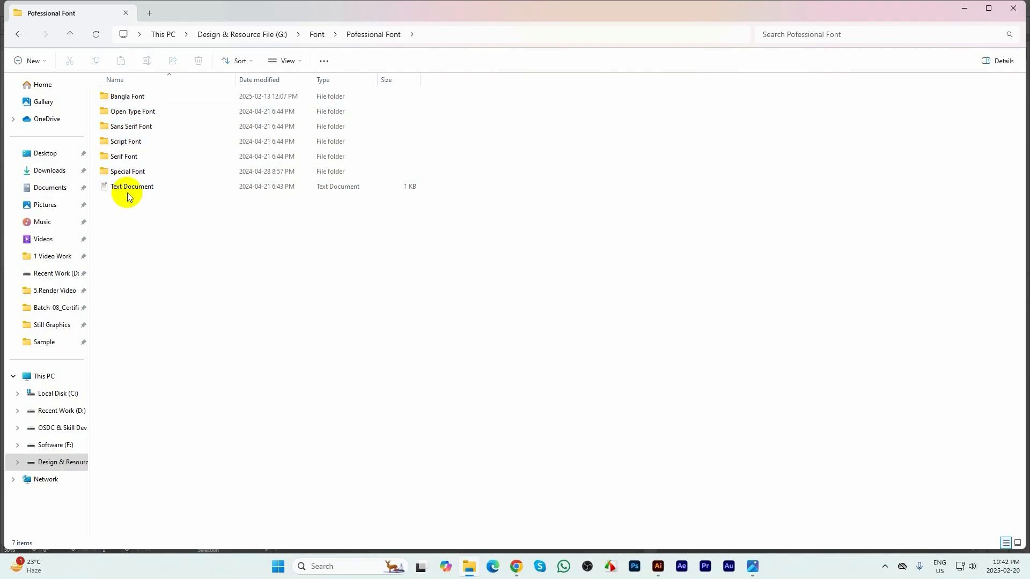
- Install the Certificate Bold font from the Certificate-Font archive in the Special Font folder, and return to that folder
double_click(123, 169)
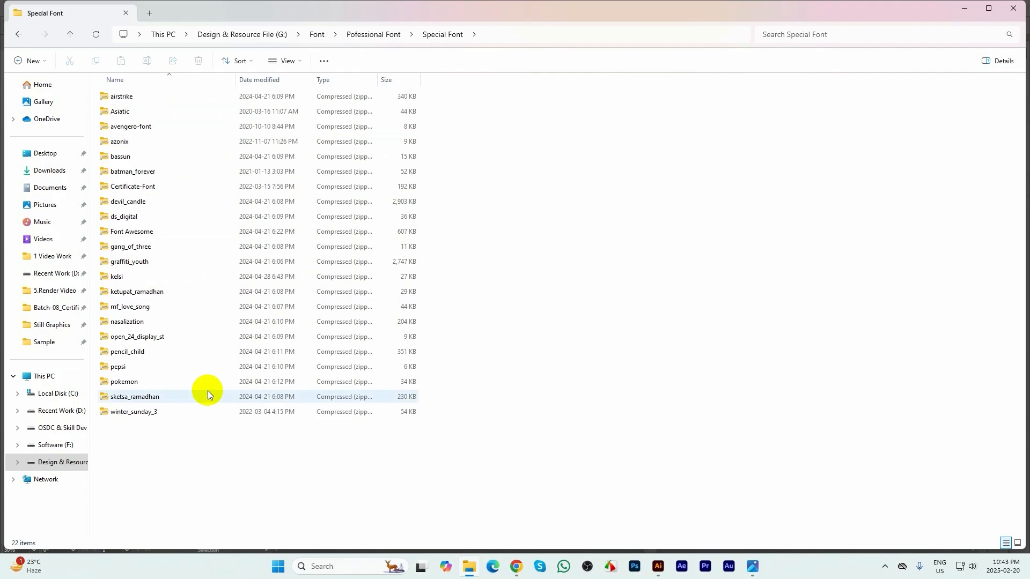
key("c")
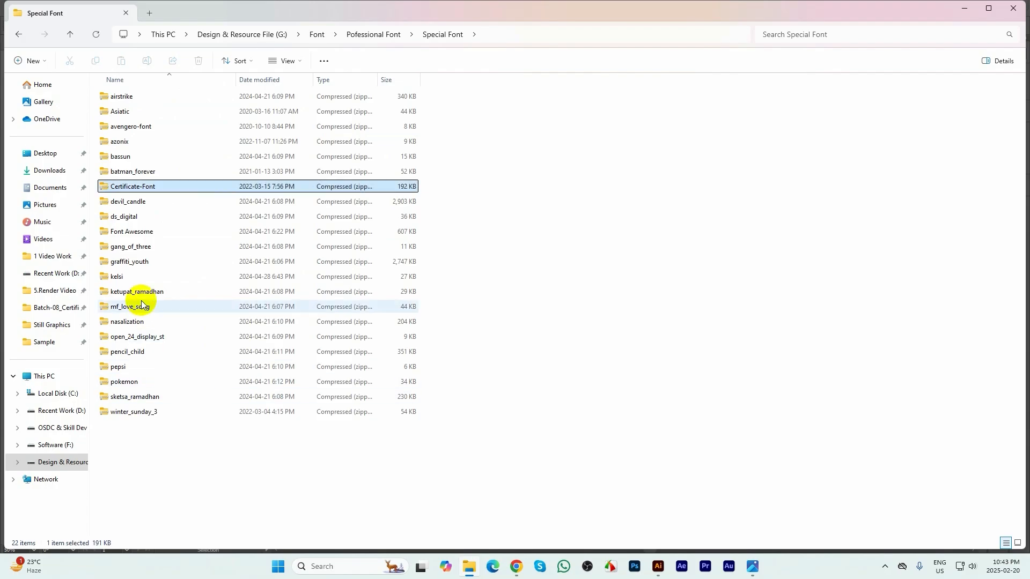
double_click(130, 187)
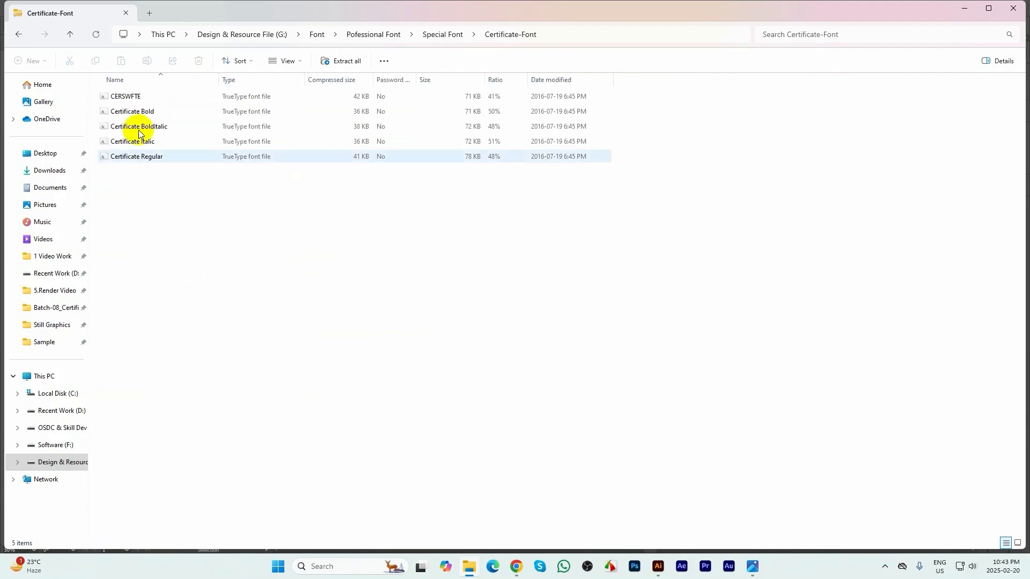
left_click(116, 111)
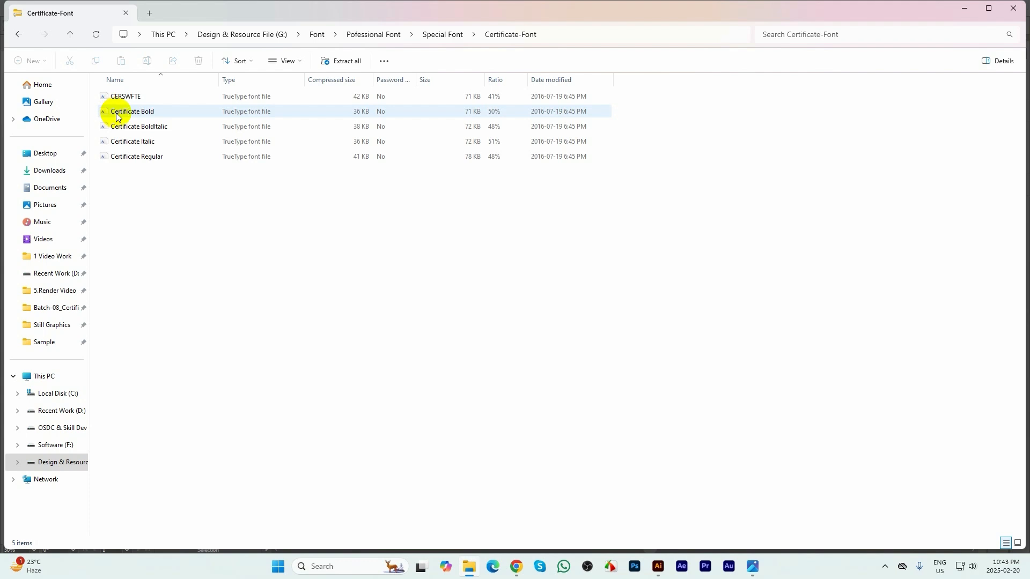
double_click(114, 111)
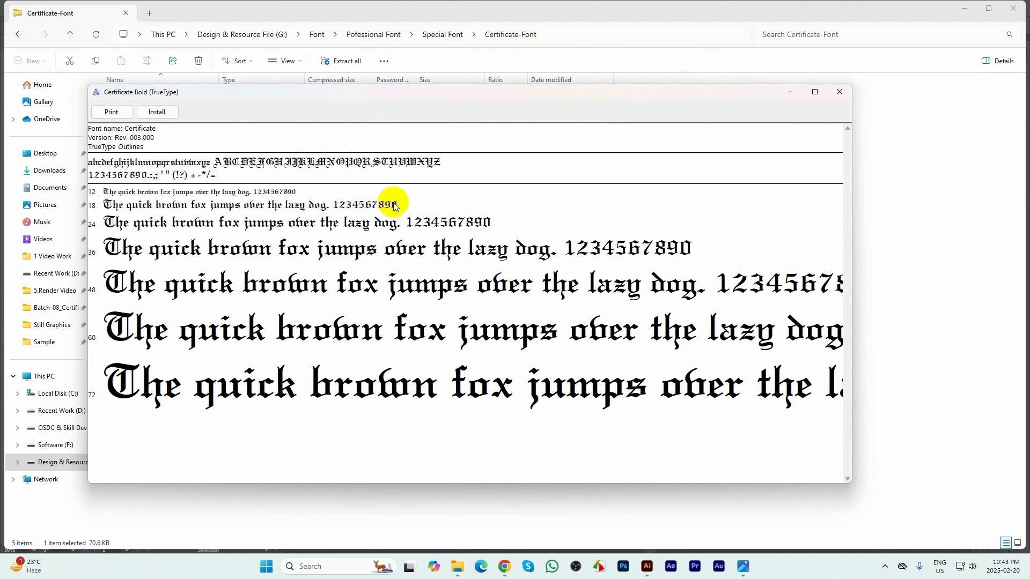
left_click(156, 111)
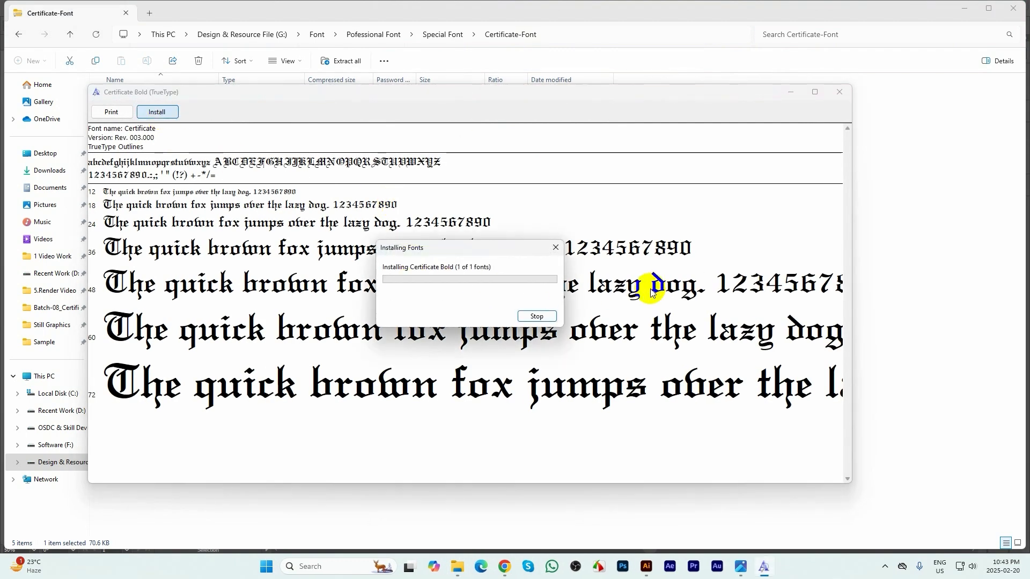
left_click(839, 92)
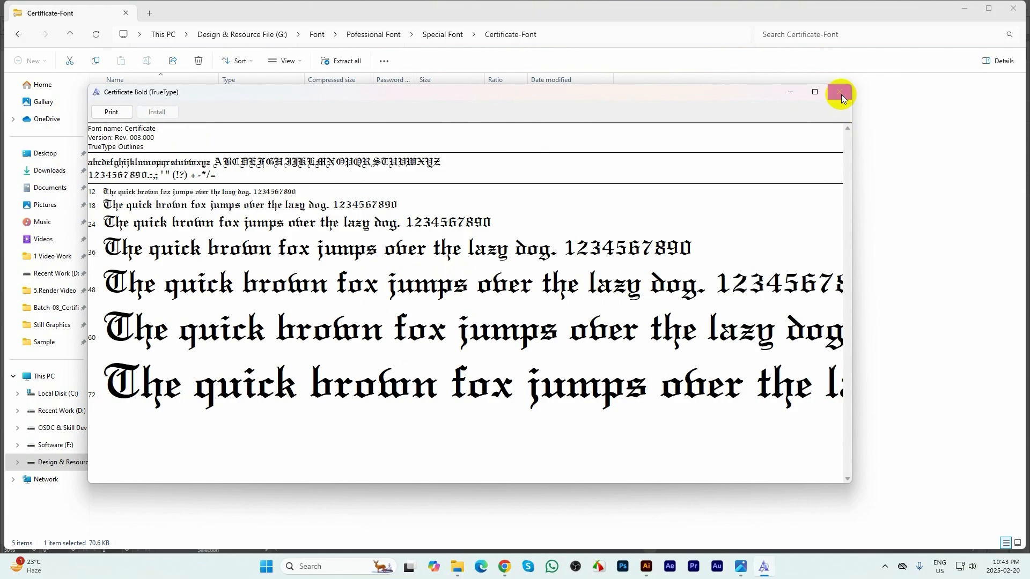
left_click(73, 36)
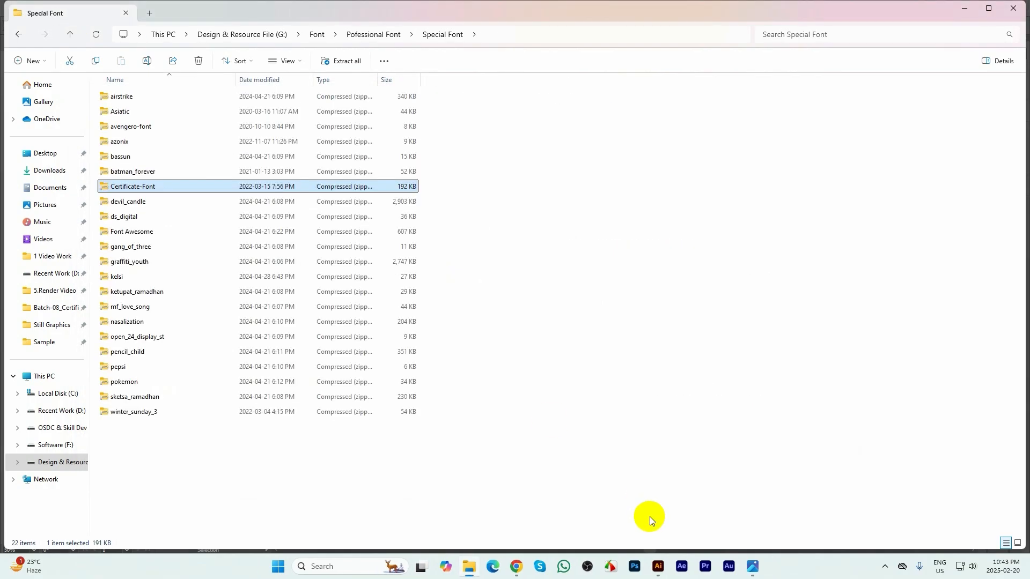
- Switch to Illustrator and set the font of the newspaper title on the artboard to Certificate Bold
left_click(657, 561)
left_click(317, 184)
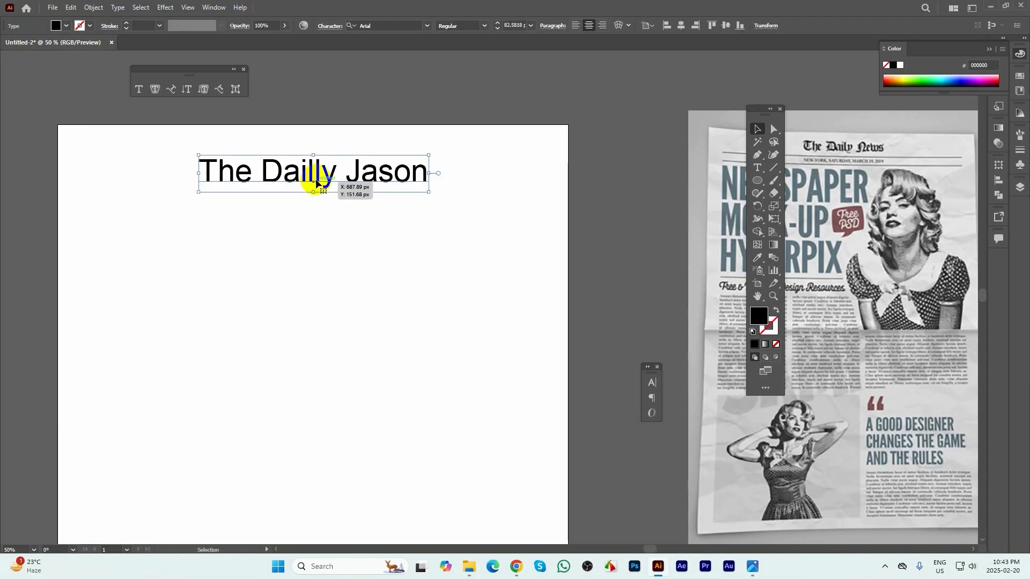
left_click(376, 23)
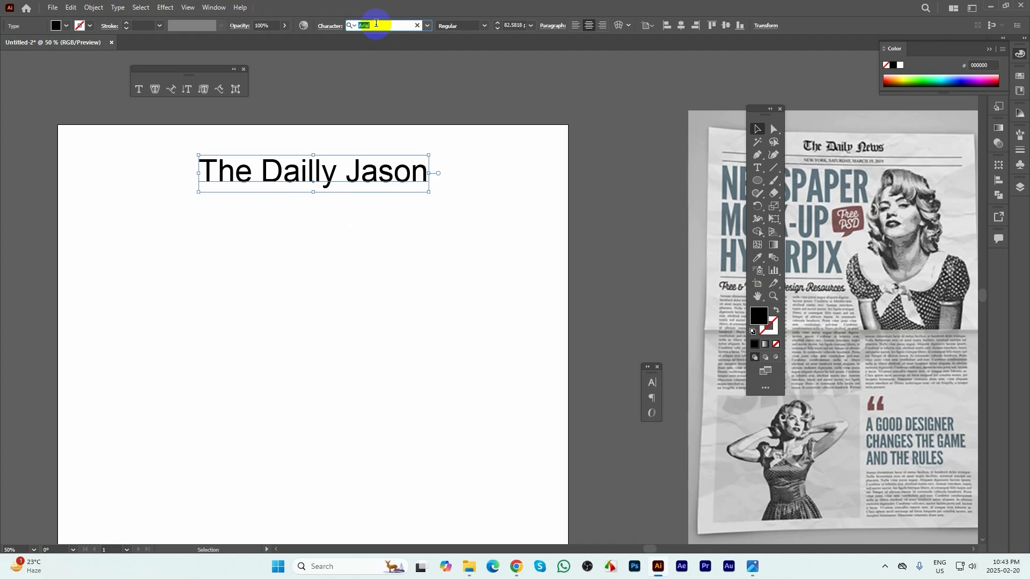
type("cert")
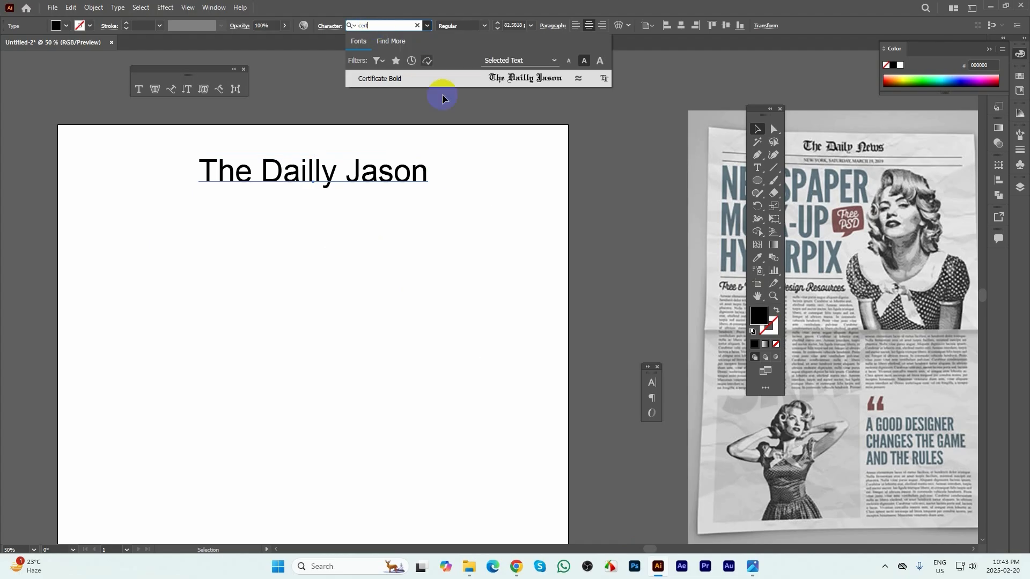
left_click(397, 78)
left_click(467, 227)
scroll(417, 162, "down", 1)
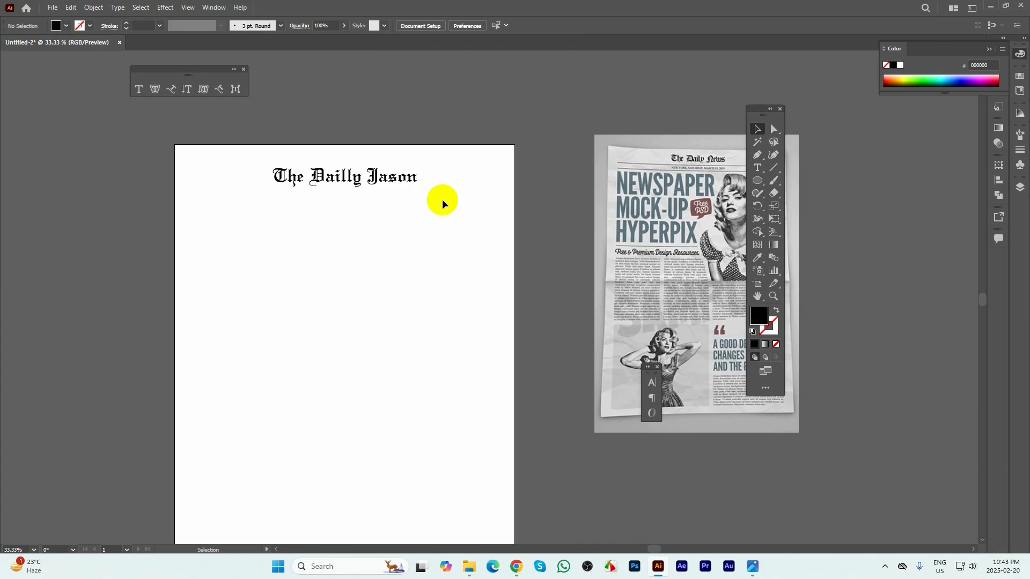
left_click_drag(457, 206, 432, 189)
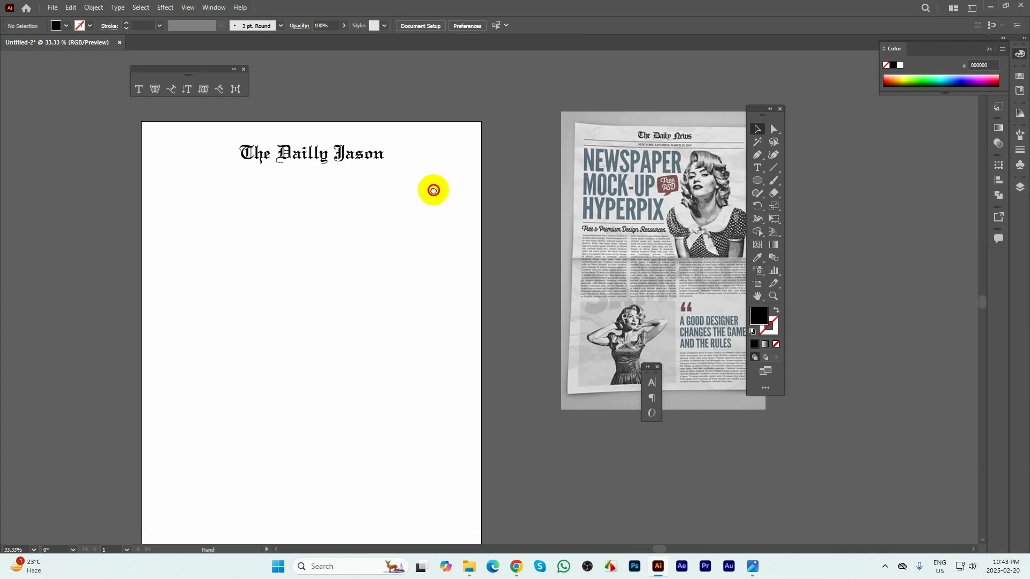
left_click(356, 156)
left_click(445, 215)
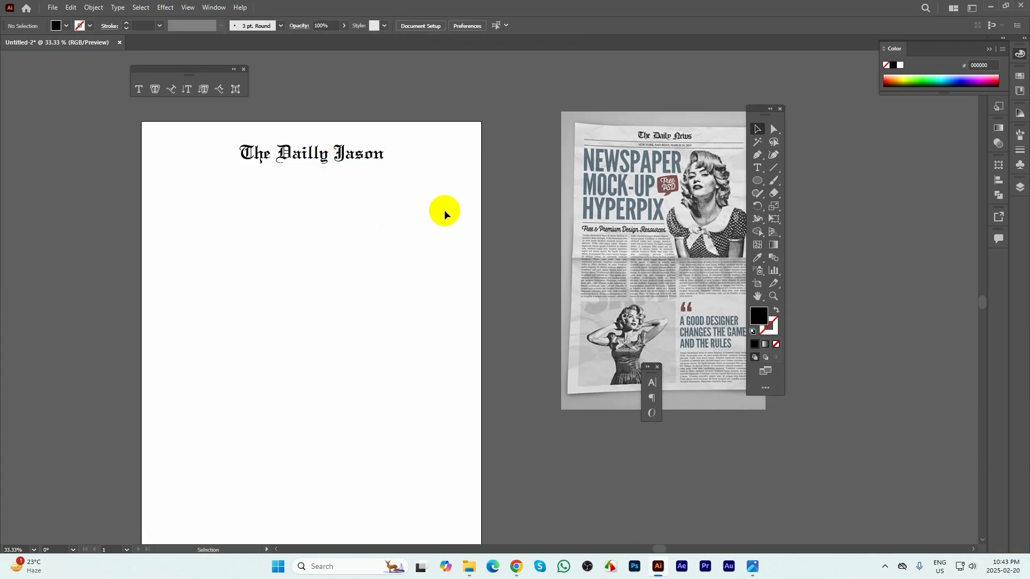
- Draw a wide rectangle about 1270 by 58 px below the newspaper title, with no fill and a black stroke
left_click(774, 175)
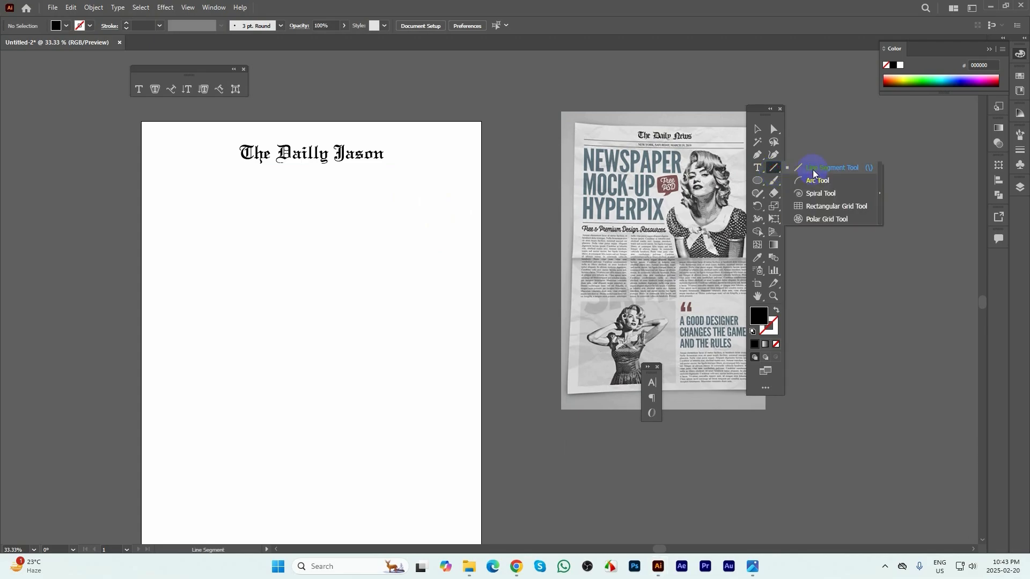
left_click_drag(415, 166, 391, 165)
left_click_drag(758, 185, 792, 180)
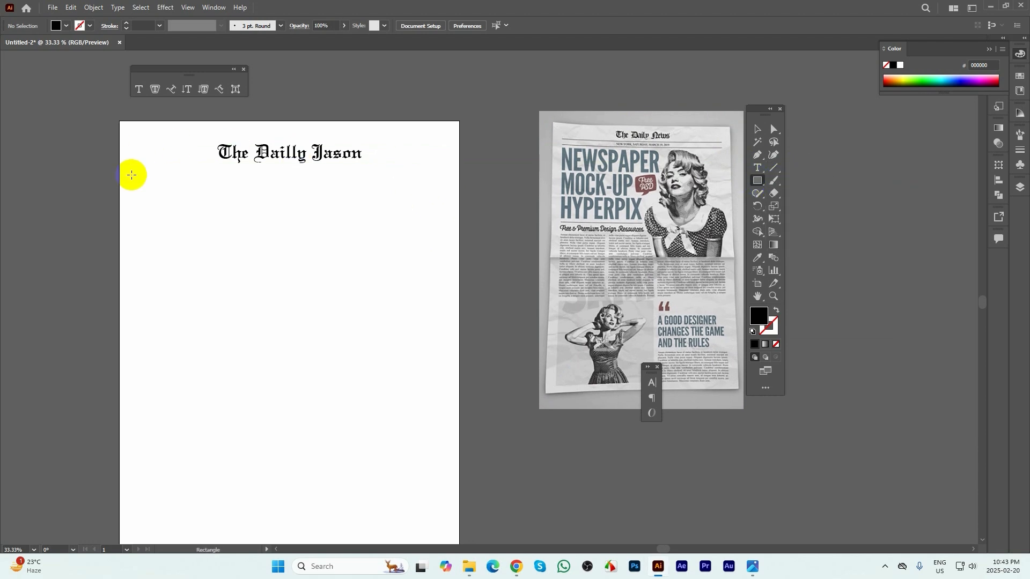
left_click_drag(132, 175, 450, 189)
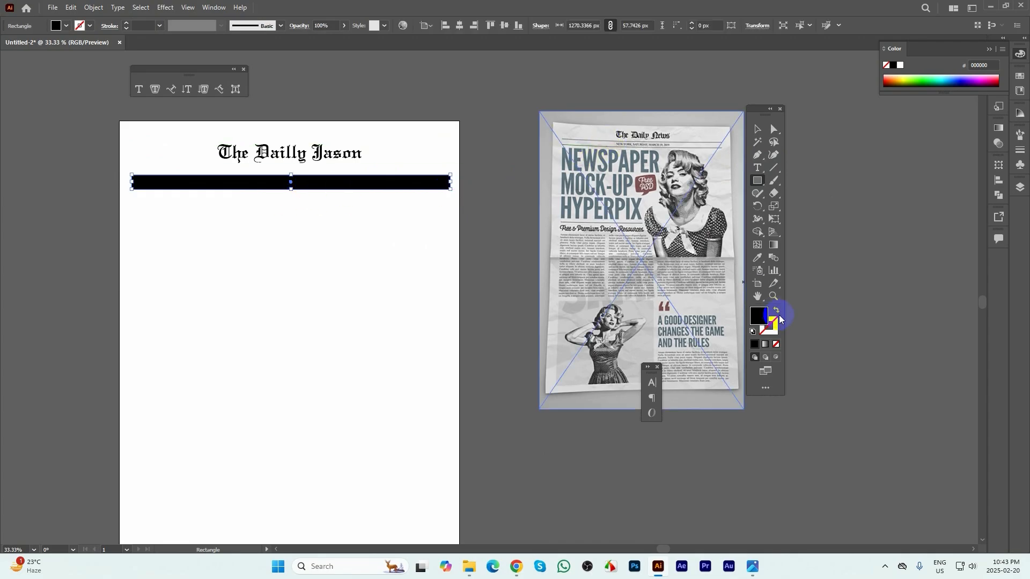
left_click(775, 311)
left_click(757, 129)
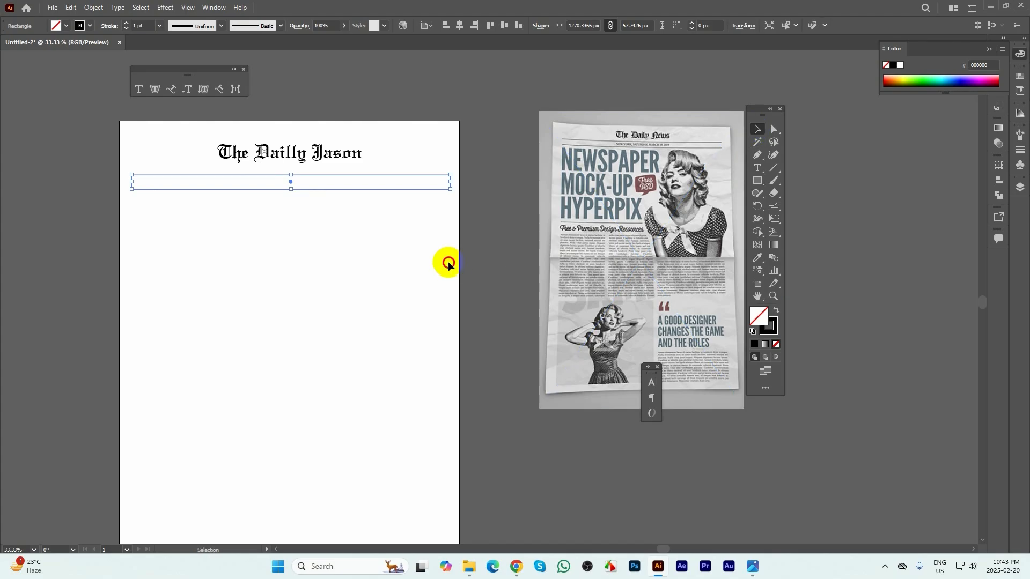
left_click(446, 261)
- Move the outlined rectangle up closer beneath the title and set its stroke weight to 2 pt
left_click_drag(297, 178, 295, 171)
left_click(334, 241)
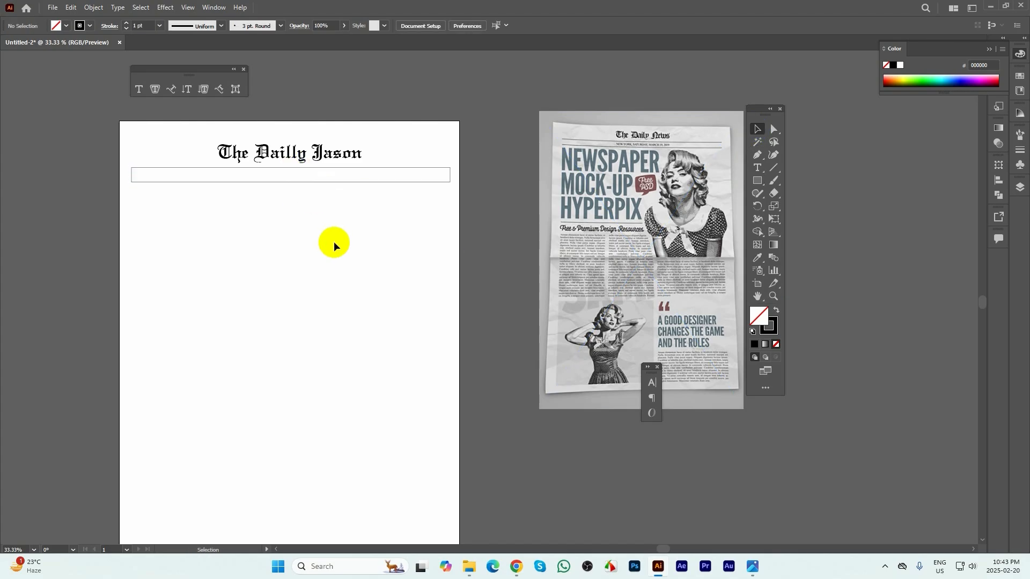
left_click(310, 185)
scroll(309, 185, "up", 2)
left_click(130, 27)
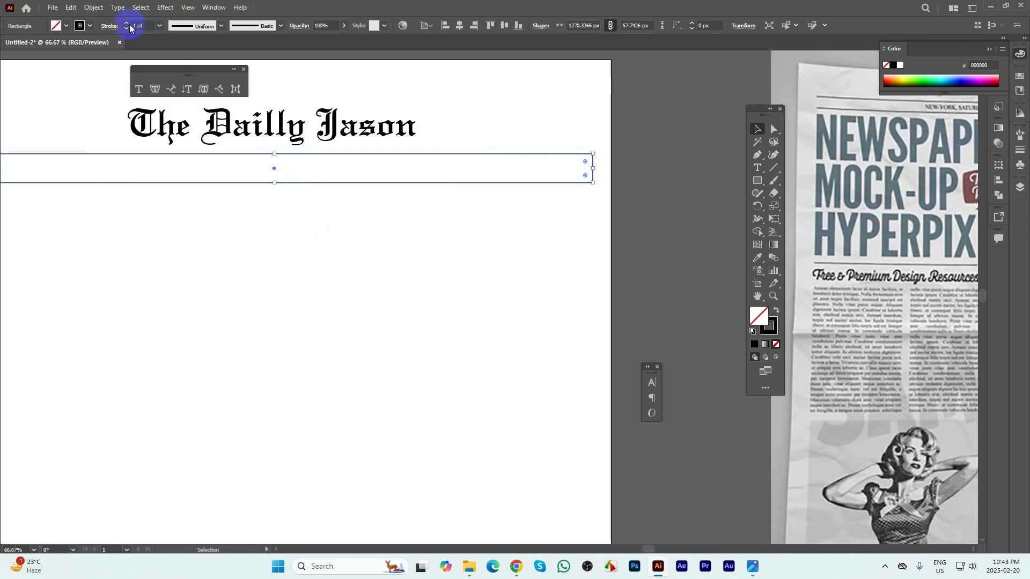
left_click(555, 264)
- Add a text line reading "Typing Practice" in the blank area below the outlined rectangle
scroll(532, 259, "down", 1)
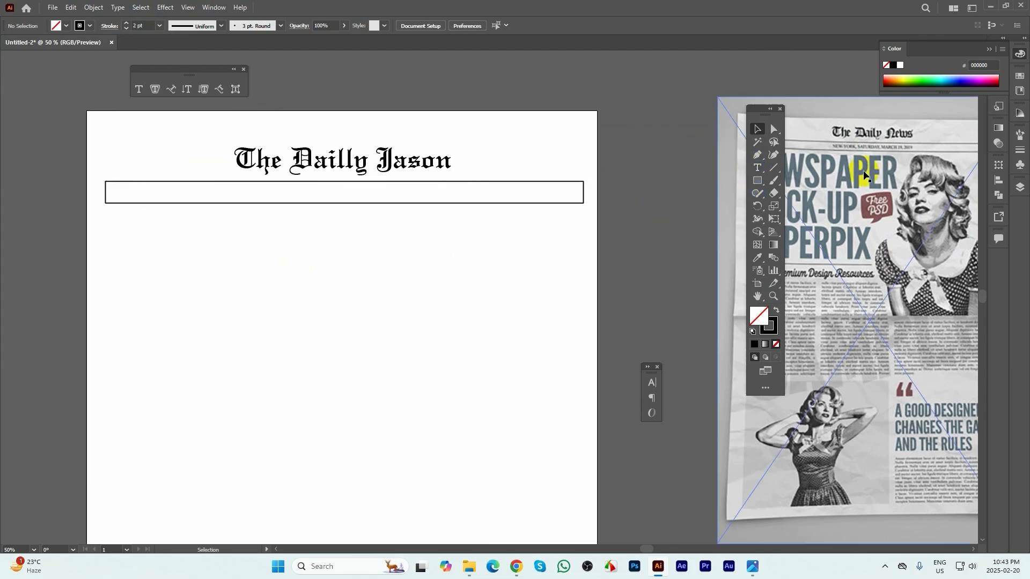
left_click(757, 168)
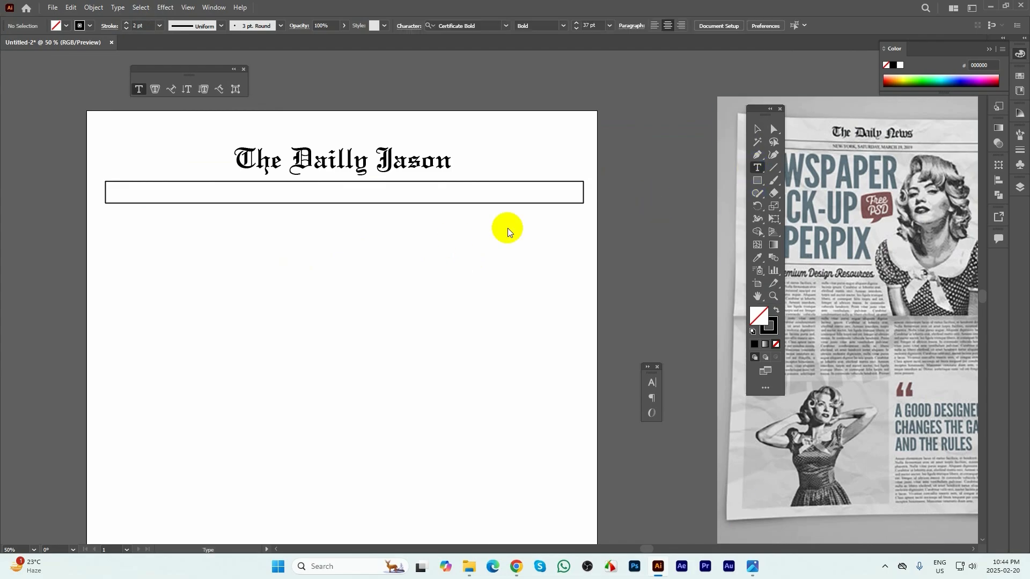
left_click(310, 274)
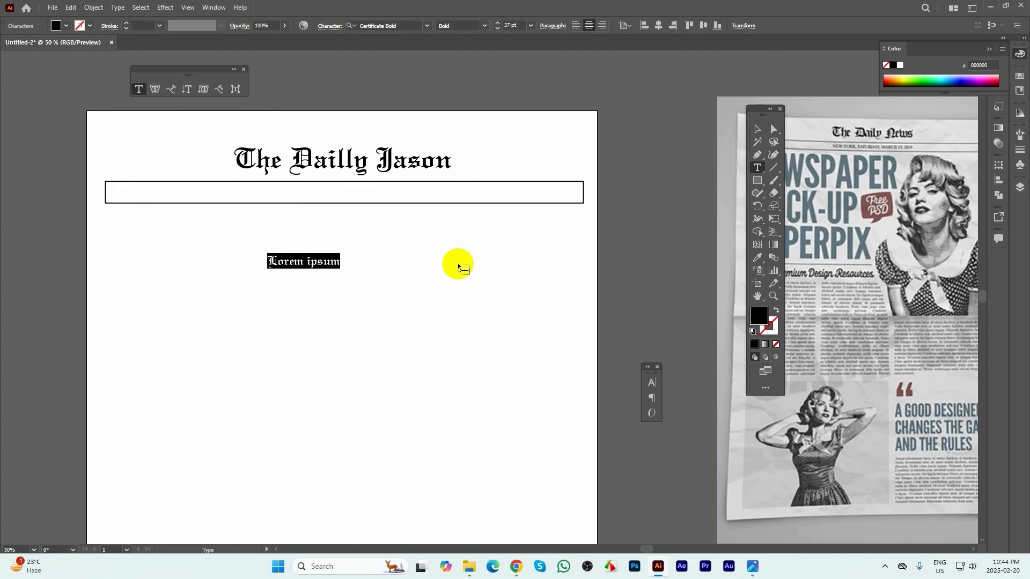
type("Typing Practice")
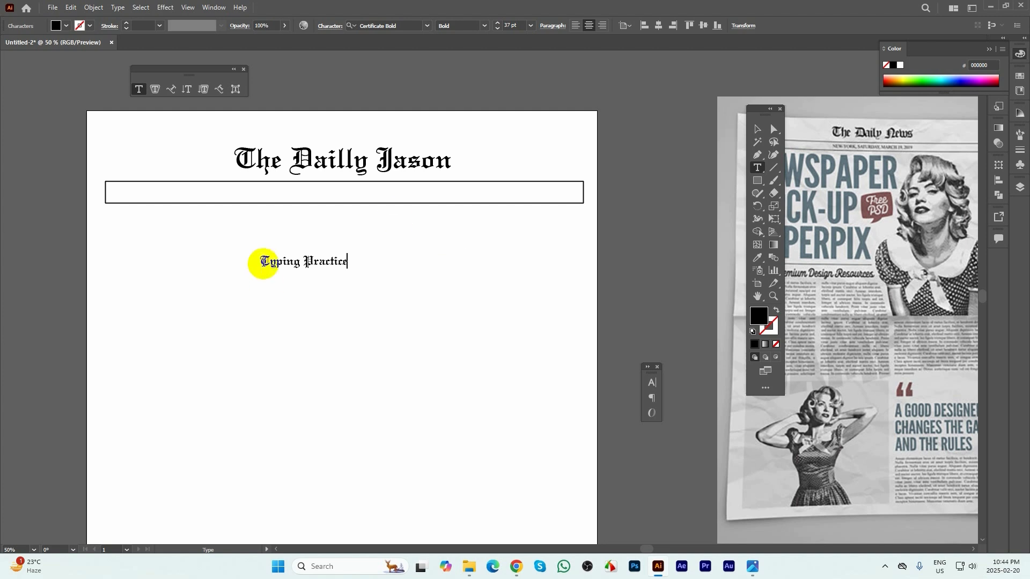
left_click(757, 129)
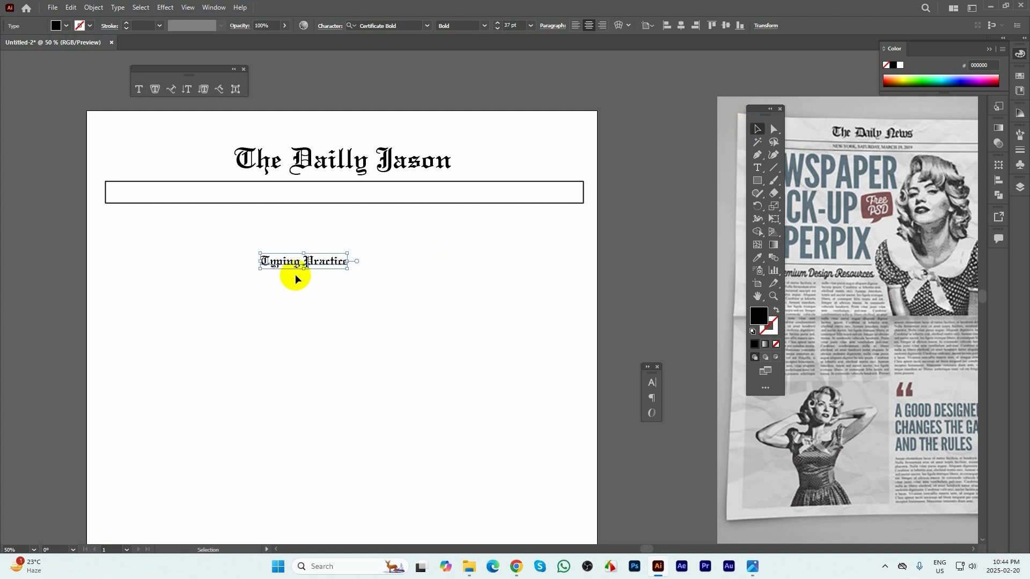
- Switch to File Explorer and review the font archives in the Serif Font folder, returning to Pofessional Font
left_click(404, 25)
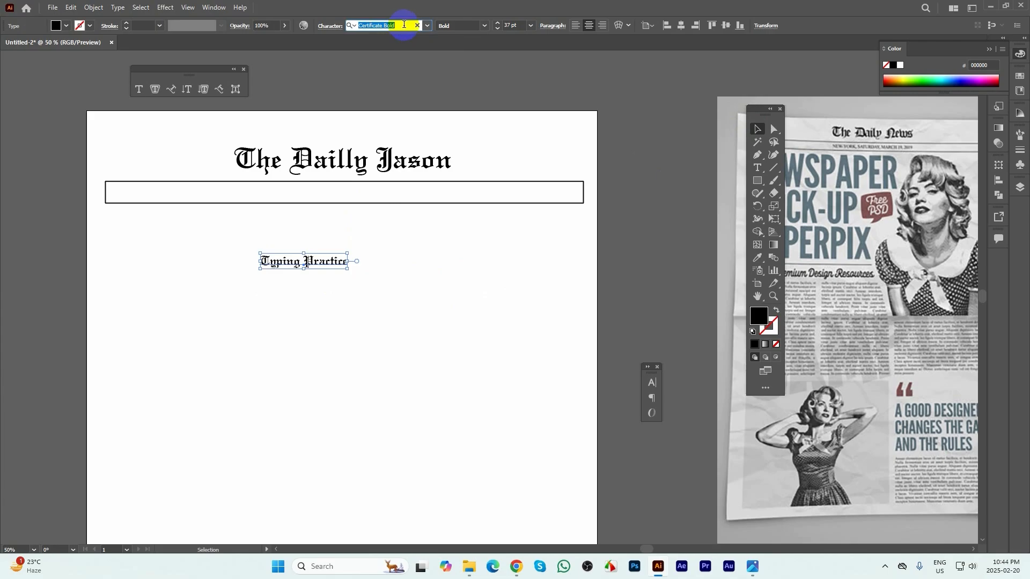
left_click(469, 567)
left_click(70, 34)
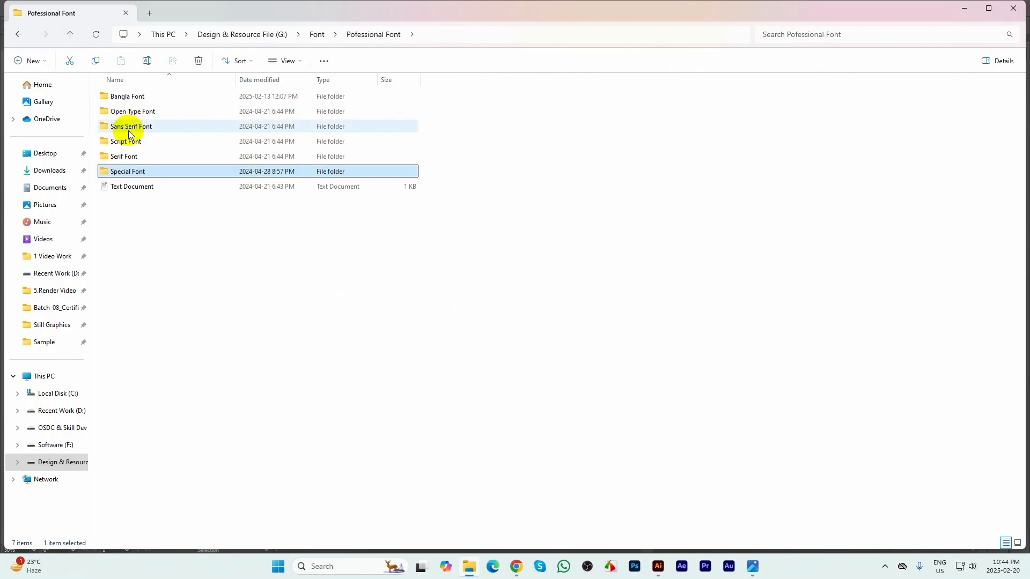
double_click(119, 159)
left_click_drag(387, 343, 127, 95)
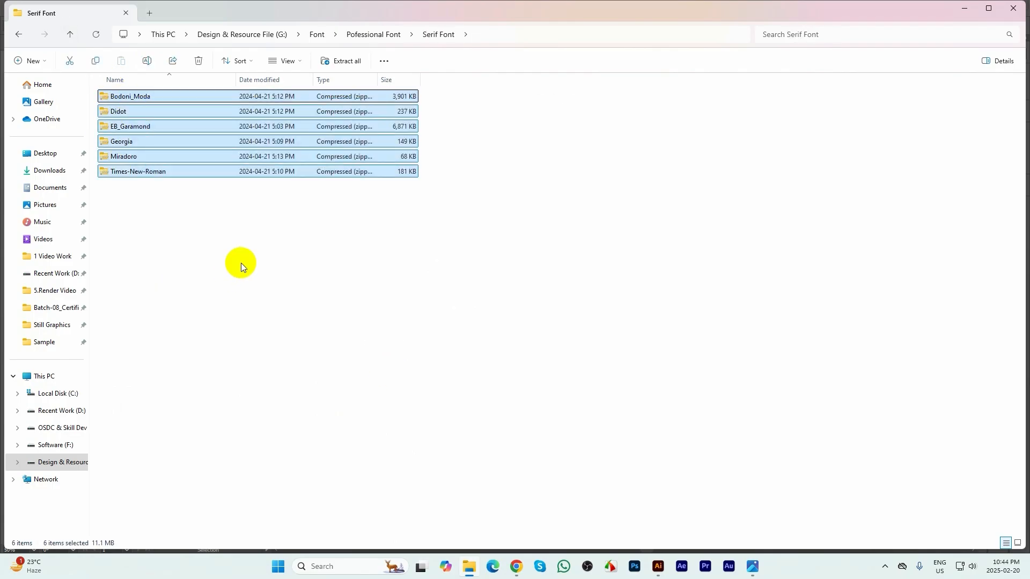
left_click(241, 263)
left_click(21, 34)
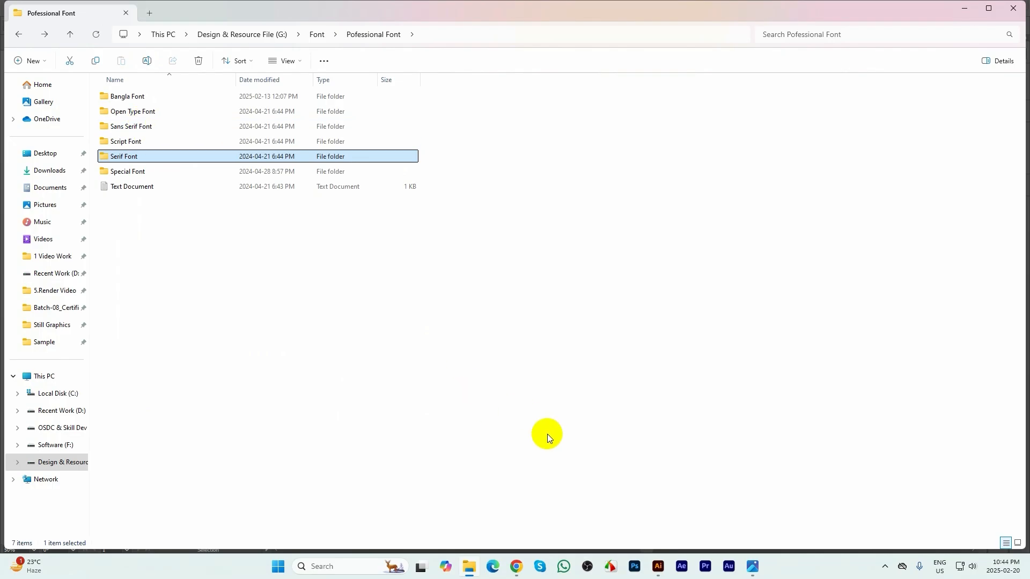
- Review the font archives in the Sans Serif Font folder, returning to Illustrator
left_click(659, 568)
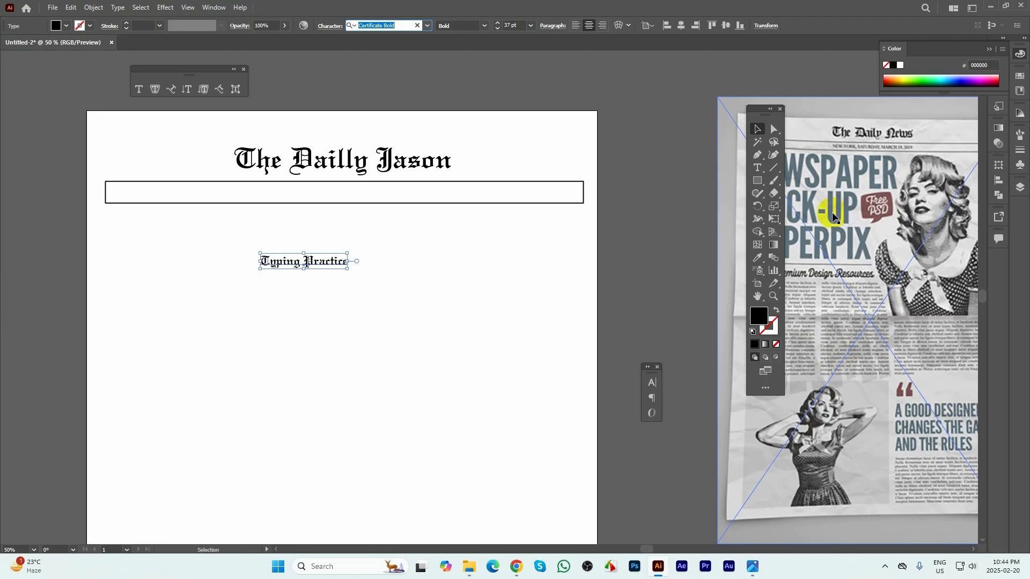
left_click(468, 567)
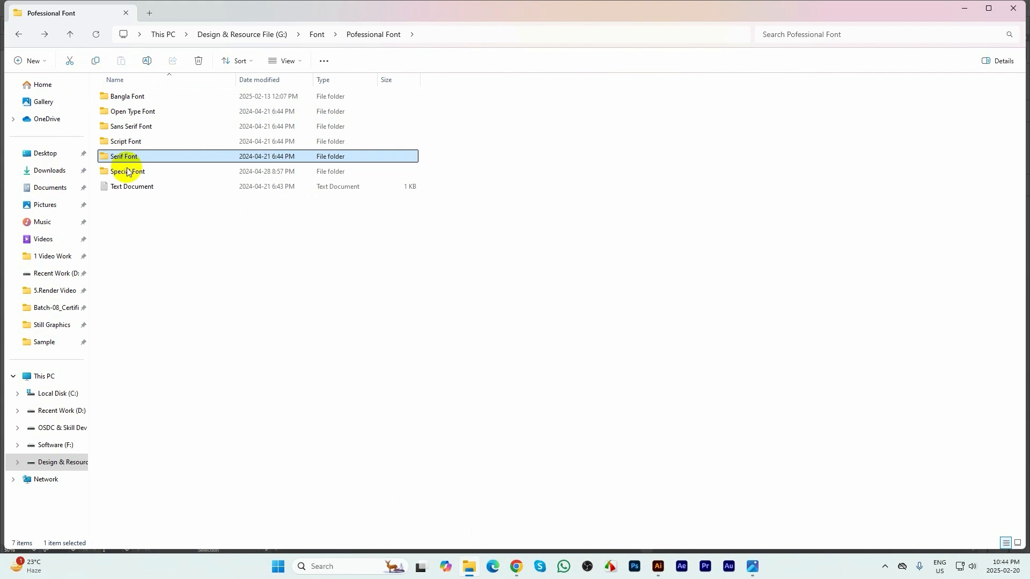
double_click(127, 126)
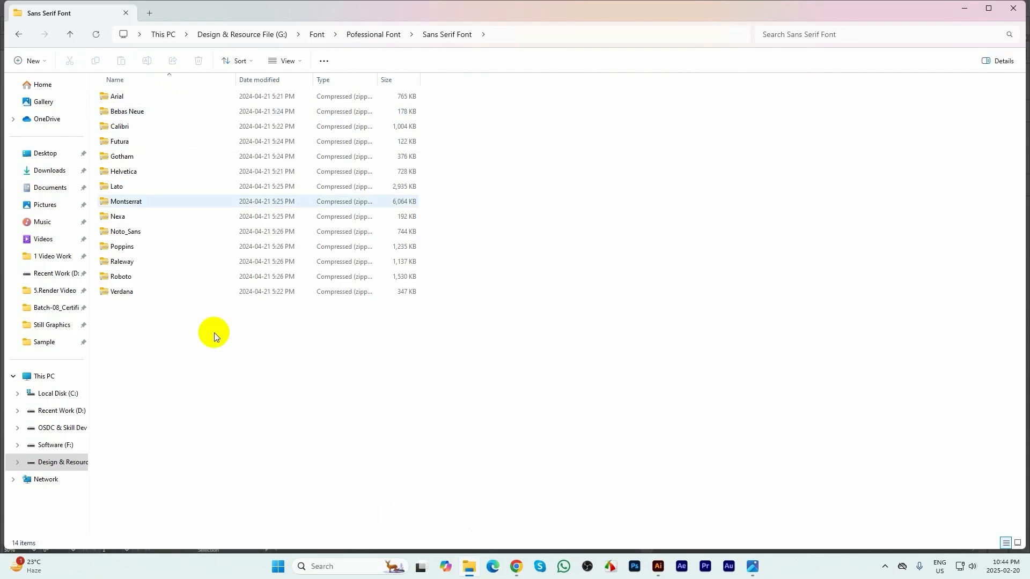
left_click(657, 567)
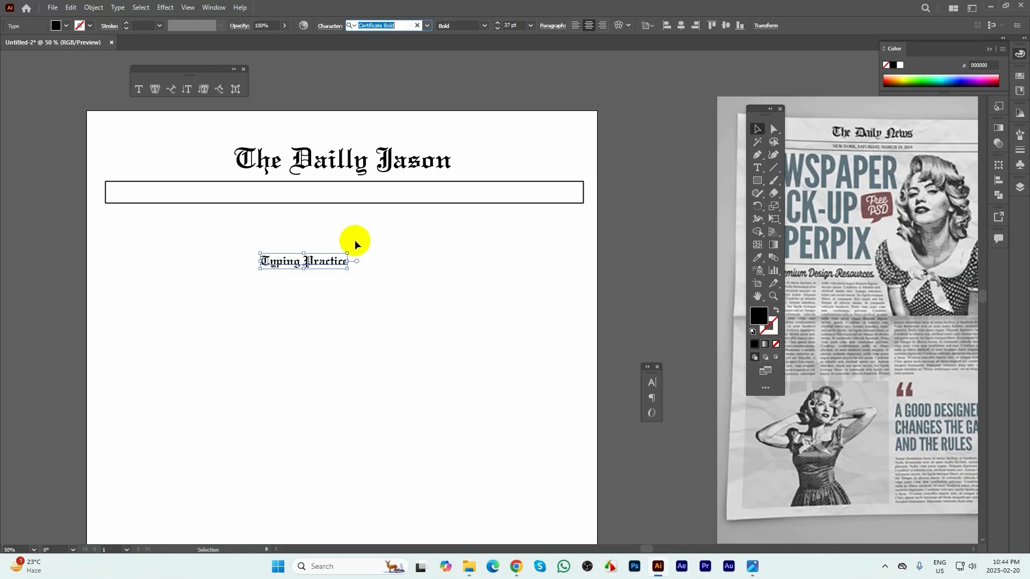
- Set the font of the "Typing Practice" text line to Arial Regular
left_click(374, 26)
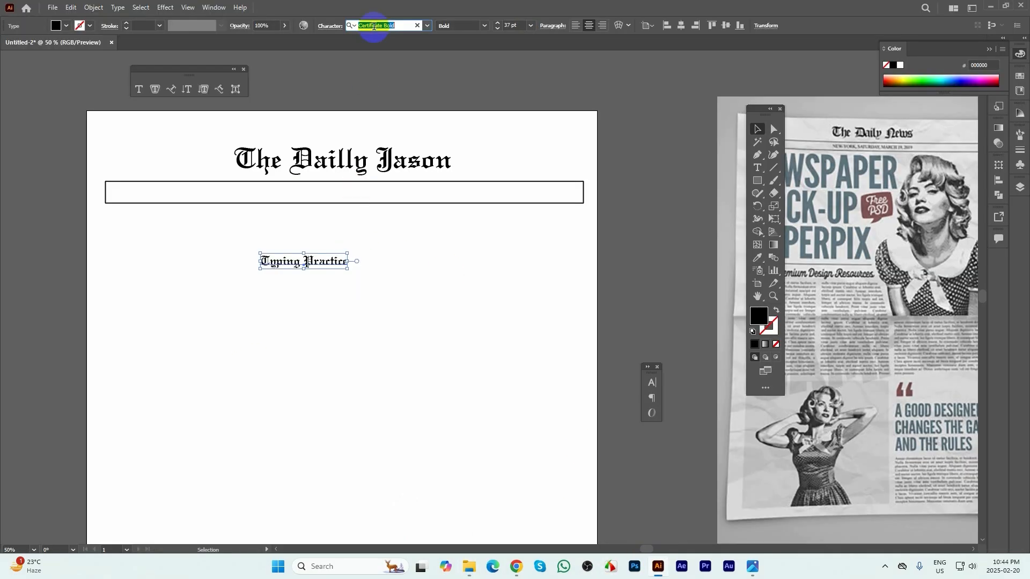
type("arial")
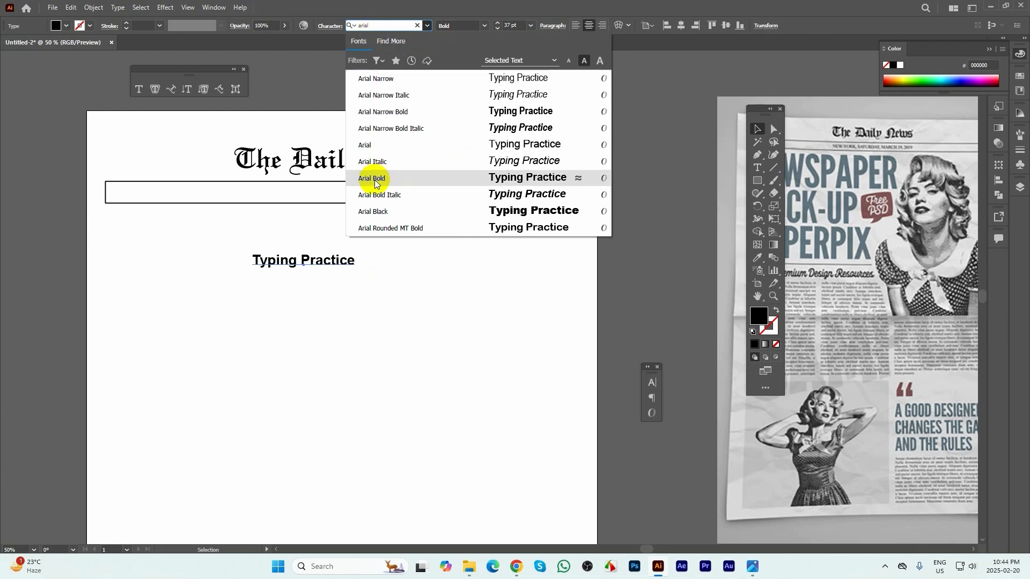
left_click(370, 147)
key("Escape")
- Move the "Typing Practice" text into the outlined rectangle beneath the title and center it horizontally on the page
left_click_drag(331, 263, 369, 198)
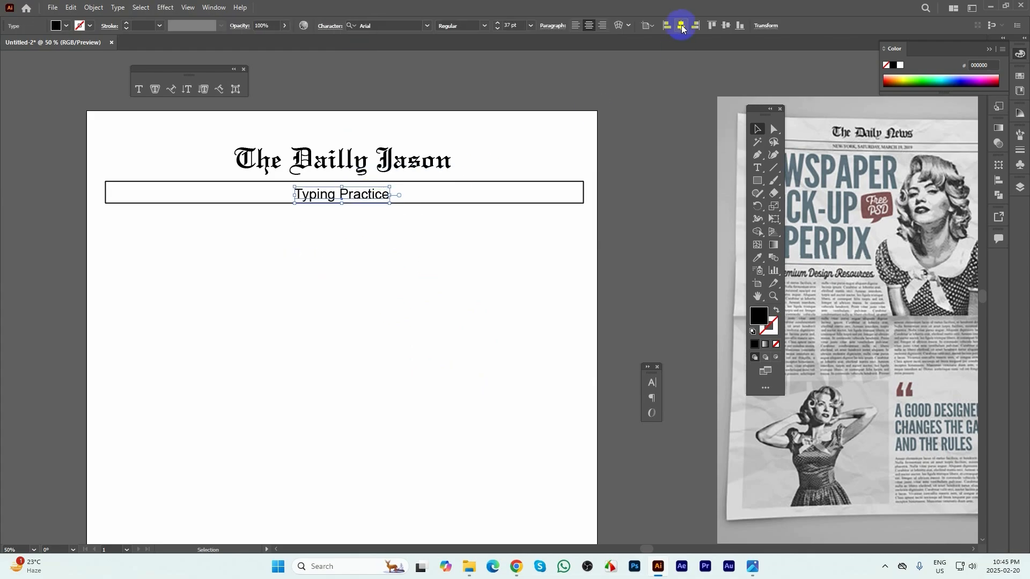
left_click(404, 285)
scroll(363, 211, "up", 2)
left_click_drag(357, 180, 360, 184)
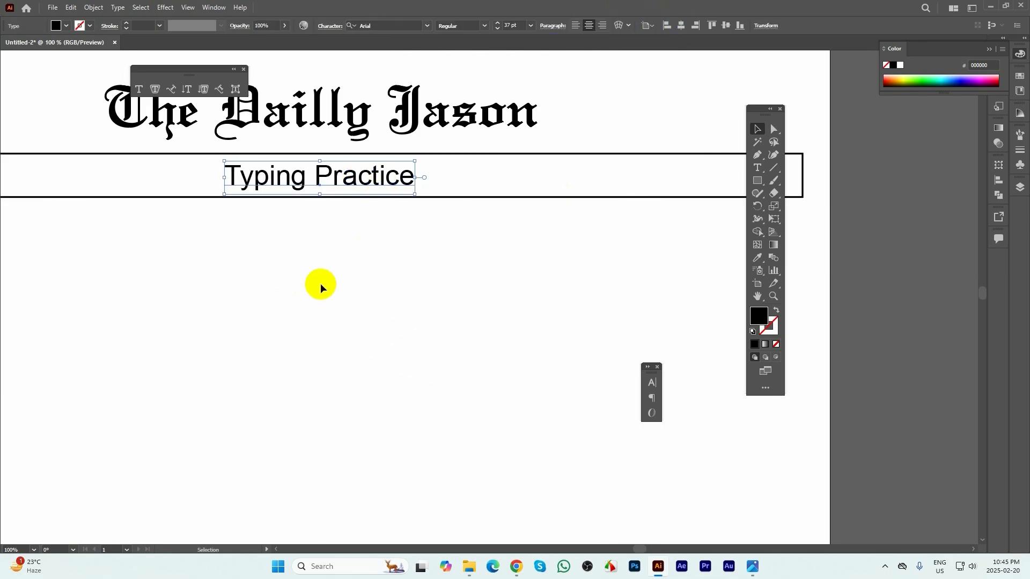
- Reduce the font size of the "Typing Practice" text to 30 pt
scroll(322, 285, "down", 3)
left_click(496, 30)
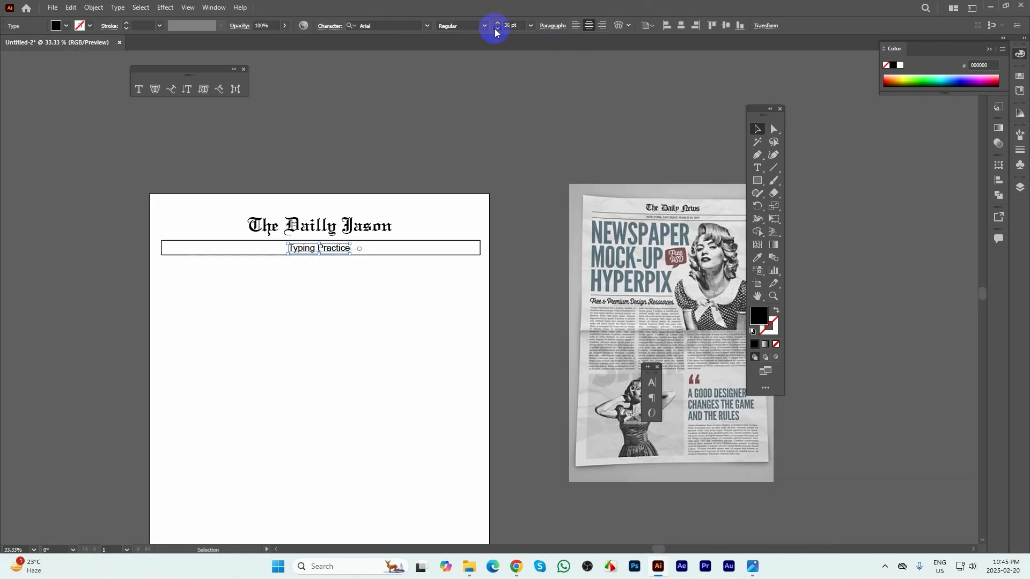
left_click(495, 30)
left_click(496, 30)
- Try to extend the "Typing Practice" line with an ampersand
scroll(363, 202, "up", 3)
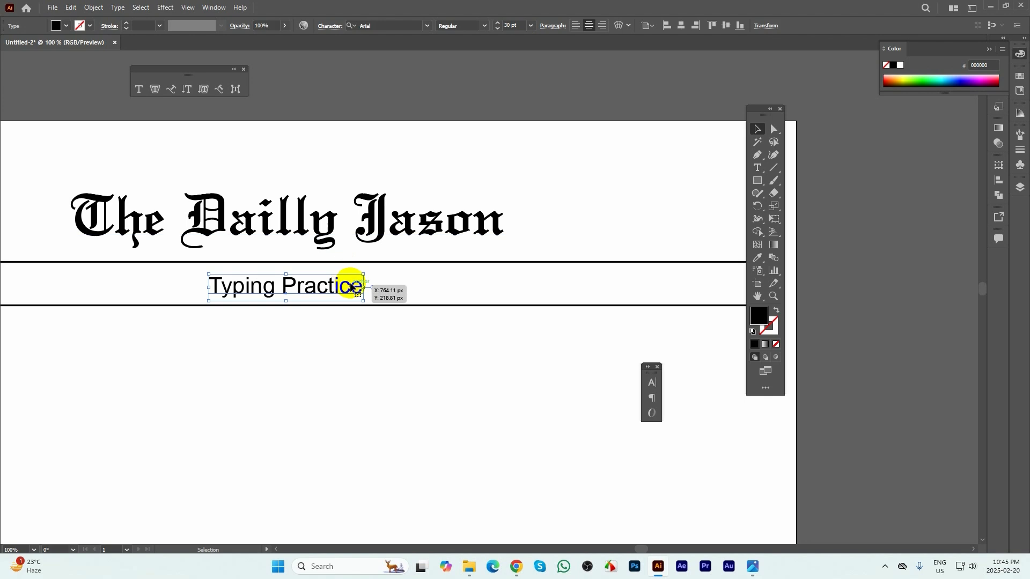
triple_click(359, 286)
left_click(396, 288)
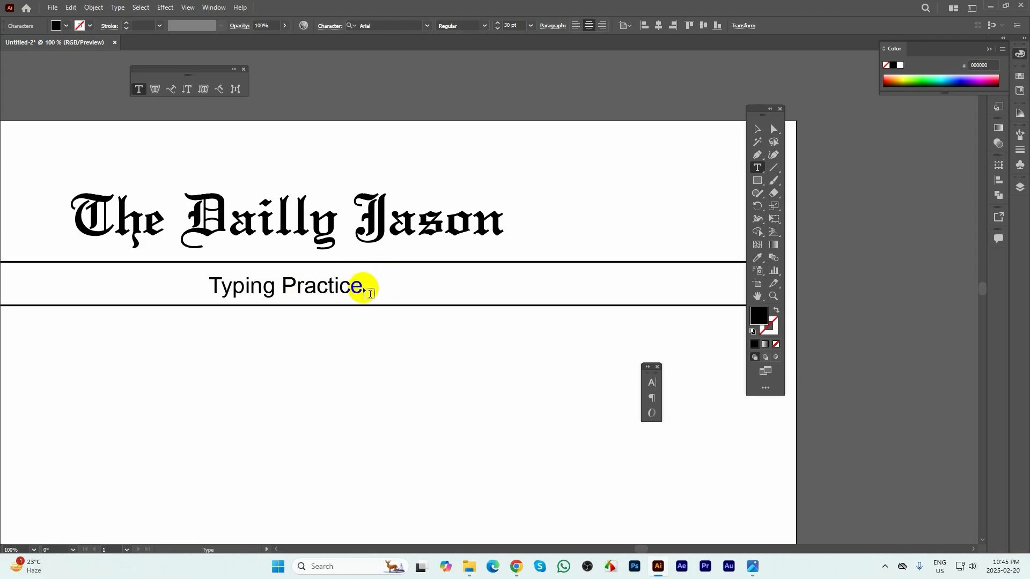
type("&")
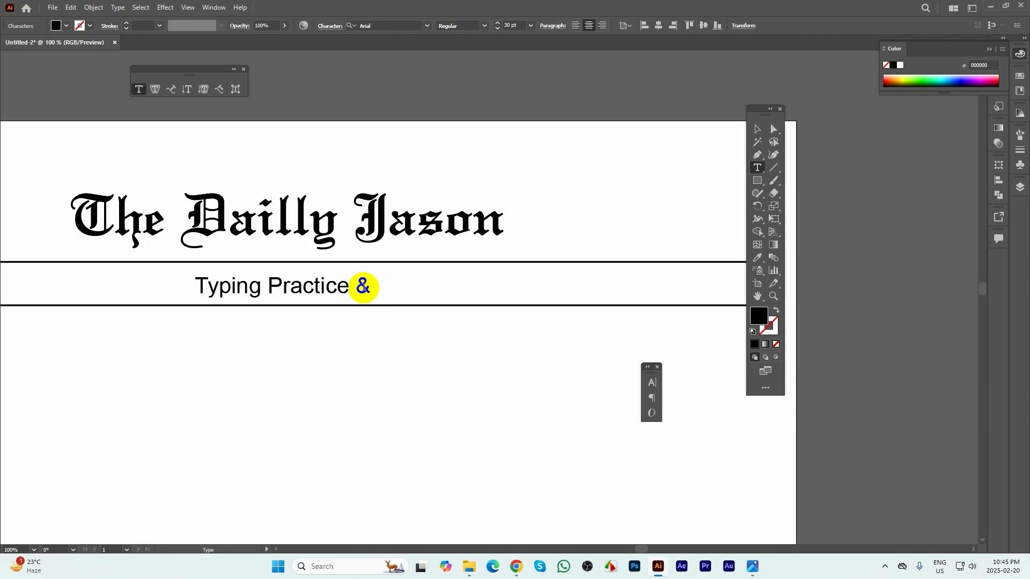
key("BackSpace")
key("BackSpace")
key("BackSpace")
key("BackSpace")
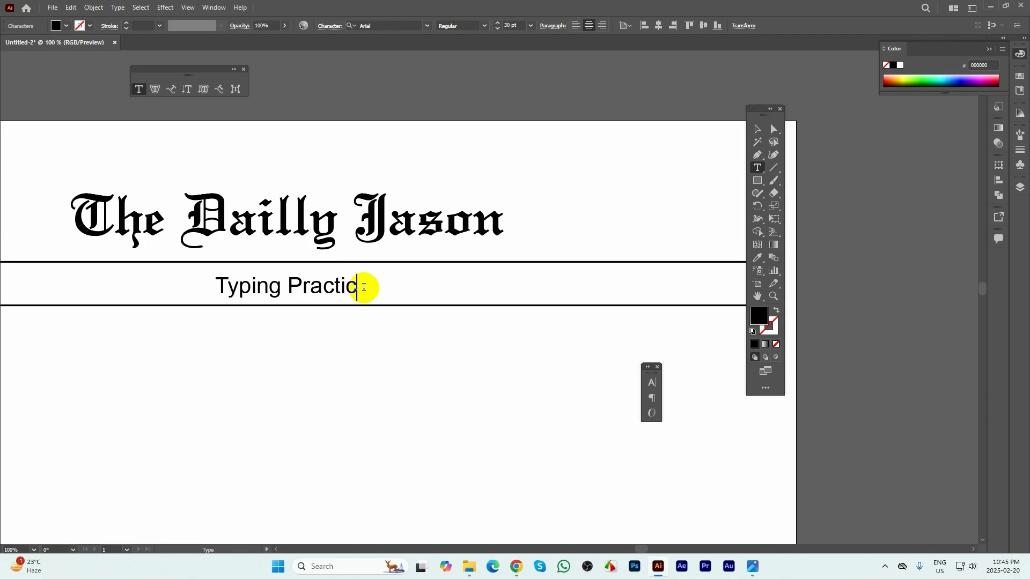
type("e")
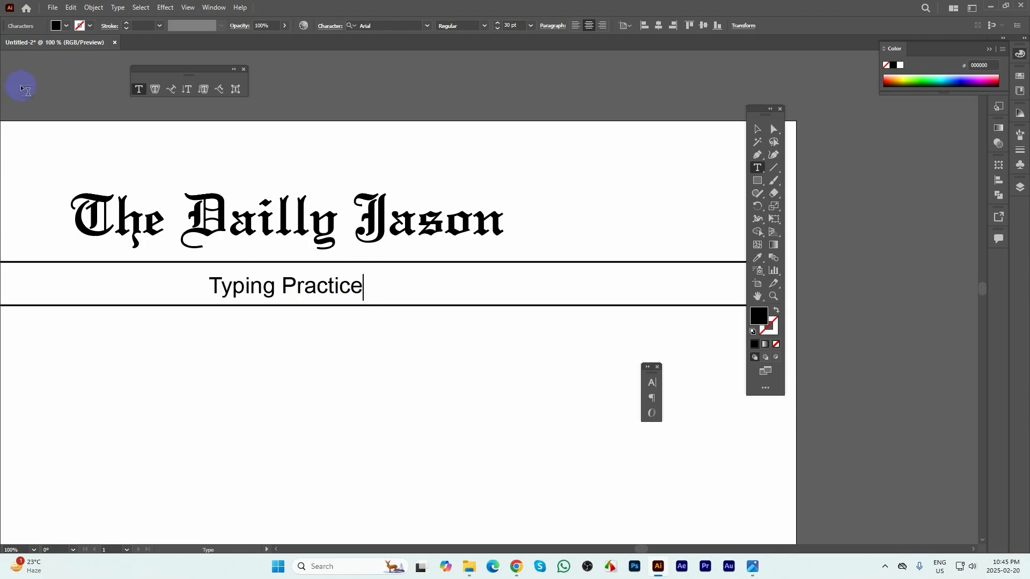
left_click(757, 129)
scroll(381, 277, "down", 3)
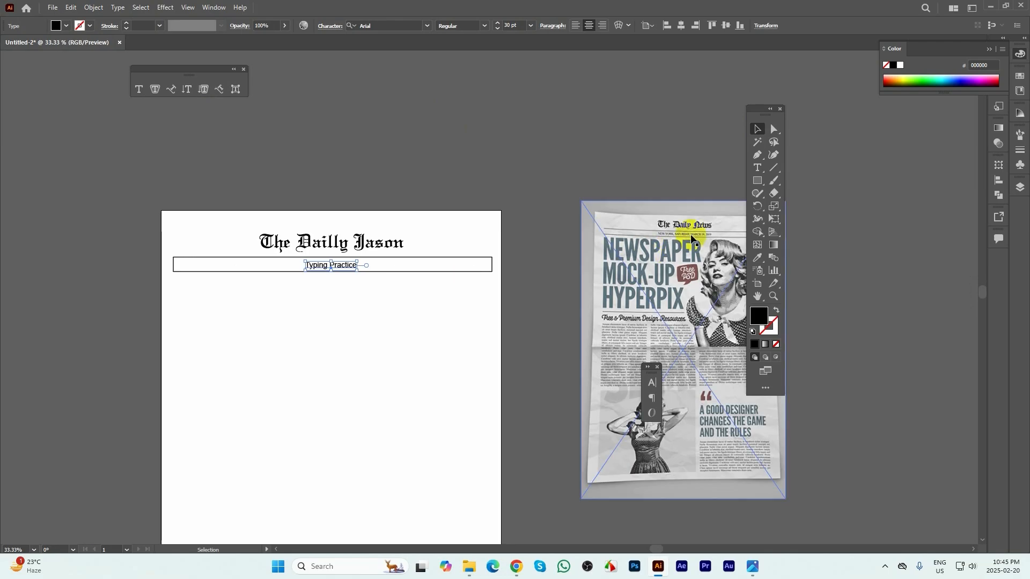
scroll(326, 299, "up", 2)
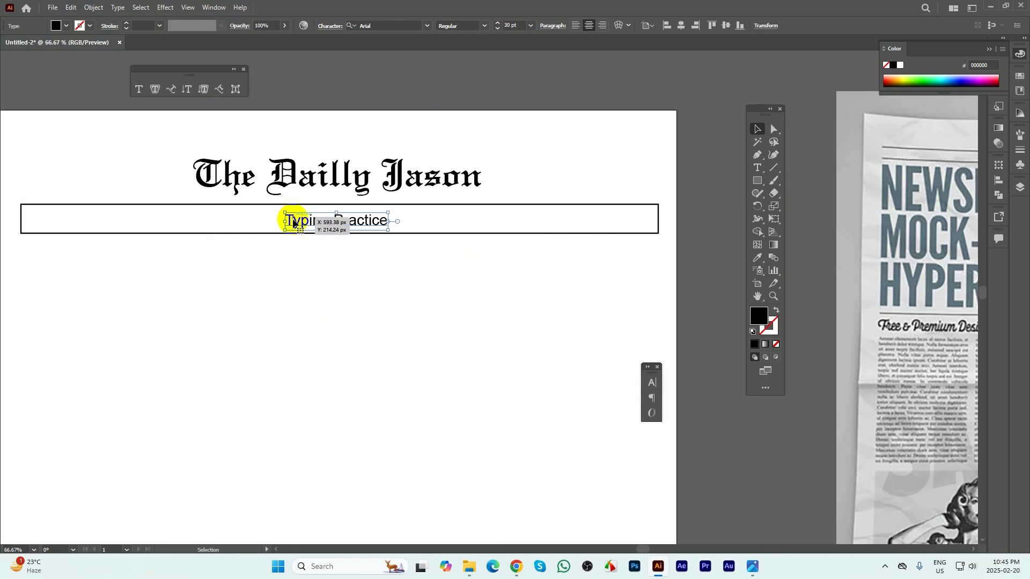
left_click(522, 257)
scroll(522, 256, "down", 1)
scroll(427, 251, "down", 2)
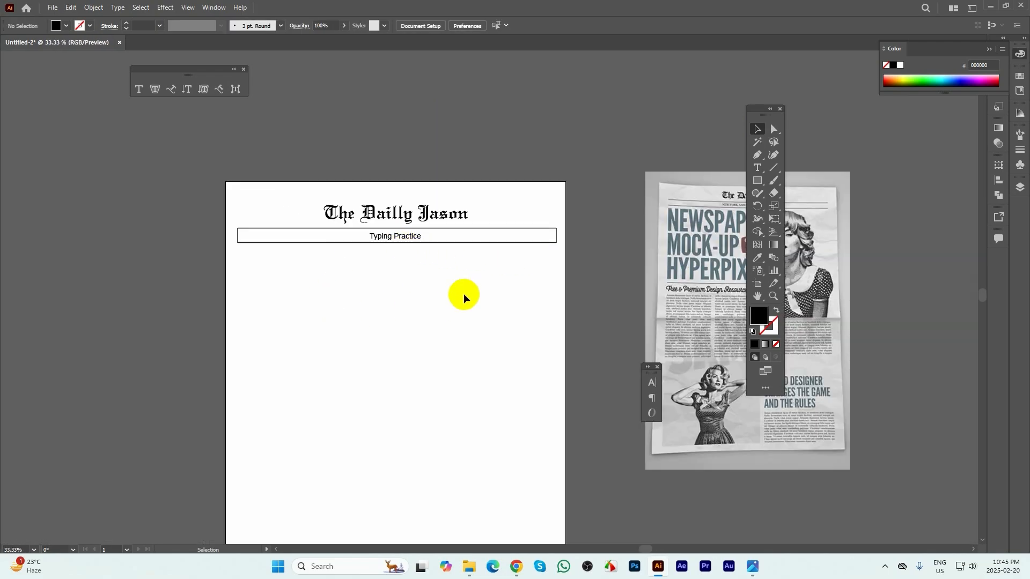
left_click_drag(463, 294, 386, 234)
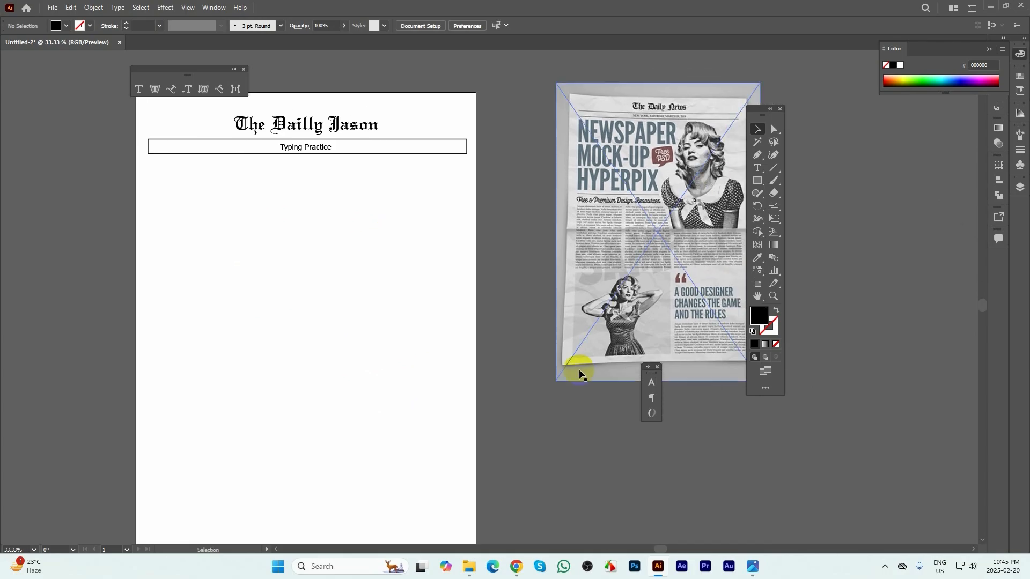
- Switch to File Explorer, go up to the Font folder and open Pofessional Font in a new tab
left_click(471, 565)
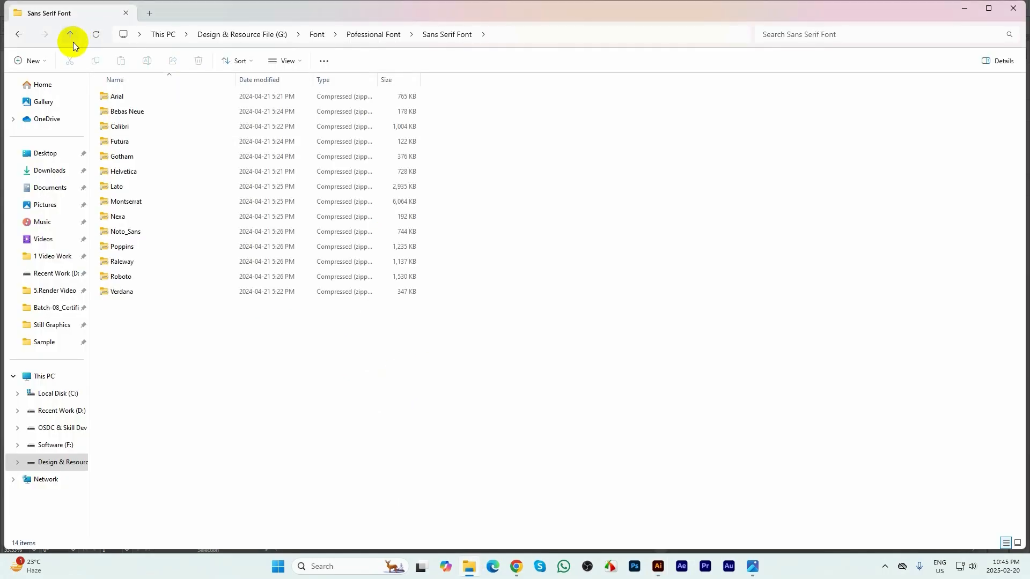
left_click(18, 33)
left_click(18, 34)
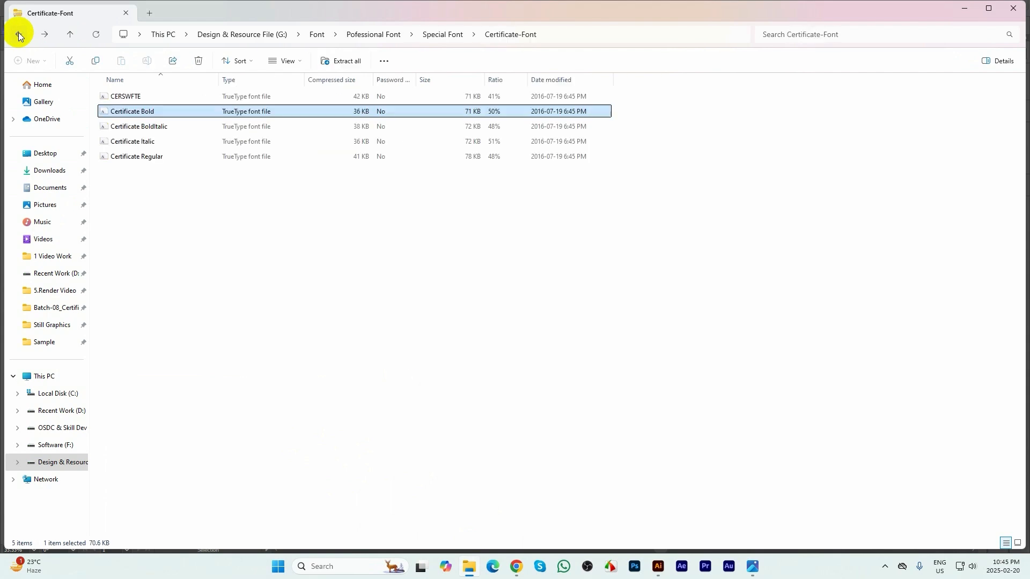
left_click(69, 34)
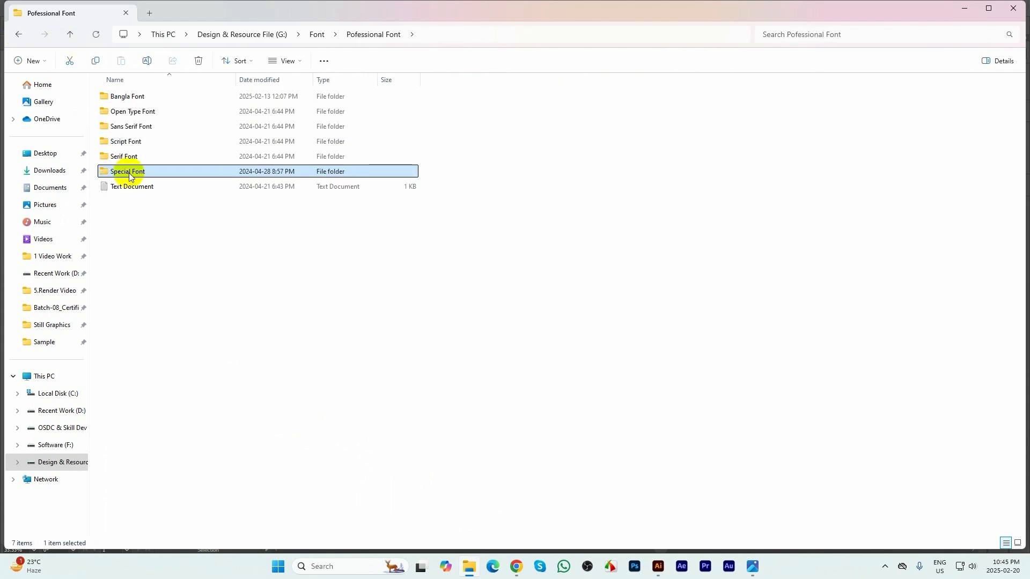
left_click(70, 34)
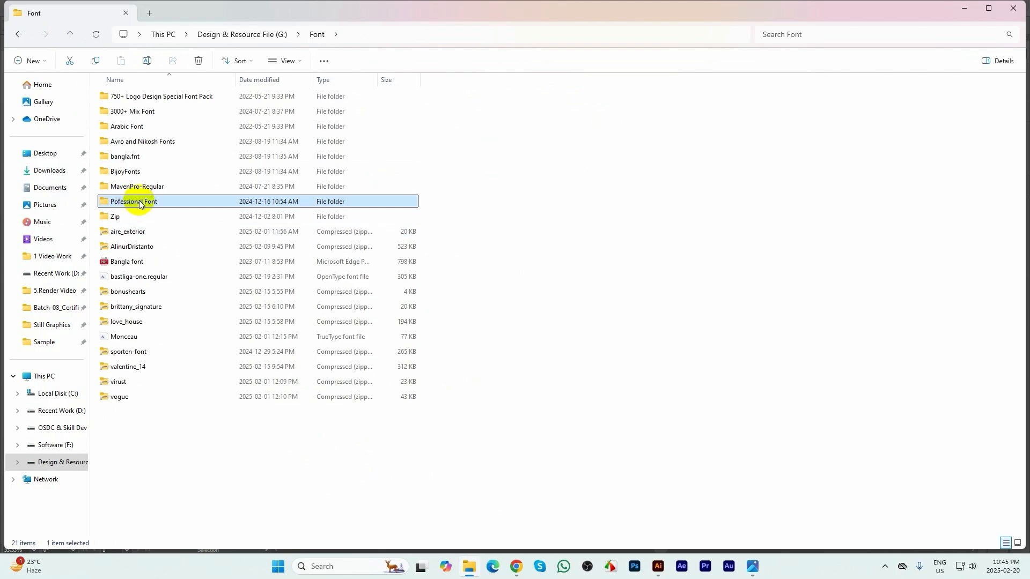
right_click(132, 208)
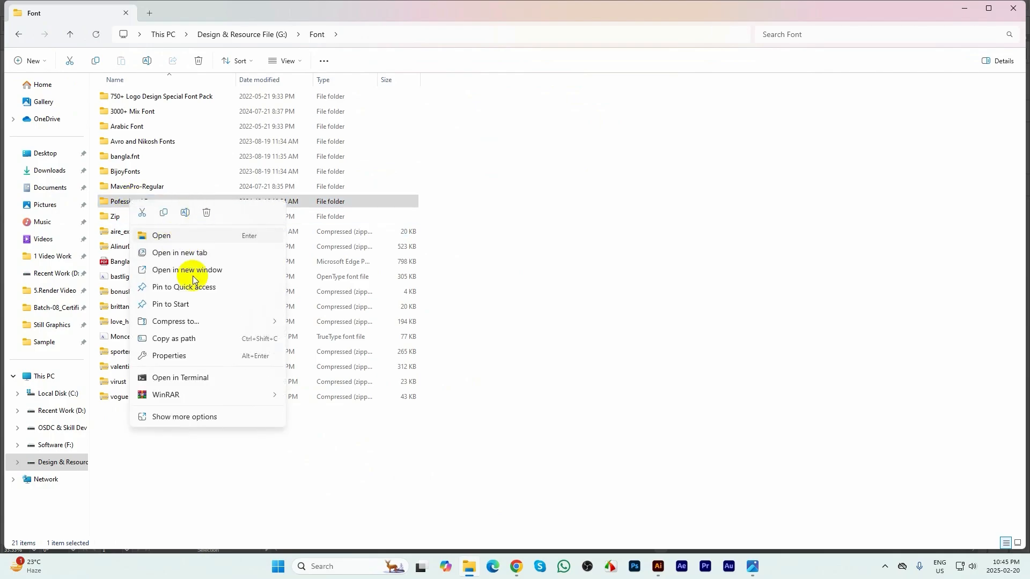
left_click(189, 252)
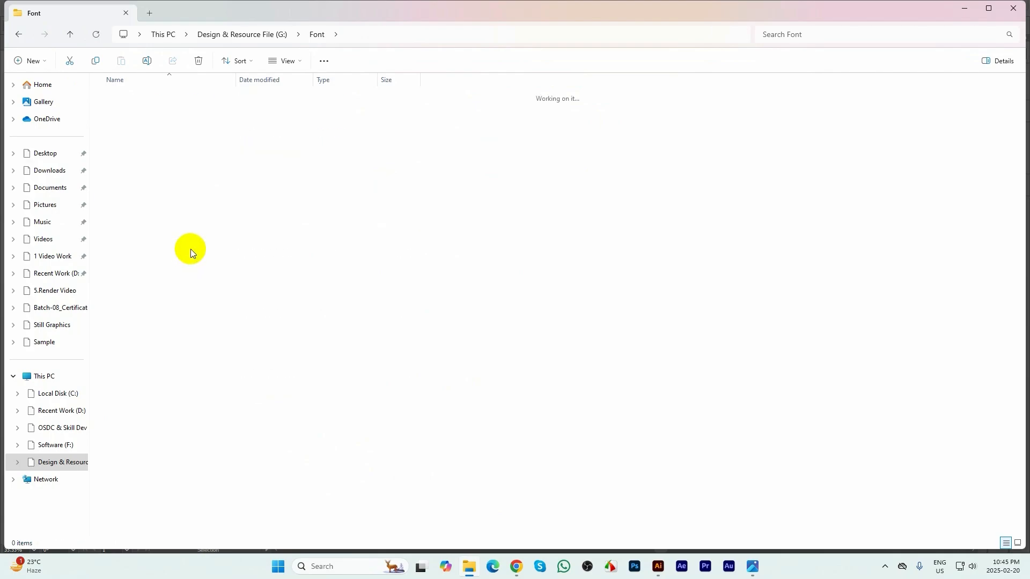
- Return the original File Explorer tab to the Class-03 folder and open its Resources folder
left_click(92, 11)
left_click(19, 37)
left_click(18, 37)
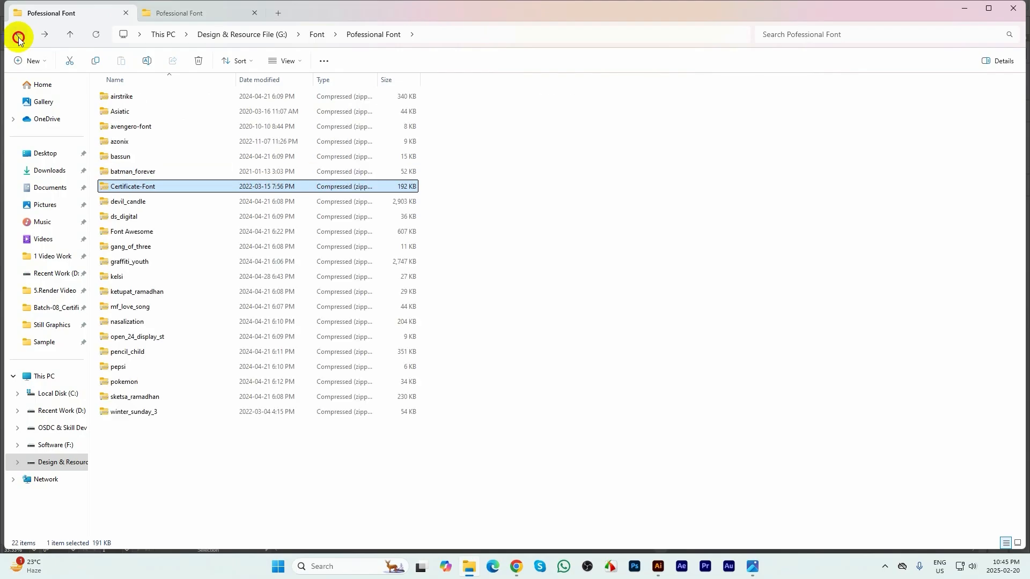
left_click(19, 37)
left_click(18, 37)
left_click(19, 38)
left_click(19, 38)
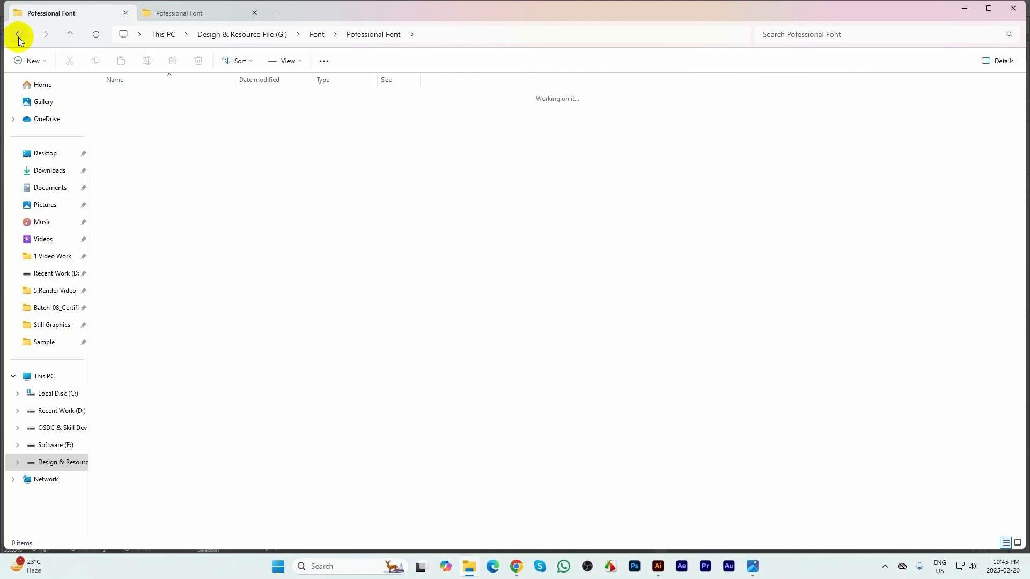
left_click(19, 37)
left_click(18, 37)
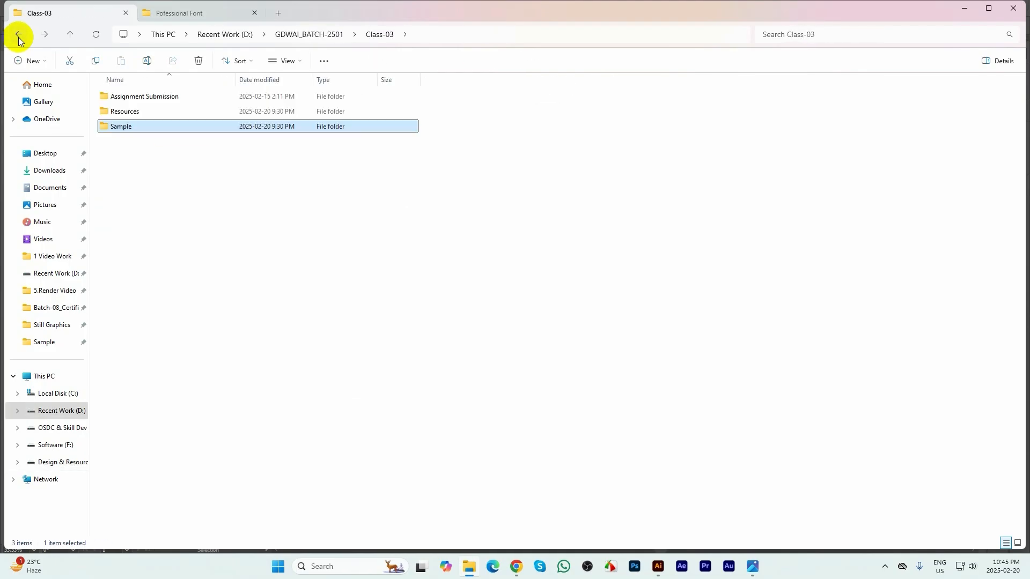
double_click(117, 112)
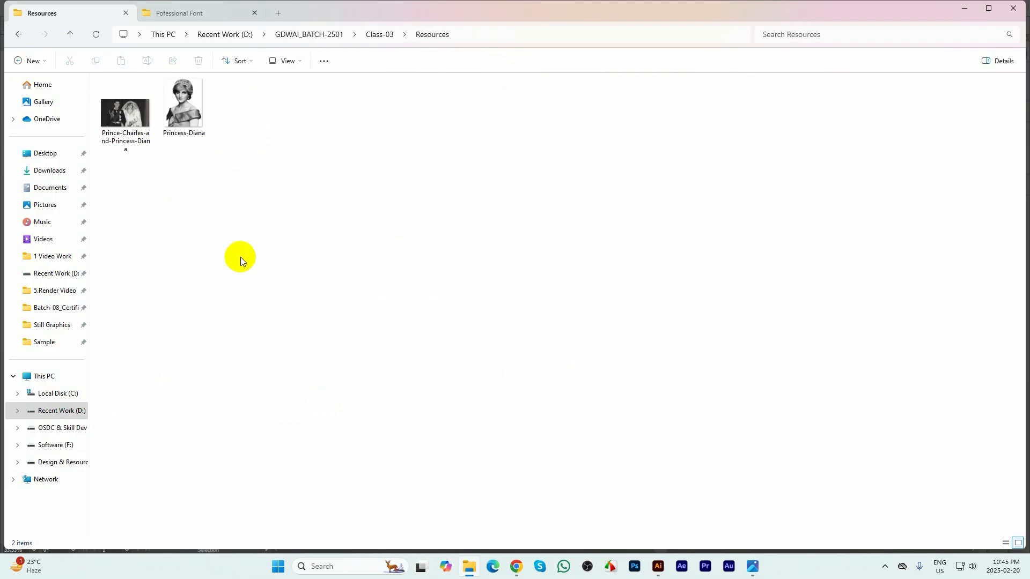
- Place the Prince-Charles-and-Princess-Diana and Princess-Diana images into the Illustrator newspaper document
left_click_drag(437, 226, 98, 76)
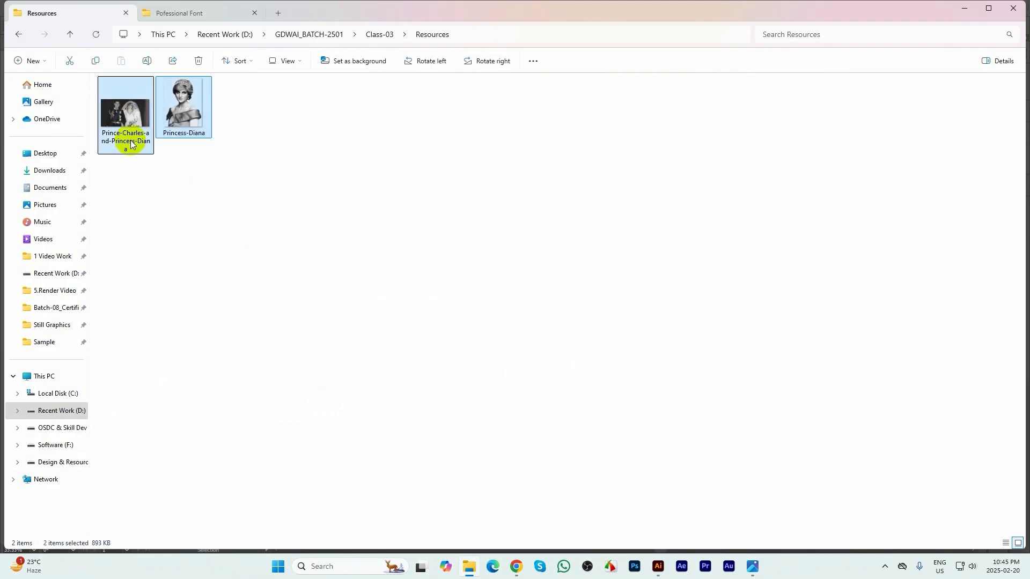
left_click_drag(131, 144, 381, 274)
scroll(573, 247, "down", 1)
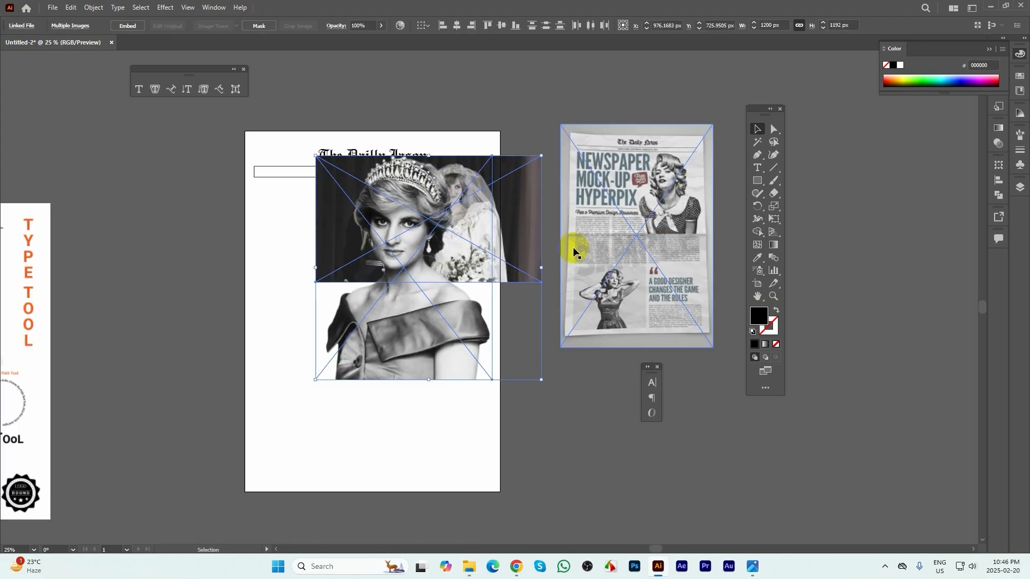
- Move both placed images onto the page below the outlined rectangle and embed them in the document
left_click_drag(474, 221, 421, 272)
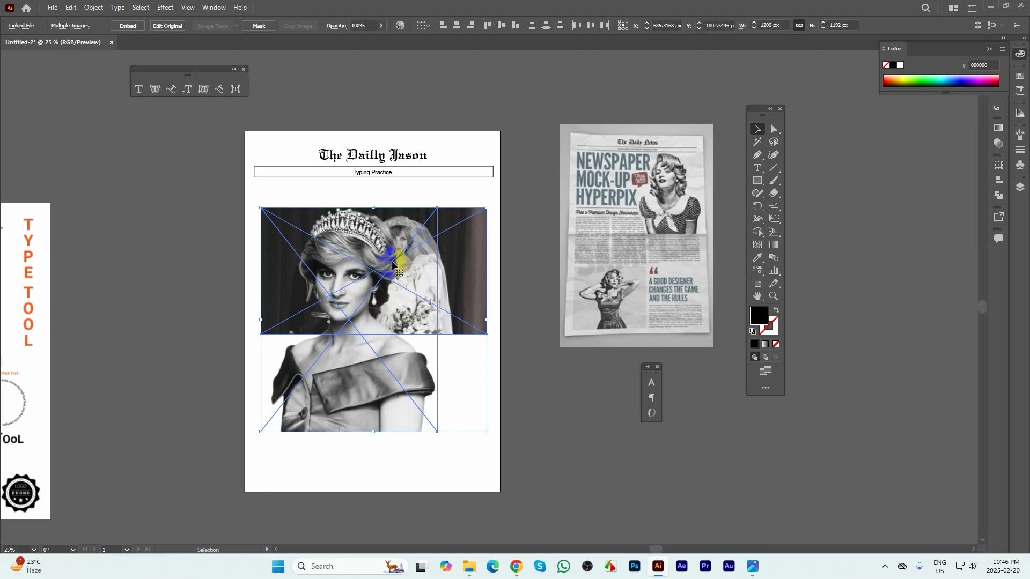
left_click(127, 28)
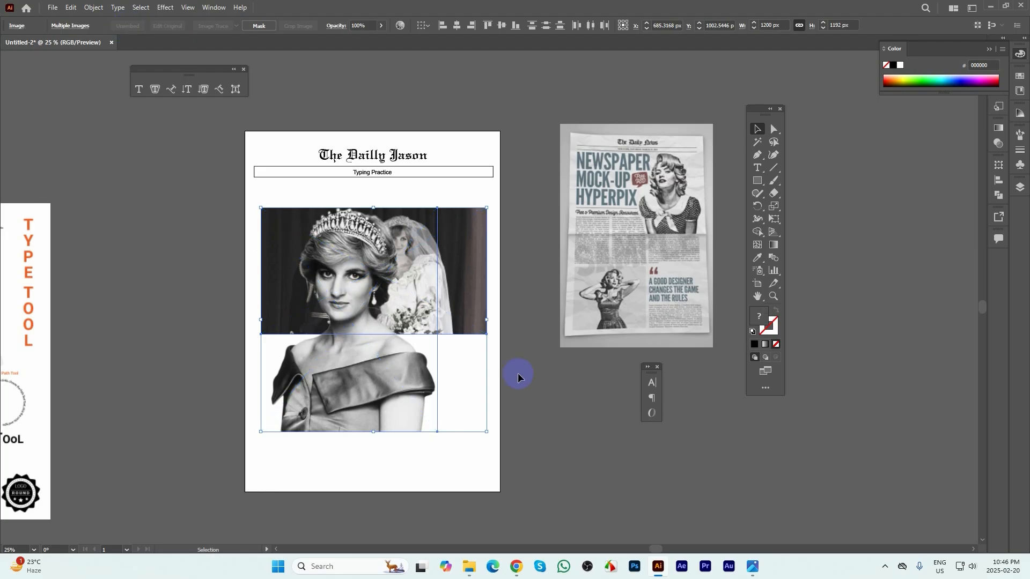
left_click(553, 401)
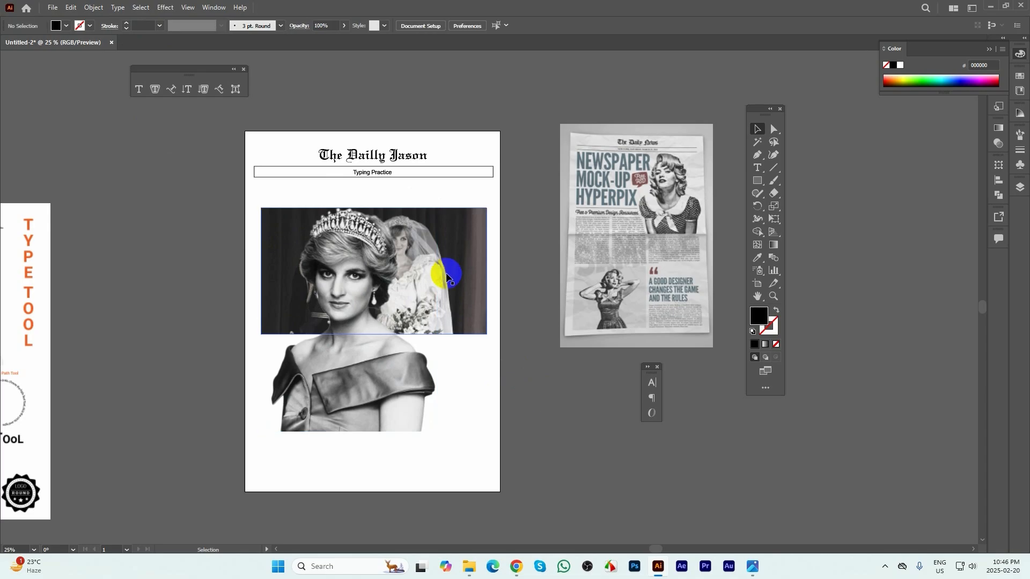
- Move the wedding photo off the page beside the artboard and shift the Princess-Diana portrait to the page's right edge
left_click_drag(460, 272, 162, 183)
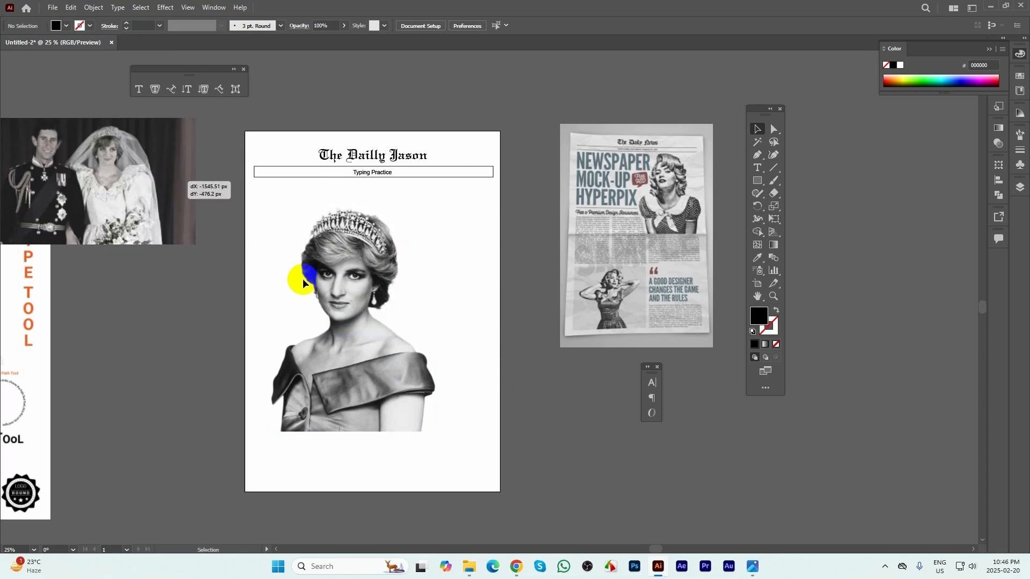
left_click_drag(369, 354, 433, 342)
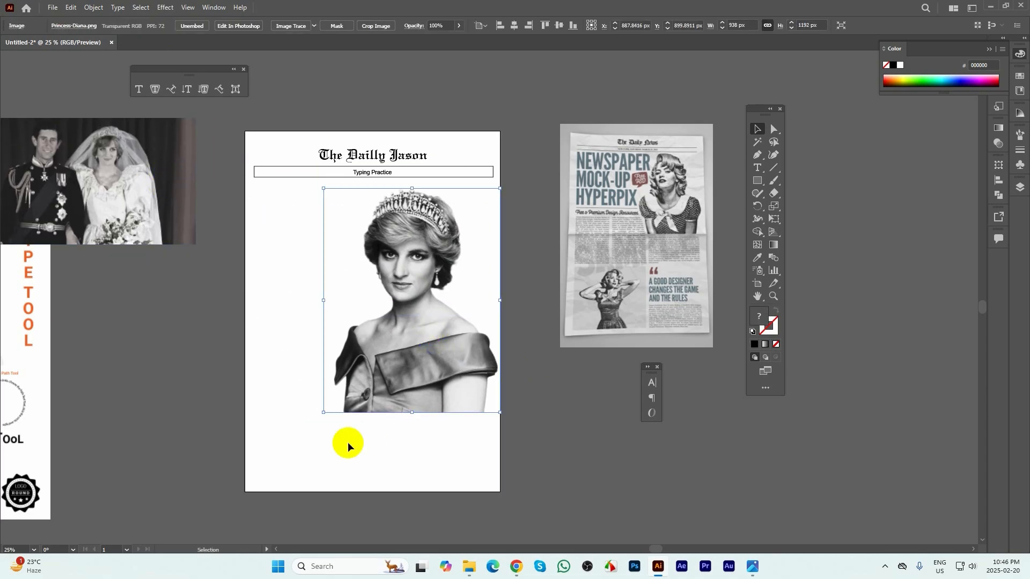
- Scale the Princess-Diana portrait down to about 559 × 711 px and align it under the right end of the outlined box
left_click_drag(323, 429, 389, 323)
left_click_drag(468, 289, 460, 287)
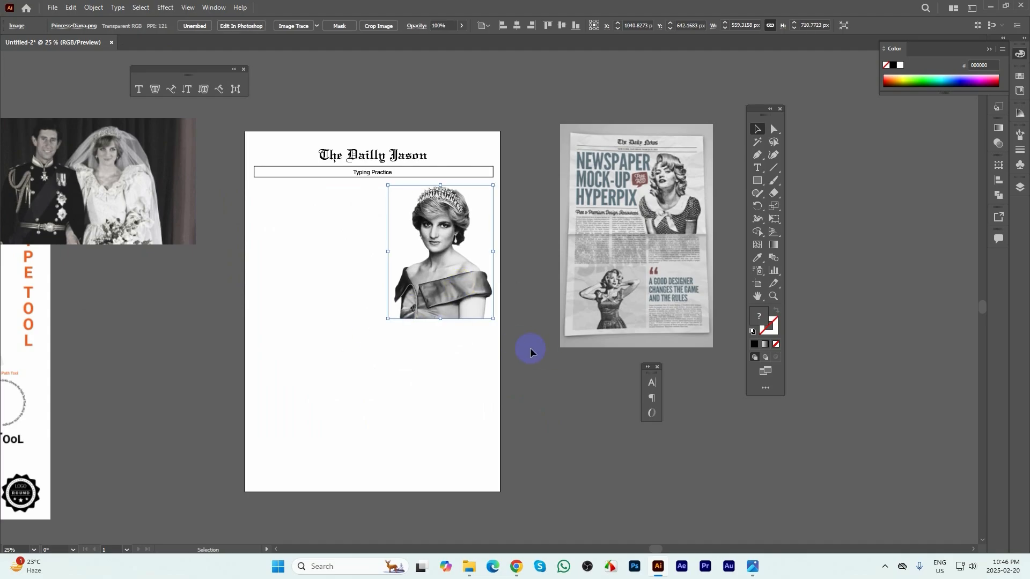
left_click(530, 348)
scroll(491, 221, "up", 1)
left_click_drag(513, 355, 469, 366)
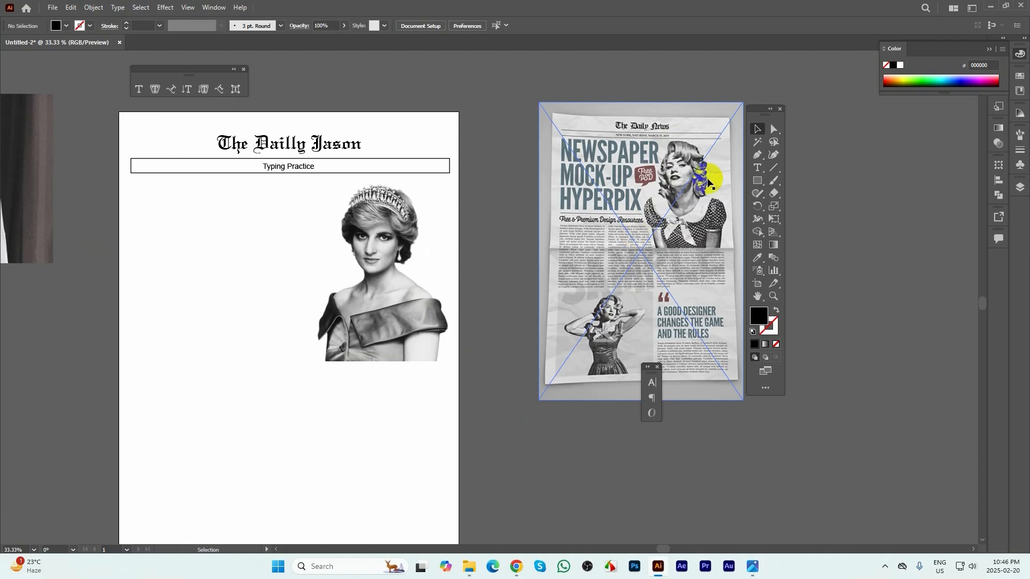
left_click(494, 389)
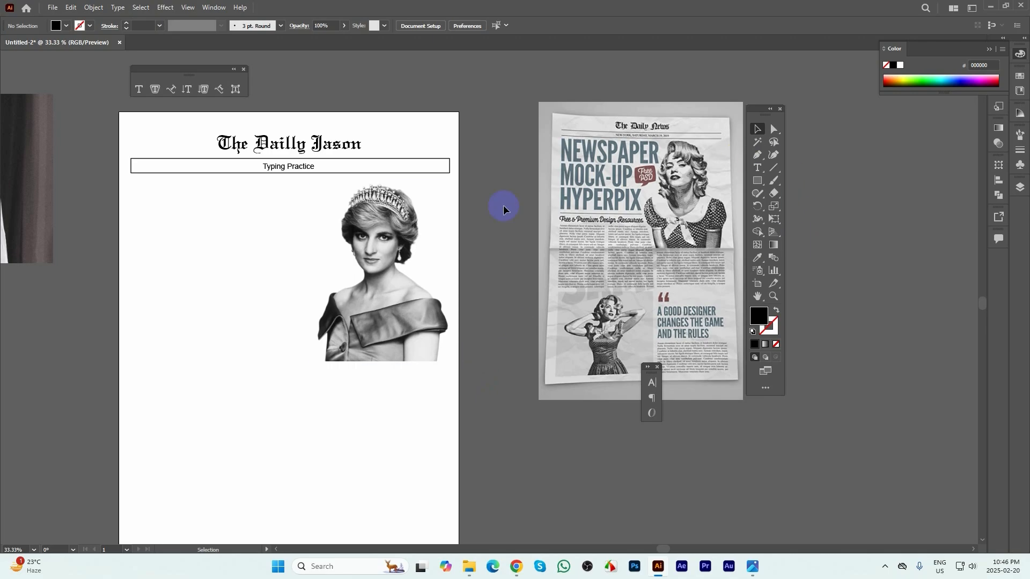
- Draw a black rectangle about 730 × 464 px below the outlined box, beside the portrait
left_click(381, 263)
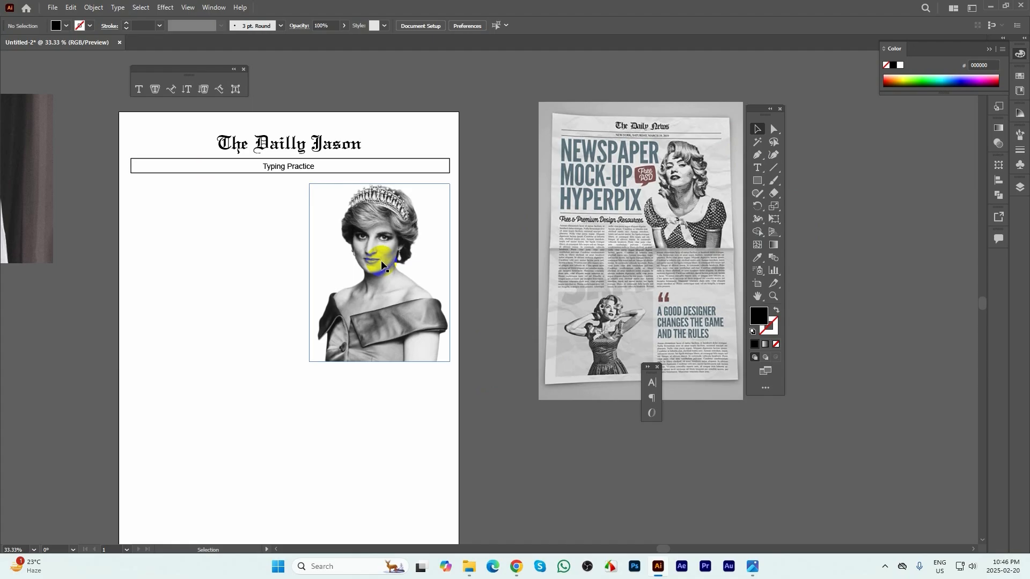
left_click(630, 275)
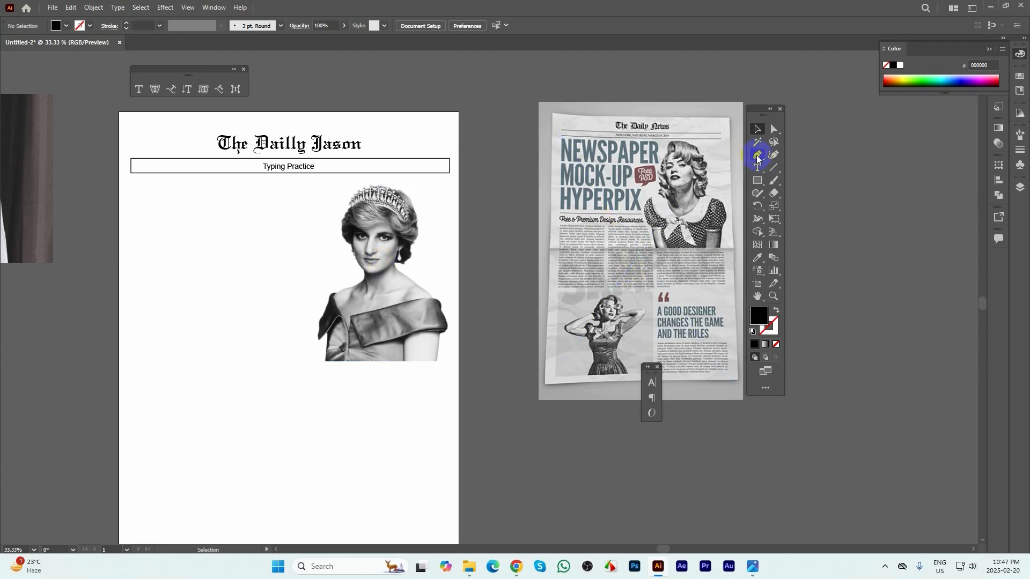
left_click(758, 181)
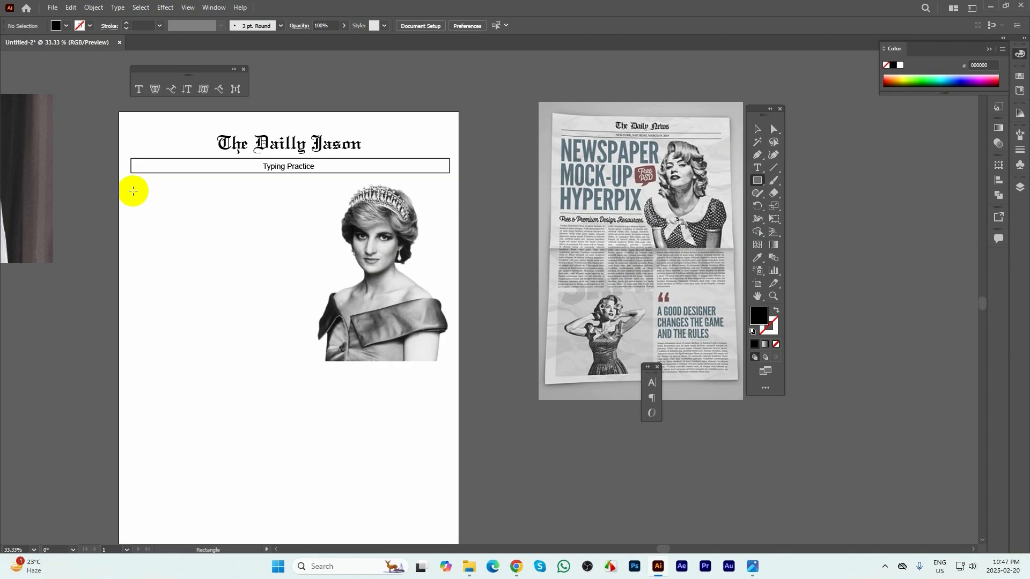
mouse_move(132, 188)
left_mouse_down()
mouse_move(222, 306)
mouse_move(307, 307)
mouse_move(321, 297)
mouse_move(314, 304)
left_mouse_up()
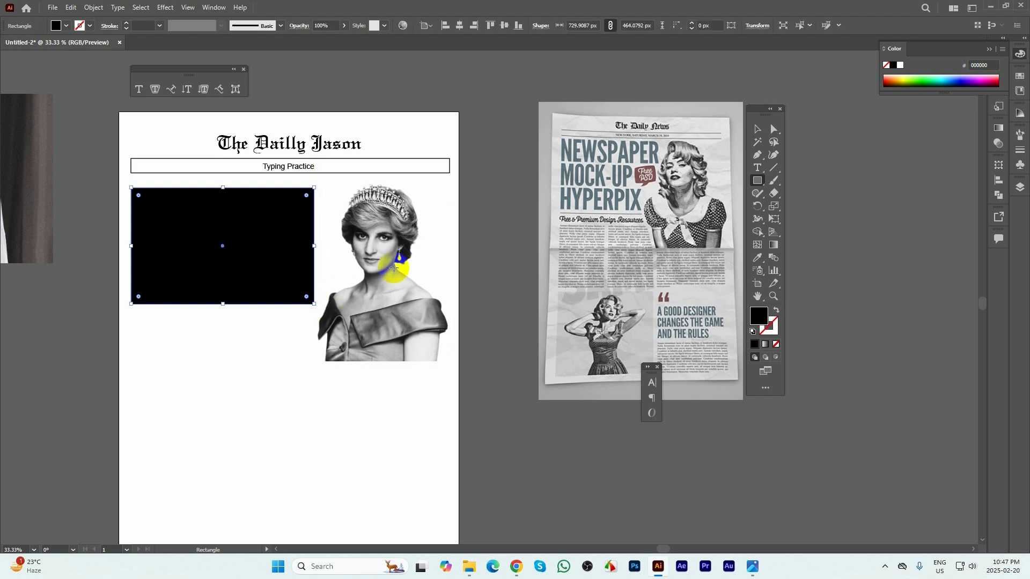
- Add three evenly spaced anchor points along the black rectangle's right edge
scroll(324, 237, "up", 1)
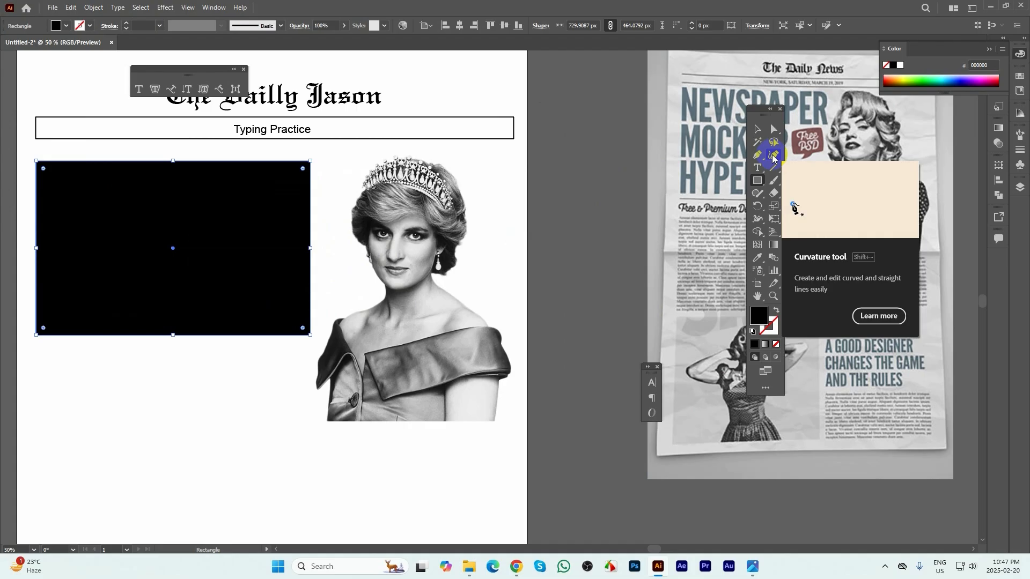
left_click(761, 159)
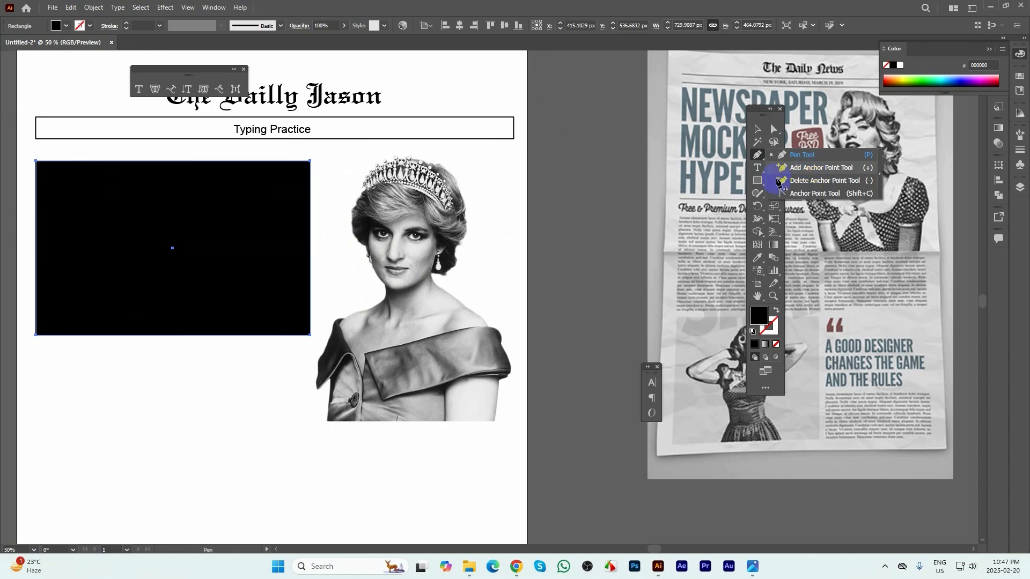
left_click(779, 168)
left_click(310, 299)
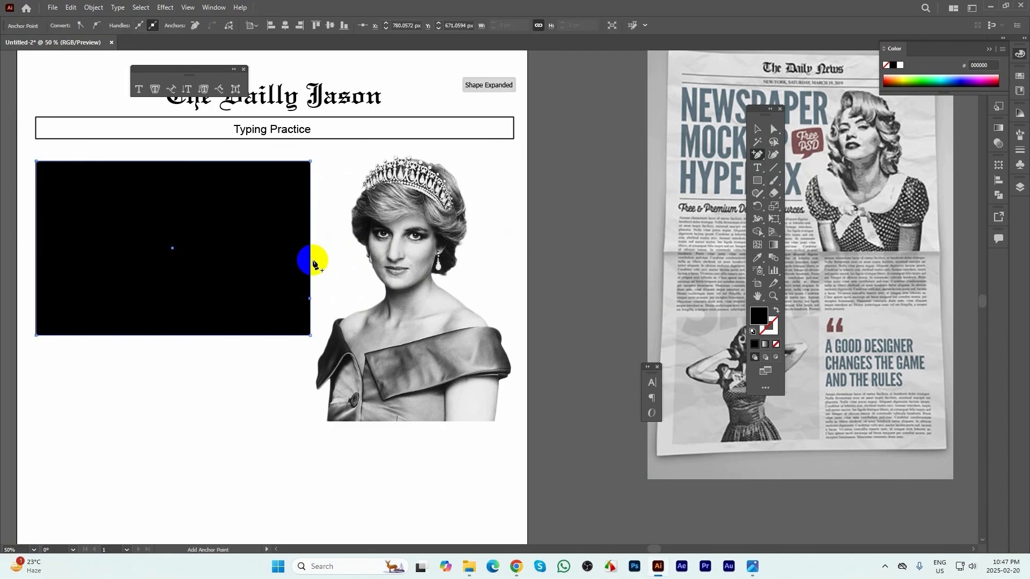
left_click(310, 253)
left_click(311, 207)
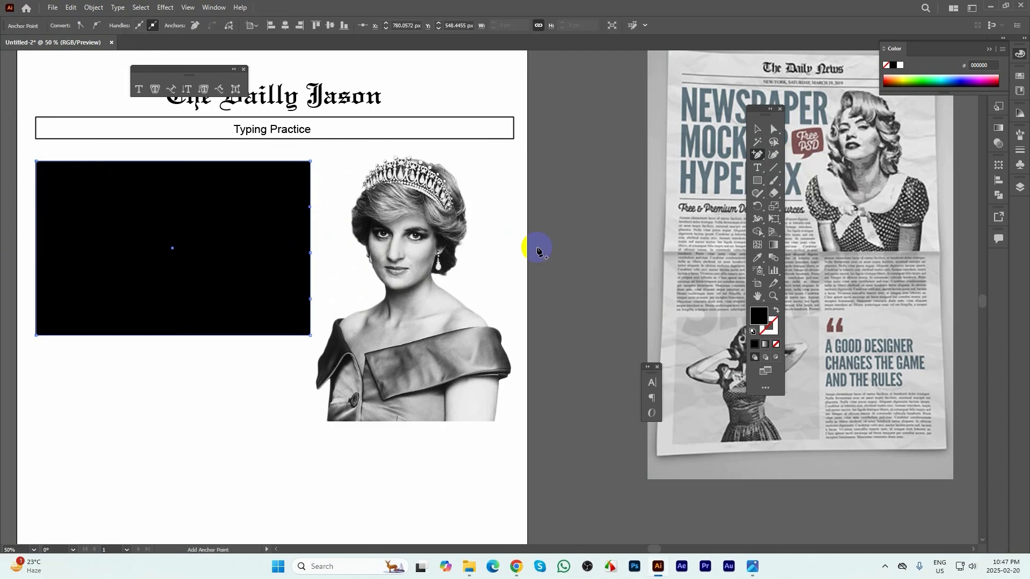
- Move the rectangle's upper-right corner and its three added anchor points rightward so the edge roughly follows the portrait's outline
scroll(298, 272, "up", 1)
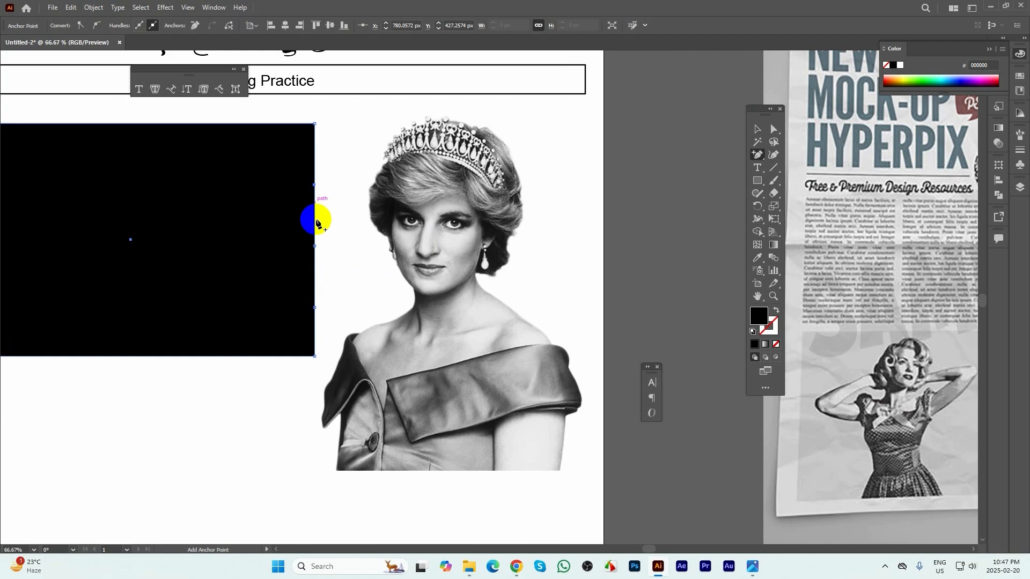
left_click(773, 130)
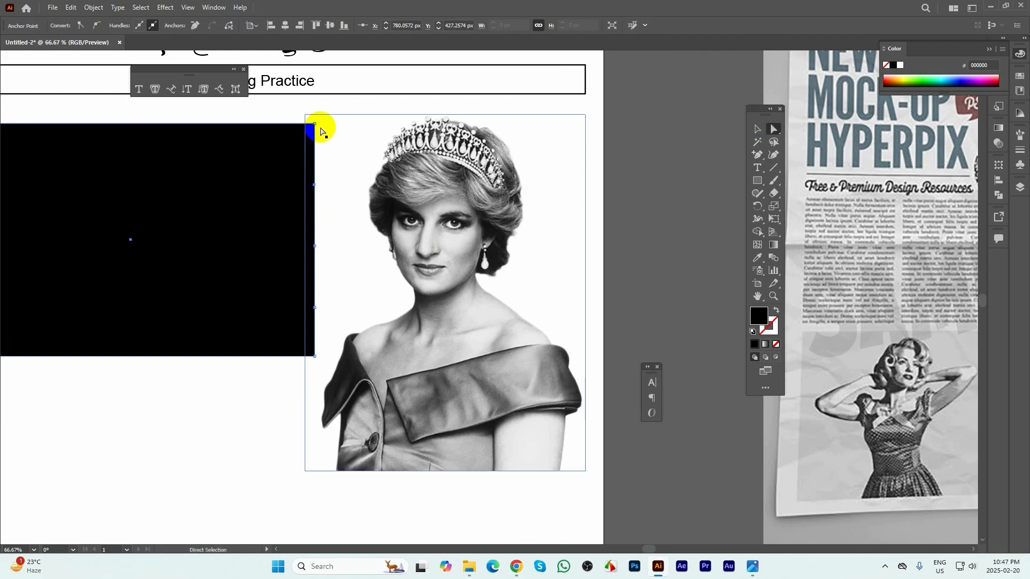
left_click_drag(315, 122, 375, 121)
left_click_drag(314, 246, 363, 250)
left_click_drag(315, 307, 383, 306)
left_click_drag(364, 250, 417, 247)
left_click_drag(315, 185, 333, 184)
key("ctrl+minus")
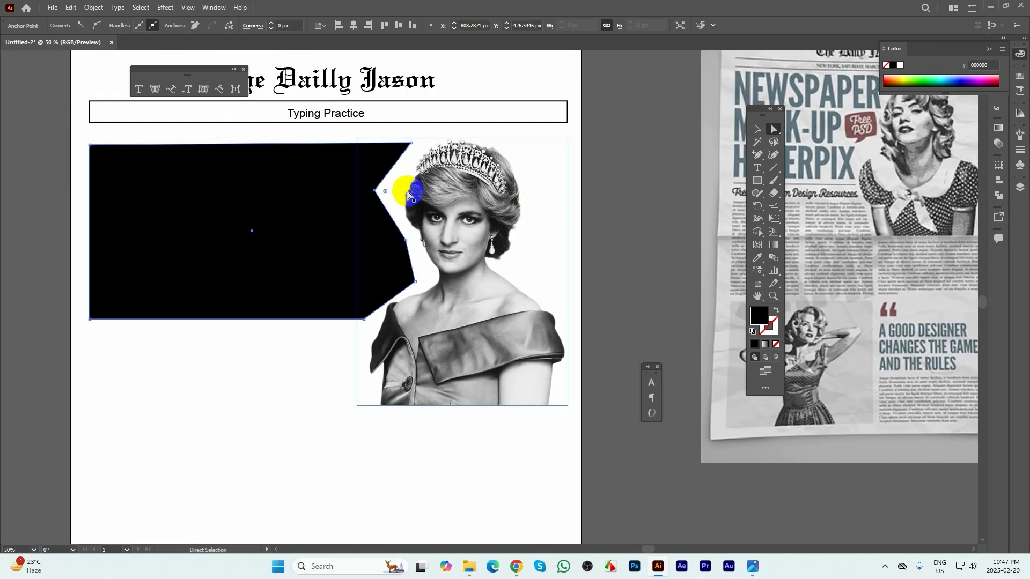
- Round the black shape's lower protruding corner to about 149 px and its upper notch to about 151 px
scroll(408, 195, "up", 1)
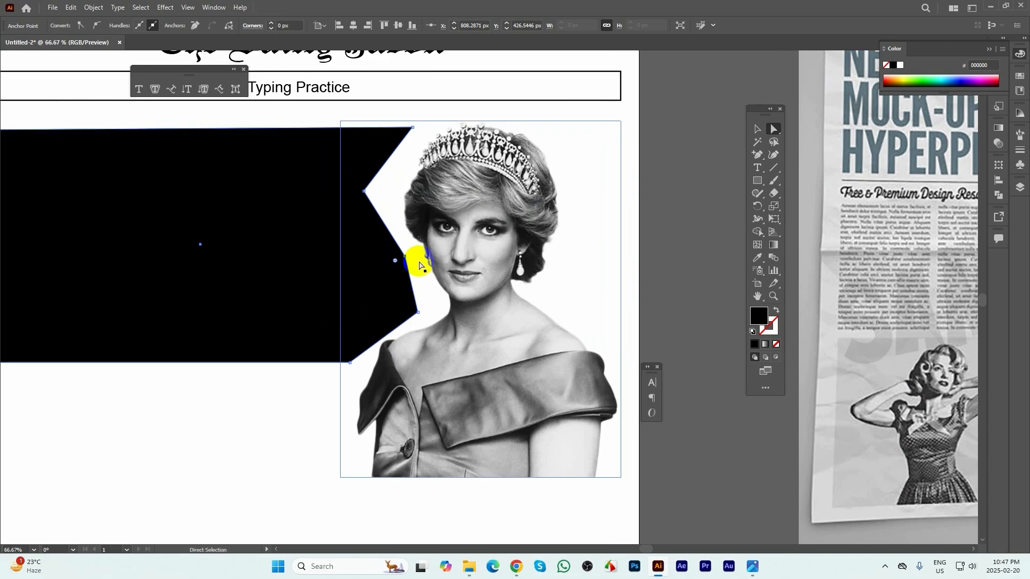
left_click(405, 258)
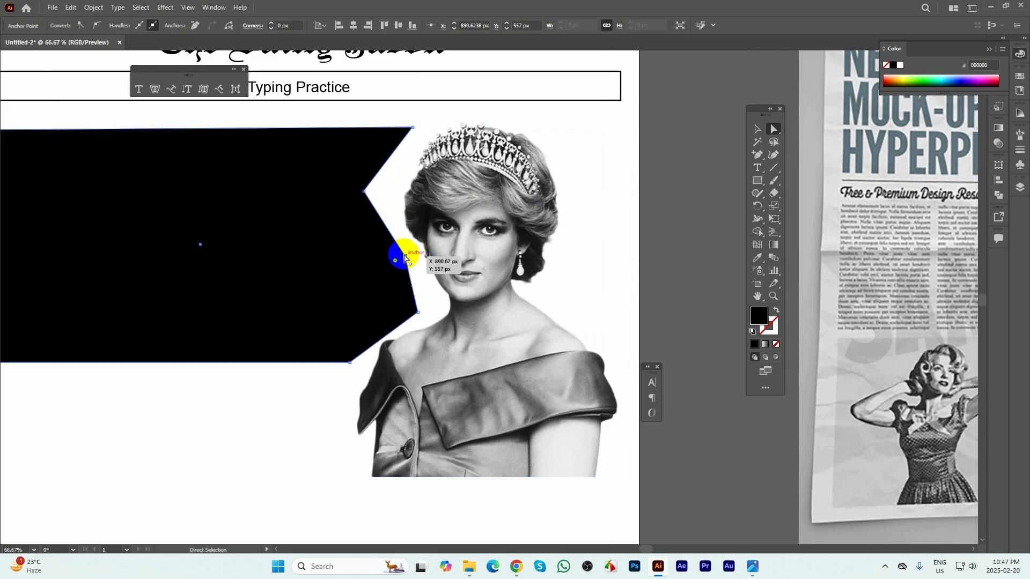
left_click(417, 312)
scroll(420, 313, "up", 1)
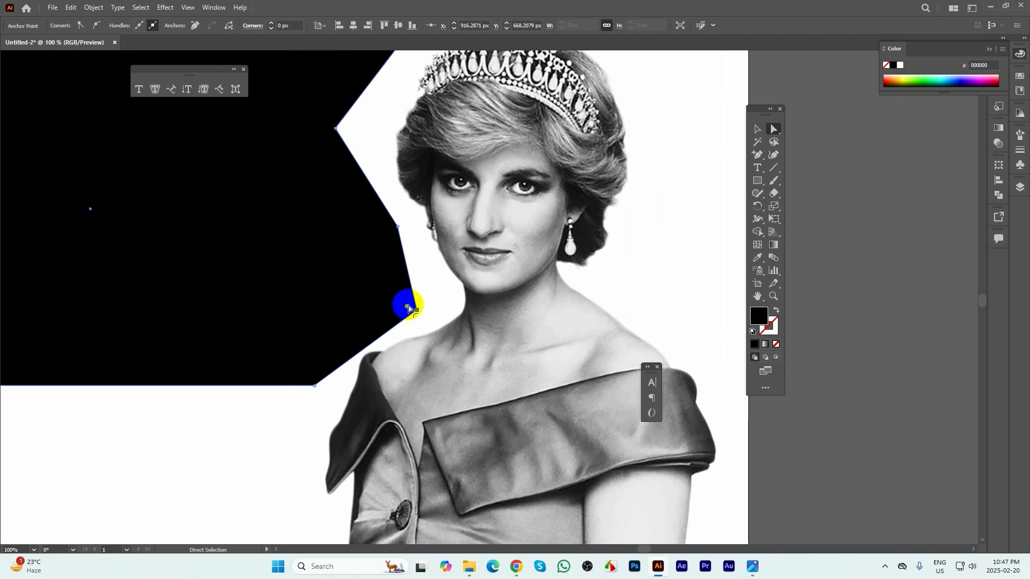
left_click_drag(408, 308, 286, 279)
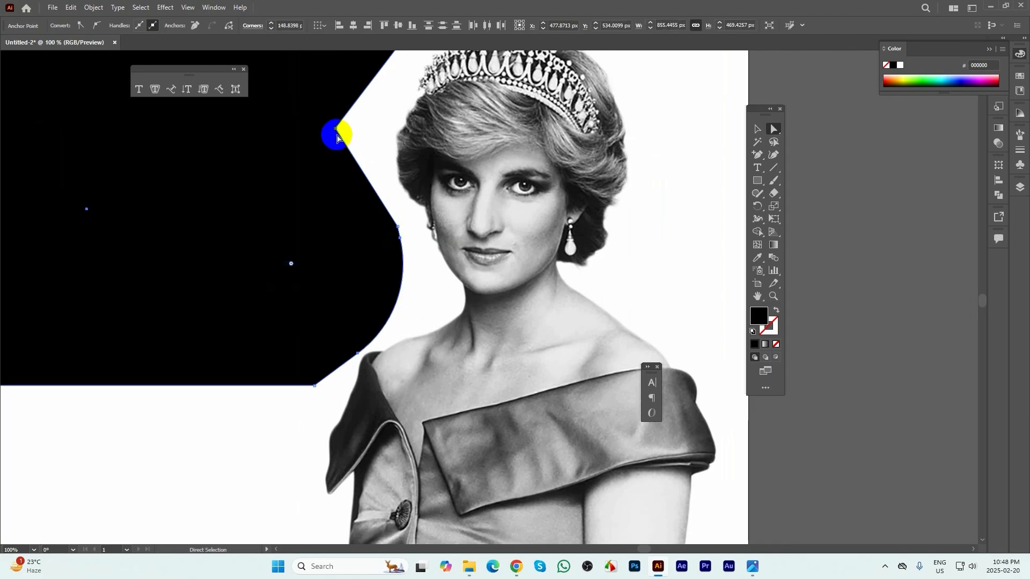
left_click_drag(336, 131, 474, 134)
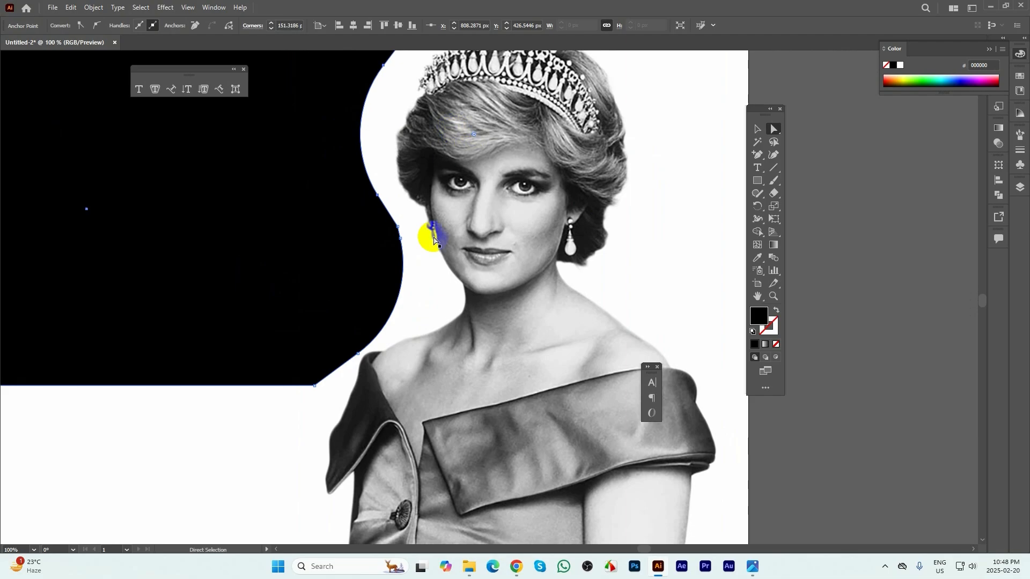
key("ctrl+minus")
key("ctrl+minus")
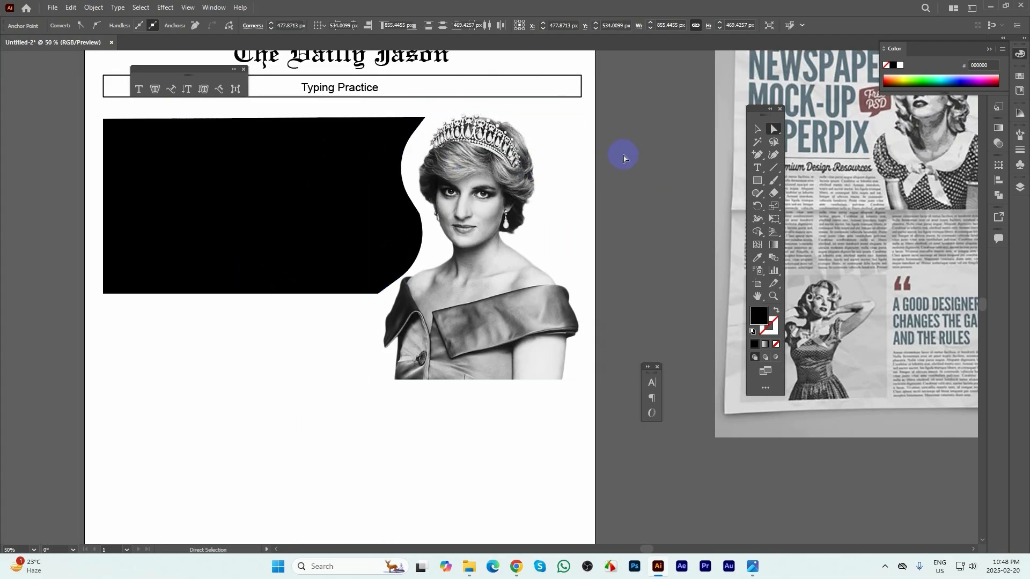
left_click(623, 156)
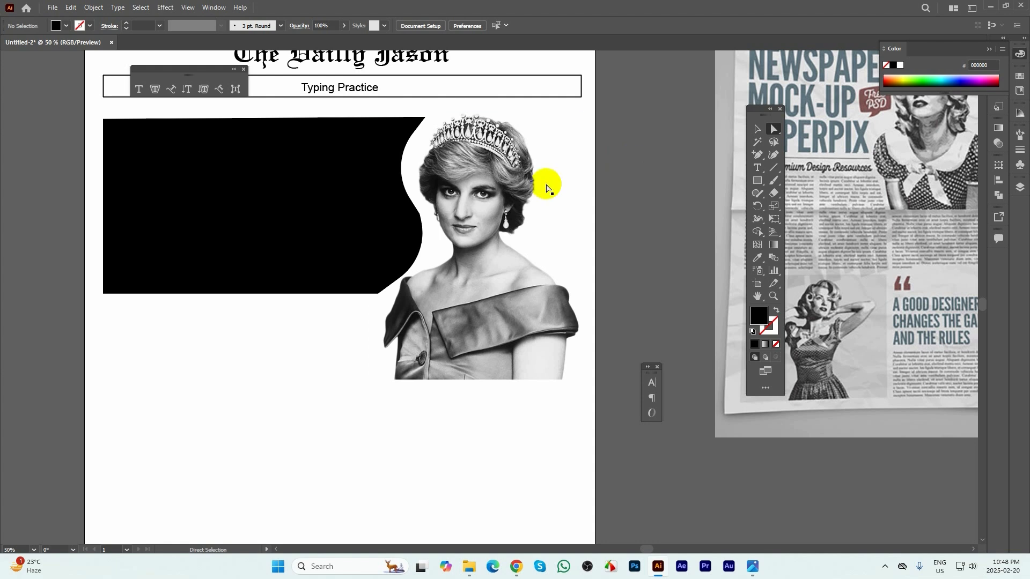
- Shift the portrait slightly to the right to leave a gap beside the curved black shape
left_click_drag(495, 320, 502, 317)
left_click(681, 270)
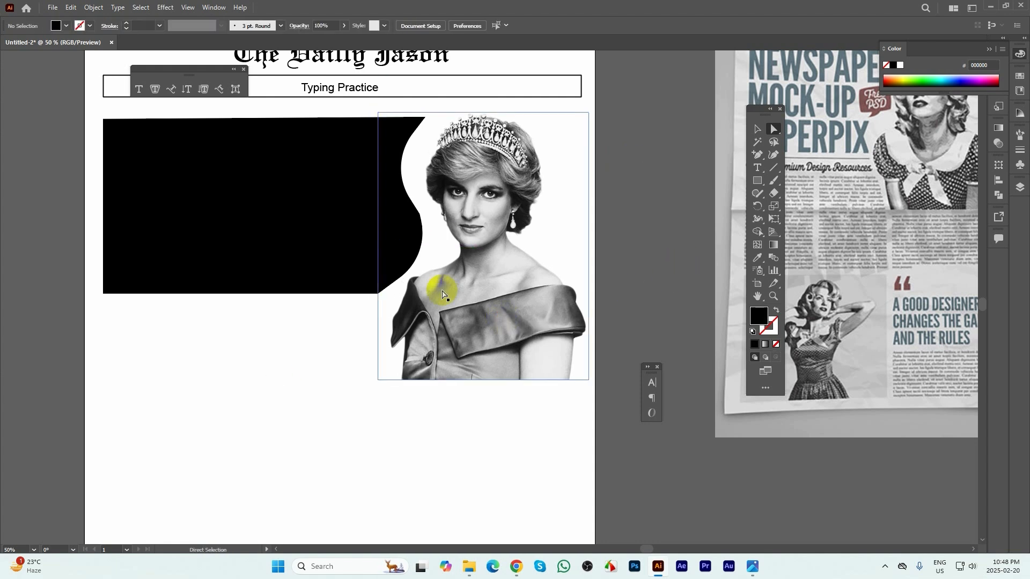
scroll(442, 294, "down", 2)
scroll(353, 341, "up", 1)
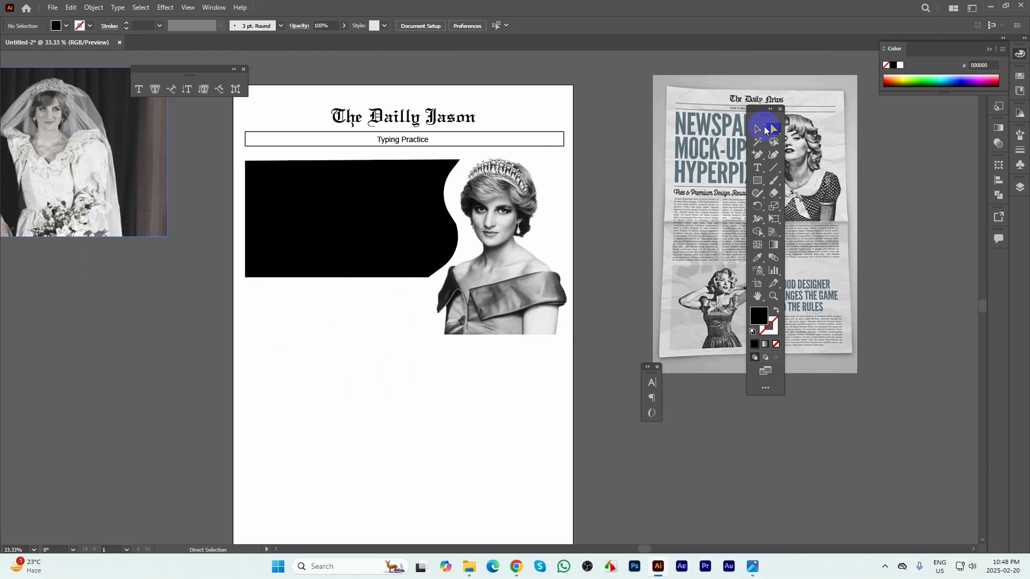
left_click(757, 129)
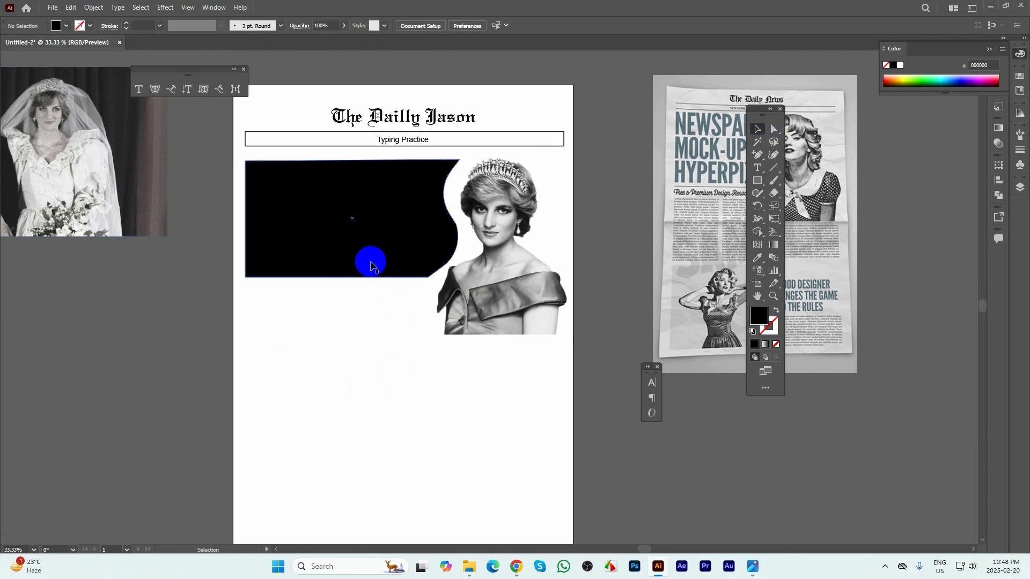
- Switch to Chrome and copy "Diana, Princess of Wales was a member of the British royal family" from the Google results for princess diana
mouse_move(517, 563)
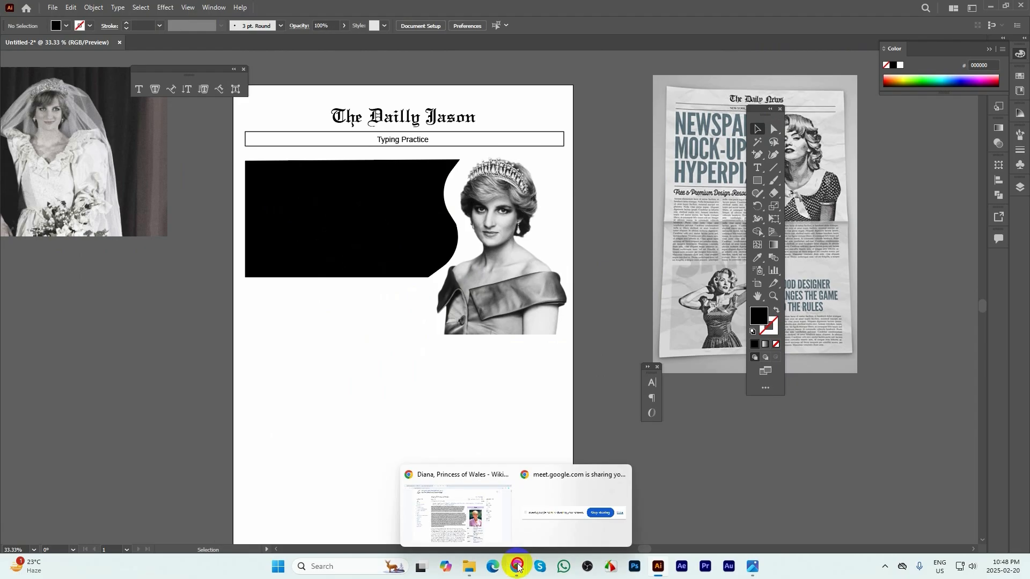
left_click(490, 510)
scroll(375, 203, "up", 1)
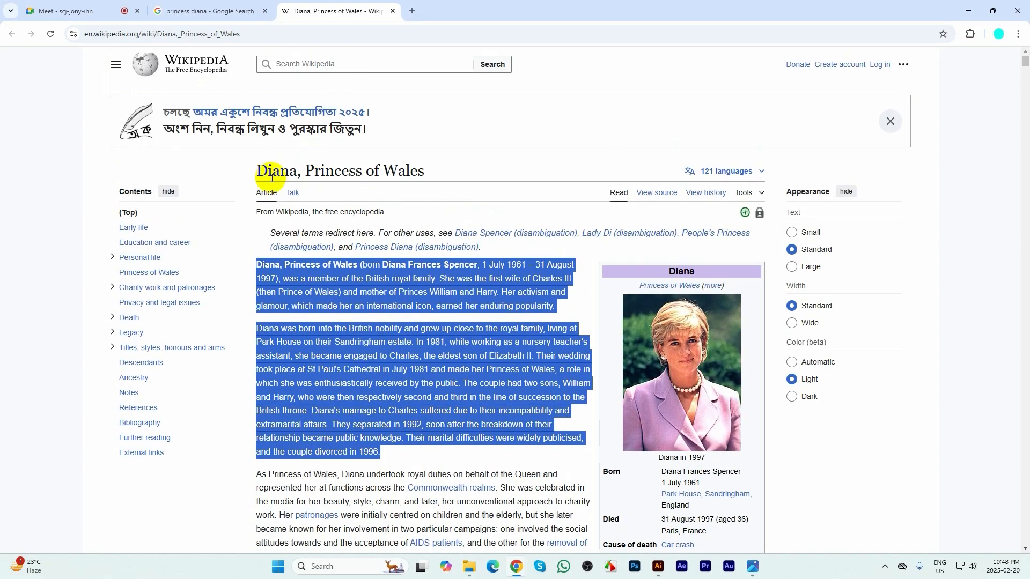
triple_click(258, 171)
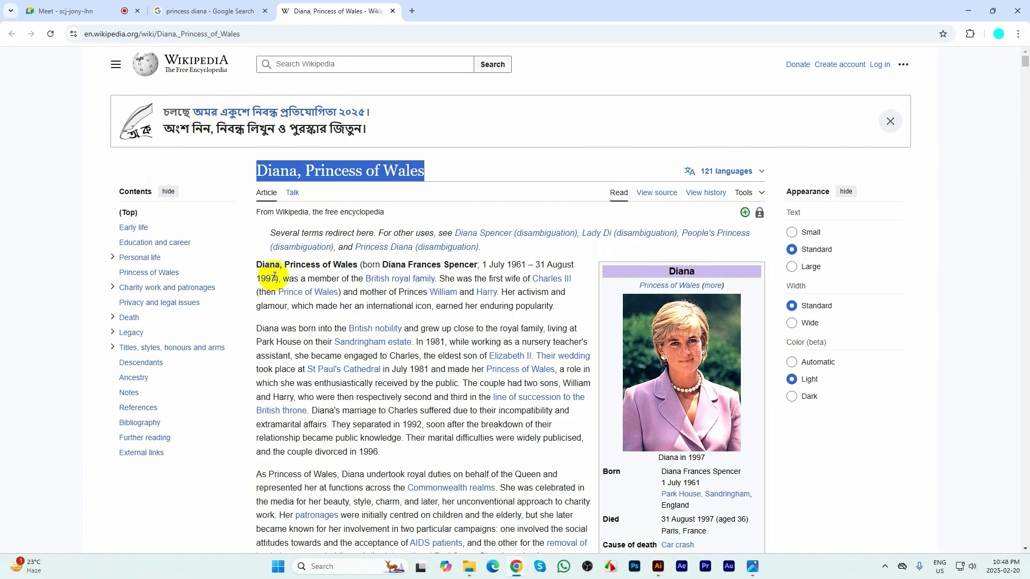
left_click(183, 11)
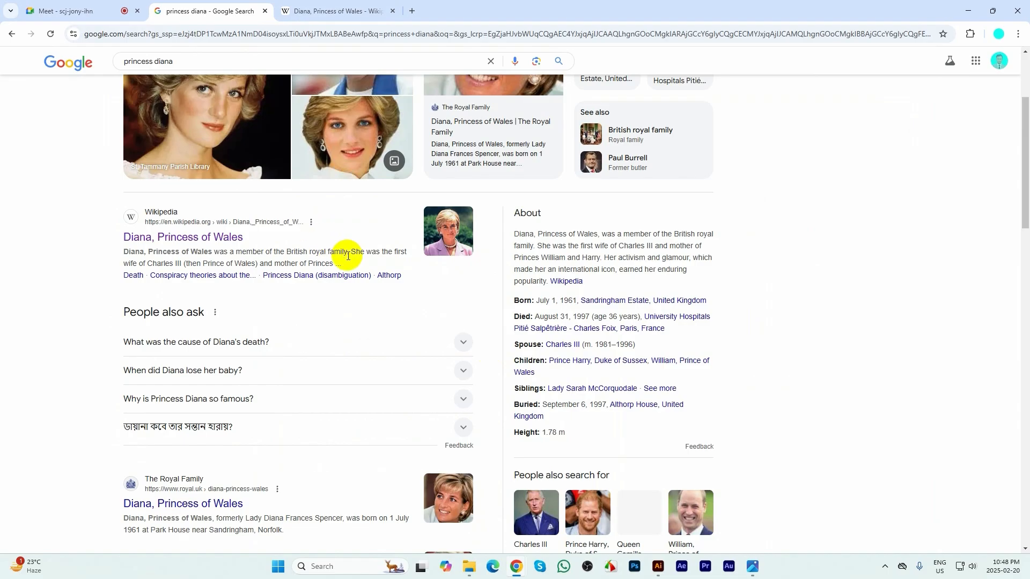
left_click_drag(348, 252, 285, 252)
left_click_drag(204, 250, 124, 252)
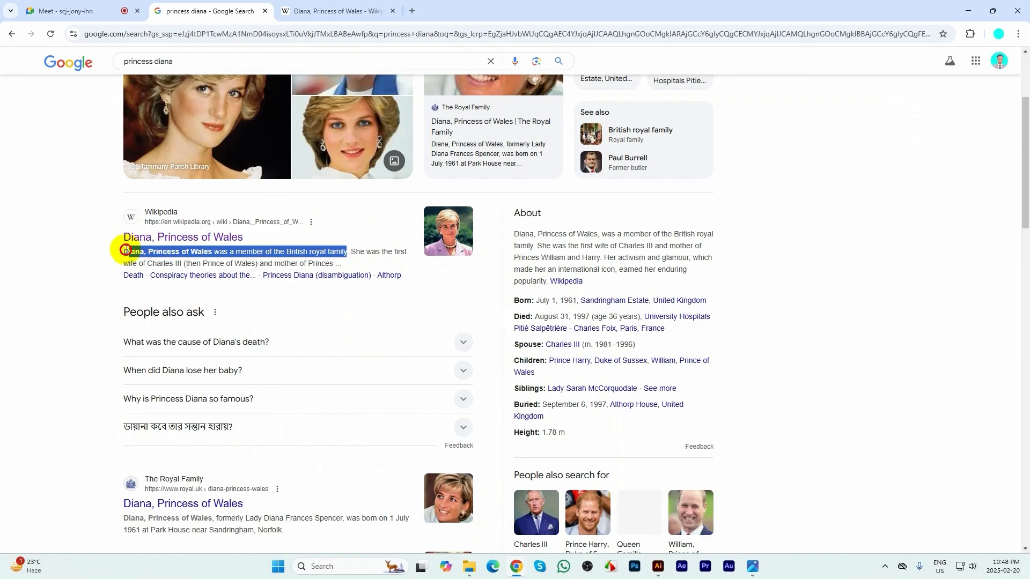
right_click(162, 253)
left_click(200, 263)
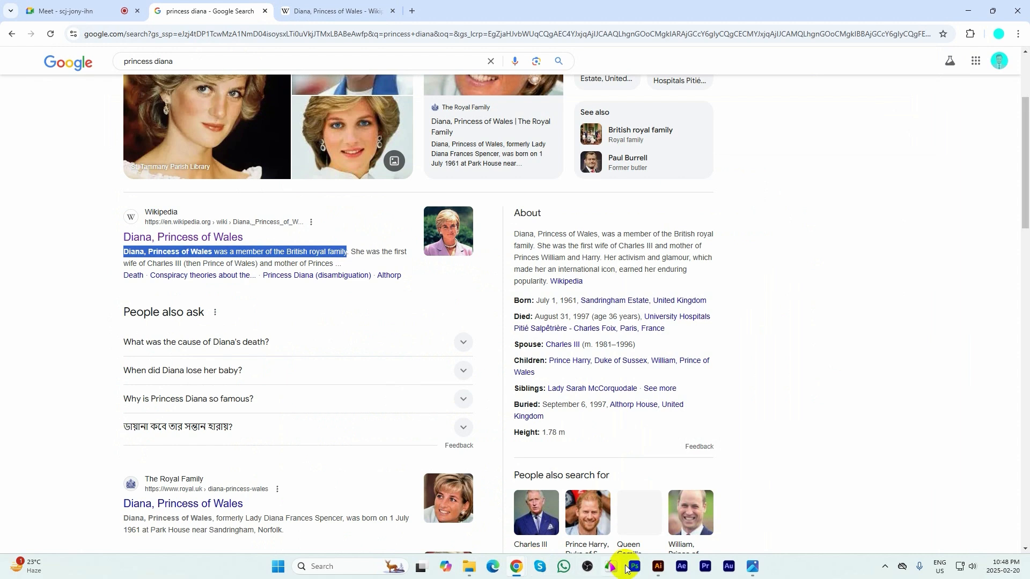
- Return to Illustrator, convert the curved black shape into an area-type frame and replace its placeholder text with the copied sentence
left_click(654, 567)
left_click(337, 195)
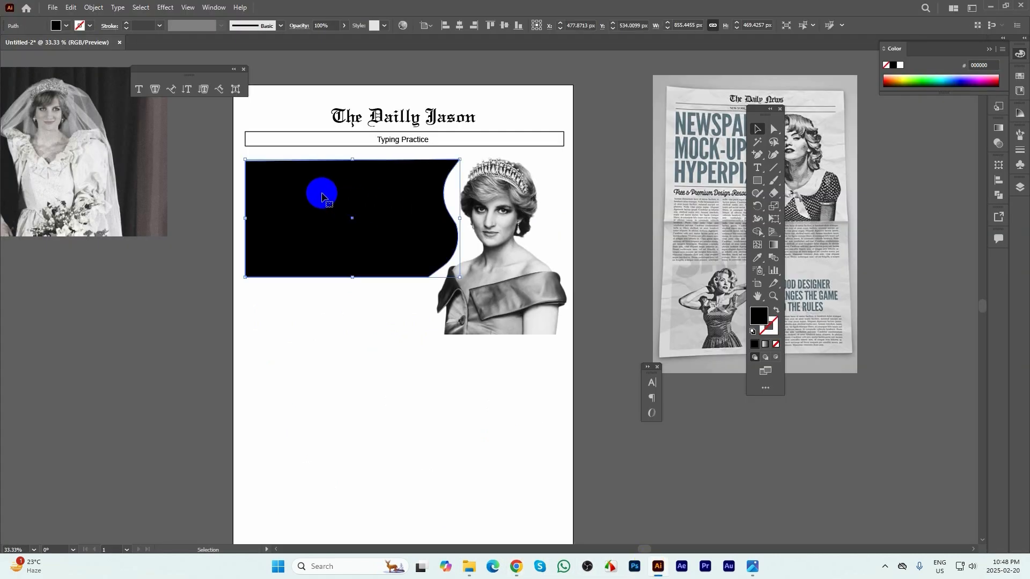
scroll(329, 195, "up", 1)
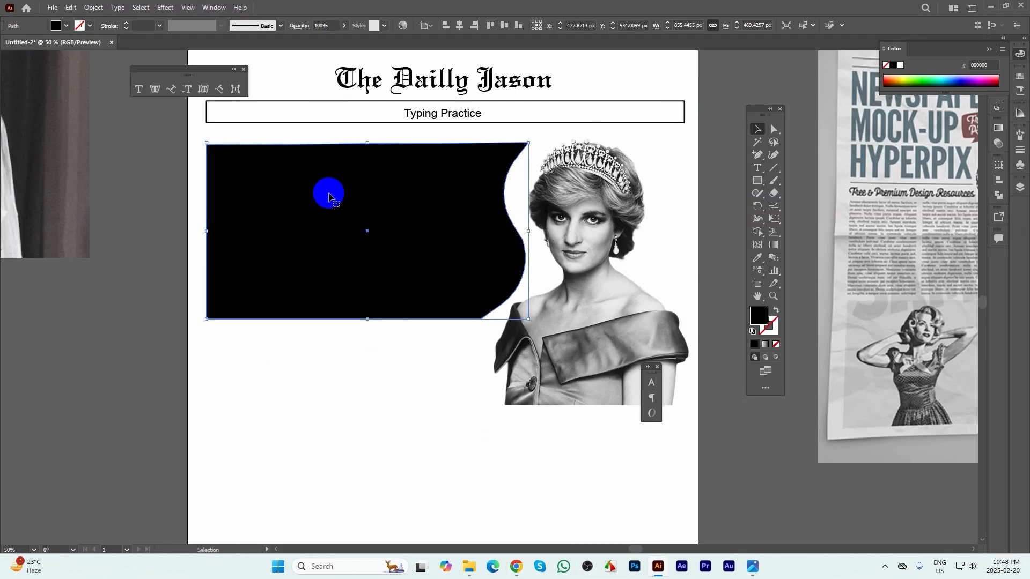
left_click(156, 90)
left_click(206, 158)
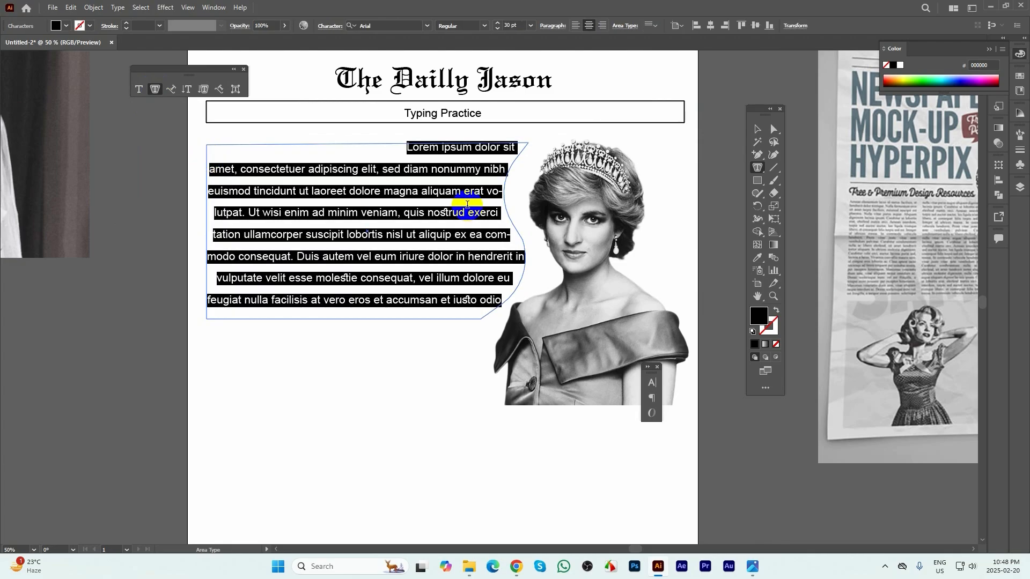
key("ctrl+v")
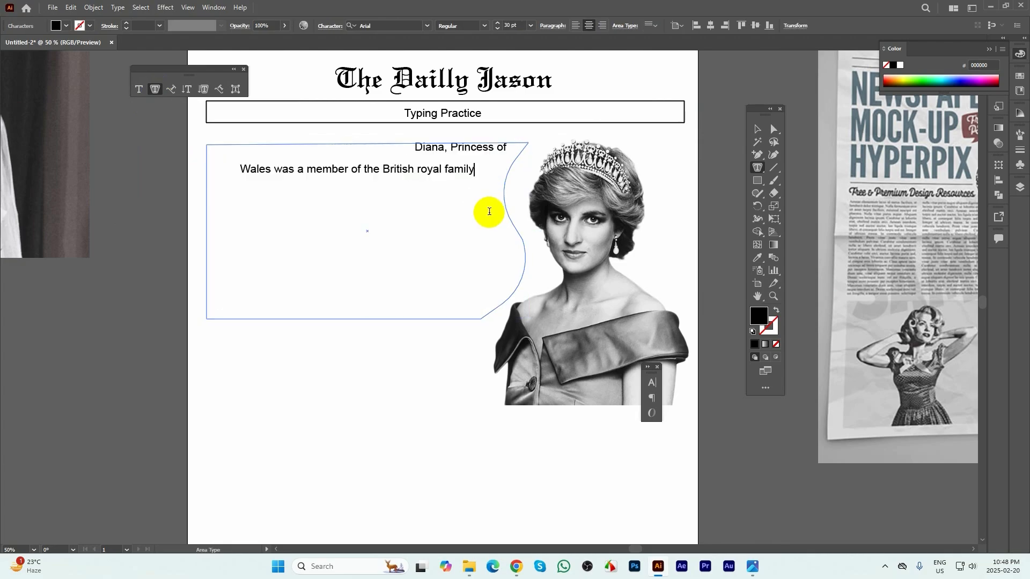
- Left-align the sentence in the curved text frame and enlarge it to 76 pt
key("ctrl+a")
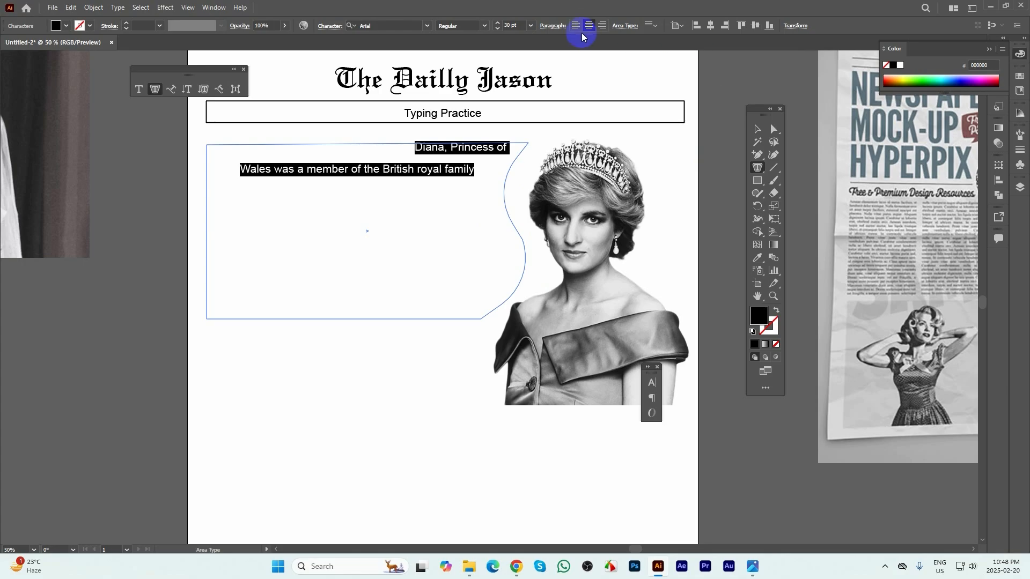
left_click(575, 26)
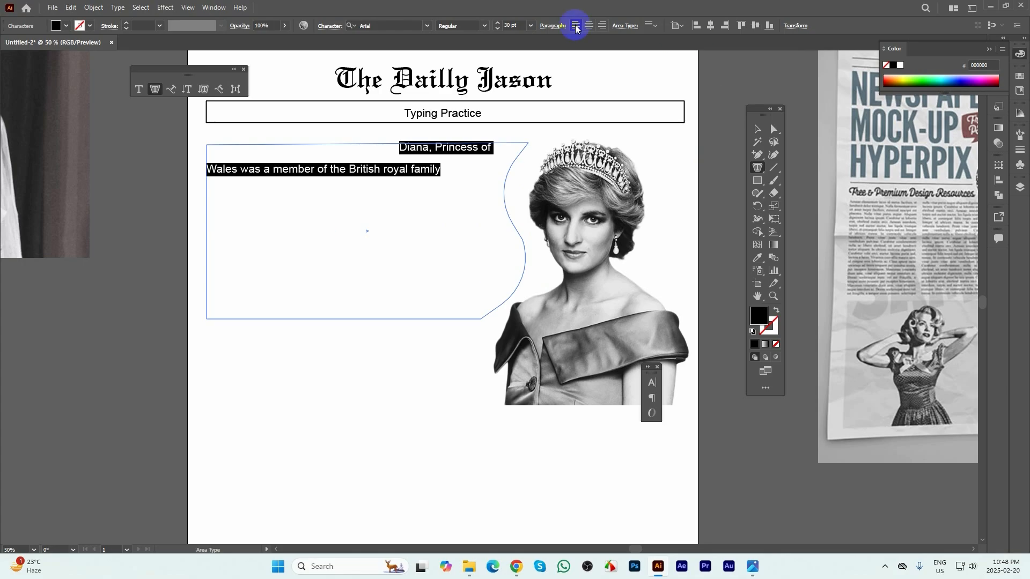
left_click(400, 146)
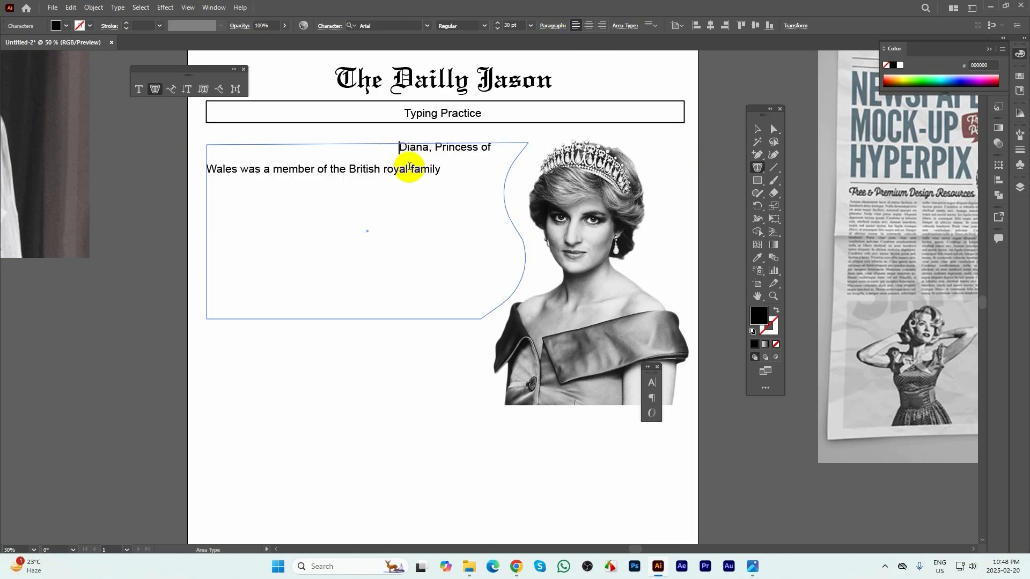
triple_click(413, 167)
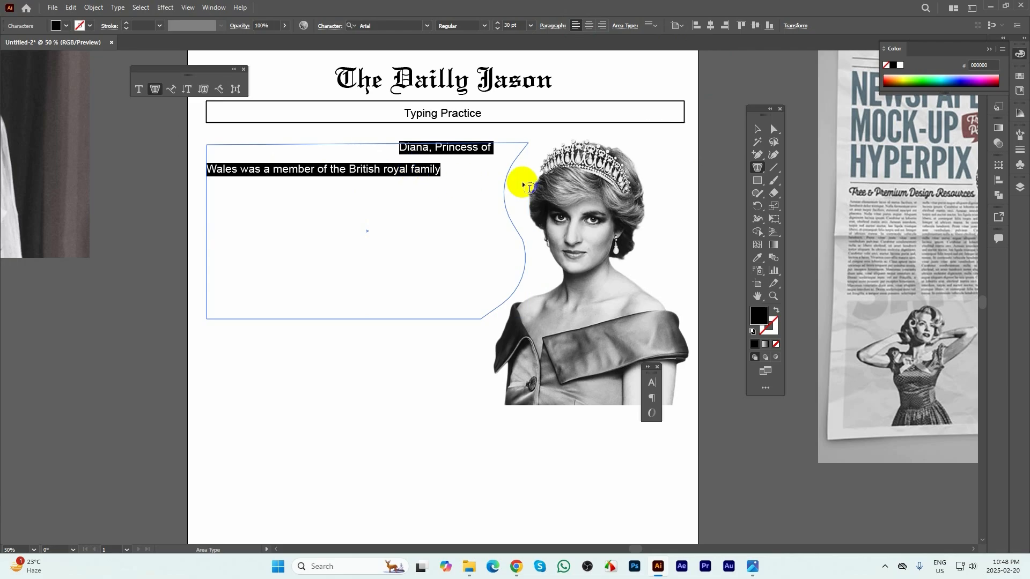
left_click_drag(497, 24, 496, 24)
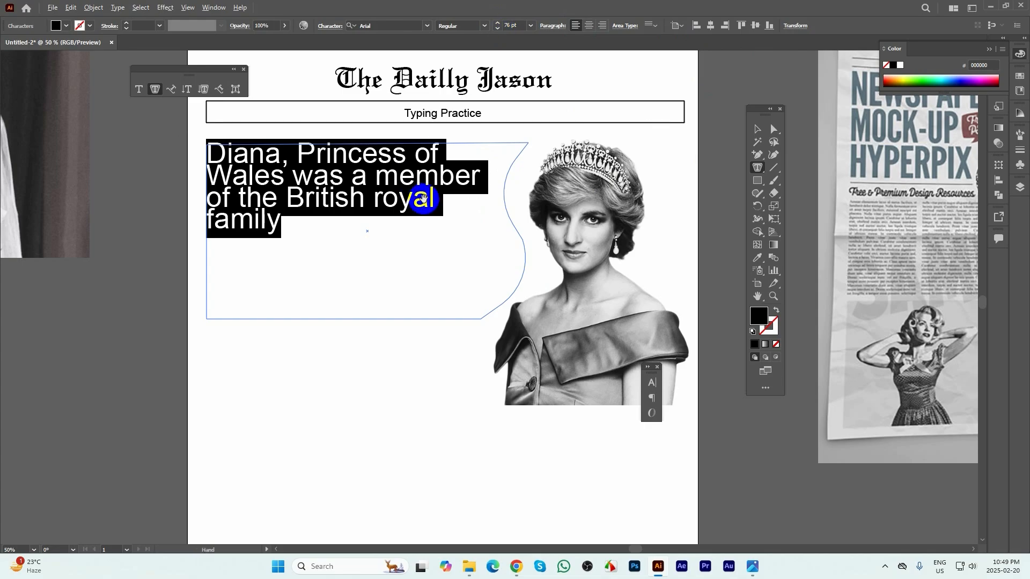
- Increase the leading of the headline text to space its lines further apart
key("alt+Down")
key("alt+Down")
key("alt+Down")
key("alt+Down")
key("alt+Down")
key("alt+Down")
key("alt+Down")
key("alt+Down")
key("alt+Down")
key("alt+Down")
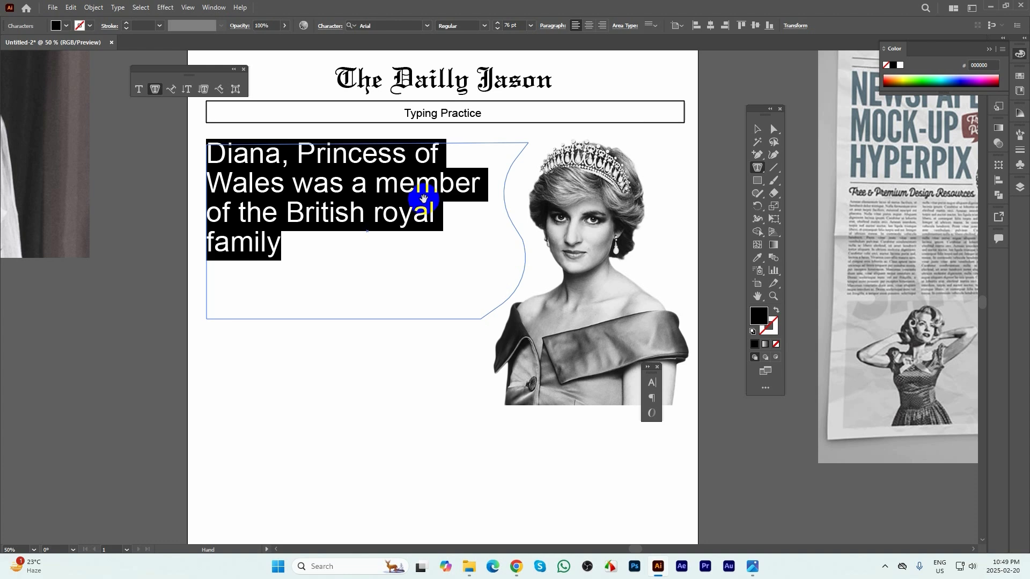
key("alt+Down")
key("alt+Down")
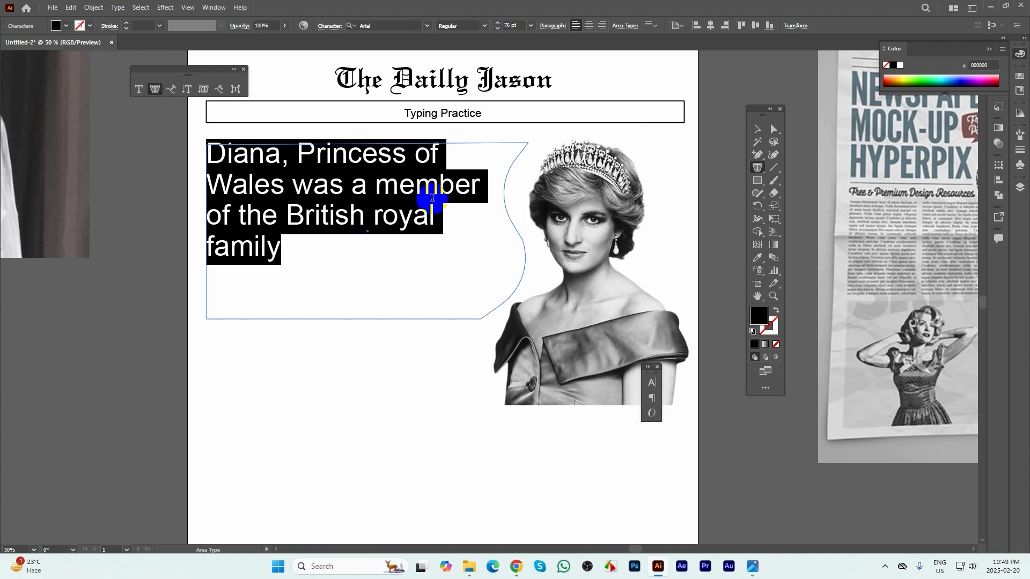
- Make the headline text bold and adjust its size to 108 pt
left_click(485, 25)
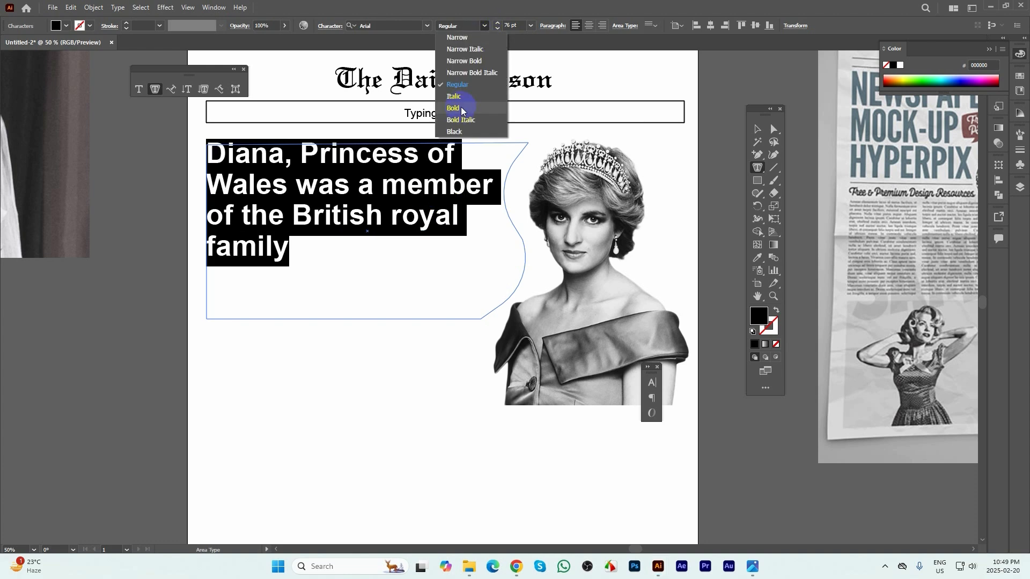
left_click(461, 107)
left_click(498, 22)
left_click(497, 23)
left_click(497, 23)
left_click(497, 22)
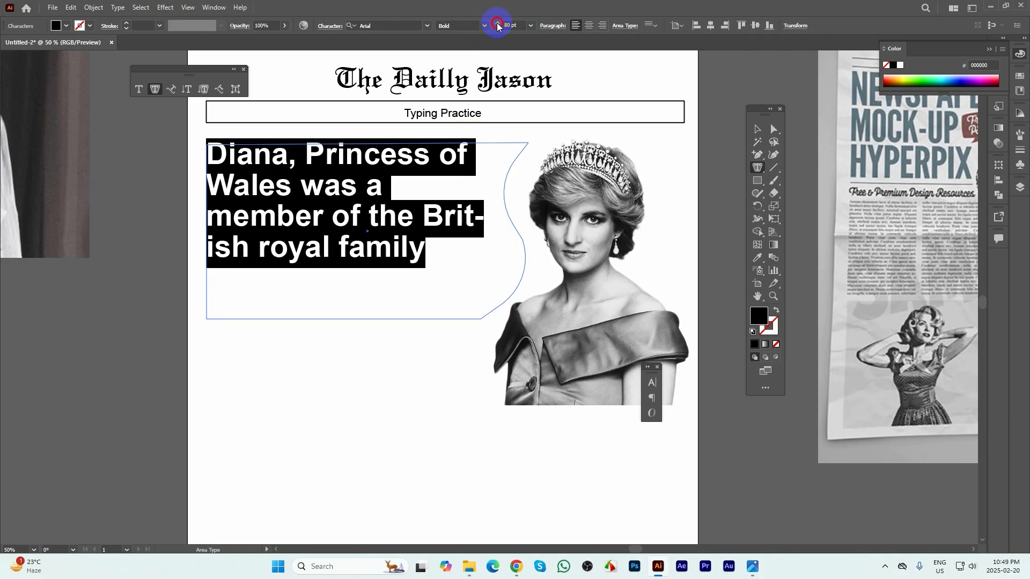
left_click(497, 22)
left_click(497, 22)
left_click(497, 23)
left_click(498, 23)
left_click(497, 23)
left_click(498, 23)
left_click(497, 22)
left_click(498, 23)
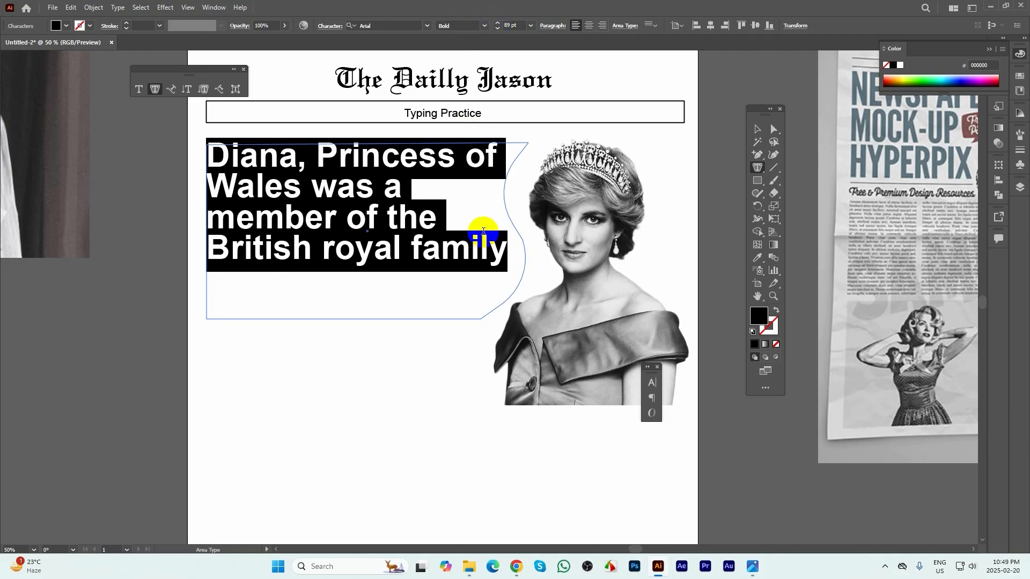
left_click(497, 23)
left_click(497, 22)
left_click(497, 22)
left_click(497, 23)
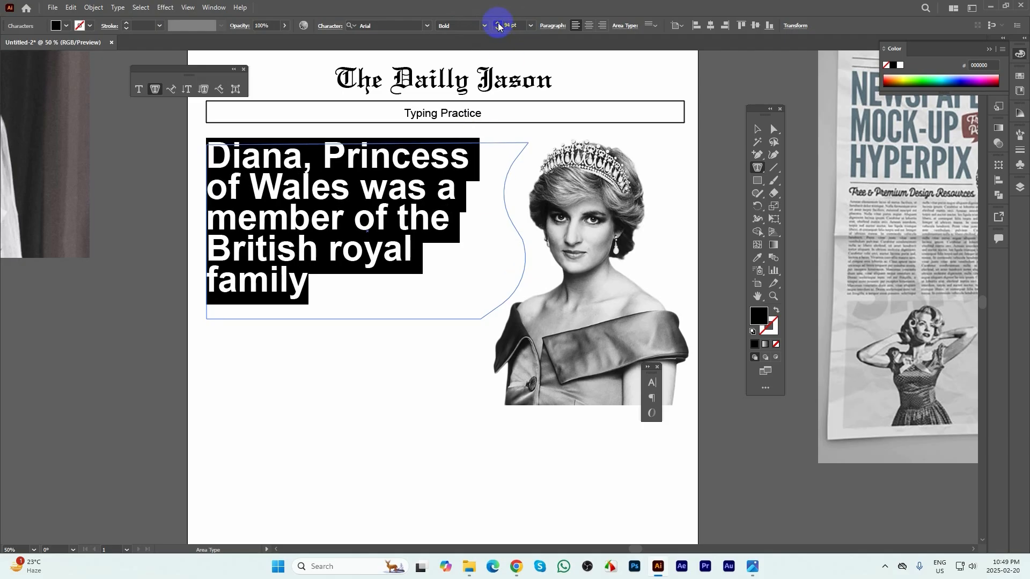
left_click(497, 23)
left_click(497, 23)
left_click(498, 22)
left_click(497, 23)
left_click(497, 23)
left_click(497, 22)
left_click(497, 23)
left_click(498, 23)
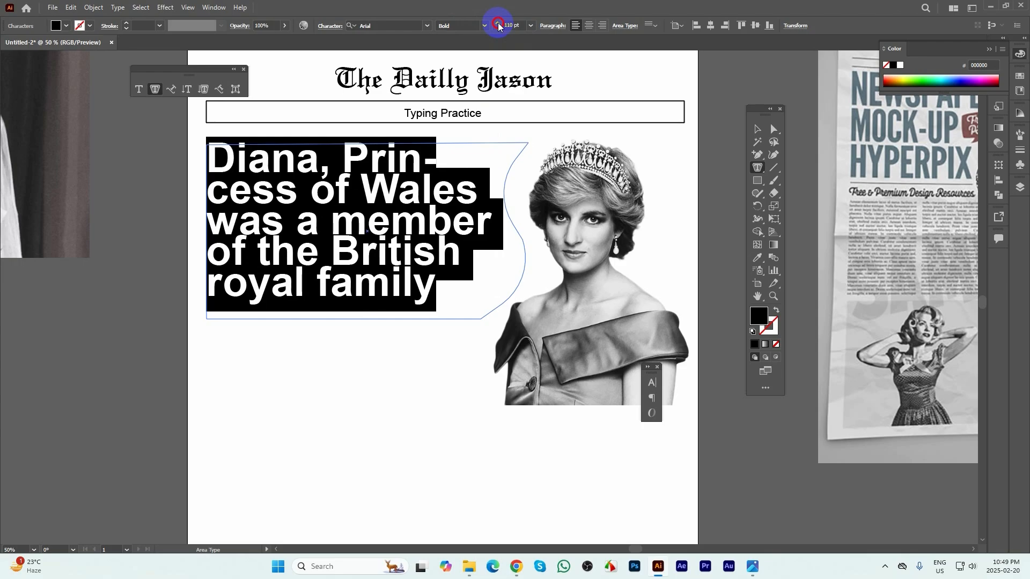
left_click(497, 22)
left_click(498, 22)
left_click(498, 22)
left_click(497, 23)
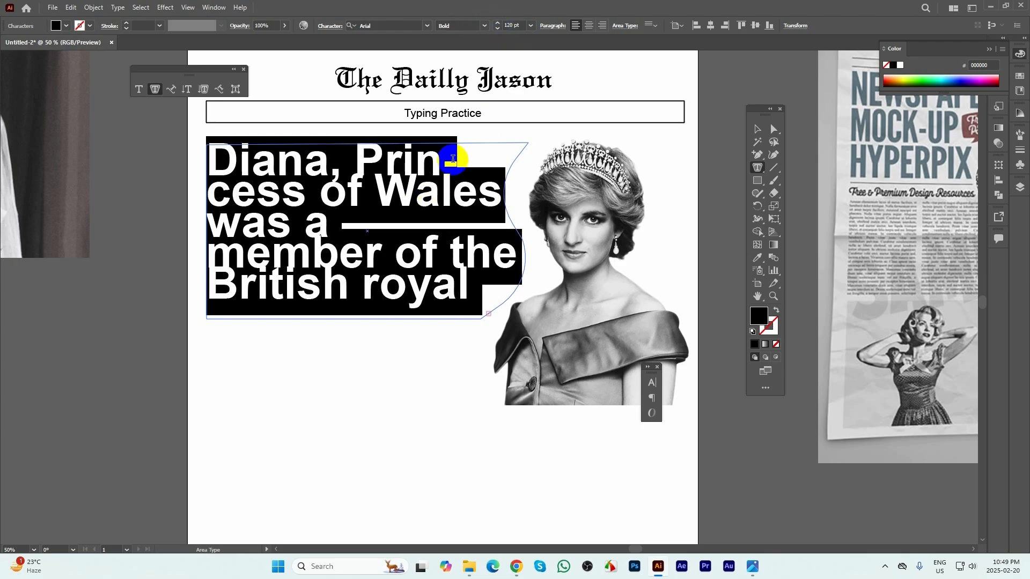
left_click(497, 29)
left_click(498, 29)
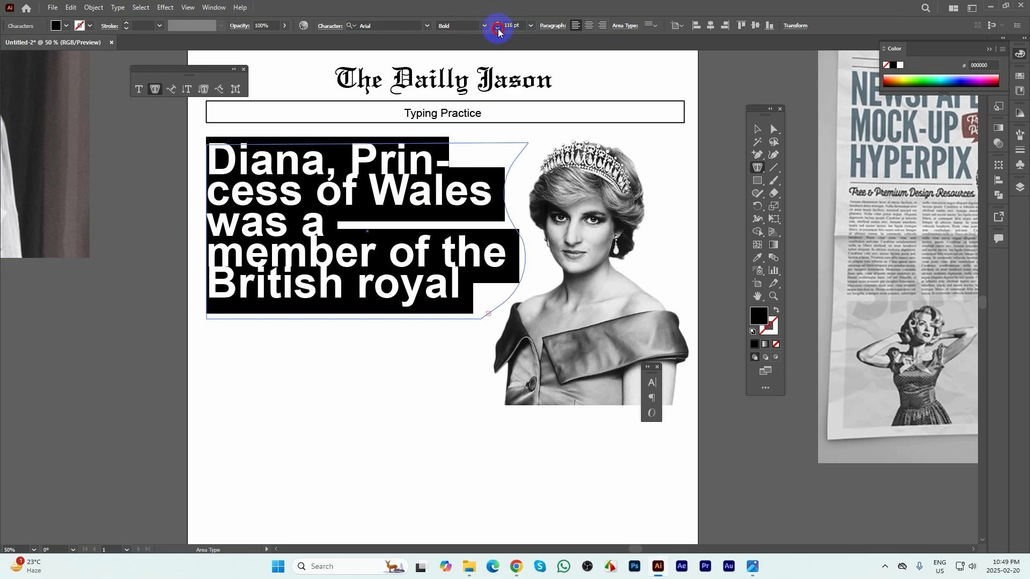
left_click(498, 29)
left_click(498, 30)
left_click(498, 30)
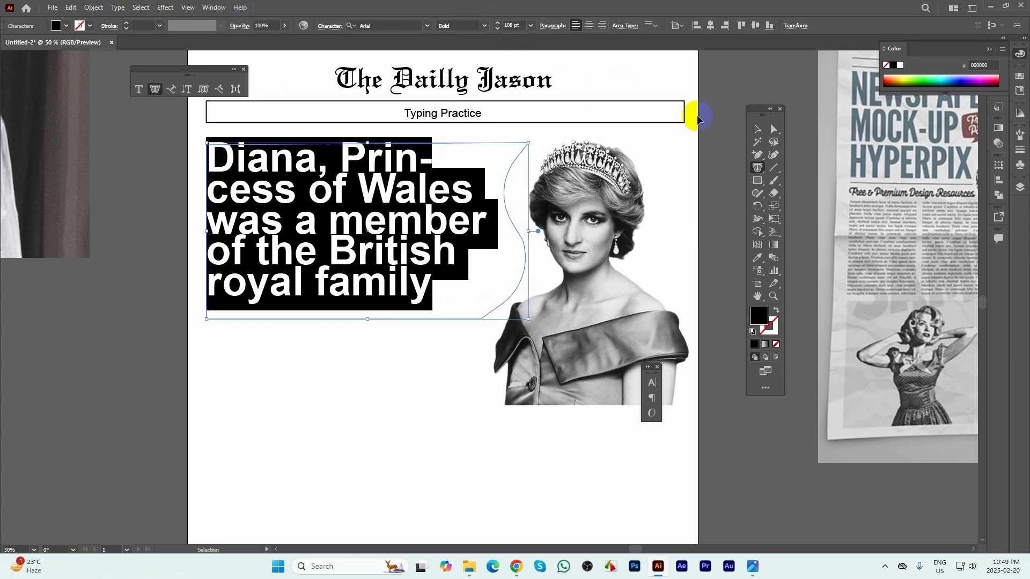
- Turn off hyphenation for the headline paragraph
key("ctrl+t")
left_click(569, 377)
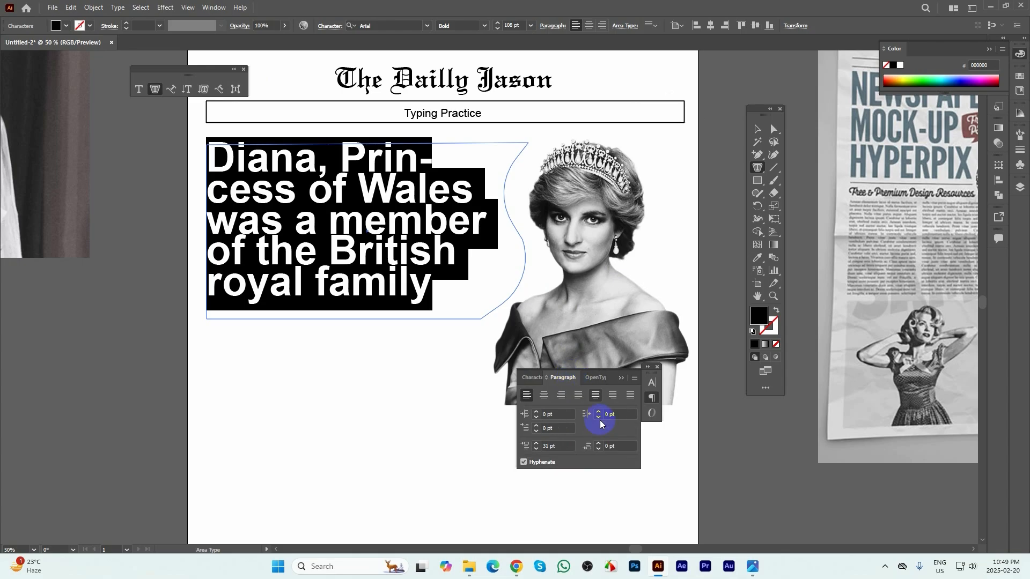
left_click(524, 463)
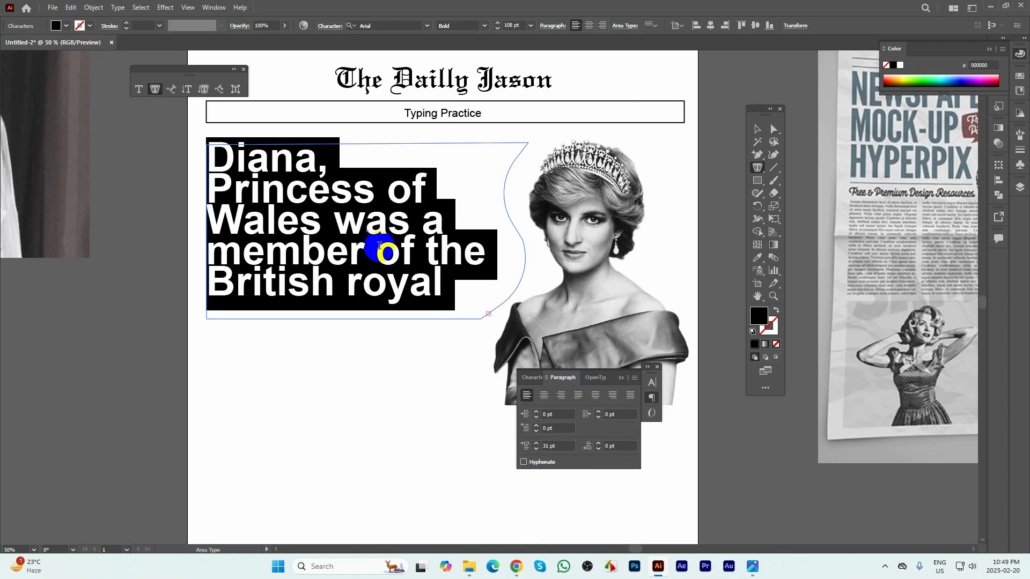
- Reduce the headline to 103 pt, loosen its line spacing slightly and deselect it
left_click(498, 28)
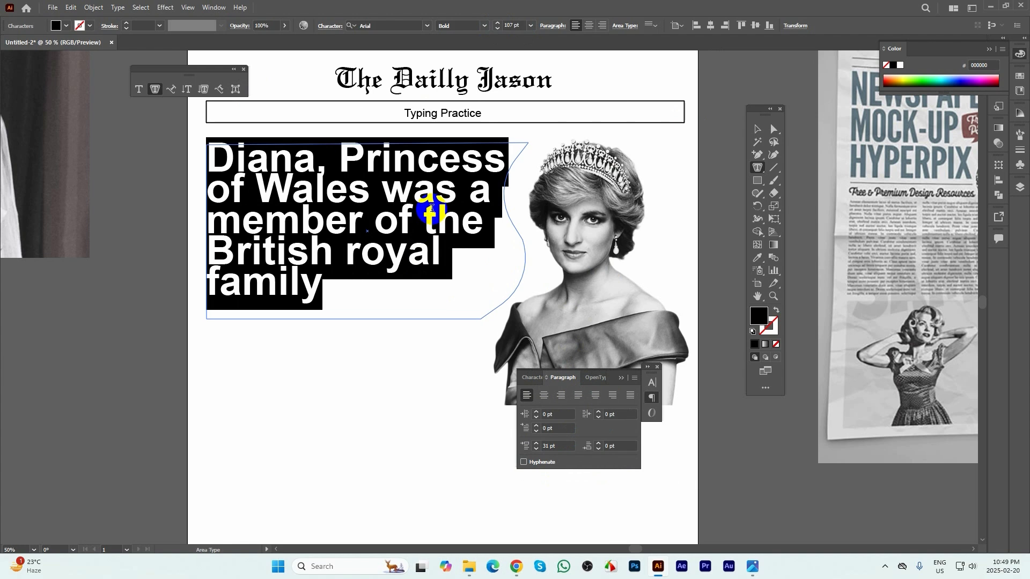
left_click(498, 29)
left_click(498, 29)
left_click(498, 29)
left_click(499, 29)
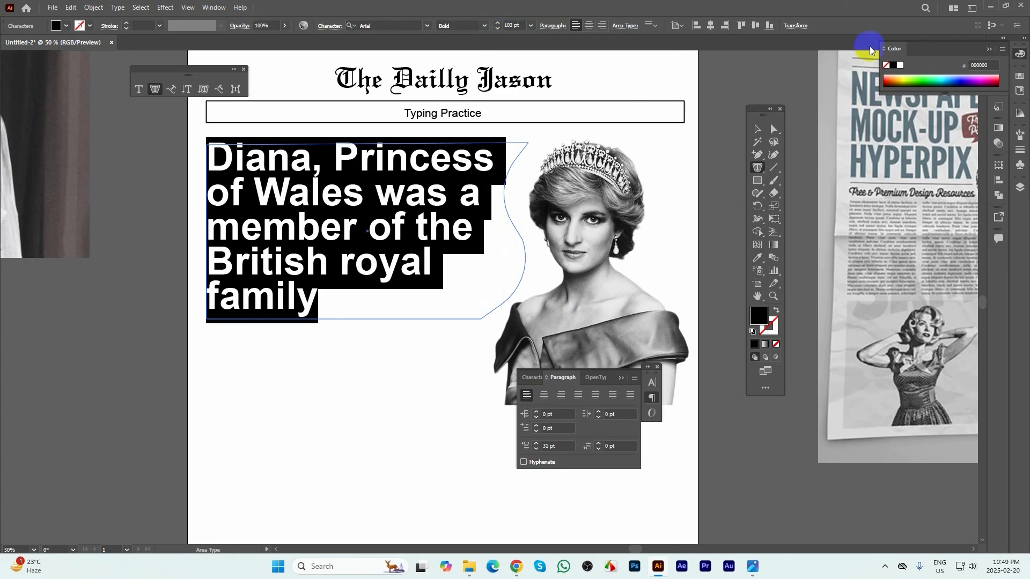
left_click(758, 129)
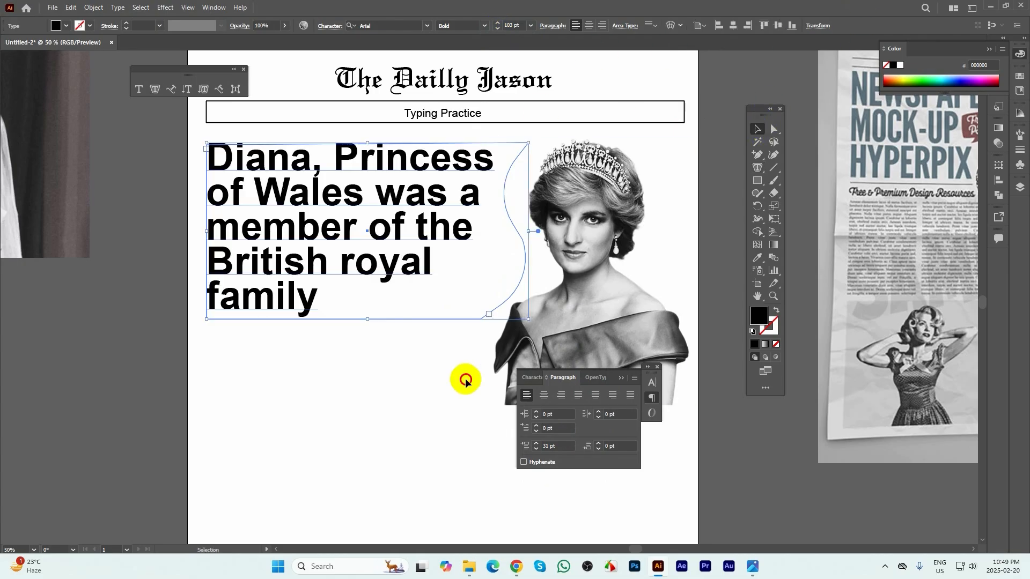
left_click(466, 379)
scroll(385, 330, "down", 1)
- Justify the headline text with its last line aligned left
left_click(443, 274)
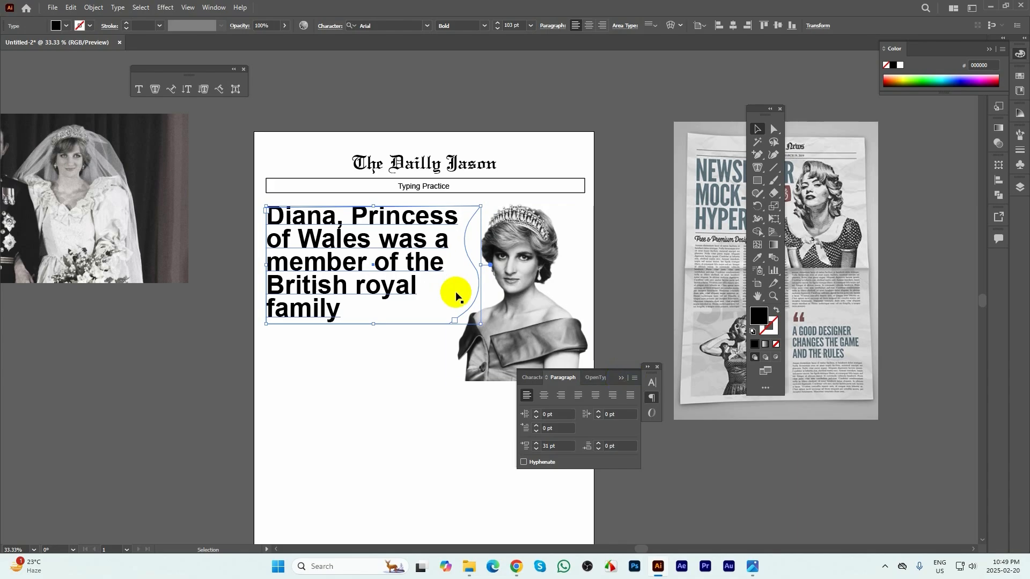
left_click(578, 396)
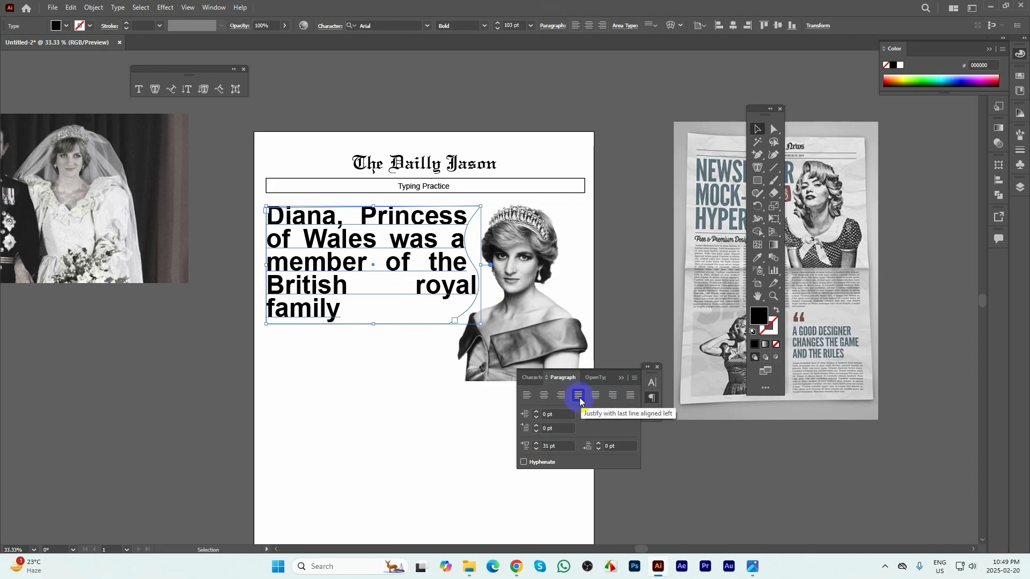
left_click(416, 413)
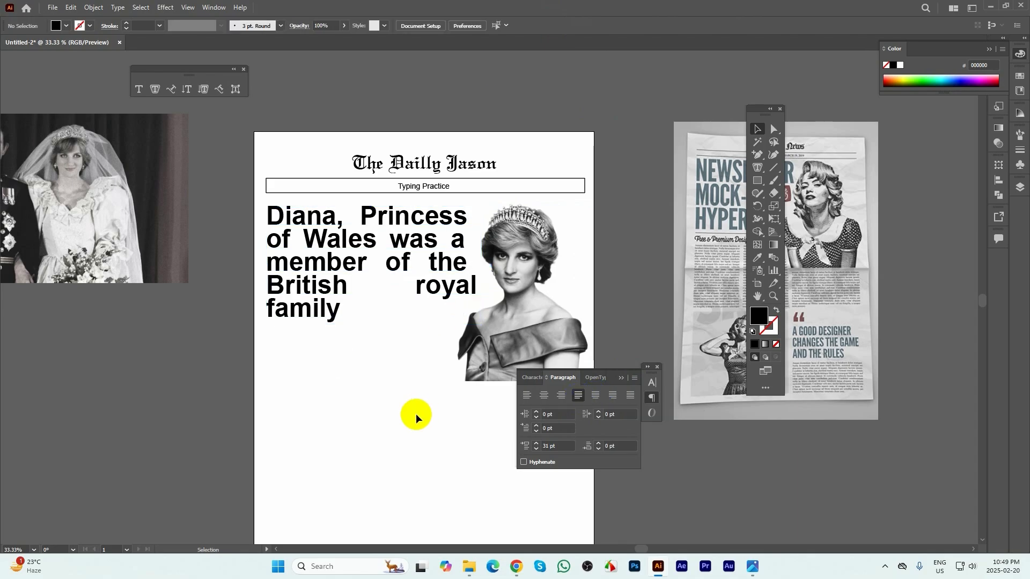
left_click(621, 378)
- Recolor the headline with the blue-gray (576d75) sampled from the reference newspaper's headline
left_click(391, 283)
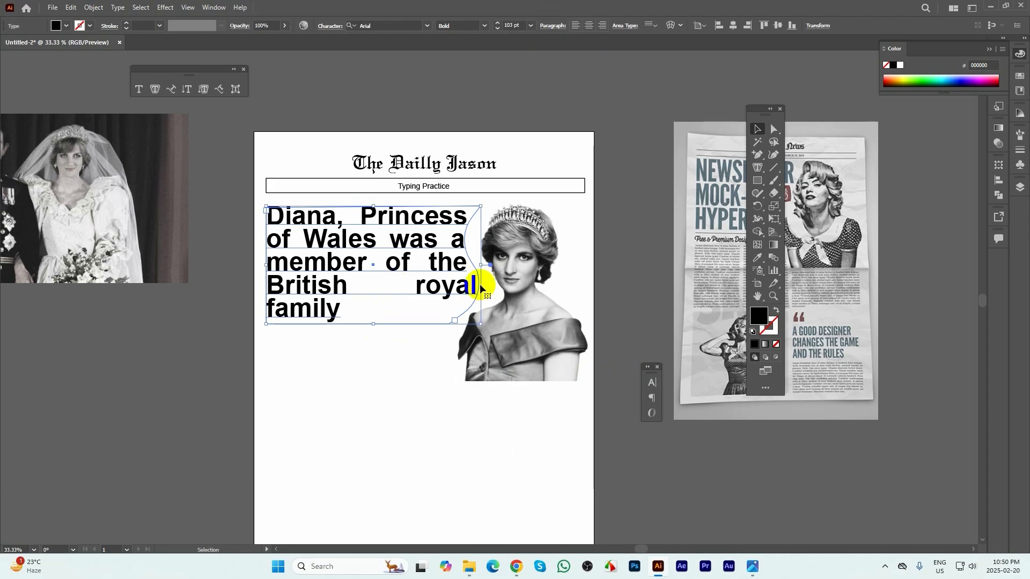
left_click_drag(626, 271, 580, 270)
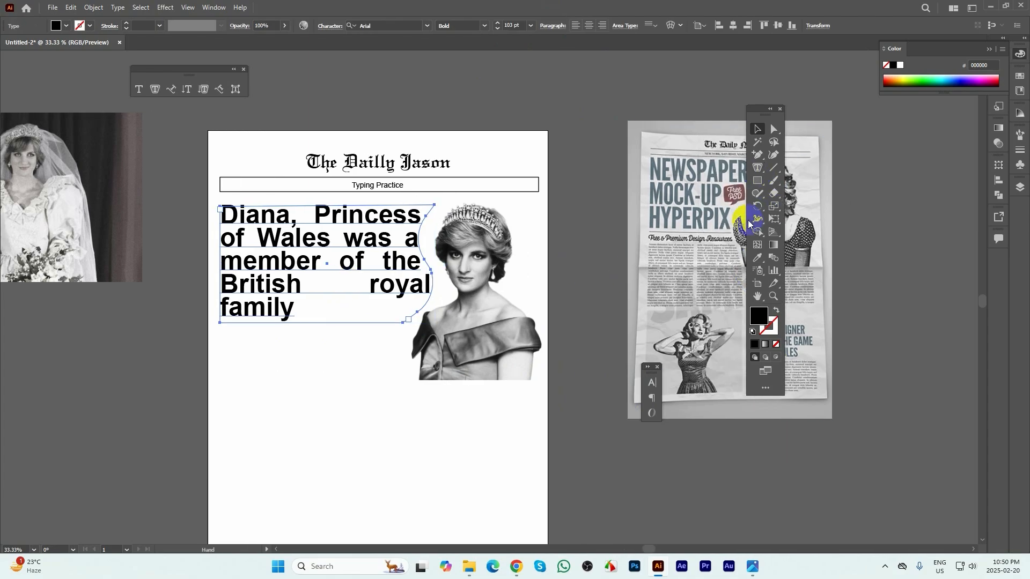
left_click(756, 259)
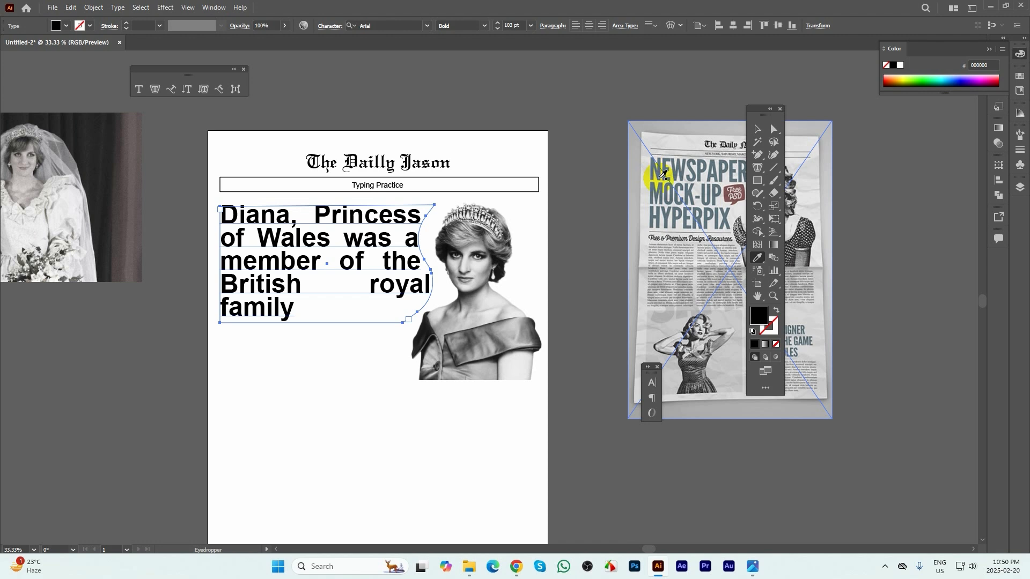
left_click(663, 175)
left_click(757, 129)
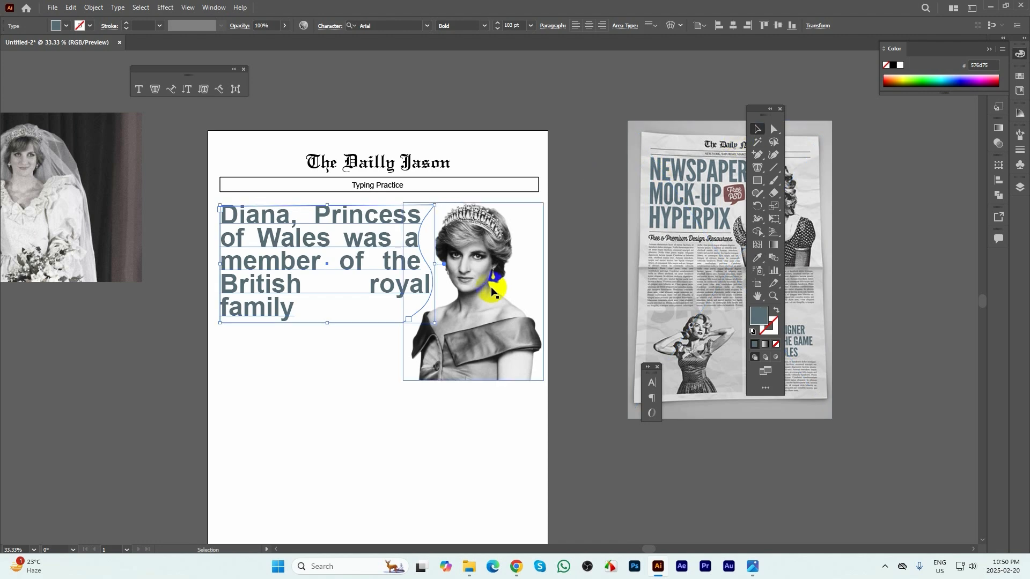
left_click(521, 474)
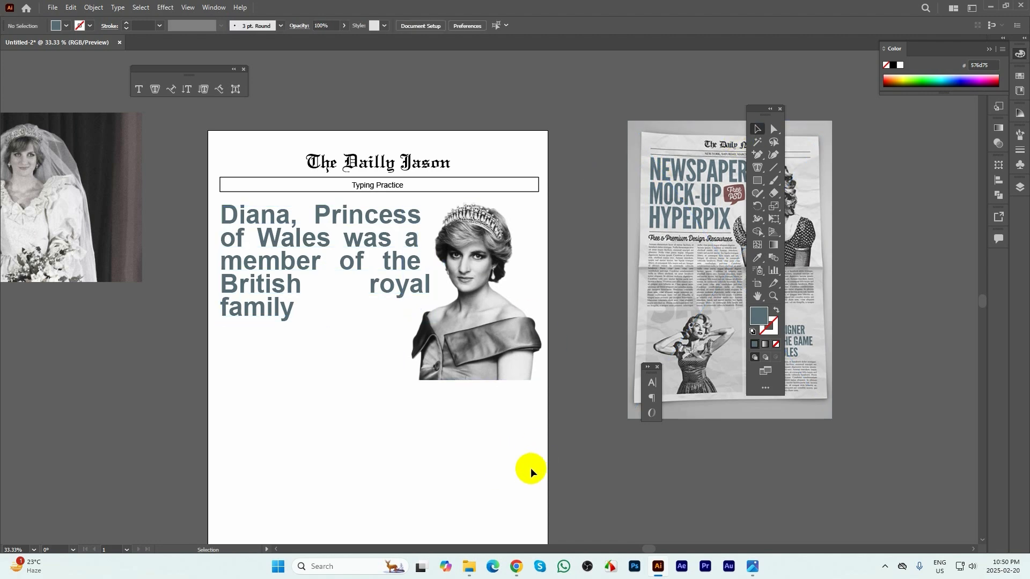
- Change the headline's font to Bebas Neue Bold
left_click_drag(529, 472, 542, 443)
left_click(405, 226)
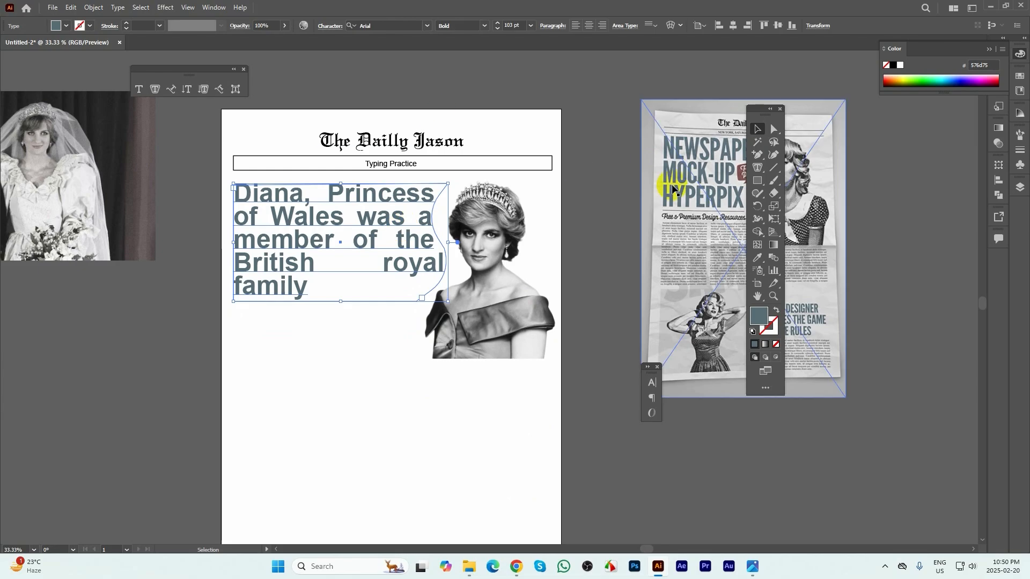
left_click(379, 25)
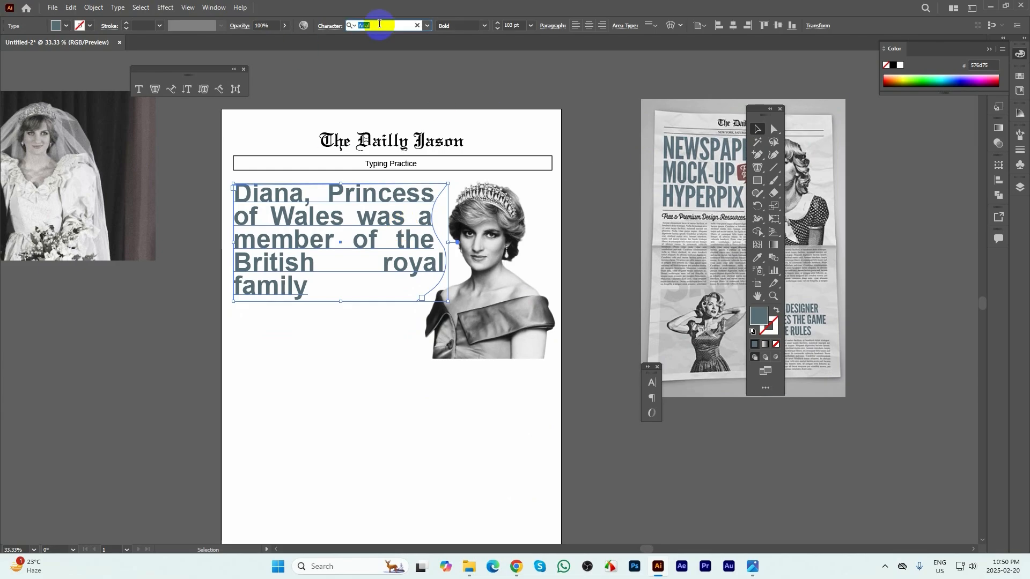
type("beb")
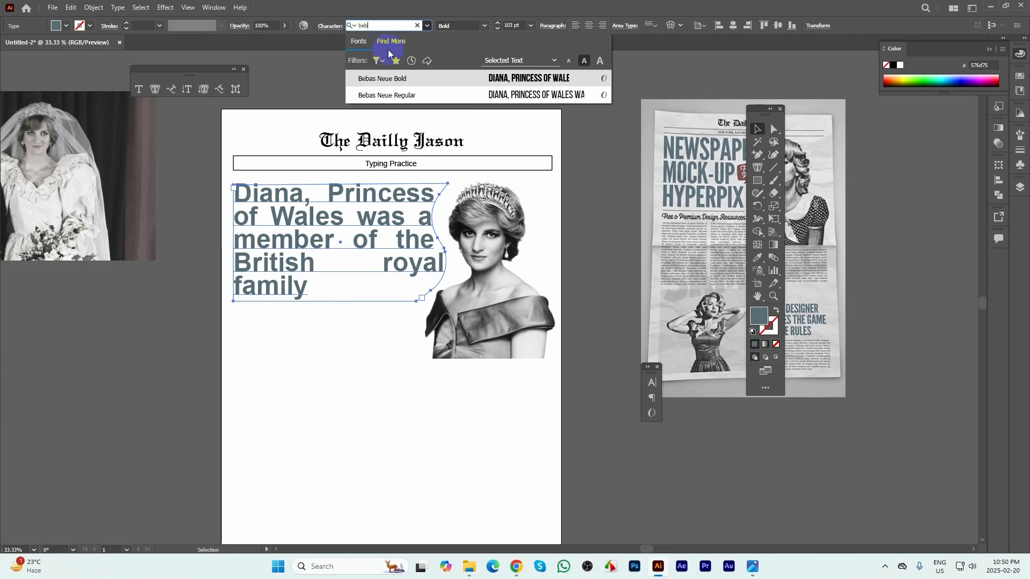
left_click(387, 78)
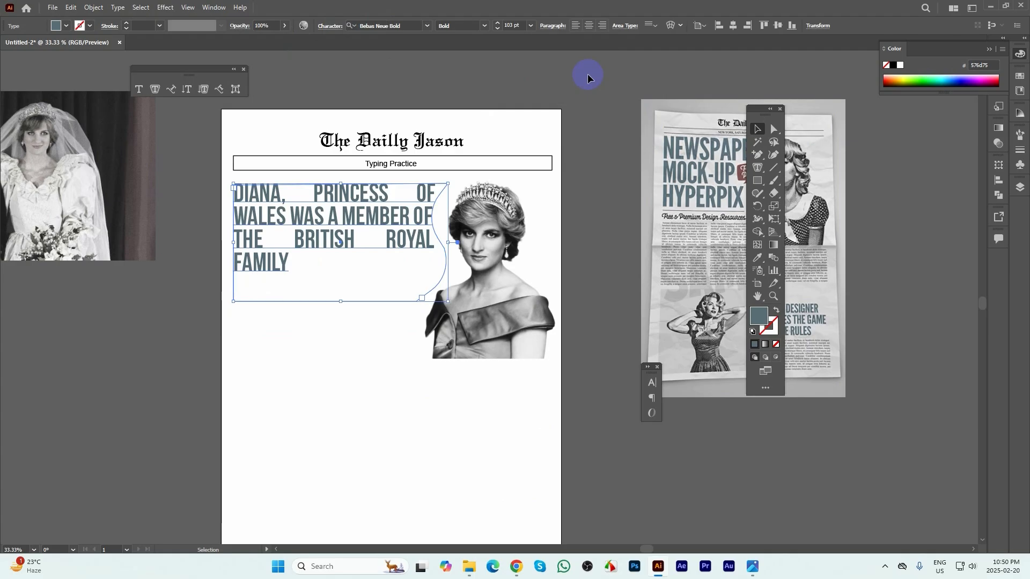
- Left-align the headline text and enlarge it to 119 pt
left_click(548, 26)
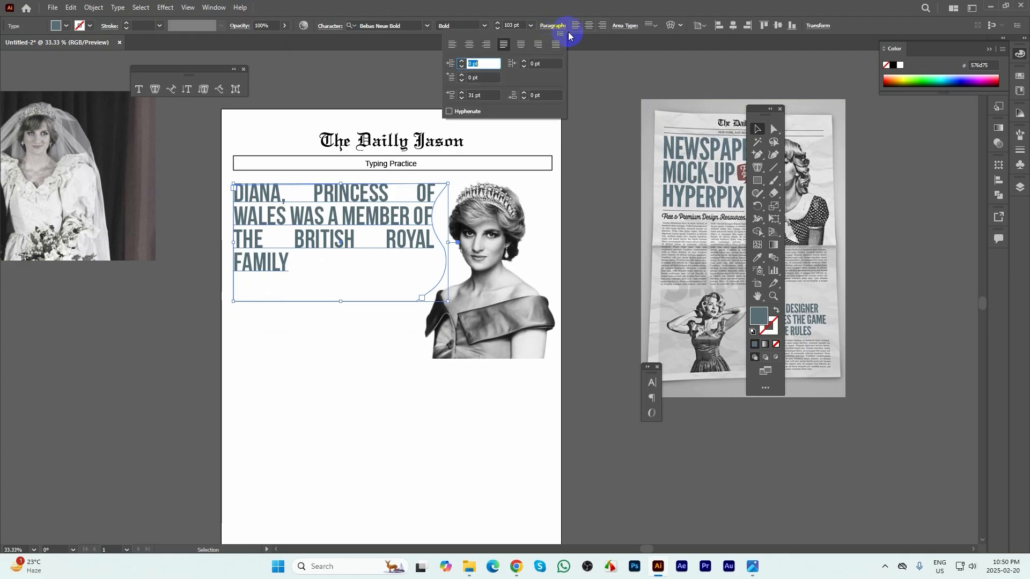
left_click(575, 27)
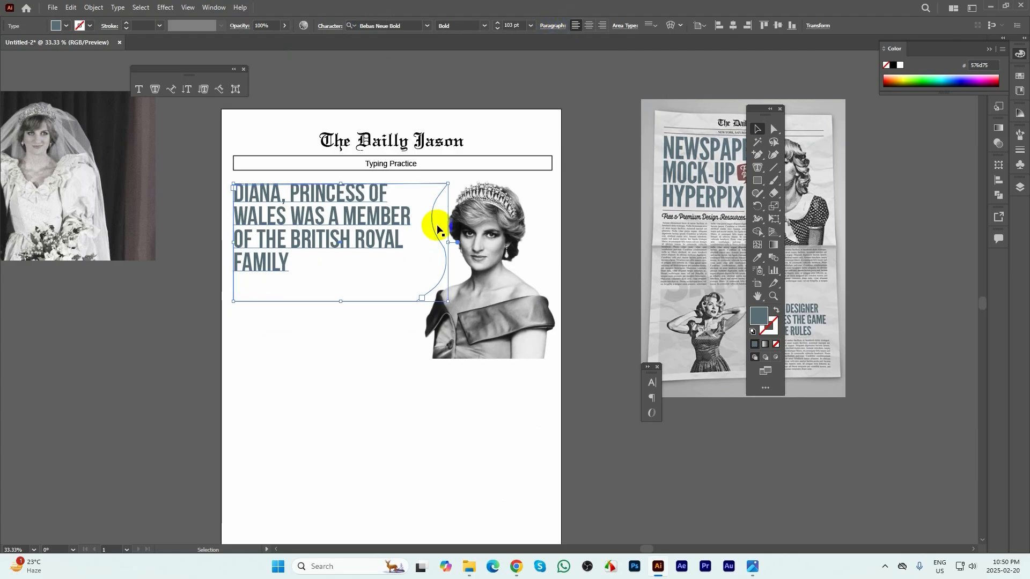
left_click(499, 24)
left_click(498, 23)
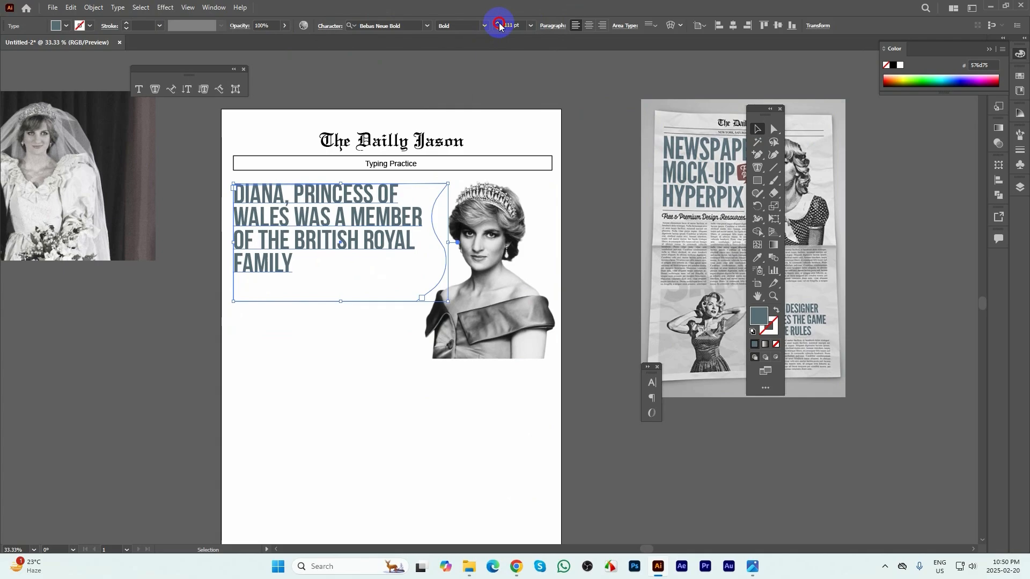
left_click(498, 24)
left_click(498, 24)
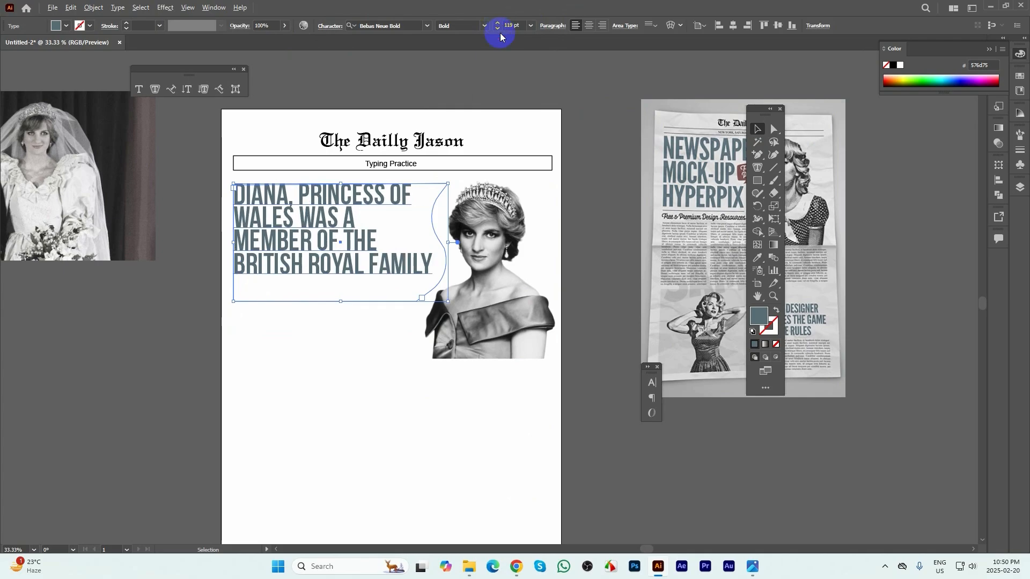
- Loosen the headline's line spacing to 112 pt, keep its size at 119 pt and deselect it
key("alt+Down")
key("alt+Down")
key("alt+Down")
key("alt+Down")
key("alt+Down")
key("alt+Down")
key("alt+Down")
key("alt+Down")
key("alt+Down")
key("alt+Down")
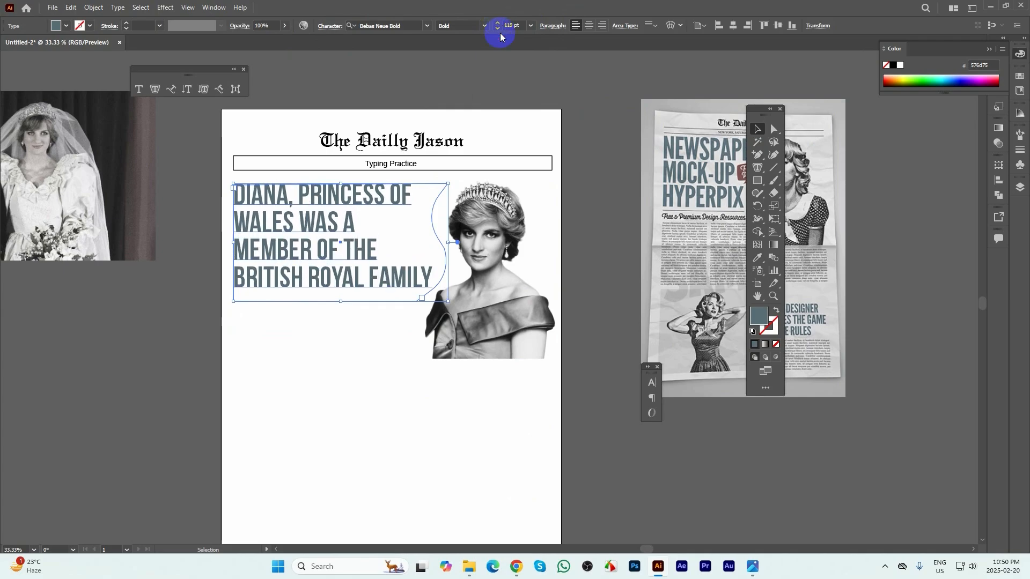
key("alt+Down")
key("alt+Down")
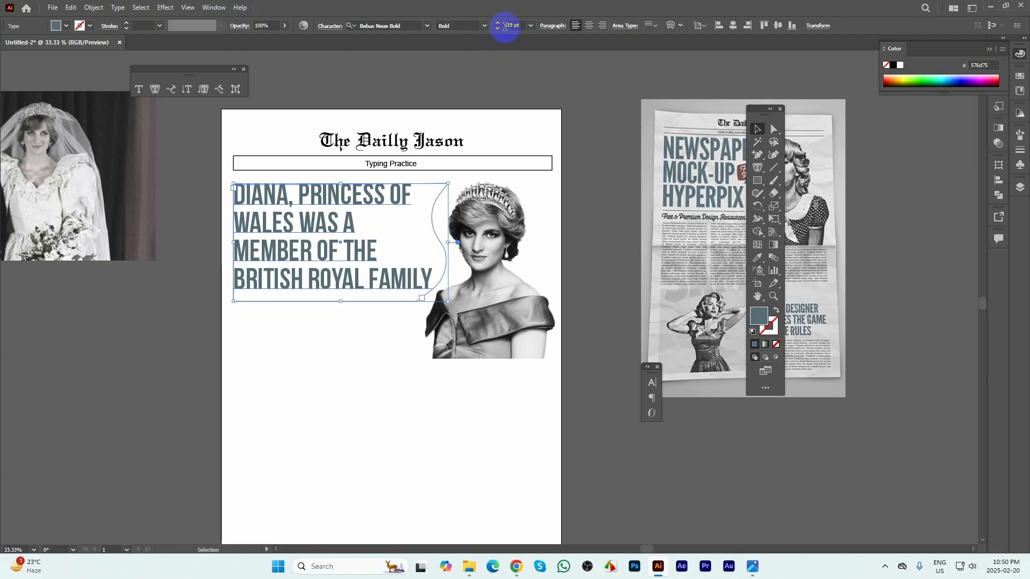
left_click(498, 24)
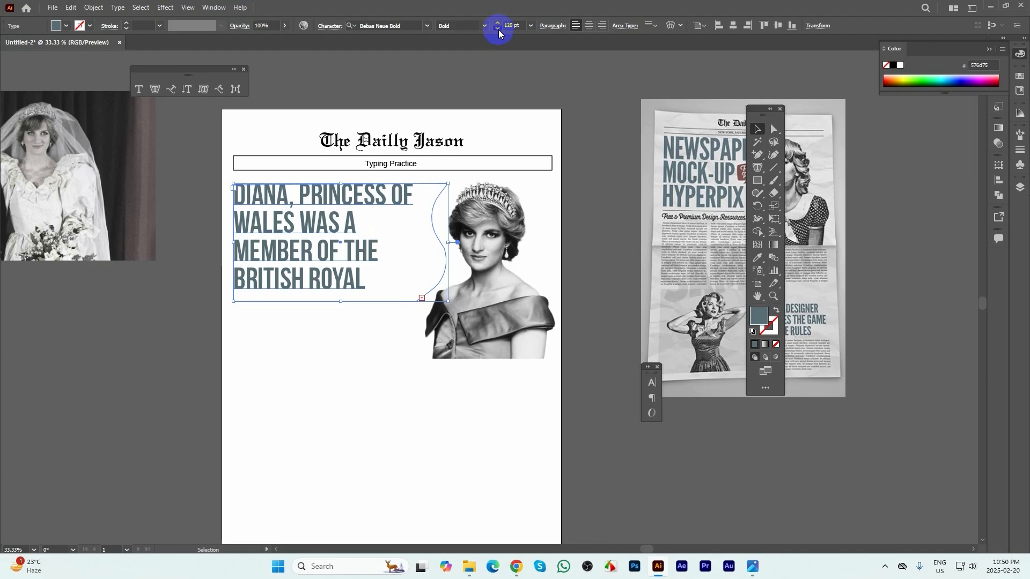
left_click(499, 28)
left_click(573, 314)
- Draw a straight horizontal line about 730 px long beneath the headline, starting at the headline's left edge
scroll(555, 193, "down", 1)
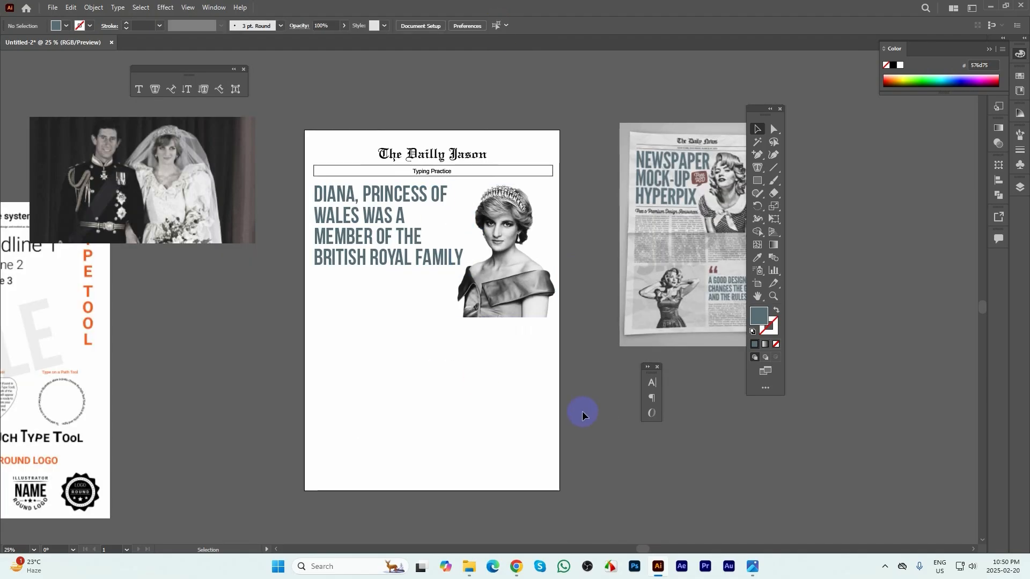
key("space")
left_click_drag(482, 372, 498, 385)
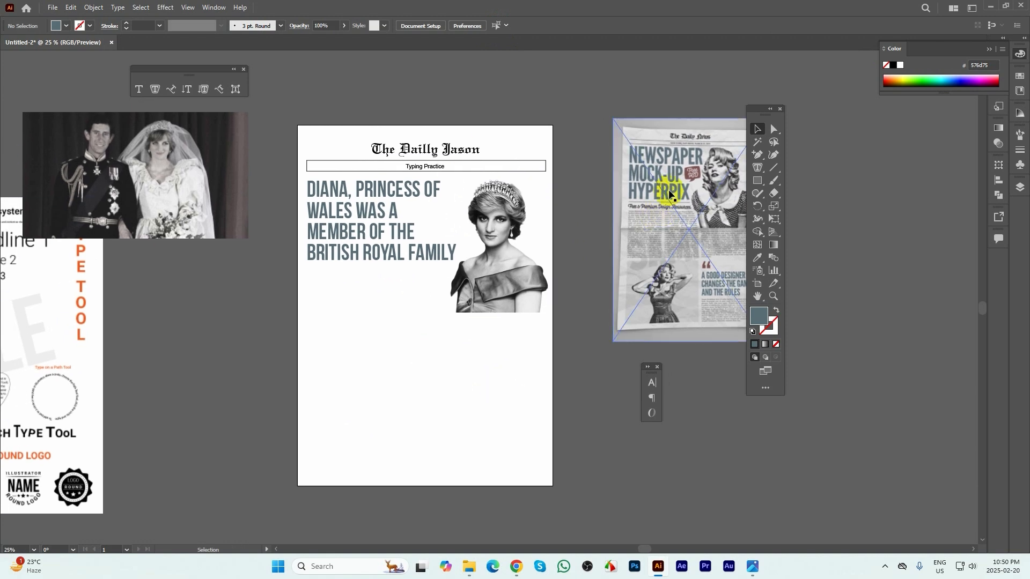
left_click(757, 156)
left_click_drag(759, 171, 789, 174)
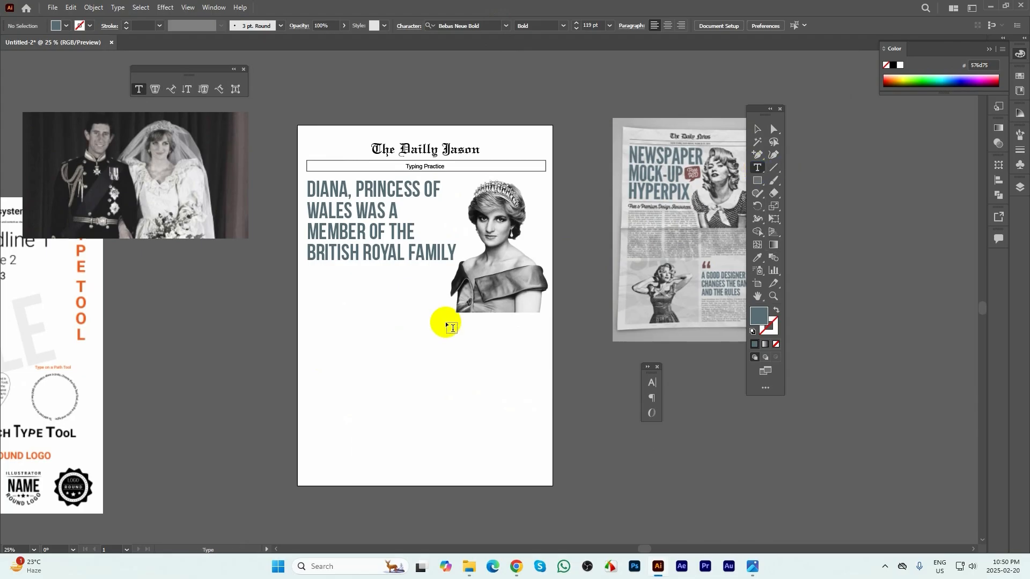
scroll(671, 203, "up", 1)
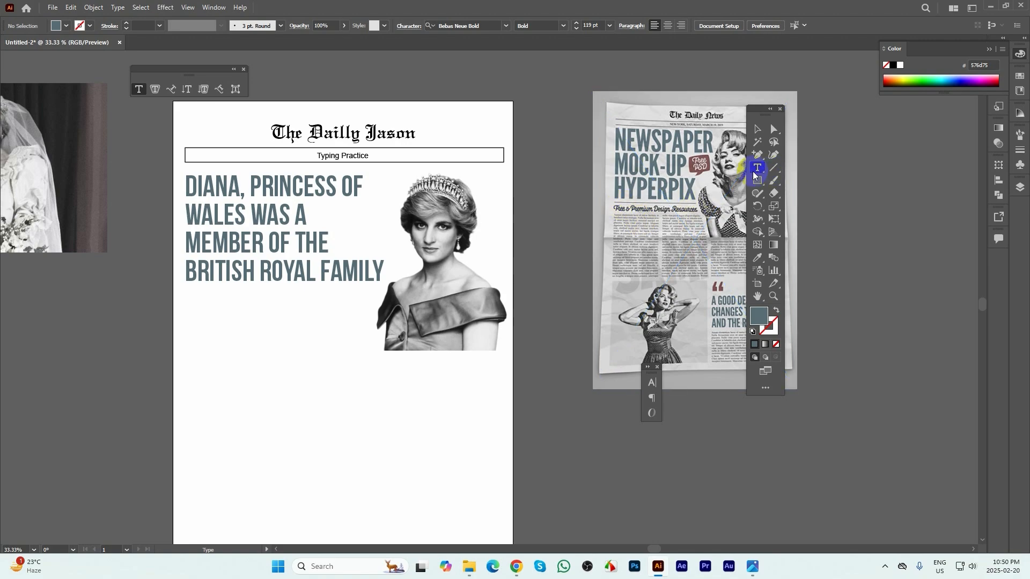
left_click(774, 173)
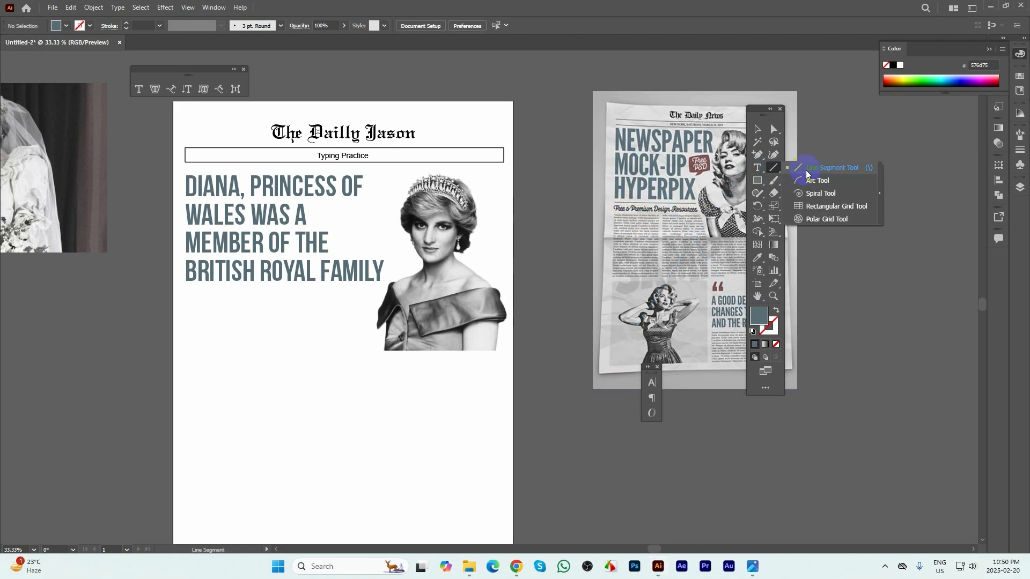
left_click(808, 175)
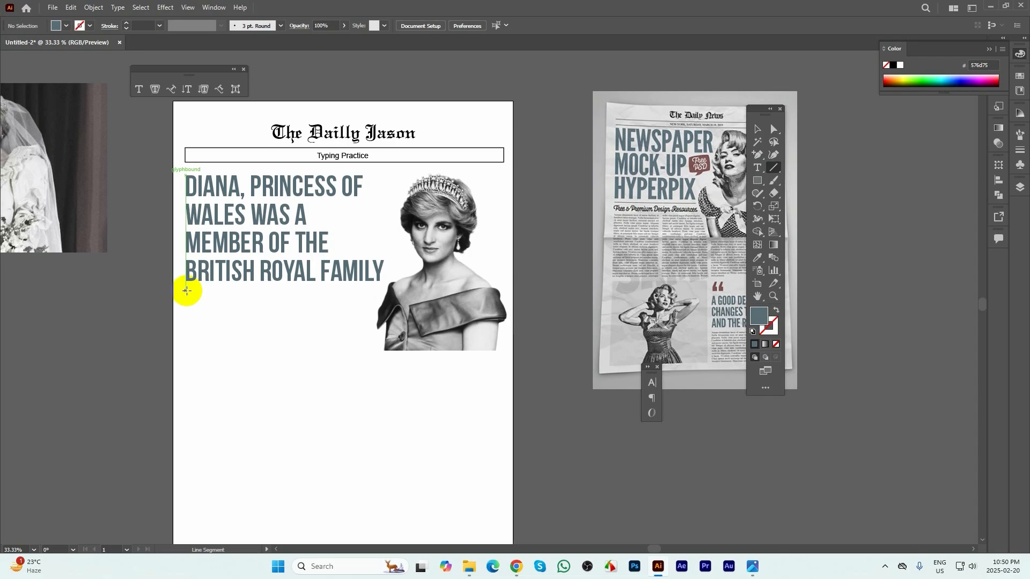
left_click_drag(185, 293, 368, 293)
- Give the line under the headline a black 2 pt stroke
scroll(239, 319, "up", 1)
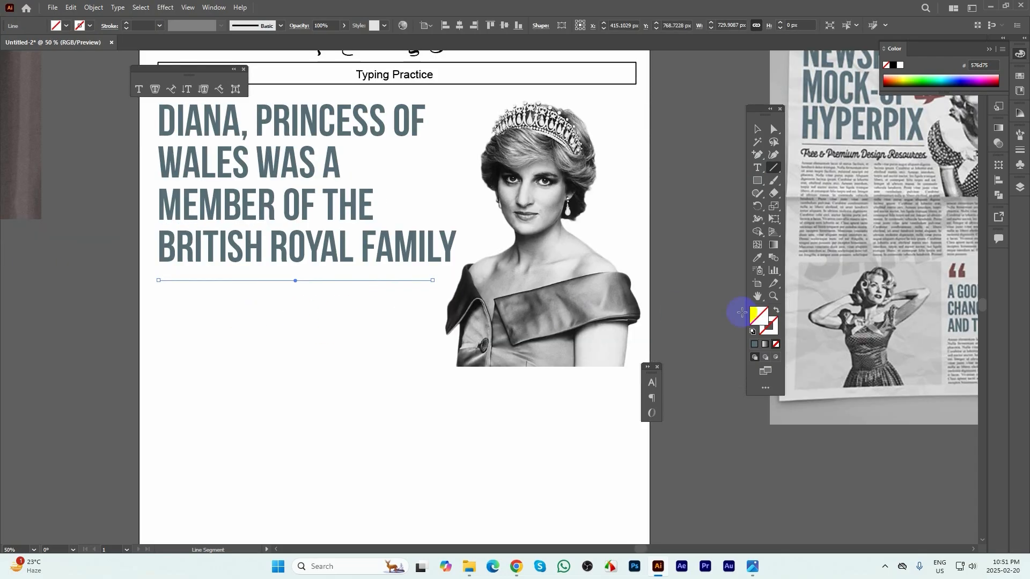
left_click(773, 328)
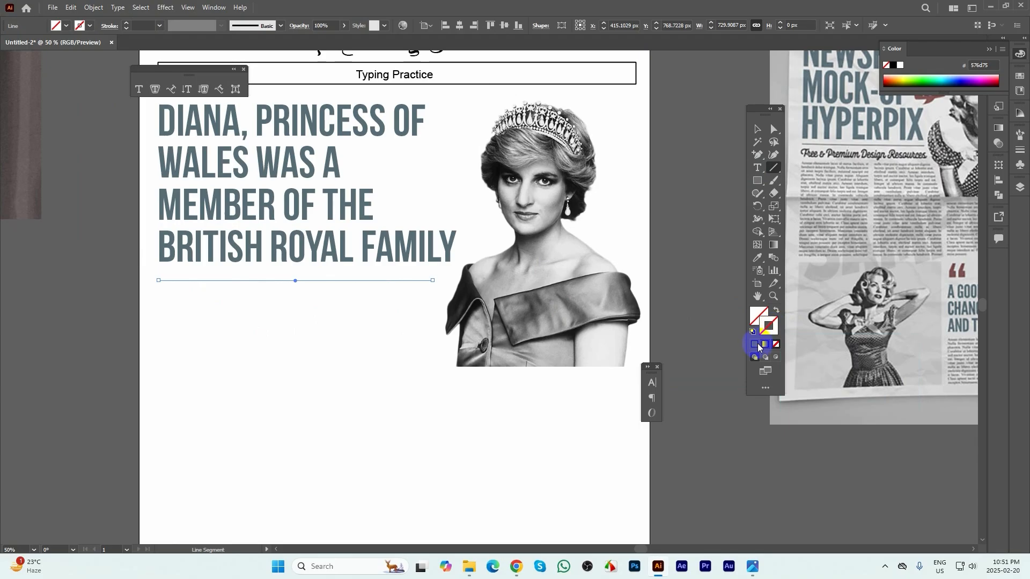
left_click(755, 345)
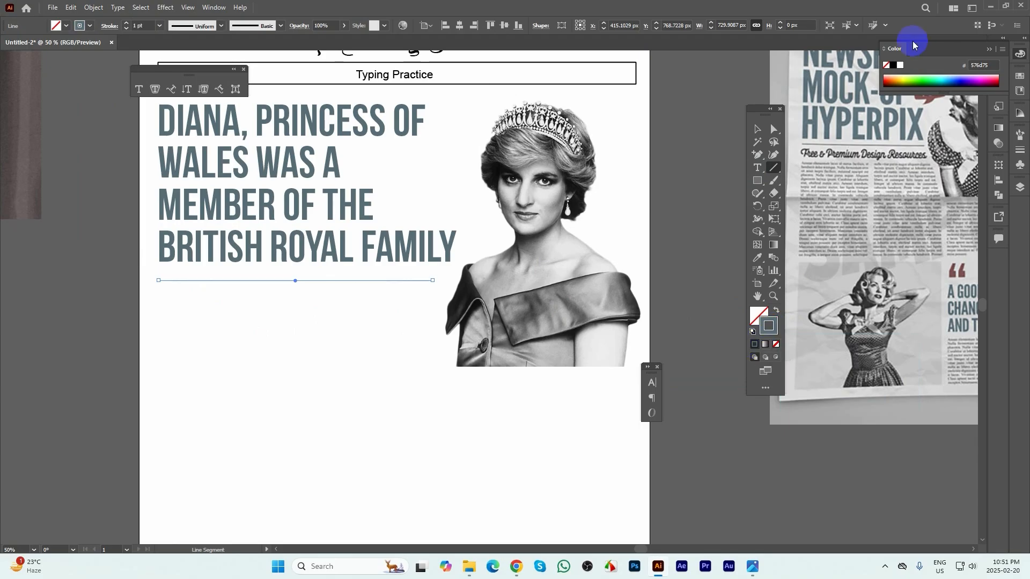
left_click(896, 66)
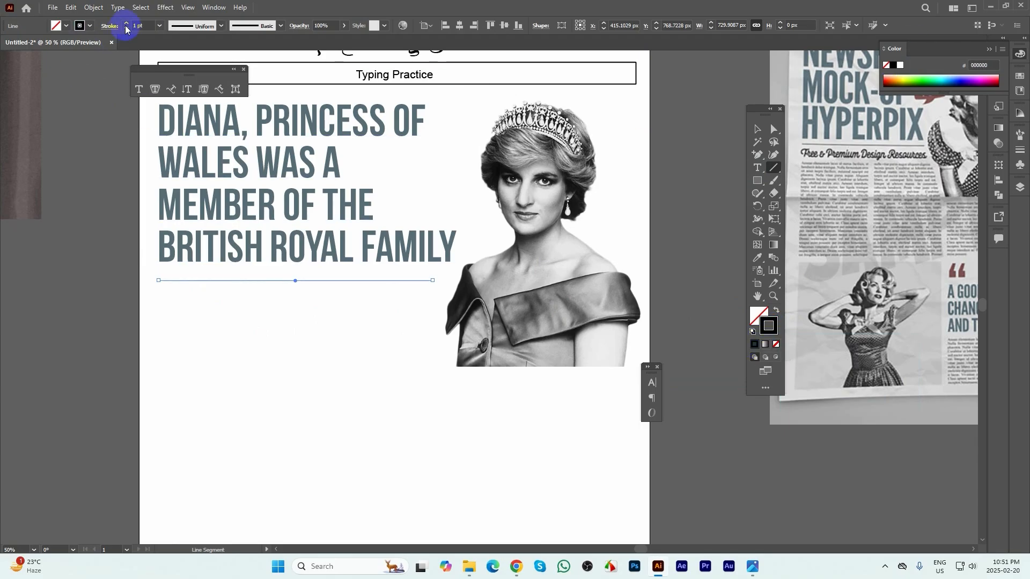
scroll(409, 322, "down", 1)
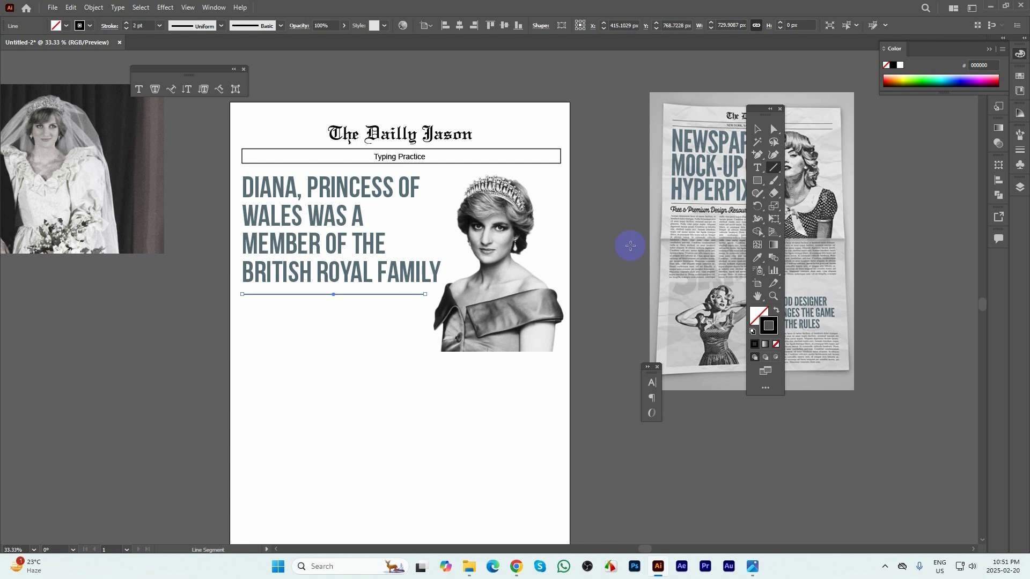
- Create a narrow area-text frame below the line, set its text to 36 pt and clear the placeholder text
left_click(757, 169)
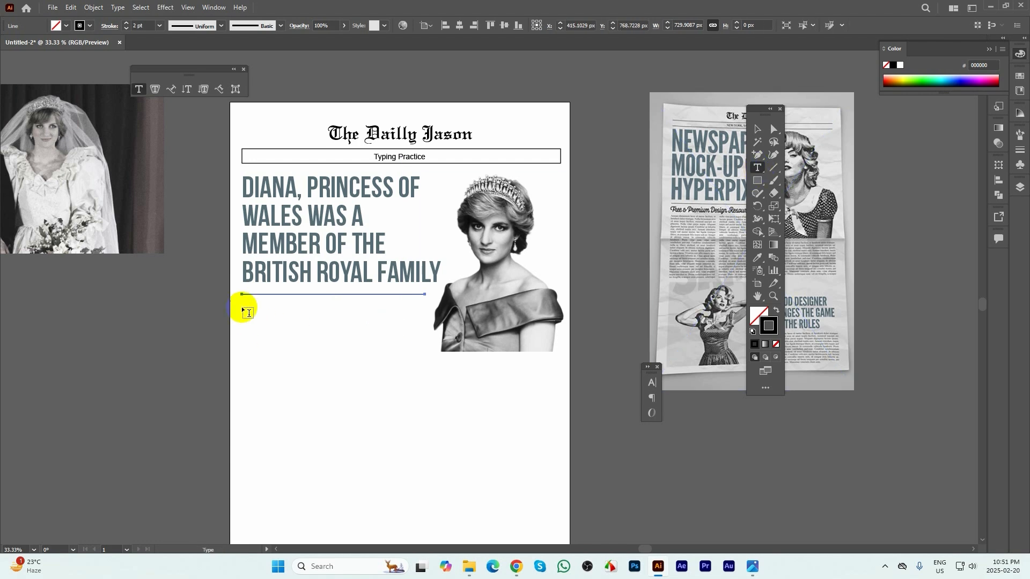
scroll(667, 226, "down", 1)
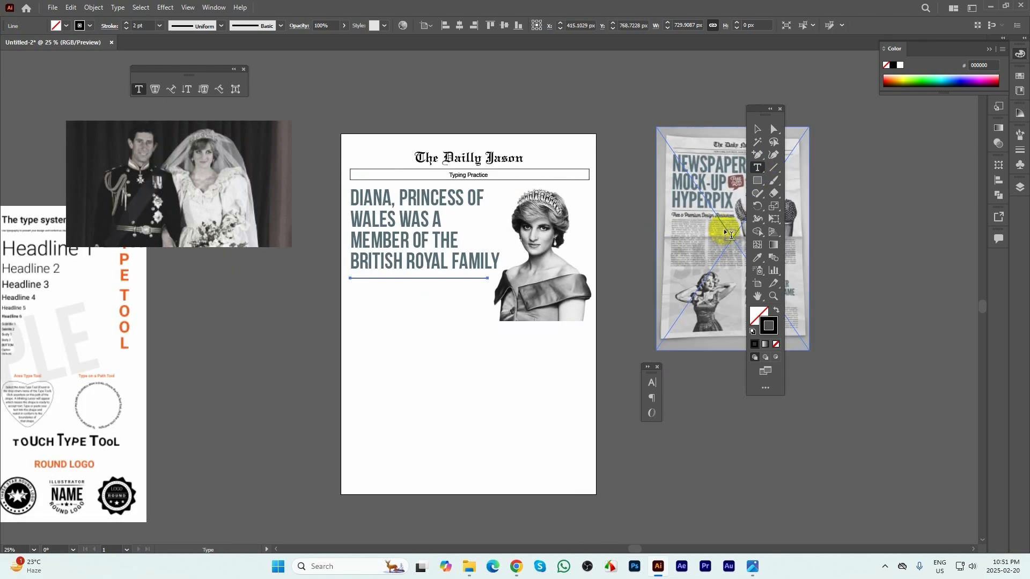
scroll(720, 230, "up", 1)
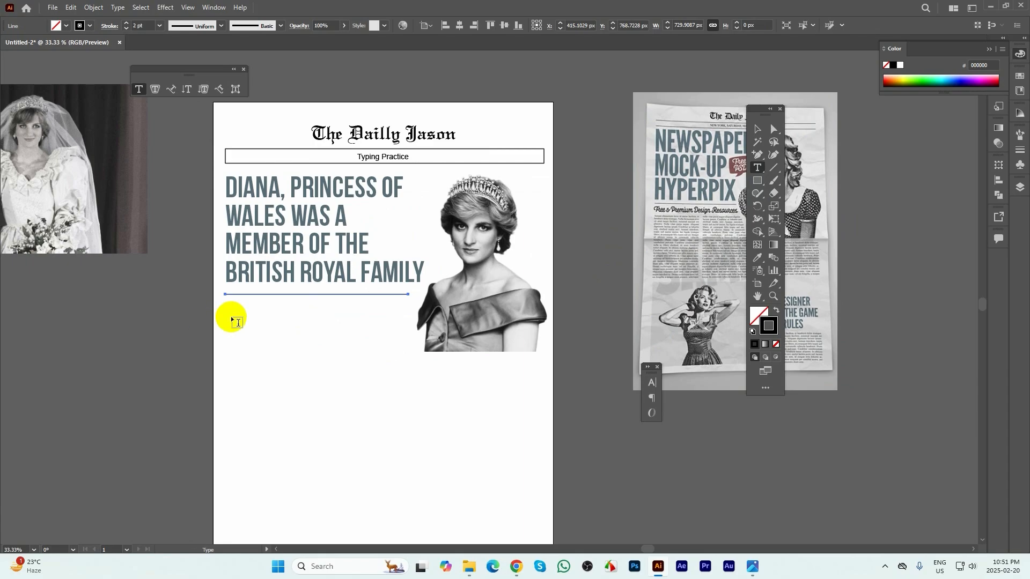
left_click_drag(226, 322, 324, 462)
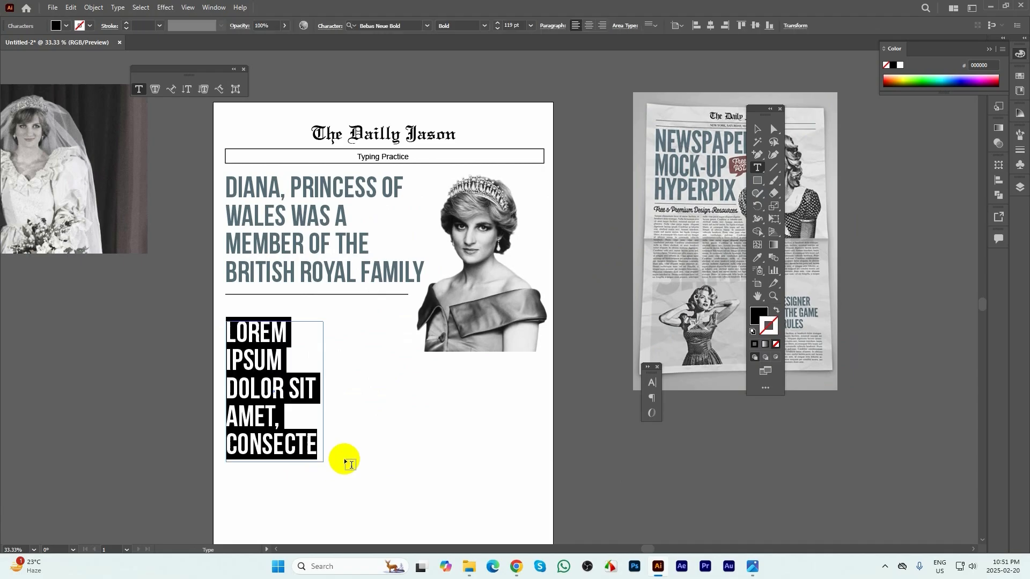
left_click(529, 25)
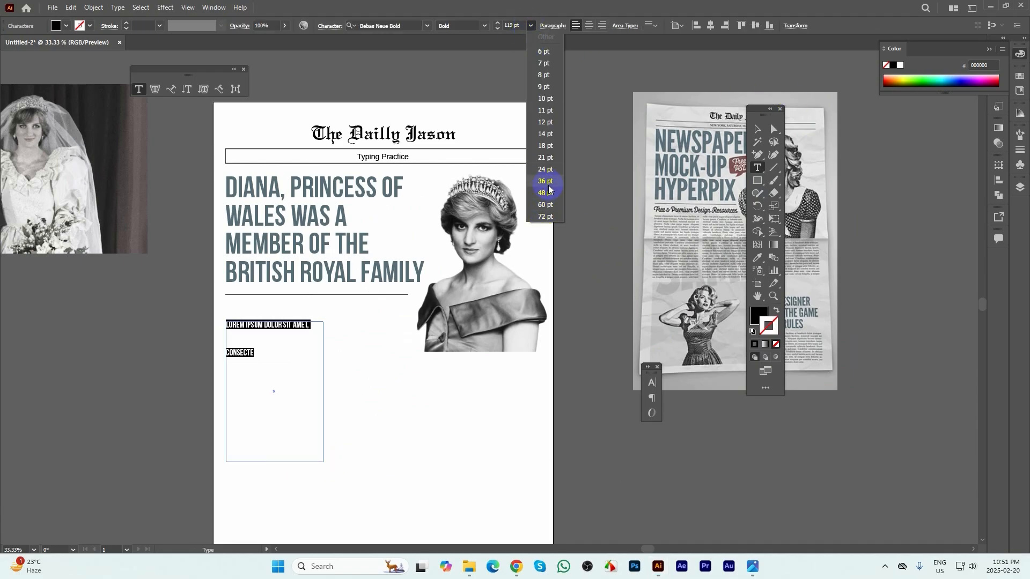
left_click(548, 183)
key("BackSpace")
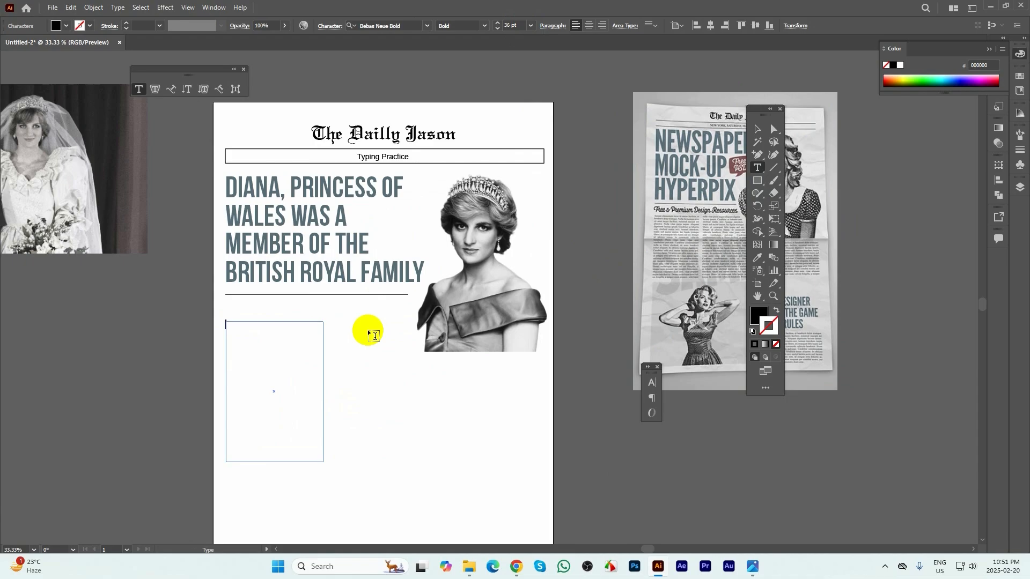
- Switch to Chrome and copy the opening paragraph of the Wikipedia article on Diana, Princess of Wales
mouse_move(516, 566)
left_click(501, 524)
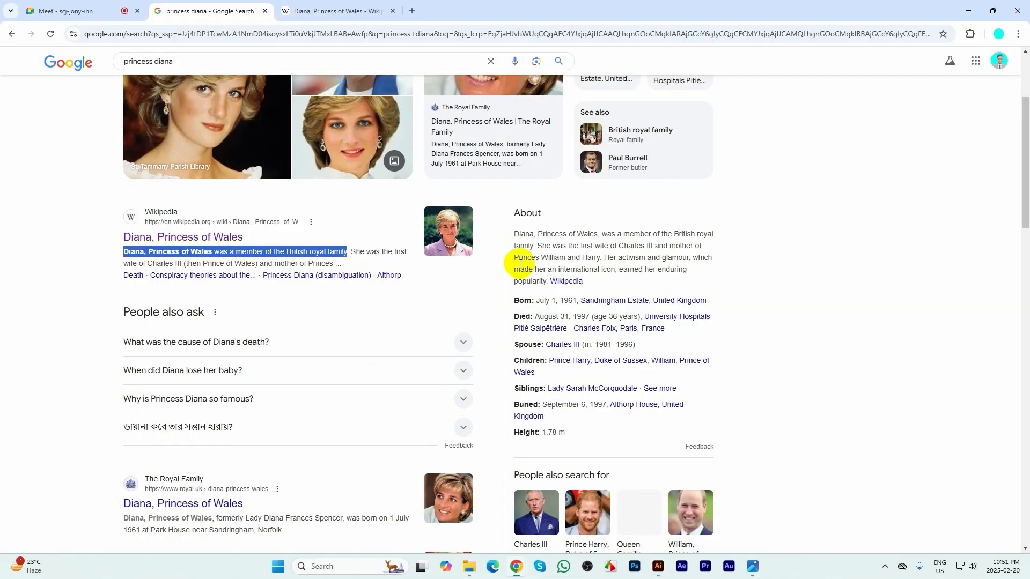
left_click(352, 6)
scroll(290, 257, "down", 1)
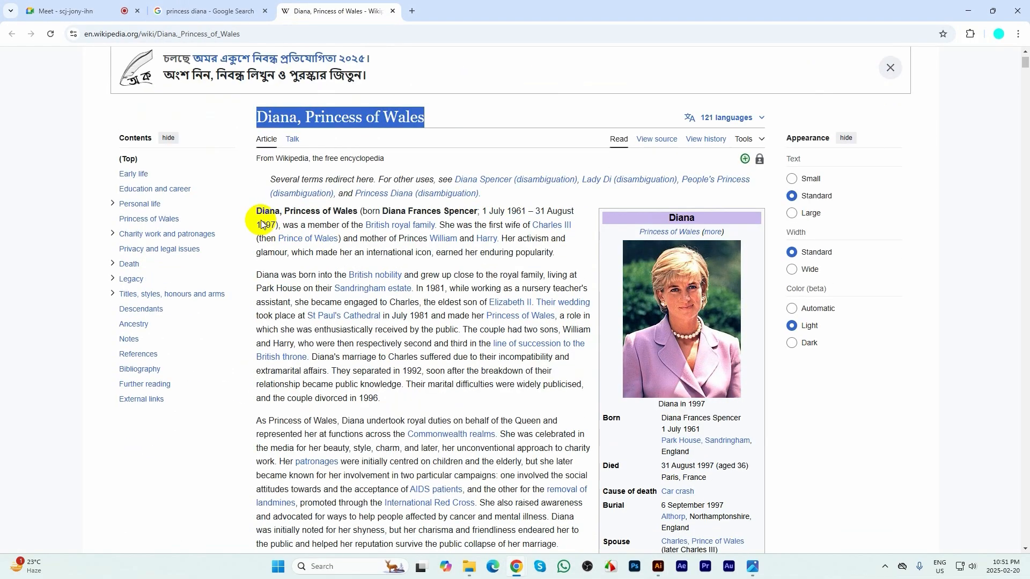
left_click_drag(257, 212, 569, 253)
key("ctrl+c")
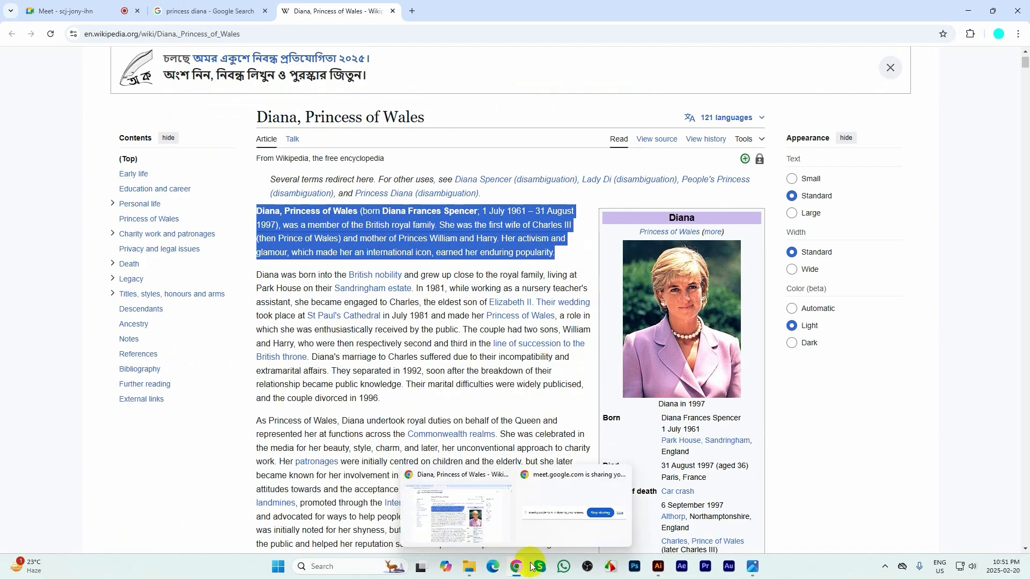
- Switch back to Illustrator and paste the copied paragraph into the empty text frame below the line
left_click(656, 567)
left_click(279, 336)
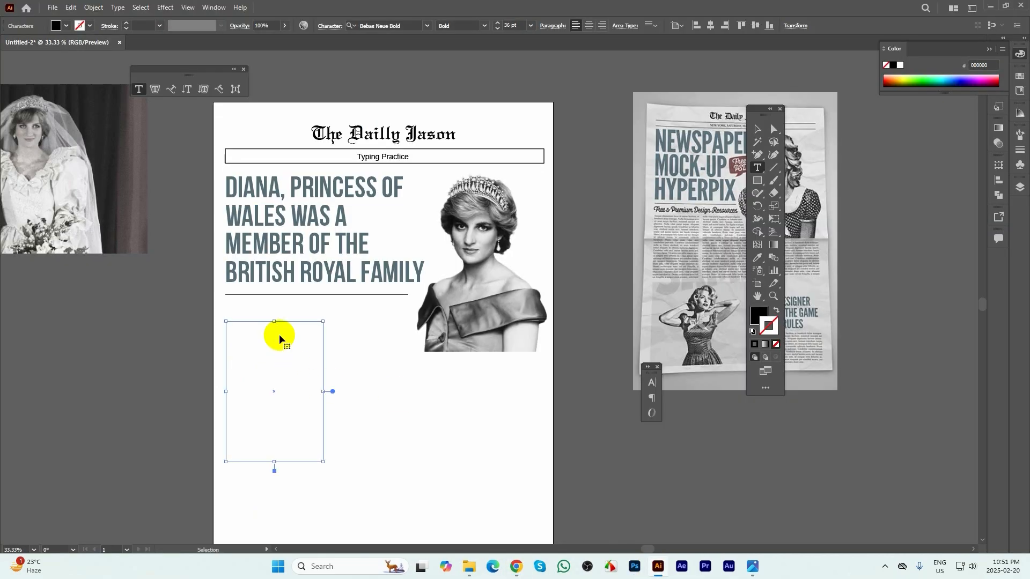
key("ctrl+v")
- Set the whole pasted paragraph in Arial Regular at 24 pt
key("ctrl+a")
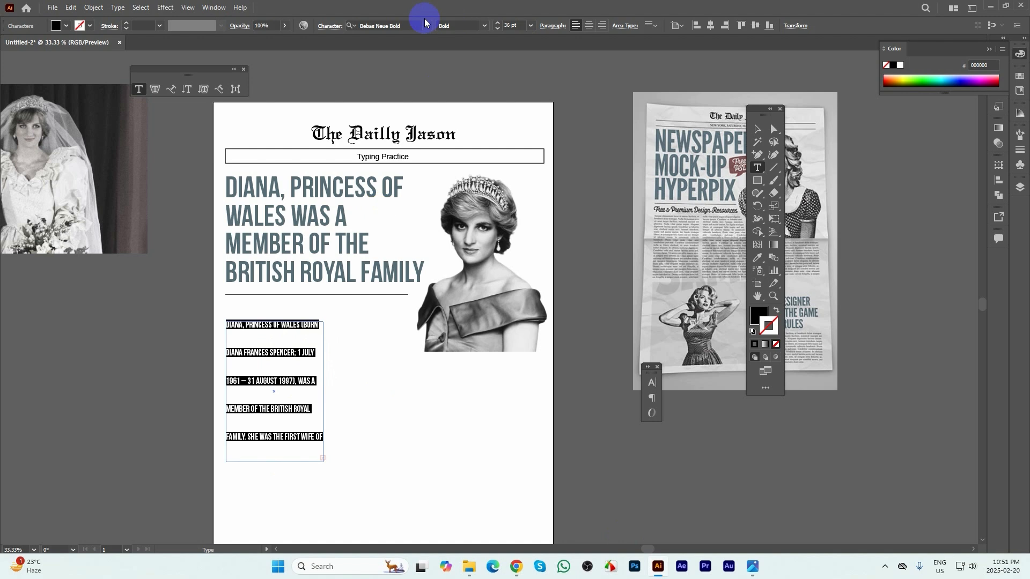
left_click(387, 24)
type("arial")
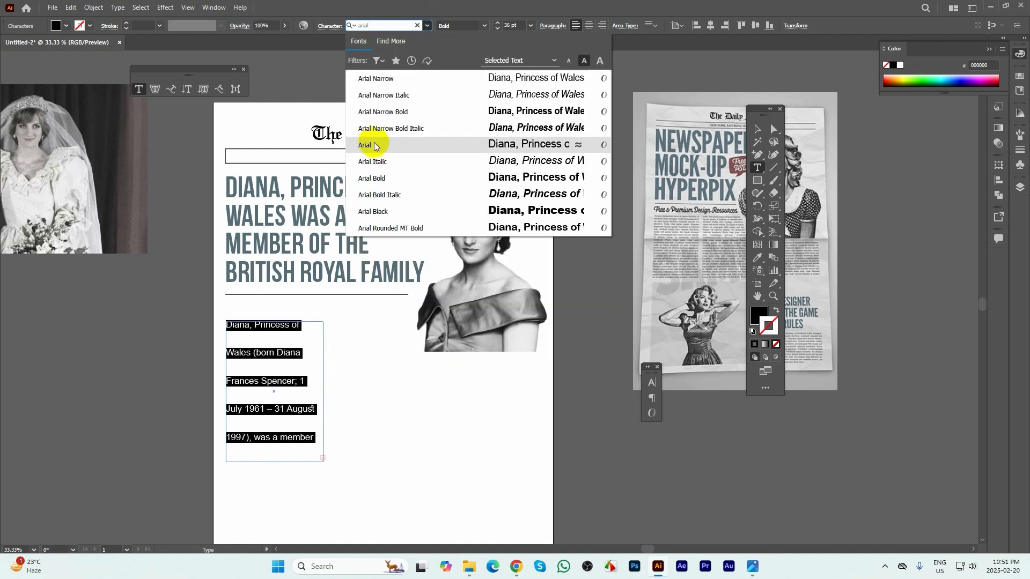
left_click(374, 145)
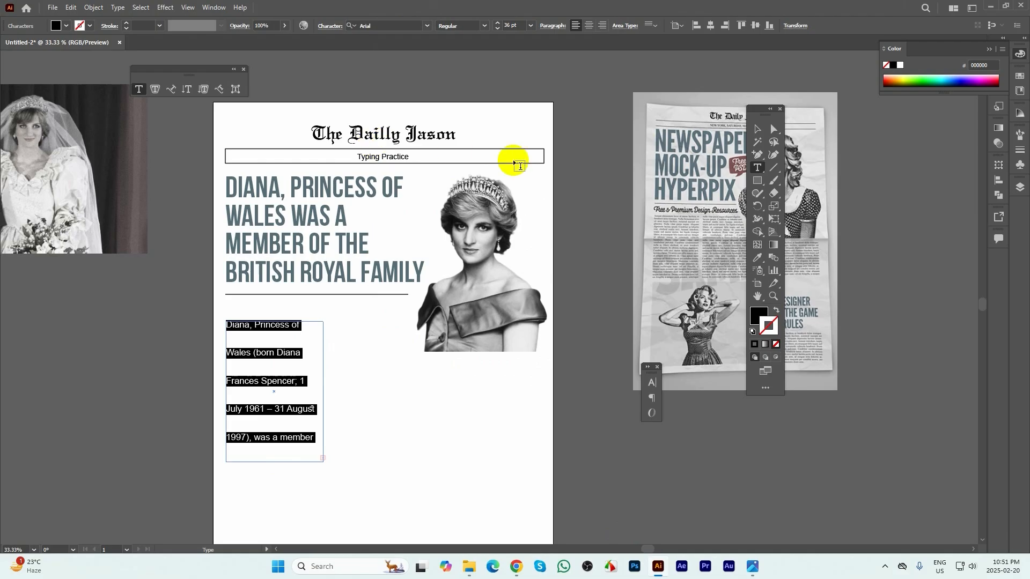
left_click(517, 22)
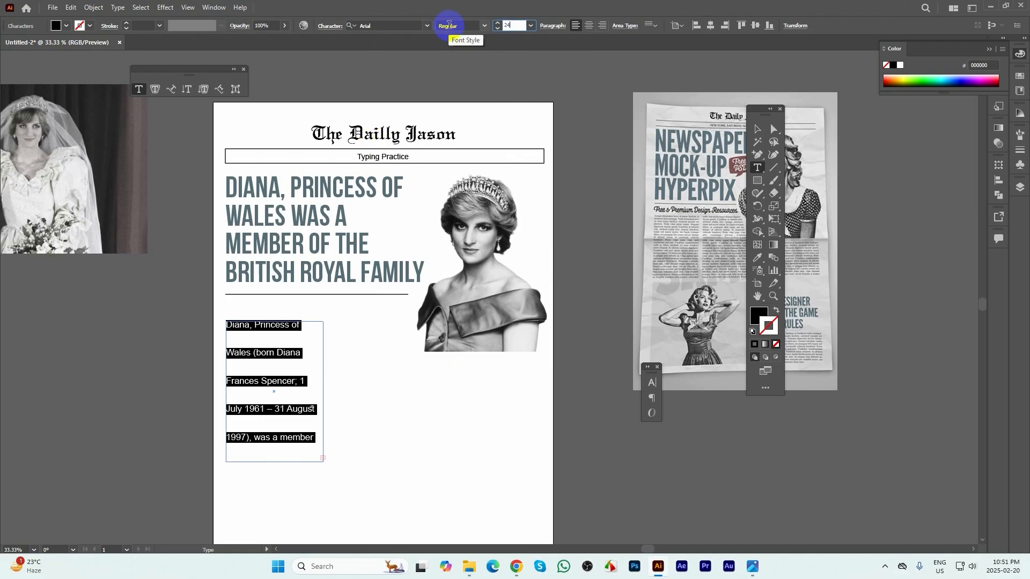
key("Return")
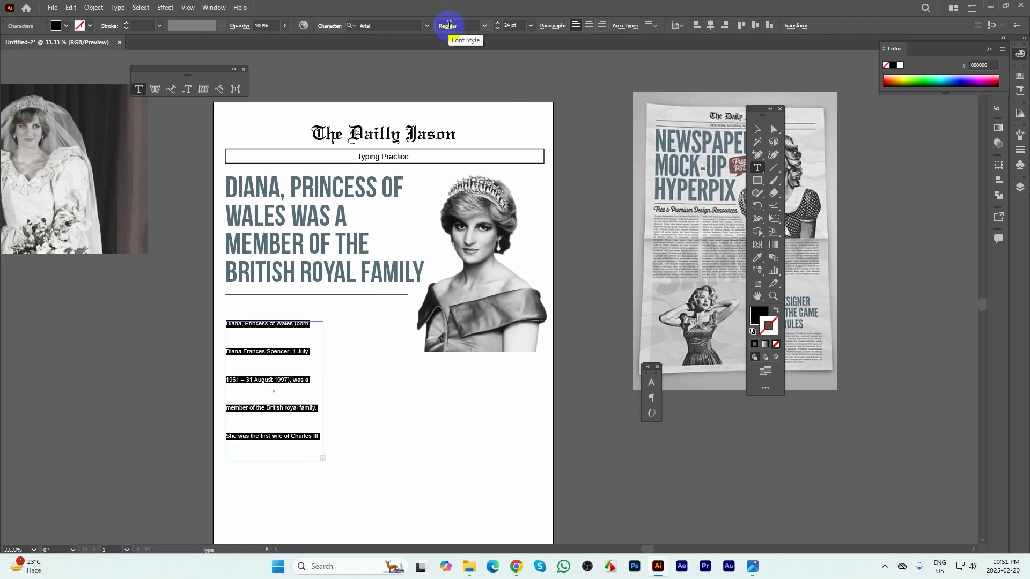
- Set the leading of the whole article paragraph to Auto
left_click(651, 383)
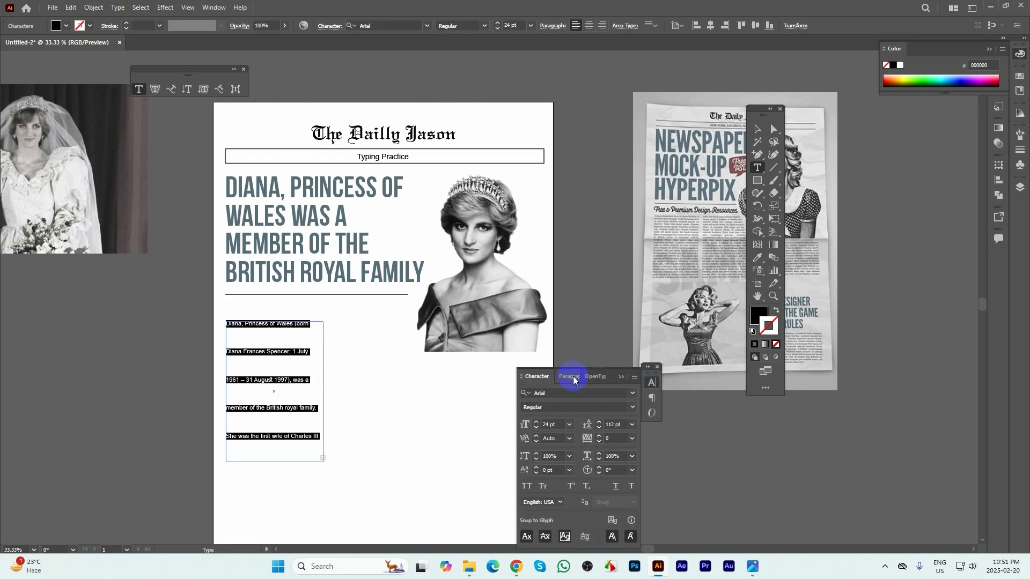
left_click(632, 426)
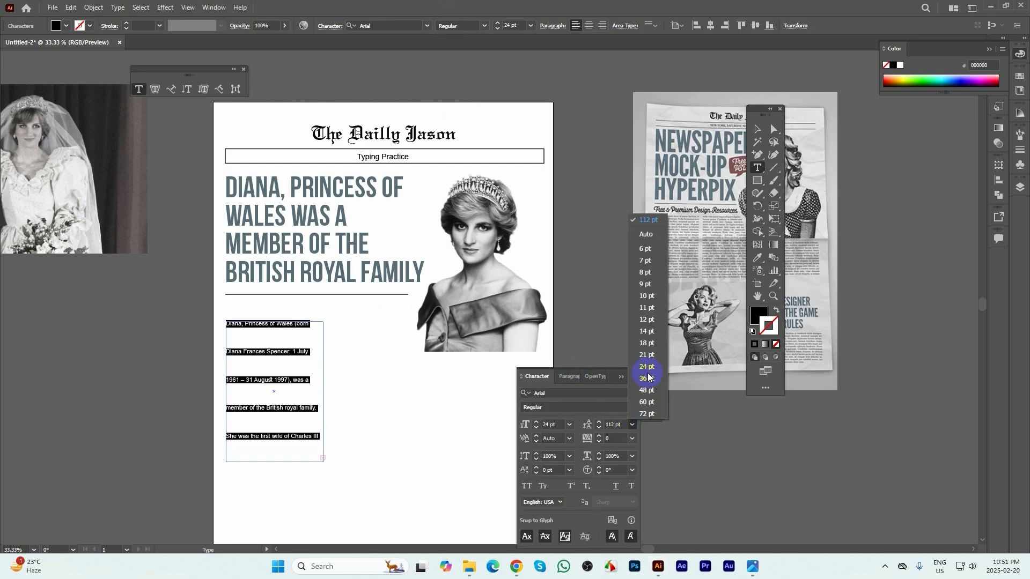
left_click(646, 236)
scroll(265, 421, "up", 2)
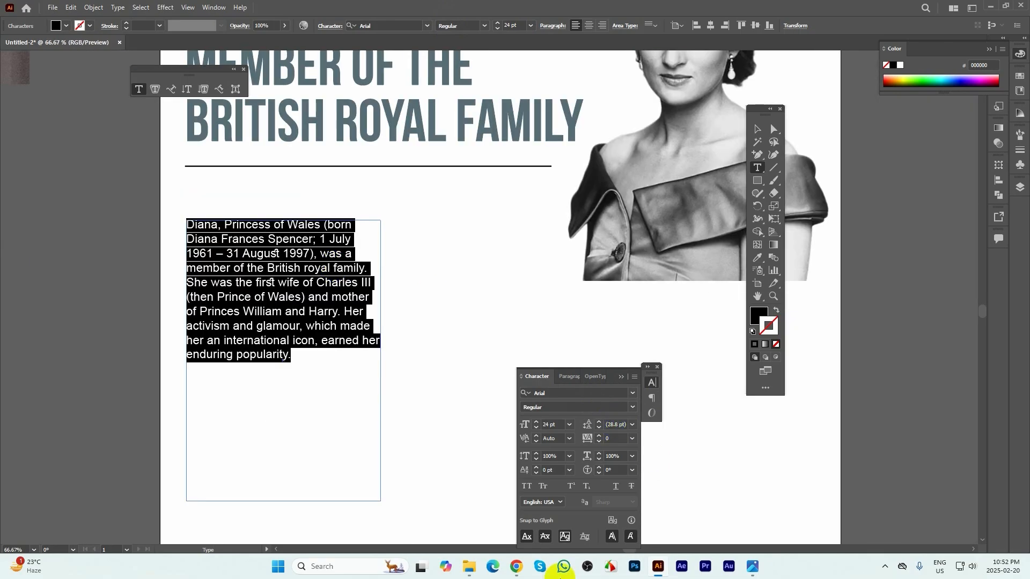
- Switch to Chrome and copy the second paragraph of the Wikipedia article, from "Diana was born" to "divorced in 1996."
mouse_move(516, 568)
left_click(467, 518)
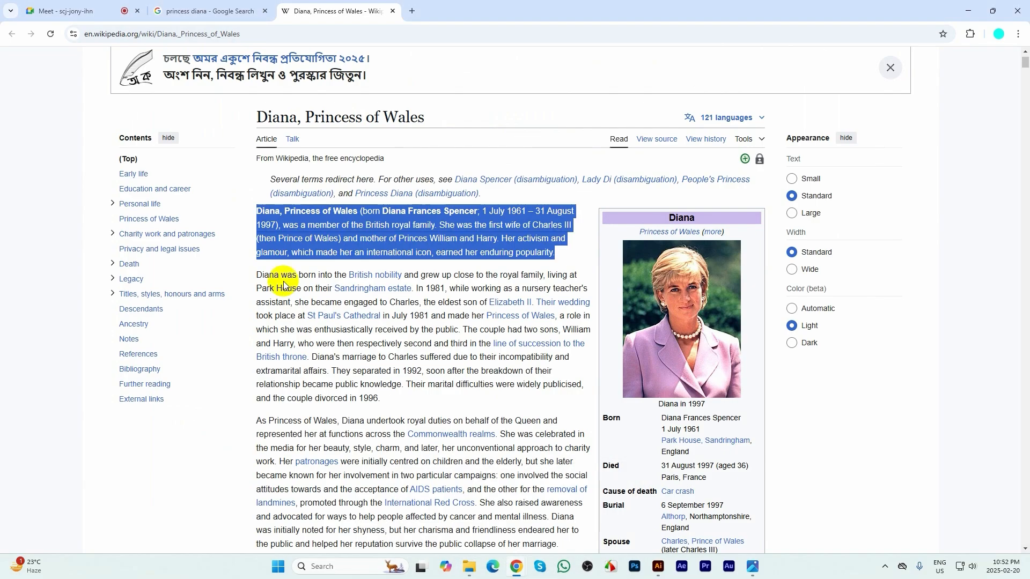
left_click_drag(258, 274, 394, 400)
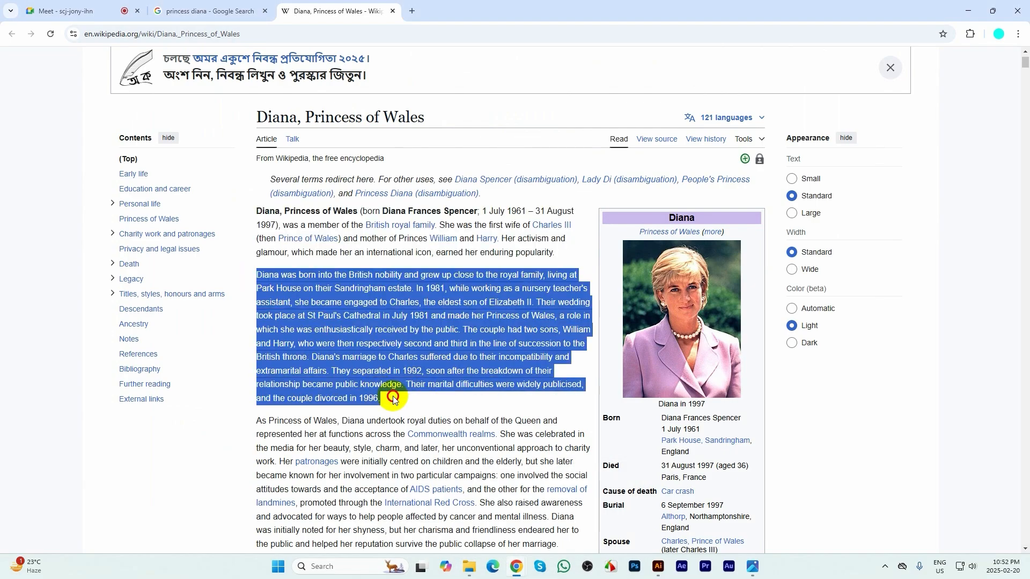
- Switch back to Illustrator and paste the copied paragraph at the end of the article text, after "enduring popularity."
left_click(658, 566)
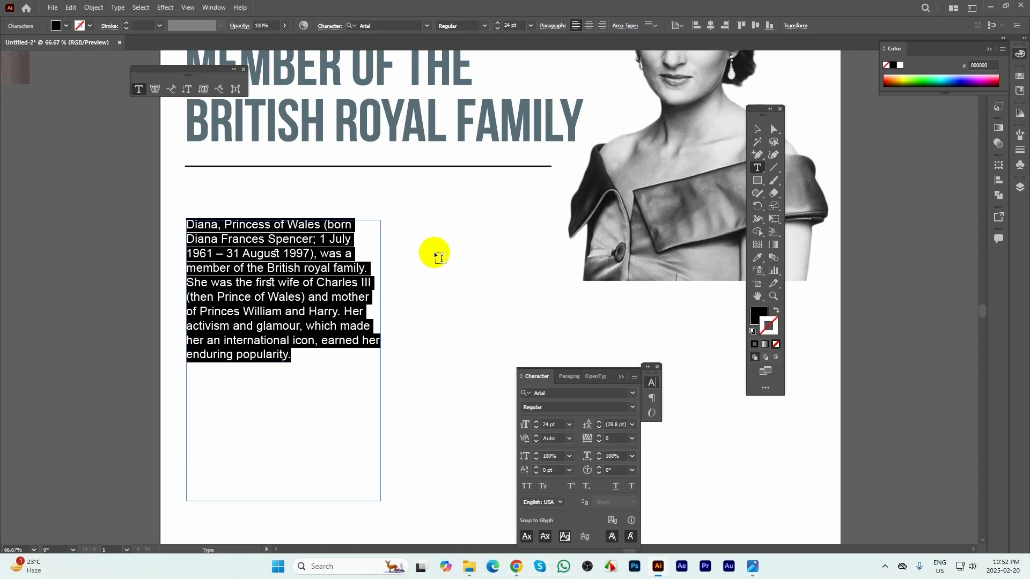
scroll(407, 234, "down", 1)
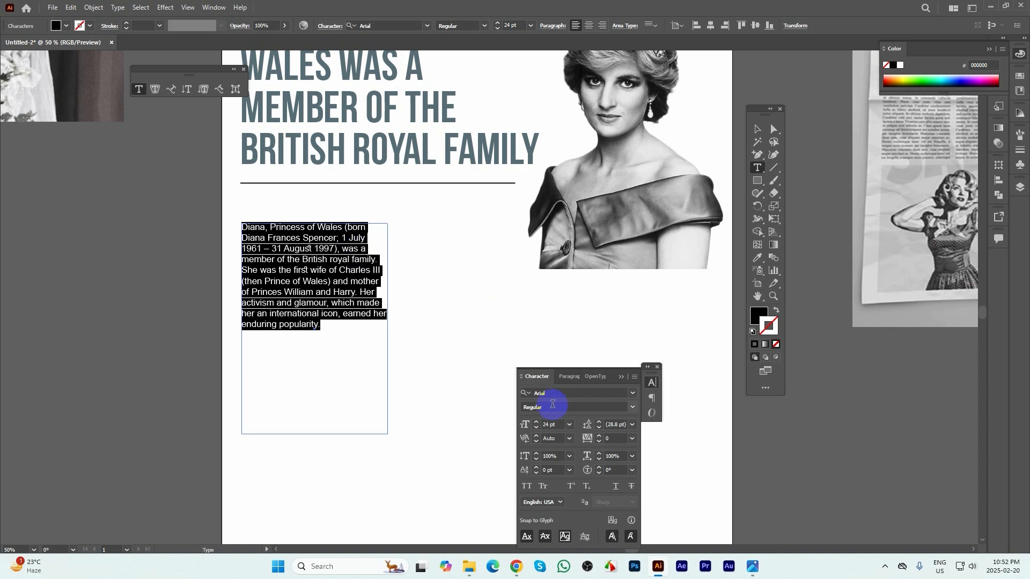
key("Escape")
double_click(333, 326)
key("ctrl+v")
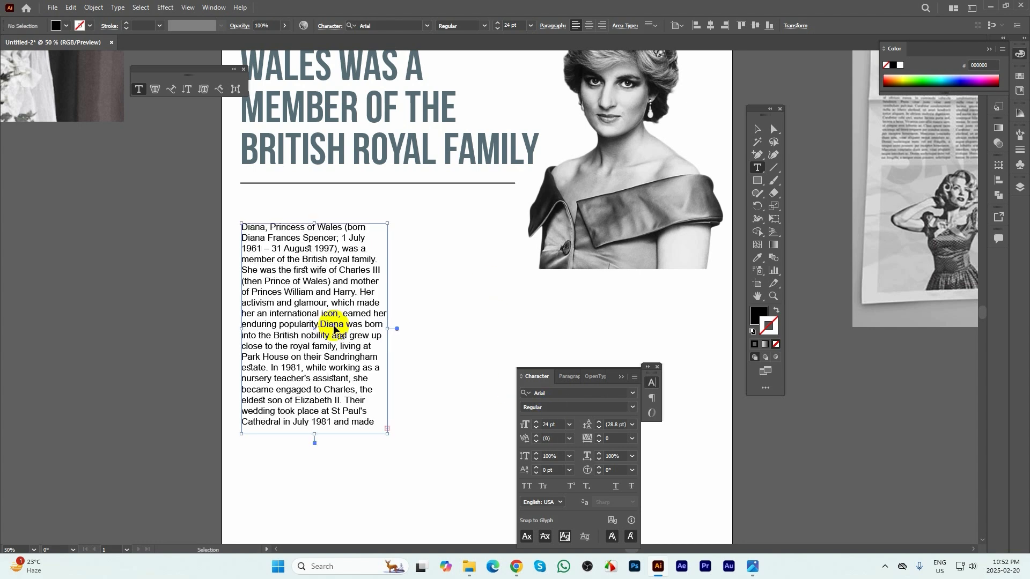
- Justify all the text in the article column with the last line aligned left, and leave text editing
key("ctrl+a")
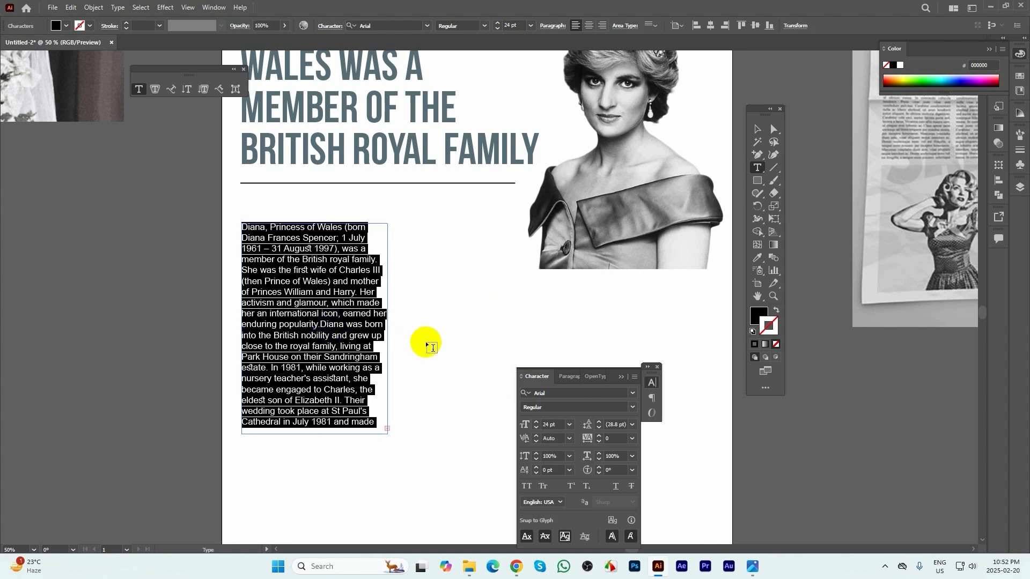
left_click(567, 379)
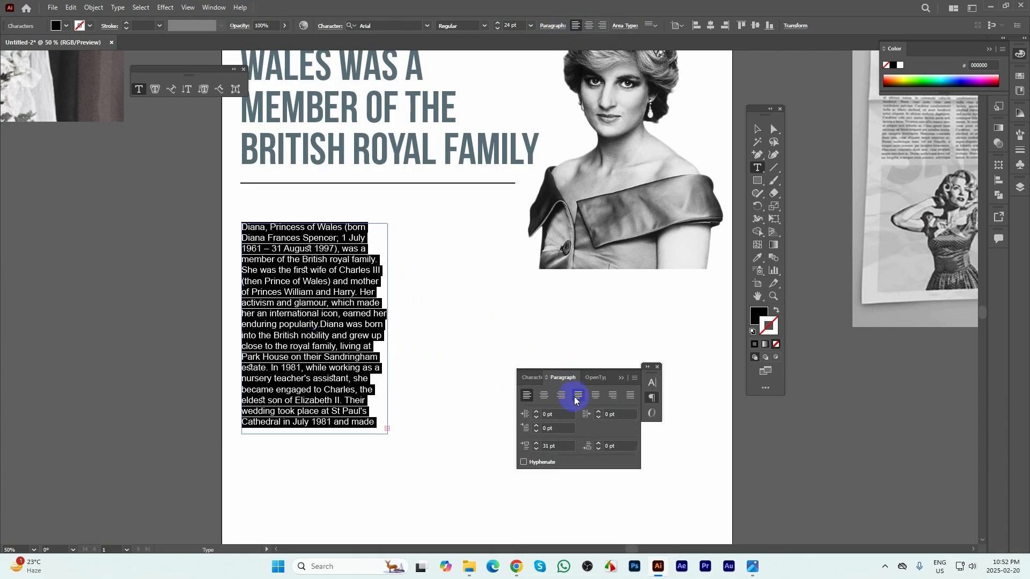
left_click(576, 397)
scroll(351, 309, "down", 1)
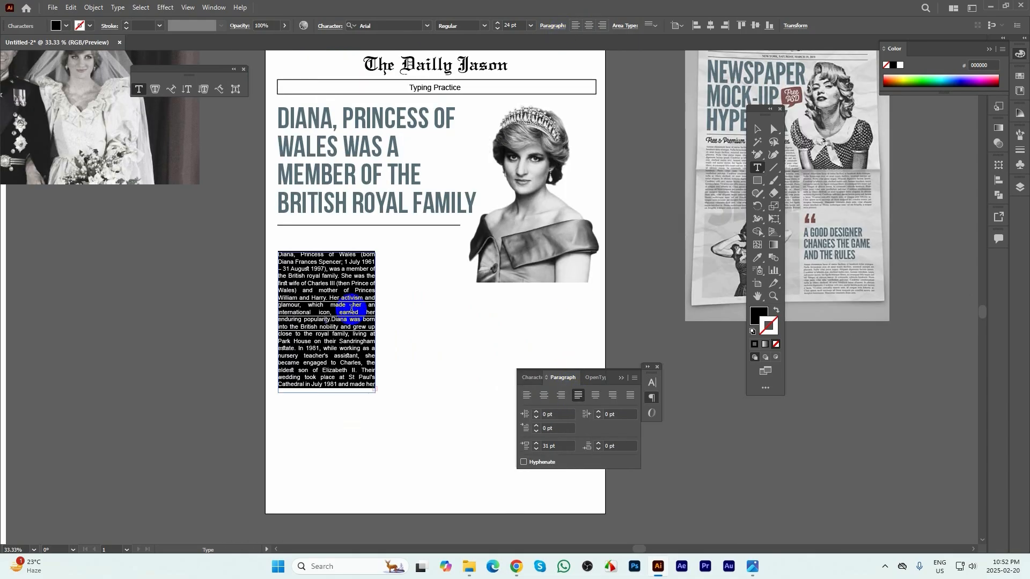
left_click(757, 129)
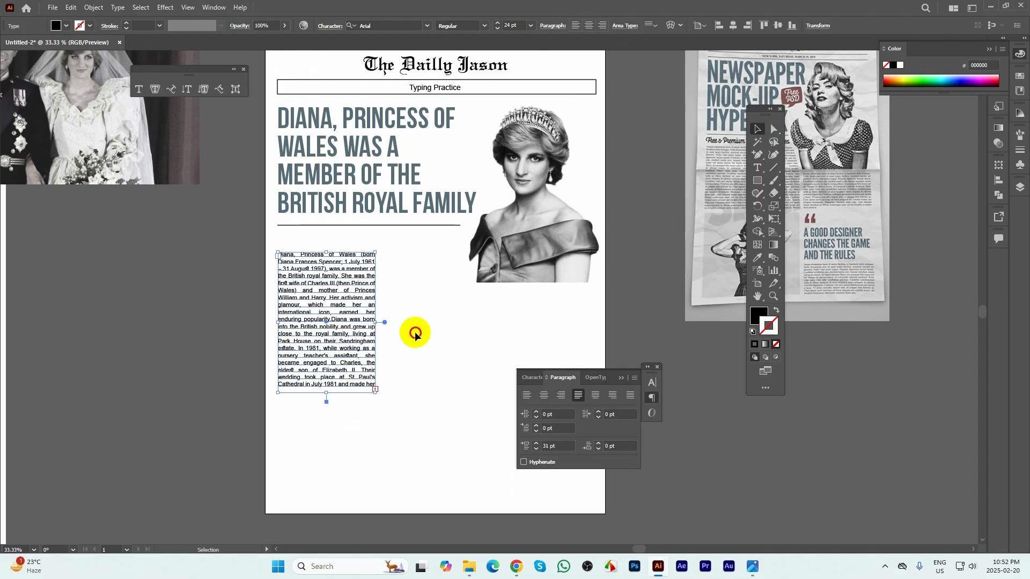
scroll(360, 345, "up", 1)
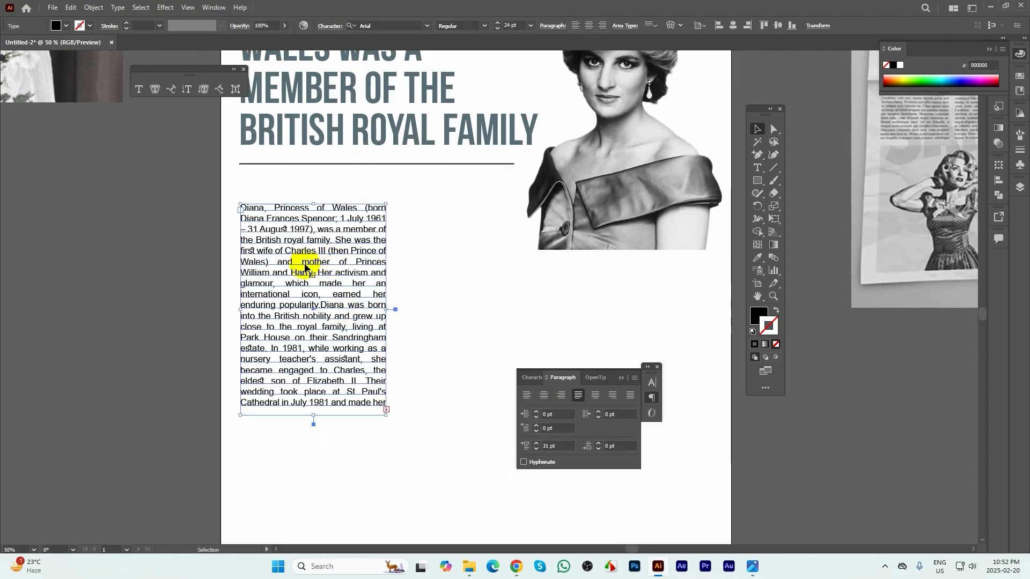
left_click_drag(305, 267, 469, 273)
key("Delete")
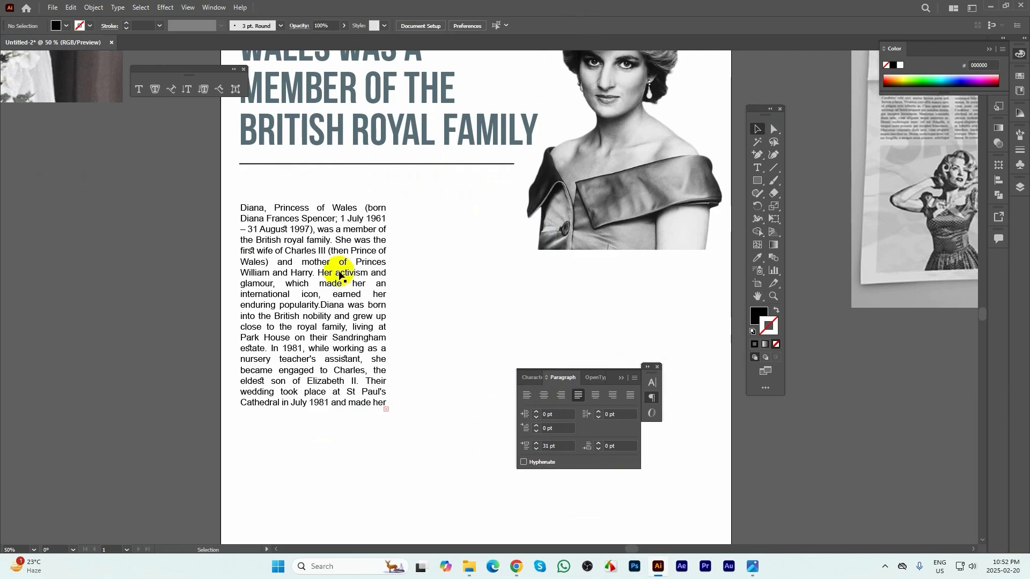
scroll(320, 271, "down", 2)
scroll(668, 134, "up", 1)
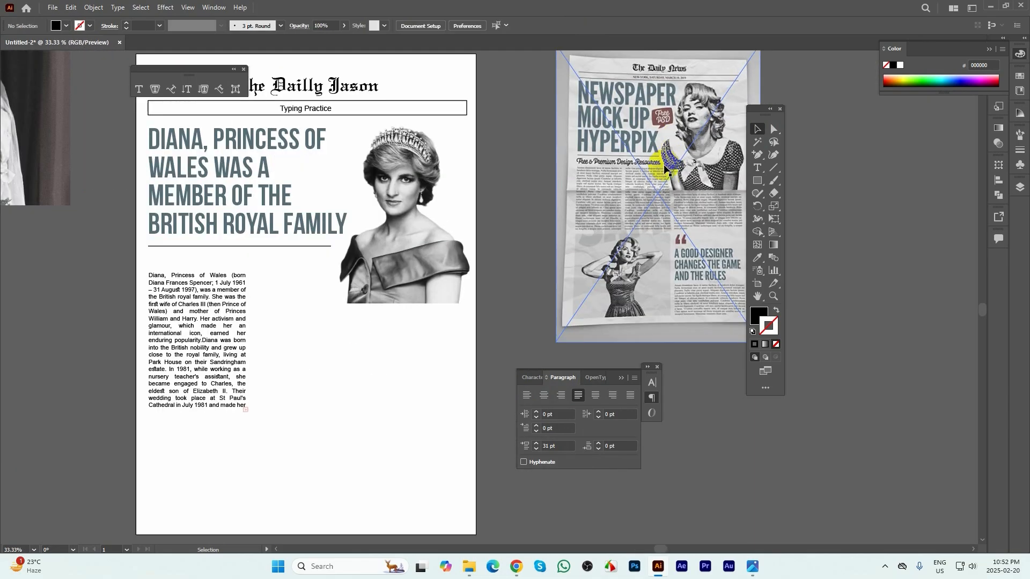
left_click_drag(327, 337, 455, 307)
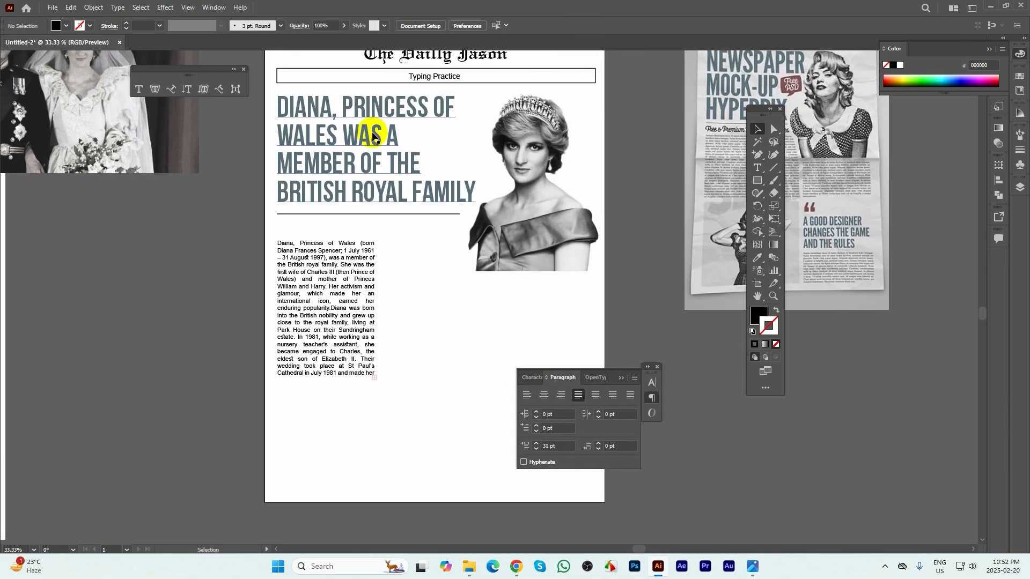
left_click(373, 136)
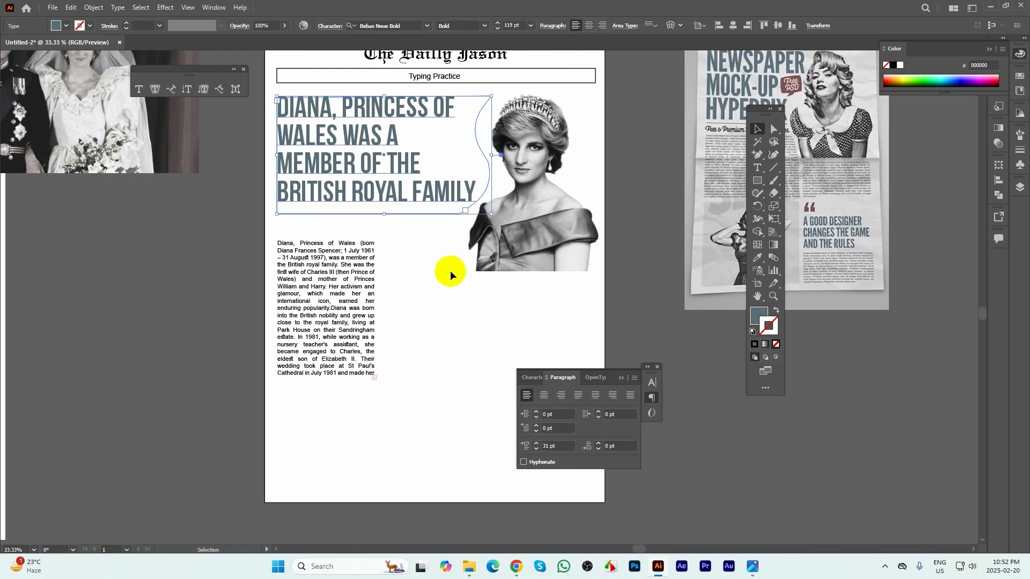
left_click(463, 343)
- Try deleting the last visible word of the article column, and undo the deletion
left_click(352, 262)
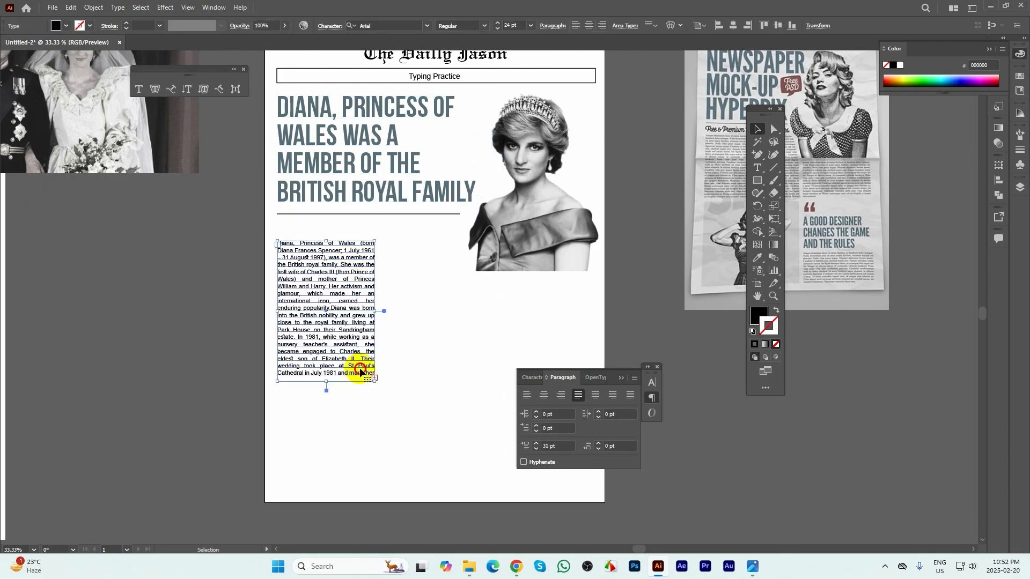
triple_click(360, 371)
scroll(361, 371, "up", 2)
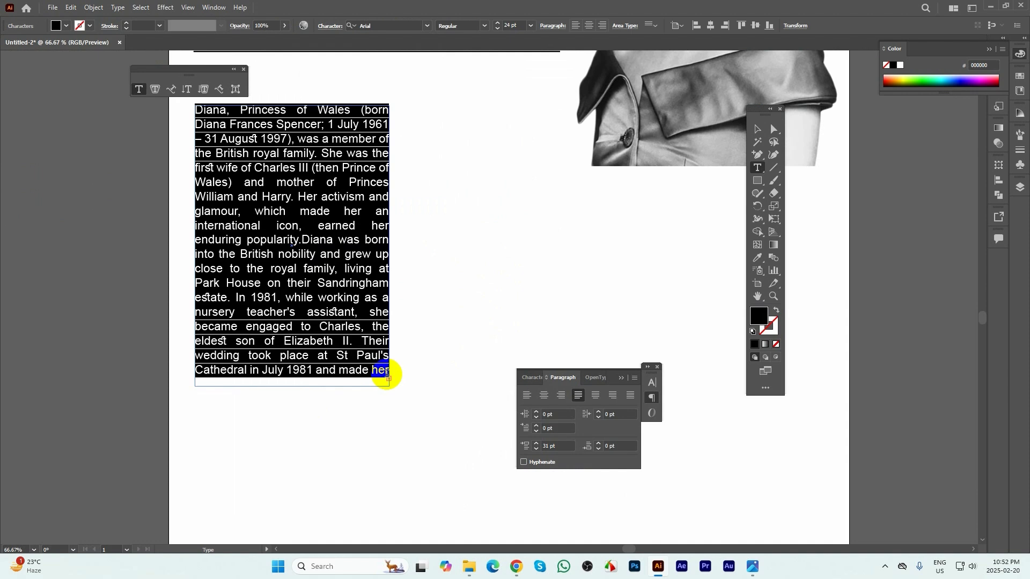
left_click(387, 372)
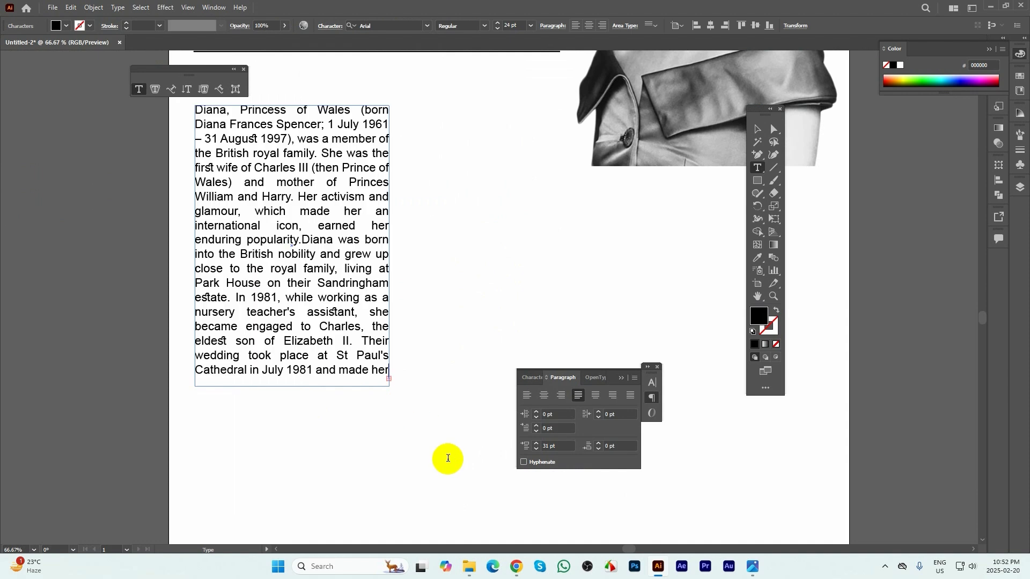
key("Delete")
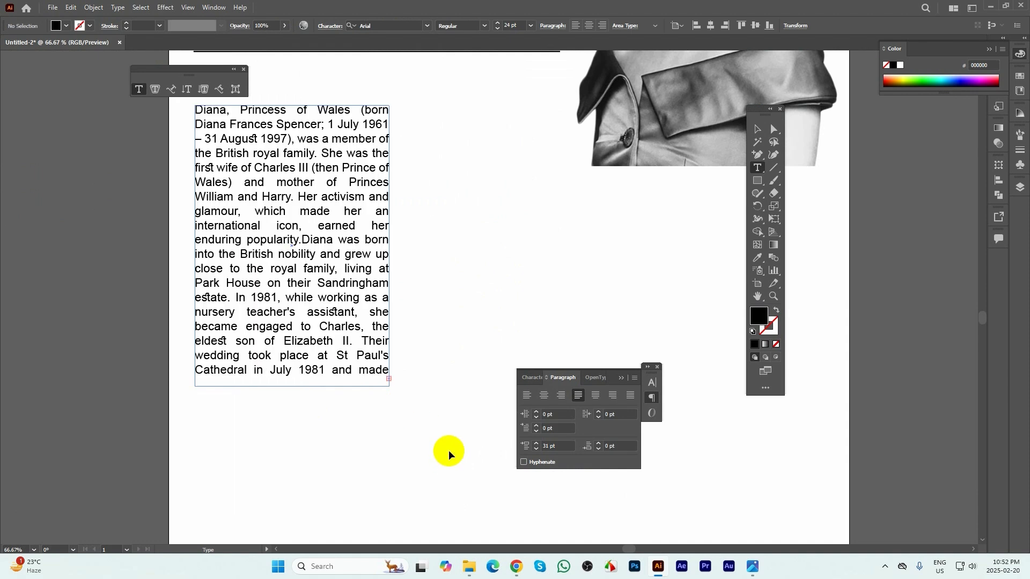
key("ctrl+z")
- Try deleting the visible text from "Their wedding took place" onward in the article column, and undo the deletion
scroll(387, 361, "down", 2)
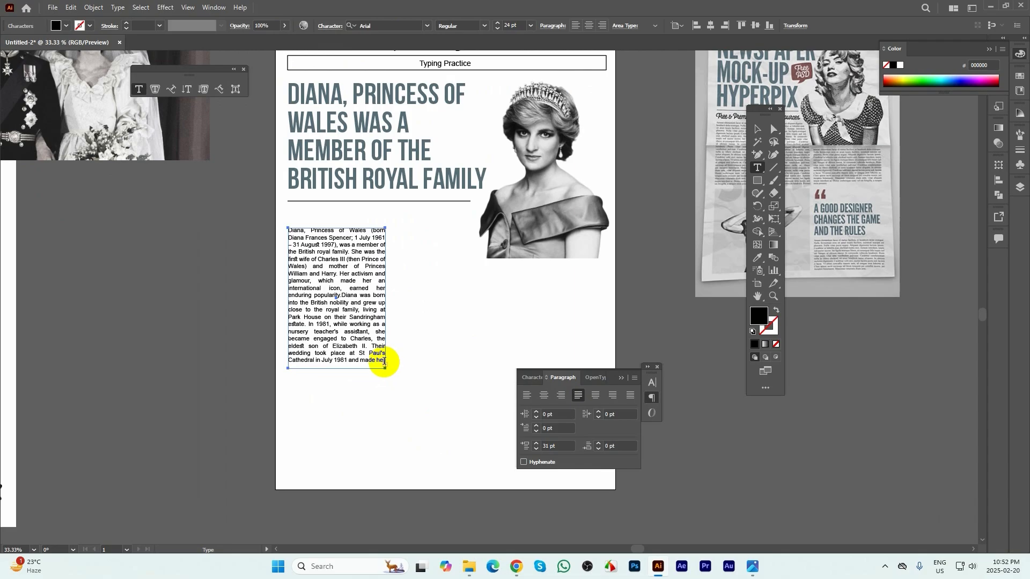
left_click_drag(371, 346, 487, 458)
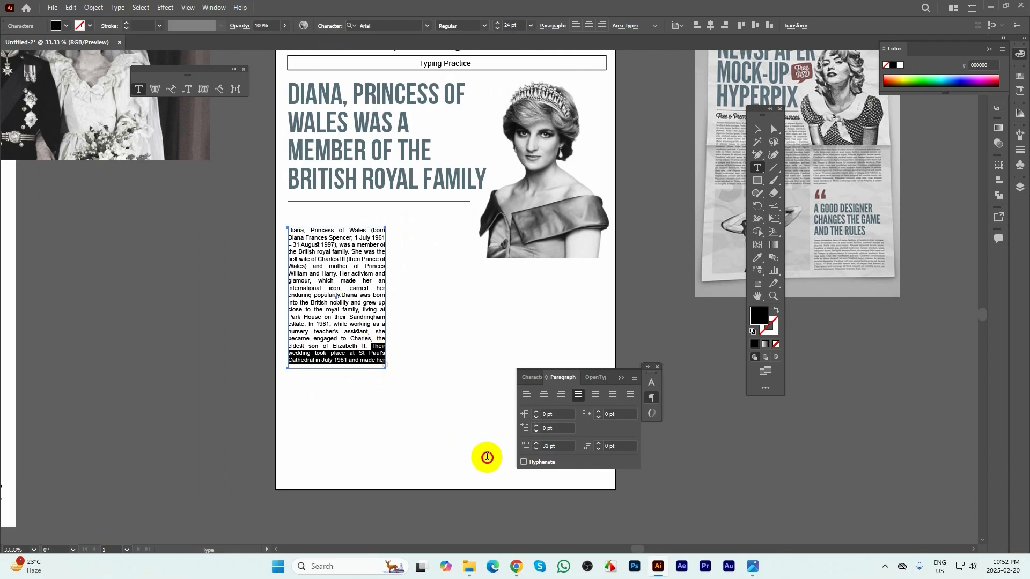
key("ctrl+a")
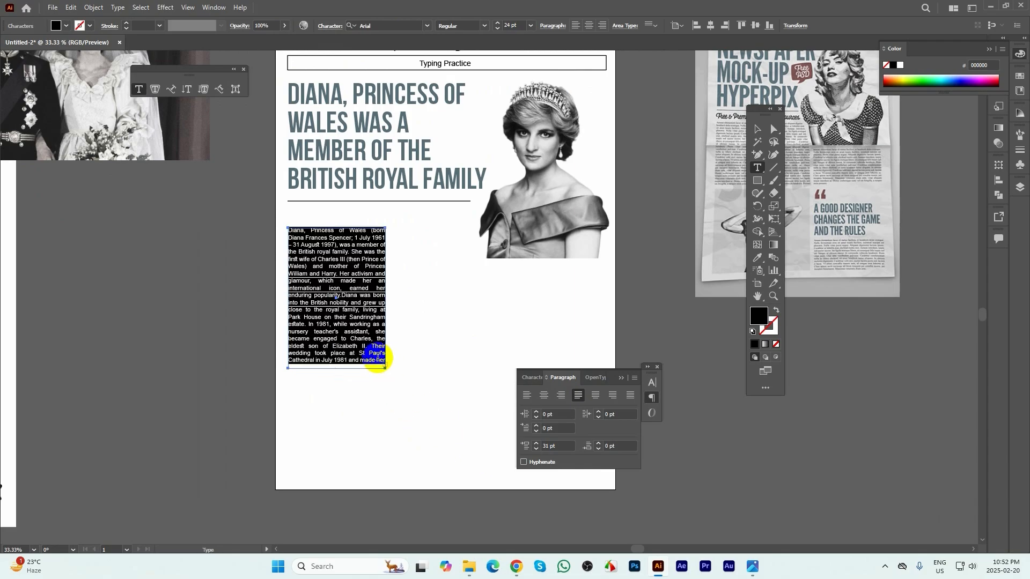
left_click(371, 346)
left_click_drag(371, 347, 444, 398)
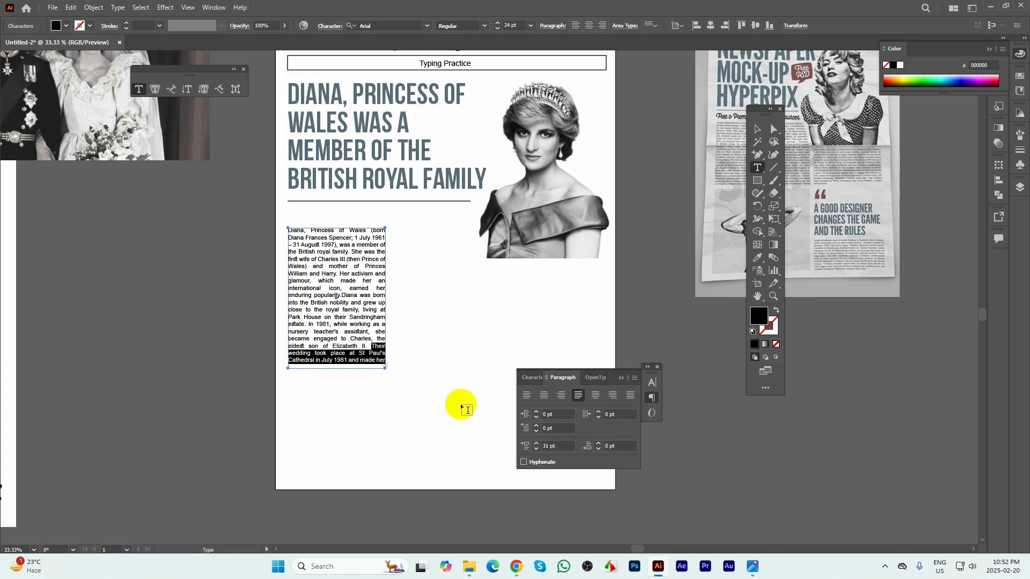
type("Princess of Wales, a role in which she was enthusiastically received by the")
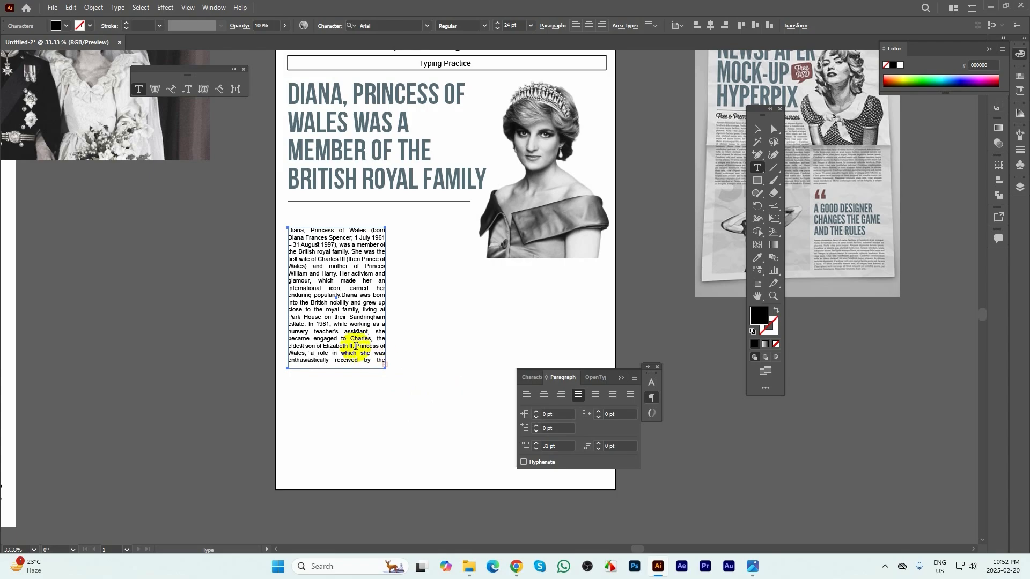
key("ctrl+z")
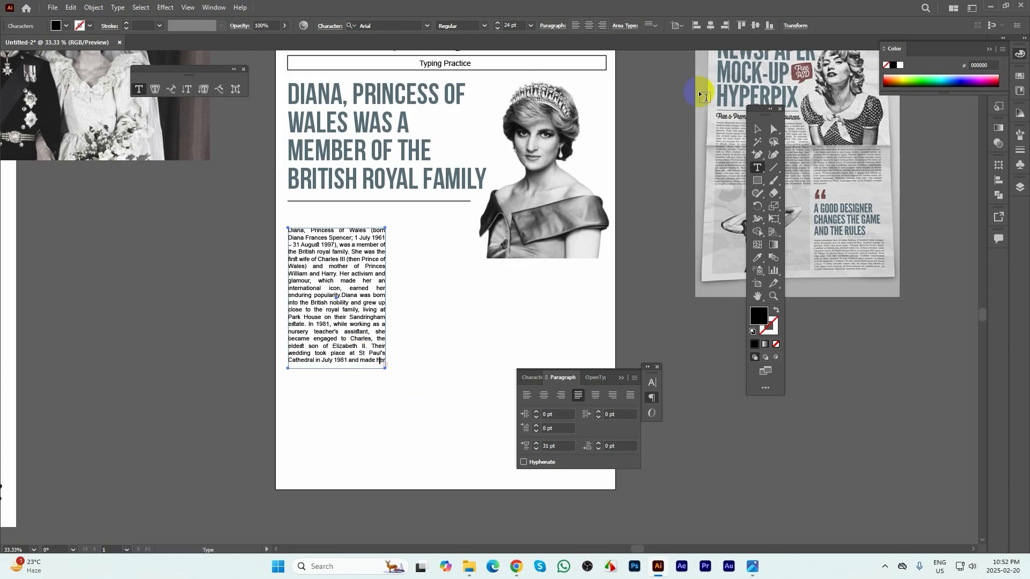
- Extend the article text frame downward and delete all the text after "eldest son of Elizabeth II."
left_click(757, 130)
left_click_drag(338, 370, 356, 458)
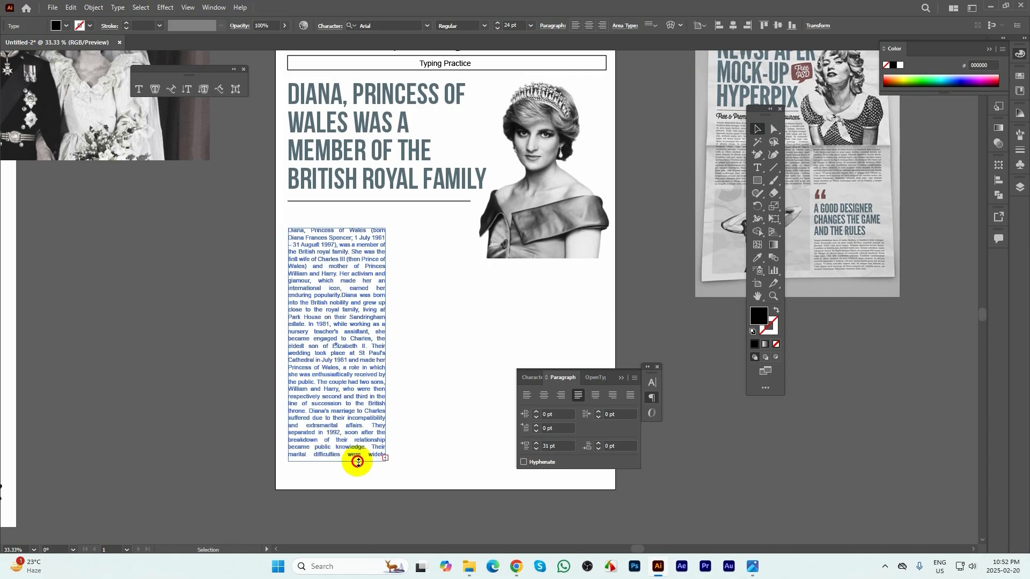
double_click(370, 356)
triple_click(370, 357)
left_click_drag(370, 354, 412, 476)
left_click_drag(371, 347, 409, 469)
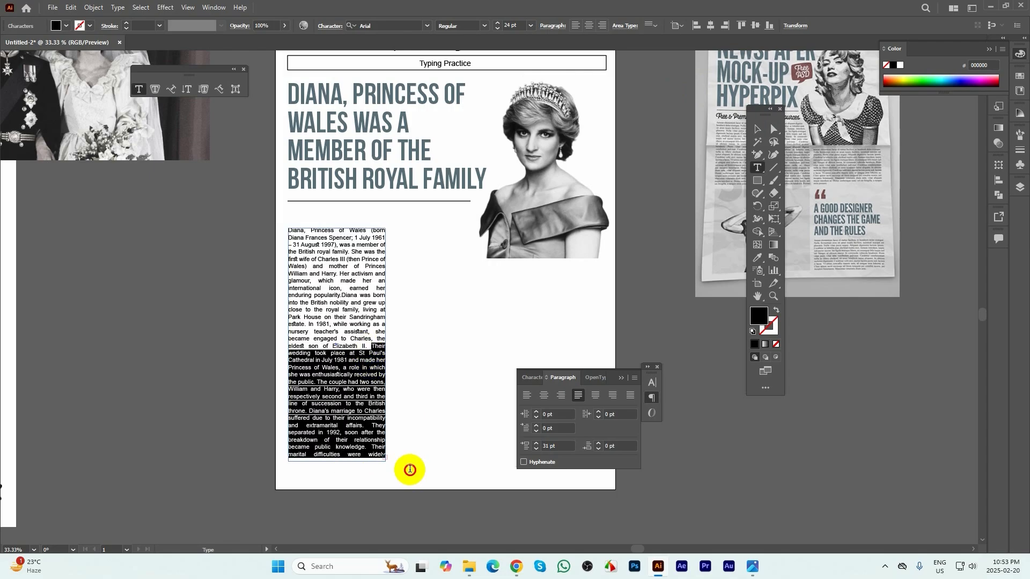
key("BackSpace")
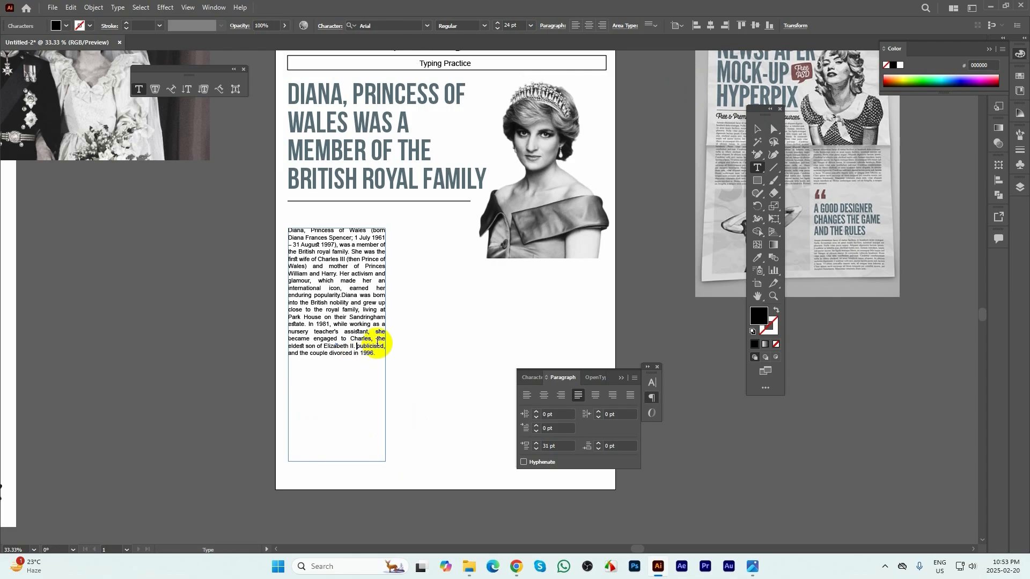
left_click_drag(358, 348, 402, 368)
key("BackSpace")
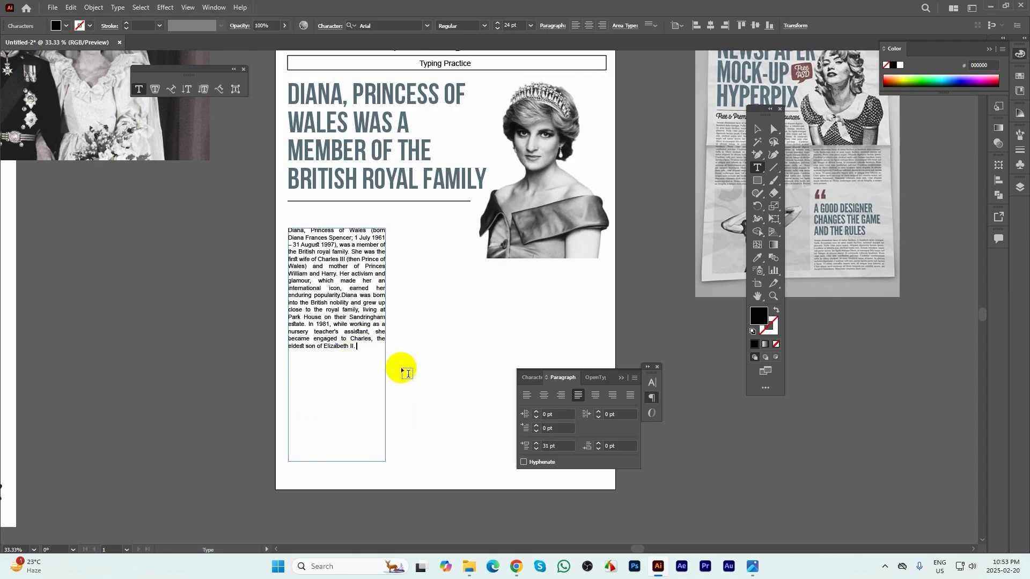
- Shorten the article text frame so its lower edge sits just below the last line, and deselect it
key("Escape")
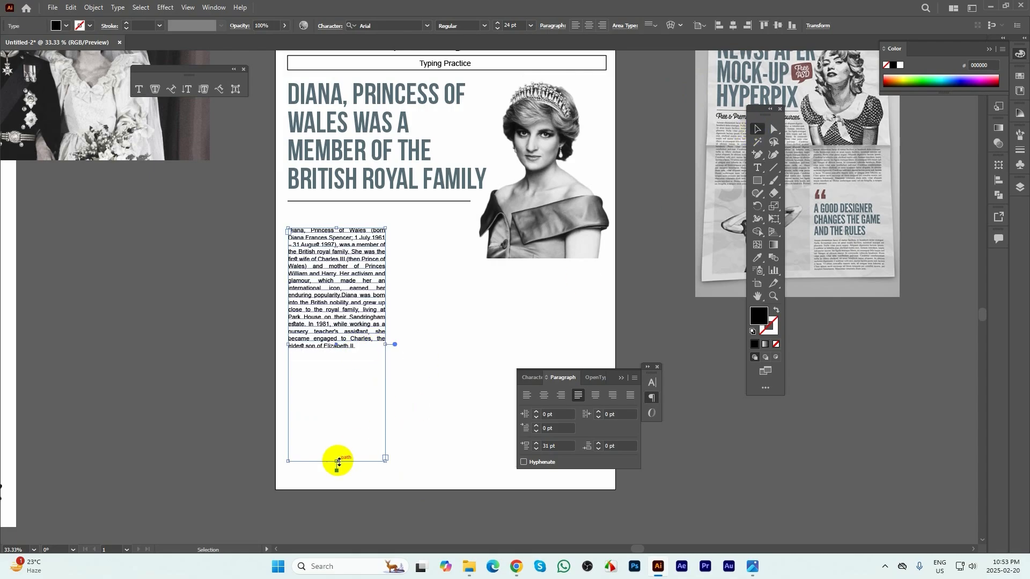
left_click_drag(338, 461, 338, 352)
left_click(455, 285)
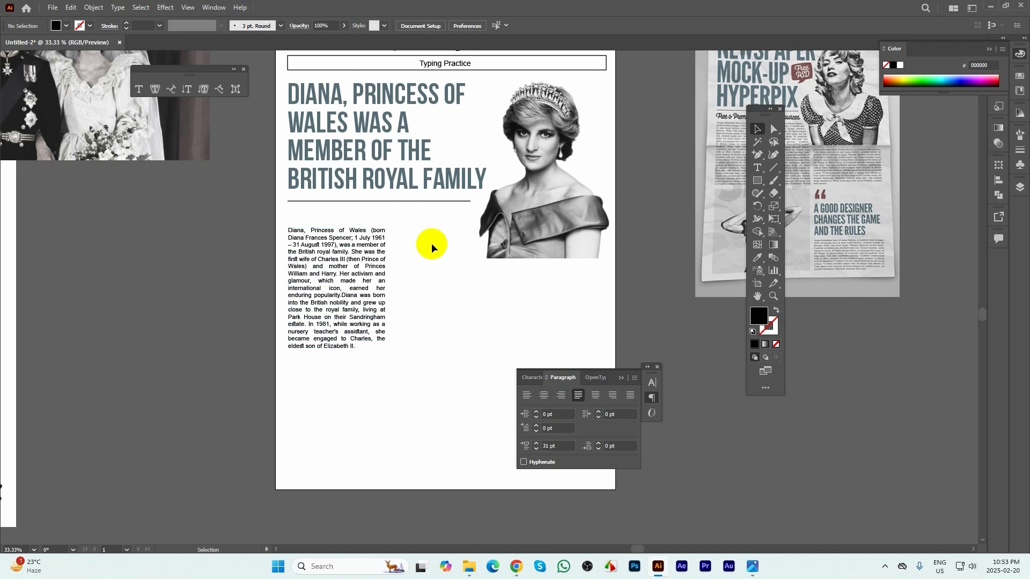
- Draw a black rectangle about 312 wide and 478 high beside the article column, matching the column's height
scroll(430, 244, "up", 1)
left_click_drag(434, 280, 402, 299)
left_click(756, 181)
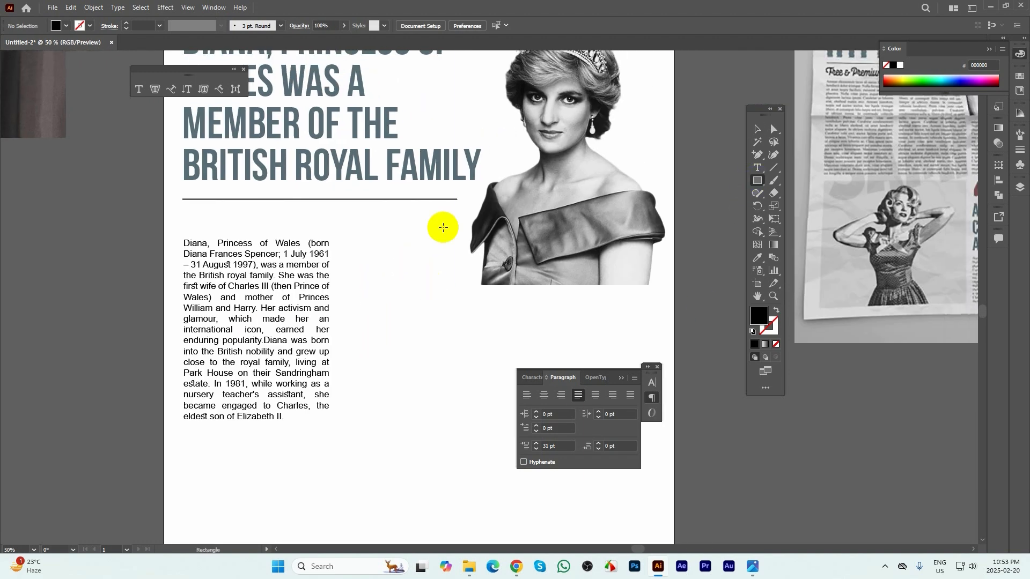
left_click_drag(350, 240, 467, 418)
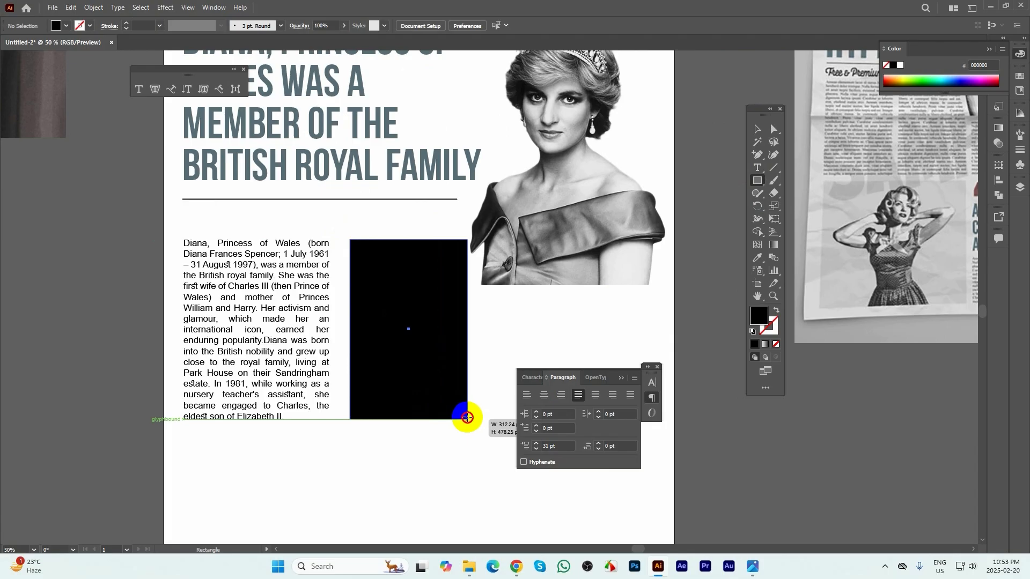
- Add an anchor point on the black rectangle's right edge at the portrait's lower edge, and move the upper-right corner inward to slant that side
left_click_drag(467, 418, 467, 417)
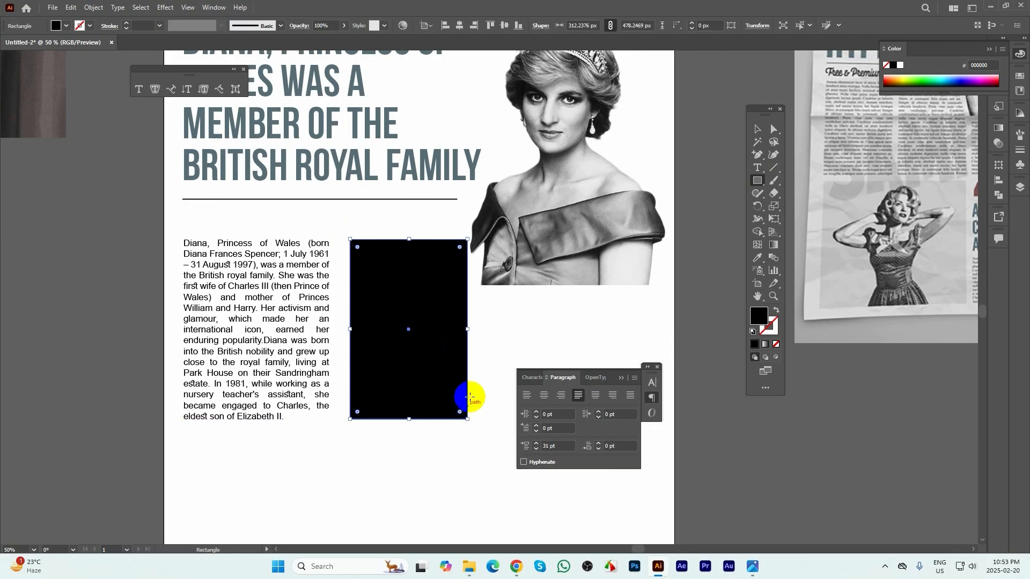
scroll(448, 303, "up", 1)
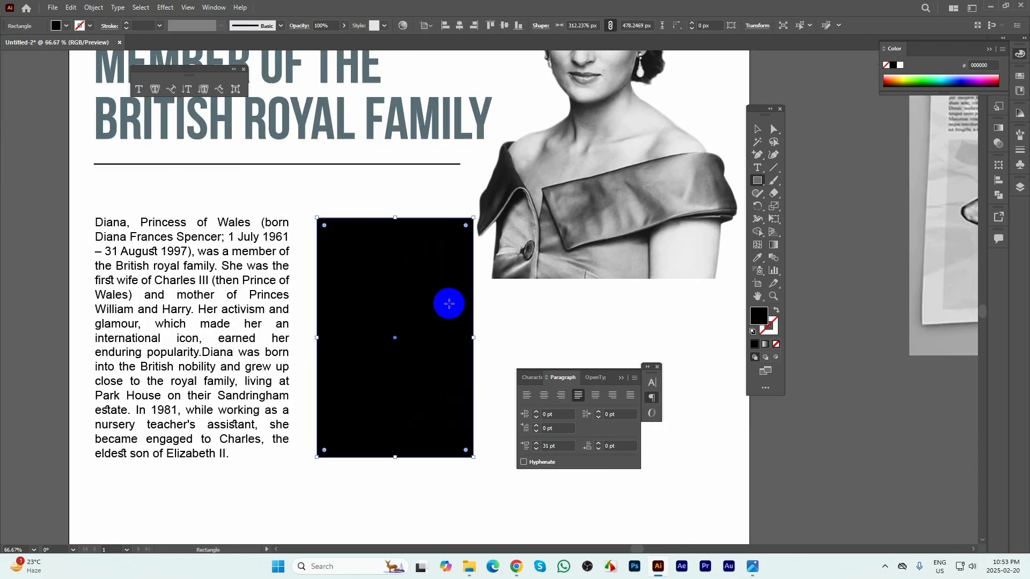
left_click(758, 157)
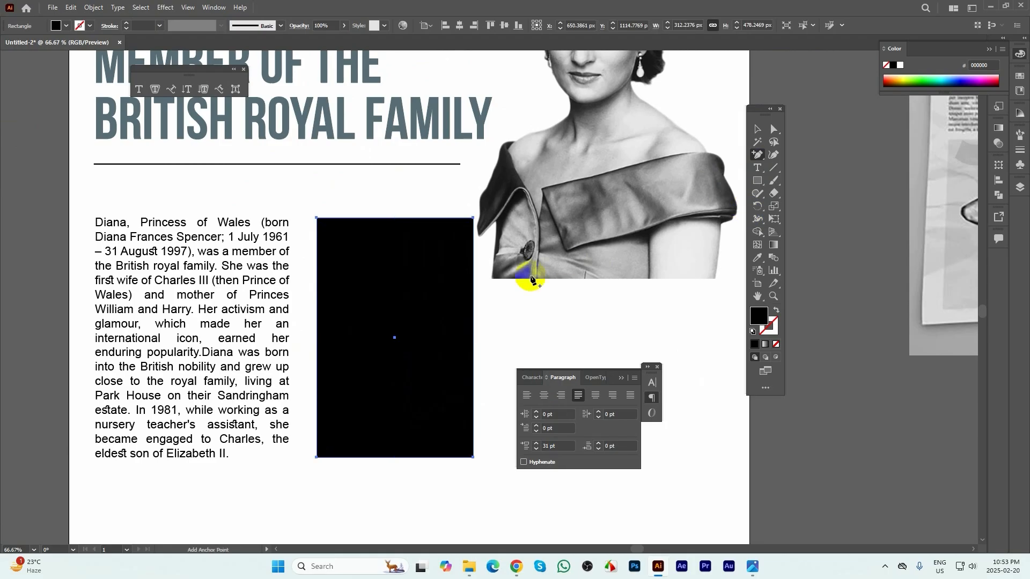
left_click(472, 280)
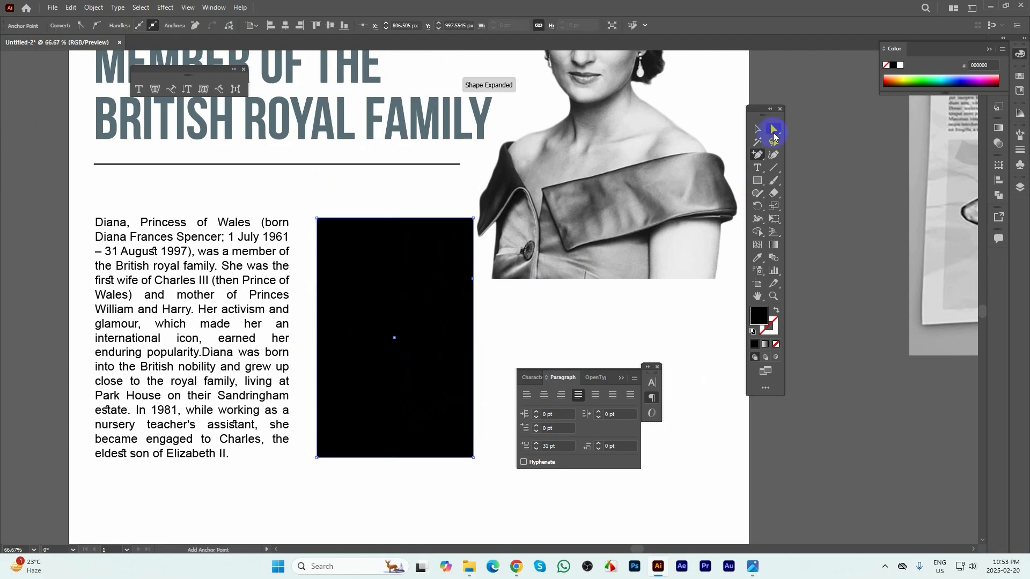
left_click(774, 129)
left_click_drag(465, 224, 473, 294)
left_click(484, 311)
- Convert the slanted black shape into an area type frame and paste the copied article text into it
scroll(216, 297, "down", 3)
scroll(555, 173, "up", 3)
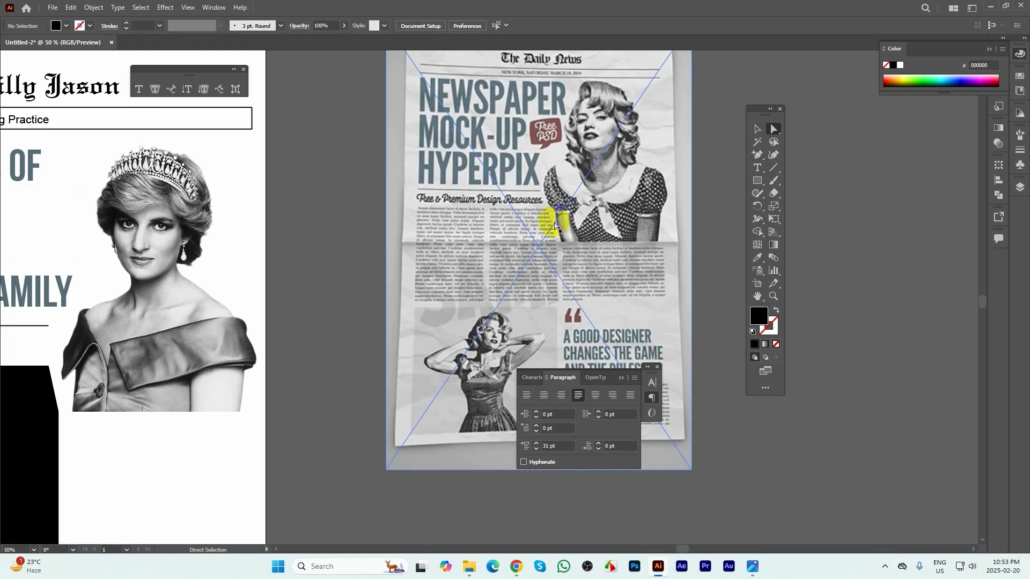
scroll(561, 260, "down", 3)
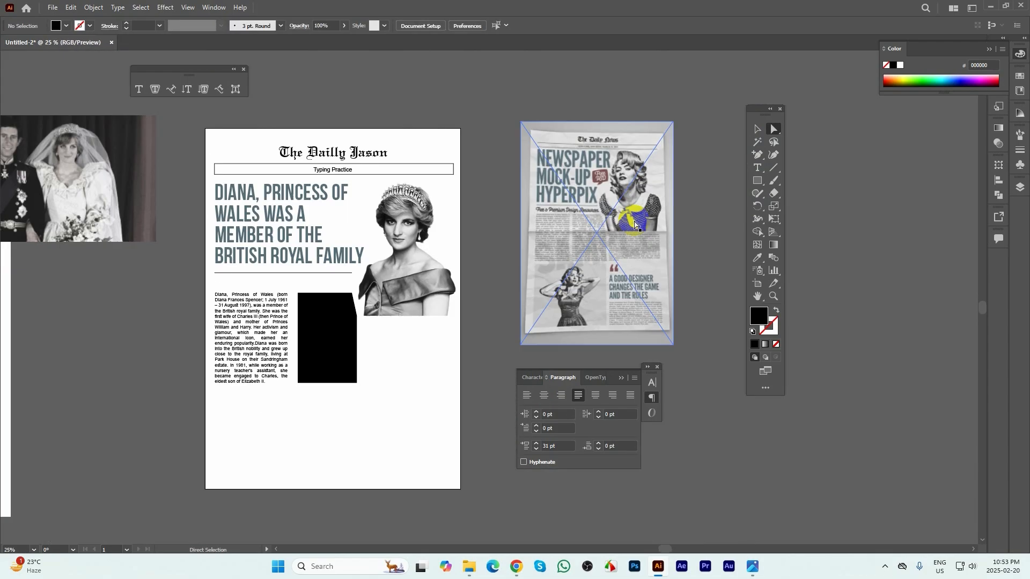
scroll(310, 368, "up", 1)
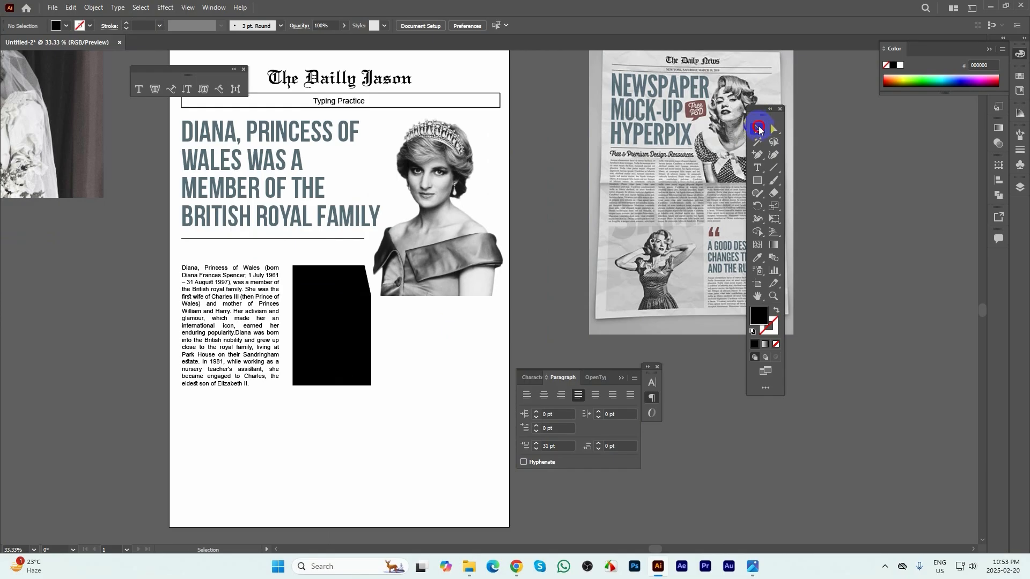
left_click(758, 129)
left_click(333, 306)
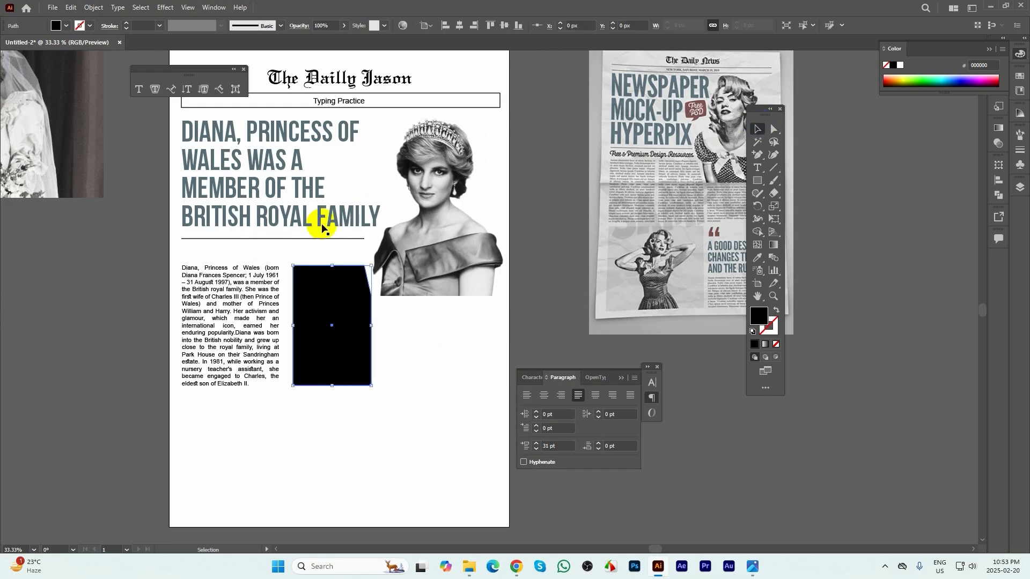
left_click(153, 90)
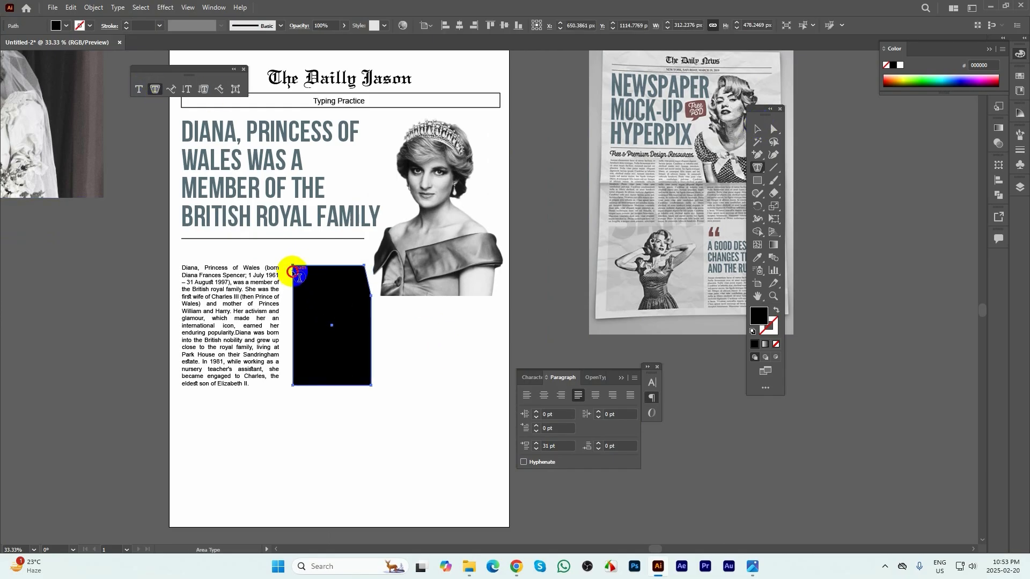
left_click(293, 272)
key("ctrl+v")
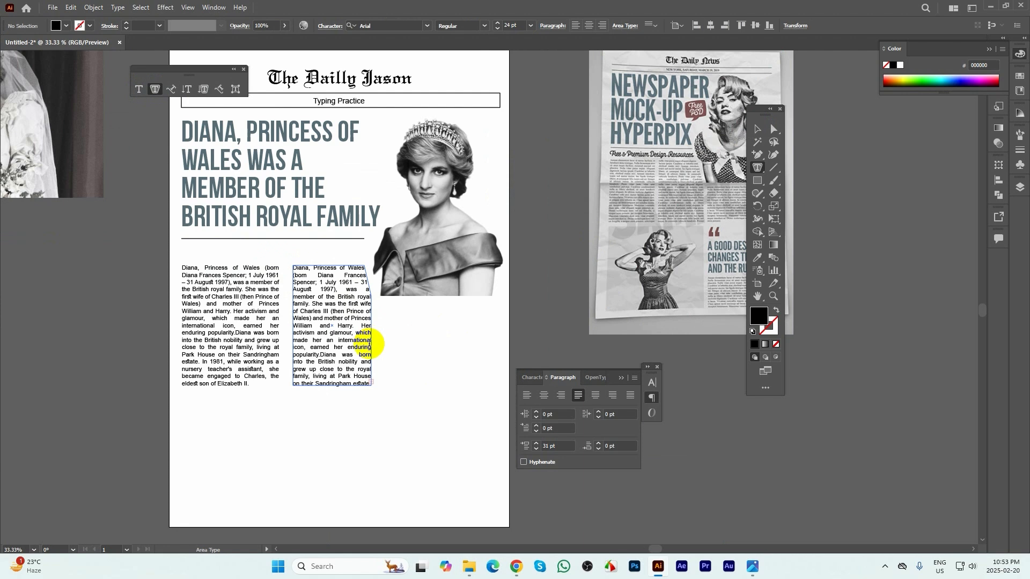
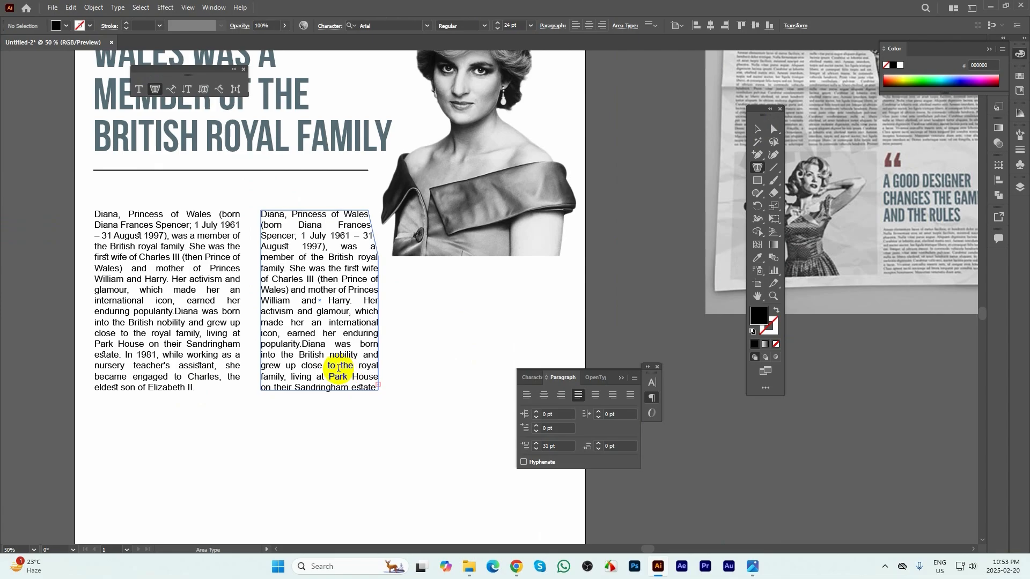
- Delete all the text before "Their wedding took place" in the second article column
left_click_drag(338, 368, 262, 224)
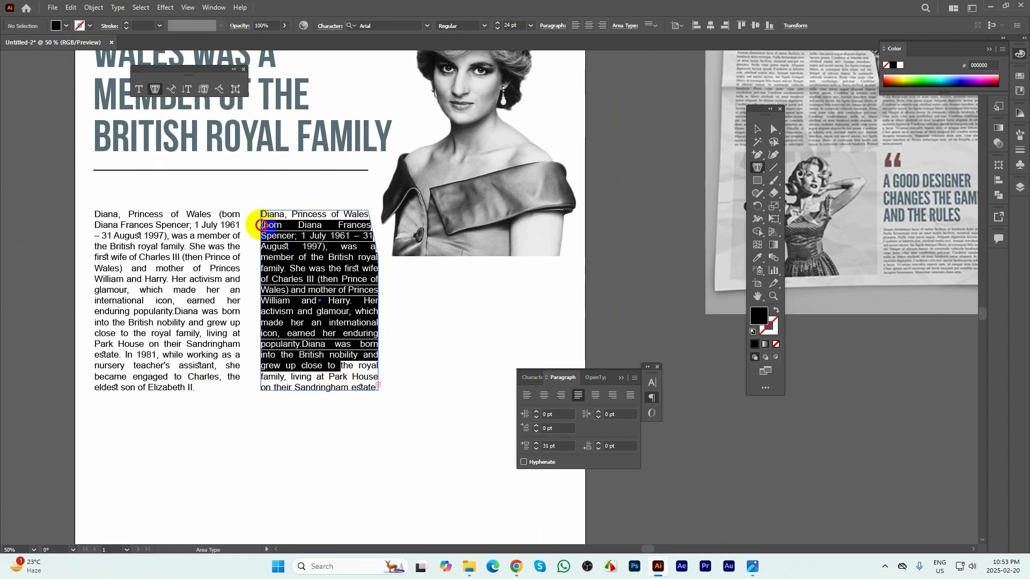
key("BackSpace")
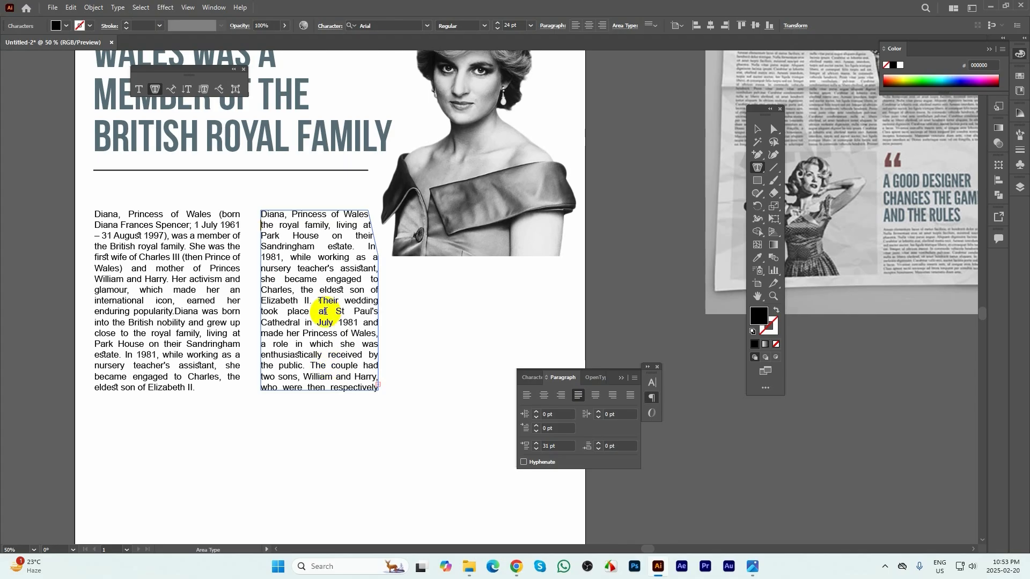
left_click_drag(319, 302, 271, 202)
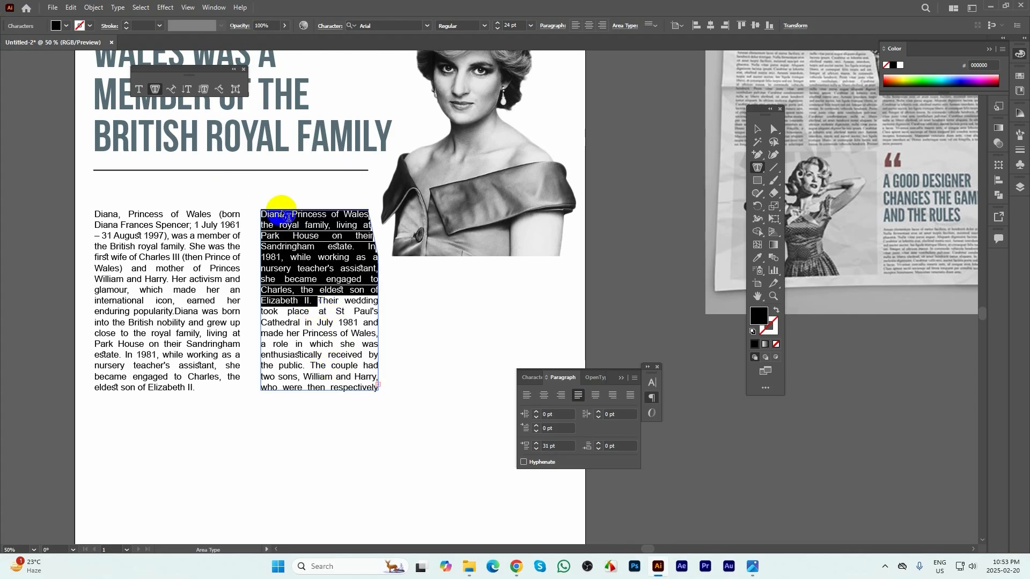
key("BackSpace")
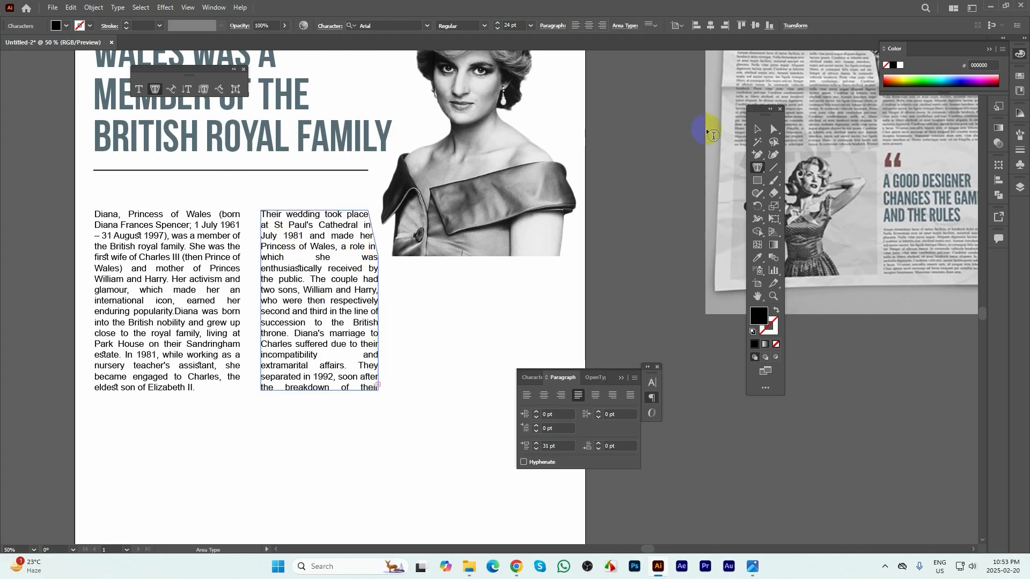
- Extend the second column's text frame downward and delete its text from "Their marital difficulties" to the end
left_click(755, 129)
scroll(358, 224, "down", 1)
left_click_drag(333, 336, 337, 438)
double_click(346, 345)
key("ctrl+a")
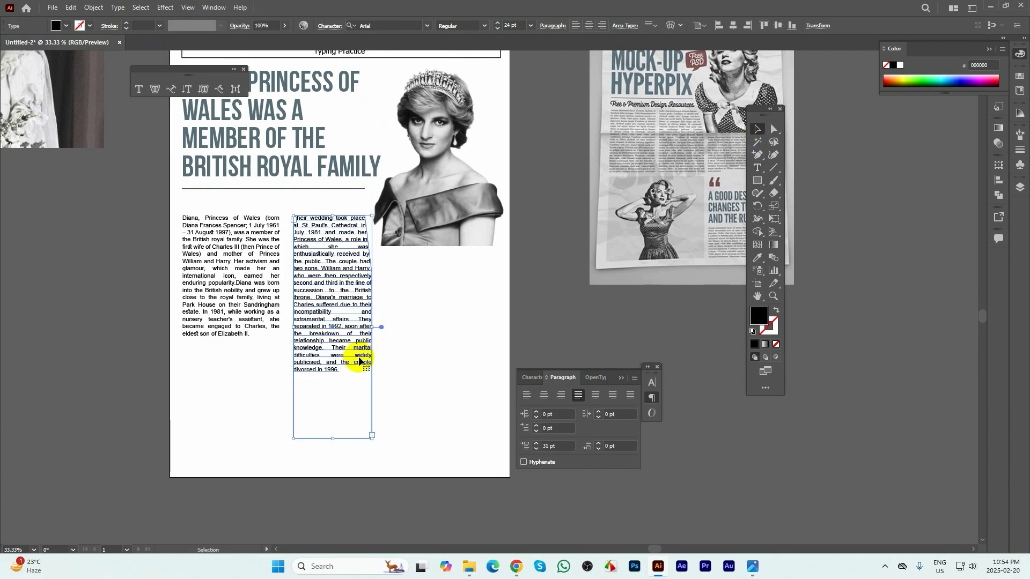
scroll(356, 354, "up", 1)
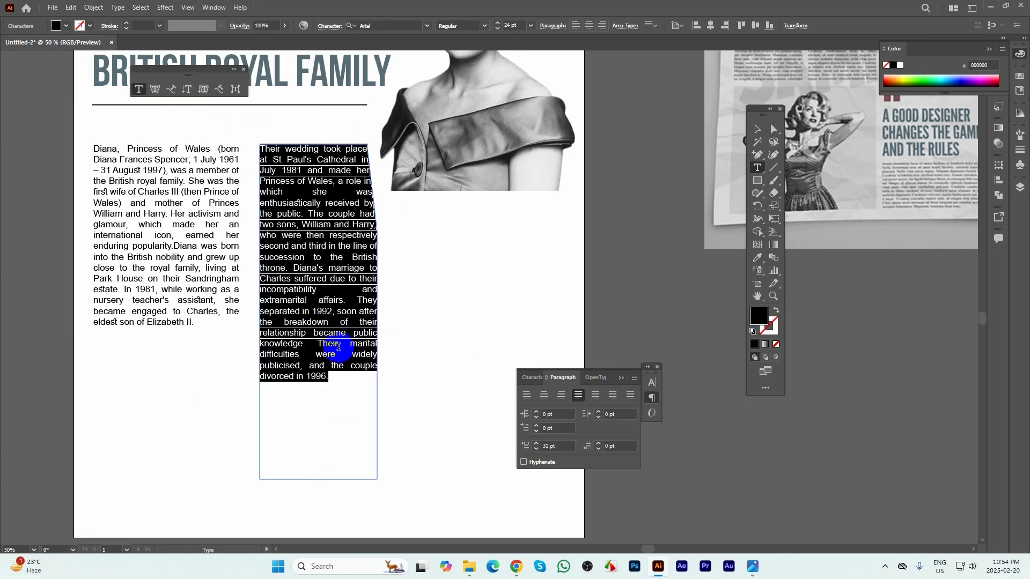
left_click(315, 346)
left_click_drag(319, 343, 348, 421)
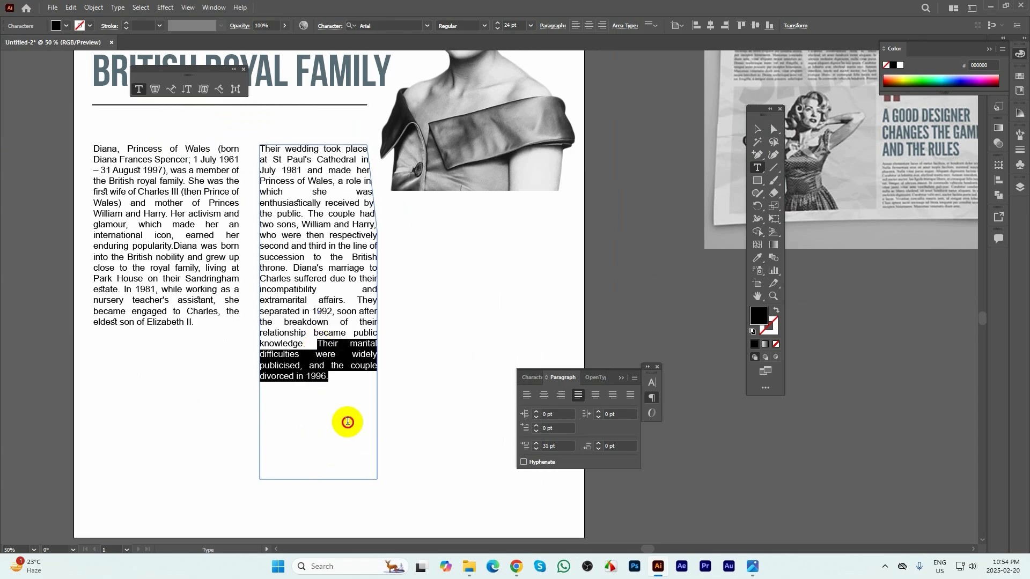
key("BackSpace")
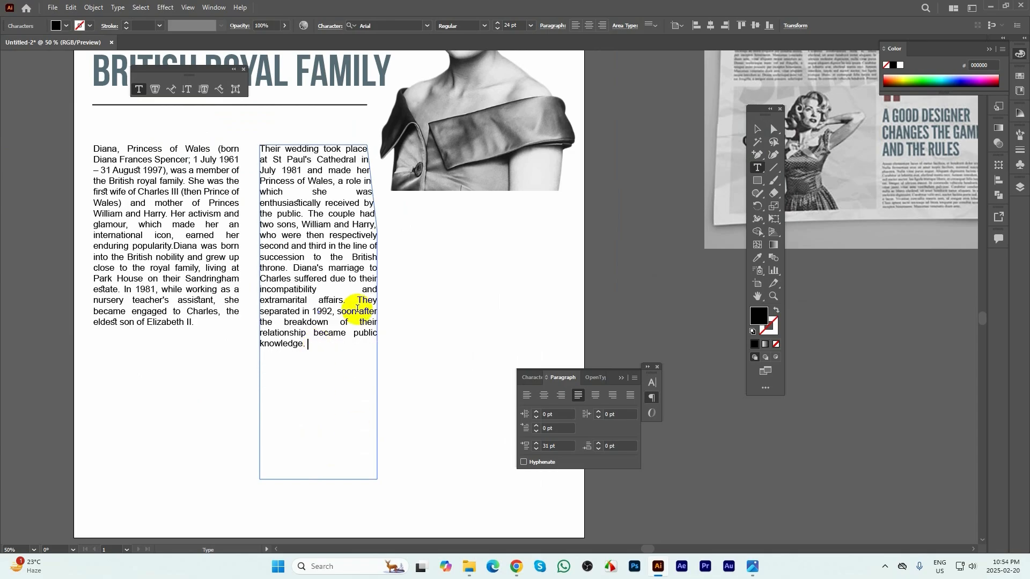
- Delete the second column's remaining text after "extramarital affairs."
left_click_drag(380, 380, 403, 419)
type("==")
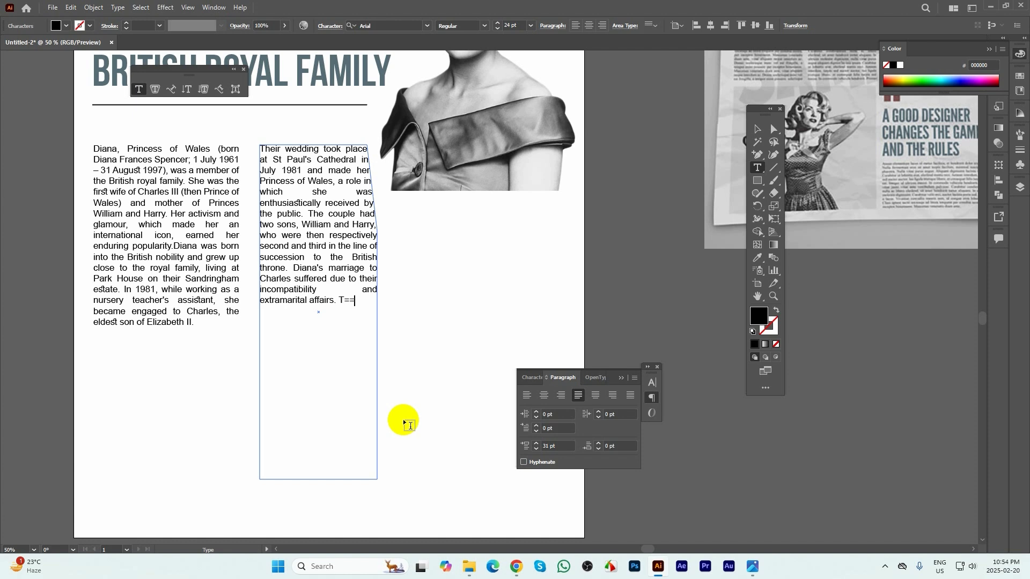
key("BackSpace")
key("BackSpace")
key("BackSpace")
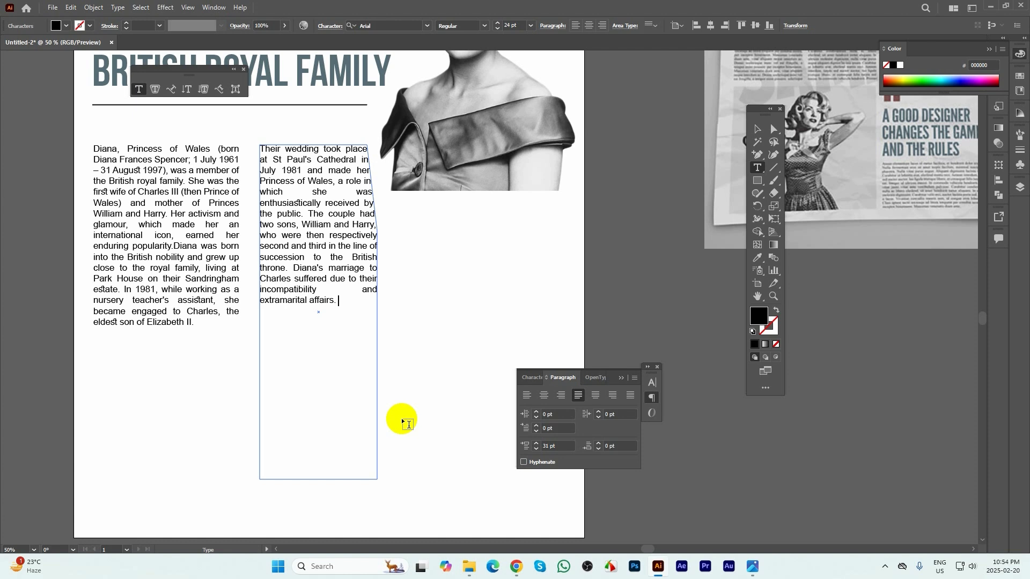
- Shorten the second column's text frame so its lower edge sits just below the last line, and deselect it
left_click(756, 129)
left_click_drag(323, 478, 322, 321)
left_click(208, 333)
key("ctrl+minus")
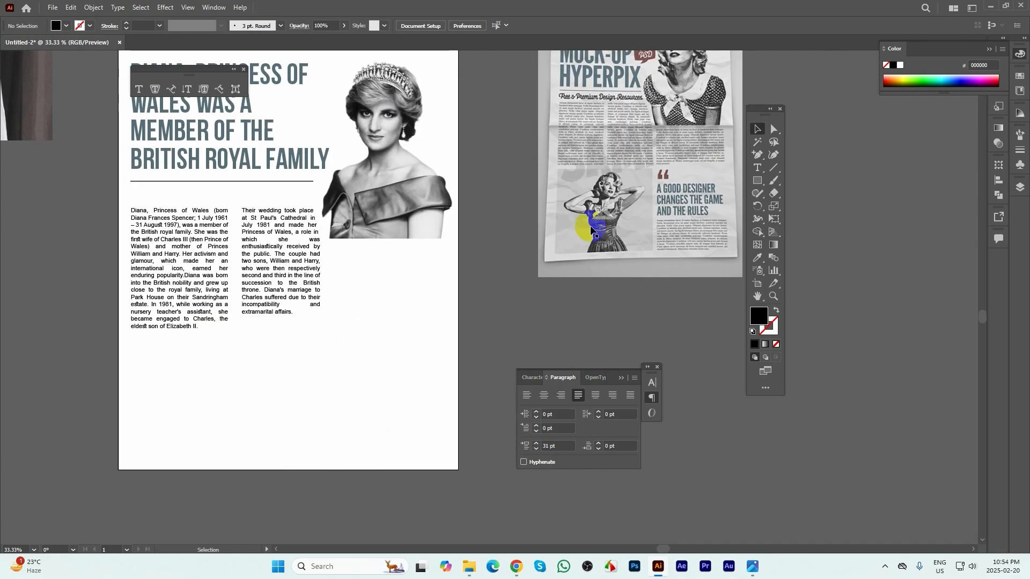
left_click(303, 261)
- Draw a text frame beneath the portrait, about as wide as the photo, and replace its placeholder text with the copied article text
left_click(139, 89)
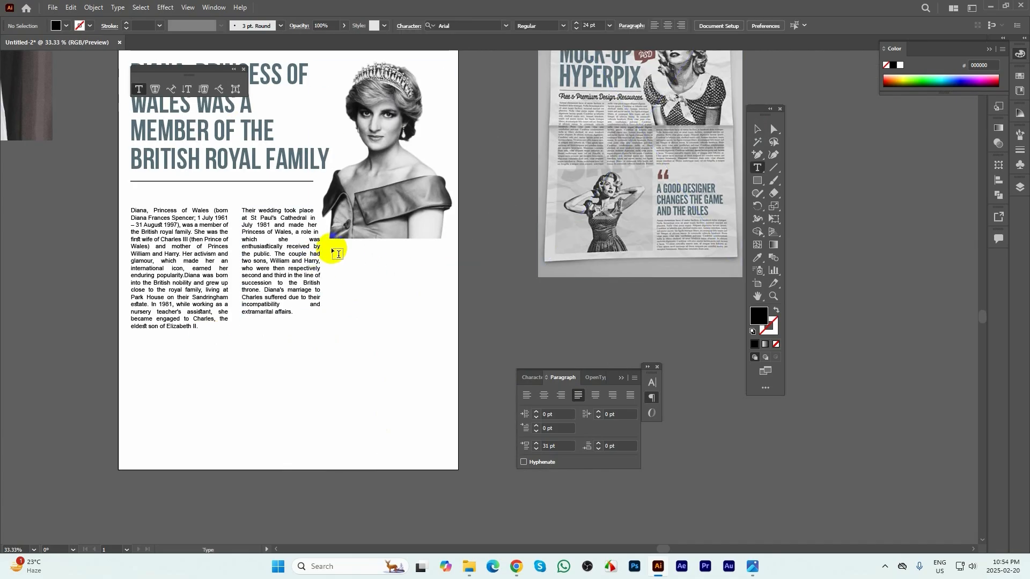
left_click_drag(331, 249, 441, 320)
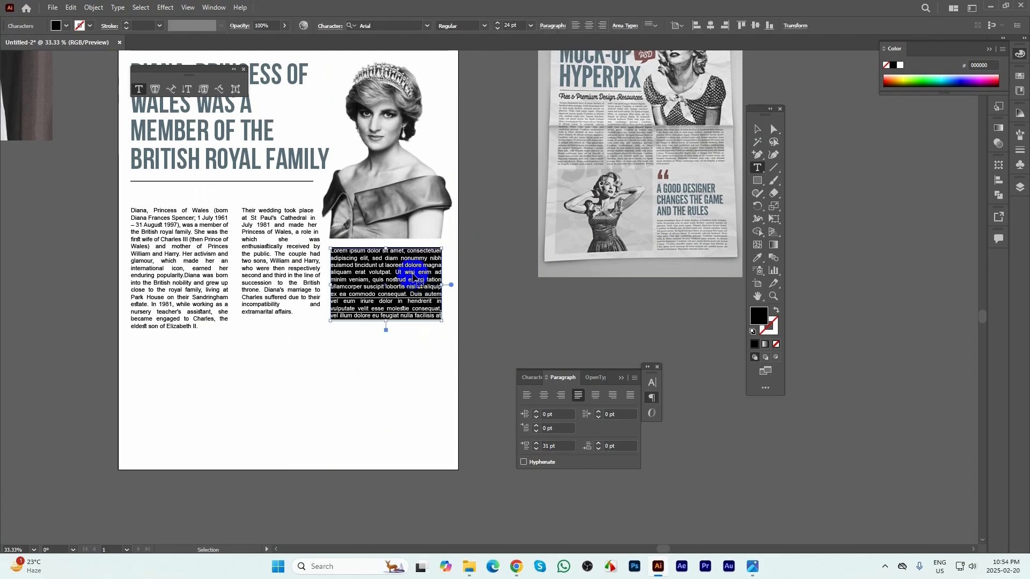
type("Their wedding took place at St Paul's Cathedral in July 1981 and made her Princess of Wales, a role in which she was enthusiastically received by the public. The couple had two sons, William and Harry, who were then respectively second and third in the line of succession to the British throne. Diana's marriage to Charles suffered due to their incompatibility and extramarital affairs.")
scroll(420, 247, "up", 1)
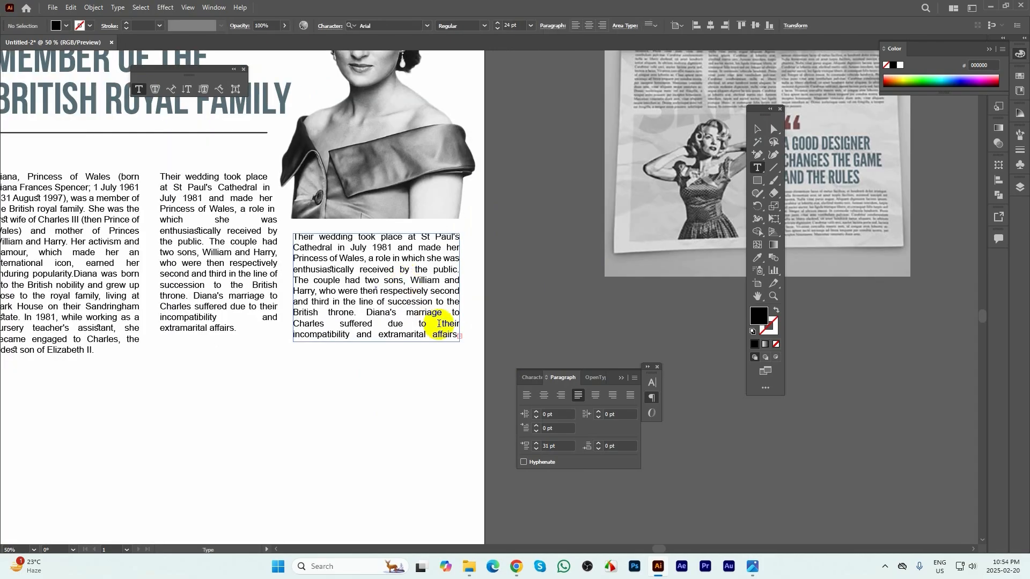
- Trim the text beneath the portrait so that it begins with "They separated in 1992" and ends with "divorced in 1996."
left_click_drag(439, 323, 322, 269)
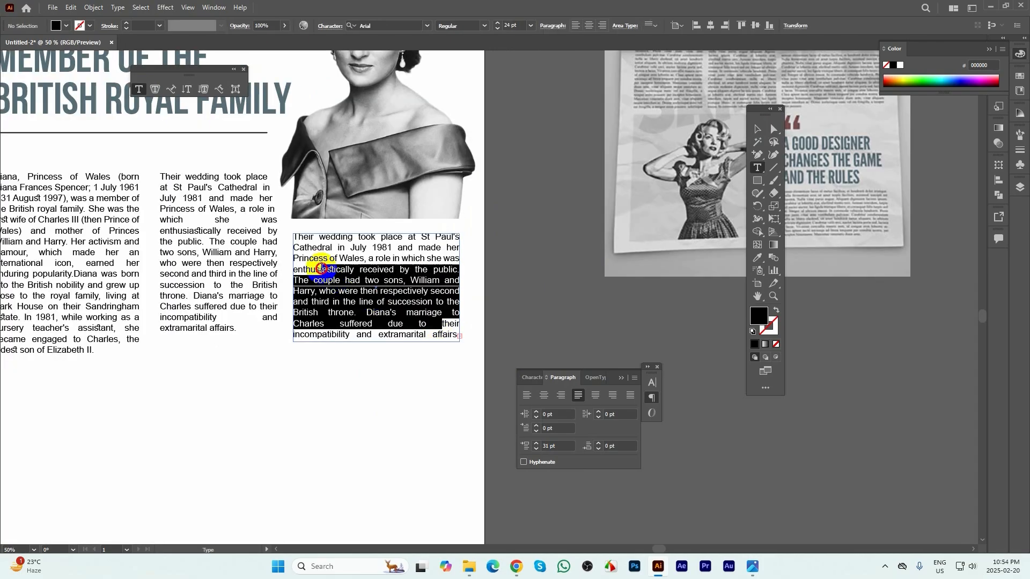
left_click(376, 293)
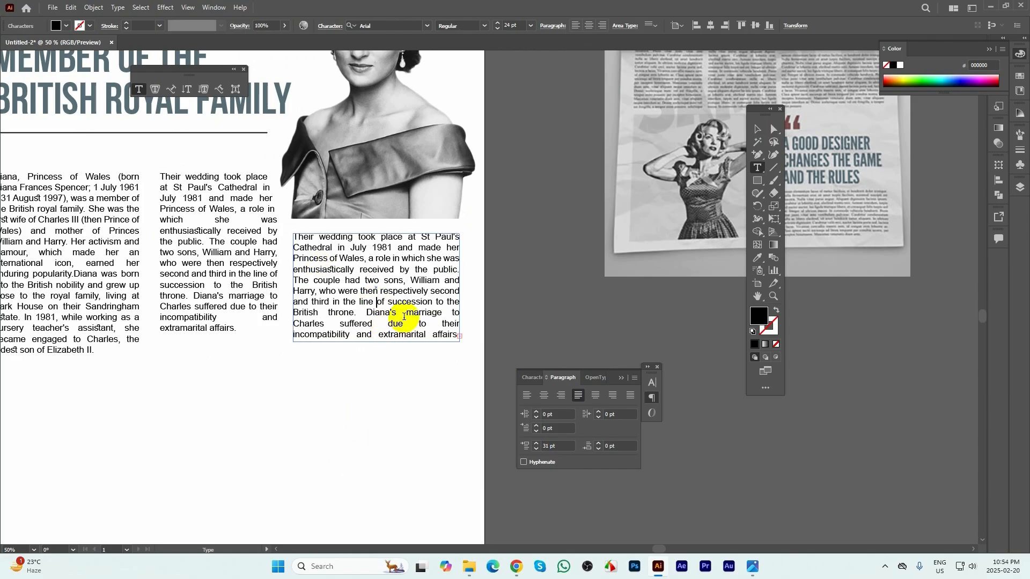
key("ctrl+a")
type("marriage to Charles suffered due to their incompatibility and extramarital affairs. They separated in 1992, soon after the breakdown of their relationship became public knowledge. Their marital difficulties were widely publicised, and the couple divorced in 1996.")
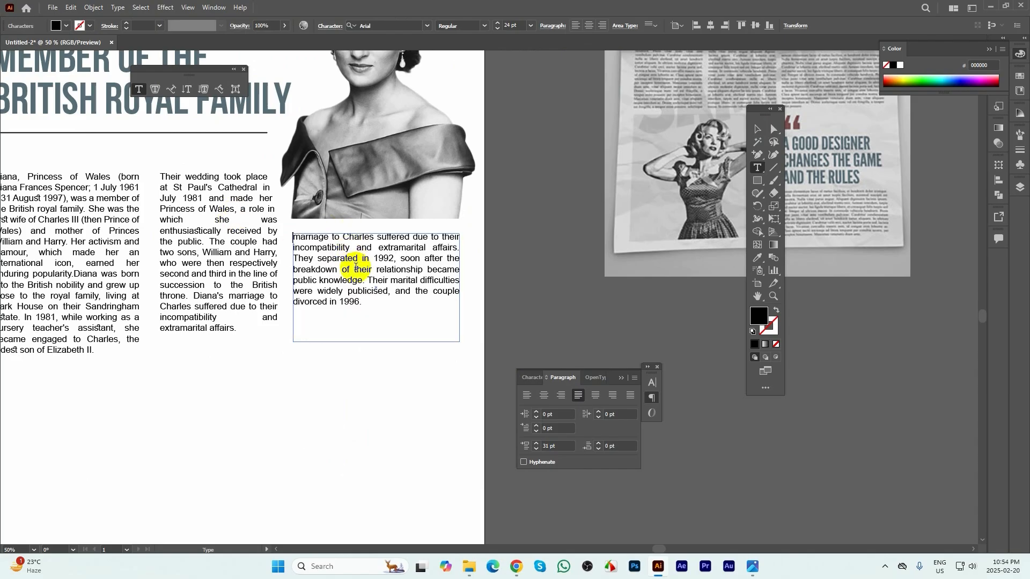
left_click(402, 291)
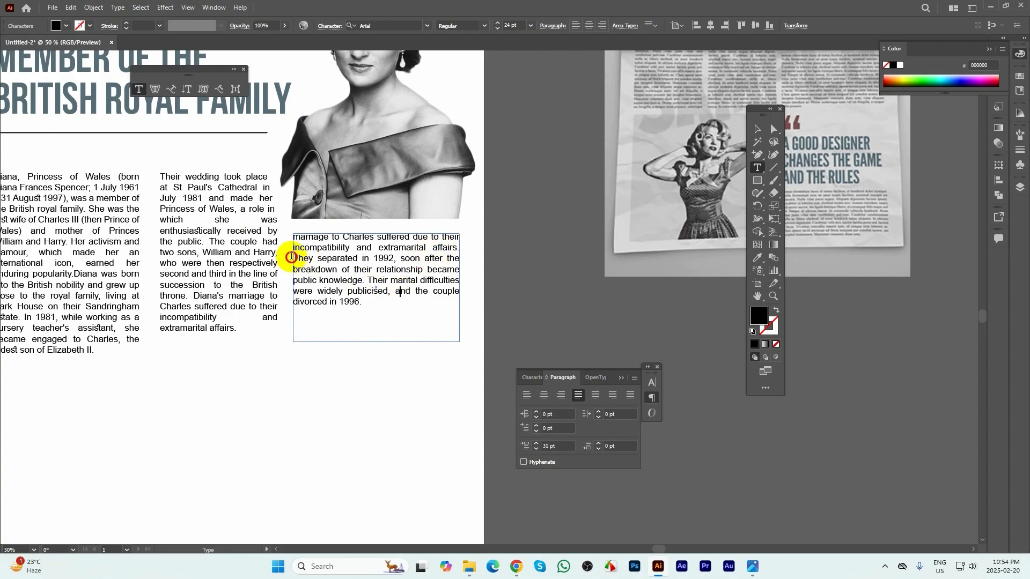
left_click_drag(291, 258, 256, 224)
key("BackSpace")
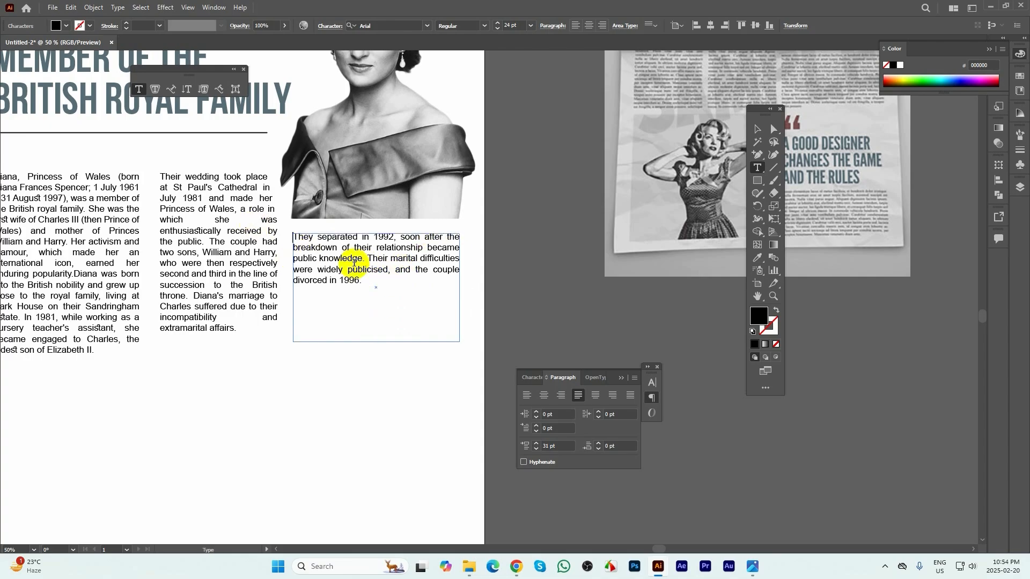
- Shorten the text frame beneath the portrait to just below its last line, and deselect it
left_click(757, 129)
left_click(410, 309)
left_click_drag(375, 341, 375, 297)
left_click(425, 338)
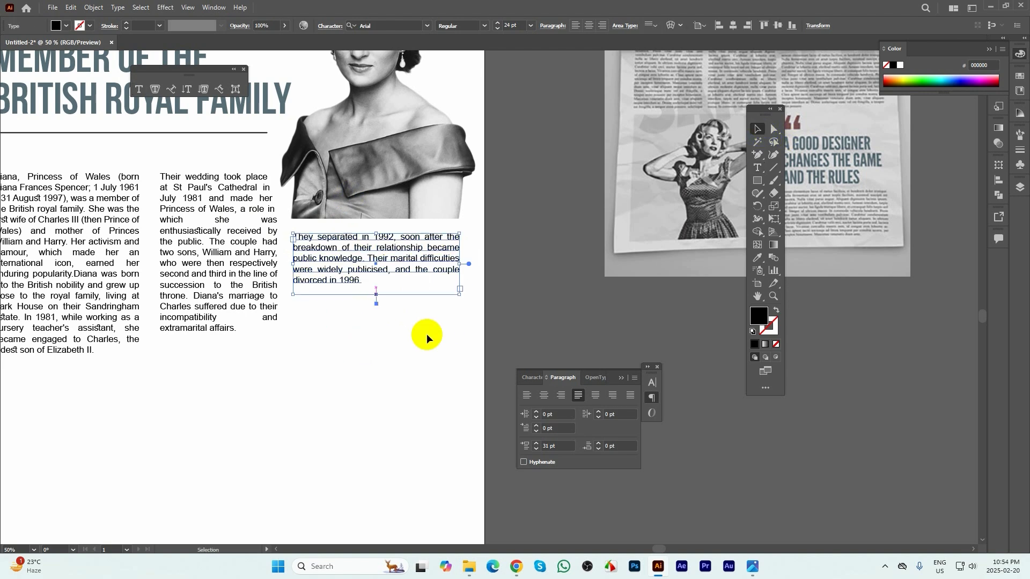
- Compare the page layout with the newspaper reference and switch to the Wikipedia article on Diana, Princess of Wales in Chrome
scroll(563, 283, "down", 2)
left_click_drag(484, 316, 444, 337)
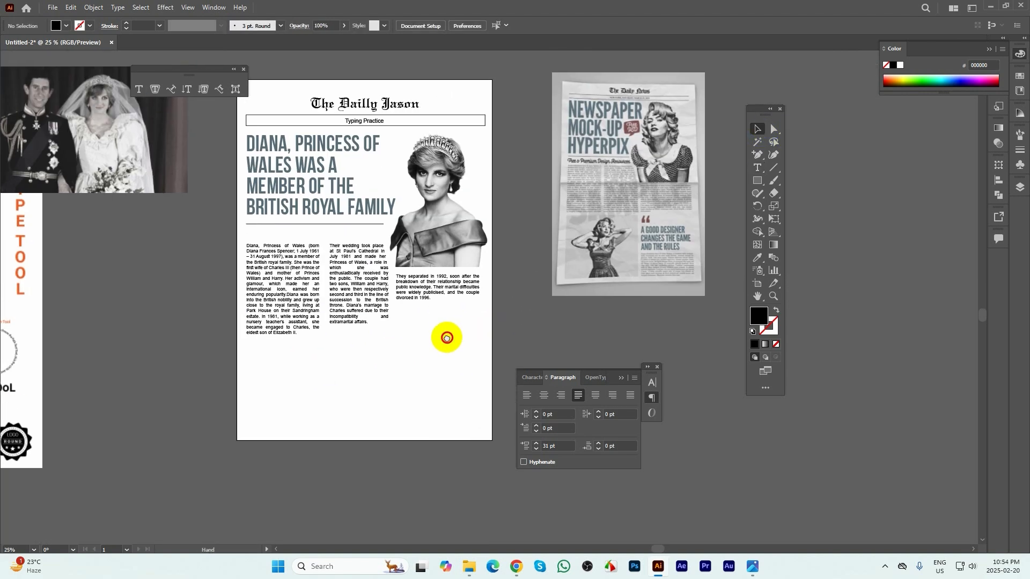
scroll(597, 179, "up", 2)
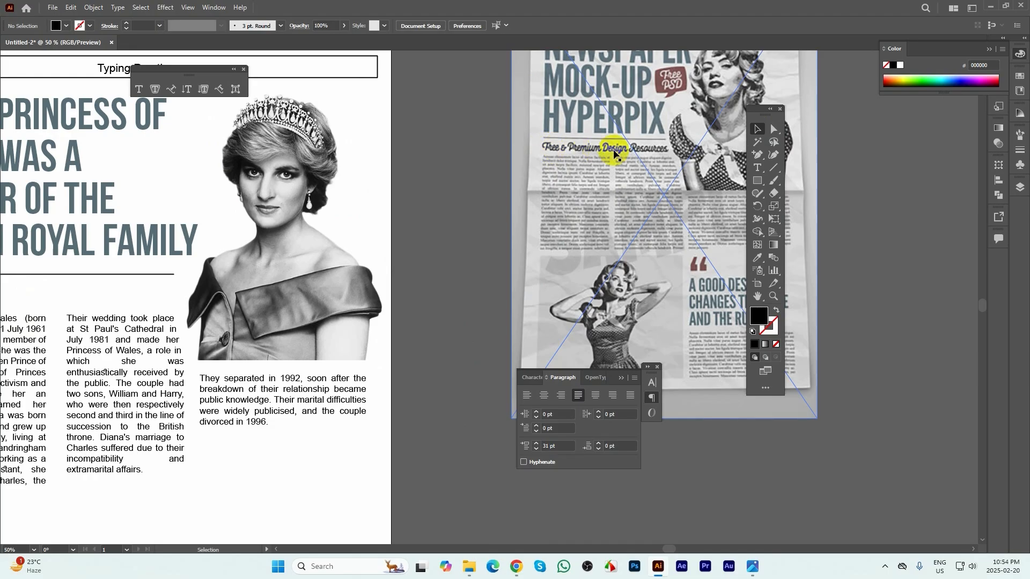
scroll(670, 160, "down", 1)
left_click_drag(367, 401, 413, 420)
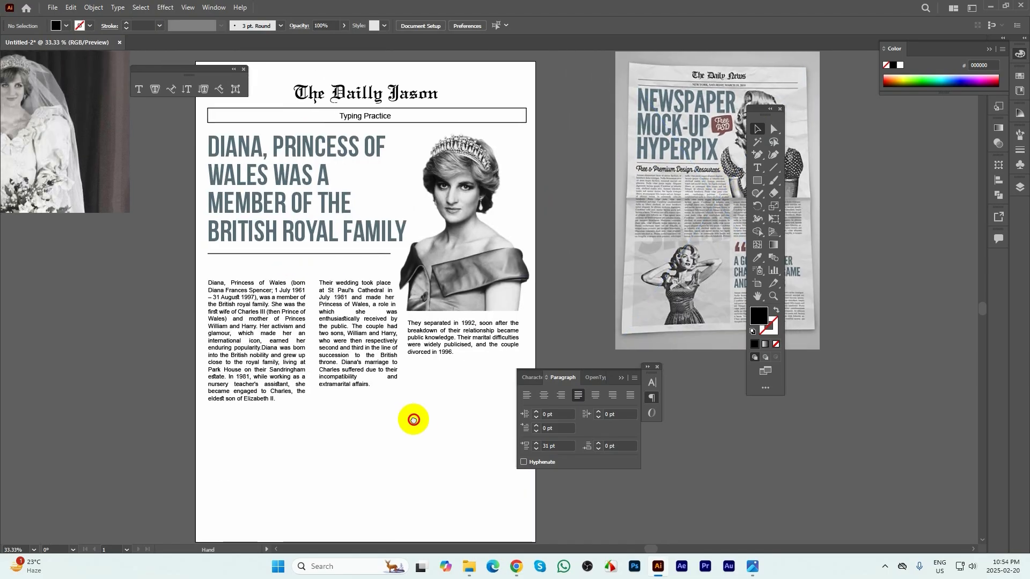
mouse_move(516, 567)
left_click(461, 516)
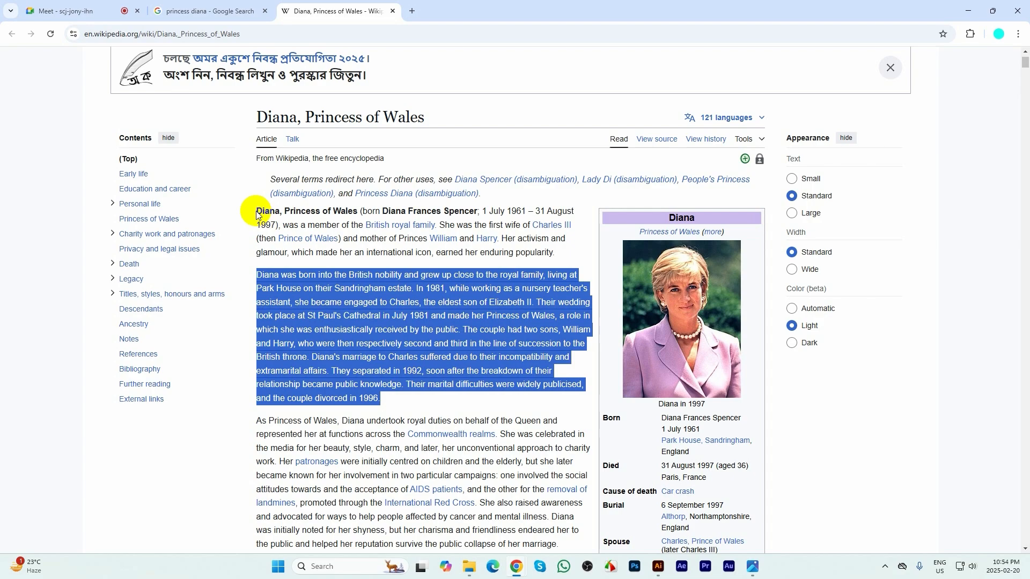
- Copy the birth name "Diana Frances Spencer" from the opening sentence of the article
left_click_drag(258, 215, 337, 211)
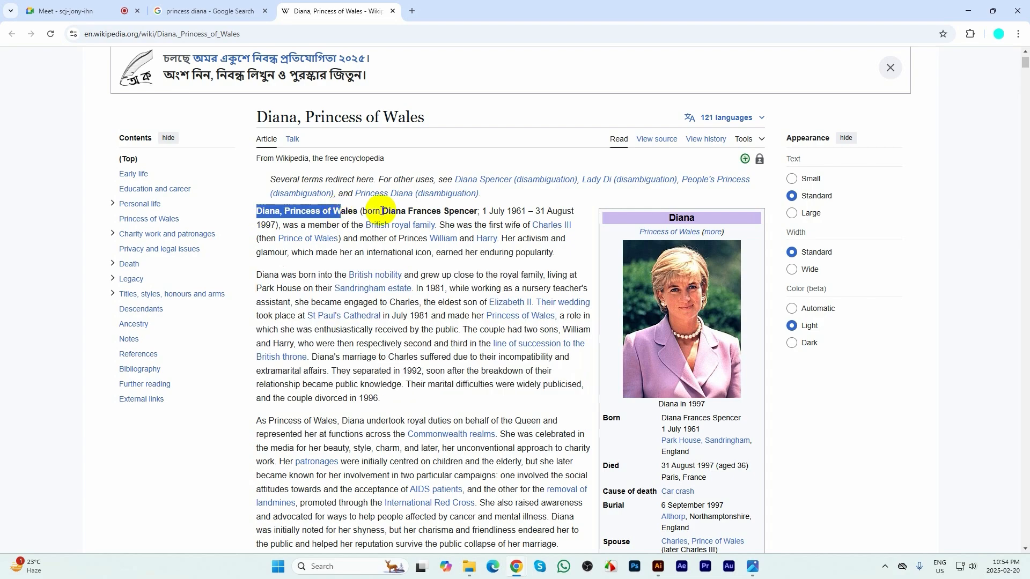
left_click(383, 213)
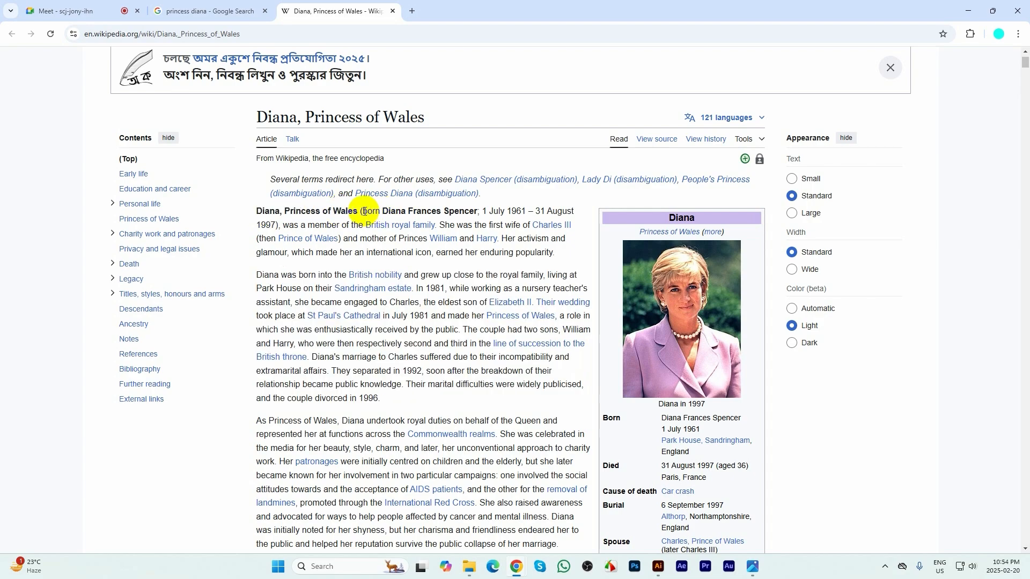
left_click_drag(384, 212, 477, 210)
key("ctrl+c")
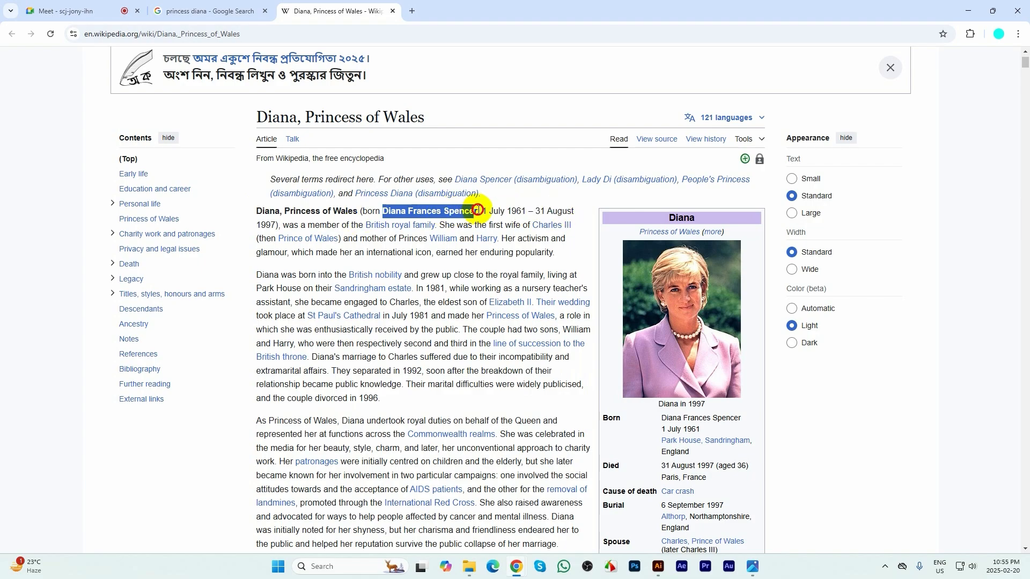
- Switch to Illustrator and add a text line reading "Diana Frances Spencer" between the headline's rule and the article columns
left_click(658, 566)
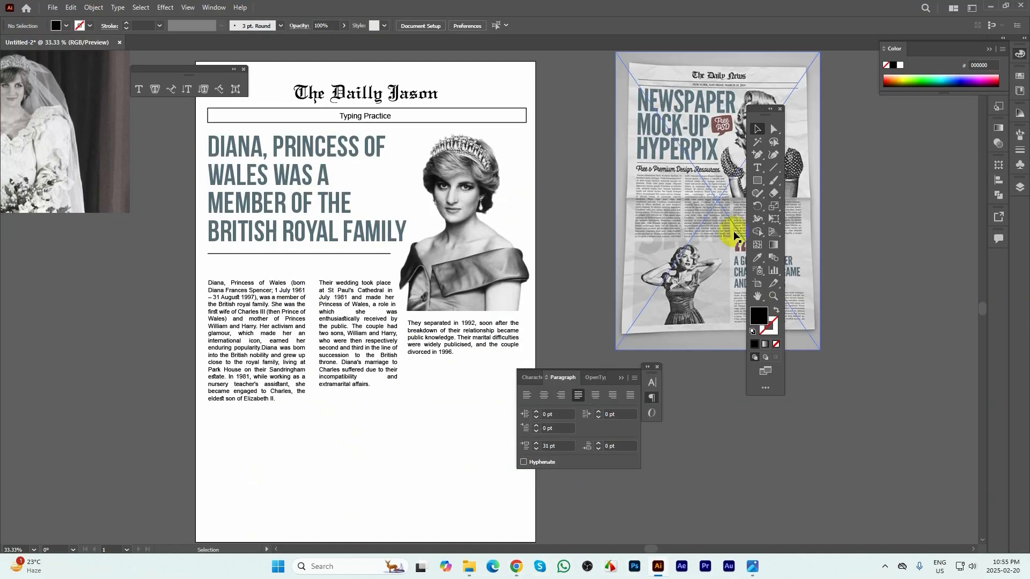
left_click(757, 169)
left_click(241, 268)
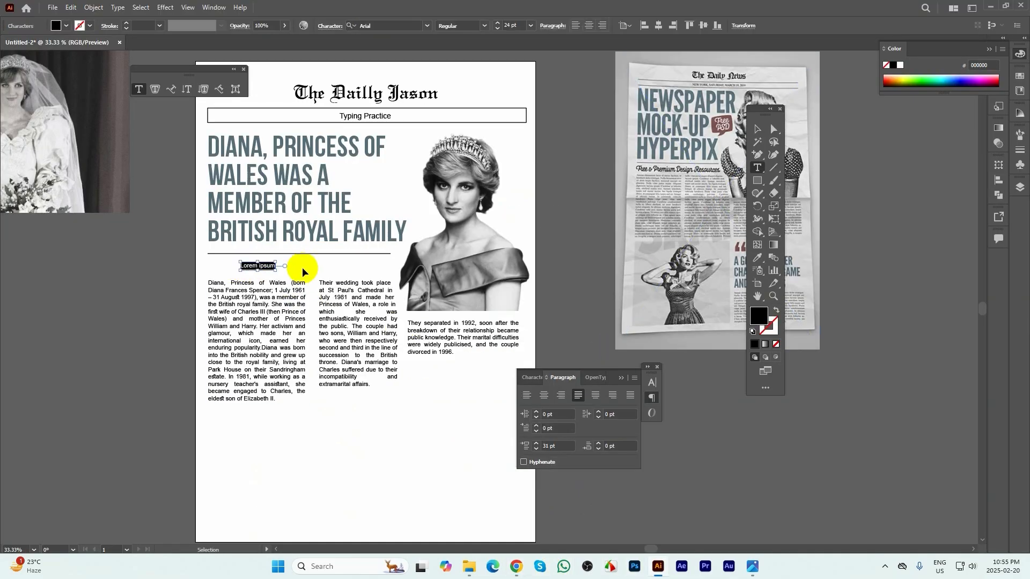
key("ctrl+v")
- Set the font of the "Diana Frances Spencer" line to America
scroll(293, 263, "up", 1)
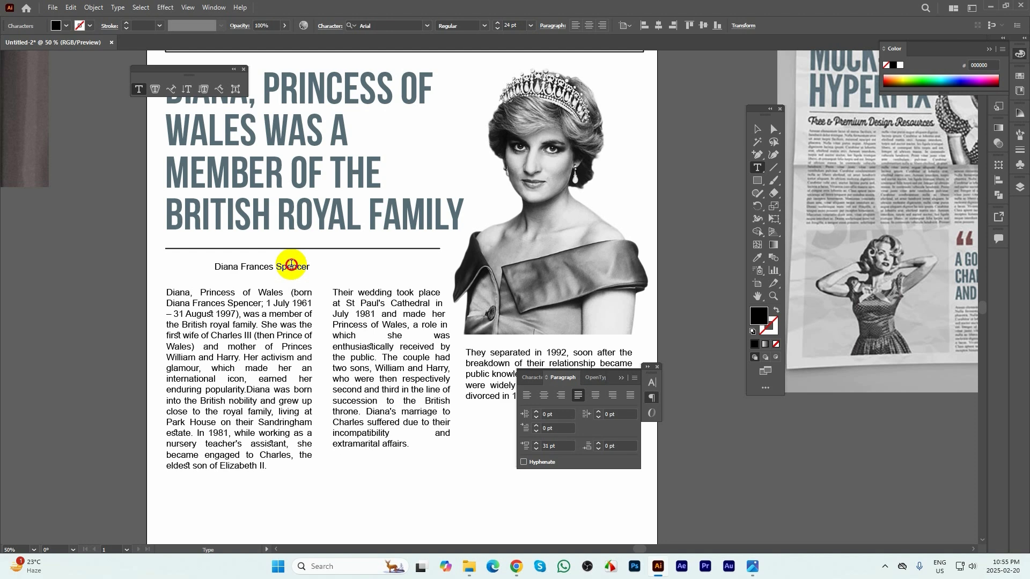
triple_click(291, 265)
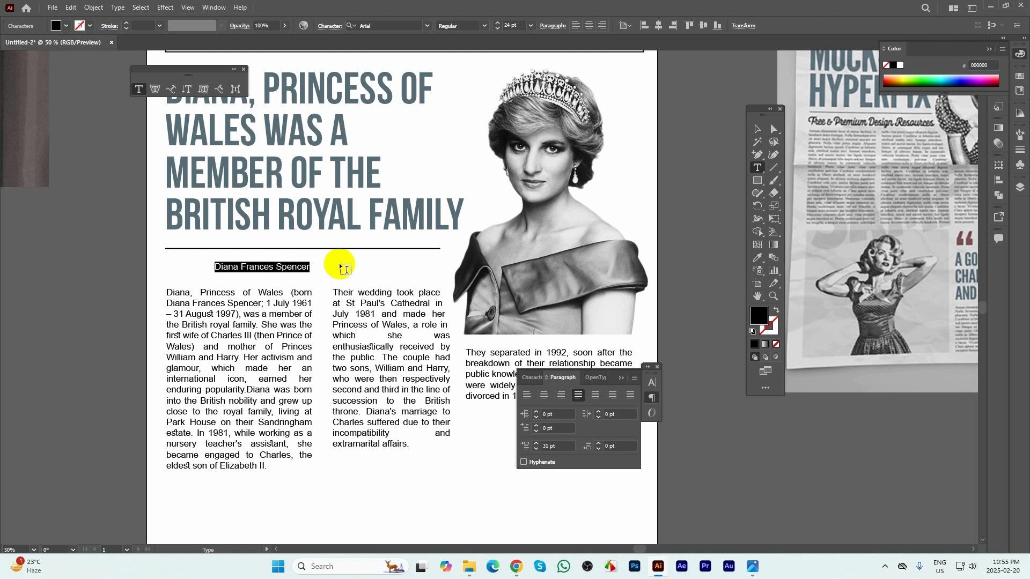
left_click(428, 26)
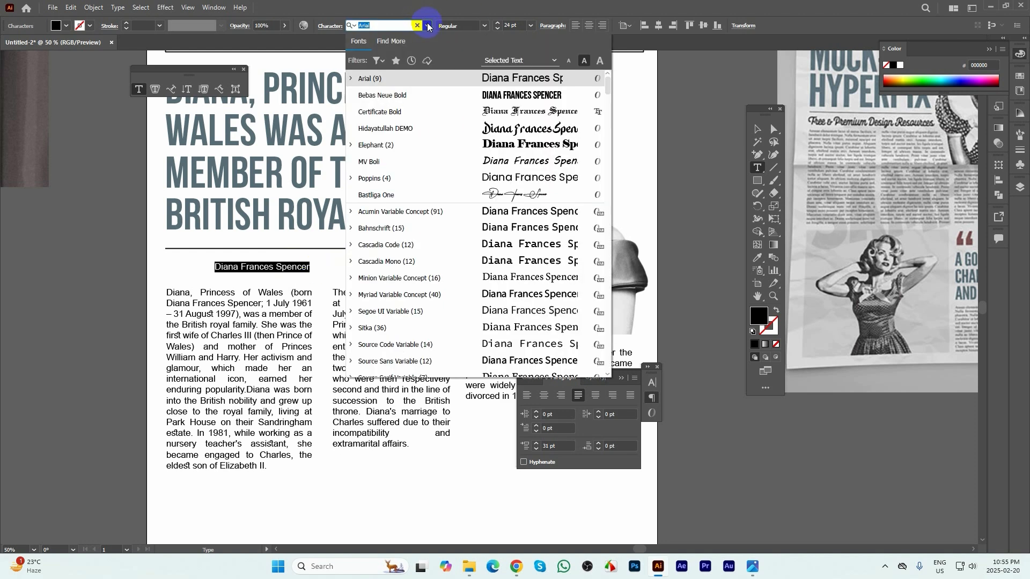
scroll(512, 169, "down", 8)
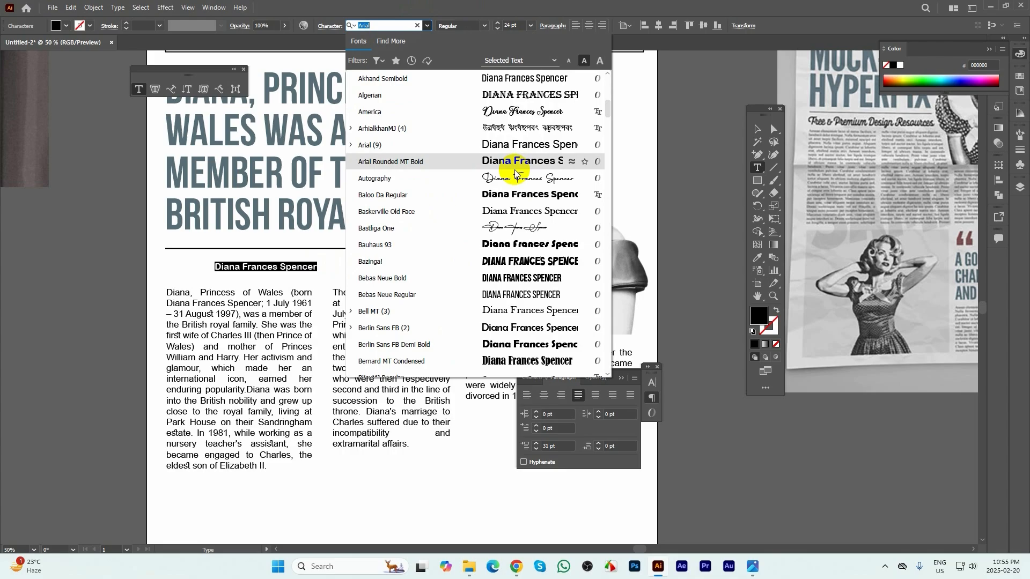
left_click(515, 113)
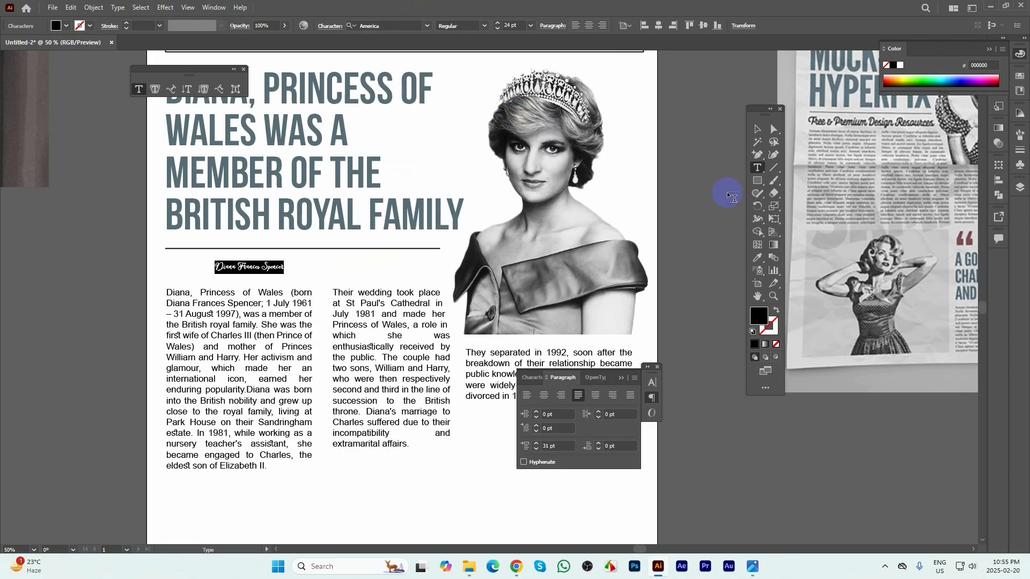
- Enlarge the "Diana Frances Spencer" line to 79 pt and place it just under the headline's rule, starting at the first column's left edge
left_click(758, 132)
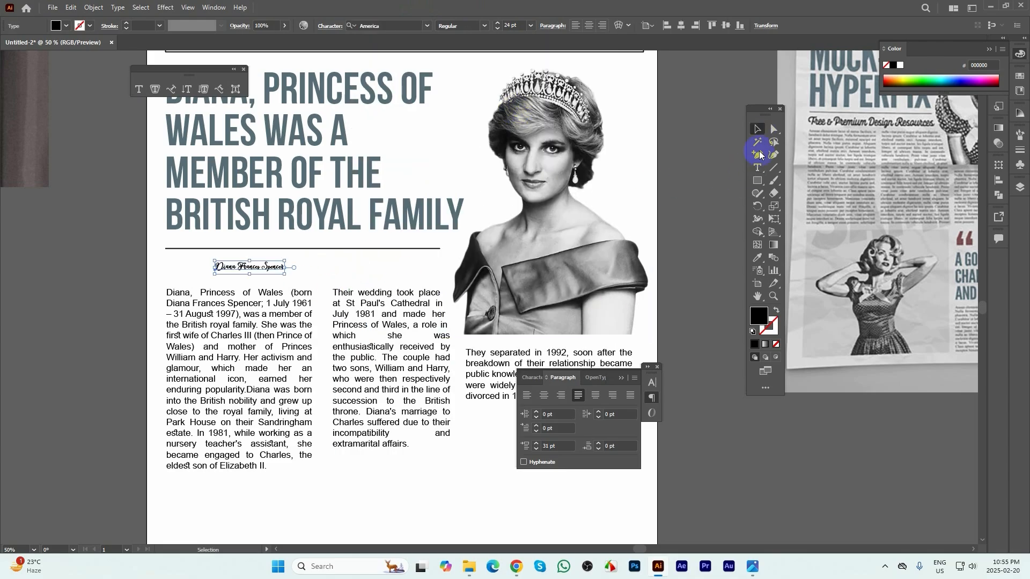
left_click(532, 377)
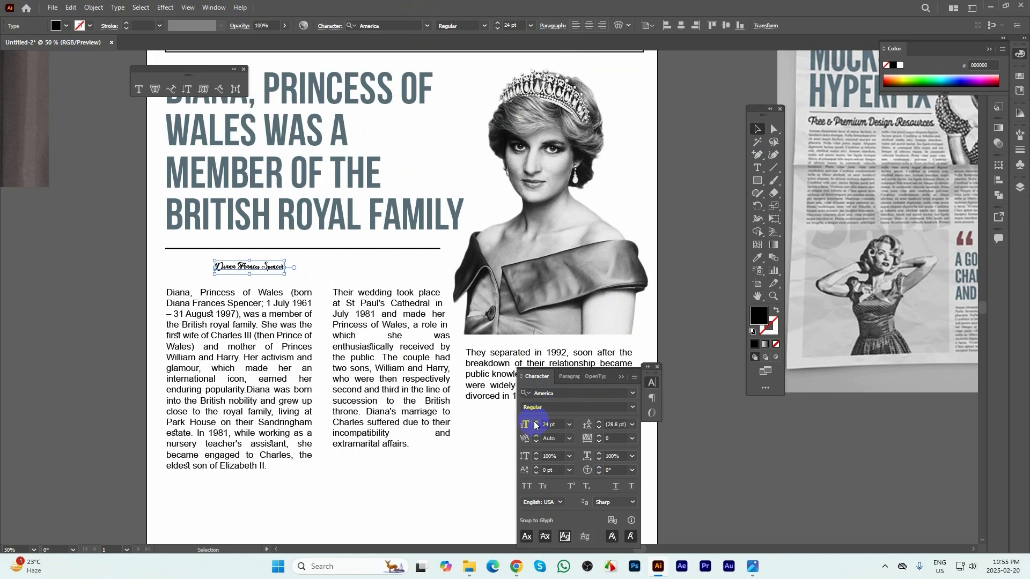
left_click_drag(534, 424, 535, 424)
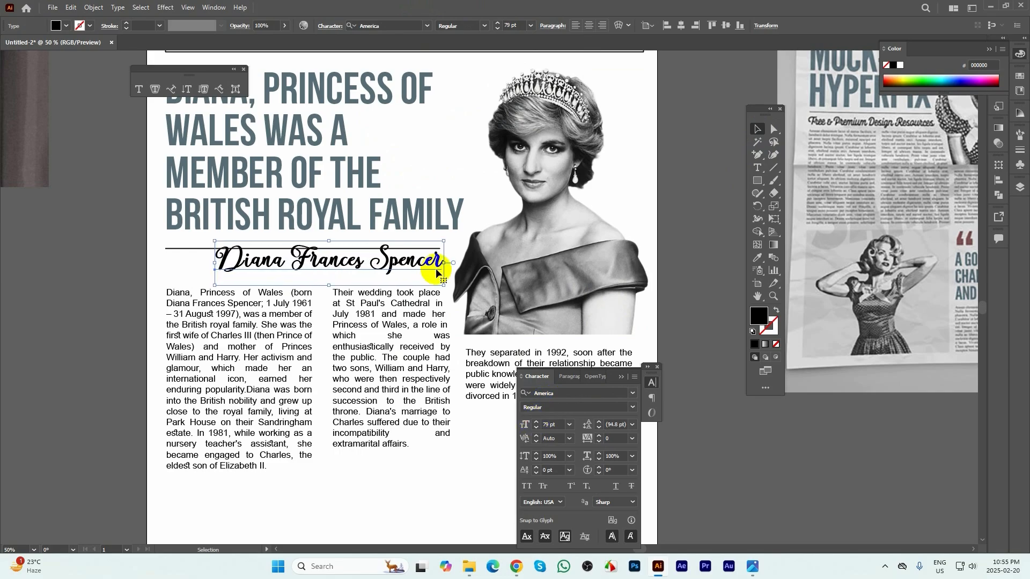
left_click_drag(408, 265, 369, 273)
scroll(338, 209, "down", 2)
left_click(356, 432)
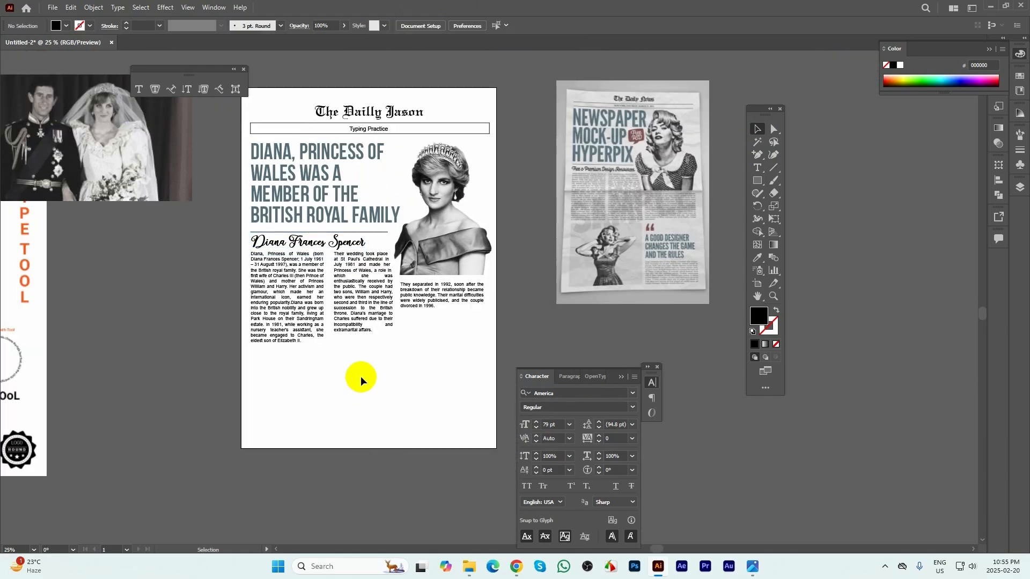
- Move the sentence starting "Diana's marriage to Charles" from the end of the second column to the start of the text beneath the portrait
scroll(403, 366, "up", 1)
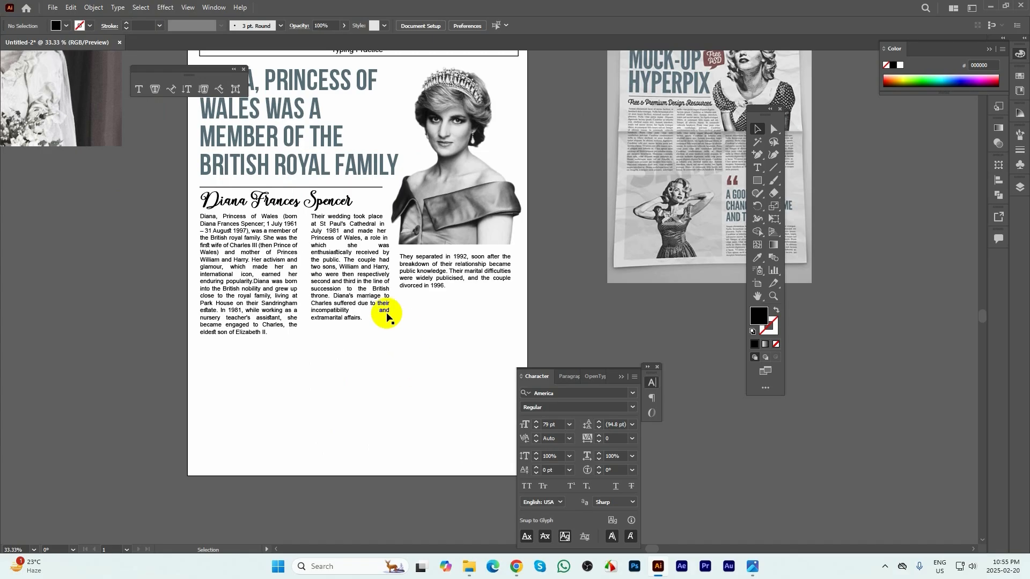
scroll(384, 314, "down", 1)
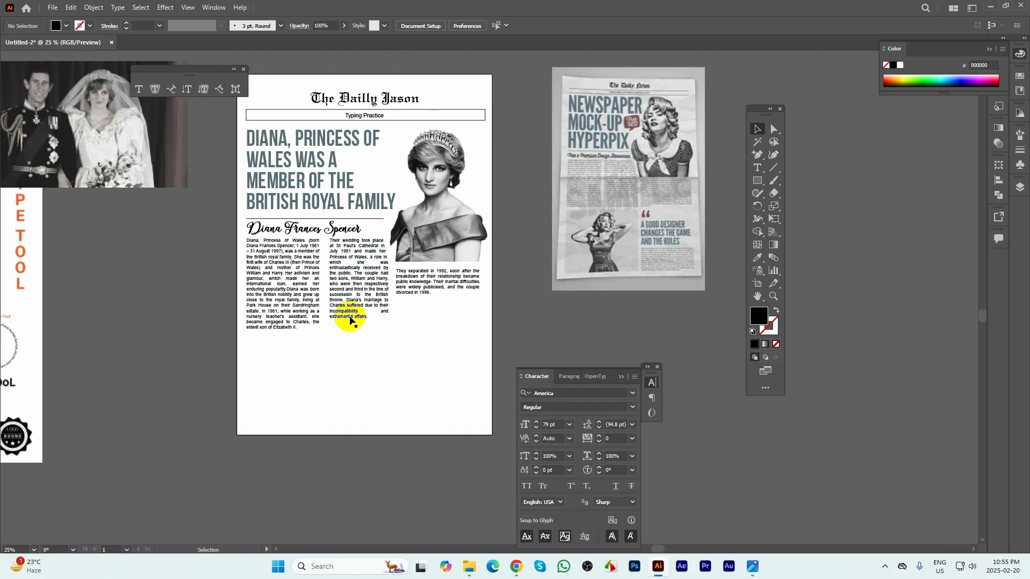
scroll(369, 318, "up", 1)
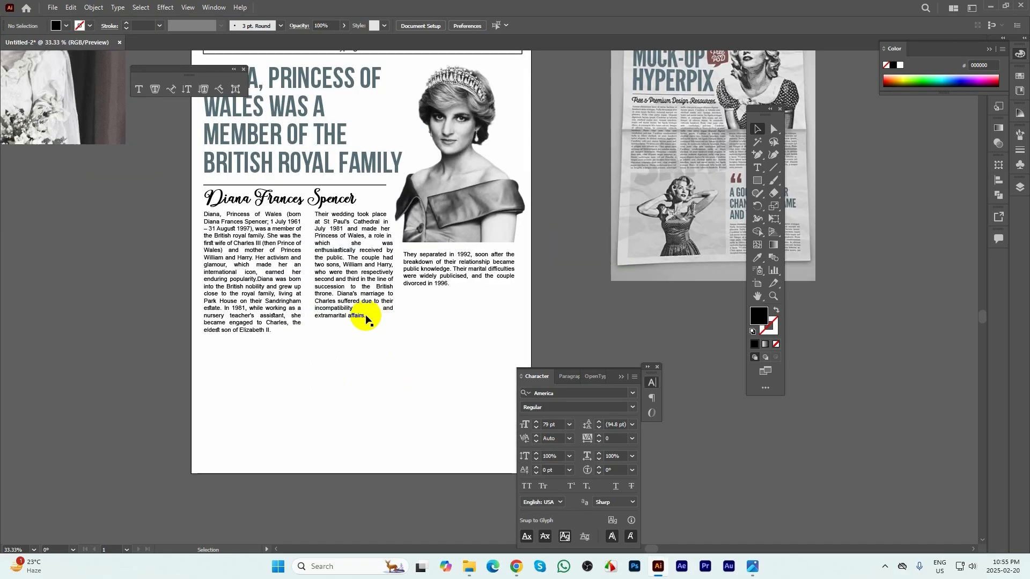
double_click(349, 295)
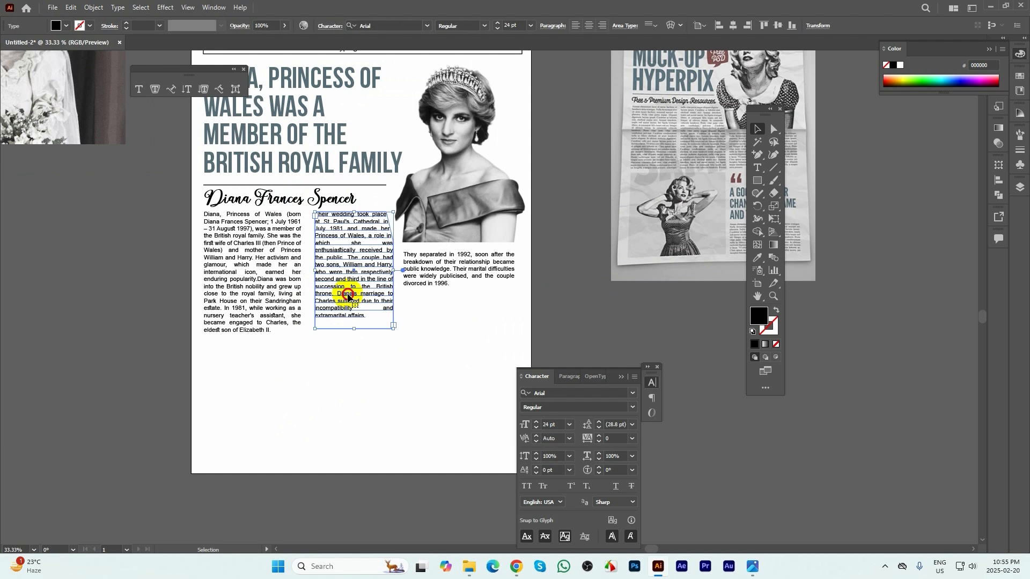
key("ctrl+a")
left_click_drag(336, 294, 373, 320)
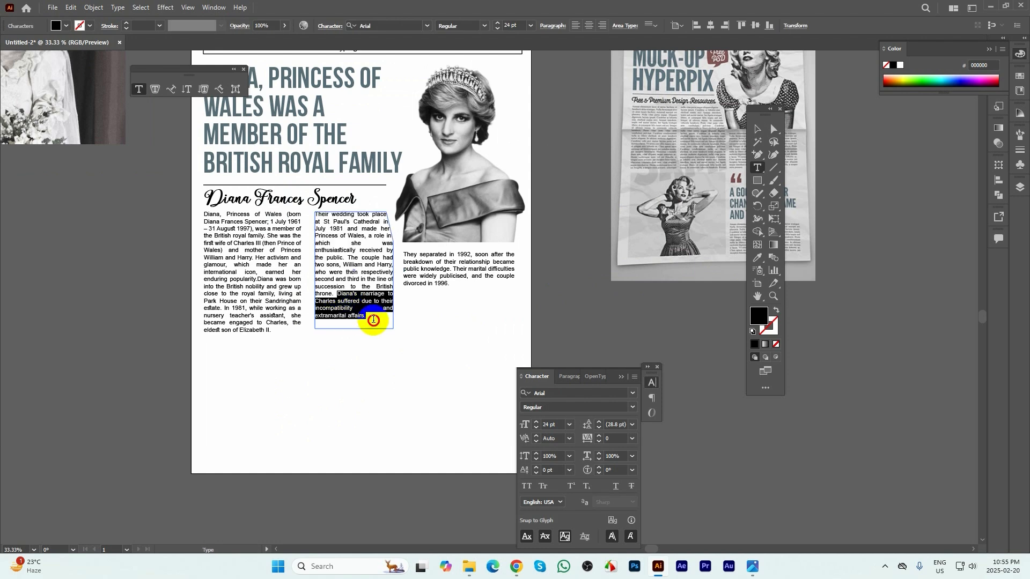
key("ctrl+x")
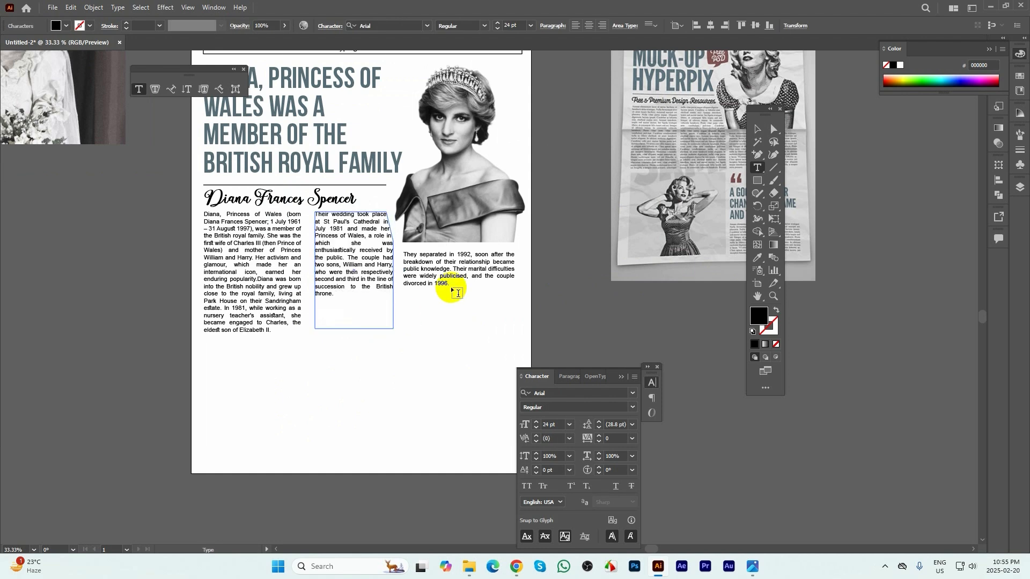
left_click(464, 285)
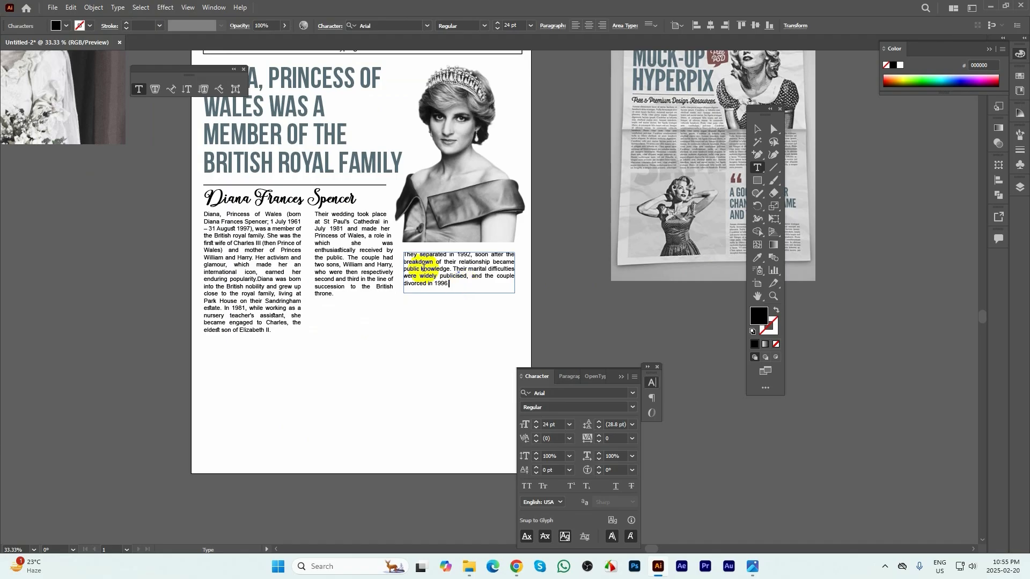
left_click(405, 255)
key("ctrl+v")
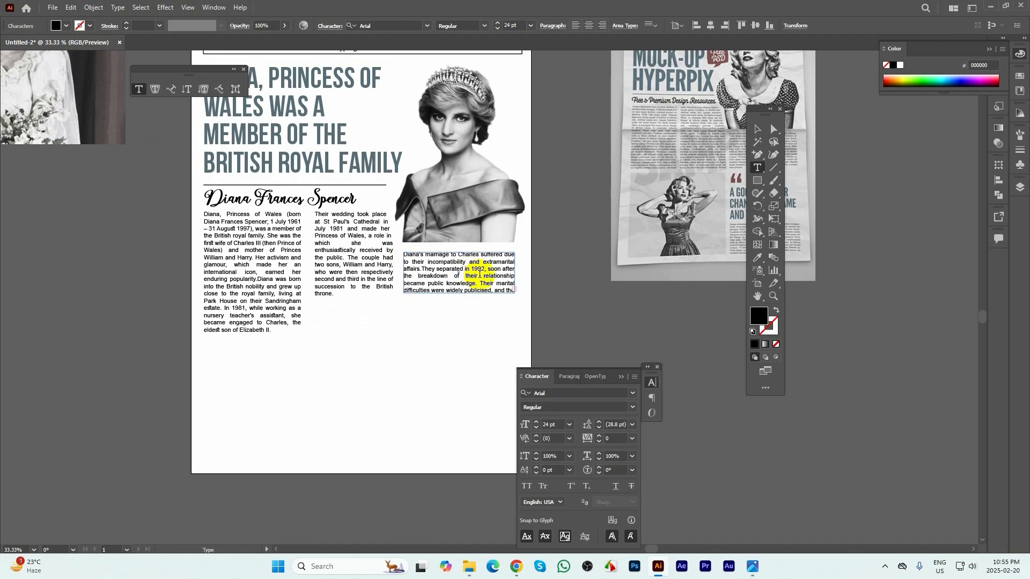
- Extend the text frame beneath the portrait downward until all its lines fit, and deselect it
left_click(758, 129)
left_click(459, 293)
left_click_drag(459, 293, 459, 305)
left_click(449, 342)
- Move the text from "teacher's assistant" to "Elizabeth II." from the end of the first column to the start of the second column
triple_click(290, 325)
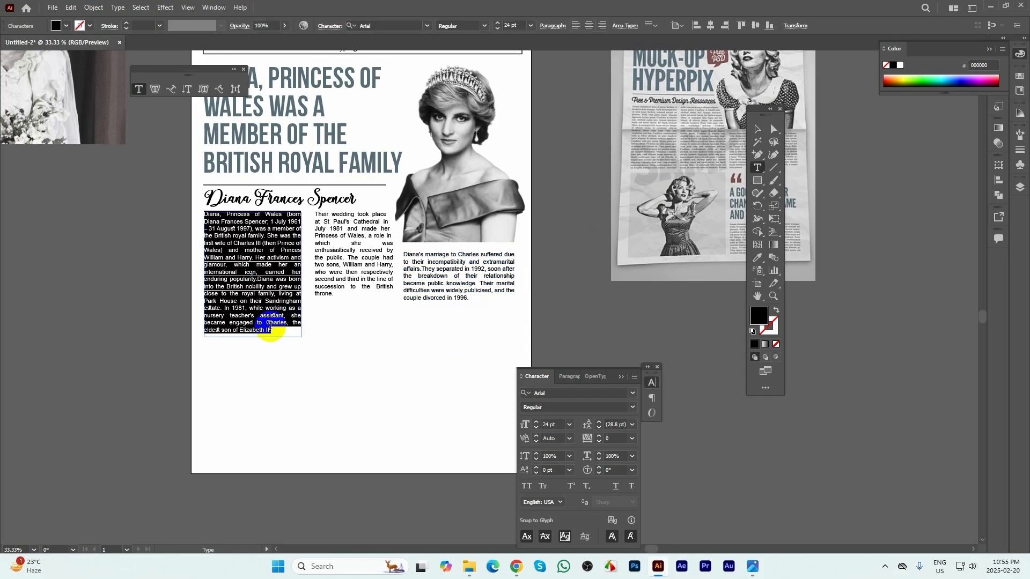
scroll(271, 328, "up", 1)
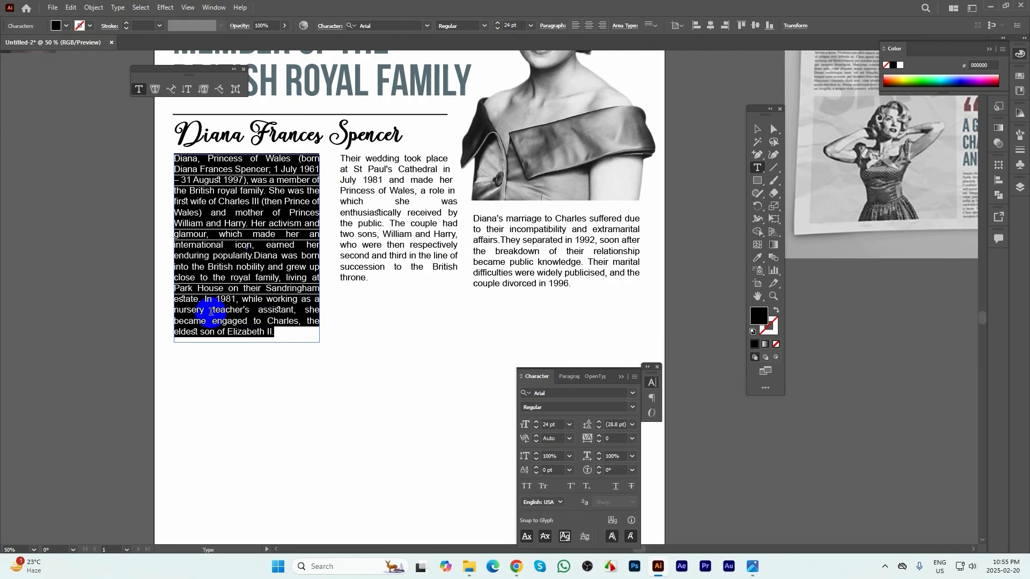
left_click_drag(213, 311, 296, 353)
key("Delete")
key("Escape")
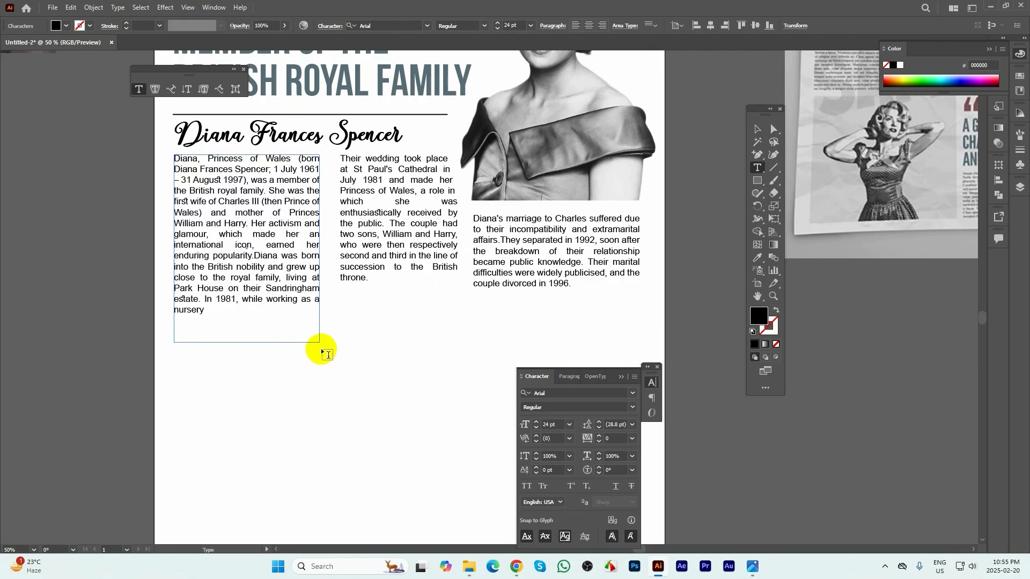
key("BackSpace")
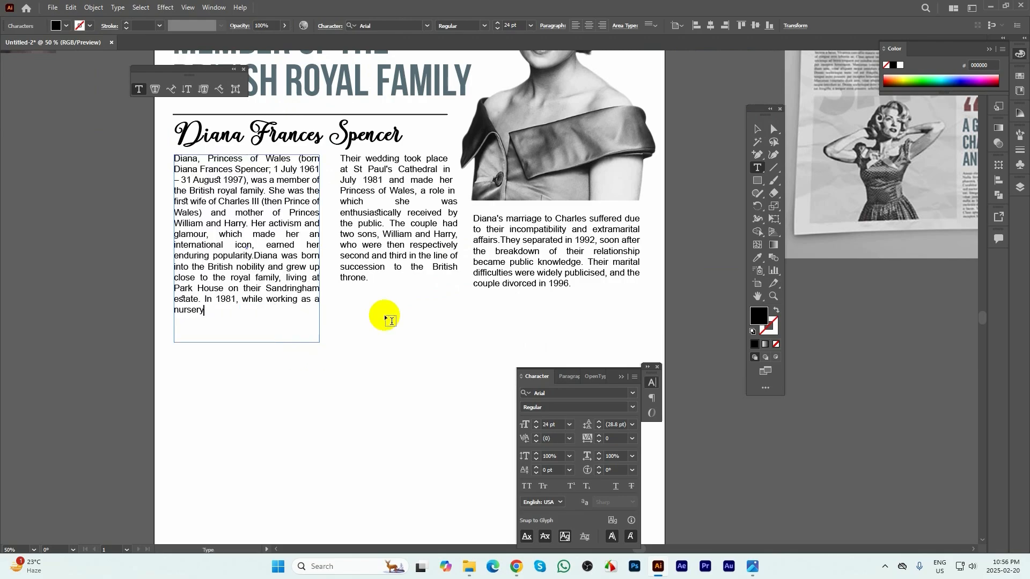
left_click(369, 279)
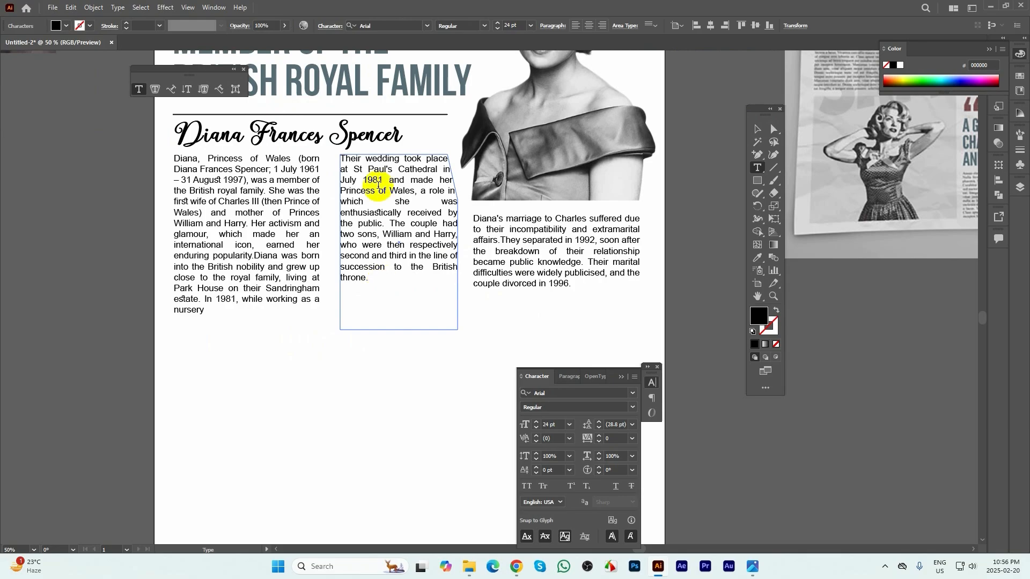
key("ctrl+v")
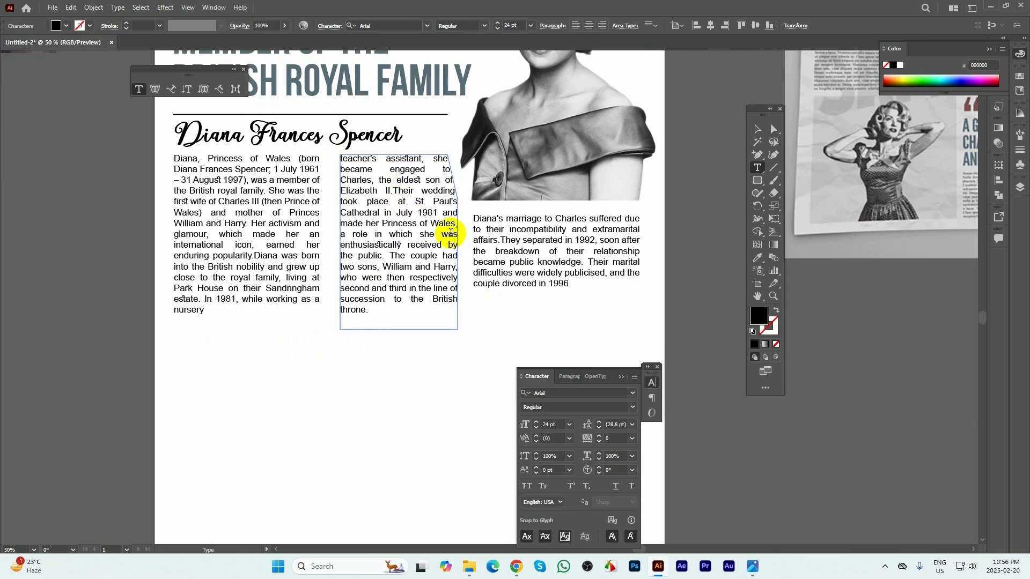
left_click(757, 129)
left_click(470, 369)
scroll(317, 315, "down", 2)
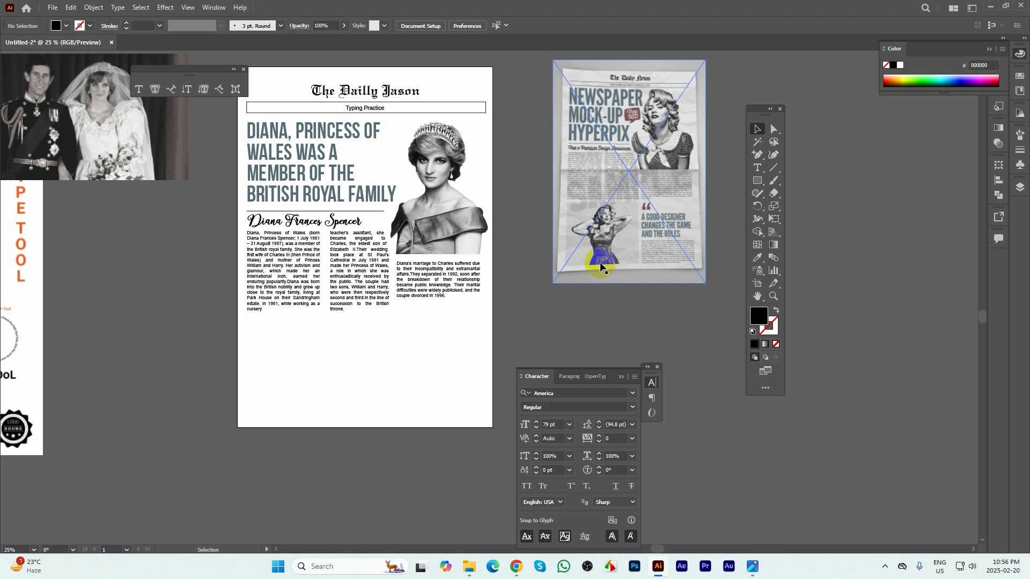
- Move the black-and-white wedding photo onto the page, beneath the first two article columns
scroll(472, 257, "down", 1)
left_click_drag(234, 204, 392, 340)
scroll(374, 328, "up", 3)
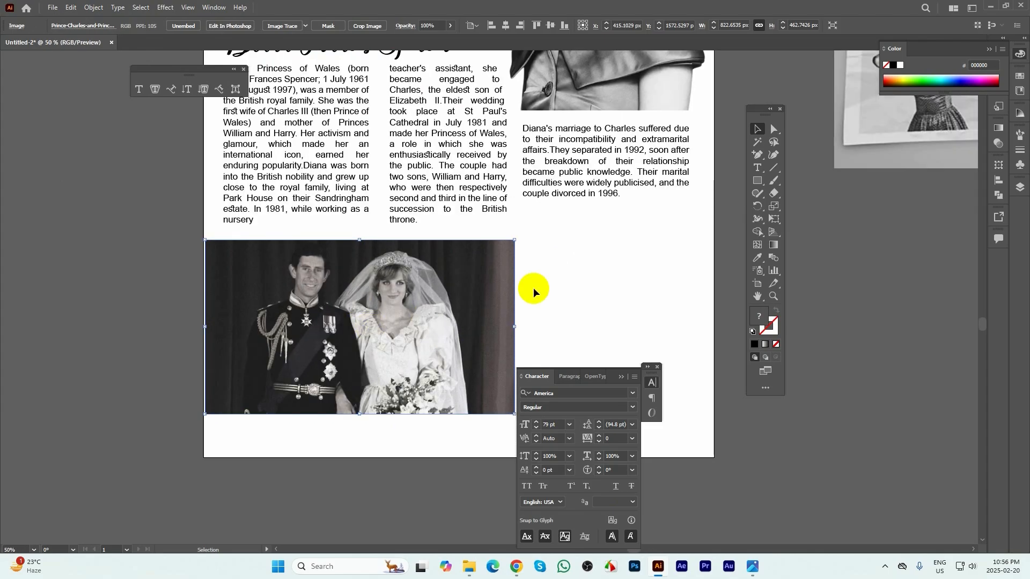
left_click_drag(544, 279, 458, 248)
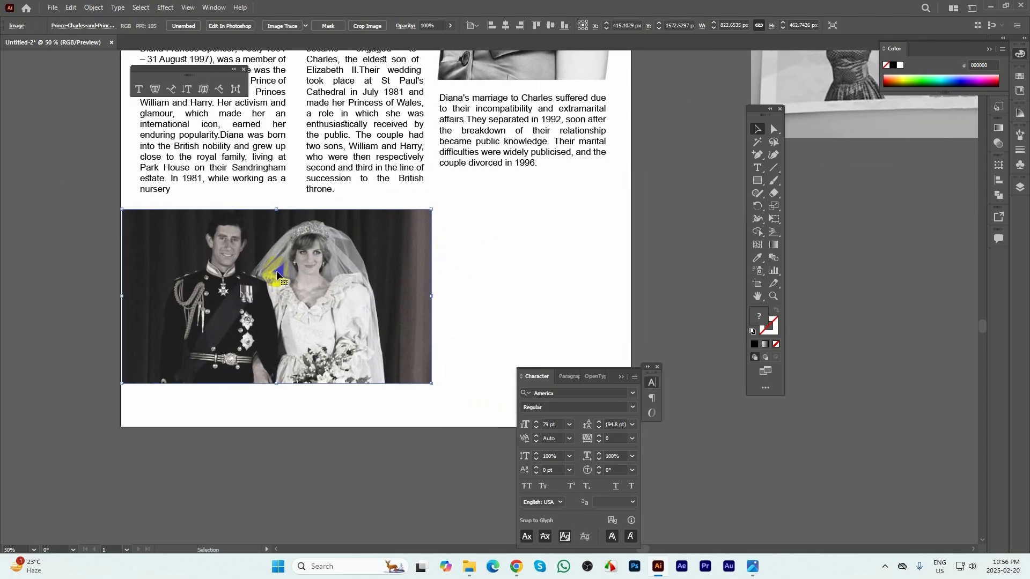
- Crop both sides of the wedding photo to about 620 px wide and align its left edge with the first column
left_click(354, 29)
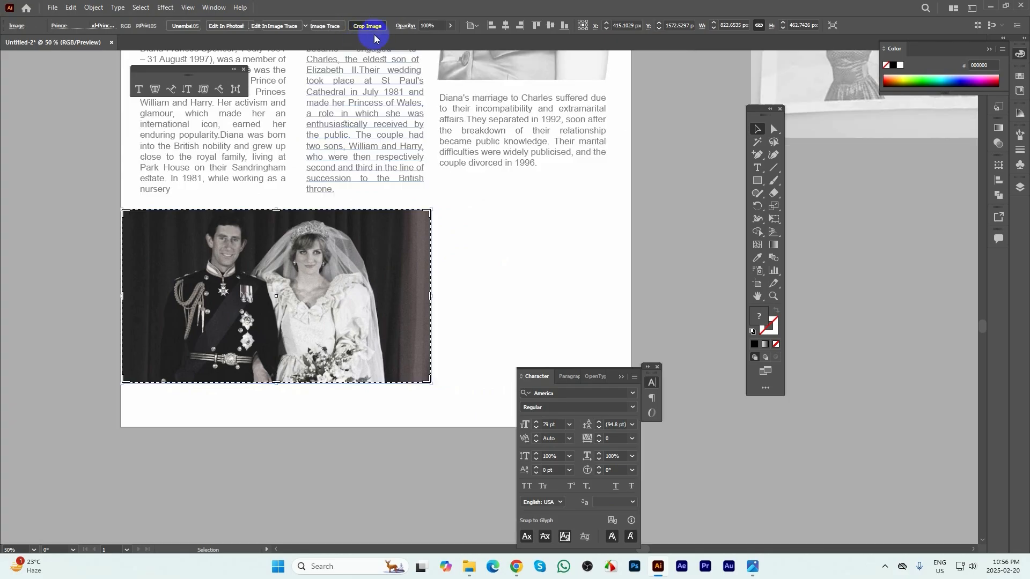
left_click_drag(122, 295, 159, 296)
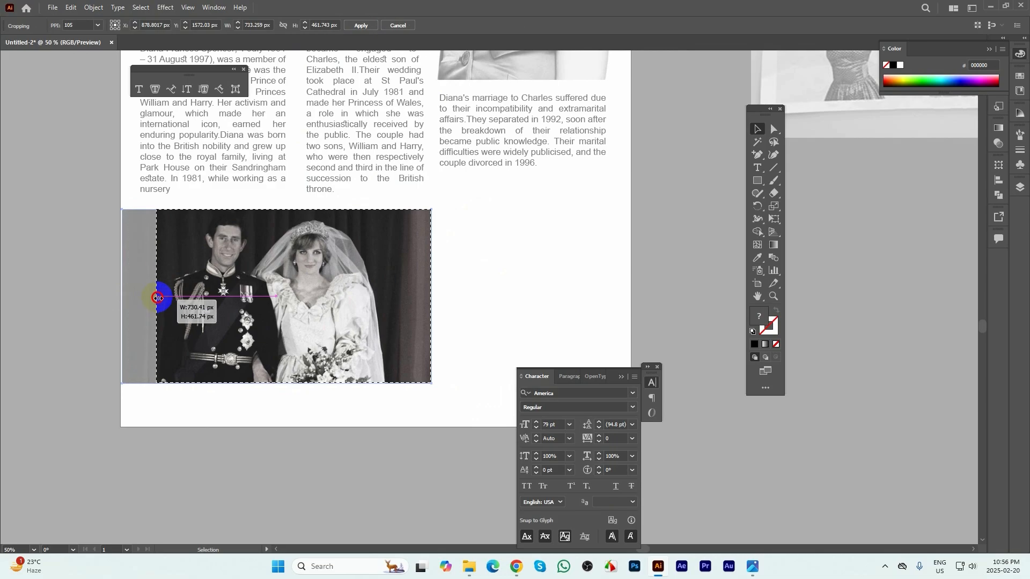
left_click_drag(427, 297, 390, 298)
left_click(359, 27)
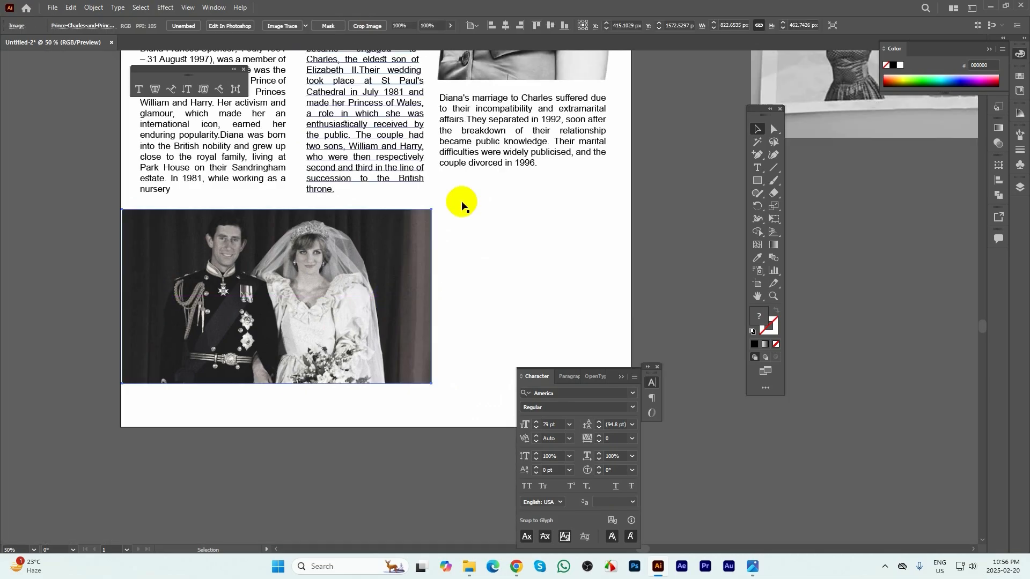
scroll(329, 275, "down", 2)
left_click_drag(318, 281, 310, 280)
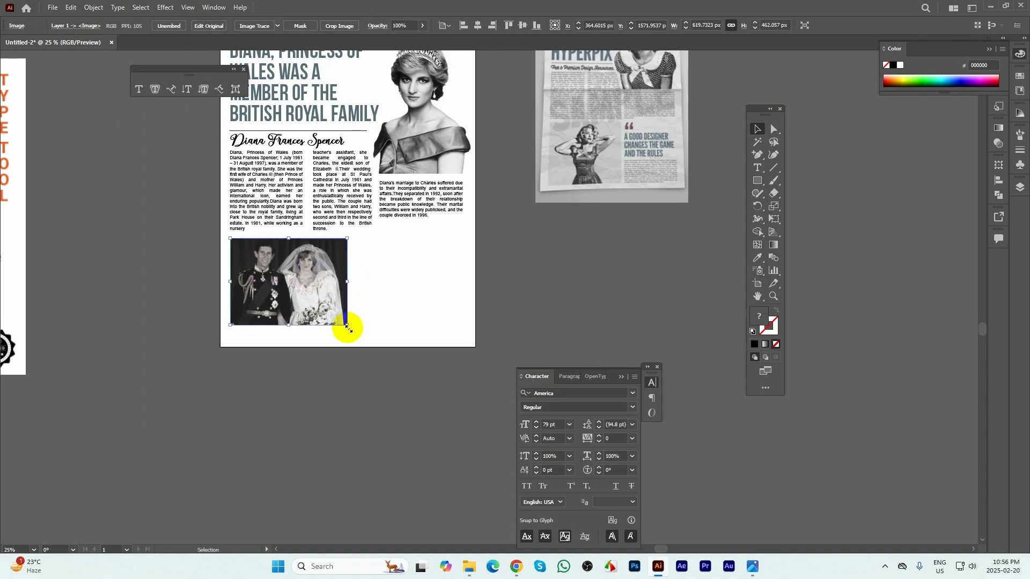
- Enlarge the wedding photo proportionally to about 717 px wide, keeping its upper-left corner in place, and deselect it
left_click_drag(348, 327, 366, 340)
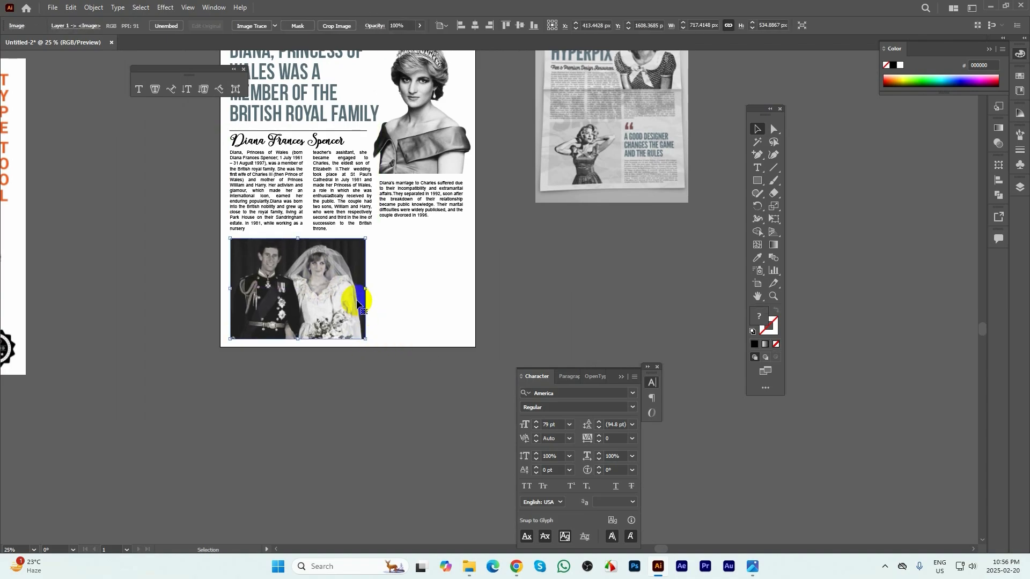
left_click(389, 291)
scroll(386, 281, "up", 2)
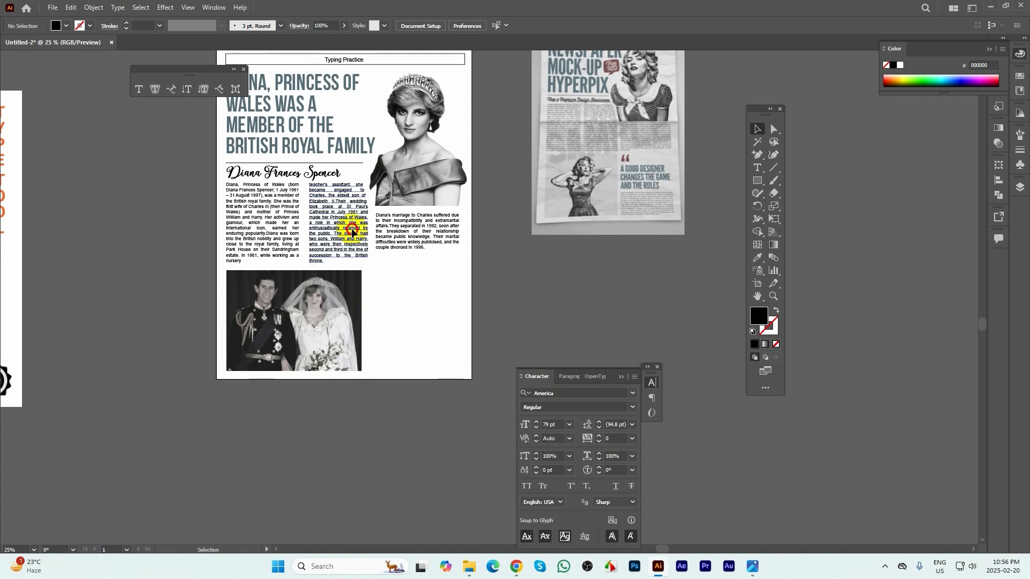
- Nudge the second article column slightly to the left in small increments and deselect it
left_click(344, 236)
key("Left")
key("Left")
key("Left")
key("Left")
key("Left")
key("Left")
key("Left")
key("Left")
key("Left")
key("Left")
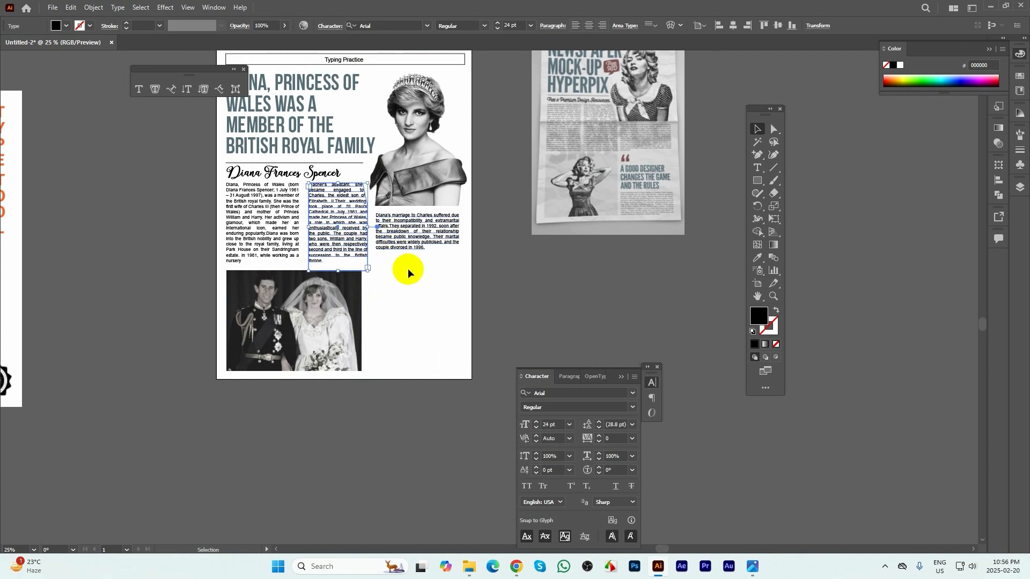
left_click(415, 305)
- Stretch the wedding photo's right edge to the end of the second column, about 745 px wide, and deselect it
left_click(338, 329)
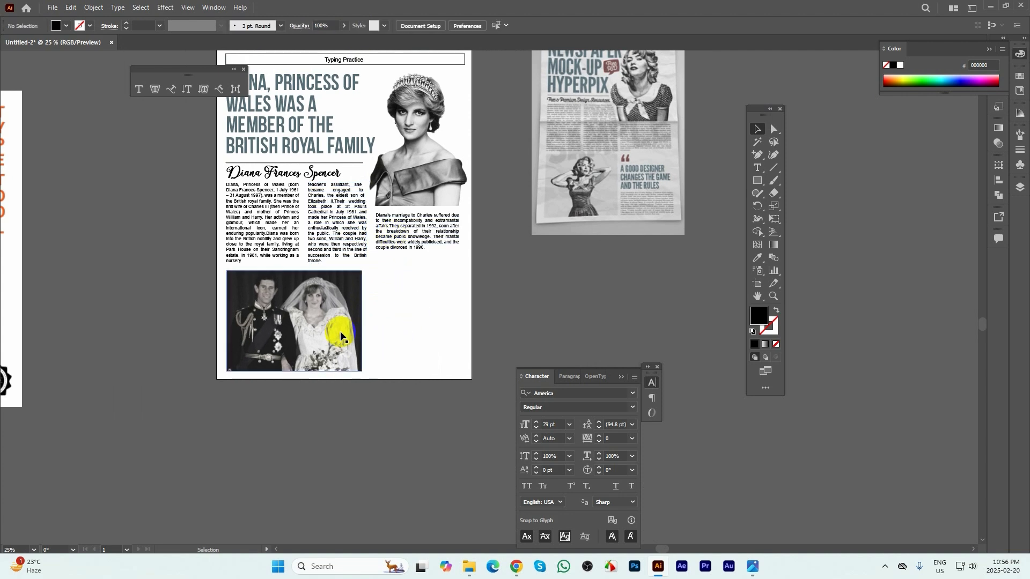
left_click_drag(363, 320, 368, 321)
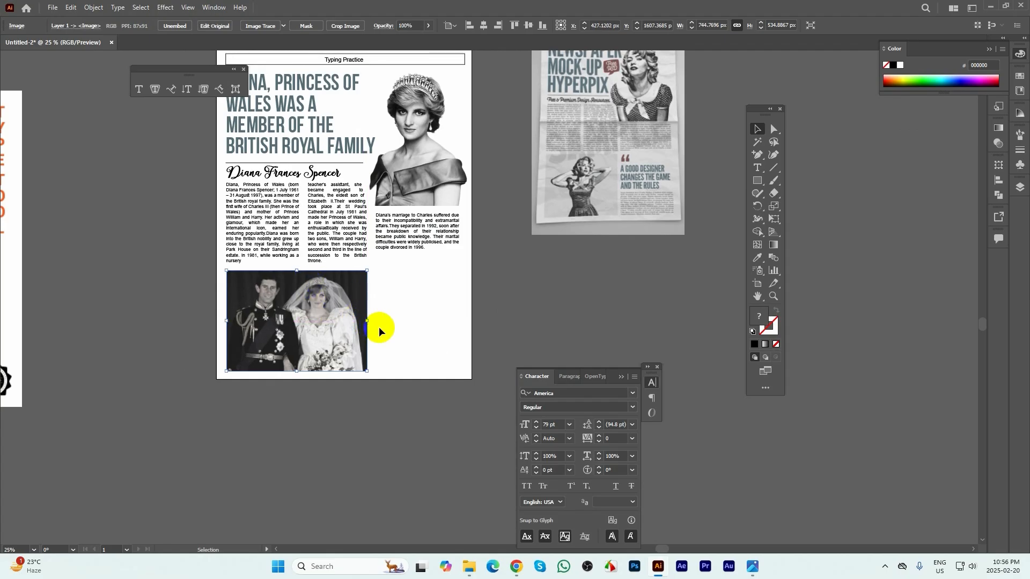
left_click(424, 322)
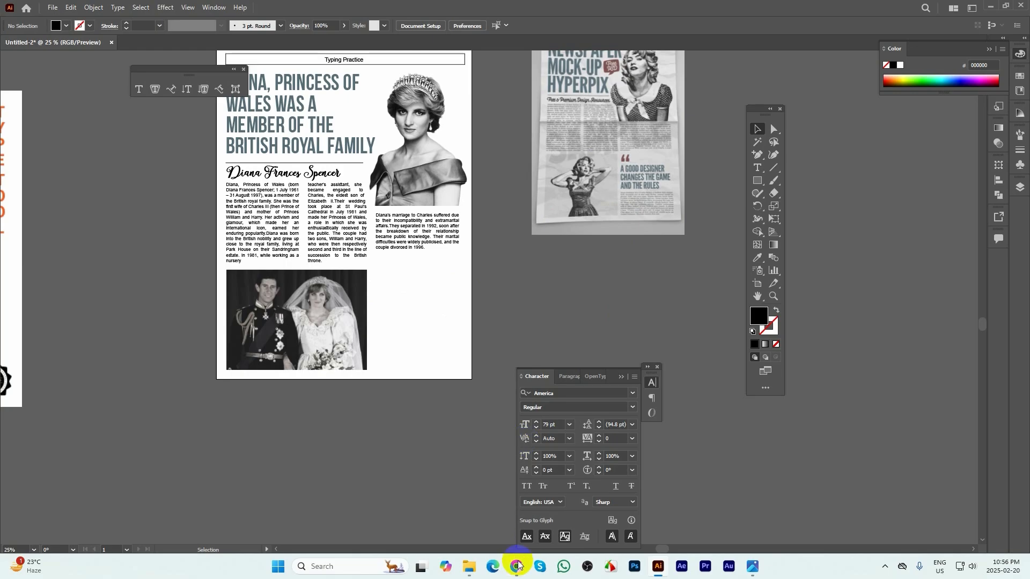
- Switch to the Wikipedia article in Chrome and copy its "Education and career" section heading
mouse_move(516, 564)
left_click(466, 506)
scroll(409, 341, "down", 5)
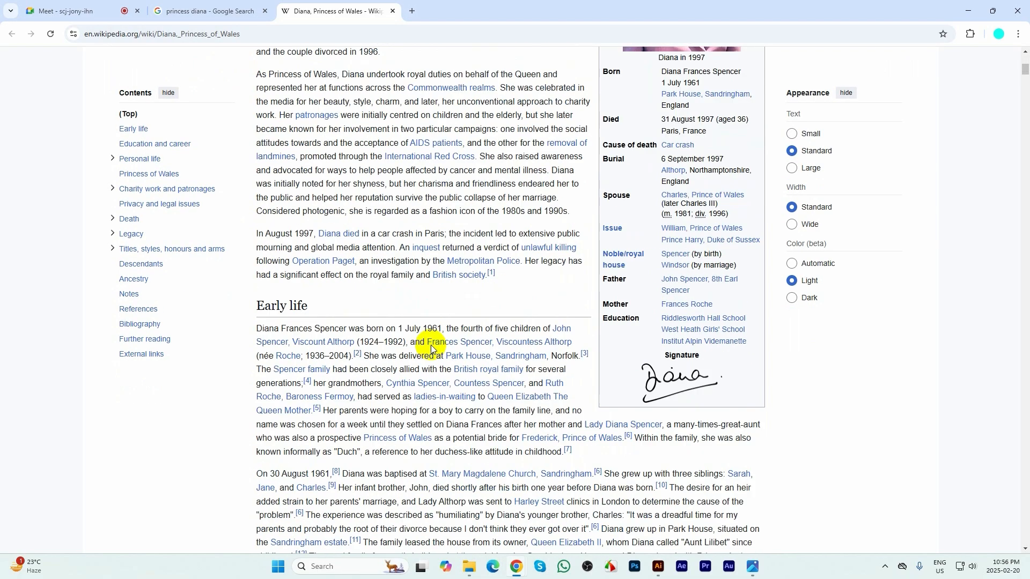
scroll(408, 342, "up", 9)
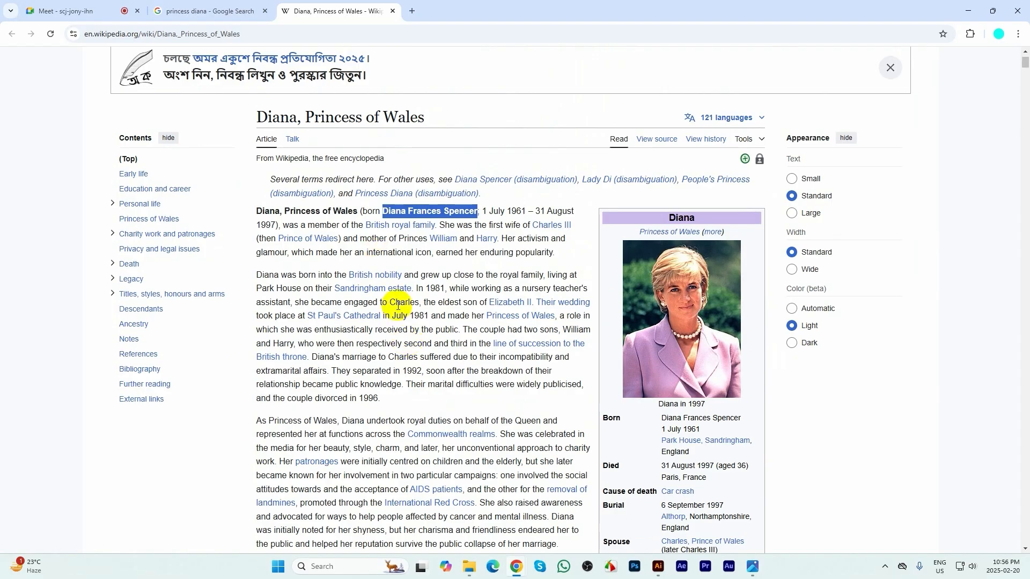
scroll(398, 305, "down", 5)
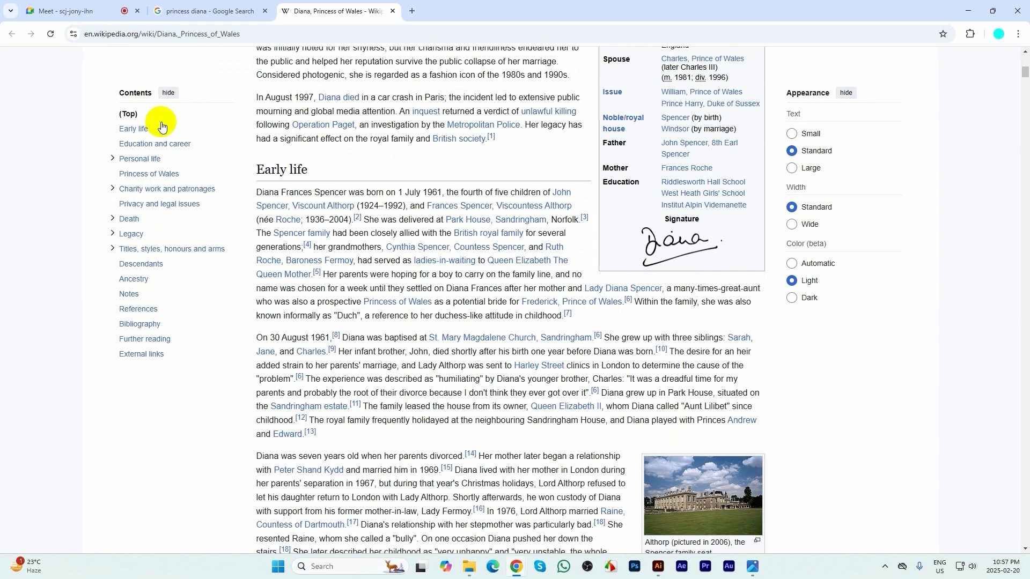
left_click(135, 129)
scroll(423, 311, "down", 2)
scroll(423, 311, "down", 7)
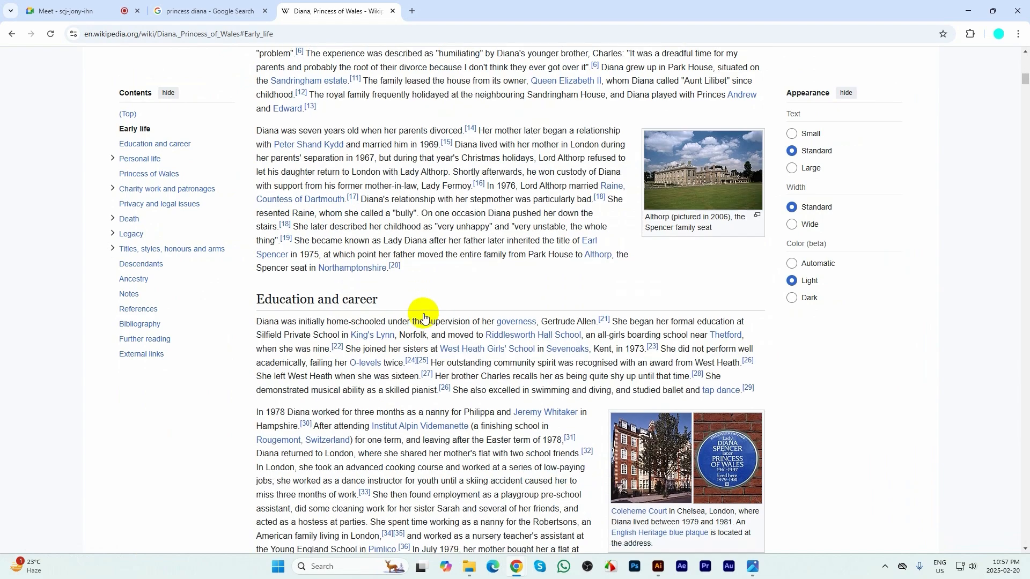
scroll(424, 314, "up", 2)
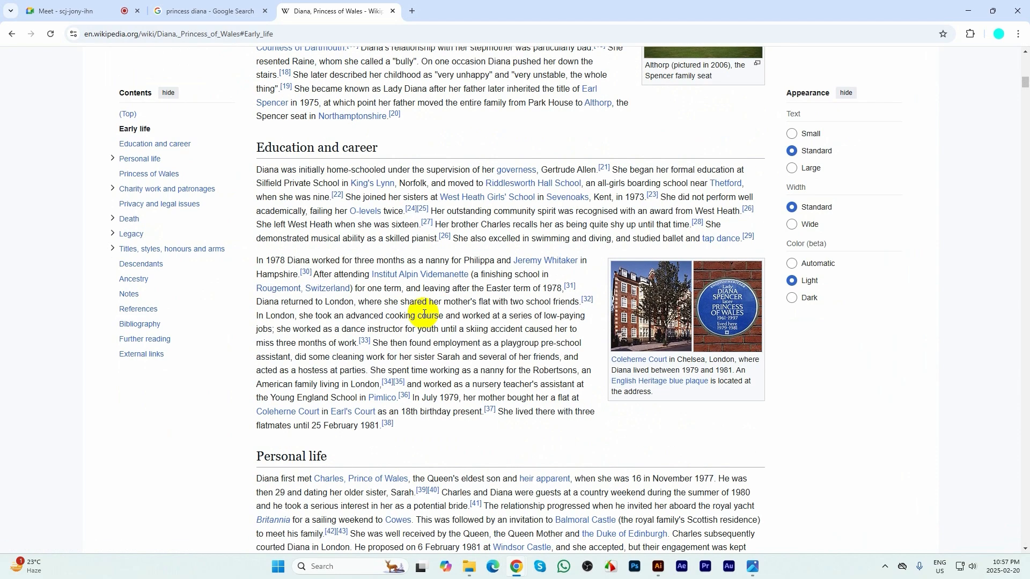
left_click_drag(257, 148, 390, 149)
key("ctrl+c")
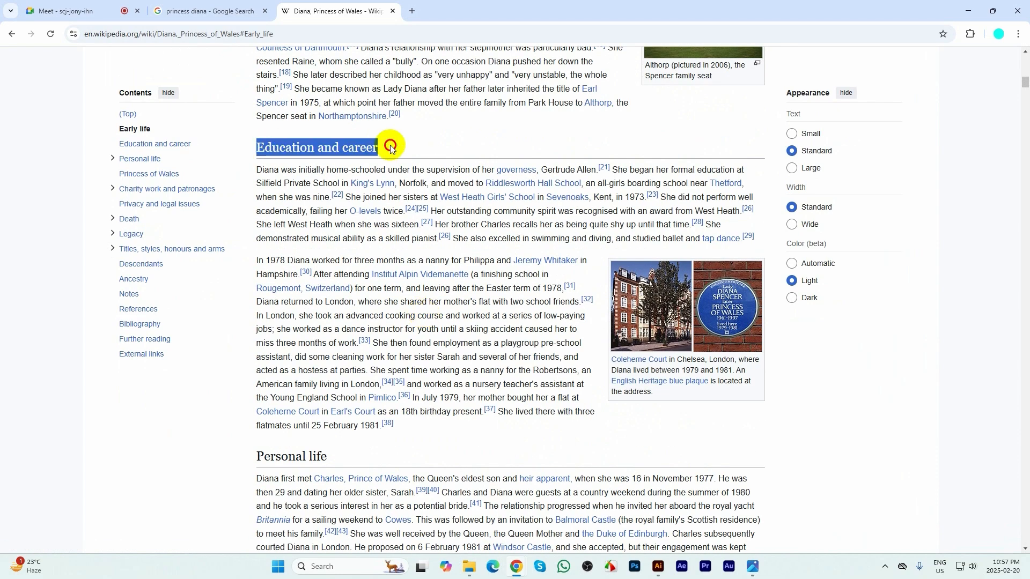
- Switch back to Illustrator and paste the copied heading as new point text beside the wedding photo
left_click(657, 566)
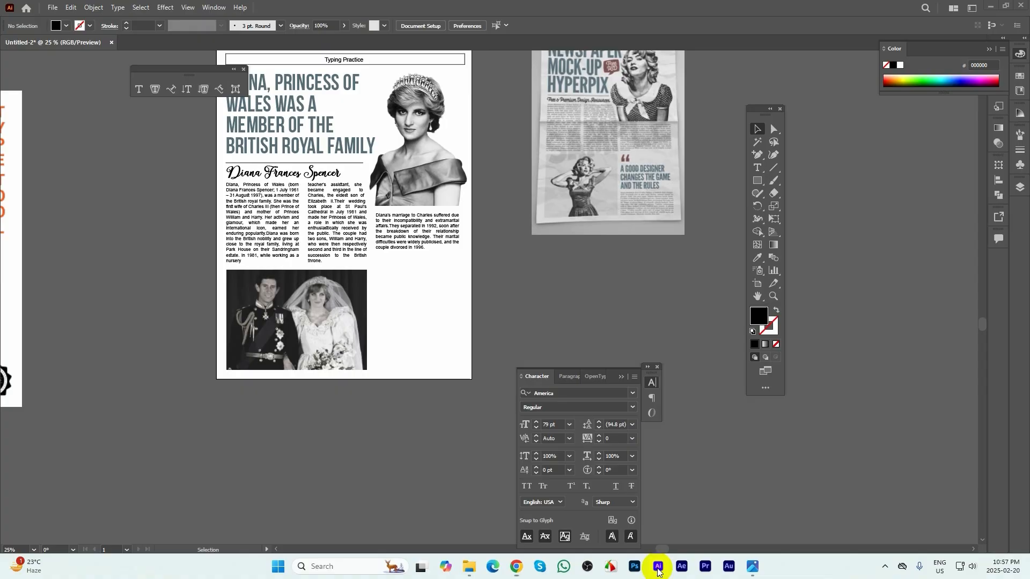
left_click(757, 167)
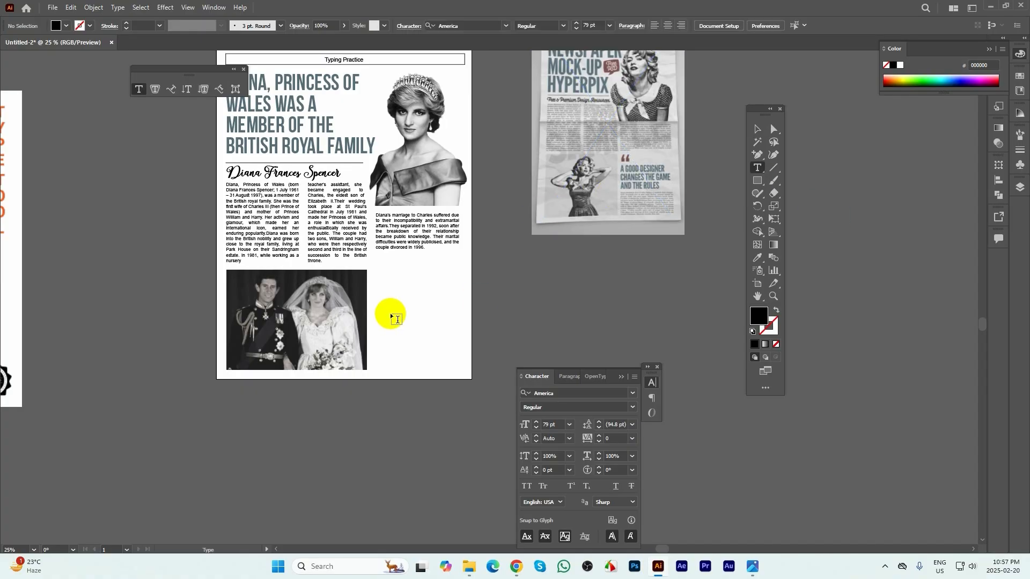
left_click(407, 290)
key("ctrl+v")
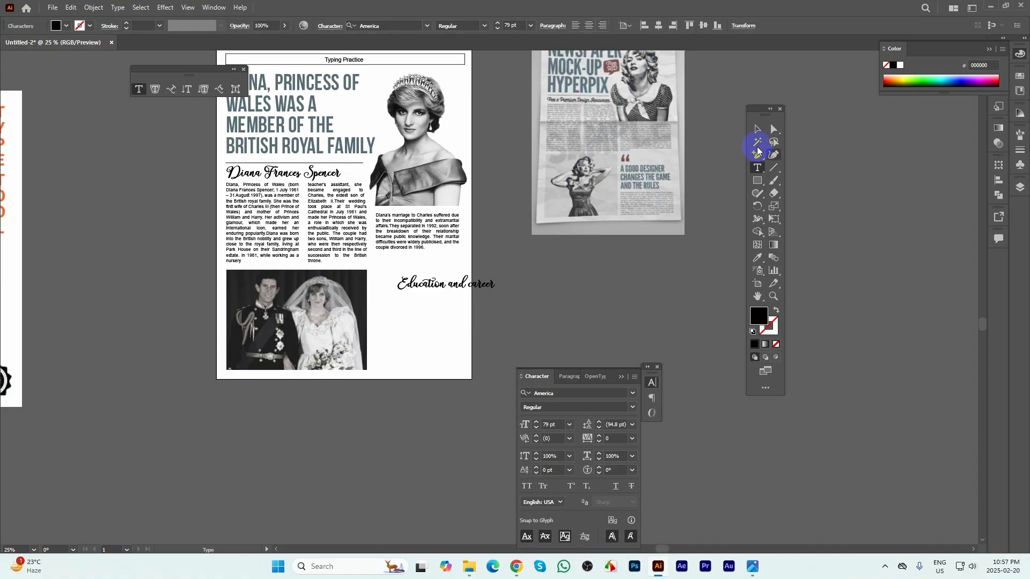
left_click(756, 132)
- Apply the main headline's blue-gray Bebas Neue Bold style to the new heading with the Eyedropper
left_click(757, 257)
scroll(427, 203, "up", 1)
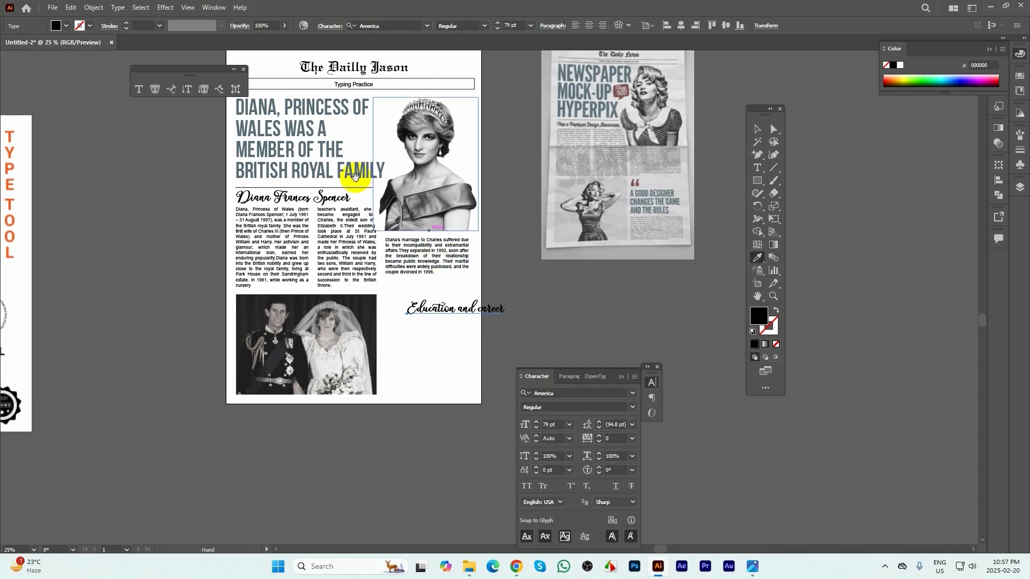
left_click(316, 148)
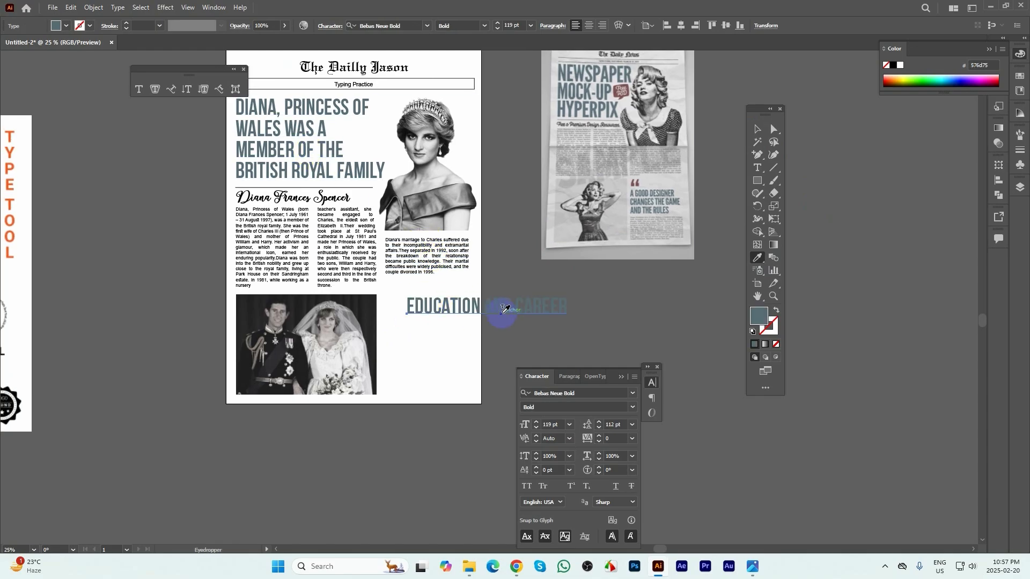
- Break the heading onto a second line before "CAREER" and move it left, close to the wedding photo
left_click(757, 167)
key("ctrl+equal")
left_click(536, 306)
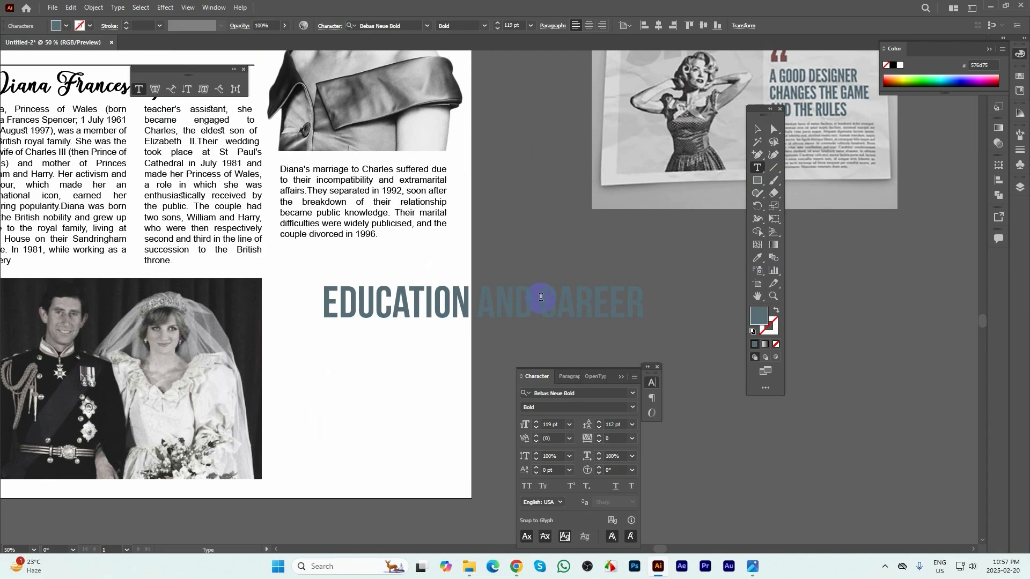
key("Return")
left_click(757, 129)
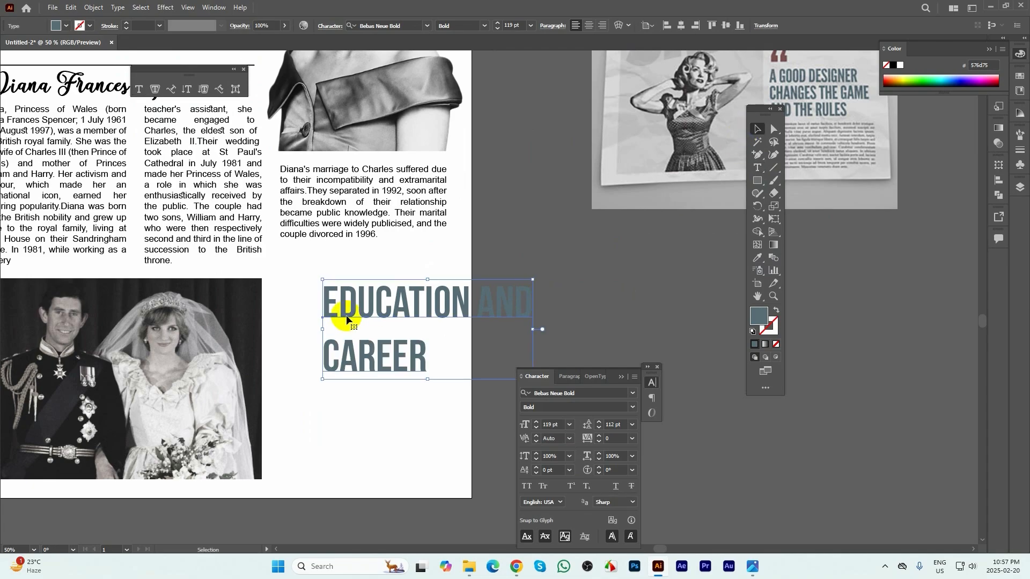
left_click_drag(346, 318, 303, 317)
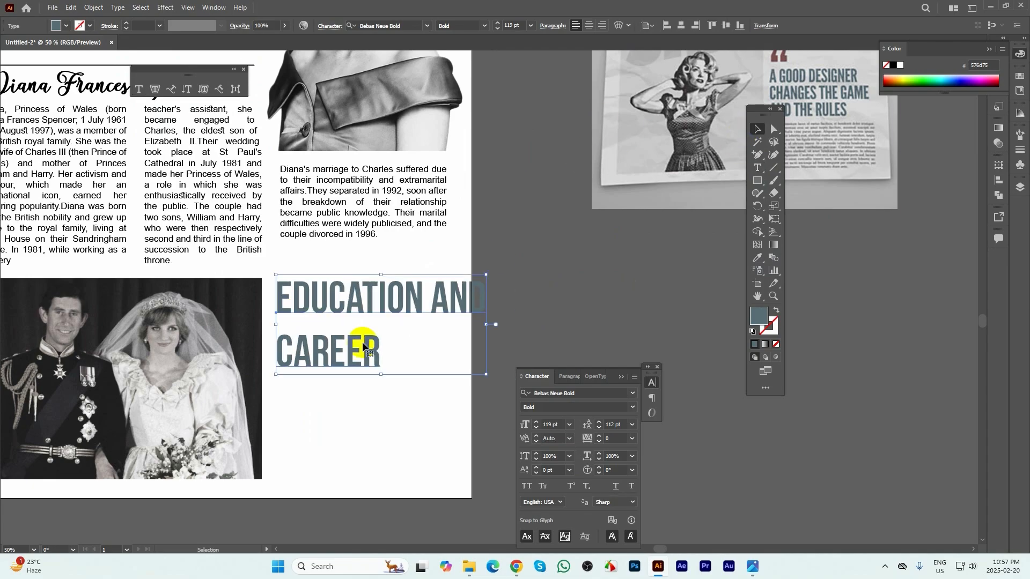
- Reduce the "EDUCATION AND CAREER" heading's font size to 94 pt so it fits inside the page
key("ctrl+minus")
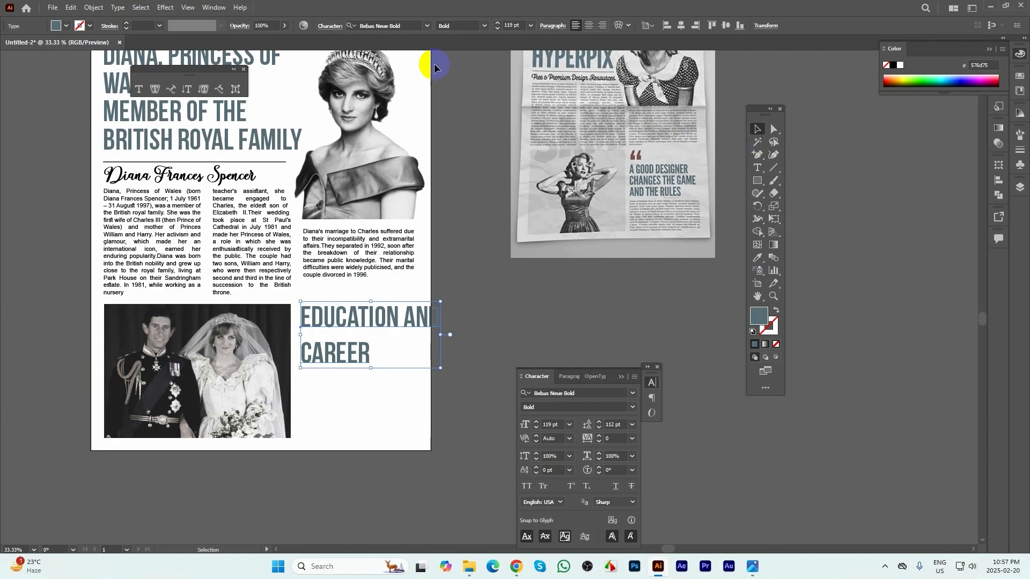
left_click(498, 31)
left_click(498, 30)
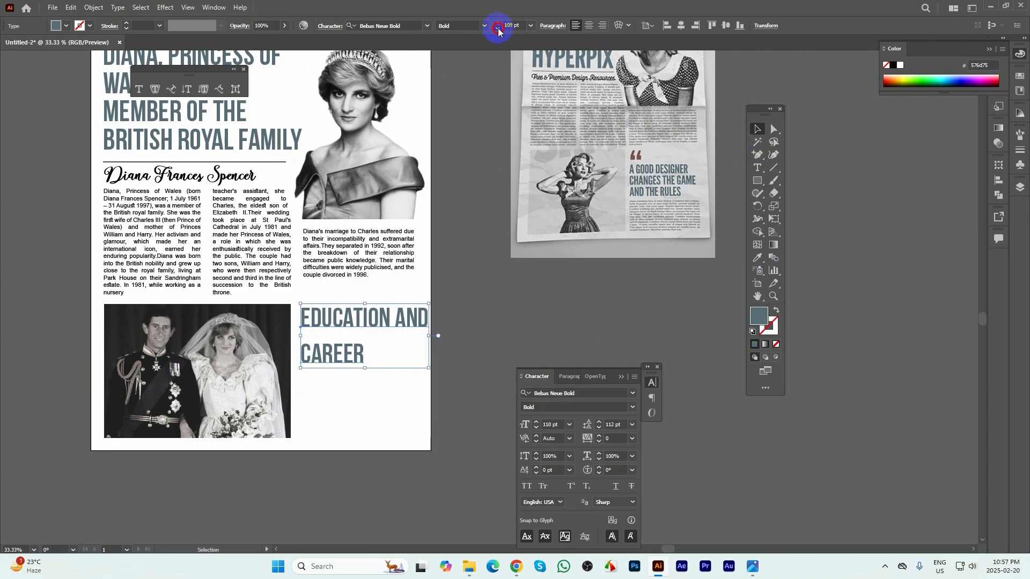
left_click(497, 31)
left_click(498, 31)
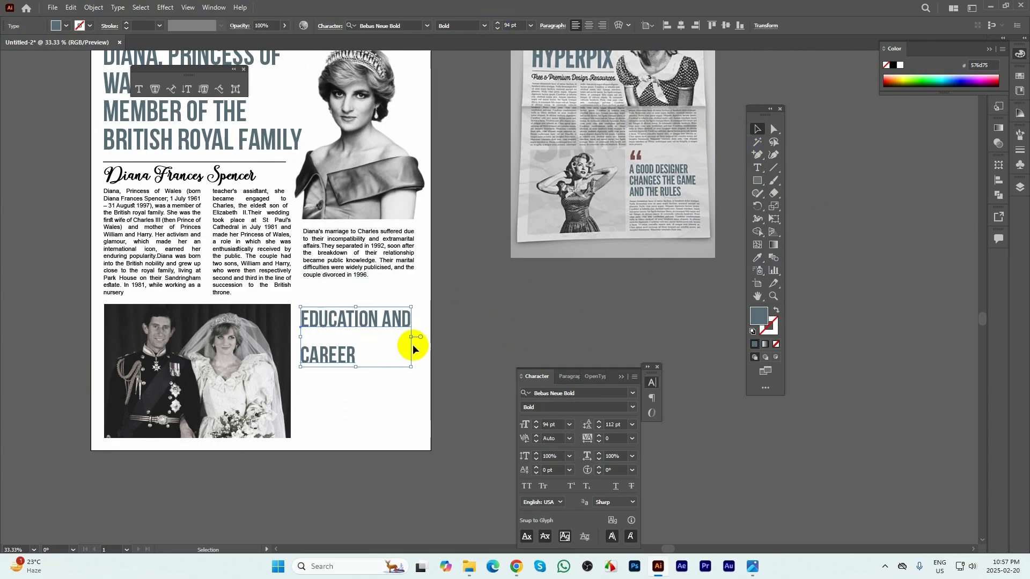
- Tighten the two-line heading's leading to 72 pt and deselect it
scroll(311, 375, "up", 1)
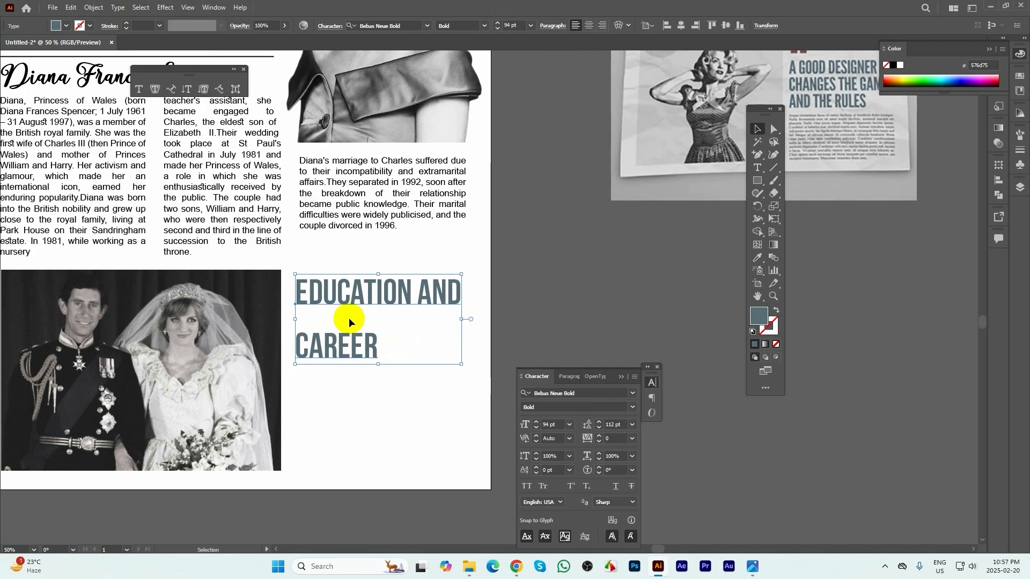
key("alt+Up")
key("alt+Up")
key("alt+Up")
key("alt+Up")
key("alt+Up")
key("alt+Up")
key("alt+Up")
key("alt+Up")
key("alt+Up")
key("alt+Up")
key("alt+Up")
key("alt+Up")
key("alt+Up")
key("alt+Up")
key("alt+Up")
key("alt+Up")
key("alt+Up")
key("alt+Up")
key("alt+Up")
key("alt+Up")
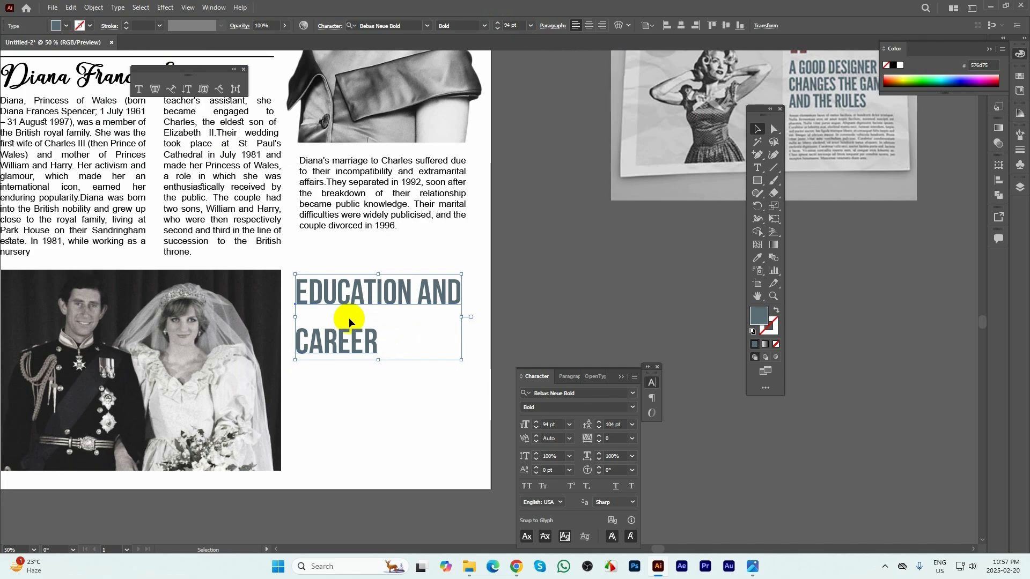
scroll(439, 333, "down", 1)
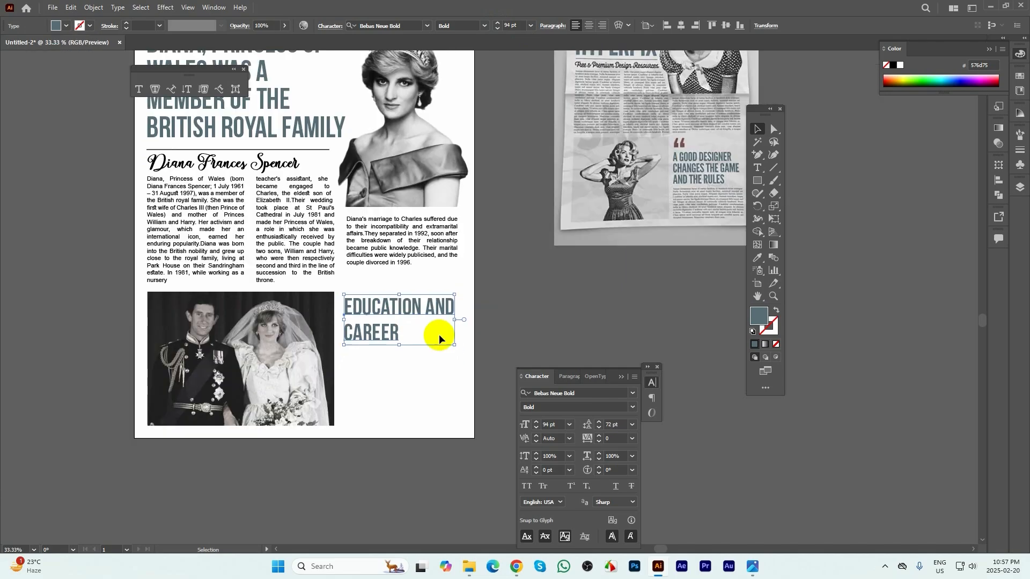
left_click(409, 374)
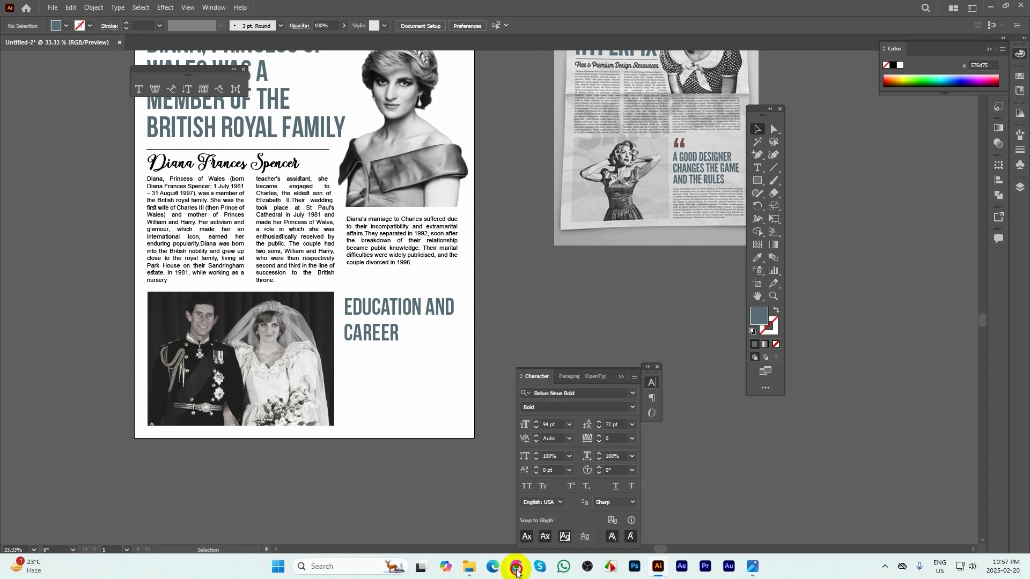
- Switch to Chrome and copy the Education and career text from "Diana was initially home-schooled" to "Kent, in 1973."
mouse_move(523, 567)
left_click(463, 512)
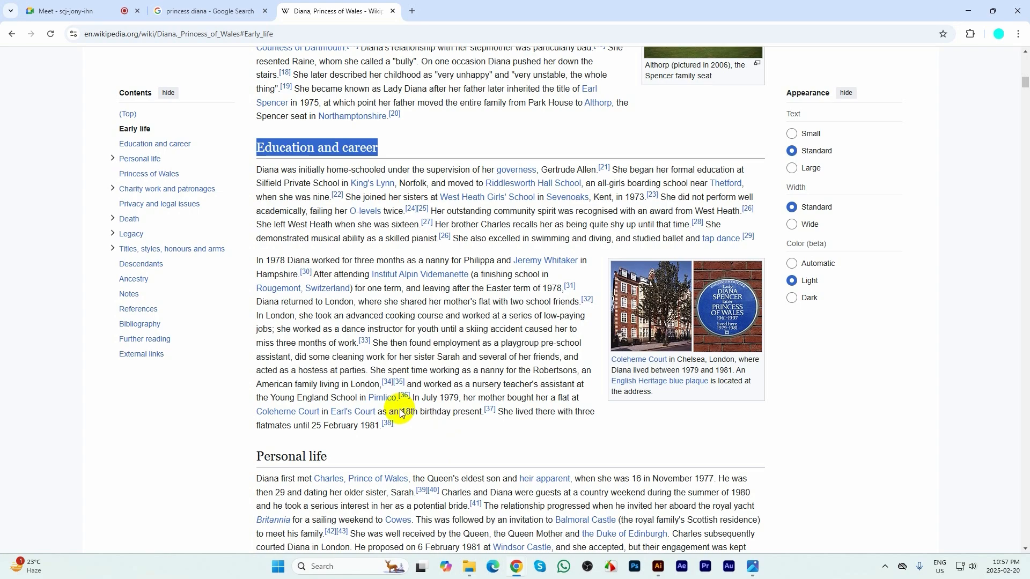
left_click_drag(258, 168, 647, 195)
key("ctrl+c")
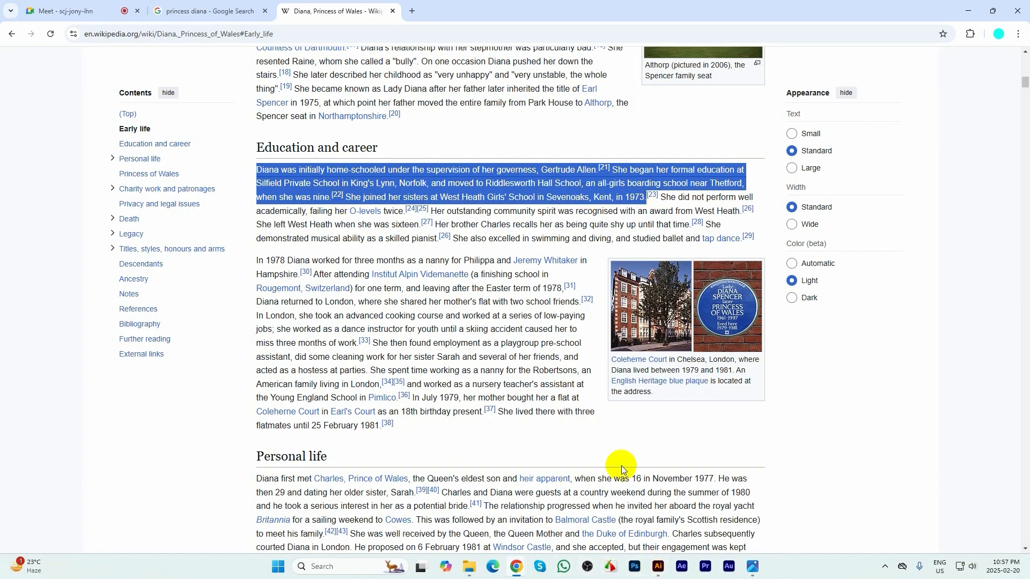
- Switch back to Illustrator and draw an area text frame beneath "CAREER", reaching down to the wedding photo's lower edge
left_click(658, 566)
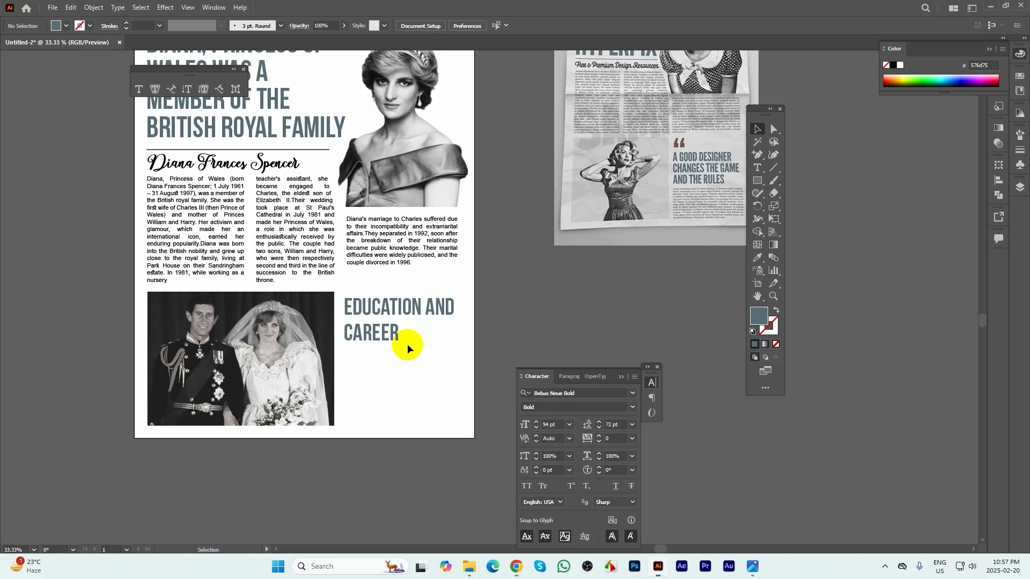
scroll(370, 378, "up", 1)
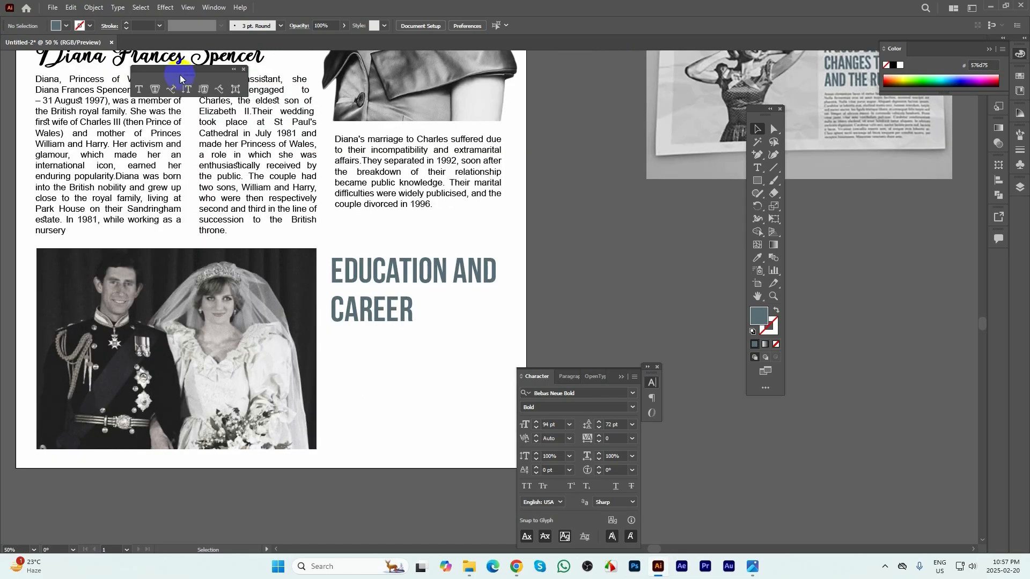
left_click(139, 89)
left_click_drag(333, 345, 498, 447)
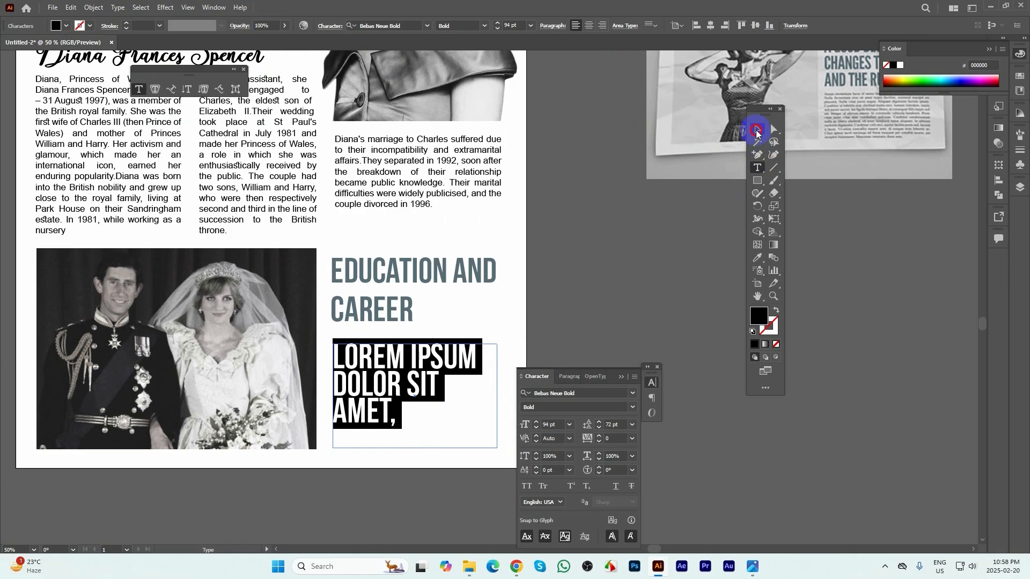
- Apply the second article column's Arial Regular 24 pt style to the new text frame with the Eyedropper
left_click(758, 129)
left_click(757, 259)
left_click(260, 177)
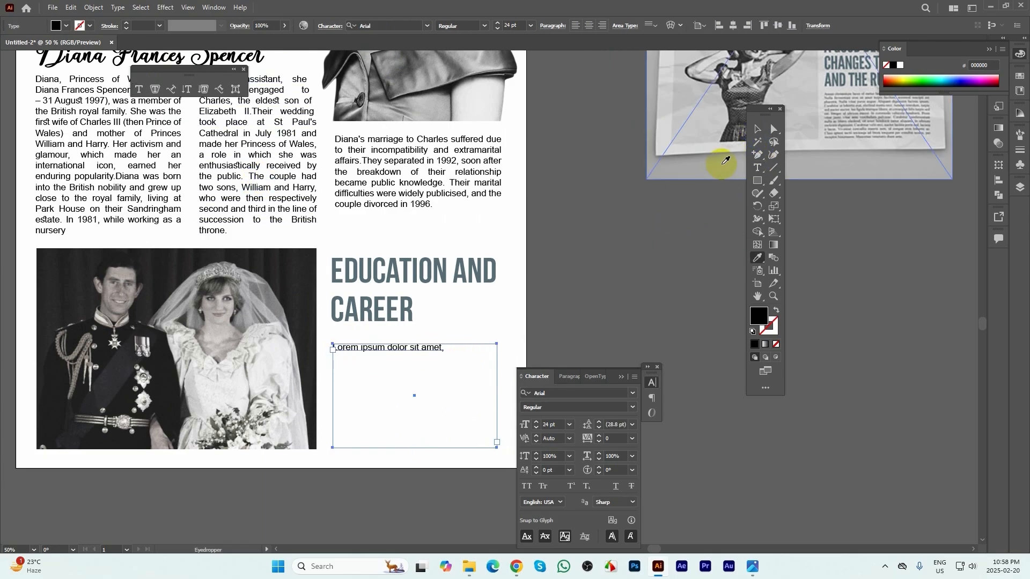
- Replace the placeholder text under the EDUCATION AND CAREER heading with the copied paragraph about Diana's schooling
left_click(758, 168)
left_click(427, 345)
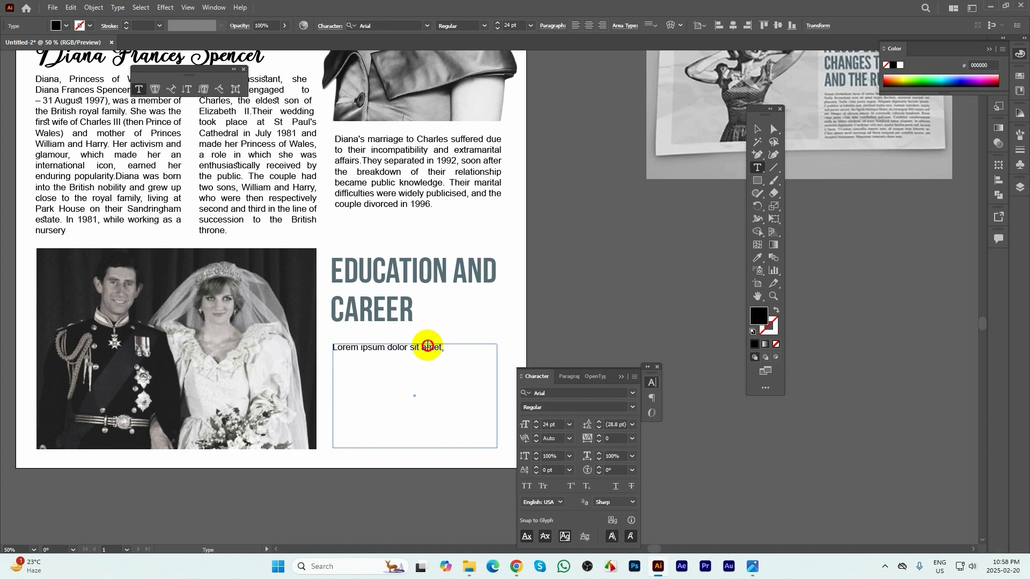
key("ctrl+a")
key("ctrl+v")
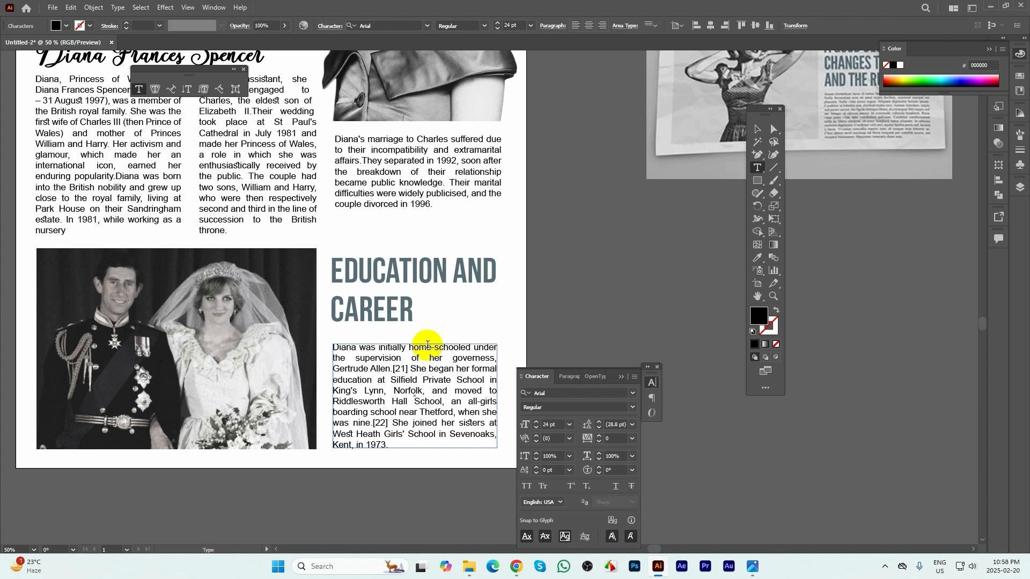
left_click(758, 130)
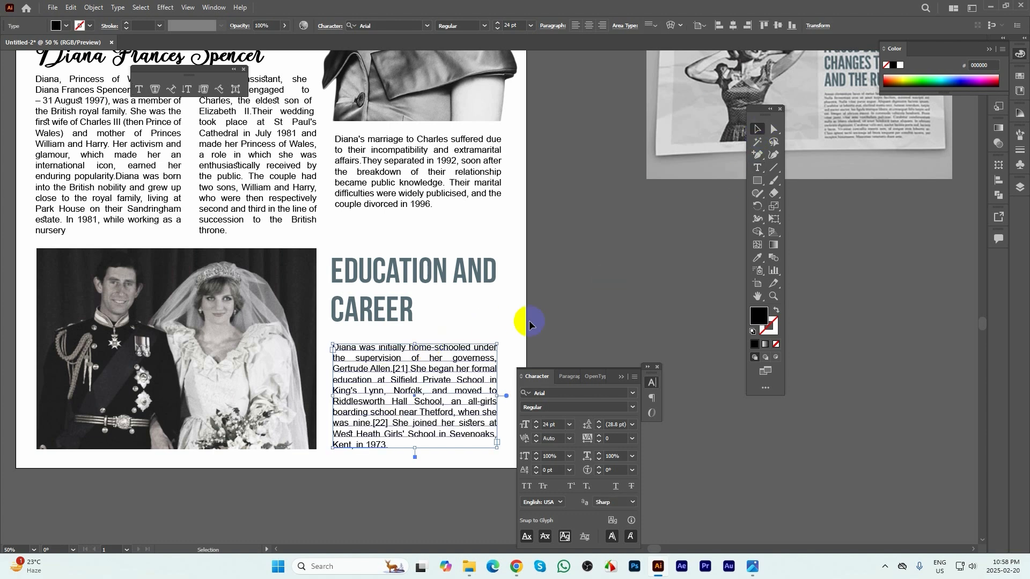
left_click(528, 323)
- Collapse the floating Character panel and close the floating set of type tools to clear the workspace
scroll(365, 367, "down", 1)
scroll(450, 397, "down", 1)
left_click_drag(483, 258, 488, 310)
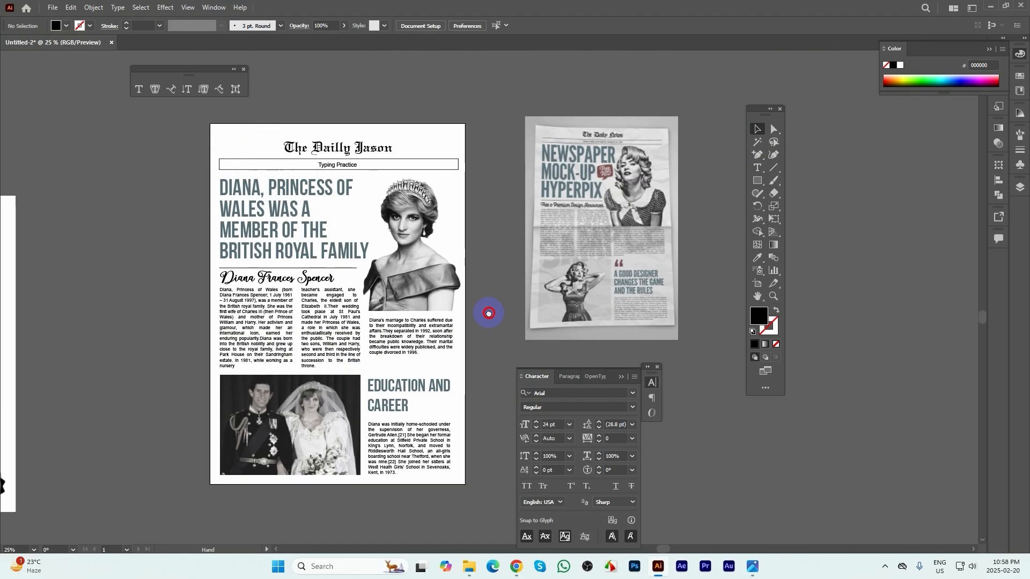
left_click(622, 378)
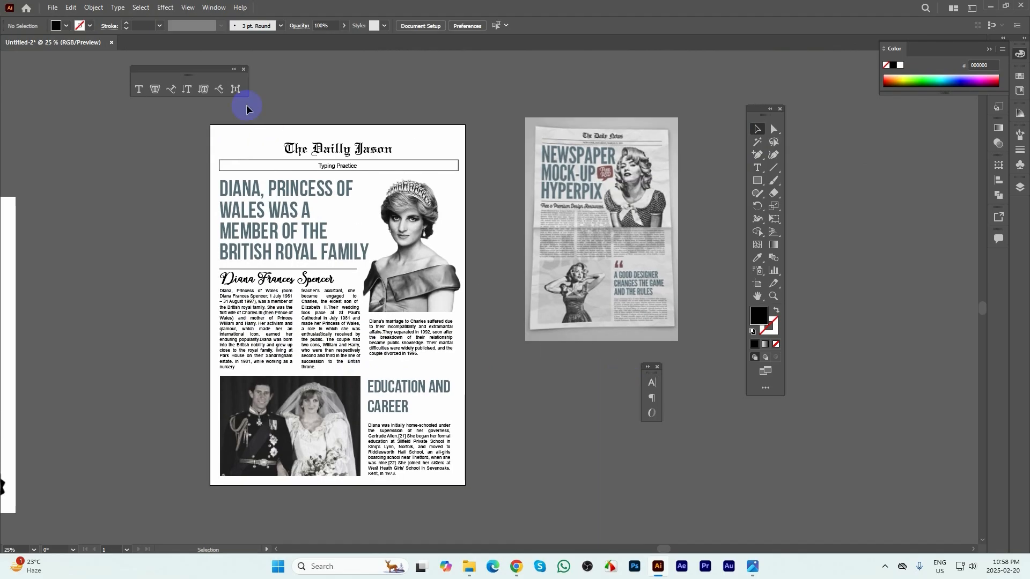
left_click(243, 69)
scroll(292, 415, "up", 1)
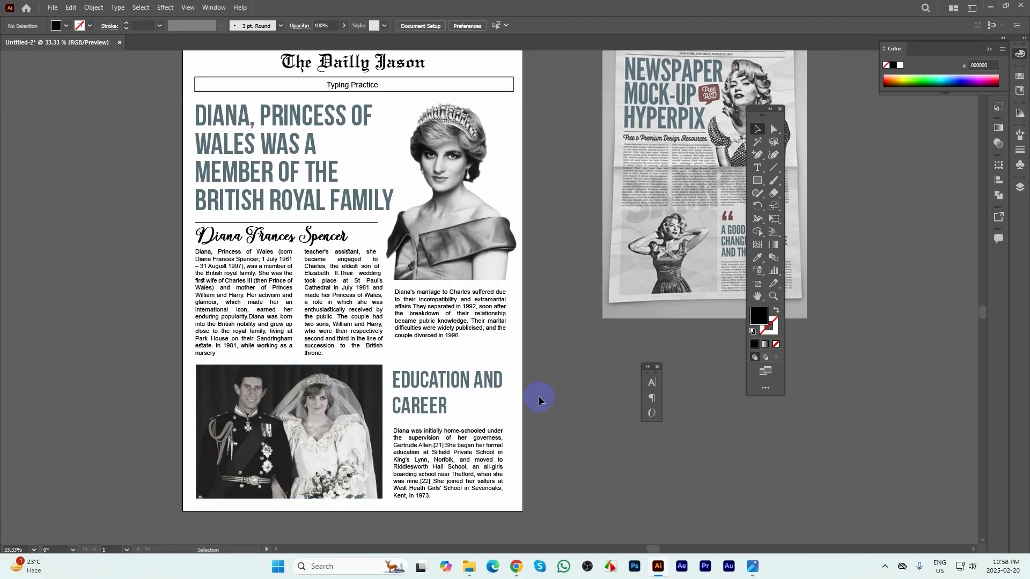
left_click_drag(570, 339, 542, 366)
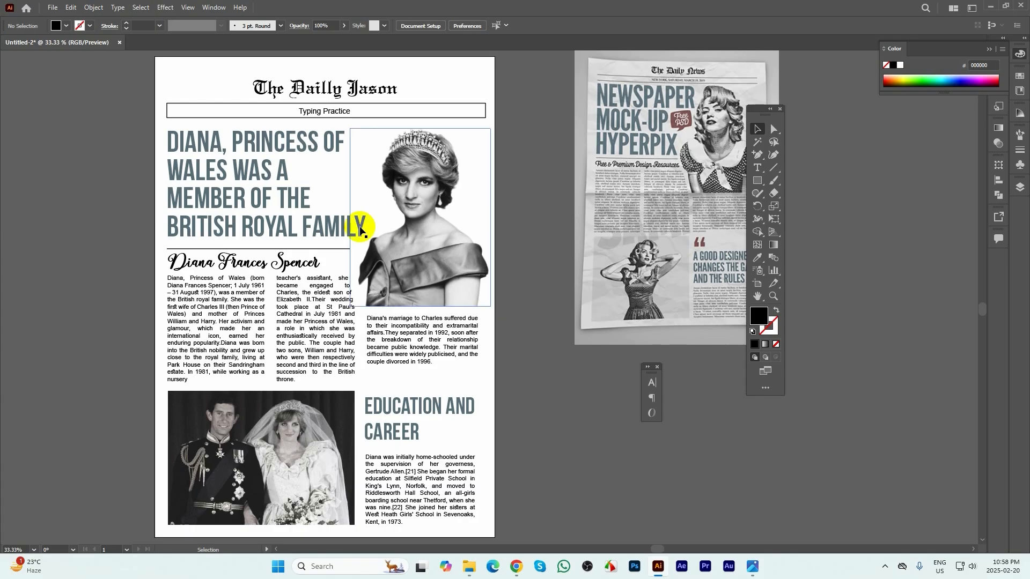
- Scale the linked type sample sheet below the newspaper mock-up down proportionally to 842 × 842 px
scroll(356, 220, "down", 3)
left_click_drag(207, 272, 554, 357)
left_click_drag(598, 448, 558, 370)
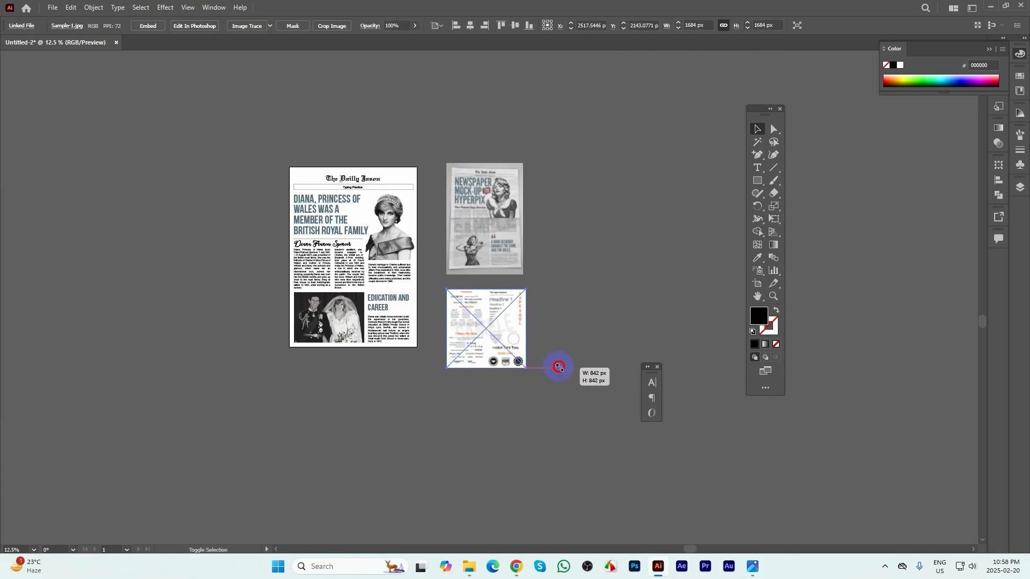
scroll(527, 346, "up", 3)
scroll(526, 346, "up", 1)
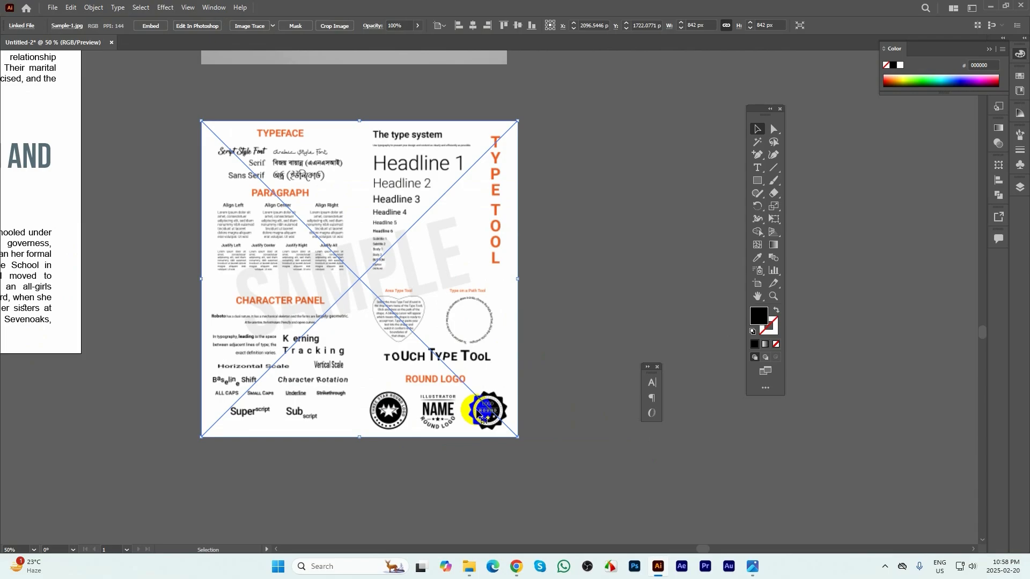
- Move the newspaper mock-up image and the type sample sheet farther away from the newspaper artboard
scroll(554, 338, "down", 2)
left_click_drag(574, 299, 619, 388)
left_click(646, 279)
left_click(545, 228)
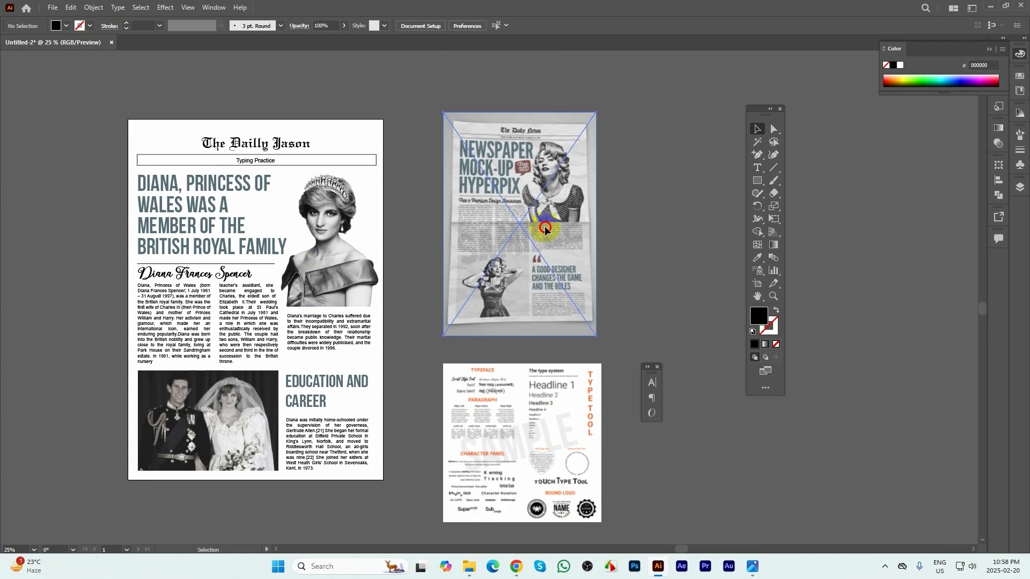
left_click_drag(545, 228, 632, 221)
left_click_drag(510, 404, 598, 370)
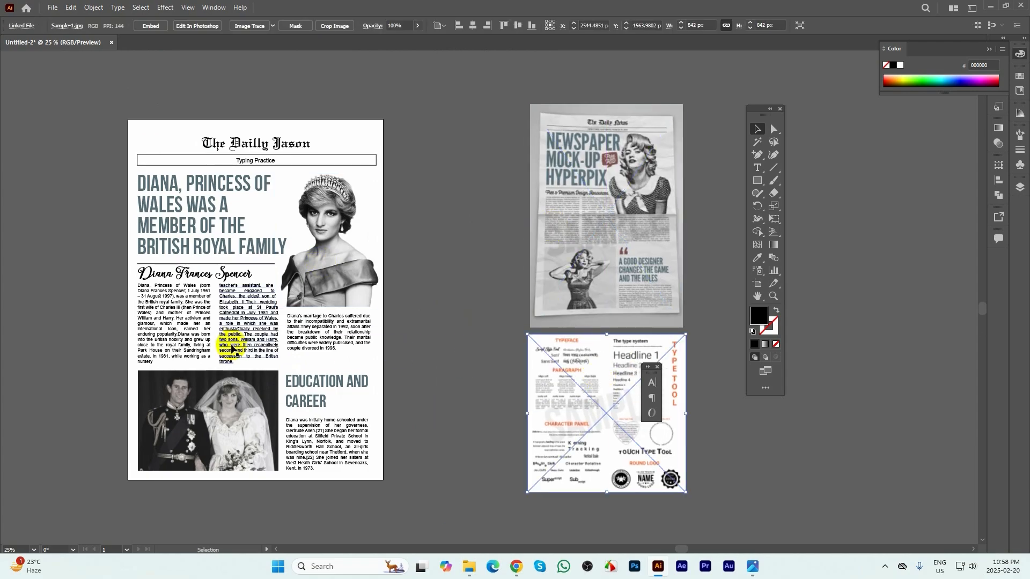
- Set up a JPEG export of the newspaper page to the Desktop with the file name "newspaper typing practice"
scroll(249, 342, "up", 1)
left_click_drag(473, 350, 519, 349)
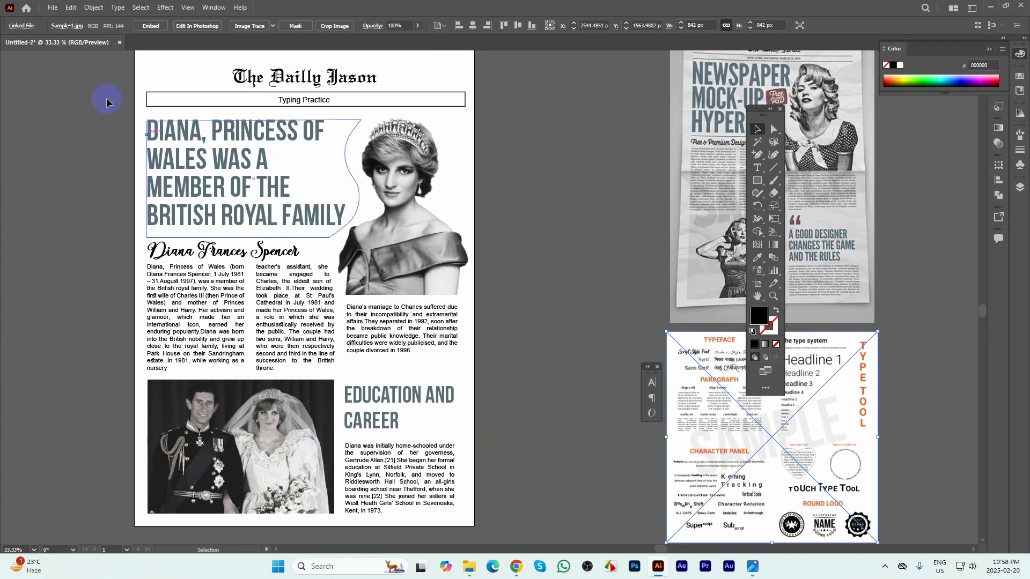
left_click(52, 7)
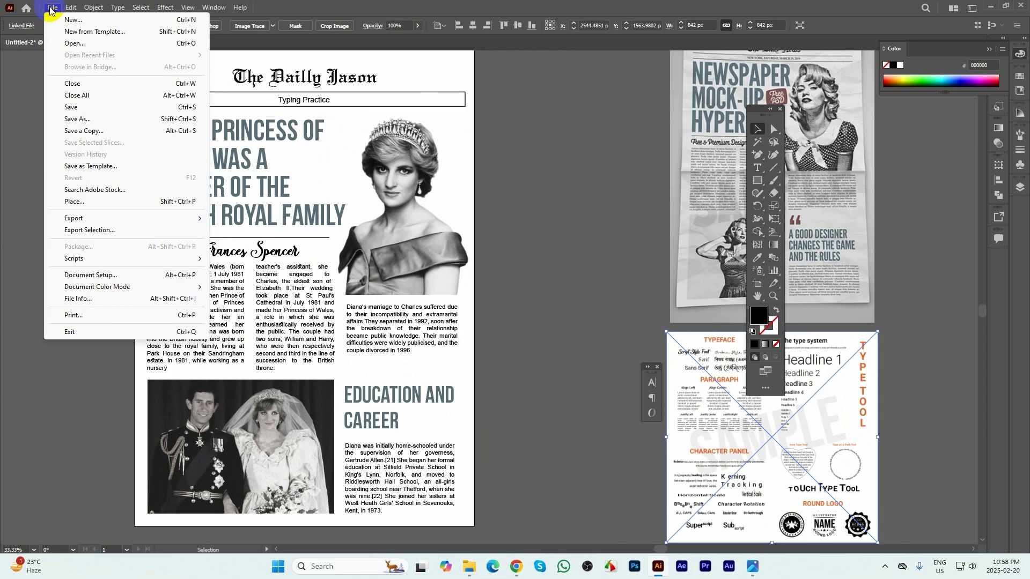
mouse_move(74, 221)
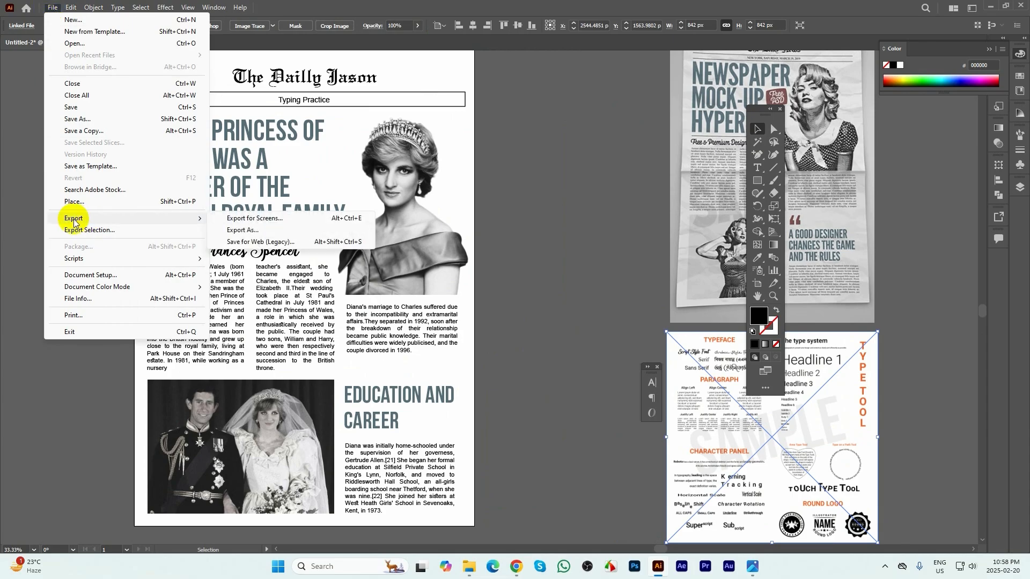
left_click(306, 233)
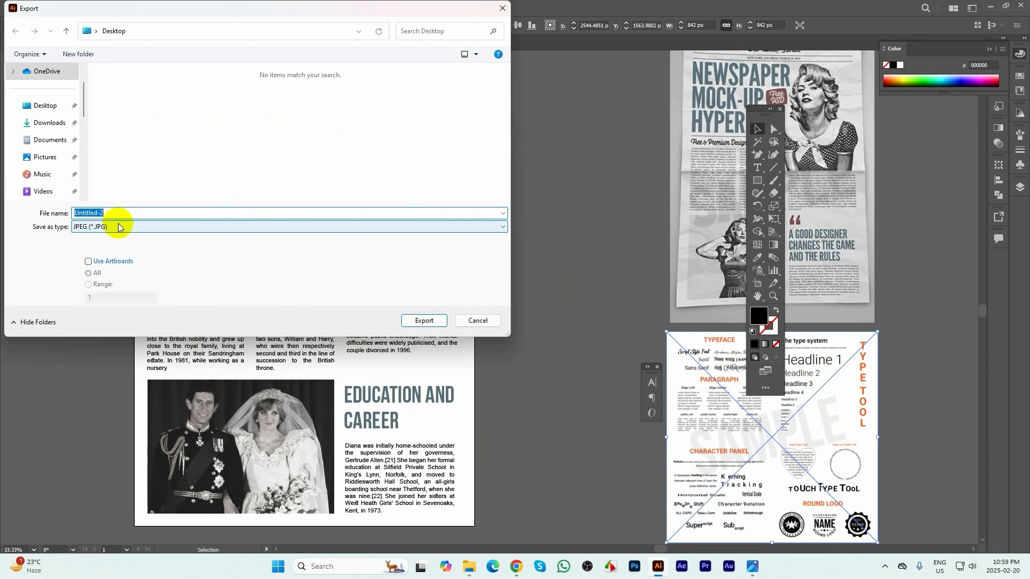
left_click(42, 106)
left_click(117, 212)
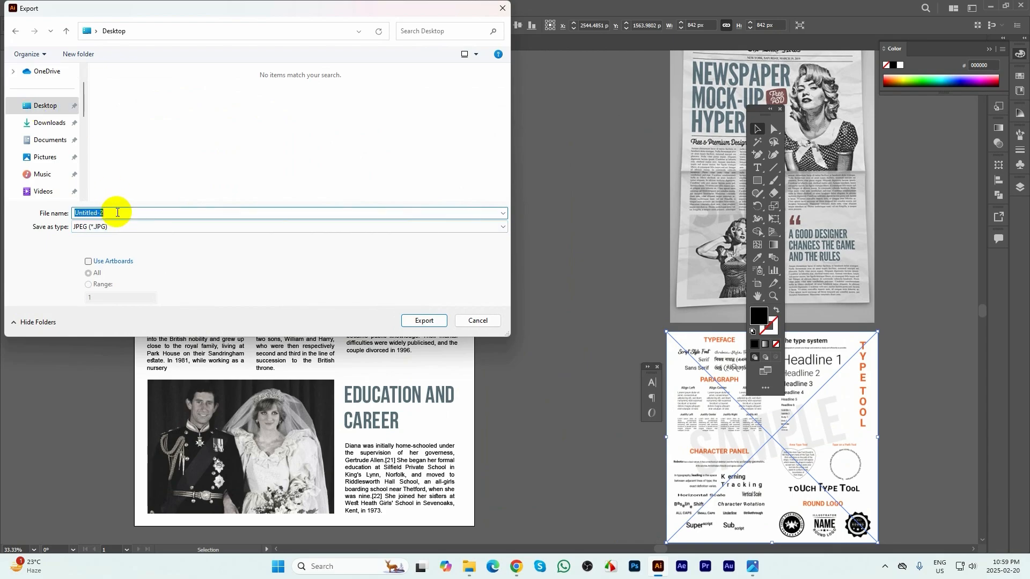
type("newspaper typing practice")
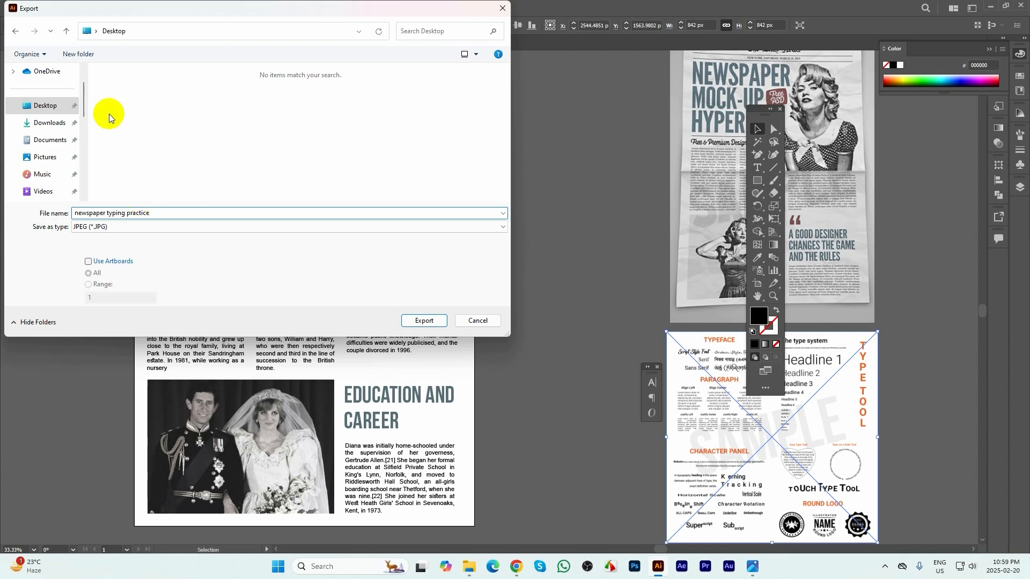
- Limit the export to all artboards and export the JPEG in RGB at maximum quality 10 and 300 ppi
left_click(46, 105)
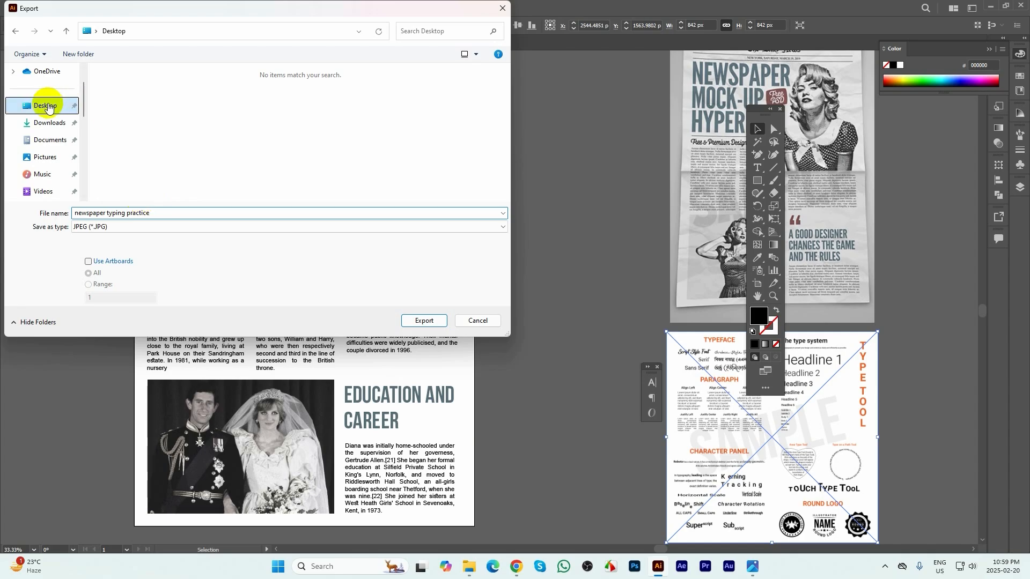
left_click(111, 263)
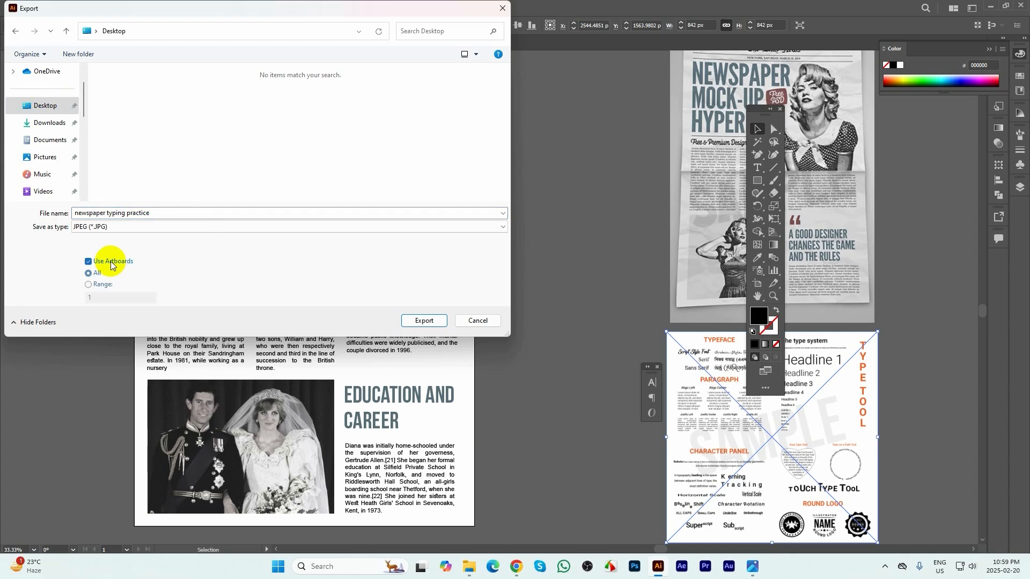
left_click(425, 321)
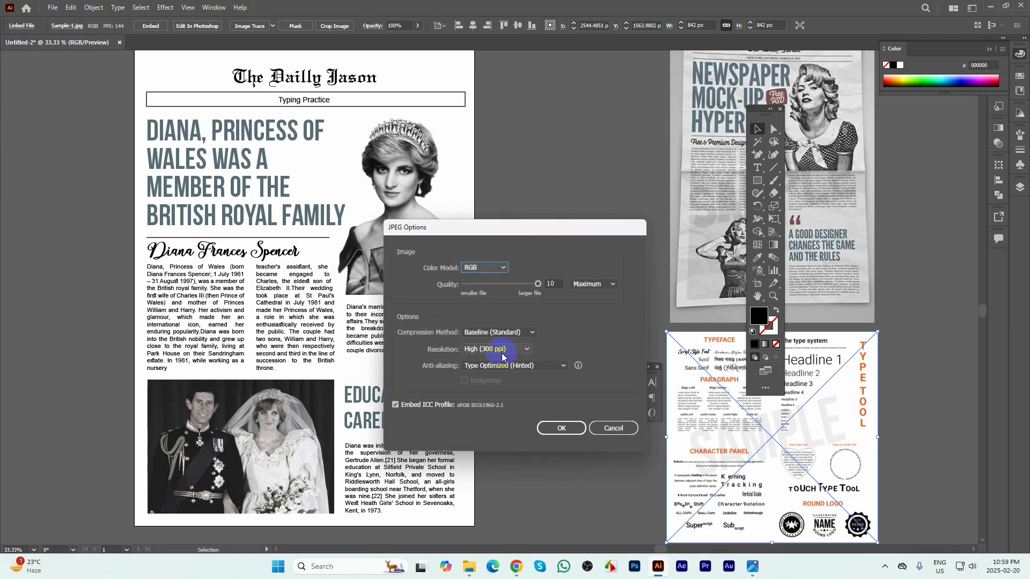
left_click(561, 428)
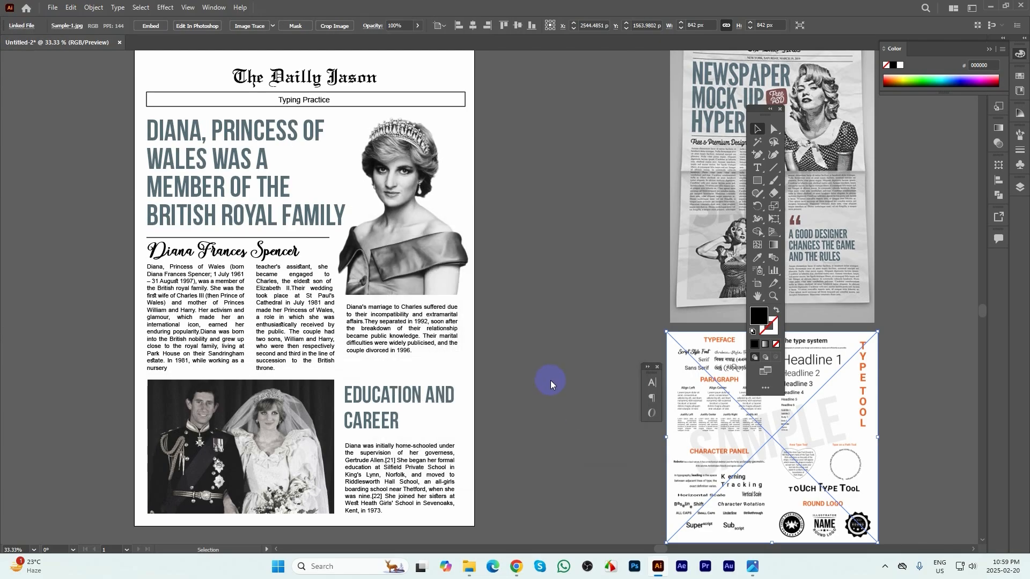
- Open the exported newspaper JPEG from the desktop, review it in a maximized viewer and close it
key("super+d")
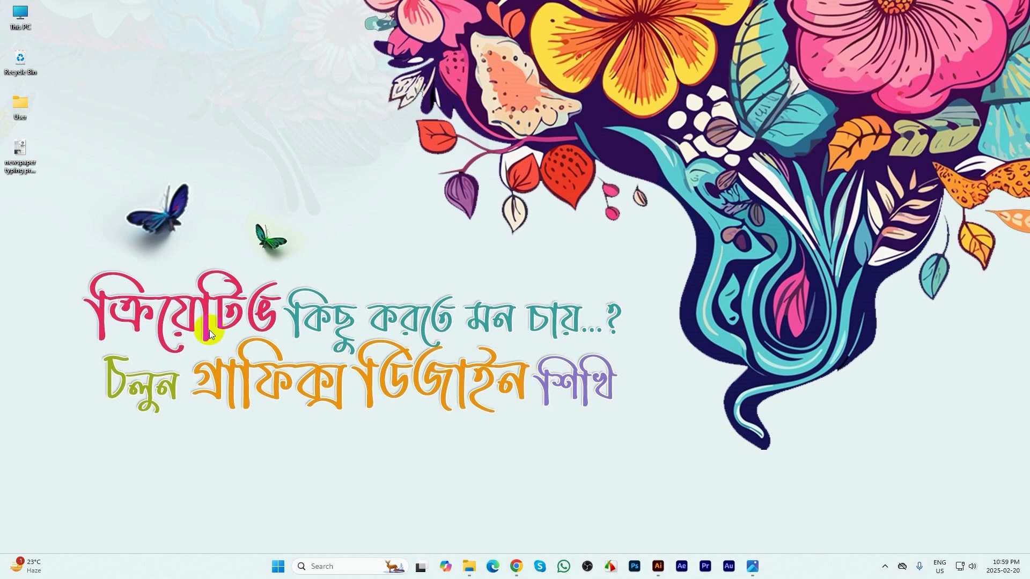
double_click(25, 153)
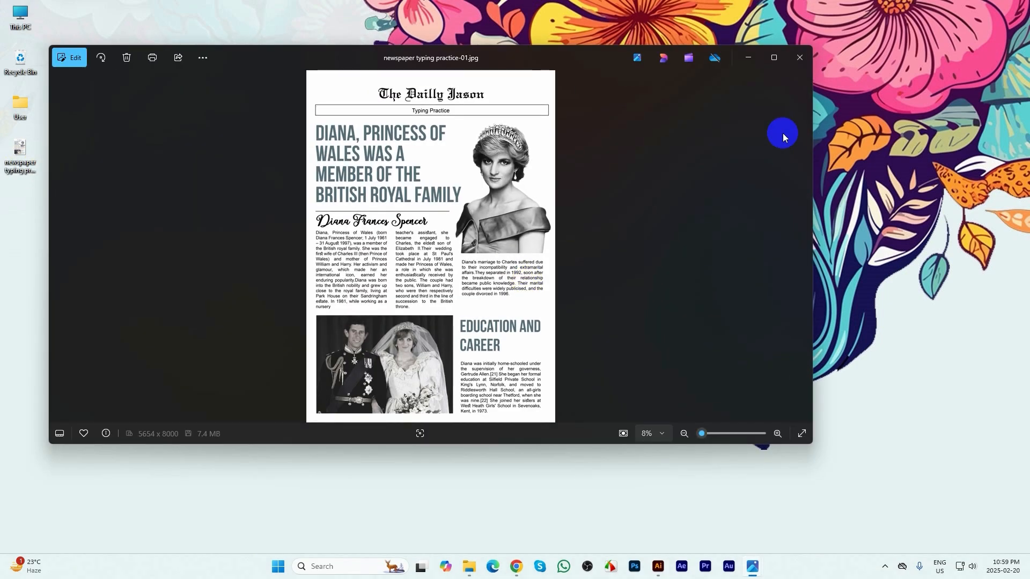
left_click(774, 59)
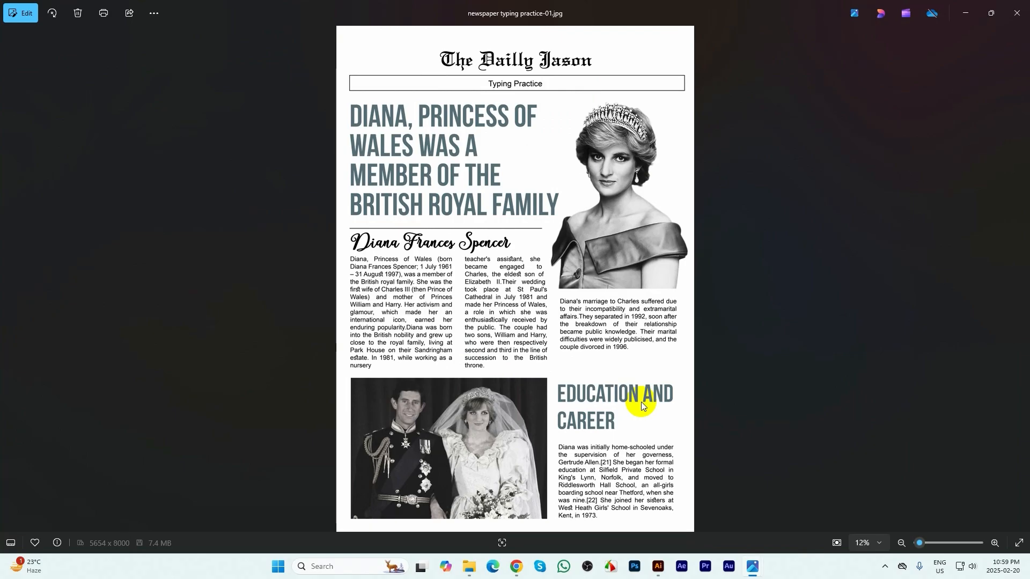
left_click(1019, 14)
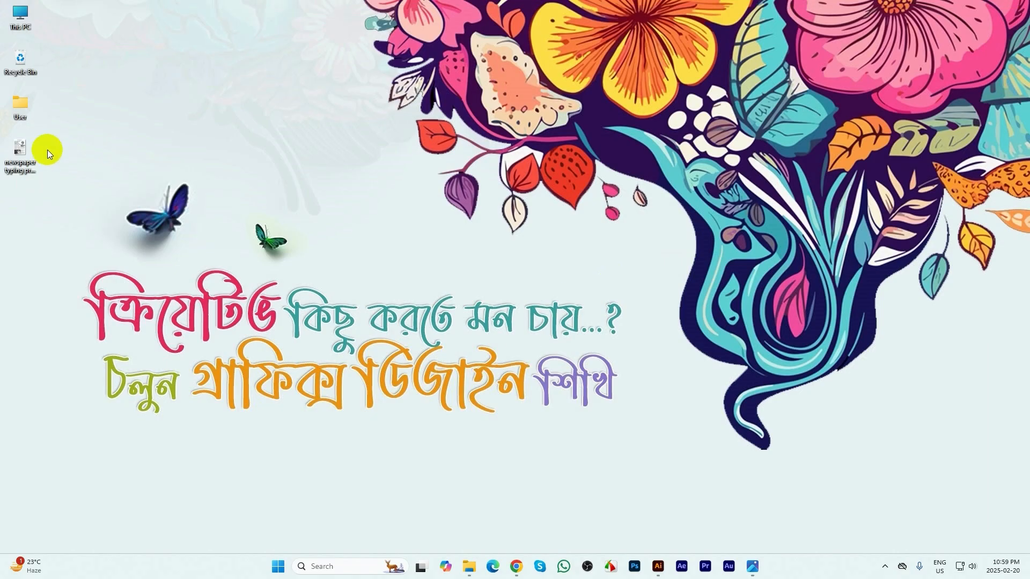
- Switch back to Illustrator and examine the type sample sheet and the finished newspaper page
left_click(470, 566)
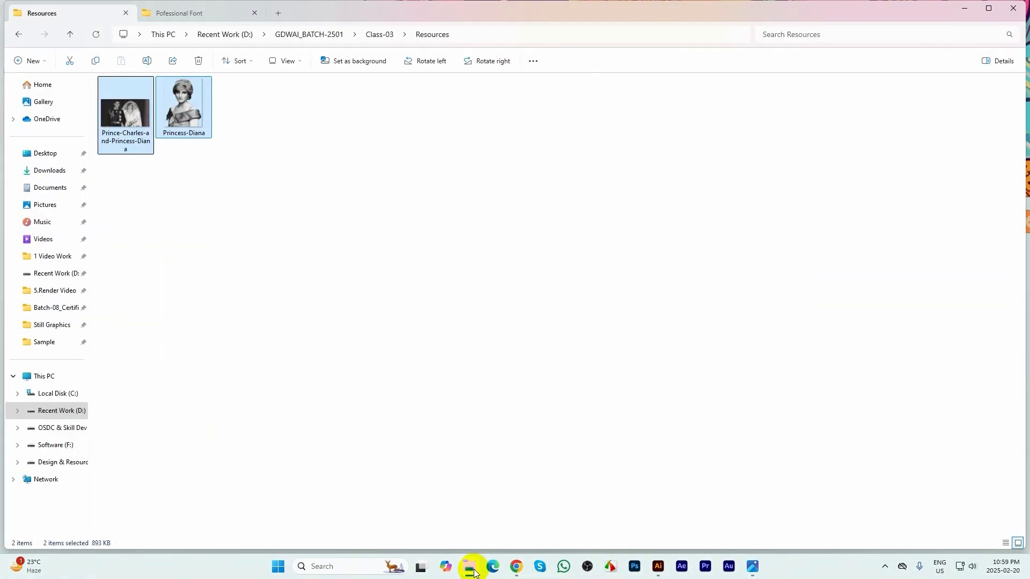
left_click(474, 572)
left_click(658, 567)
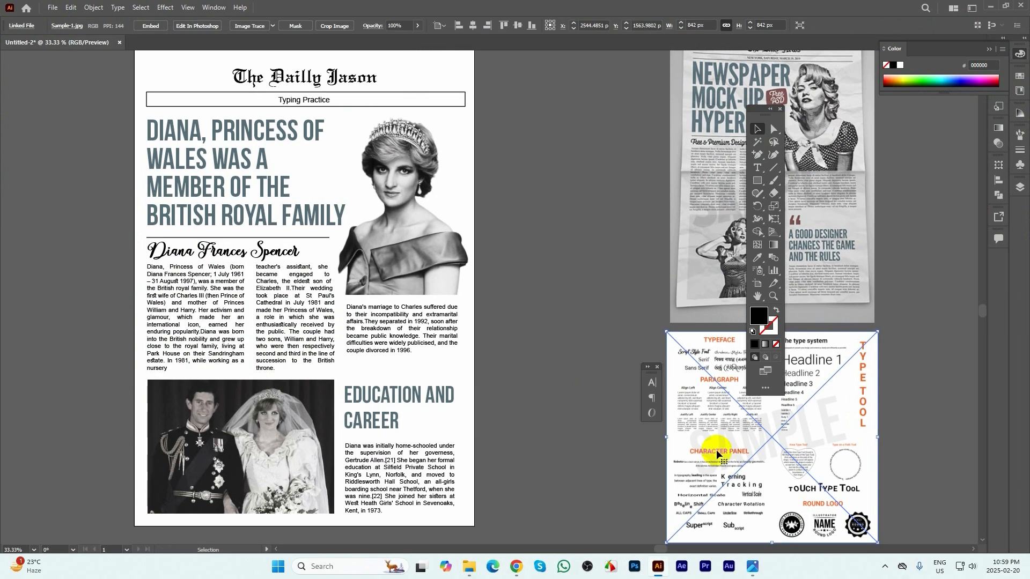
left_click_drag(879, 449, 557, 331)
scroll(472, 312, "up", 1)
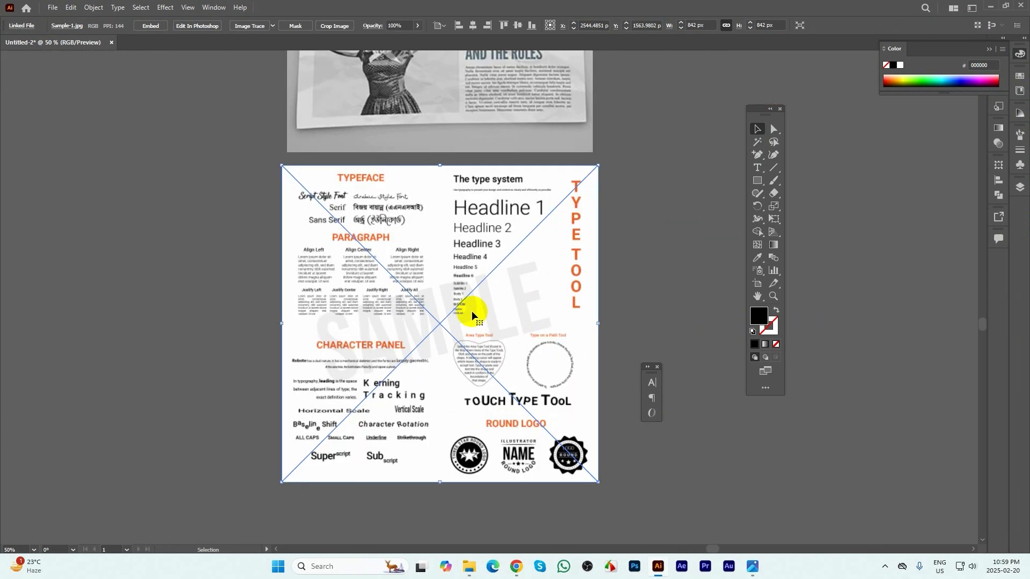
scroll(521, 343, "down", 1)
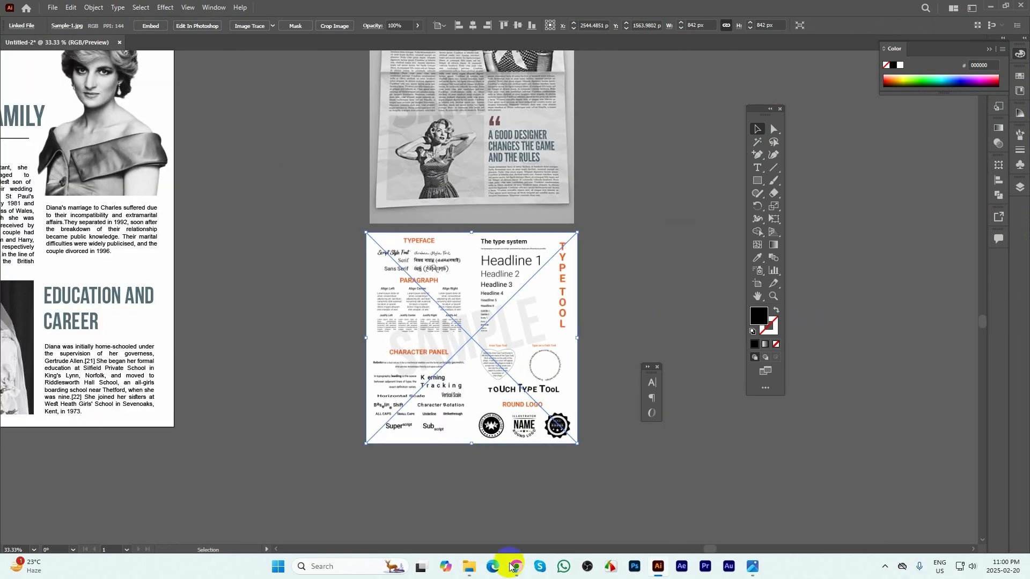
mouse_move(516, 567)
left_click(223, 262)
left_click_drag(195, 239, 476, 323)
scroll(299, 356, "down", 1)
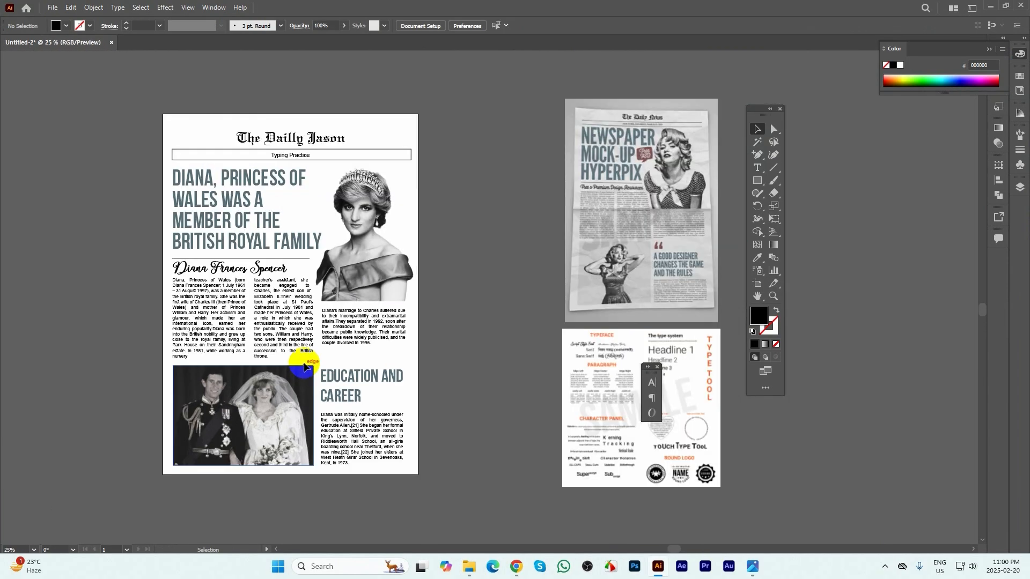
scroll(396, 234, "up", 1)
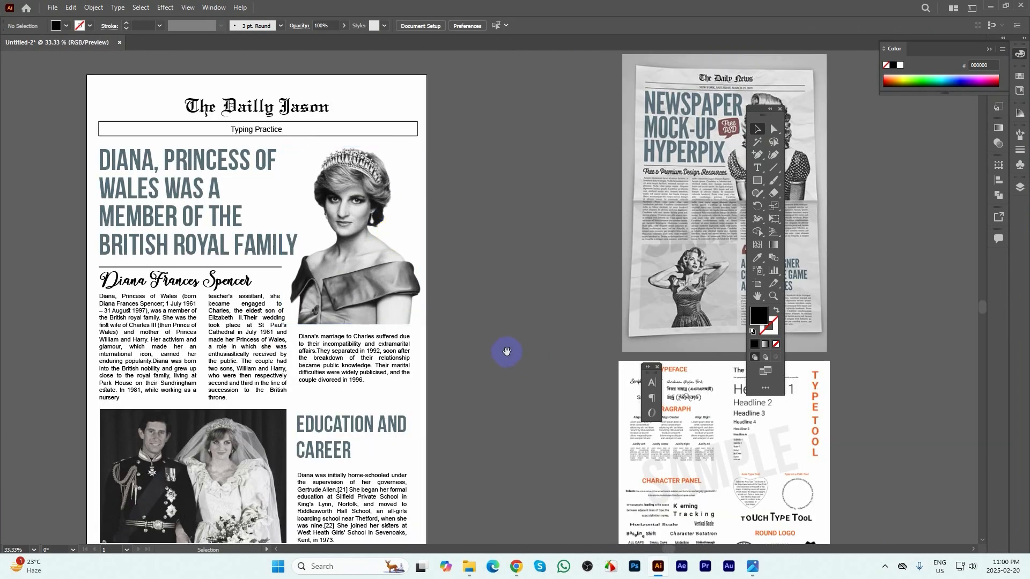
left_click_drag(507, 350, 519, 315)
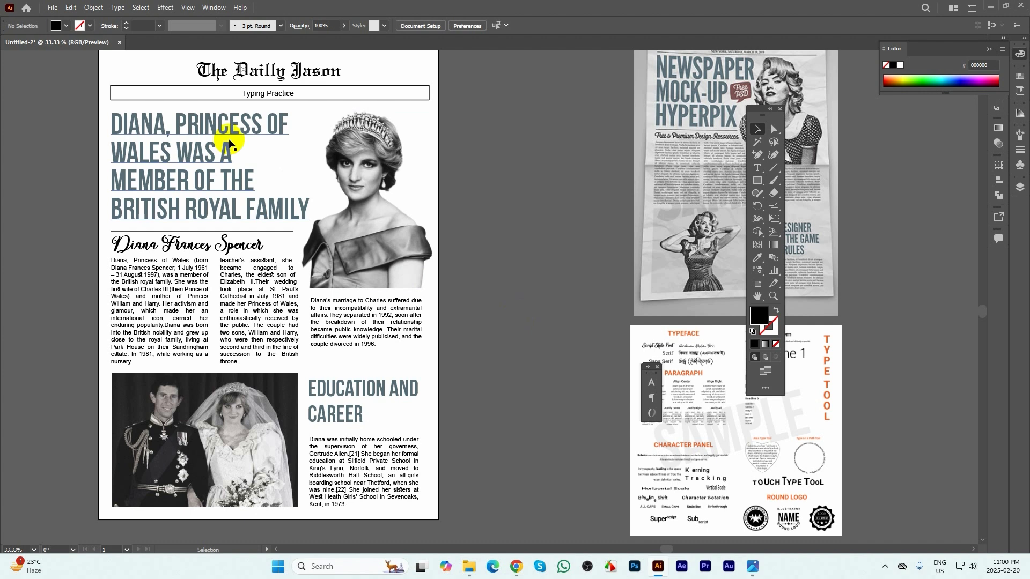
left_click(375, 214)
left_click(487, 315)
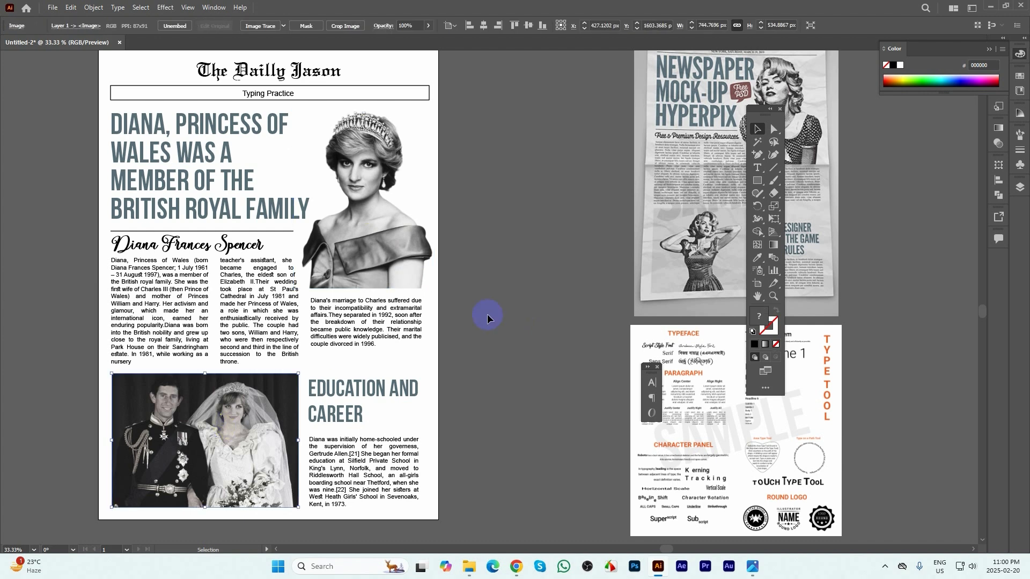
left_click(346, 239)
left_click(488, 322)
left_click(385, 263)
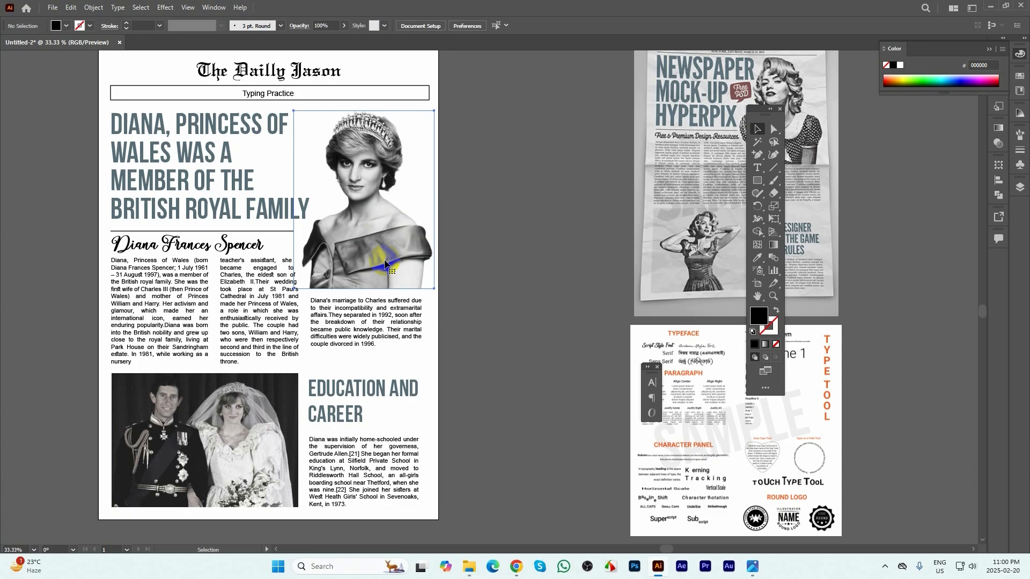
left_click(532, 349)
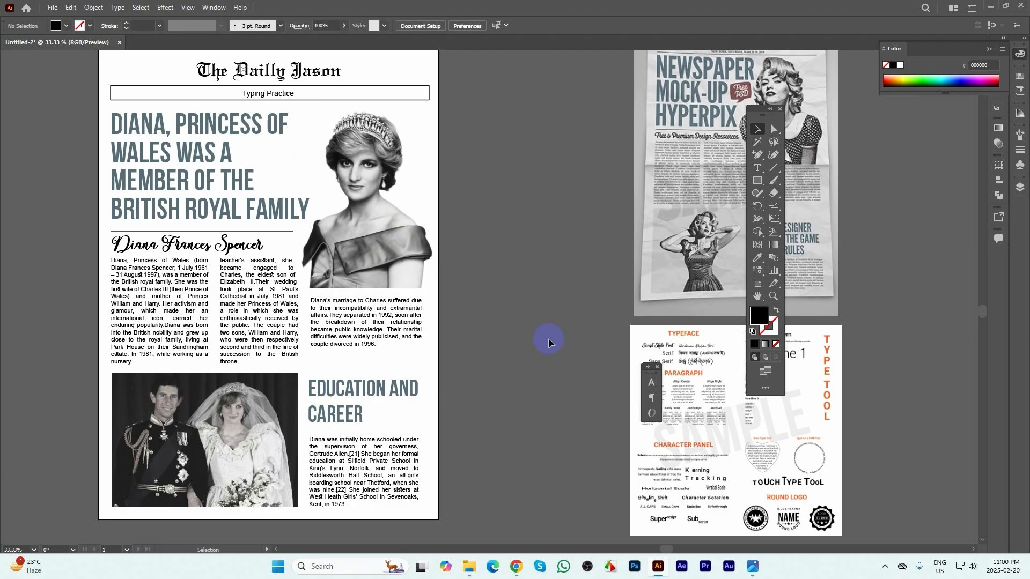
- Switch to Chrome, close the Princess Diana Wikipedia and search pages, and open lipighor.com in a new tab
mouse_move(516, 567)
left_click(491, 531)
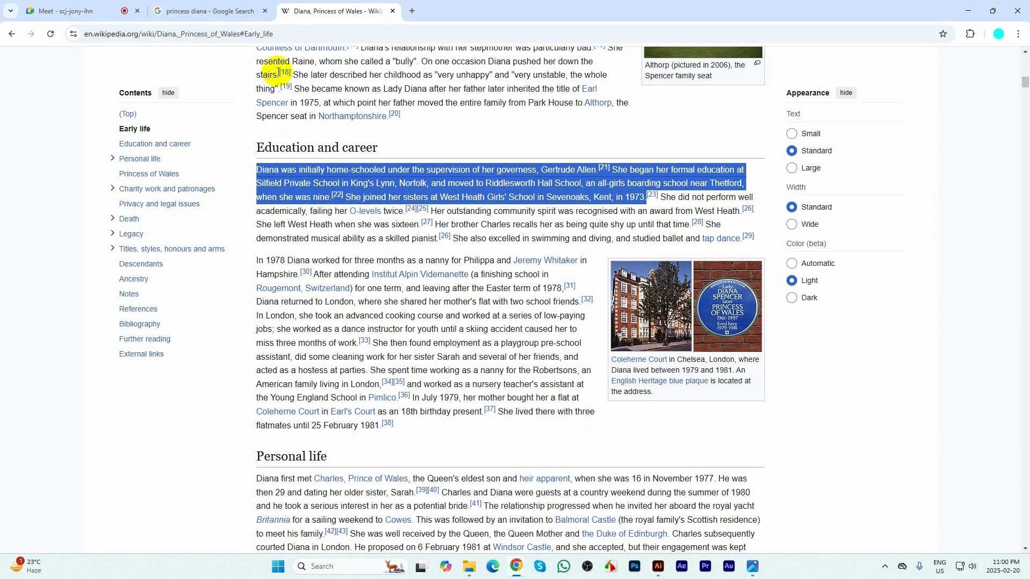
middle_click(329, 5)
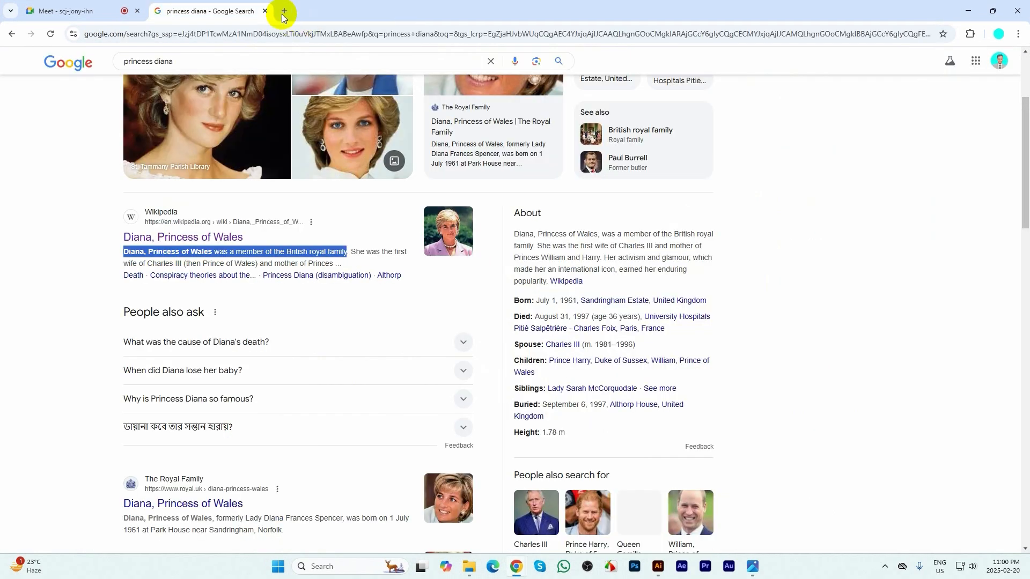
left_click(283, 15)
middle_click(227, 19)
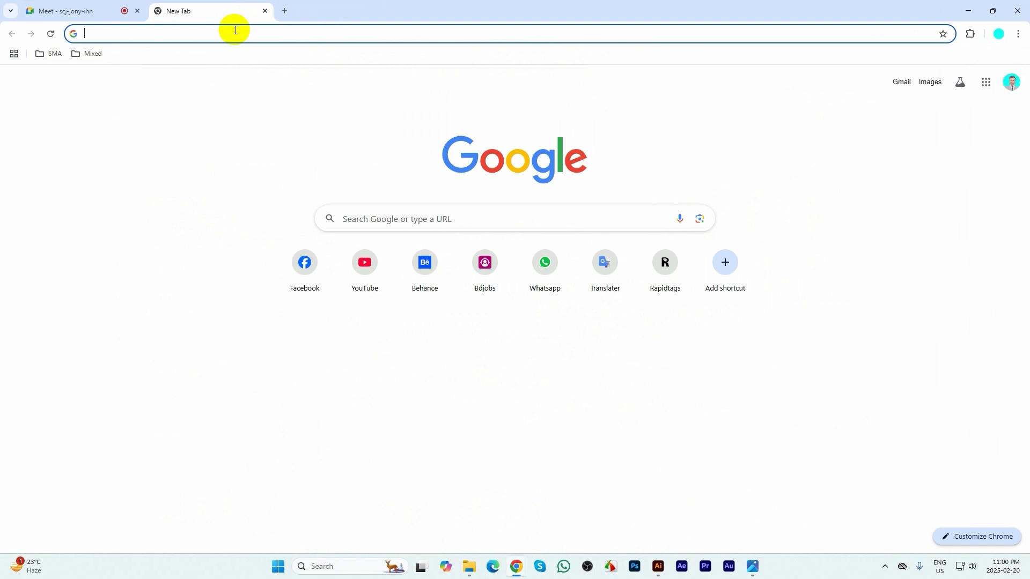
type("Lipighor.com")
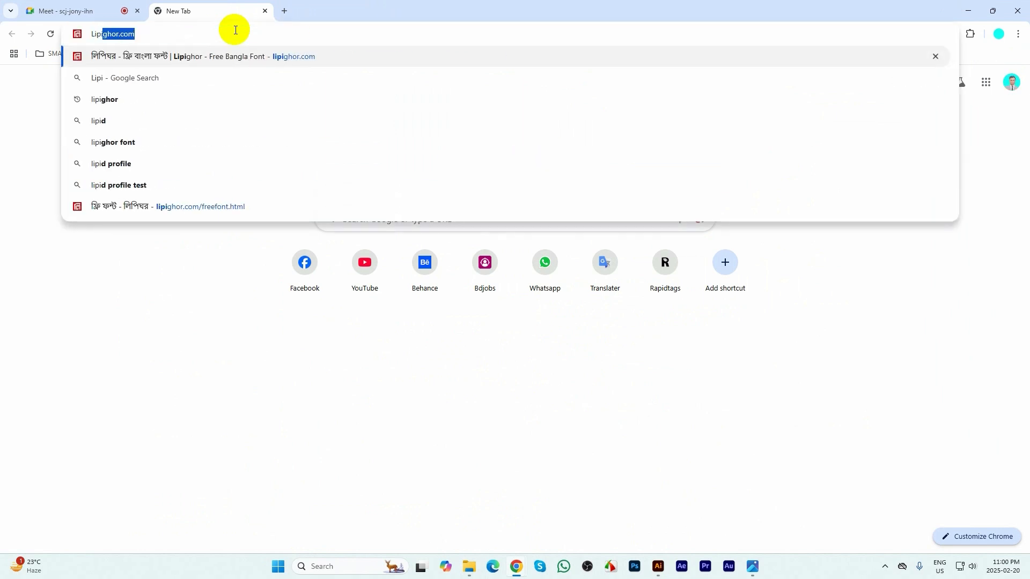
key("Return")
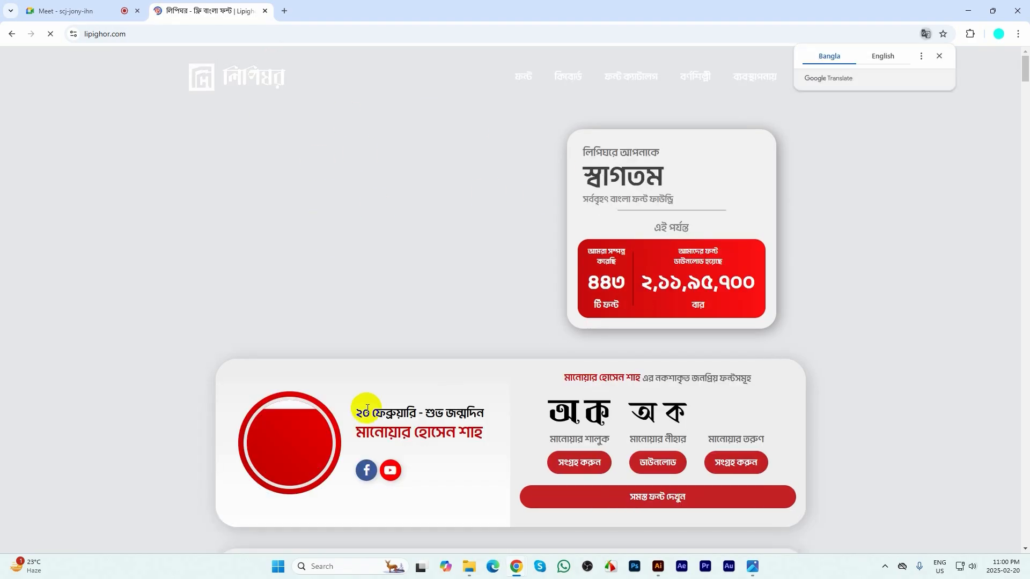
- Search Google for "fontbd" in a new tab, open the FontBD site in its own tab, and place the search tab after it
left_click(285, 12)
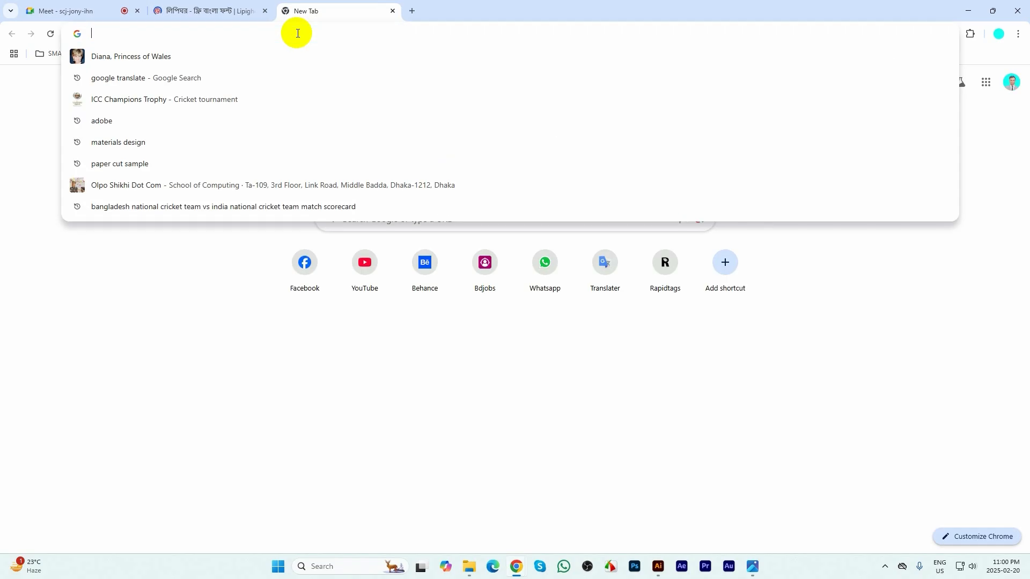
type("fontbd")
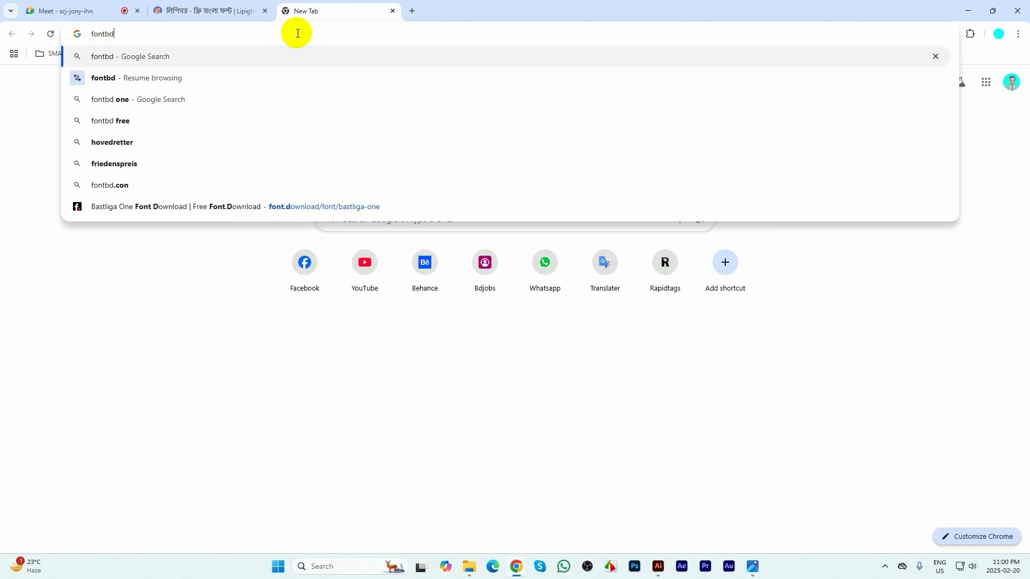
left_click(154, 77)
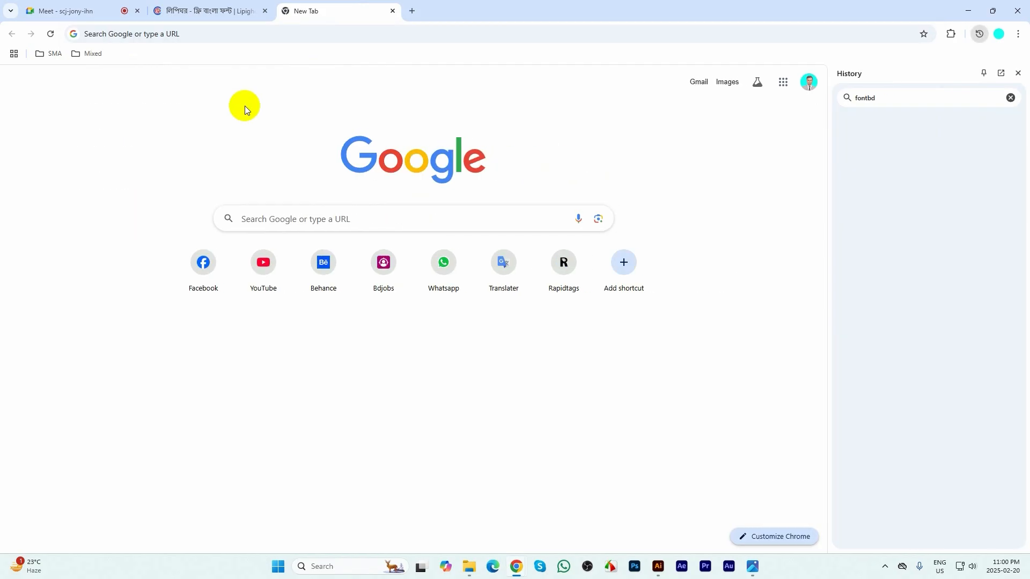
double_click(896, 99)
key("ctrl+c")
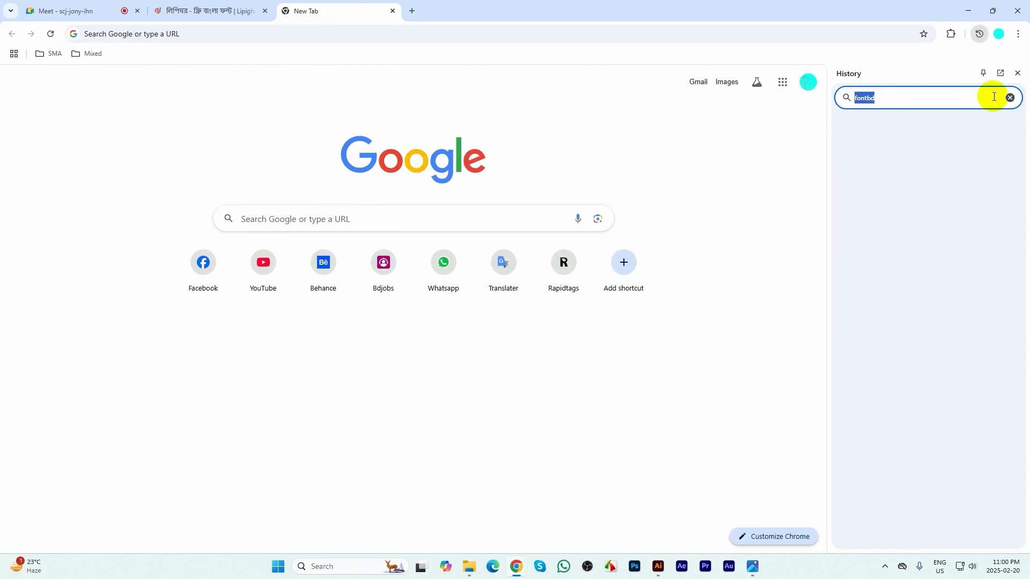
left_click(1012, 77)
left_click(306, 35)
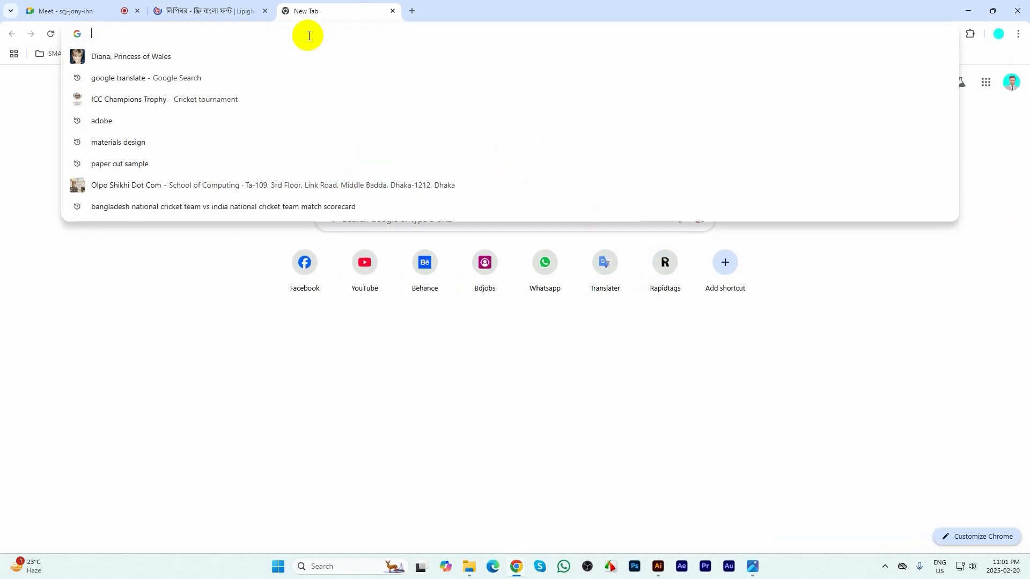
key("ctrl+v")
key("Return")
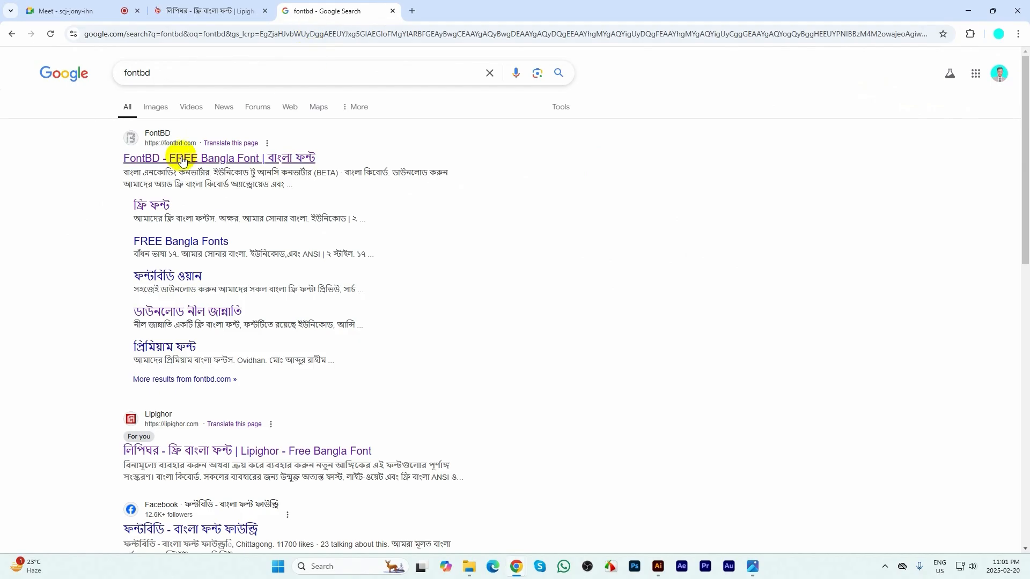
middle_click(170, 158)
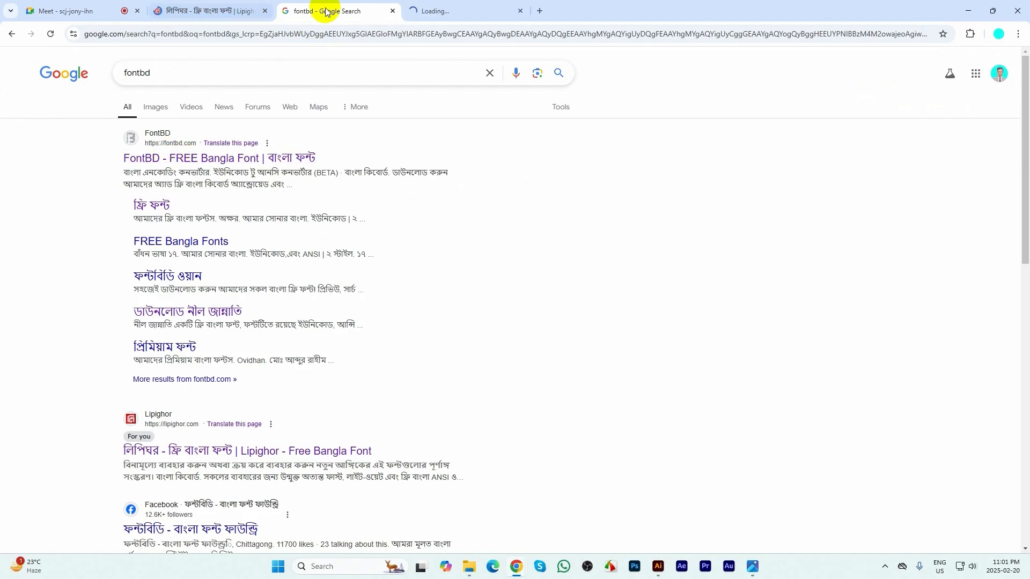
left_click_drag(329, 9, 472, 9)
- Search for "okkhor 52", open the Okkhor 52 free Bangla fonts site in its own tab, and reorder the search tab behind it
left_click(290, 71)
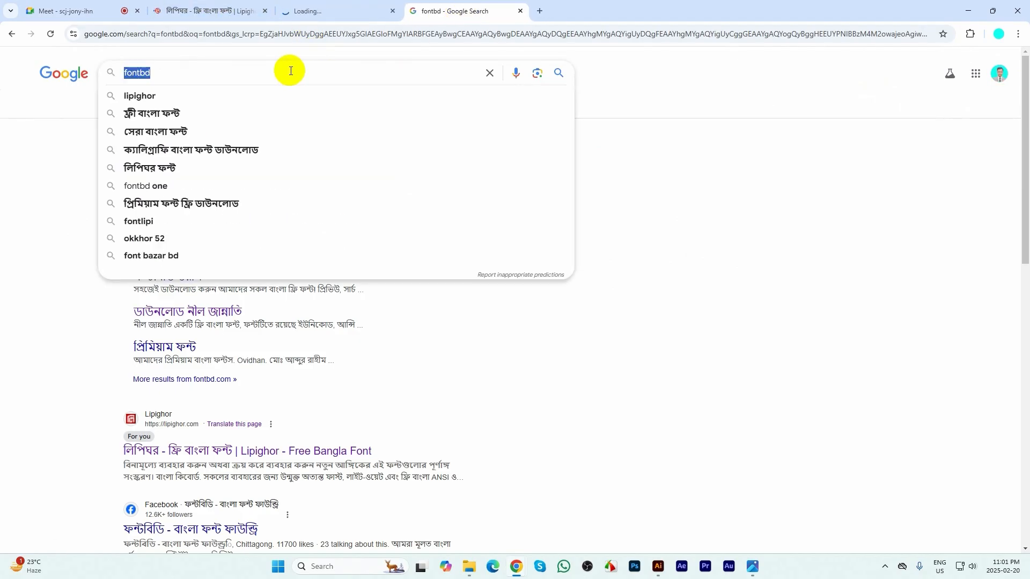
type("akkhor")
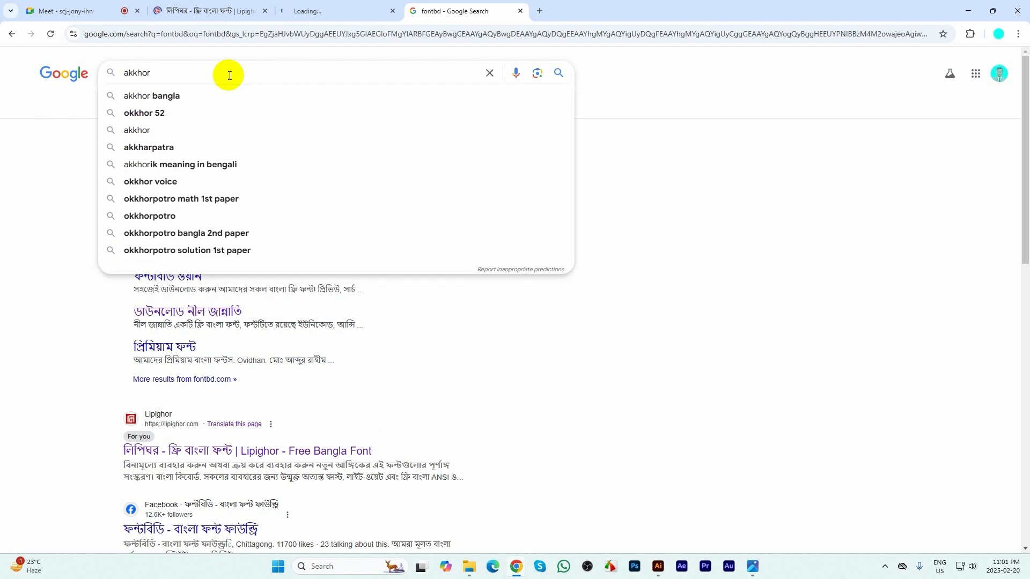
left_click(169, 112)
middle_click(184, 159)
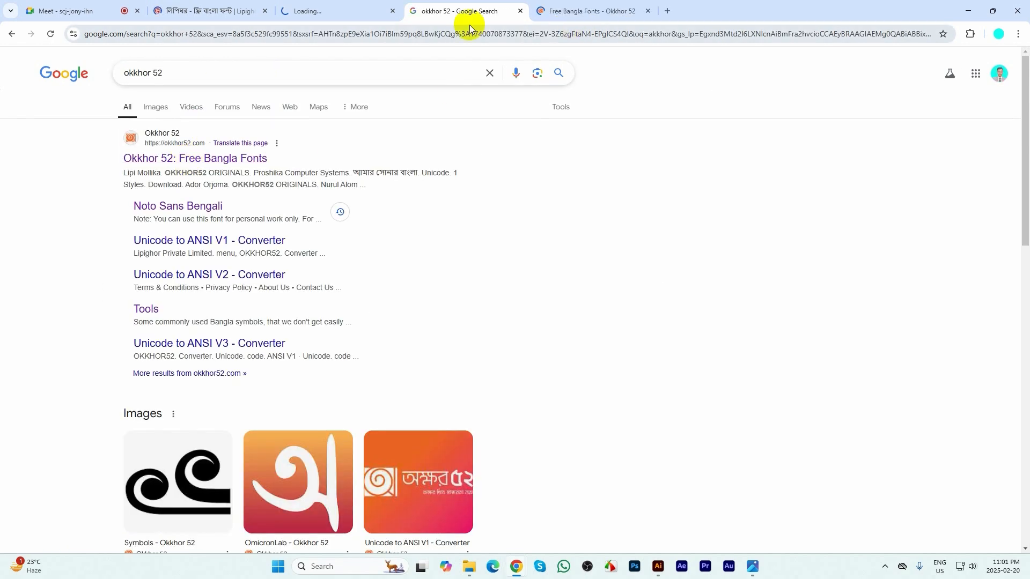
left_click_drag(472, 11, 590, 11)
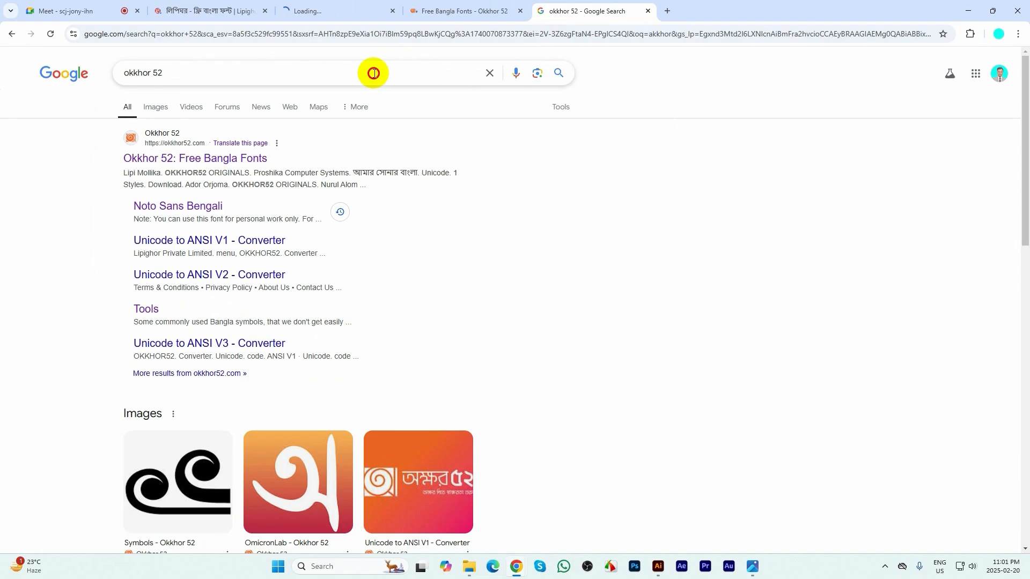
- Search for "omicronlab", open the OmicronLab home page in its own tab, and reorder the search tab behind it
left_click(374, 74)
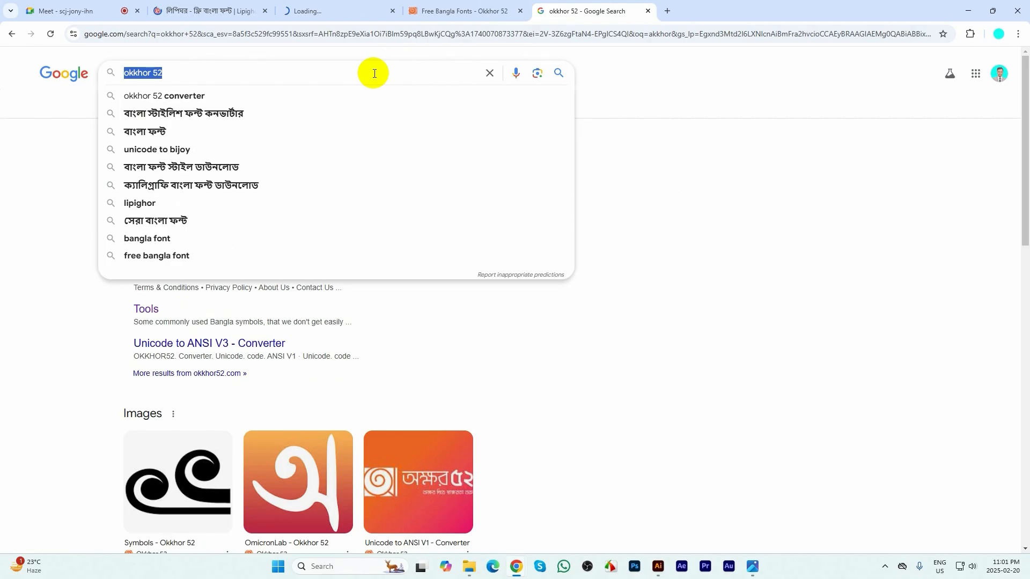
type("omi")
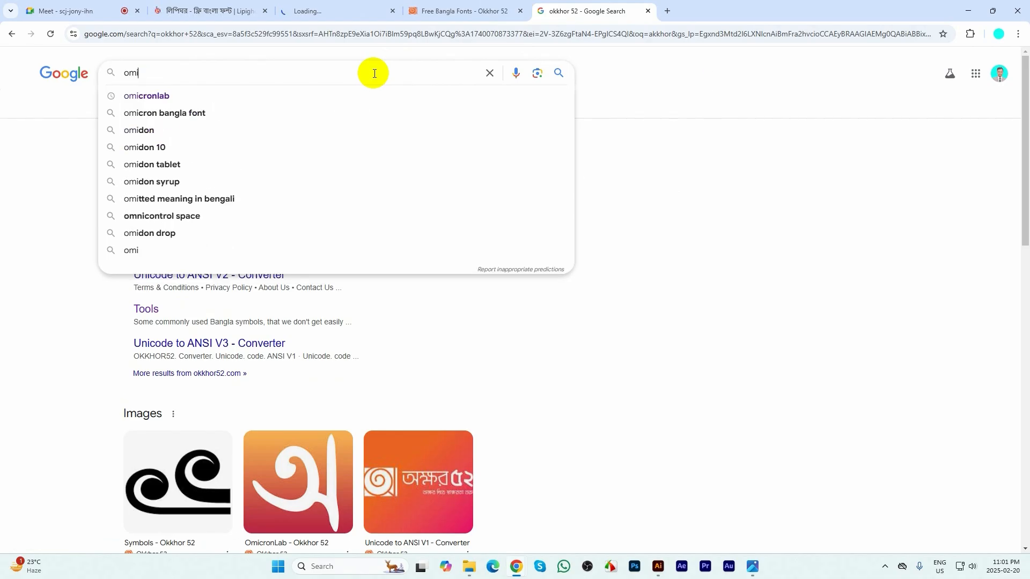
left_click(188, 96)
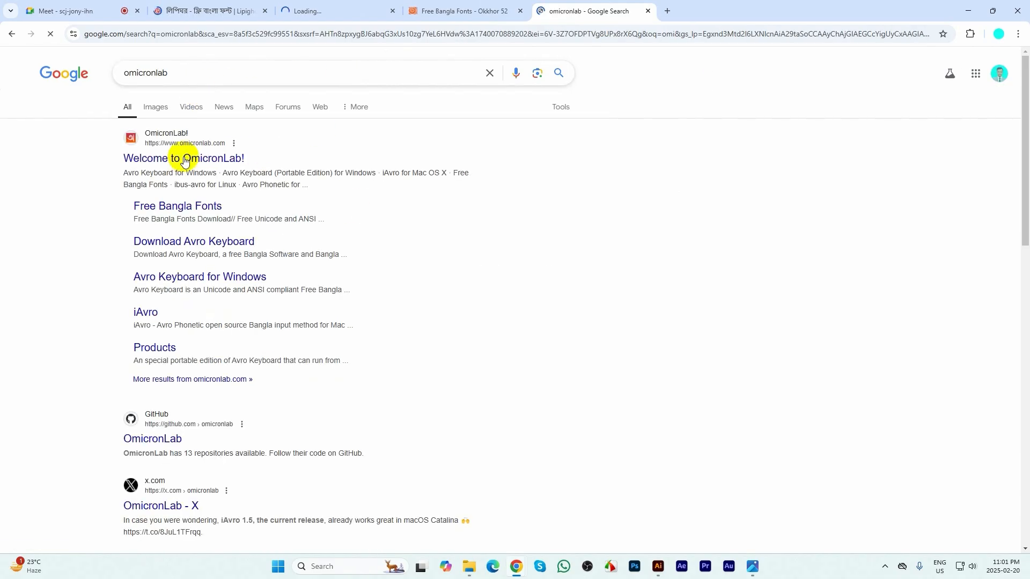
middle_click(185, 159)
left_click_drag(597, 12, 704, 15)
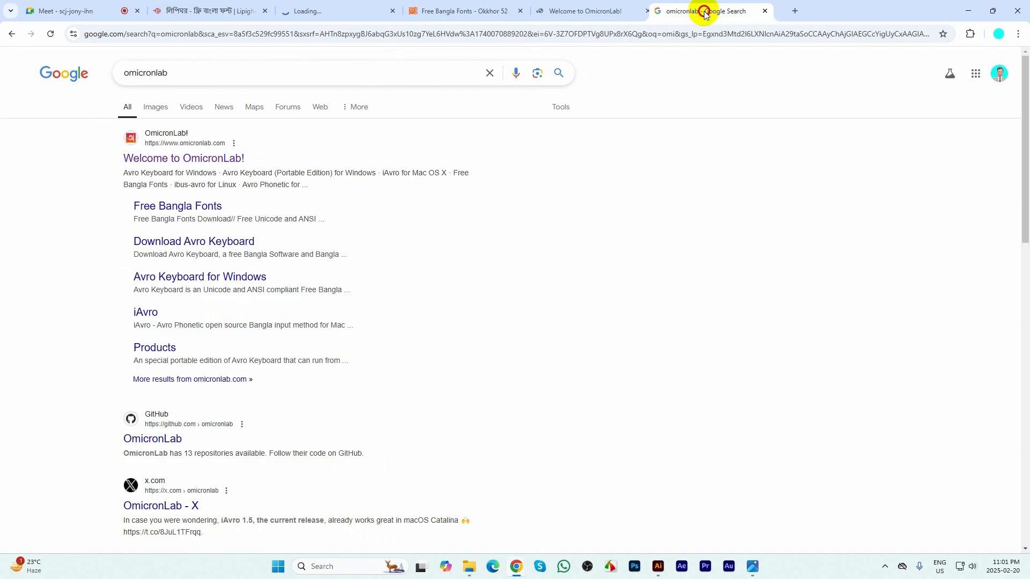
- Look over the OmicronLab home page and open its Bangla Fonts page
left_click(602, 11)
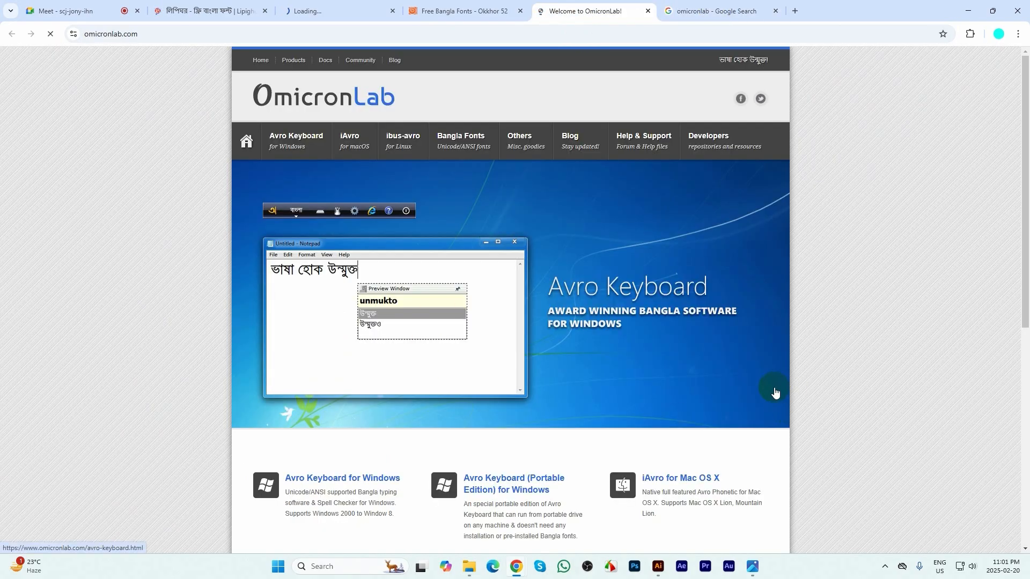
scroll(559, 322, "down", 6)
scroll(558, 317, "up", 6)
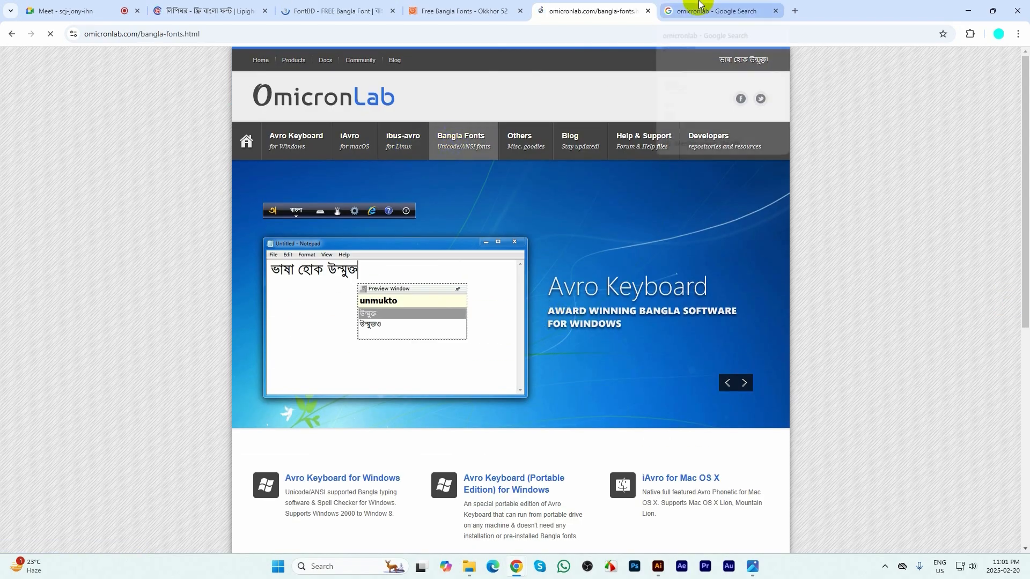
- Return to the Lipighor tab, dismiss its advertisement and load lipighor.com again
left_click(198, 8)
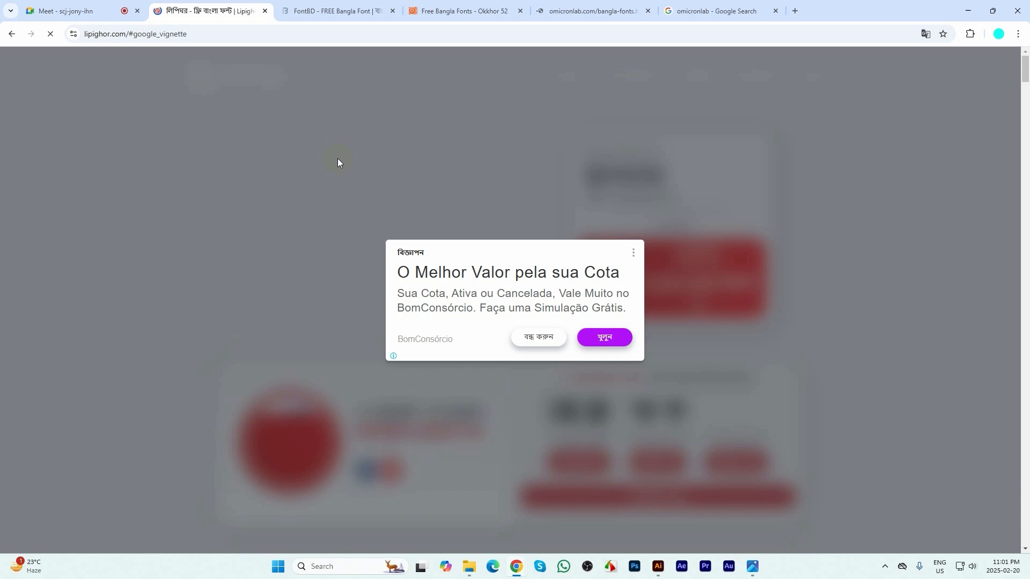
left_click(539, 337)
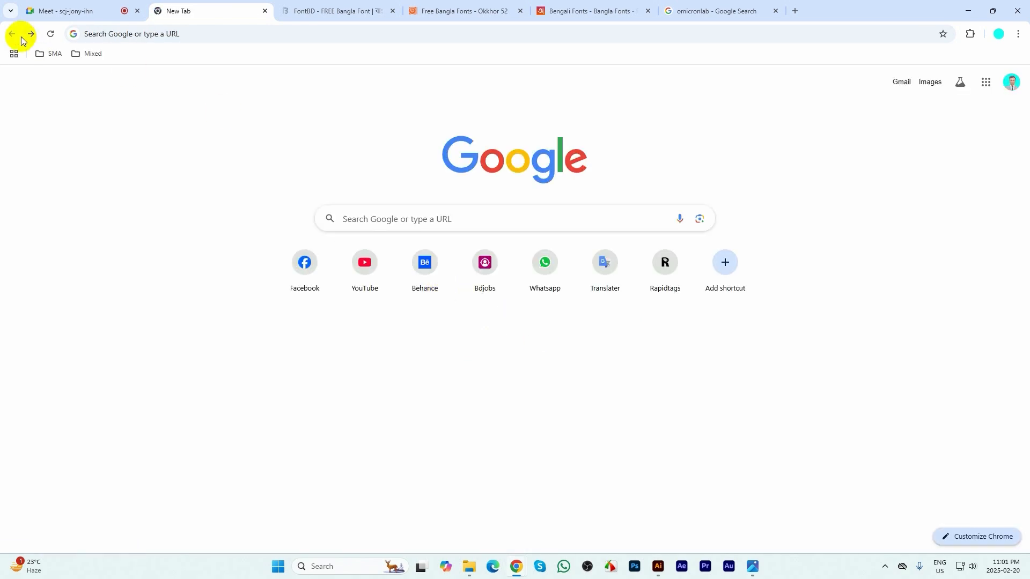
left_click(250, 35)
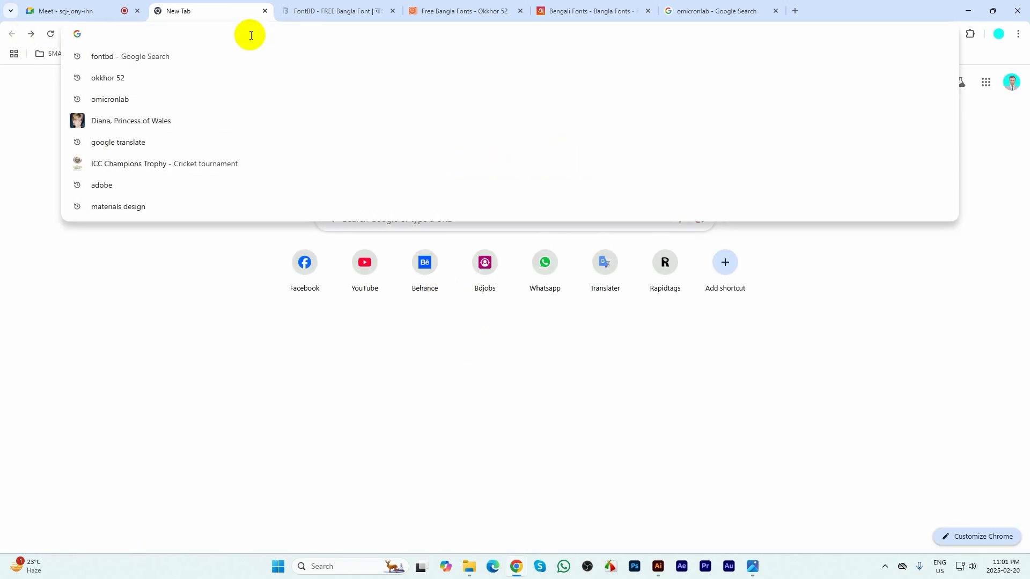
type("li")
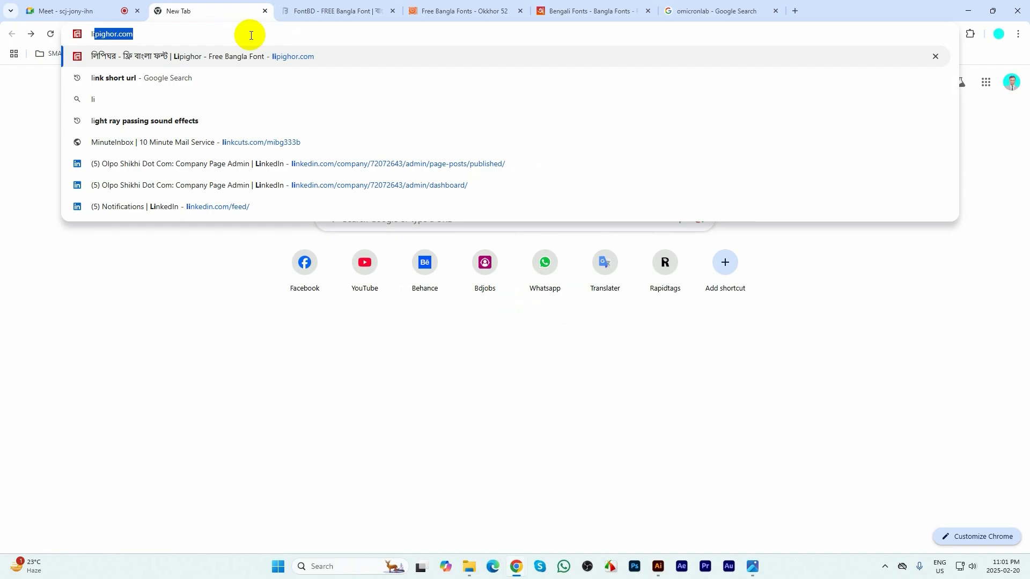
key("Return")
- Check the FontBD home page and the loading Lipighor tab, and close the advertisement covering FontBD
left_click(329, 9)
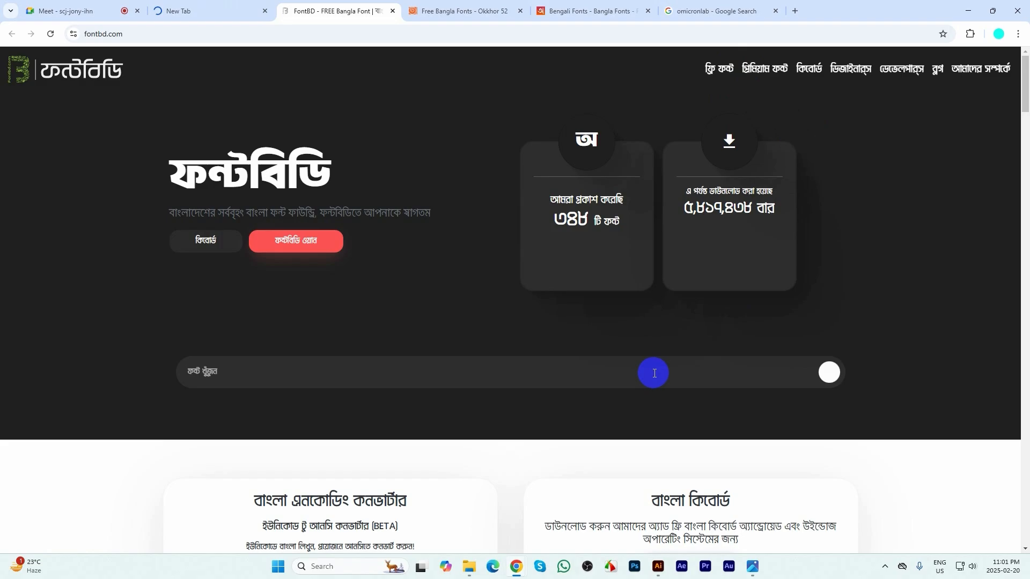
left_click(178, 9)
left_click(168, 33)
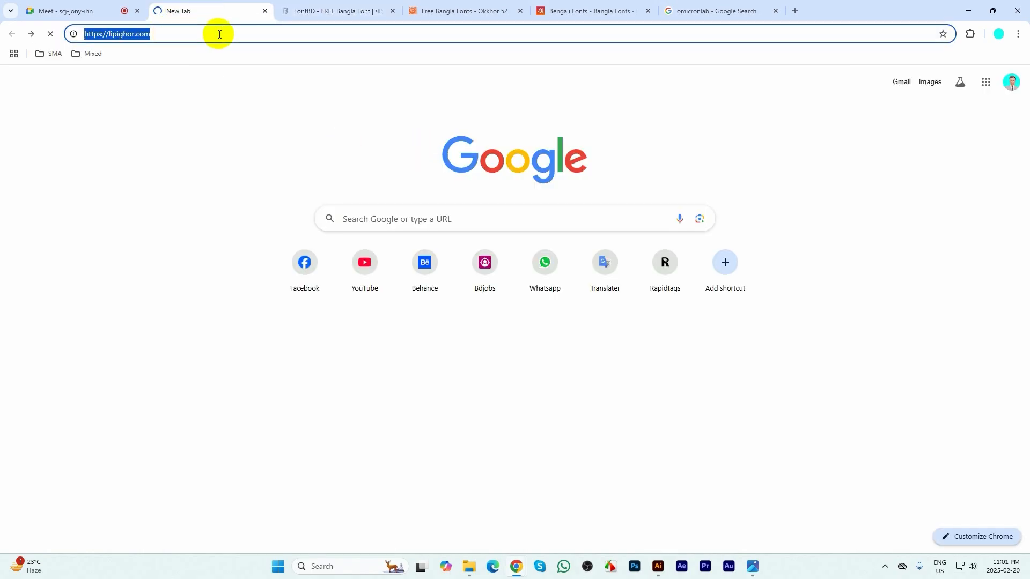
left_click(323, 10)
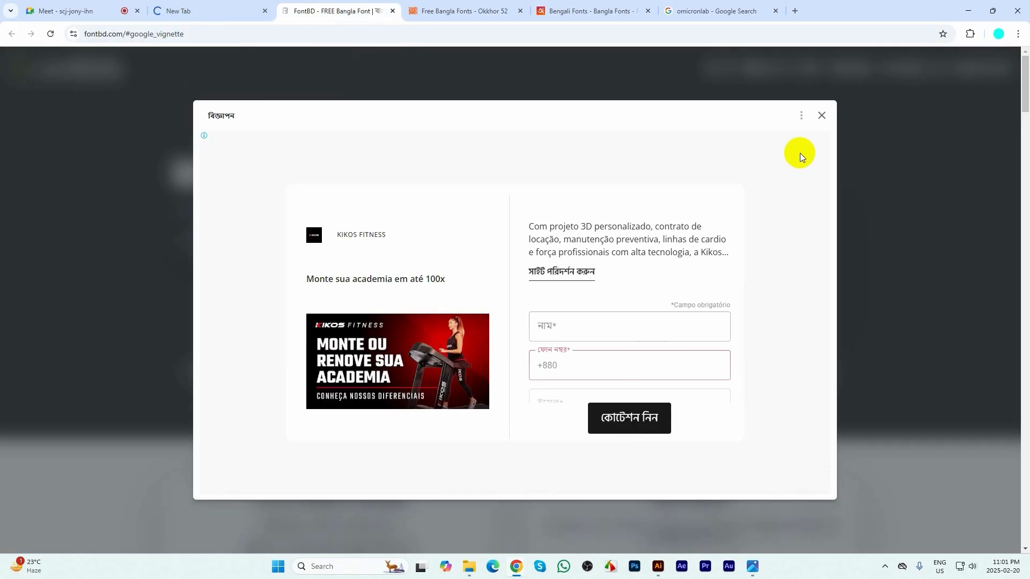
left_click(819, 118)
- Open FontBD's free fonts page and browse the Bangla font samples available for download
left_click(210, 11)
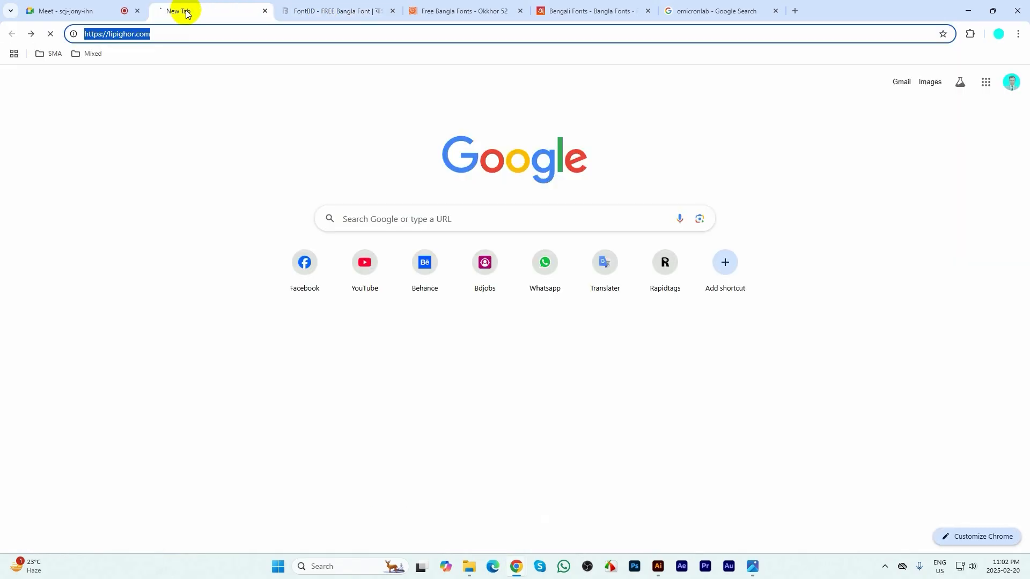
left_click(323, 7)
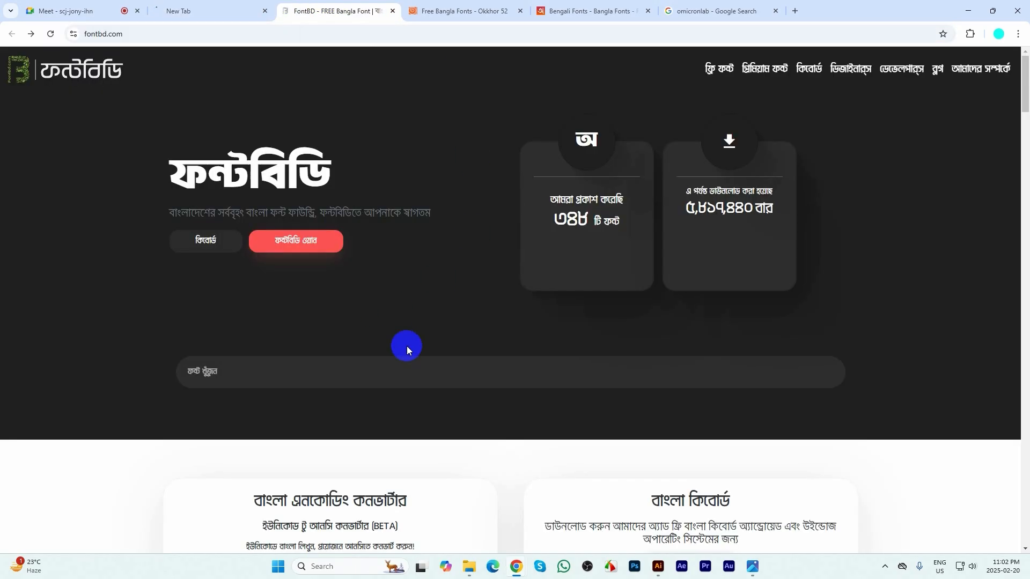
left_click(715, 74)
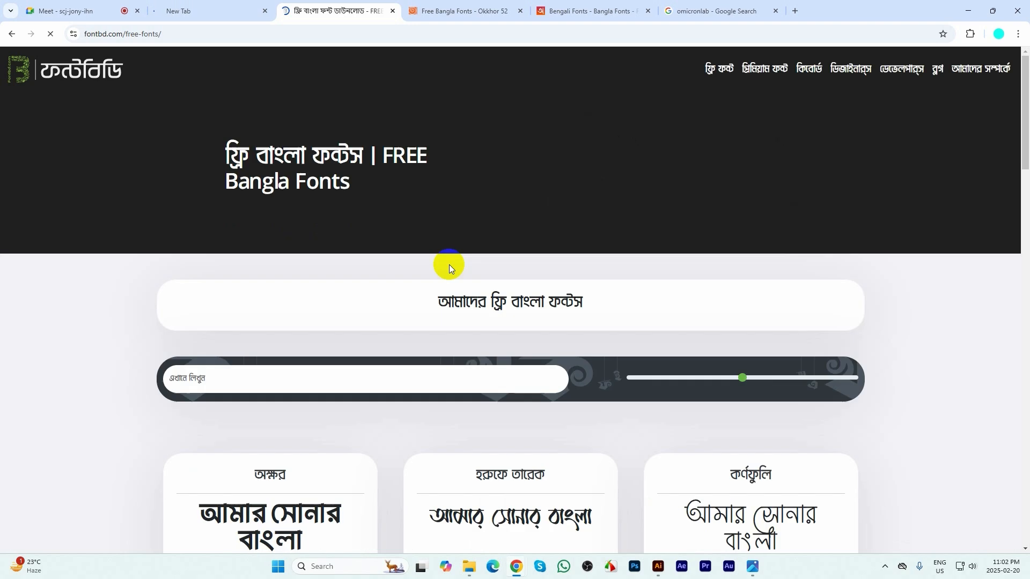
scroll(448, 265, "down", 7)
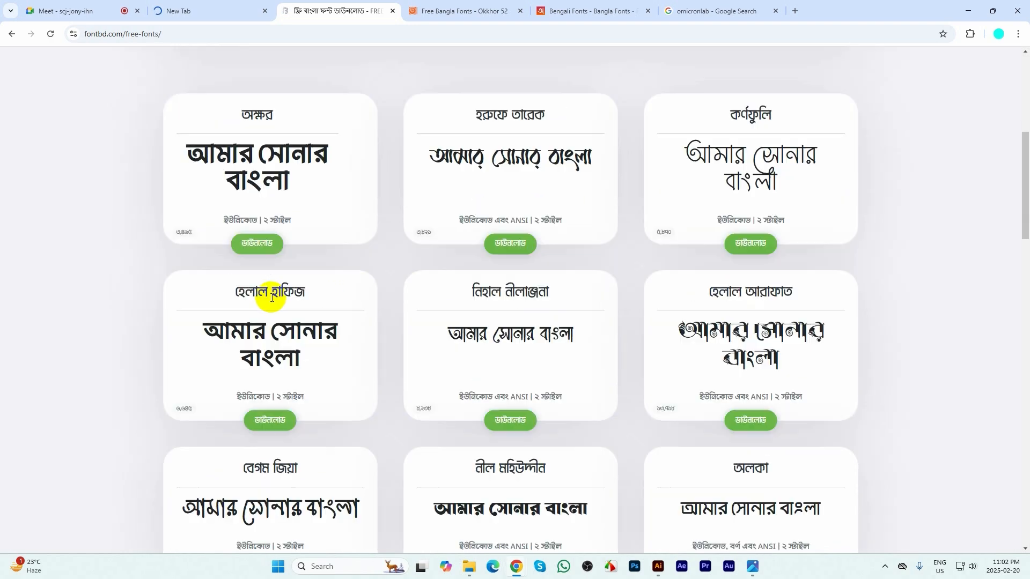
scroll(272, 297, "down", 1)
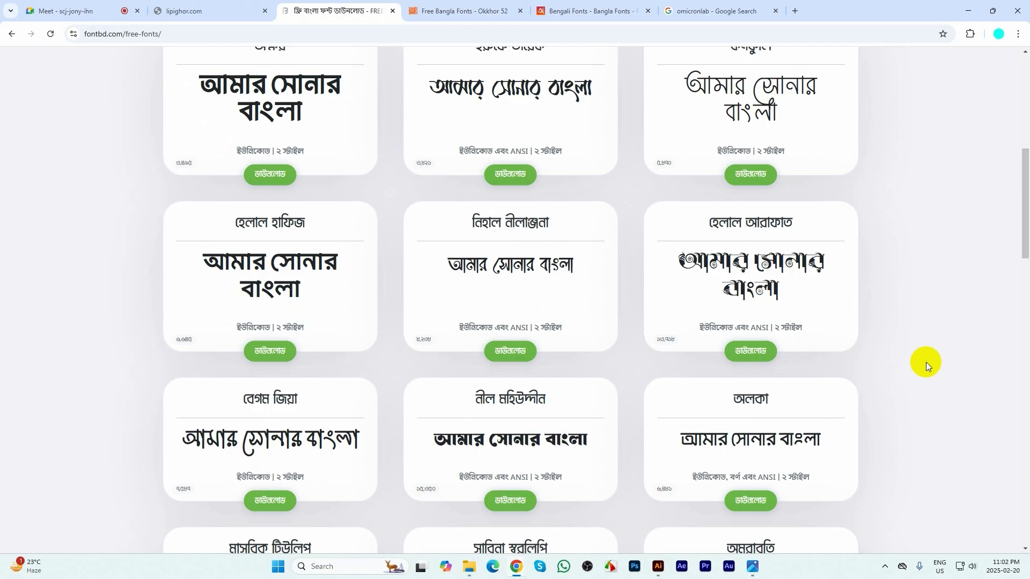
scroll(507, 381, "down", 1)
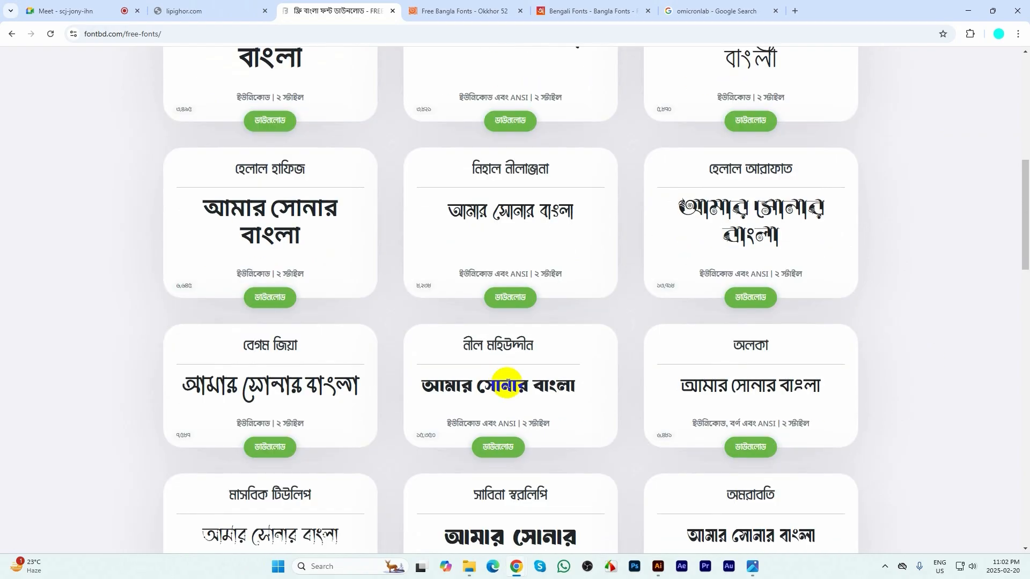
- Browse more of FontBD's free Bangla font samples and check the Okkhor 52 tab
scroll(507, 382, "down", 12)
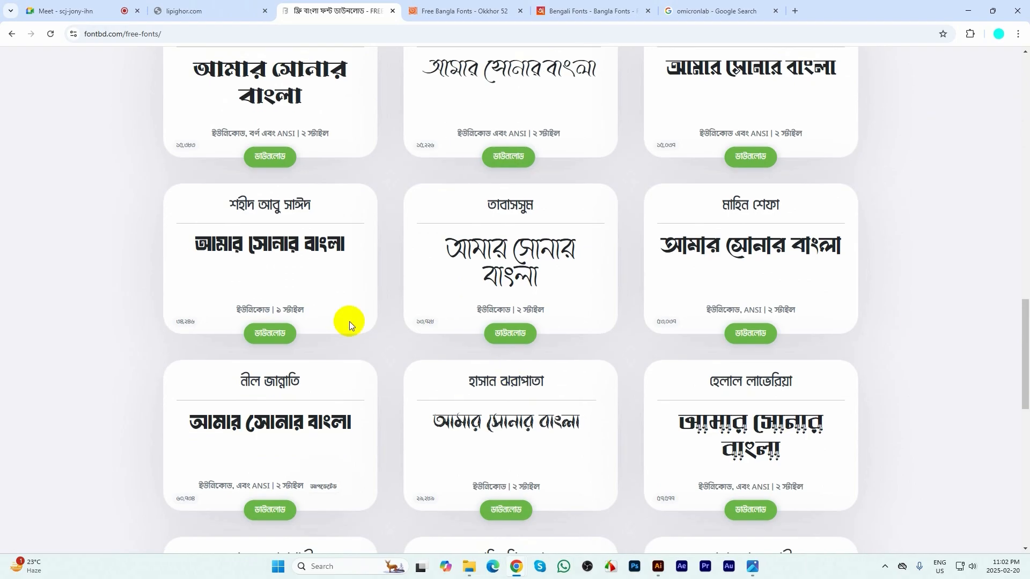
scroll(813, 378, "down", 2)
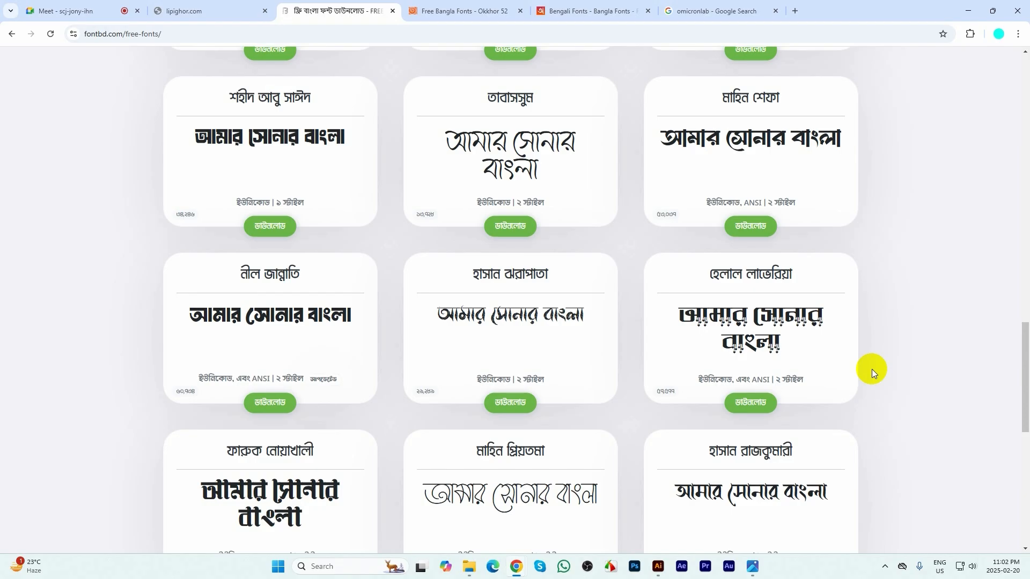
left_click(470, 13)
- Return to Lipighor, reload the site until its home page loads, and dismiss the translation offer
left_click(193, 11)
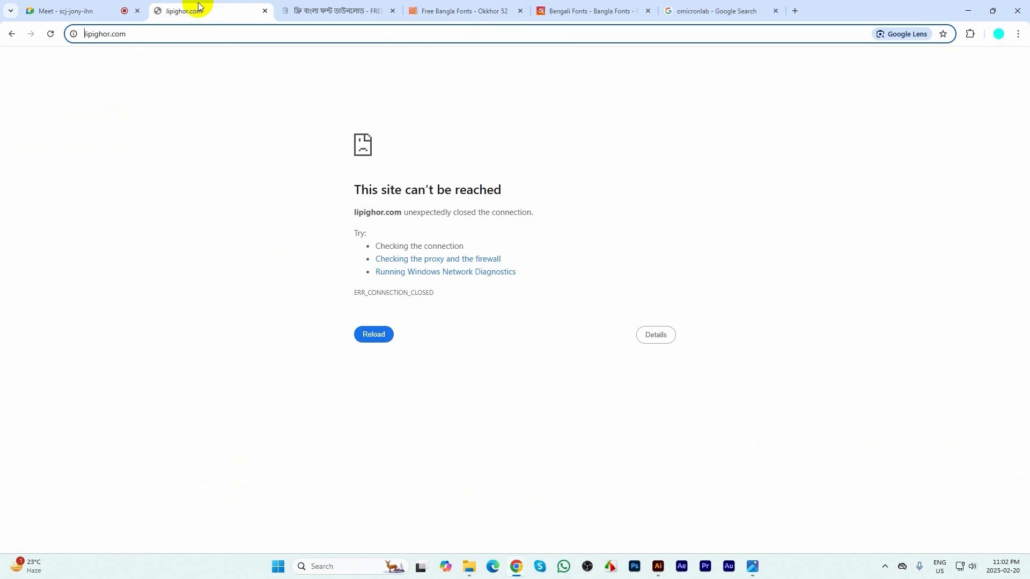
left_click(52, 37)
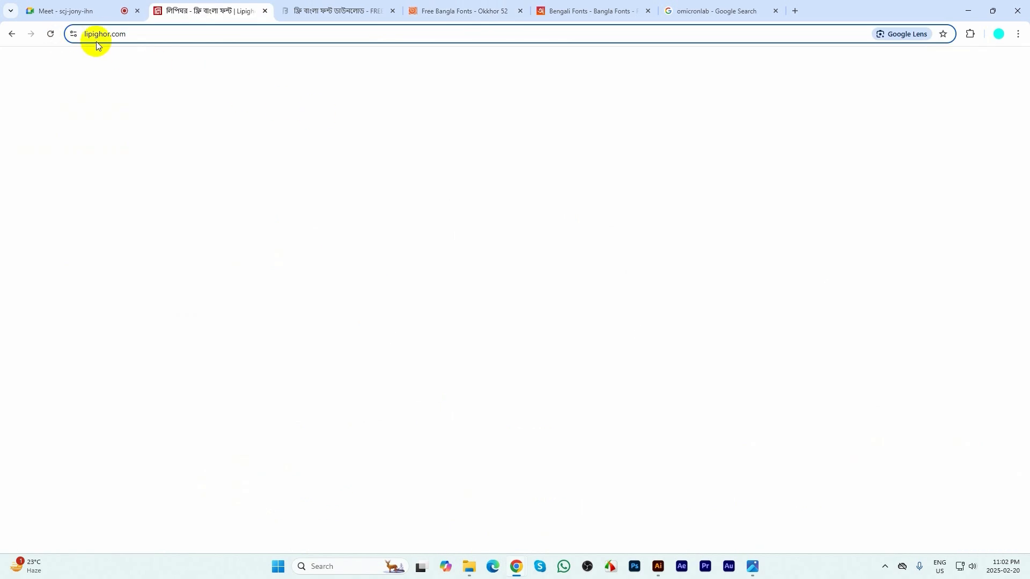
left_click(50, 34)
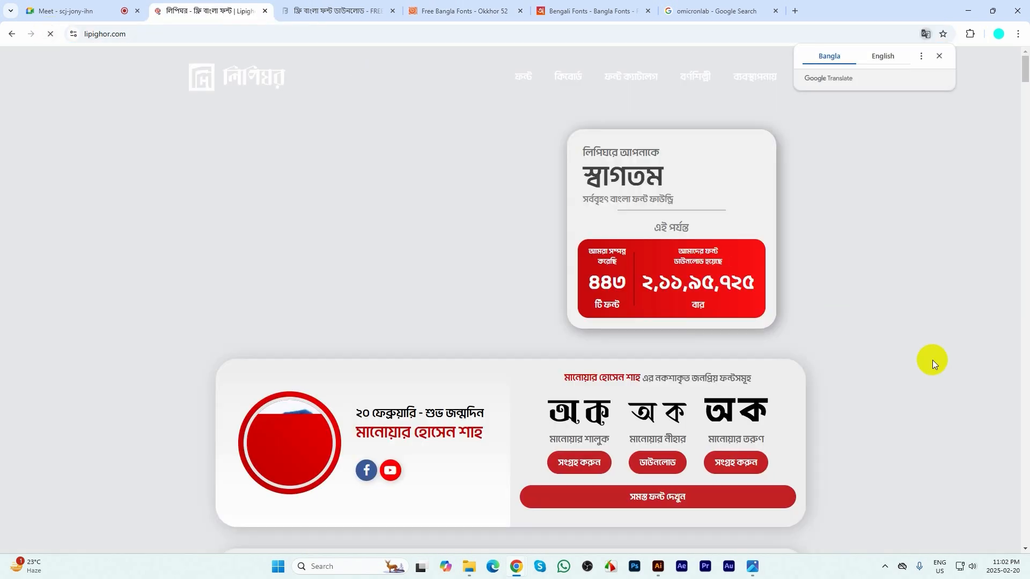
left_click(939, 57)
scroll(697, 346, "down", 12)
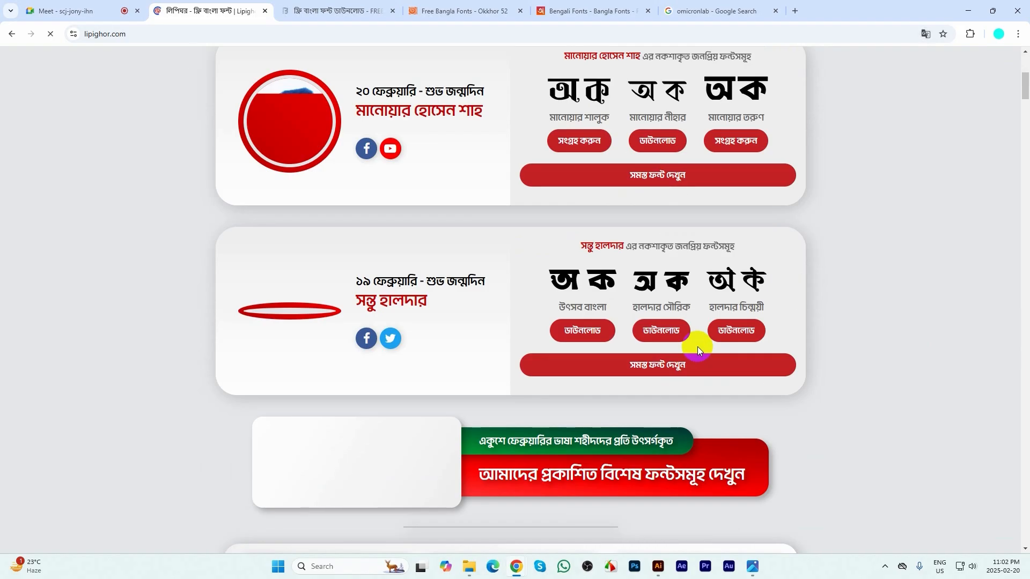
scroll(693, 335, "up", 12)
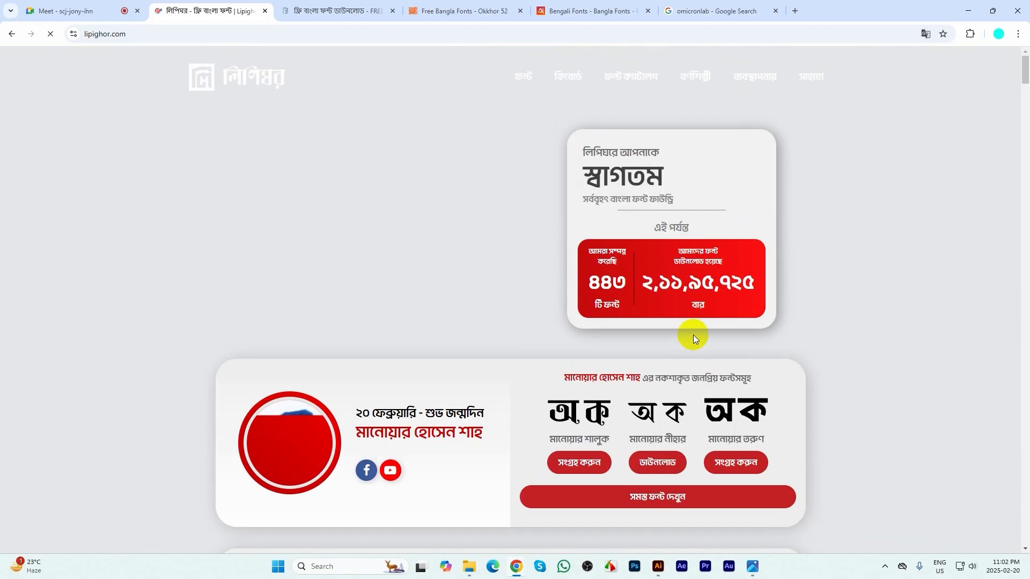
- Open Lipighor's free fonts list, advance to its second page and look over the font samples
mouse_move(511, 78)
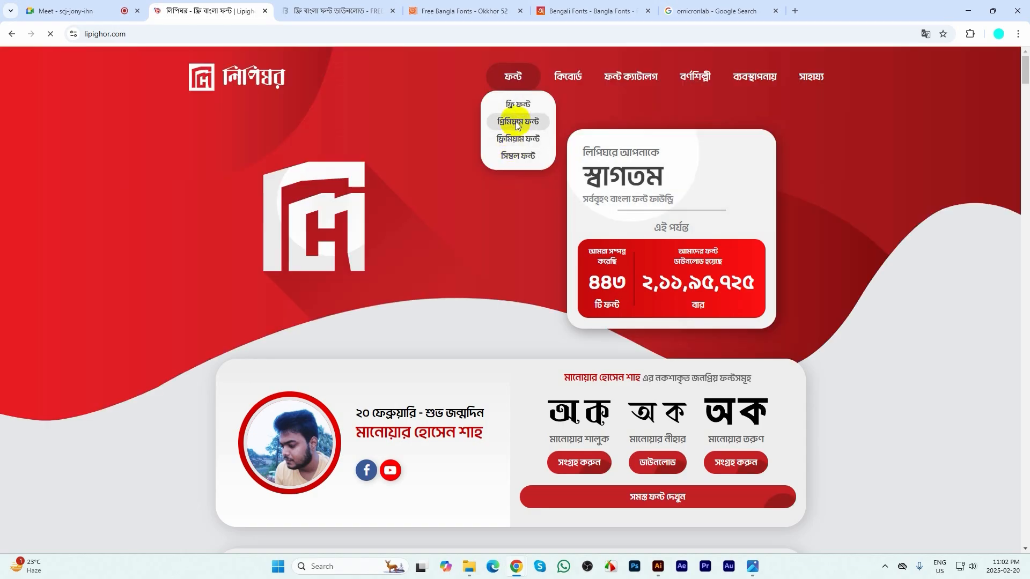
left_click(518, 104)
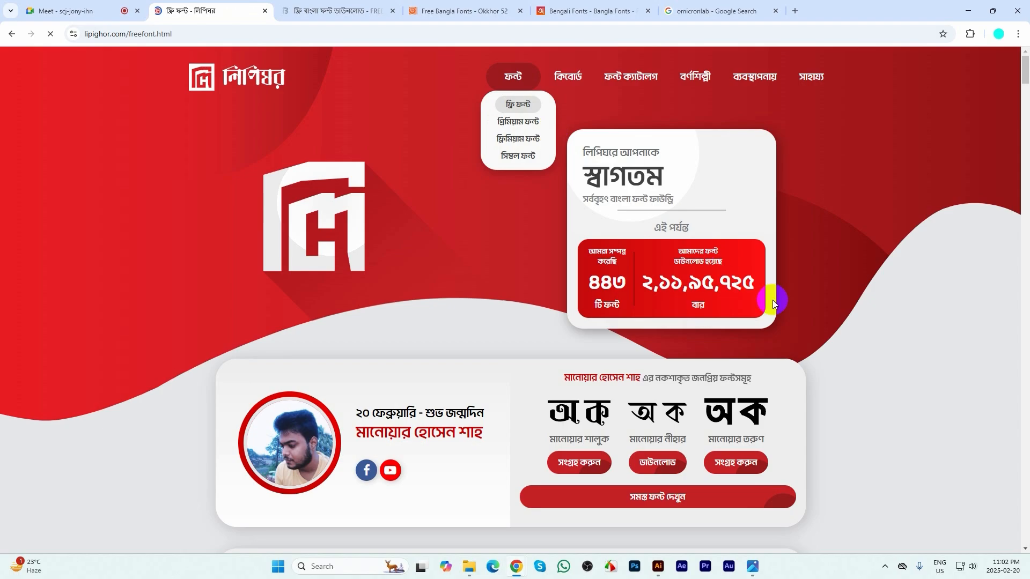
scroll(577, 329, "down", 7)
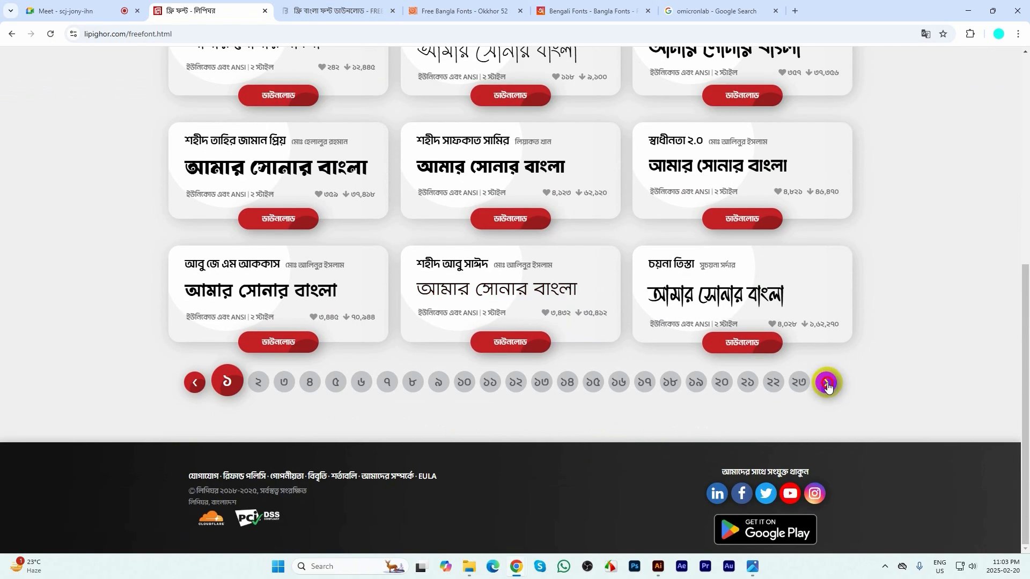
left_click(827, 383)
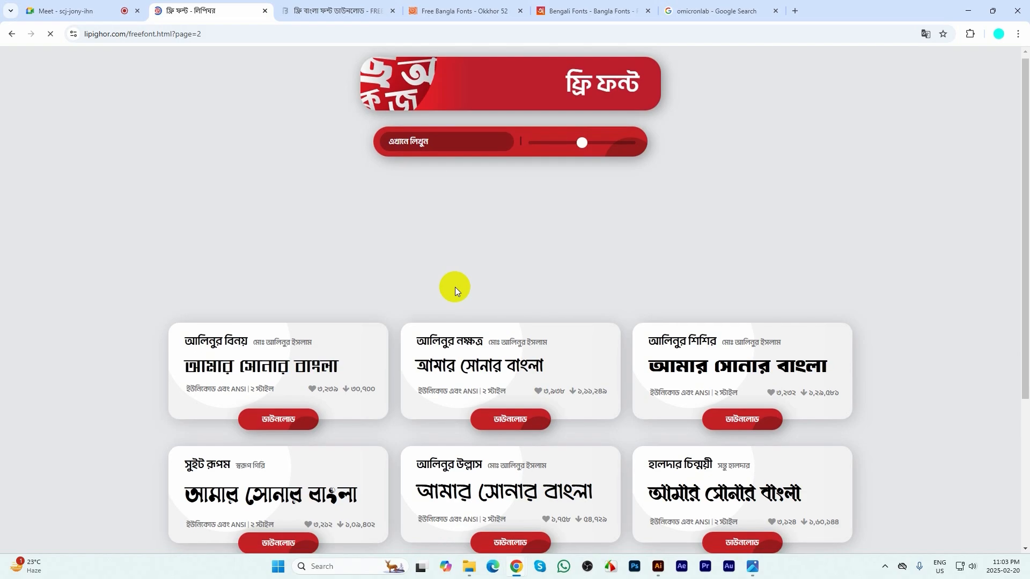
scroll(455, 287, "down", 4)
scroll(455, 287, "up", 4)
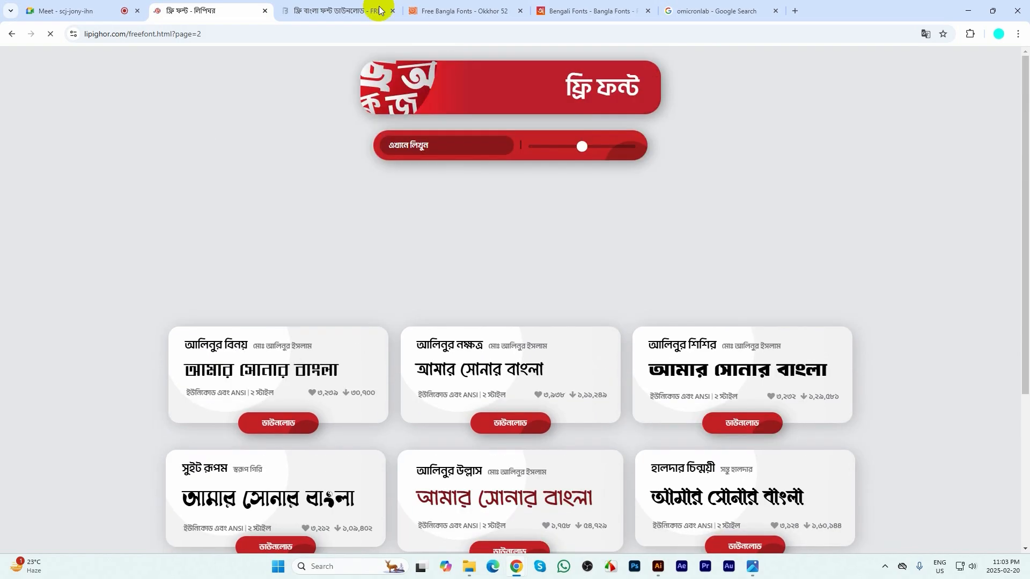
- Switch to the Okkhor 52 site and close the advertisement covering its font list
left_click(379, 10)
left_click(464, 11)
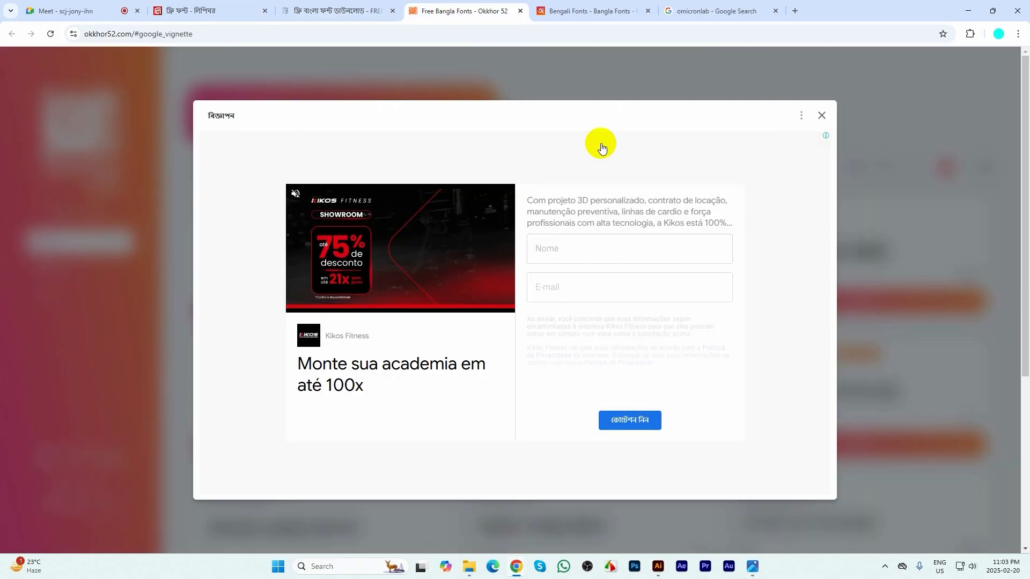
left_click(820, 117)
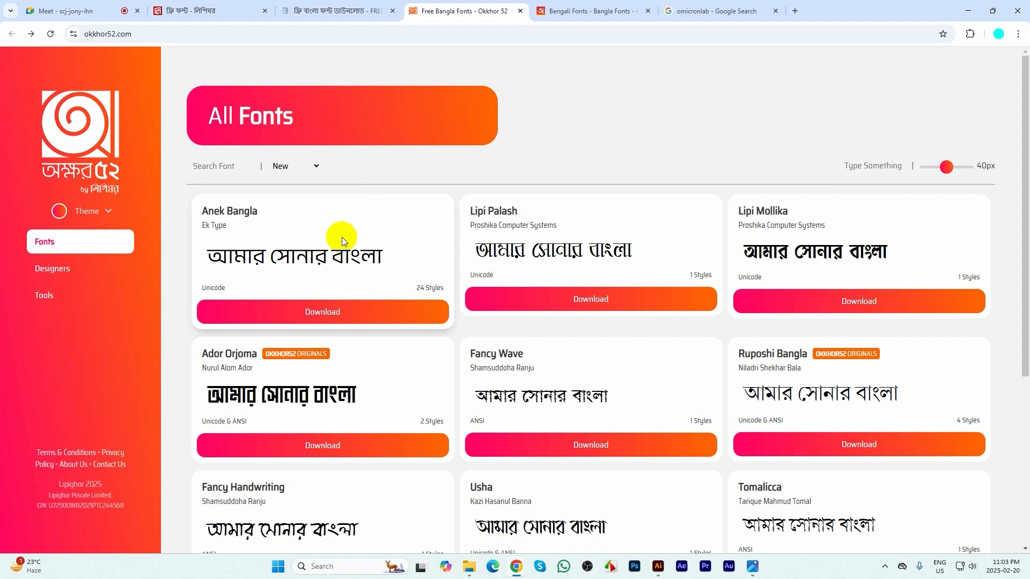
- Open the Bangla Symbols tool on Okkhor 52 and look over the symbols it offers for copying
left_click(72, 295)
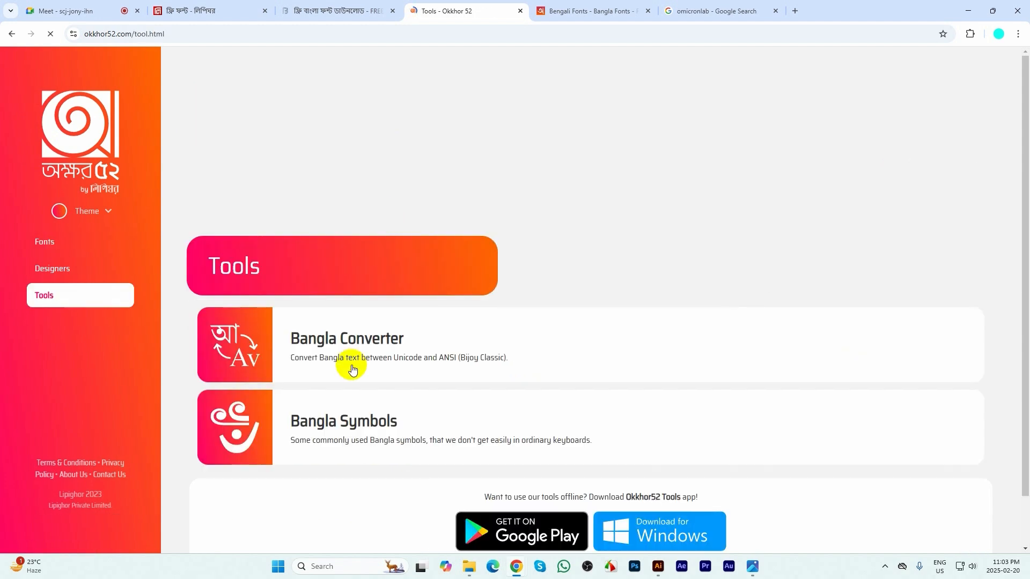
left_click(329, 368)
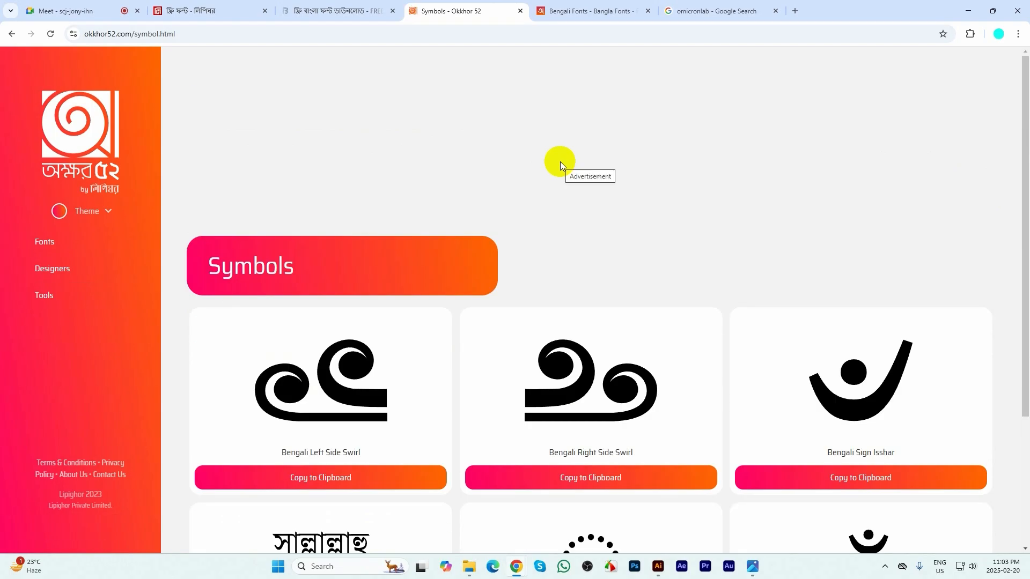
scroll(560, 161, "down", 3)
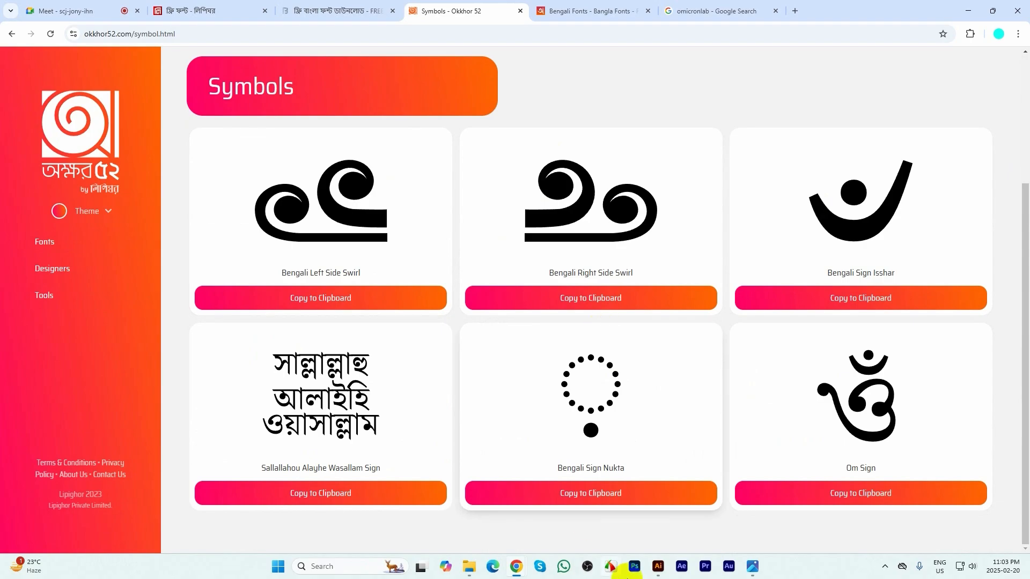
mouse_move(662, 568)
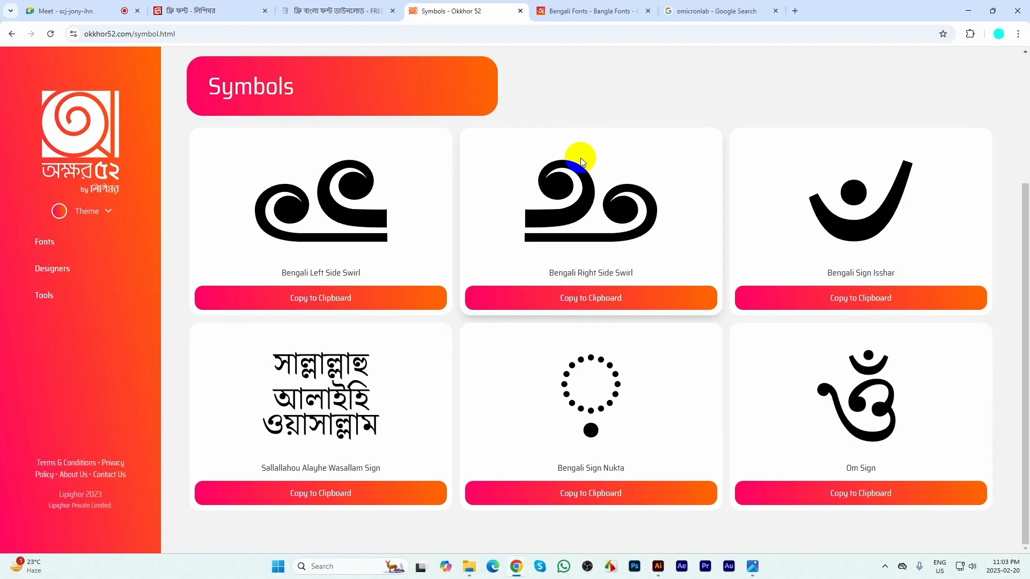
- Browse OmicronLab's free Bangla fonts page from Kalpurush down to the Mukti fonts and return to its beginning
left_click(590, 10)
scroll(336, 269, "down", 10)
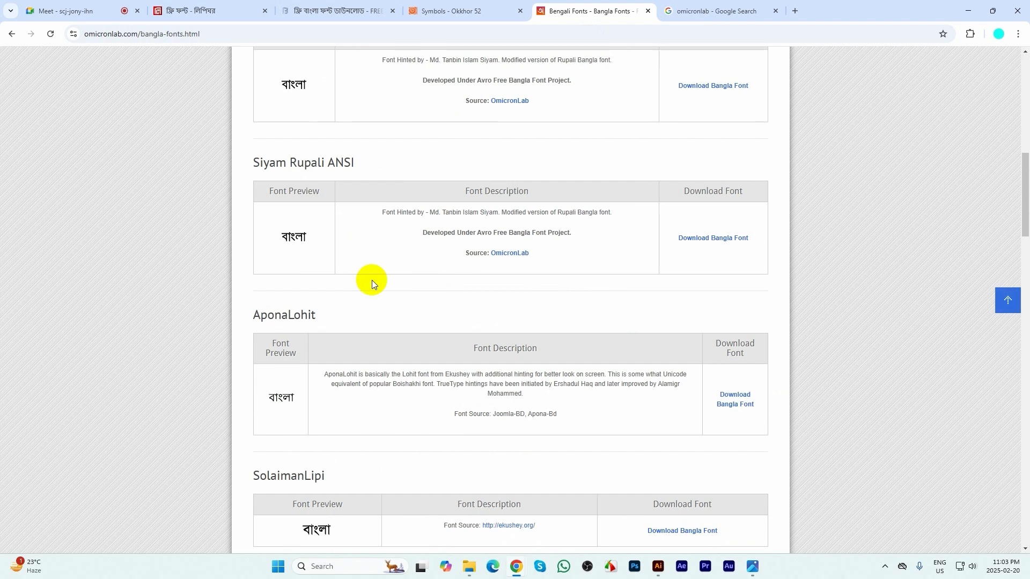
scroll(306, 342, "down", 1)
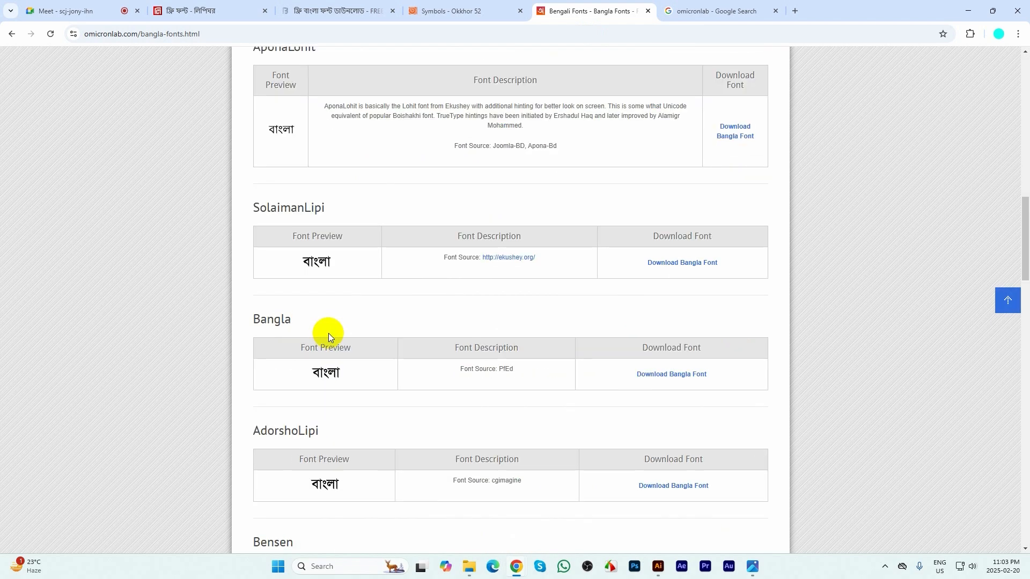
scroll(328, 336, "down", 4)
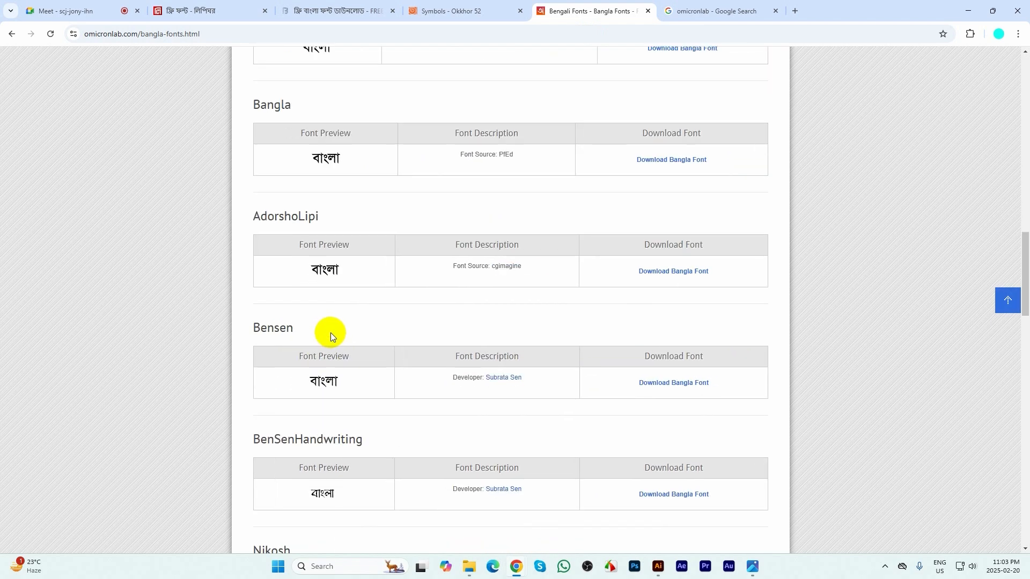
scroll(331, 335, "down", 6)
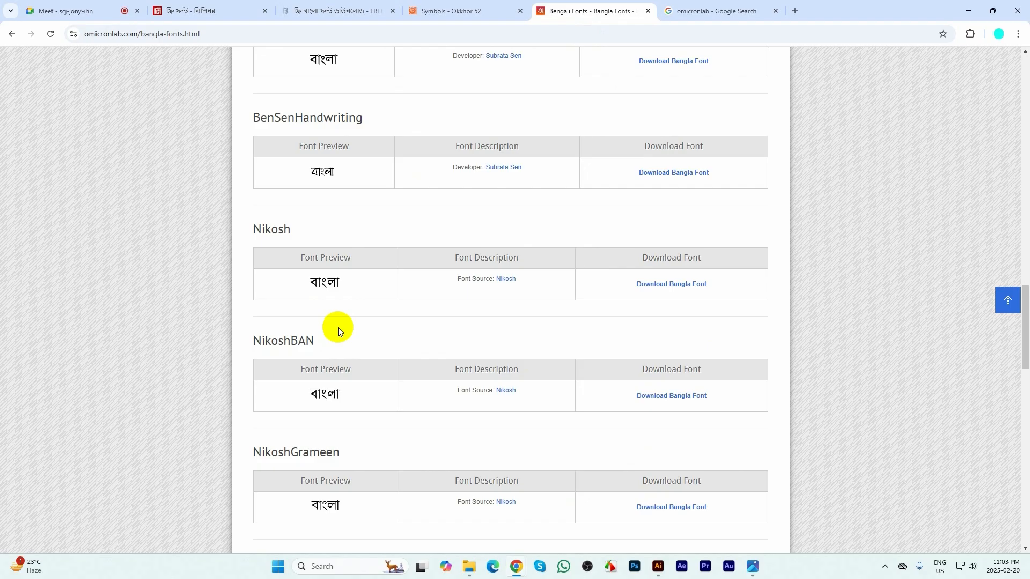
scroll(338, 330, "down", 13)
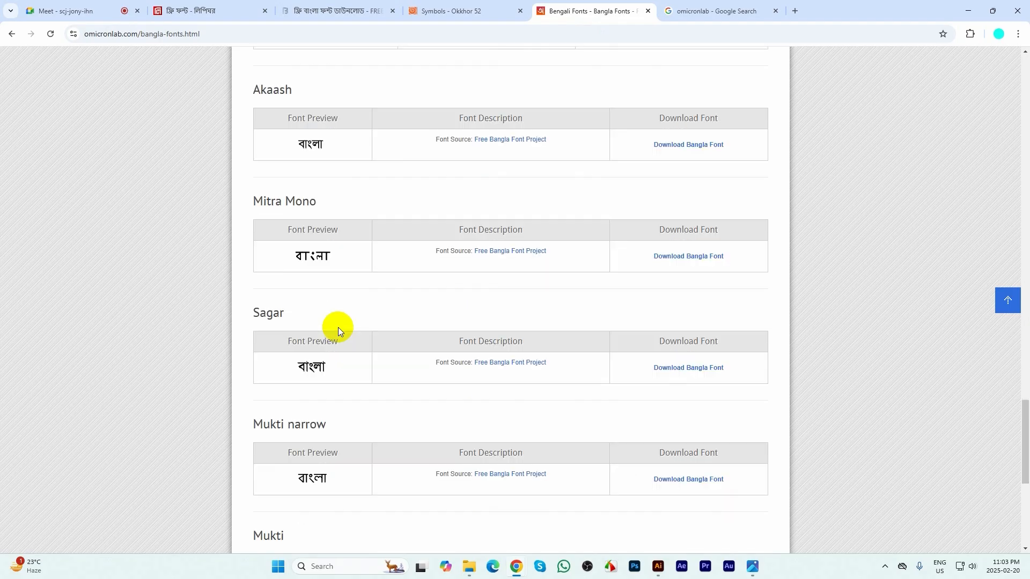
scroll(339, 330, "down", 5)
scroll(338, 330, "up", 20)
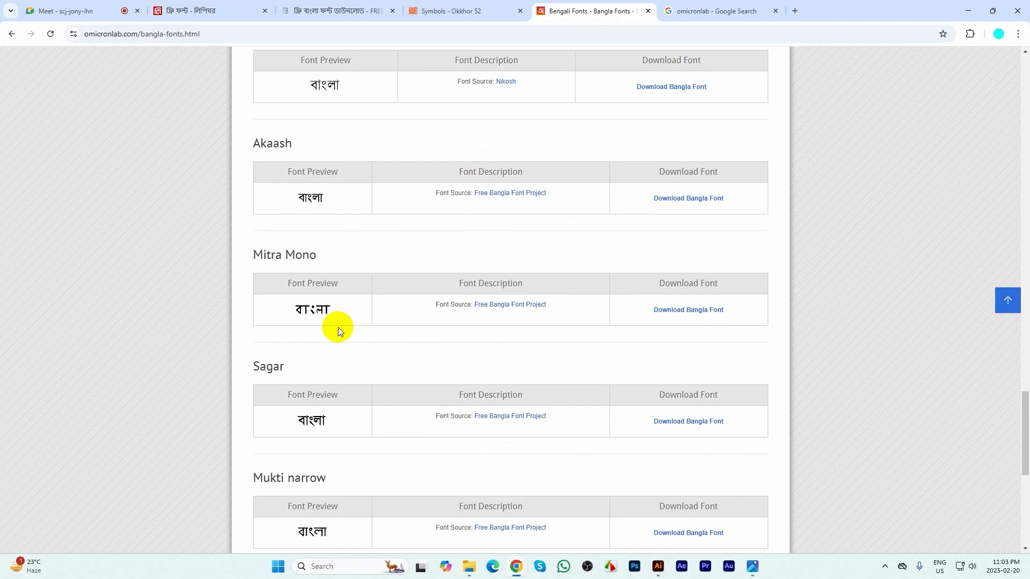
scroll(338, 329, "up", 14)
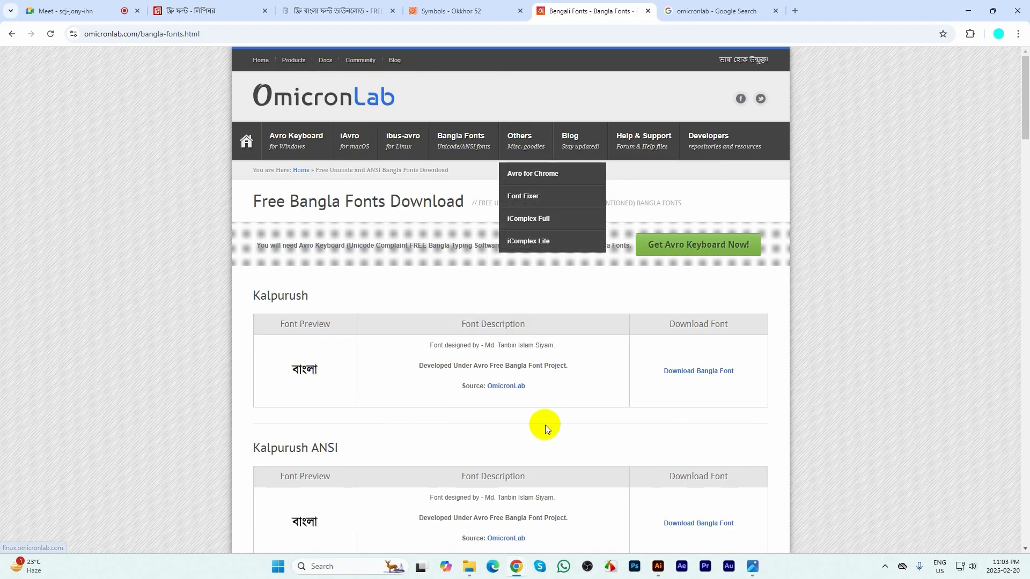
- Revisit the open Okkhor 52, FontBD and Lipighor pages in turn to recap the Bangla font sources
left_click(444, 11)
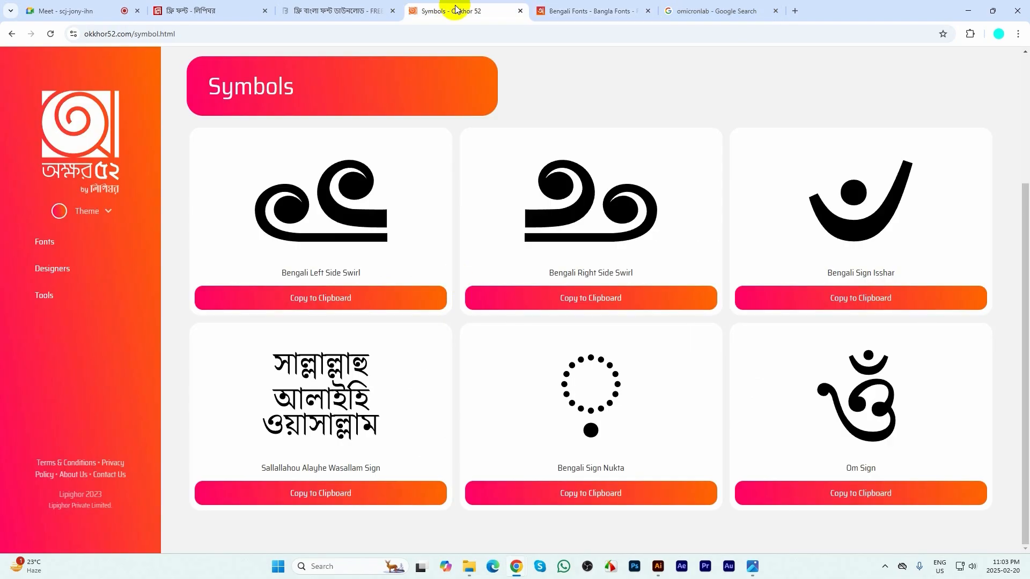
left_click(437, 298)
left_click(355, 5)
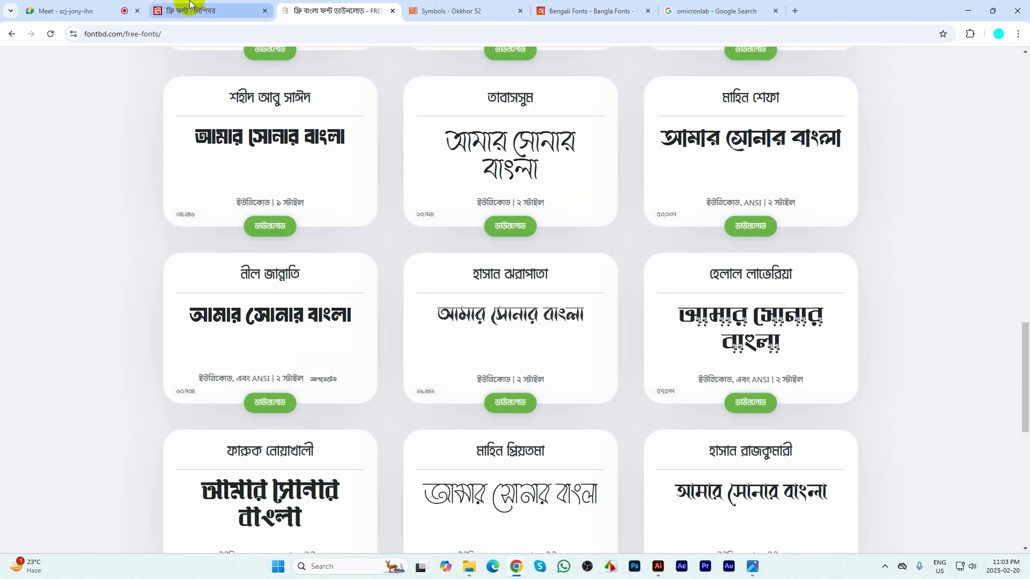
left_click(239, 10)
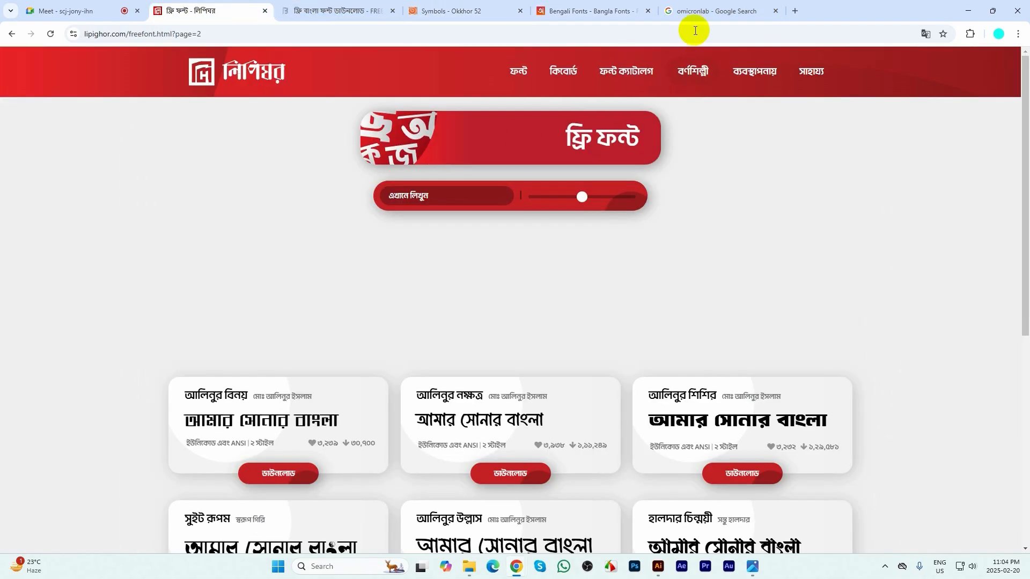
- Load dafont.com in place of the omicronlab search results and point out its web address
left_click(700, 10)
left_click(692, 34)
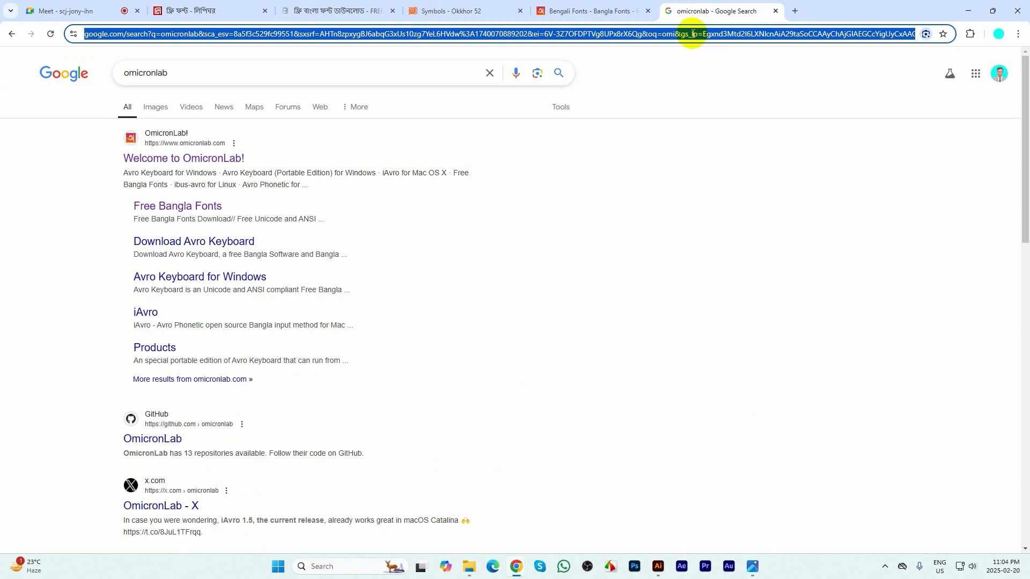
type("dafont")
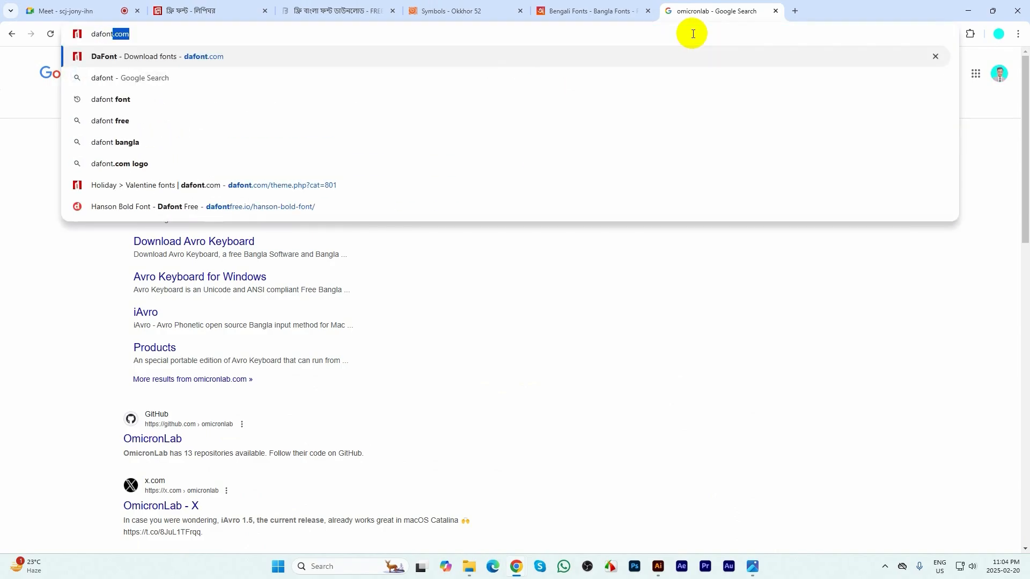
key("Return")
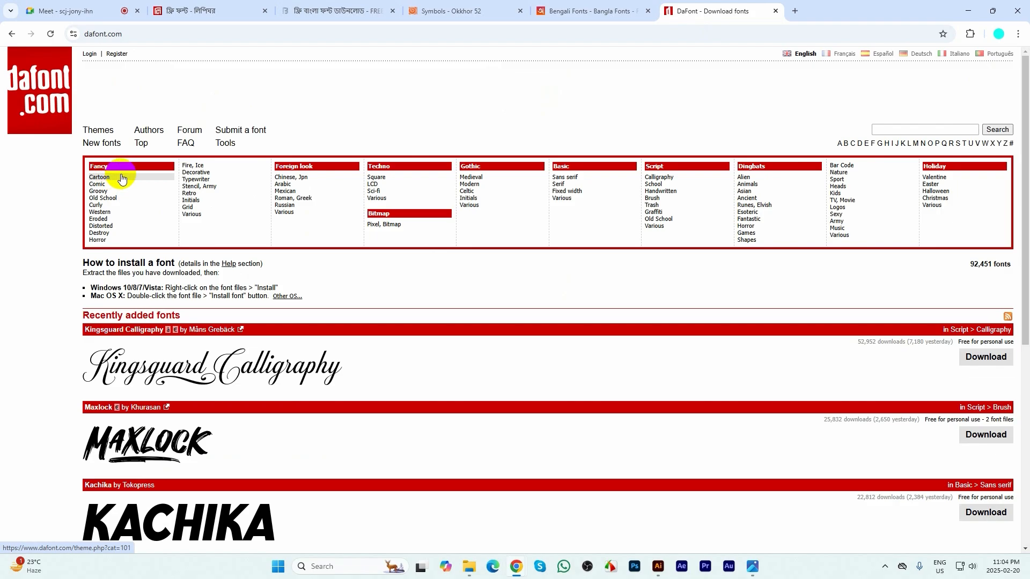
left_click(148, 34)
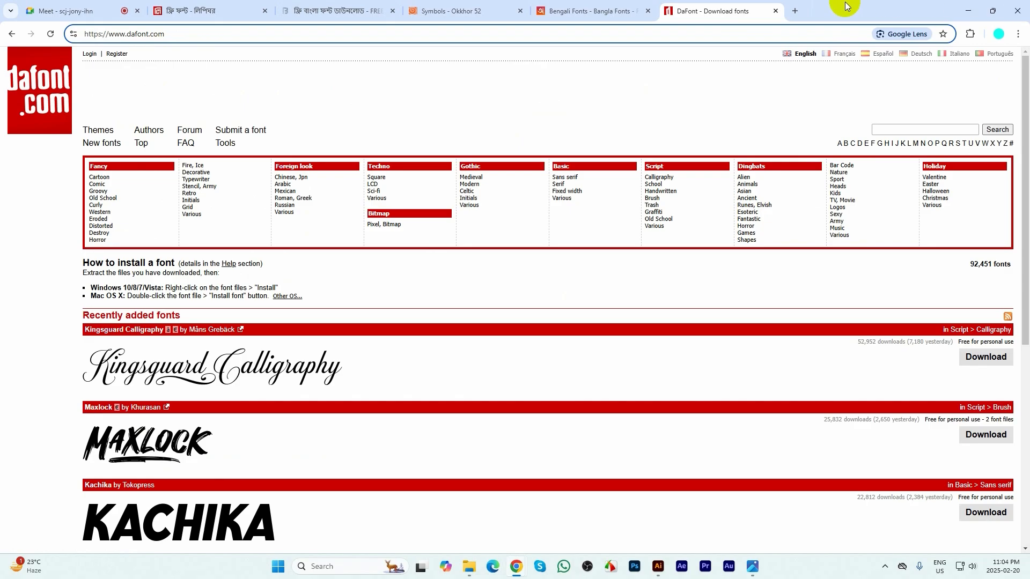
- Search for google font in a new tab, open the Google Fonts website and look through its trending font families
left_click(794, 12)
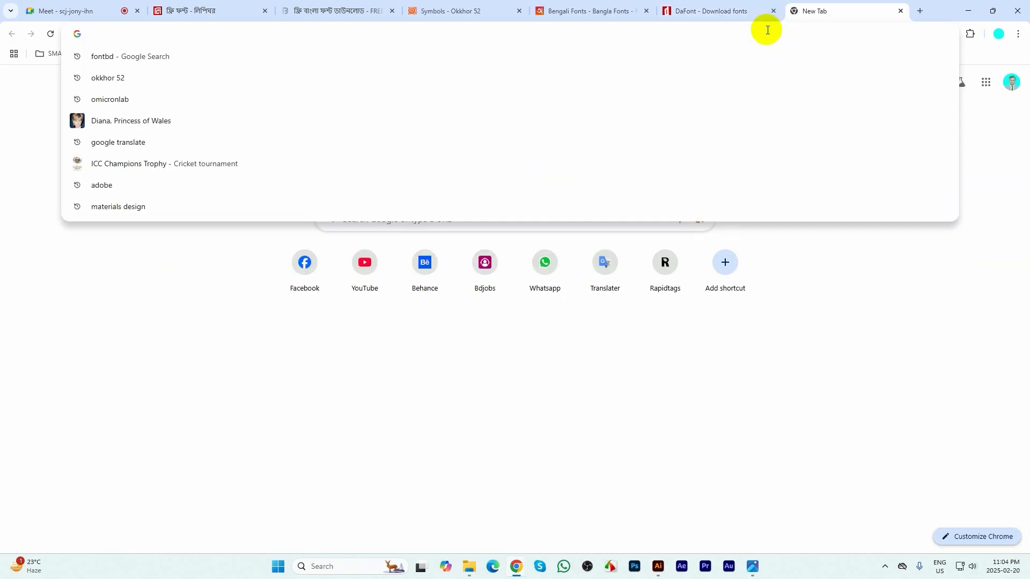
type("google")
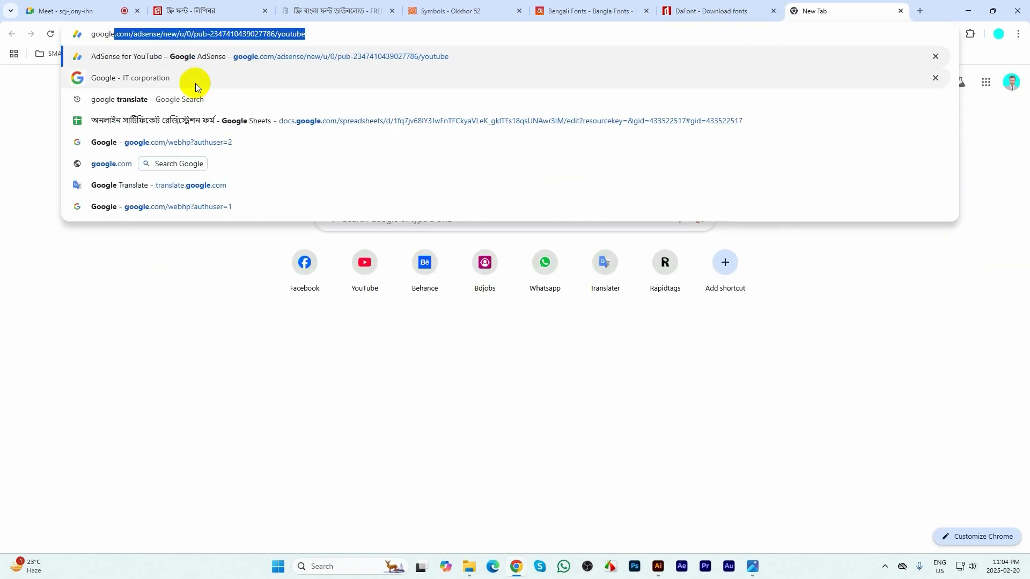
type(" fo")
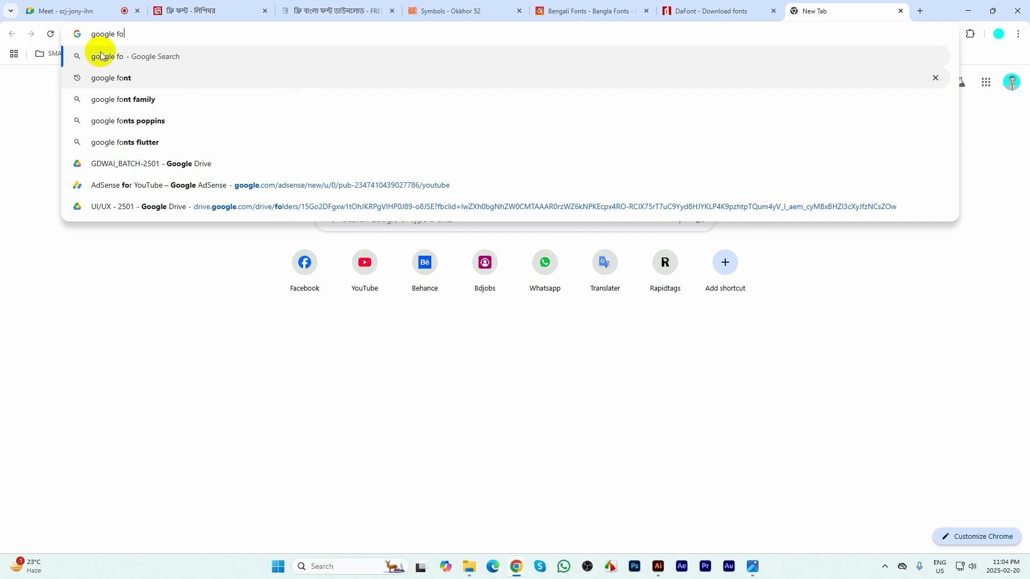
left_click(147, 79)
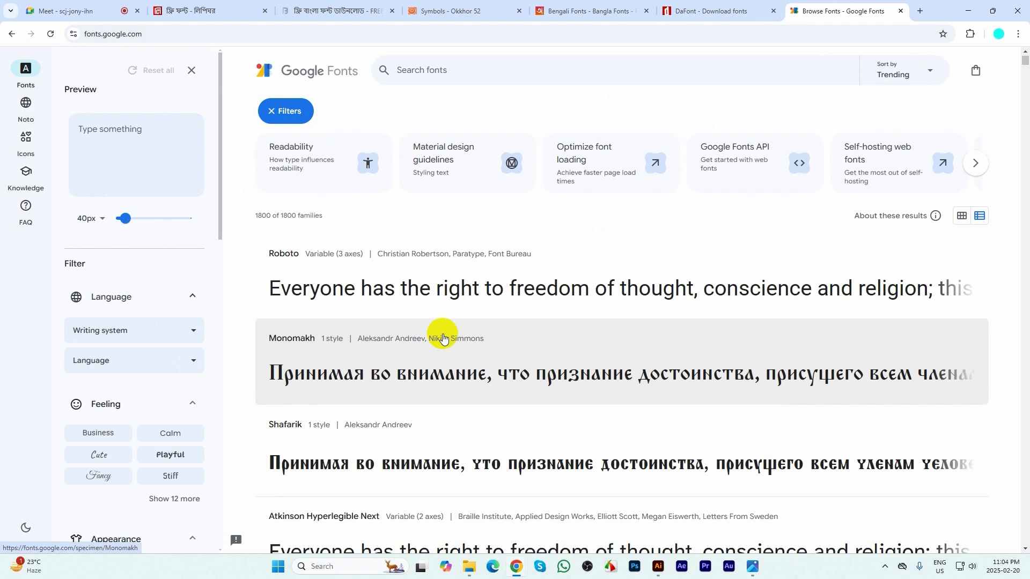
scroll(439, 338, "down", 5)
scroll(443, 338, "down", 15)
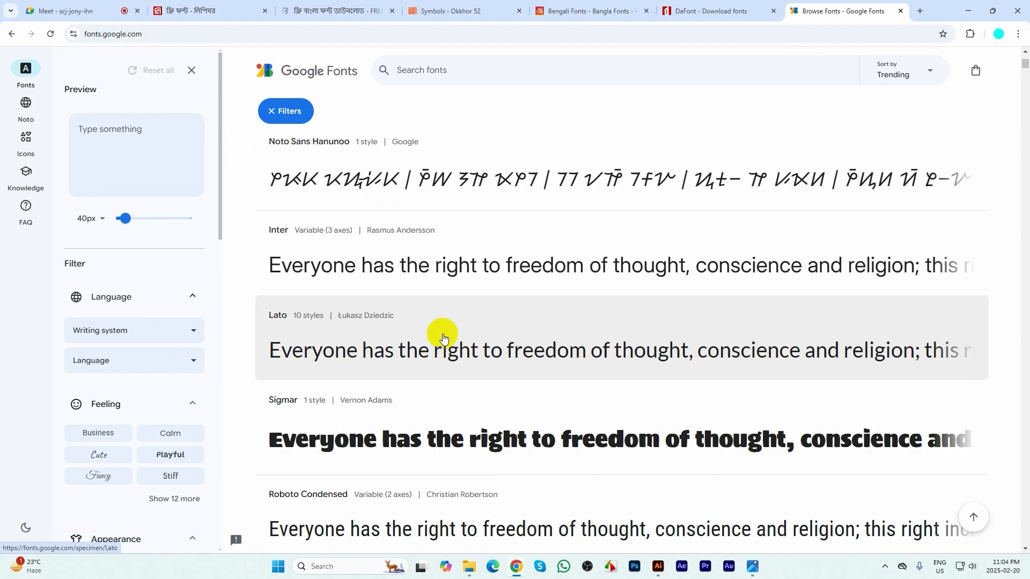
scroll(443, 338, "down", 3)
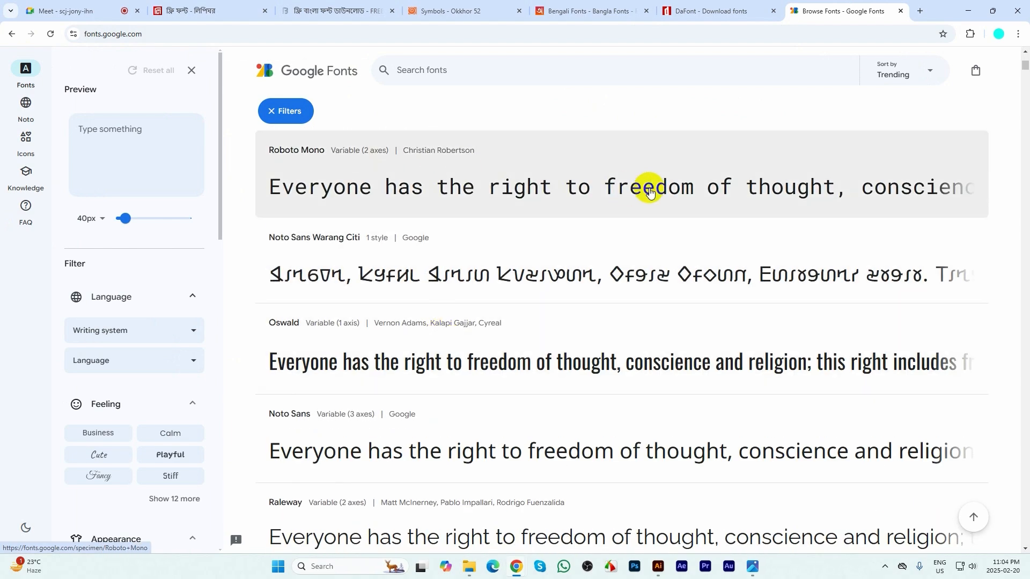
- Return to DaFont and browse the first page of its Fancy > Cartoon fonts down to the end
left_click(692, 12)
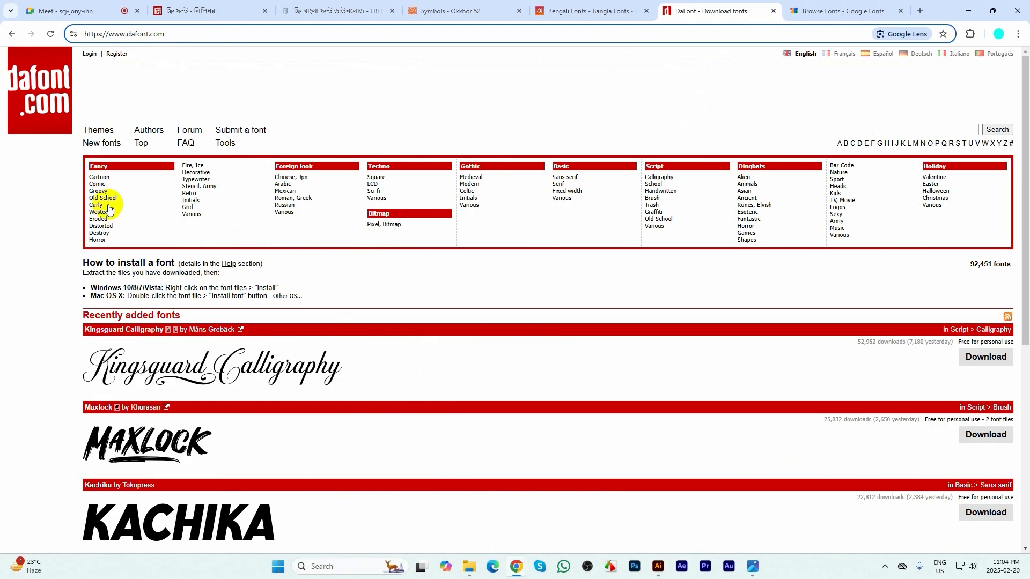
left_click(99, 178)
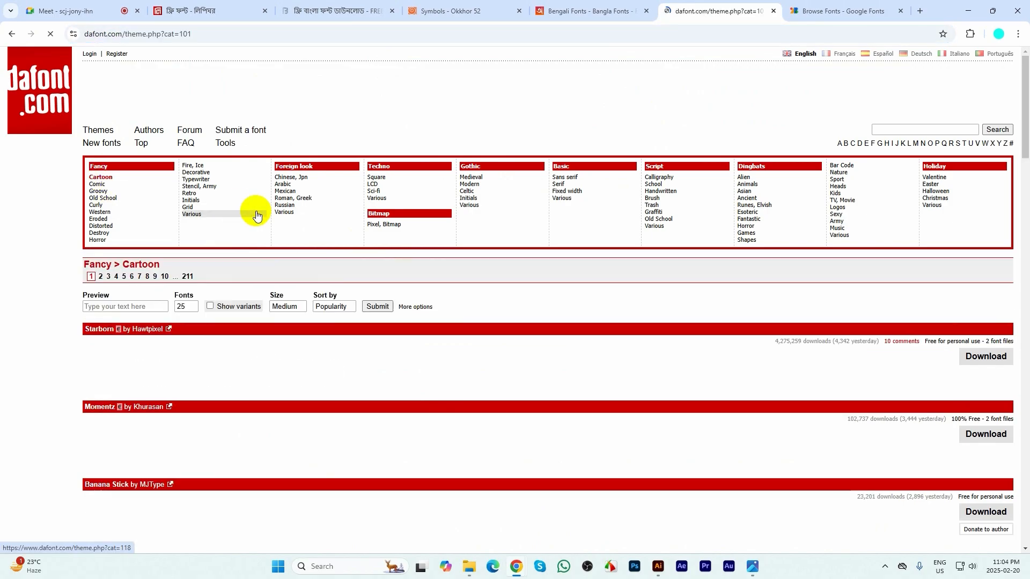
scroll(253, 242, "down", 3)
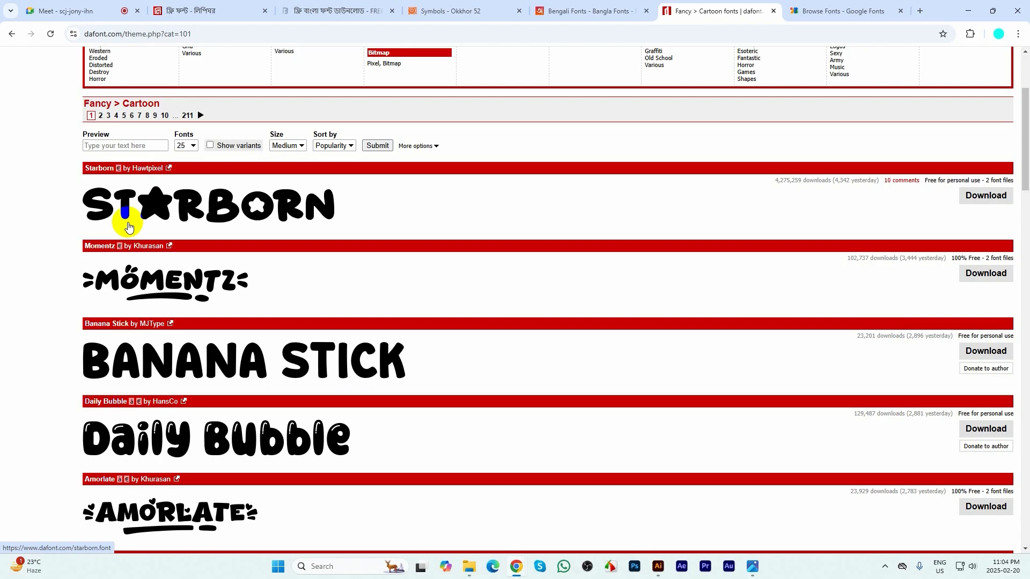
scroll(238, 290, "down", 5)
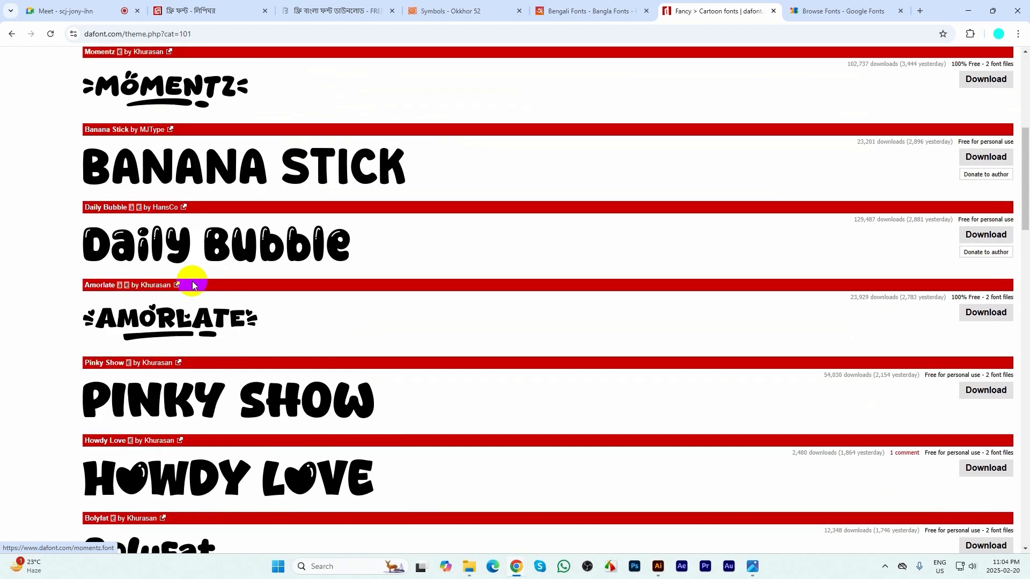
scroll(273, 289, "down", 4)
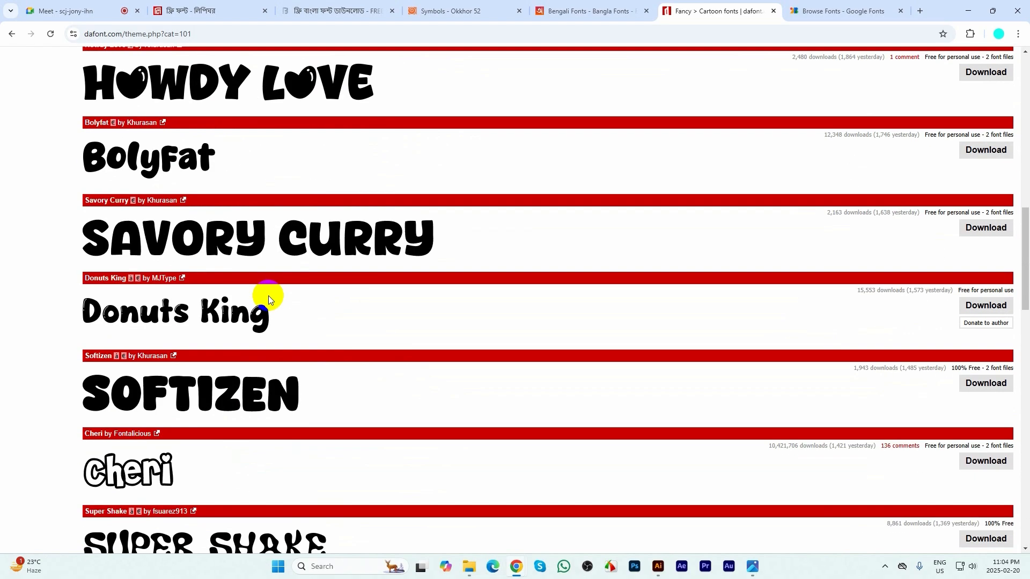
scroll(268, 299, "down", 10)
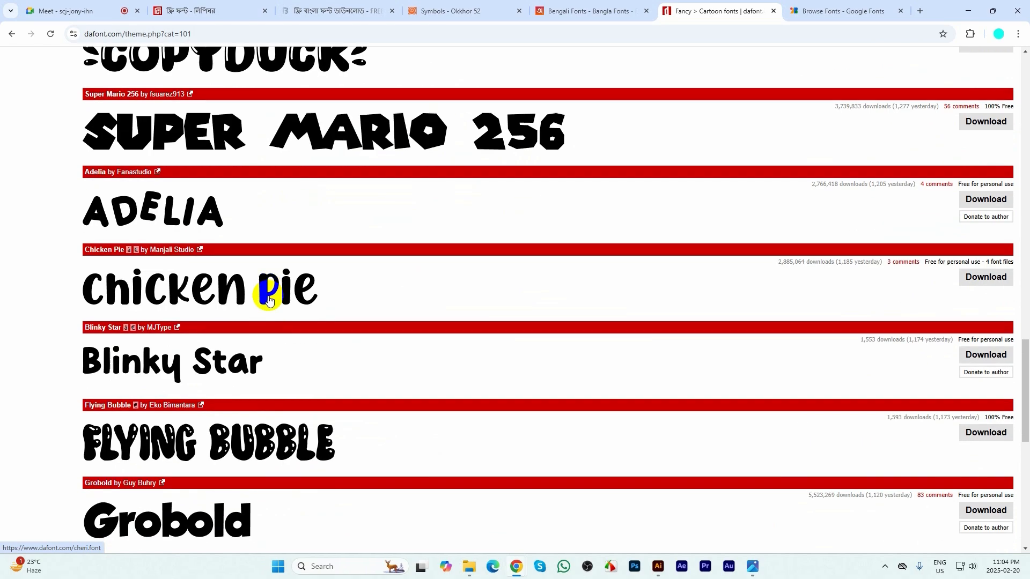
scroll(268, 298, "down", 8)
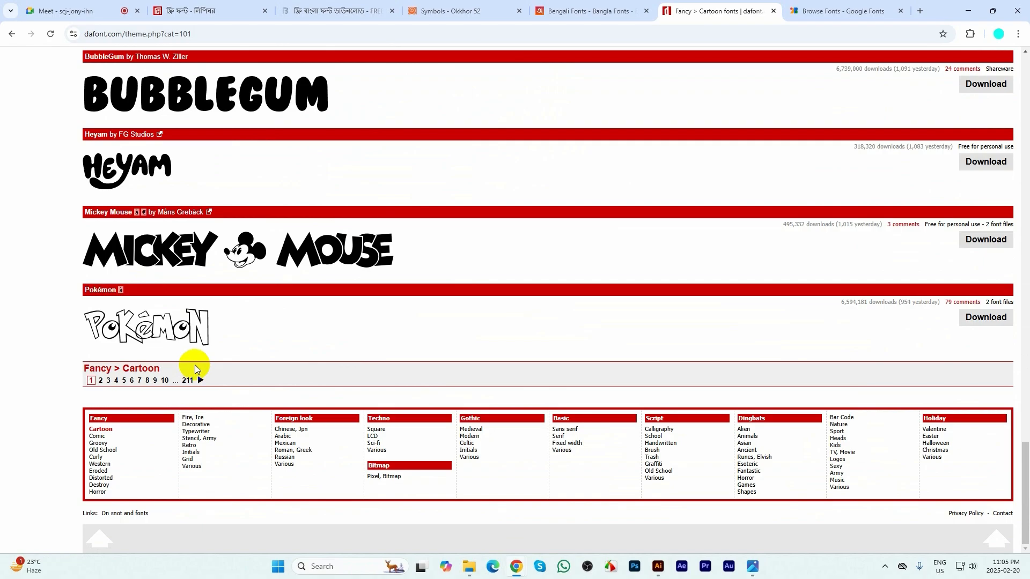
scroll(230, 404, "up", 12)
scroll(232, 409, "down", 6)
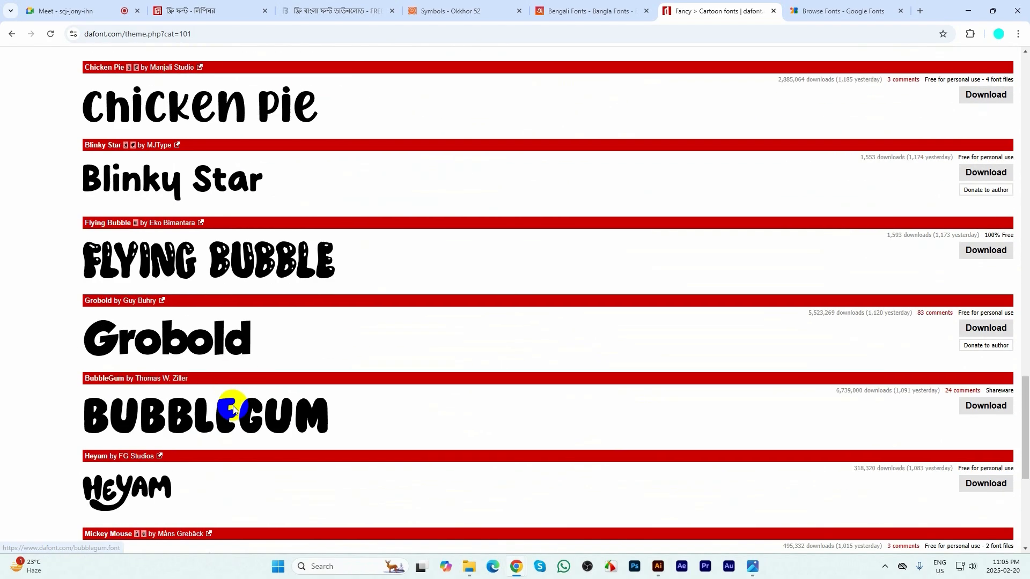
scroll(234, 410, "down", 6)
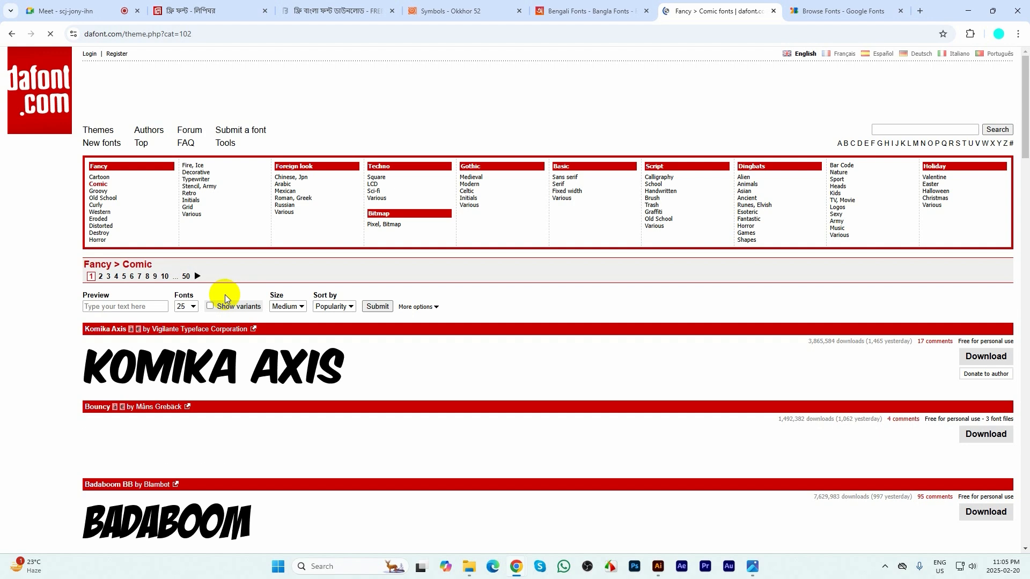
- Open DaFont's Fancy > Comic category and look over its font samples
scroll(241, 306, "down", 4)
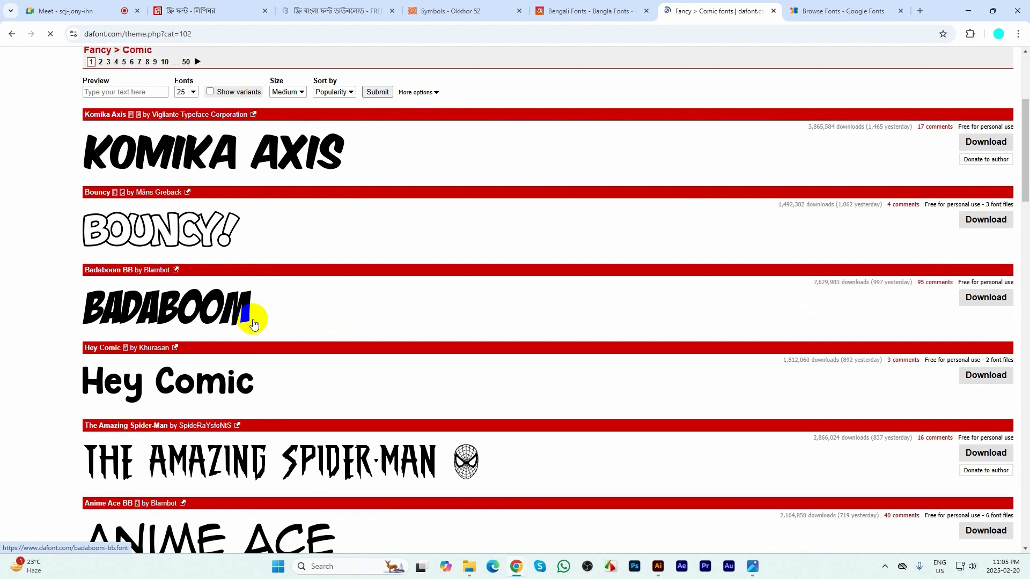
scroll(266, 346, "down", 20)
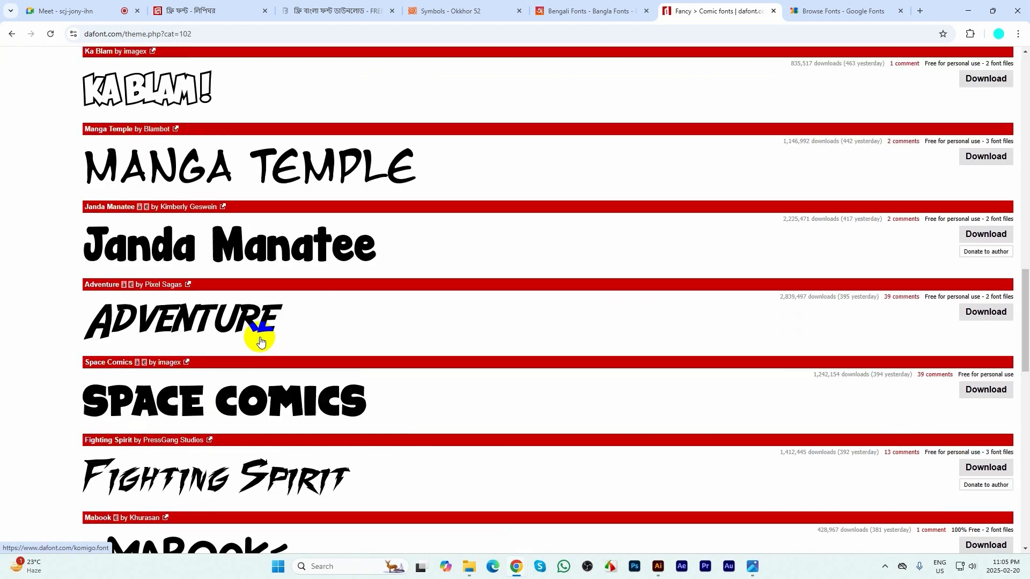
scroll(261, 341, "up", 20)
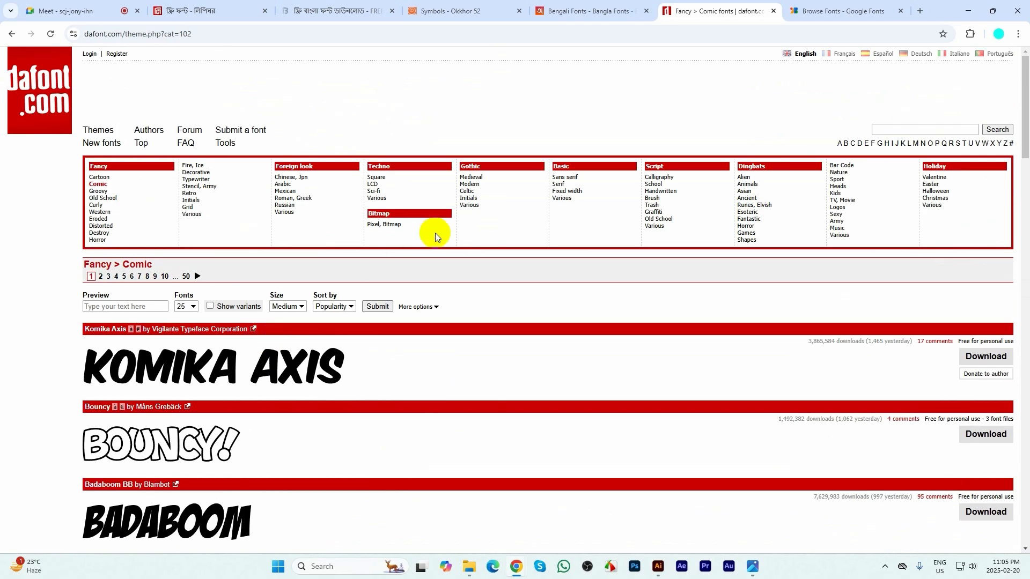
- Open the Script > Graffiti category on DaFont and look through its font samples
left_click(654, 212)
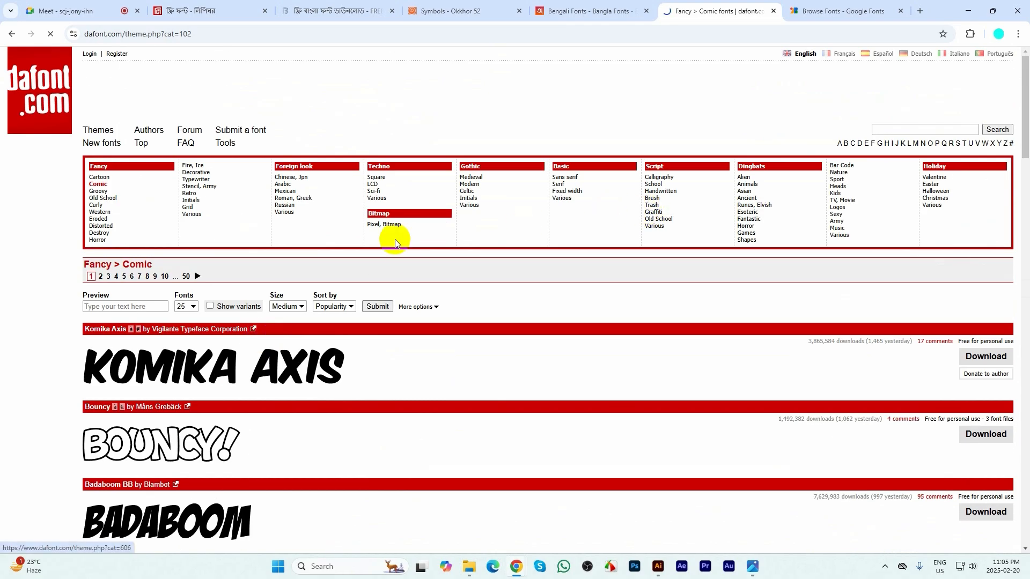
scroll(30, 339, "down", 1)
scroll(305, 231, "down", 3)
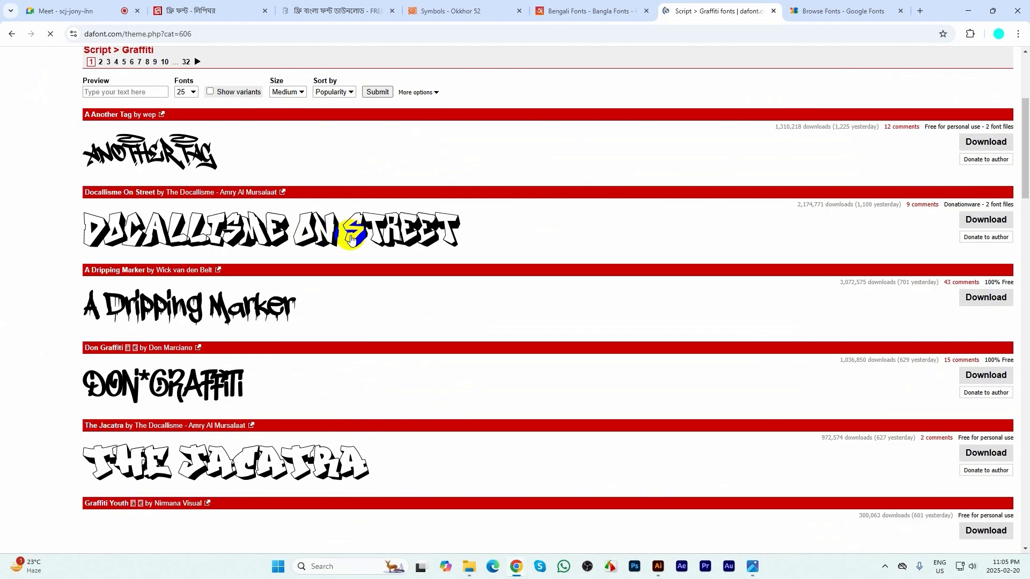
scroll(346, 229, "down", 6)
scroll(237, 230, "down", 9)
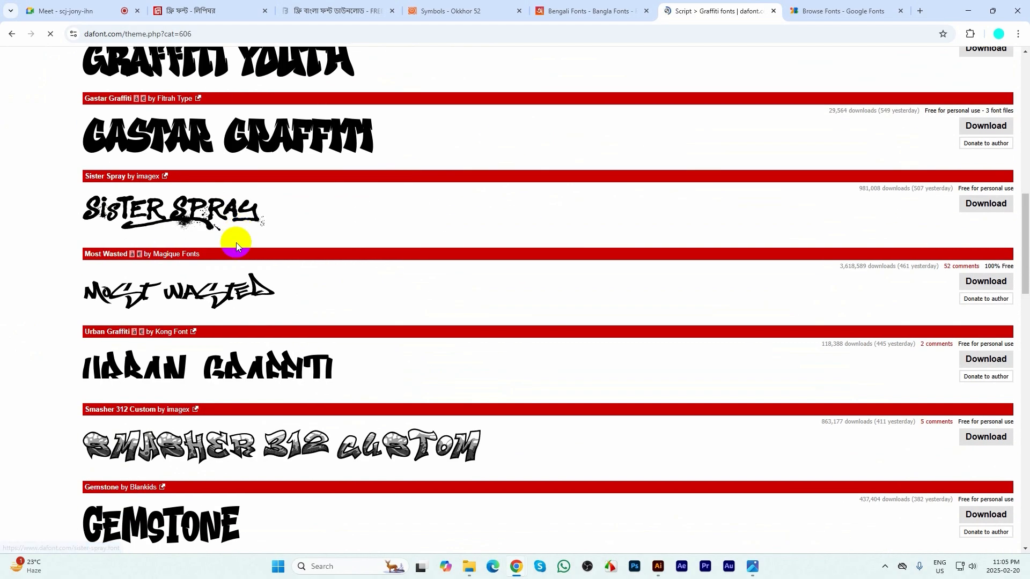
scroll(278, 355, "down", 1)
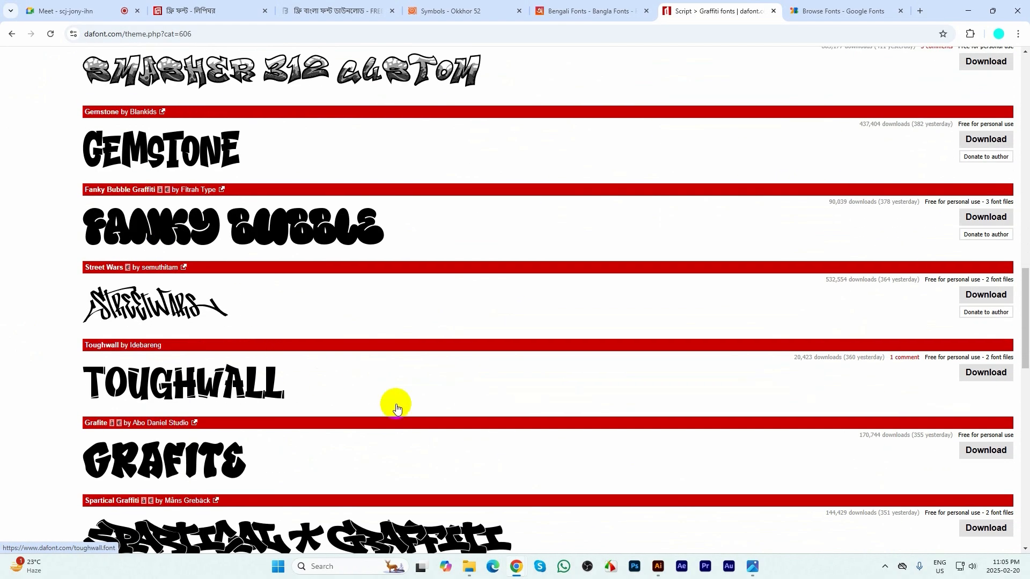
scroll(463, 409, "up", 18)
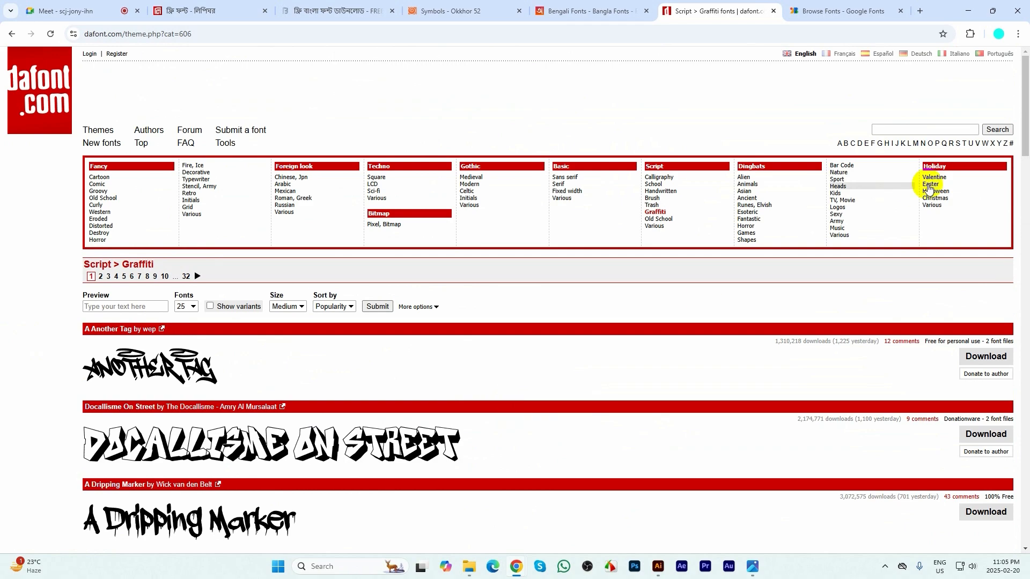
- Browse DaFont's Holiday > Valentine fonts and glance over the Techno > LCD fonts
left_click(934, 177)
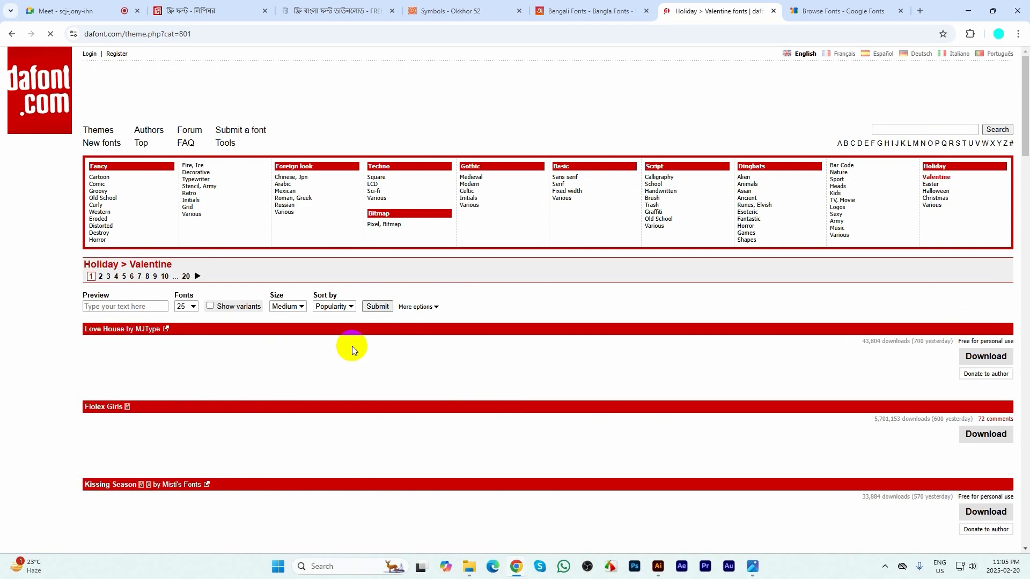
scroll(338, 357, "down", 3)
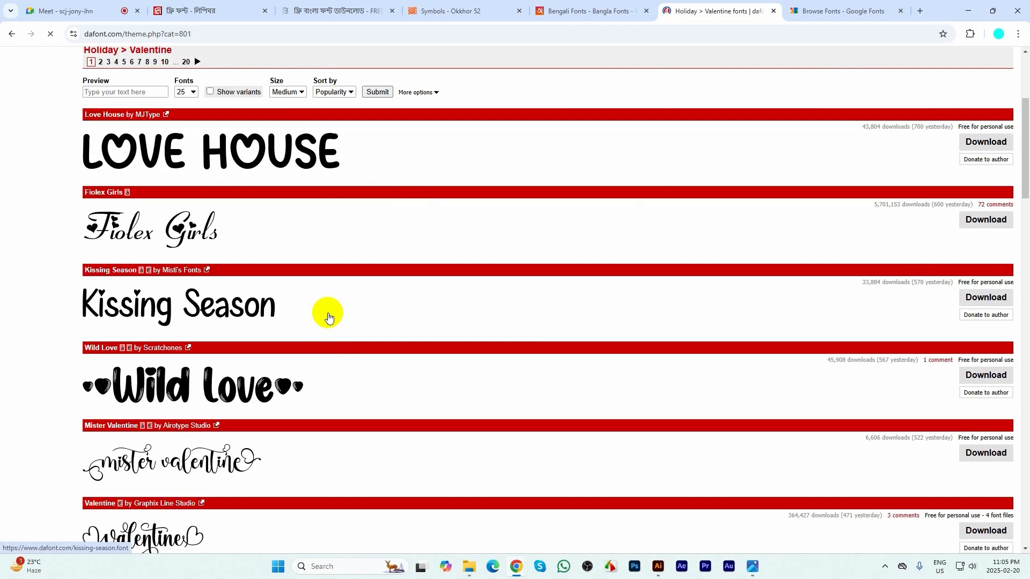
scroll(314, 318, "down", 5)
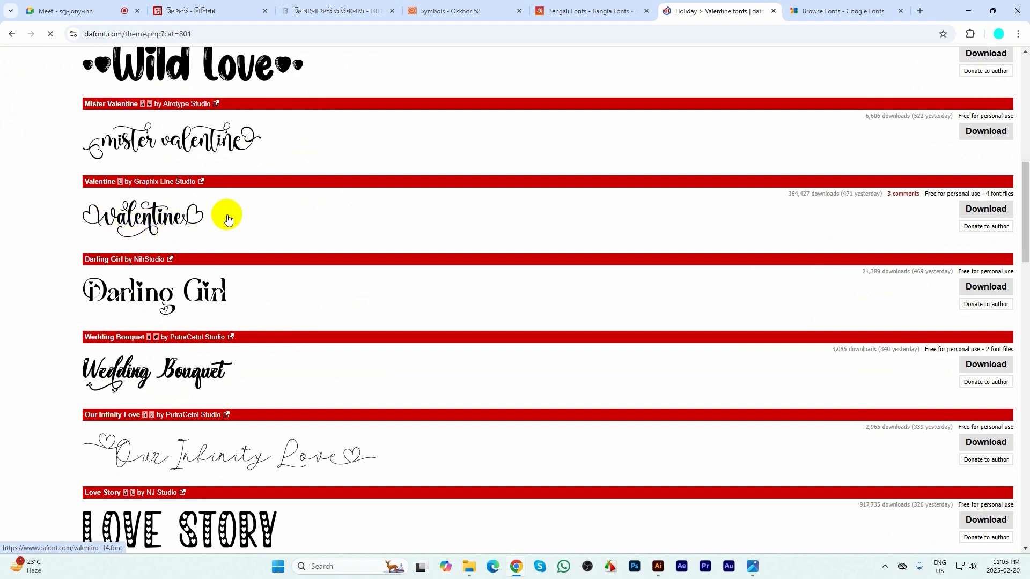
scroll(228, 219, "down", 20)
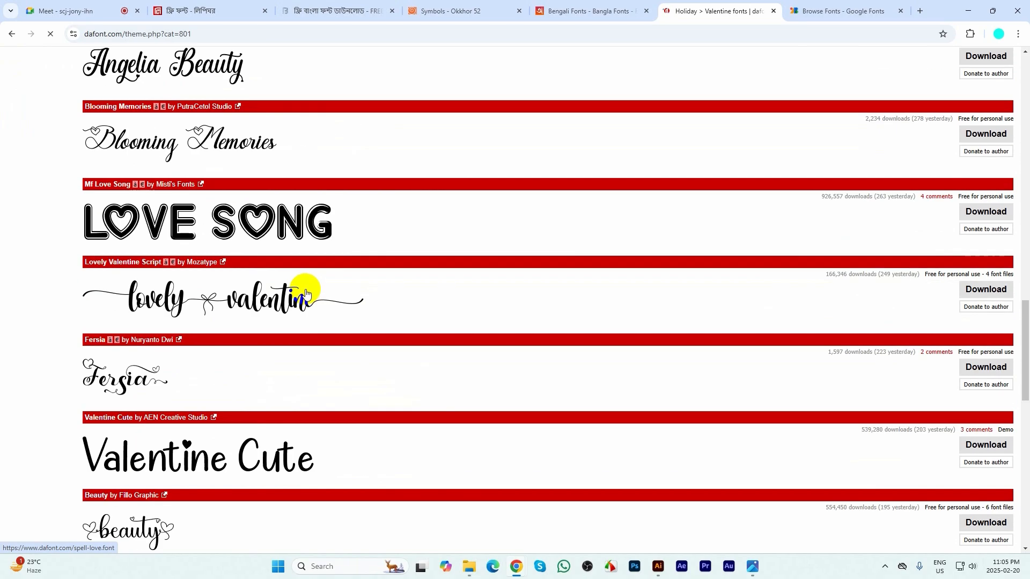
scroll(347, 365, "up", 20)
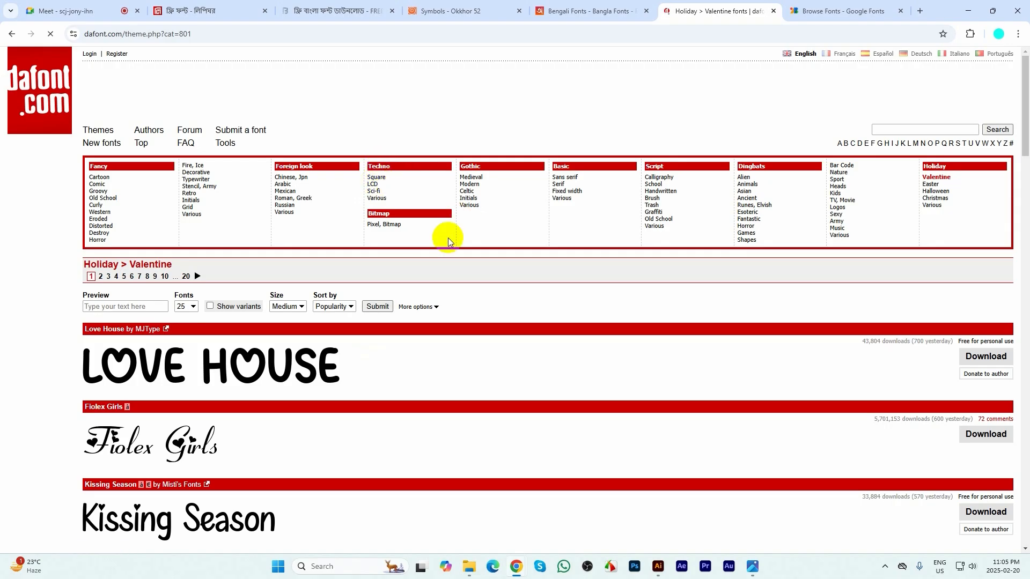
scroll(207, 323, "down", 4)
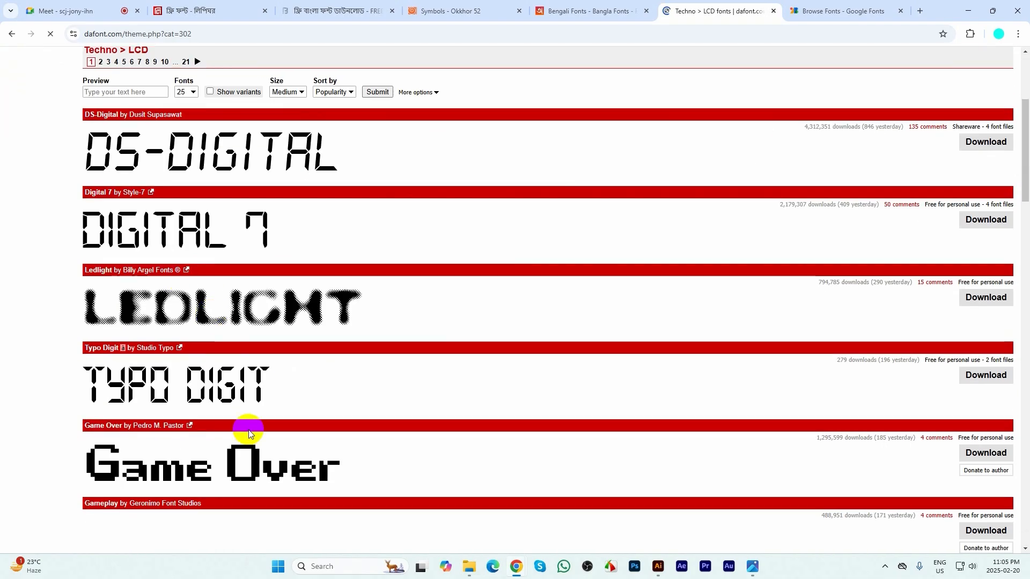
scroll(244, 424, "up", 4)
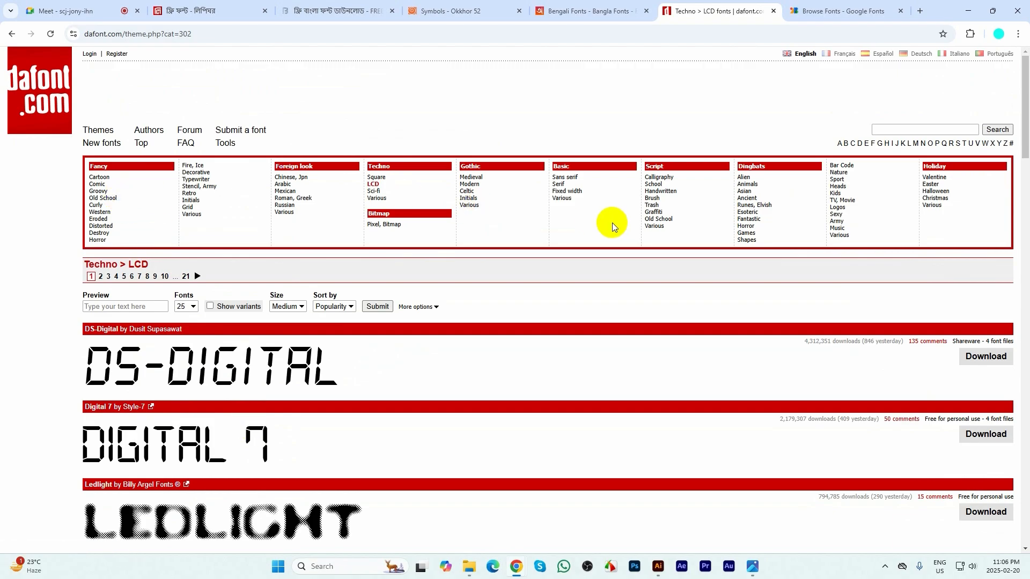
- Open the Script > Handwritten category on DaFont and look through its signature and handwriting fonts
left_click(658, 198)
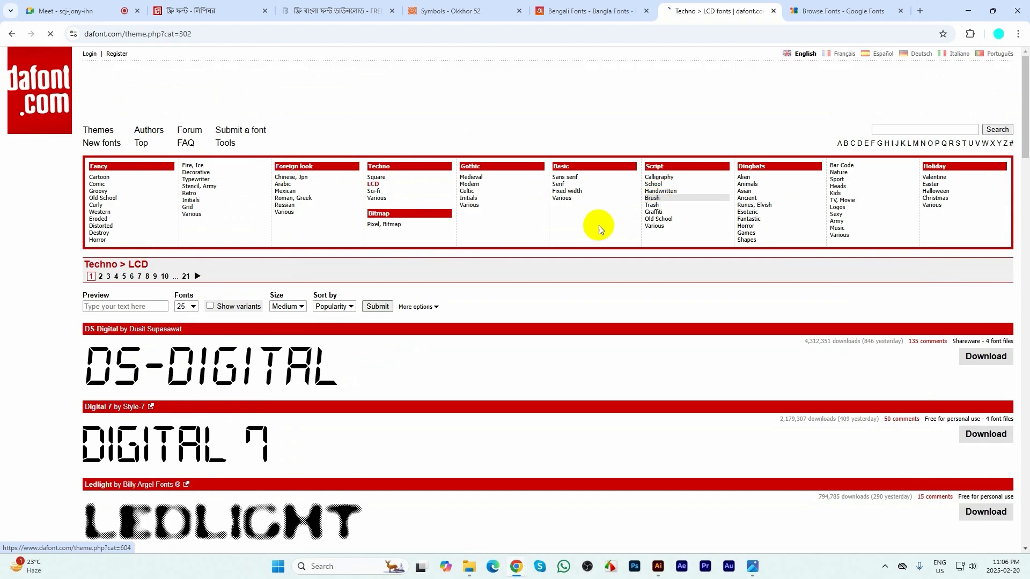
scroll(470, 277, "down", 9)
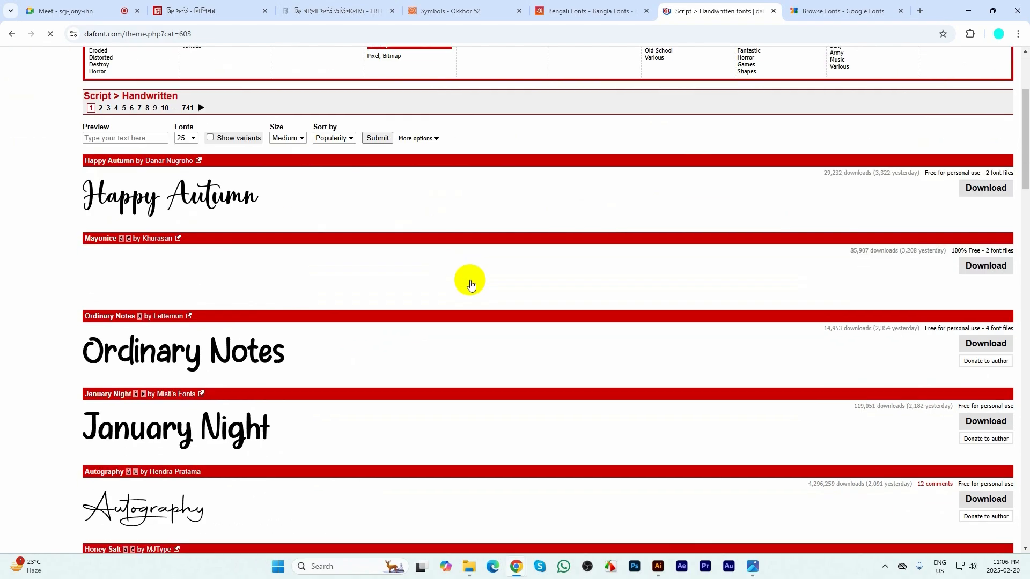
scroll(470, 284, "down", 8)
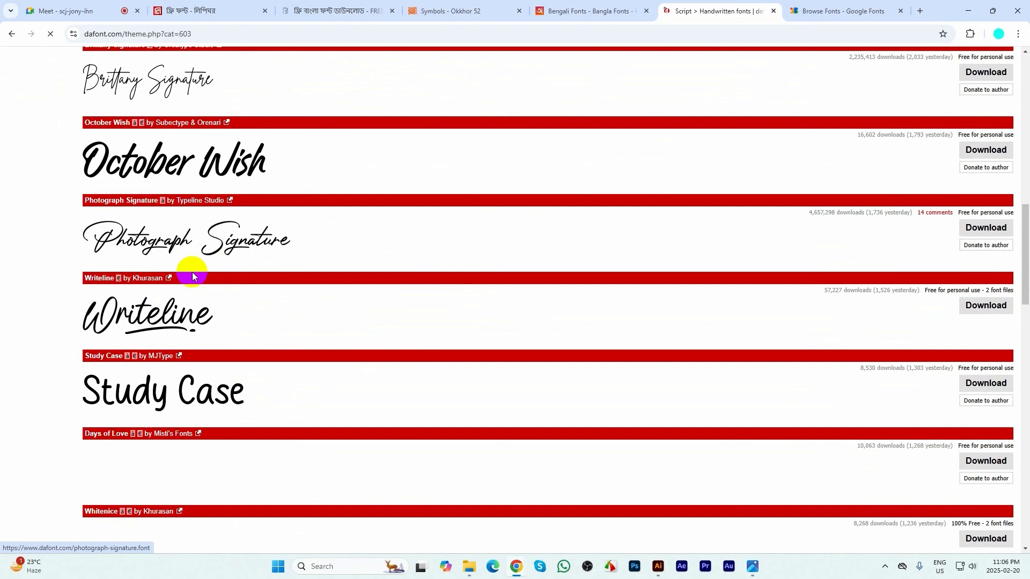
scroll(203, 276, "down", 12)
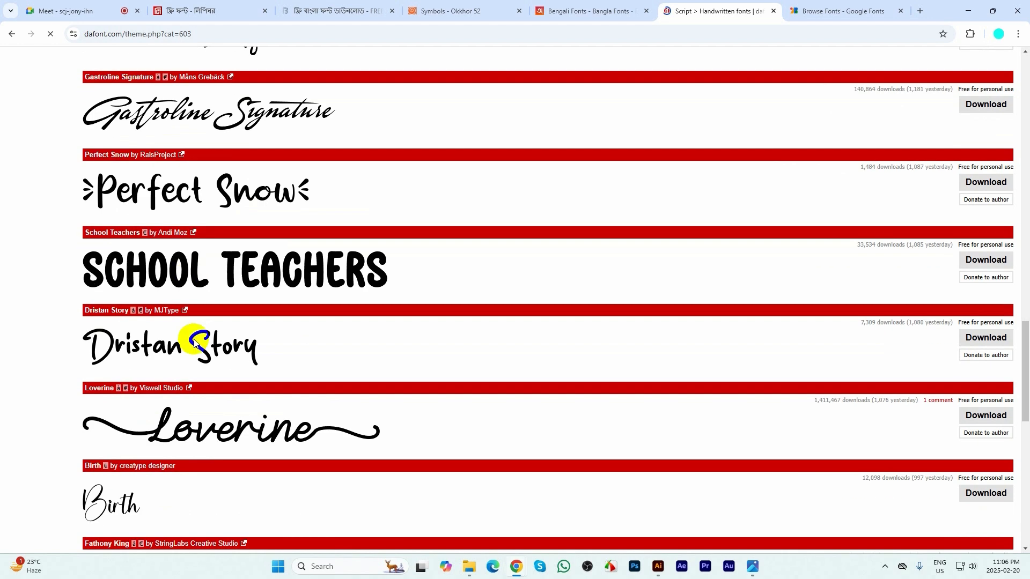
scroll(161, 333, "down", 2)
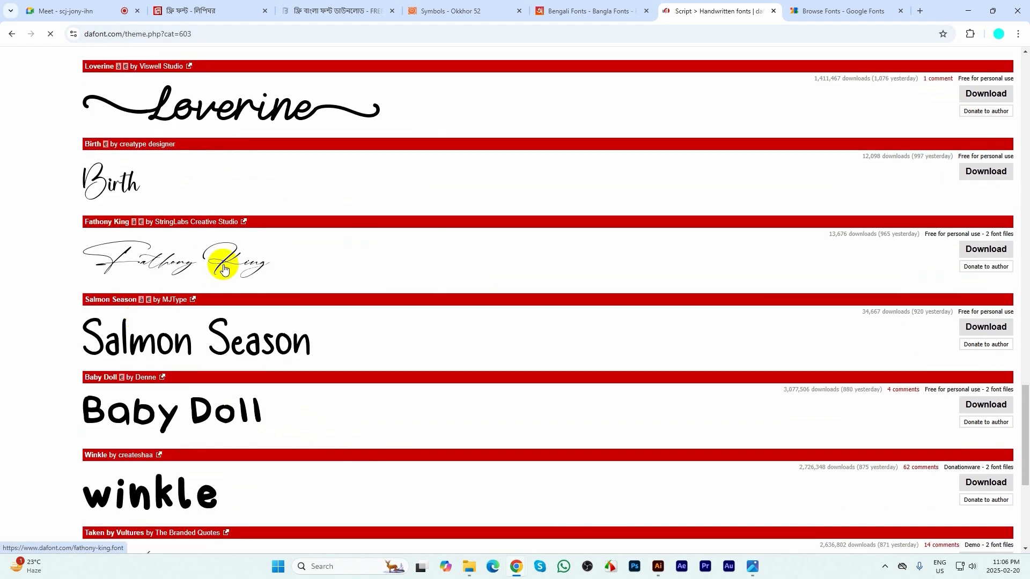
- Look over the remaining Handwritten font samples down to the end of the page
scroll(228, 275, "down", 6)
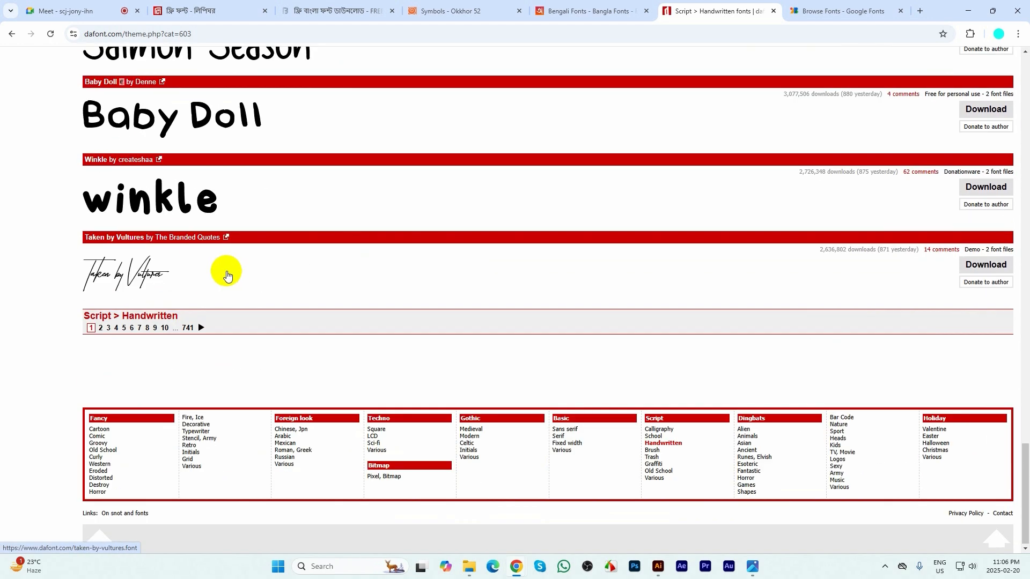
scroll(613, 385, "up", 20)
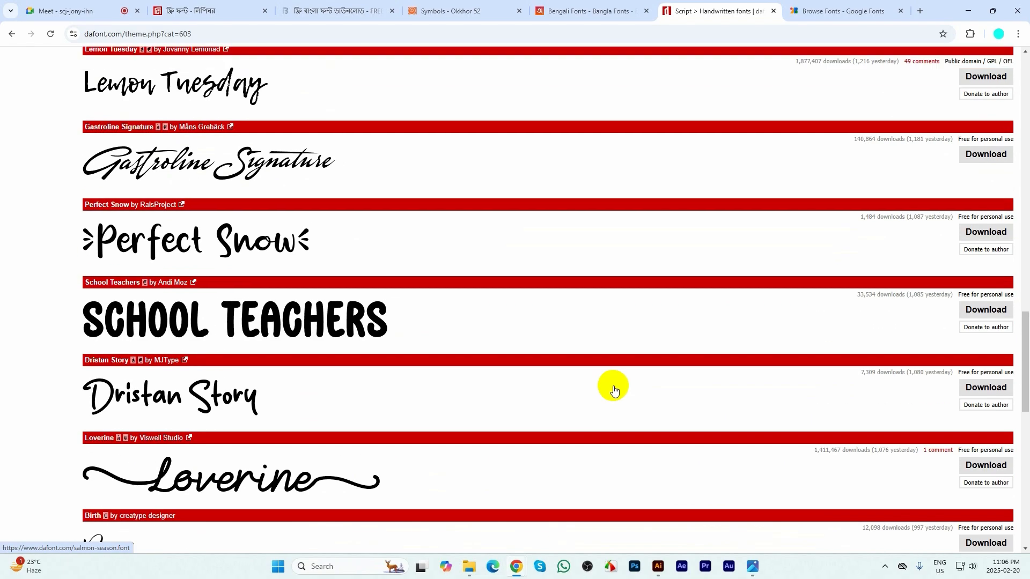
scroll(613, 385, "up", 1)
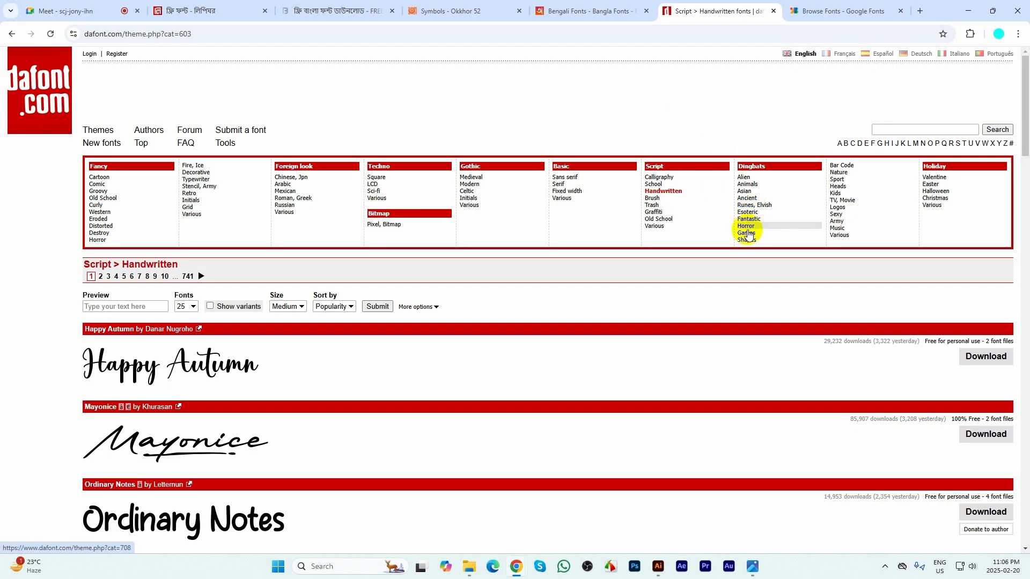
- Open DaFont's Dingbats > Horror category and look through its skull and monster symbol fonts
left_click(746, 226)
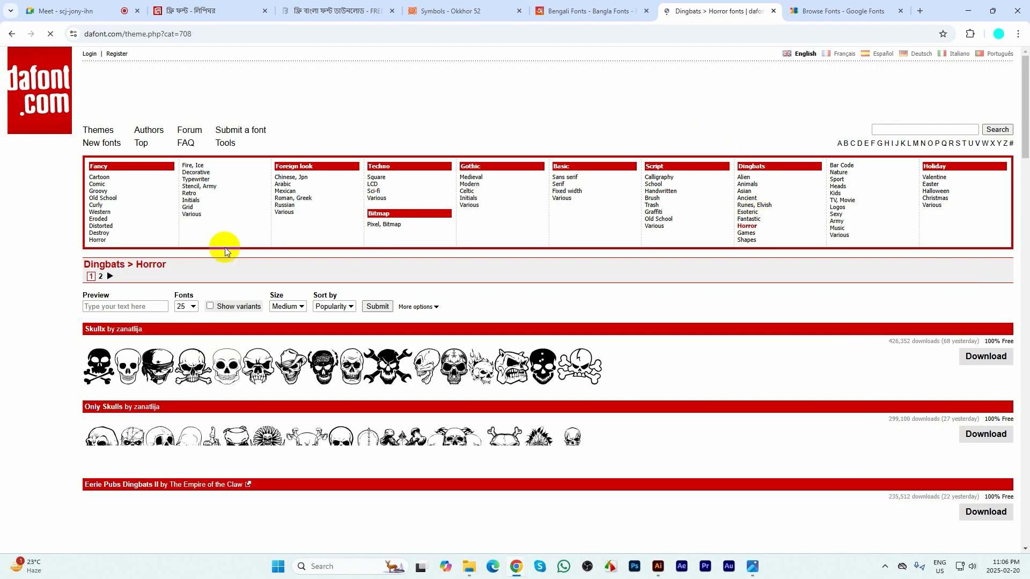
scroll(90, 231, "down", 3)
scroll(46, 288, "down", 12)
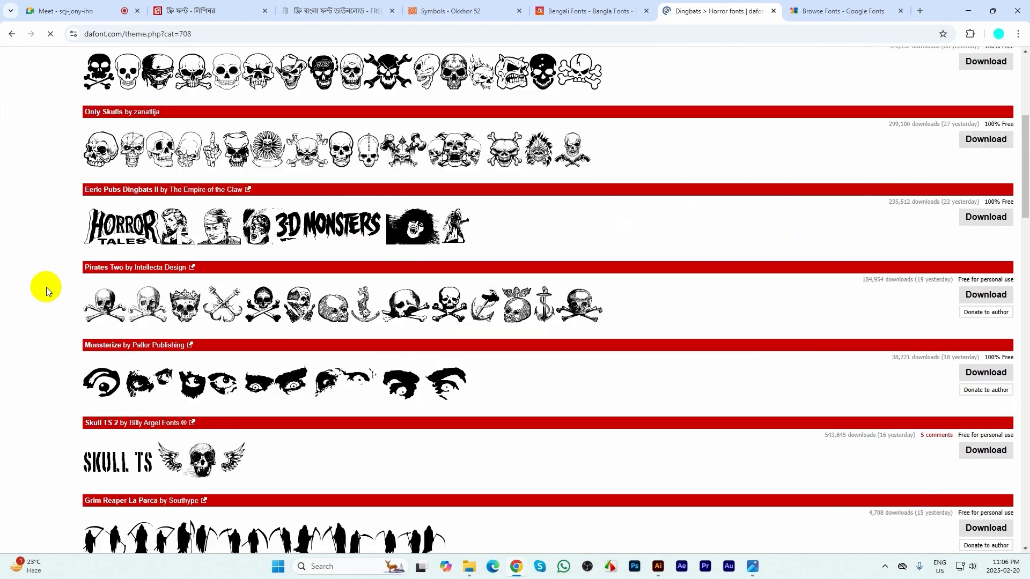
scroll(46, 287, "down", 14)
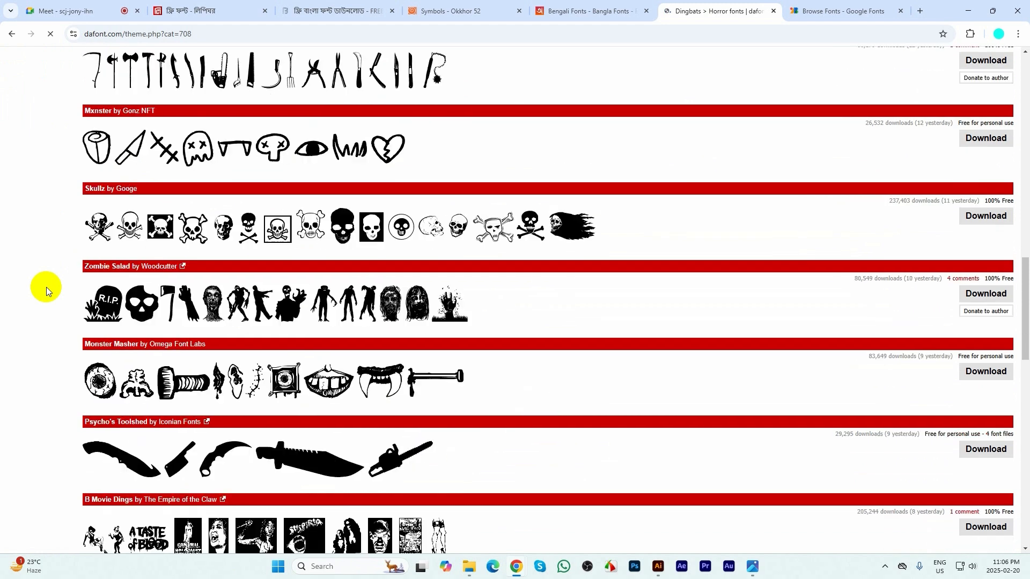
scroll(340, 344, "up", 20)
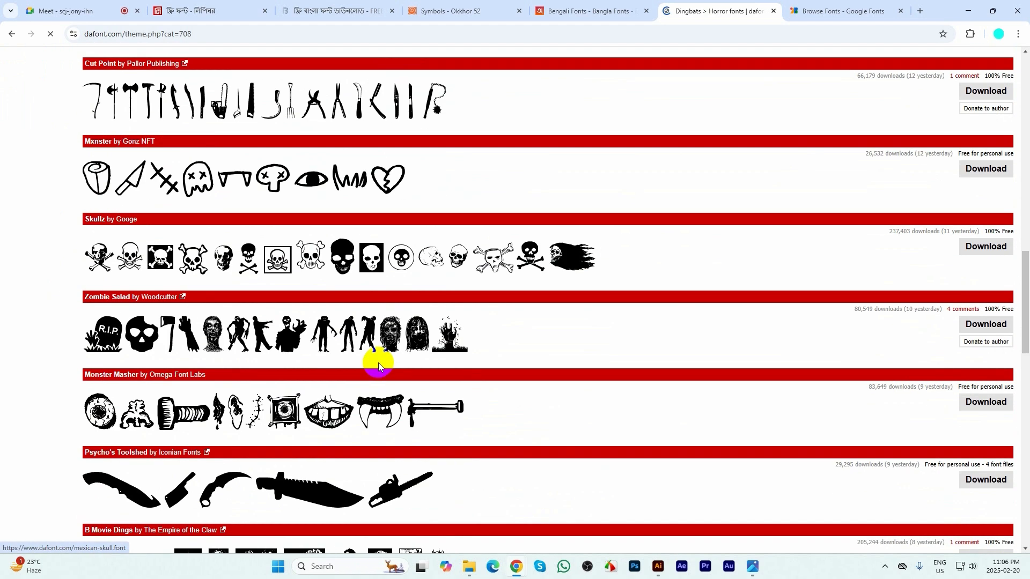
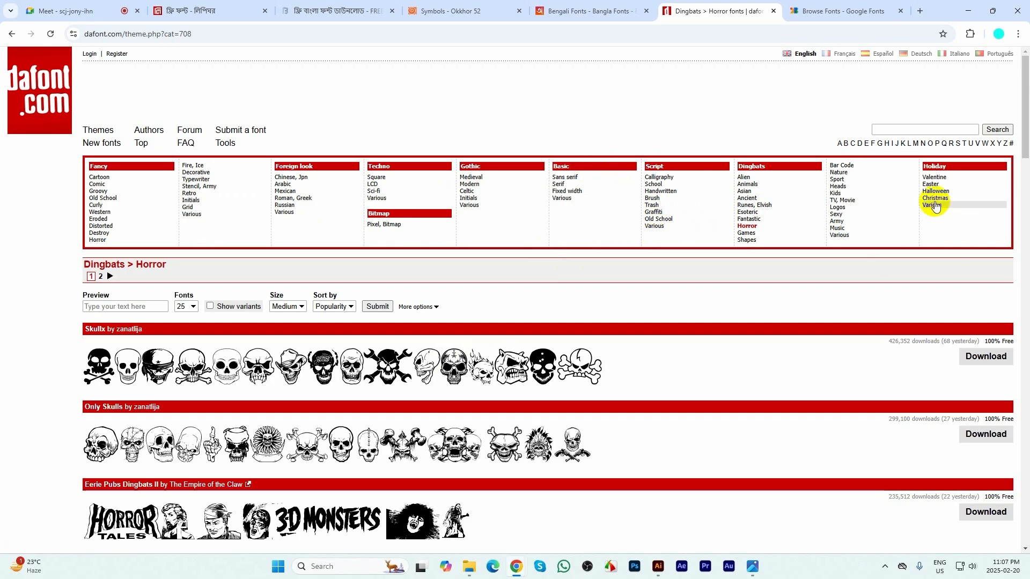
- Open the Holiday > Halloween category on DaFont and look through all font samples on its first page
left_click(944, 193)
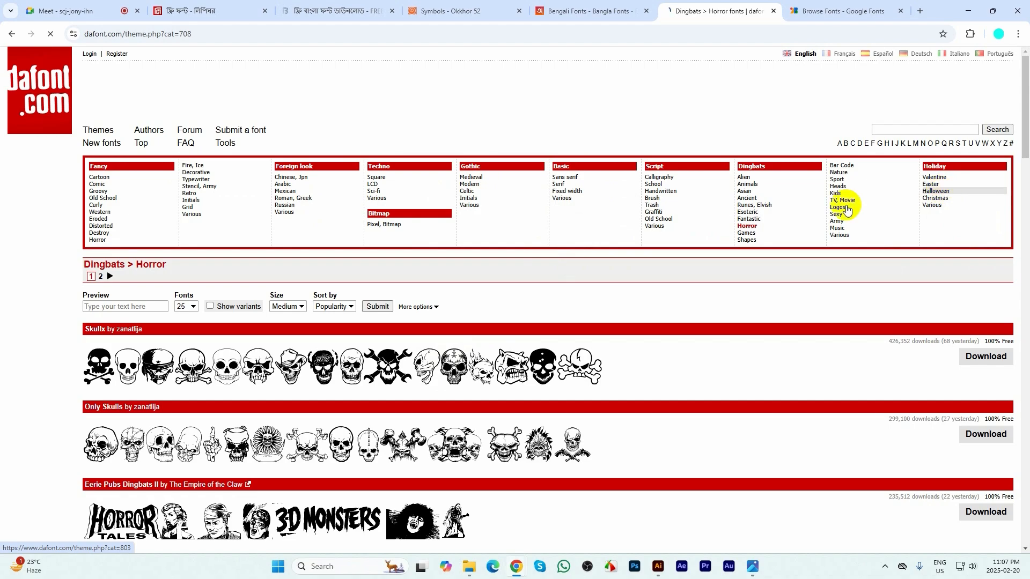
scroll(368, 322, "down", 4)
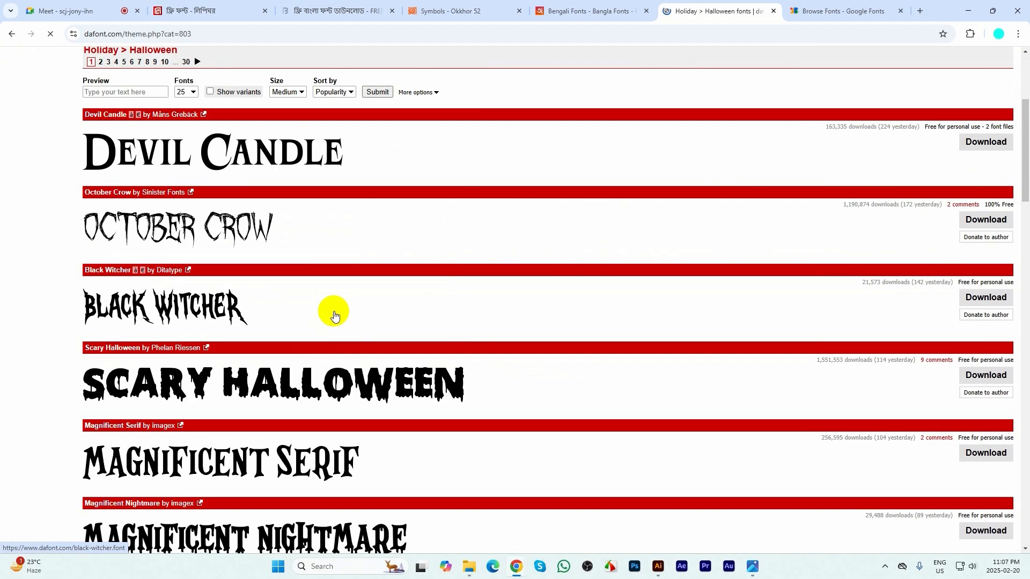
scroll(265, 281, "down", 3)
scroll(258, 282, "down", 10)
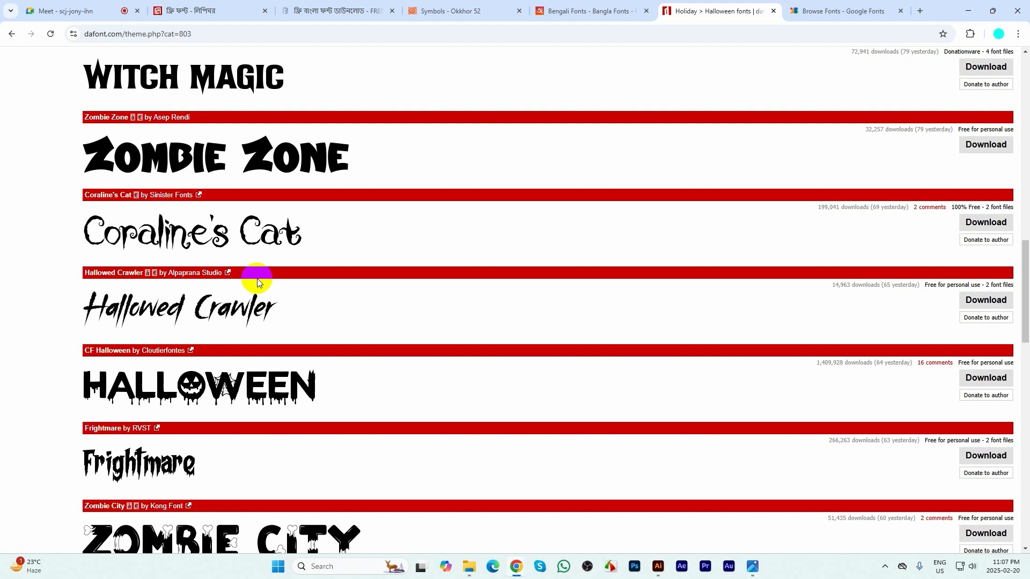
scroll(257, 278, "down", 6)
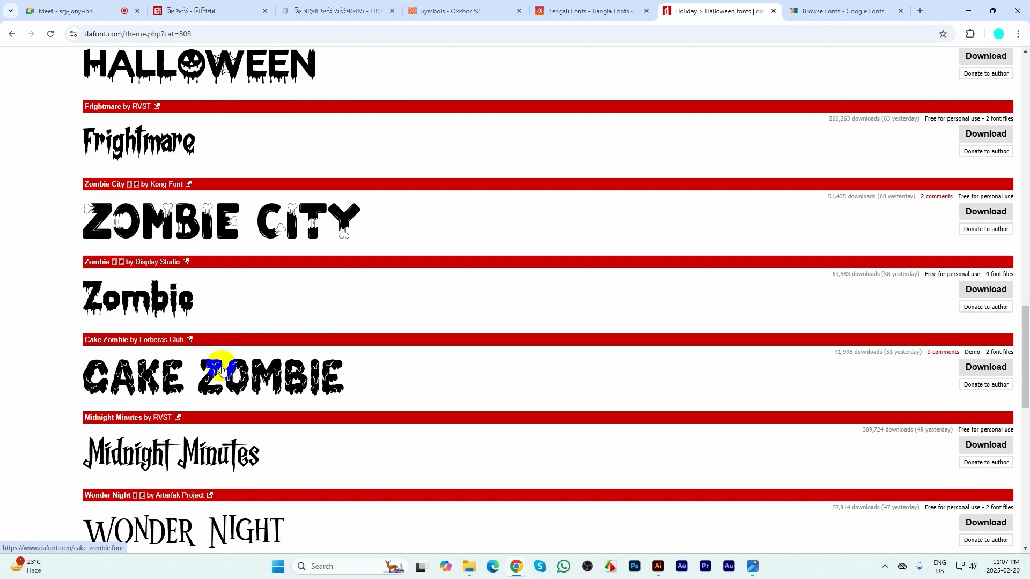
scroll(223, 370, "down", 8)
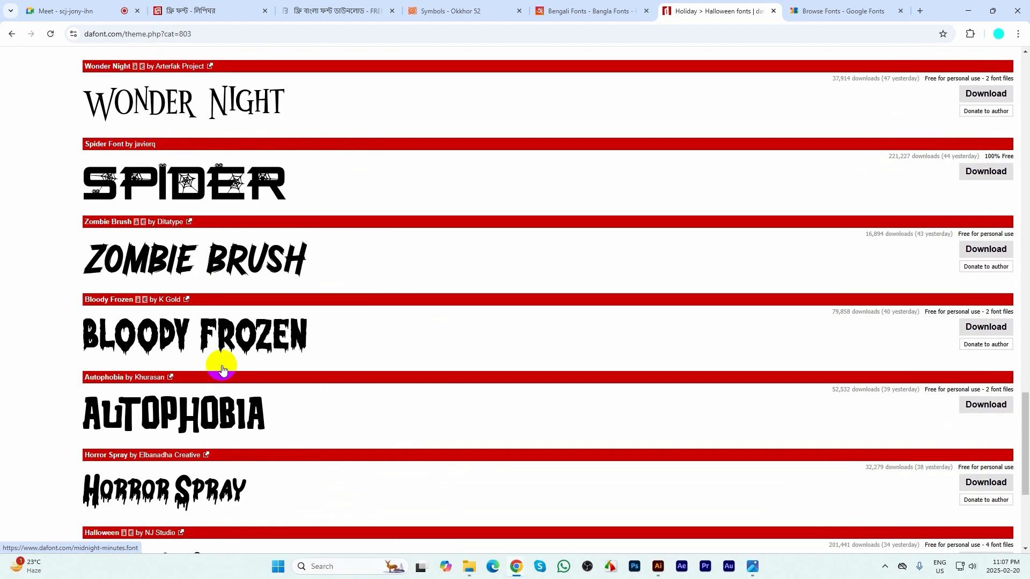
scroll(223, 367, "down", 5)
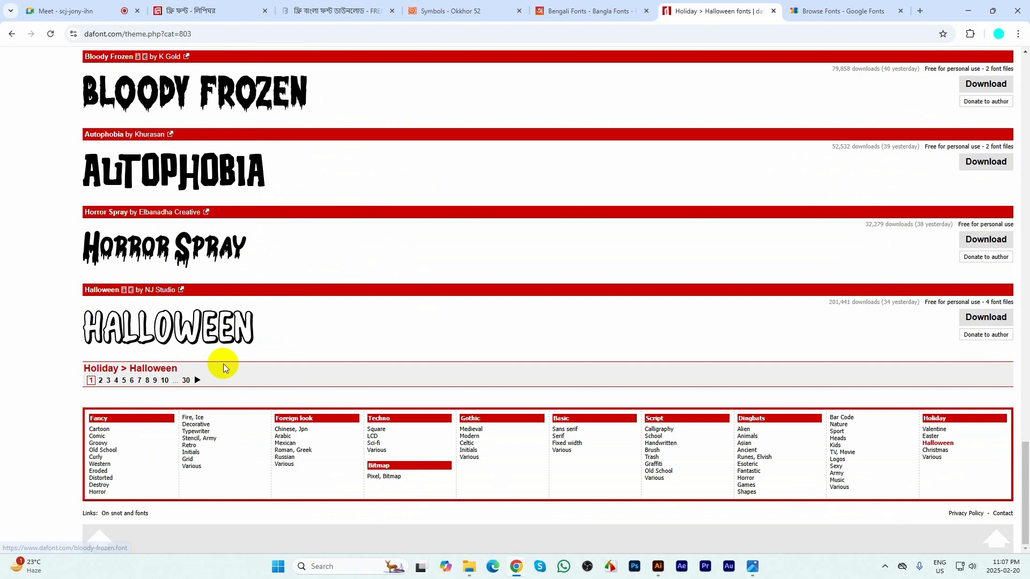
scroll(223, 365, "up", 13)
scroll(223, 365, "up", 20)
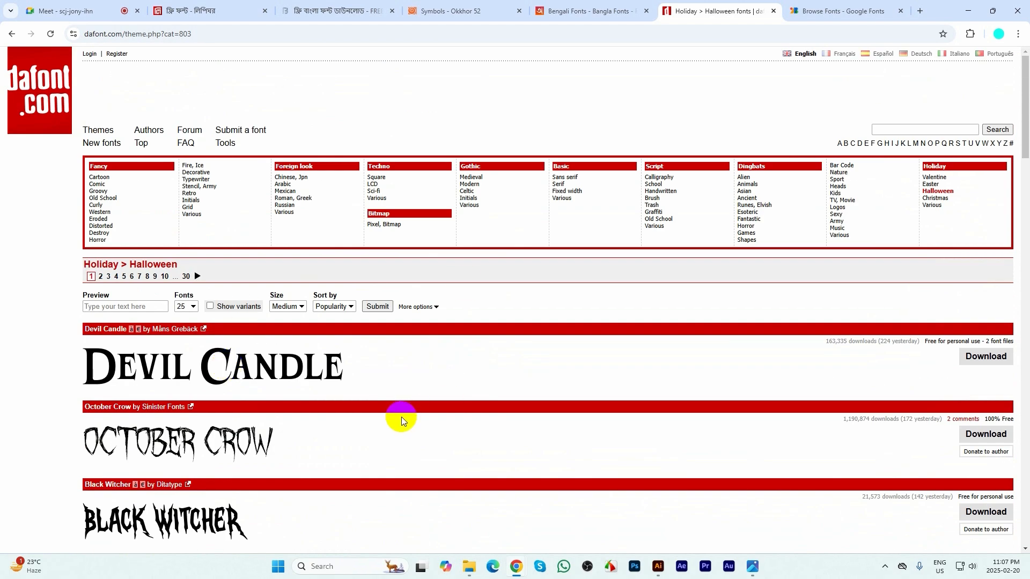
scroll(401, 417, "down", 6)
scroll(402, 417, "down", 6)
scroll(402, 416, "up", 13)
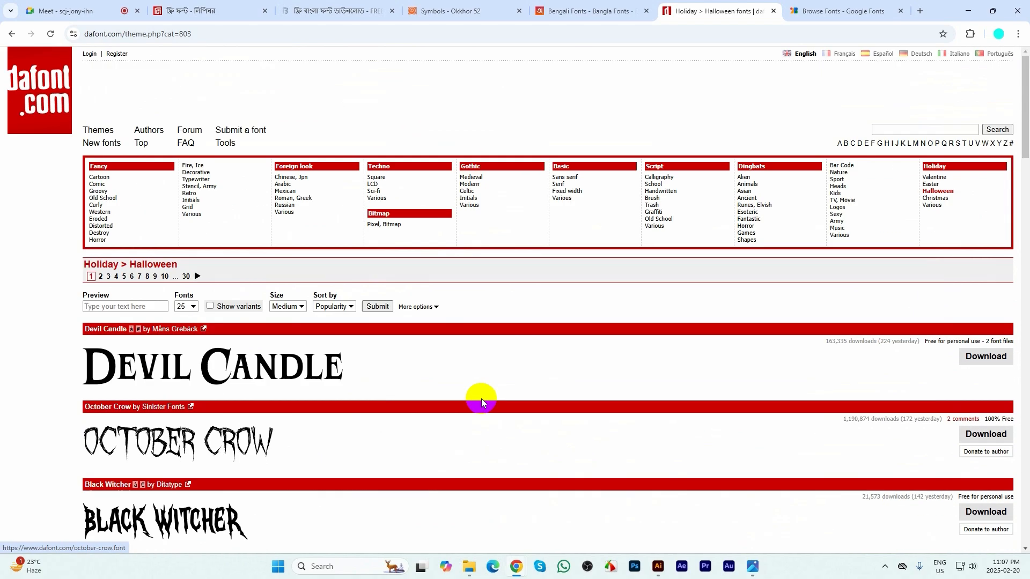
- Download the Docallisme On Street font from DaFont's Script > Graffiti category
left_click(654, 212)
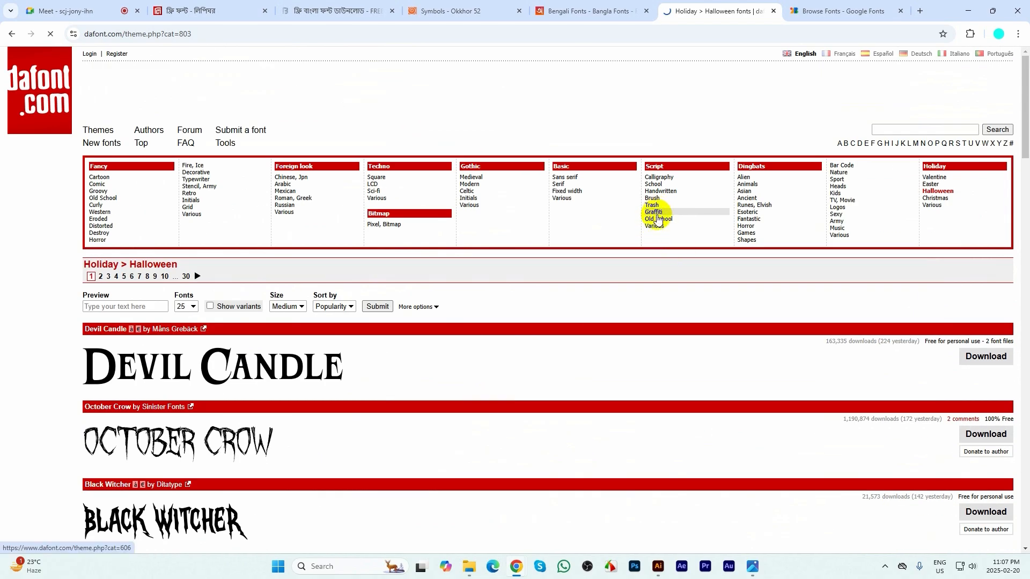
scroll(489, 289, "down", 11)
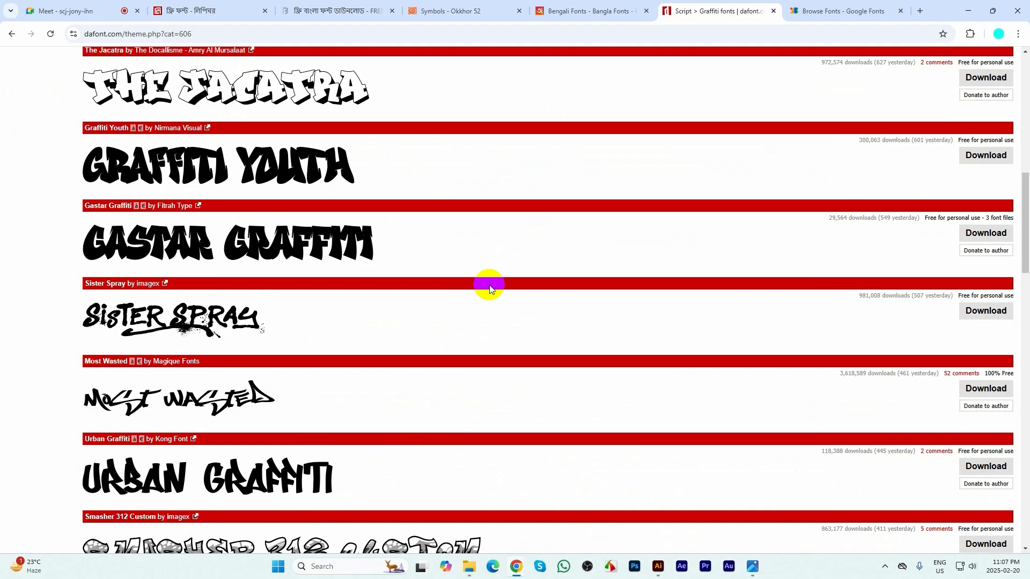
scroll(299, 202, "up", 2)
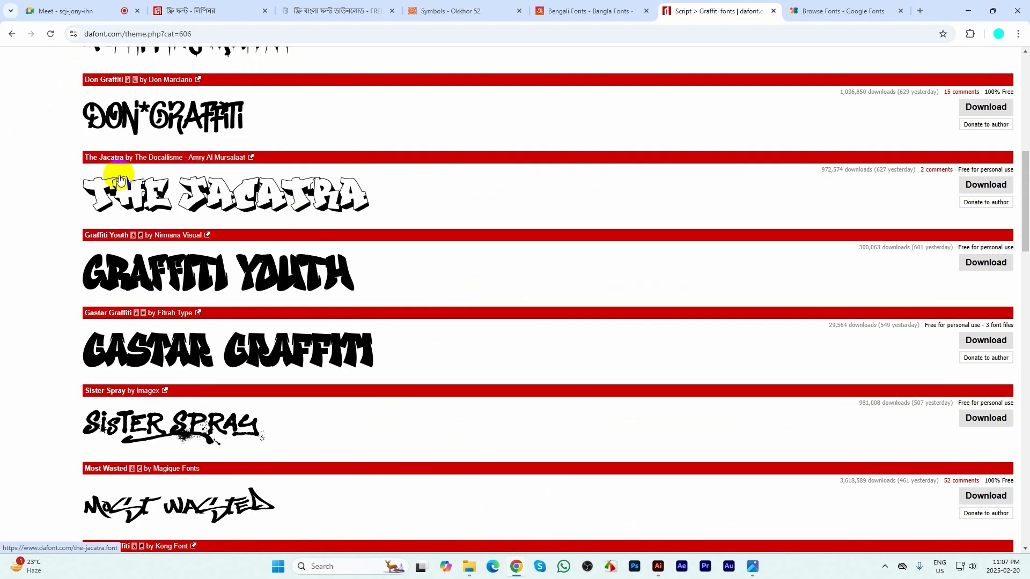
scroll(396, 284, "up", 4)
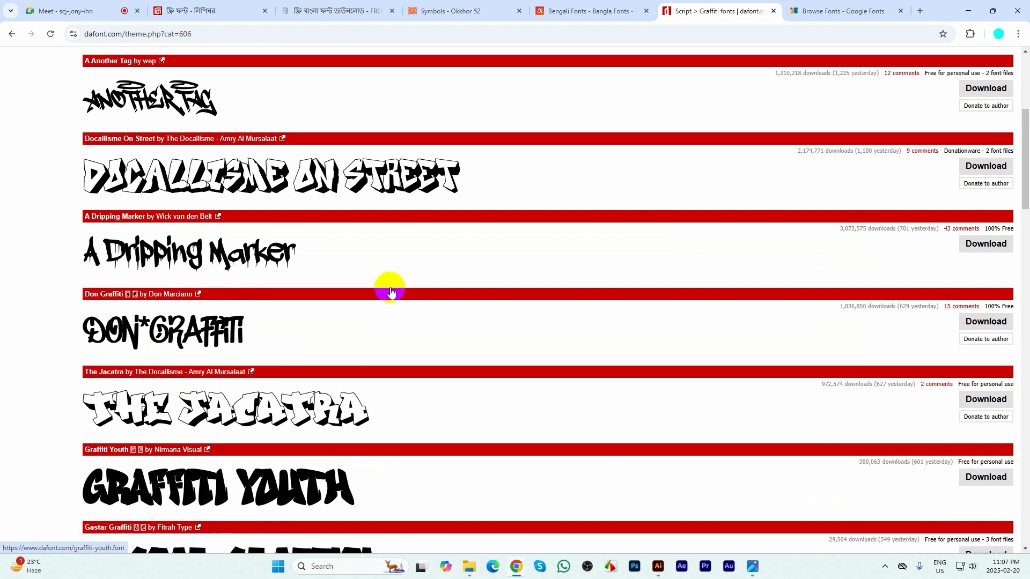
scroll(483, 204, "up", 2)
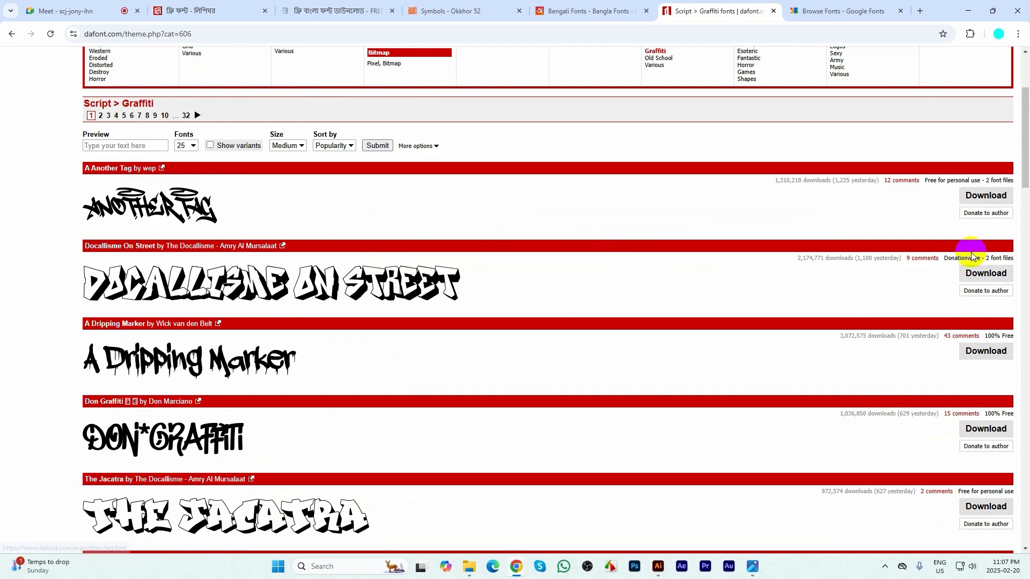
left_click(976, 274)
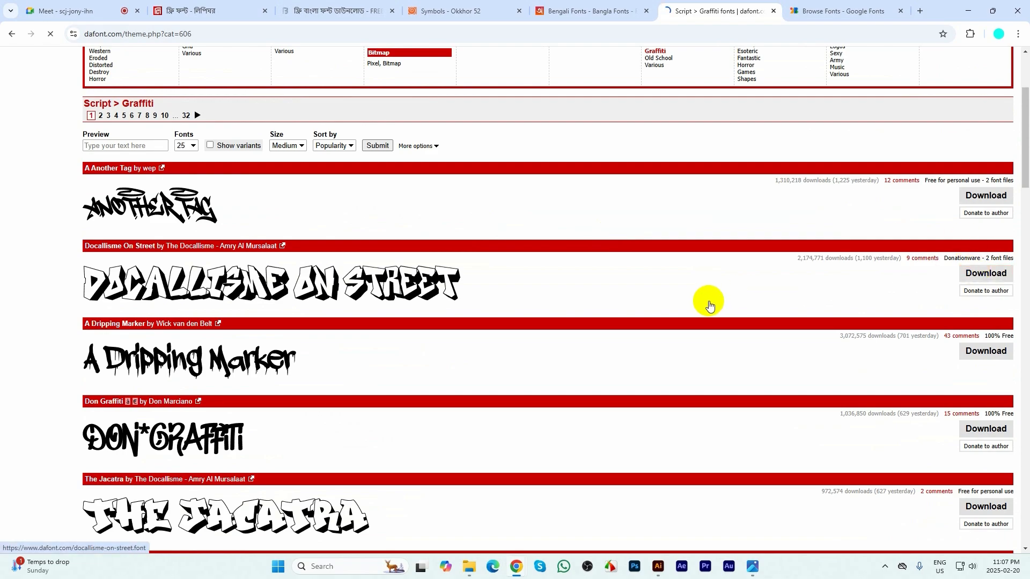
- Close the DaFont, OmicronLab Bengali Fonts and Okkhor 52 pages
key("ctrl+w")
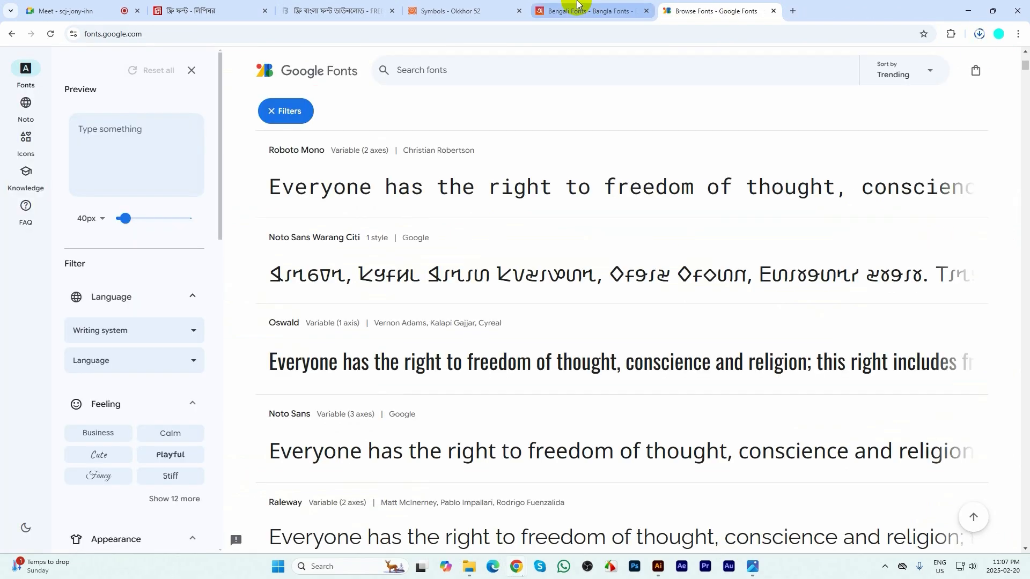
middle_click(577, 7)
middle_click(450, 8)
- Switch to FontBD's free fonts, open the Nil Jannati (নীল জান্নাতি) font page and examine its download option
left_click(345, 9)
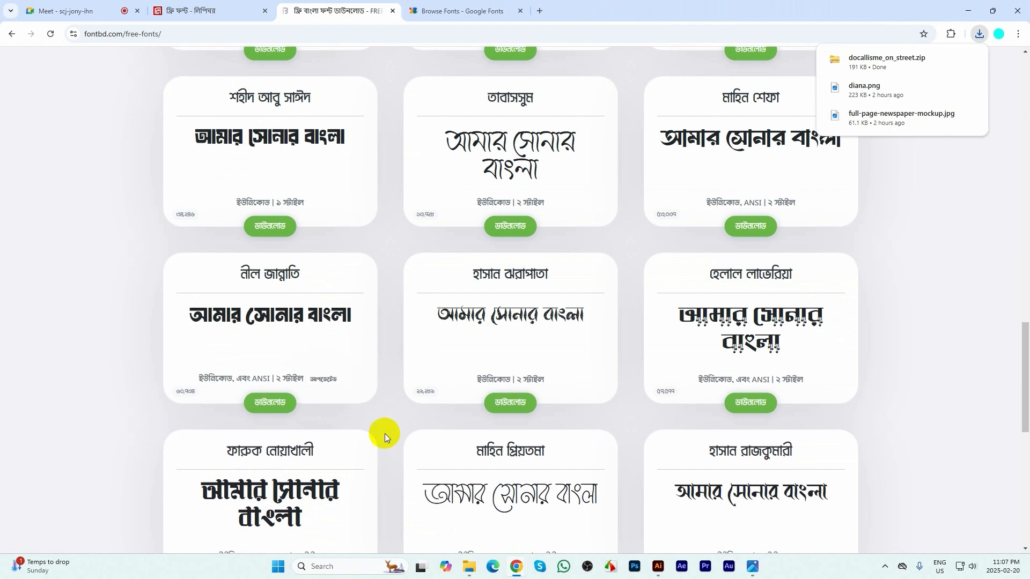
left_click(262, 406)
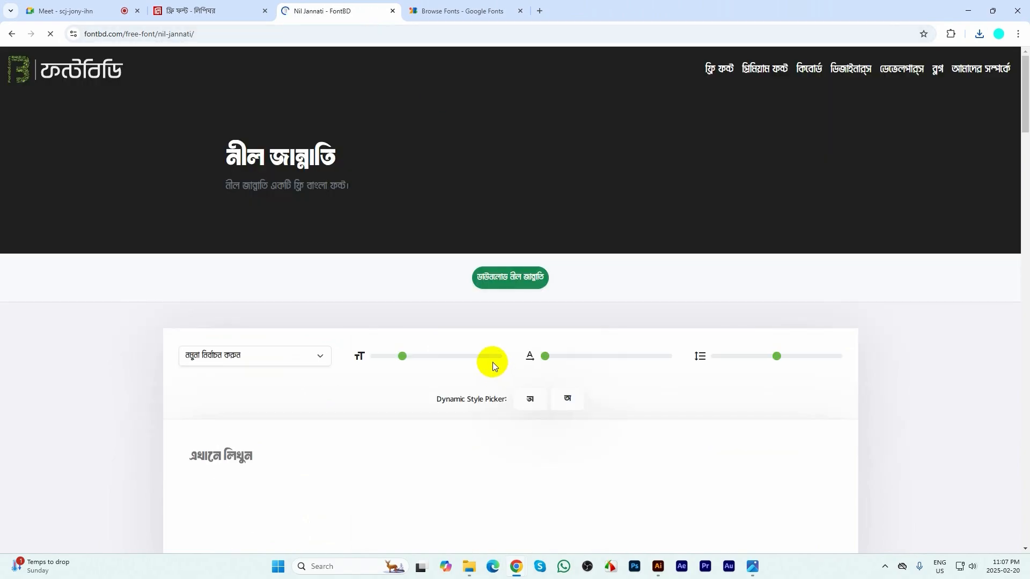
scroll(493, 349, "down", 5)
scroll(501, 313, "up", 4)
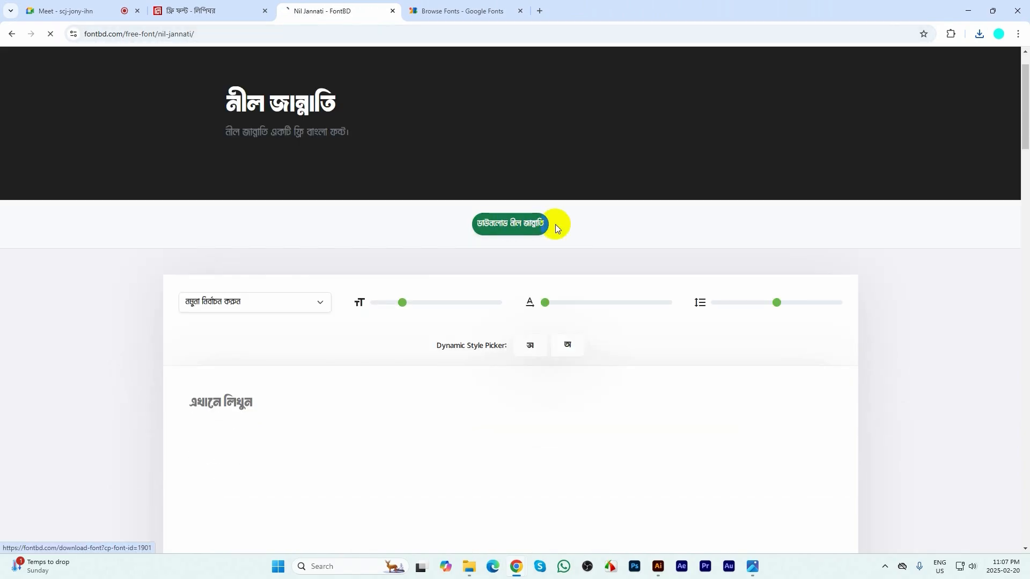
- Close the FontBD page and open the শহীদ তাহমিদ তামিম font from the first page of Lipighor's free fonts
middle_click(292, 11)
left_click(221, 11)
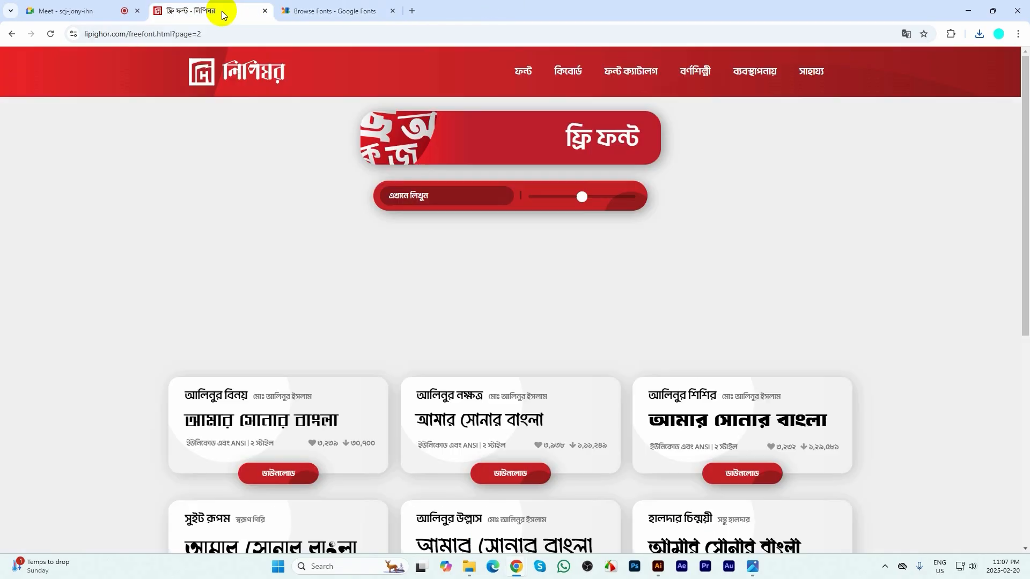
scroll(635, 297, "down", 6)
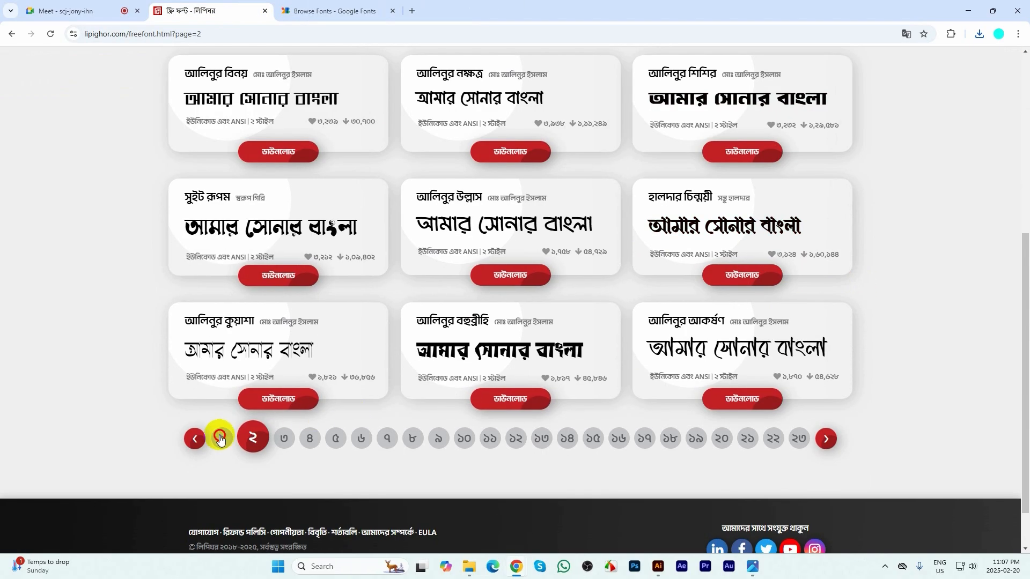
left_click(220, 437)
scroll(290, 301, "down", 5)
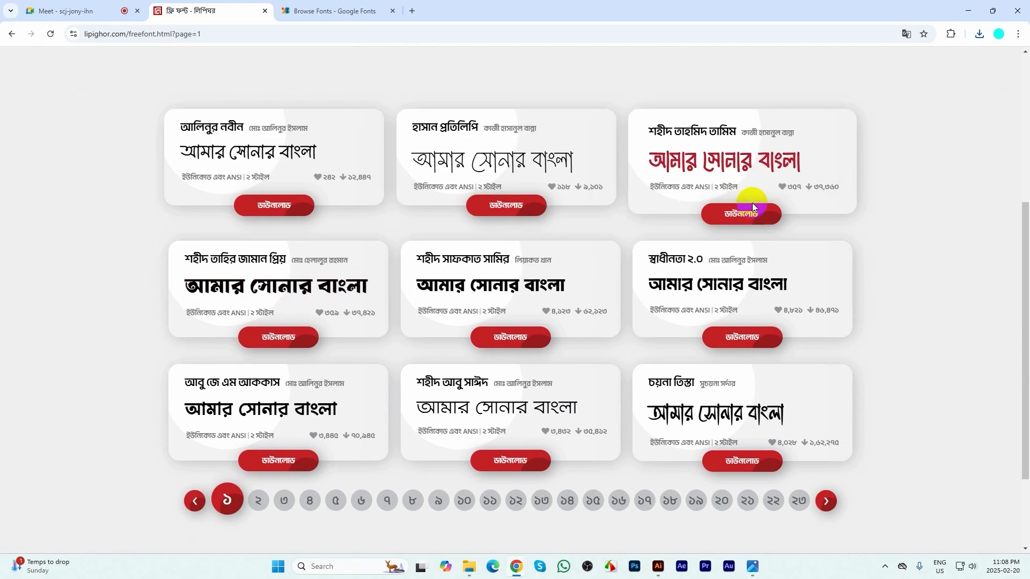
left_click(725, 210)
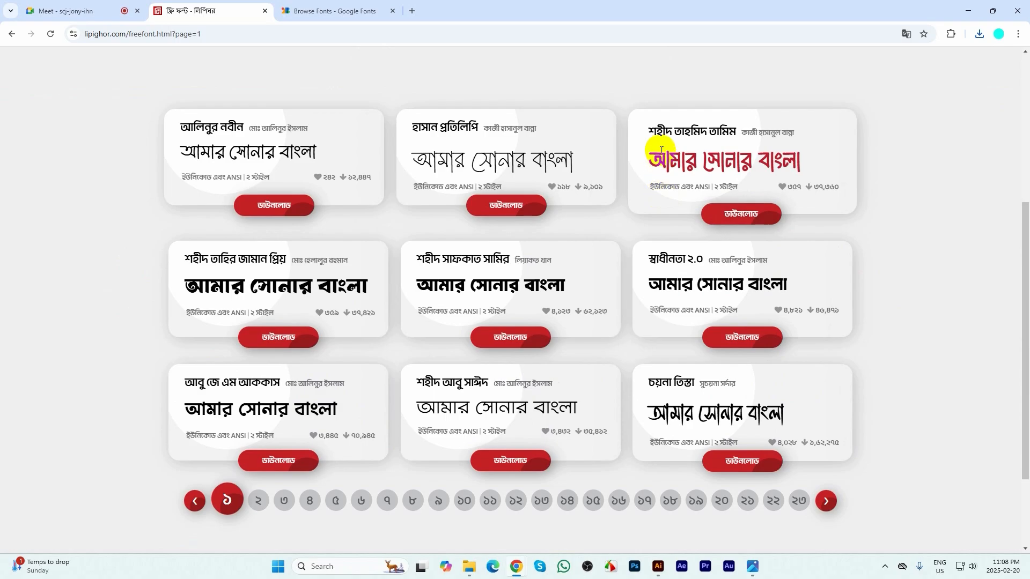
left_click(748, 220)
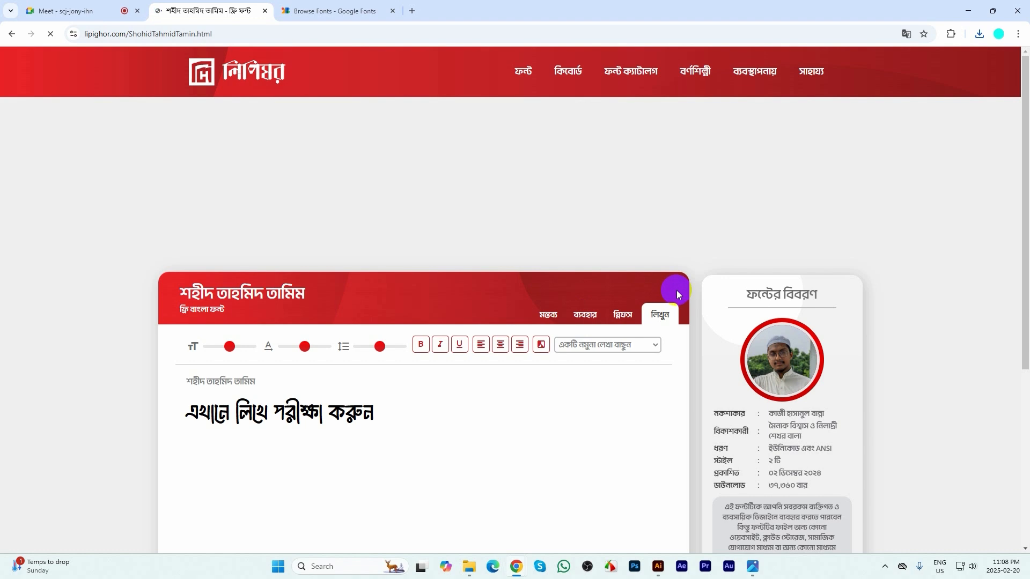
- Download the শহীদ তাহমিদ তামিম font from Lipighor, declining the donation request and agreeing to the usage terms
scroll(778, 369, "down", 5)
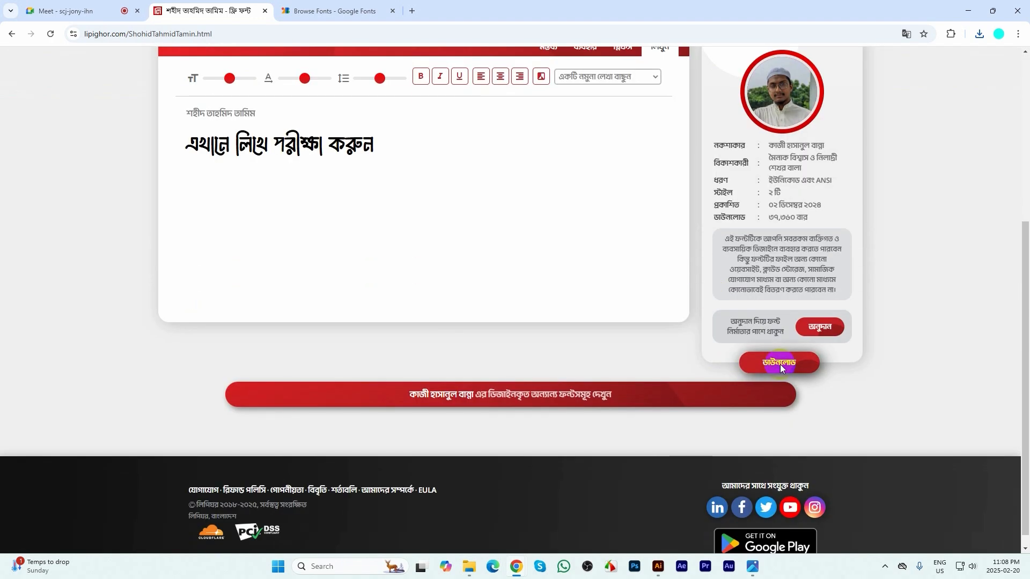
left_click(780, 365)
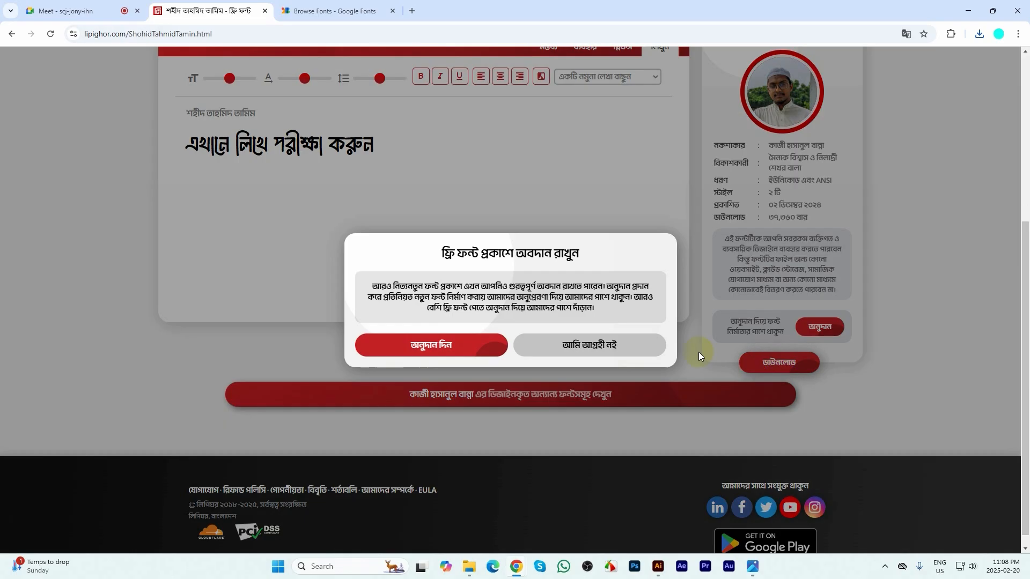
left_click(465, 353)
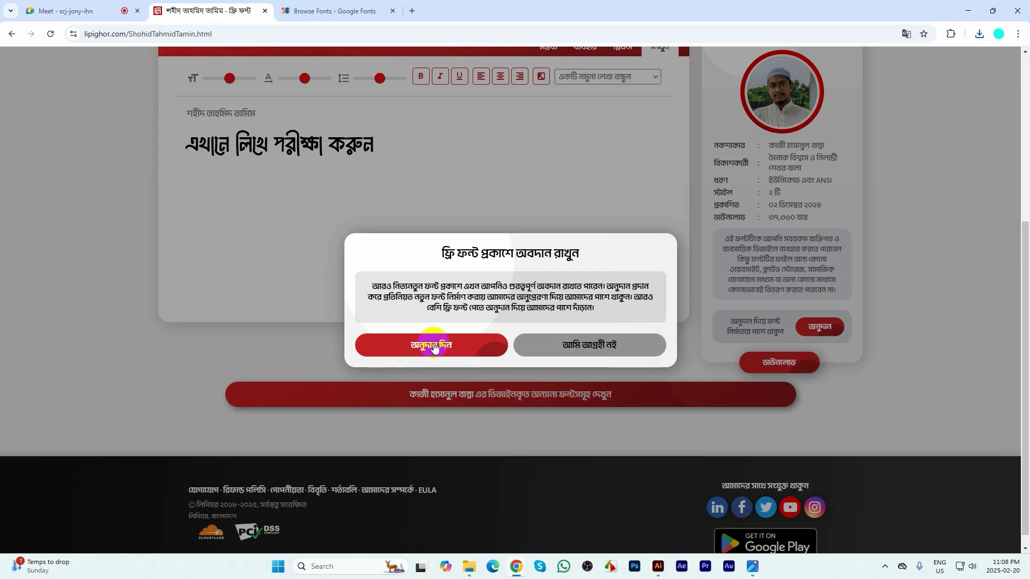
left_click(586, 348)
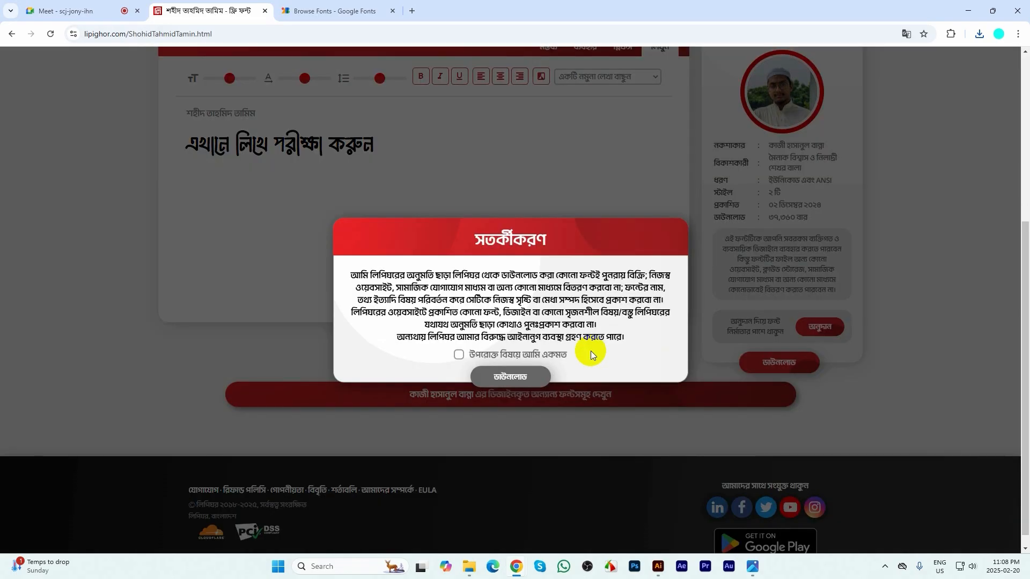
left_click(458, 355)
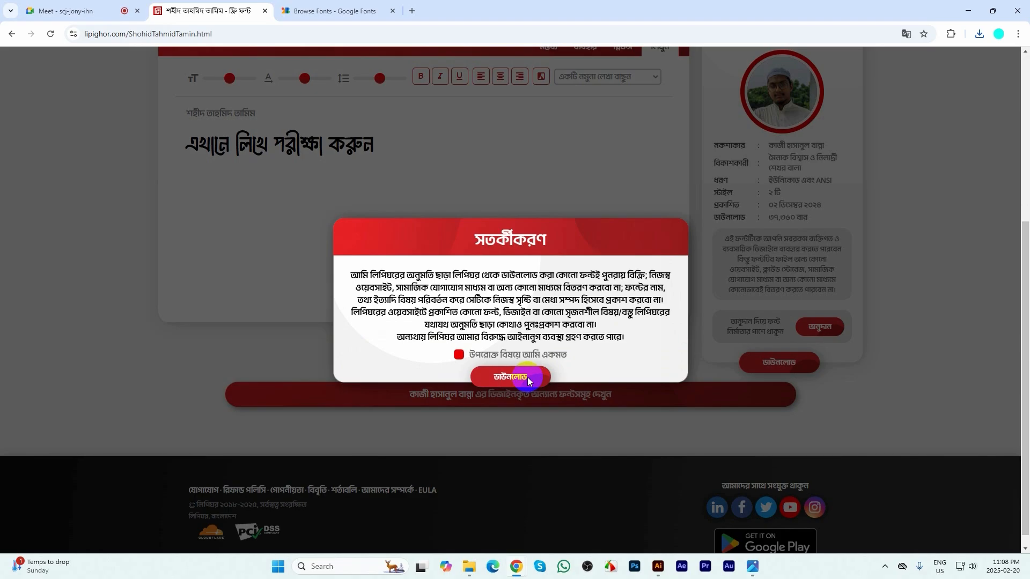
left_click(526, 377)
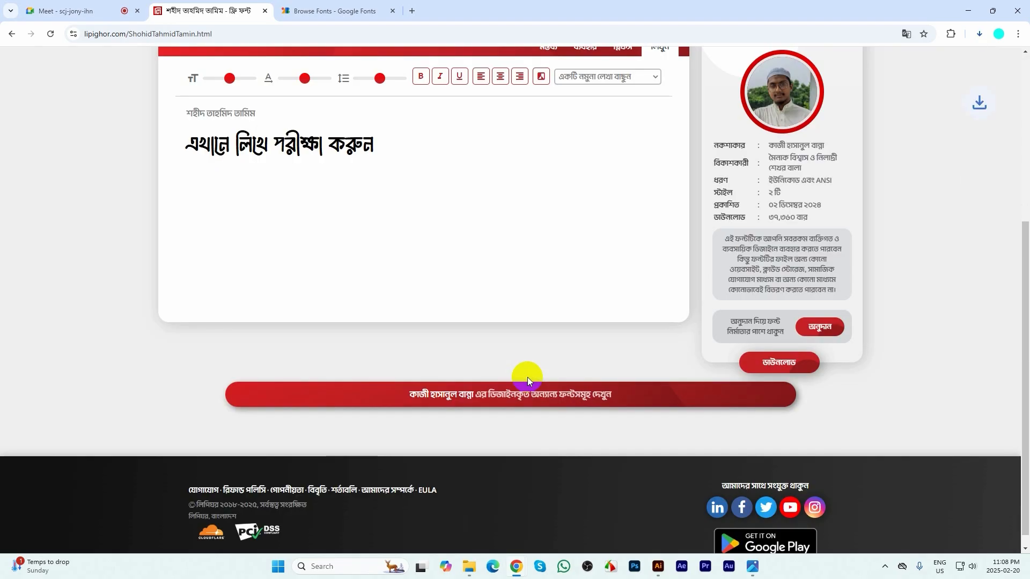
- Close the Lipighor and Google Fonts pages and minimize the browser window
middle_click(215, 4)
middle_click(216, 4)
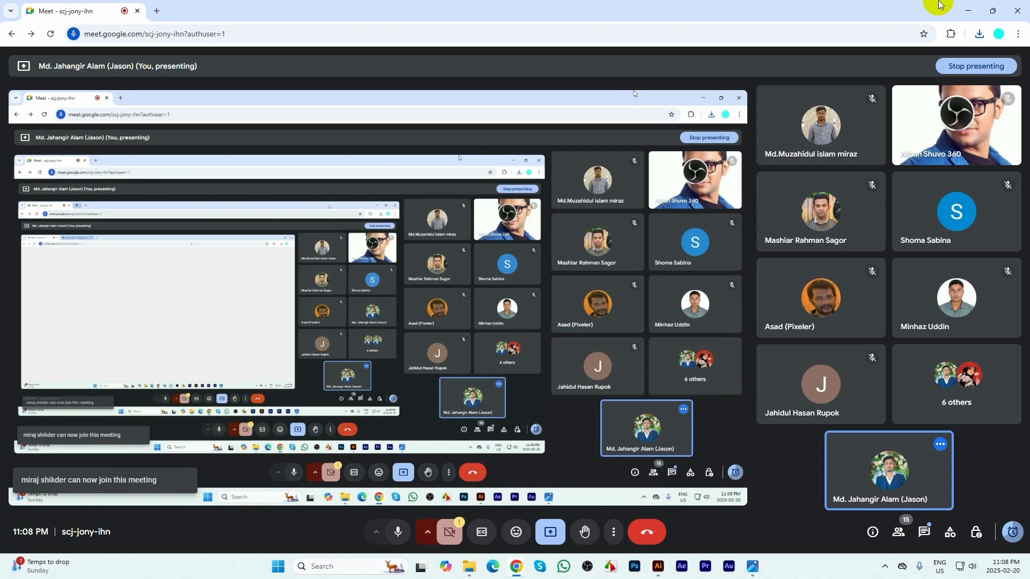
left_click(967, 8)
- Transfer the ShohidTahmidTamin, Nill Jannati and docallisme_on_street archives from the Downloads folder to the desktop
left_click(470, 566)
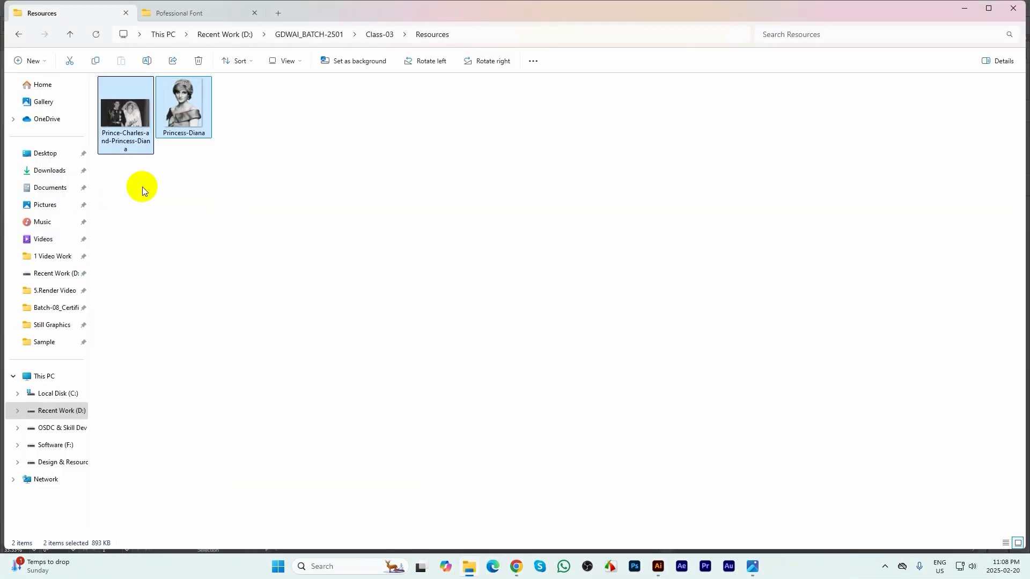
left_click(49, 176)
left_click(114, 102)
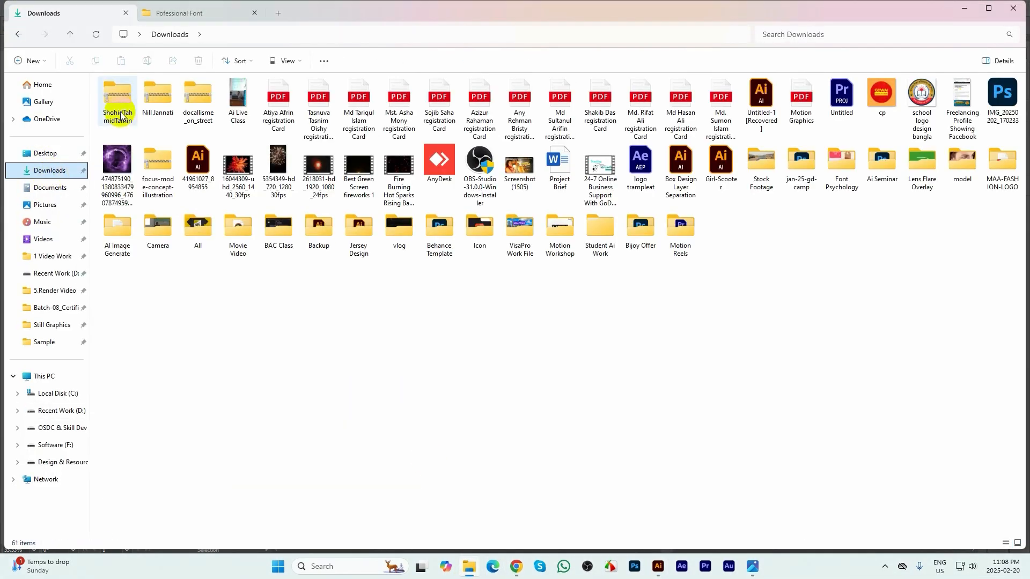
left_click(190, 101, "shift")
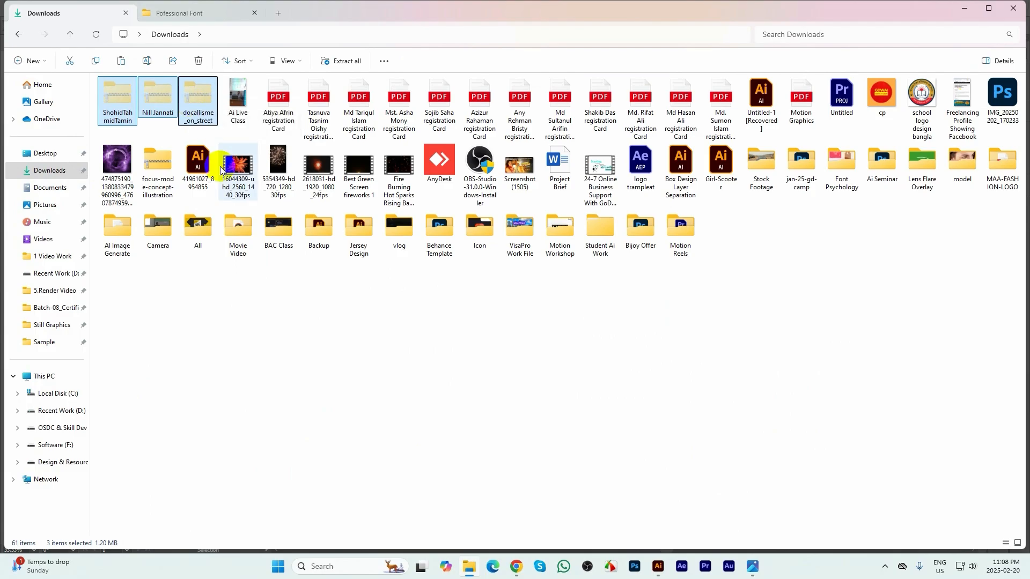
key("super+d")
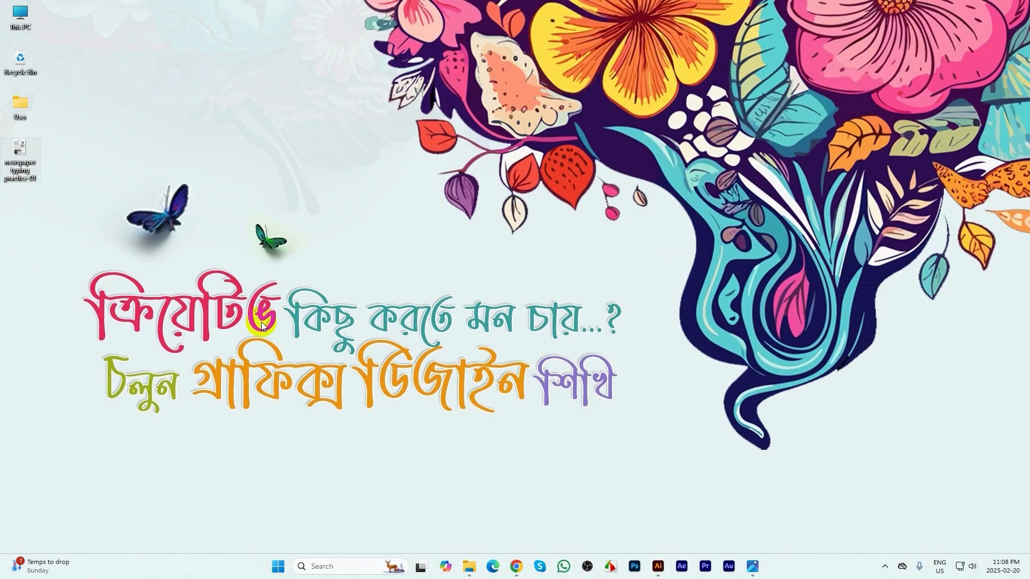
key("ctrl+v")
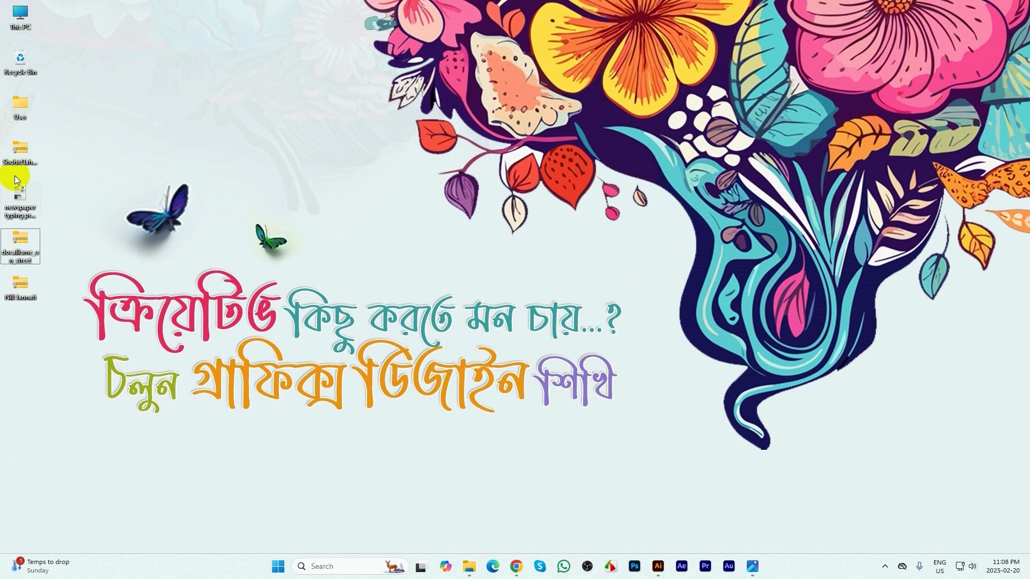
- Arrange the three font archives side by side in a row on the desktop, above the butterflies
left_click_drag(19, 153, 183, 107)
left_click_drag(20, 244, 224, 110)
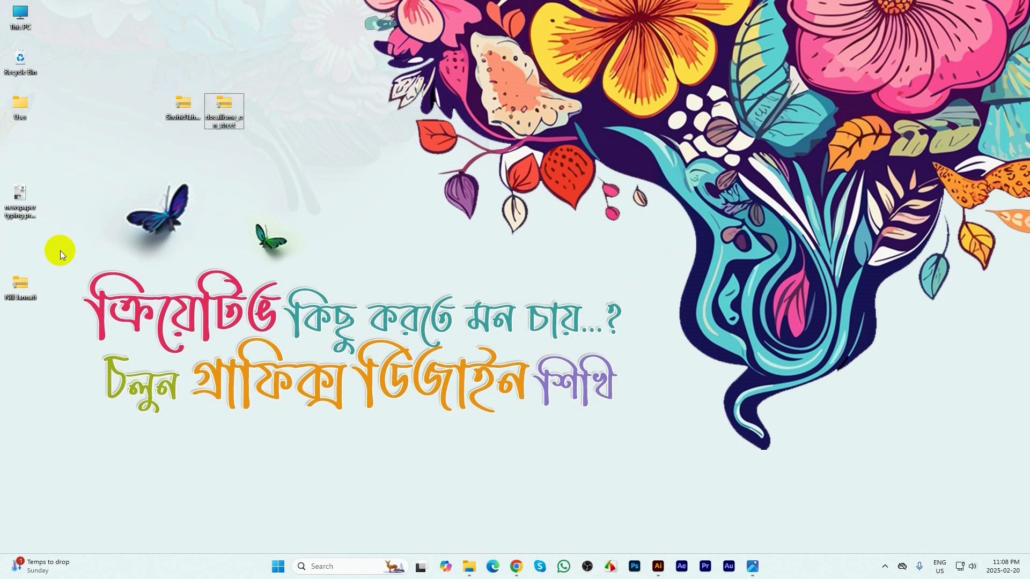
left_click_drag(21, 282, 265, 105)
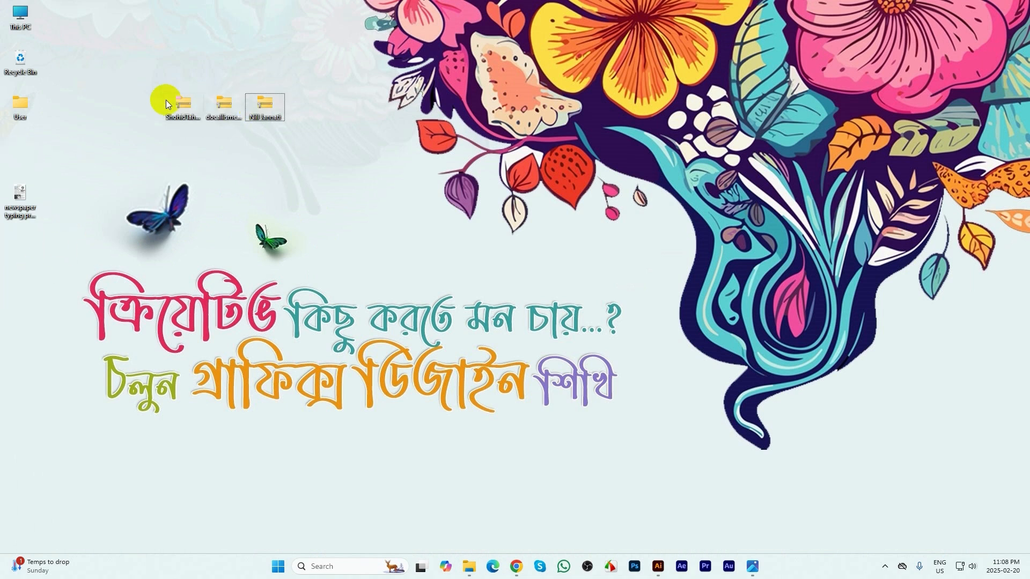
- Open the ShohidTahmidTamin archive from the desktop and browse the font files in its Unicode folder
double_click(182, 100)
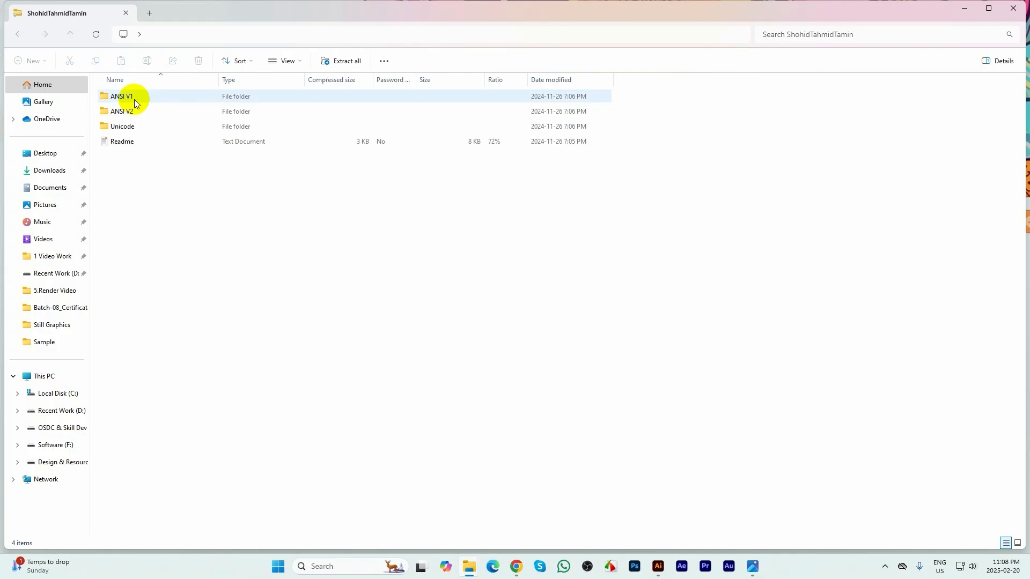
double_click(123, 127)
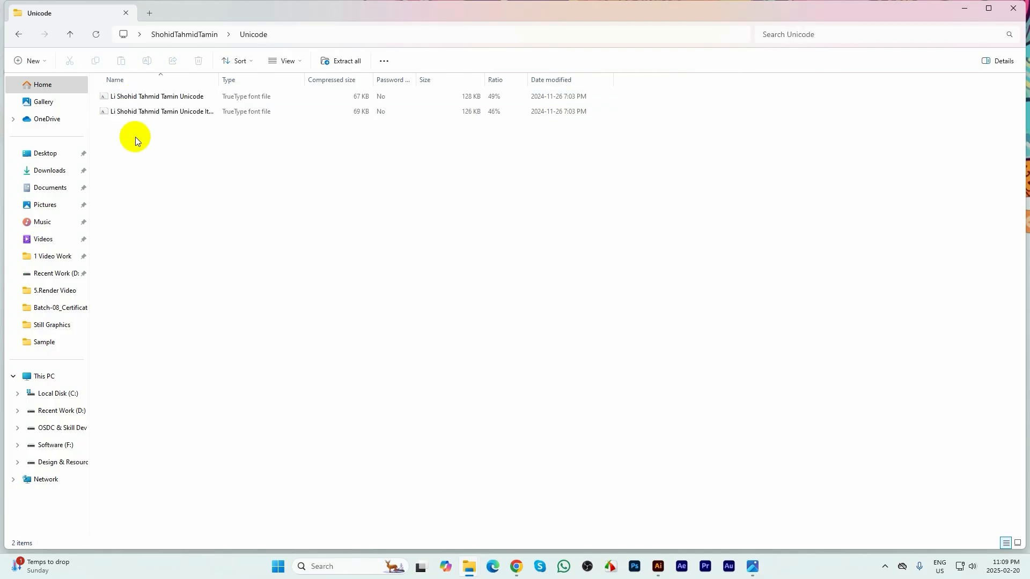
key("alt+Left")
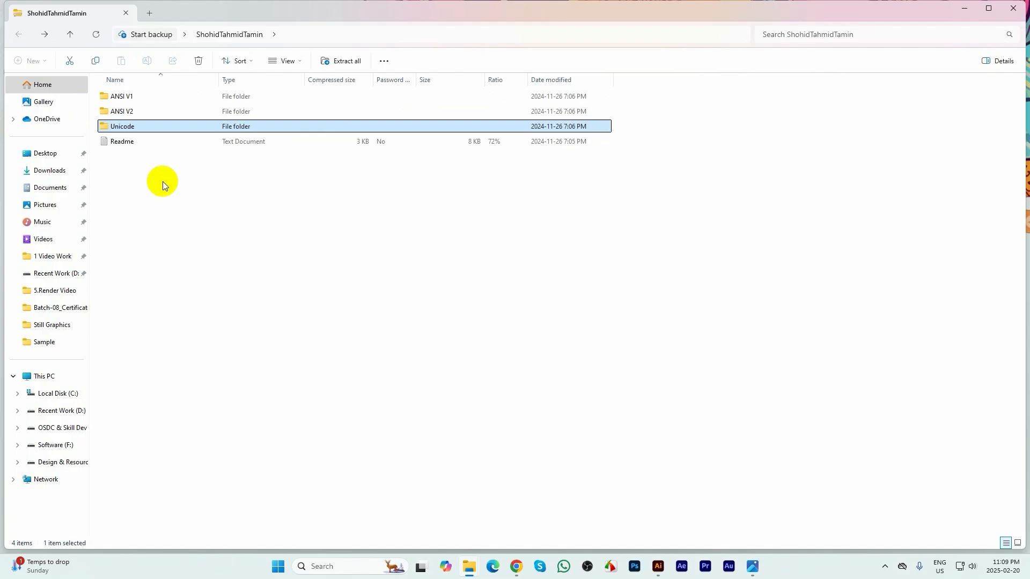
double_click(123, 127)
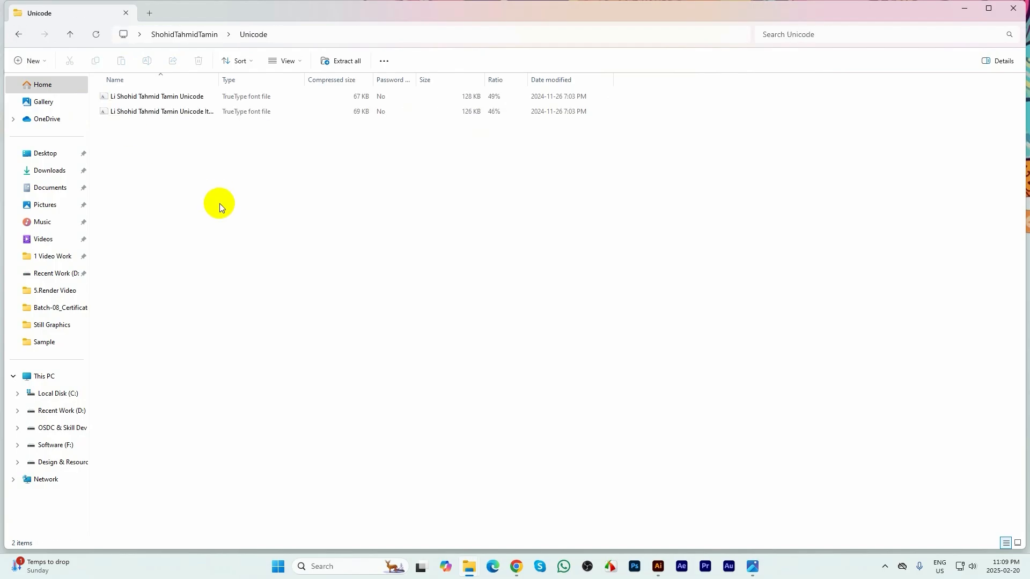
left_click_drag(377, 190, 168, 89)
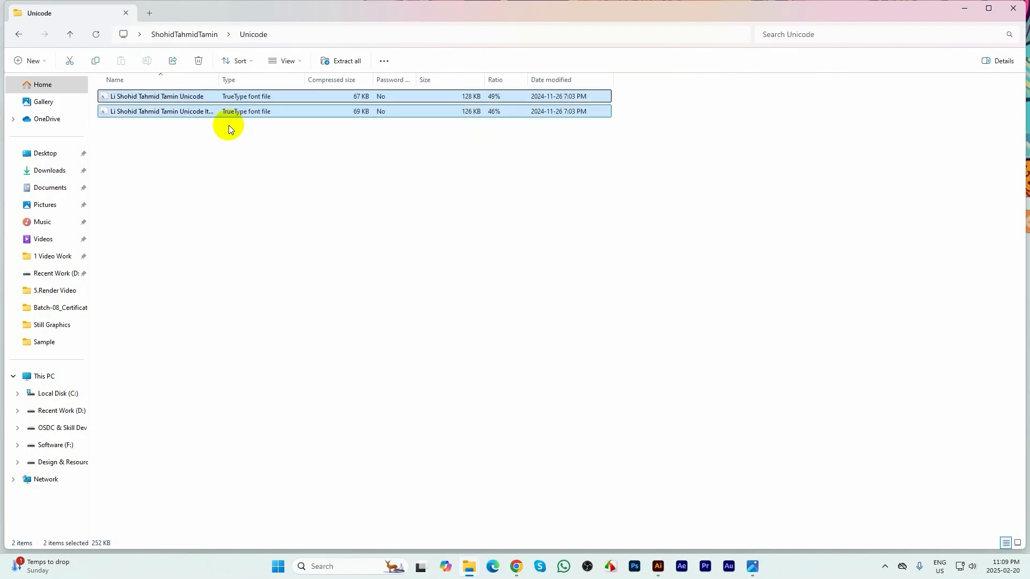
left_click(221, 178)
- Install the Li Shohid Tahmid Tamin Unicode font and close its preview window
double_click(149, 98)
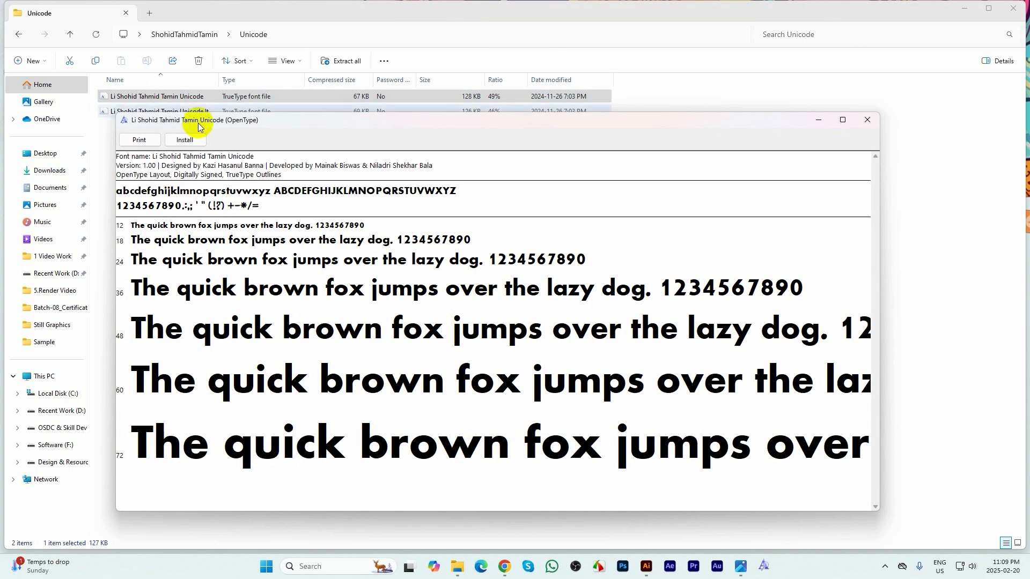
left_click(185, 140)
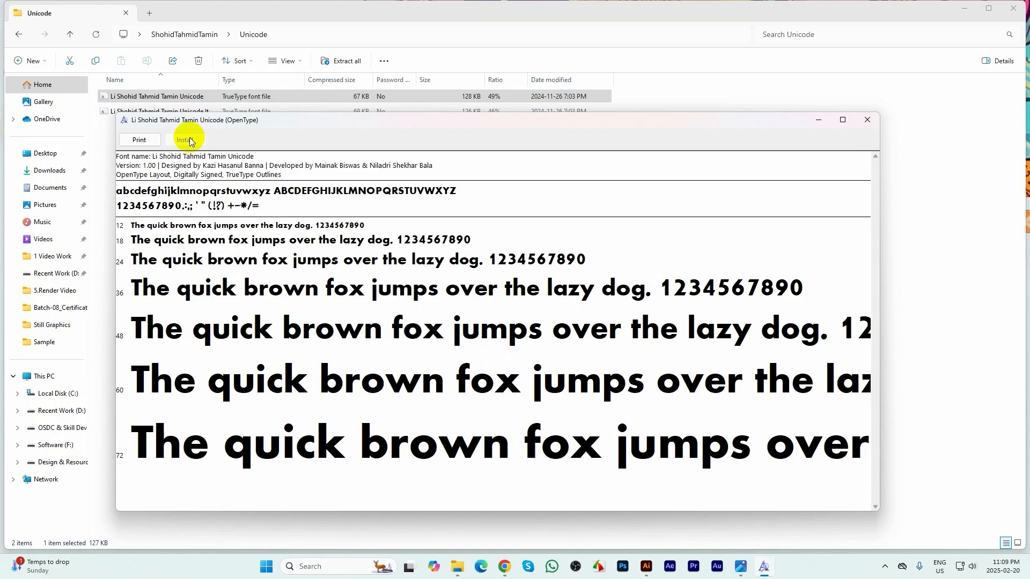
left_click(878, 118)
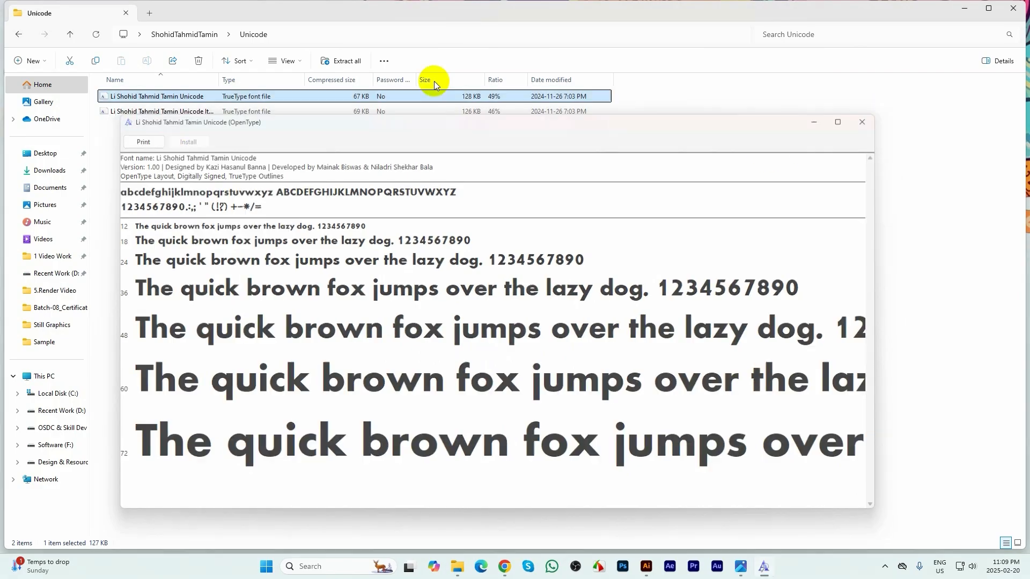
- Preview the Li Shohid Tahmid Tamin ANSI V2 font from the archive's ANSI V2 folder, then close the preview
left_click(75, 33)
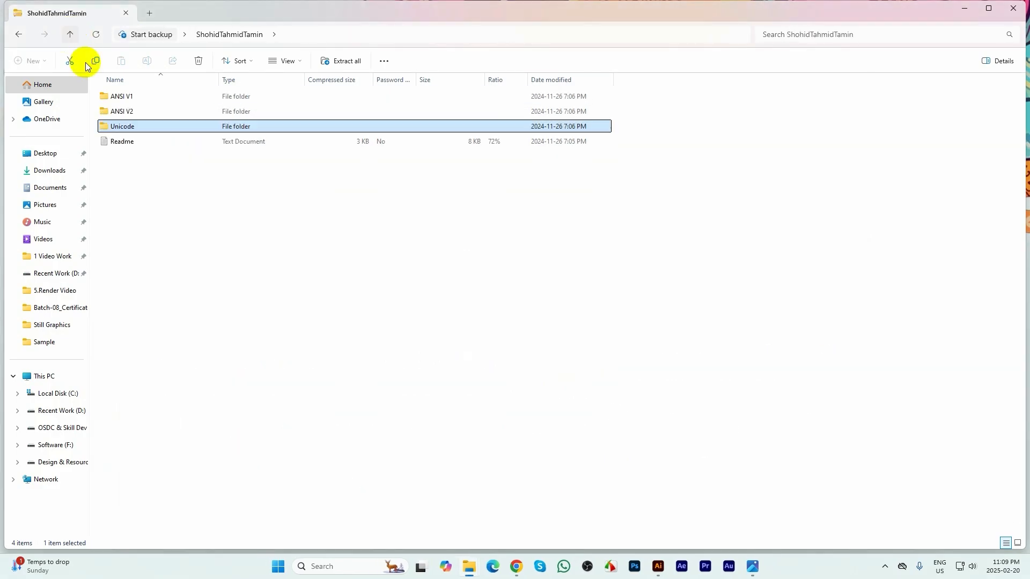
double_click(118, 111)
double_click(134, 97)
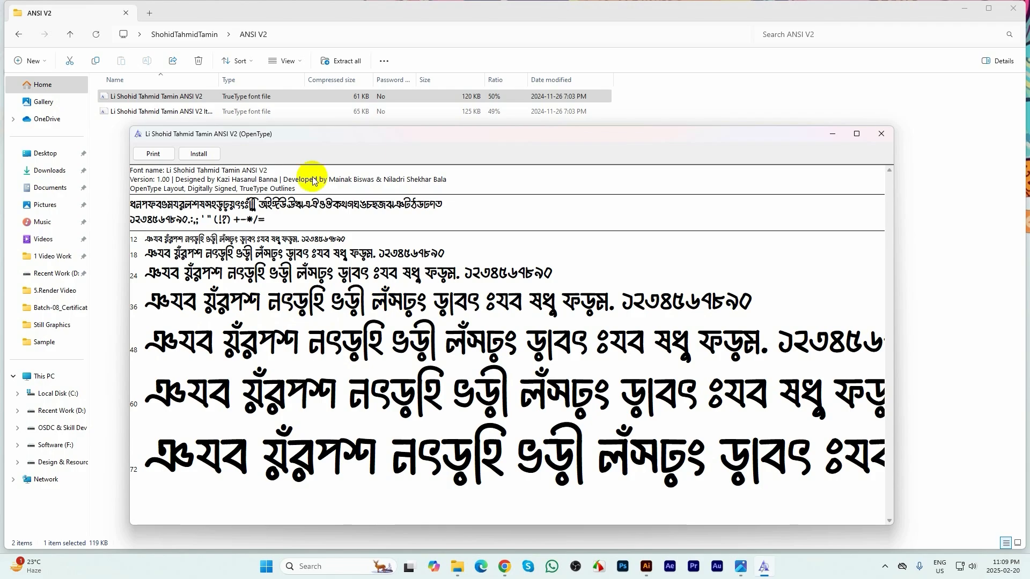
left_click(881, 134)
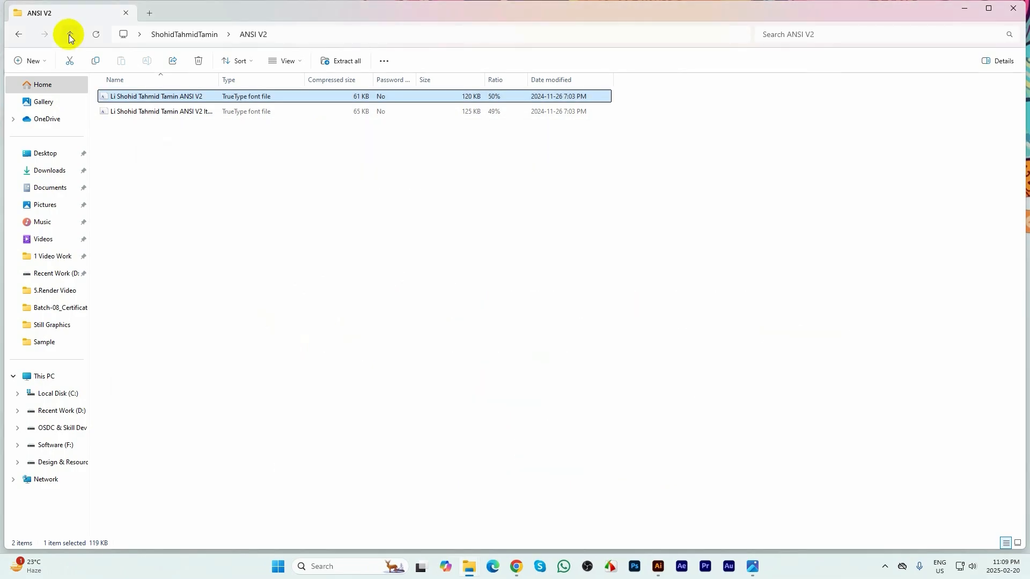
- Return to the Desktop folder and open the Unicode folder inside Nill Jannati Matrahin in the Nill Jannati archive
left_click(69, 35)
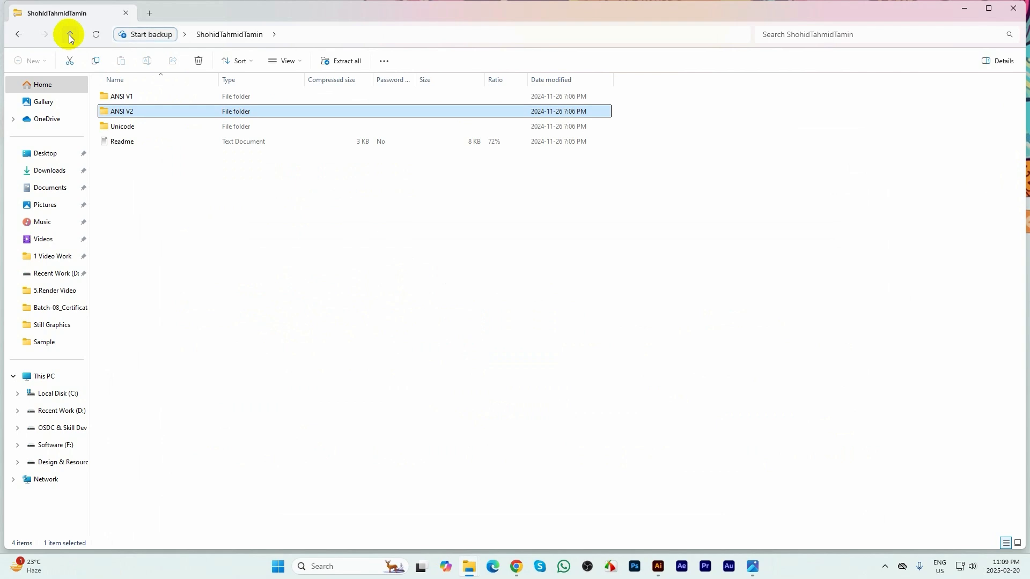
left_click(70, 34)
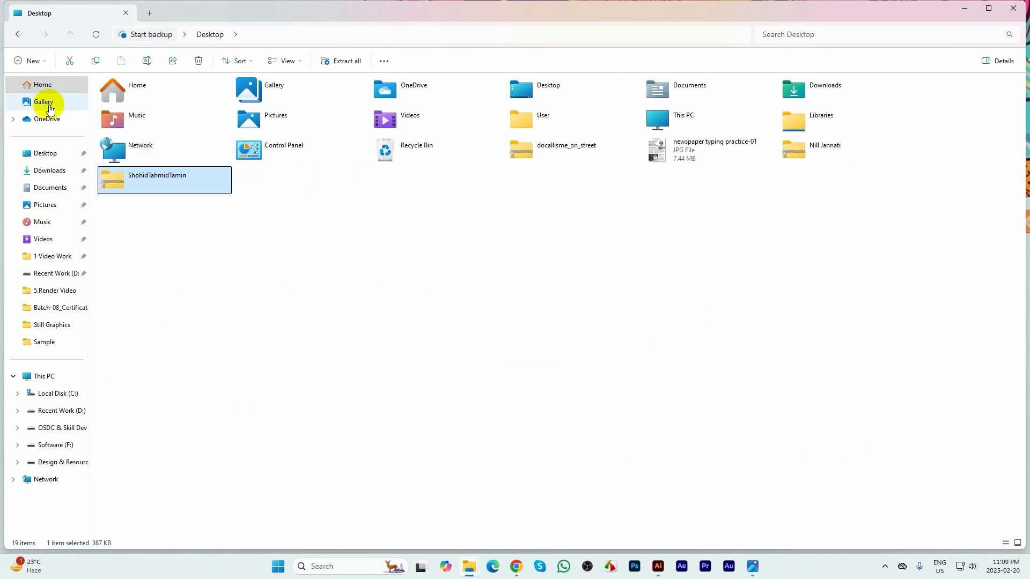
left_click(49, 158)
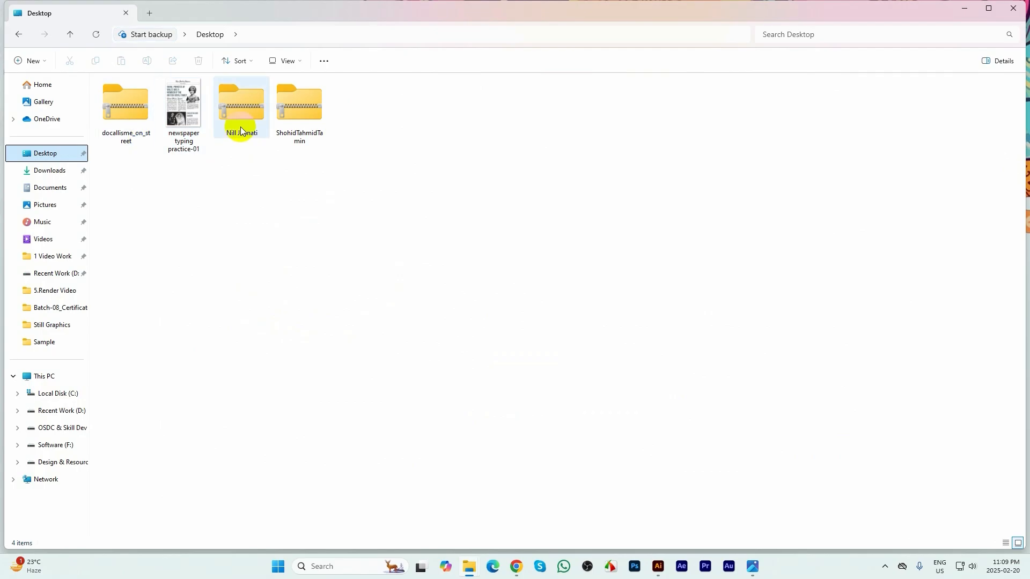
double_click(249, 108)
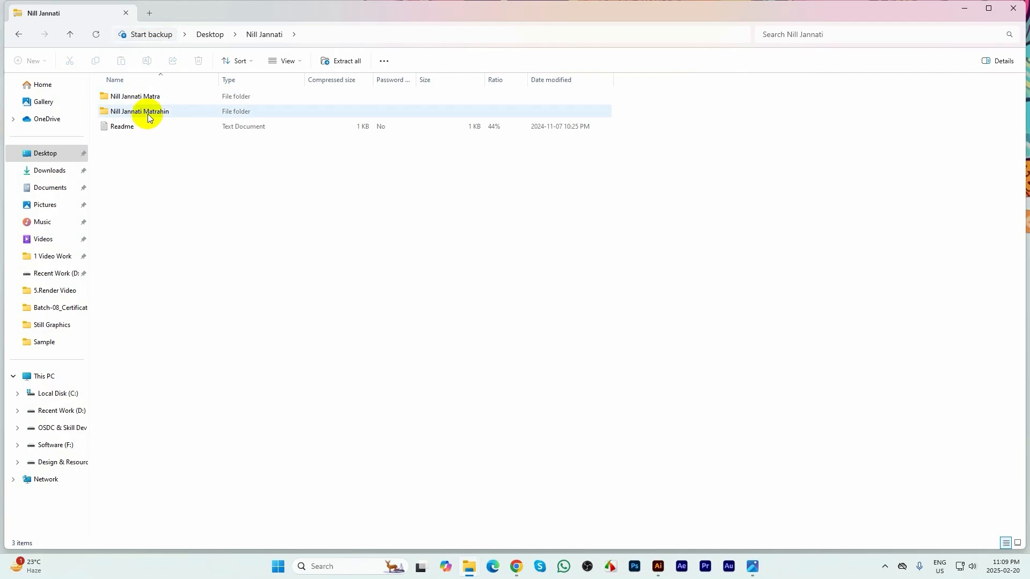
double_click(147, 114)
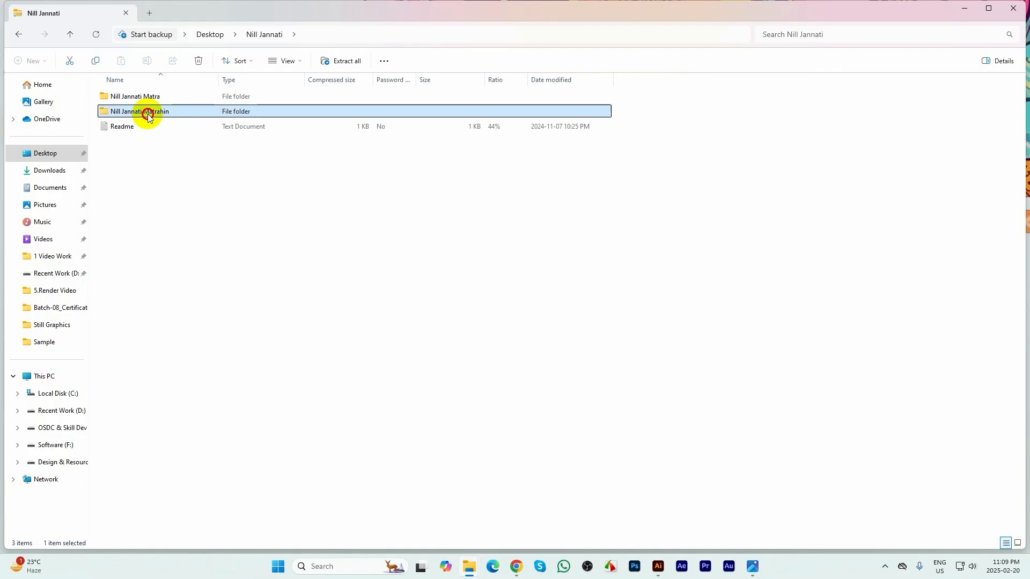
double_click(121, 127)
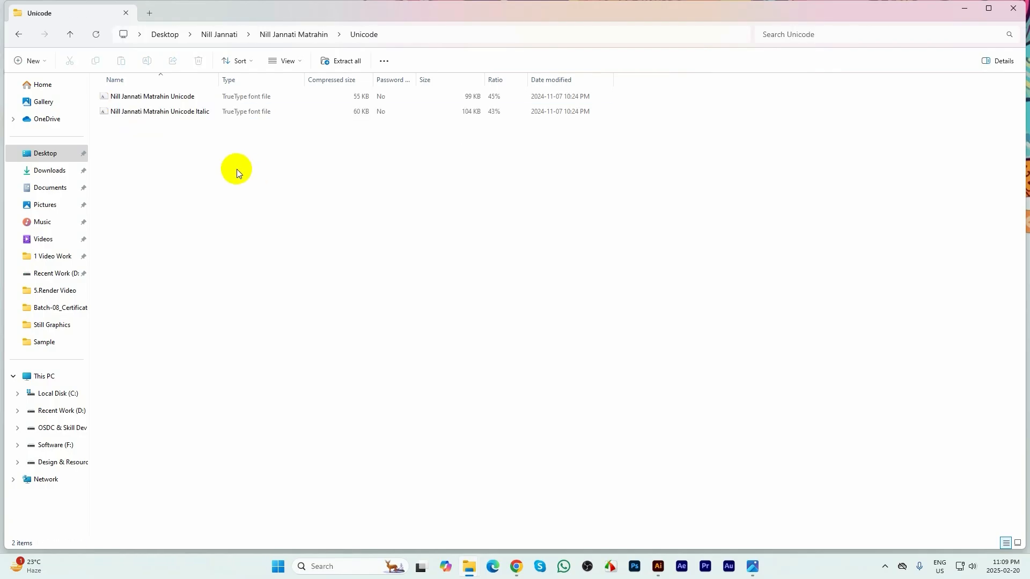
- Try to install the Nill Jannati Matrahin Unicode font, dismissing the replacement, and return to the Nill Jannati Matrahin folder
double_click(145, 102)
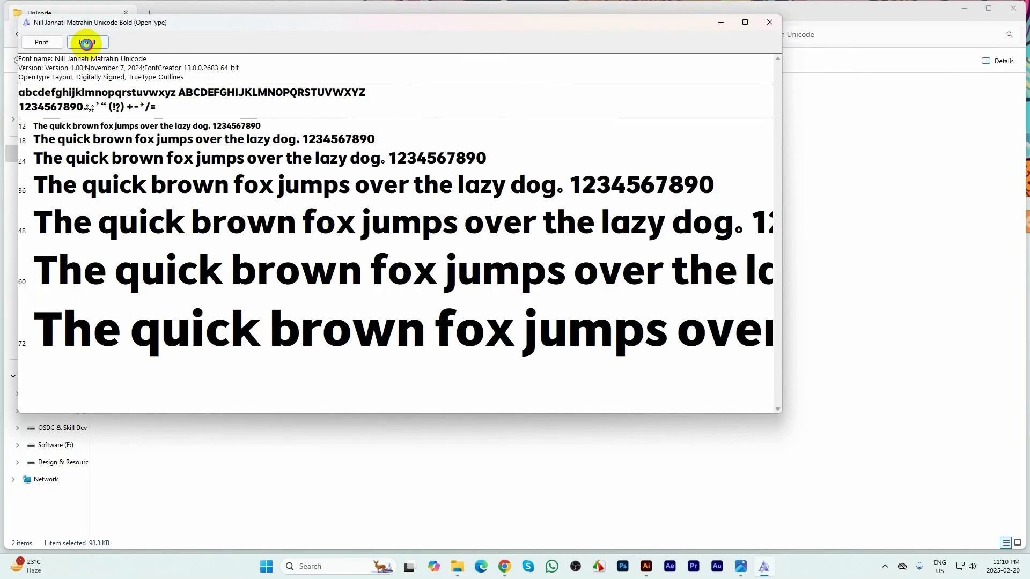
left_click(87, 42)
left_click(595, 219)
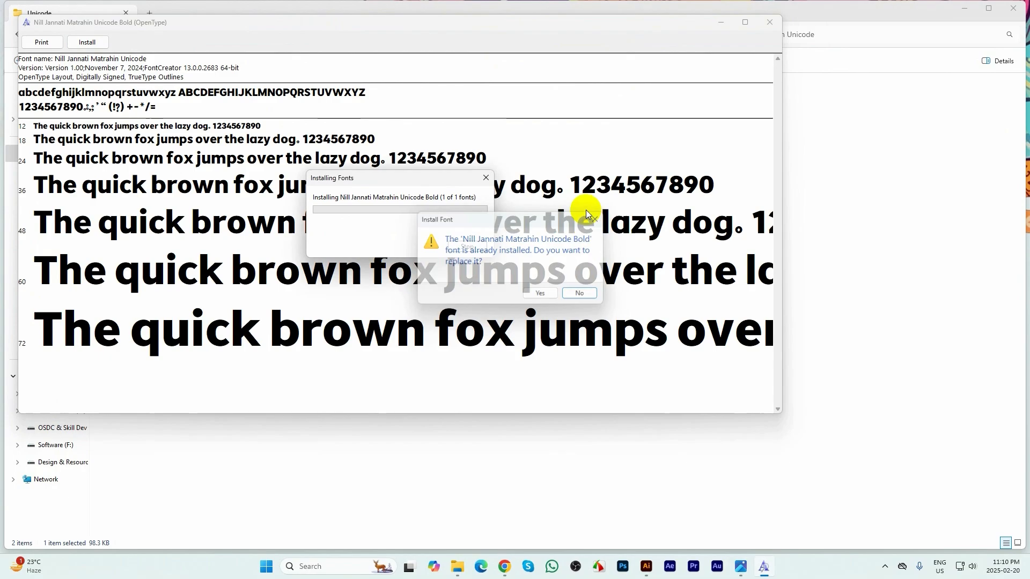
left_click(770, 22)
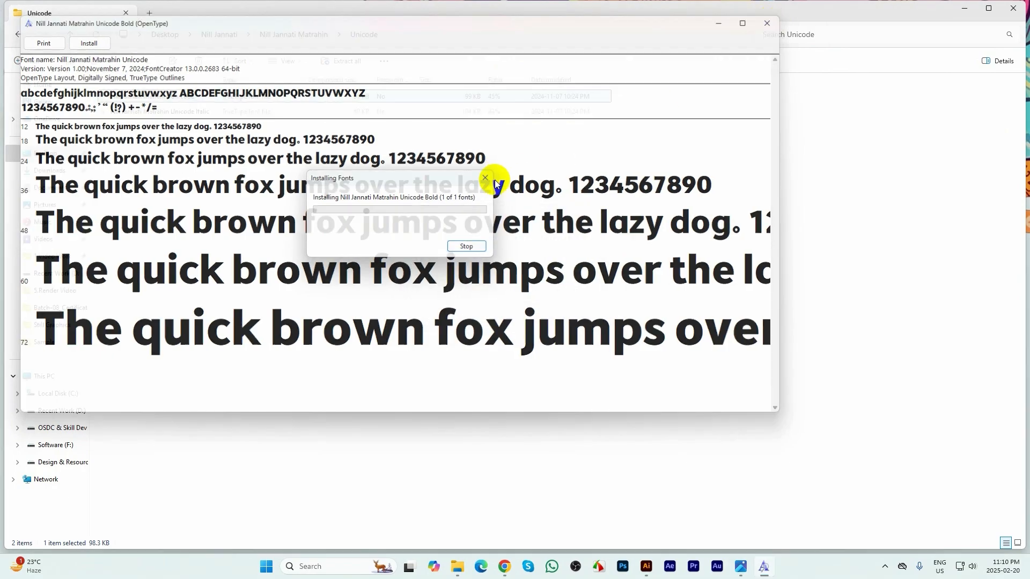
left_click(70, 33)
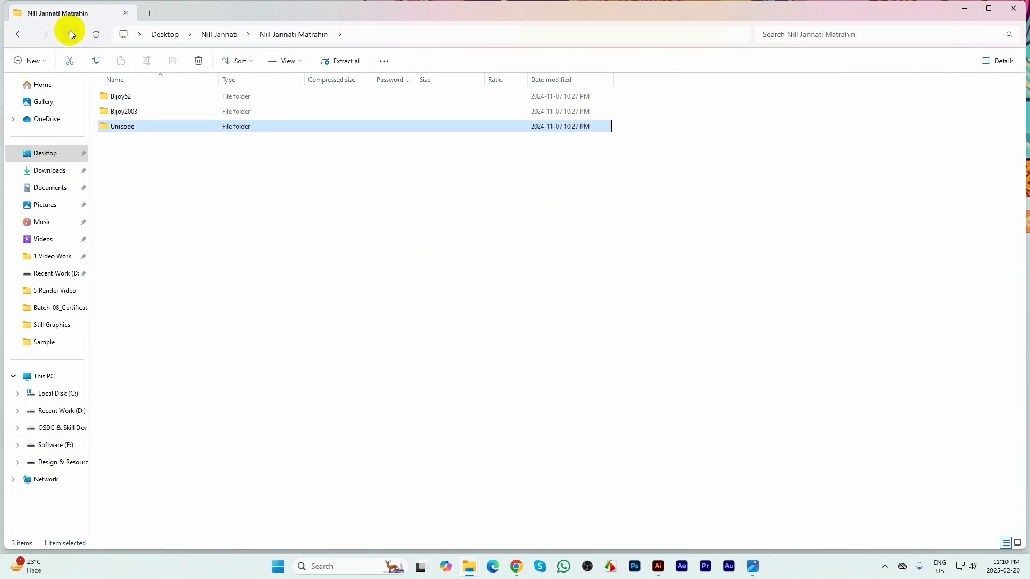
- Open the docallisme_on_street archive on the Desktop, install the DOCALLISME ON STREET TrueType font, and close its preview and the folder window
left_click(69, 31)
left_click(69, 34)
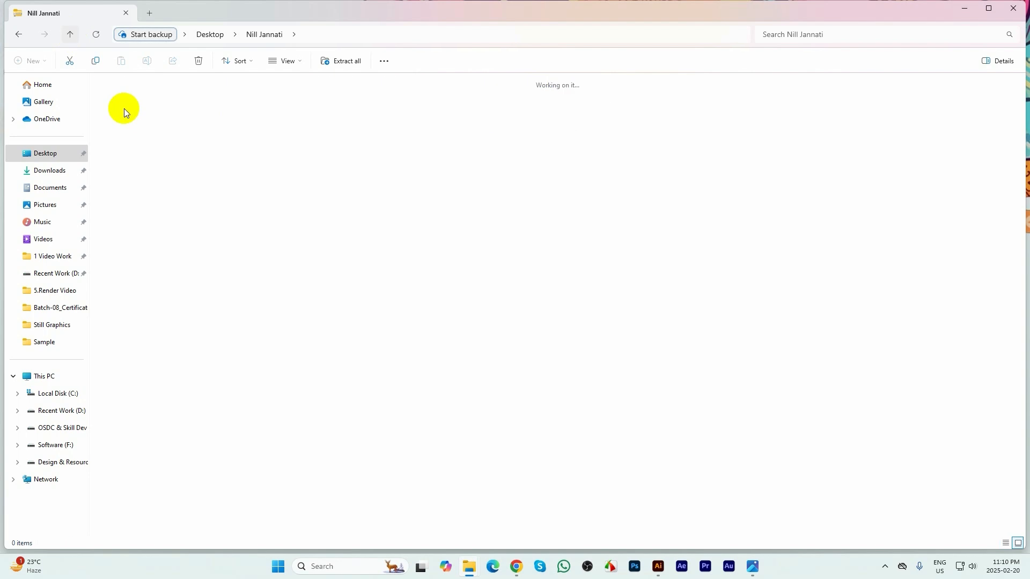
double_click(133, 111)
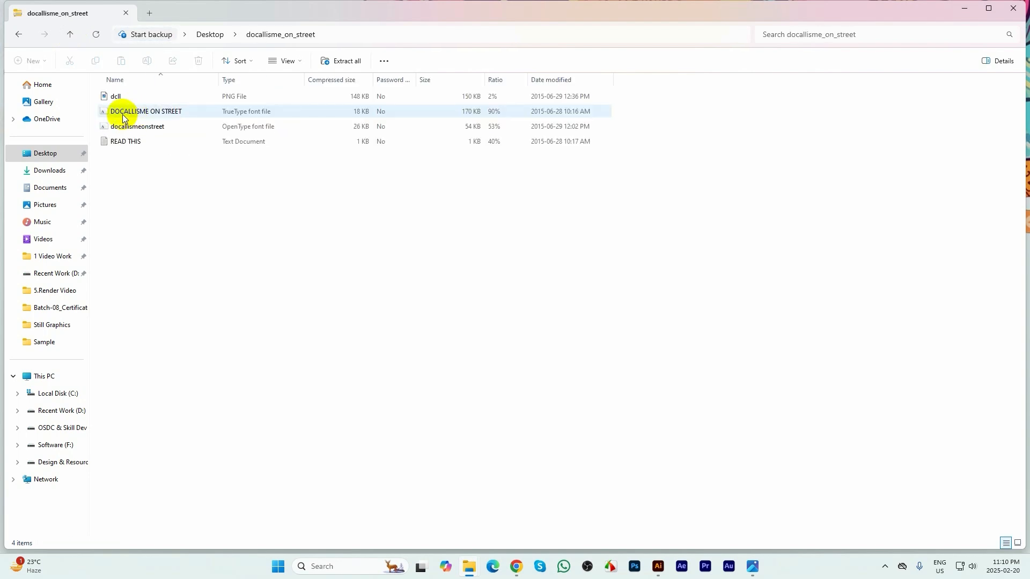
double_click(123, 115)
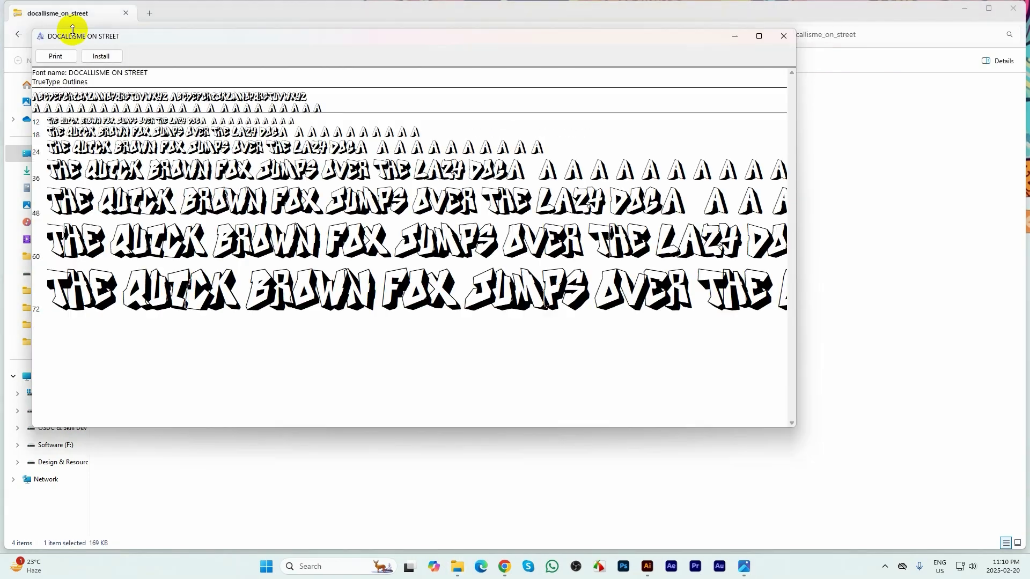
left_click(100, 57)
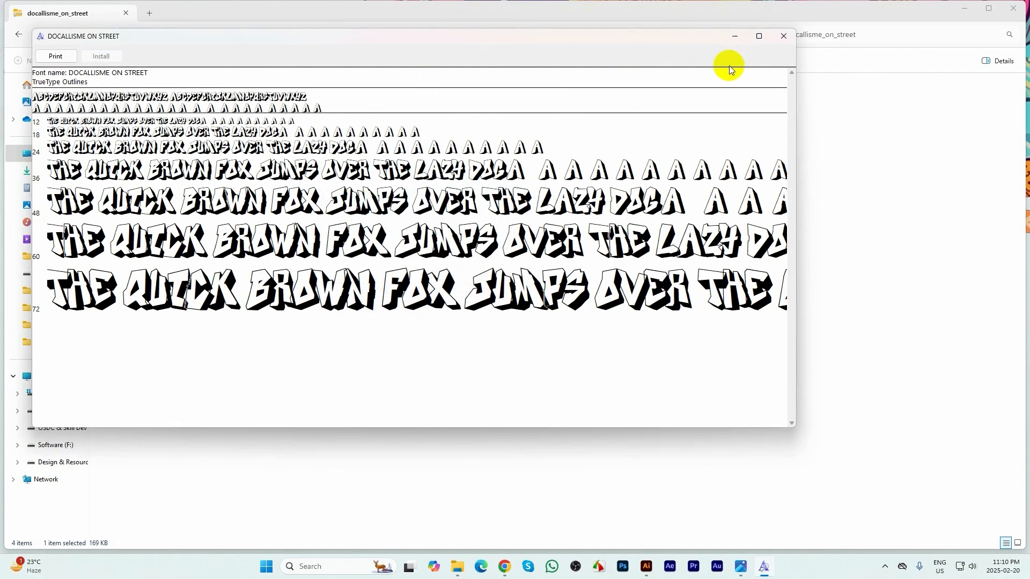
left_click(783, 36)
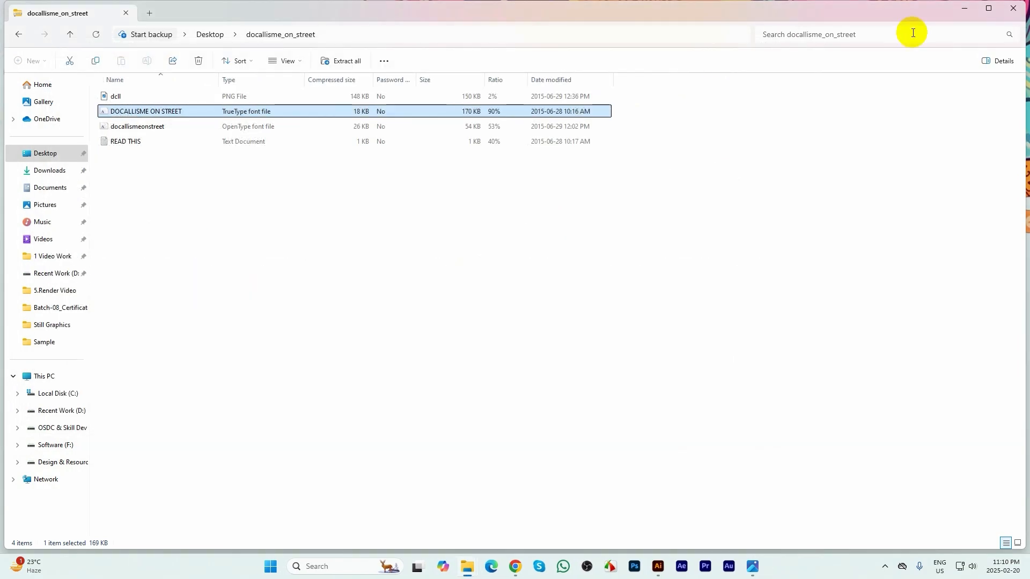
left_click(1013, 8)
- Switch to Illustrator and place a new point text on the empty canvas beside the newspaper page
left_click(657, 566)
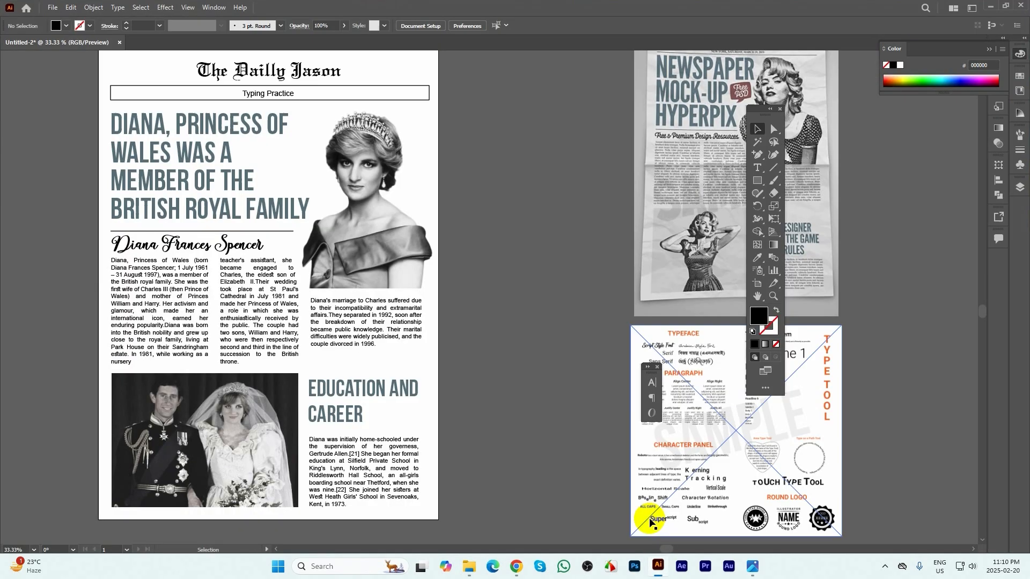
left_click(494, 281)
scroll(494, 281, "down", 2)
scroll(323, 212, "up", 2)
left_click_drag(345, 268, 531, 211)
left_click(758, 167)
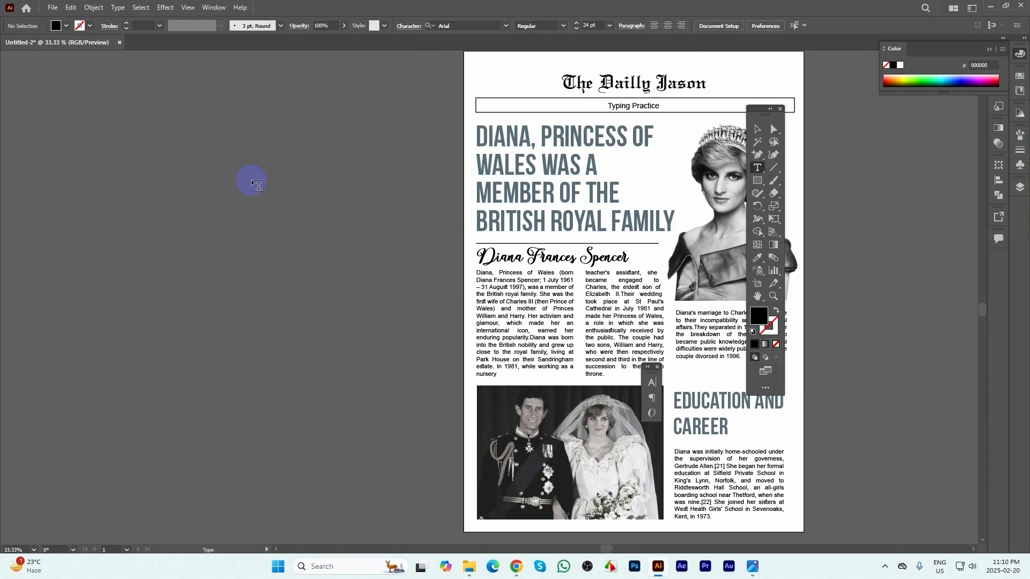
left_click(232, 170)
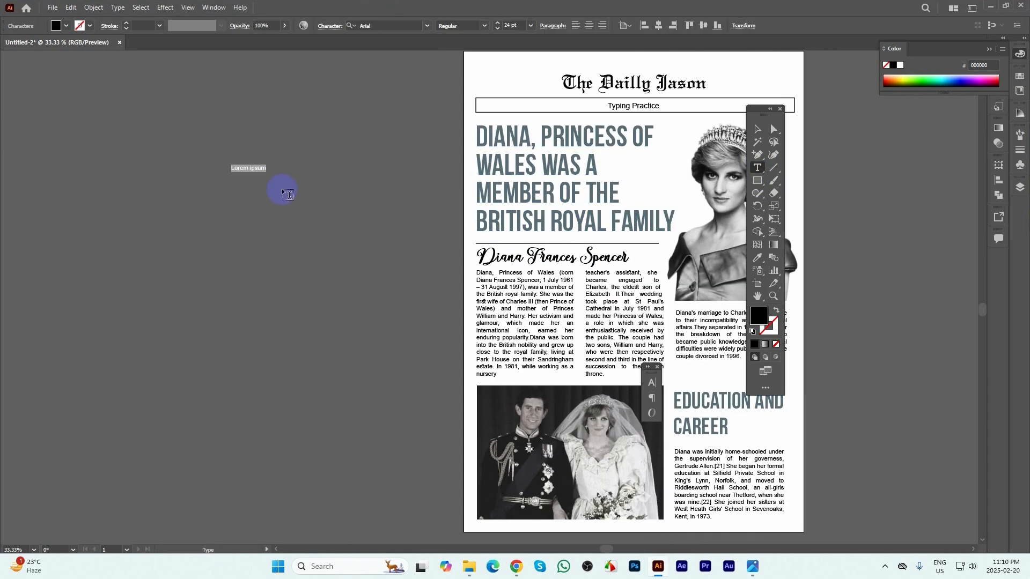
- Set the new placeholder text's font size to 100 pt
left_click(530, 27)
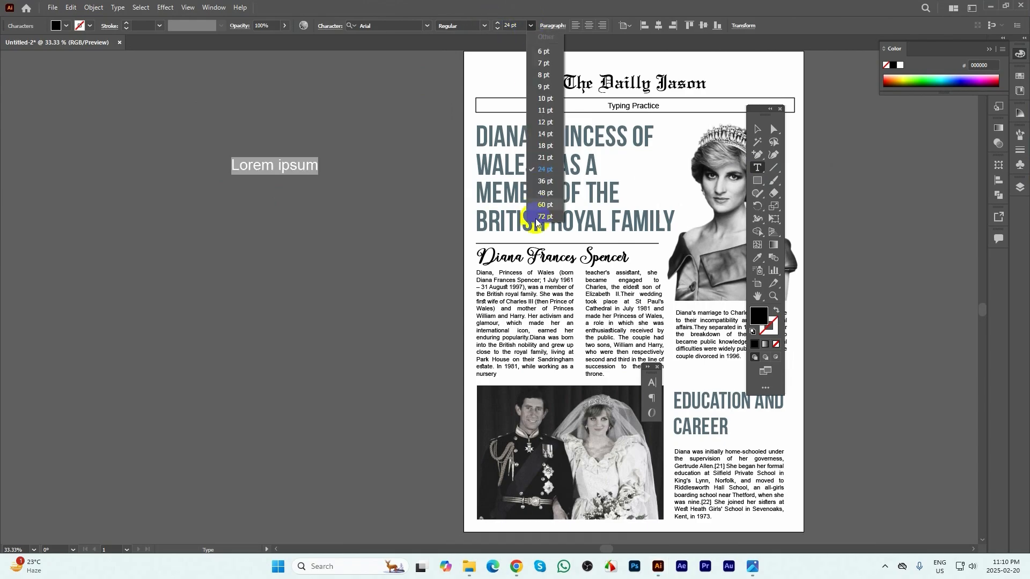
left_click(550, 223)
left_click_drag(517, 26, 419, 21)
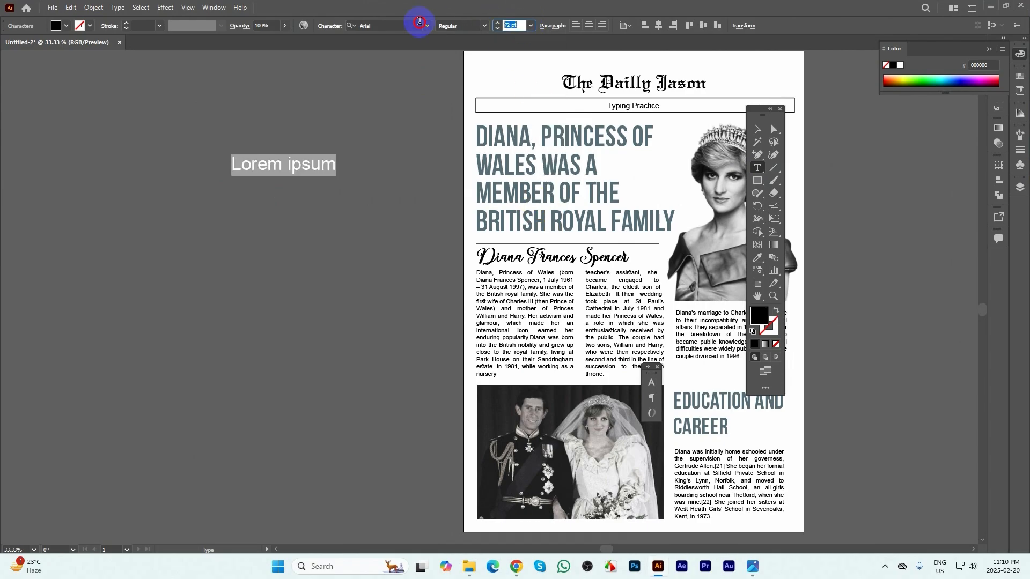
type("100")
key("Return")
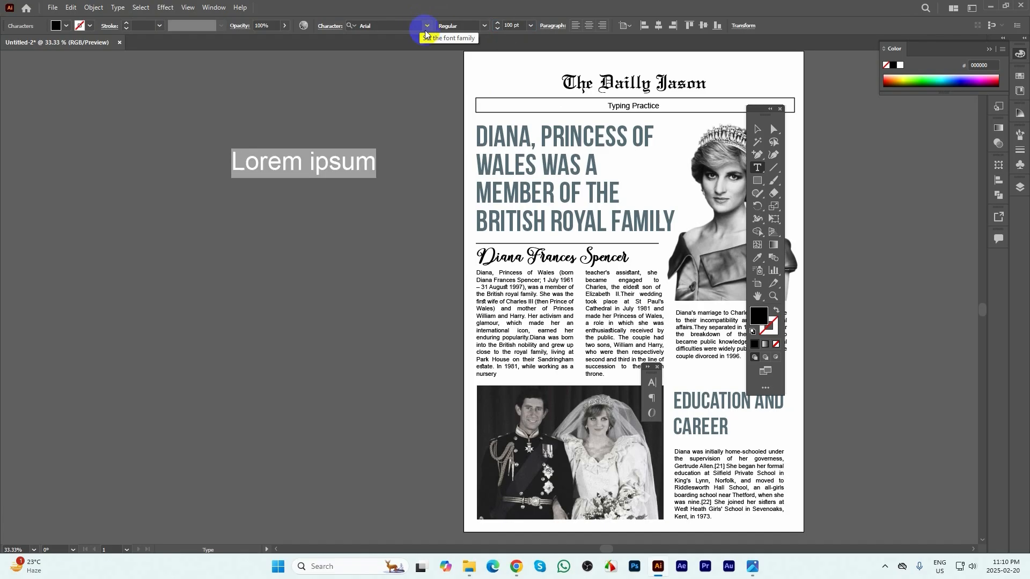
- Replace the placeholder text with "July Revulation", split over two lines
scroll(238, 158, "up", 1)
scroll(277, 163, "up", 1)
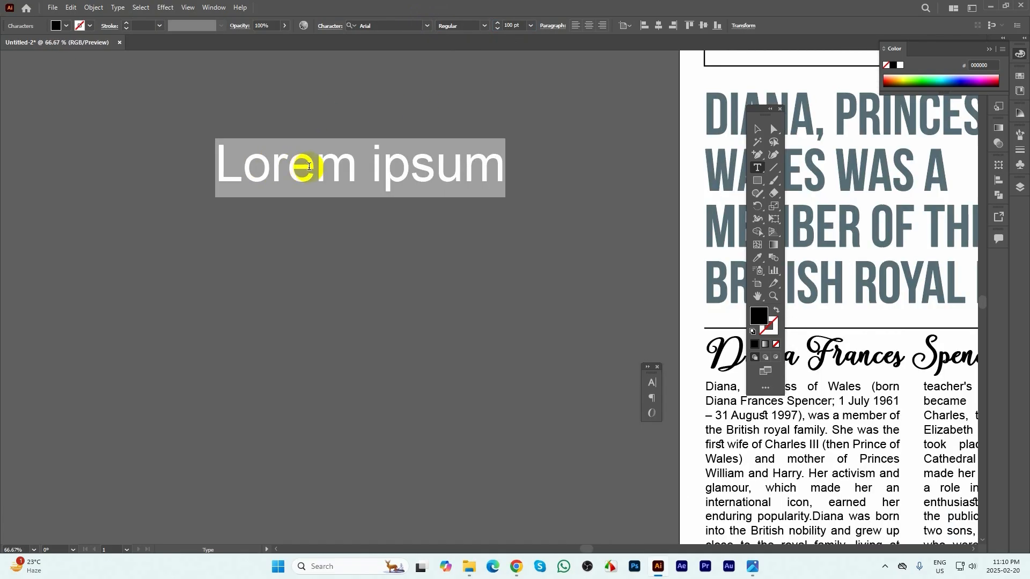
type("Jula")
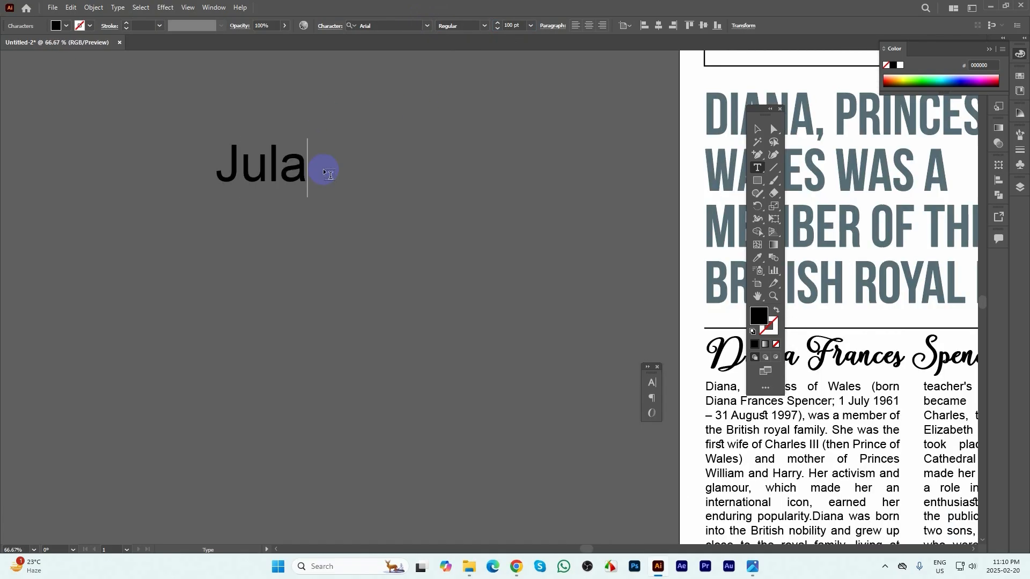
key("BackSpace")
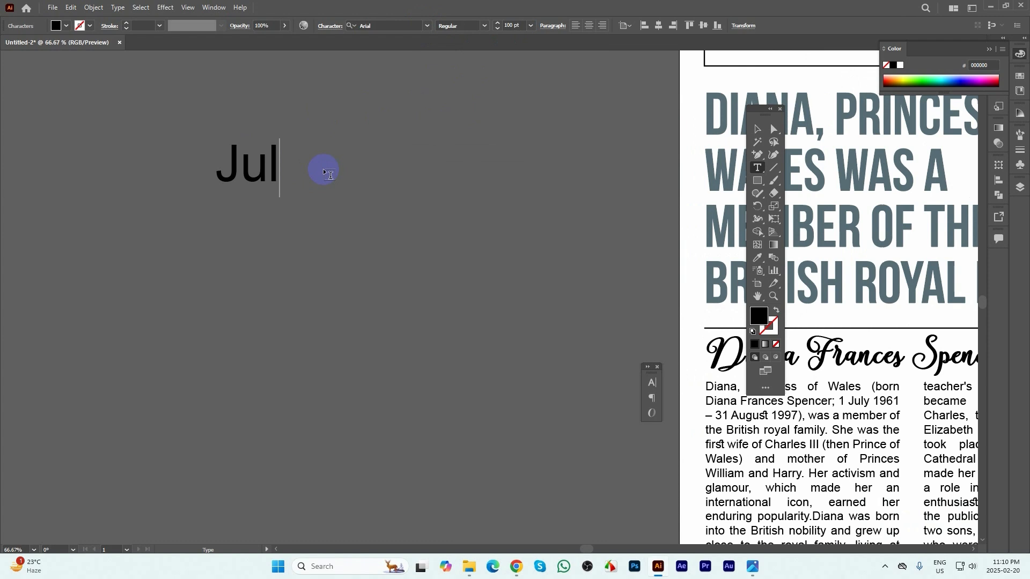
type("y Revulation")
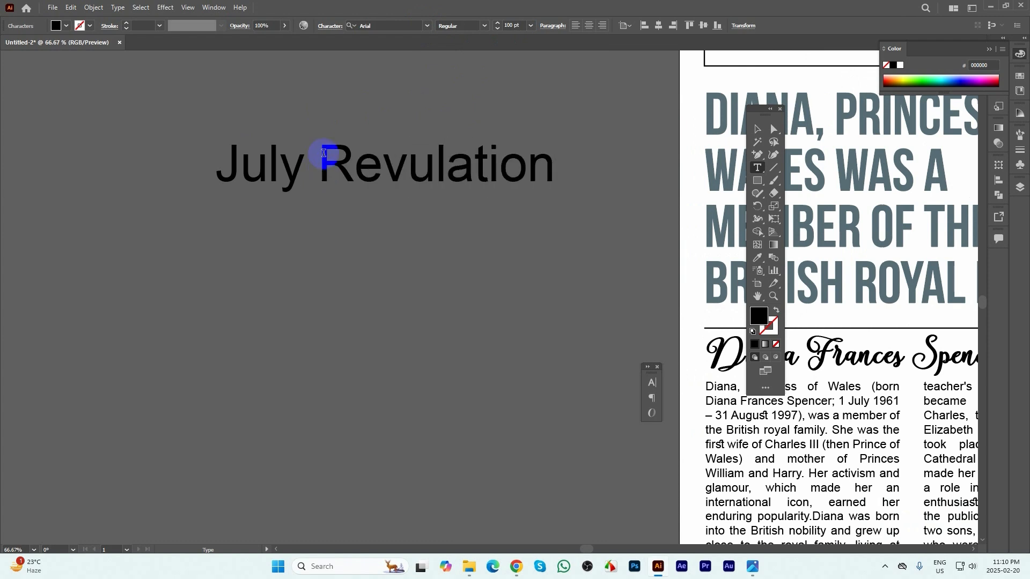
key("BackSpace")
key("Return")
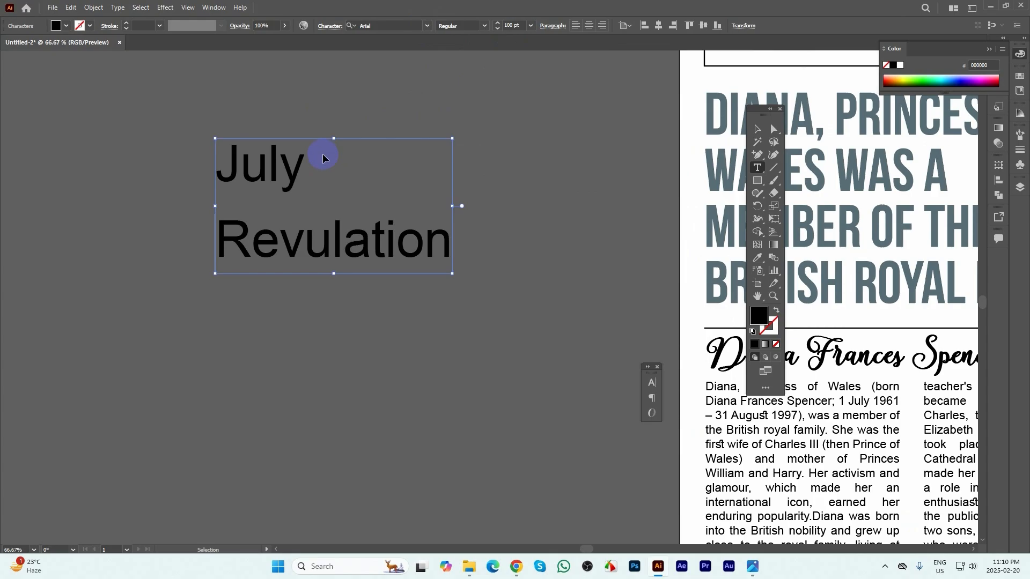
- Select the whole lettering, search the web in a new Chrome tab for "JulyRevulation", and open the suggested spelling's results
key("ctrl+a")
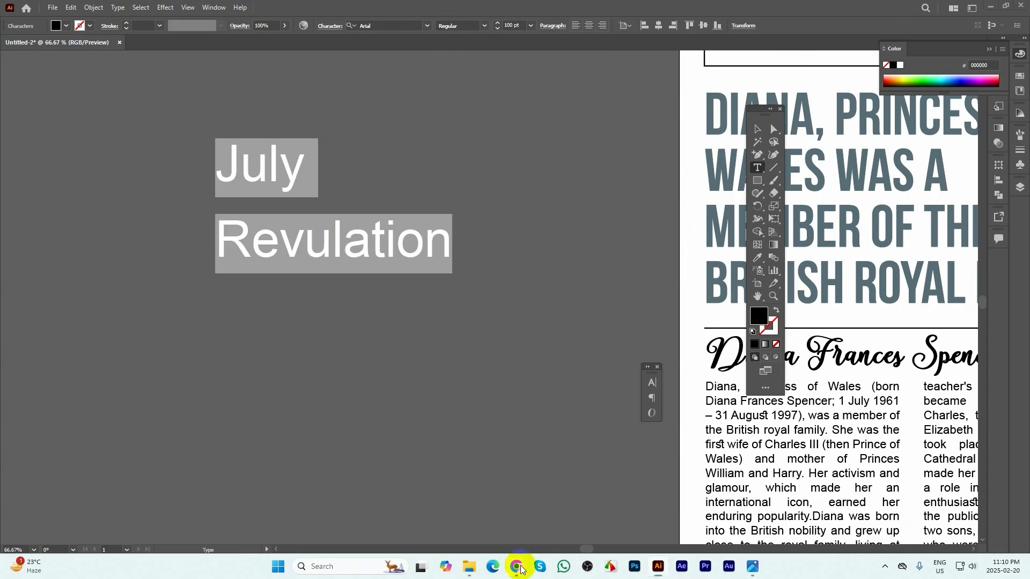
left_click(430, 468)
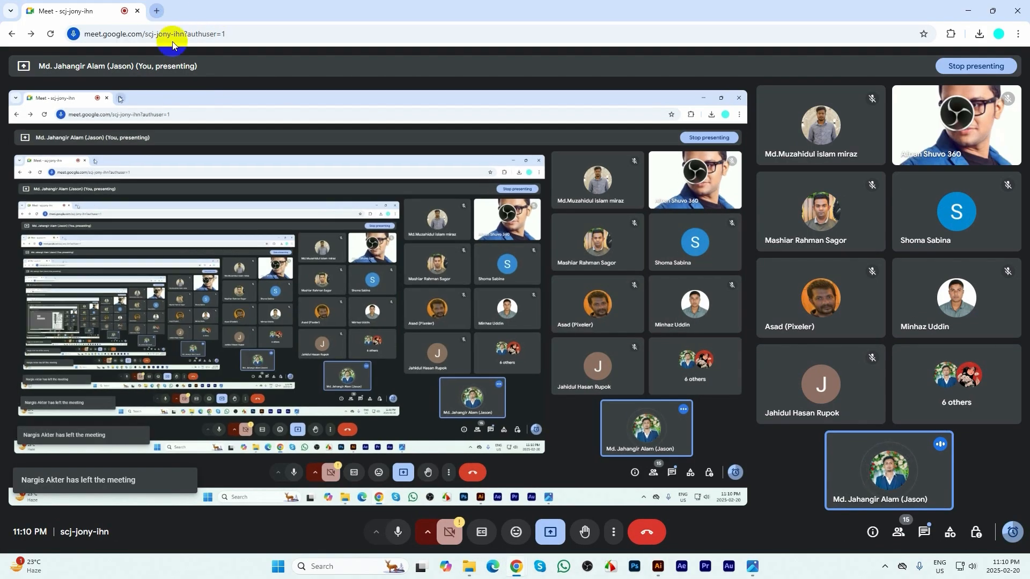
key("ctrl+t")
type("JulyRevulation")
key("Return")
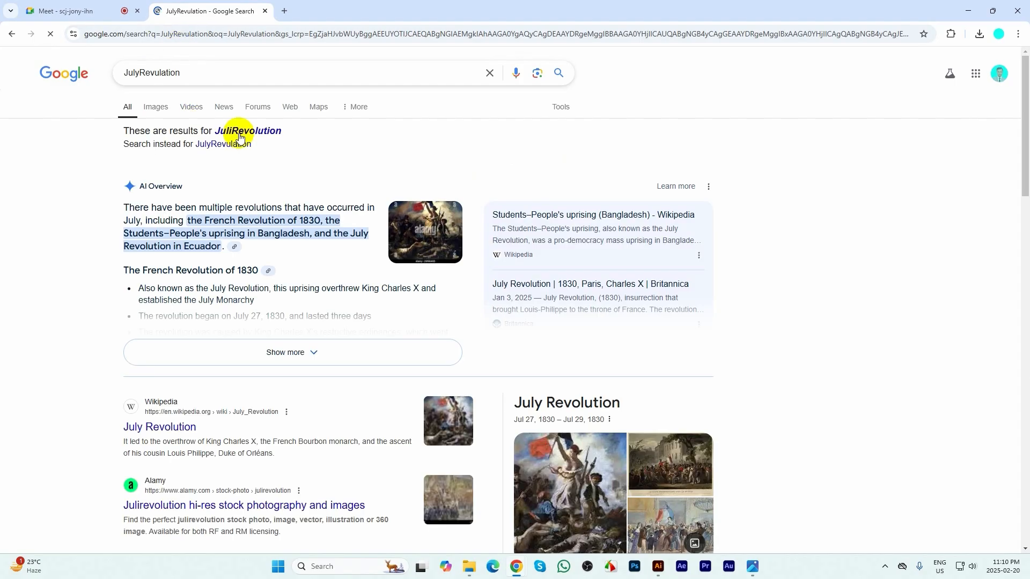
left_click(244, 134)
- Correct the web search to "July Revolution", copy that phrase, and clear the search field
left_click(136, 72)
key("BackSpace")
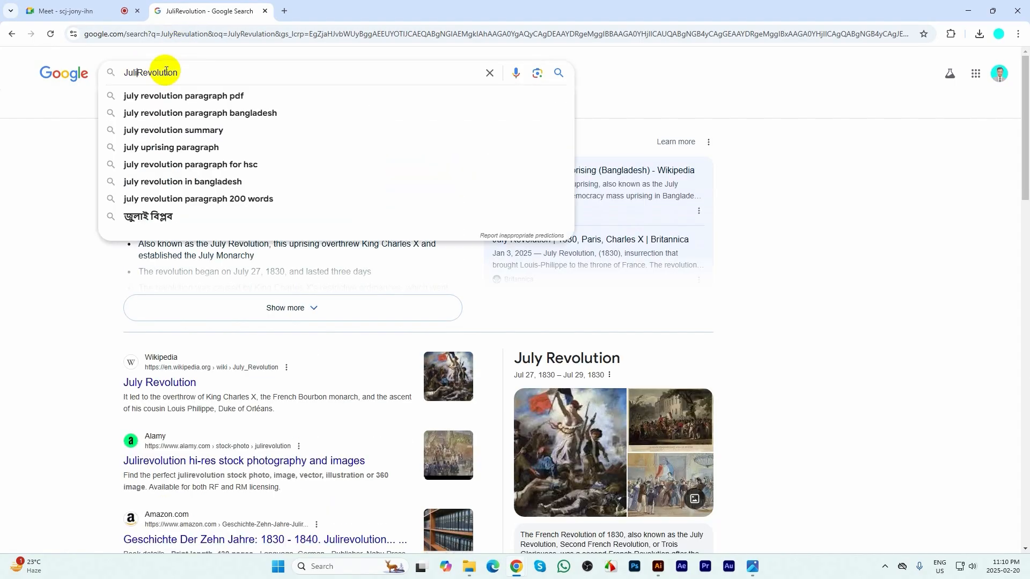
type("y")
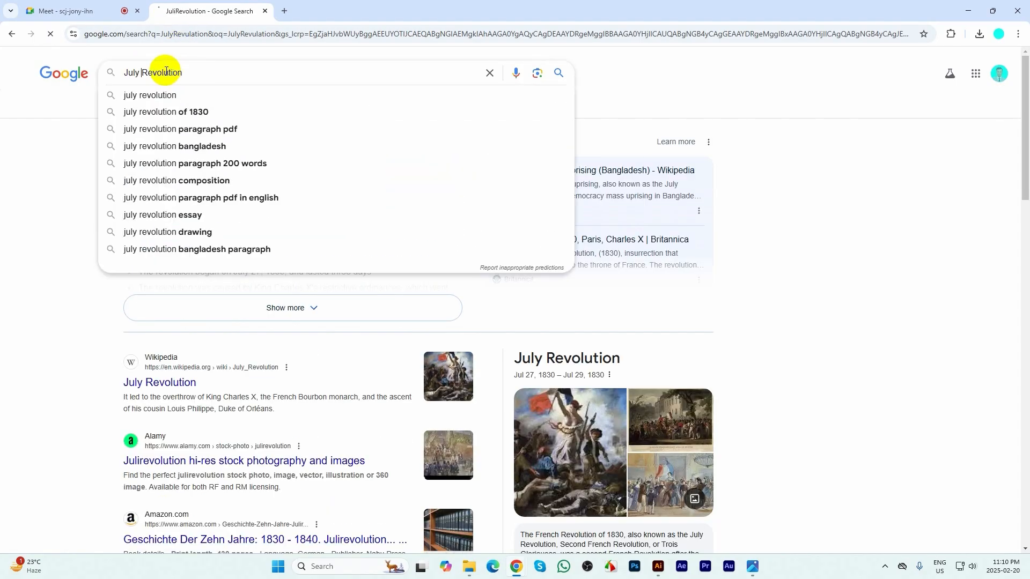
key("Return")
triple_click(201, 69)
key("ctrl+c")
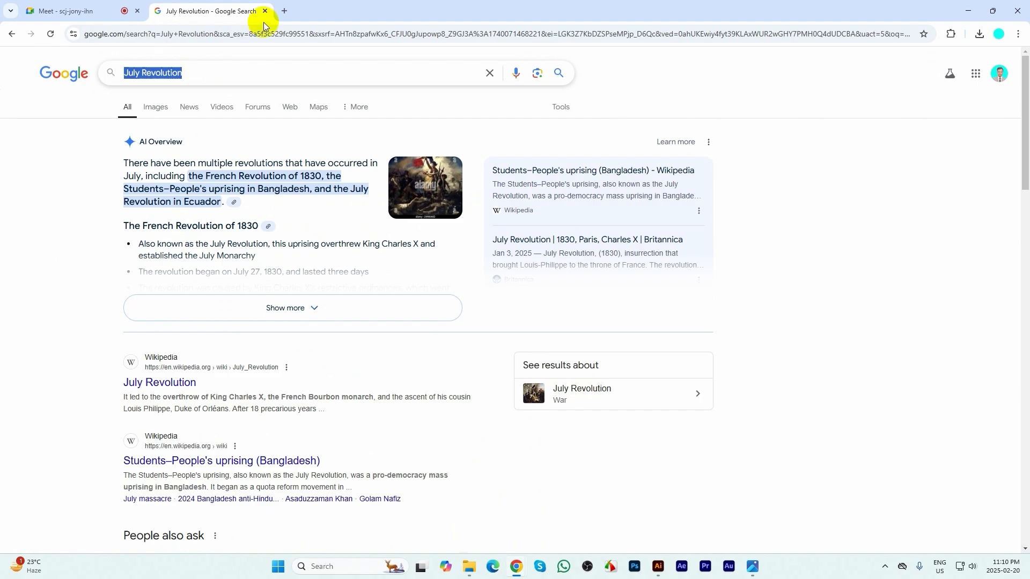
key("BackSpace")
left_click(835, 170)
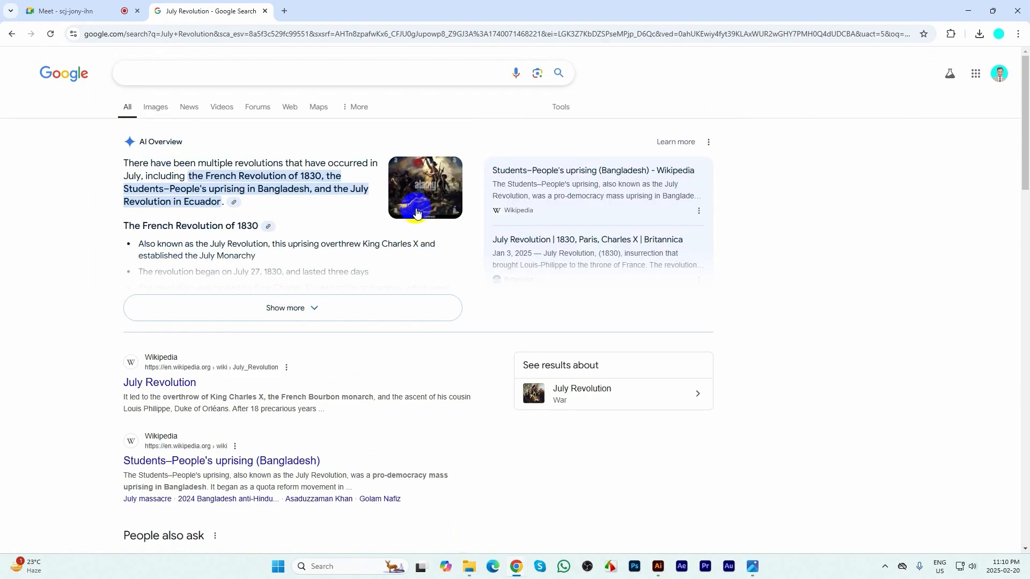
- Return to Illustrator, replace the selected lettering with the copied "July Revolution", and break it into two lines
mouse_move(517, 566)
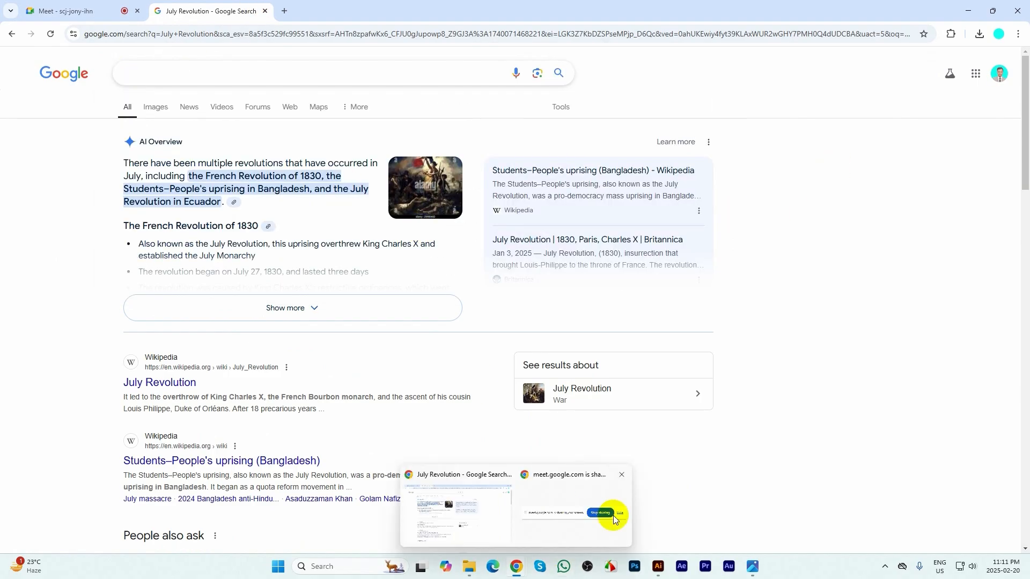
left_click(658, 567)
key("ctrl+v")
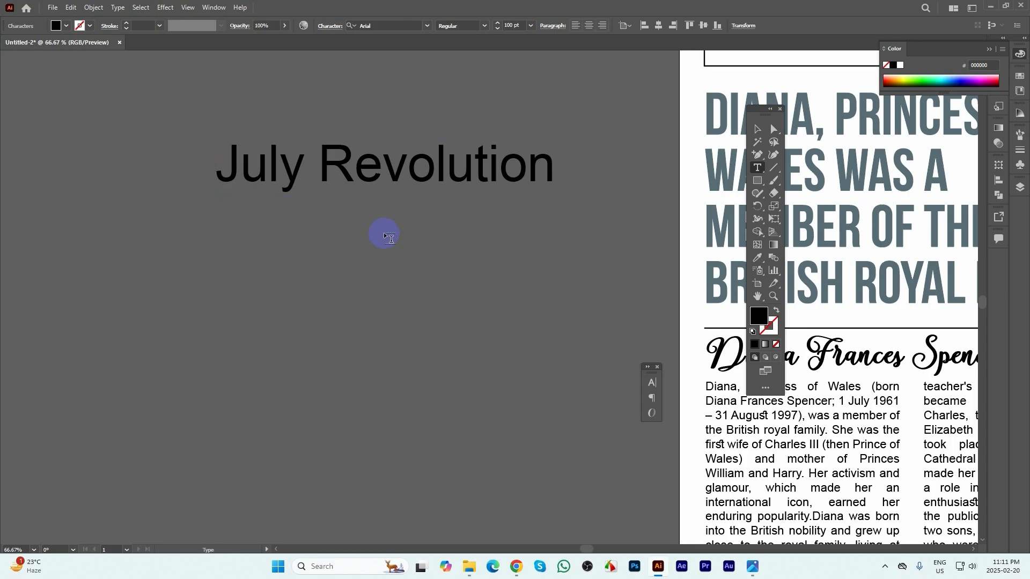
left_click(321, 160)
key("Return")
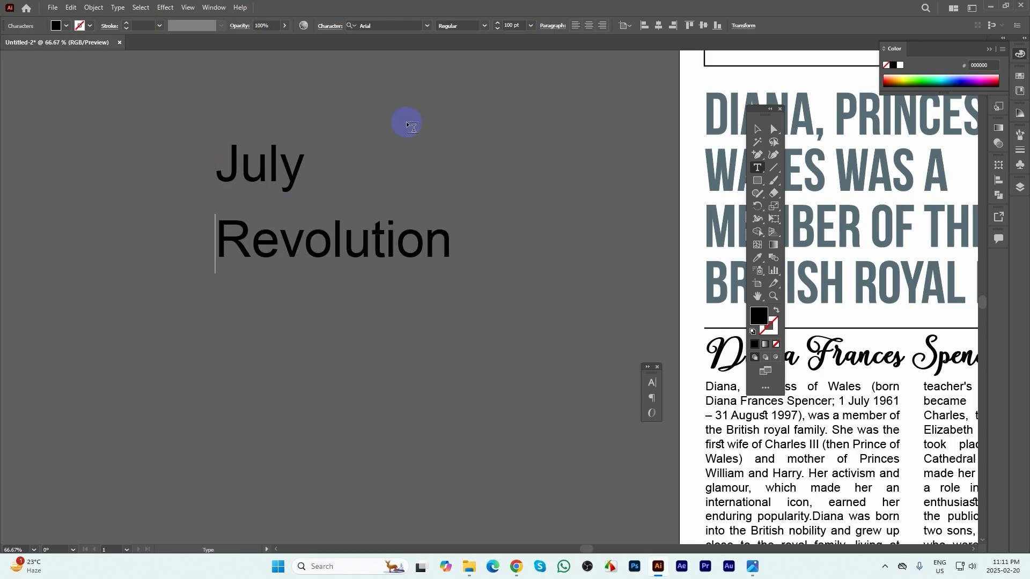
- Centre-align the July Revolution text and apply the DOCALLISME ON STREET font to it
left_click(757, 130)
left_click(587, 27)
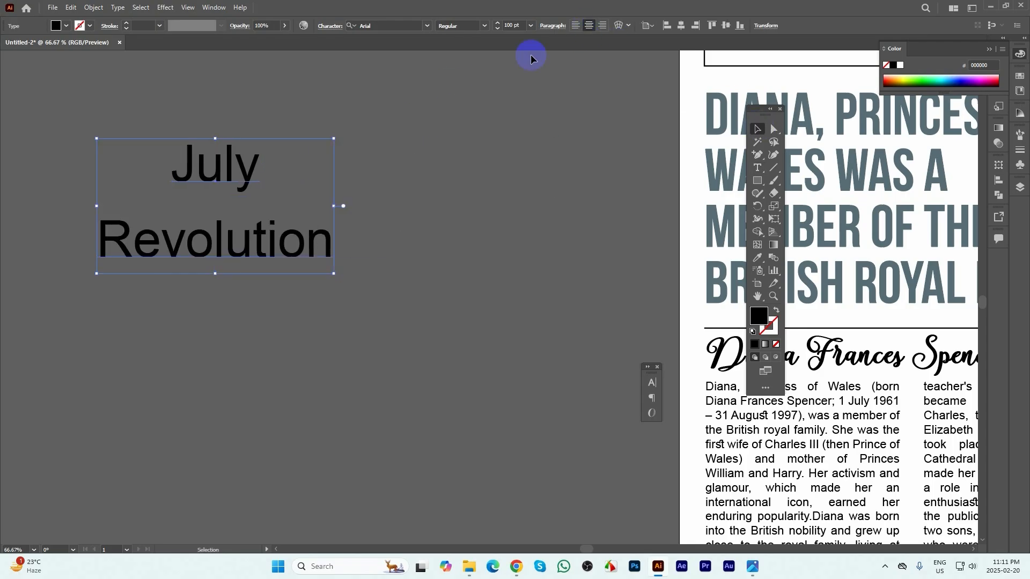
left_click(383, 24)
type("on")
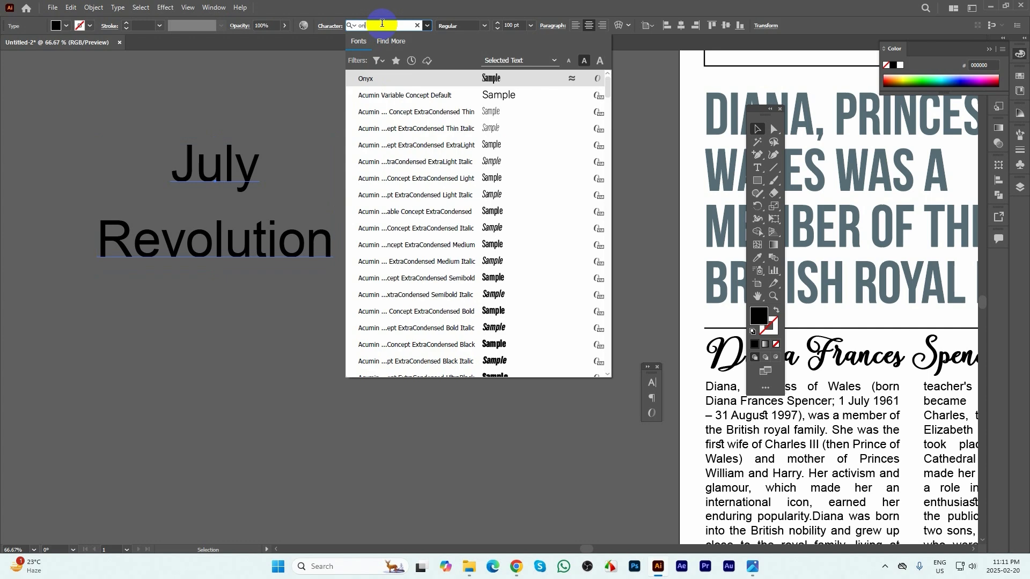
type(" st")
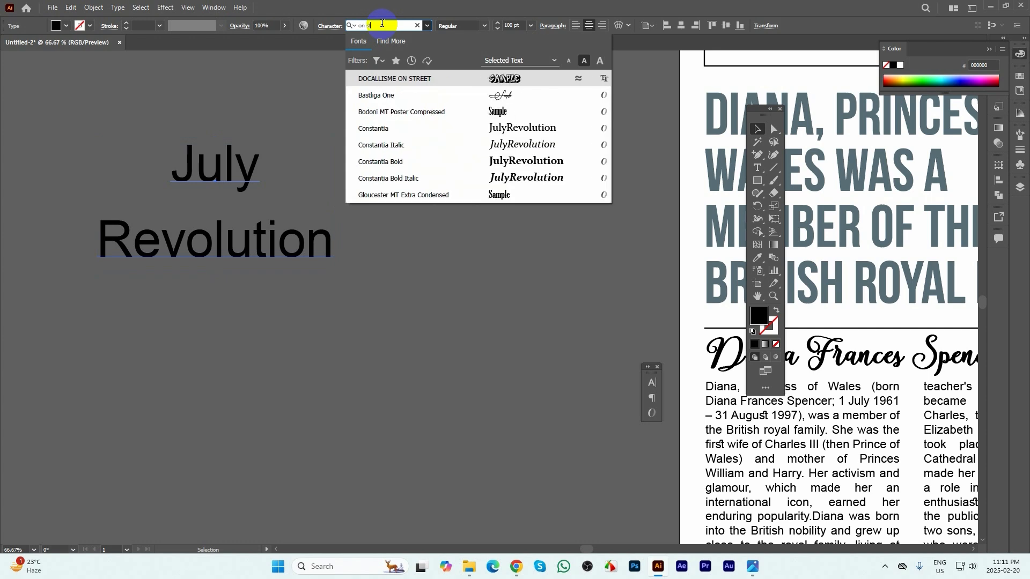
left_click(377, 78)
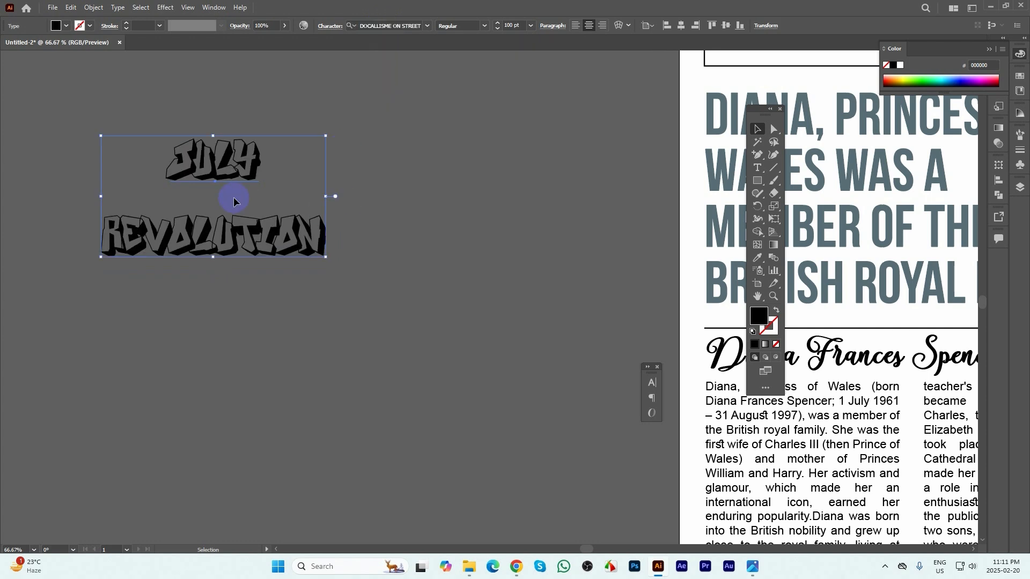
- Enlarge the July Revolution text to about 216 pt on the empty canvas beside the newspaper, then deselect it
left_click_drag(234, 201, 432, 155)
left_click_drag(426, 208, 378, 190)
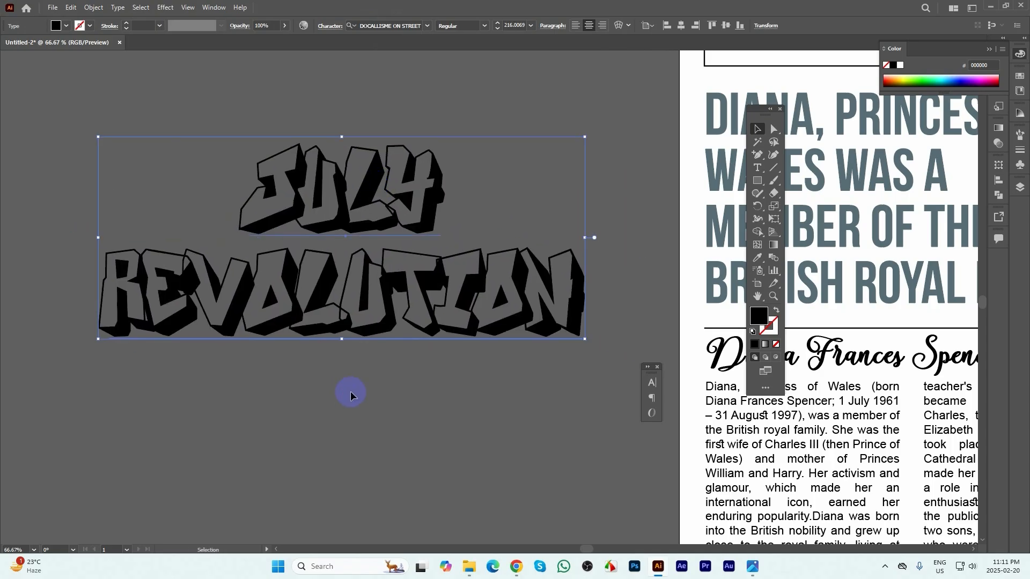
left_click(462, 369)
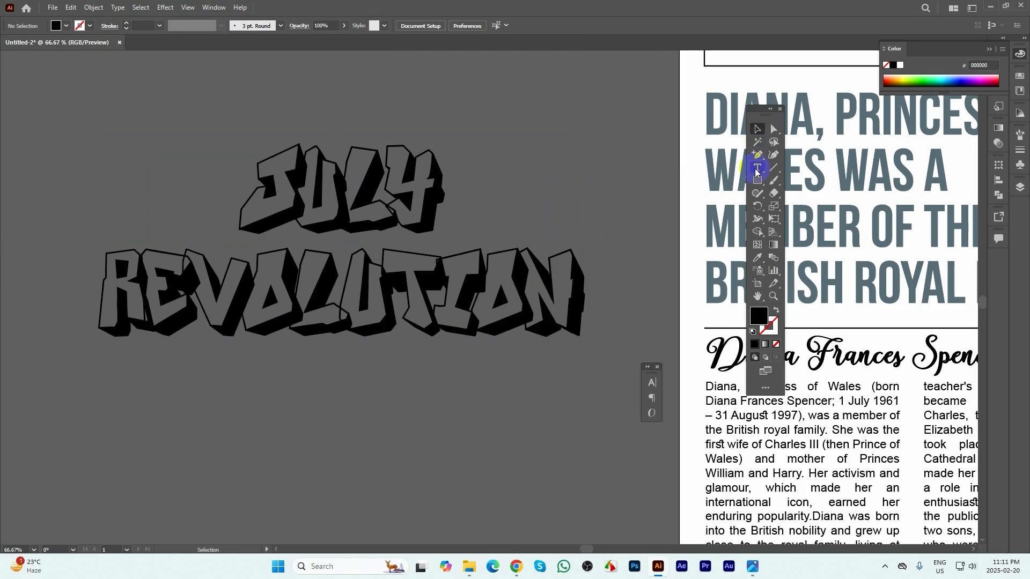
- Select the July Revolution text and change its fill colour to bright cyan, trying yellow-green on the way
left_click(472, 268)
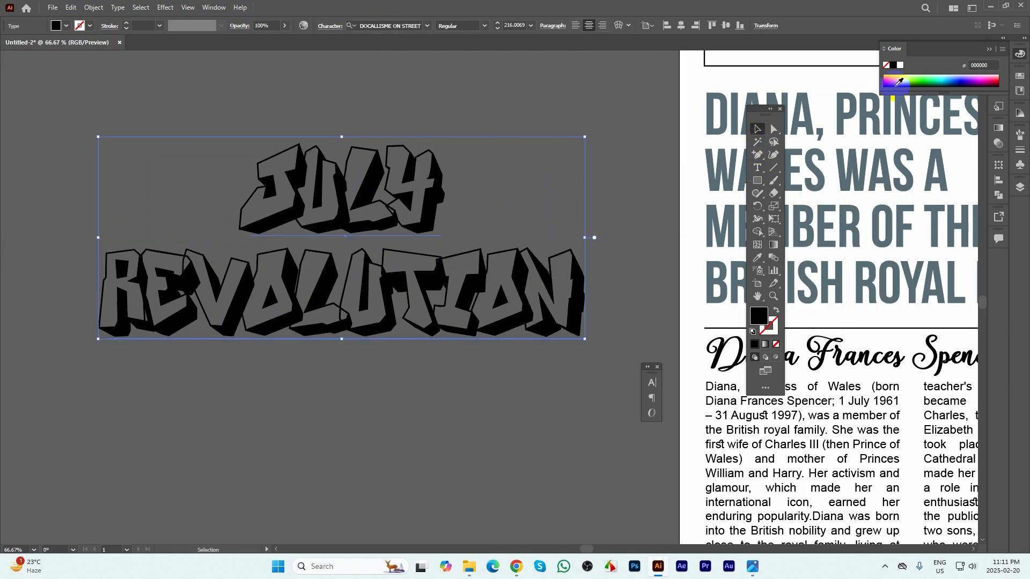
left_click_drag(893, 80, 906, 79)
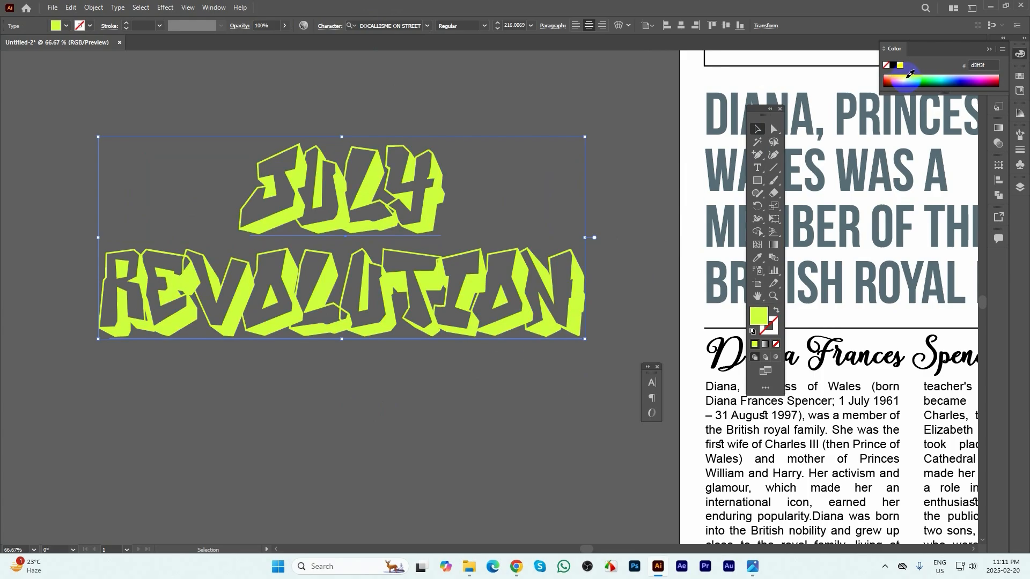
left_click_drag(914, 74, 941, 78)
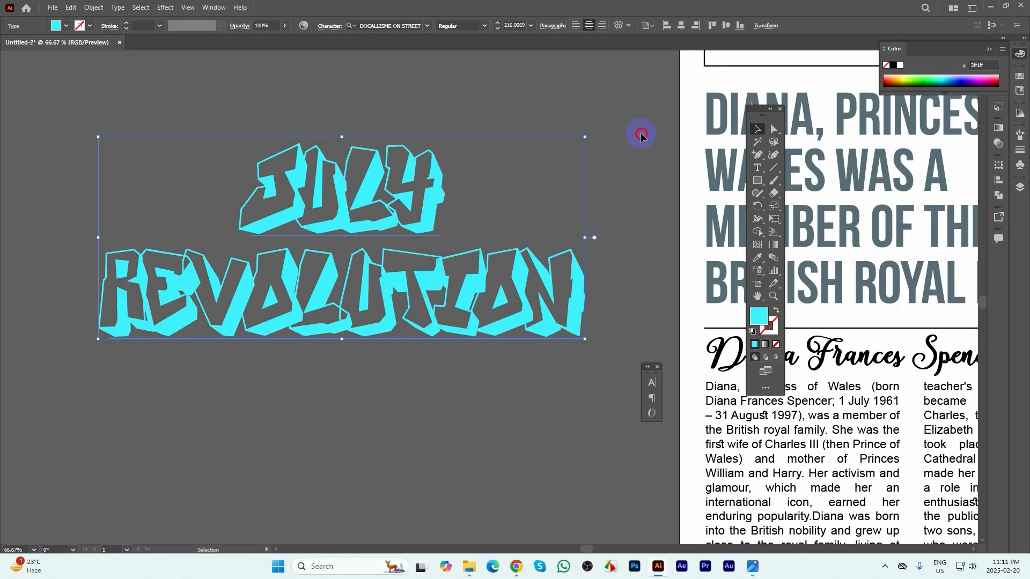
- Add a new placeholder point-text object on the empty canvas below the July Revolution lettering
left_click(398, 456)
scroll(208, 326, "down", 1)
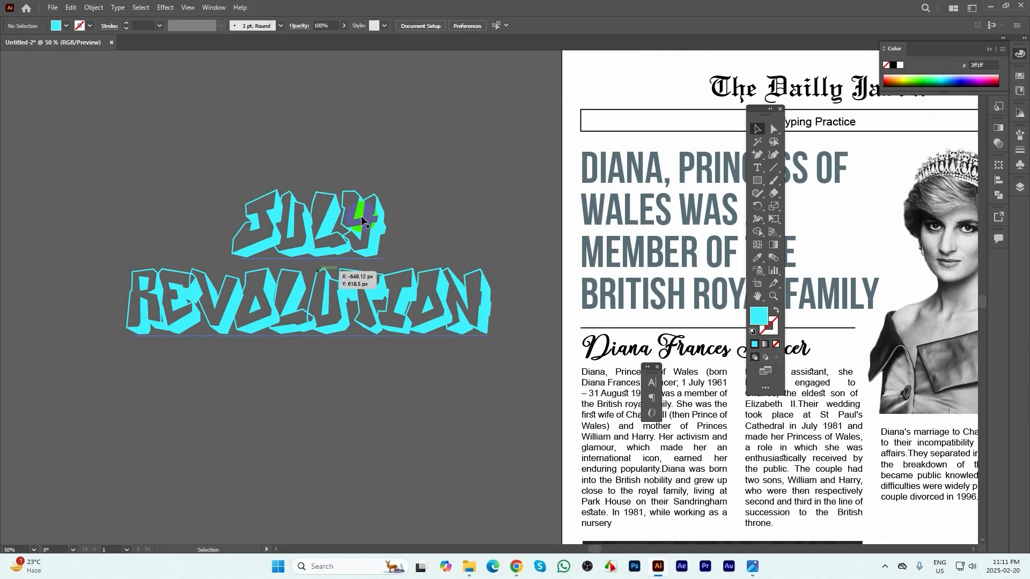
left_click_drag(453, 389, 429, 256)
scroll(472, 219, "down", 1)
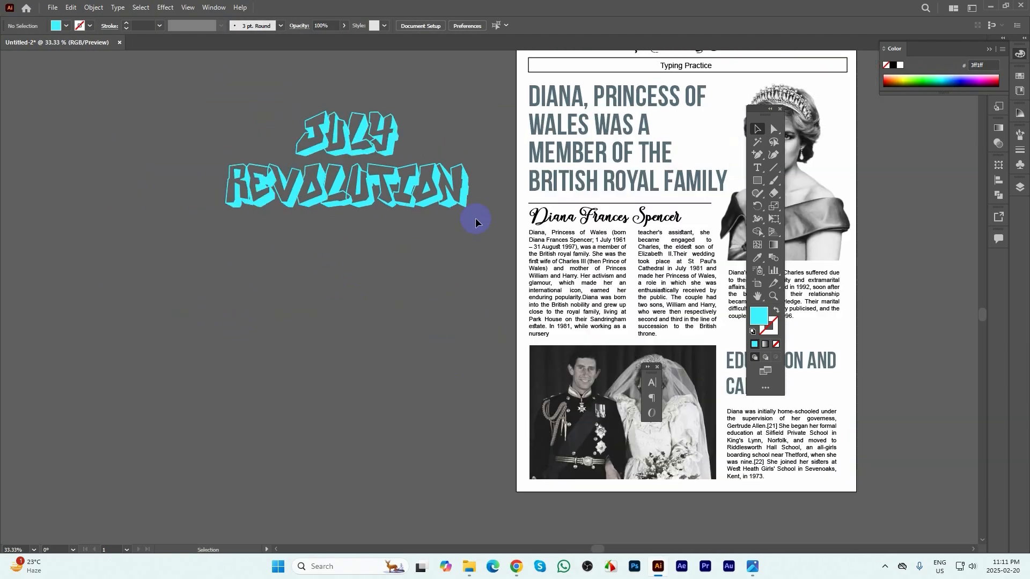
left_click(756, 169)
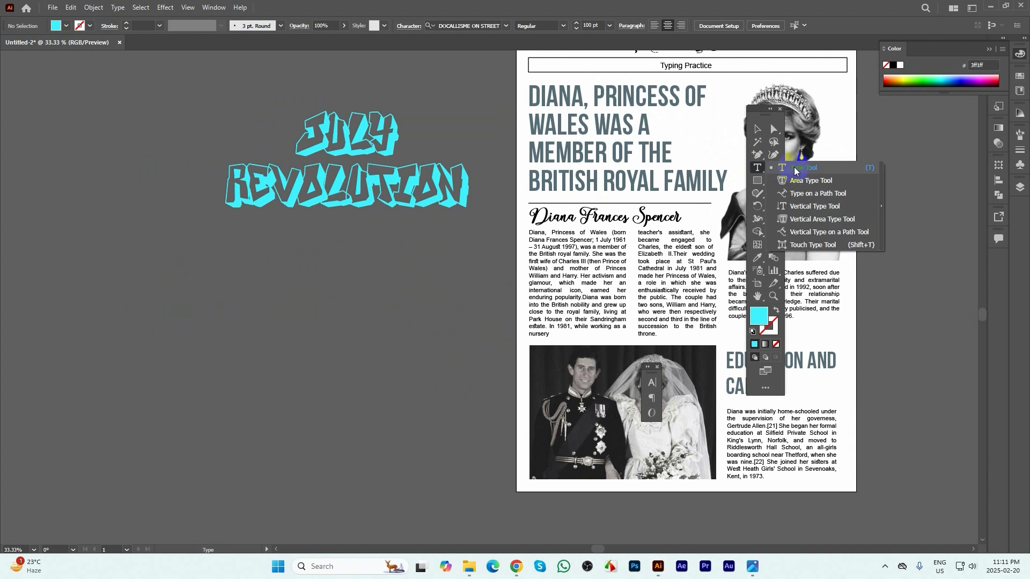
left_click(311, 291)
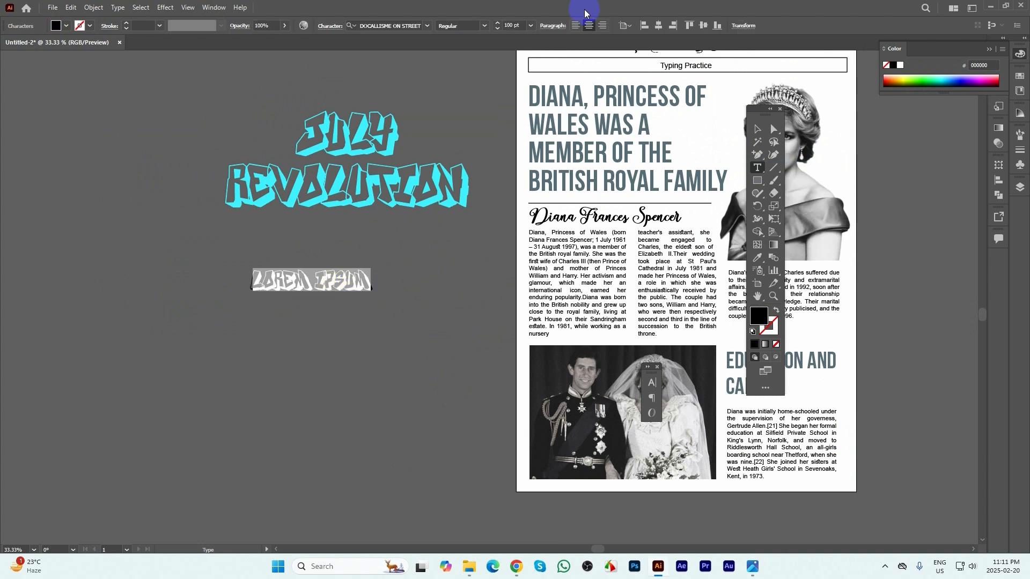
- Apply the Nill Jannati Matrahin Unicode Bold font to the placeholder text, enlarge it to about 254 pt, and select all its characters
left_click(485, 26)
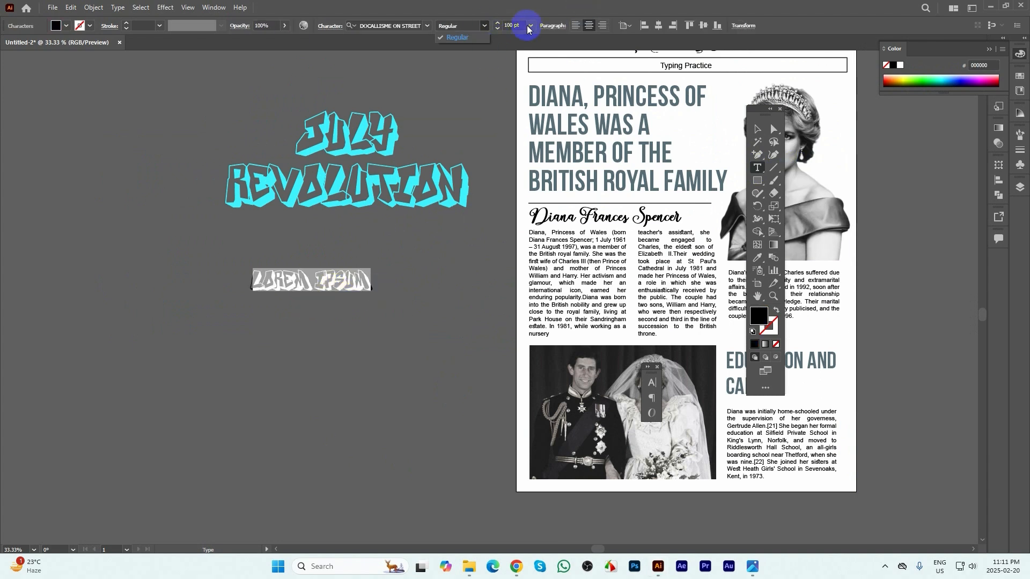
left_click(408, 23)
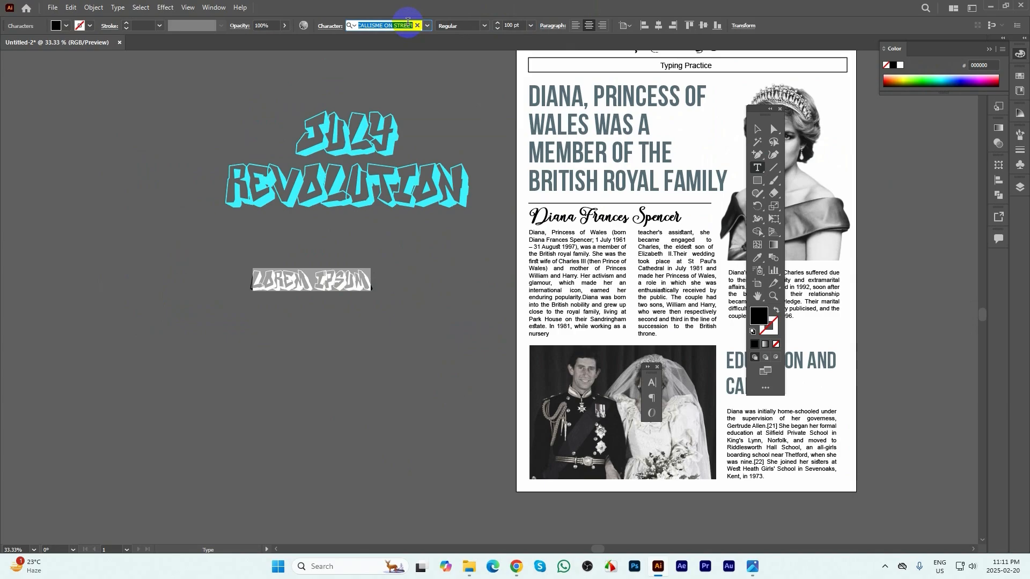
type("nill")
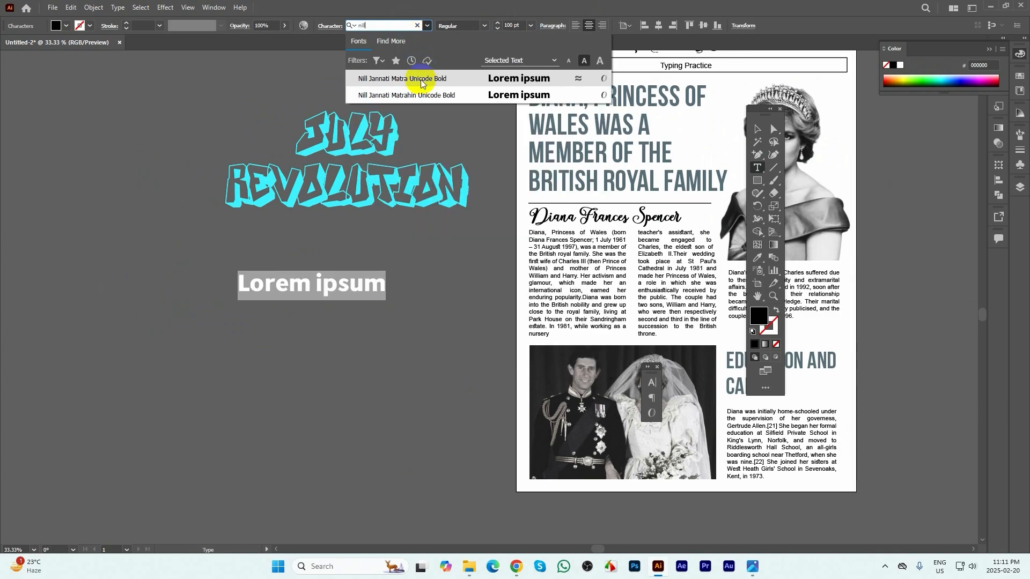
left_click(419, 96)
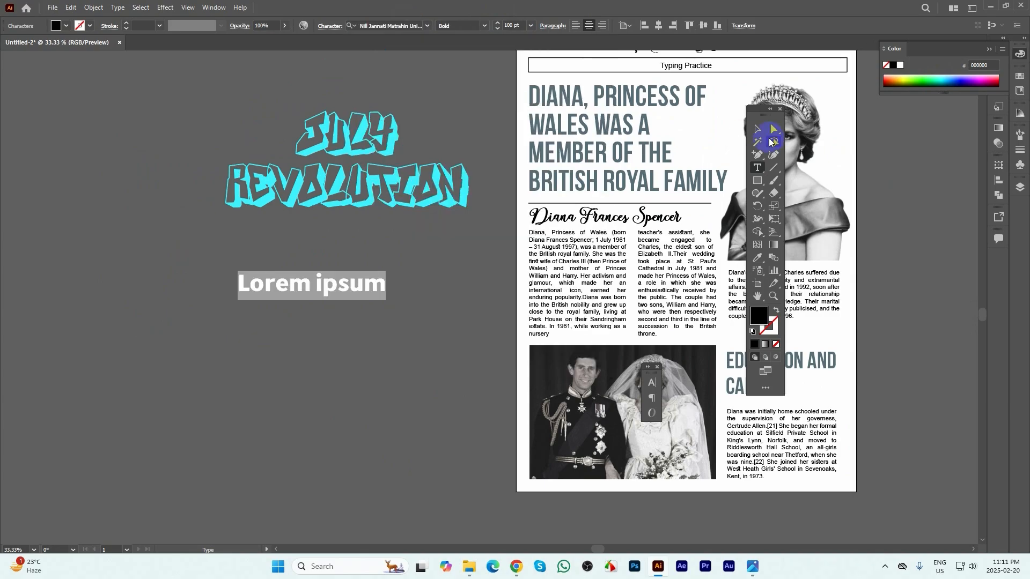
key("Escape")
mouse_move(386, 271)
left_mouse_down()
mouse_move(443, 238)
mouse_move(380, 273)
left_mouse_up()
triple_click(332, 285)
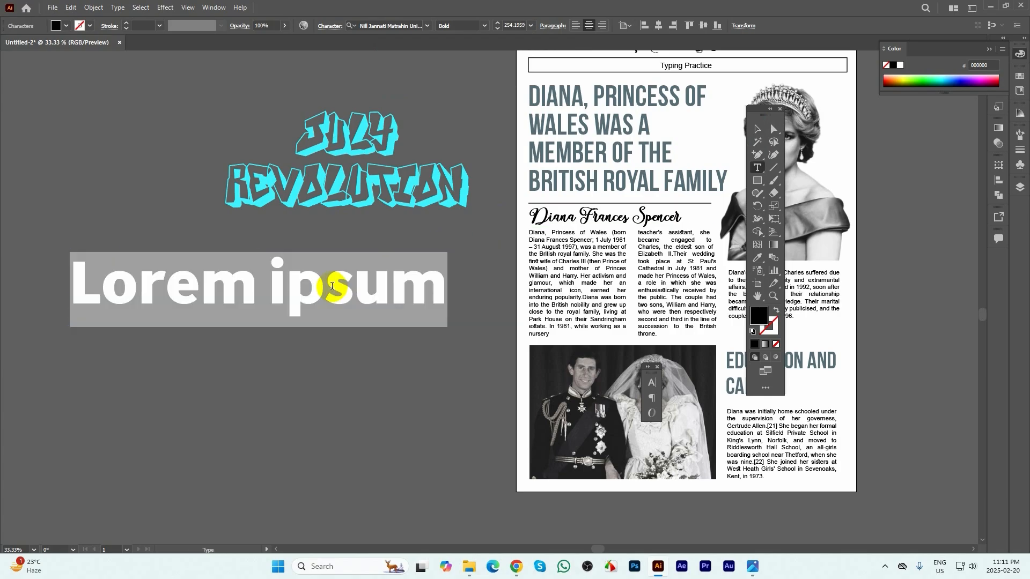
- Restore the Avro Keyboard top bar and switch the input language from English to Bangla
left_click(885, 568)
right_click(885, 511)
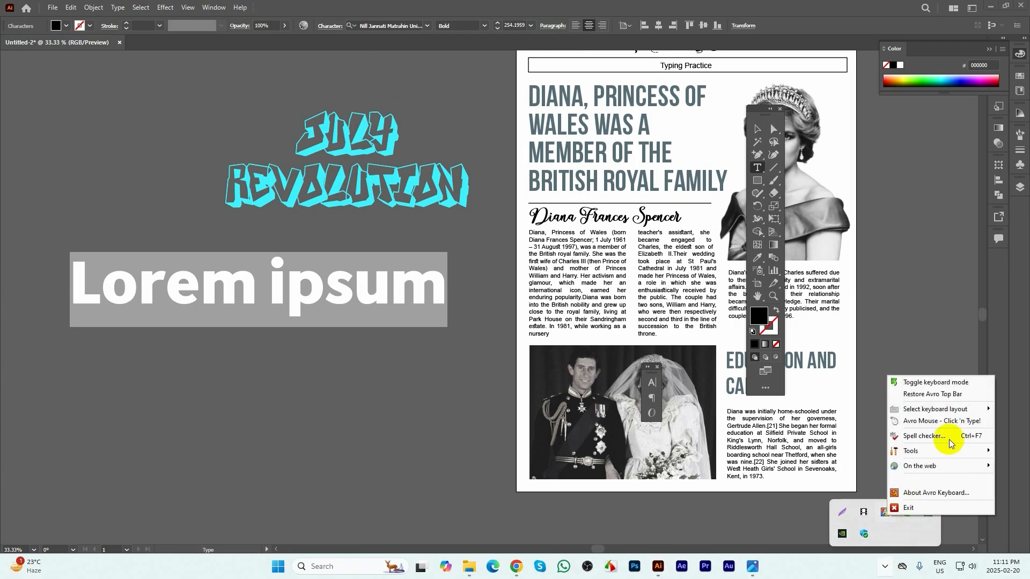
left_click(932, 394)
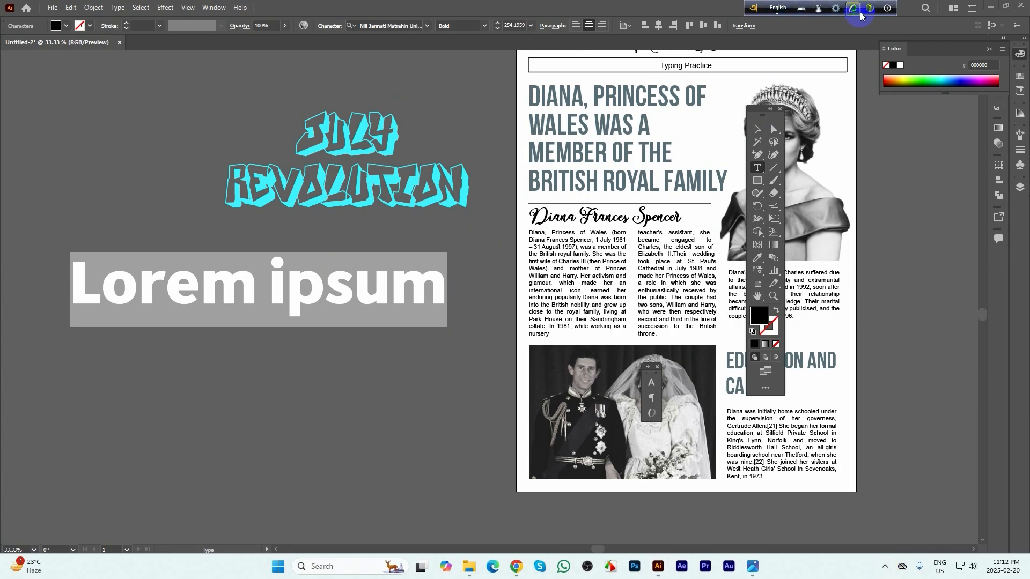
left_click(774, 11)
triple_click(354, 283)
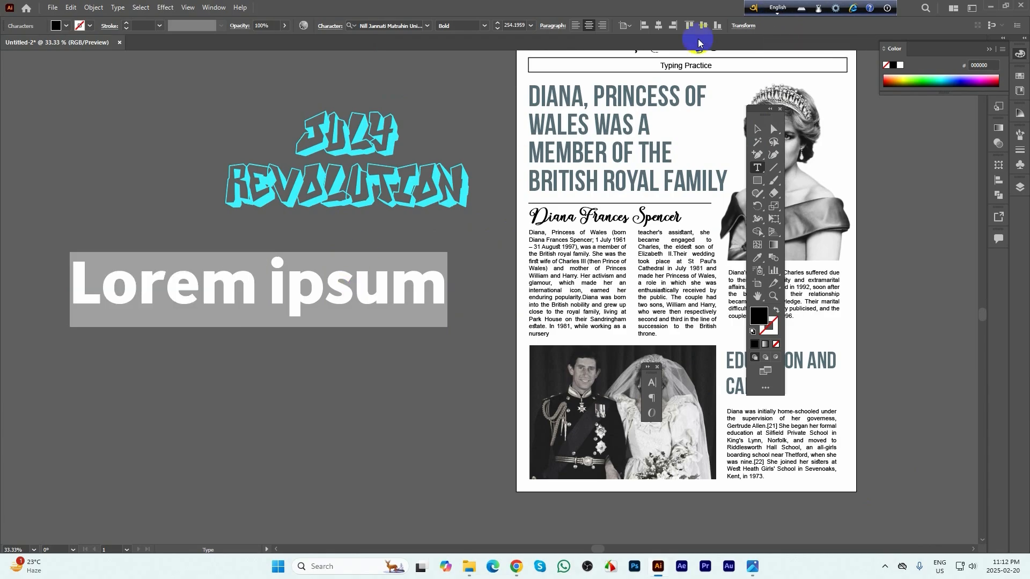
left_click(777, 11)
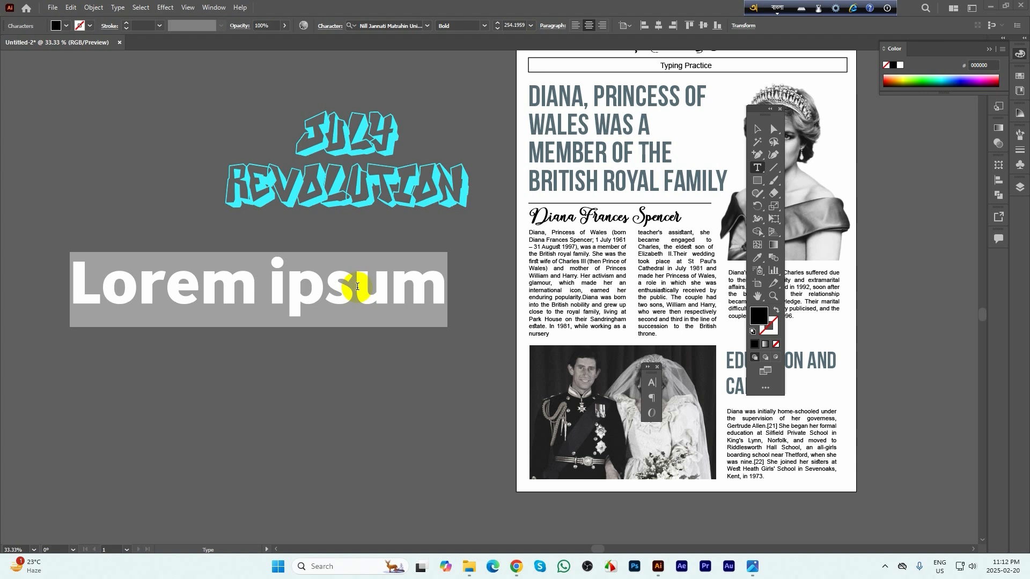
- Replace the placeholder text with "চলেন আমরা" and "বাংলা লিখি" on two lines, using phonetic Bangla input
type("colen")
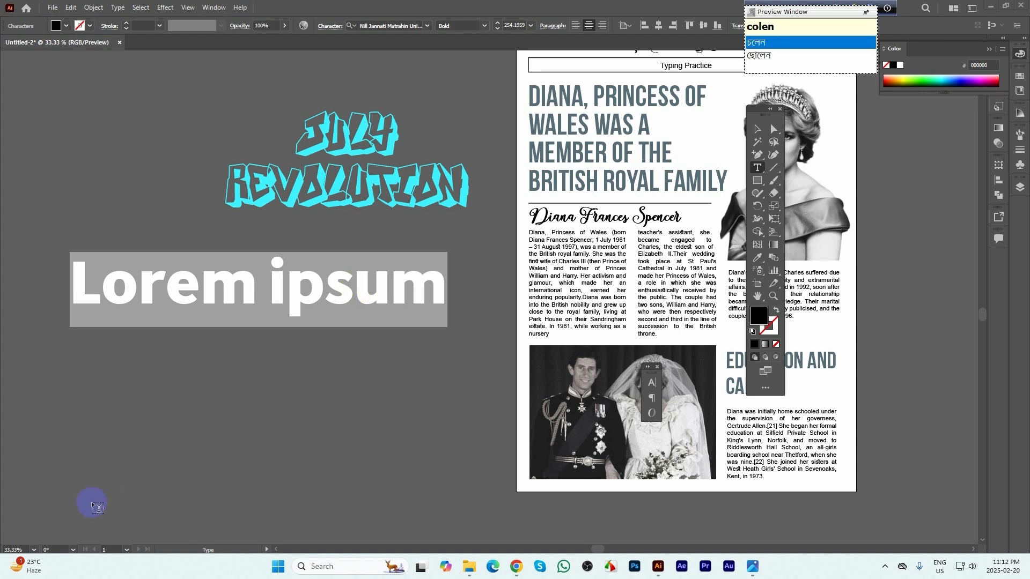
triple_click(312, 296)
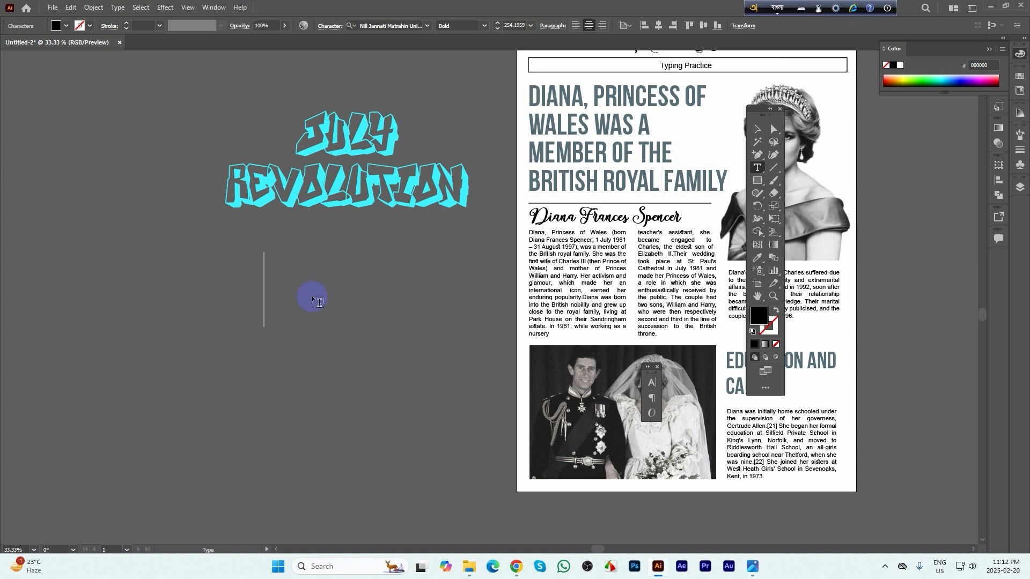
key("BackSpace")
type("colen ")
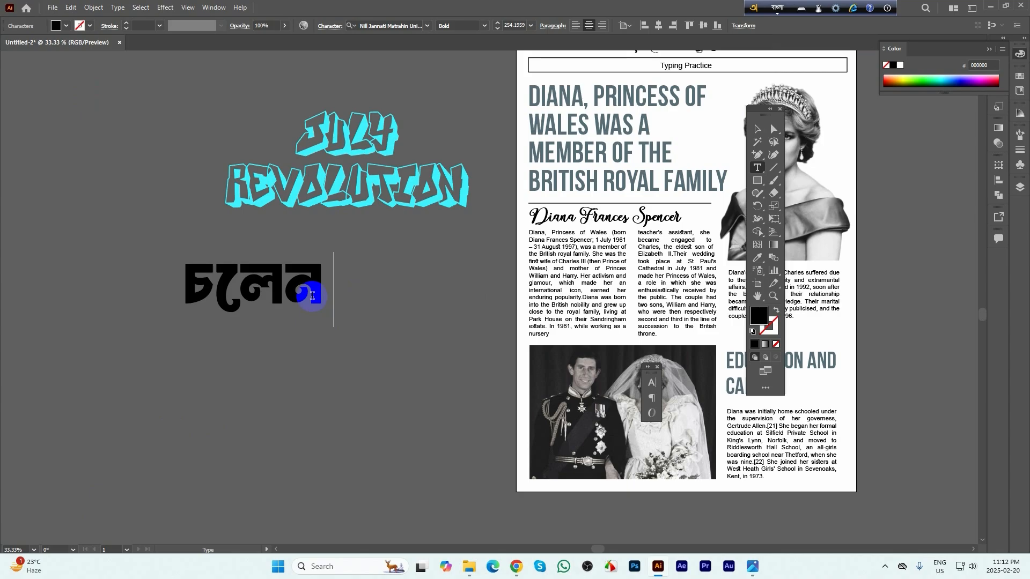
type("amra")
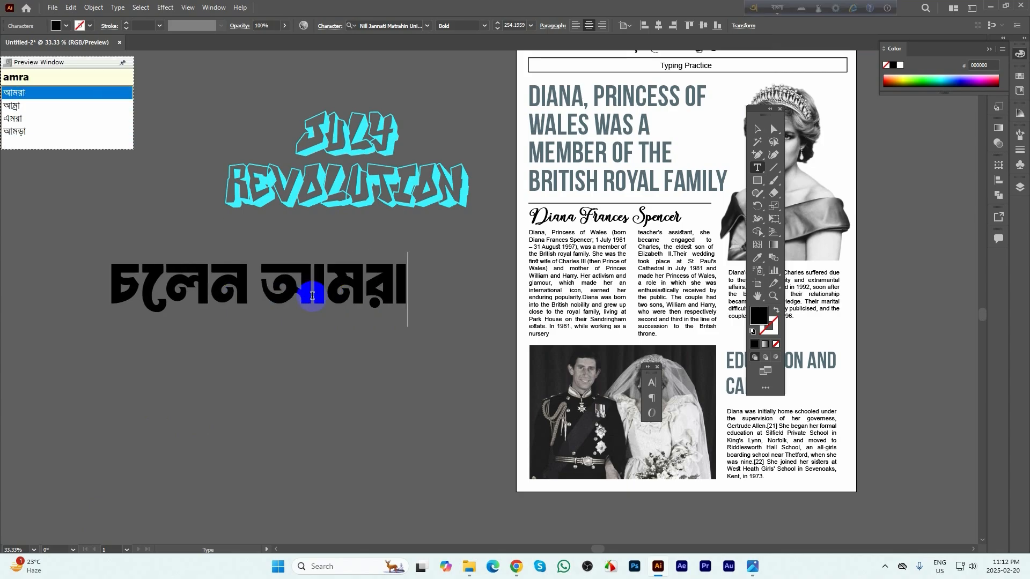
key("Return")
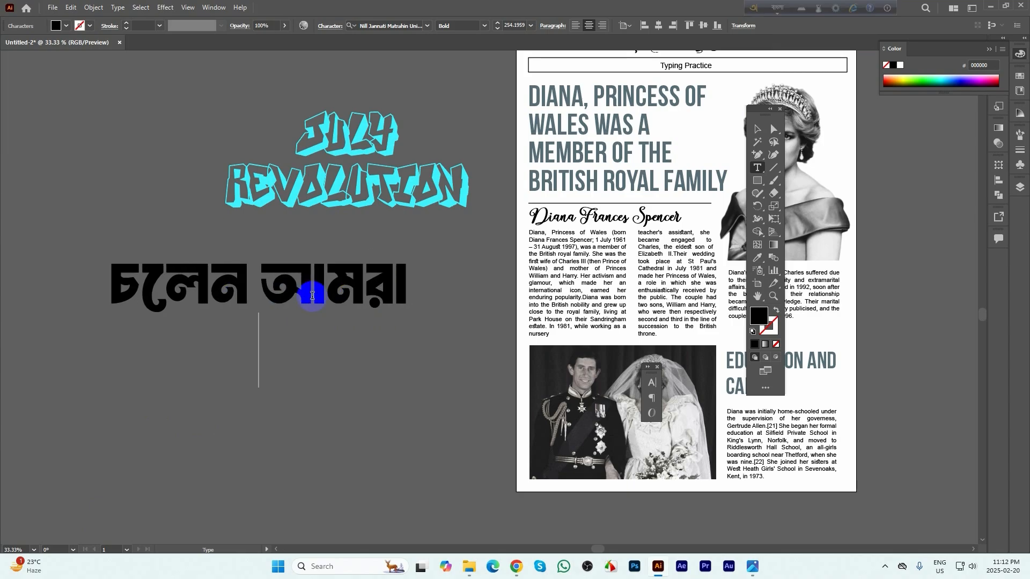
type("bangla l")
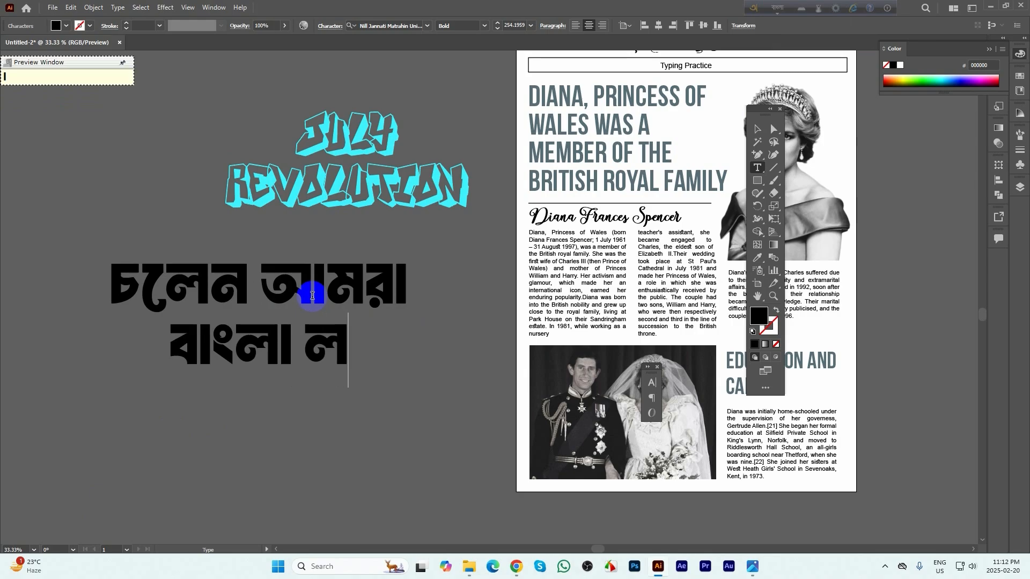
type("ikhi")
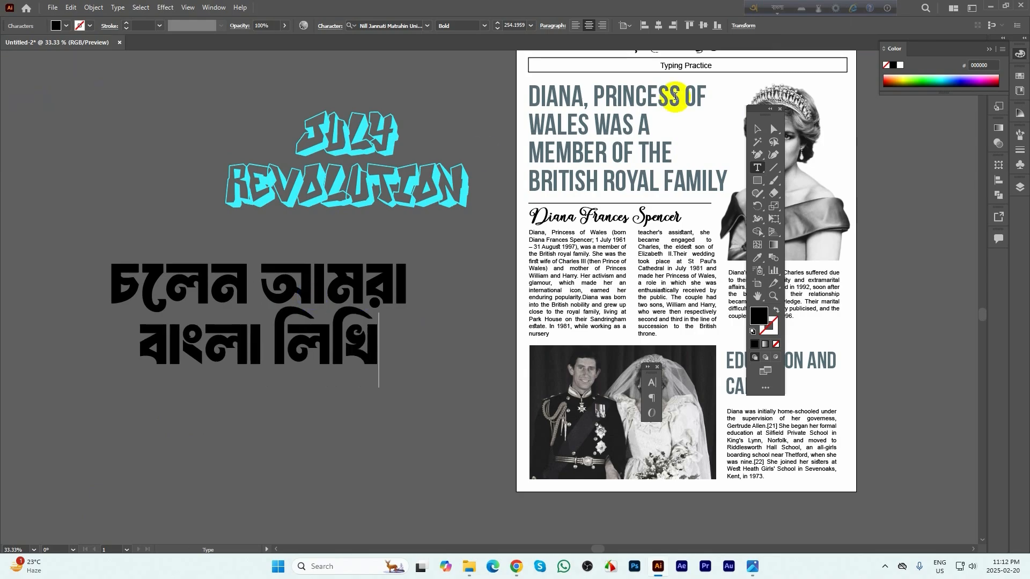
- Move the Bangla text up beneath the July Revolution lettering and deselect it
left_click(757, 129)
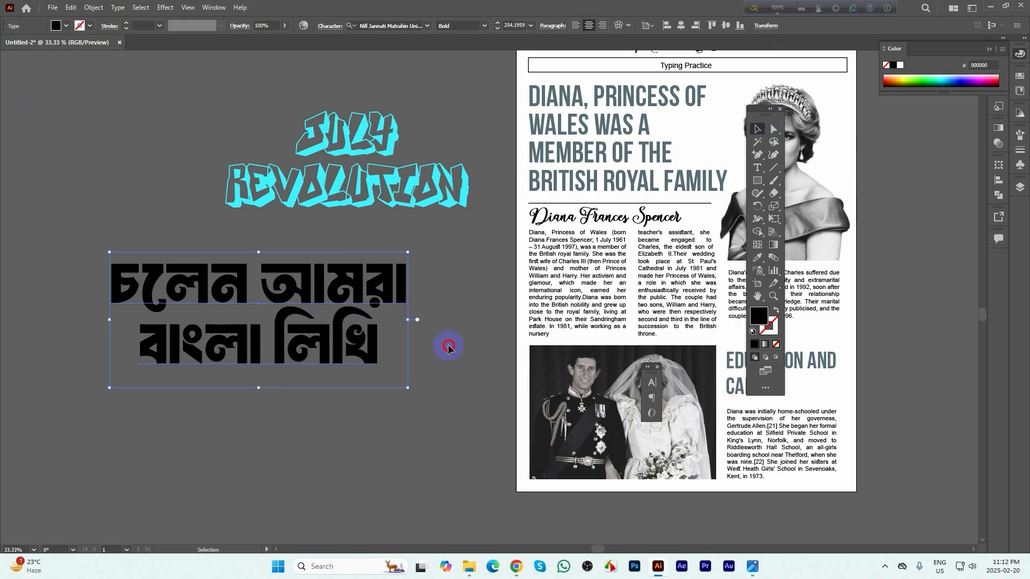
left_click_drag(402, 288, 444, 273)
left_click(361, 402)
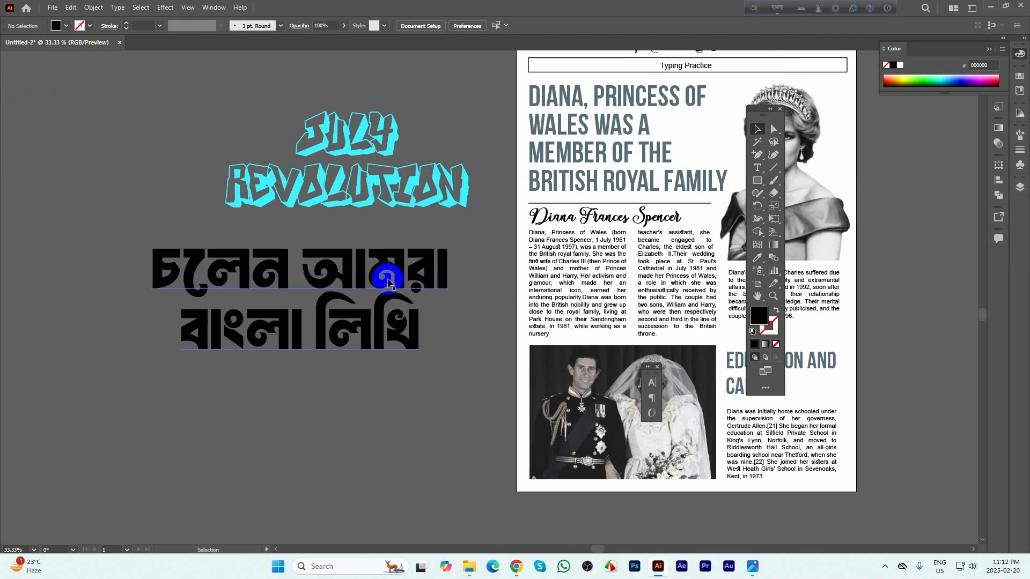
- Select the Bangla text, look through the list of preference categories, and dismiss it without opening any
left_click(390, 283)
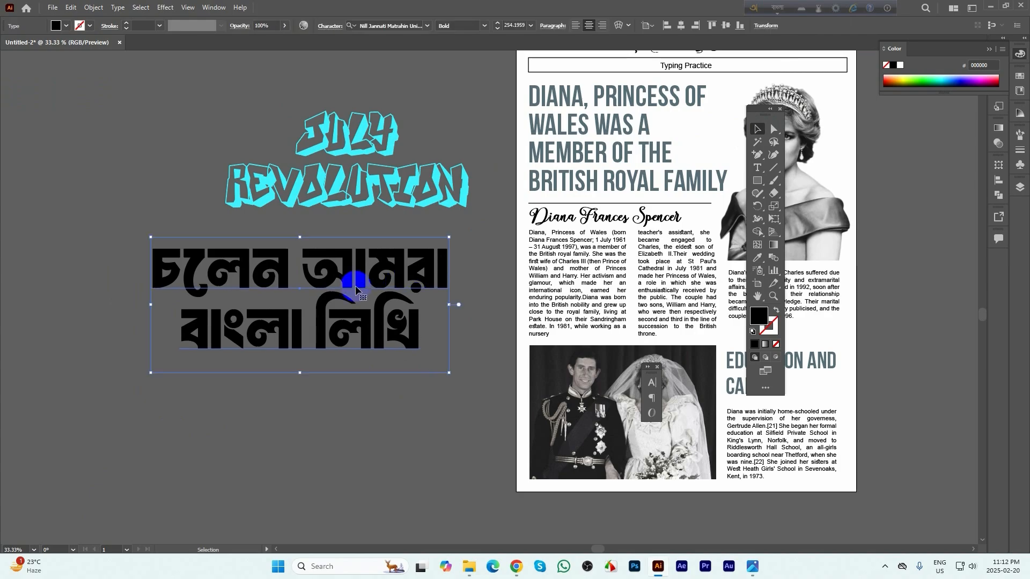
left_click(71, 8)
mouse_move(94, 359)
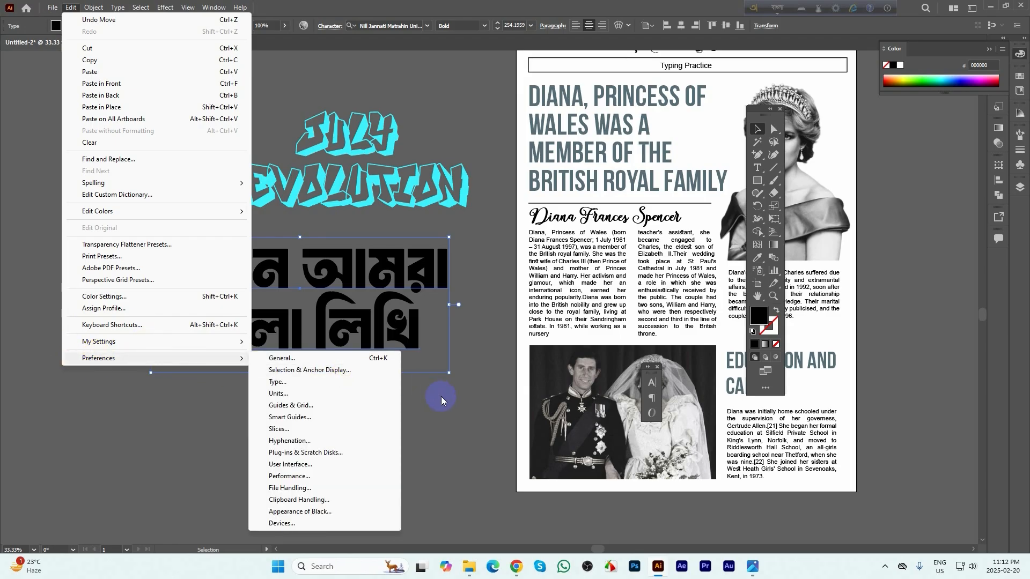
left_click(453, 382)
left_click(455, 395)
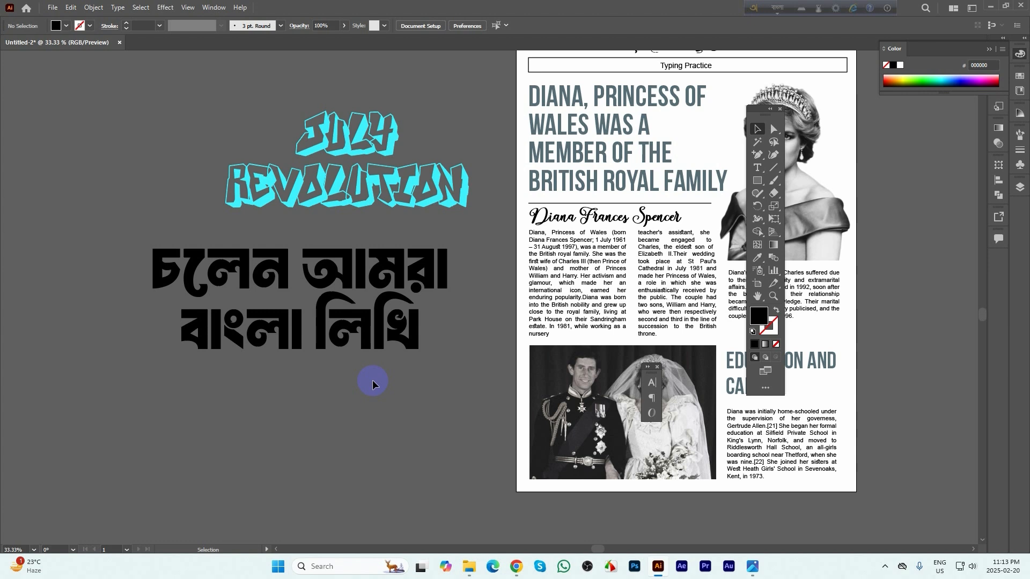
- Open the Type preferences with the Bangla text selected, check the Show Indic Options language setting, and close the dialog without changes
left_click(311, 271)
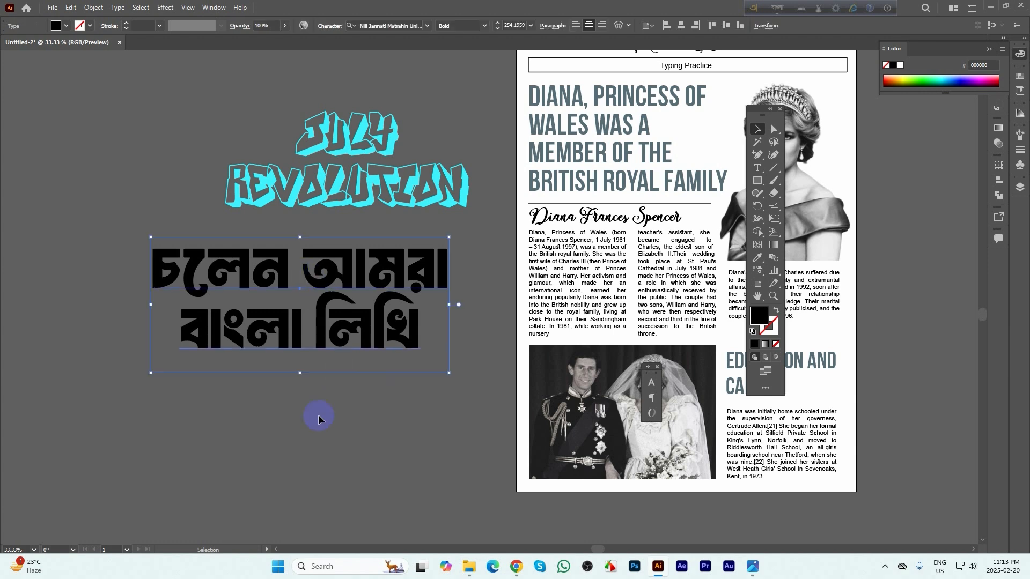
left_click(53, 8)
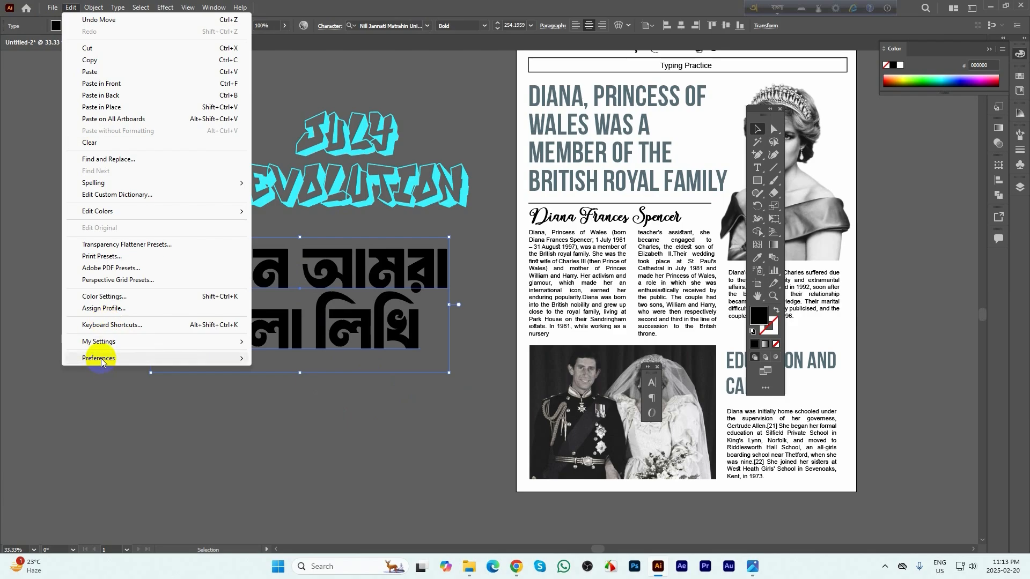
left_click(291, 391)
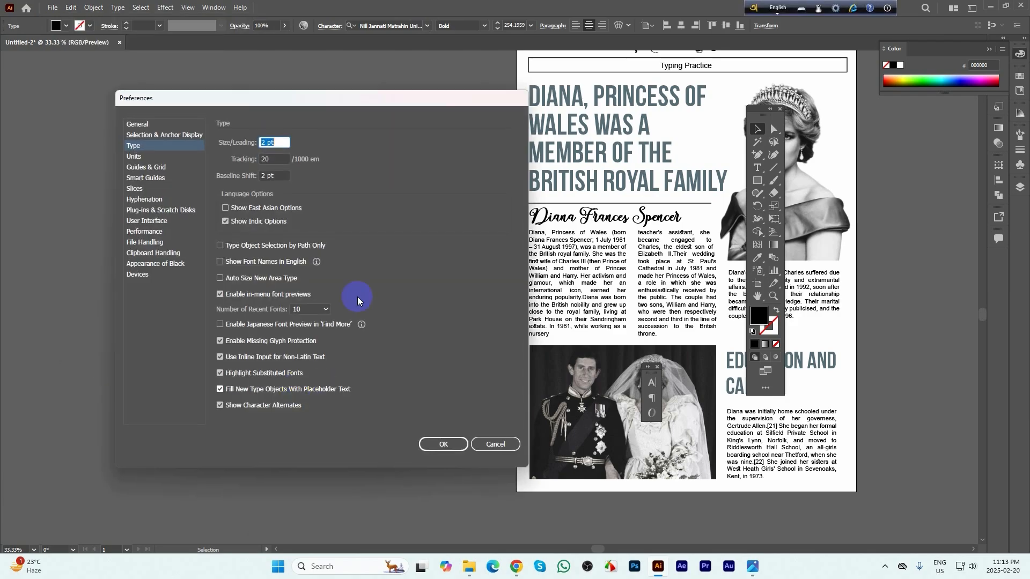
left_click_drag(318, 101, 476, 101)
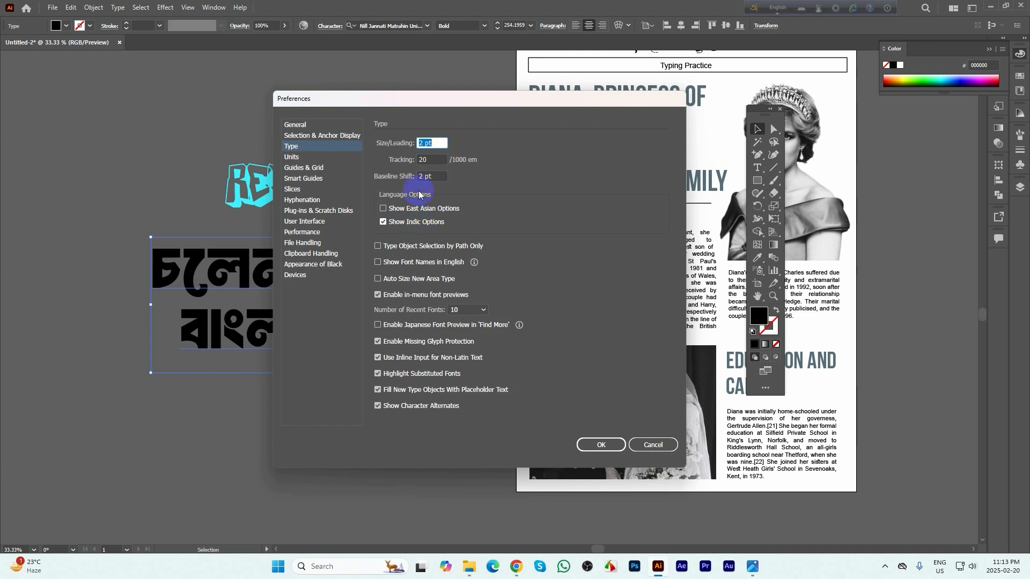
left_click_drag(393, 99, 613, 122)
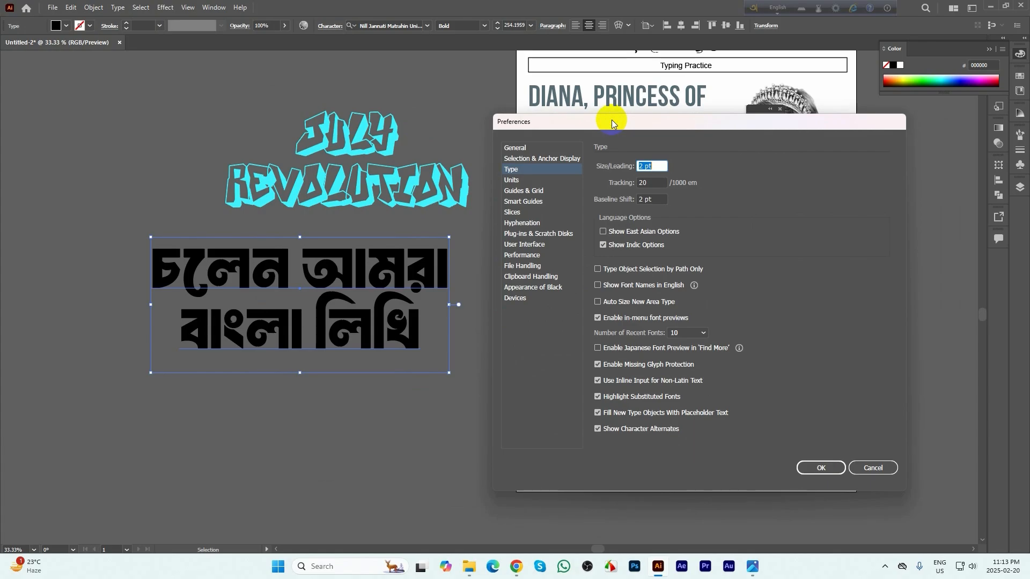
left_click_drag(621, 127, 384, 120)
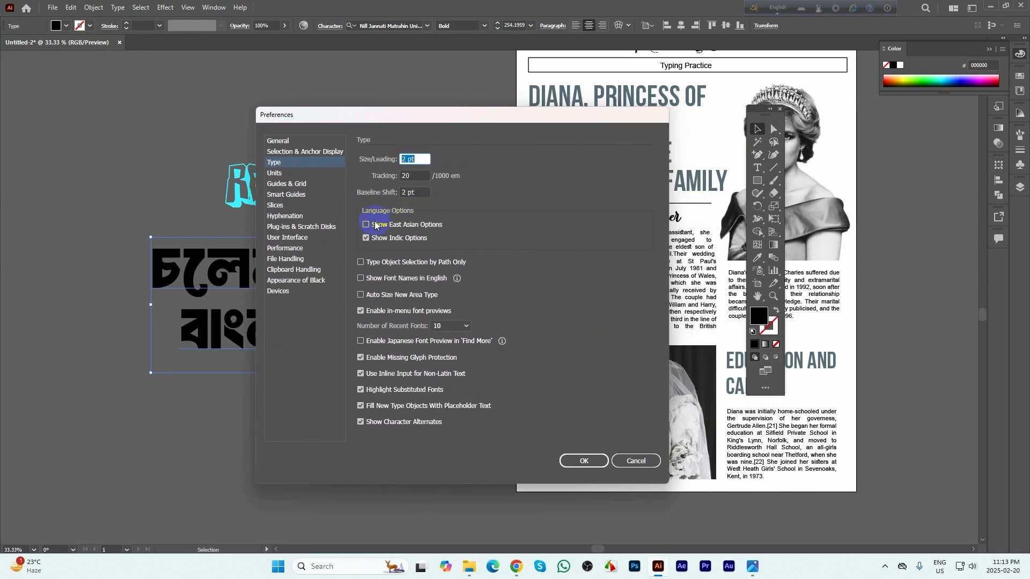
left_click_drag(381, 116, 586, 93)
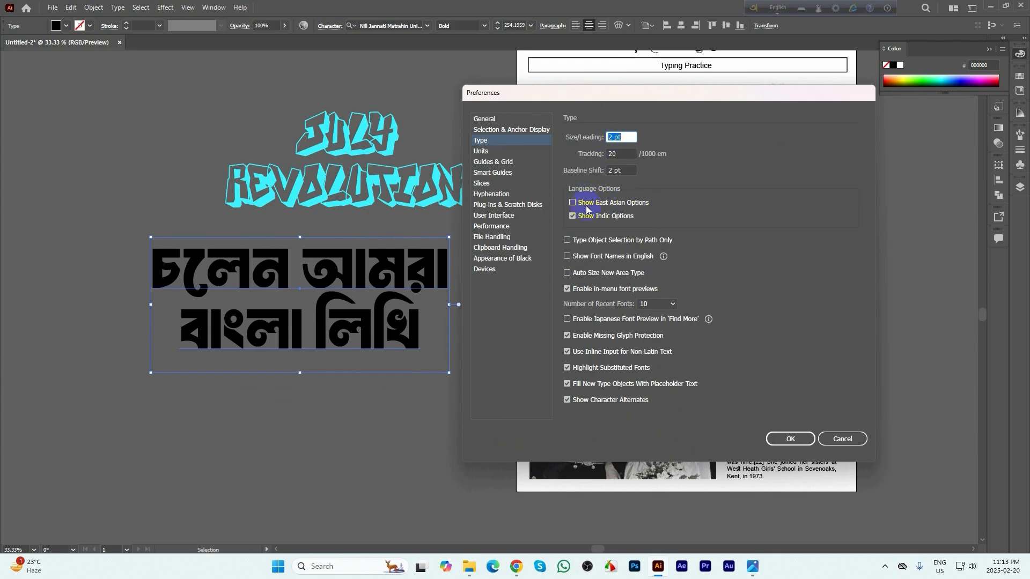
left_click(843, 439)
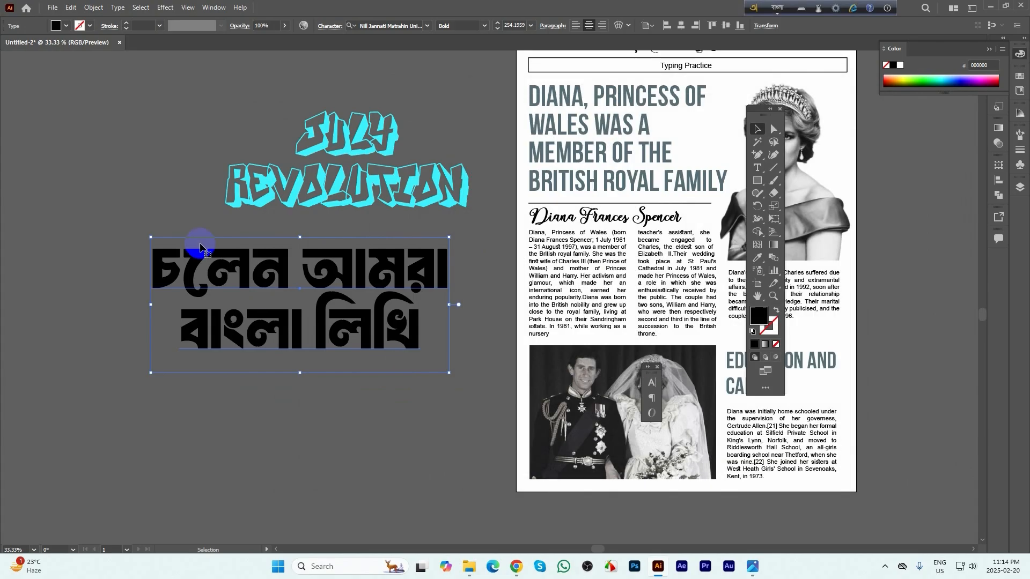
- Reposition the Bangla text close beneath the July Revolution lettering and deselect it
mouse_move(406, 277)
left_mouse_down()
mouse_move(195, 322)
mouse_move(410, 292)
left_mouse_up()
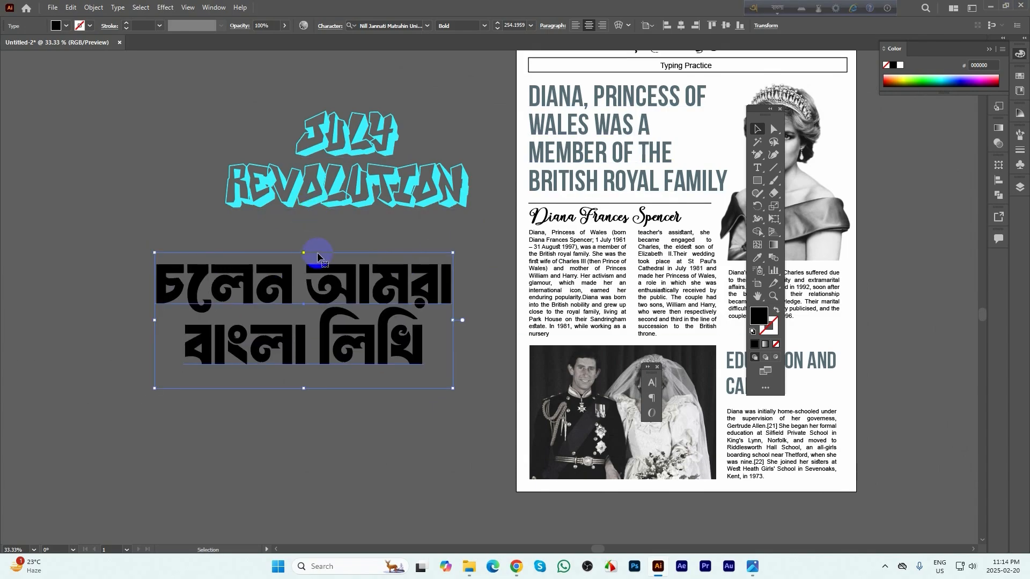
scroll(315, 257, "down", 1)
left_click_drag(346, 276, 372, 257)
left_click(357, 361)
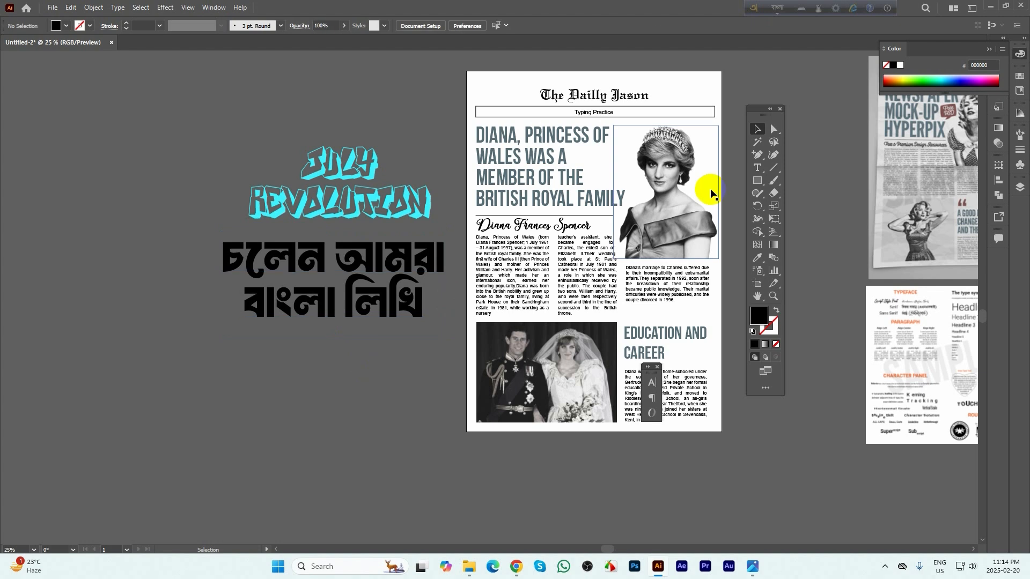
- Place a new line of point text in the empty canvas area beneath the black Bangla text
left_click(756, 167)
scroll(313, 366, "up", 1)
left_click(281, 386)
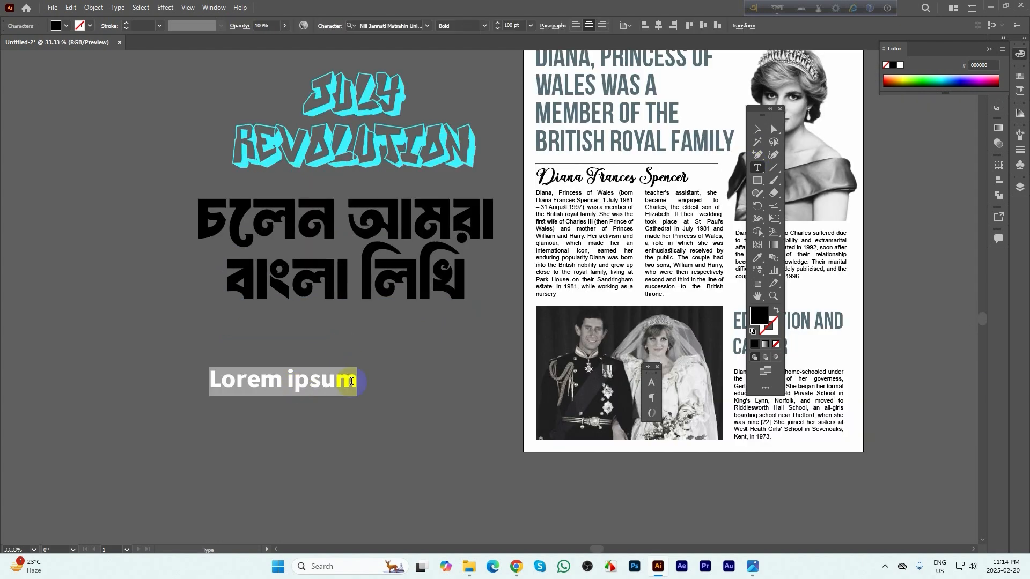
- Switch Avro typing to English and set the placeholder text's font to Li Shohid Tahmid Tamin Unicode Regular
left_click(387, 26)
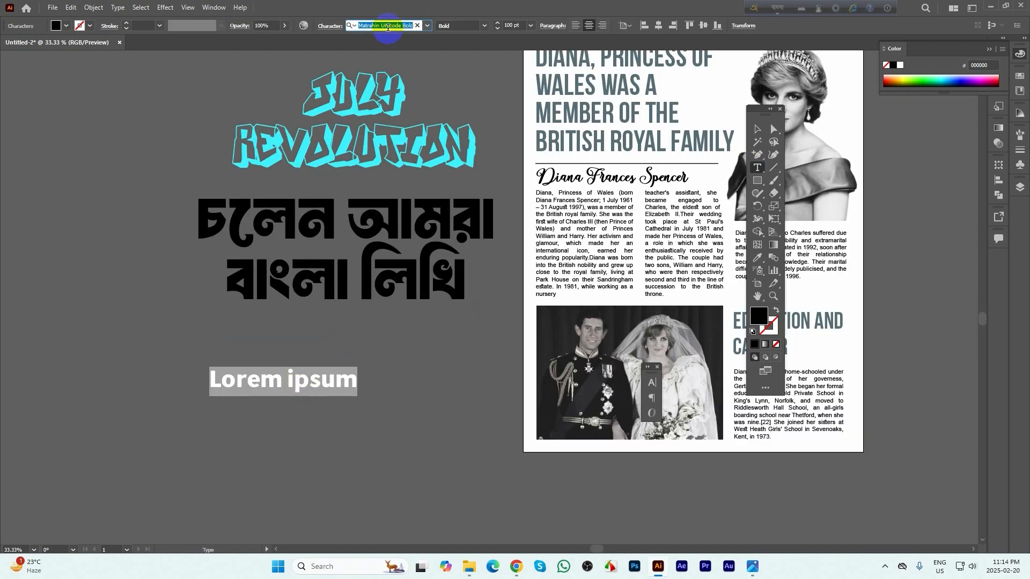
type("sh")
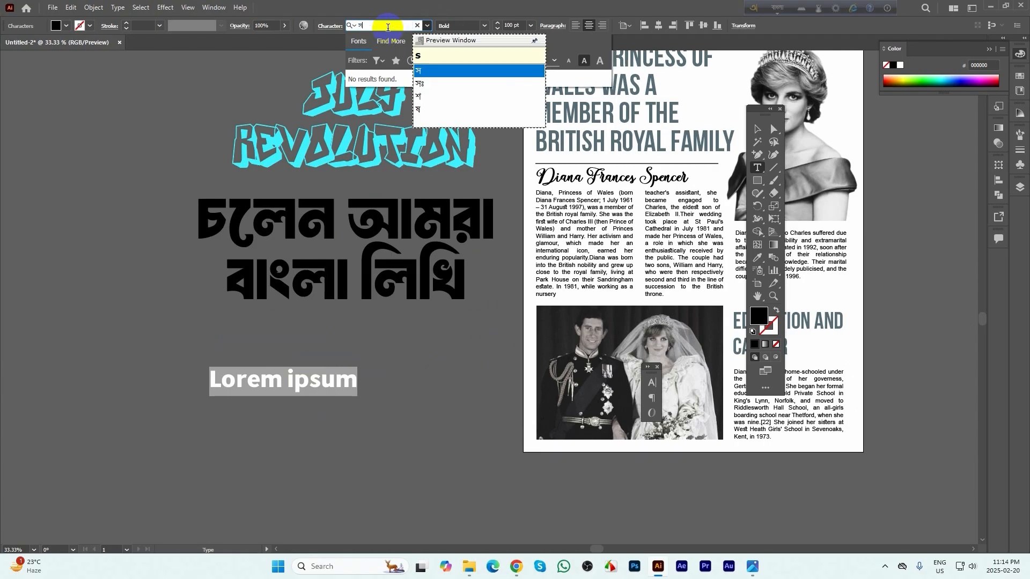
key("BackSpace")
key("BackSpace")
key("F12")
type("shahi")
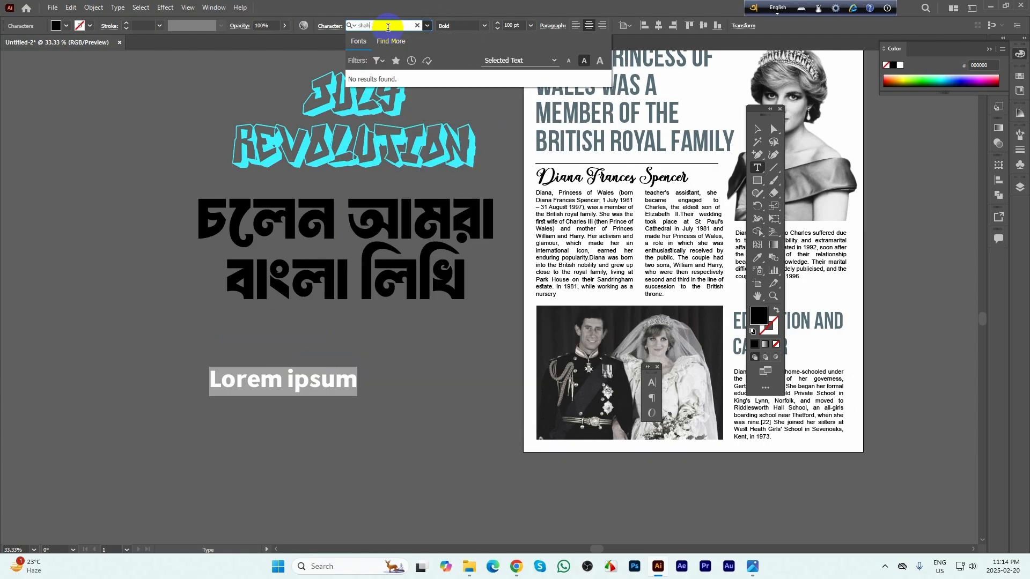
key("BackSpace")
key("BackSpace")
key("BackSpace")
key("BackSpace")
key("BackSpace")
type("tahm")
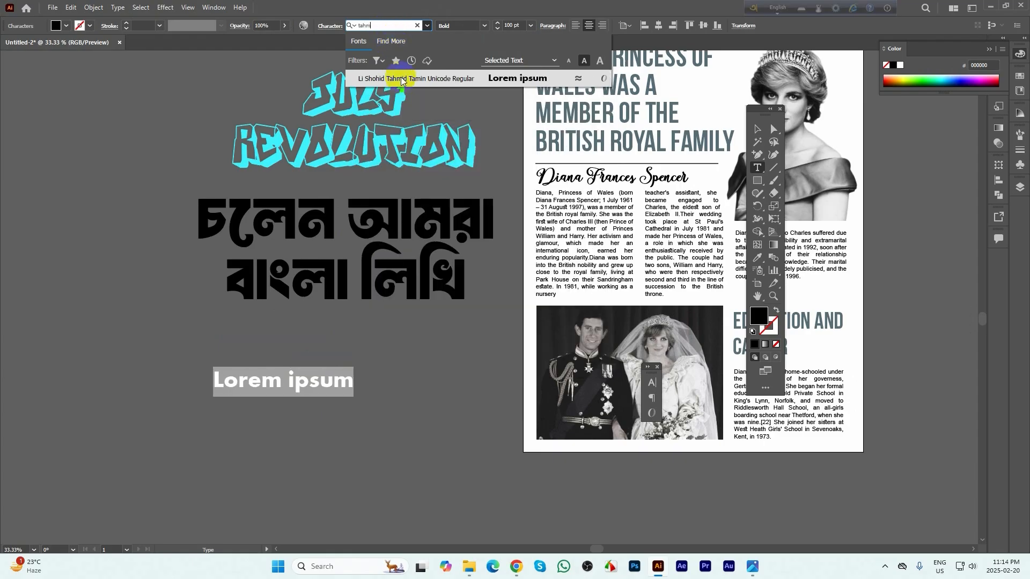
left_click(401, 79)
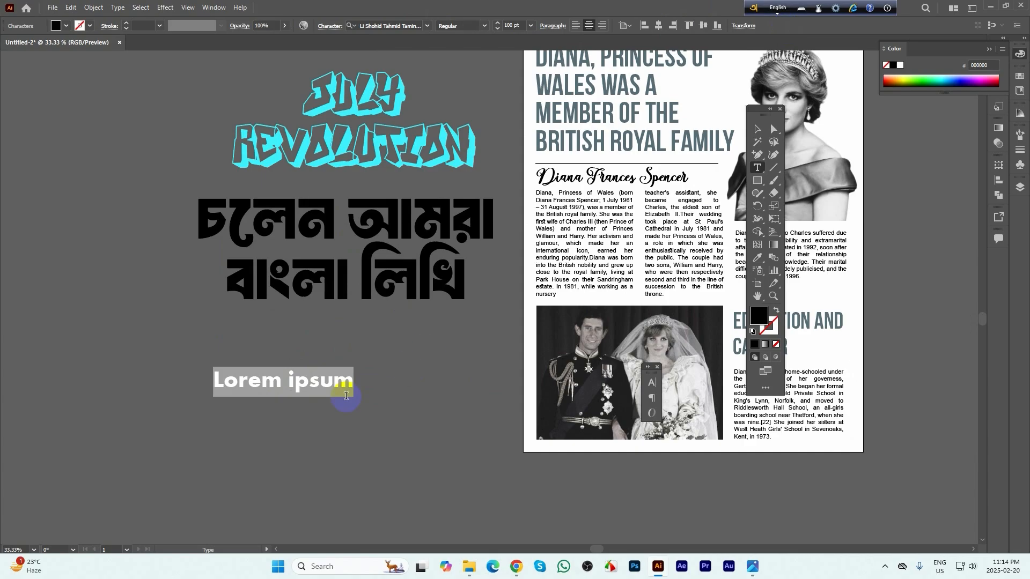
- Switch Avro back to Bangla and replace the placeholder text with "জুলাই আন্দোলন", picking the suggested spelling আন্দোলন
key("F12")
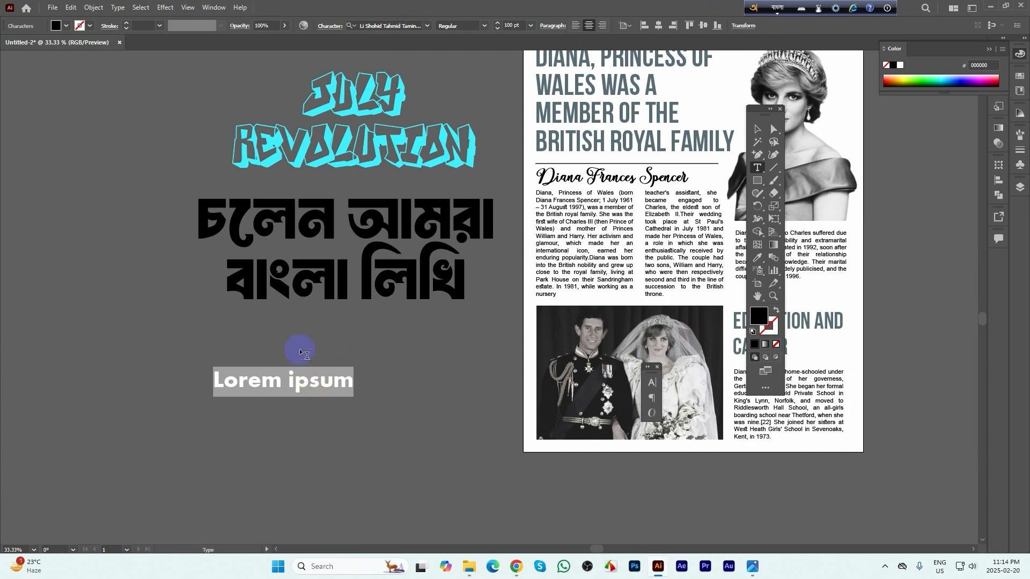
scroll(295, 373, "up", 2)
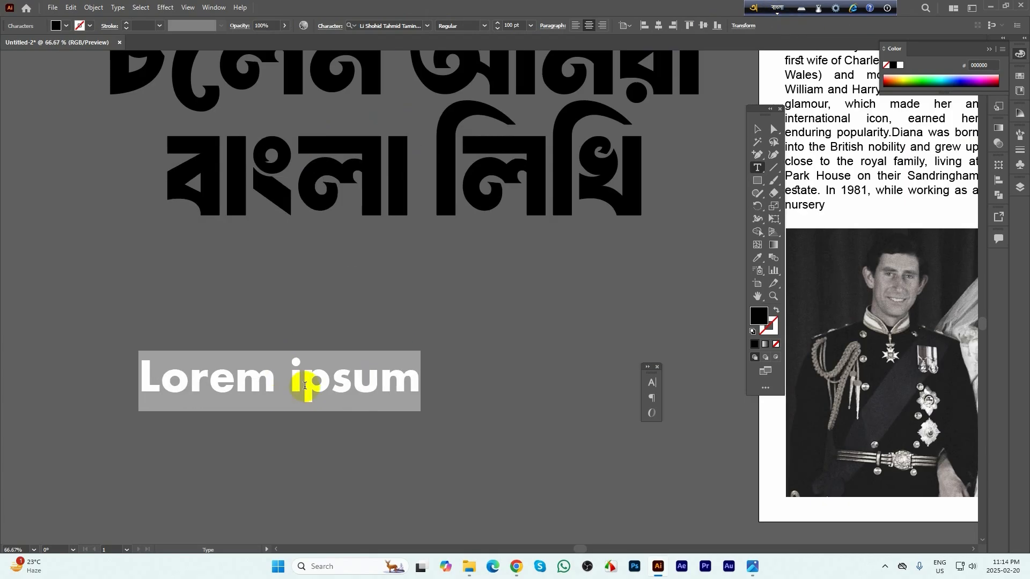
scroll(376, 378, "down", 1)
scroll(356, 377, "down", 3)
scroll(357, 377, "up", 1)
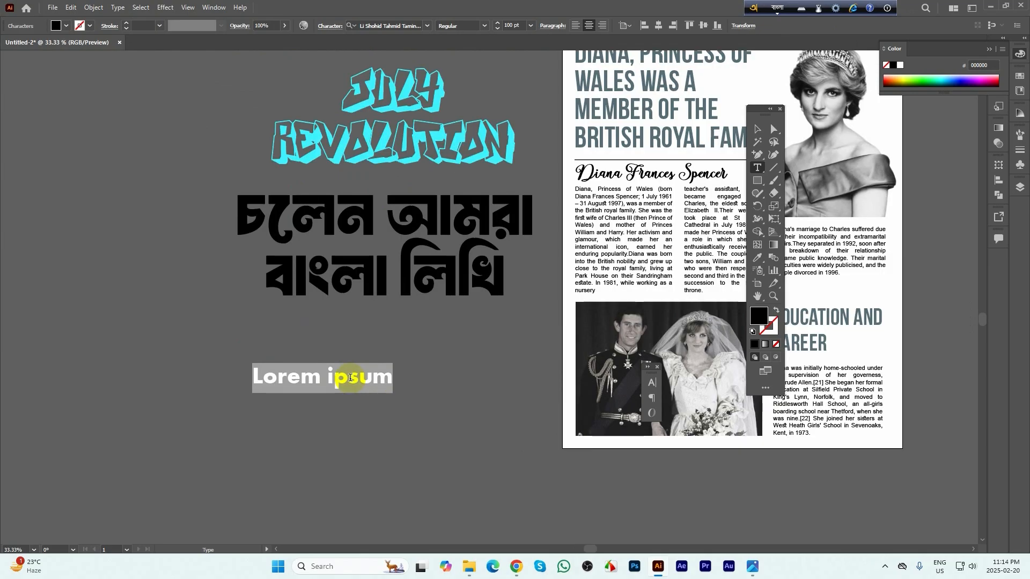
type("julai")
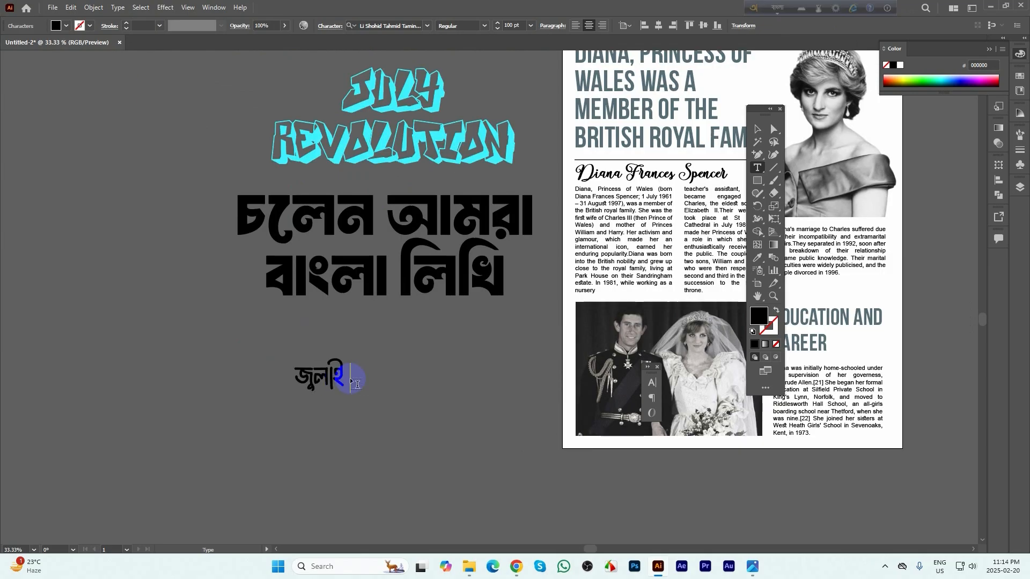
type(" anDol")
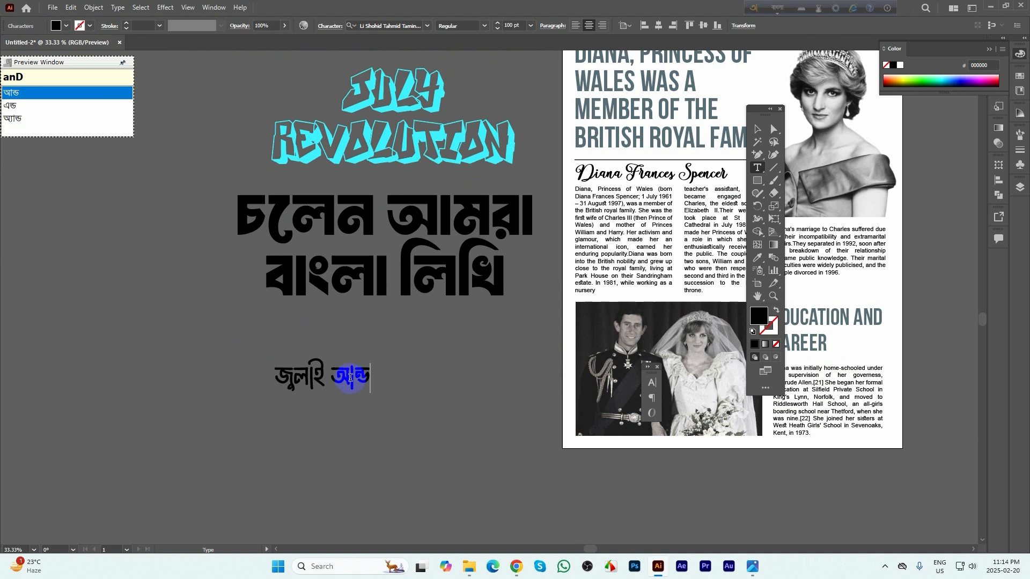
key("BackSpace")
key("BackSpace")
key("BackSpace")
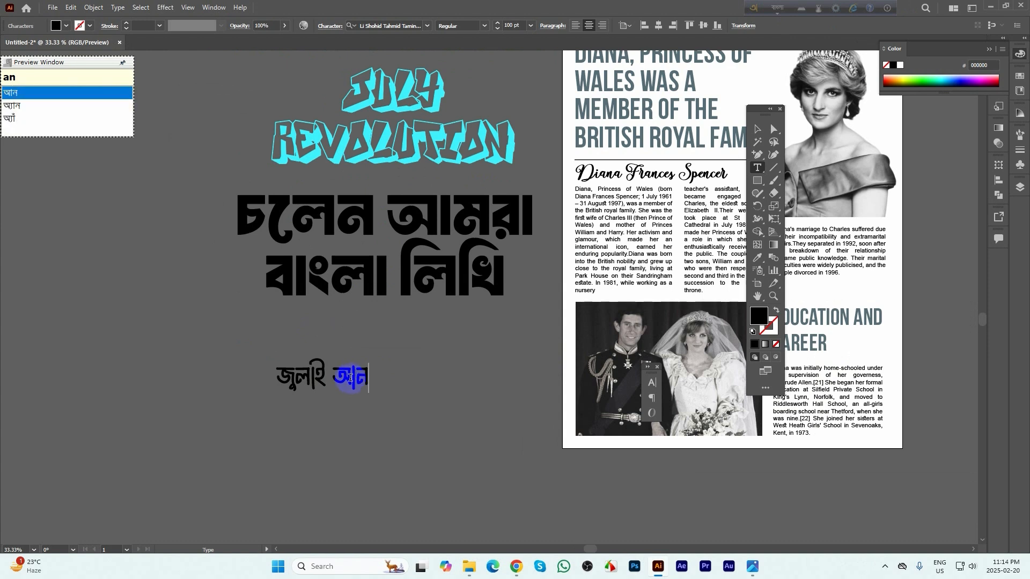
type("dolon")
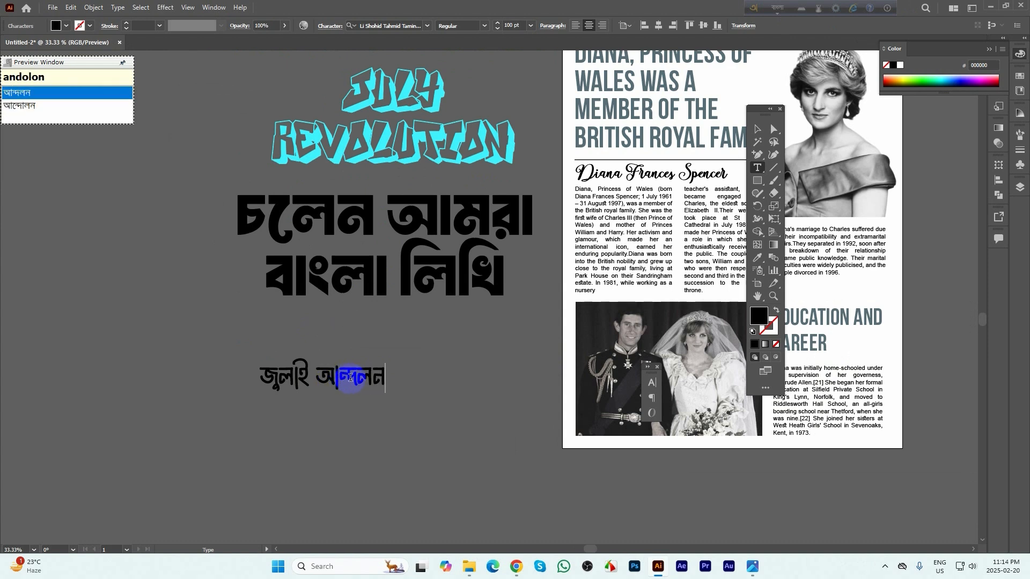
key("Down")
key("Return")
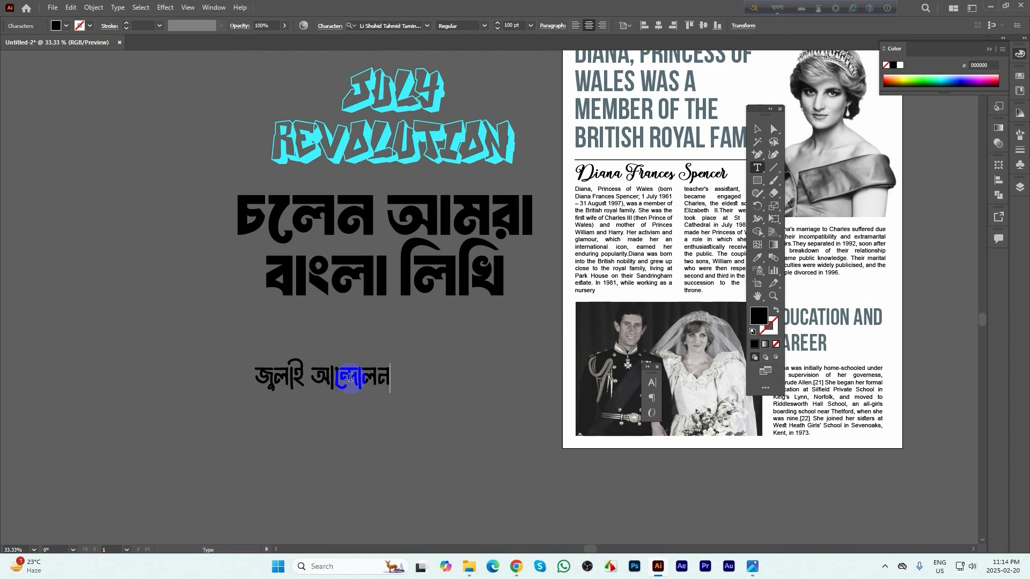
- Enlarge the "জুলাই আন্দোলন" text to about 228 pt and place a copy of it directly below
left_click(757, 130)
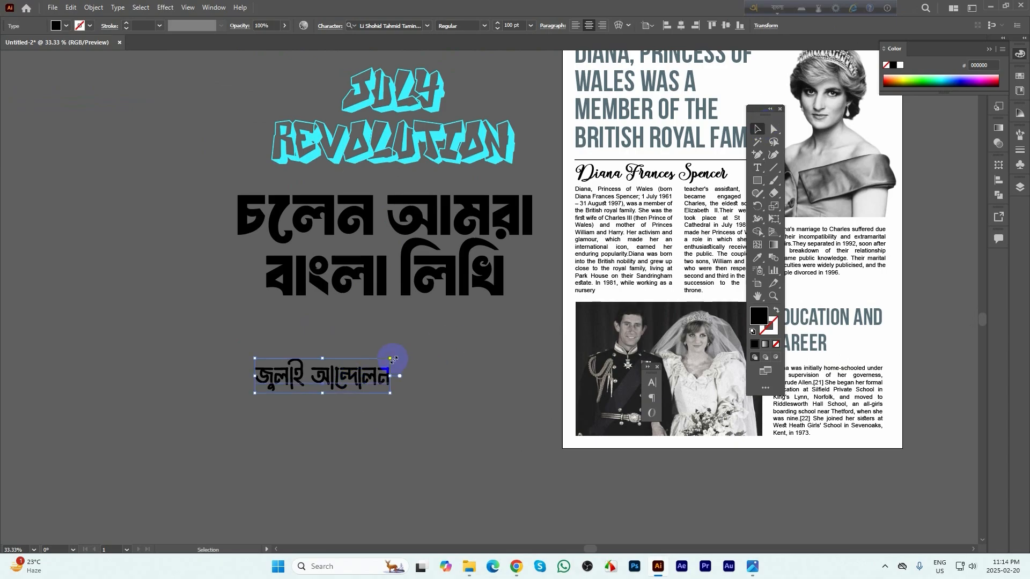
left_click_drag(391, 358, 476, 344)
left_click_drag(465, 345, 452, 451)
- Replace the wording of the lower copy with "২১শে ফেব্রুয়ারী"
double_click(453, 451)
left_click(453, 451)
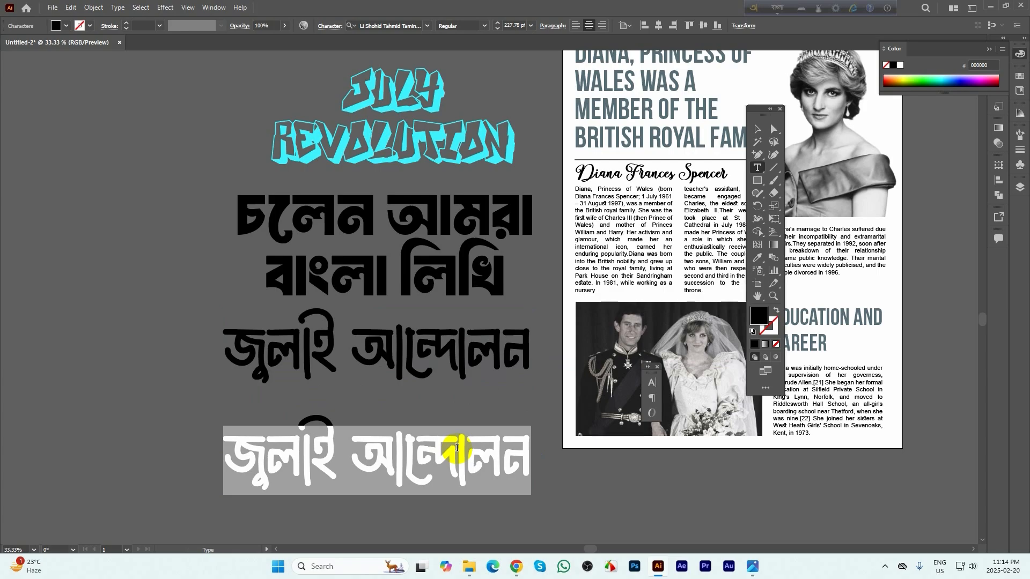
type("২১শে")
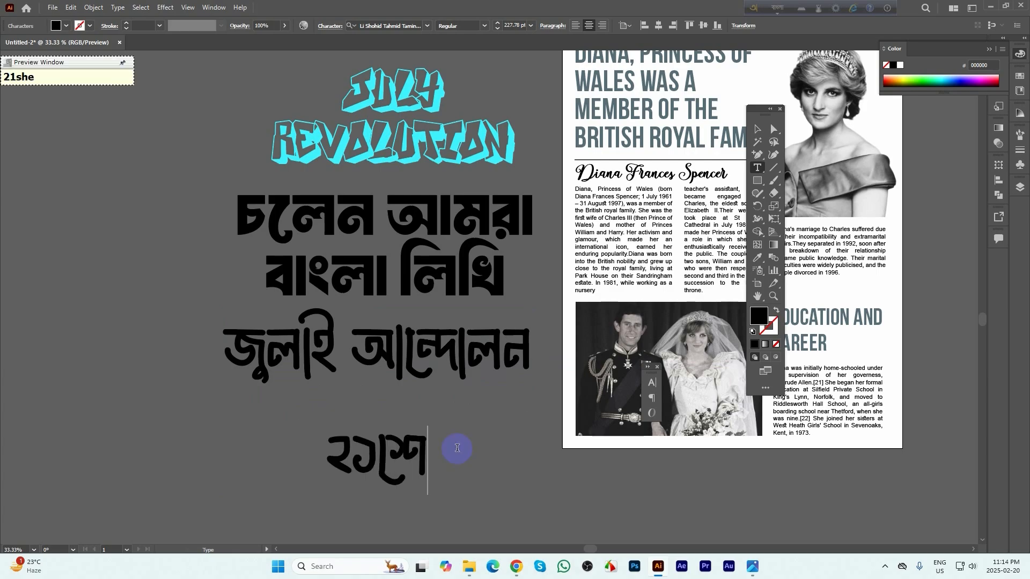
type(" ফেব্রুয়ার")
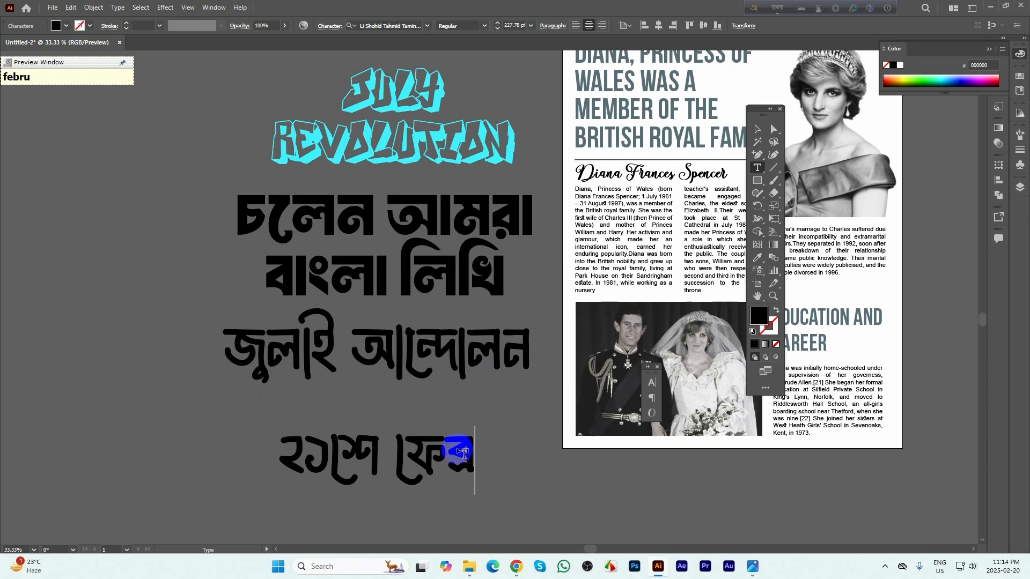
type("ী")
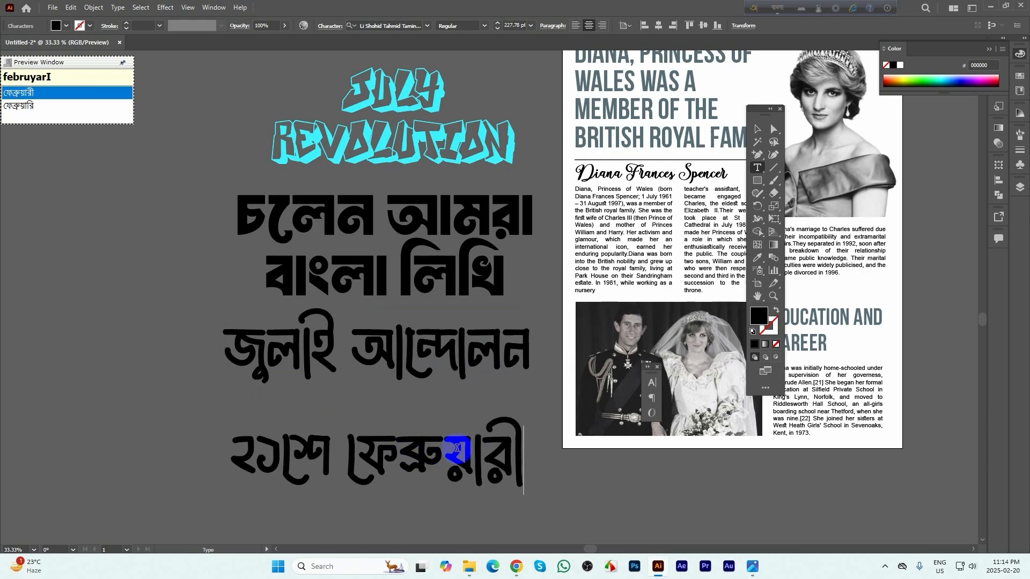
key("BackSpace")
- Enlarge "২১শে ফেব্রুয়ারী" to about 455 pt, shift it away from the artboard, and set "জুলাই আন্দোলন" just above it
left_click(754, 129)
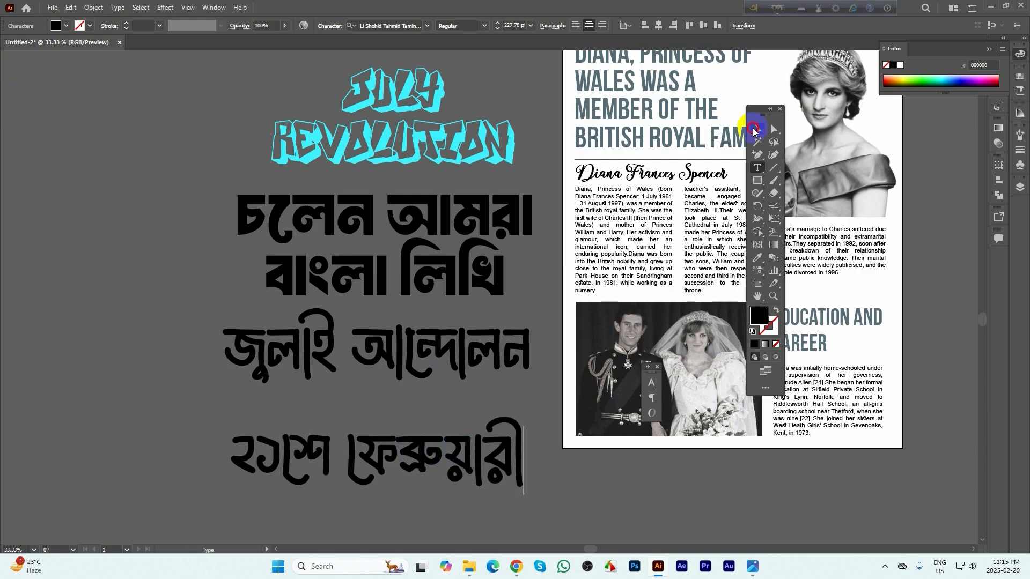
scroll(545, 172, "down", 2)
left_click_drag(534, 294, 608, 268)
left_click_drag(554, 318, 469, 321)
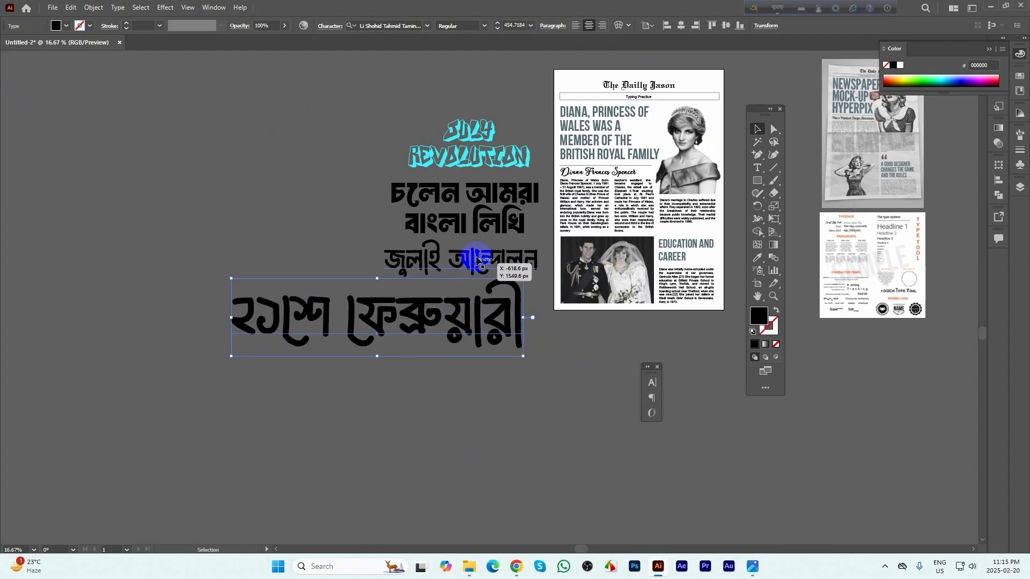
left_click_drag(478, 261, 422, 275)
- Fill both "জুলাই আন্দোলন" and "২১শে ফেব্রুয়ারী" with yellow ffdc00 and deselect them
left_click_drag(501, 399, 343, 290)
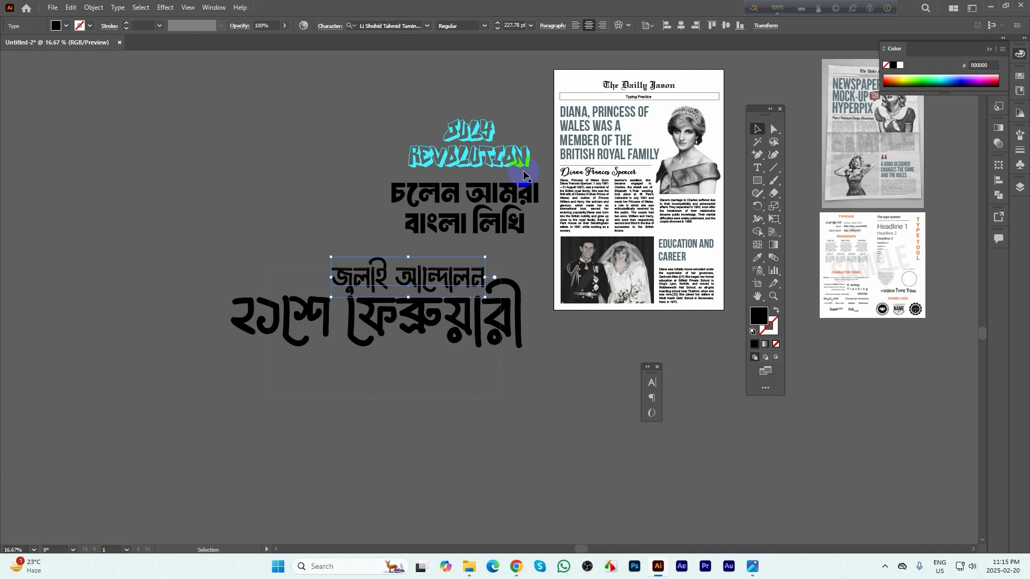
left_click(903, 76)
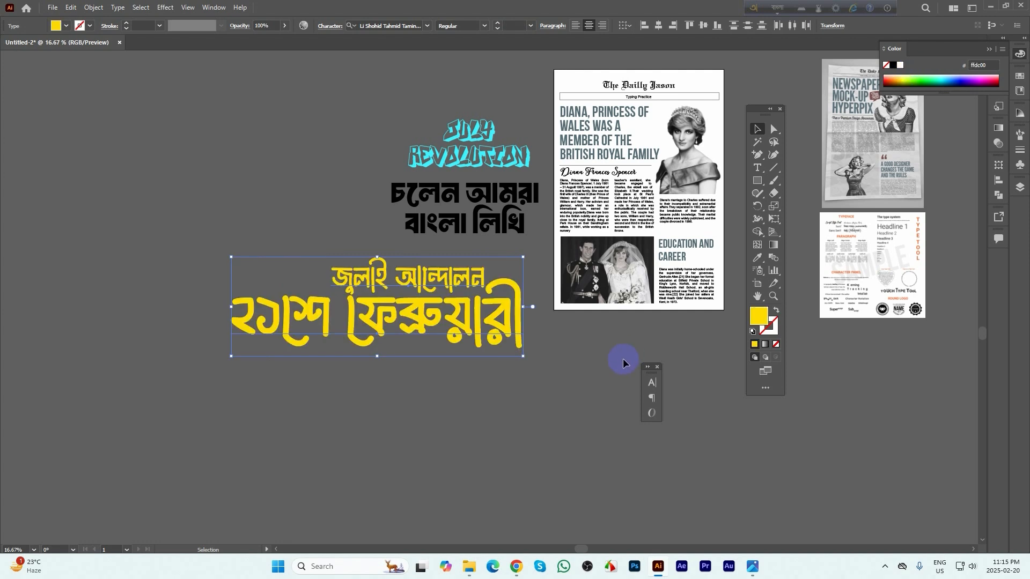
left_click(590, 352)
scroll(504, 285, "up", 1)
scroll(493, 303, "down", 1)
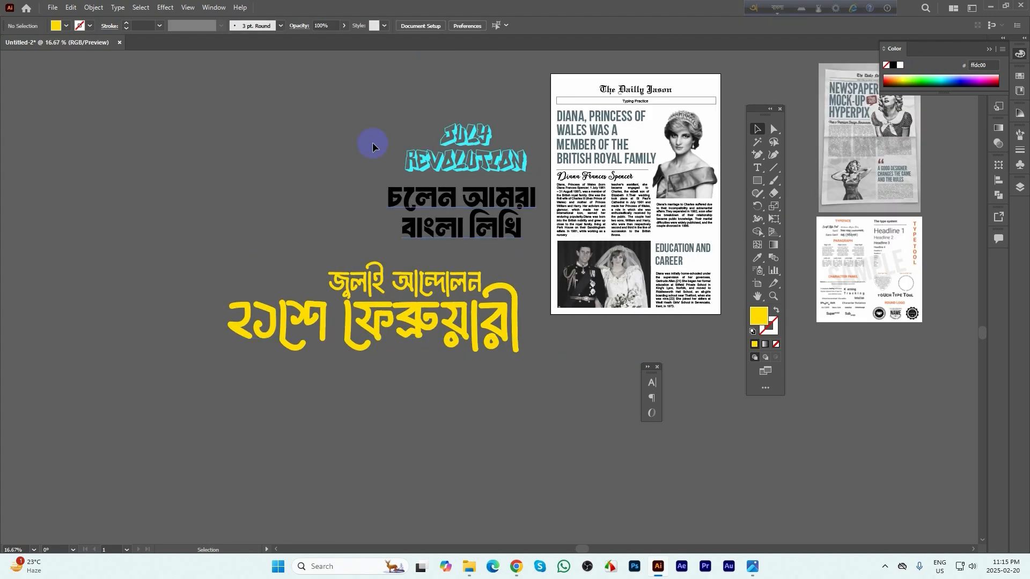
- Move the July Revolution lettering and the black Bangla text together to sit above the yellow text, and deselect them
left_click_drag(490, 231, 494, 230)
left_click_drag(494, 216, 395, 207)
left_click(482, 259)
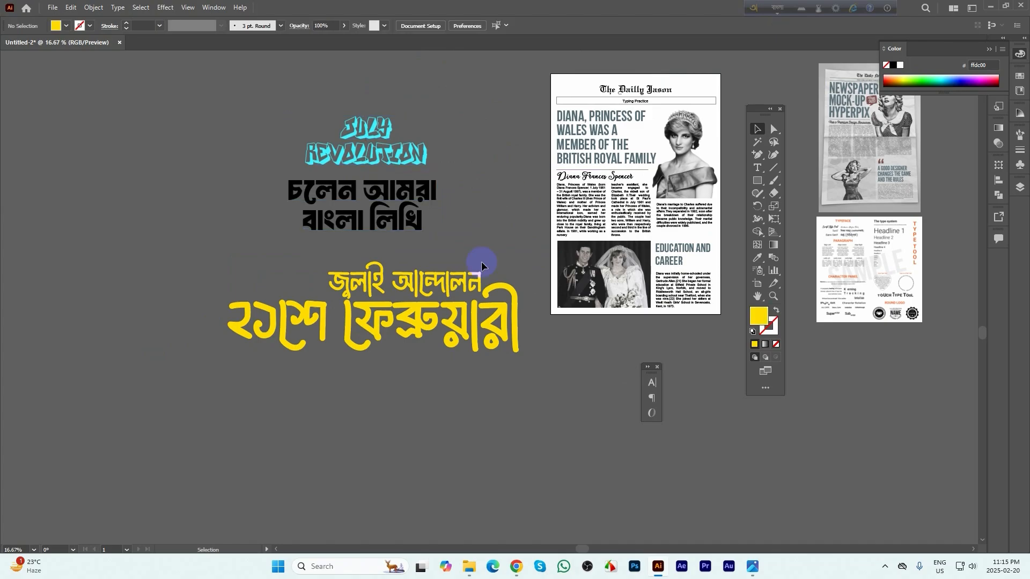
- Review the Bangla and English lettering, the newspaper layout and the two reference images across the canvas
scroll(466, 318, "up", 1)
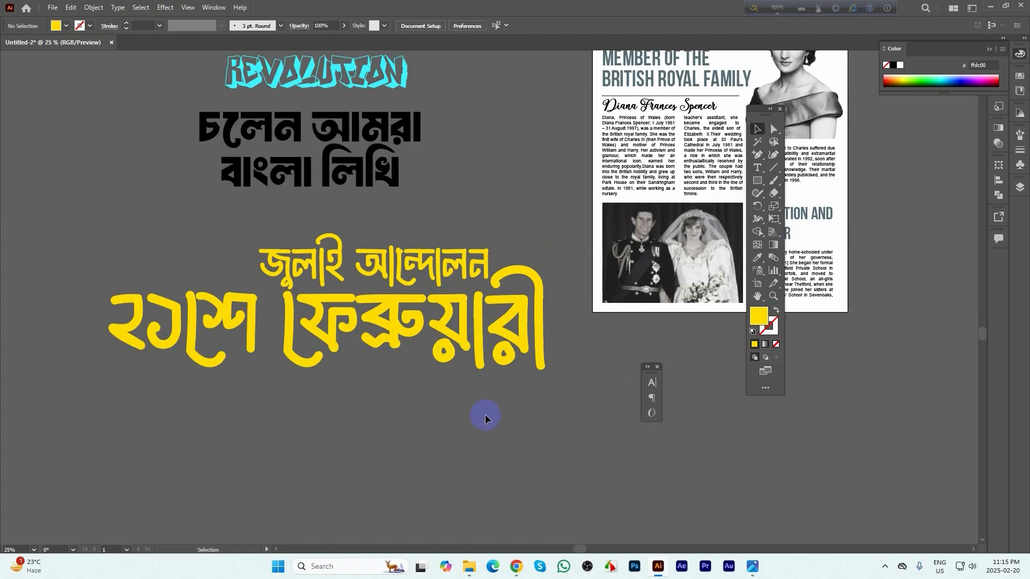
scroll(267, 355, "down", 2)
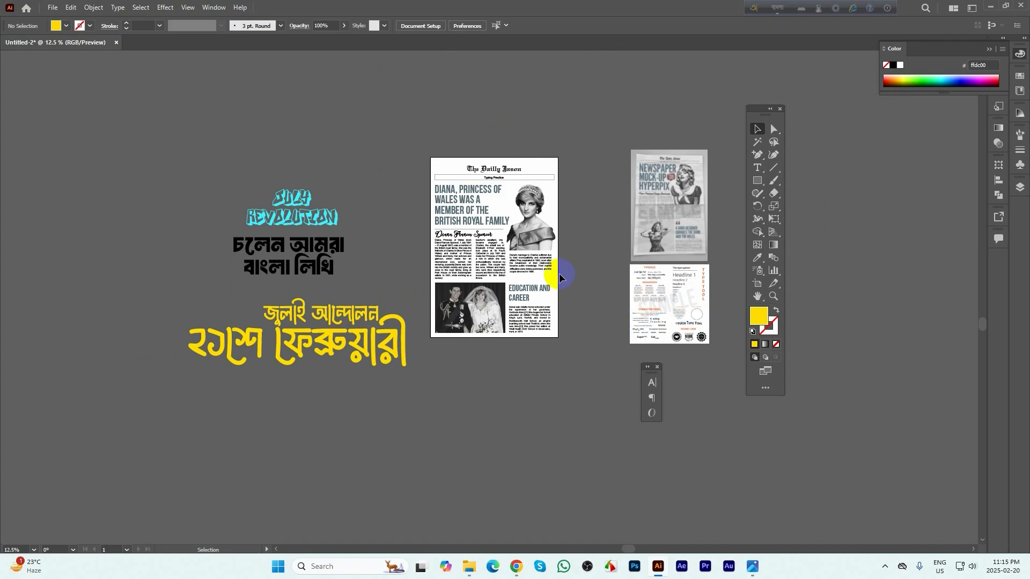
scroll(559, 275, "up", 1)
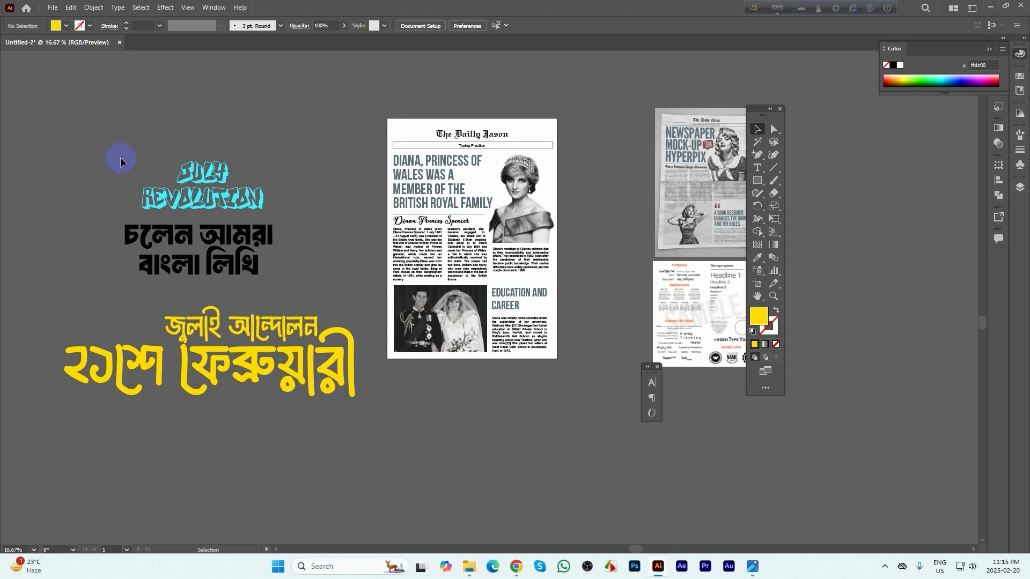
left_click(251, 263)
scroll(299, 294, "up", 1)
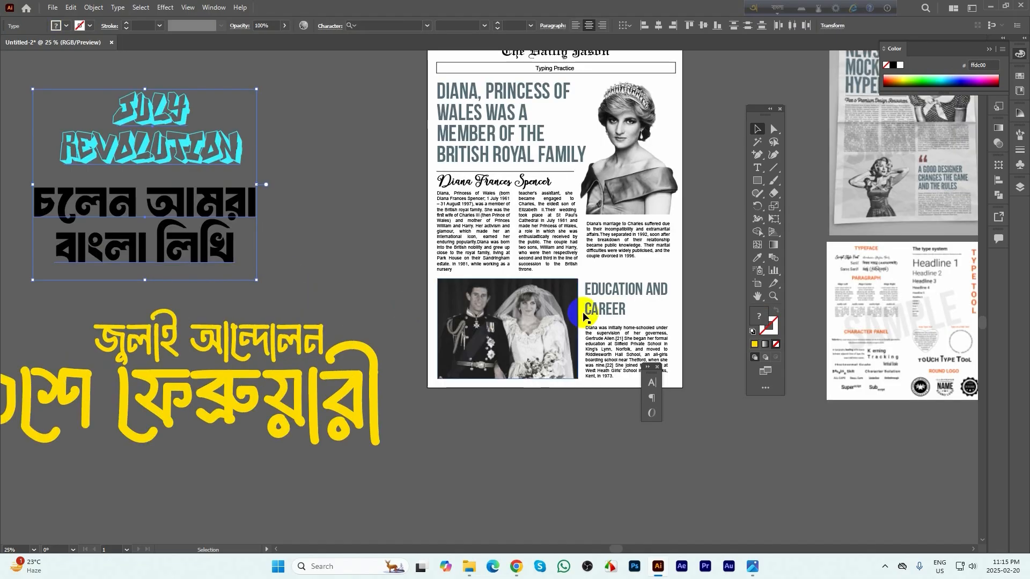
left_click_drag(660, 264, 244, 283)
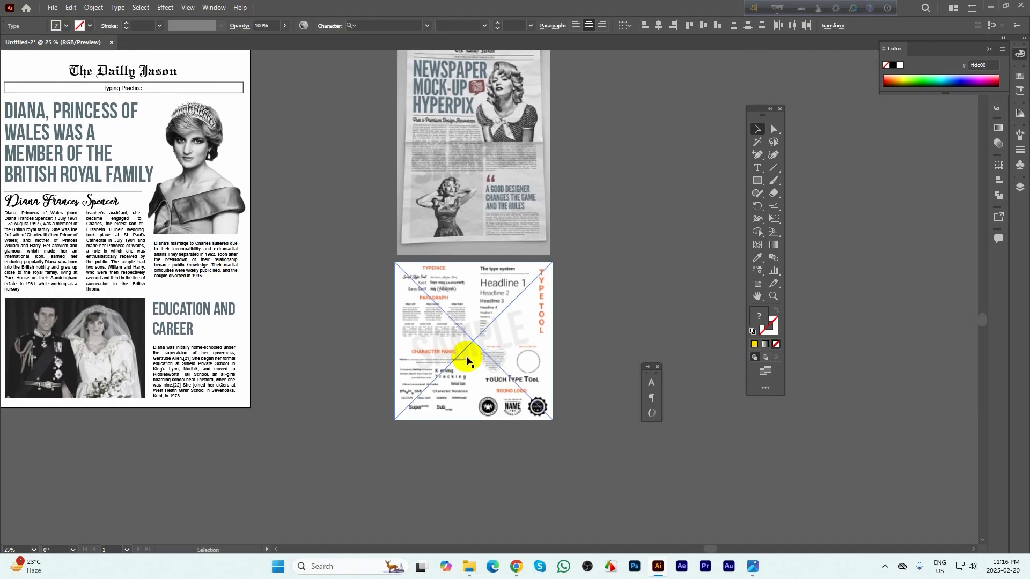
scroll(466, 356, "up", 2)
scroll(671, 292, "down", 3)
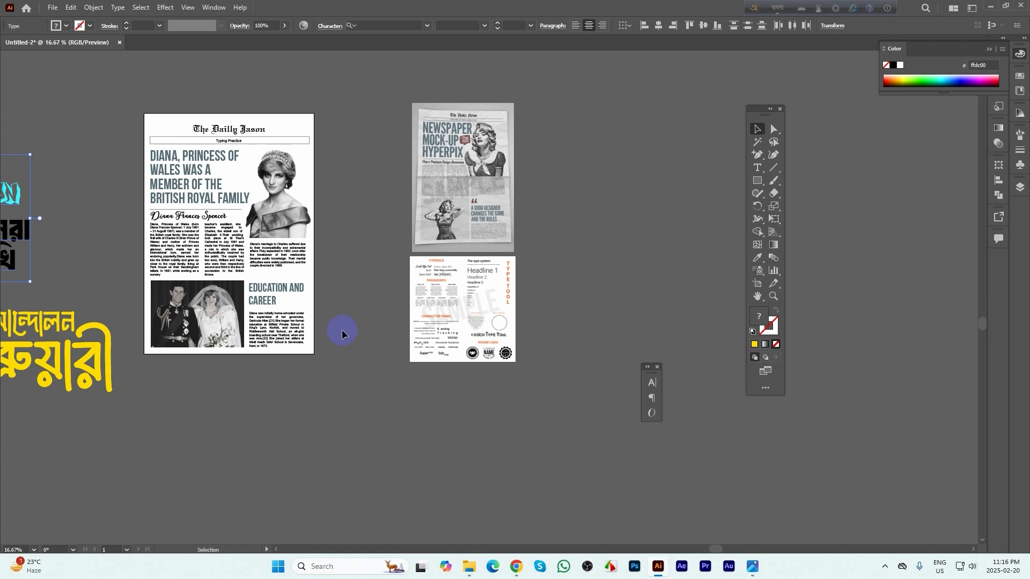
scroll(181, 207, "up", 1)
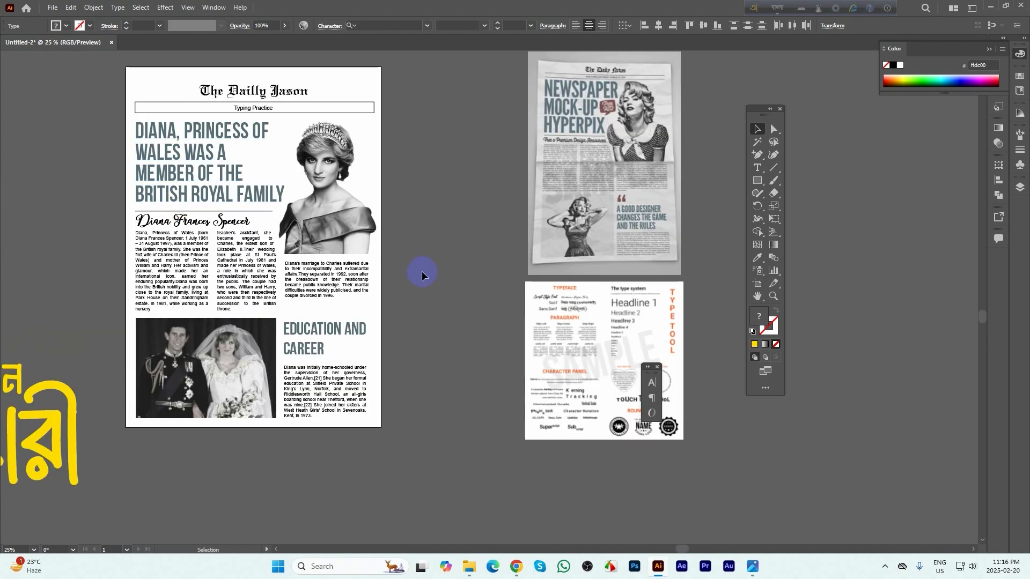
scroll(432, 272, "left", 1)
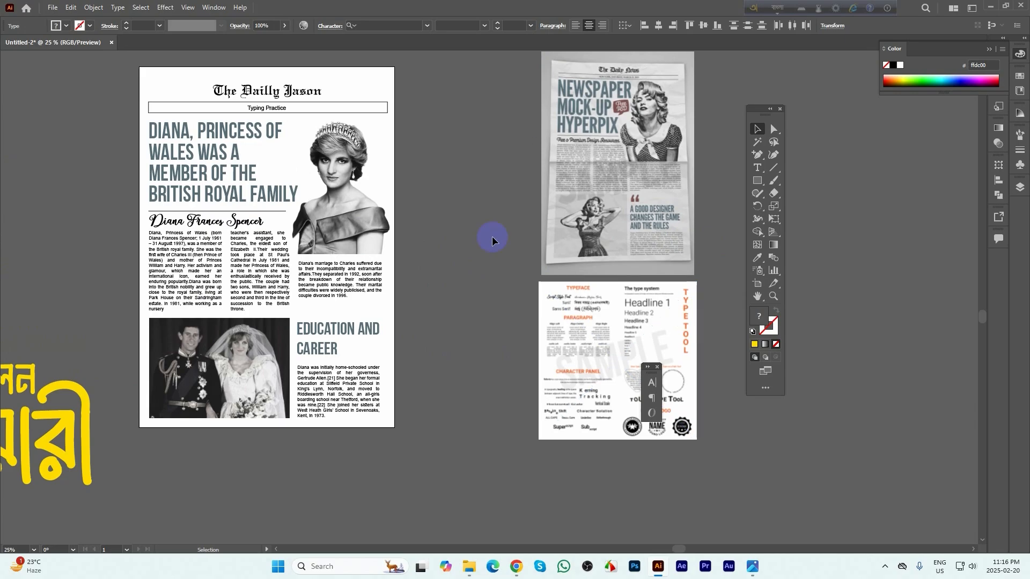
left_click_drag(611, 299, 824, 291)
left_click_drag(441, 285, 619, 295)
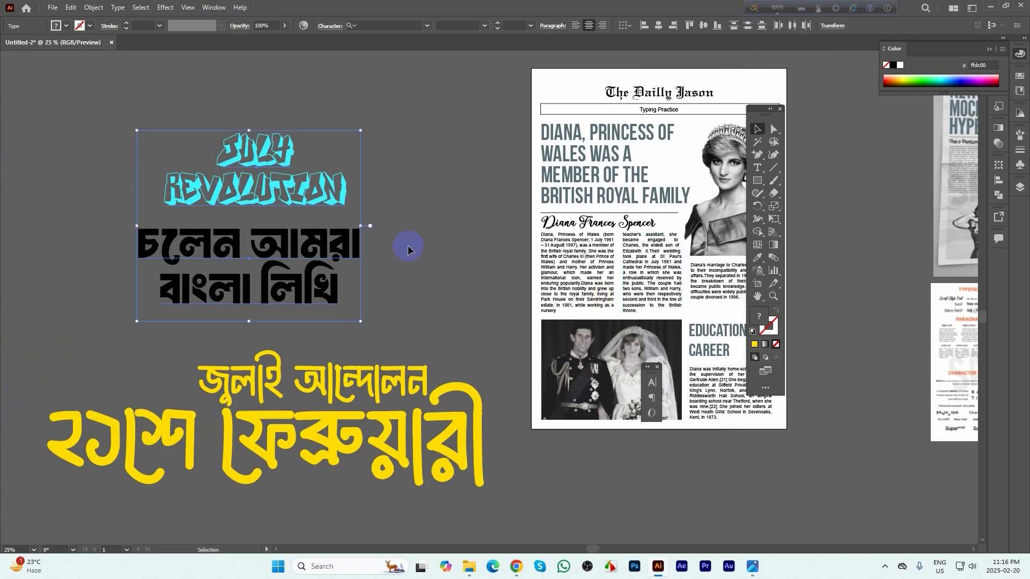